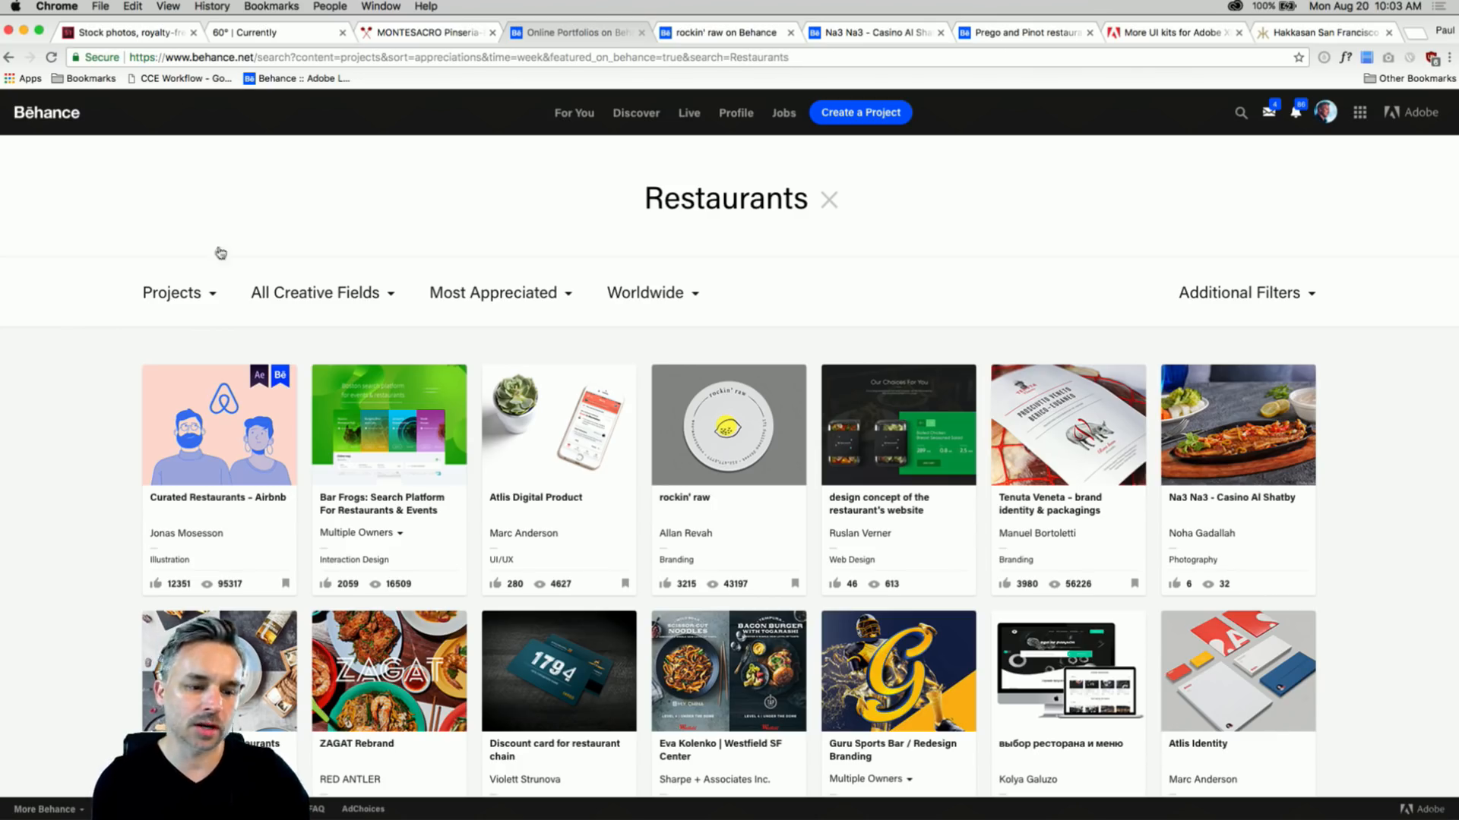
# - Open the rockin' raw restaurant branding project on Behance and scroll through its images
pyautogui.scroll(-3, 403, 243)
pyautogui.scroll(3, 583, 235)
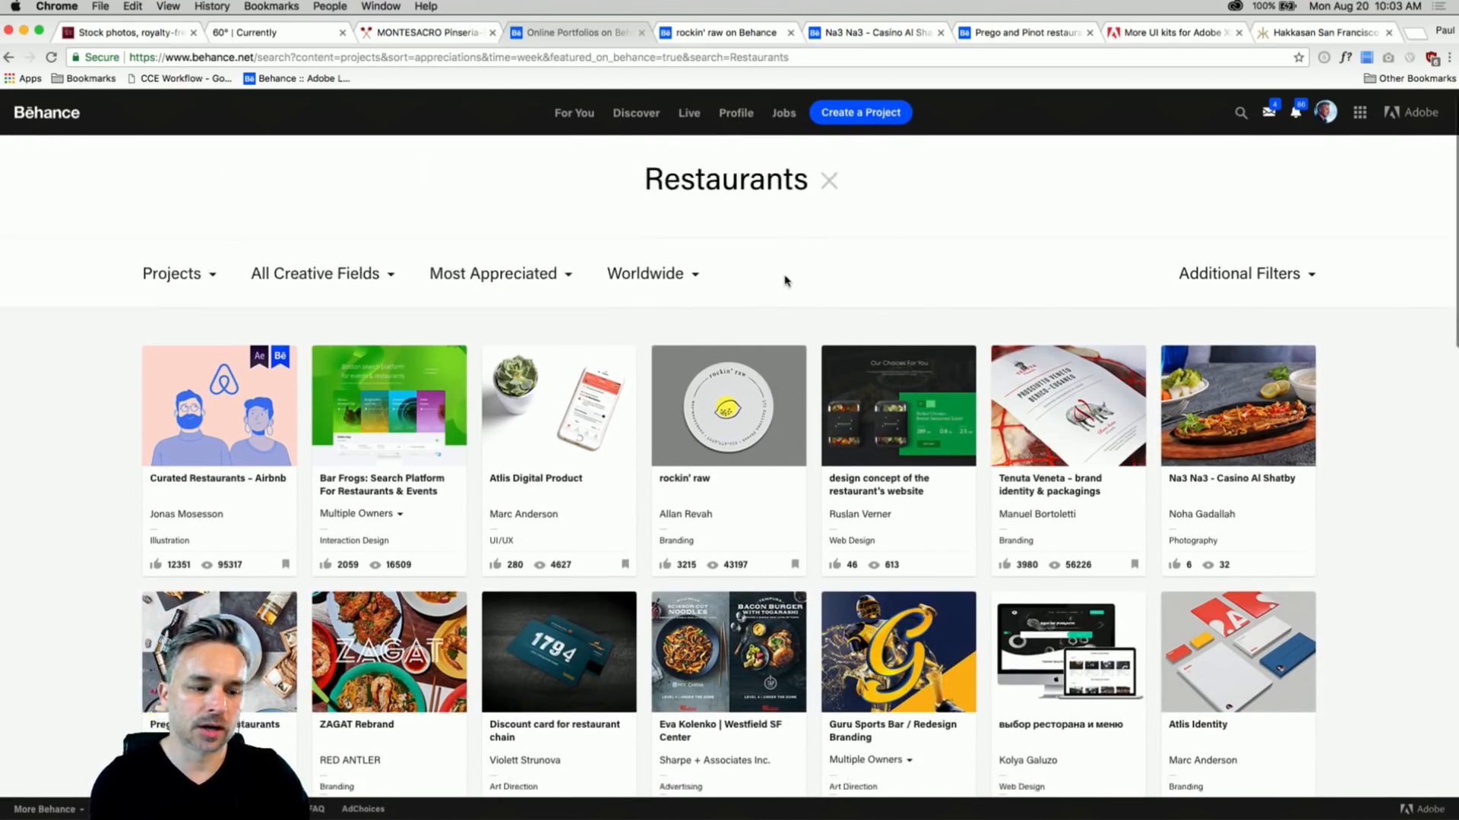
pyautogui.scroll(-5, 586, 351)
pyautogui.scroll(-2, 586, 350)
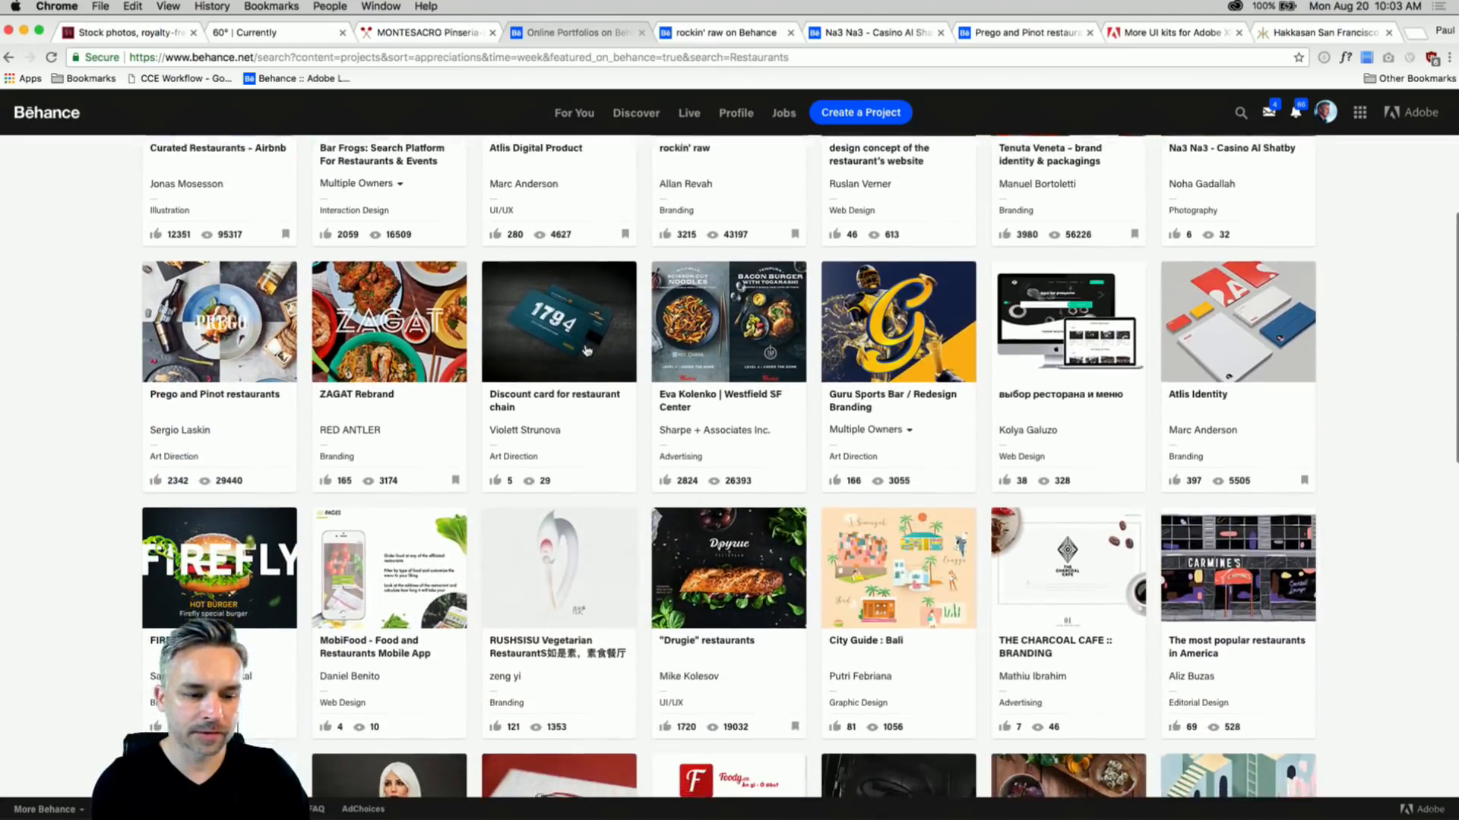
pyautogui.click(743, 33)
pyautogui.scroll(-3, 202, 293)
pyautogui.scroll(-10, 202, 294)
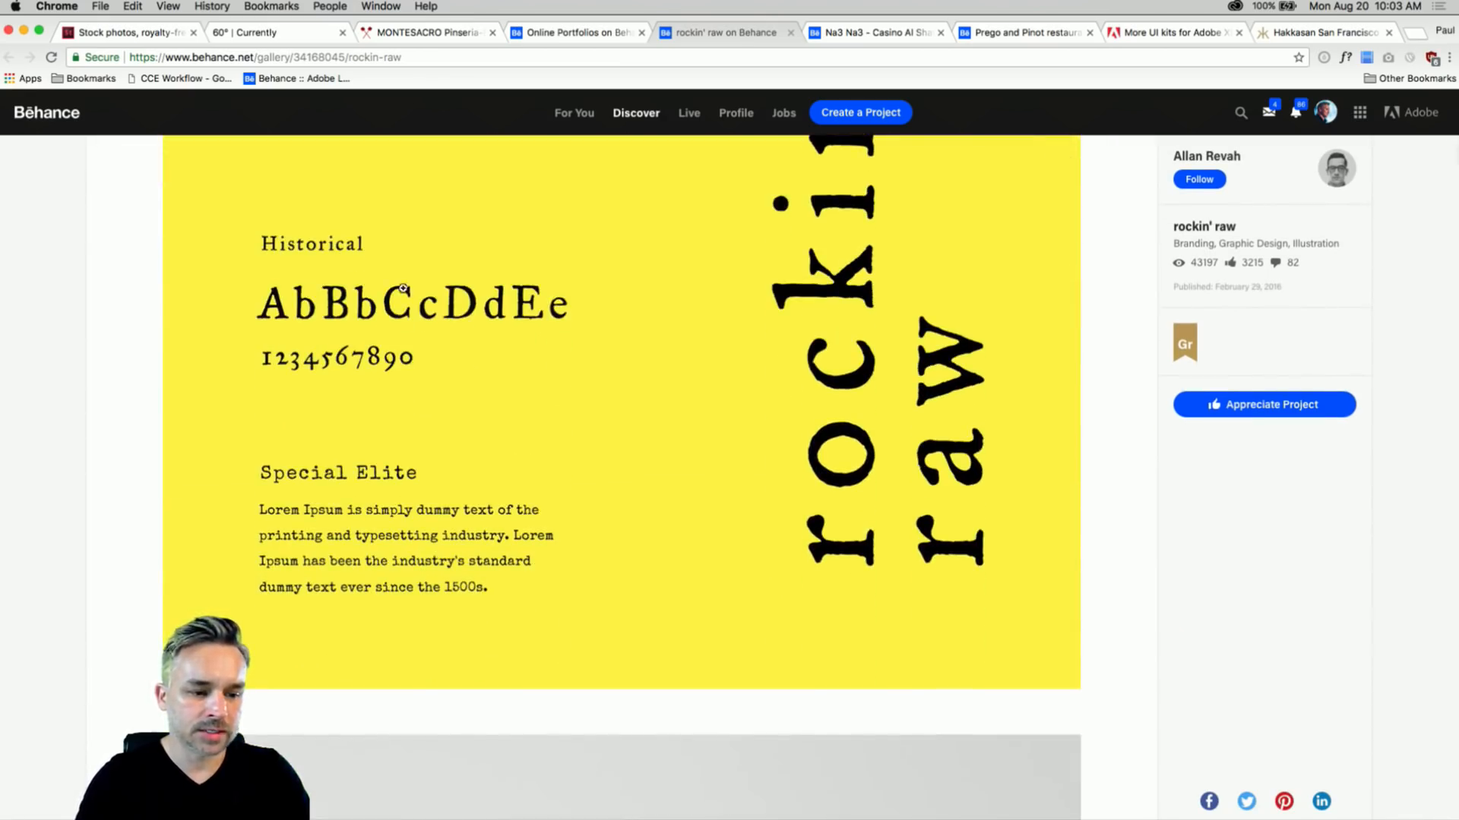
pyautogui.scroll(-1, 401, 374)
pyautogui.scroll(2, 401, 372)
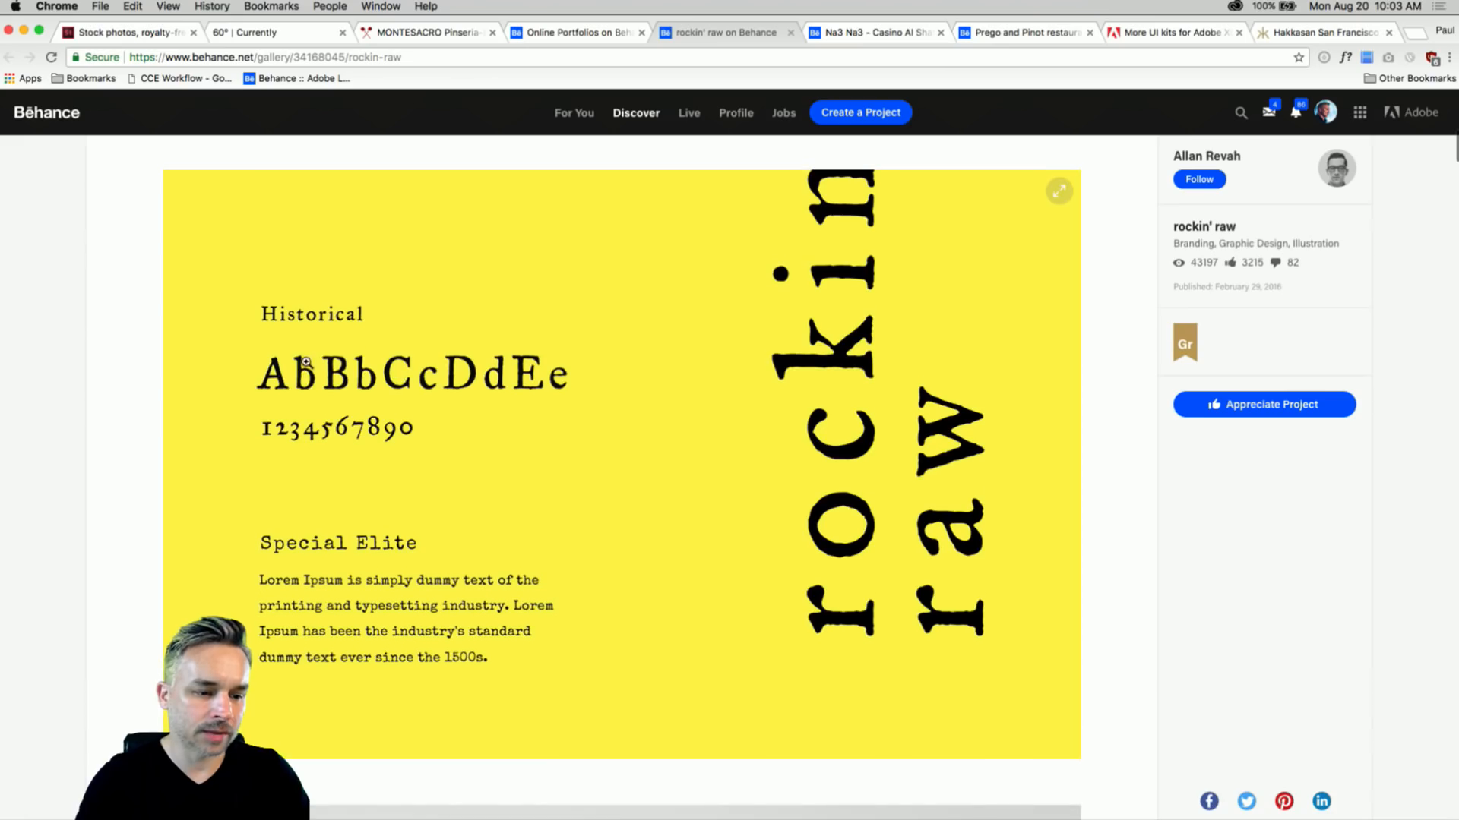
# - Finish browsing rockin' raw, then switch to the Na3 Na3 - Casino Al Shatby project
pyautogui.scroll(-7, 478, 380)
pyautogui.scroll(-20, 476, 386)
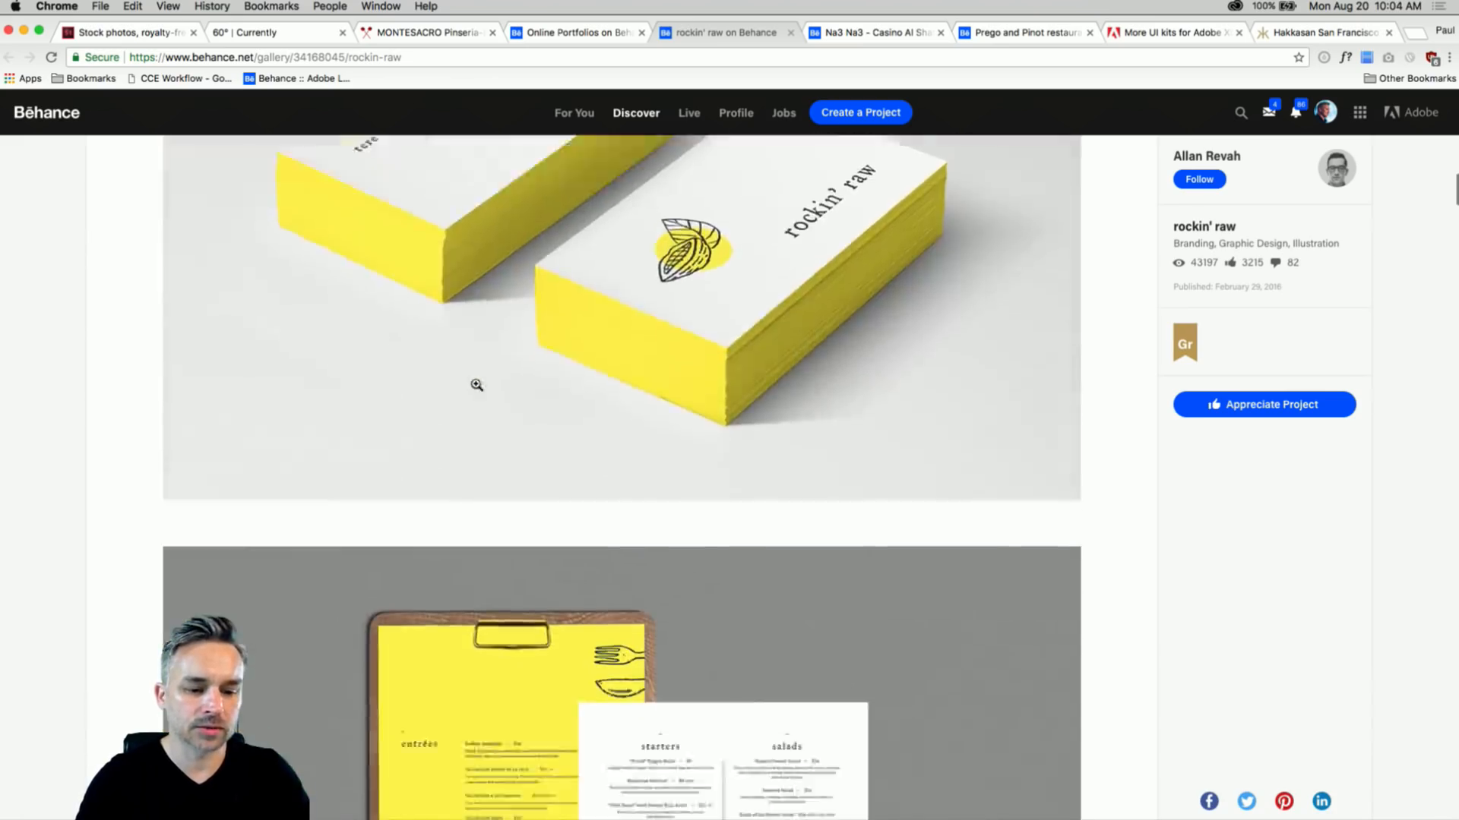
pyautogui.scroll(-7, 472, 394)
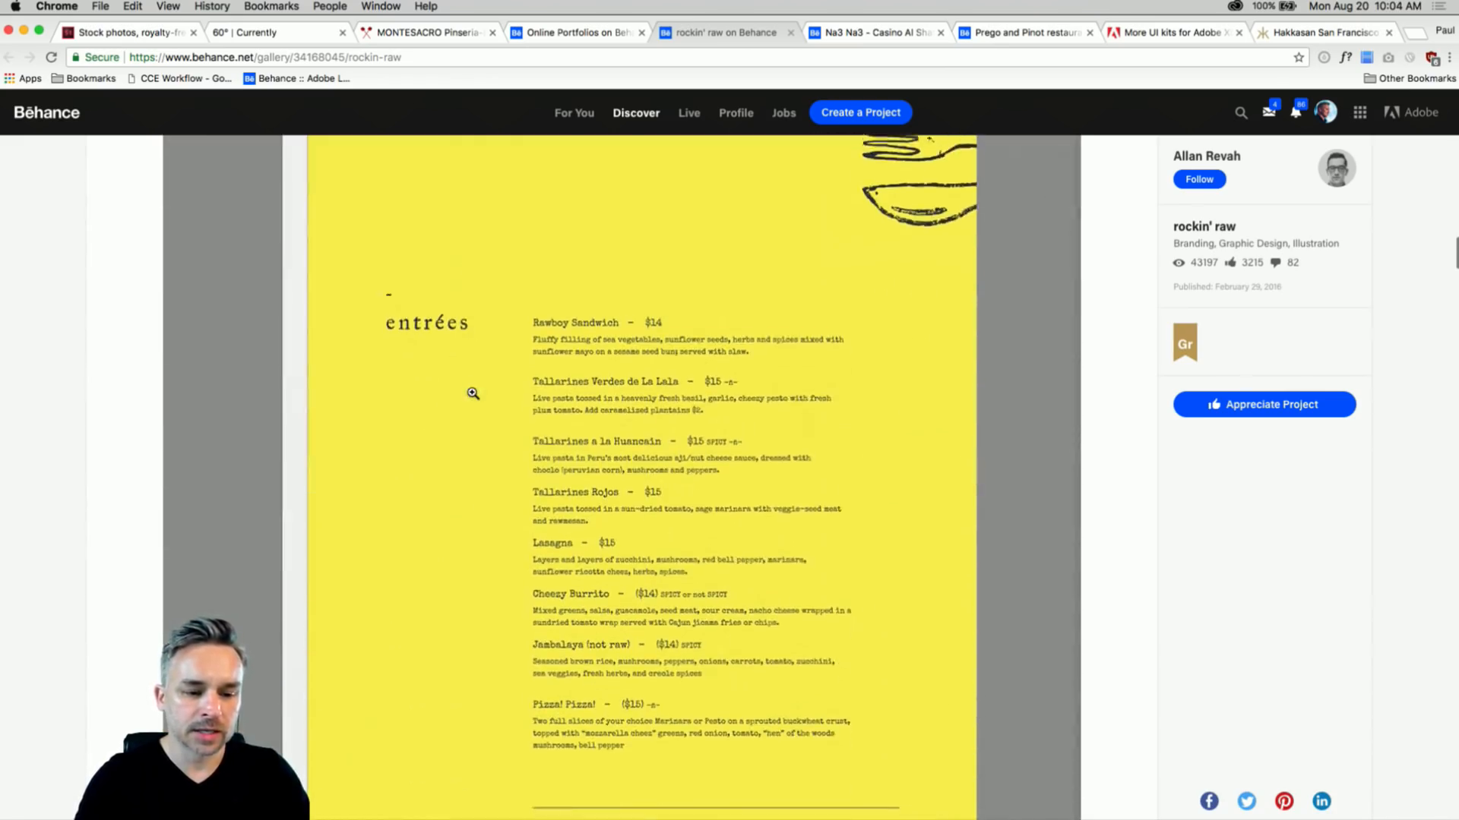
pyautogui.scroll(3, 473, 394)
pyautogui.scroll(2, 472, 393)
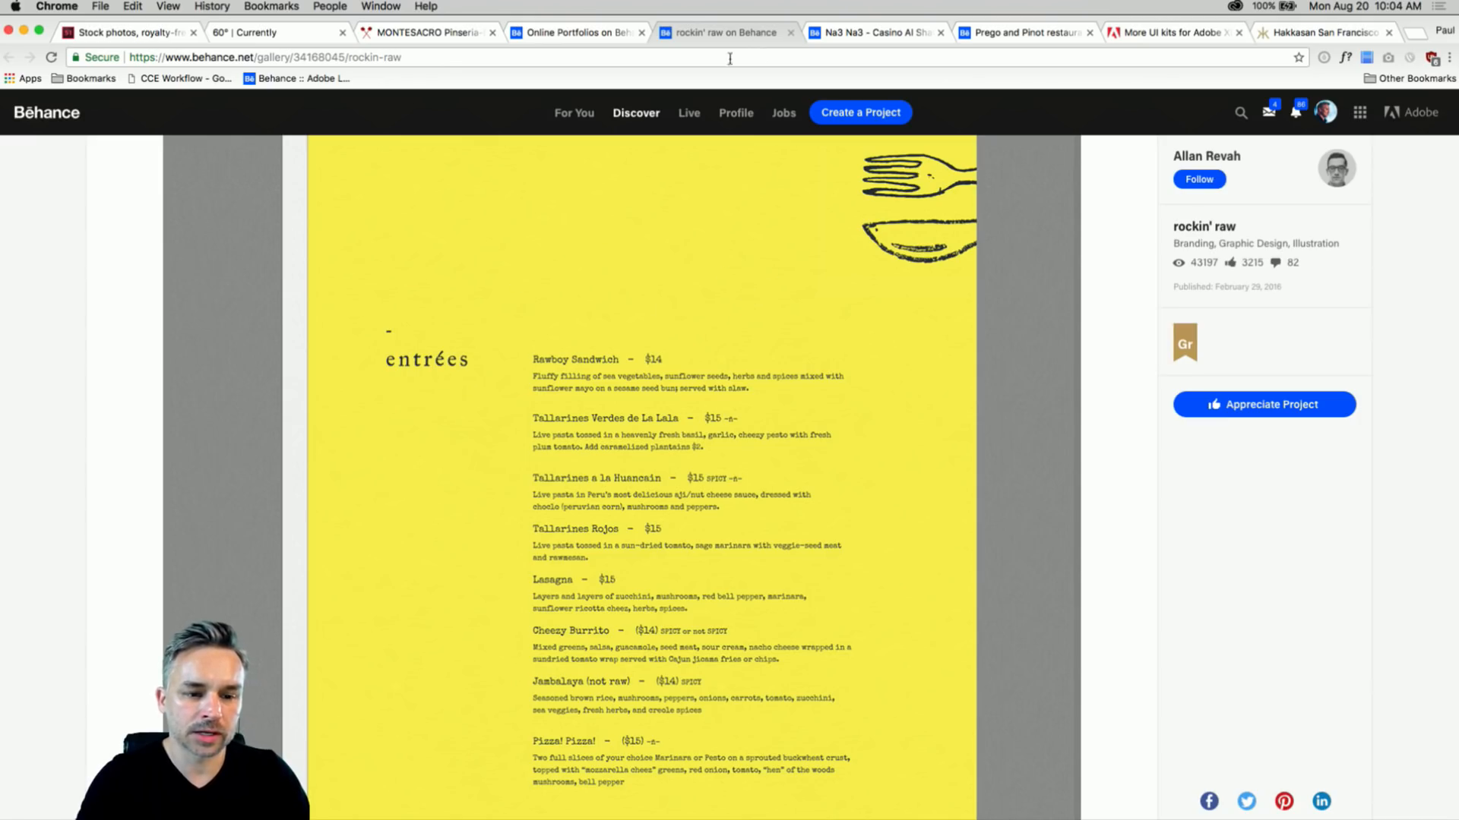
pyautogui.click(856, 34)
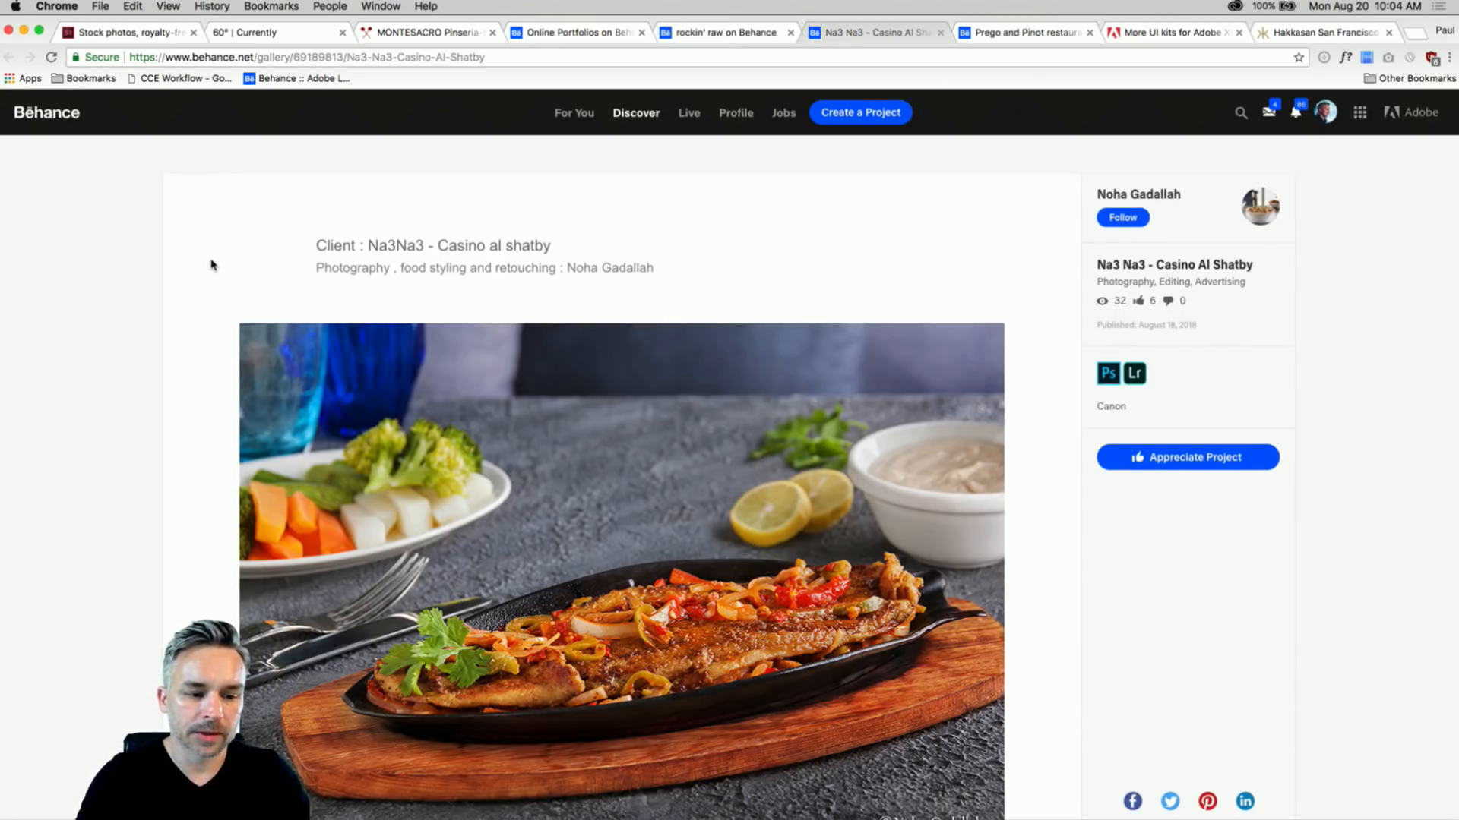
# - Scroll through the Na3 Na3 food photography
pyautogui.scroll(-5, 211, 264)
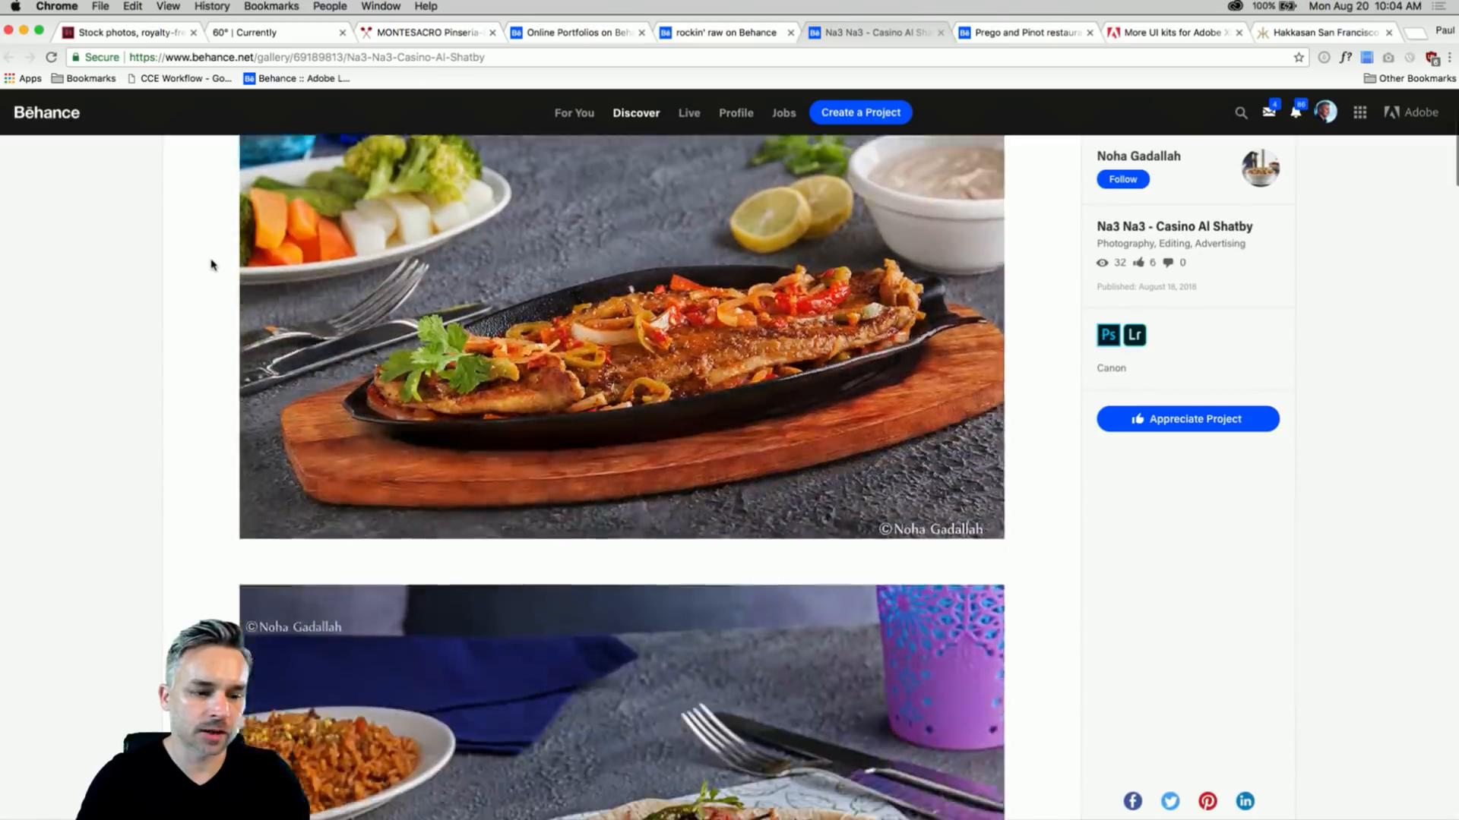
pyautogui.scroll(-20, 211, 265)
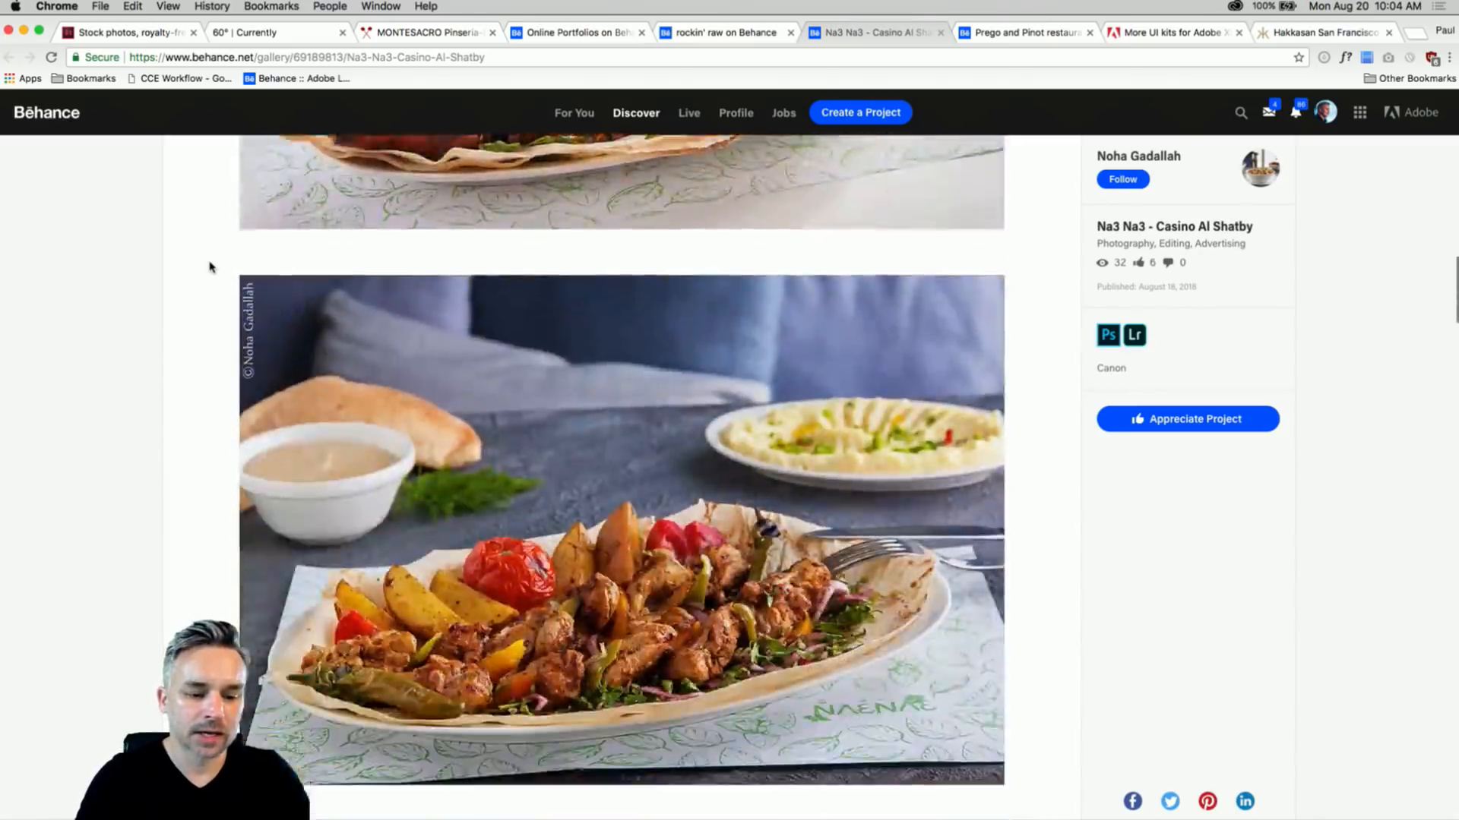
pyautogui.scroll(-15, 211, 266)
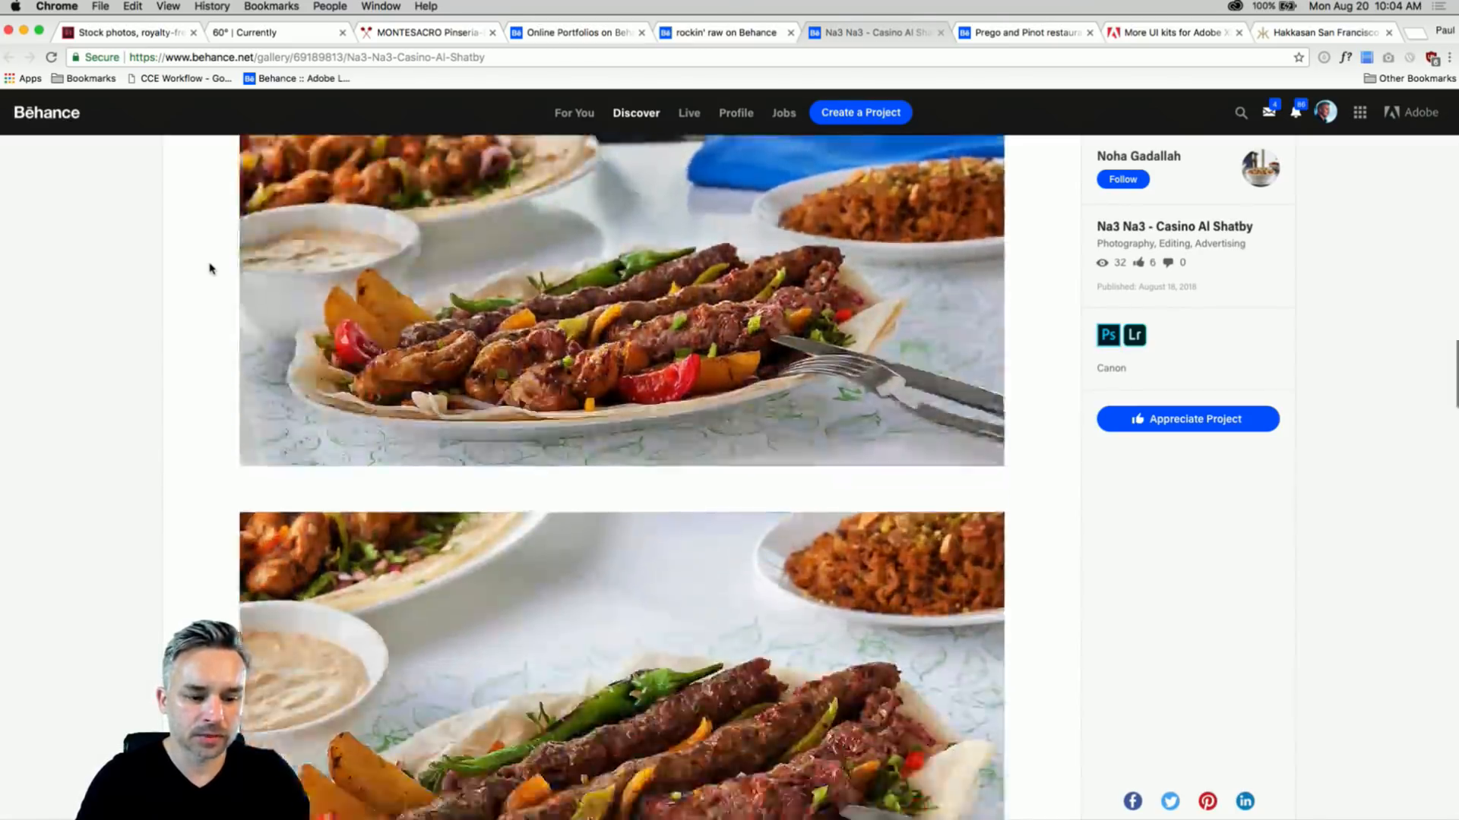
pyautogui.scroll(-15, 210, 269)
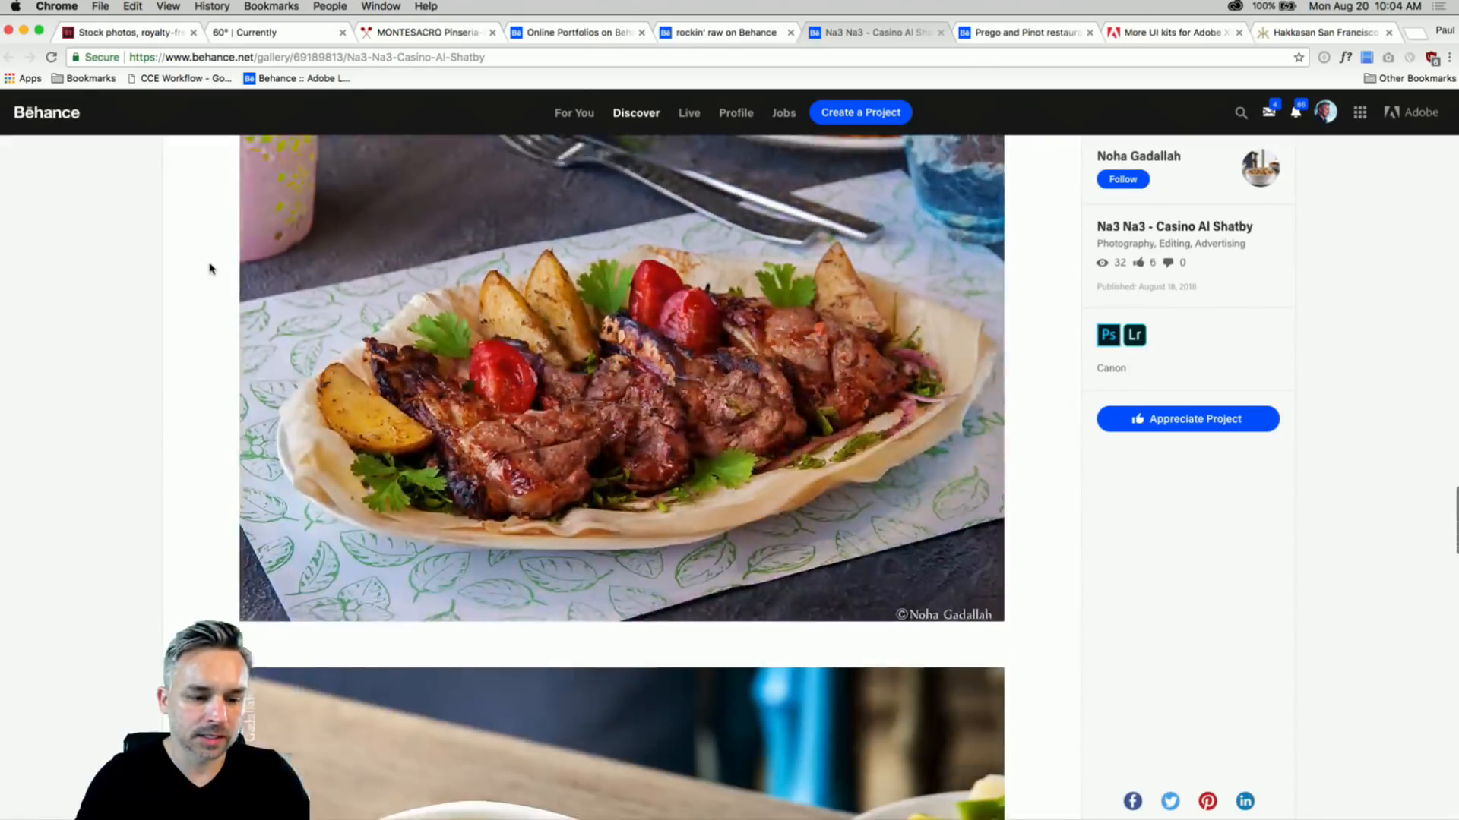
pyautogui.scroll(-2, 210, 268)
pyautogui.scroll(-5, 211, 268)
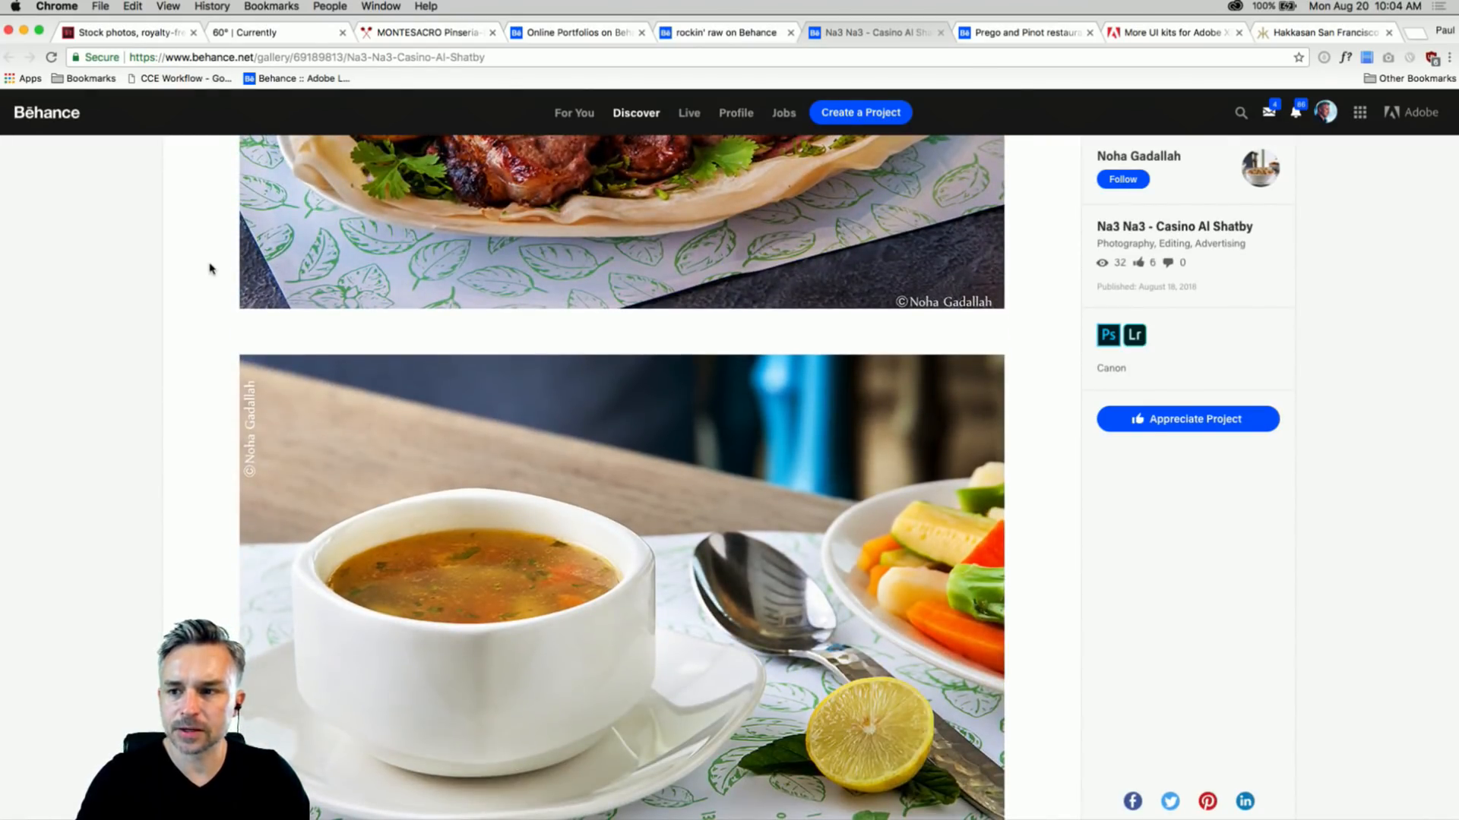
# - Browse the Prego and Pinot restaurants menu designs, then go to the Adobe Stock License History tab
pyautogui.click(1020, 33)
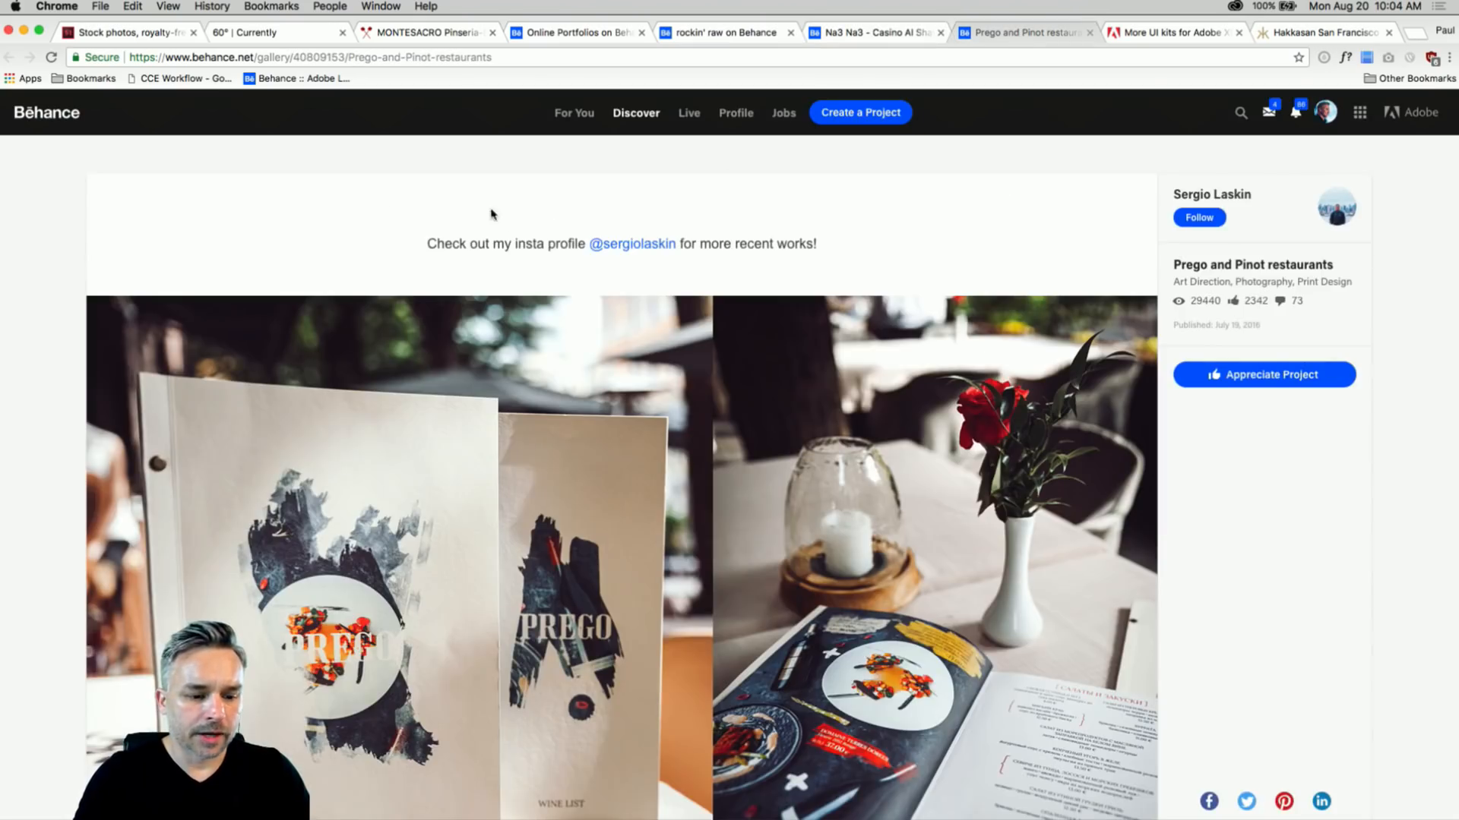
pyautogui.scroll(-4, 218, 221)
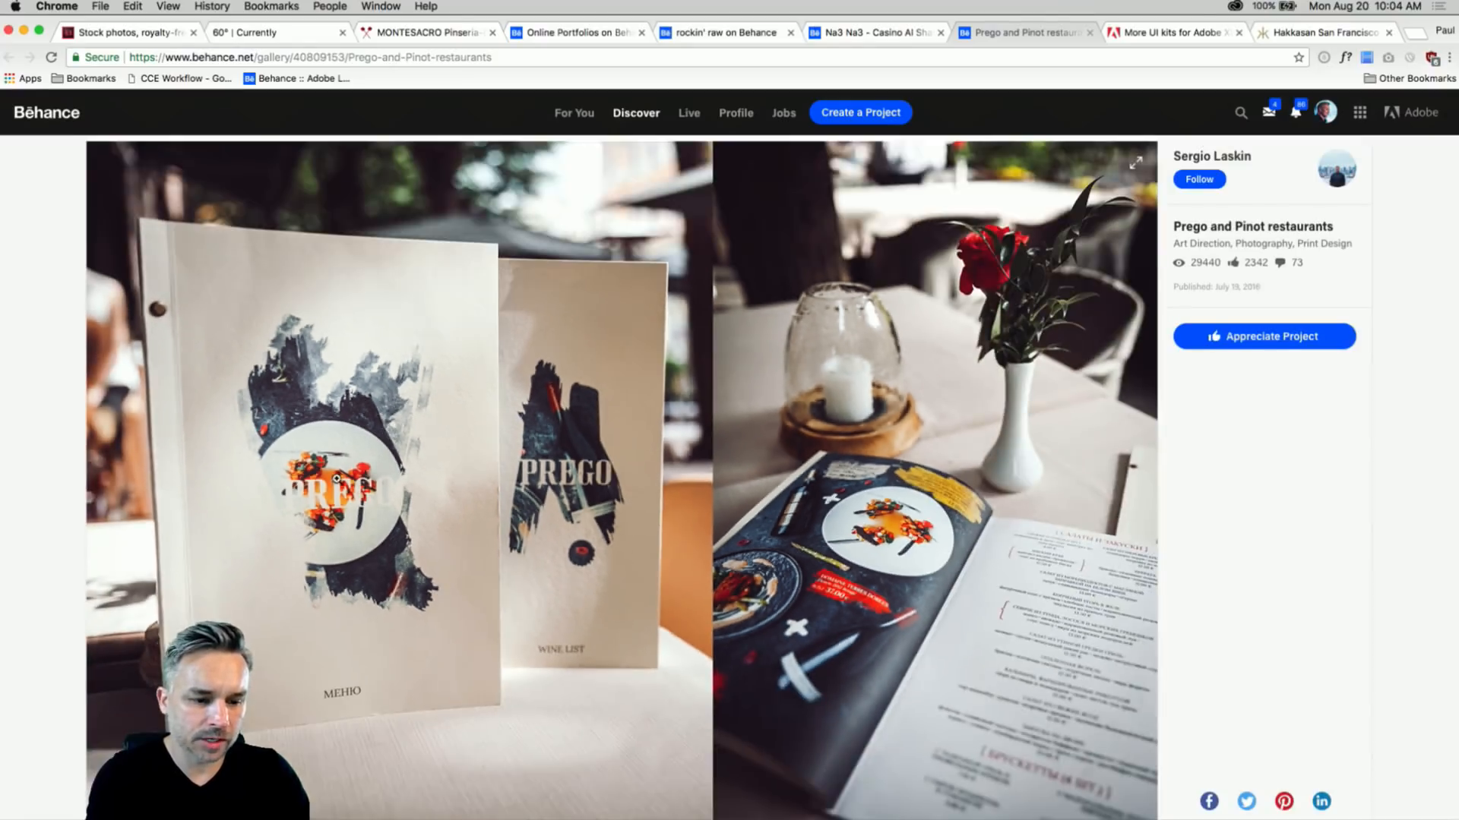
pyautogui.scroll(-10, 446, 373)
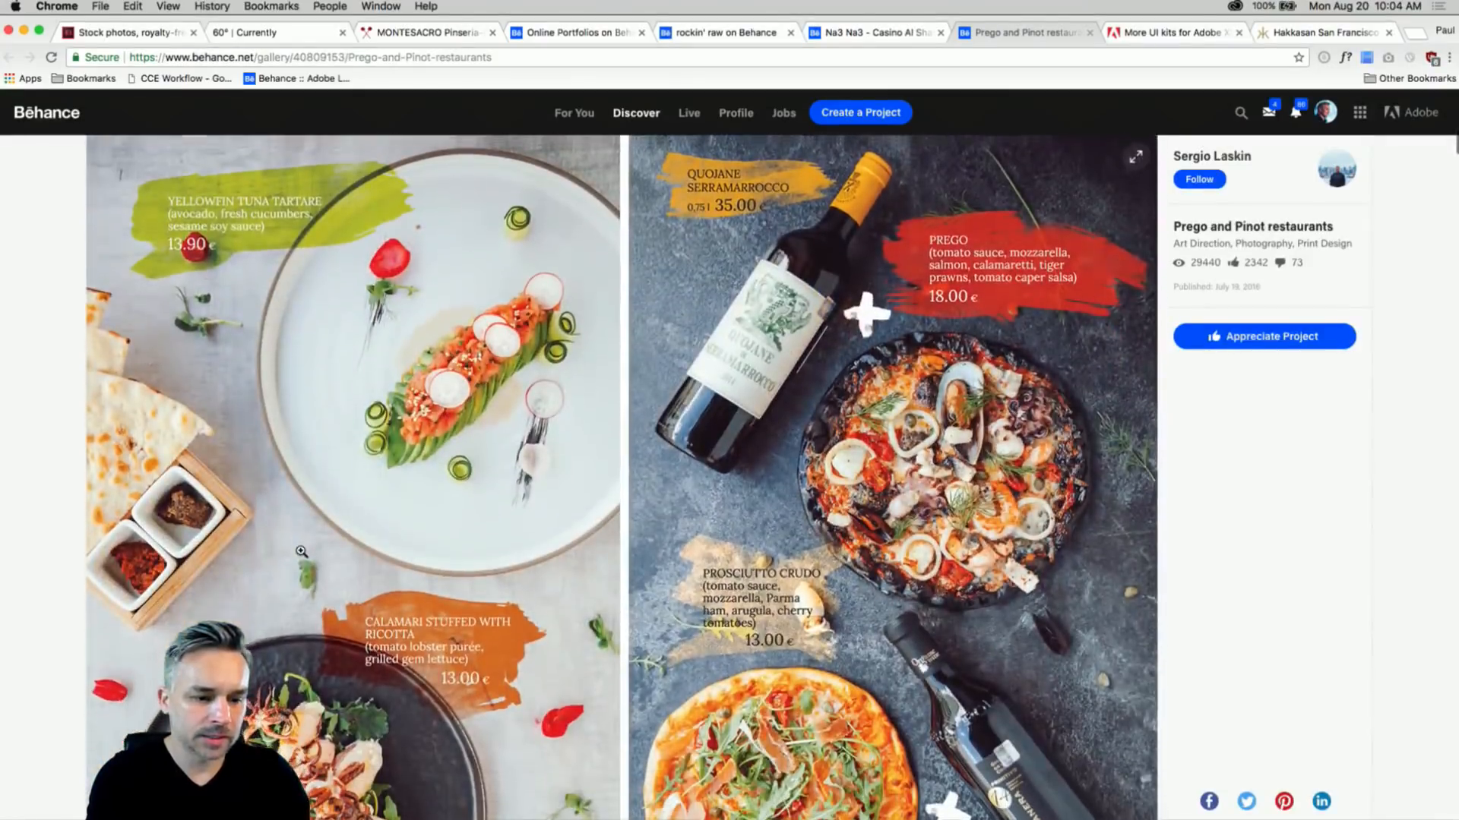
pyautogui.scroll(-5, 300, 550)
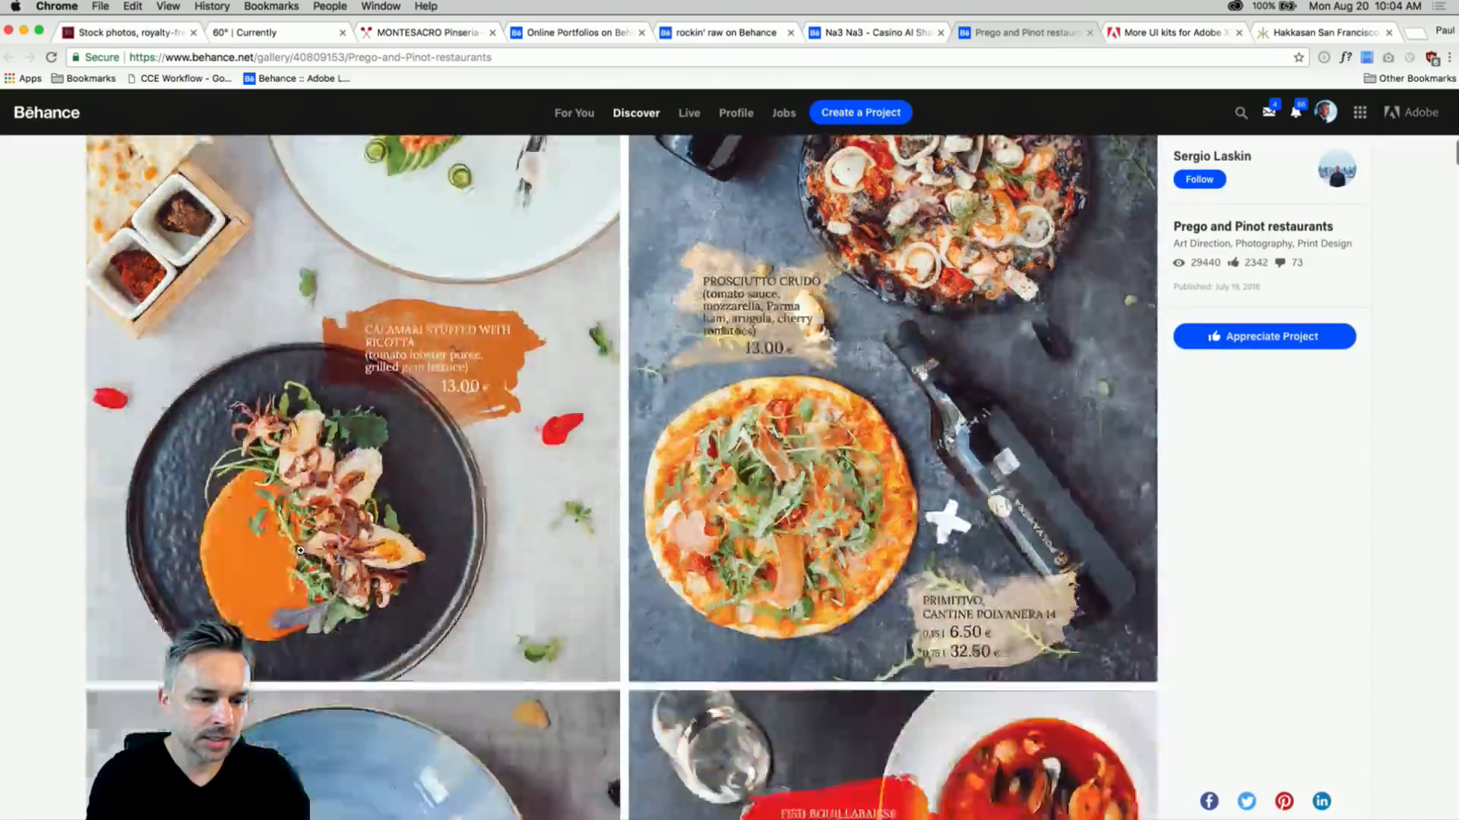
pyautogui.scroll(-20, 301, 550)
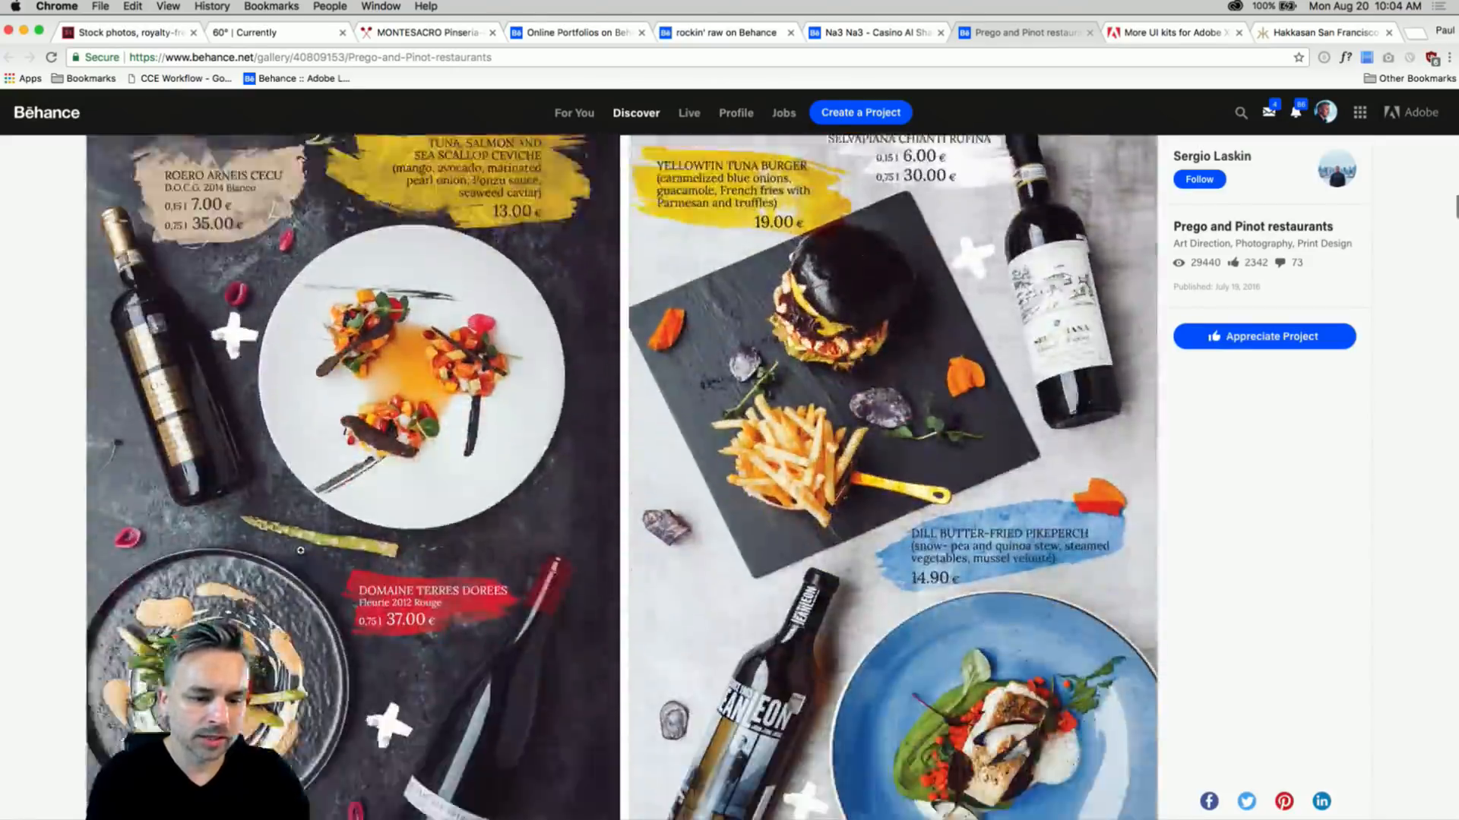
pyautogui.scroll(-20, 301, 551)
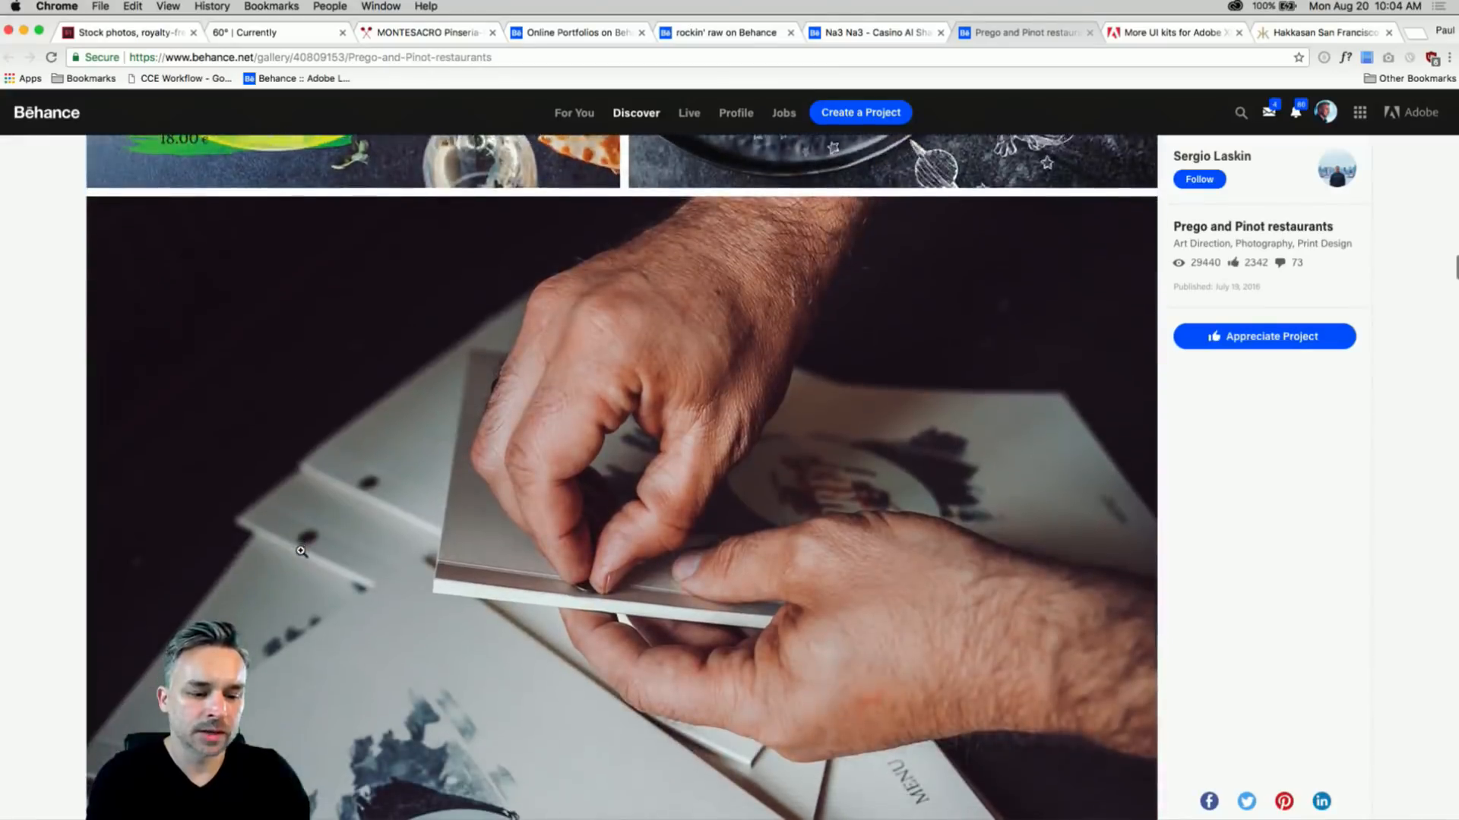
pyautogui.scroll(-3, 301, 550)
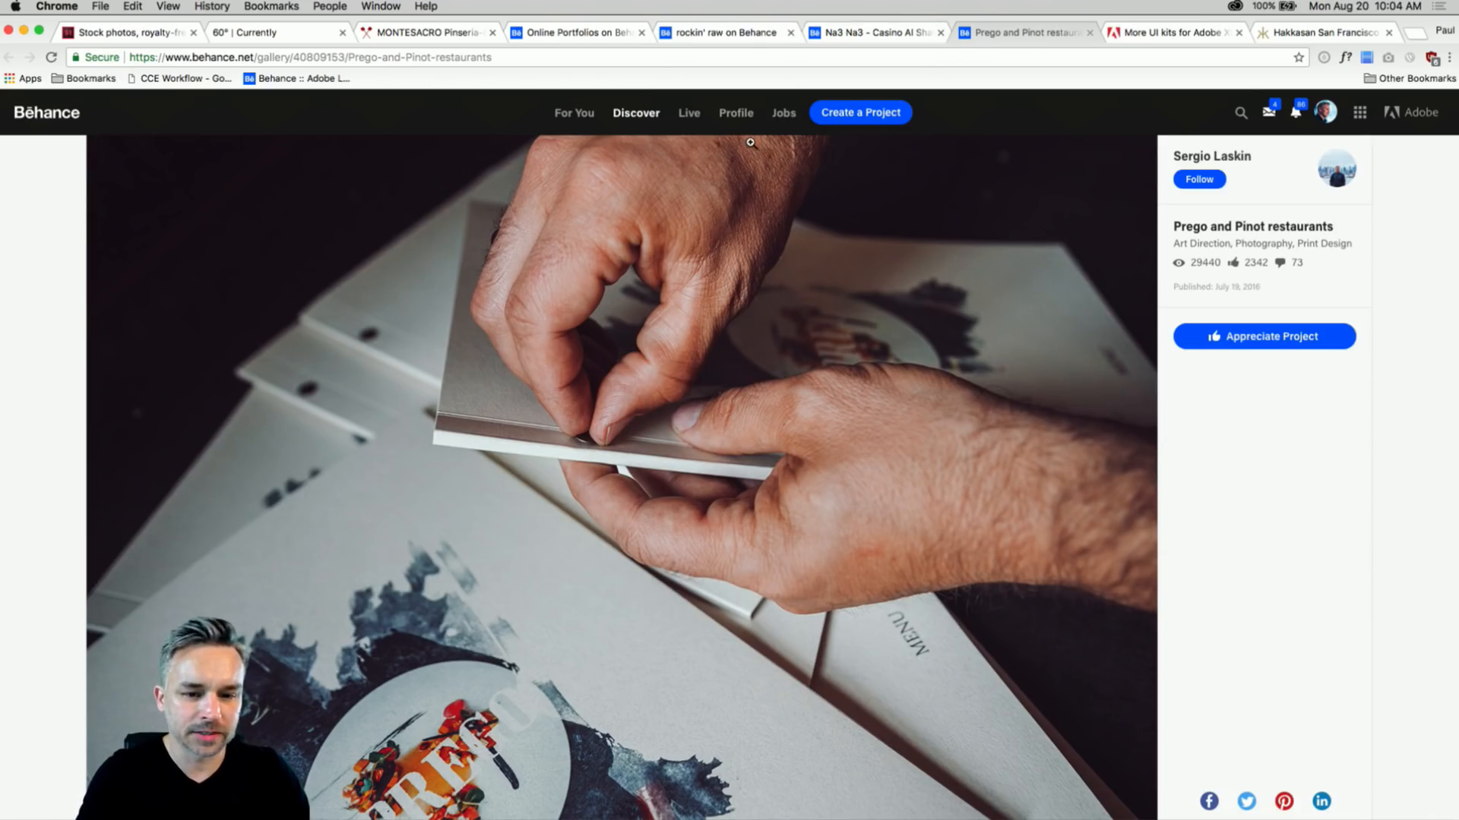
pyautogui.click(104, 37)
# - Minimize Chrome and switch to Illustrator showing the Outline Food Icons artwork
pyautogui.scroll(3, 40, 261)
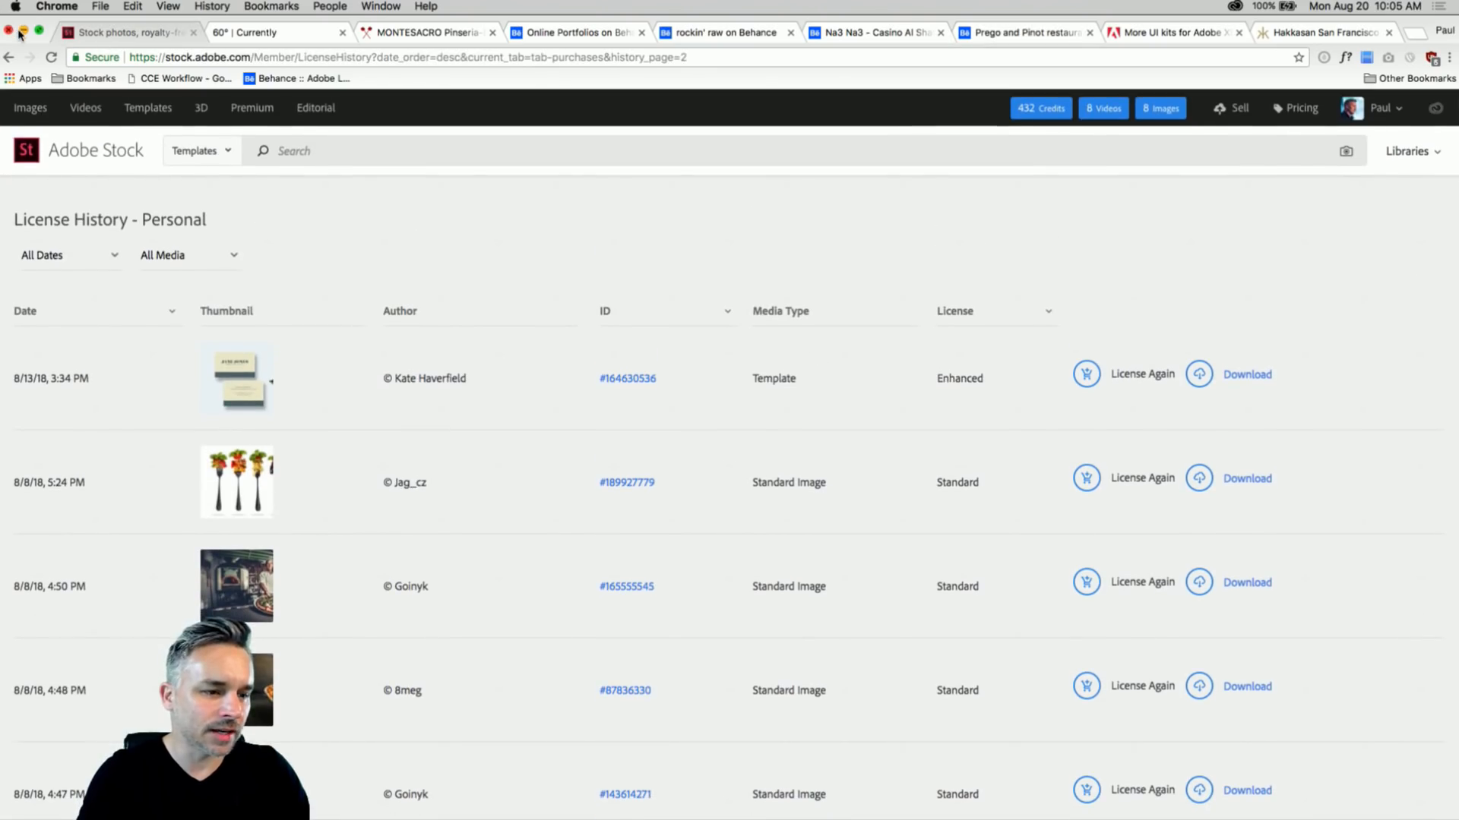
pyautogui.click(24, 31)
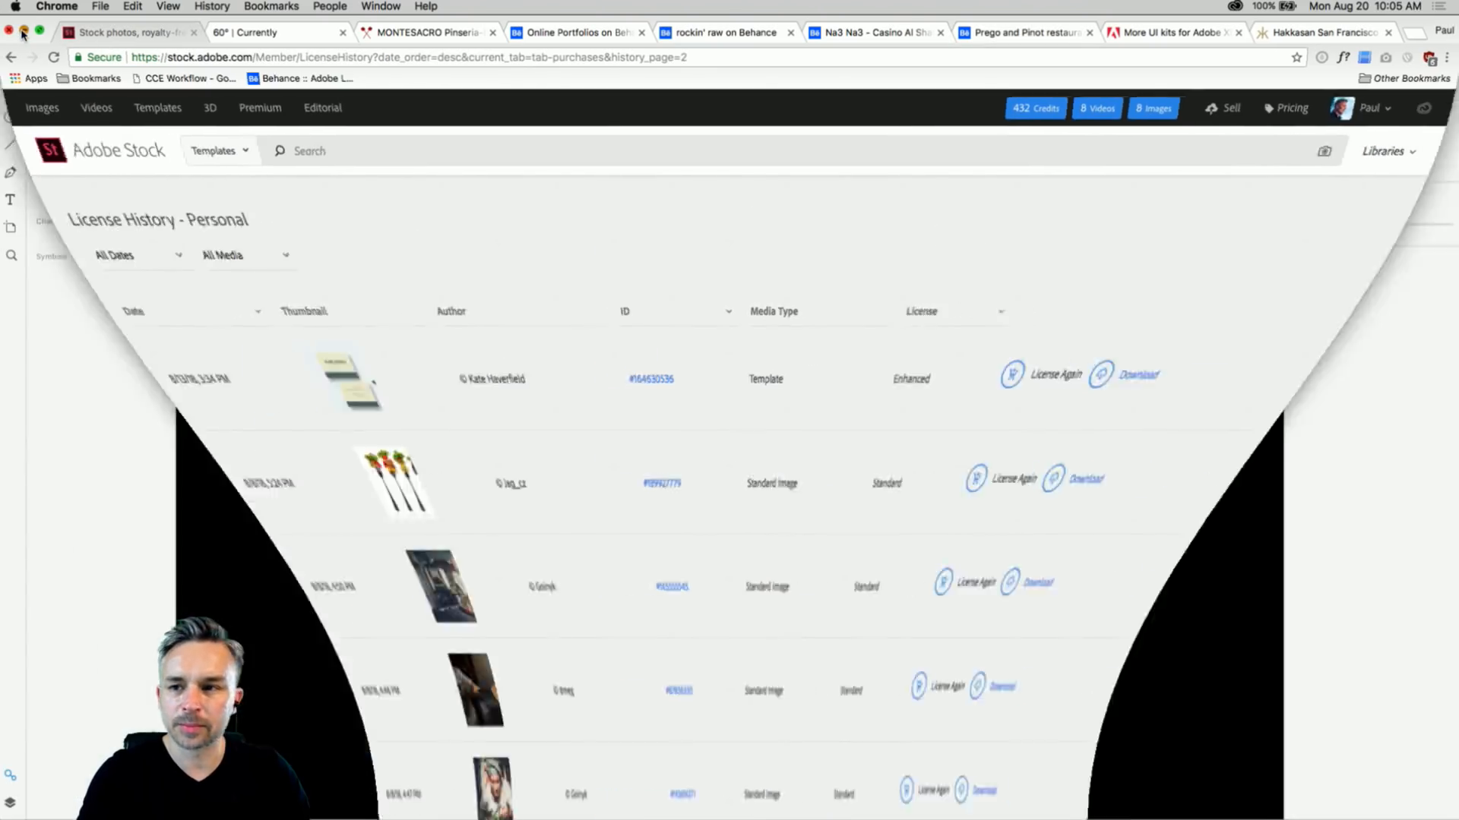
pyautogui.scroll(-3, 349, 231)
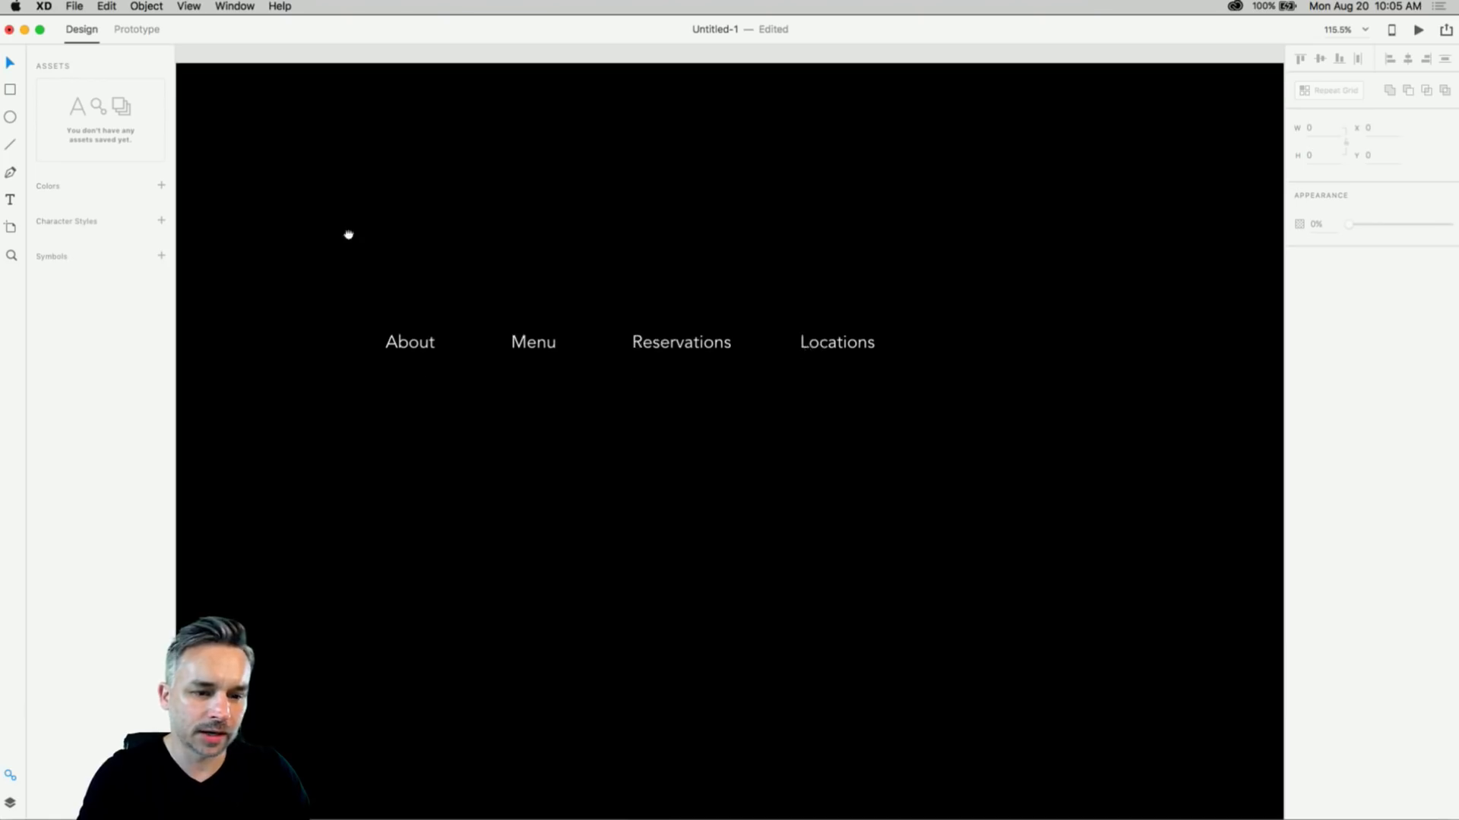
pyautogui.moveTo(565, 815)
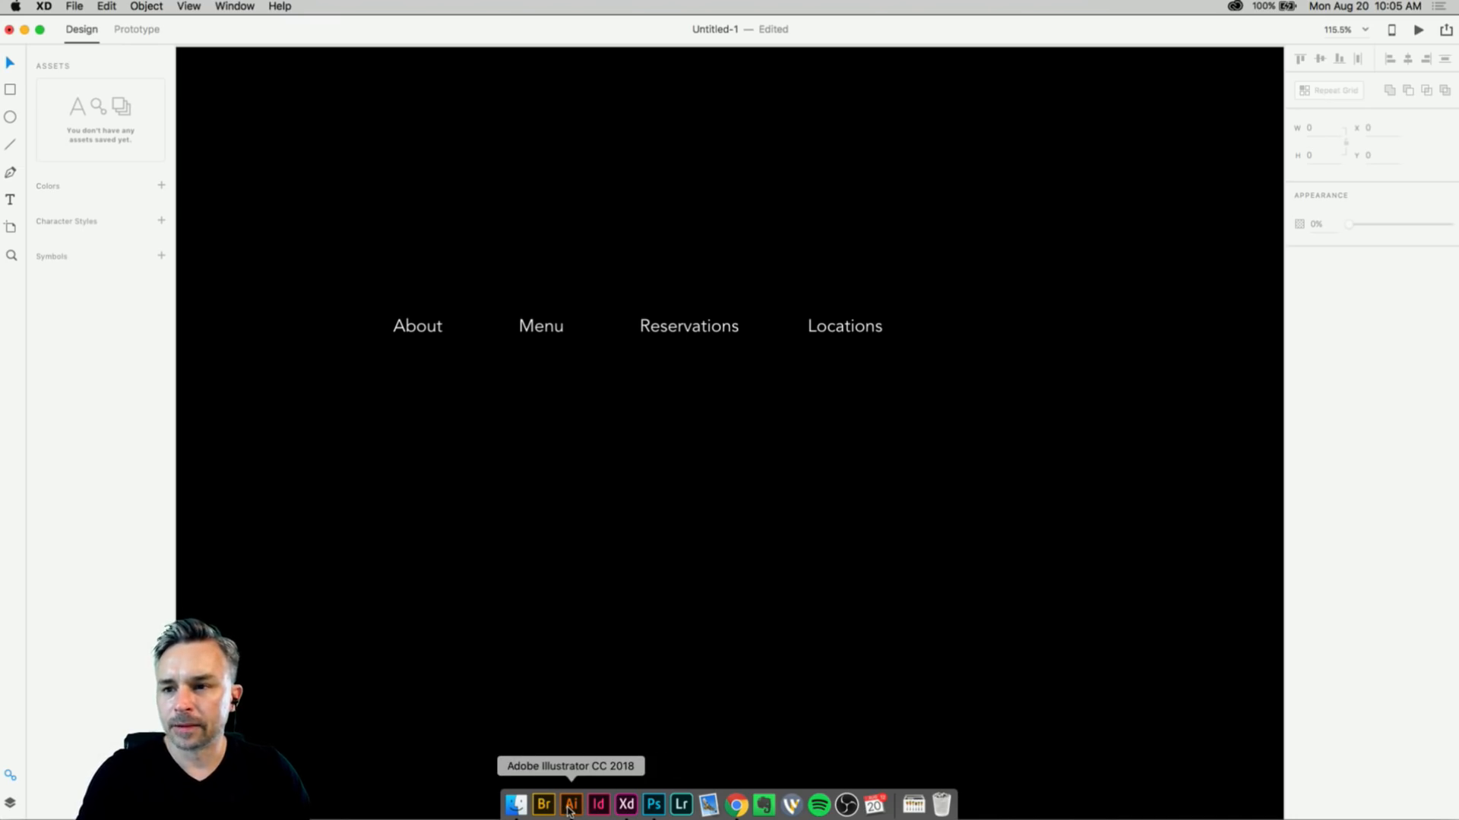
pyautogui.click(571, 807)
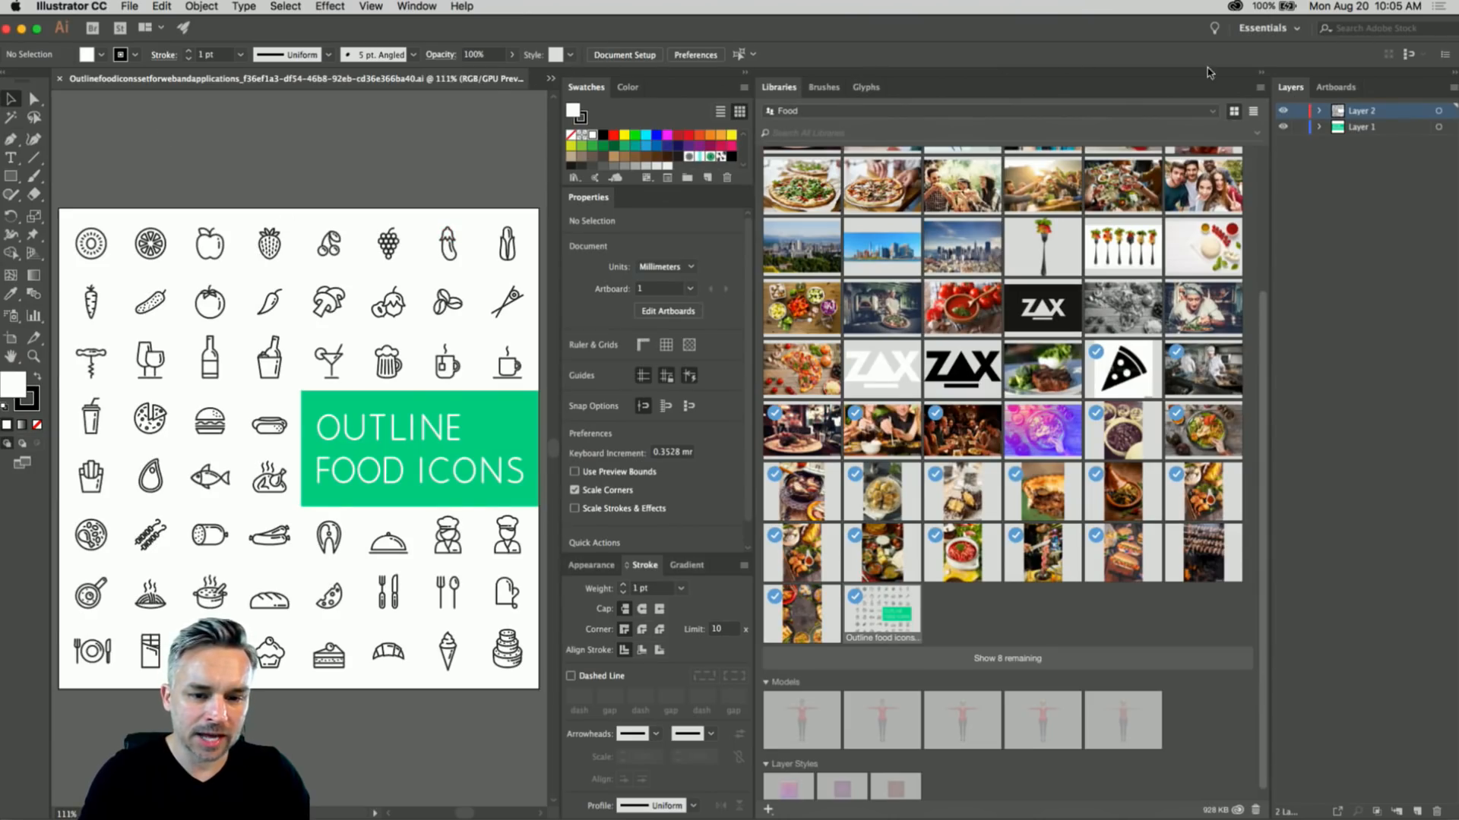
# - Collapse the Libraries panel and centre the LUNA'S logo in the Untitled-1 document
pyautogui.click(1260, 73)
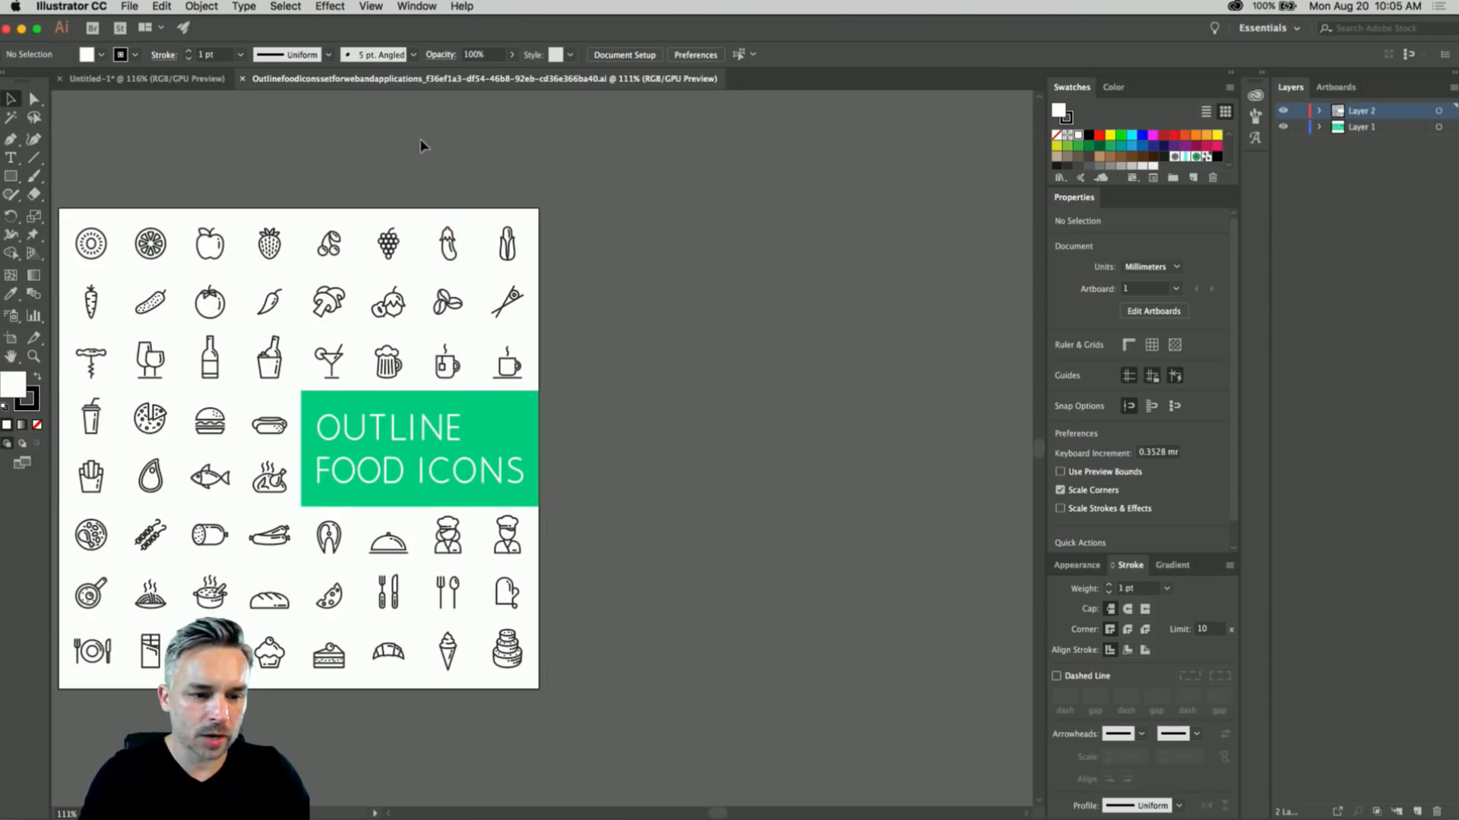
pyautogui.click(145, 78)
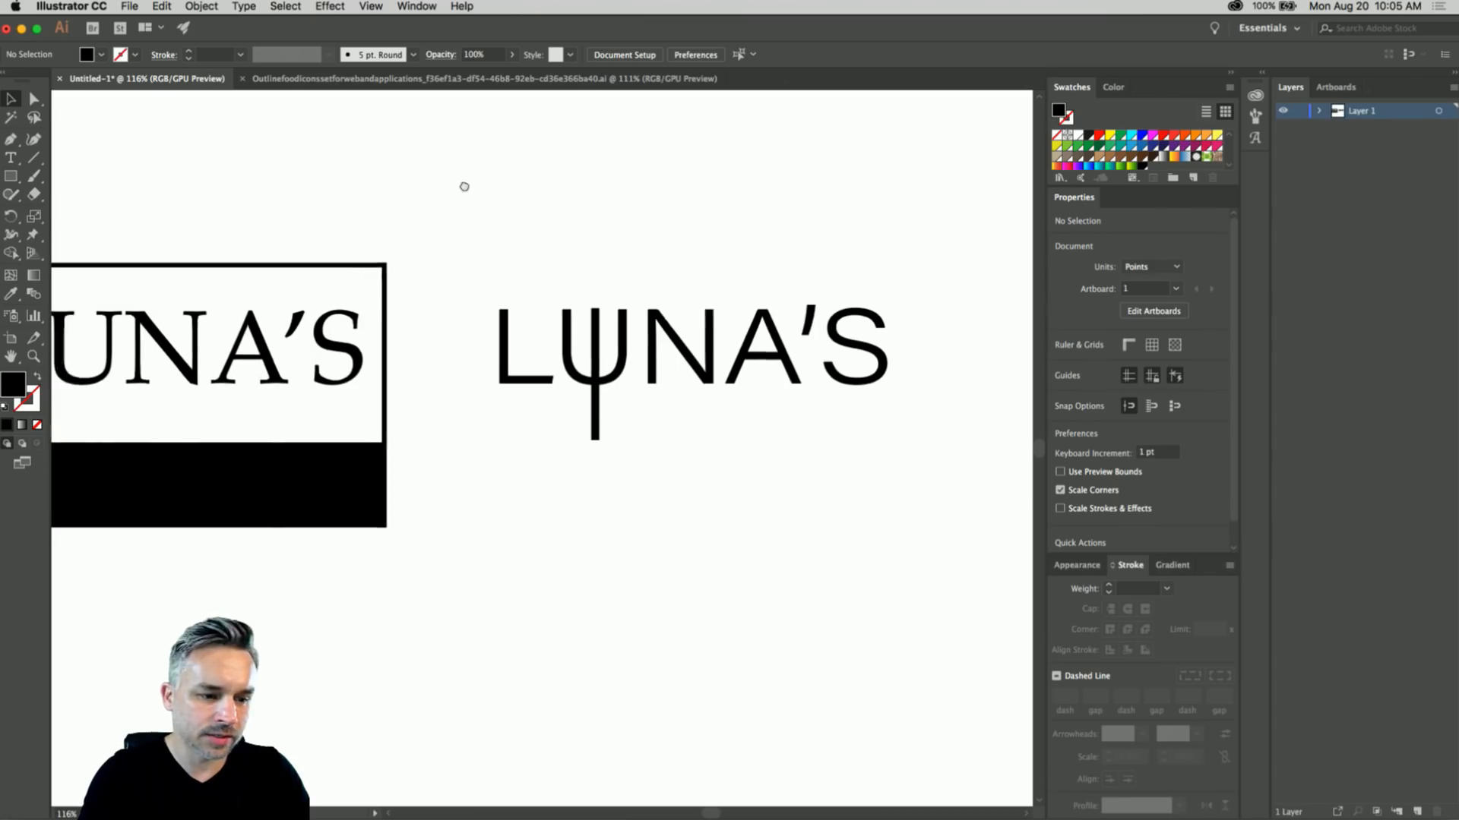
pyautogui.moveTo(464, 186); pyautogui.dragTo(736, 179)
pyautogui.moveTo(618, 221); pyautogui.dragTo(836, 217)
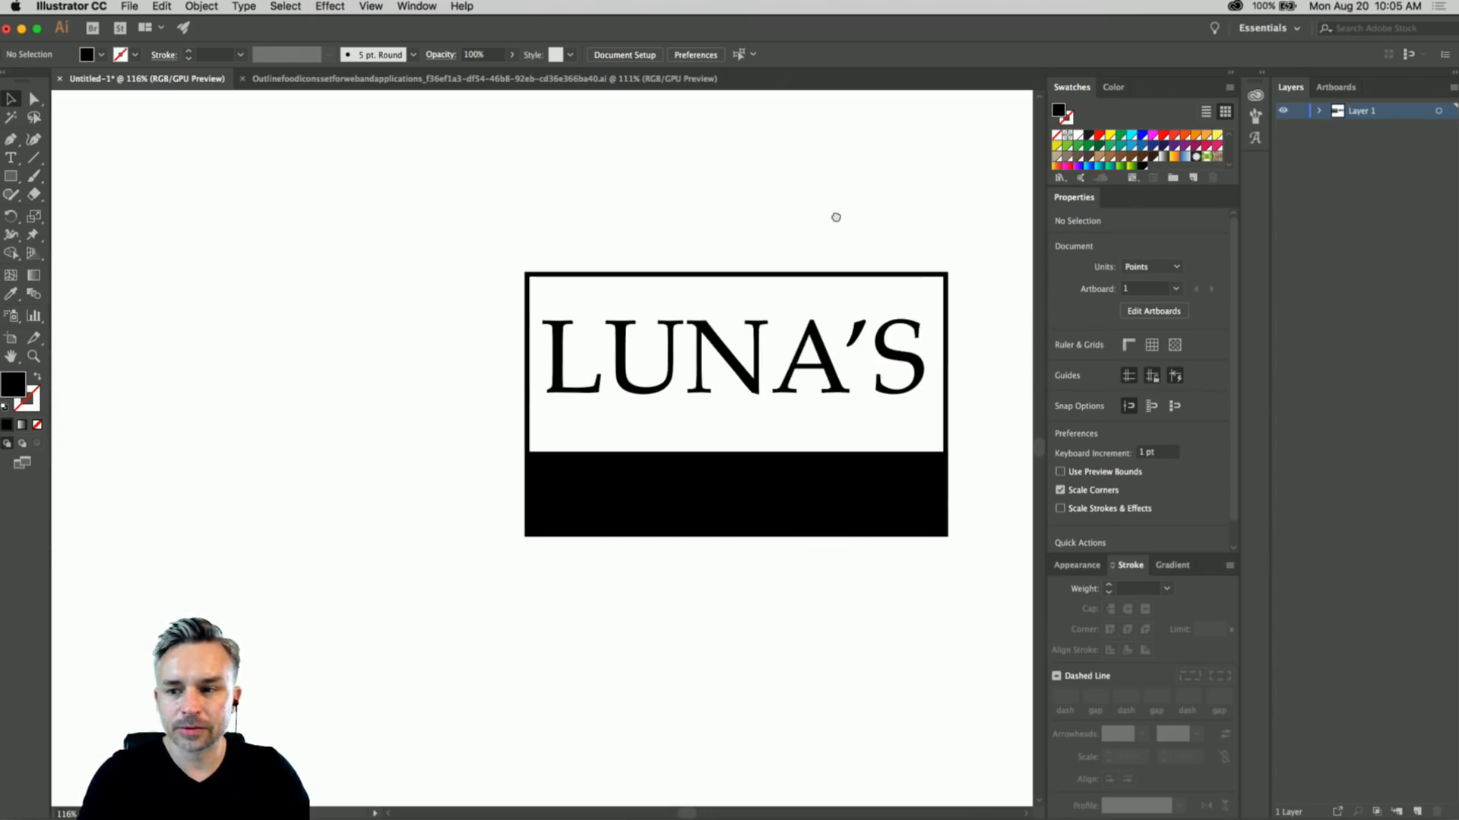
# - Duplicate the LUNA'S sign to its left and deselect it
pyautogui.moveTo(417, 221); pyautogui.dragTo(996, 645)
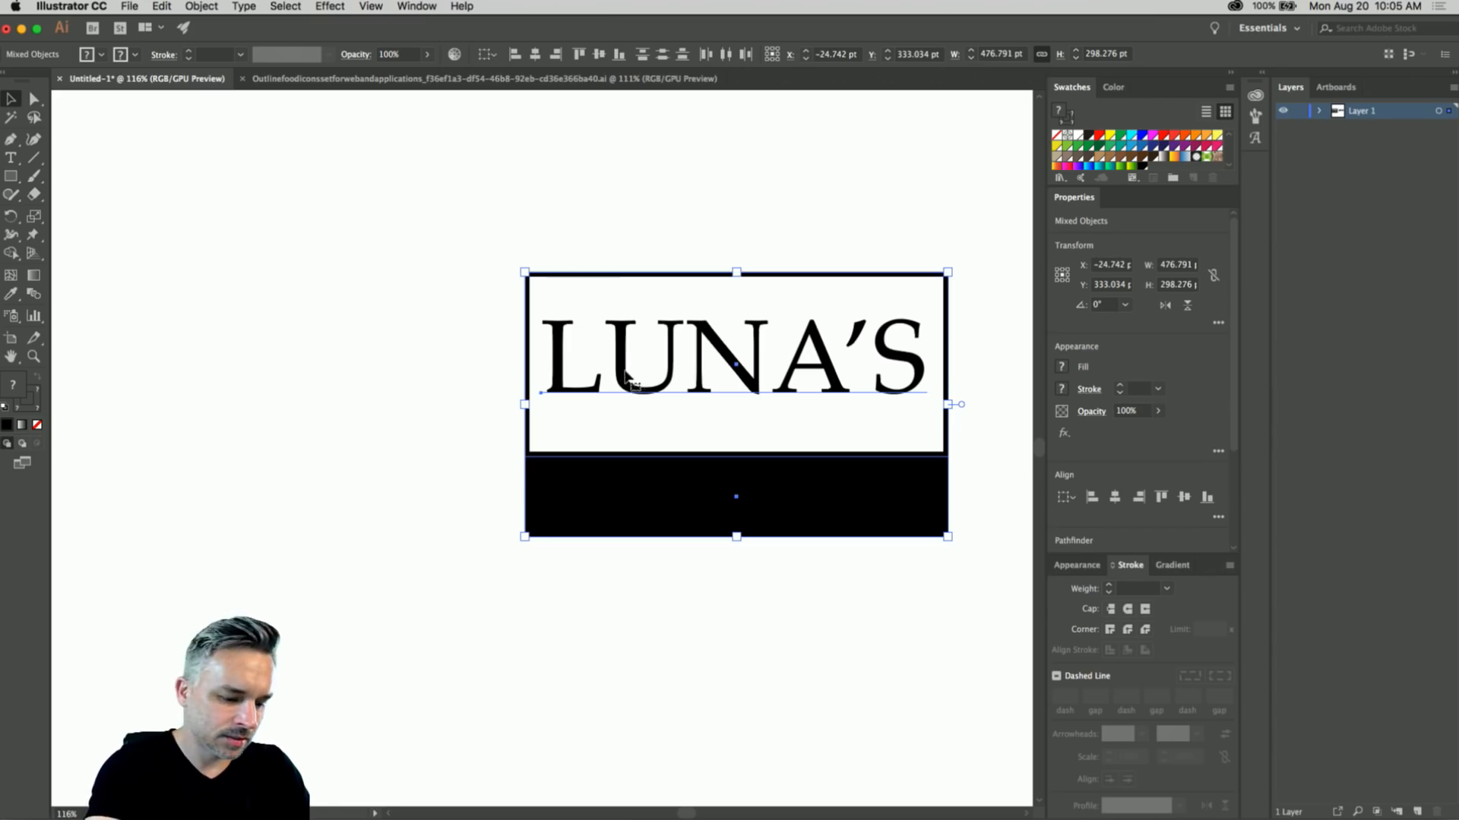
pyautogui.moveTo(628, 370); pyautogui.dragTo(166, 332)
pyautogui.moveTo(254, 209); pyautogui.dragTo(580, 189)
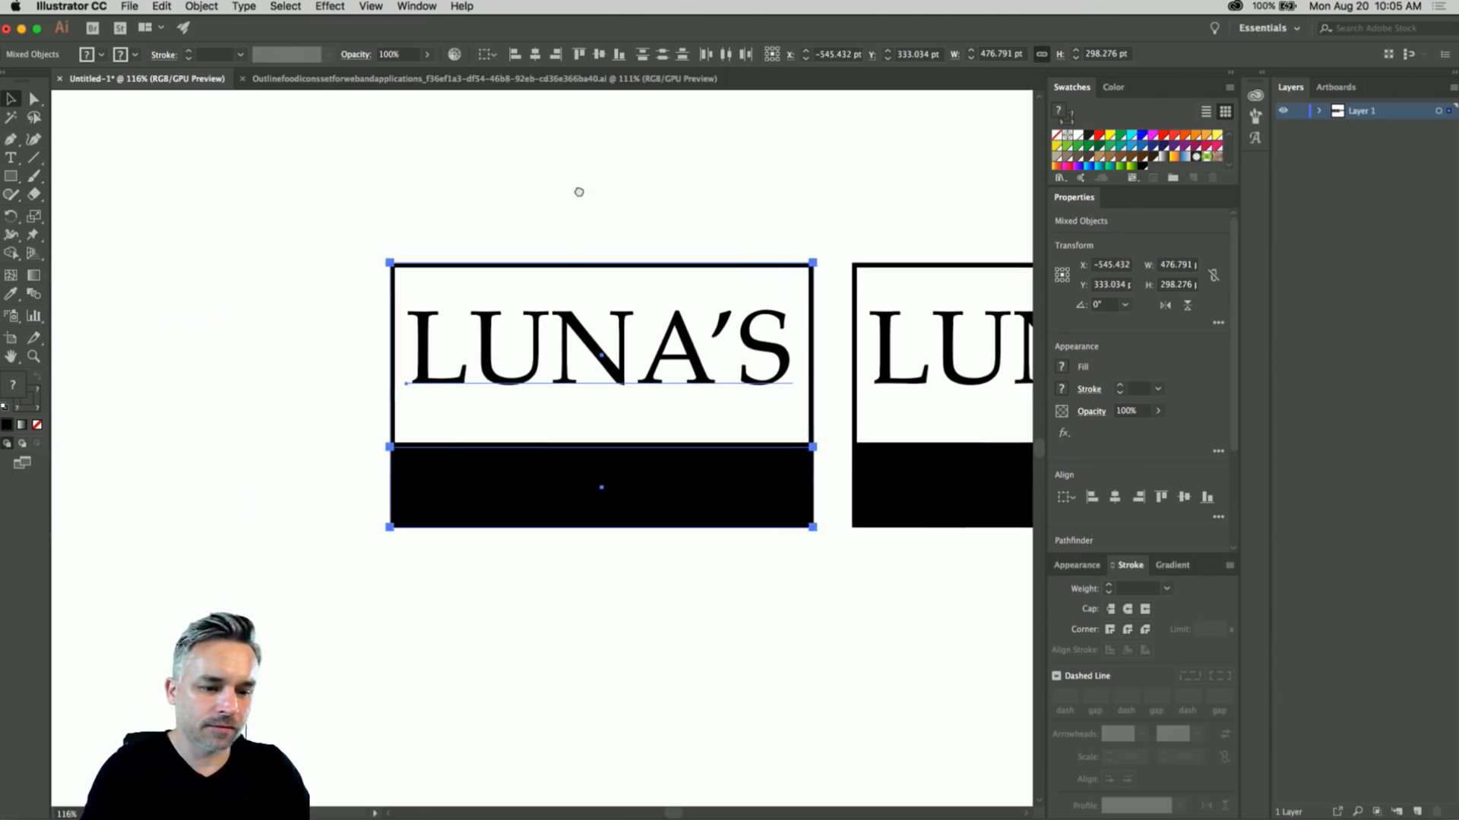
pyautogui.click(488, 167)
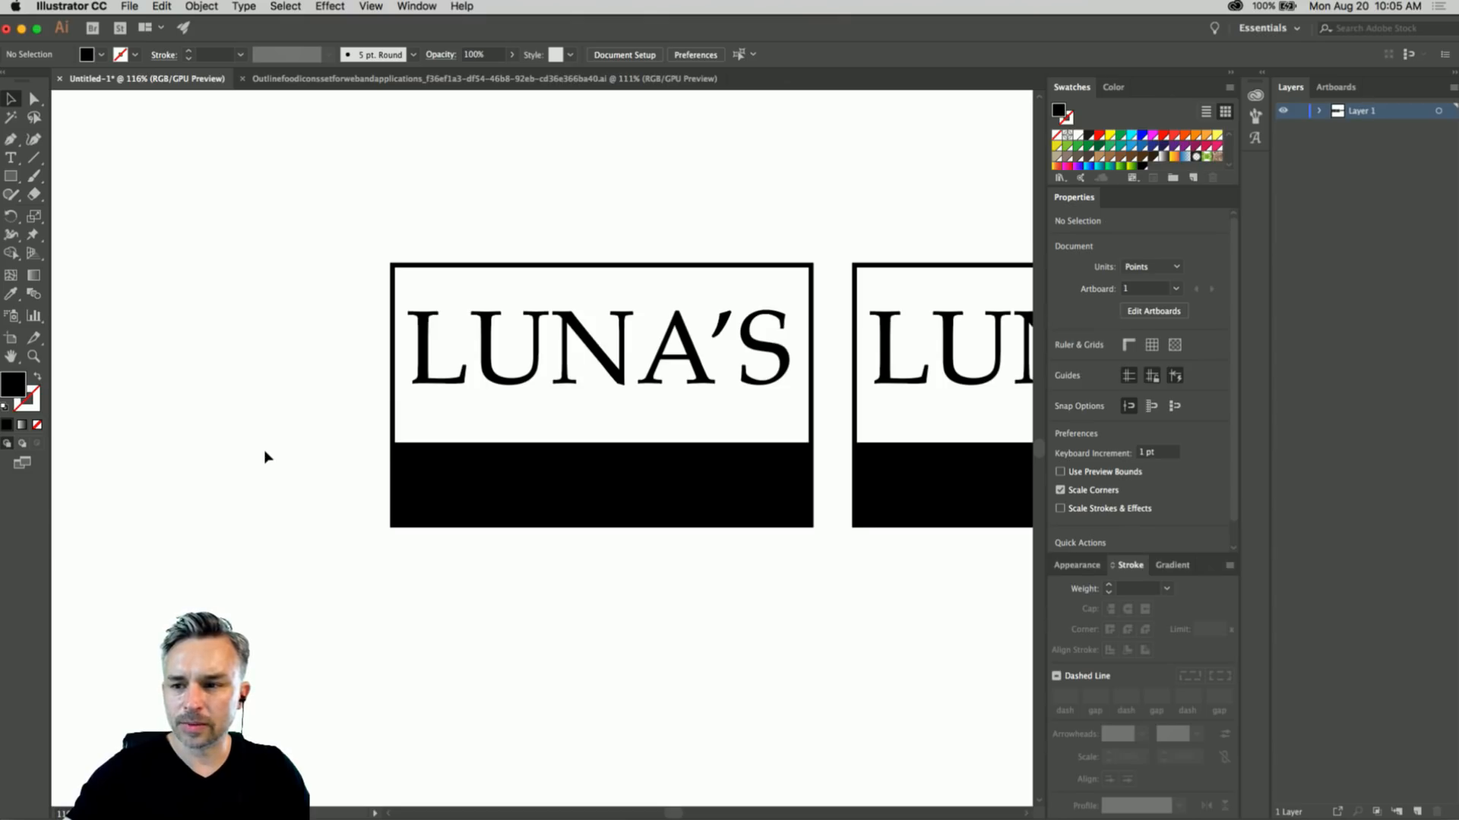
# - In Chrome, scroll through the Montesacro restaurant site for reference
pyautogui.moveTo(427, 819)
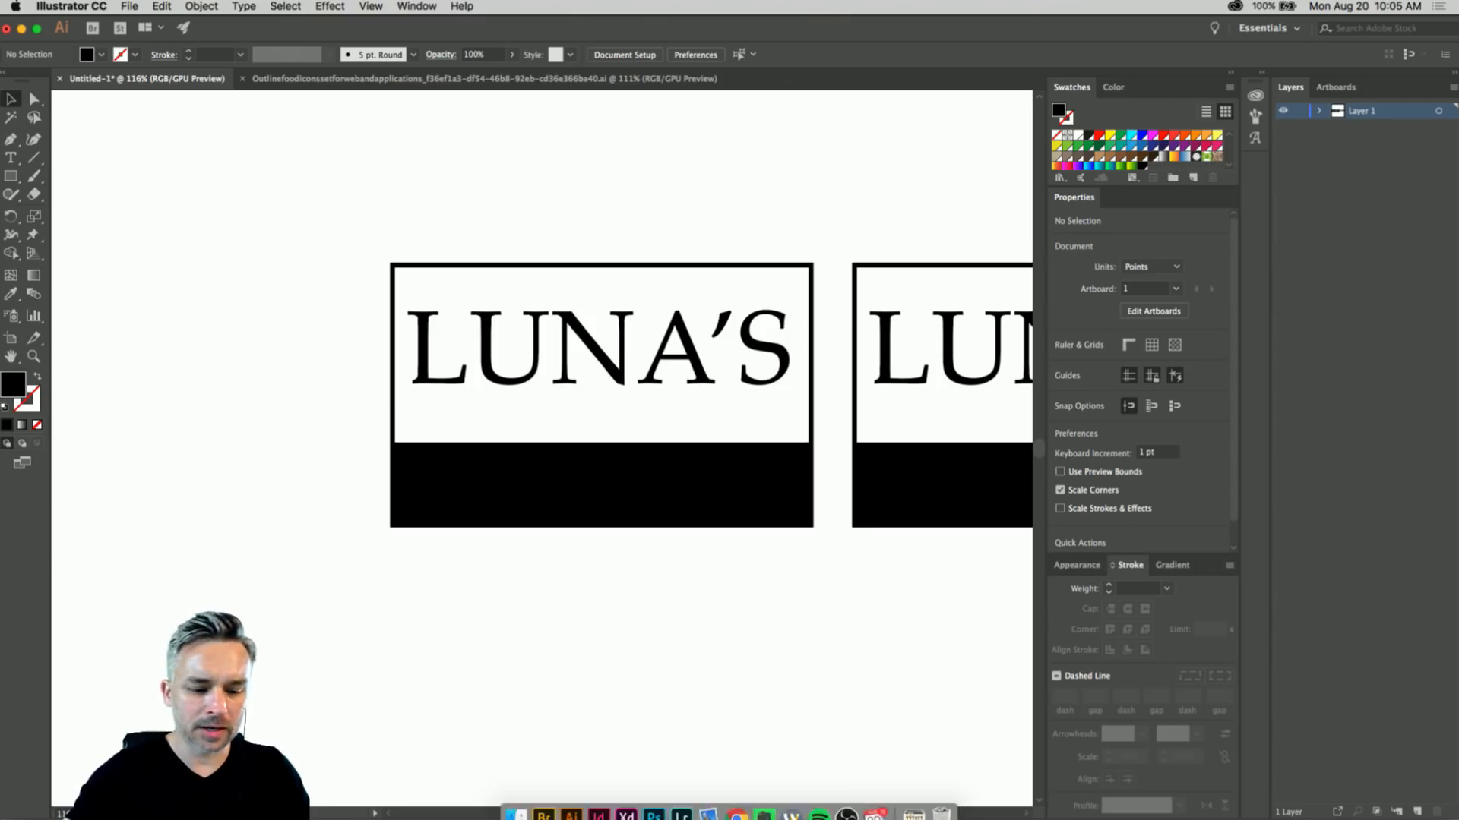
pyautogui.click(739, 807)
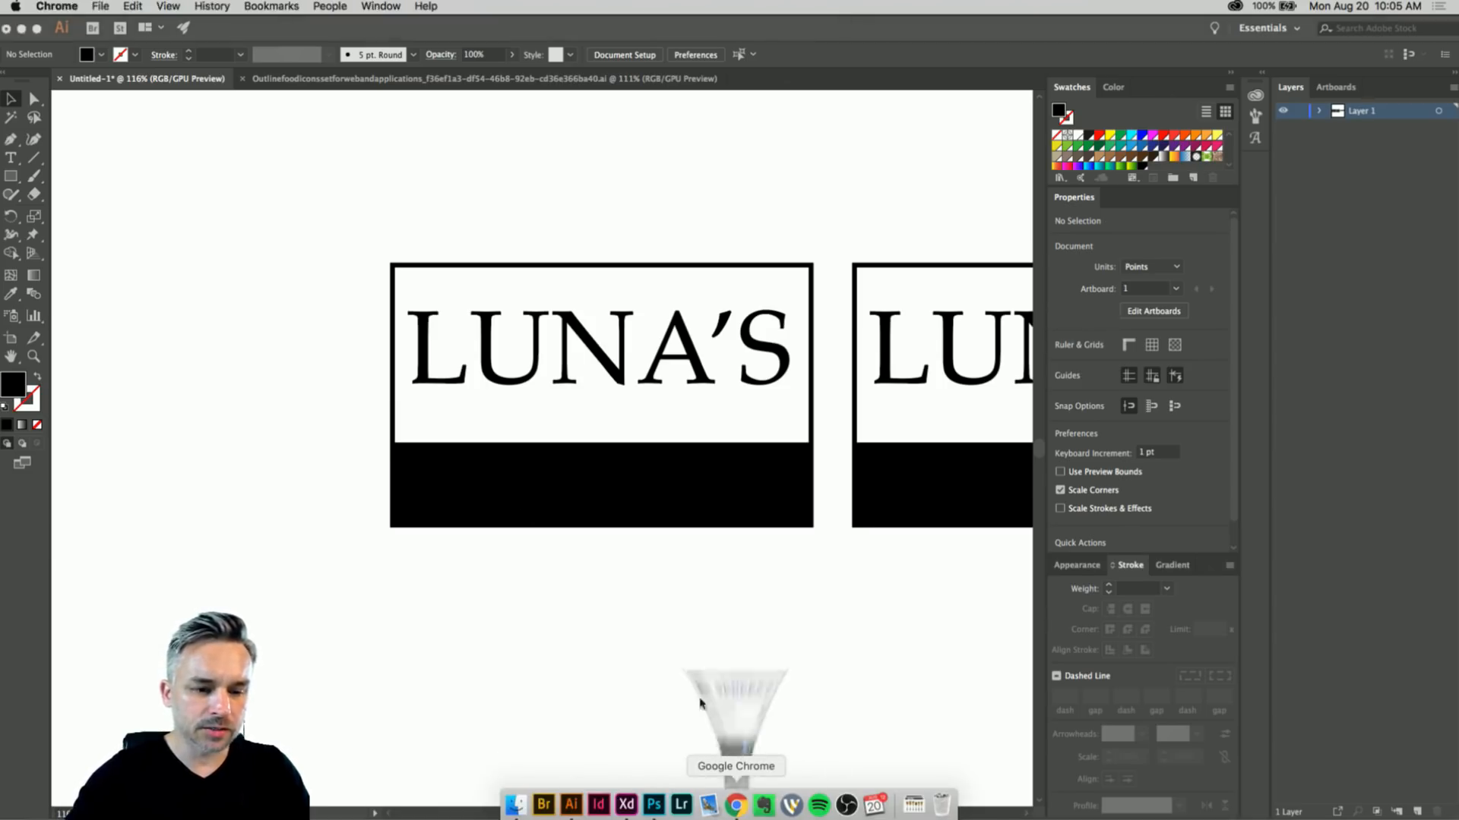
pyautogui.click(418, 33)
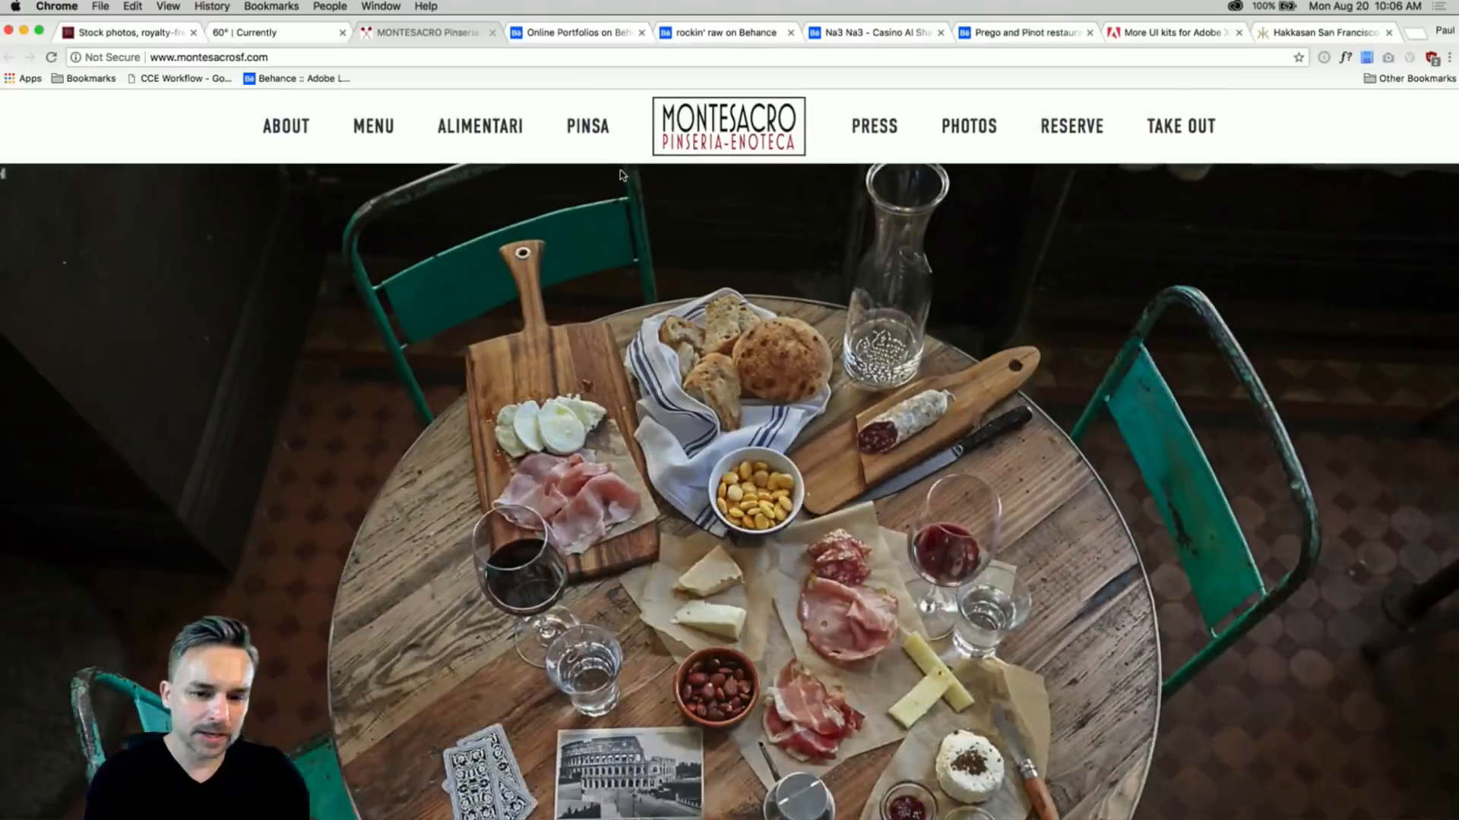
pyautogui.scroll(-7, 619, 174)
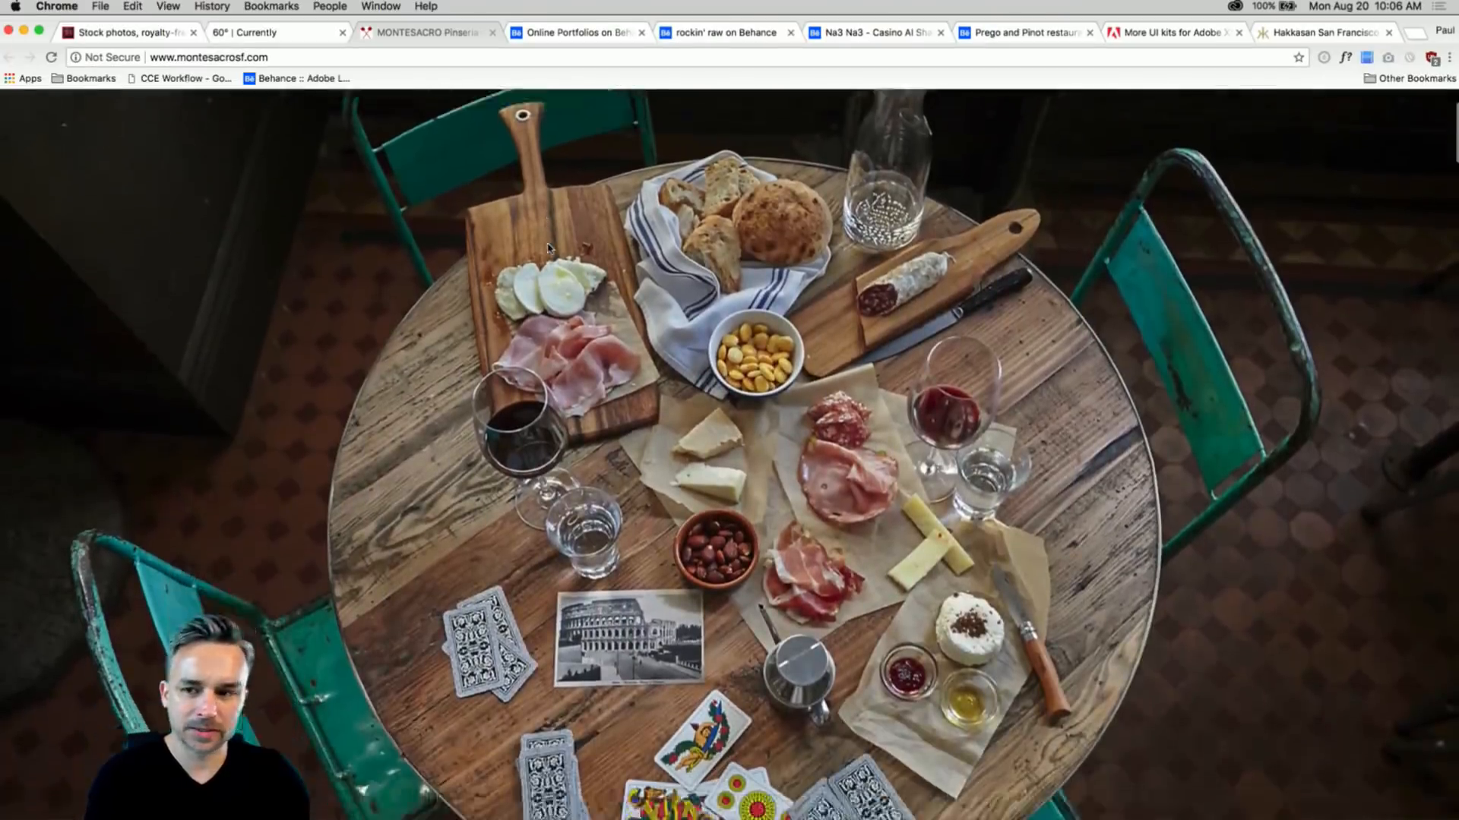
pyautogui.scroll(7, 548, 248)
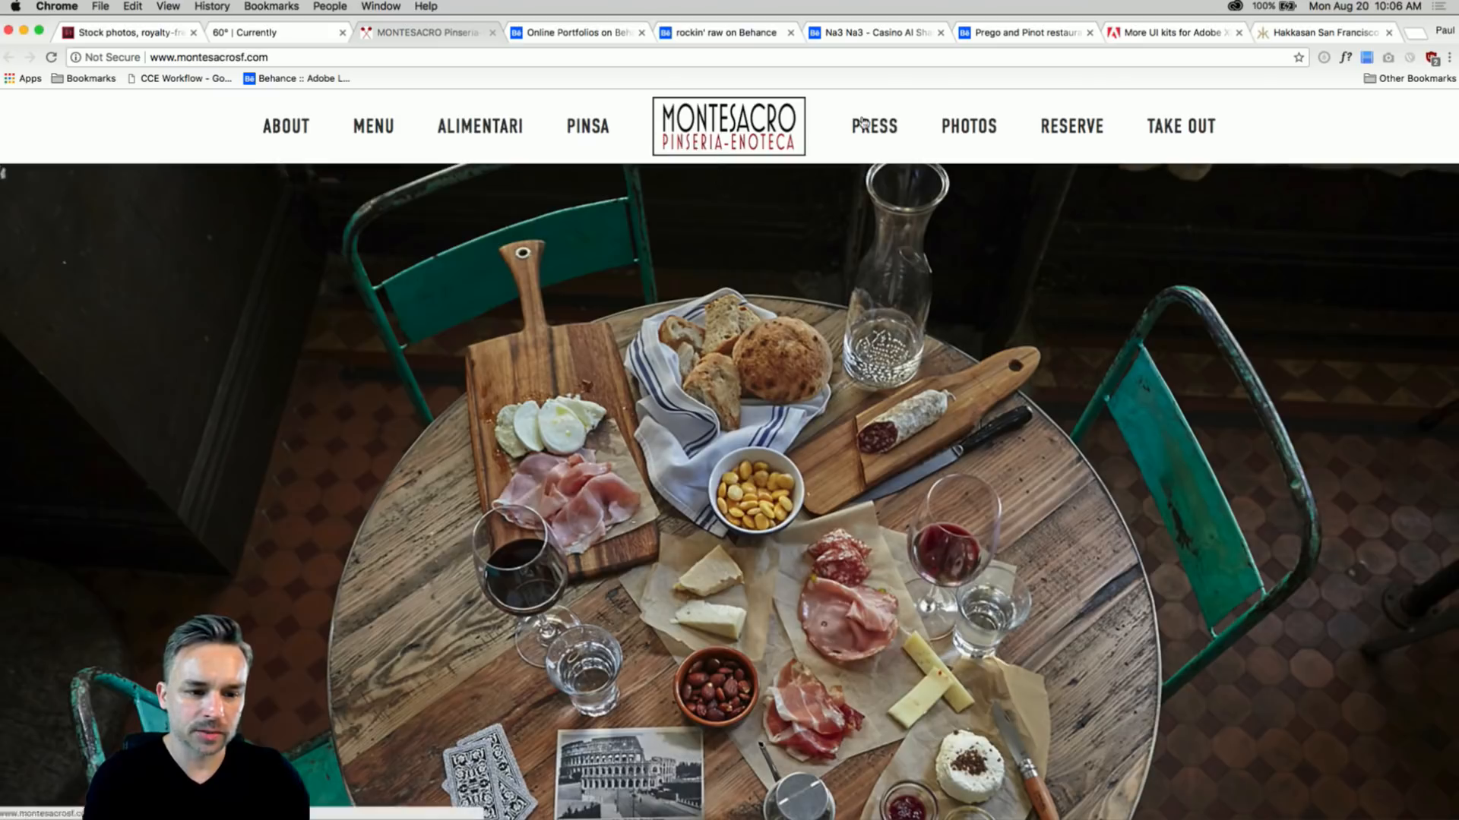
pyautogui.scroll(-10, 828, 356)
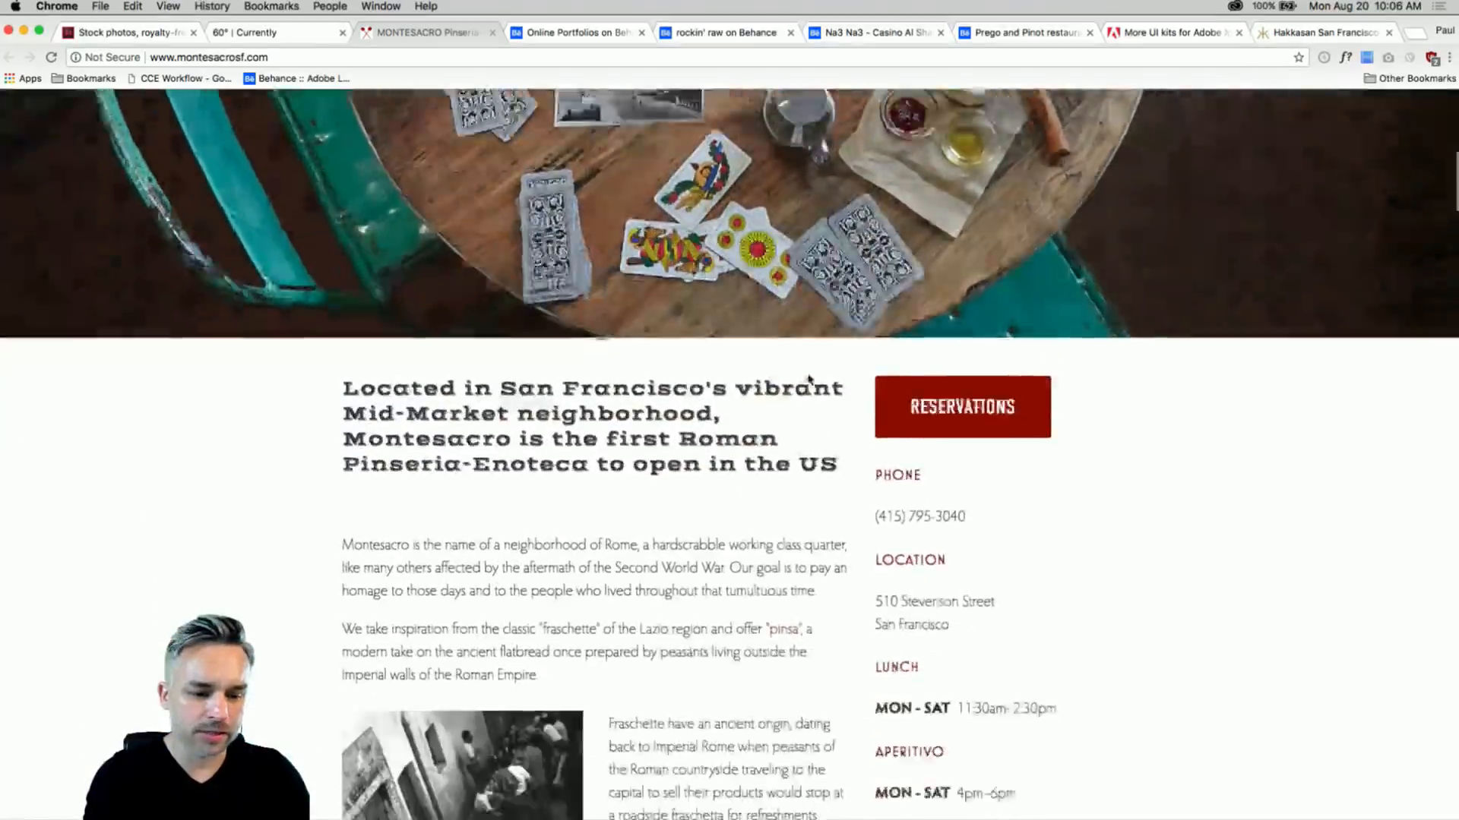
pyautogui.scroll(-1, 807, 384)
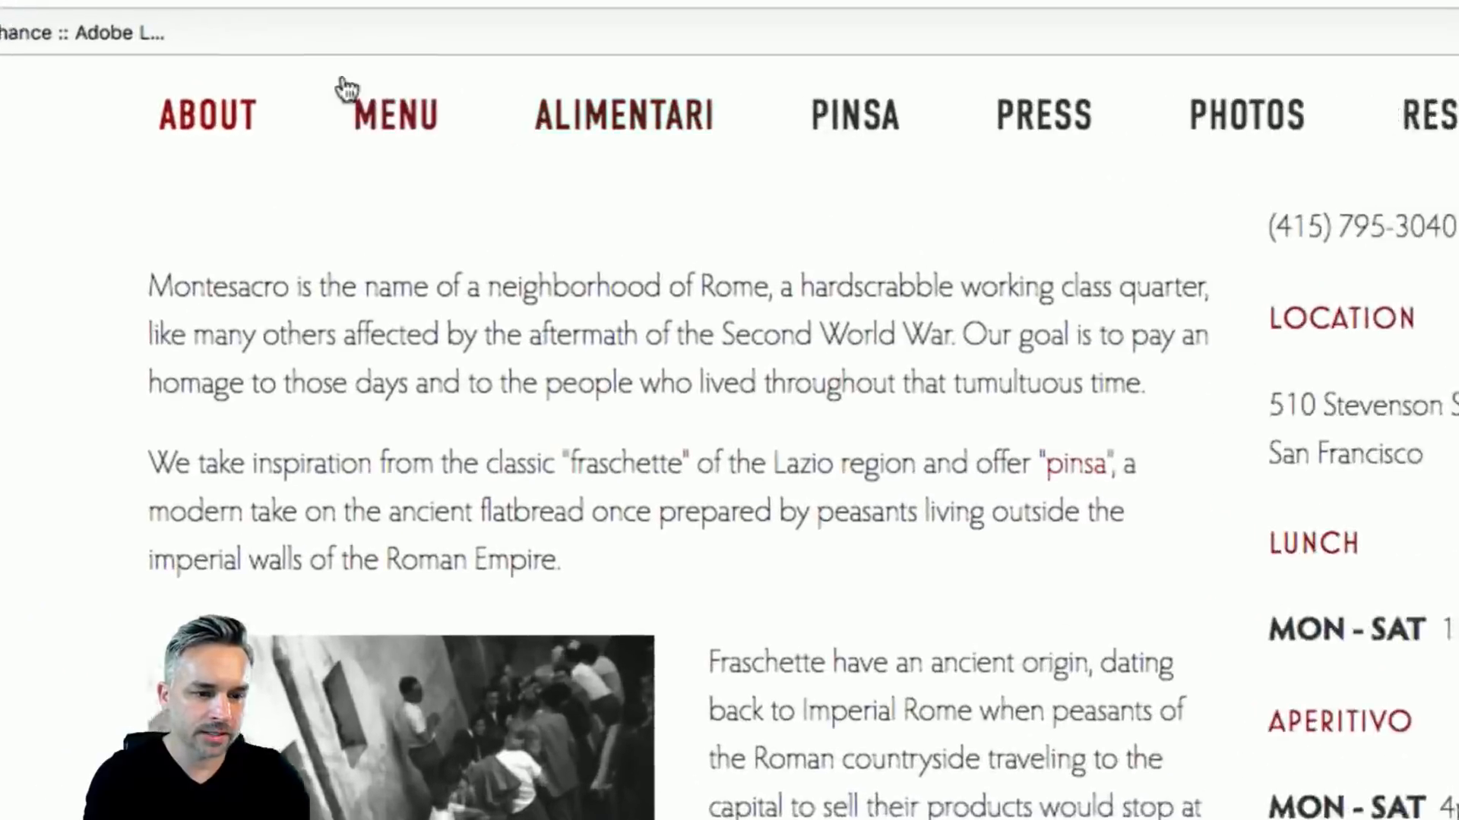
pyautogui.scroll(-2, 645, 190)
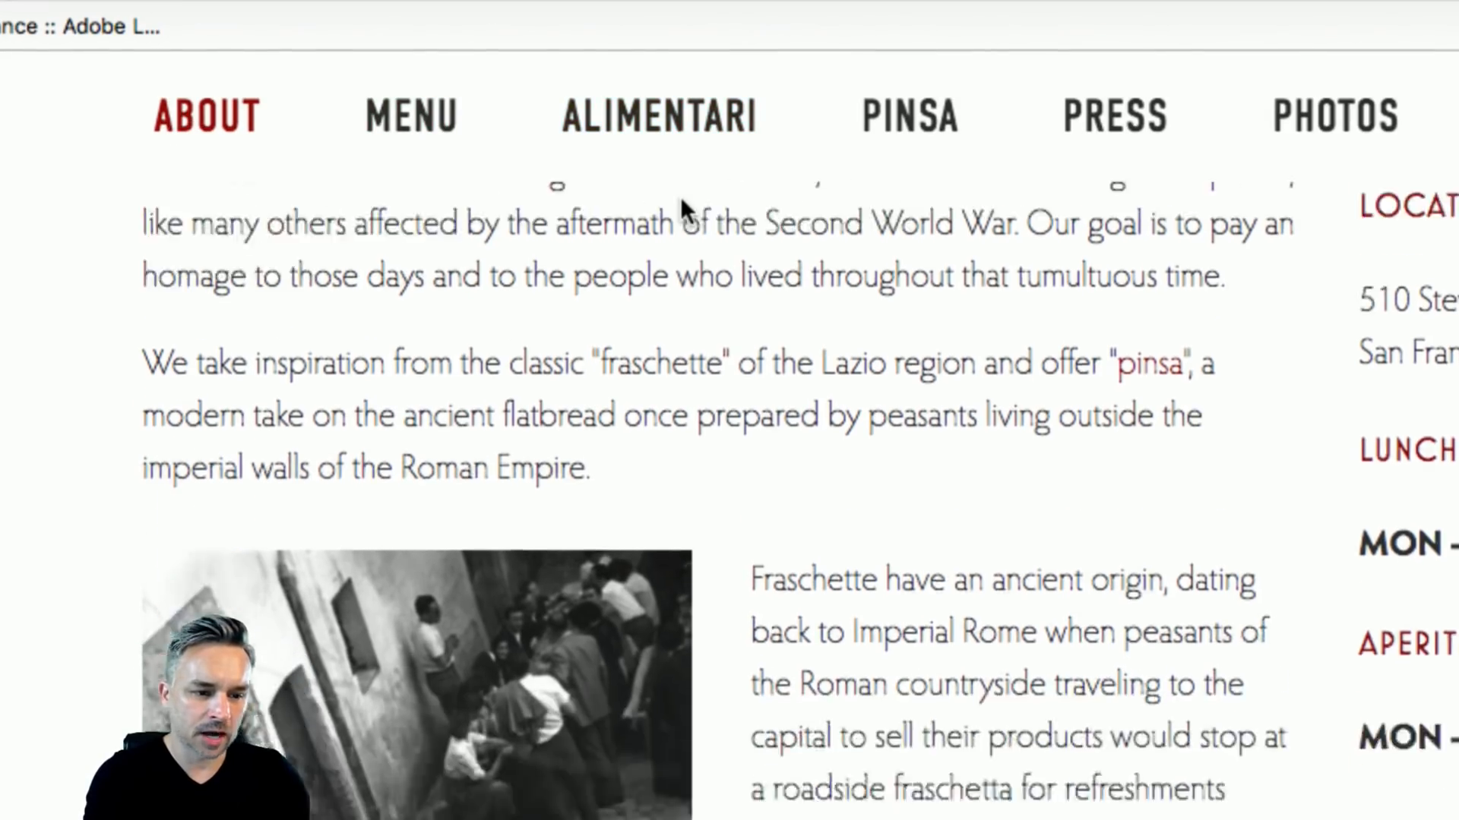
pyautogui.scroll(-10, 680, 196)
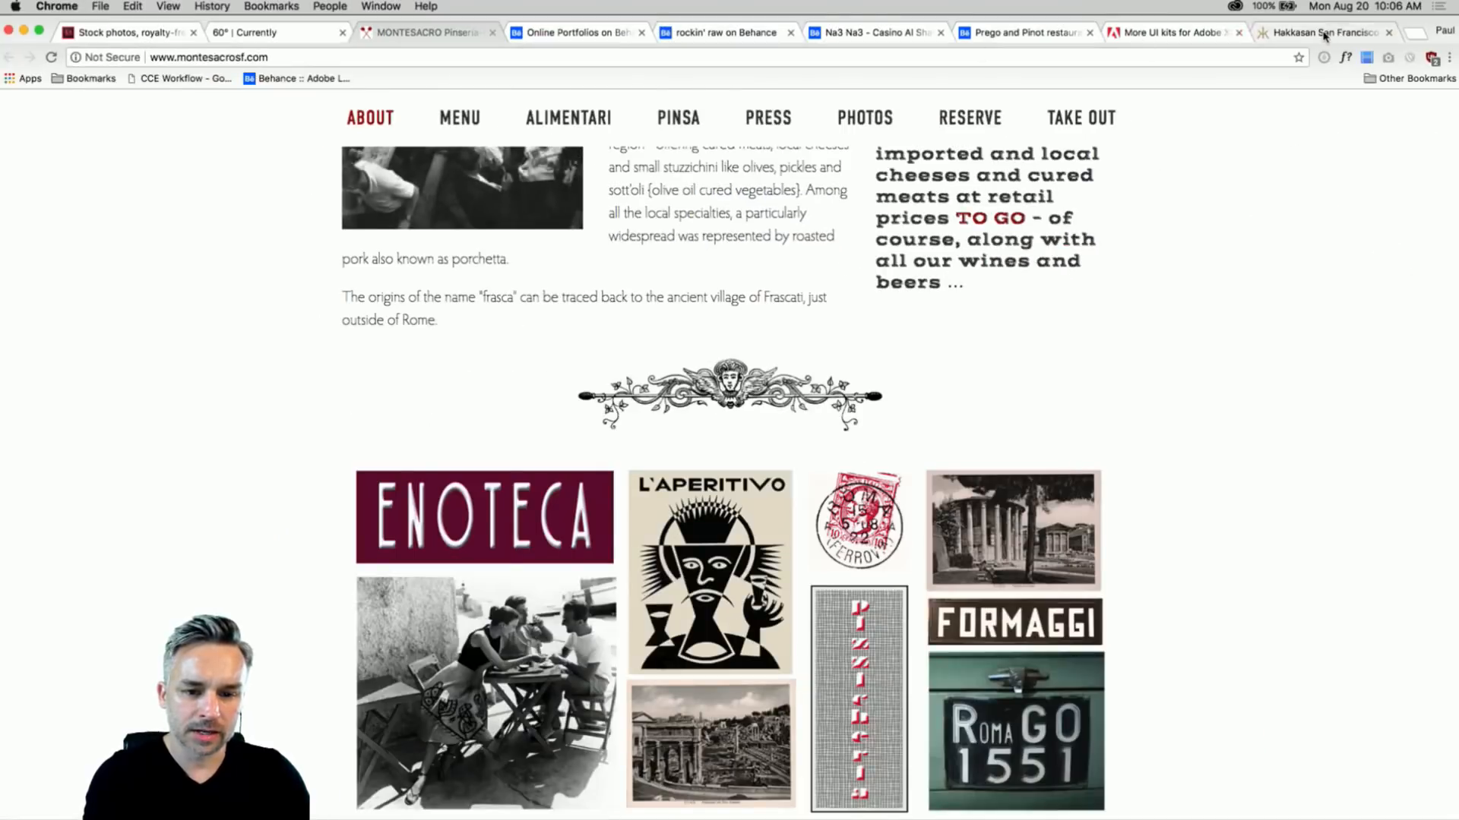
# - View the Hakkasan San Francisco and home pages, then minimize the browser
pyautogui.click(1319, 33)
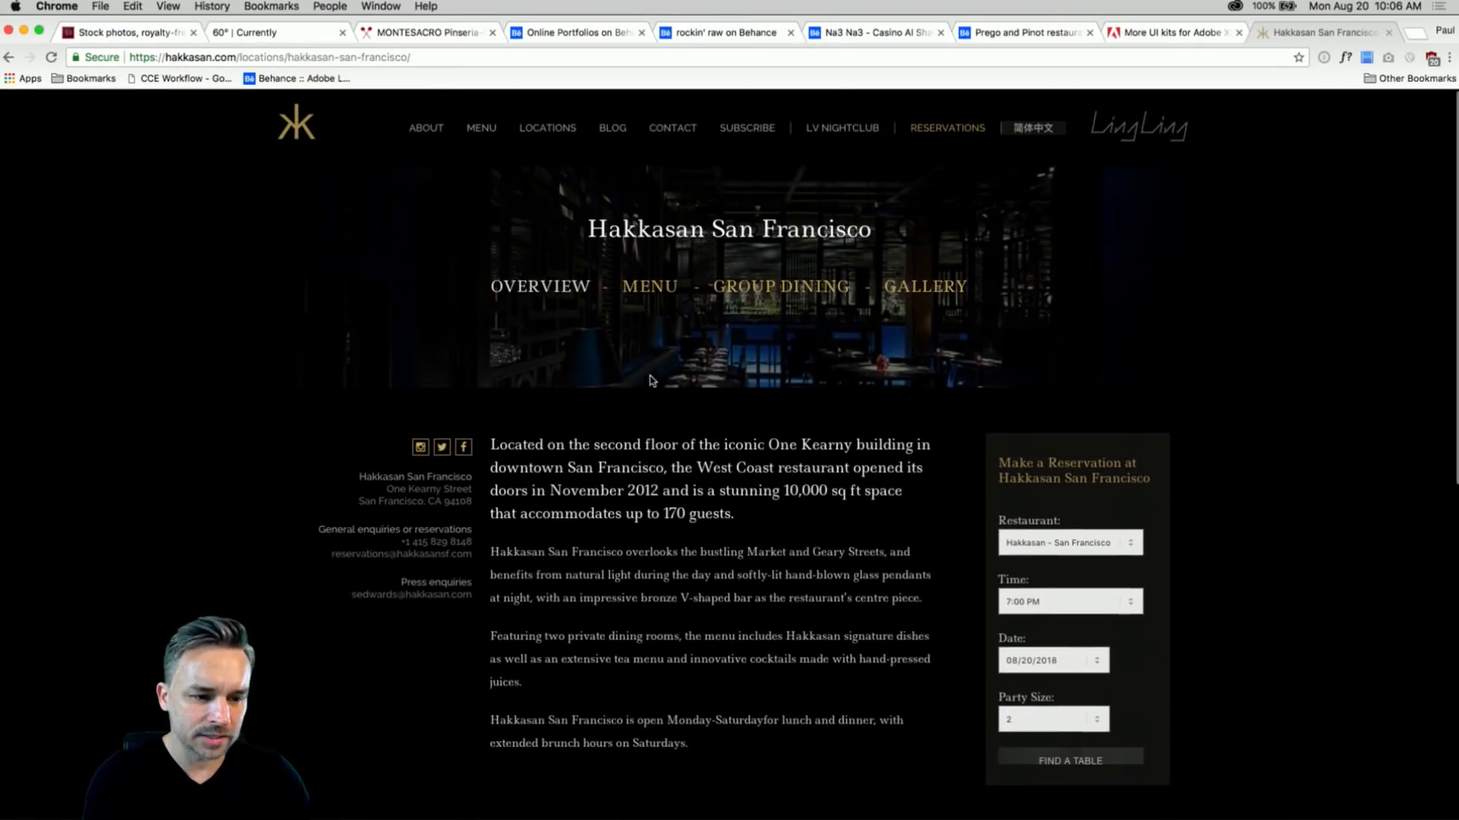
pyautogui.click(296, 128)
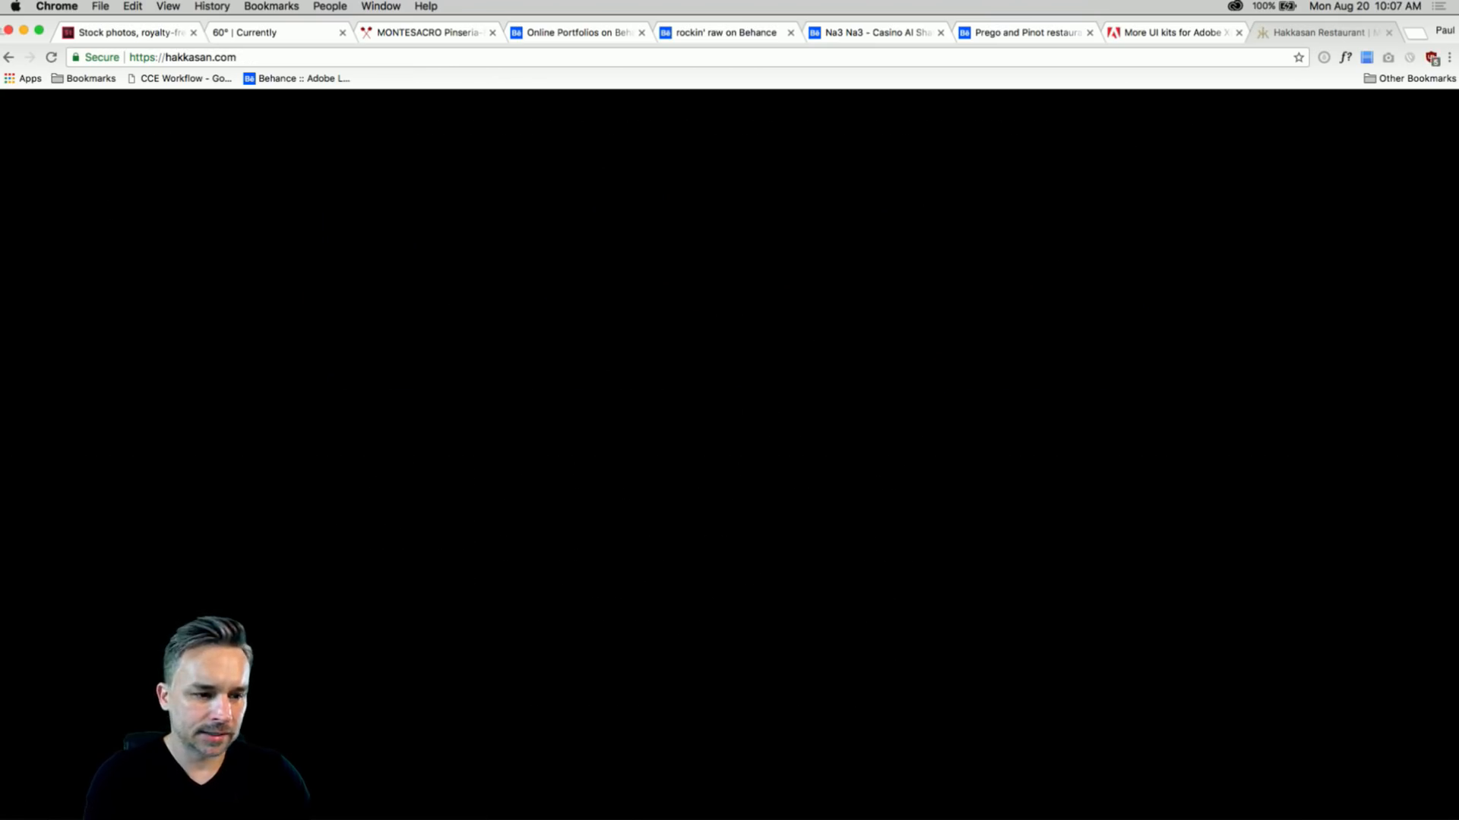
pyautogui.click(23, 31)
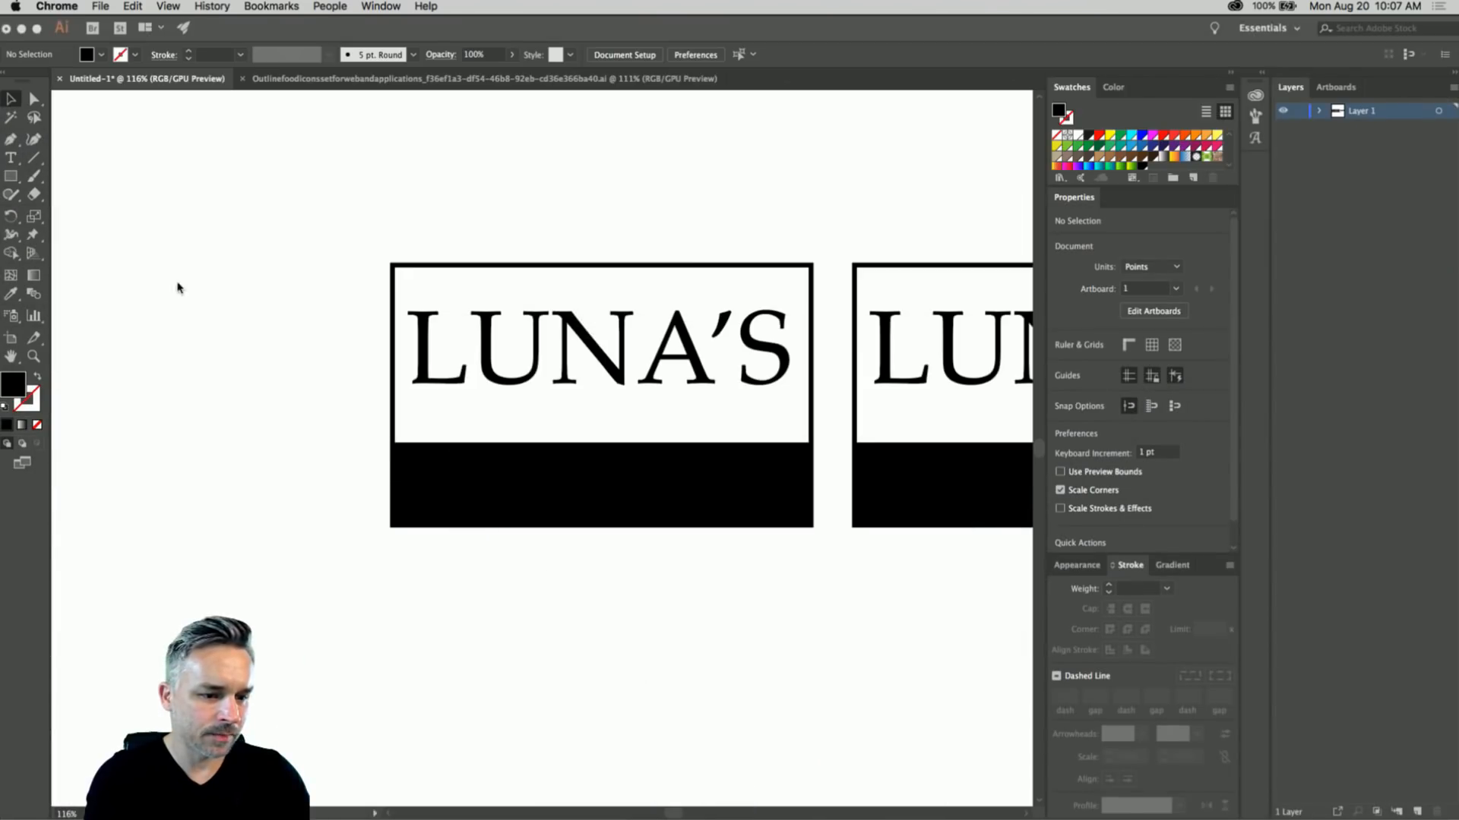
# - Retype the left sign's LUNA'S wordmark as LINDA'S
pyautogui.click(538, 361)
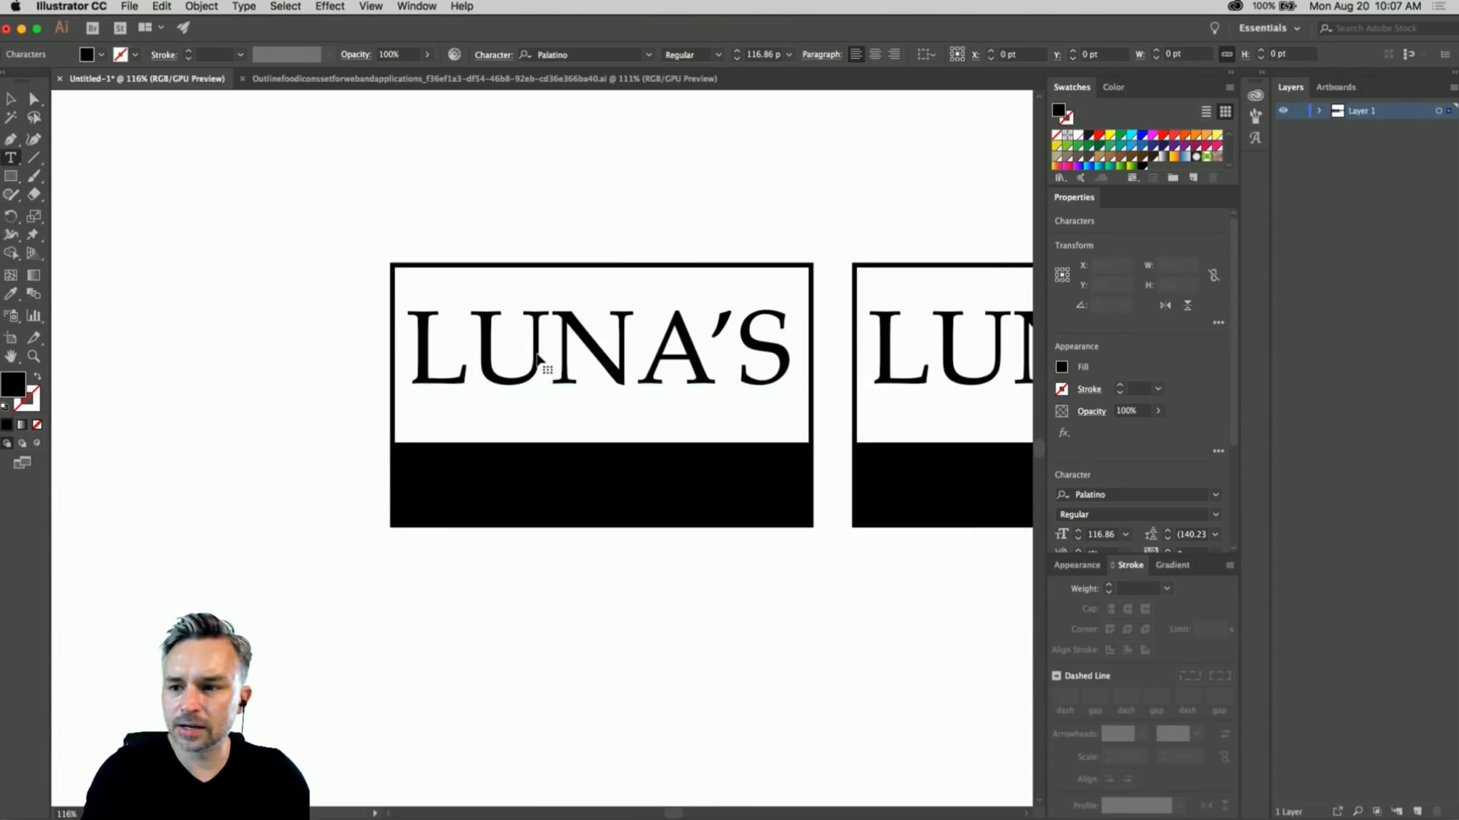
pyautogui.doubleClick(539, 362)
pyautogui.write('Lind')
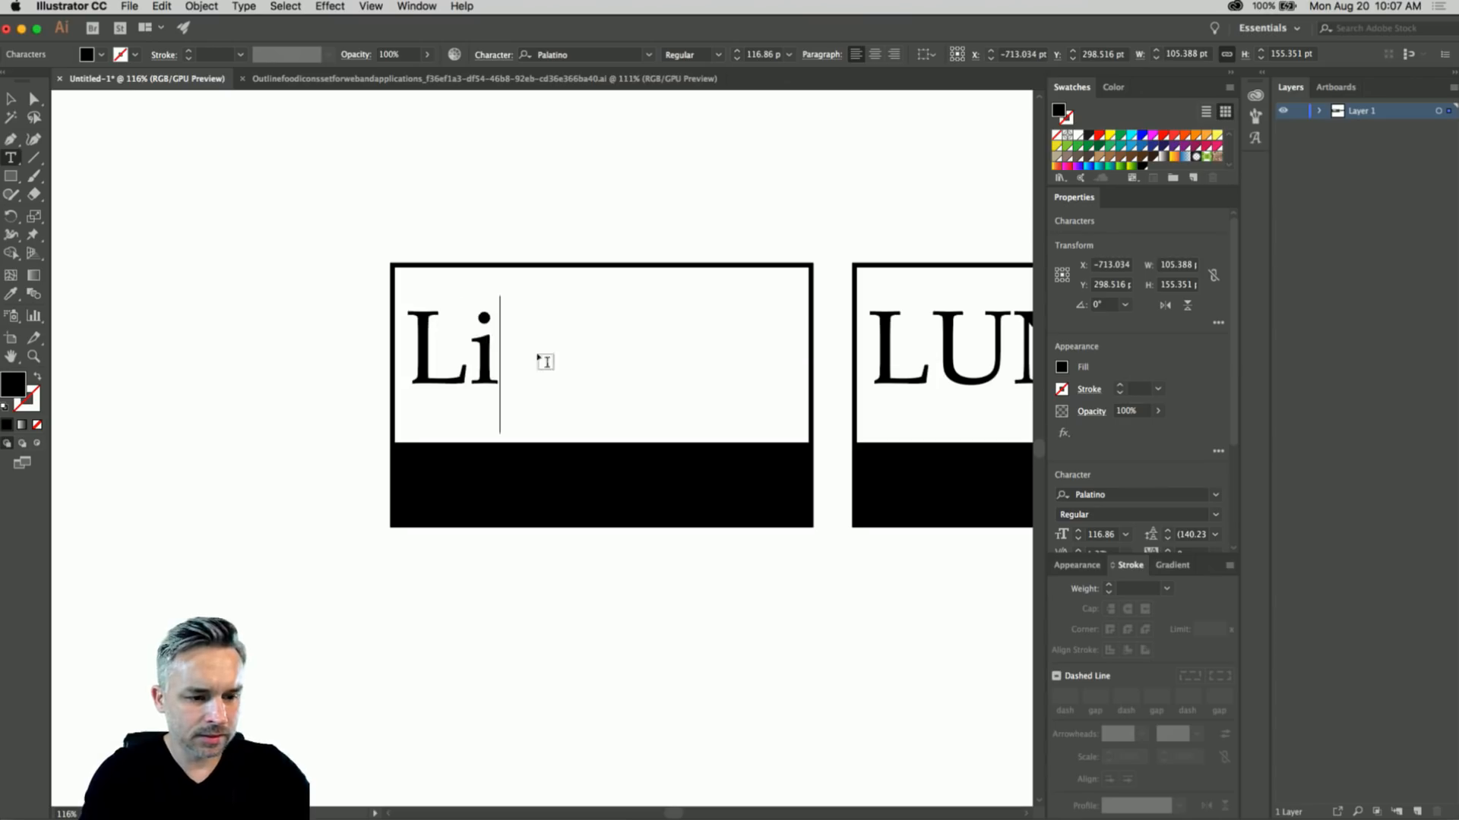
pyautogui.press('BackSpace')
pyautogui.press('BackSpace')
pyautogui.press('BackSpace')
pyautogui.write('L')
pyautogui.press('BackSpace')
pyautogui.write('INDS')
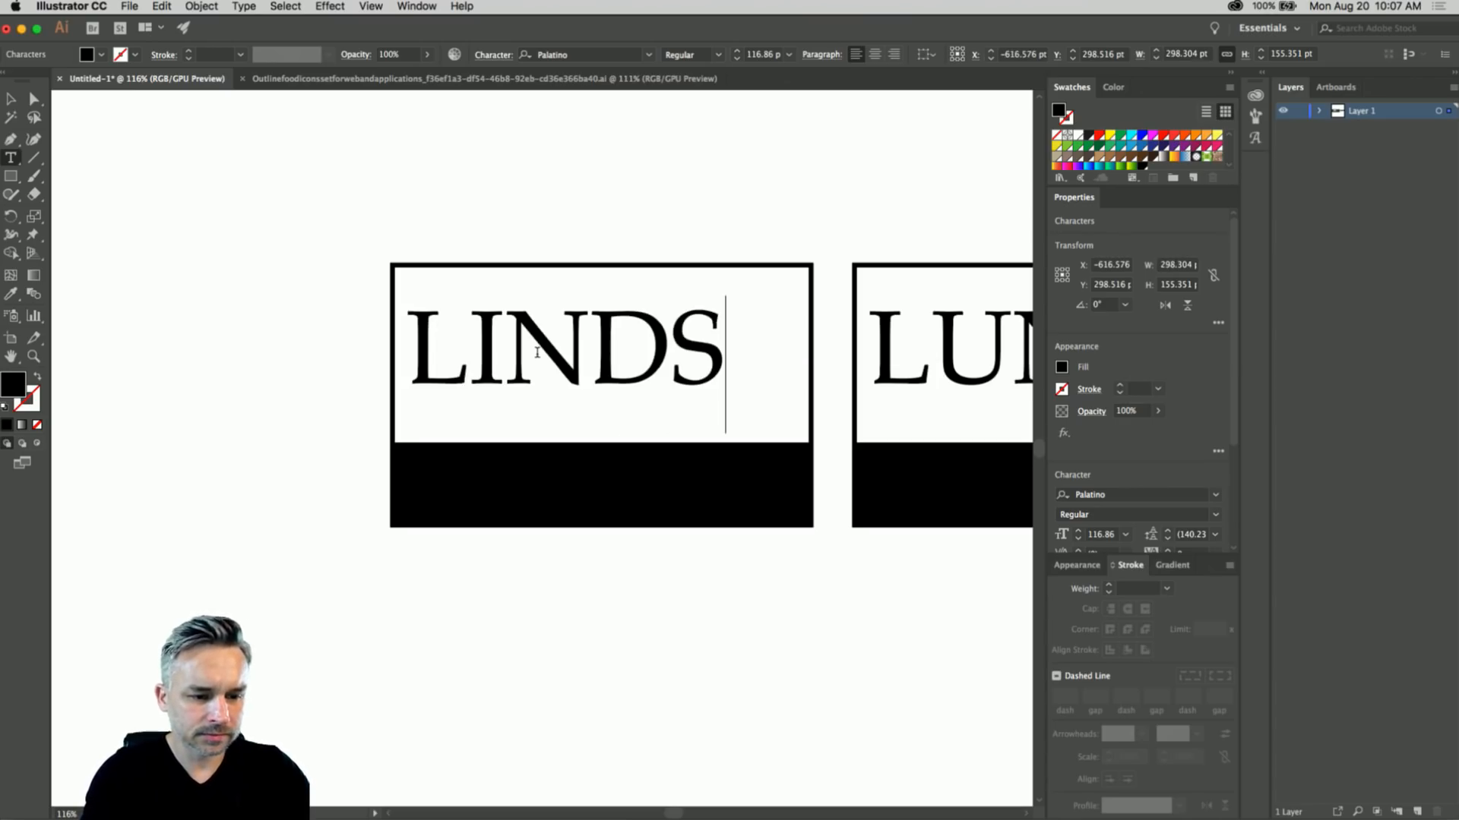
pyautogui.press('BackSpace')
pyautogui.write("A'S")
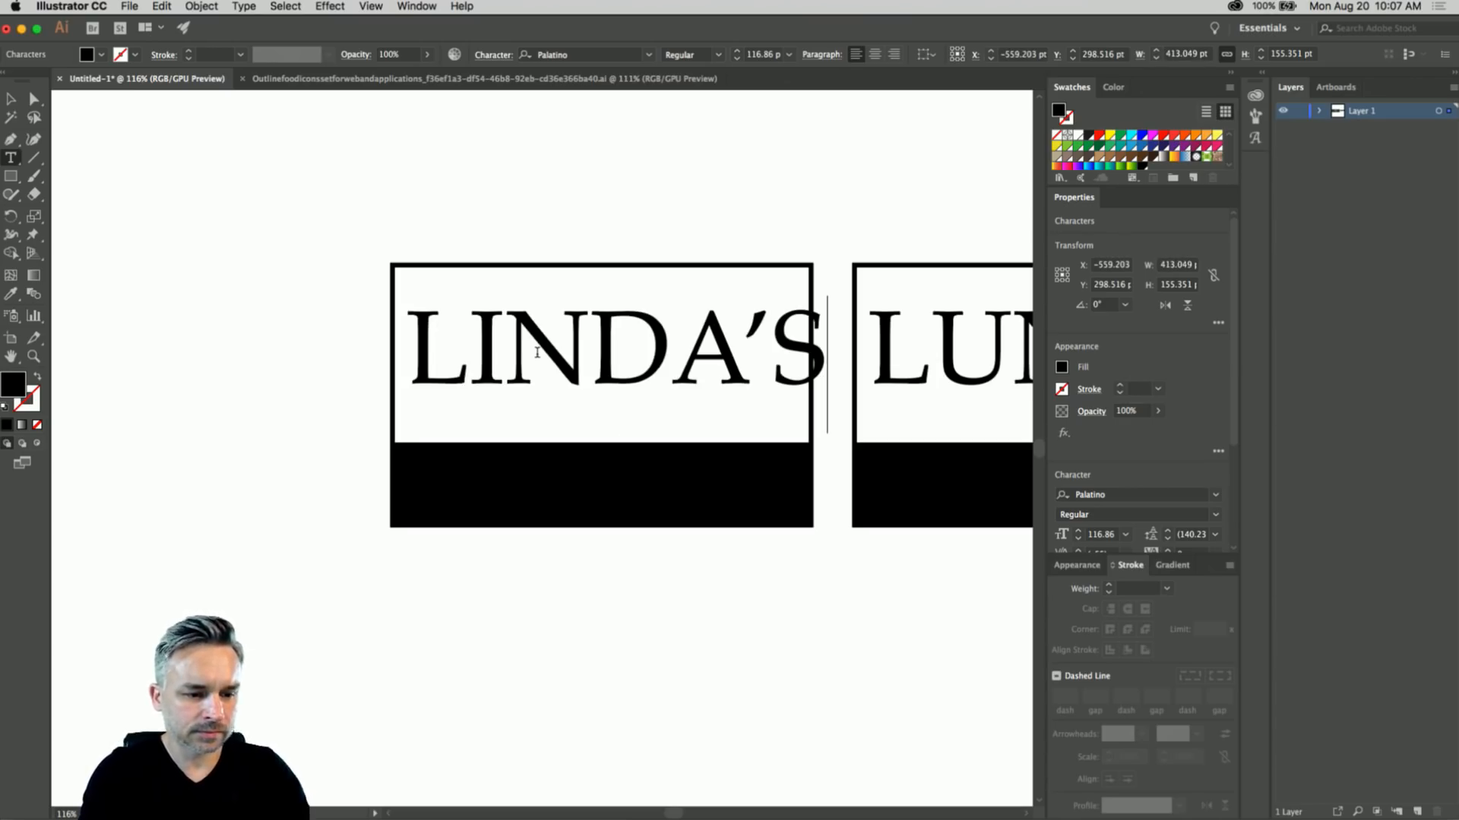
# - Stretch the left sign's rectangles further left and move LINDA'S back inside
pyautogui.click(12, 100)
pyautogui.moveTo(313, 408); pyautogui.dragTo(433, 512)
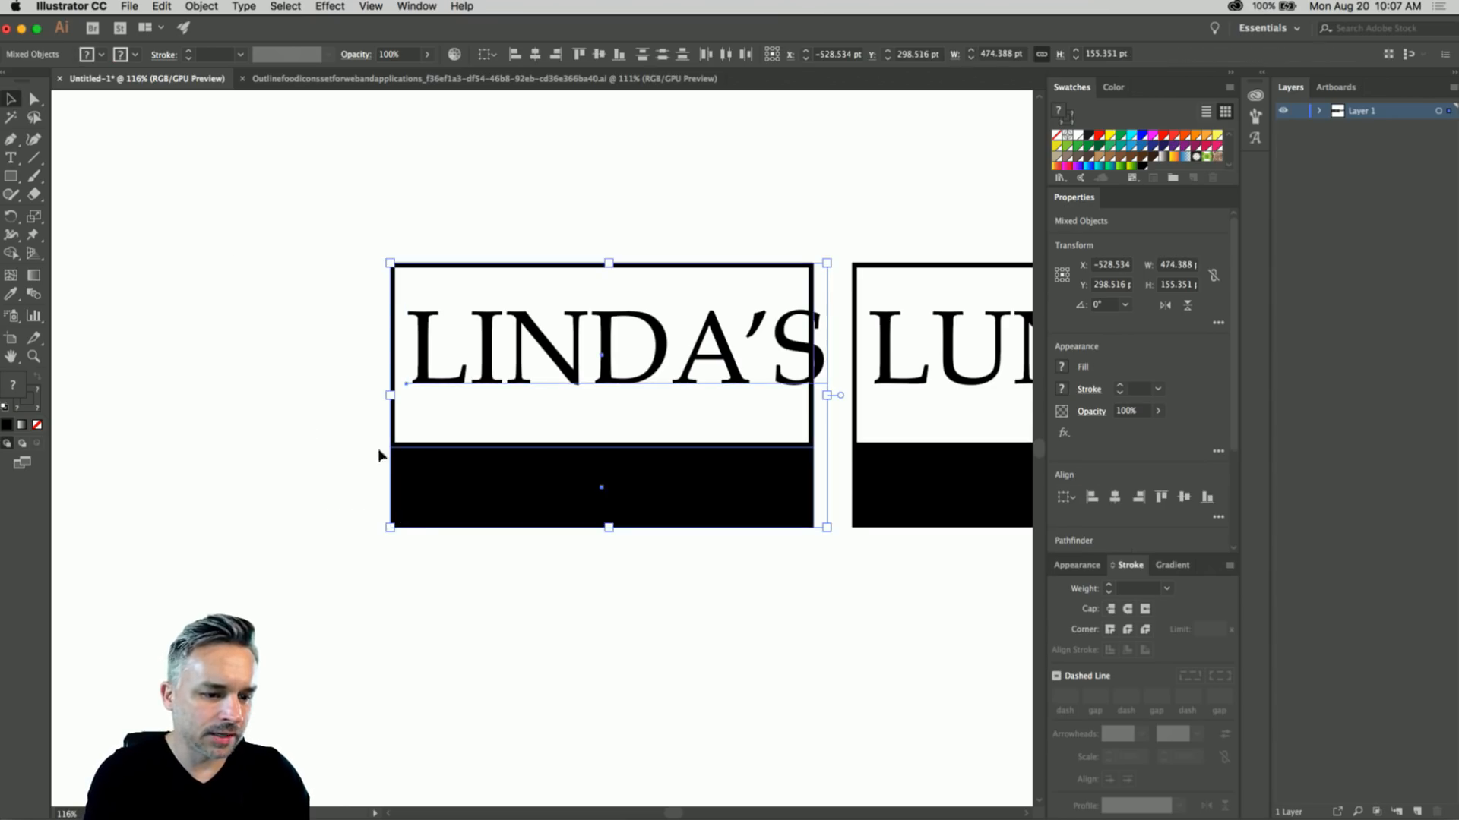
pyautogui.moveTo(390, 397); pyautogui.dragTo(312, 397)
pyautogui.press('super+z')
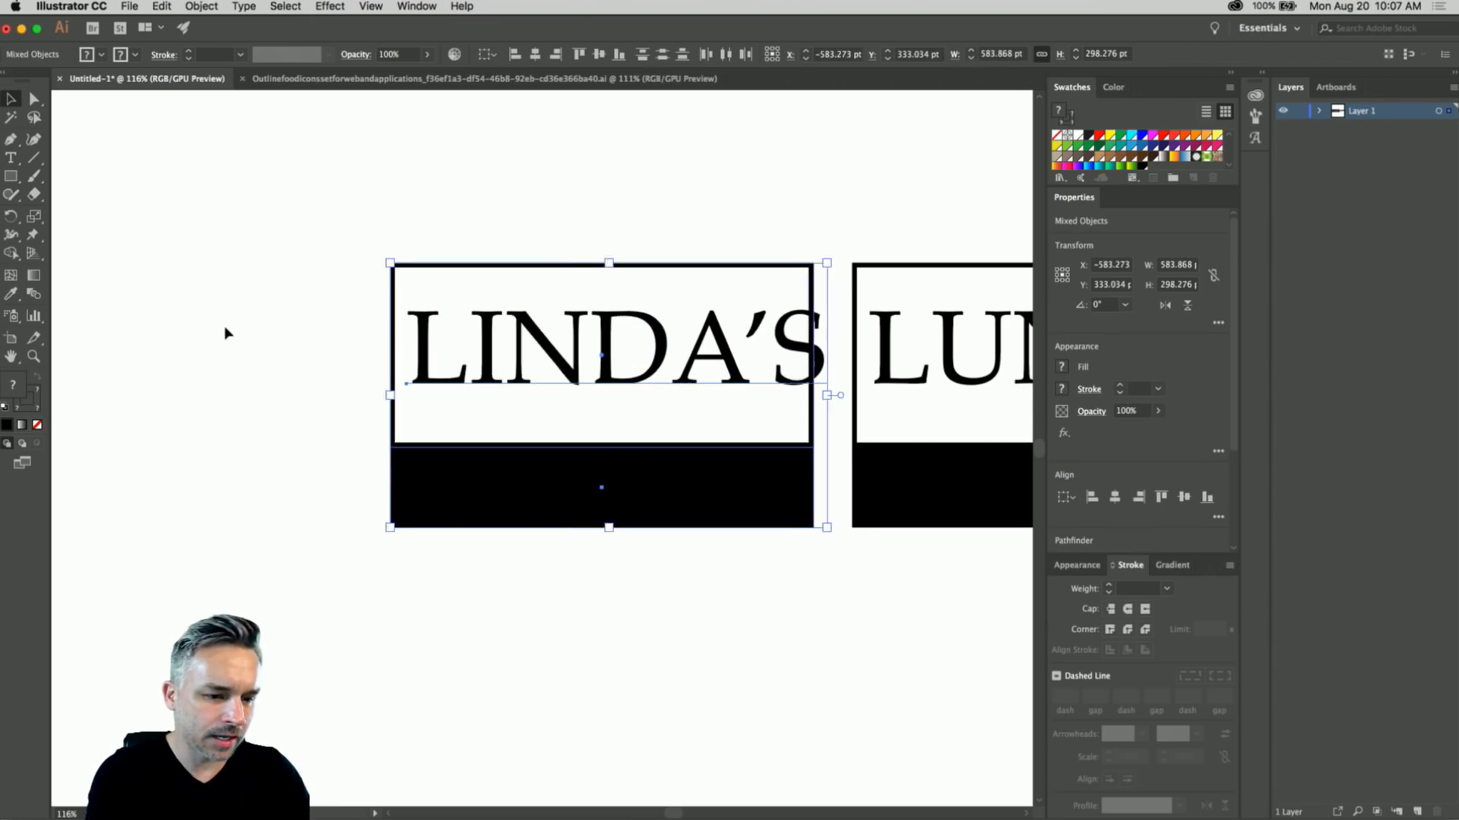
pyautogui.click(226, 332)
pyautogui.moveTo(425, 355); pyautogui.dragTo(347, 182)
pyautogui.moveTo(311, 304); pyautogui.dragTo(468, 536)
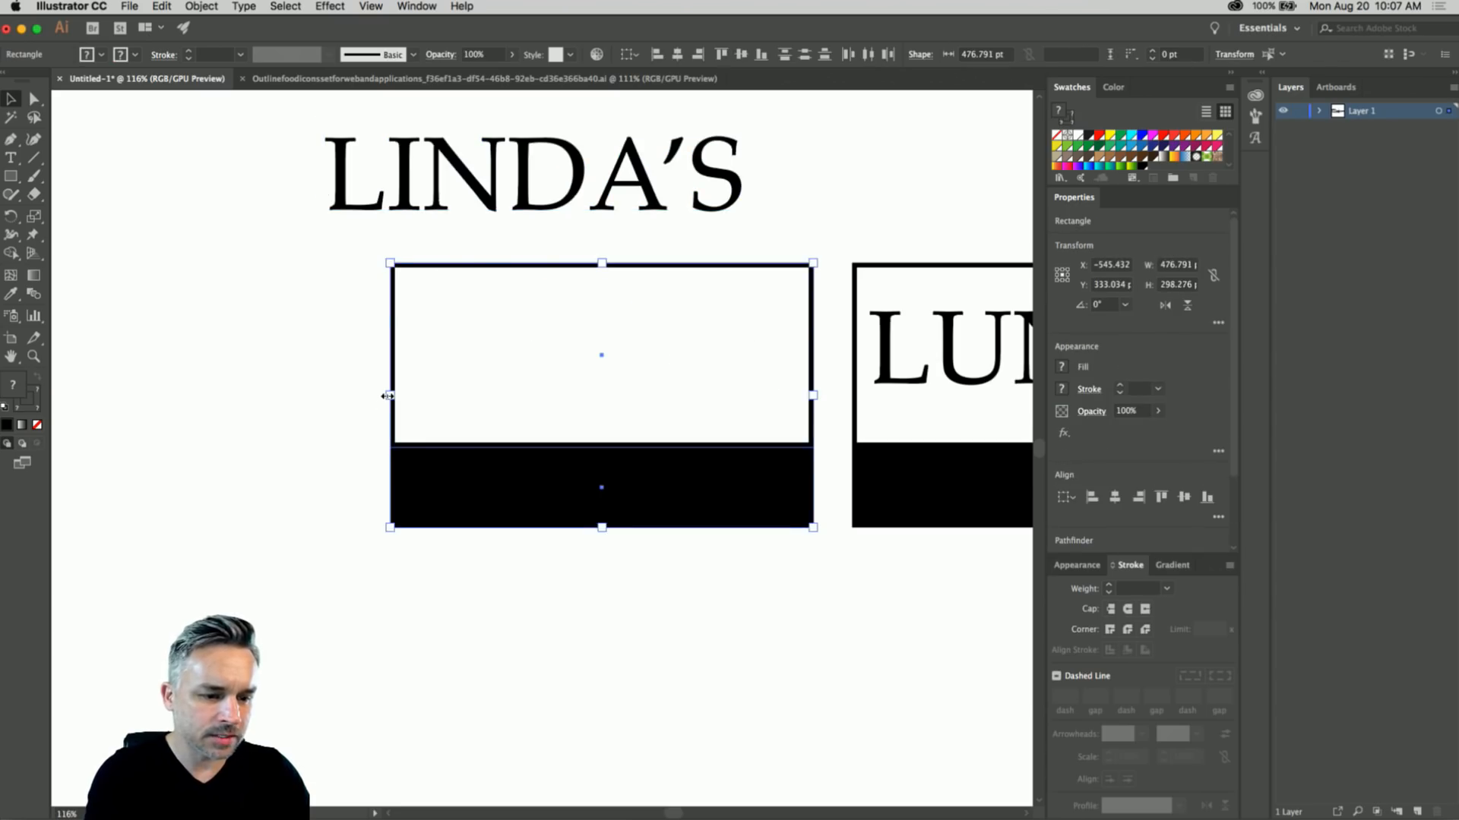
pyautogui.moveTo(387, 395); pyautogui.dragTo(322, 394)
pyautogui.moveTo(325, 205); pyautogui.dragTo(384, 406)
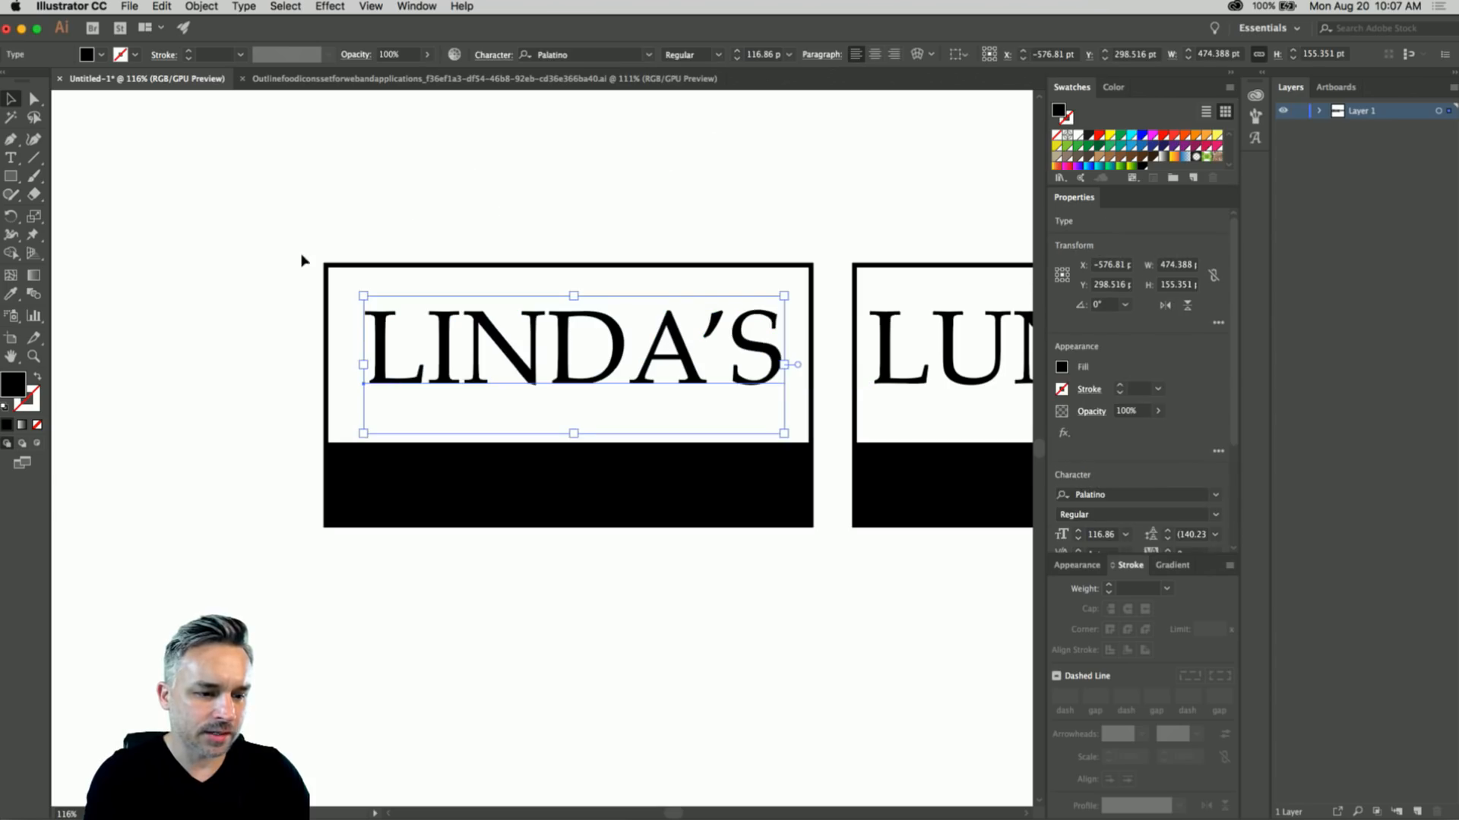
# - Lower the white box's top edge and nudge LINDA'S down to sit centred
pyautogui.click(329, 266)
pyautogui.moveTo(565, 260); pyautogui.dragTo(569, 289)
pyautogui.moveTo(555, 347); pyautogui.dragTo(556, 370)
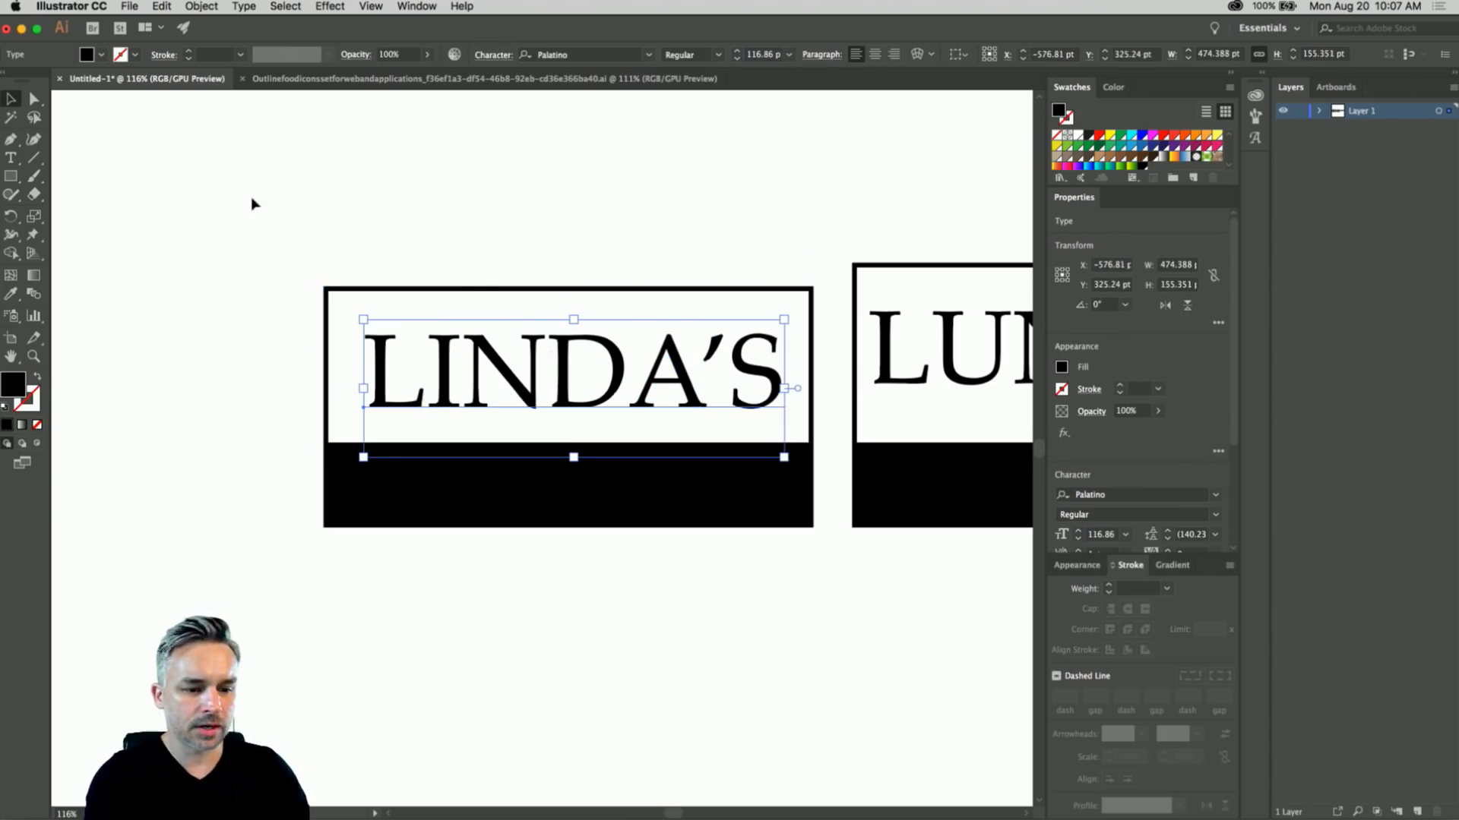
pyautogui.click(247, 227)
pyautogui.click(10, 159)
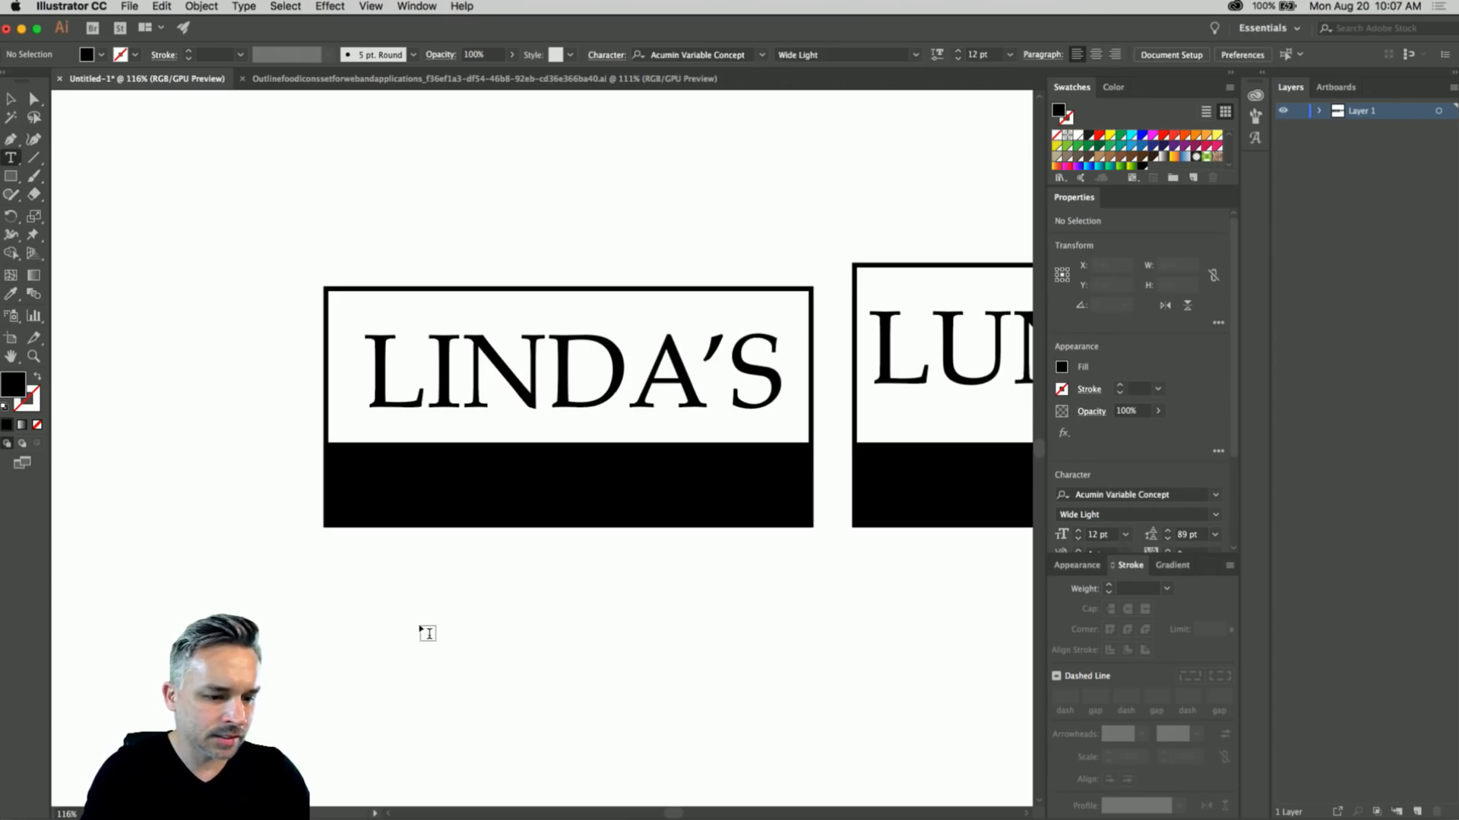
pyautogui.click(418, 617)
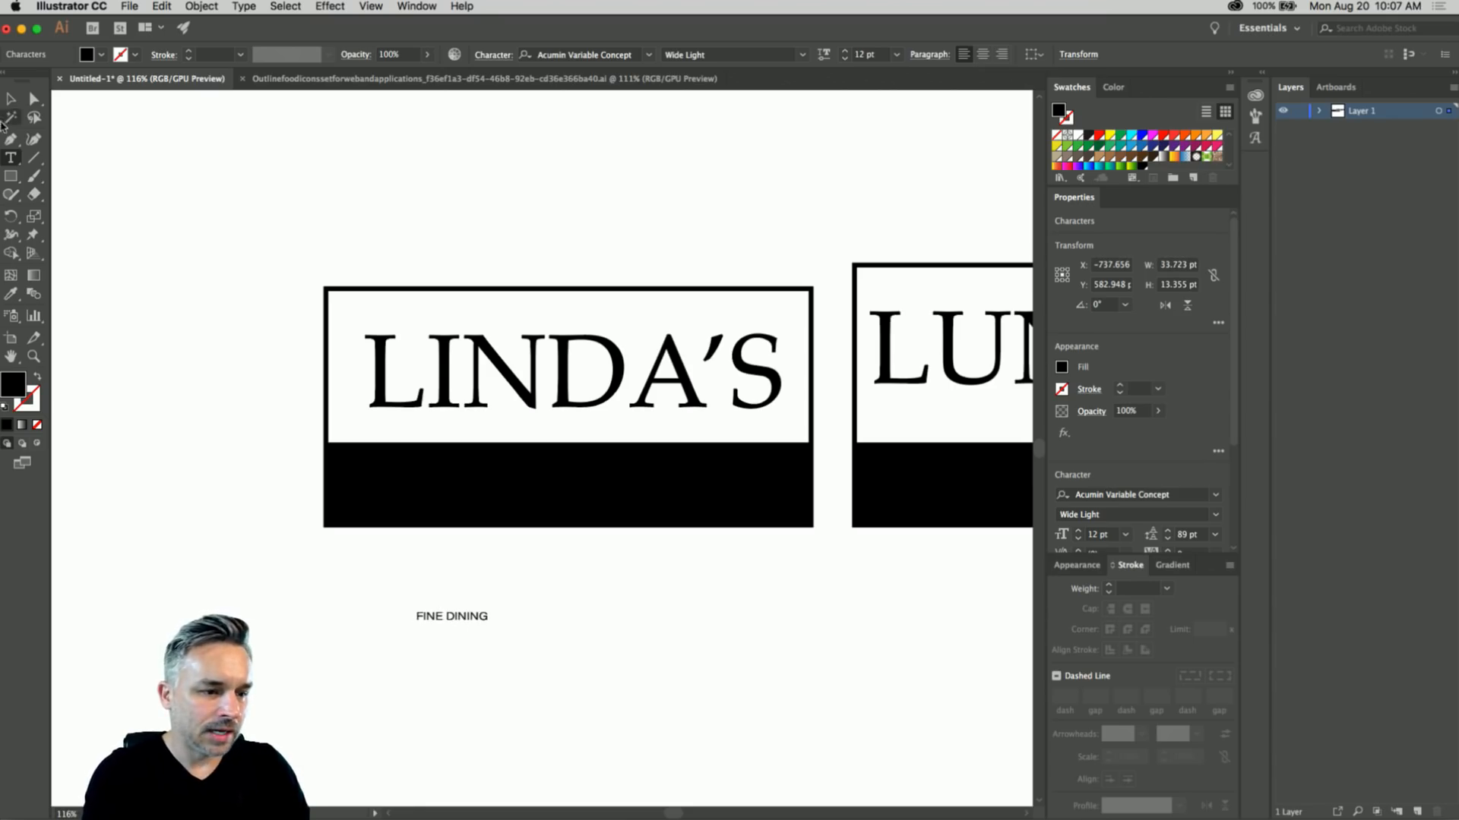
# - Enlarge FINE DINING, move it into the black band, and make it white
pyautogui.click(11, 99)
pyautogui.moveTo(487, 623); pyautogui.dragTo(739, 712)
pyautogui.moveTo(558, 636); pyautogui.dragTo(543, 484)
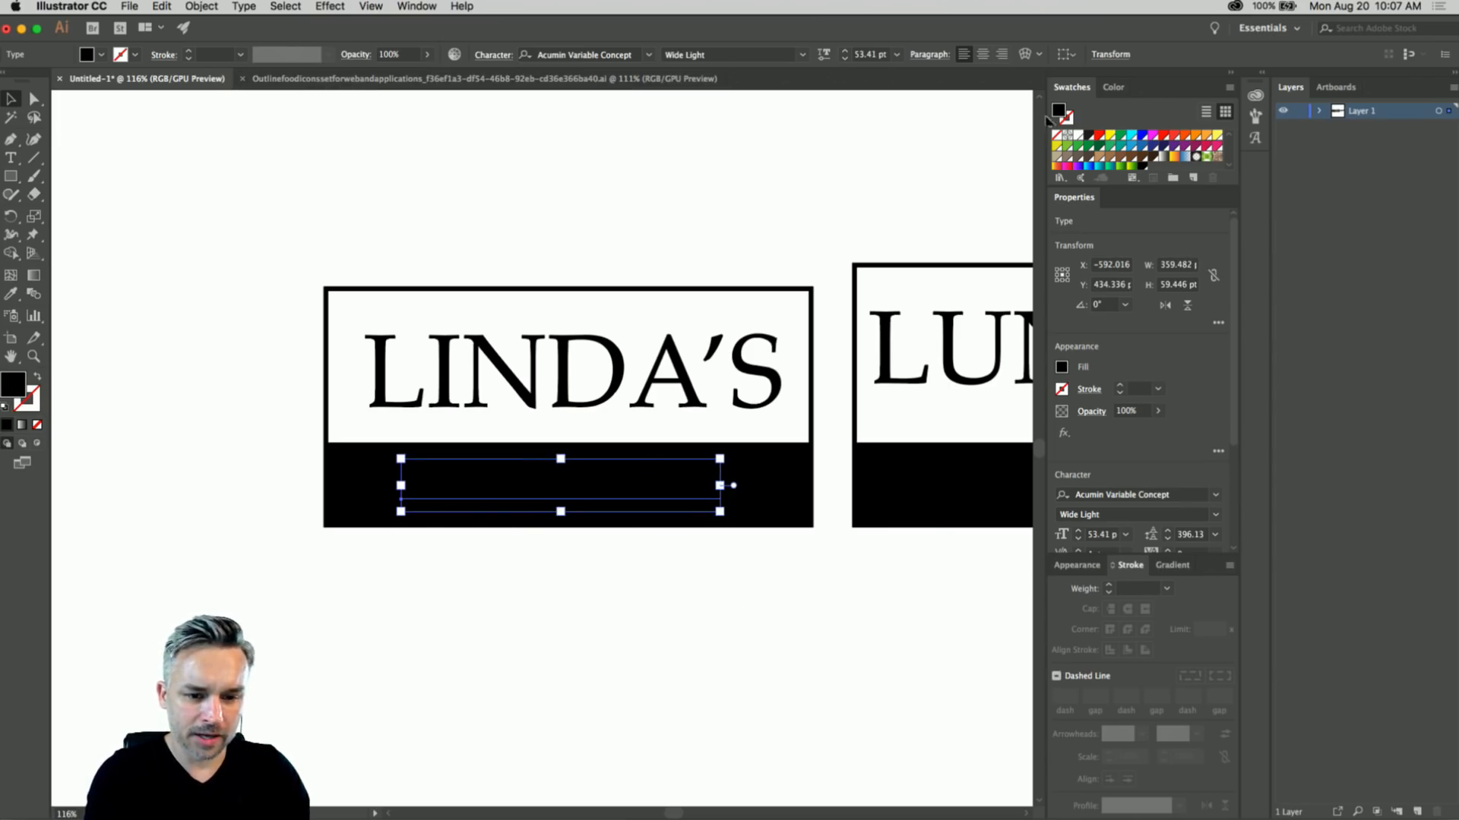
pyautogui.click(1079, 135)
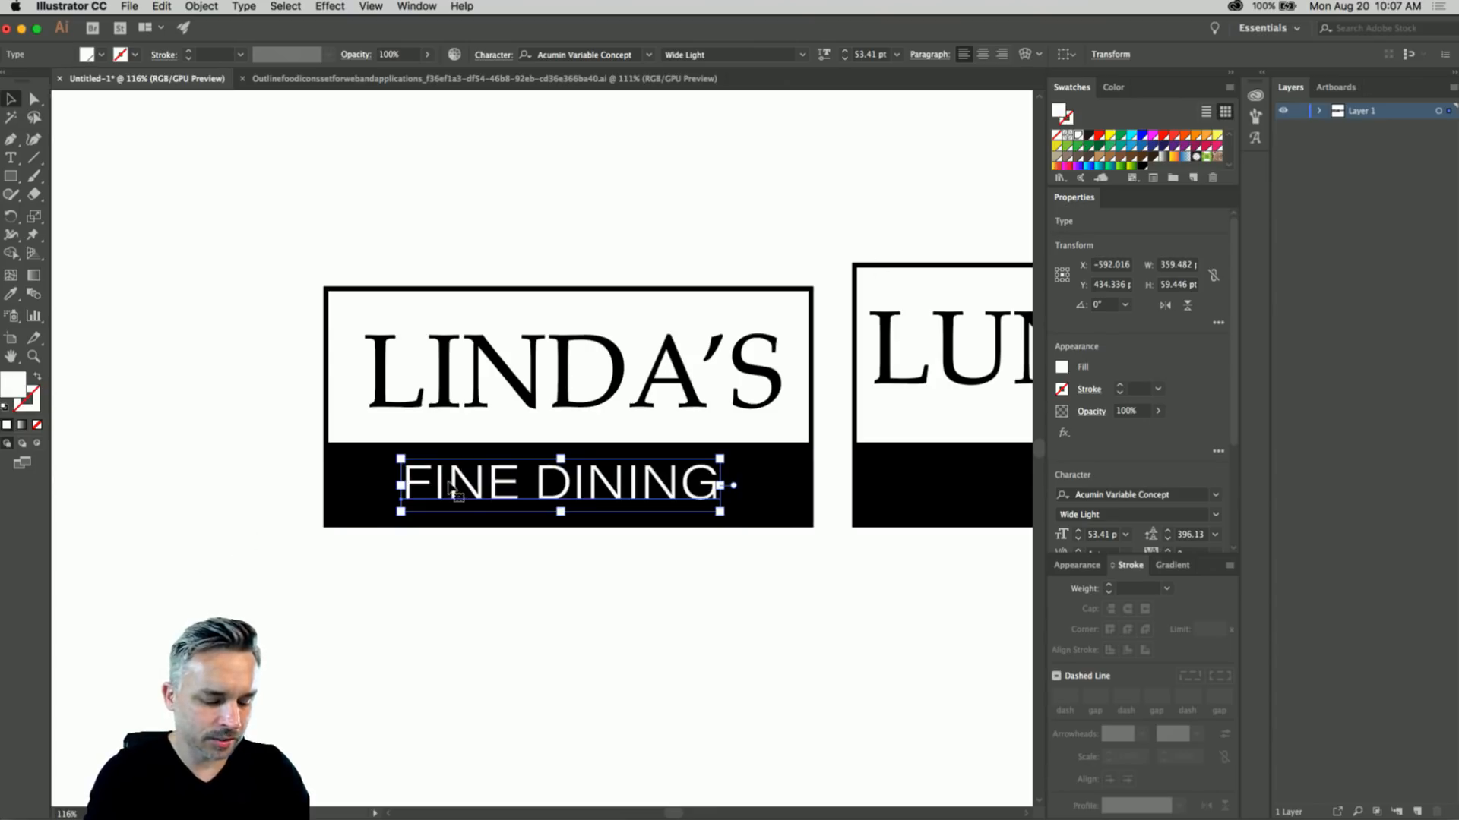
# - Widen FINE DINING's letter spacing and scale and nudge it to fit the band
pyautogui.hotkey('alt', 'Right')
pyautogui.hotkey('alt', 'Right')
pyautogui.hotkey('alt', 'Right')
pyautogui.hotkey('alt', 'Right')
pyautogui.hotkey('alt', 'Right')
pyautogui.hotkey('alt', 'Right')
pyautogui.hotkey('alt', 'Right')
pyautogui.hotkey('alt', 'Right')
pyautogui.hotkey('alt', 'Right')
pyautogui.hotkey('alt', 'Right')
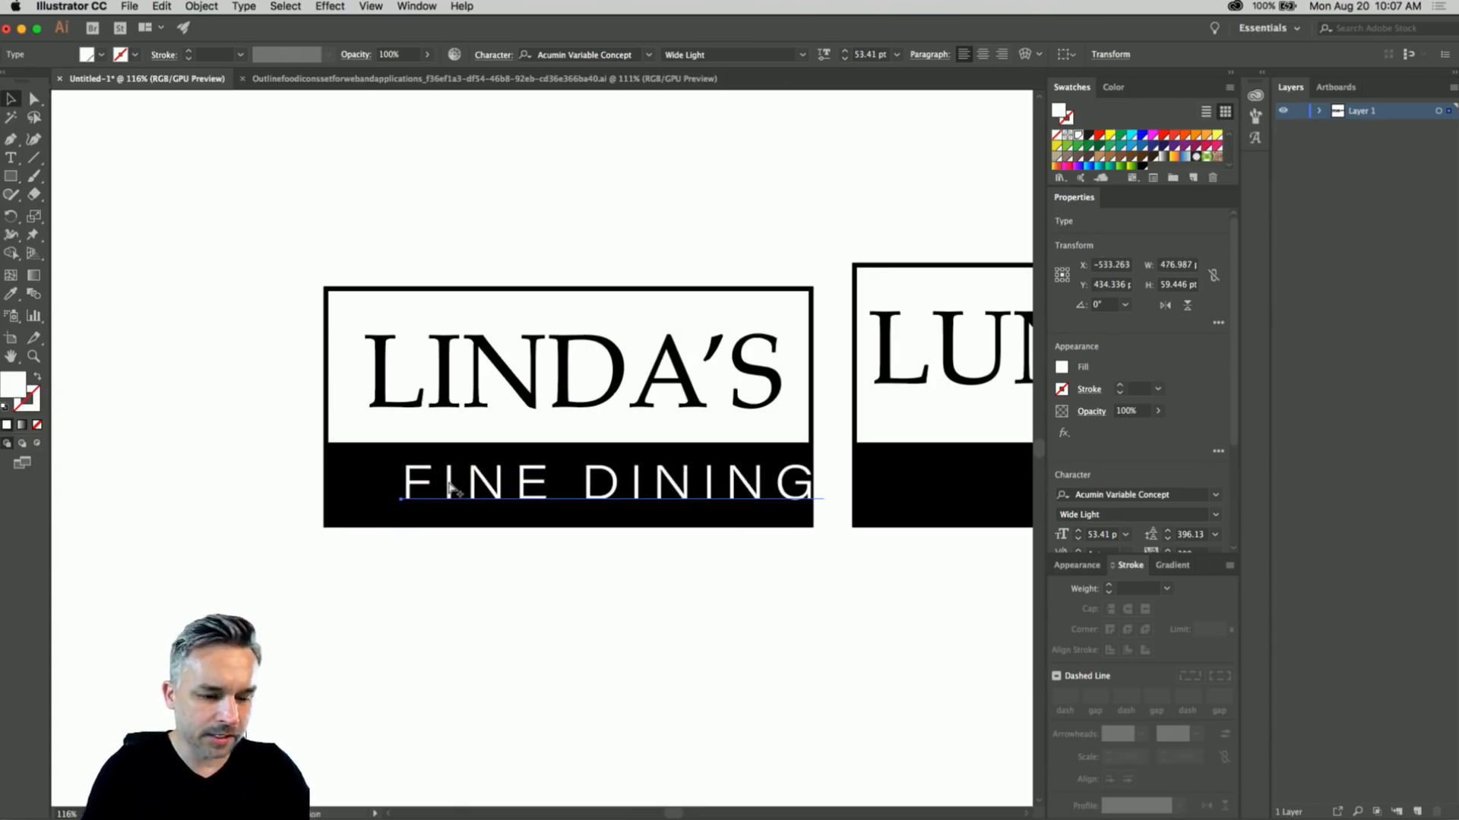
pyautogui.hotkey('alt', 'Right')
pyautogui.hotkey('alt', 'Right')
pyautogui.hotkey('alt', 'Right')
pyautogui.hotkey('alt', 'Right')
pyautogui.hotkey('alt', 'Right')
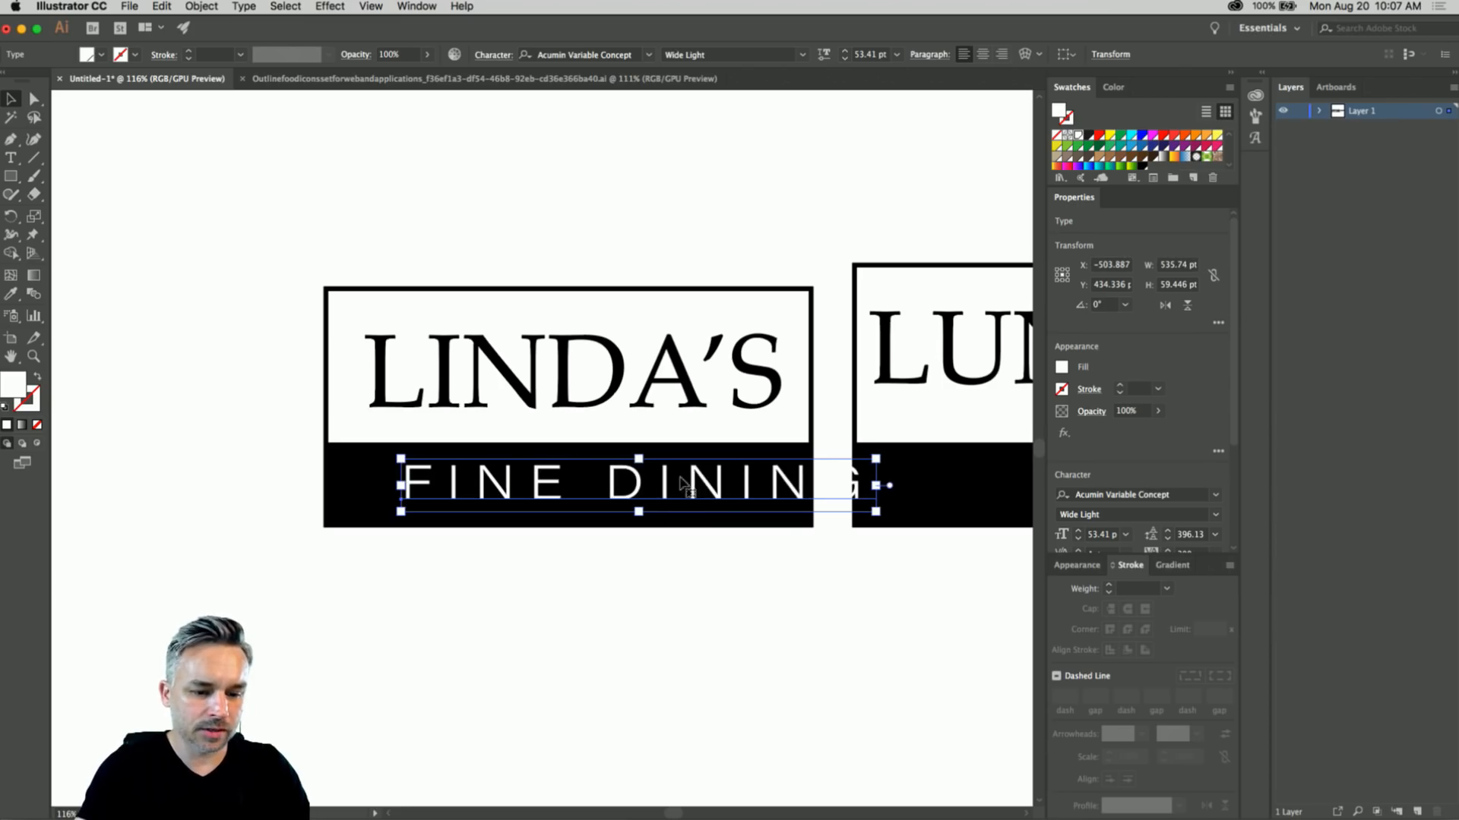
pyautogui.moveTo(875, 485)
pyautogui.mouseDown()
pyautogui.moveTo(850, 460)
pyautogui.moveTo(863, 466)
pyautogui.mouseUp()
pyautogui.moveTo(444, 493); pyautogui.dragTo(415, 490)
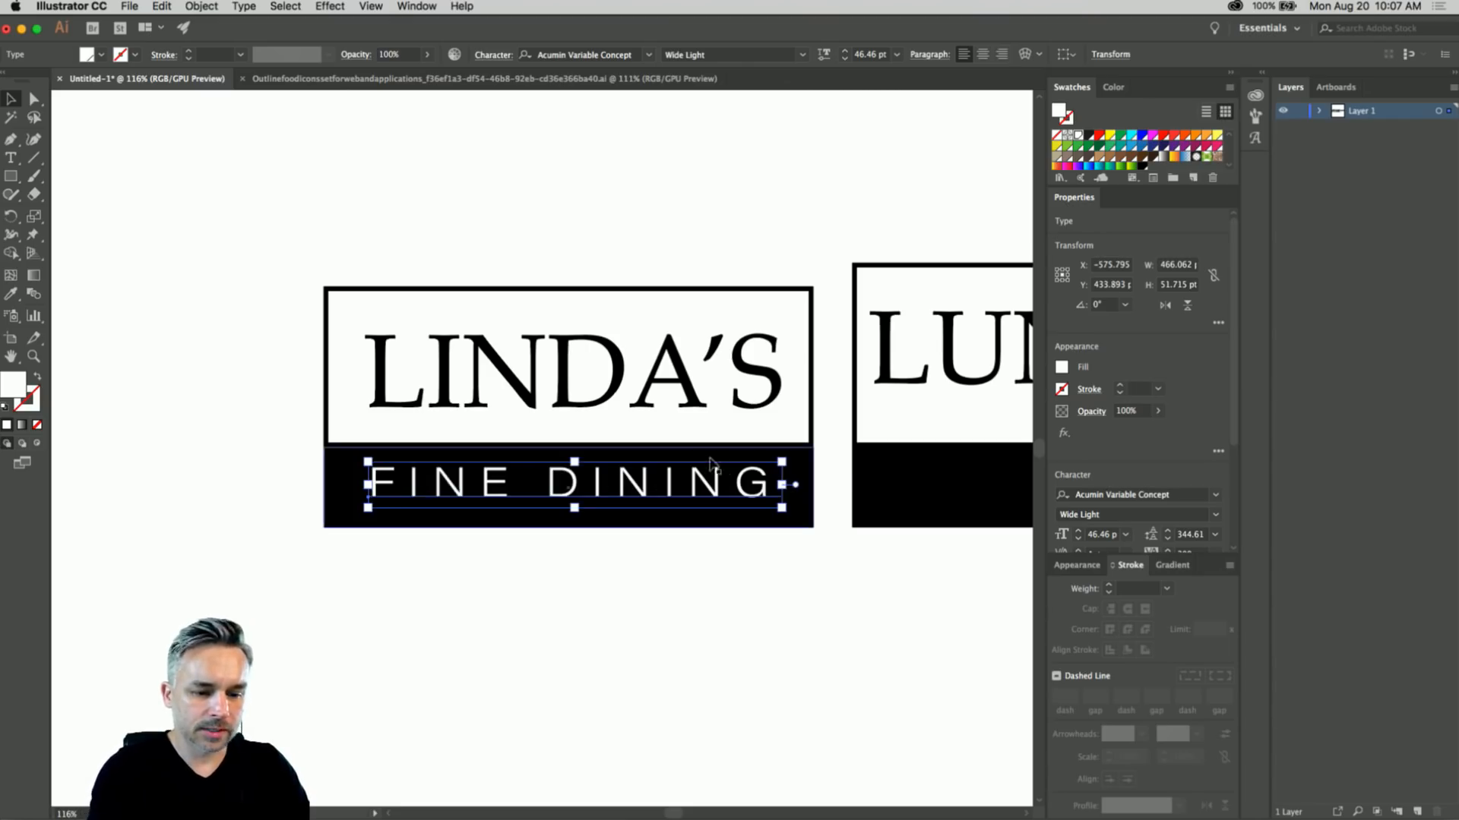
pyautogui.moveTo(781, 464); pyautogui.dragTo(768, 475)
pyautogui.hotkey('alt', 'Right')
pyautogui.hotkey('alt', 'Right')
pyautogui.hotkey('alt', 'Right')
pyautogui.hotkey('alt', 'Right')
pyautogui.hotkey('alt', 'Right')
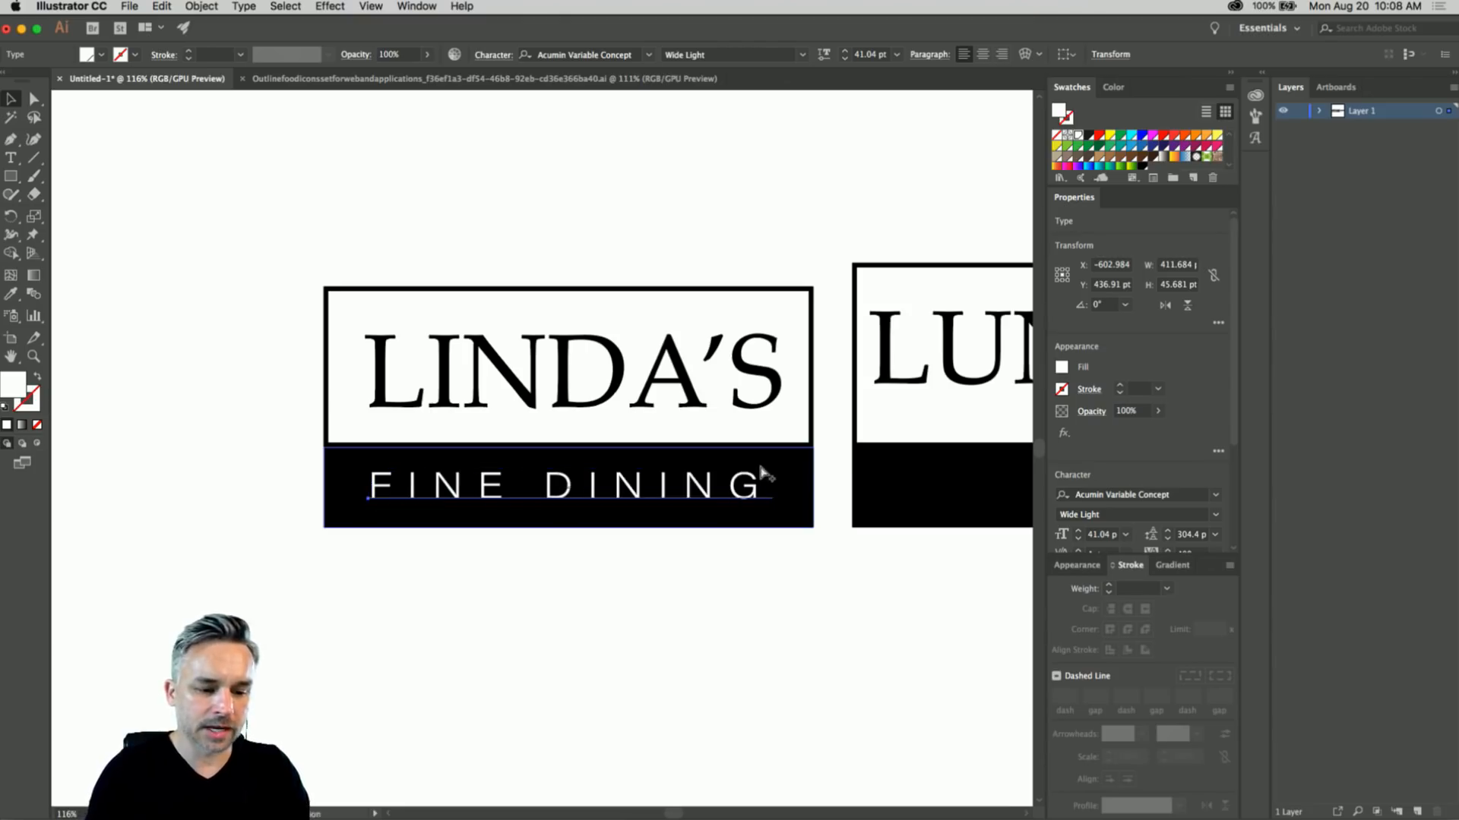
pyautogui.hotkey('alt', 'Right')
pyautogui.hotkey('alt', 'Right')
pyautogui.hotkey('alt', 'Right')
pyautogui.hotkey('alt', 'Right')
pyautogui.hotkey('alt', 'Right')
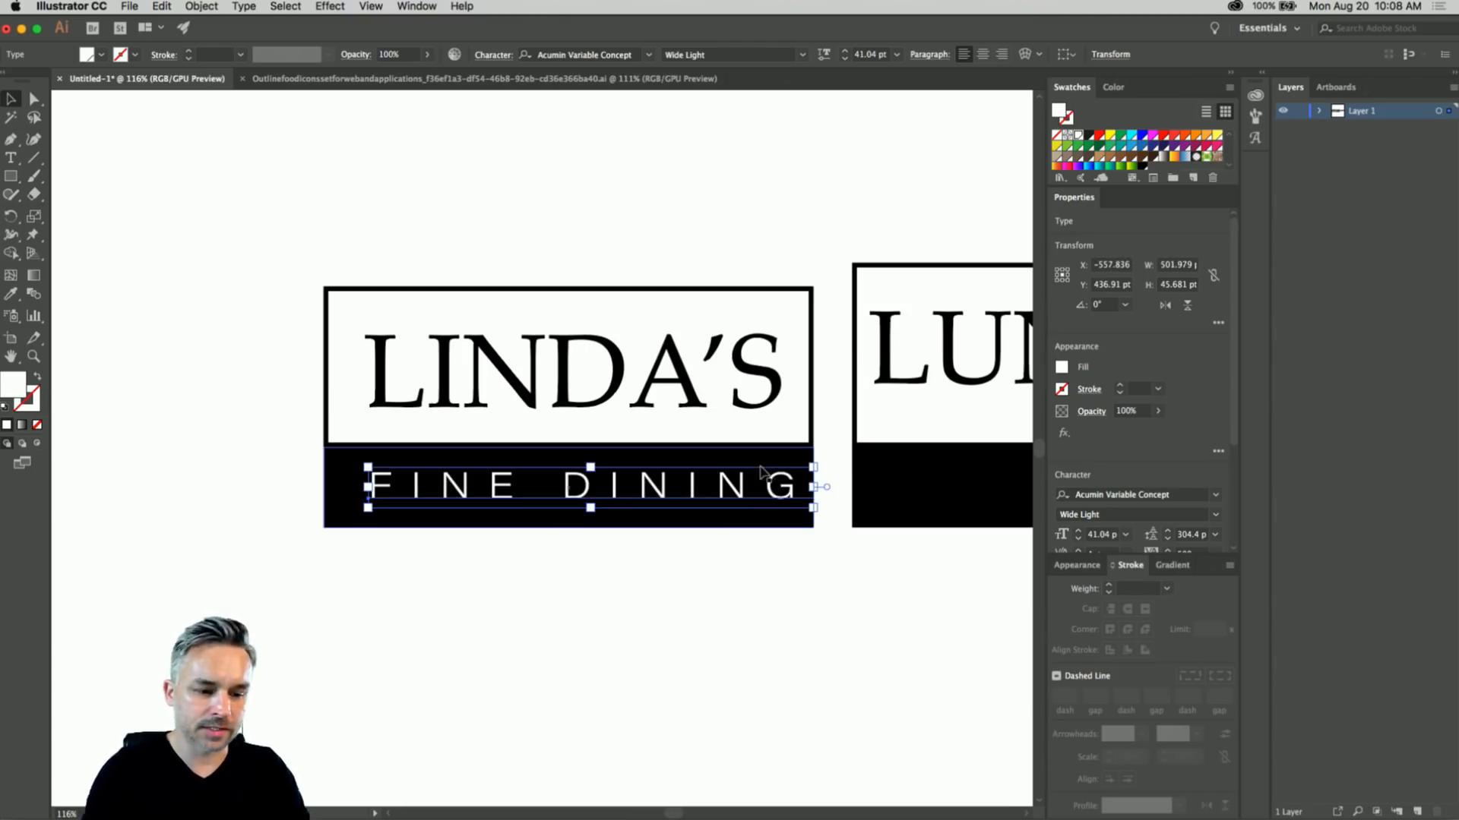
pyautogui.moveTo(812, 466); pyautogui.dragTo(789, 469)
pyautogui.press('Left')
pyautogui.press('Left')
pyautogui.press('Left')
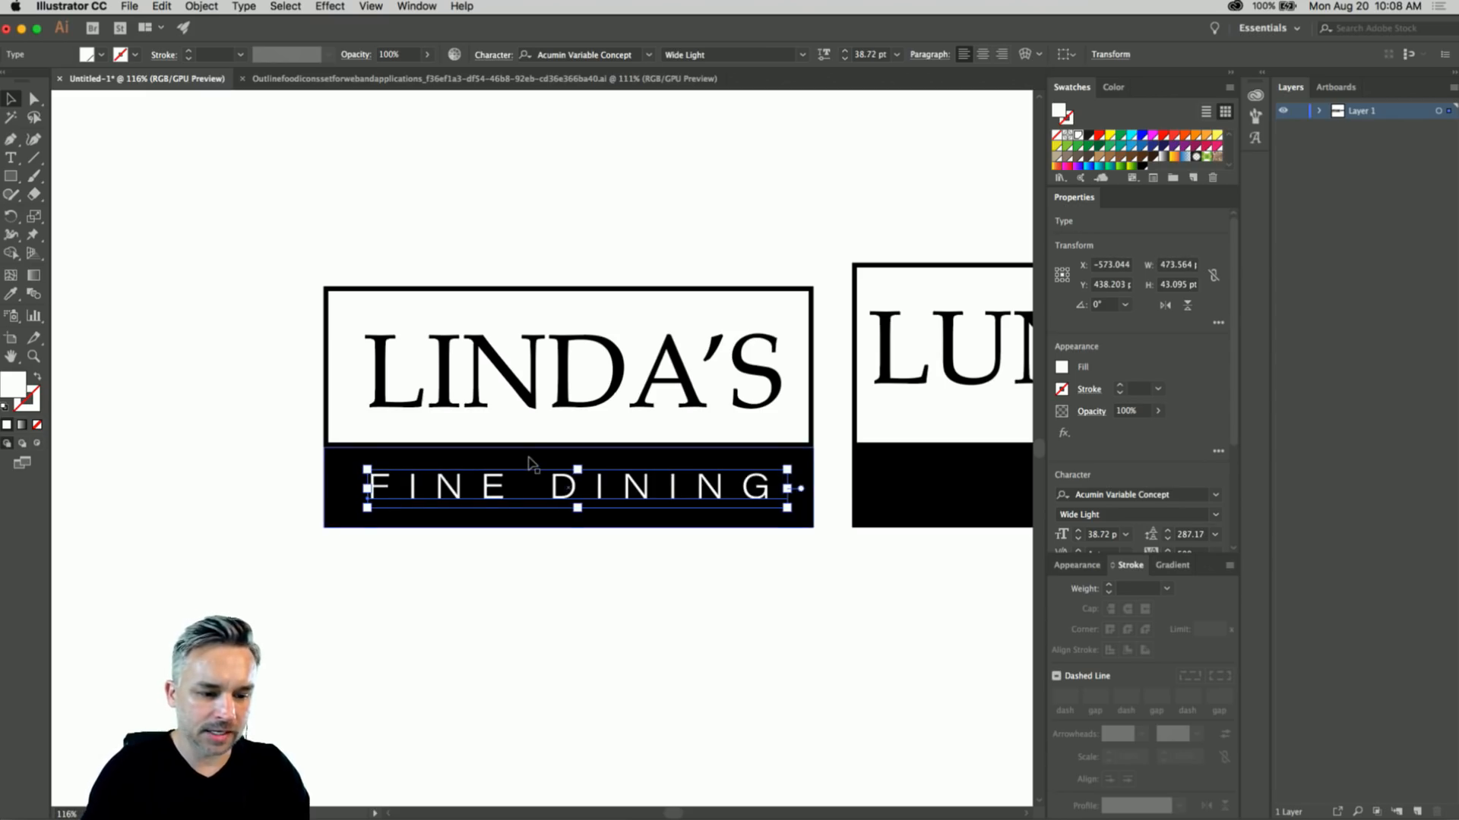
pyautogui.press('Up')
pyautogui.press('Up')
pyautogui.press('Up')
pyautogui.press('Up')
# - Nudge LINDA'S up slightly and clear the selection
pyautogui.click(420, 380)
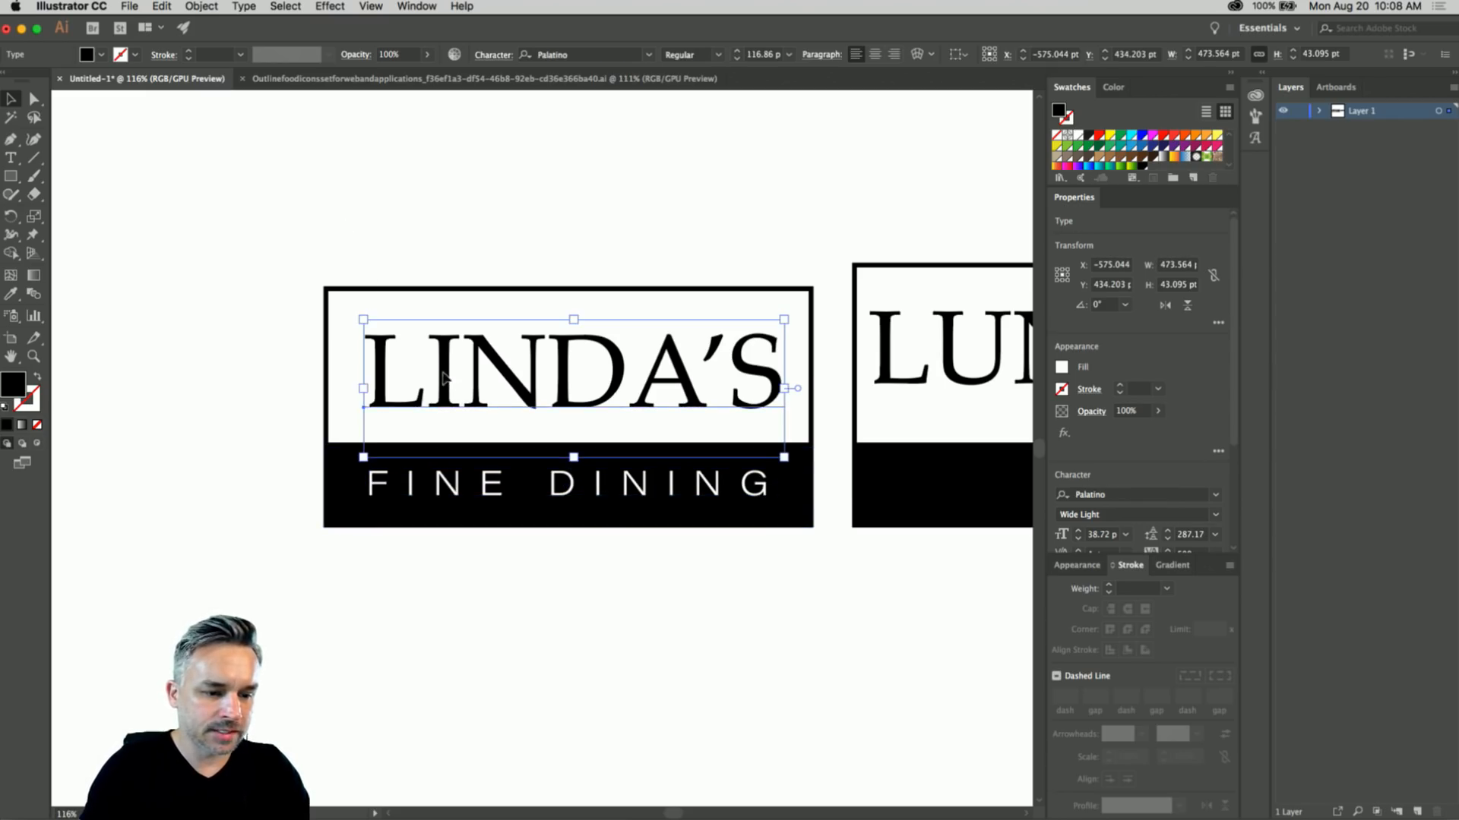
pyautogui.press('Up')
pyautogui.press('Up')
pyautogui.press('Up')
pyautogui.click(300, 257)
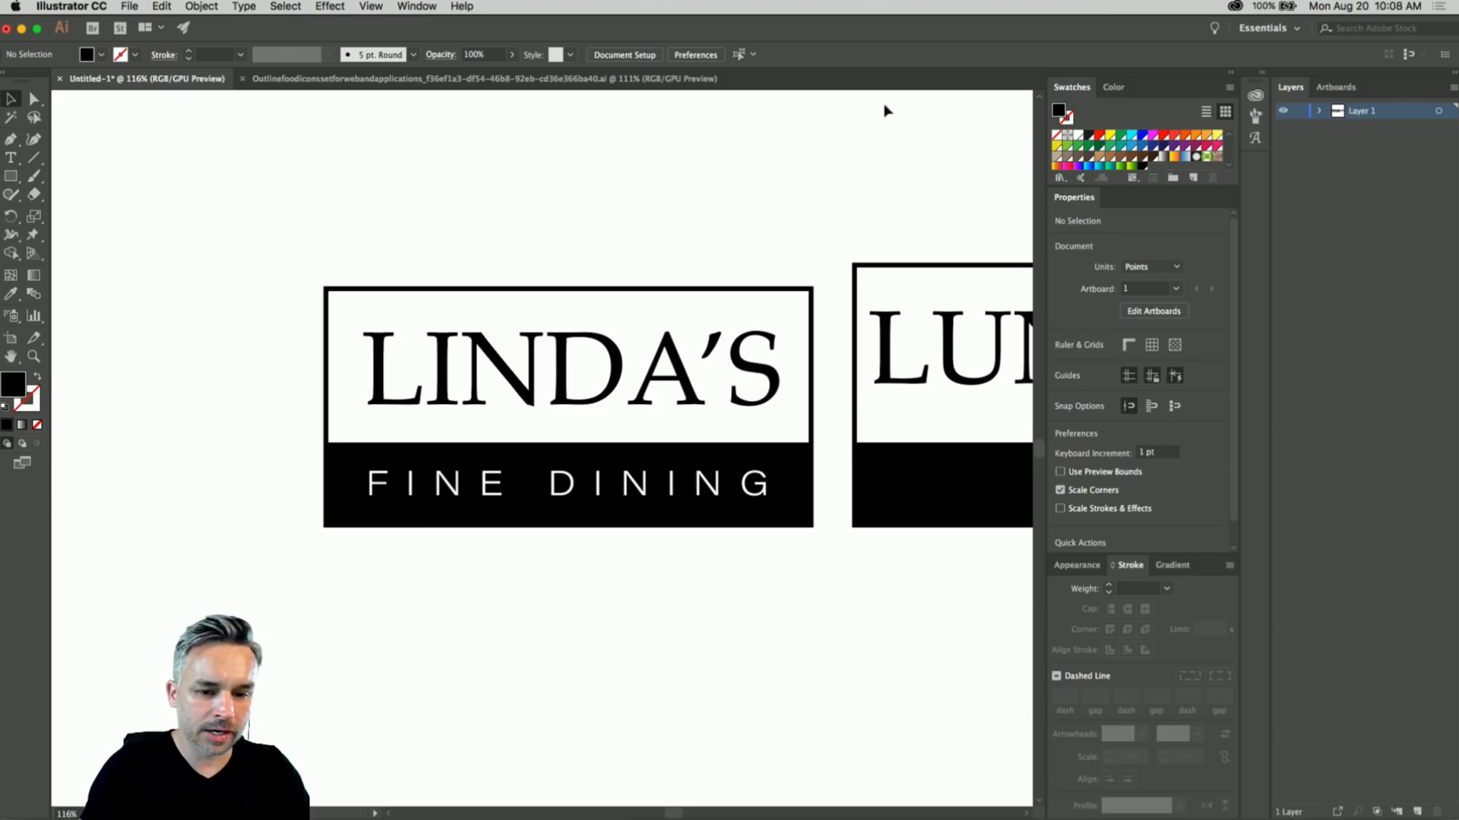
pyautogui.click(1262, 76)
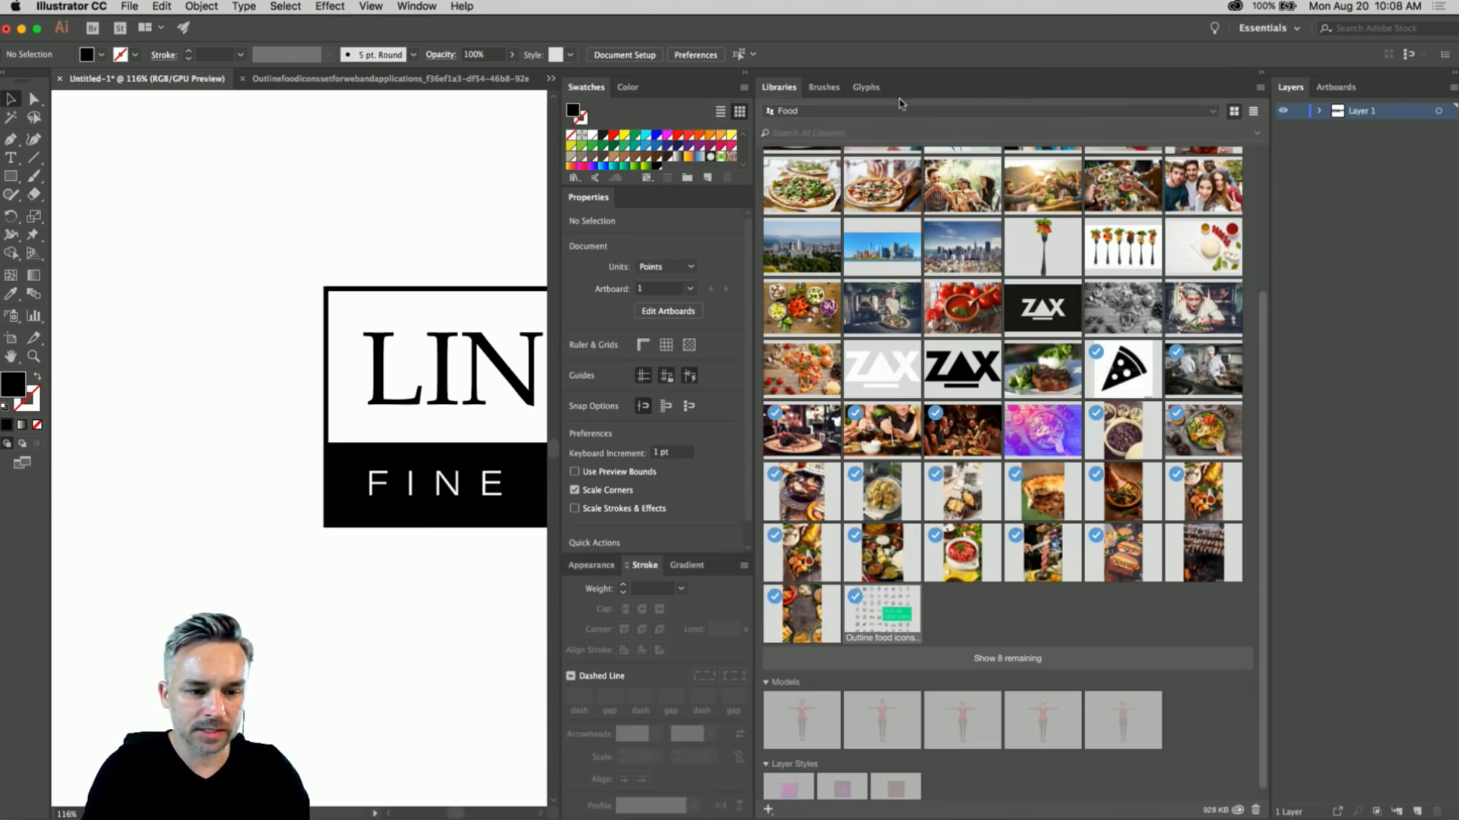
# - Drag the LINDA'S logo into the Food library and name the graphic LOGO
pyautogui.scroll(4, 1267, 191)
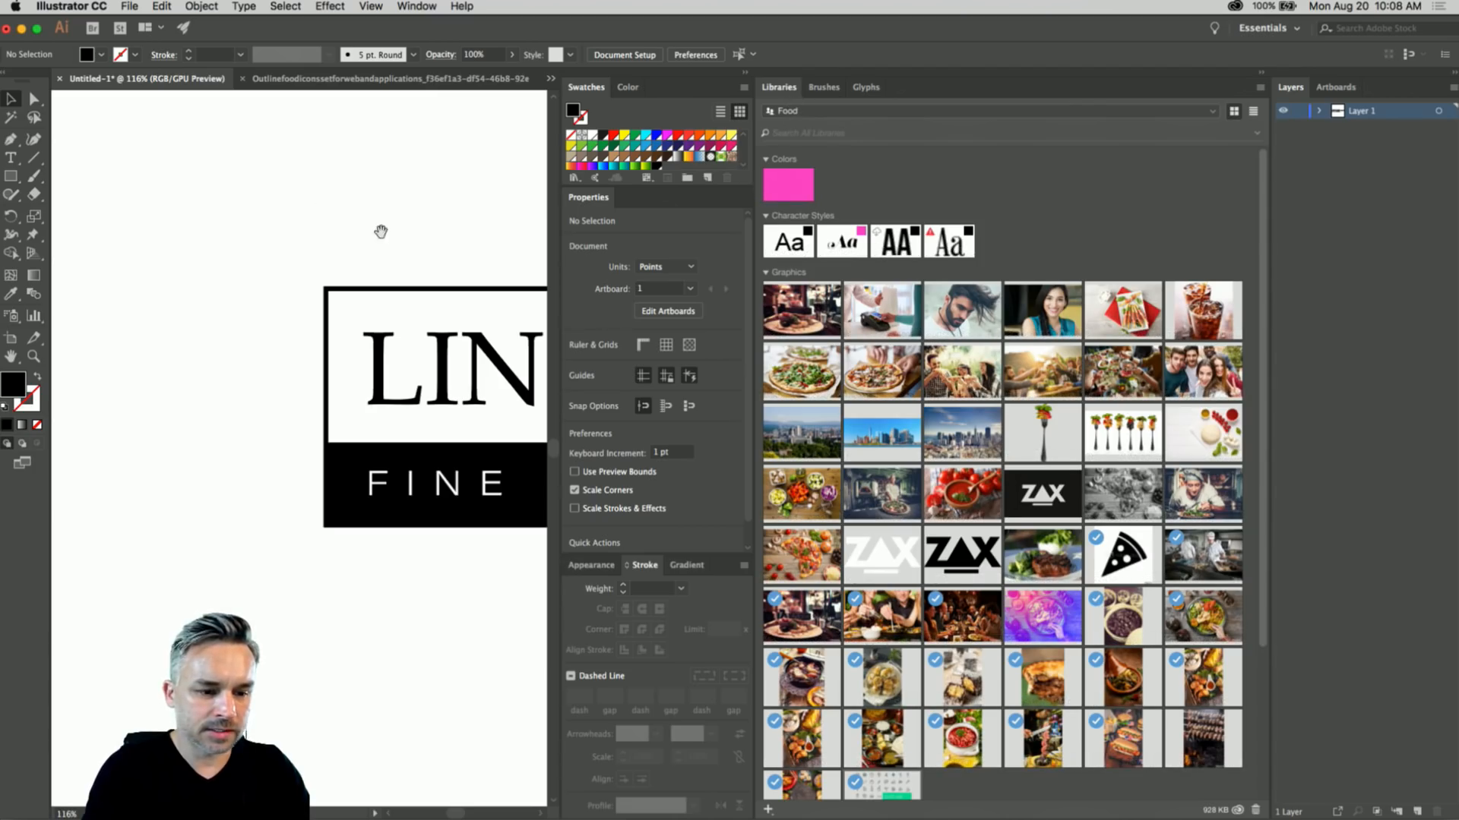
pyautogui.moveTo(381, 231); pyautogui.dragTo(482, 603)
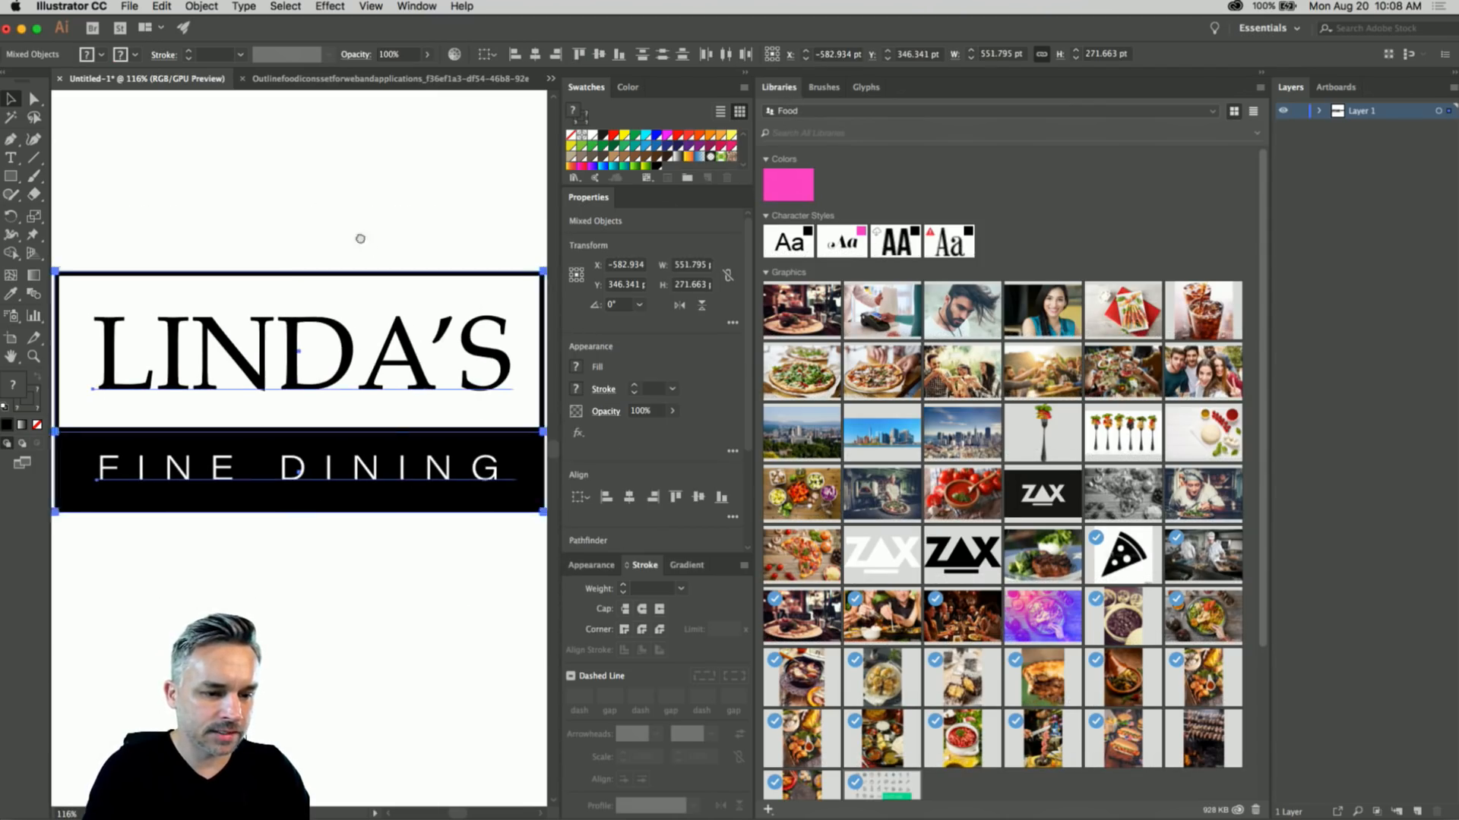
pyautogui.moveTo(230, 284); pyautogui.dragTo(188, 270)
pyautogui.moveTo(267, 374); pyautogui.dragTo(848, 324)
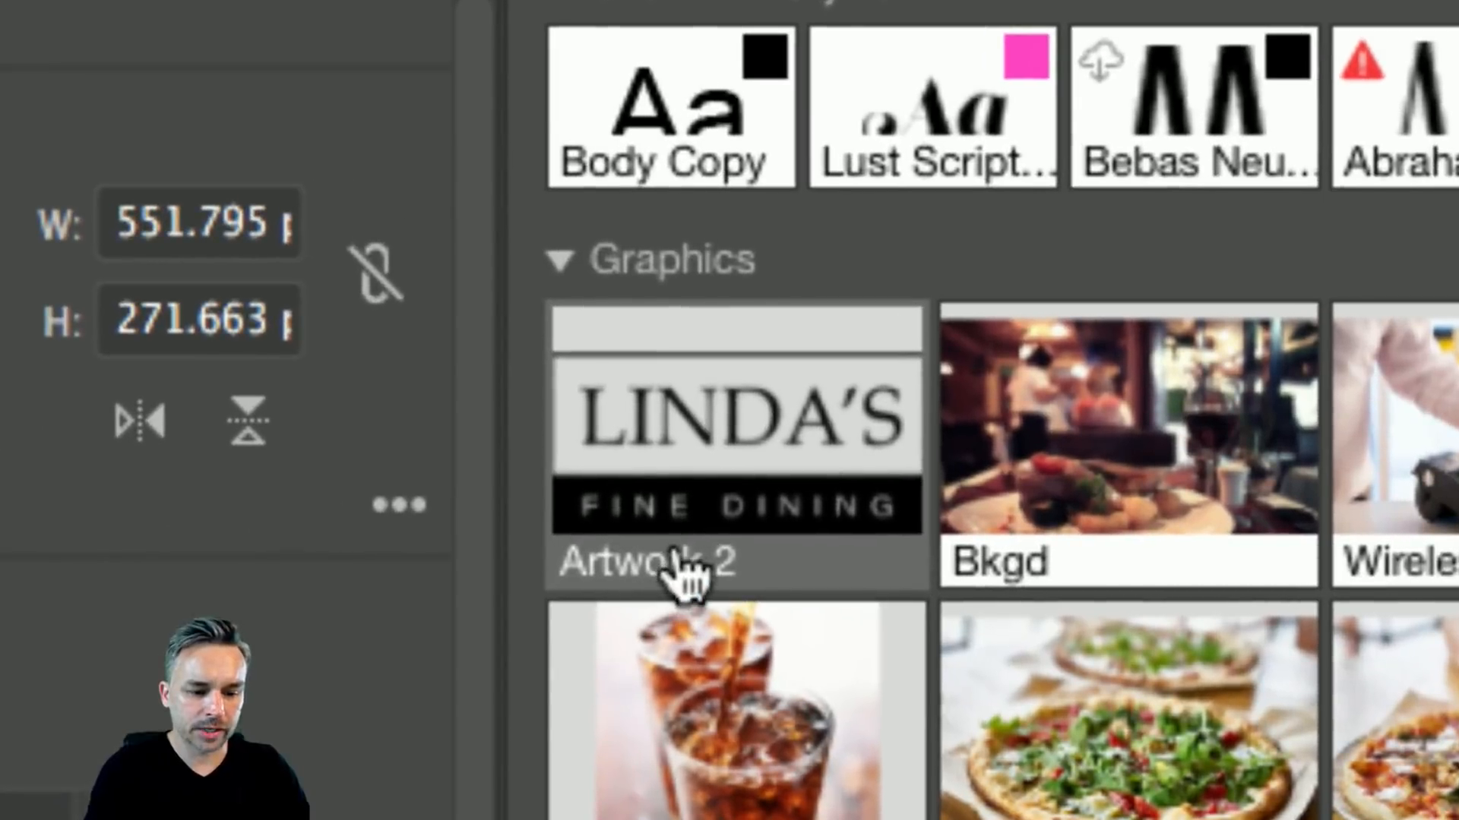
pyautogui.doubleClick(683, 564)
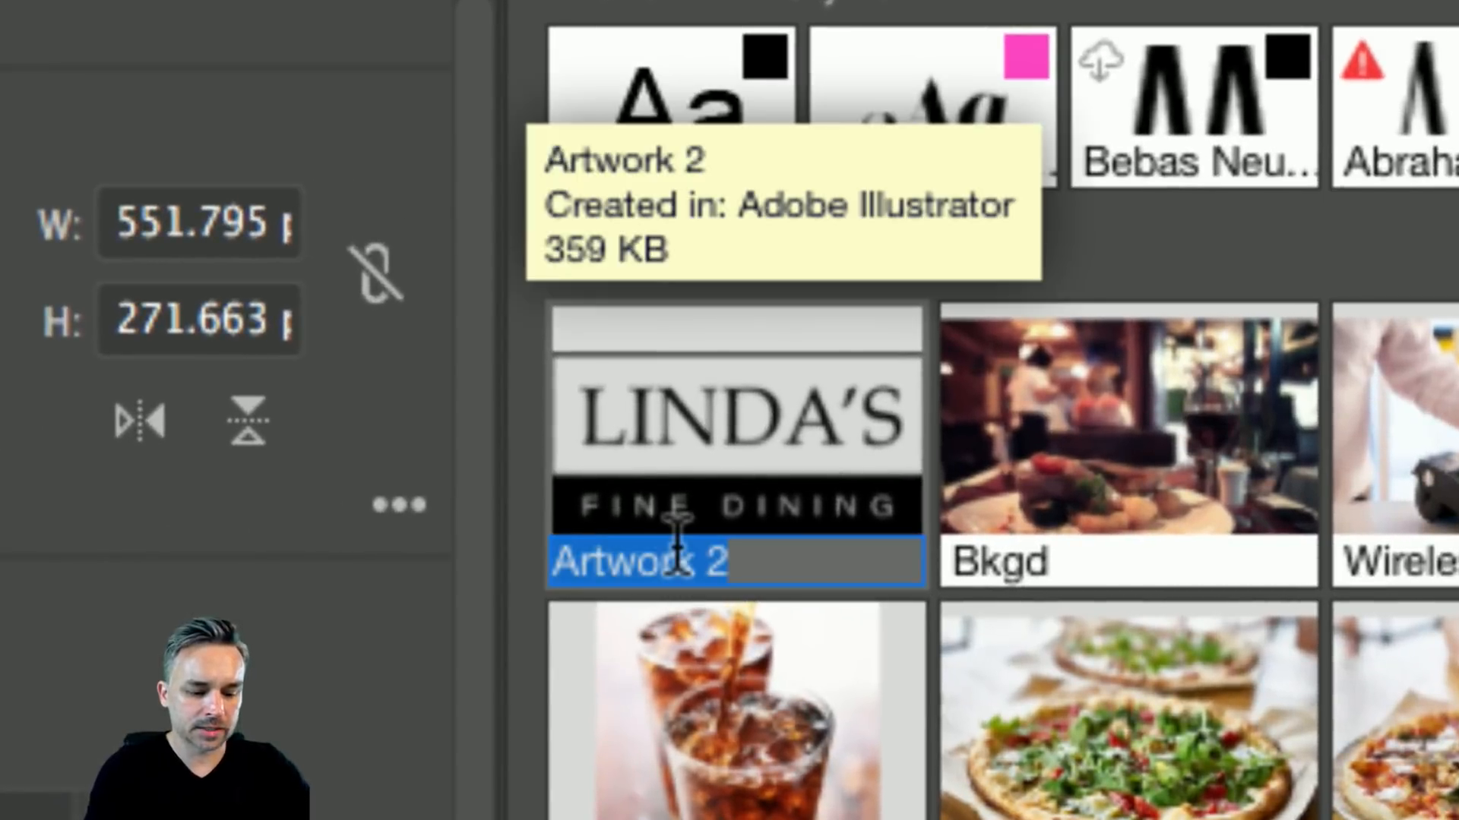
pyautogui.write('LOGO')
pyautogui.press('Return')
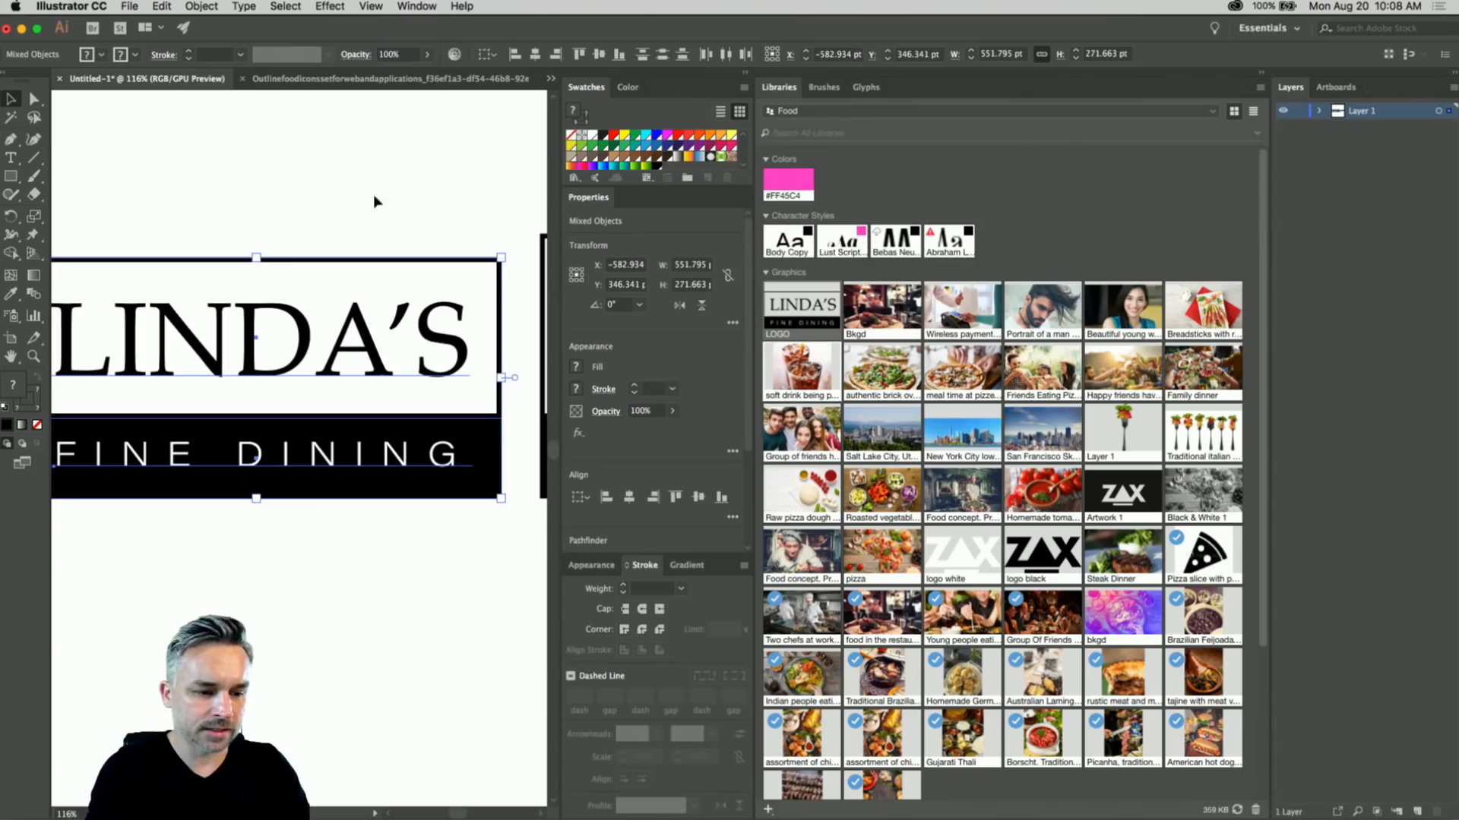
# - Deselect the logo, widen the canvas view, and minimize Illustrator
pyautogui.click(372, 196)
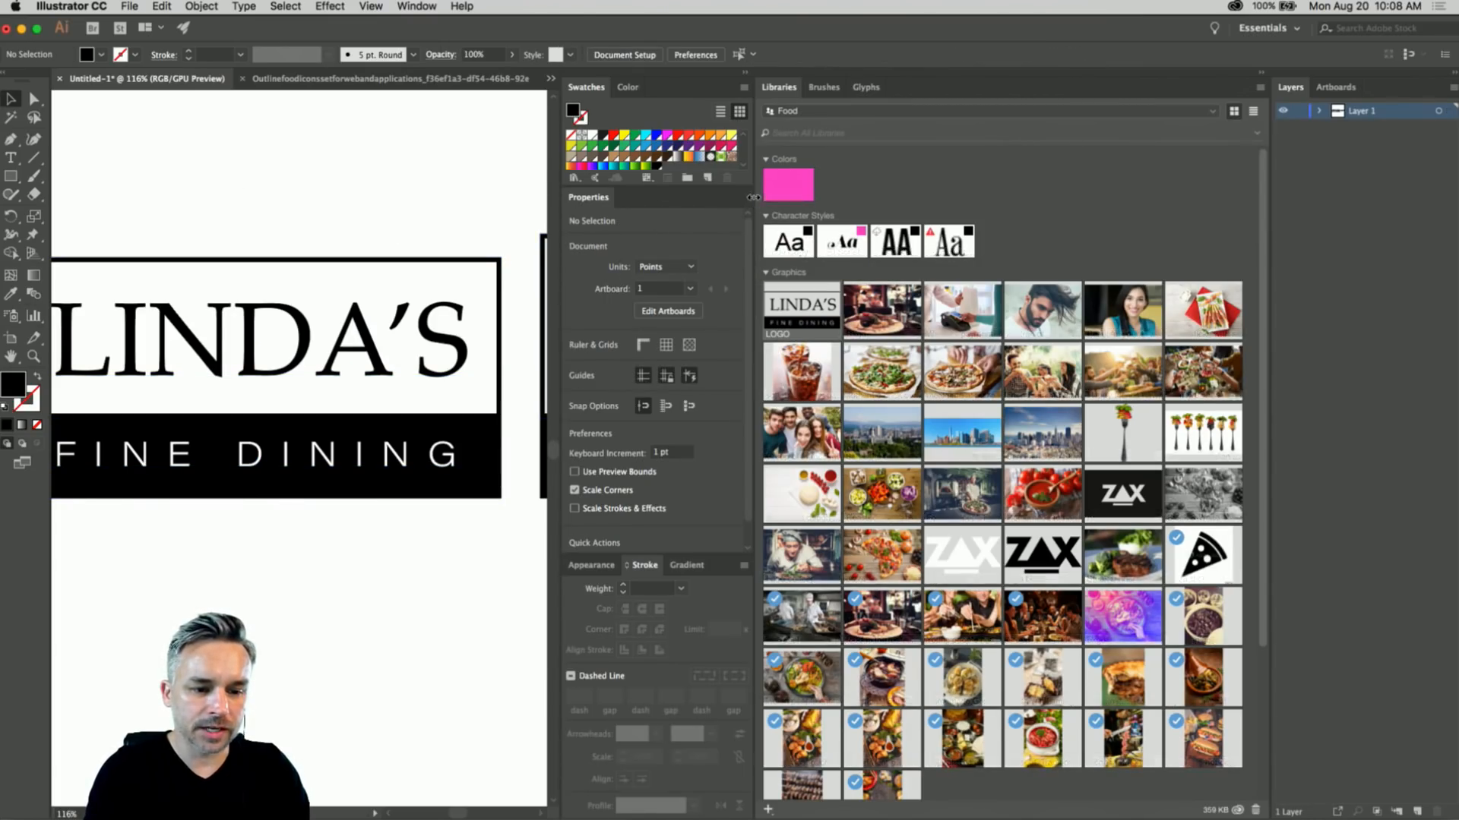
pyautogui.moveTo(751, 202); pyautogui.dragTo(1082, 202)
pyautogui.click(23, 31)
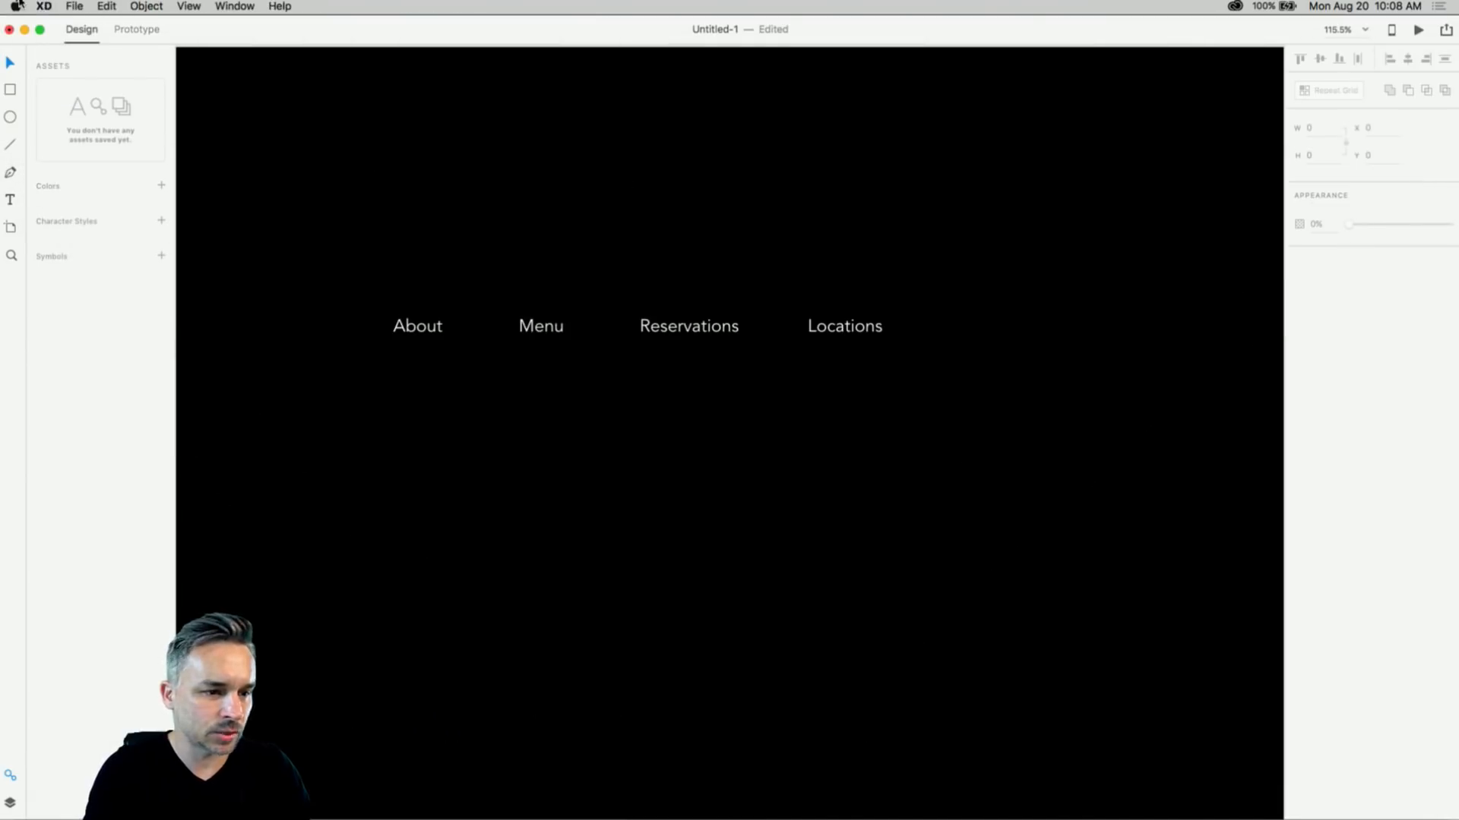
pyautogui.click(45, 6)
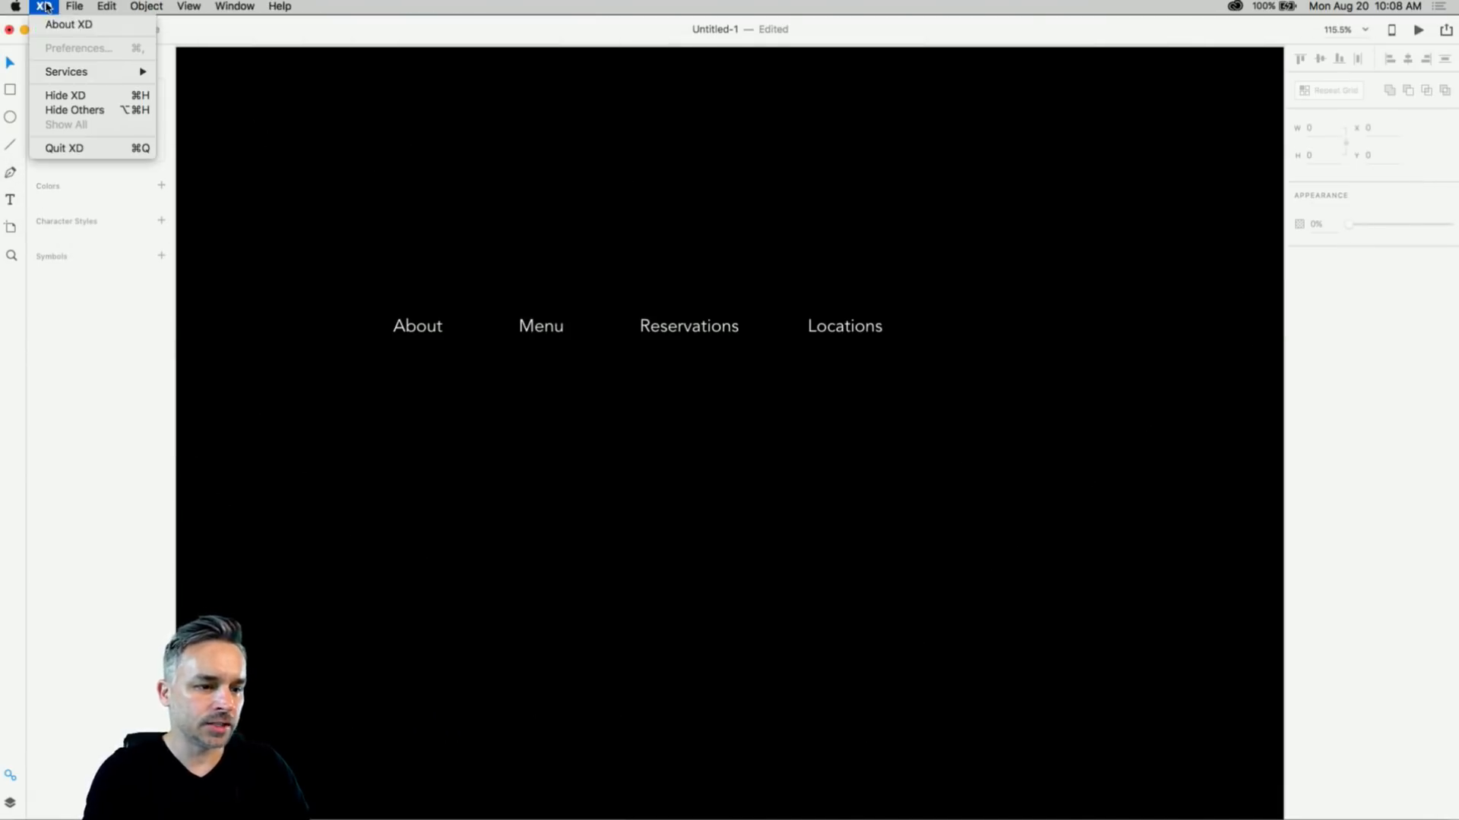
pyautogui.click(274, 126)
pyautogui.click(73, 6)
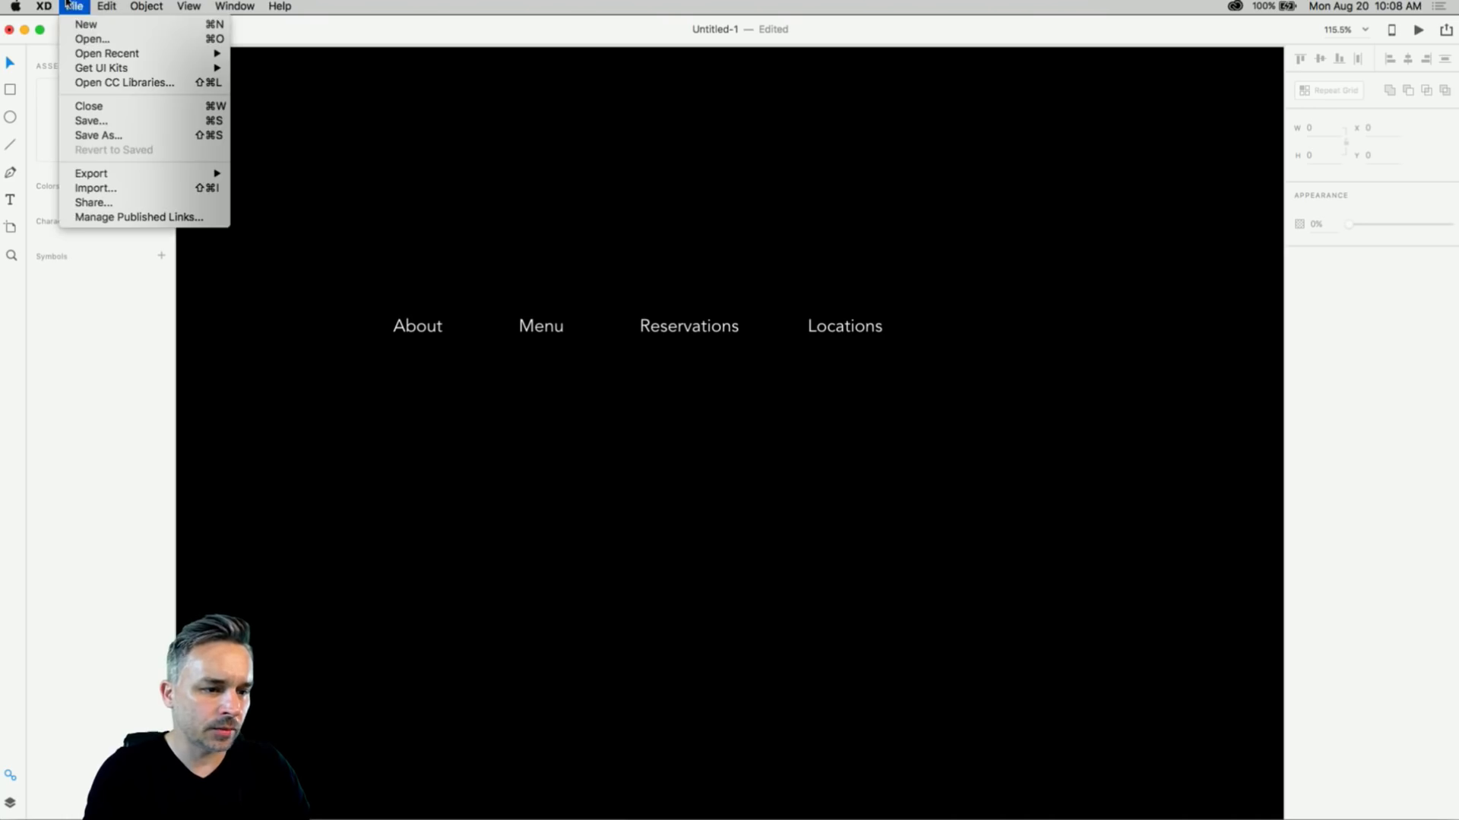
pyautogui.click(81, 20)
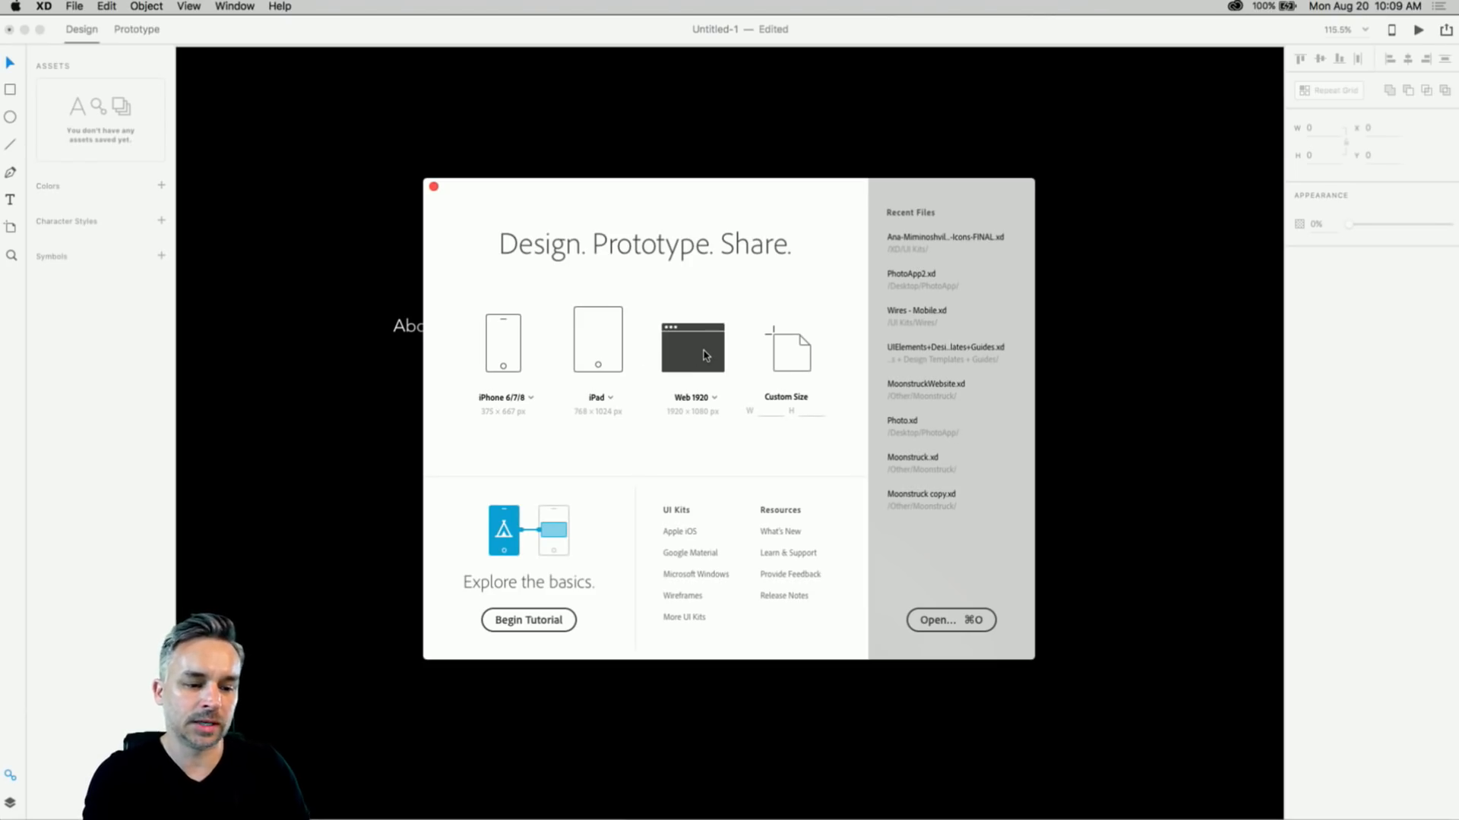
pyautogui.click(705, 354)
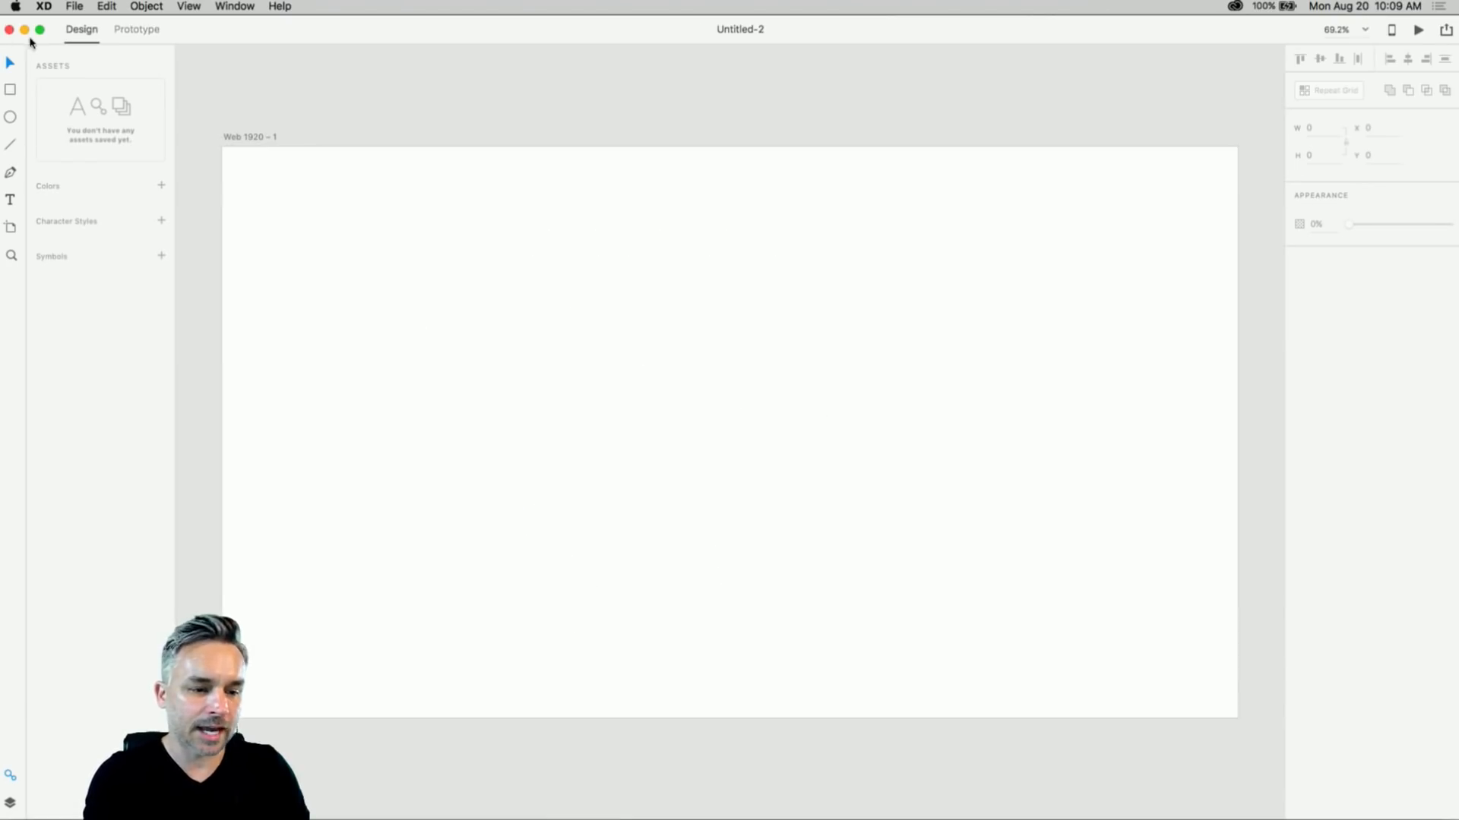
pyautogui.click(9, 31)
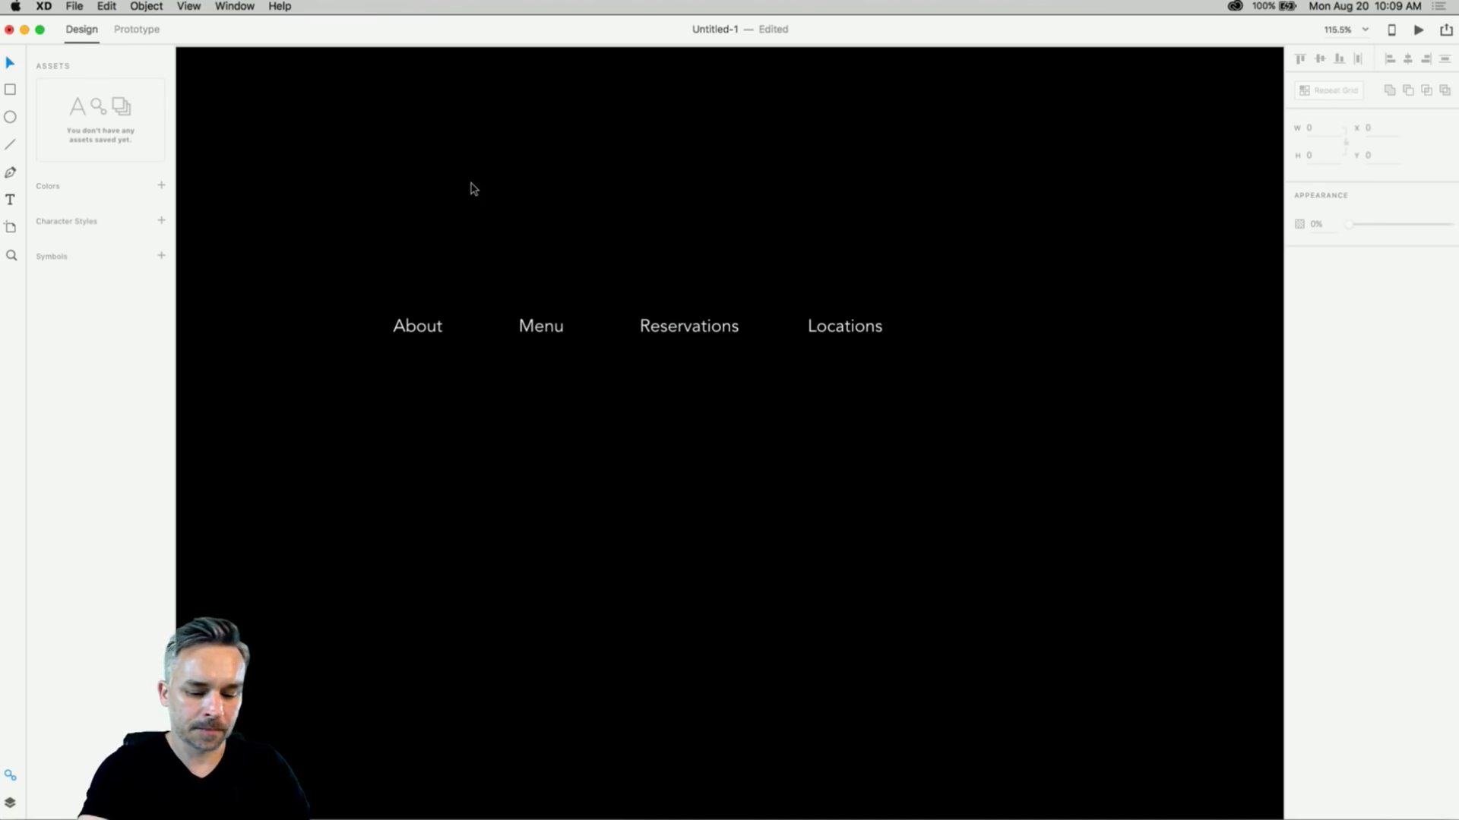
# - Fit the artboard in view and save the XD document as LINDAS
pyautogui.press('super+0')
pyautogui.press('super+minus')
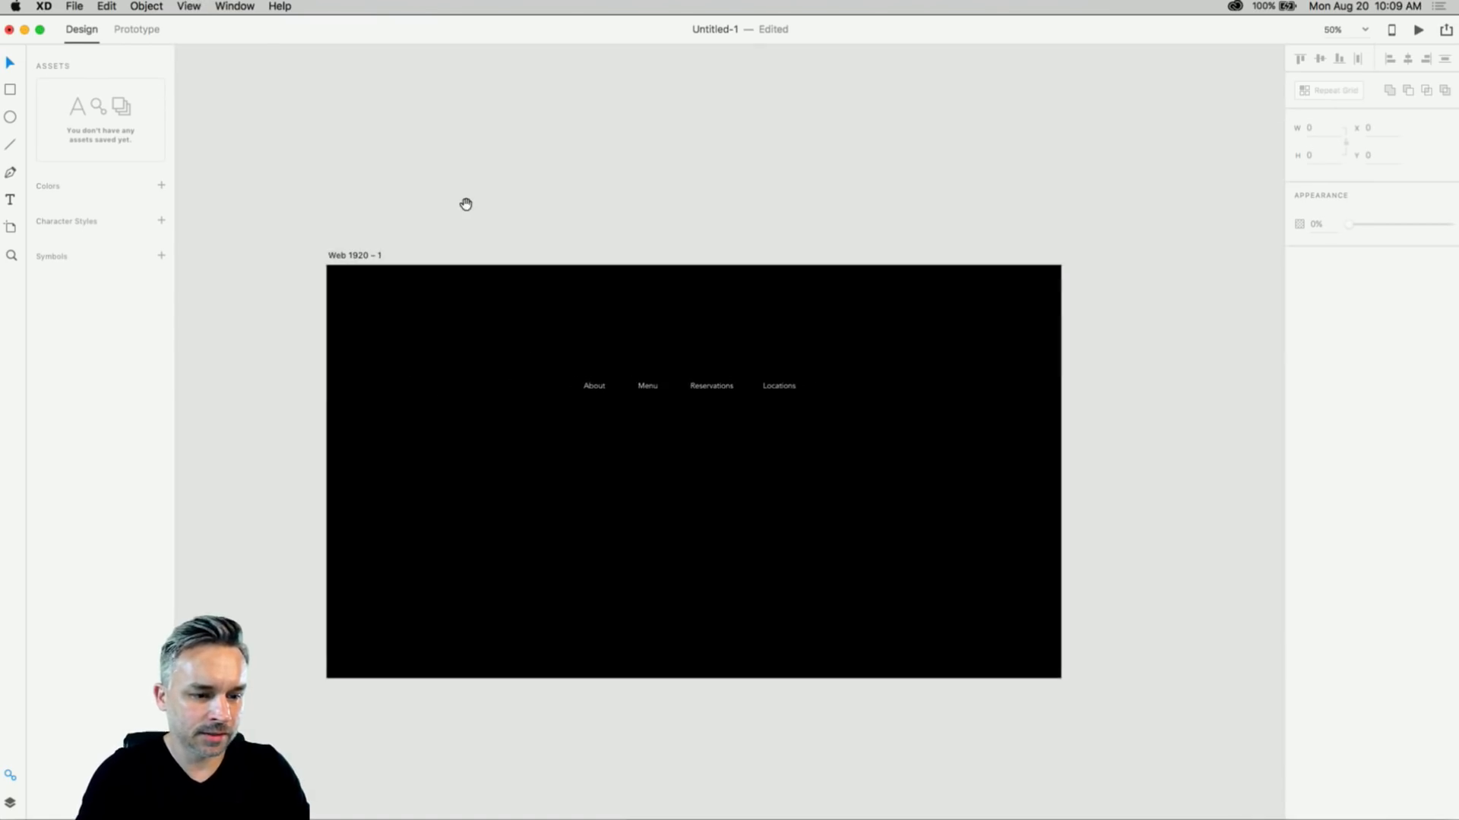
pyautogui.moveTo(466, 202); pyautogui.dragTo(502, 113)
pyautogui.click(374, 161)
pyautogui.click(311, 114)
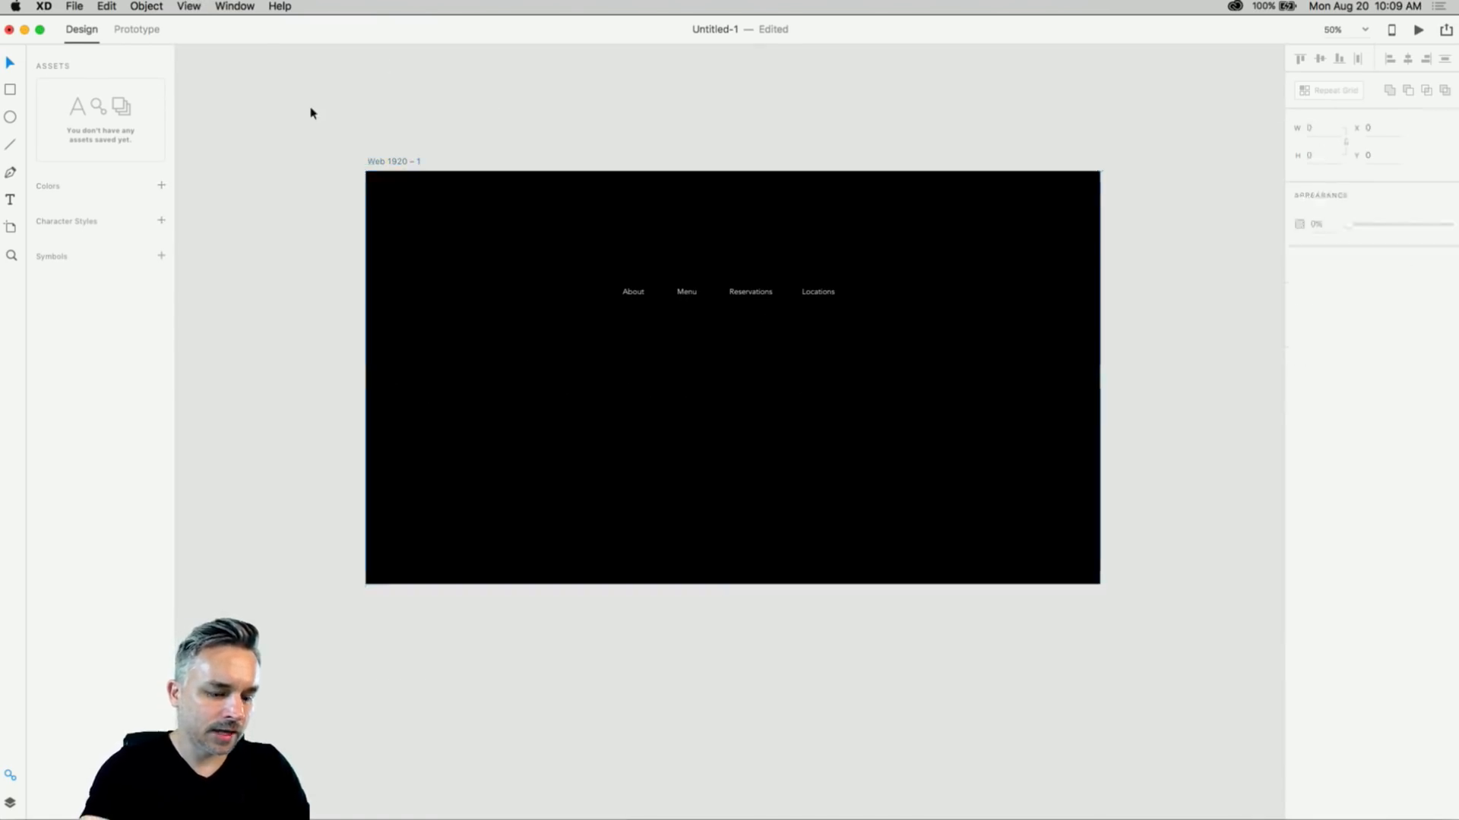
pyautogui.press('super+s')
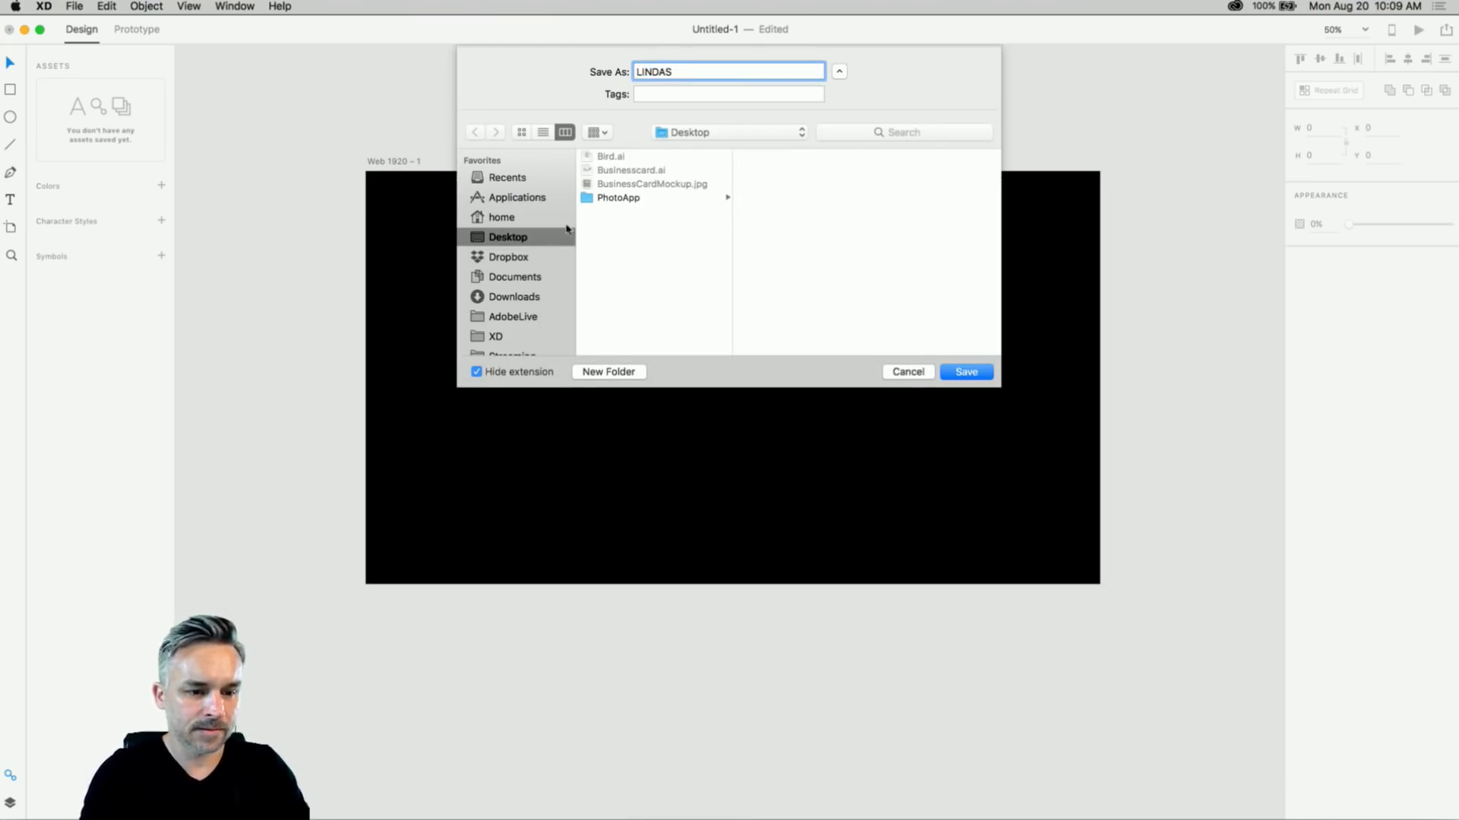
pyautogui.press('Return')
# - Rename the Web 1920 – 1 artboard to HOME
pyautogui.doubleClick(374, 162)
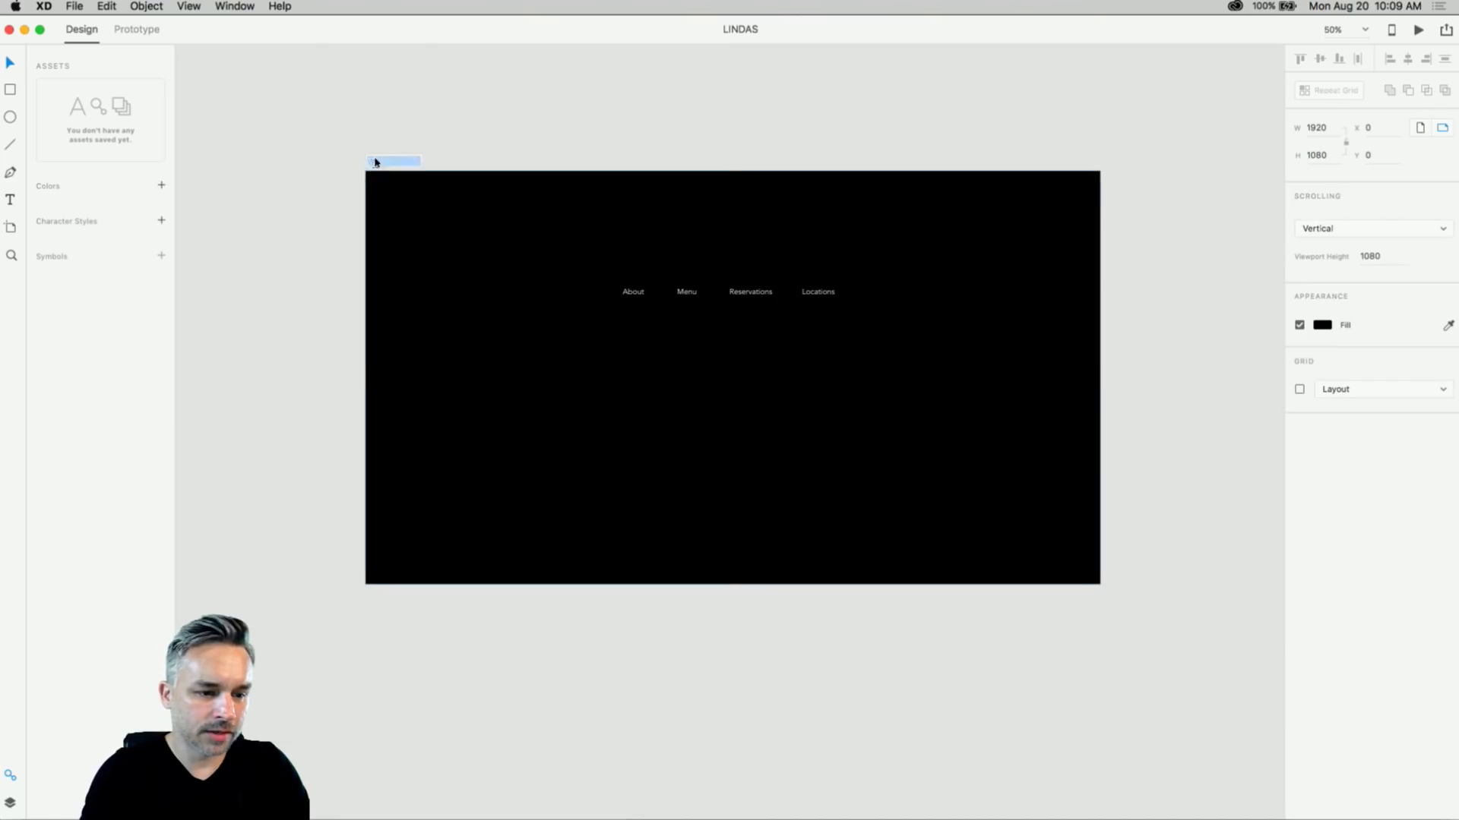
pyautogui.press('Return')
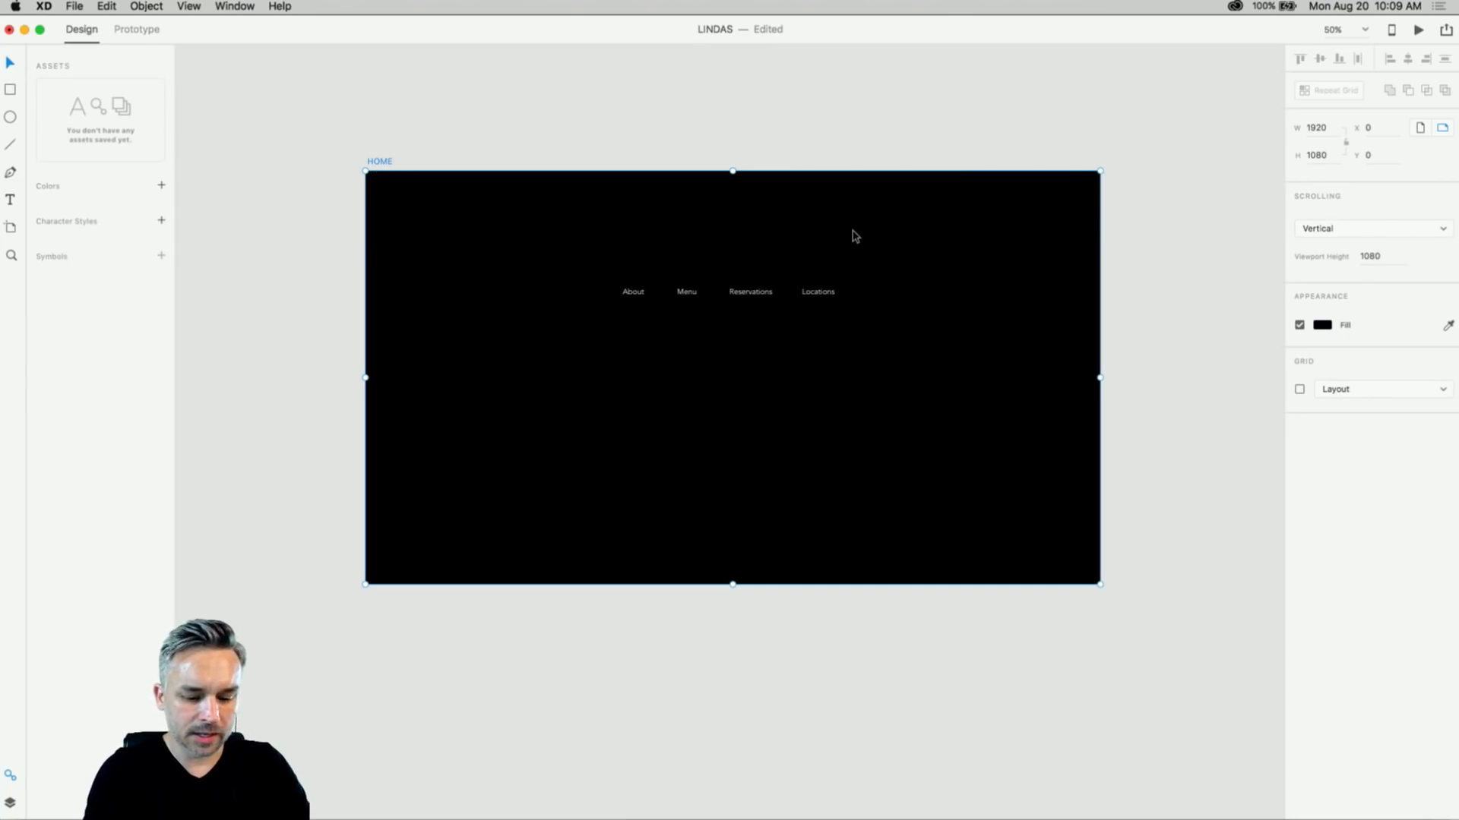
pyautogui.scroll(3, 855, 236)
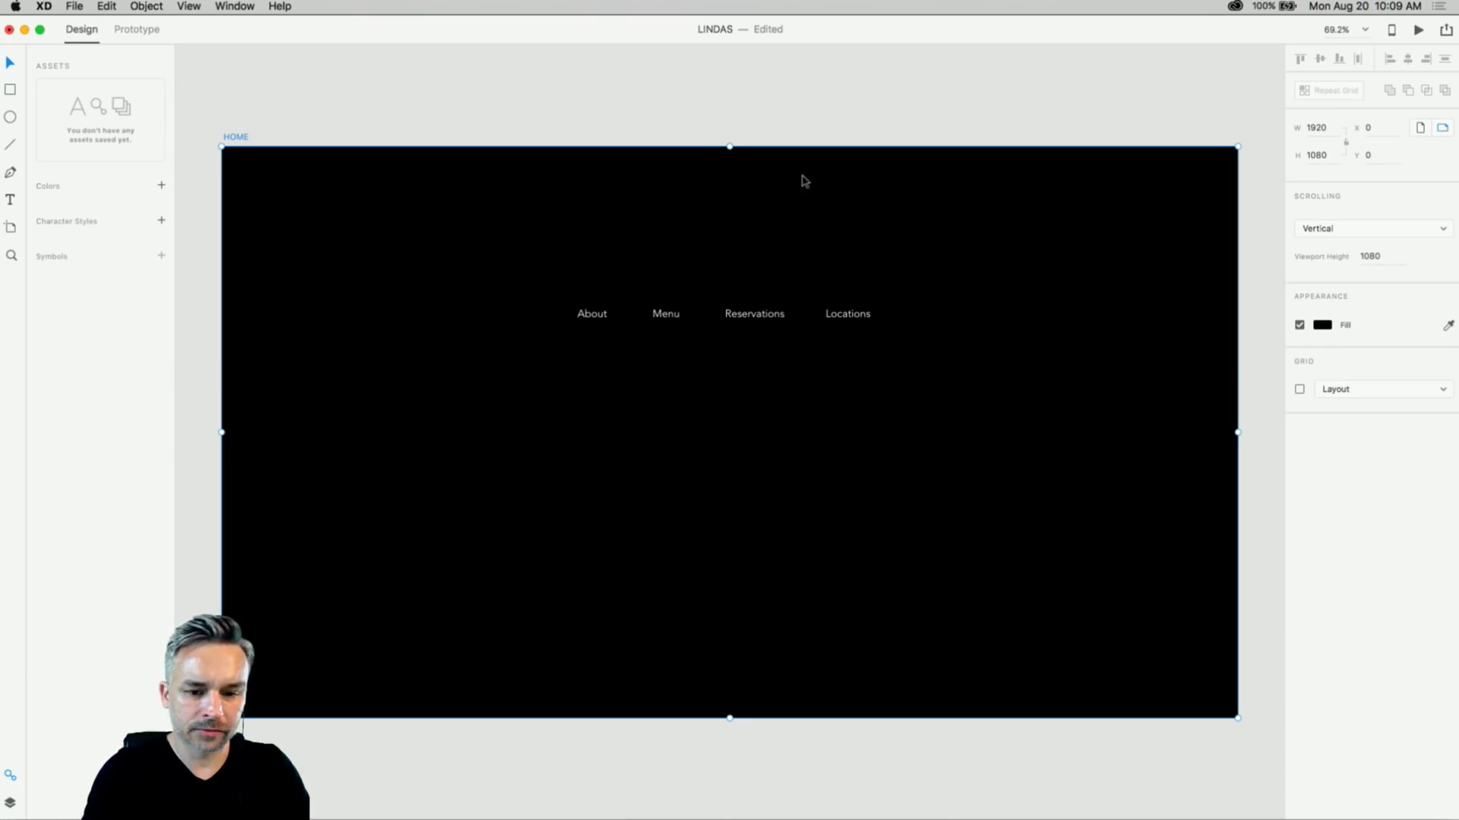
pyautogui.click(1322, 327)
# - Fill the HOME artboard #504848 and move the four nav links down to its centre
pyautogui.moveTo(1192, 314); pyautogui.dragTo(1152, 334)
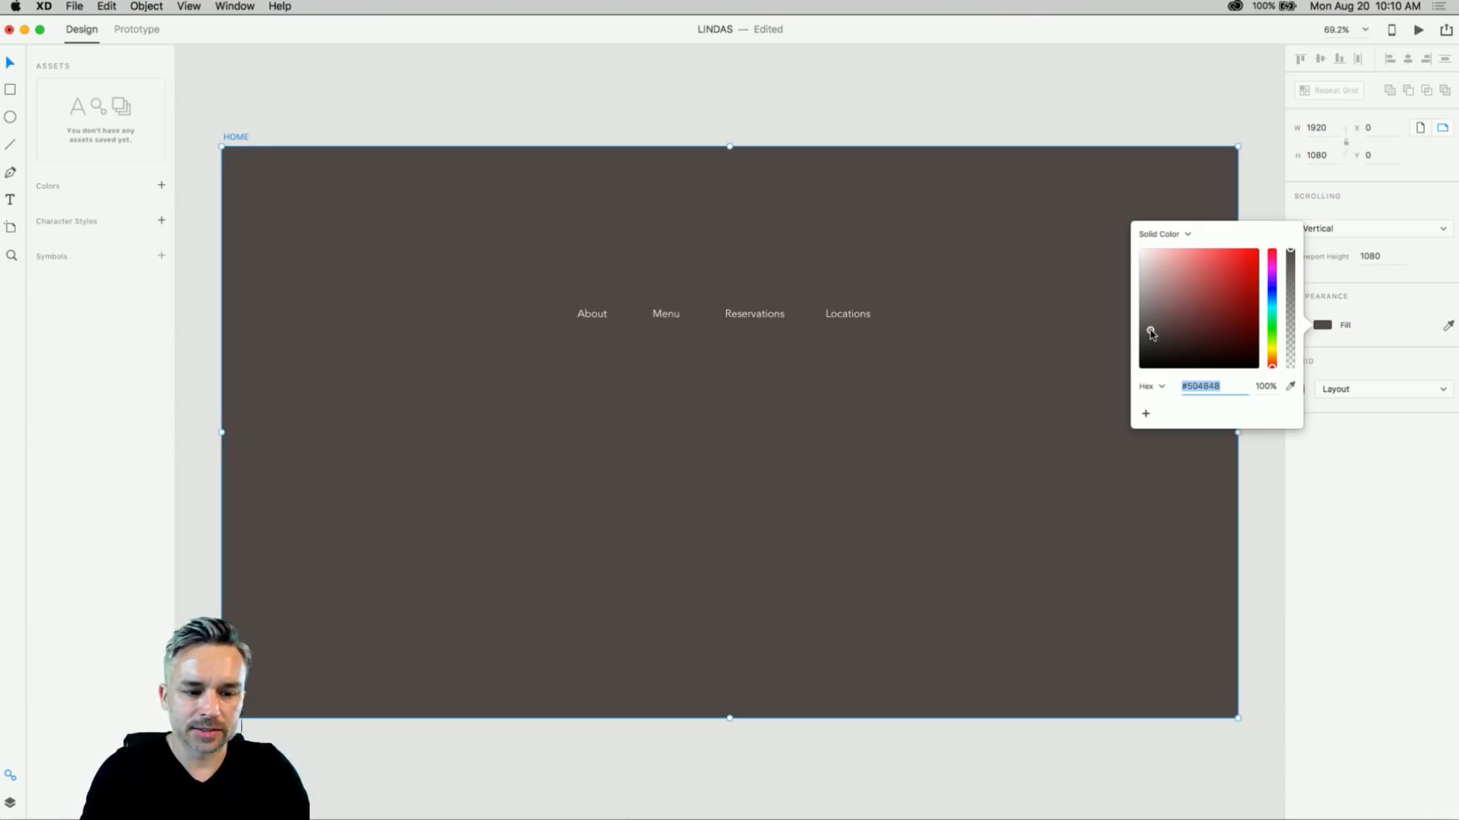
pyautogui.click(650, 230)
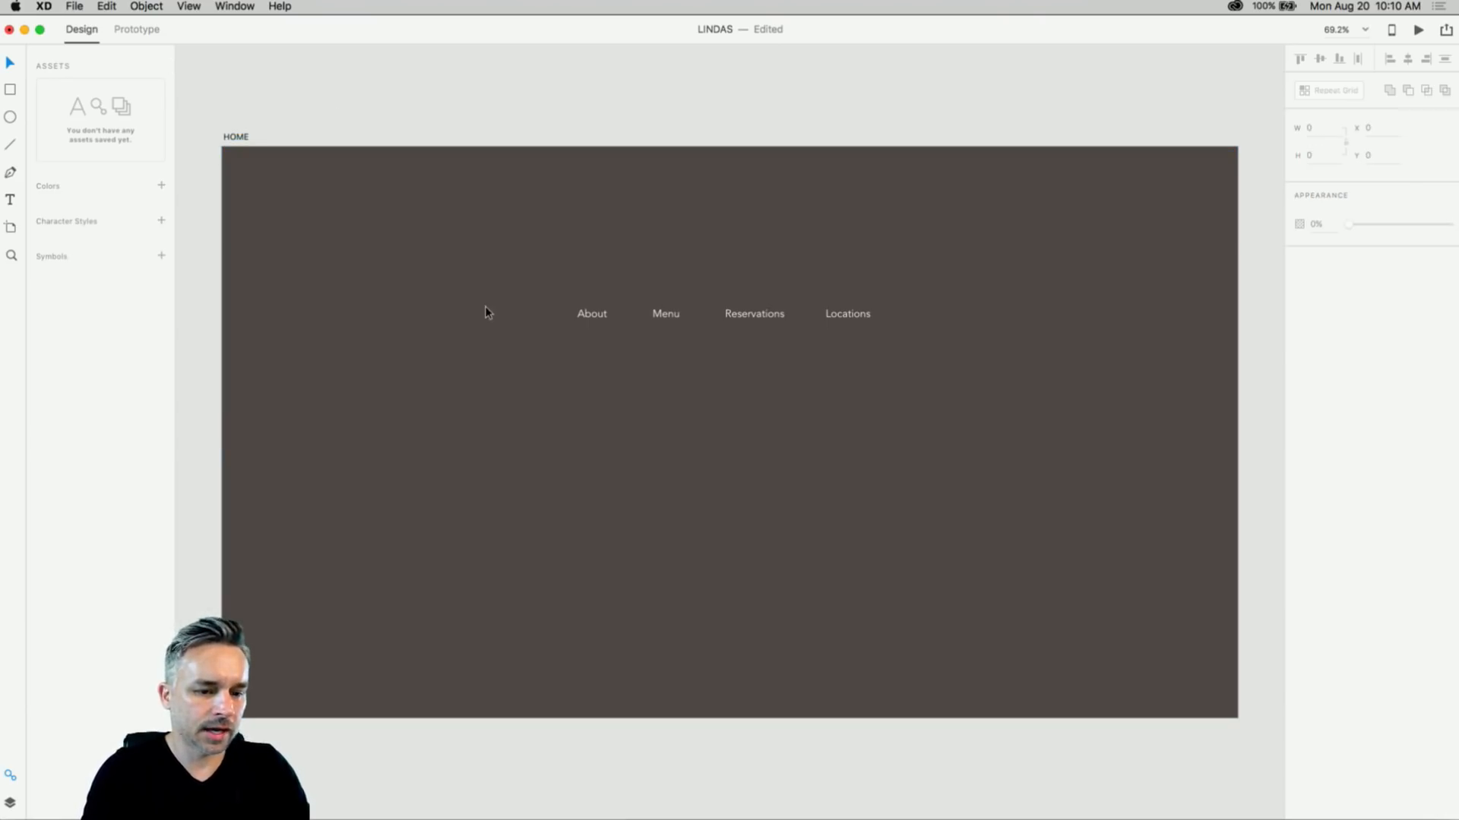
pyautogui.moveTo(577, 271); pyautogui.dragTo(898, 414)
pyautogui.moveTo(644, 313); pyautogui.dragTo(655, 413)
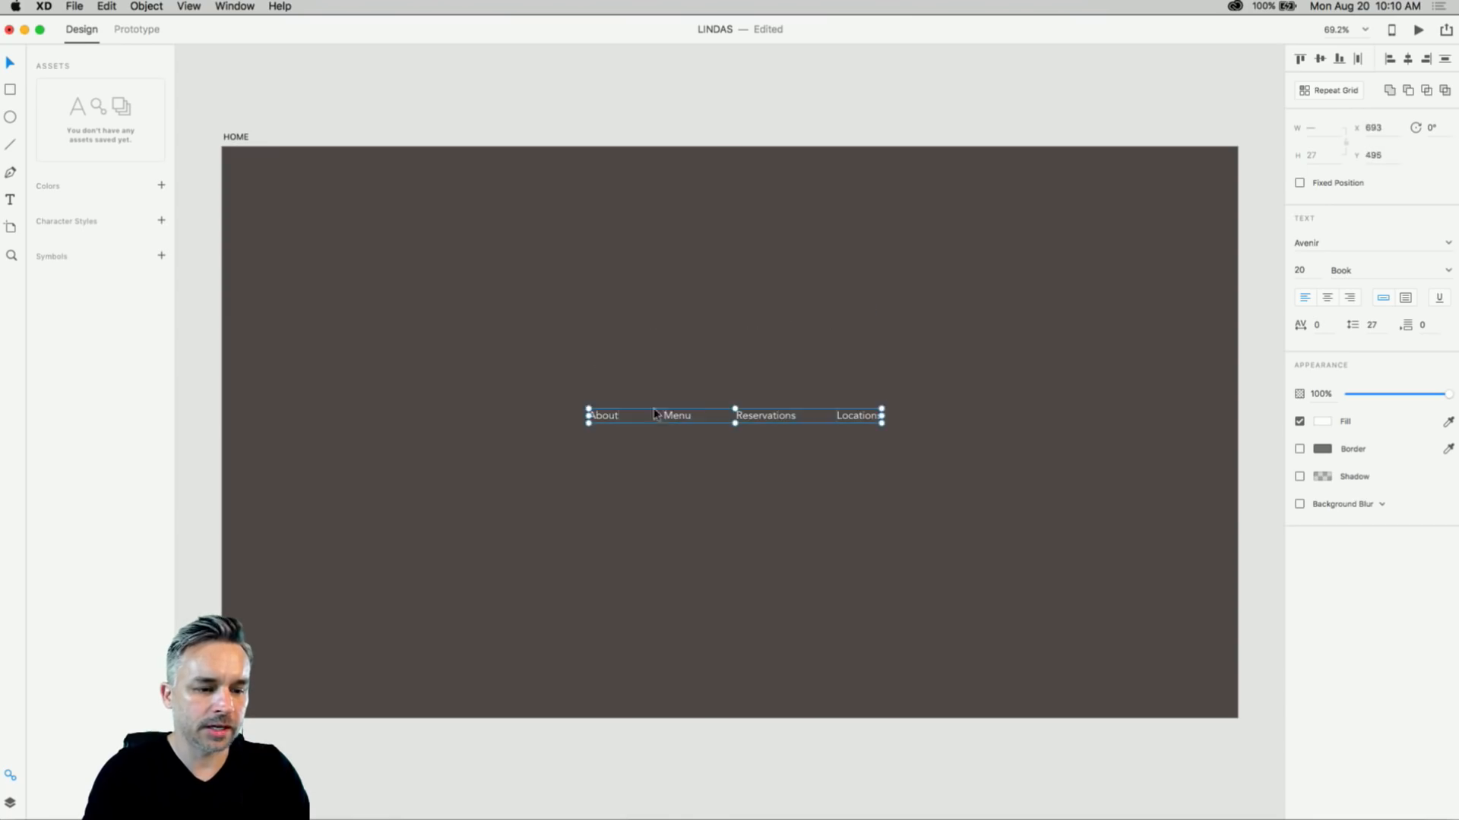
pyautogui.press('Escape')
pyautogui.click(74, 6)
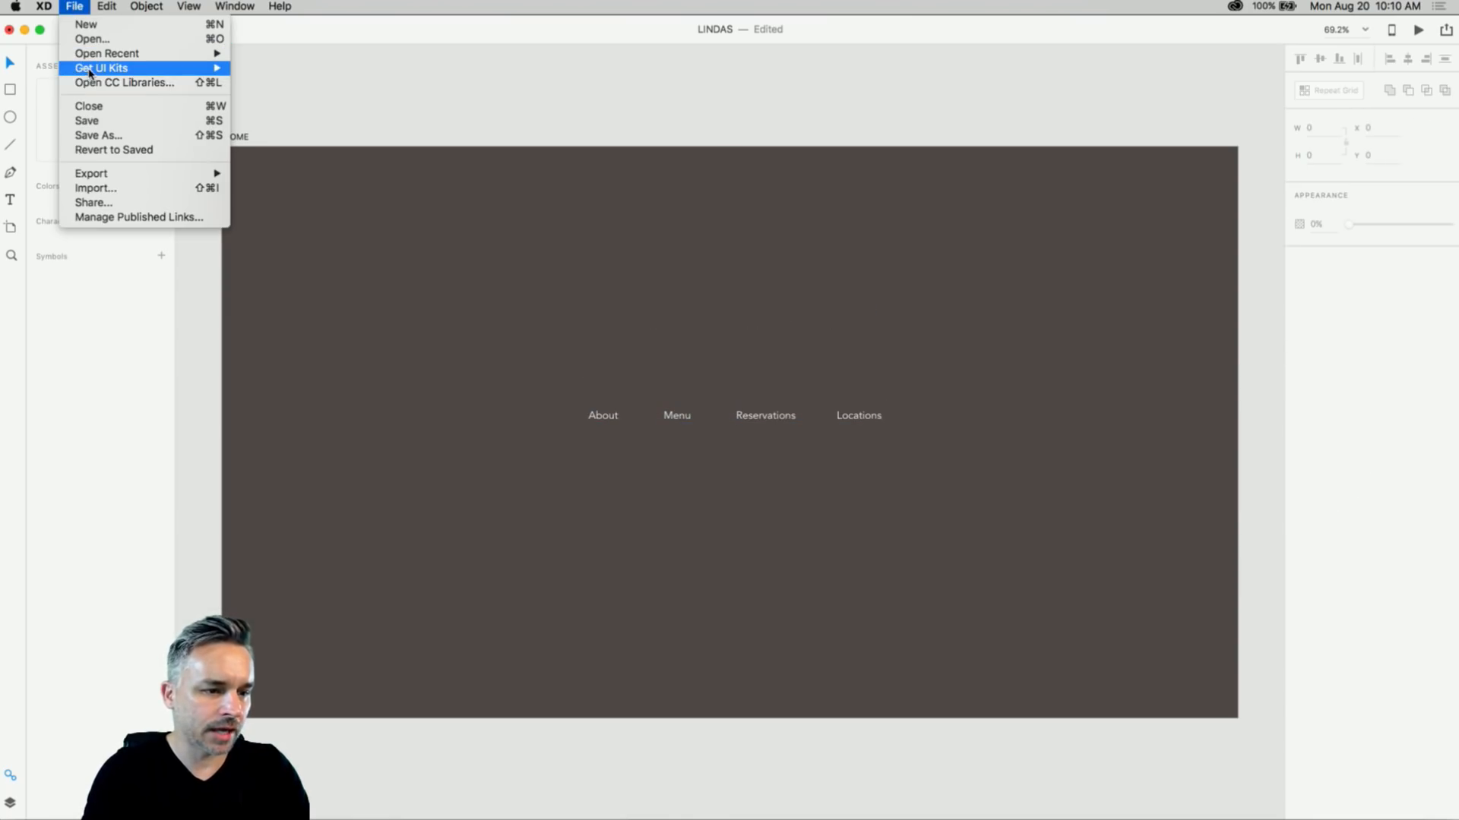
# - Open the Creative Cloud Libraries panel beside the artboard and switch to the Food library
pyautogui.click(86, 84)
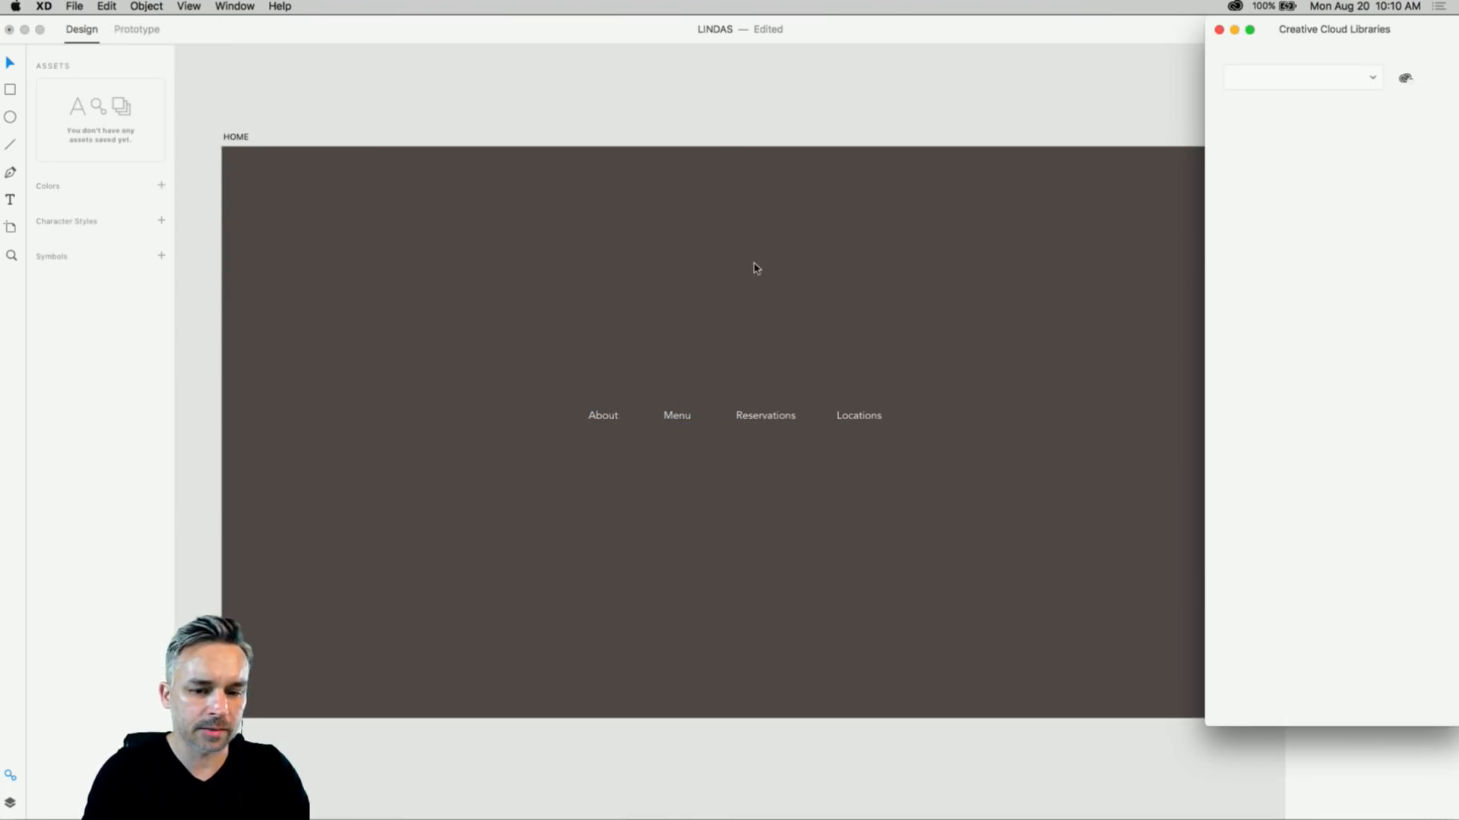
pyautogui.moveTo(1323, 17); pyautogui.dragTo(1165, 111)
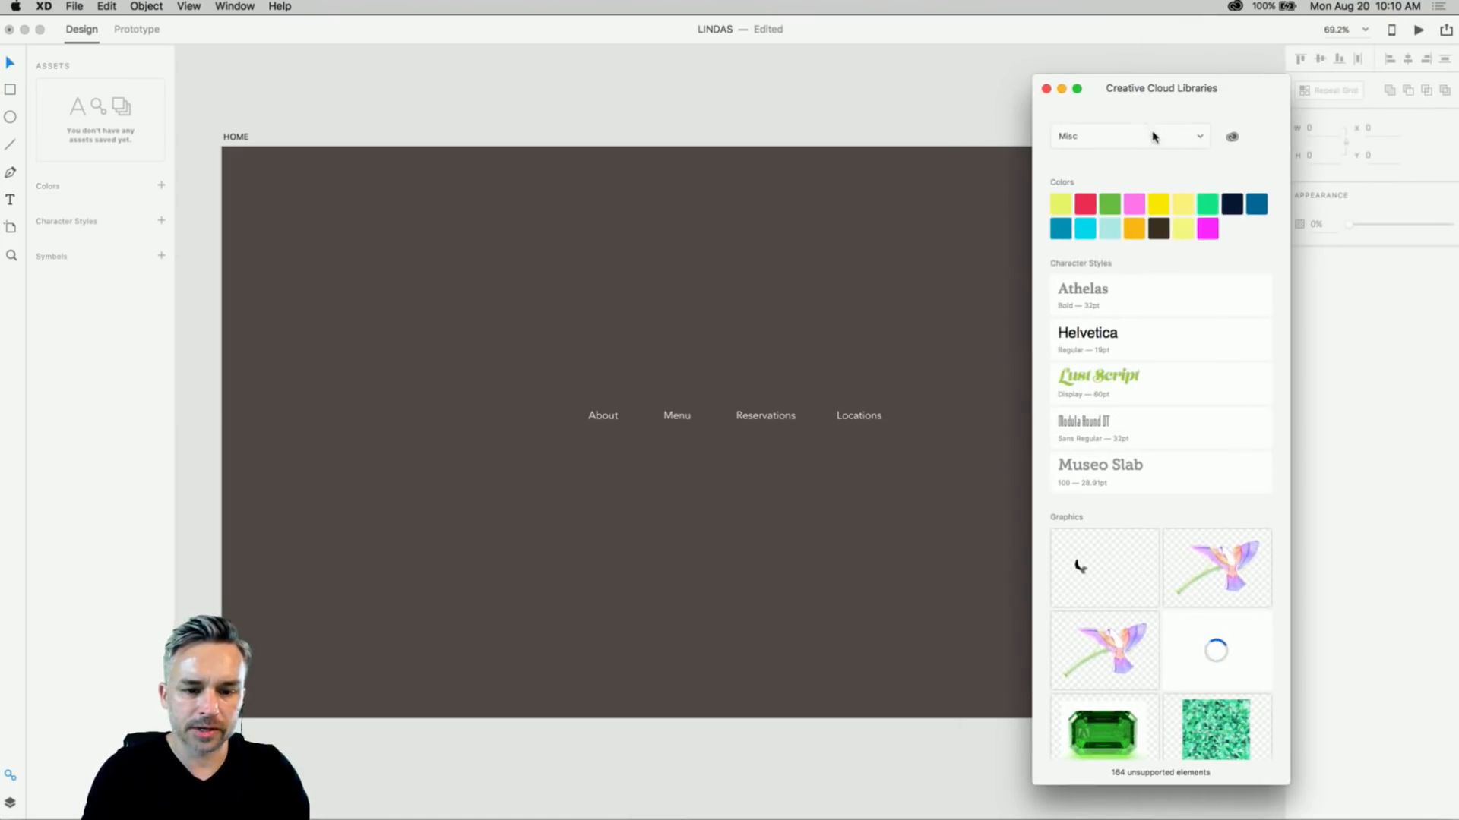
pyautogui.click(1151, 137)
pyautogui.click(1144, 148)
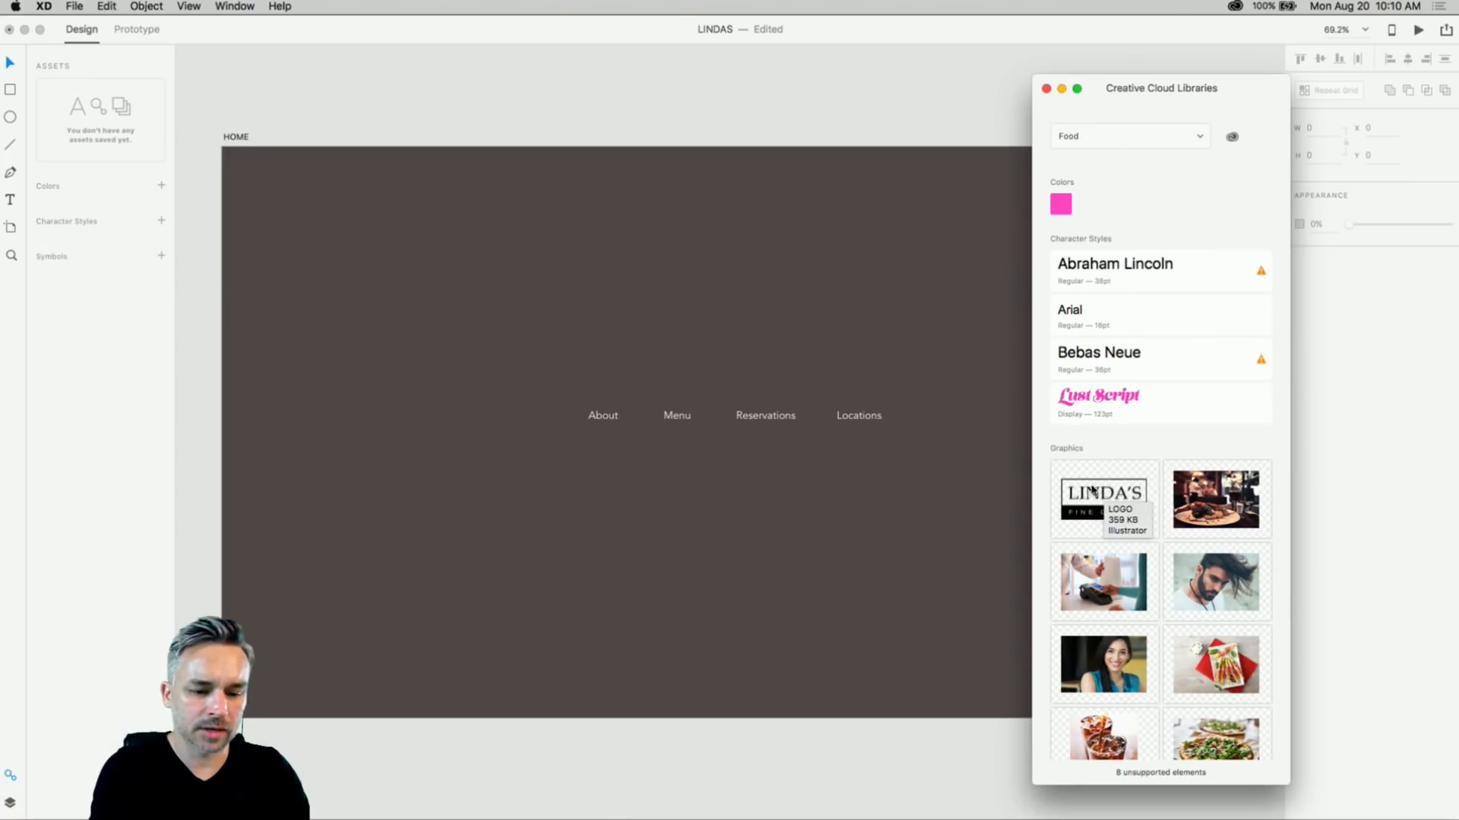
# - Place the LINDA'S logo at the top centre of HOME and open its graphic in Illustrator
pyautogui.moveTo(1099, 494); pyautogui.dragTo(501, 225)
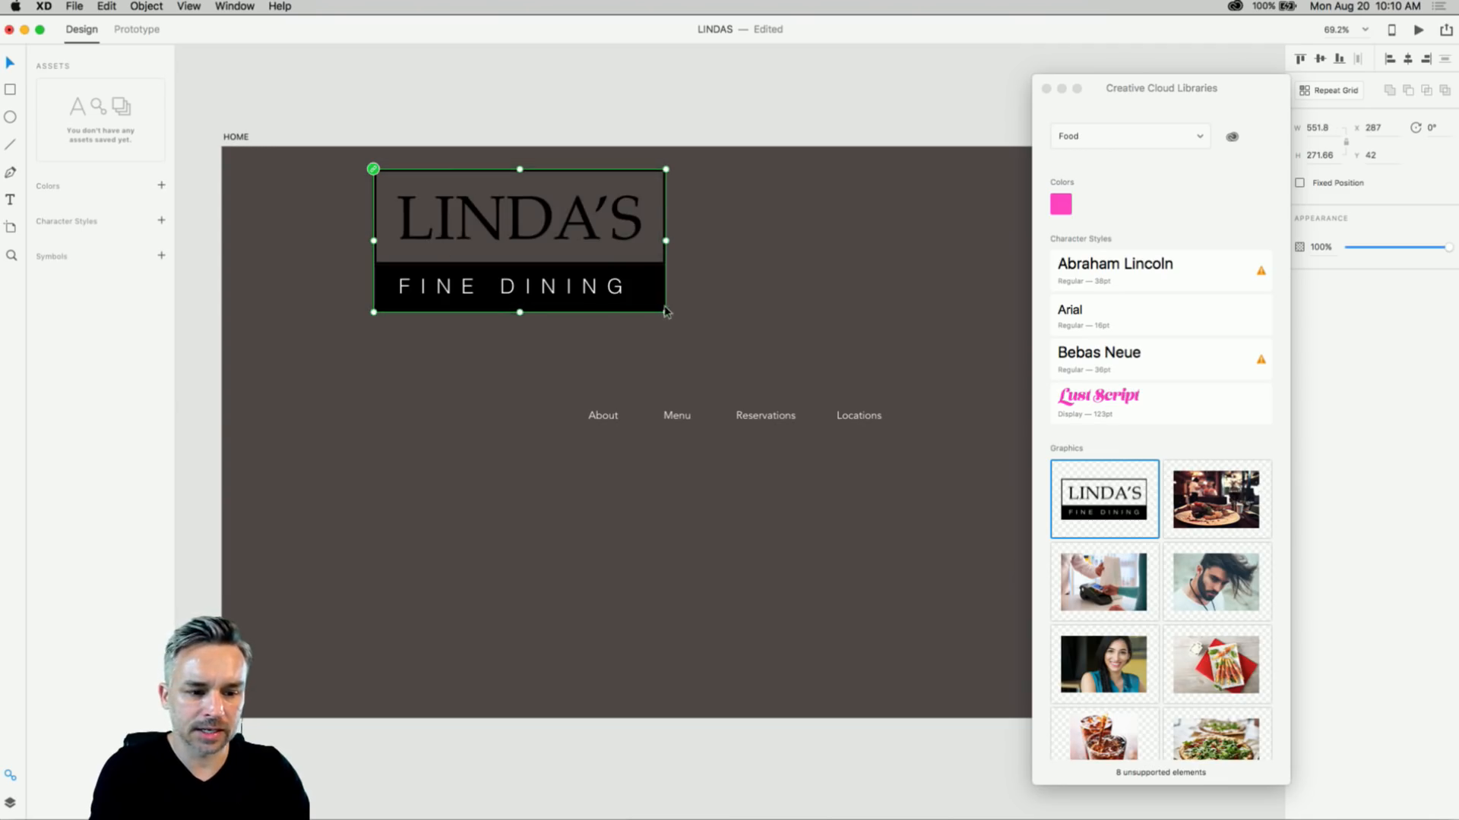
pyautogui.moveTo(667, 313); pyautogui.dragTo(708, 253)
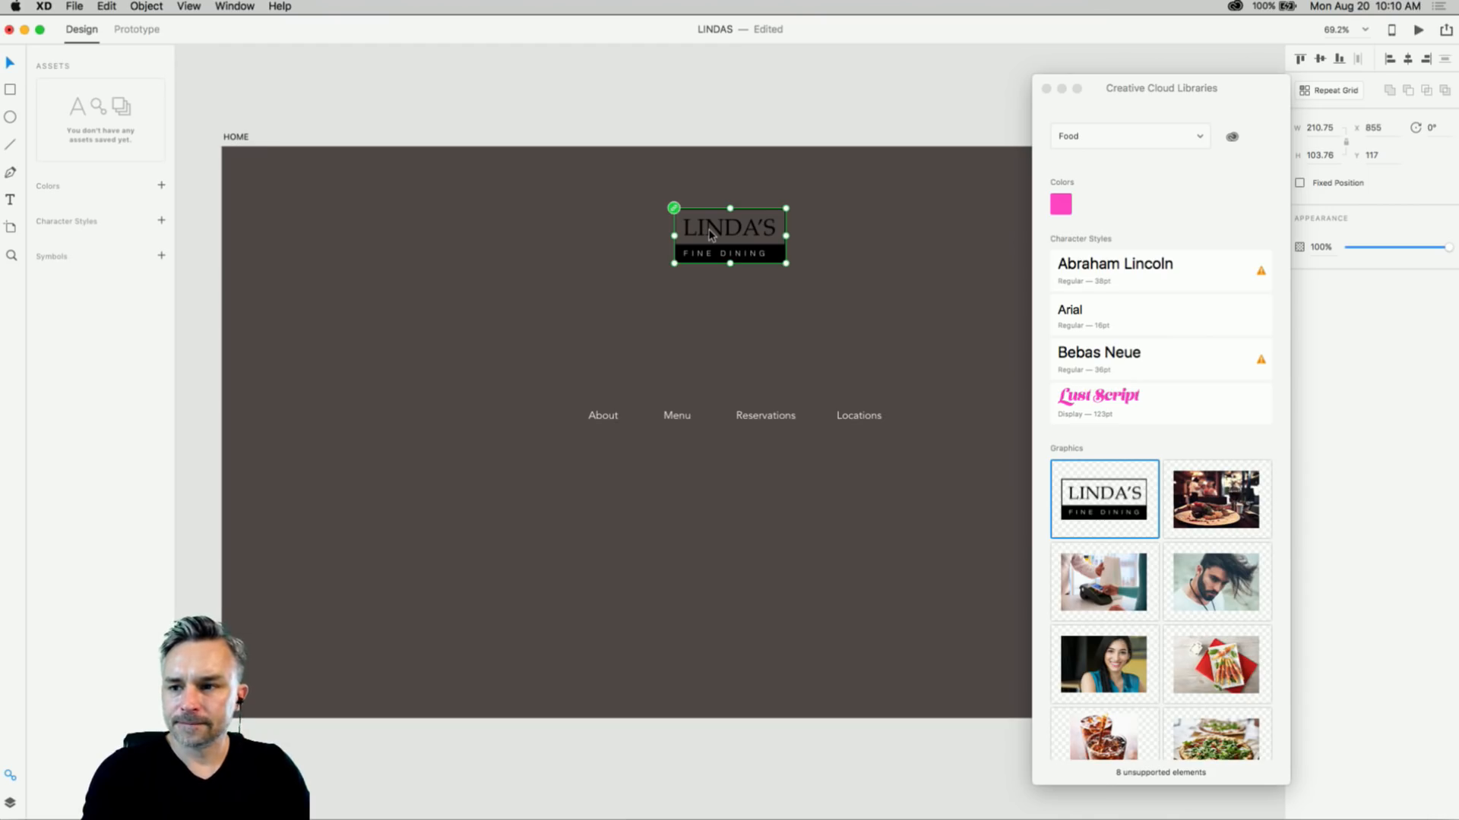
pyautogui.moveTo(788, 261); pyautogui.dragTo(840, 329)
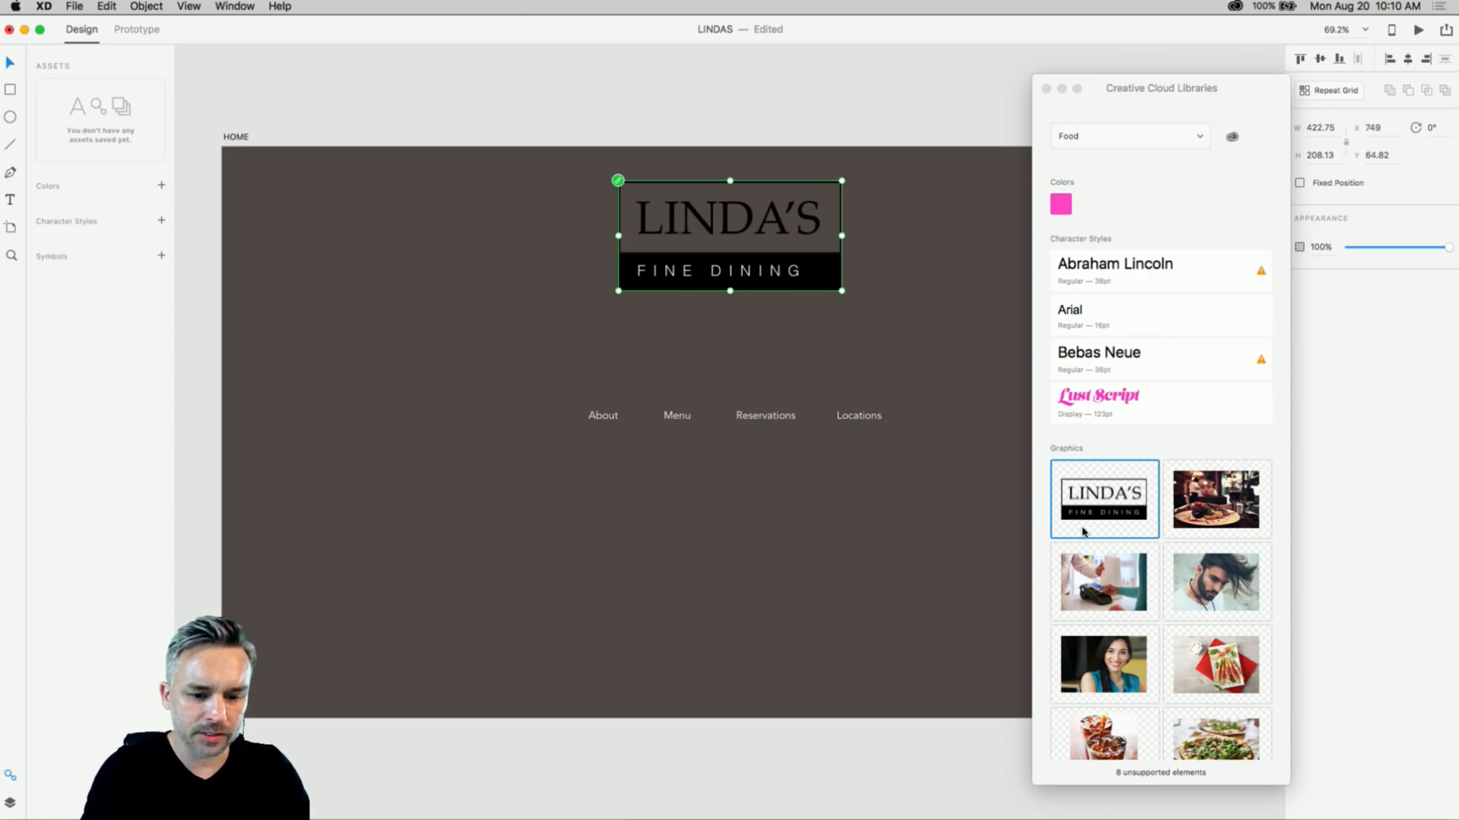
pyautogui.click(1099, 490)
pyautogui.doubleClick(1099, 494)
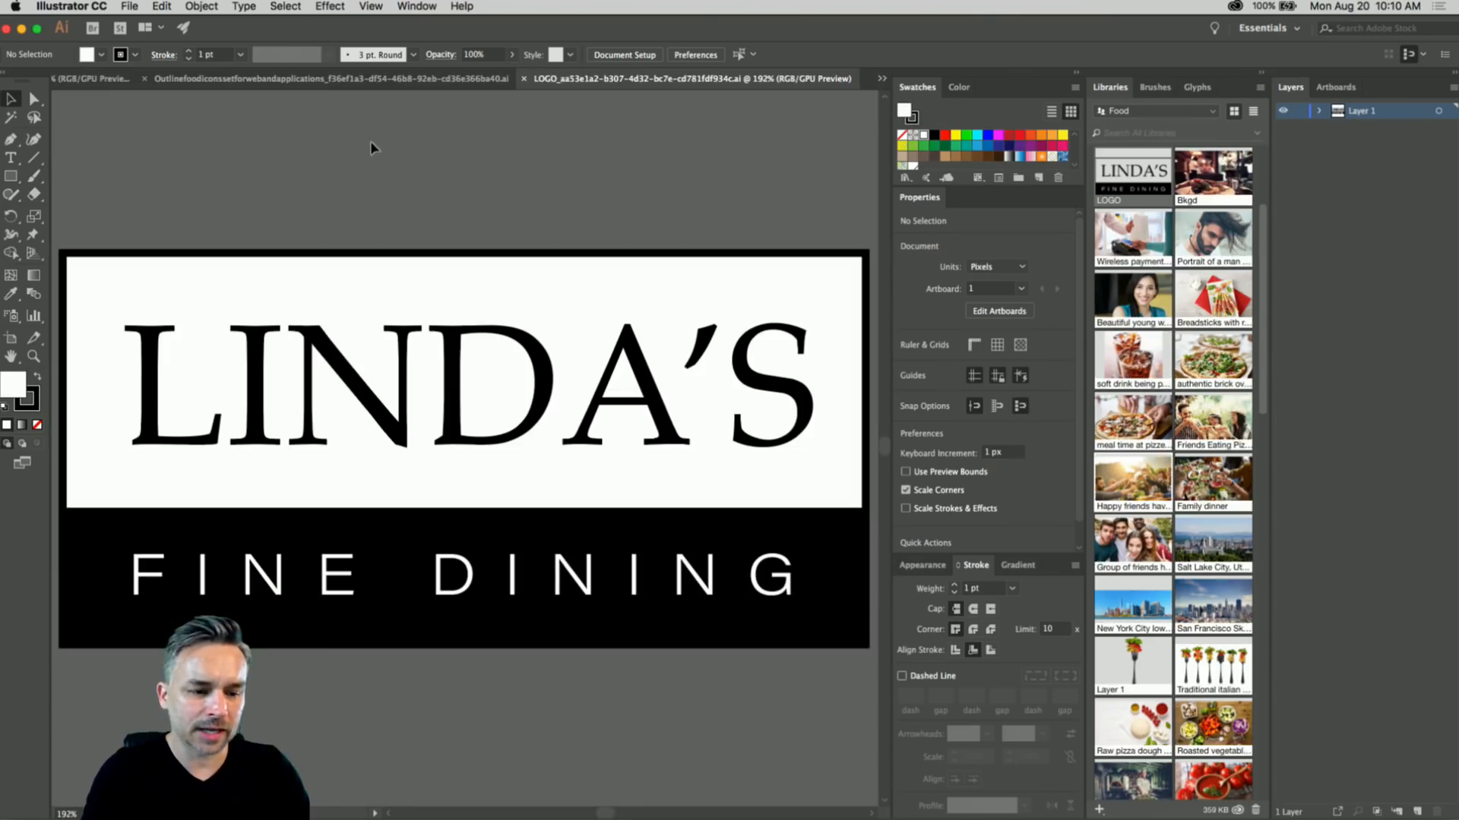
# - Centre FINE DINING in the black band and widen its letter spacing
pyautogui.click(222, 604)
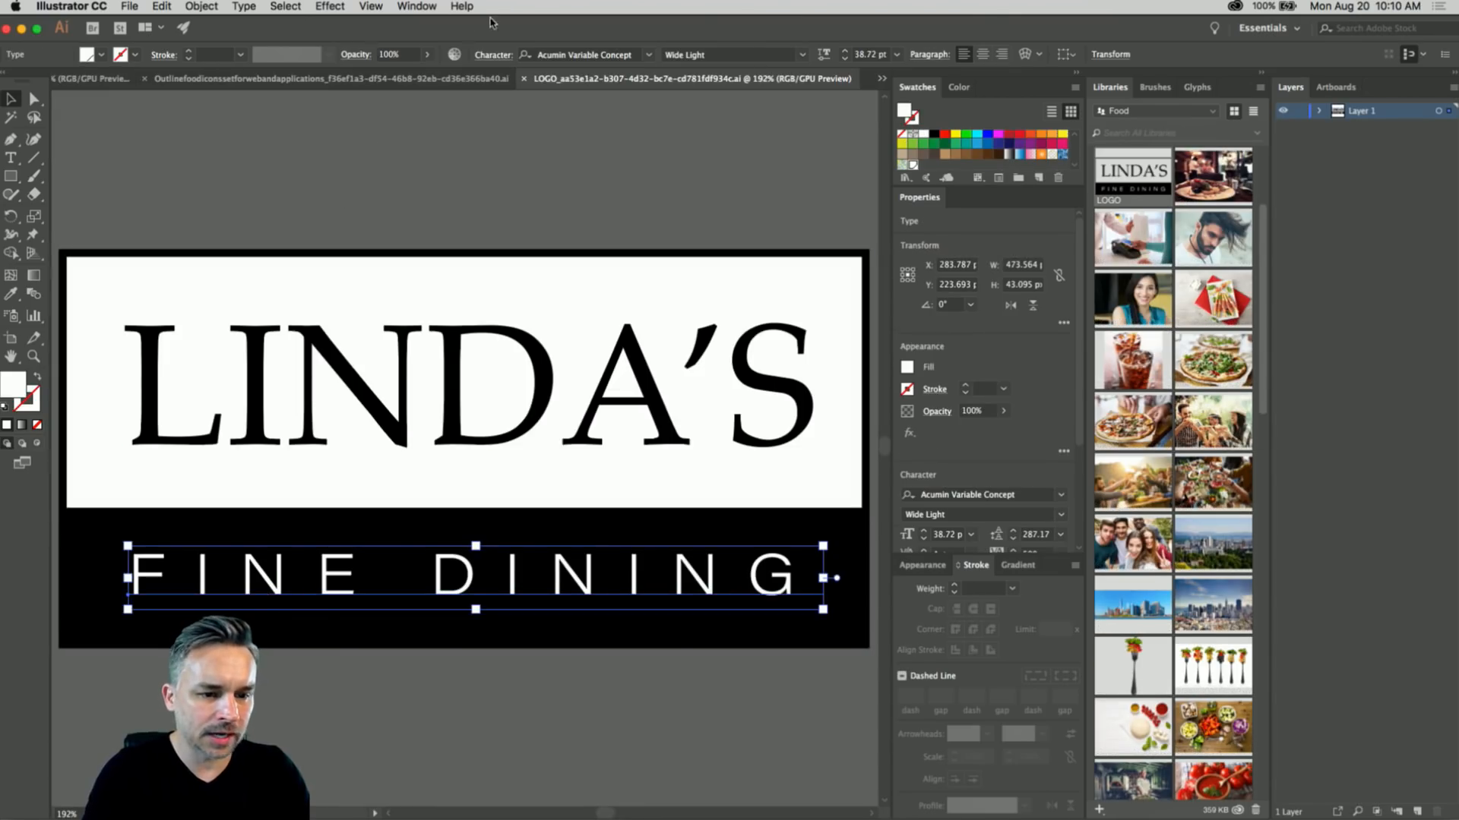
pyautogui.click(982, 54)
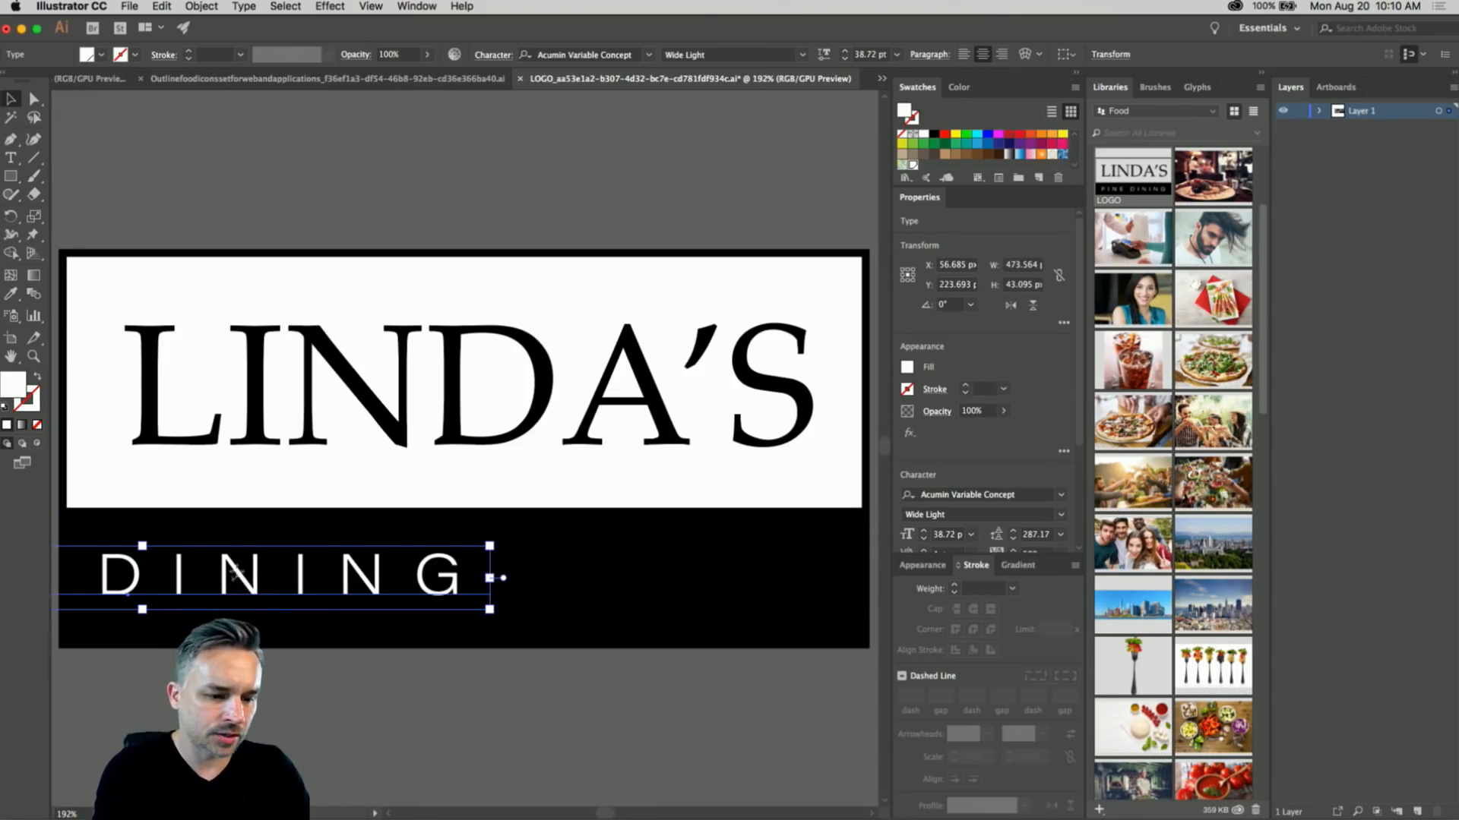
pyautogui.moveTo(236, 574); pyautogui.dragTo(573, 575)
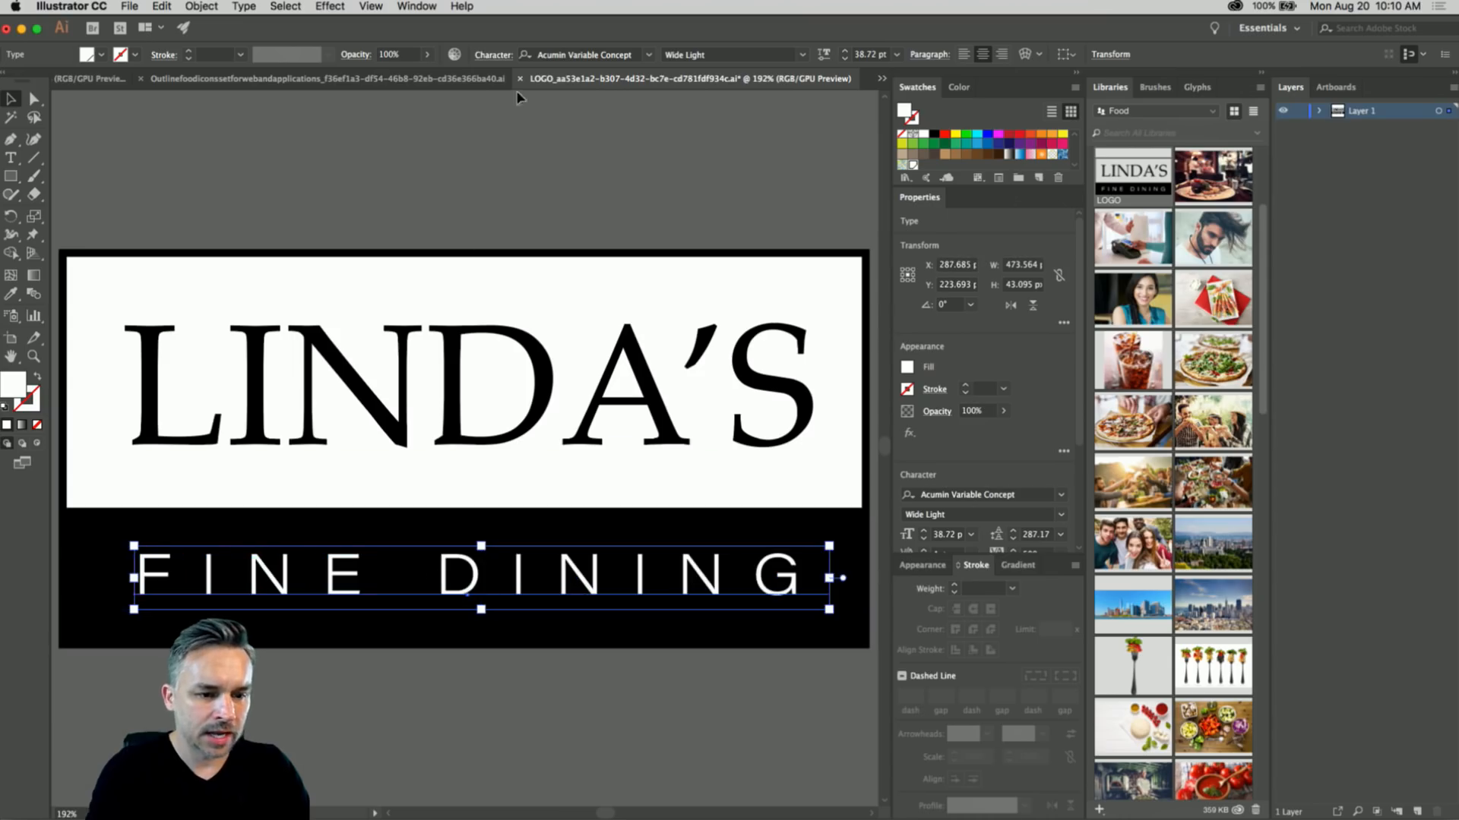
pyautogui.press('alt+super+Right')
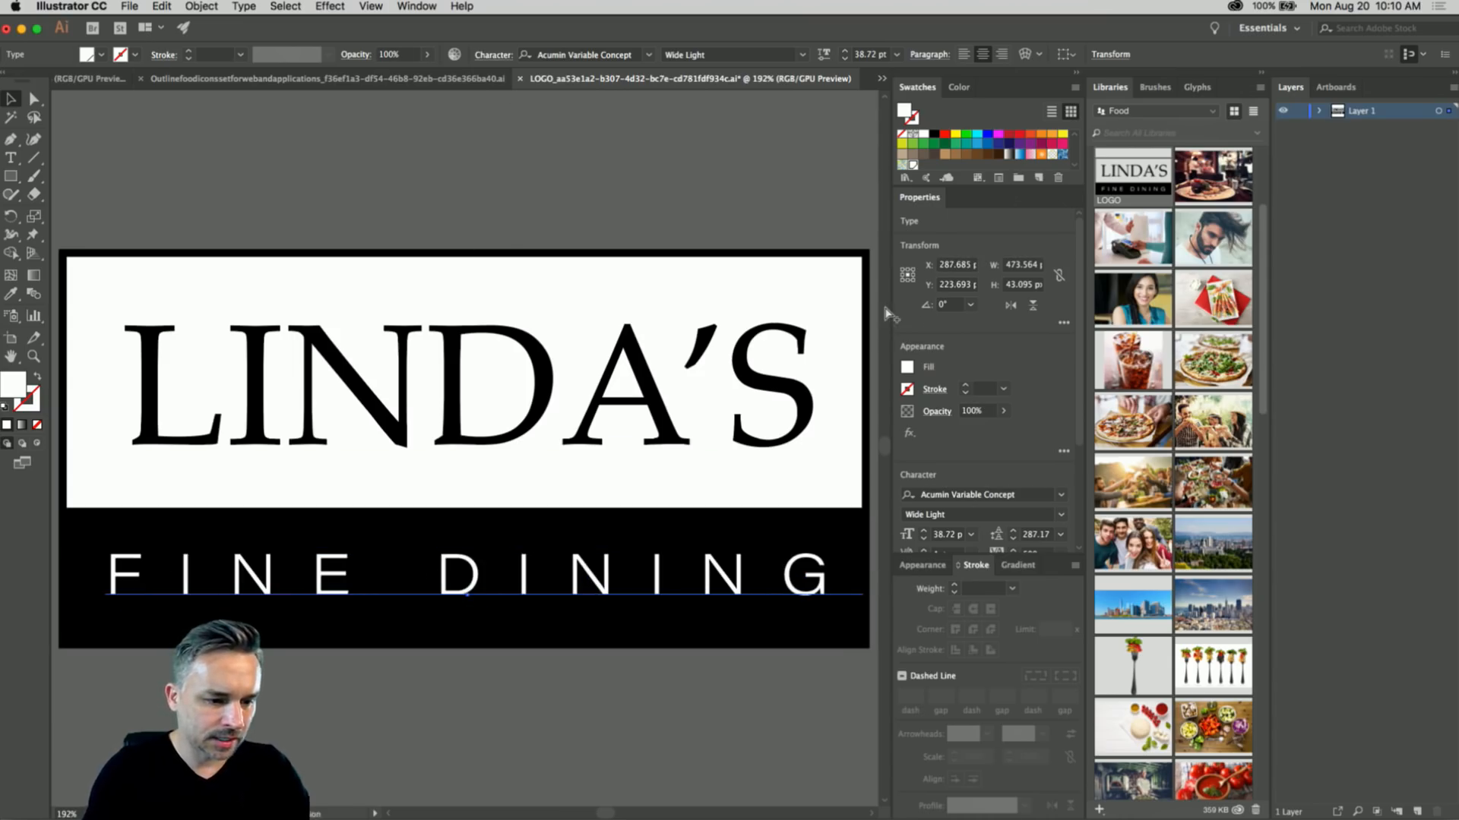
pyautogui.click(313, 156)
# - Tighten the kerning between D and A in the LINDA'S wordmark
pyautogui.moveTo(250, 149); pyautogui.dragTo(294, 140)
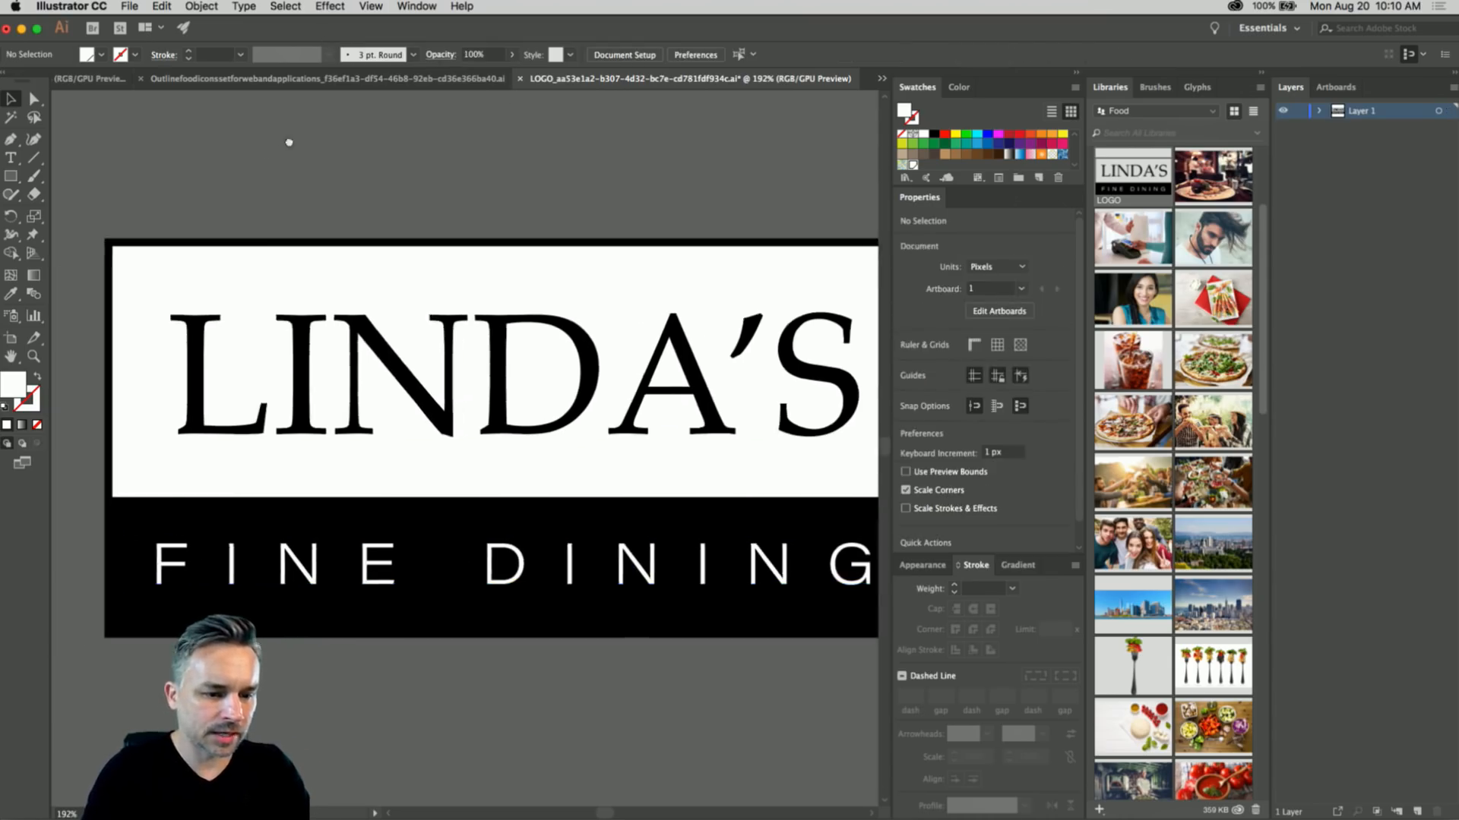
pyautogui.doubleClick(608, 381)
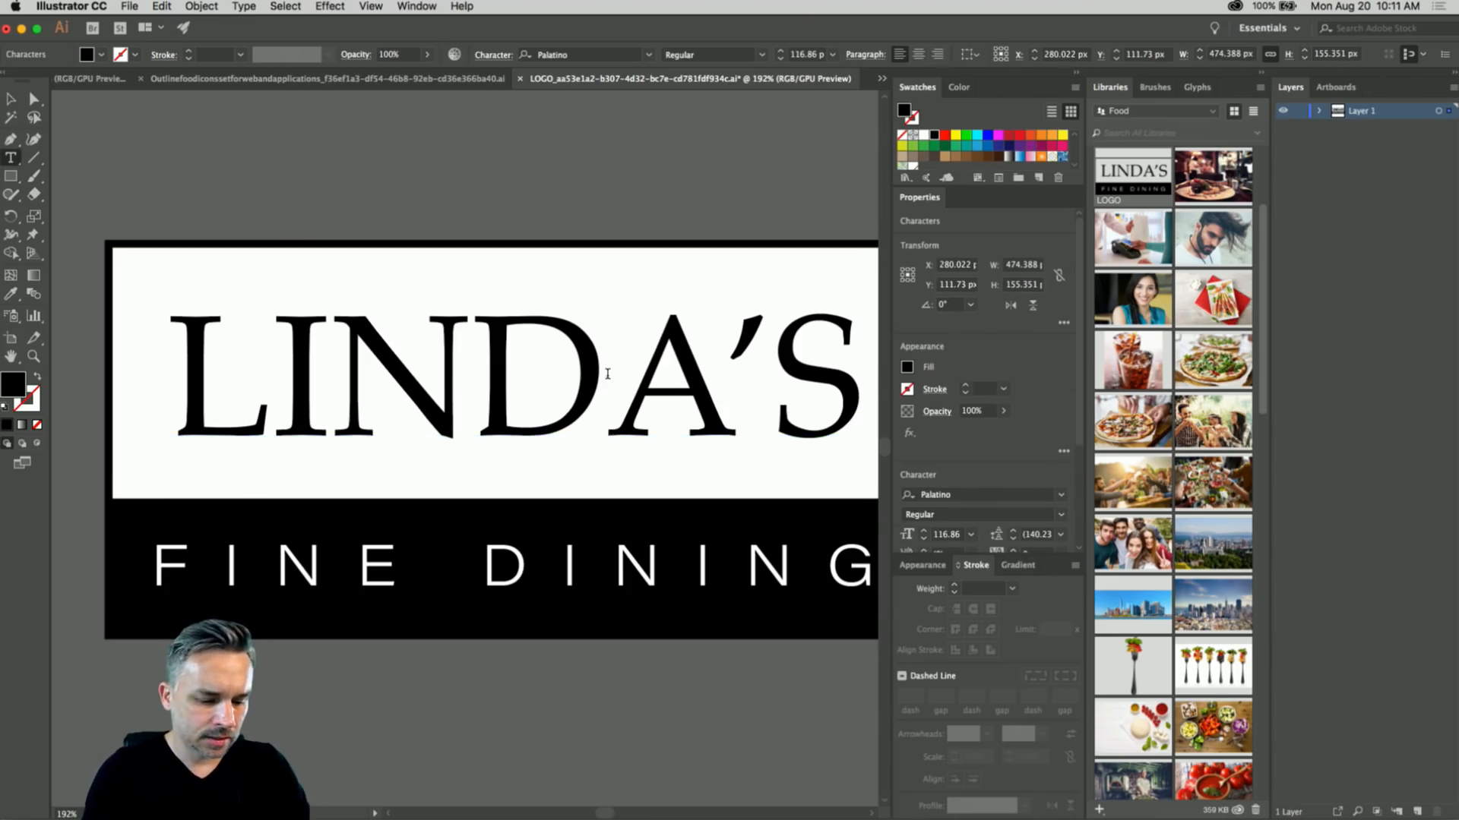
pyautogui.press('alt+super+Left')
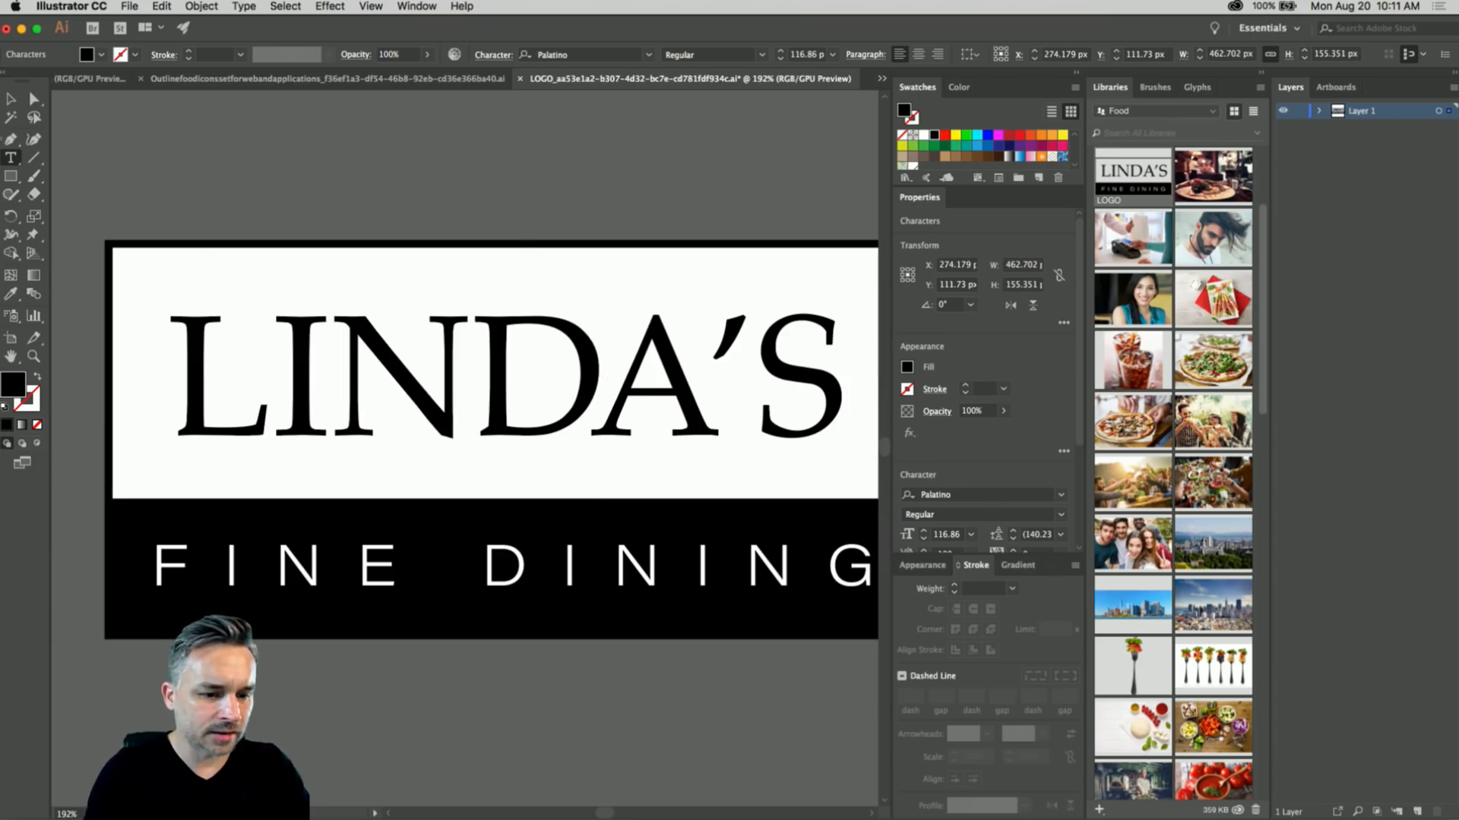
pyautogui.click(708, 386)
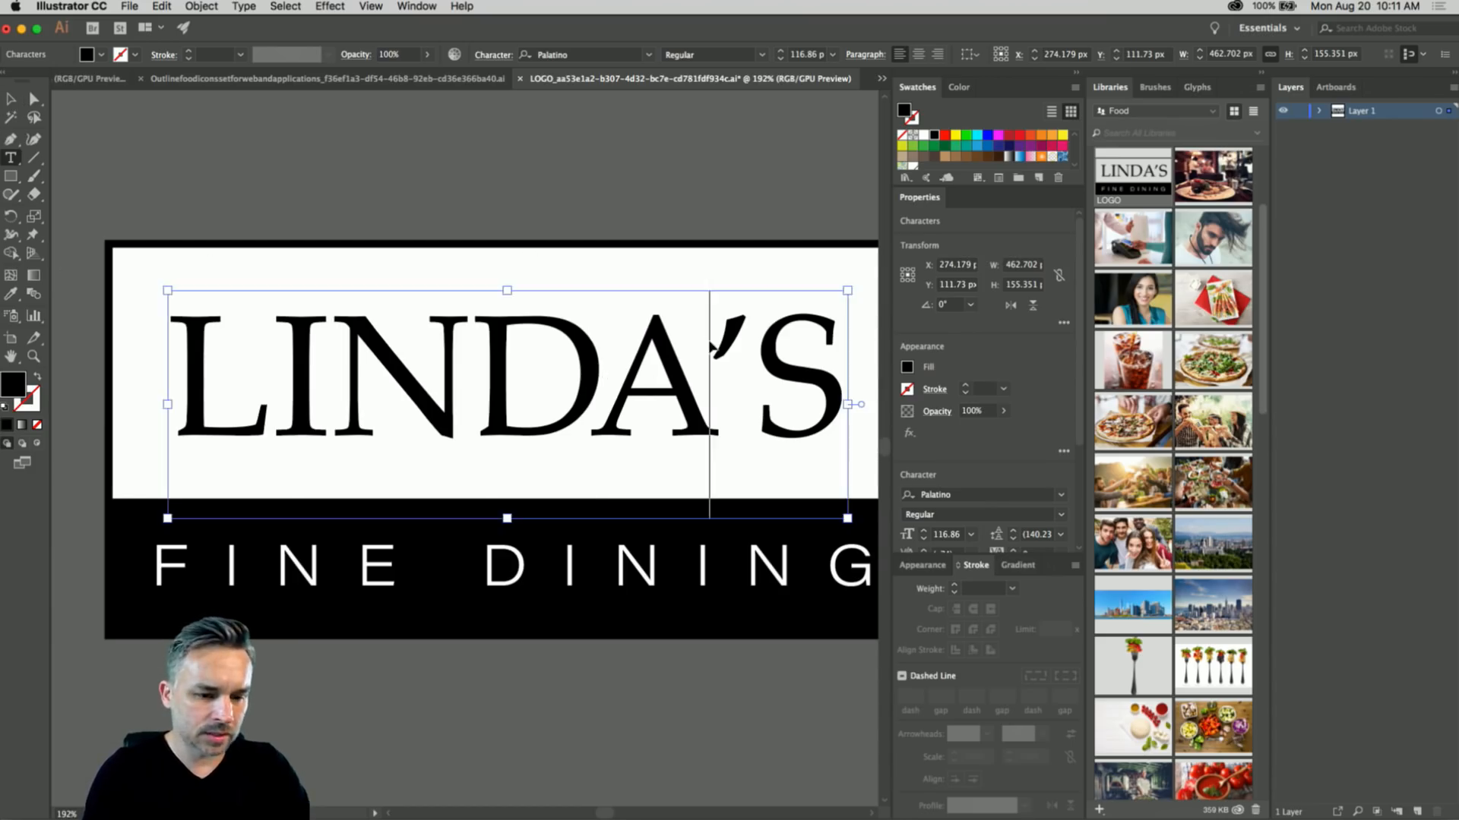
pyautogui.press('shift+super+Left')
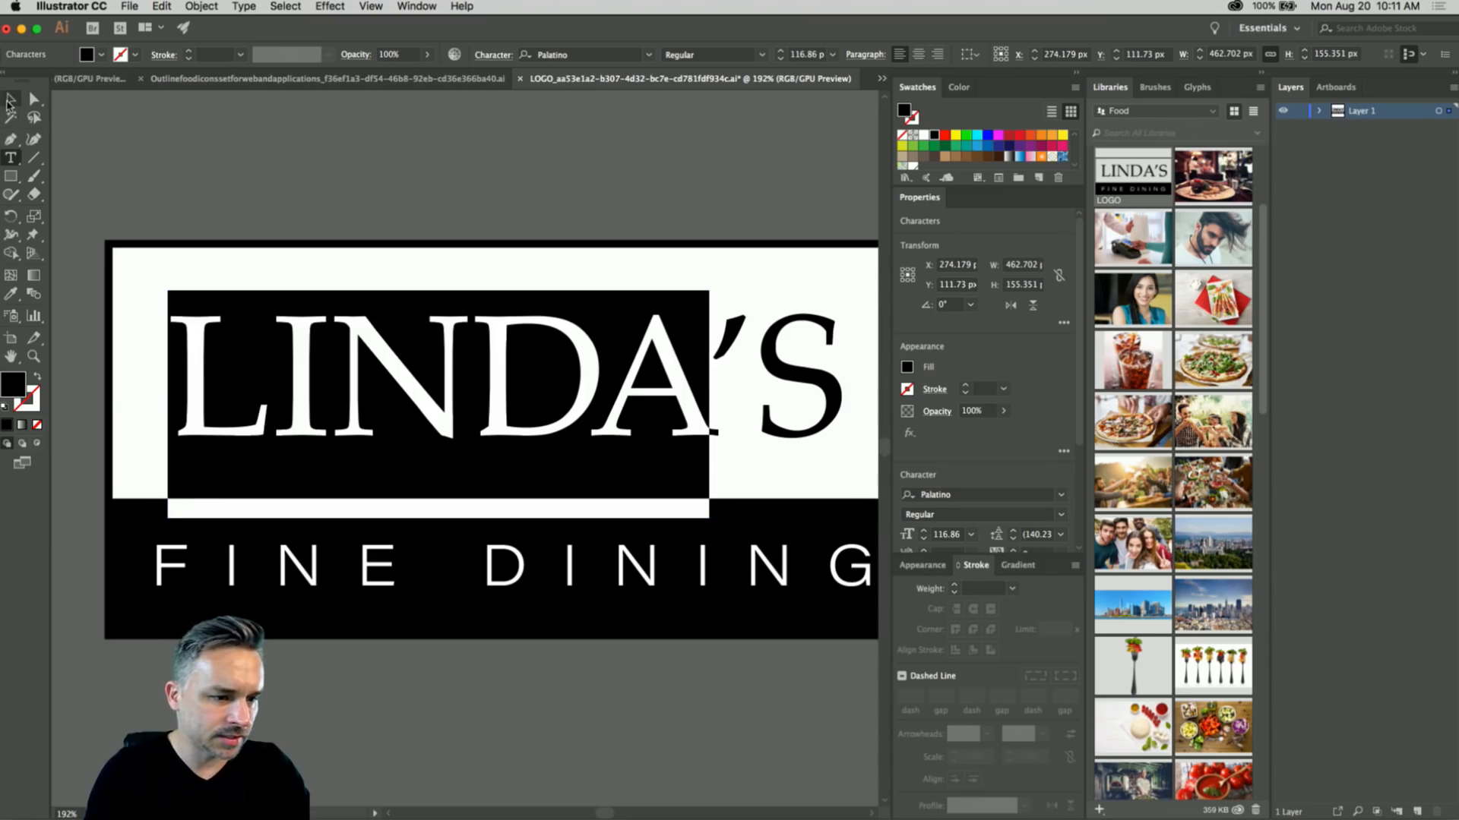
pyautogui.click(10, 100)
pyautogui.click(283, 150)
pyautogui.moveTo(378, 186); pyautogui.dragTo(356, 136)
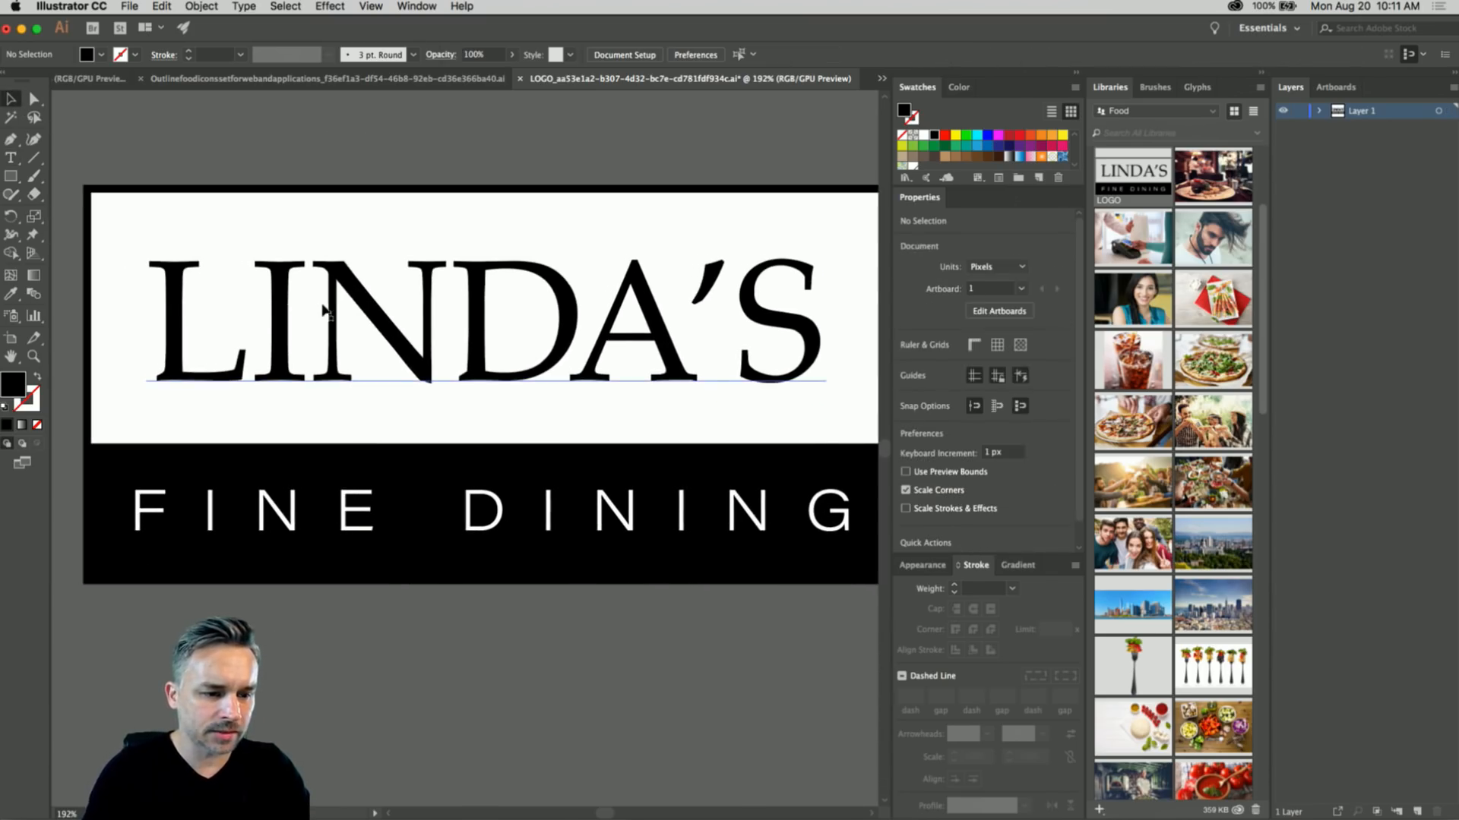
# - Nudge LINDA'S right and scale it up to about 125 pt within its white box
pyautogui.click(343, 286)
pyautogui.press('Right')
pyautogui.press('Right')
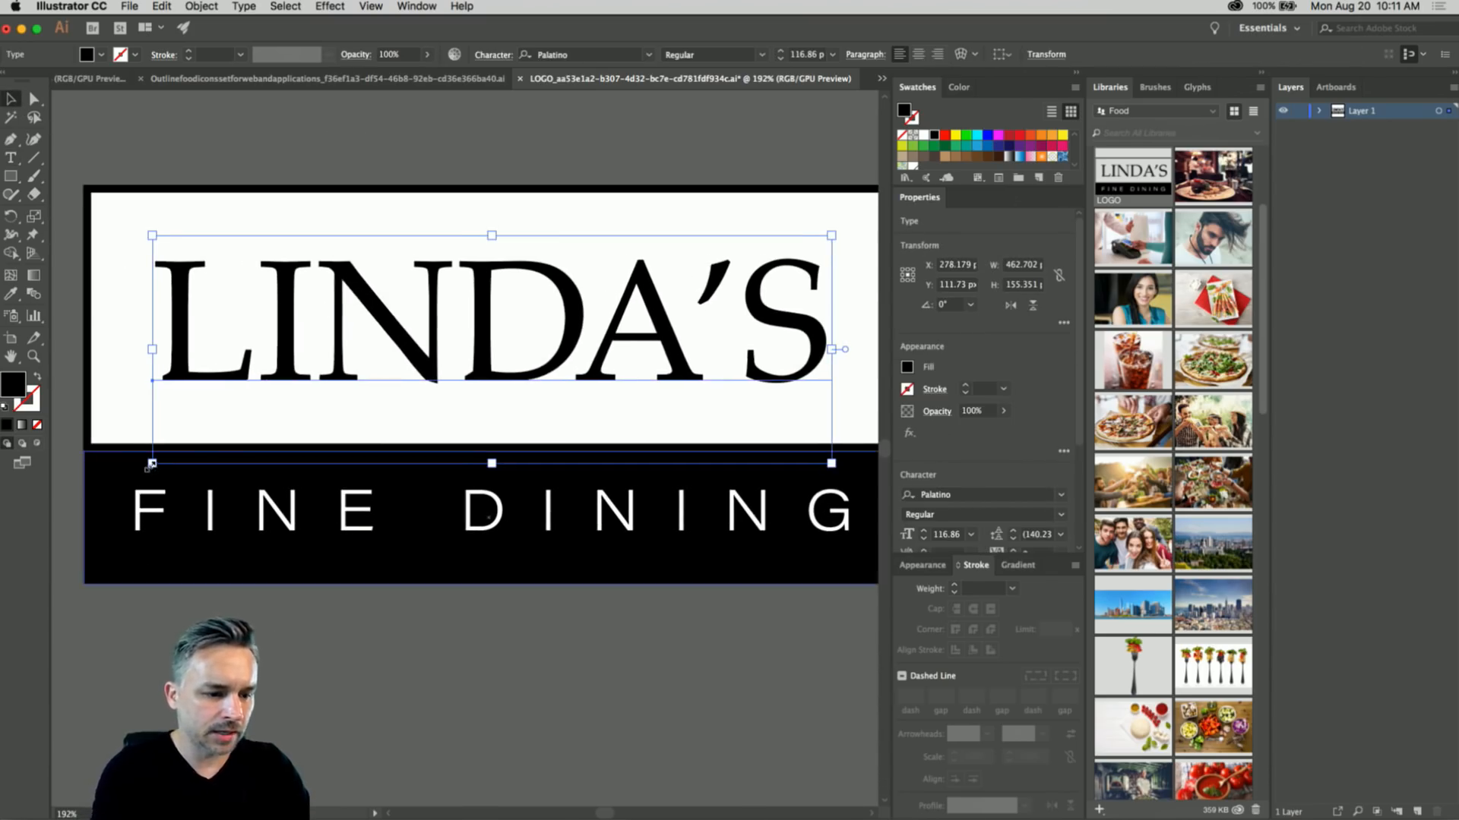
pyautogui.moveTo(150, 465); pyautogui.dragTo(122, 505)
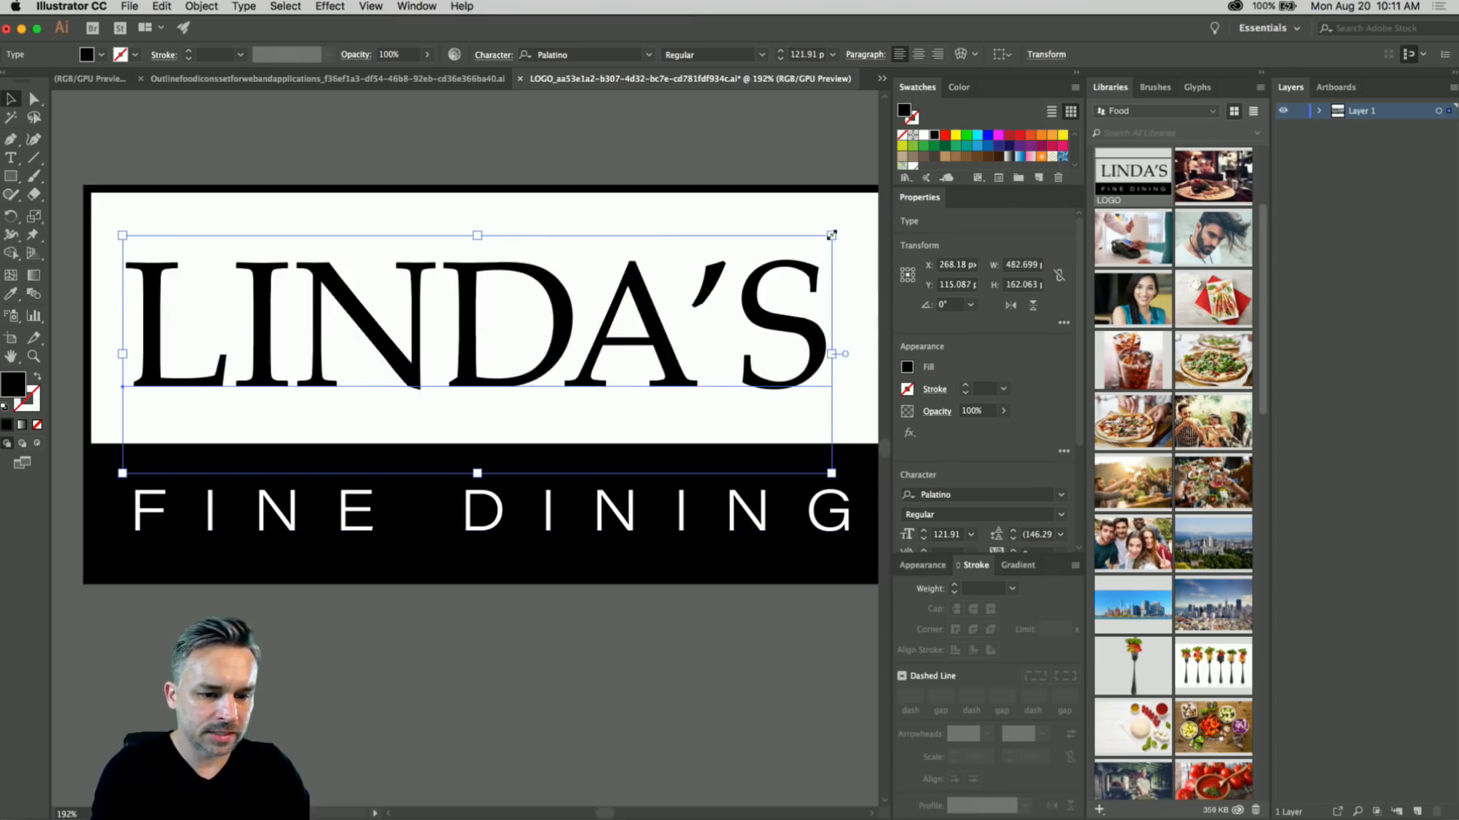
pyautogui.moveTo(831, 235); pyautogui.dragTo(850, 212)
pyautogui.press('super+minus')
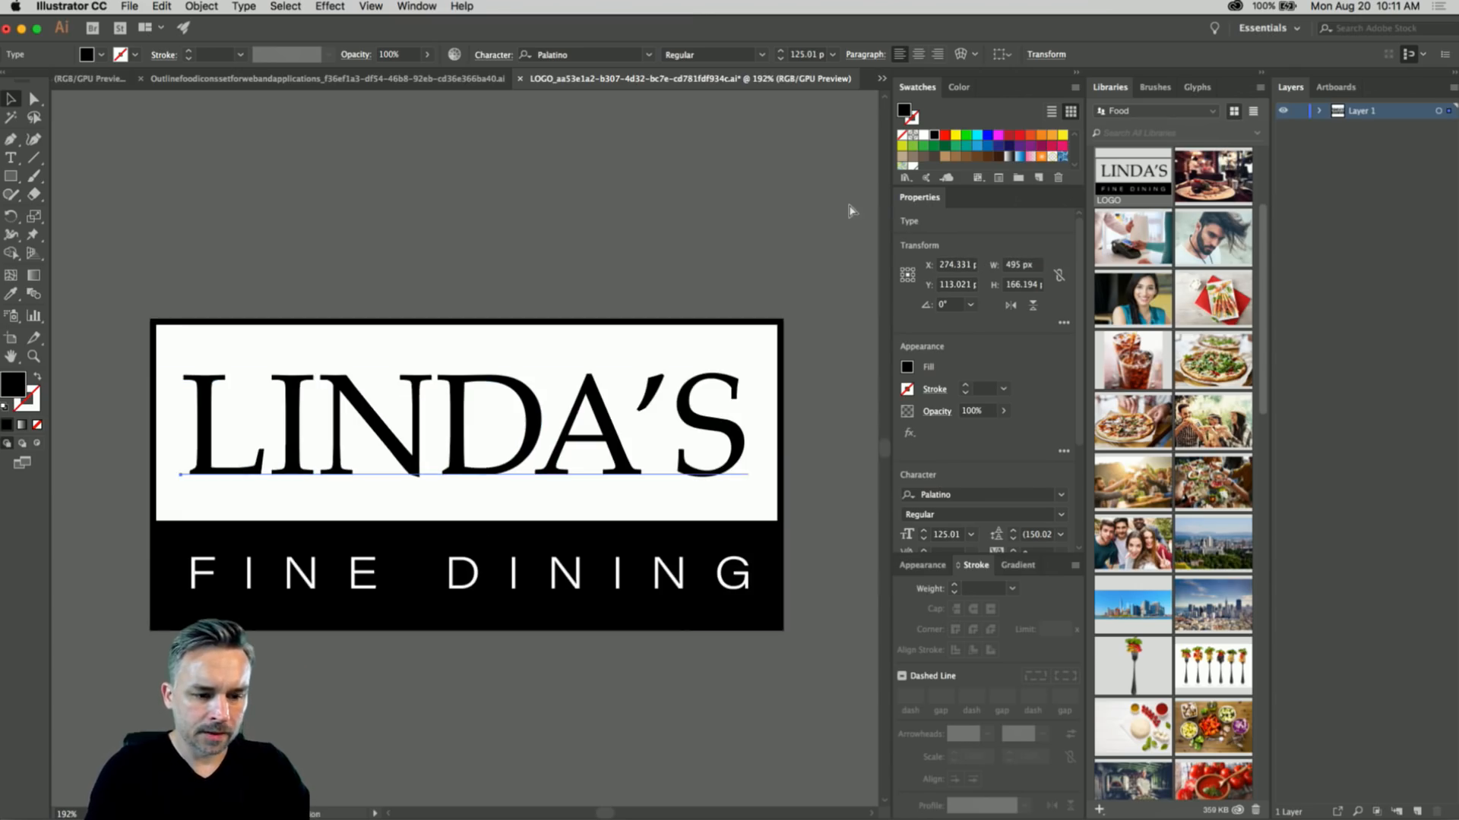
pyautogui.click(322, 202)
pyautogui.click(8, 181)
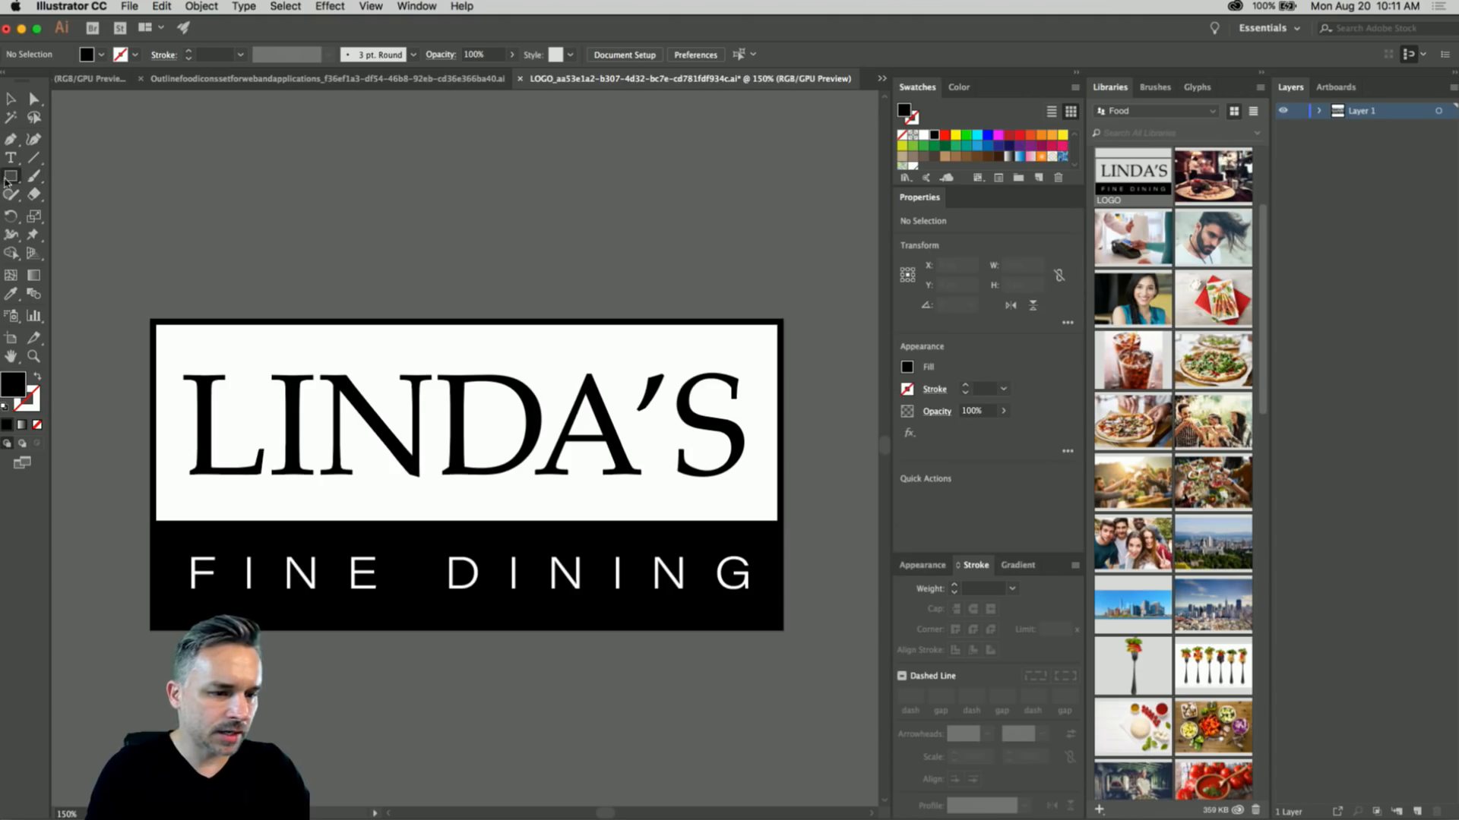
# - On a new layer, draw a 545×203 px rectangle behind LINDA'S and fill it white
pyautogui.click(1417, 814)
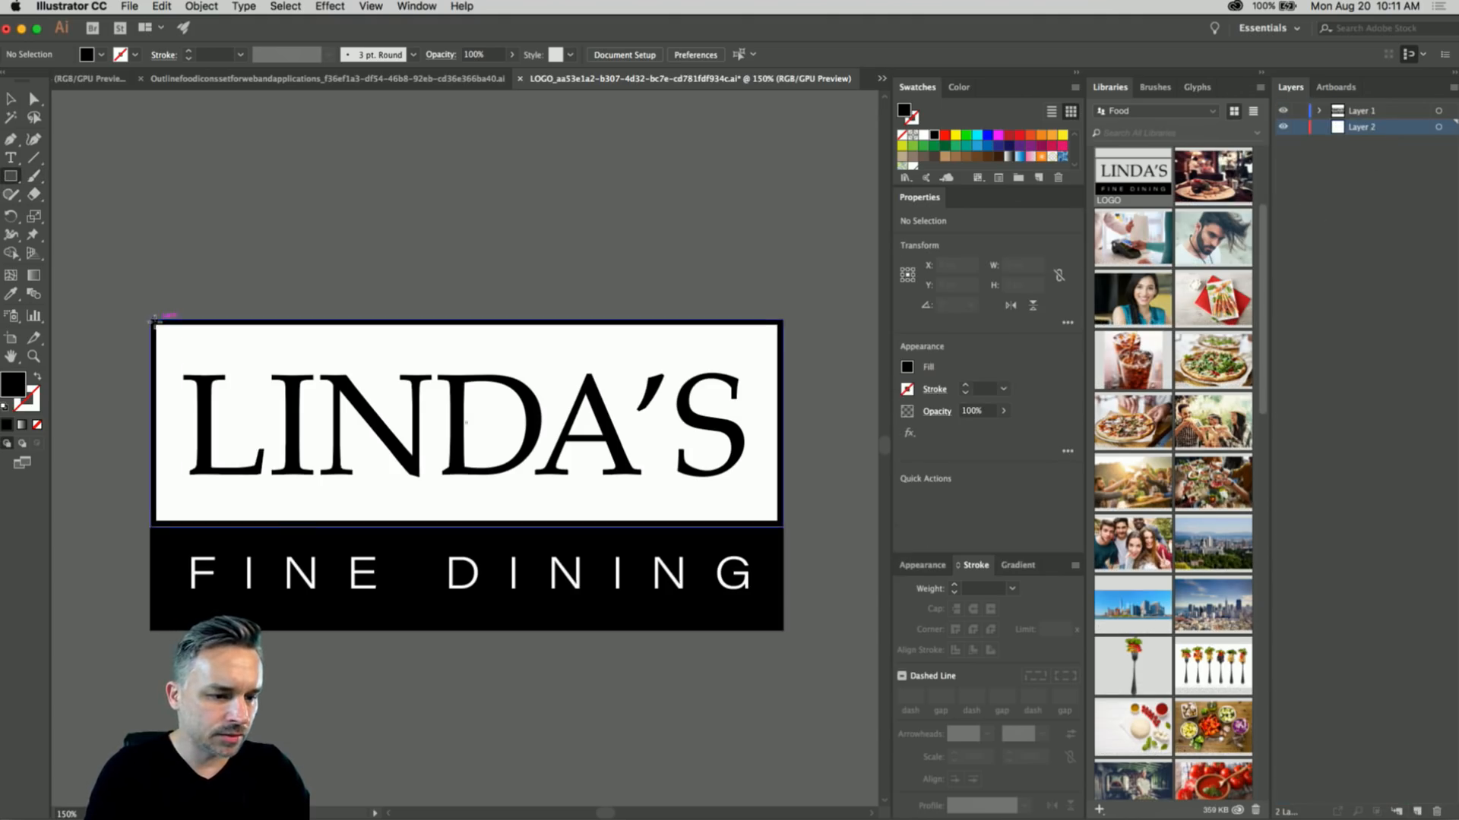
pyautogui.moveTo(155, 321); pyautogui.dragTo(781, 552)
pyautogui.doubleClick(10, 388)
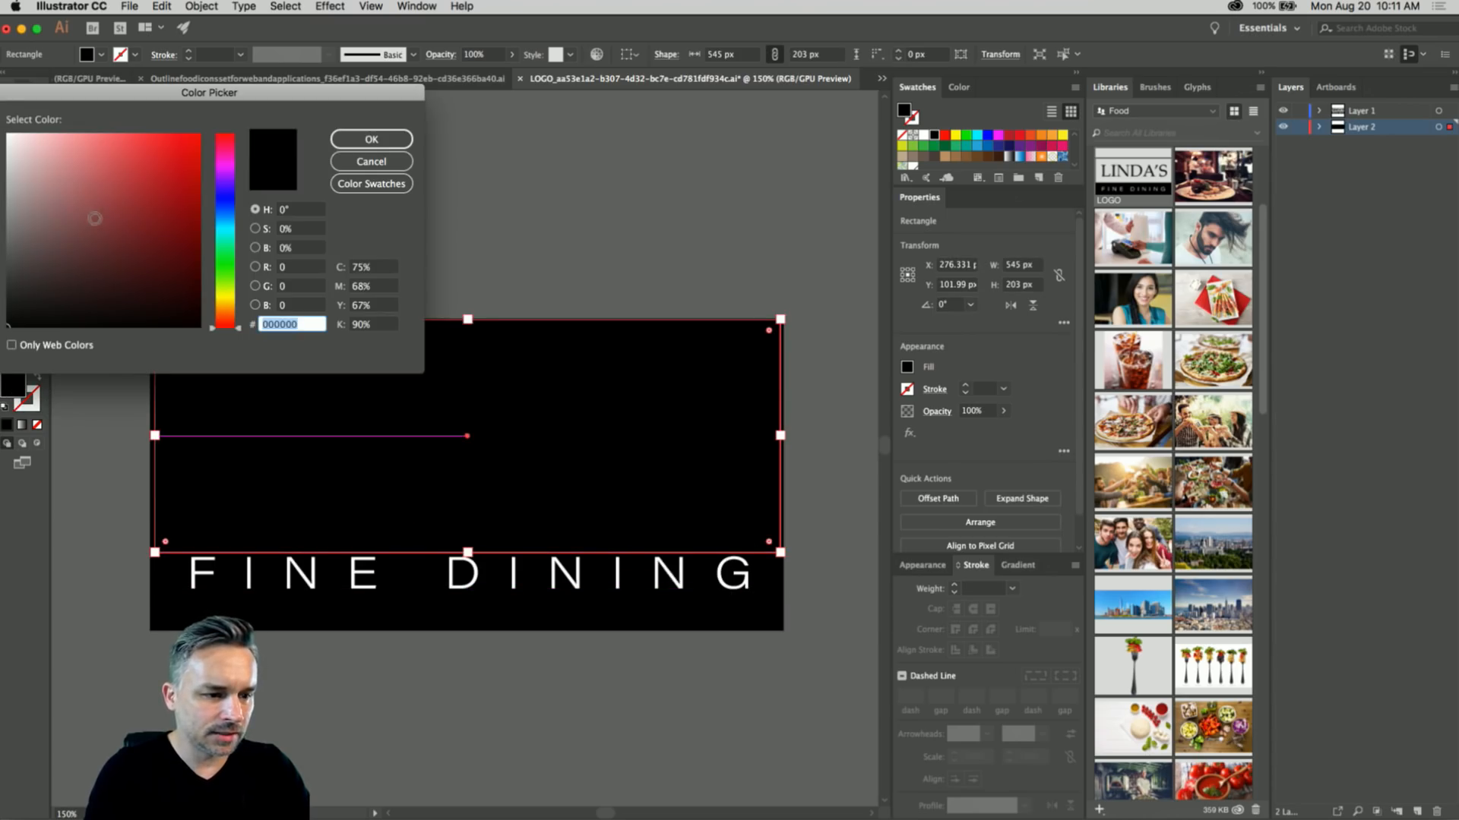
pyautogui.moveTo(94, 218); pyautogui.dragTo(25, 154)
pyautogui.click(167, 150)
pyautogui.press('Return')
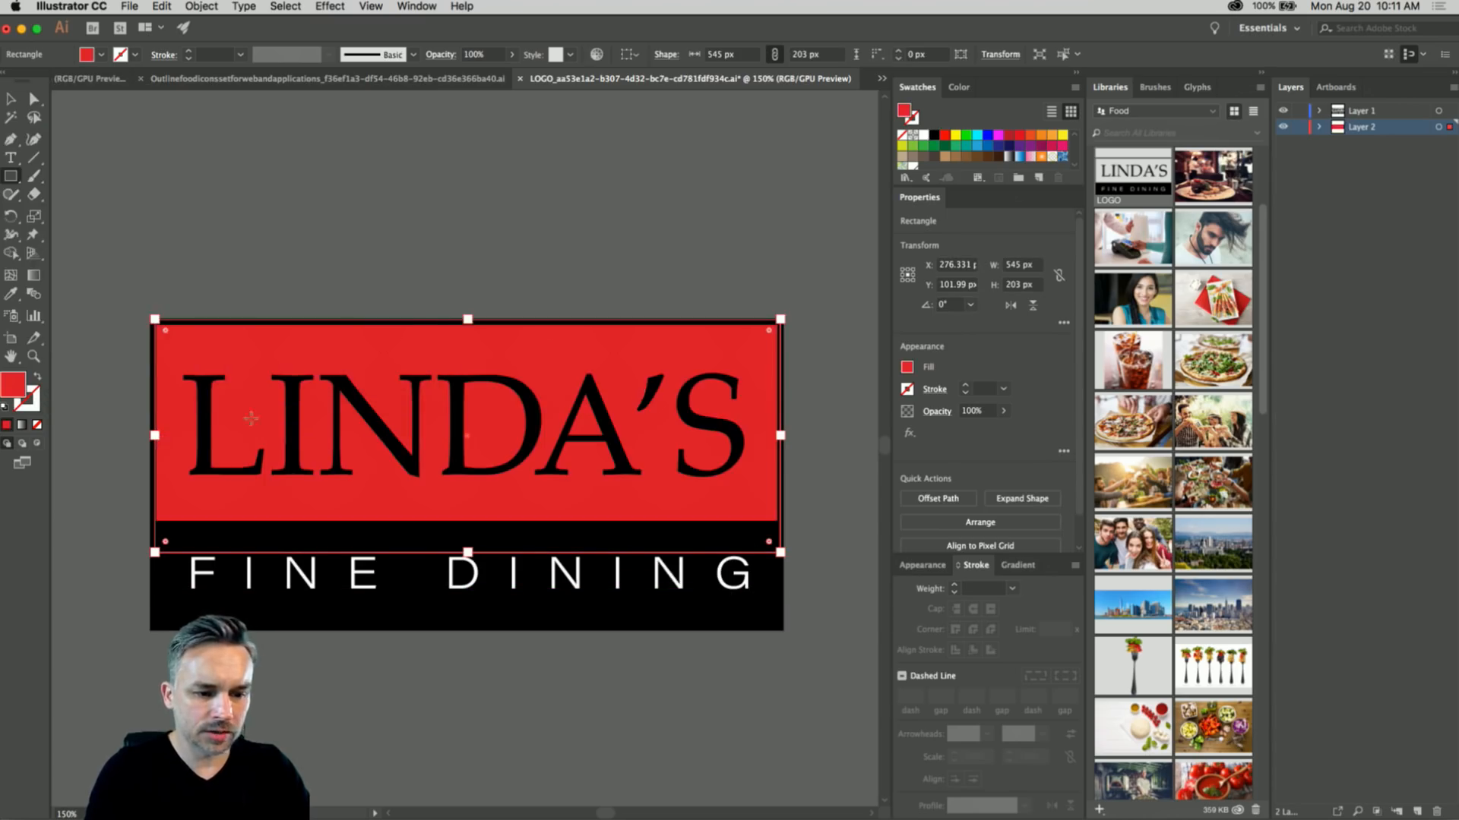
pyautogui.doubleClick(12, 392)
pyautogui.moveTo(54, 171)
pyautogui.mouseDown()
pyautogui.moveTo(62, 122)
pyautogui.moveTo(20, 166)
pyautogui.moveTo(47, 130)
pyautogui.moveTo(7, 134)
pyautogui.mouseUp()
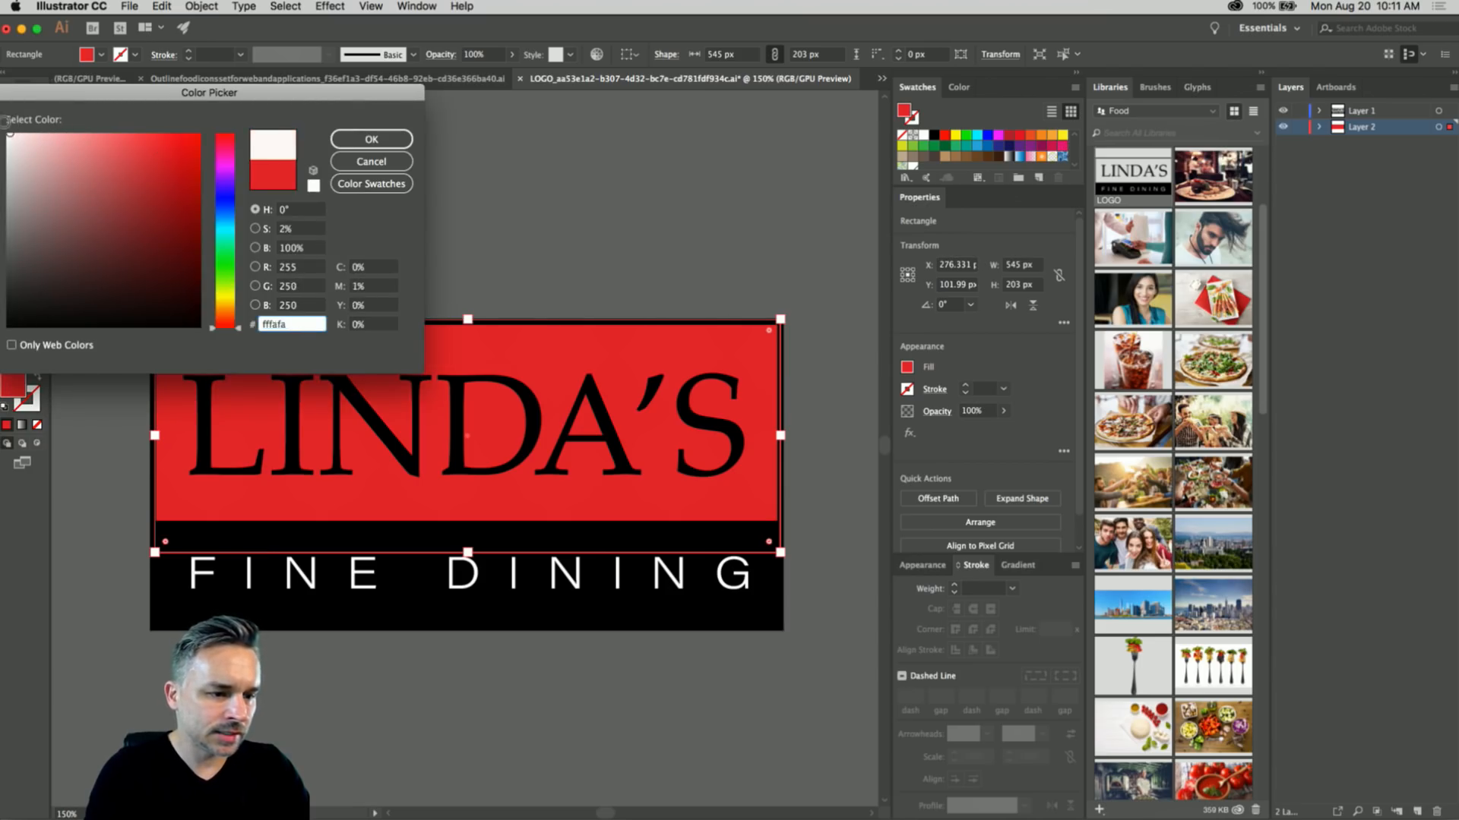
pyautogui.press('Return')
pyautogui.click(10, 99)
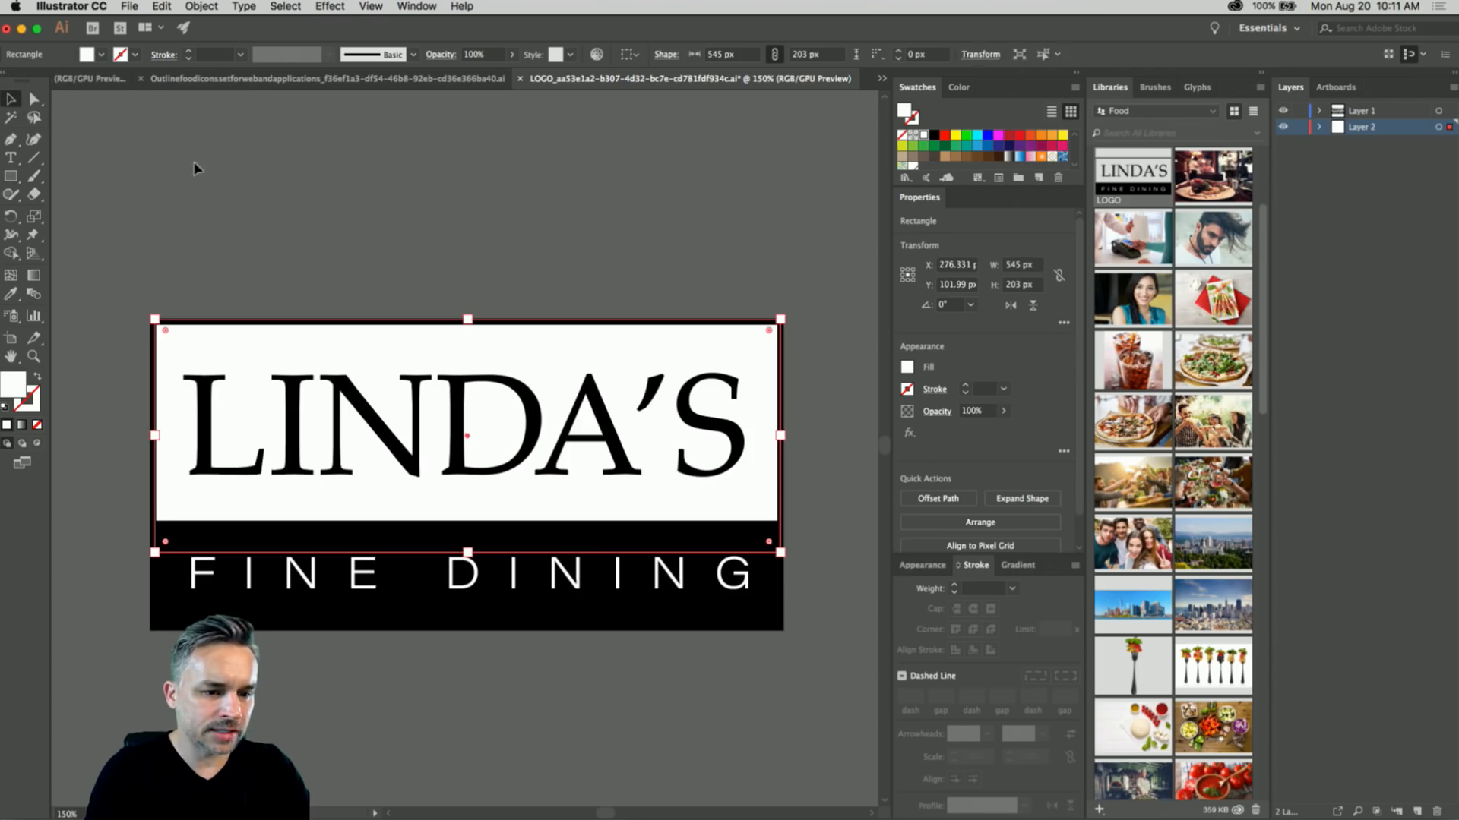
pyautogui.click(483, 161)
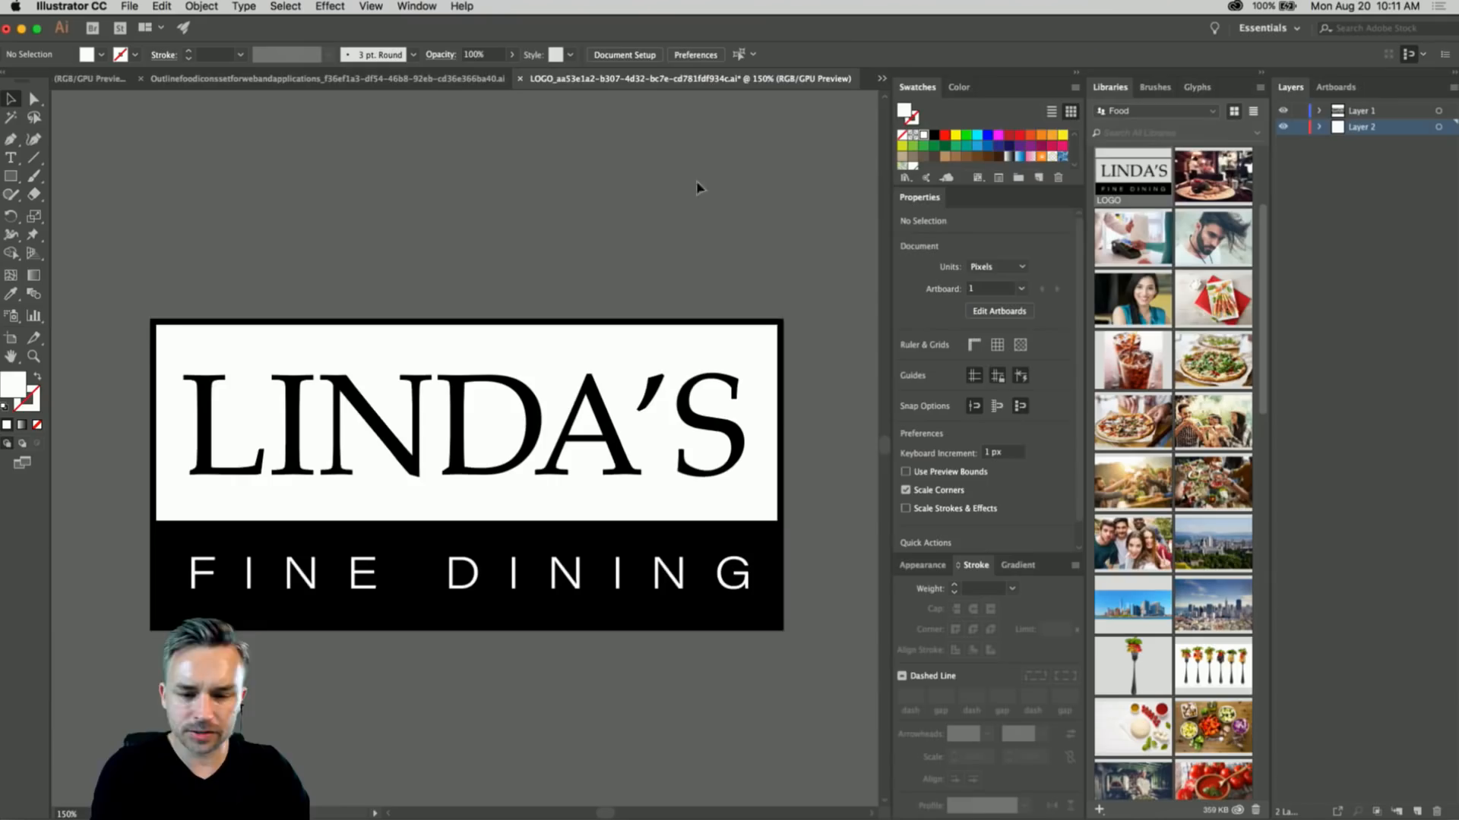
# - Save the logo file, close it, and return to XD
pyautogui.press('super+s')
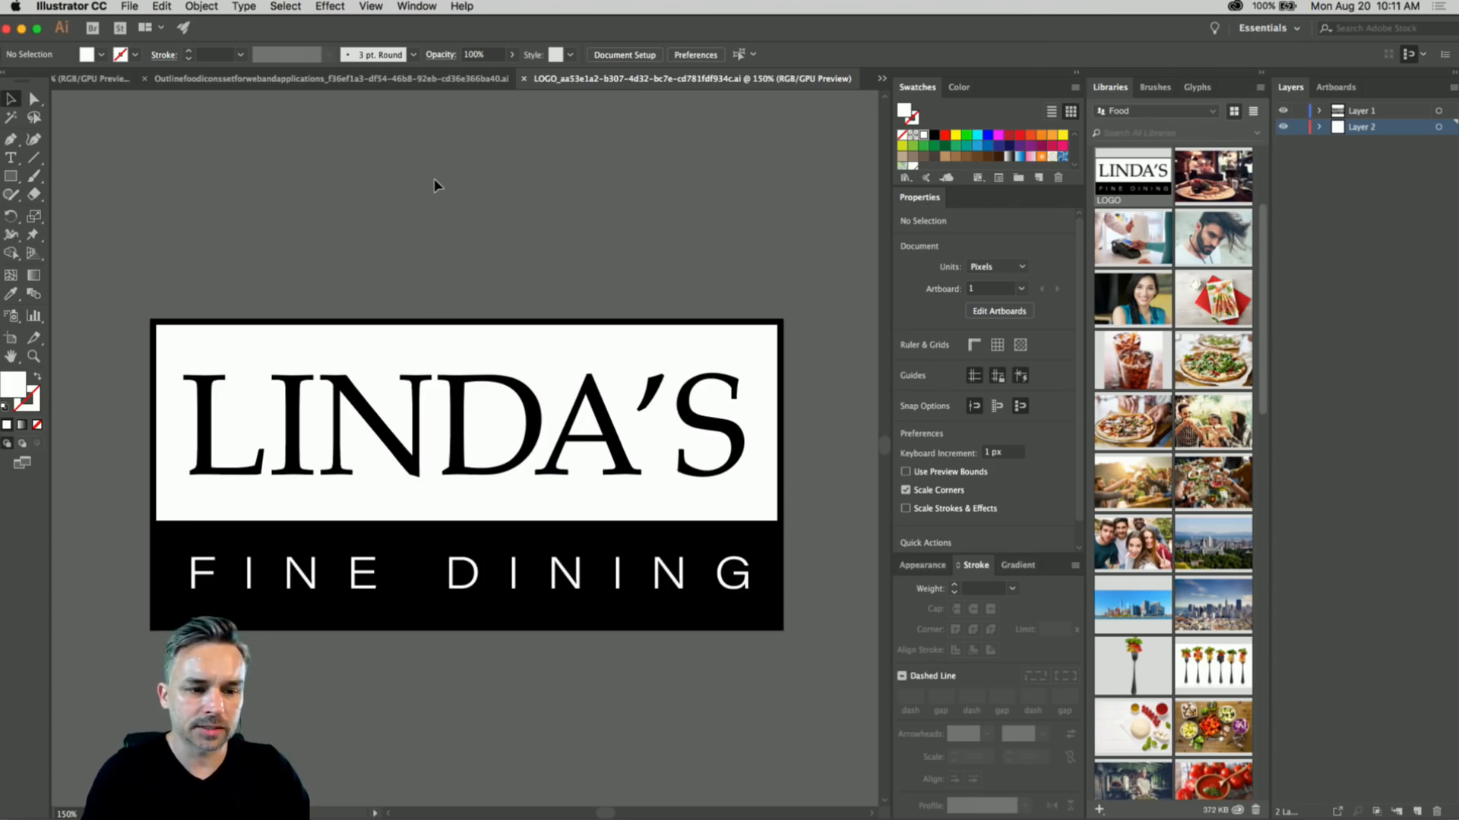
pyautogui.click(524, 79)
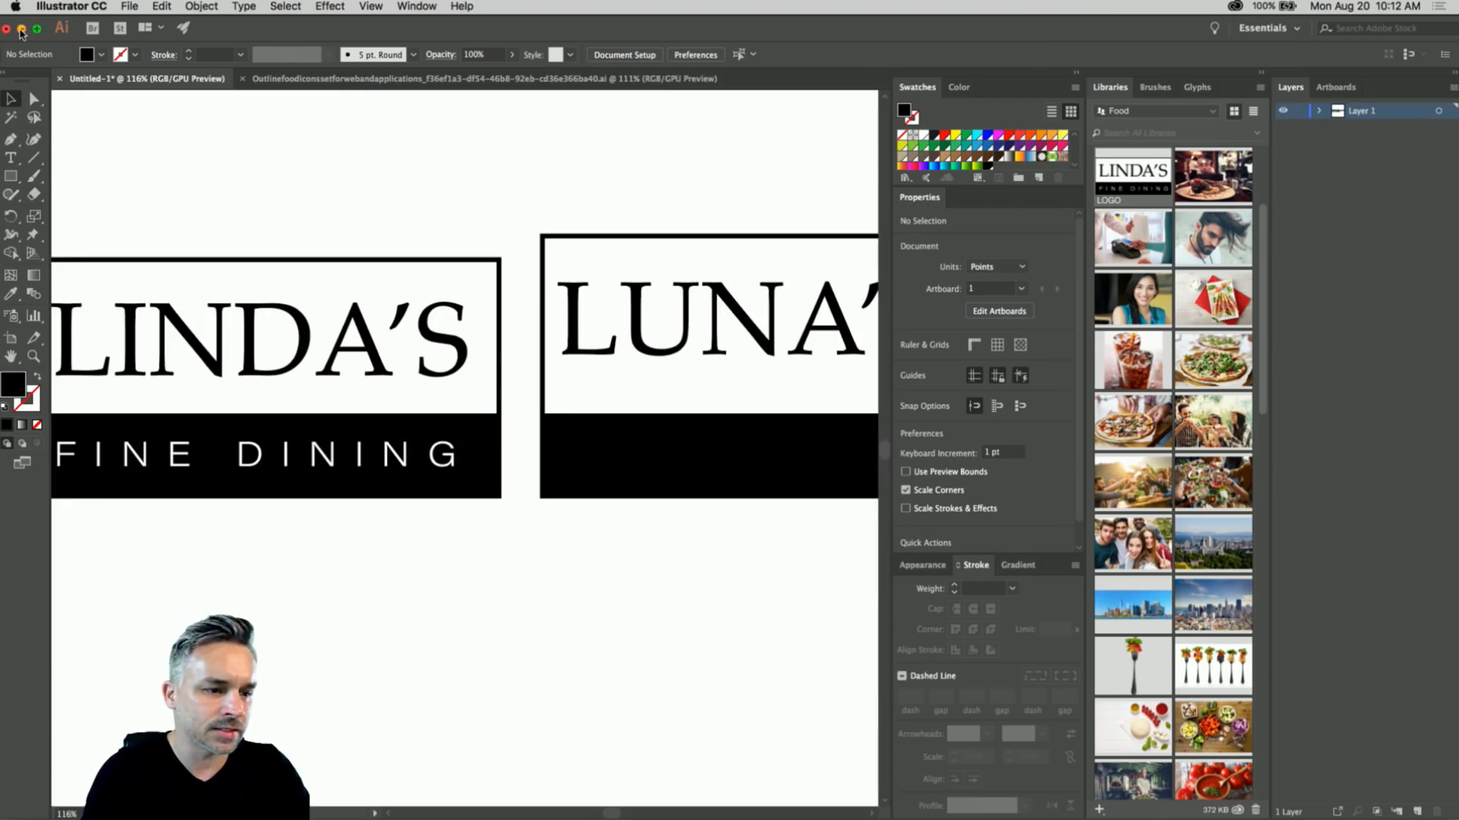
pyautogui.click(21, 29)
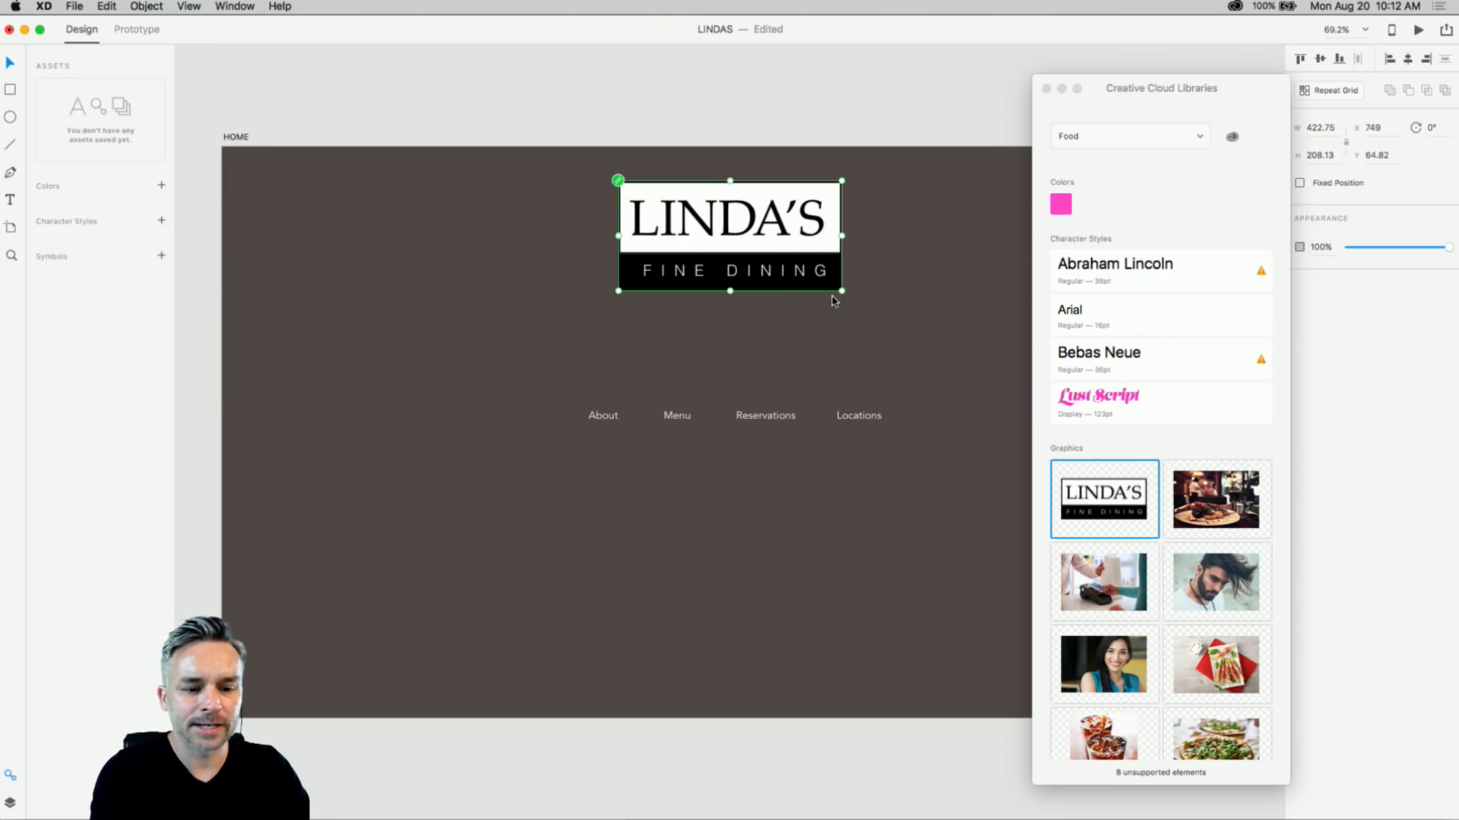
# - Shrink the updated LINDA'S logo and move it to the artboard's upper left
pyautogui.moveTo(839, 290); pyautogui.dragTo(802, 245)
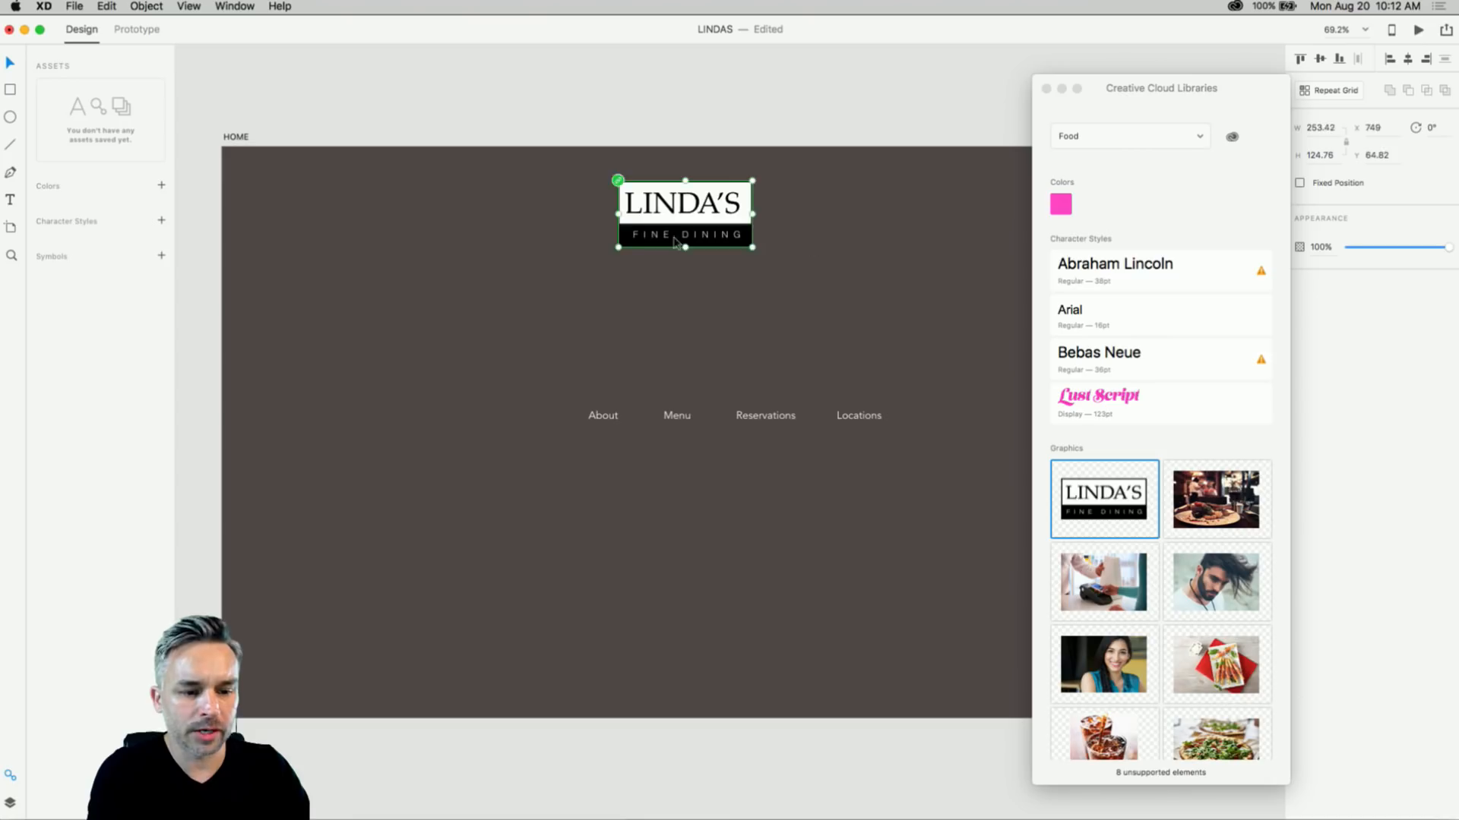
pyautogui.moveTo(682, 216); pyautogui.dragTo(424, 254)
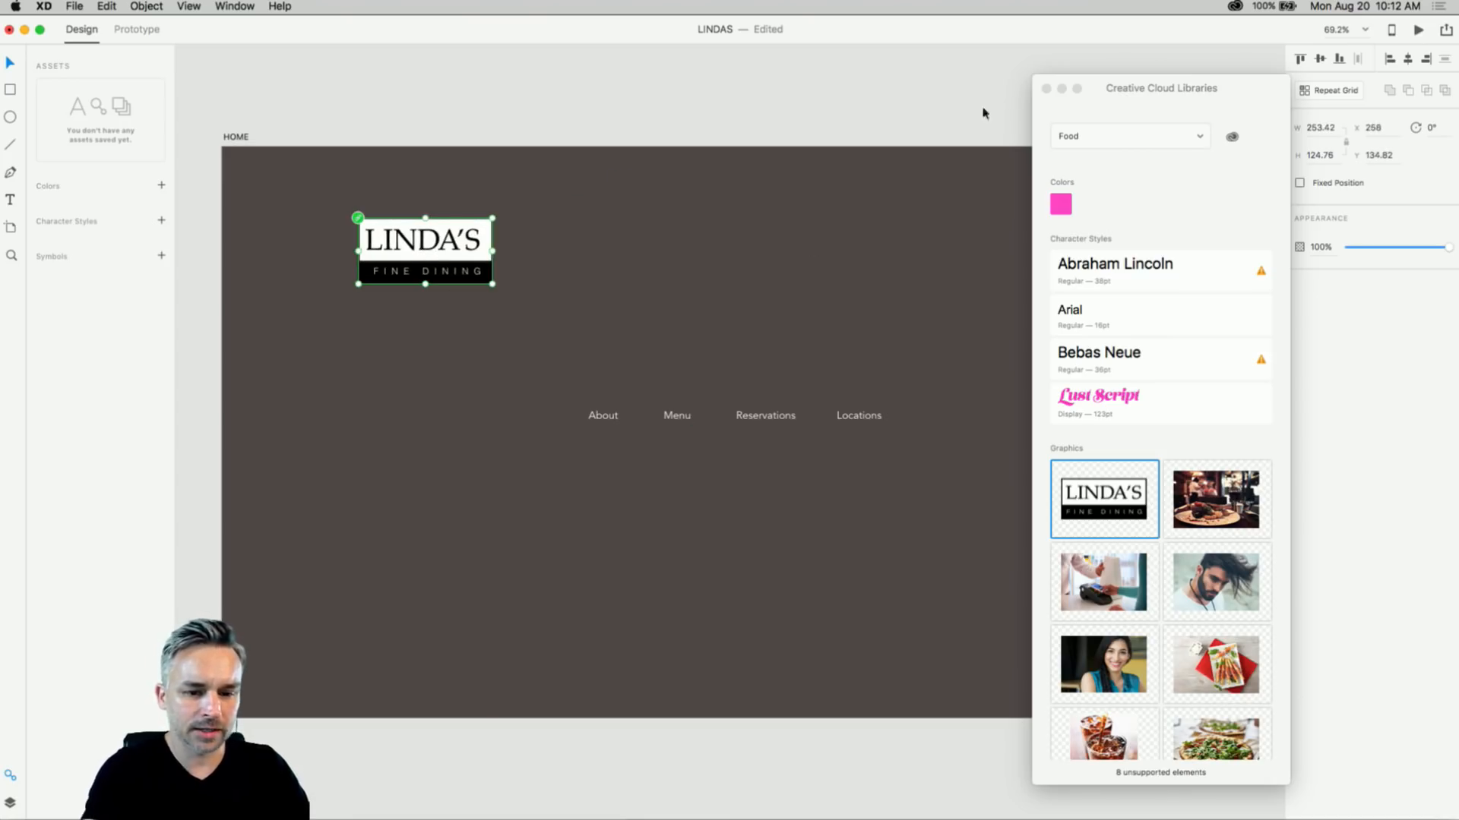
pyautogui.moveTo(1118, 105); pyautogui.dragTo(1140, 86)
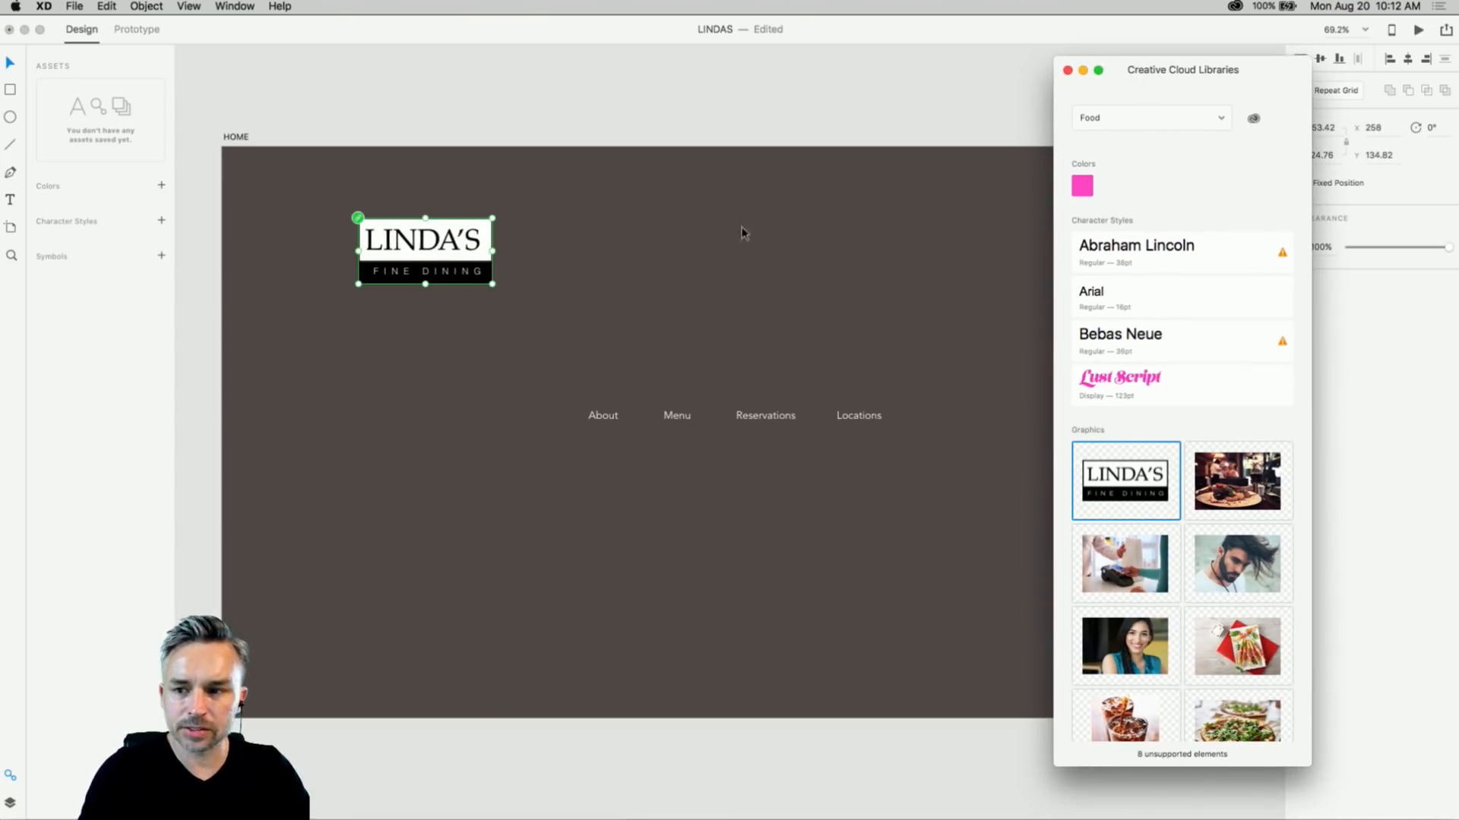
pyautogui.click(693, 237)
# - Review the HOME artboard's logo and navigation at 100% zoom, then go to the Hakkasan site in Chrome
pyautogui.click(733, 283)
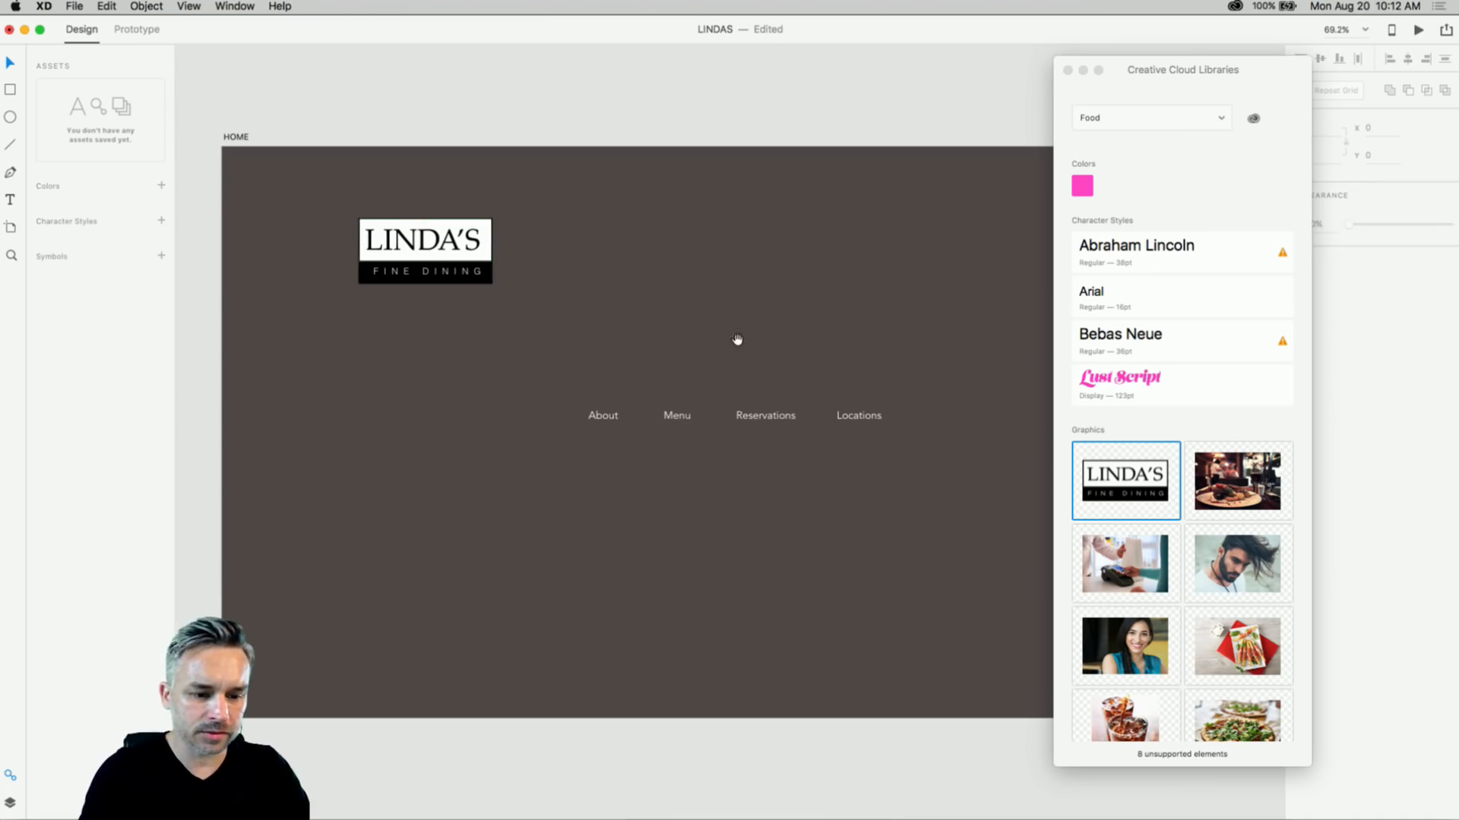
pyautogui.moveTo(733, 338); pyautogui.dragTo(696, 257)
pyautogui.press('cmd+1')
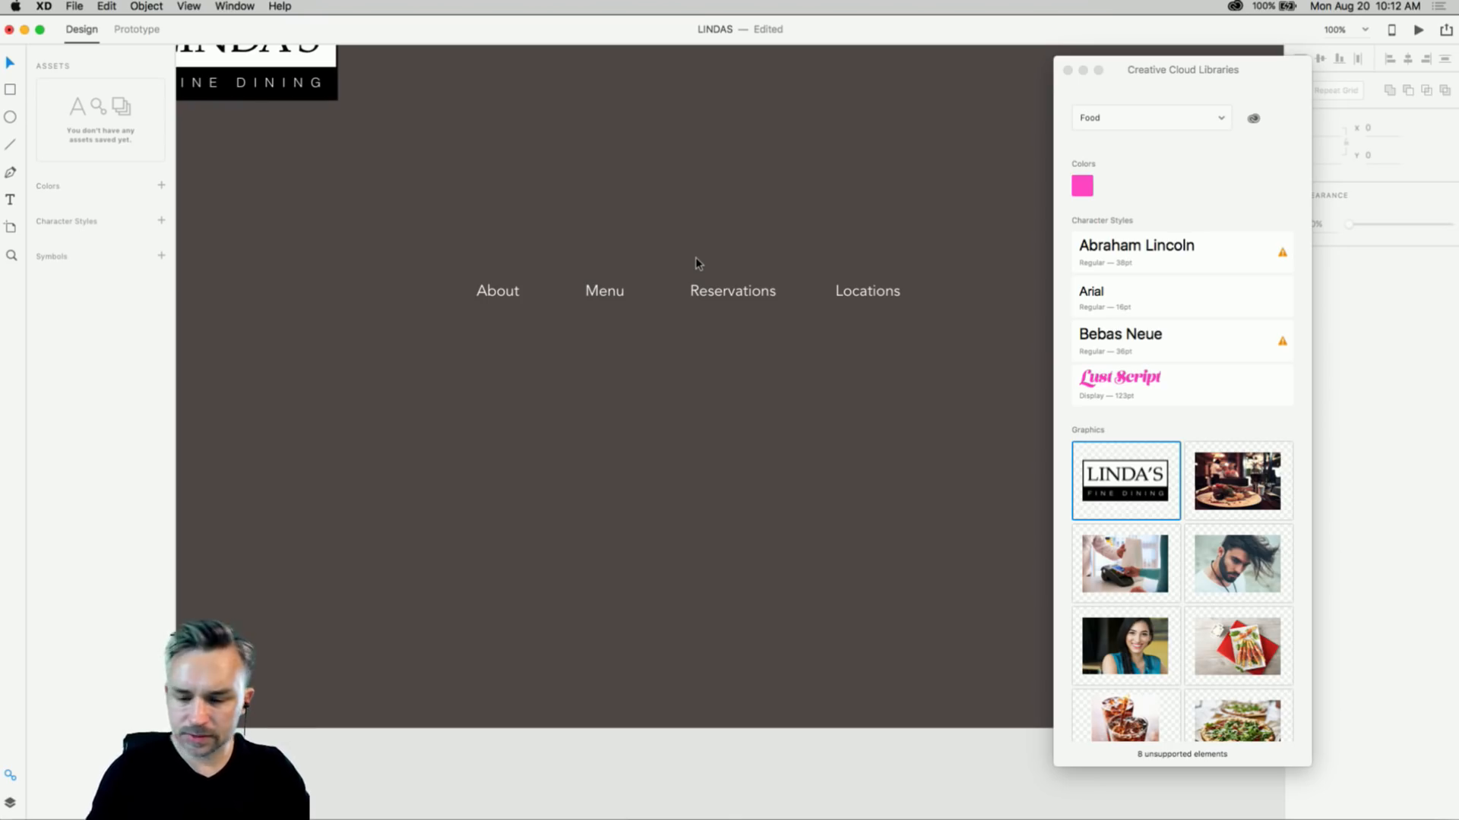
pyautogui.moveTo(441, 205); pyautogui.dragTo(395, 245)
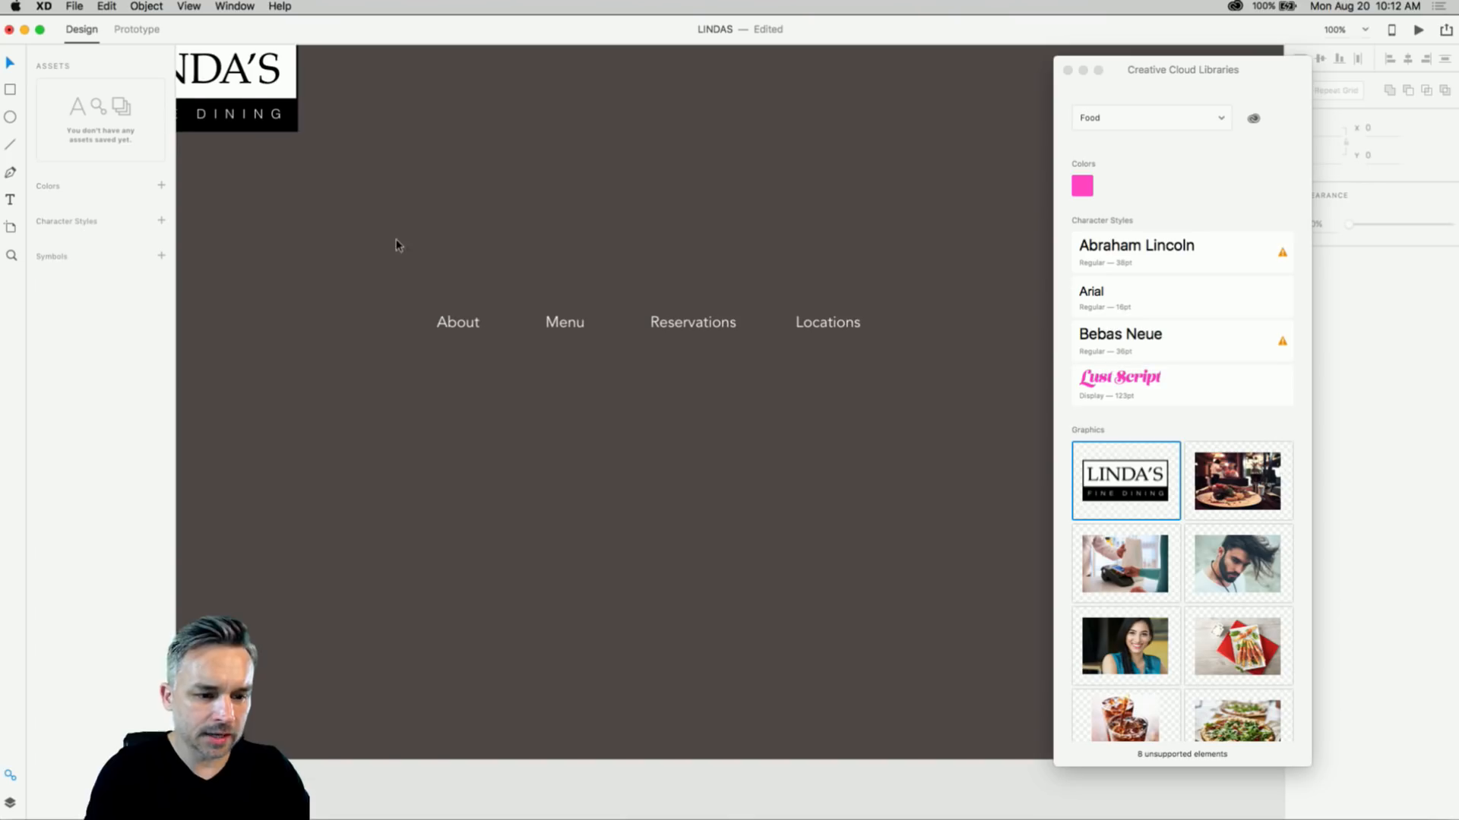
pyautogui.click(736, 805)
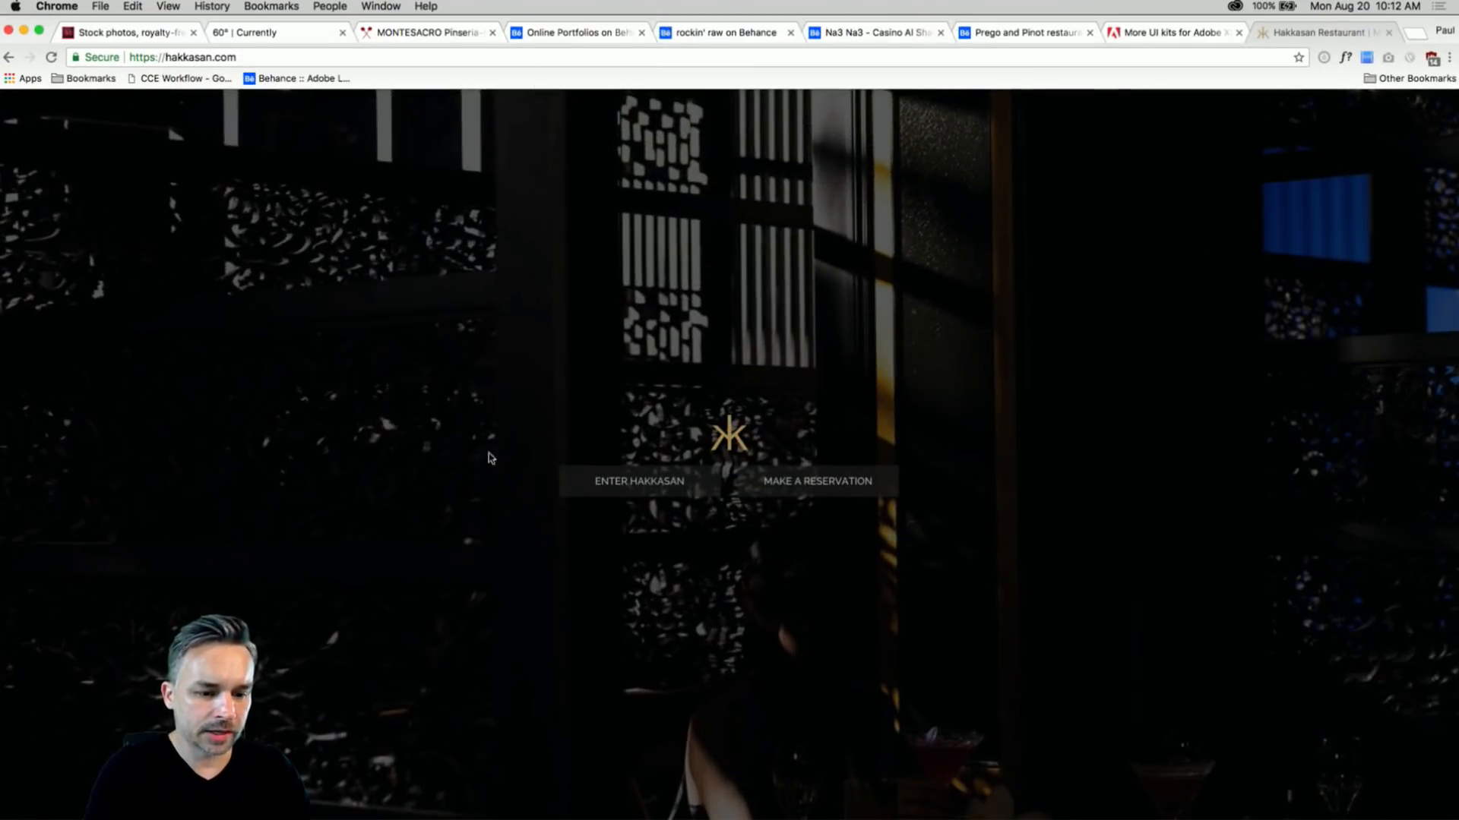
# - Compare the Hakkasan and Montesacro navigation dropdowns, then minimize Chrome
pyautogui.click(651, 484)
pyautogui.click(376, 36)
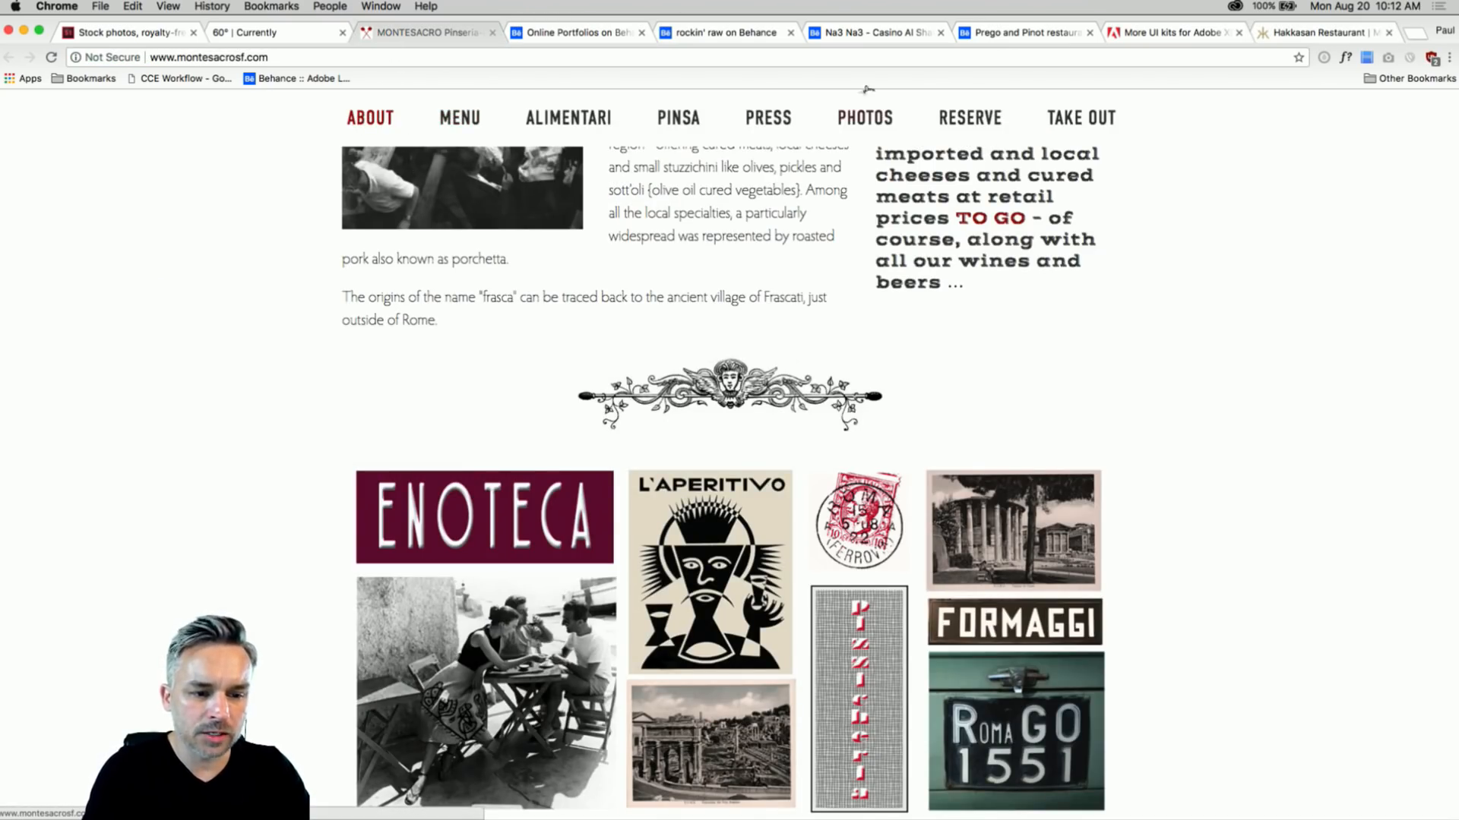
pyautogui.moveTo(1062, 139)
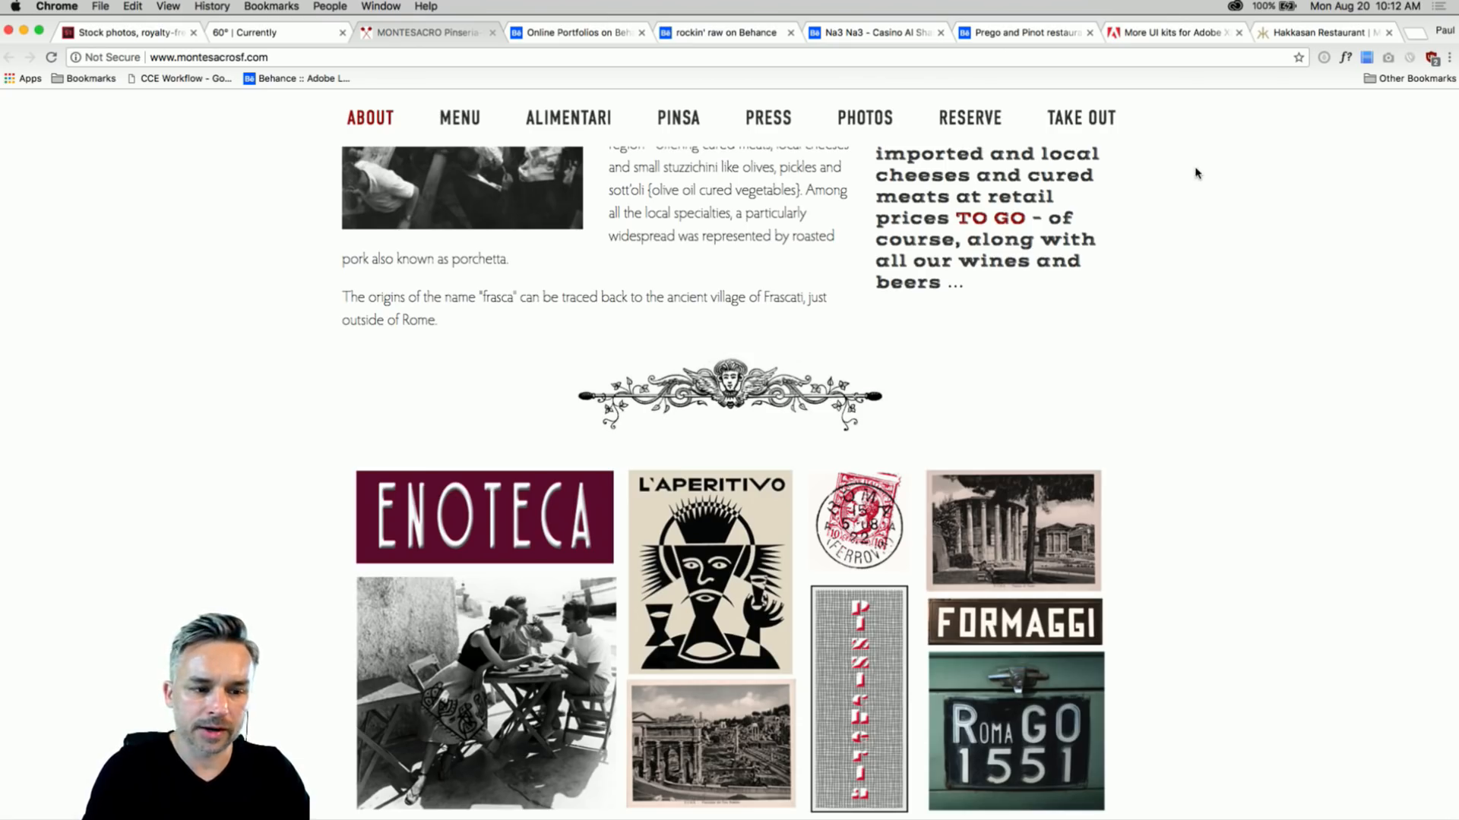
pyautogui.click(1276, 37)
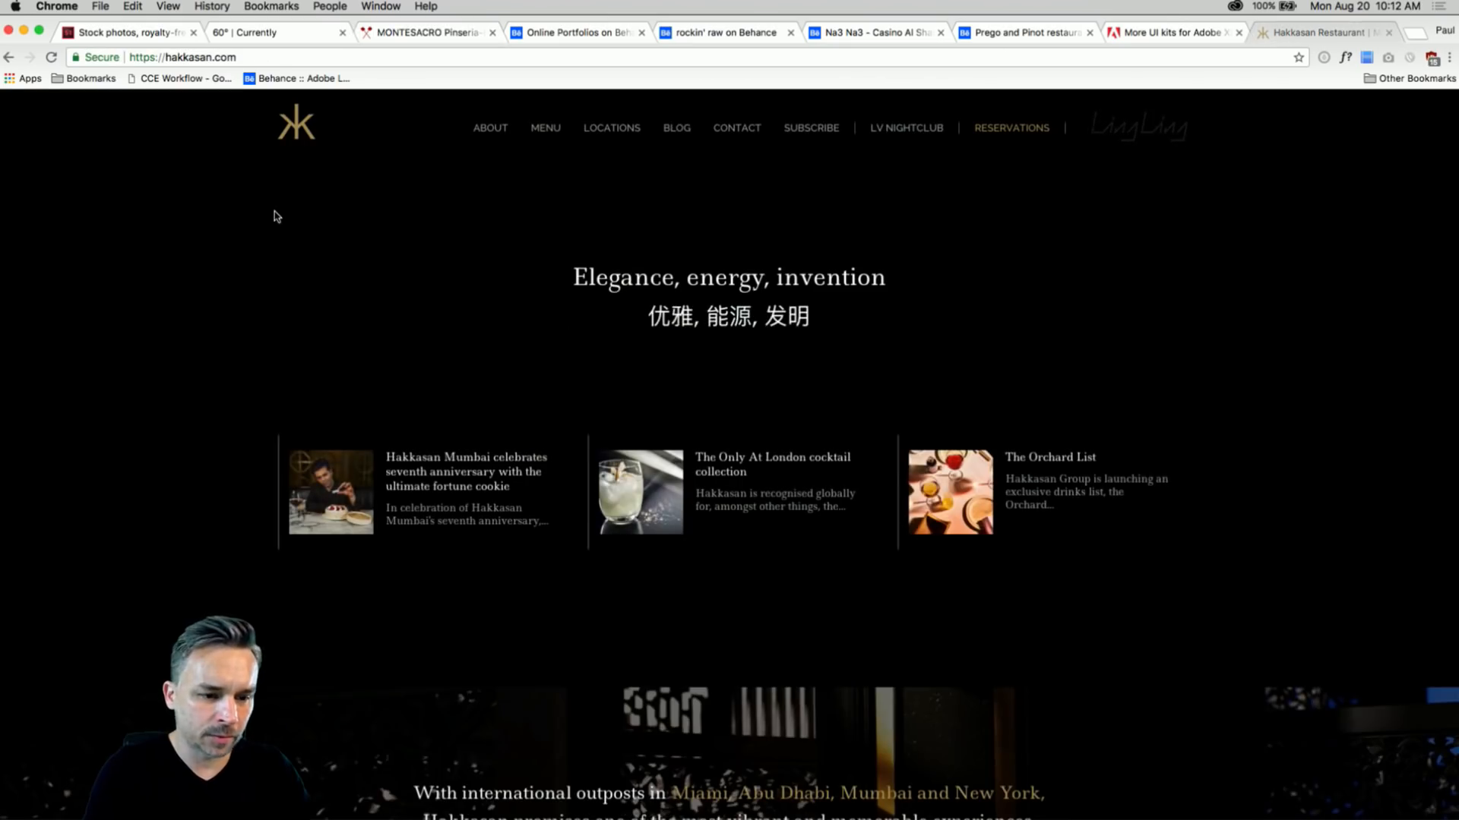
pyautogui.moveTo(597, 139)
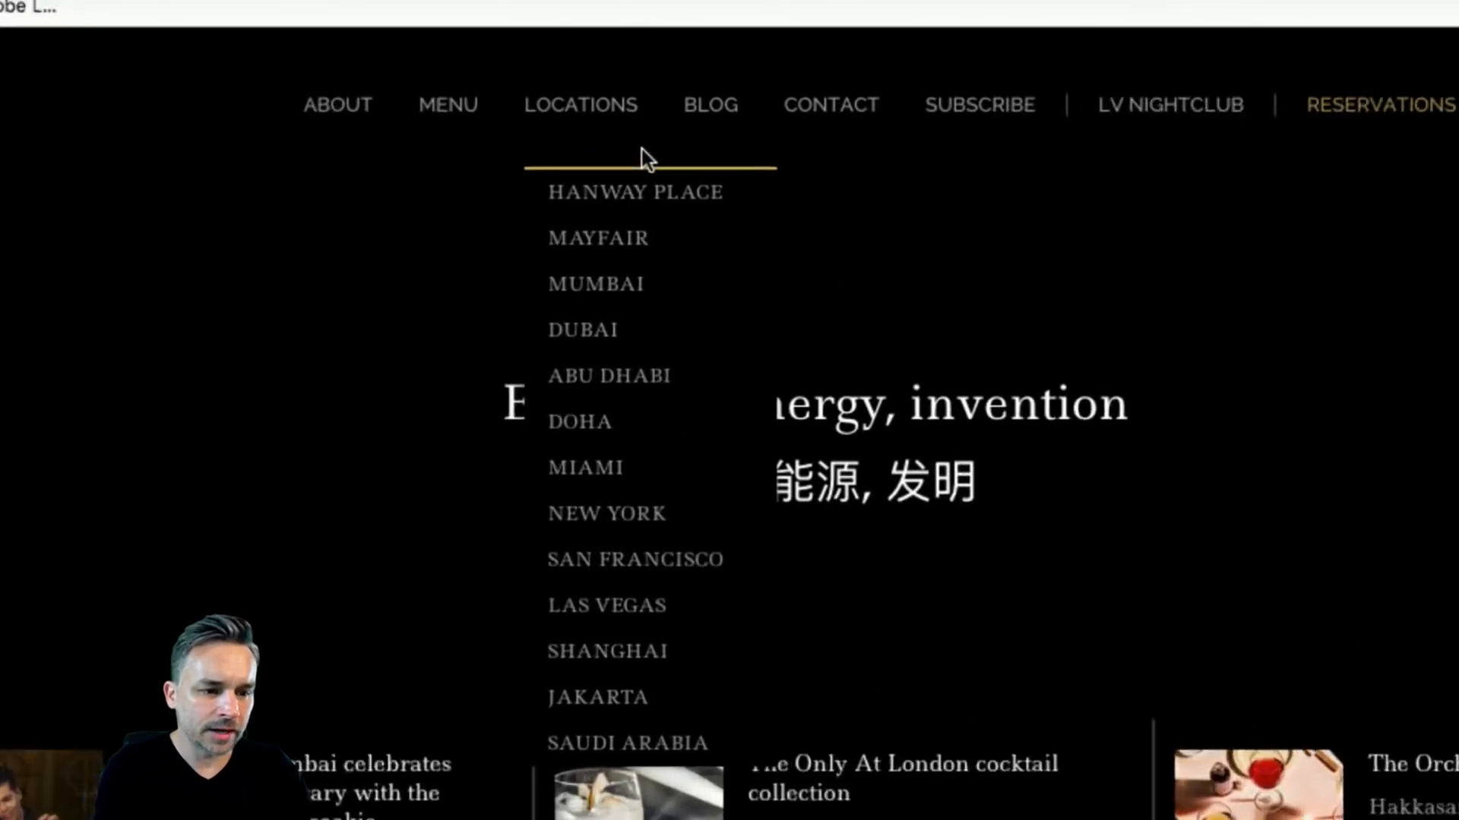
pyautogui.moveTo(440, 107)
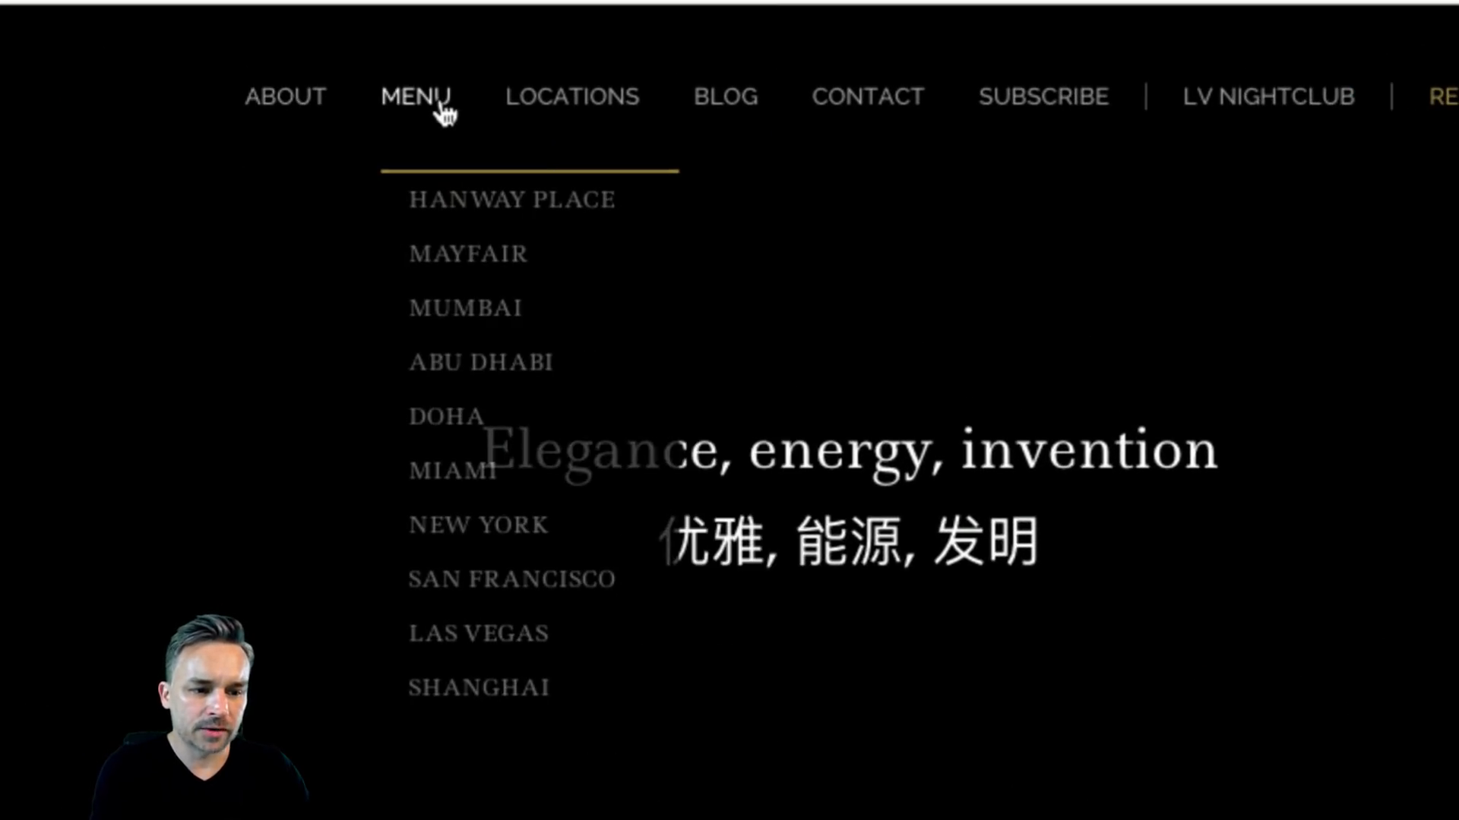
pyautogui.moveTo(580, 101)
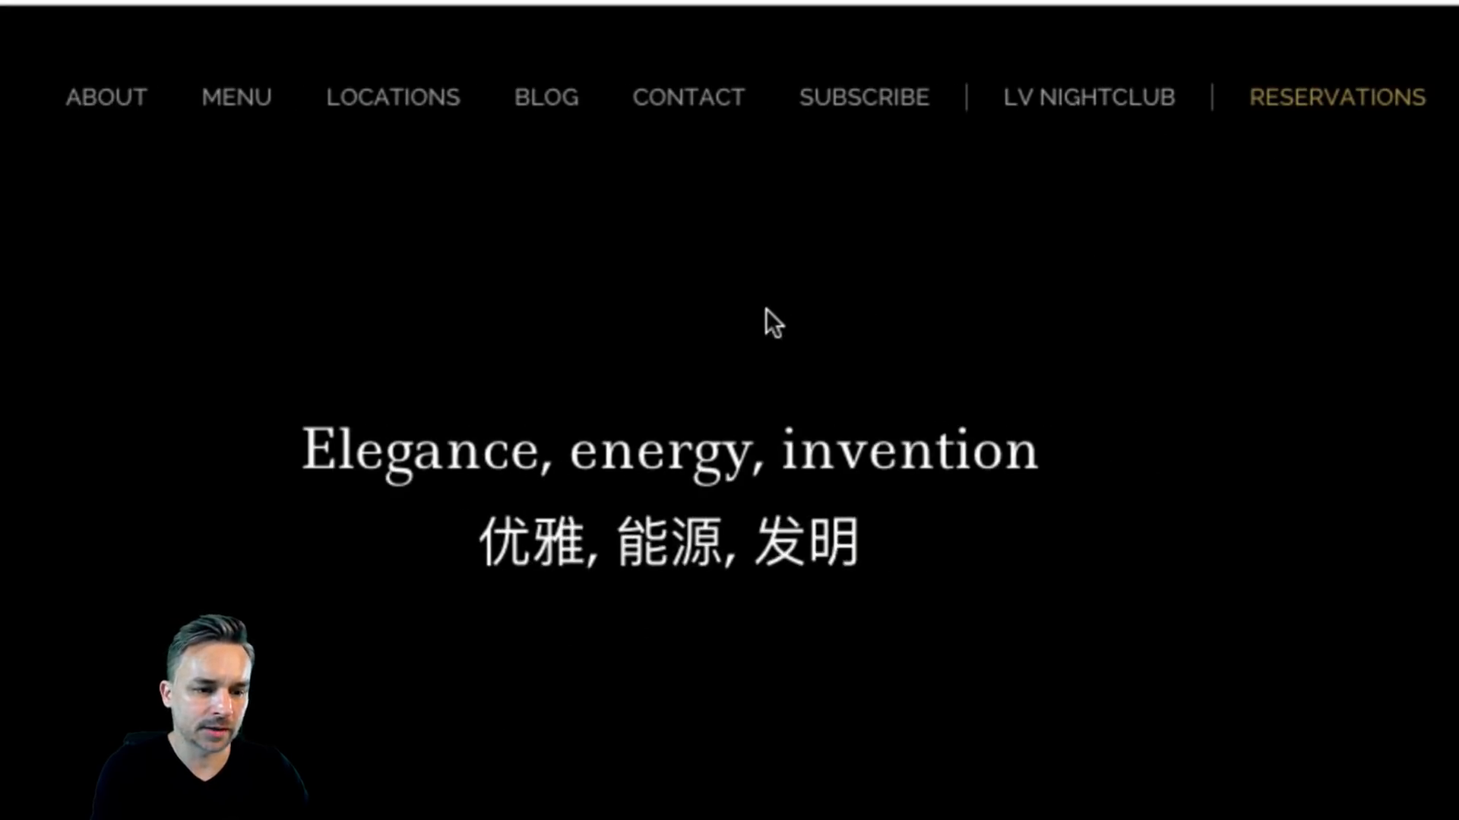
pyautogui.press('super+m')
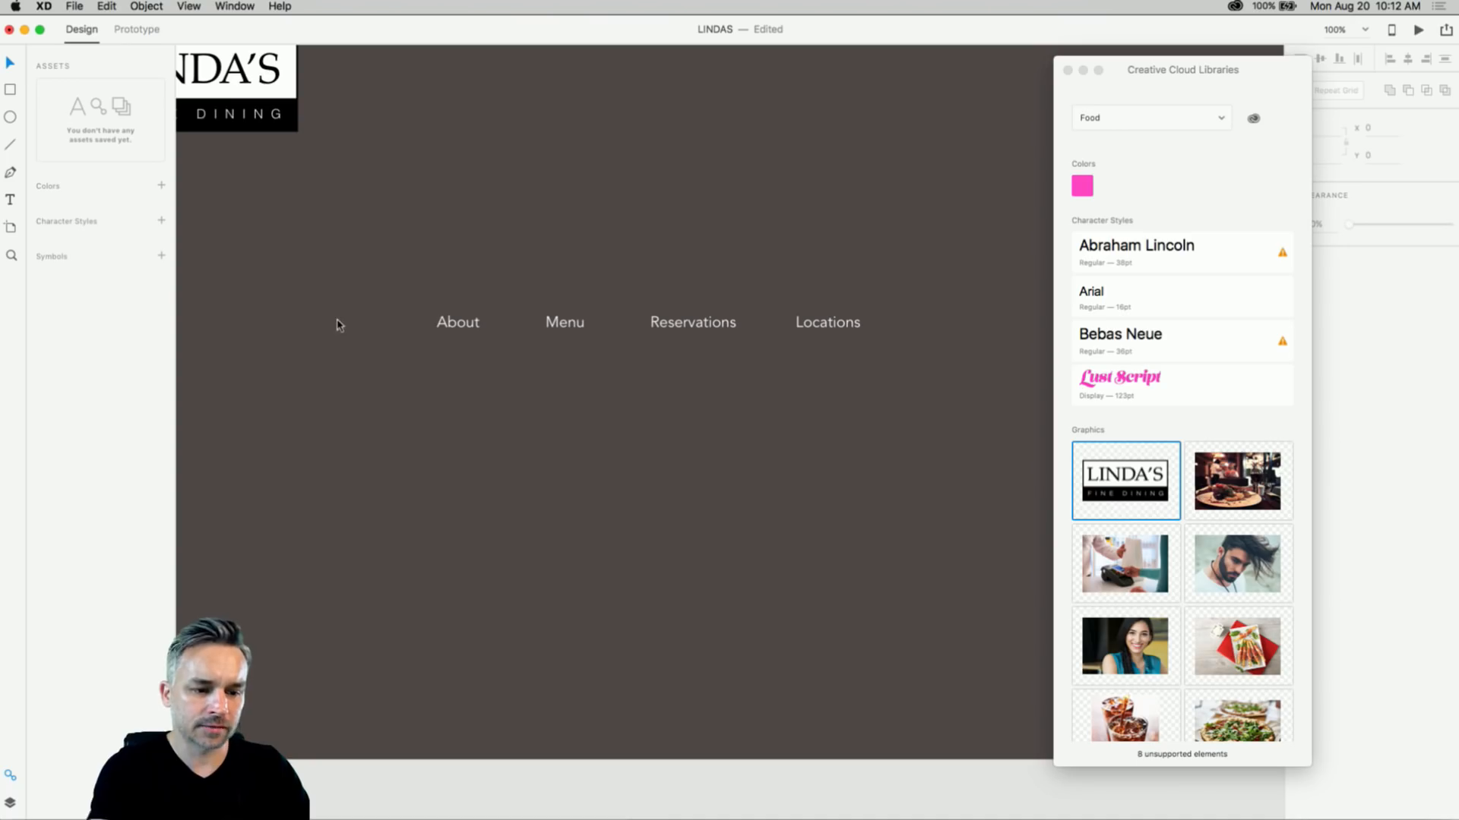
# - Select the About and Locations nav labels and close the Creative Cloud Libraries panel
pyautogui.click(457, 322)
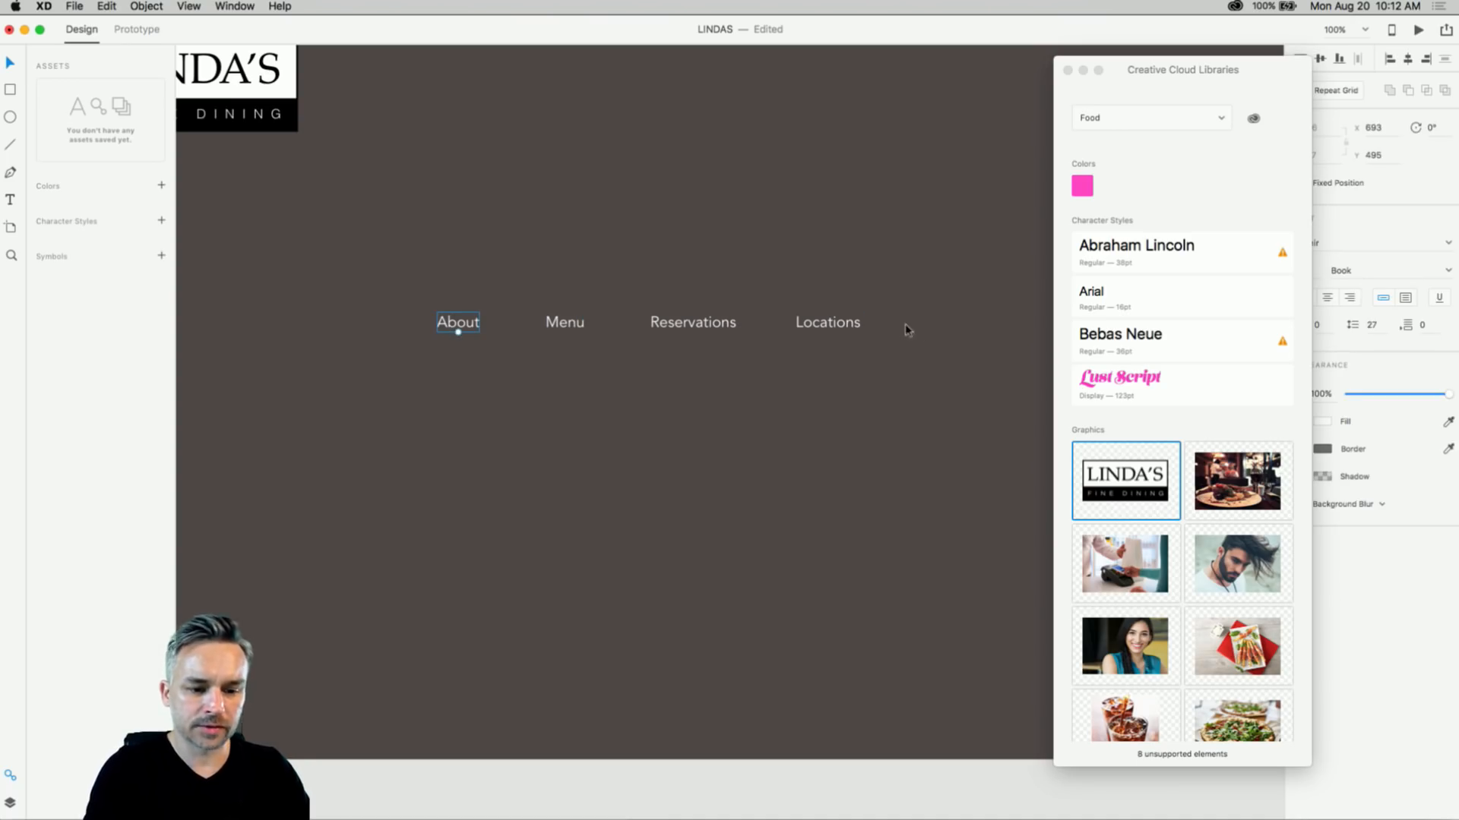
pyautogui.click(828, 322)
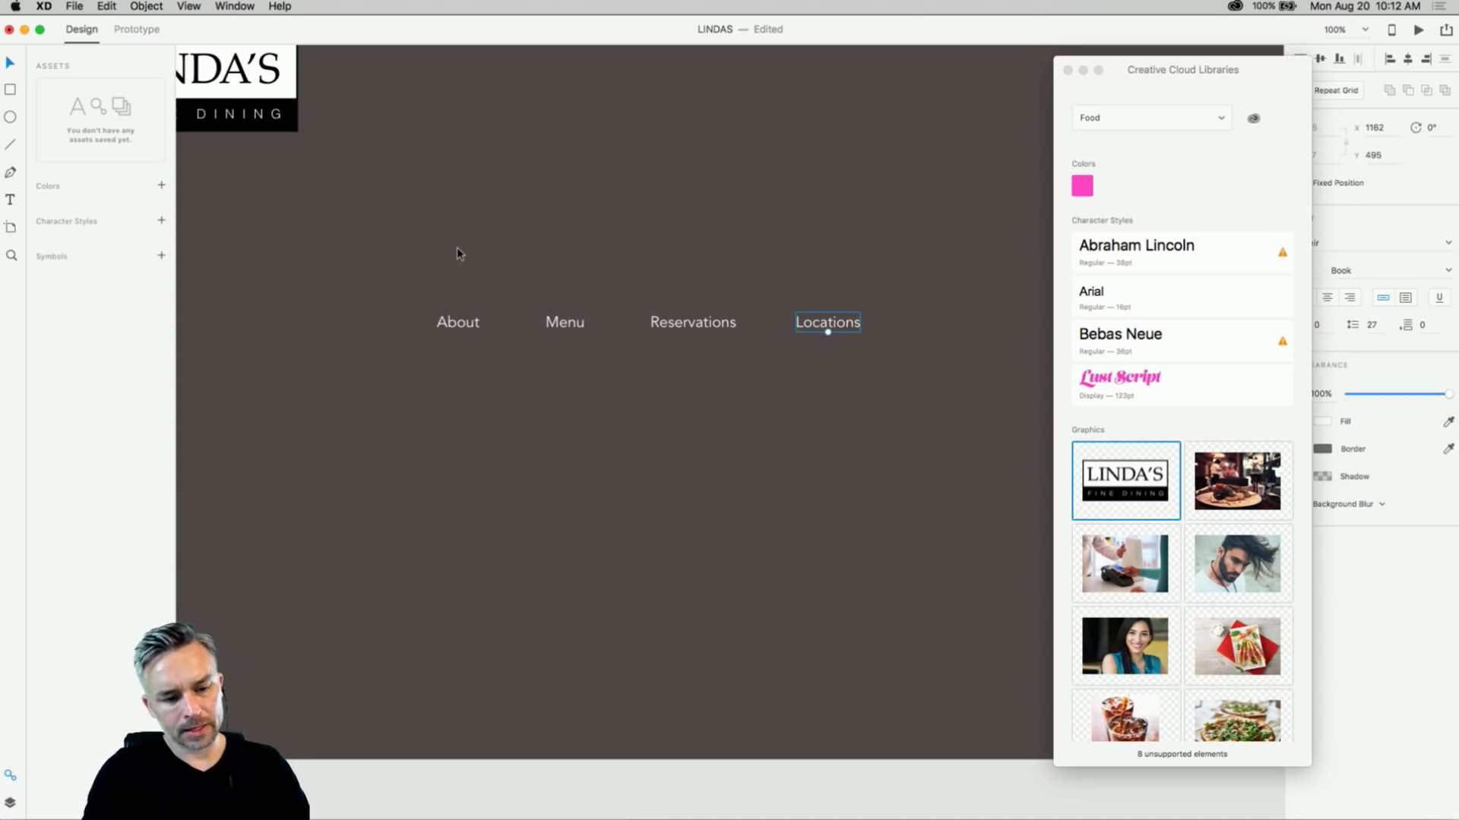
pyautogui.click(456, 323)
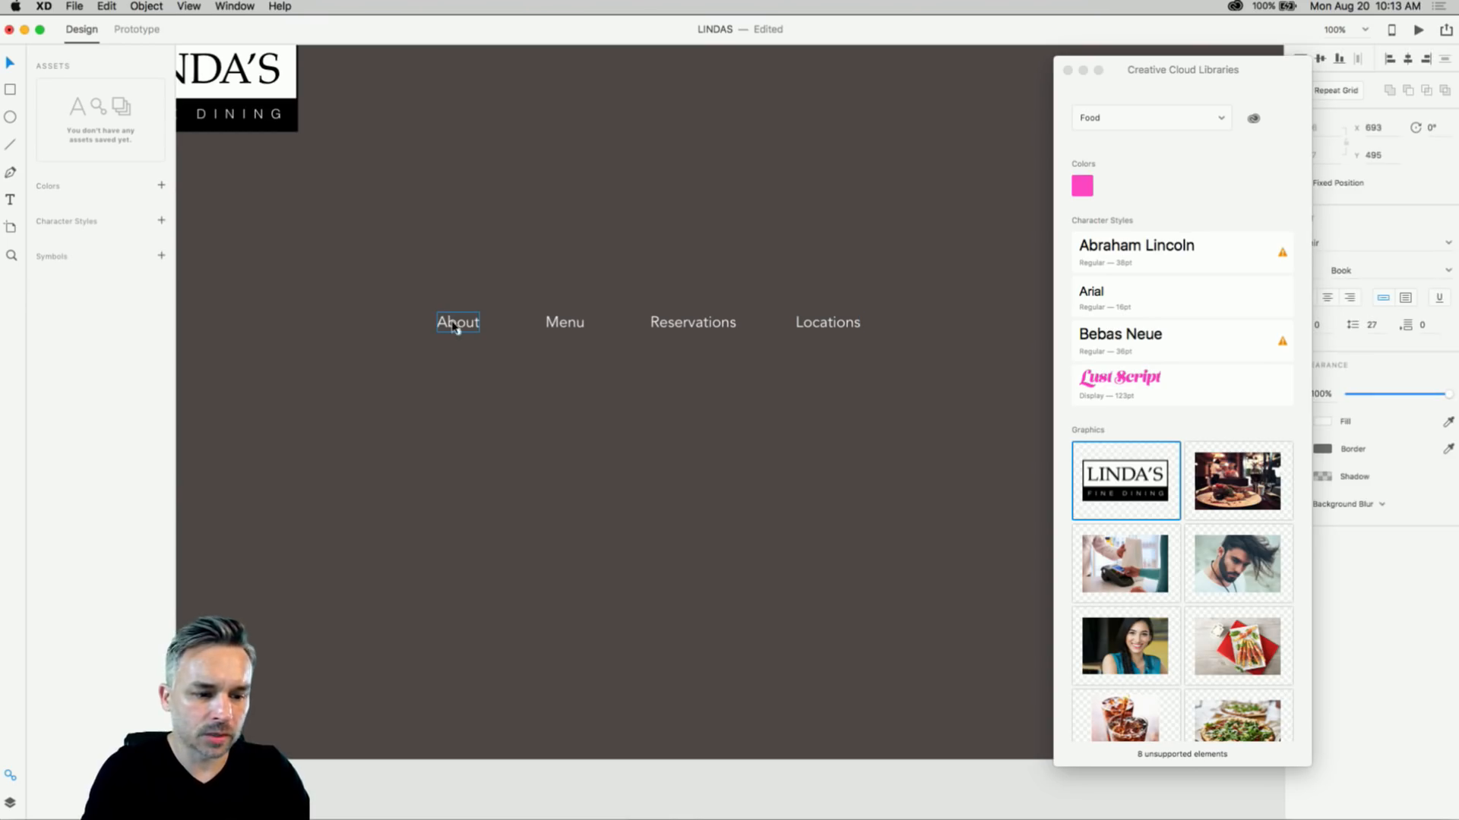
pyautogui.click(1067, 70)
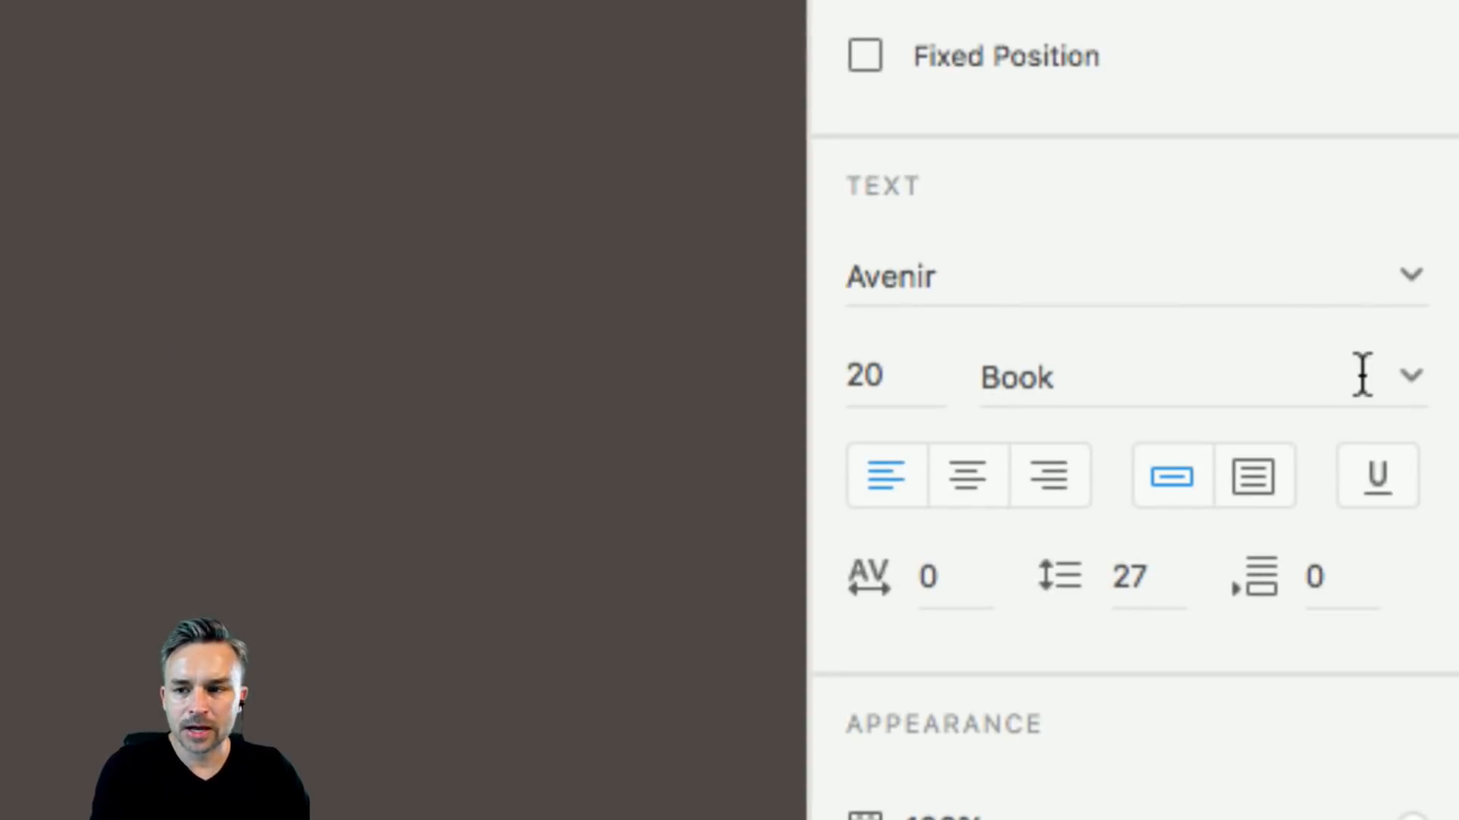
# - Confirm the nav labels use Avenir 20 Book and select all four labels
pyautogui.click(1413, 375)
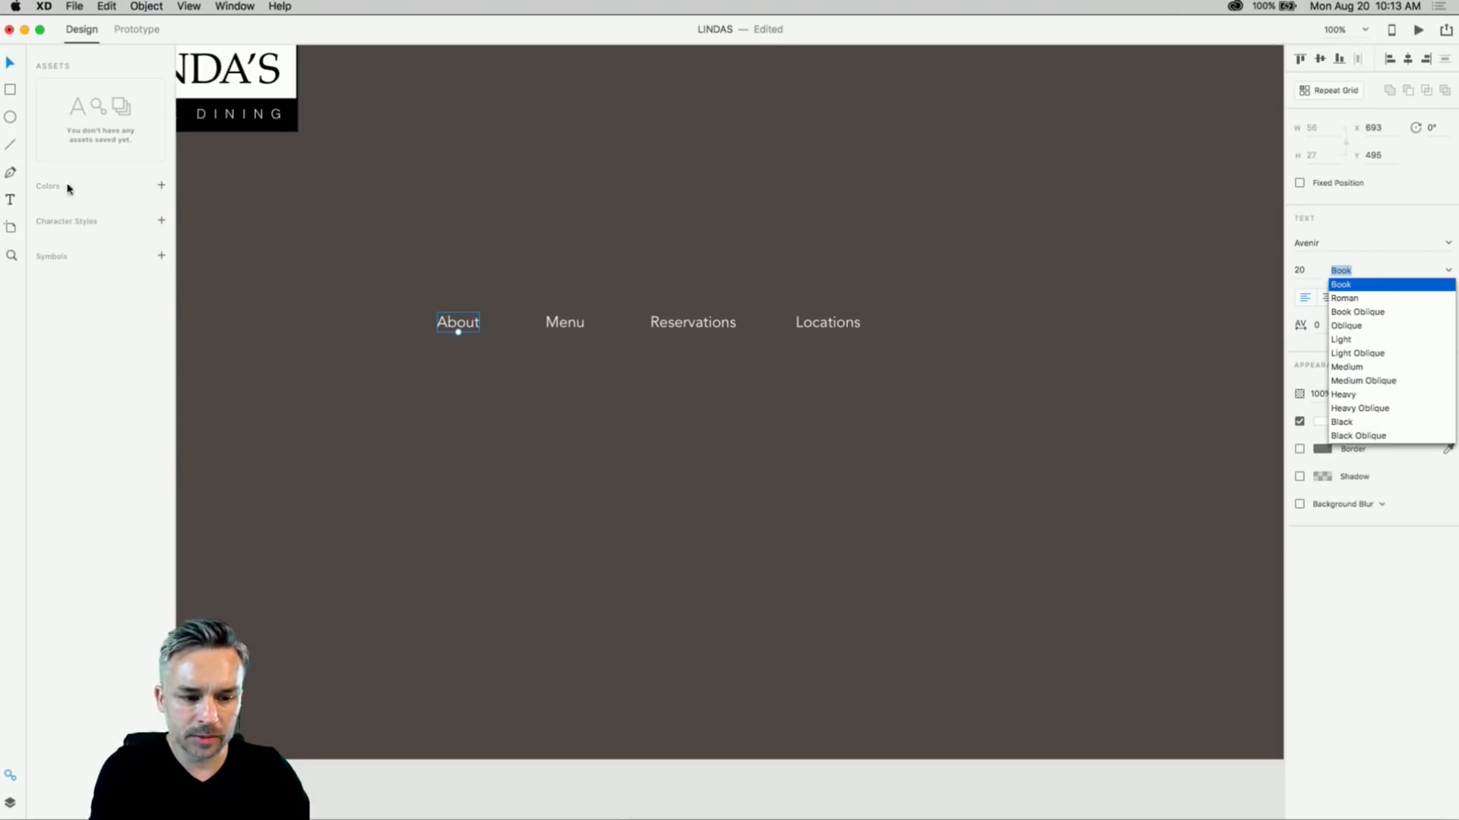
pyautogui.click(423, 276)
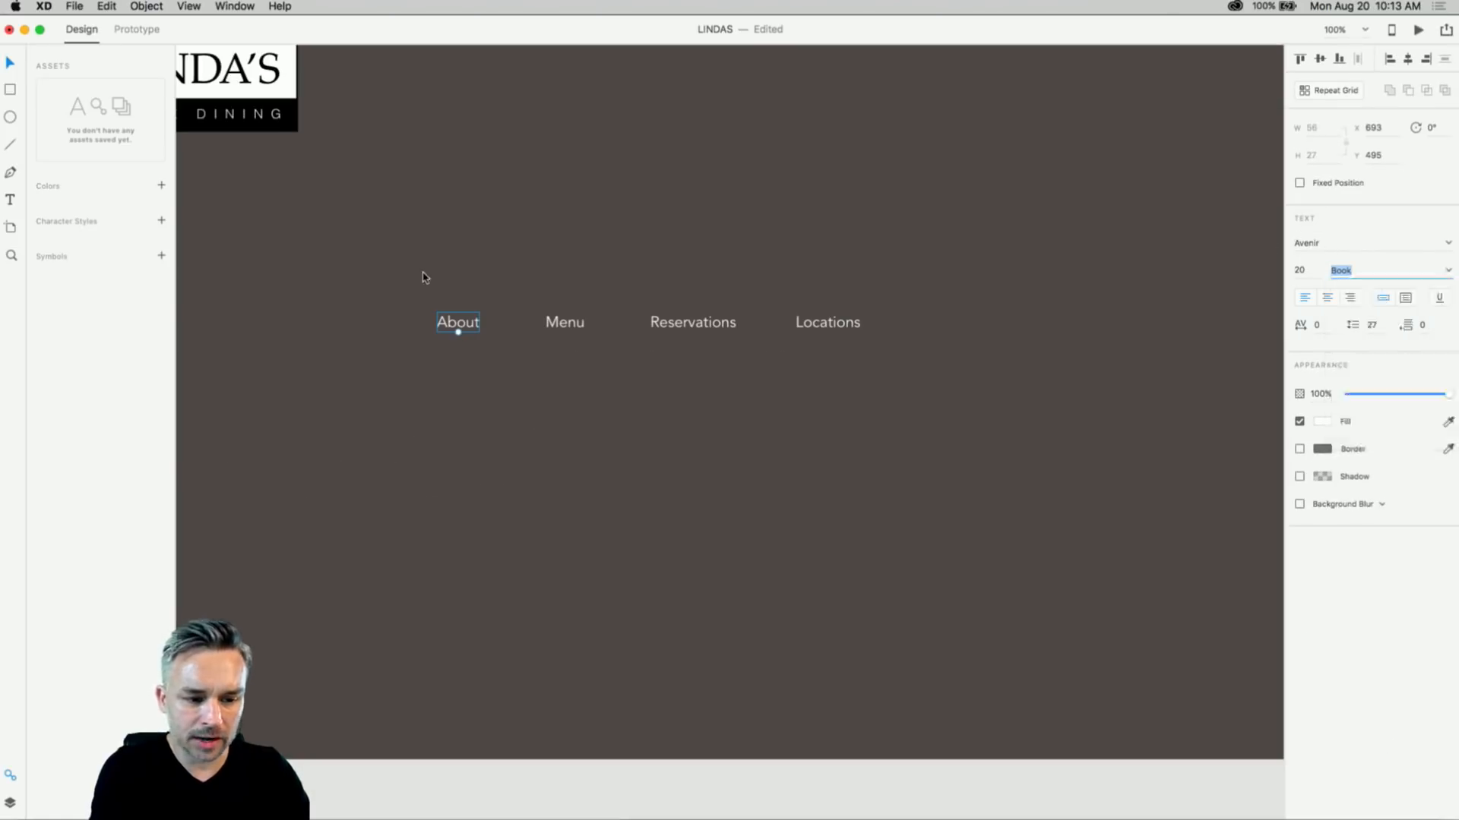
pyautogui.moveTo(408, 278); pyautogui.dragTo(966, 458)
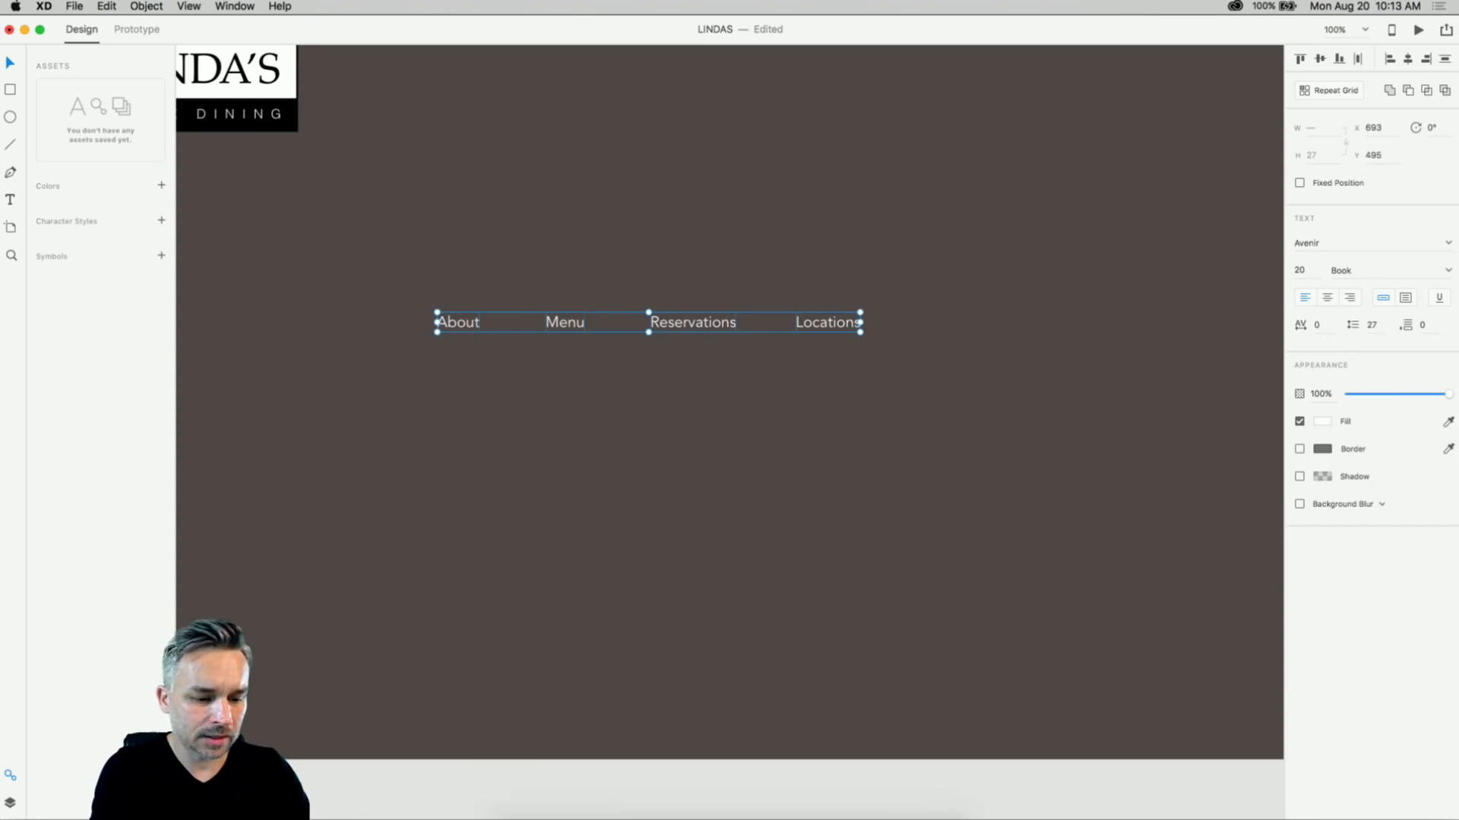
pyautogui.click(571, 807)
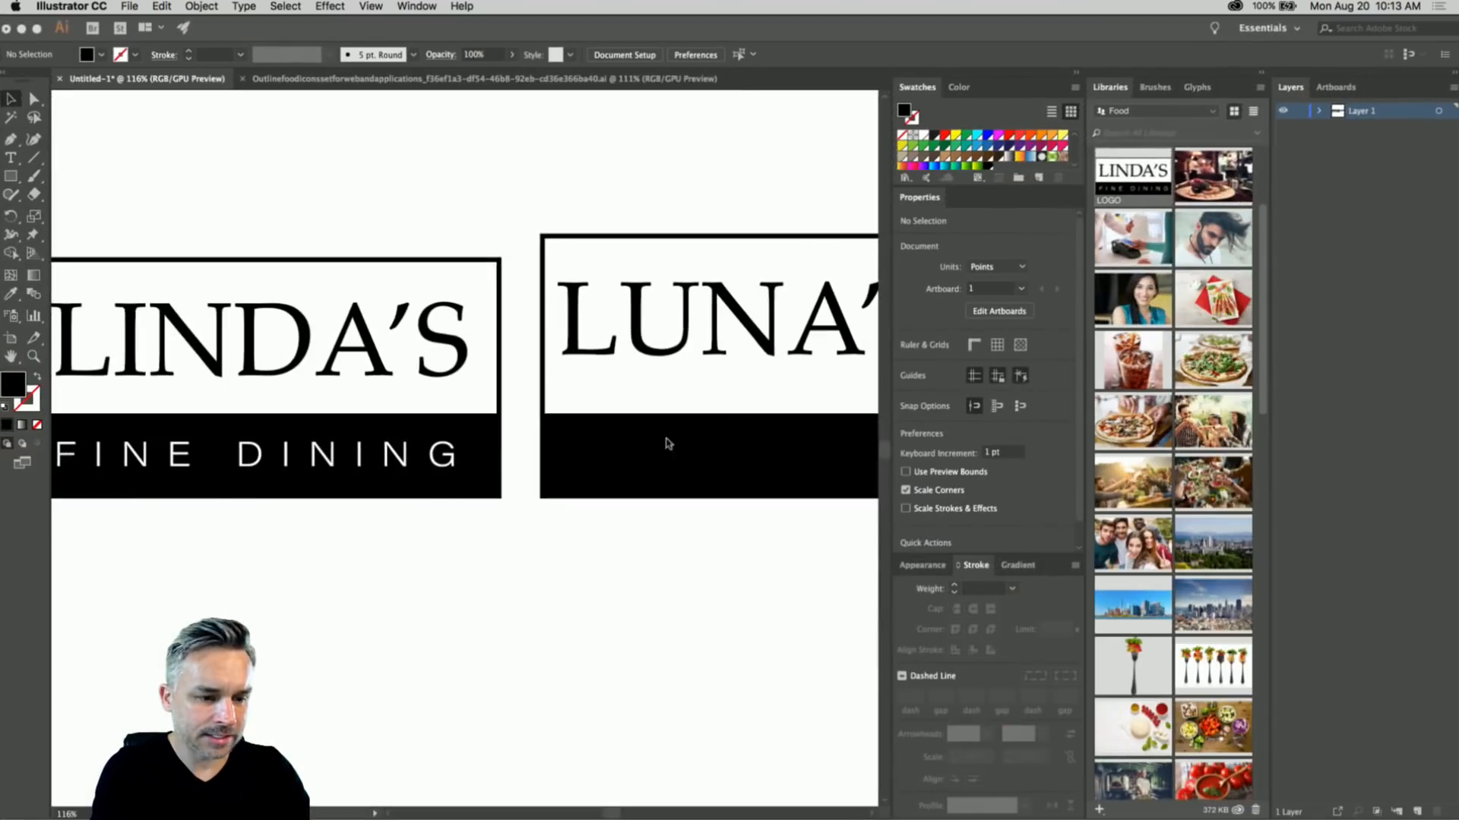
# - Set the logo's FINE DINING text in Avenir Book
pyautogui.doubleClick(251, 342)
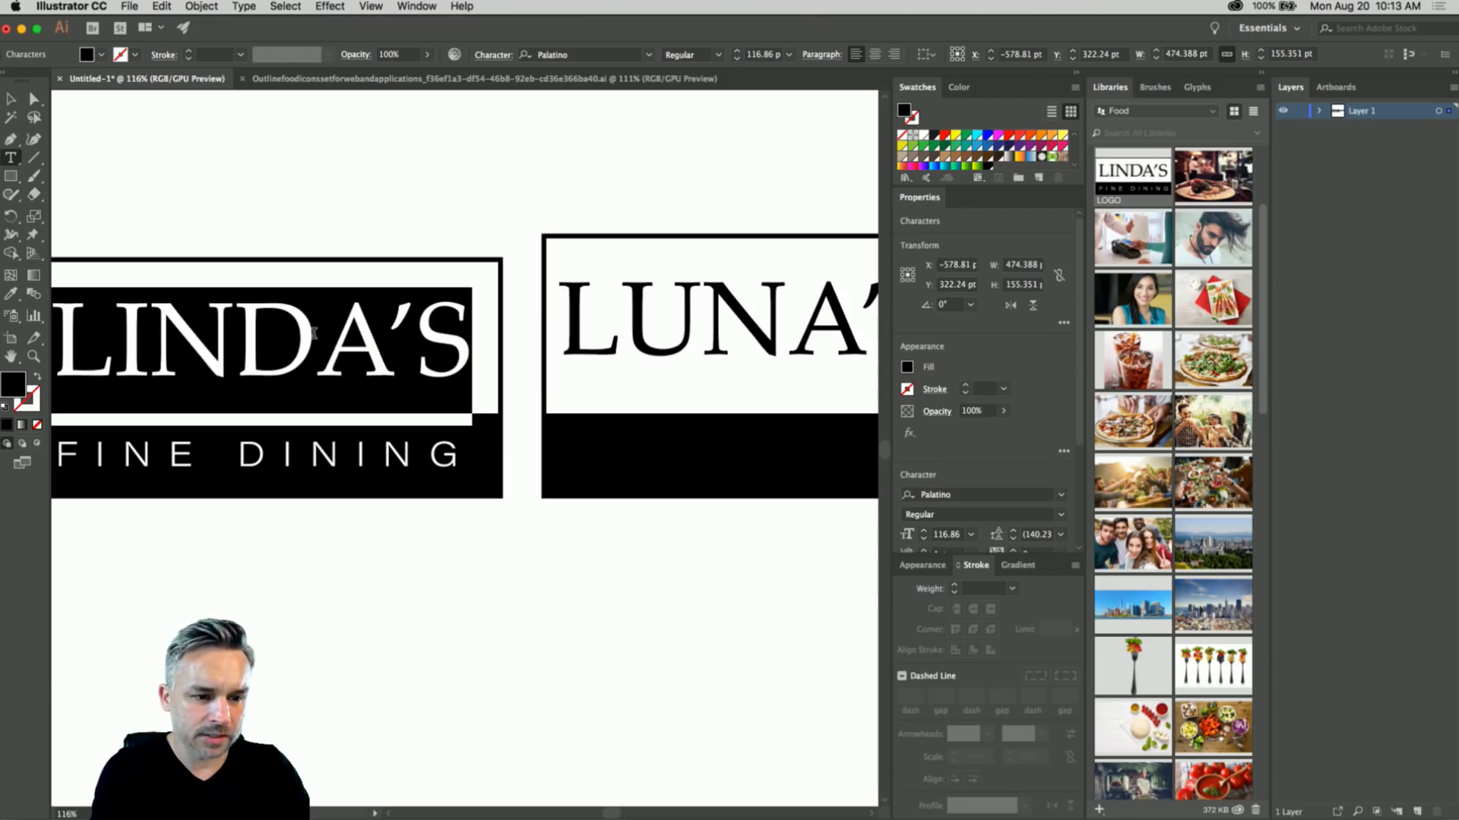
pyautogui.press('Escape')
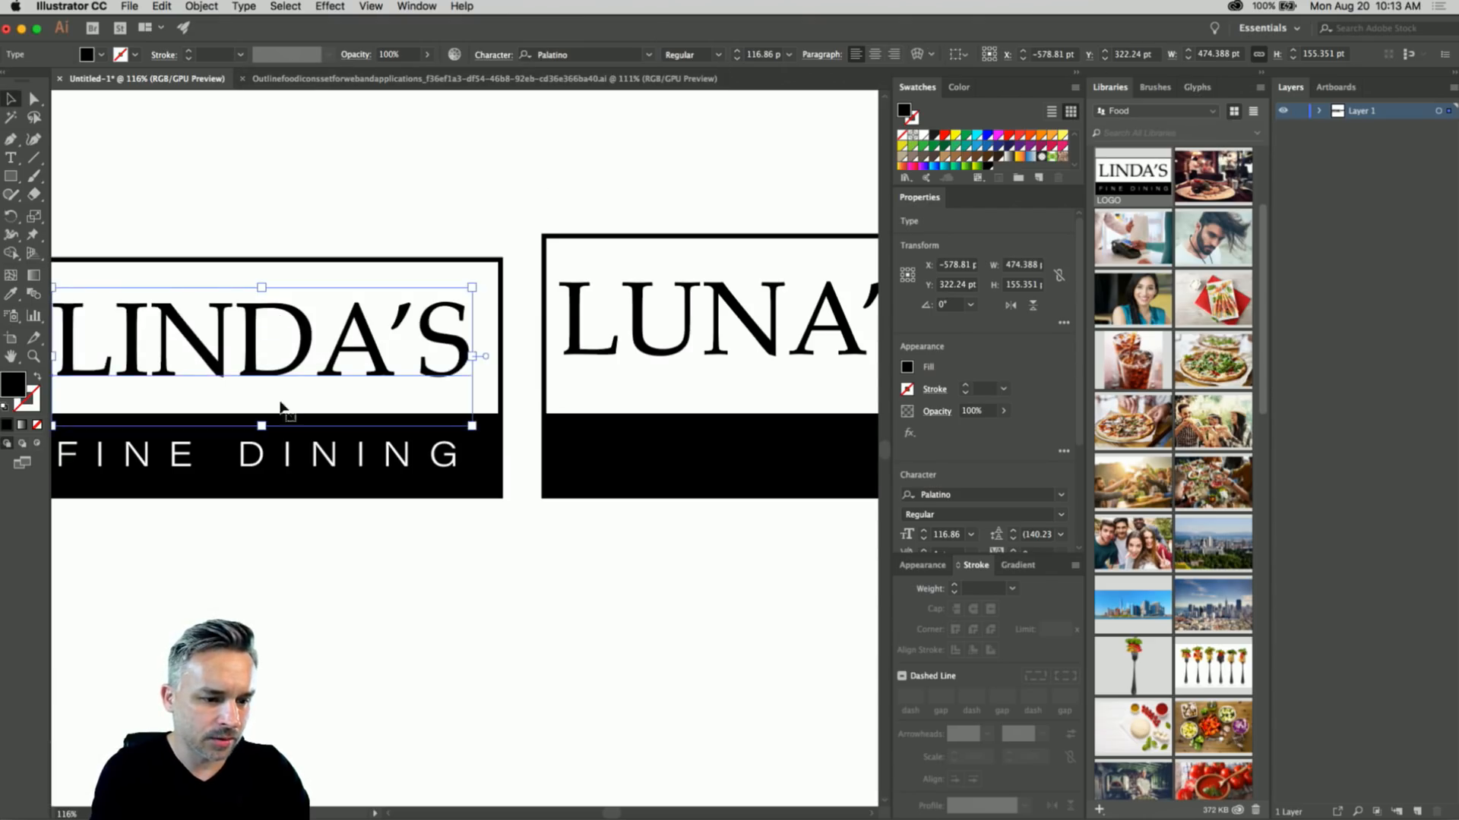
pyautogui.click(288, 456)
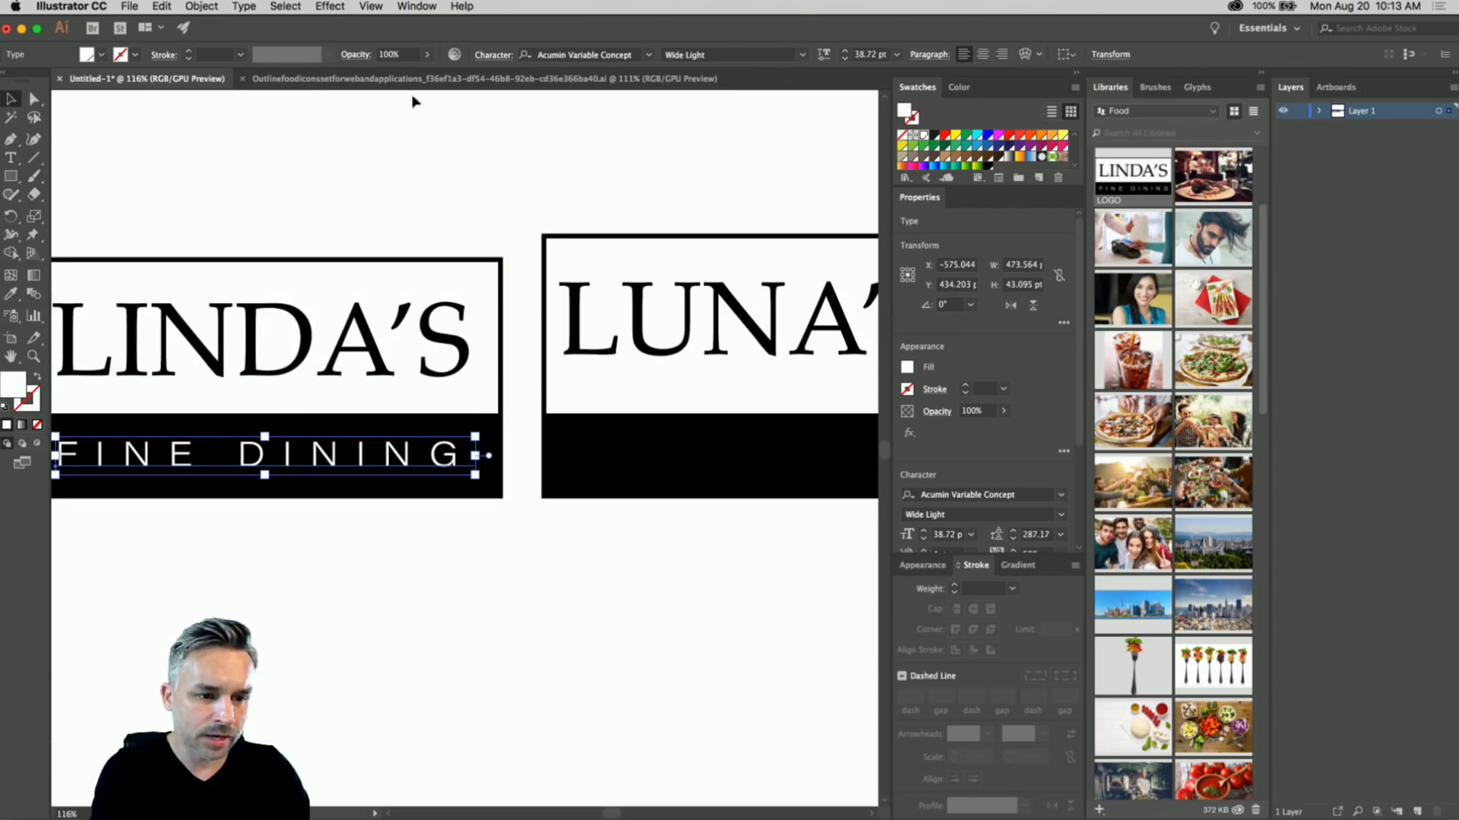
pyautogui.click(555, 56)
pyautogui.write('AVE')
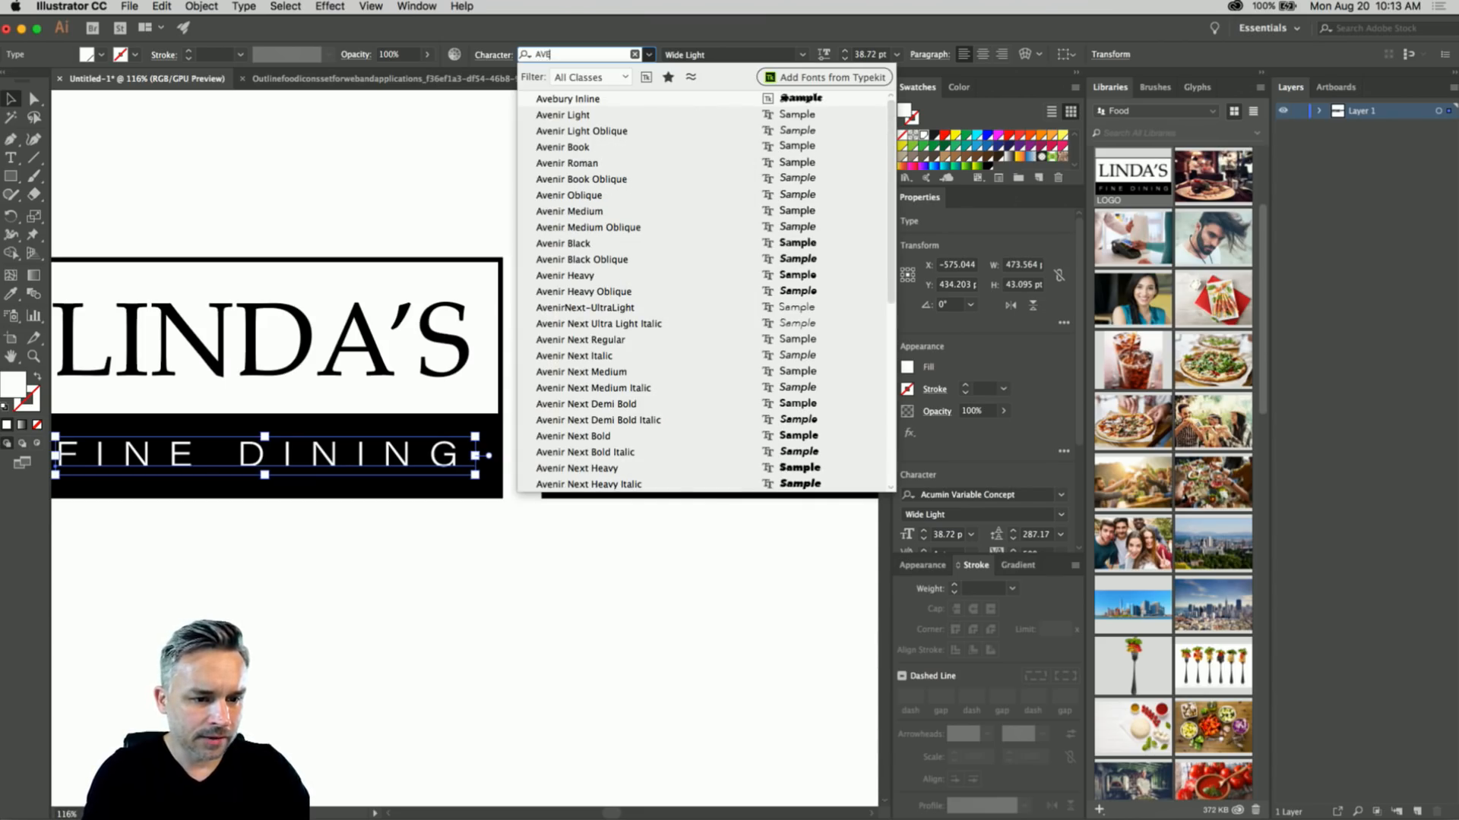
pyautogui.click(563, 147)
# - Enlarge FINE DINING to 41.64 pt so it spans the black band
pyautogui.click(253, 163)
pyautogui.moveTo(254, 162); pyautogui.dragTo(400, 182)
pyautogui.click(511, 485)
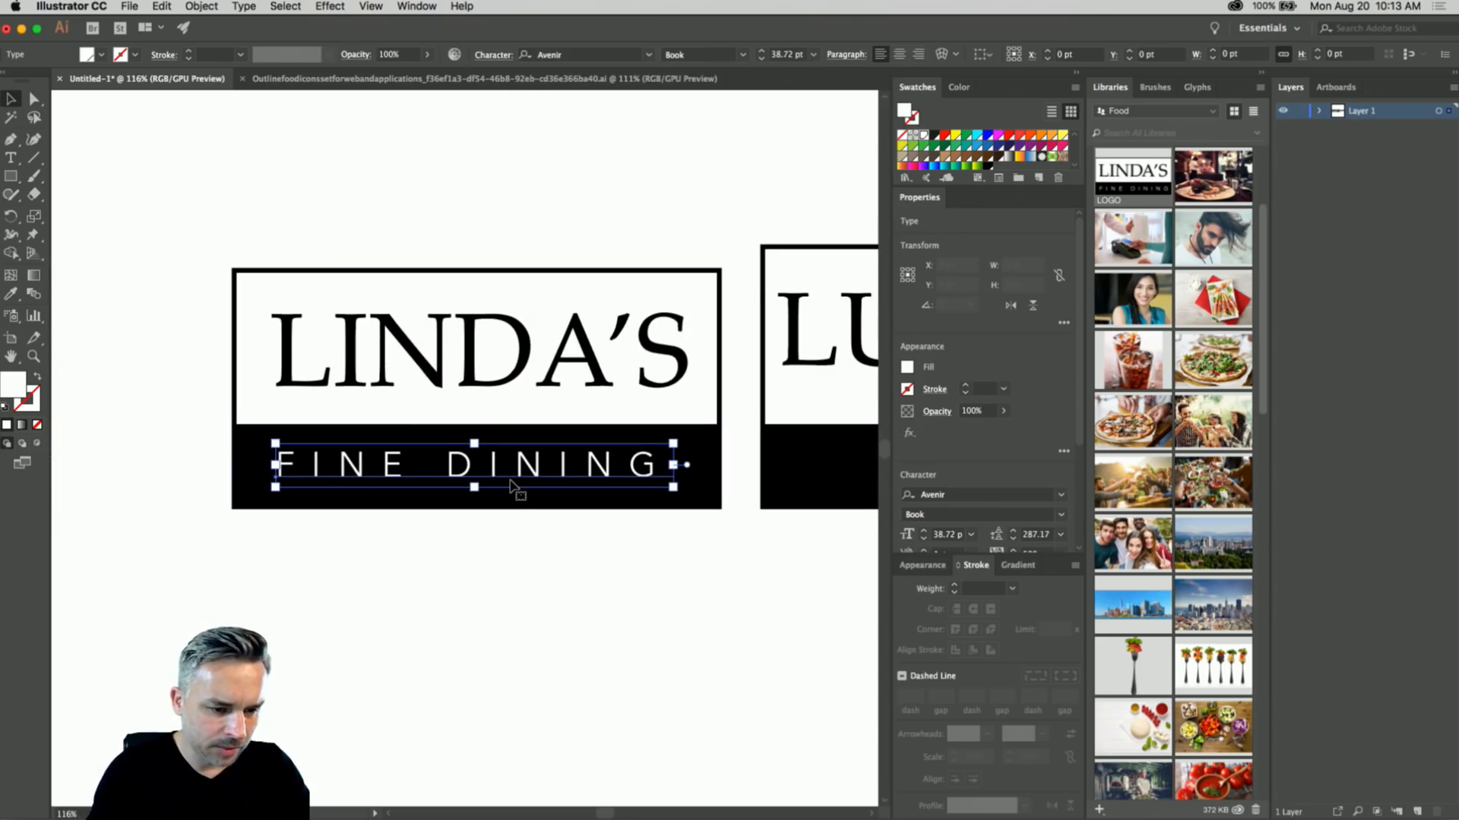
pyautogui.moveTo(511, 485); pyautogui.dragTo(516, 485)
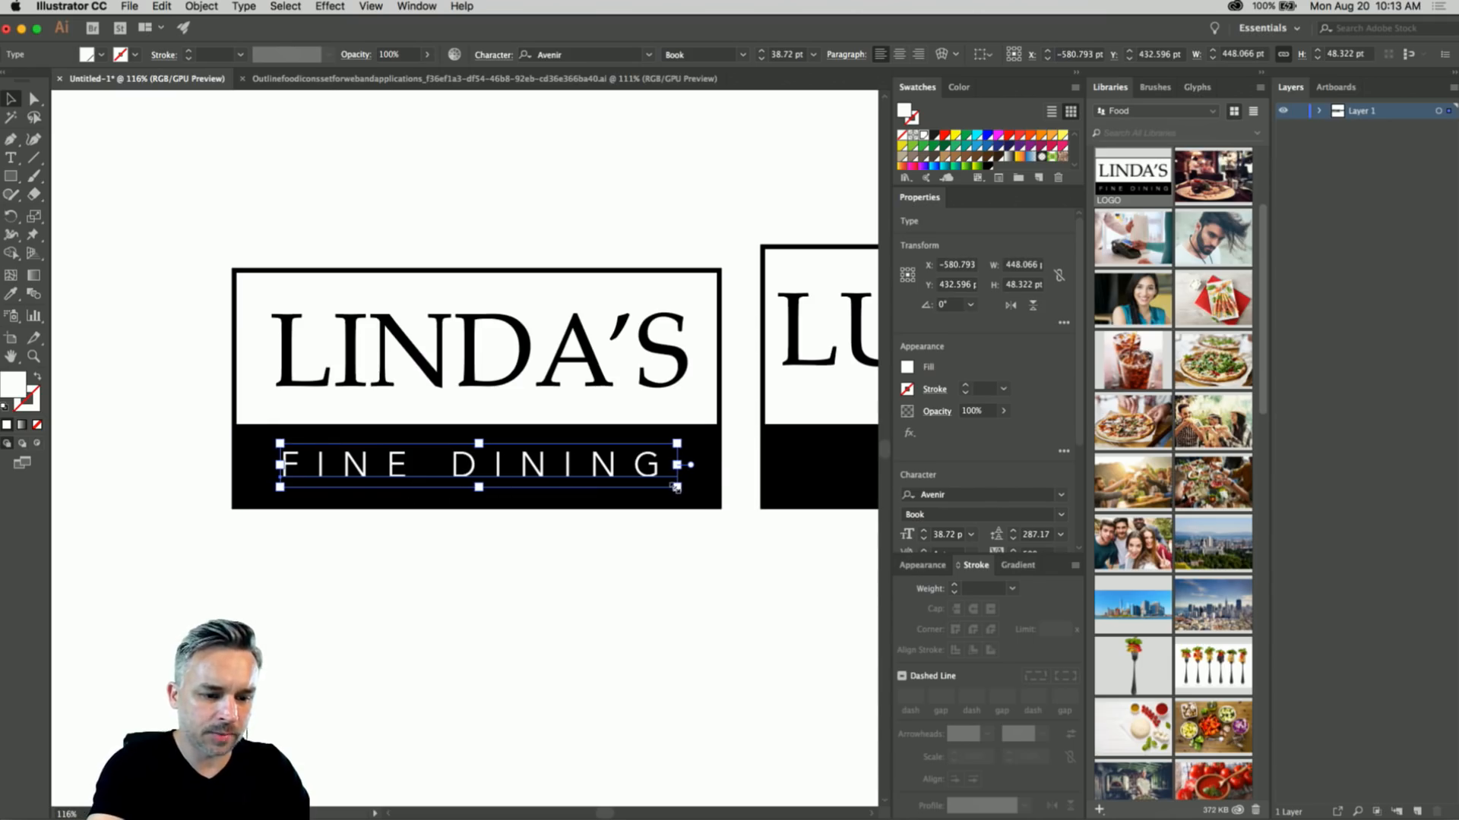
pyautogui.moveTo(676, 488); pyautogui.dragTo(692, 489)
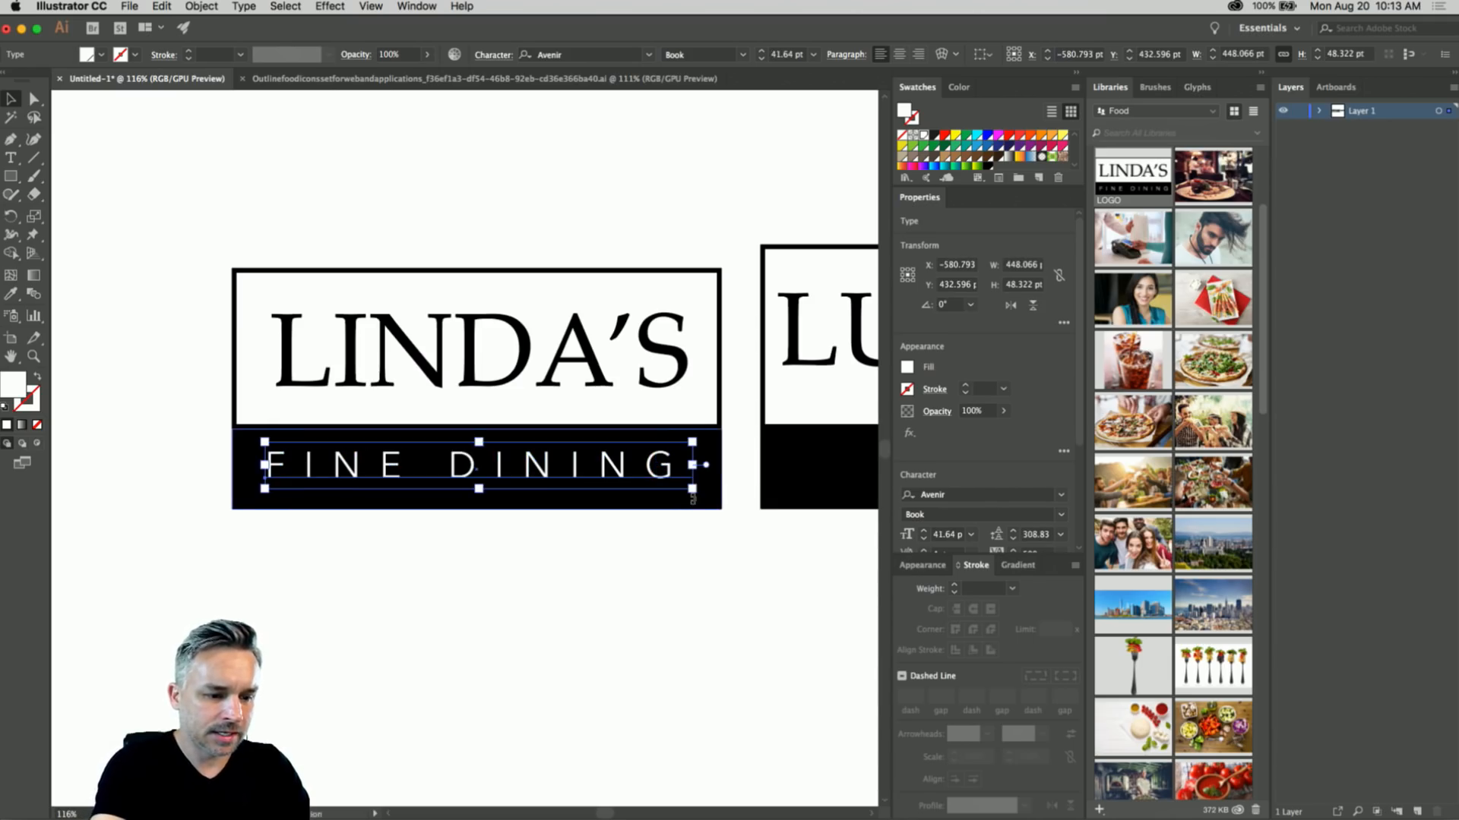
pyautogui.click(577, 217)
pyautogui.click(497, 467)
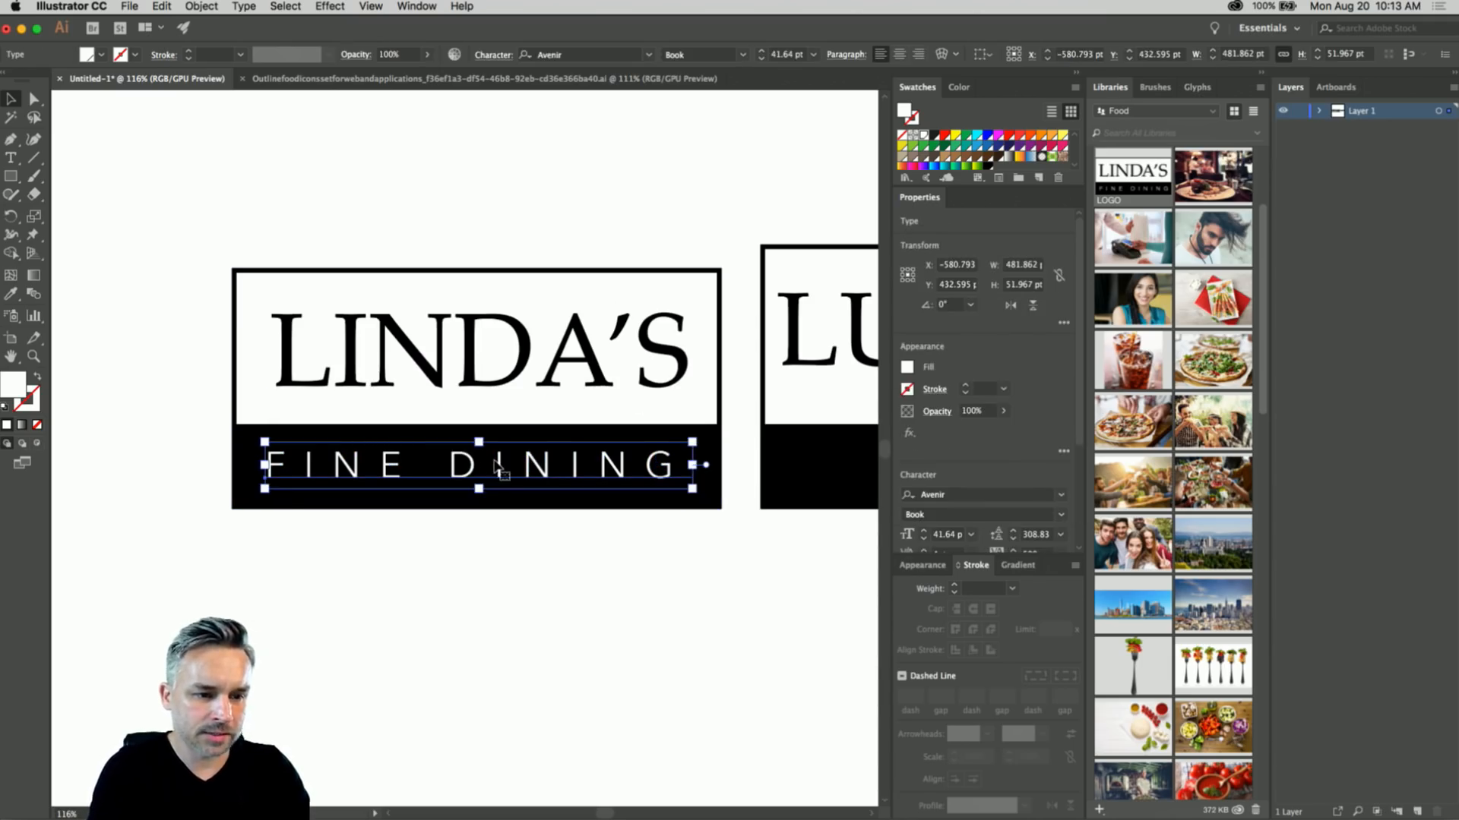
pyautogui.click(451, 349)
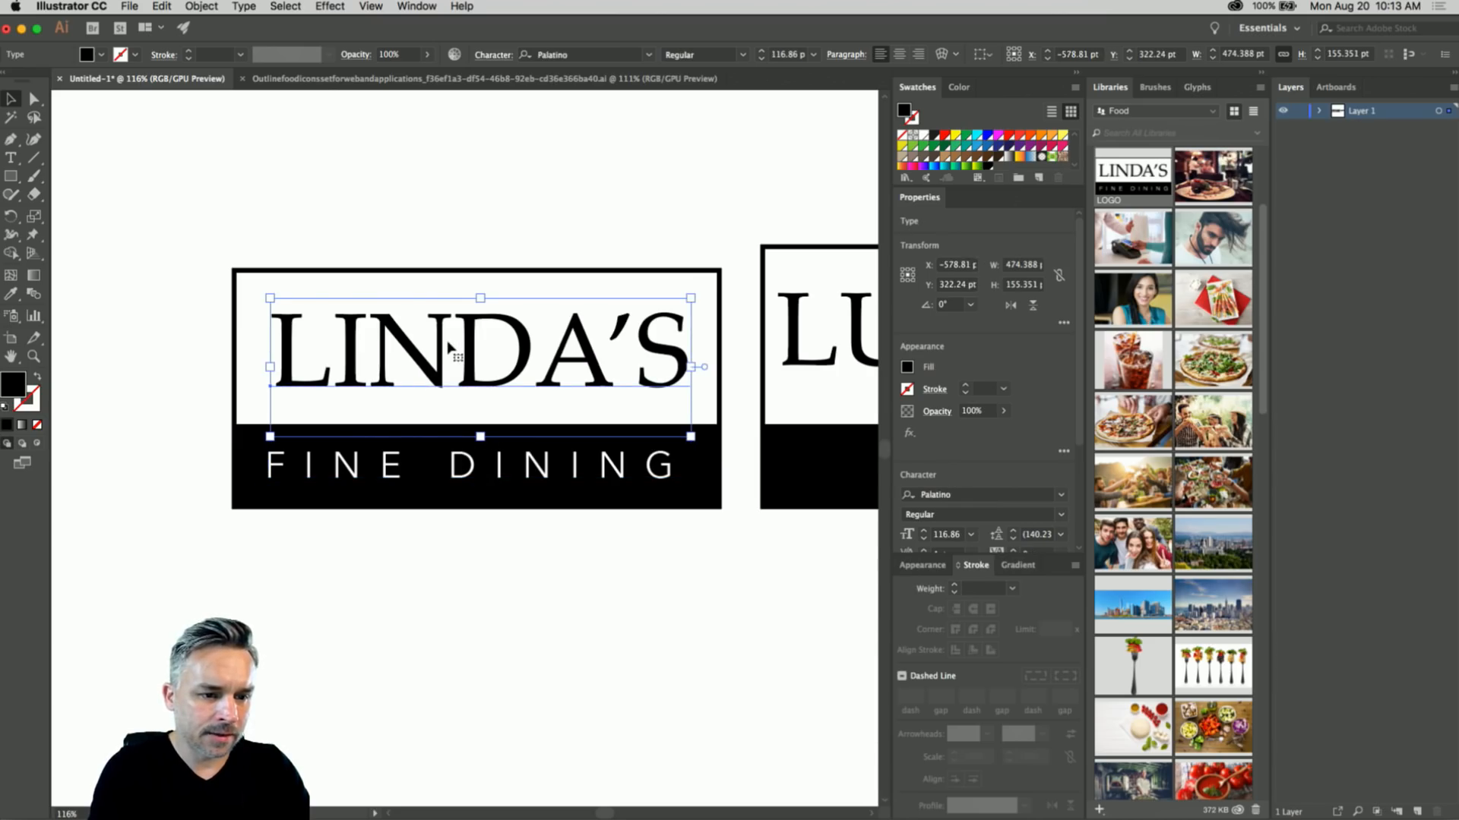
pyautogui.click(454, 232)
# - Cancel saving Untitled-1 and open the LOGO library asset's own file
pyautogui.press('super+s')
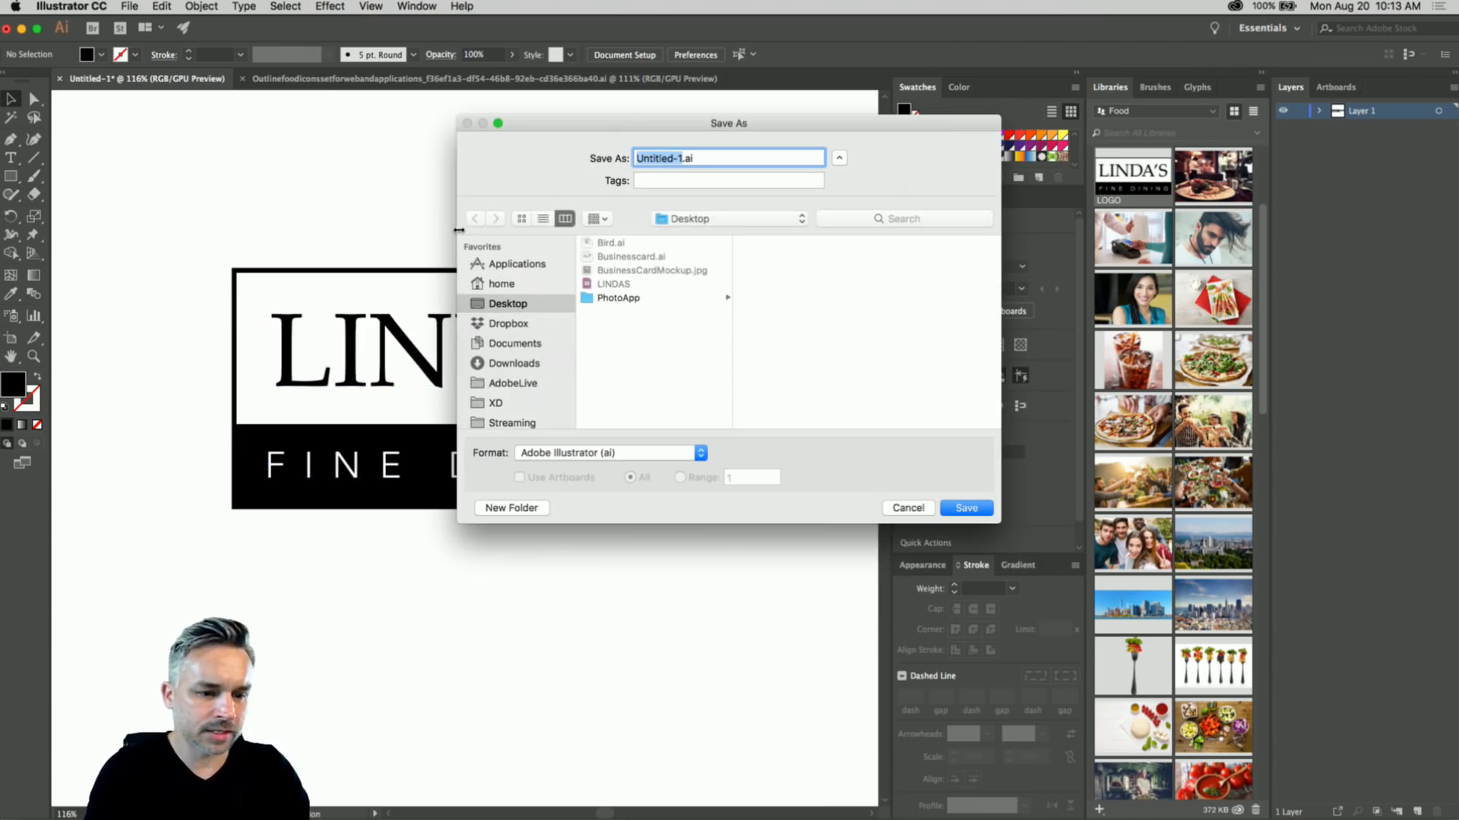
pyautogui.click(908, 507)
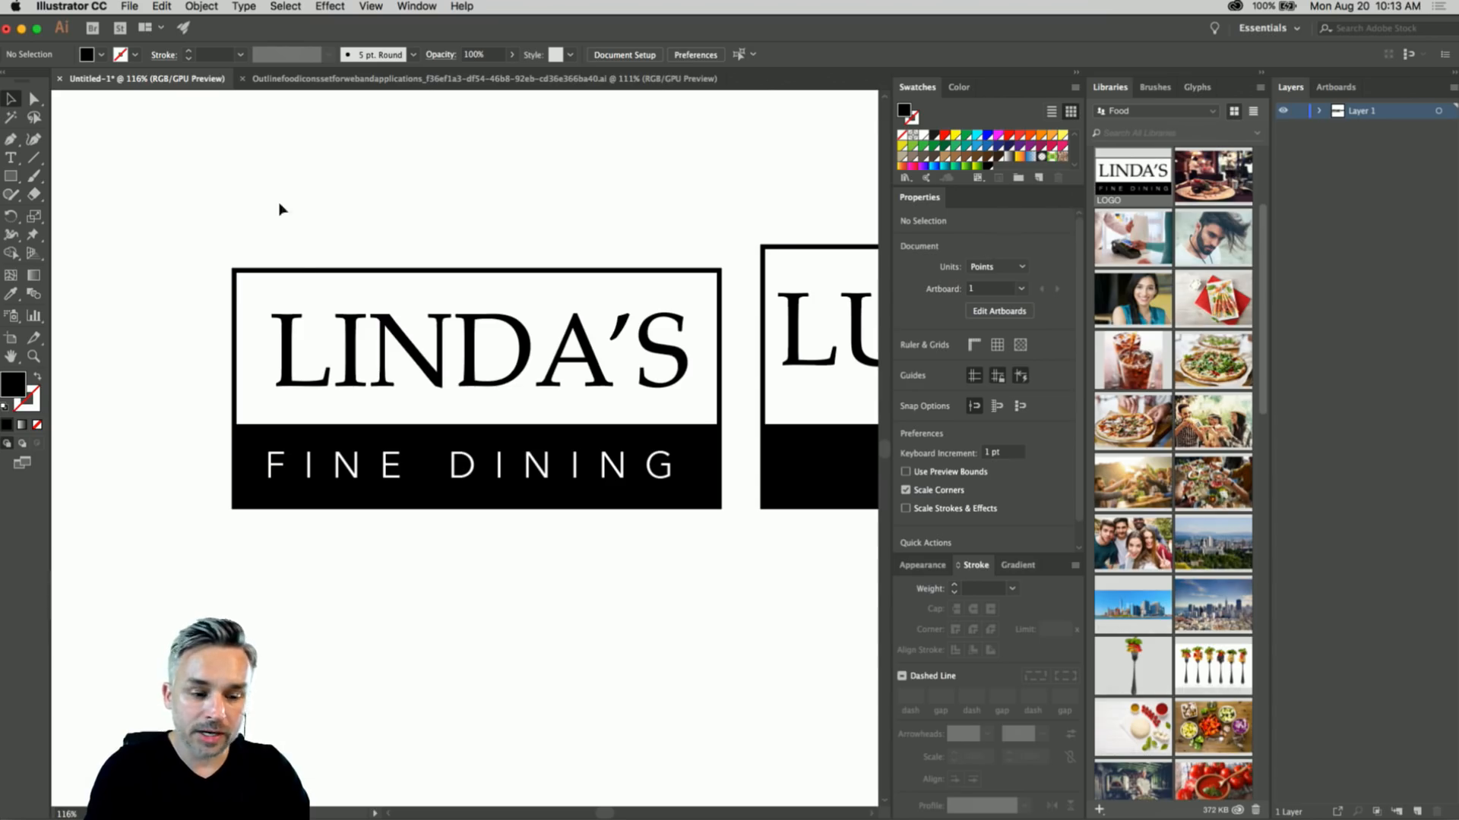
pyautogui.doubleClick(1132, 173)
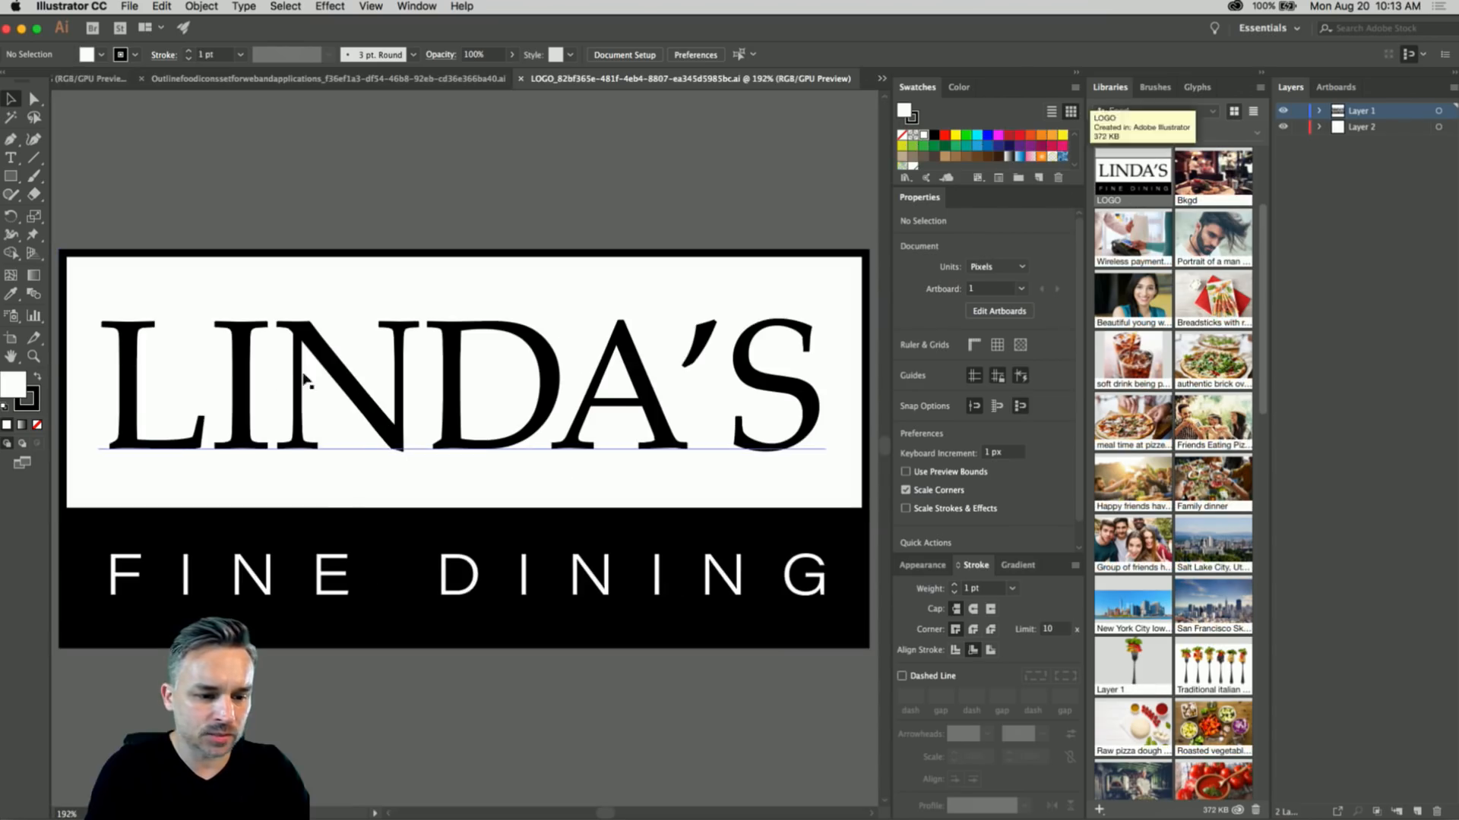
# - Change FINE DINING in the LOGO file to Avenir Book
pyautogui.click(455, 578)
pyautogui.click(578, 55)
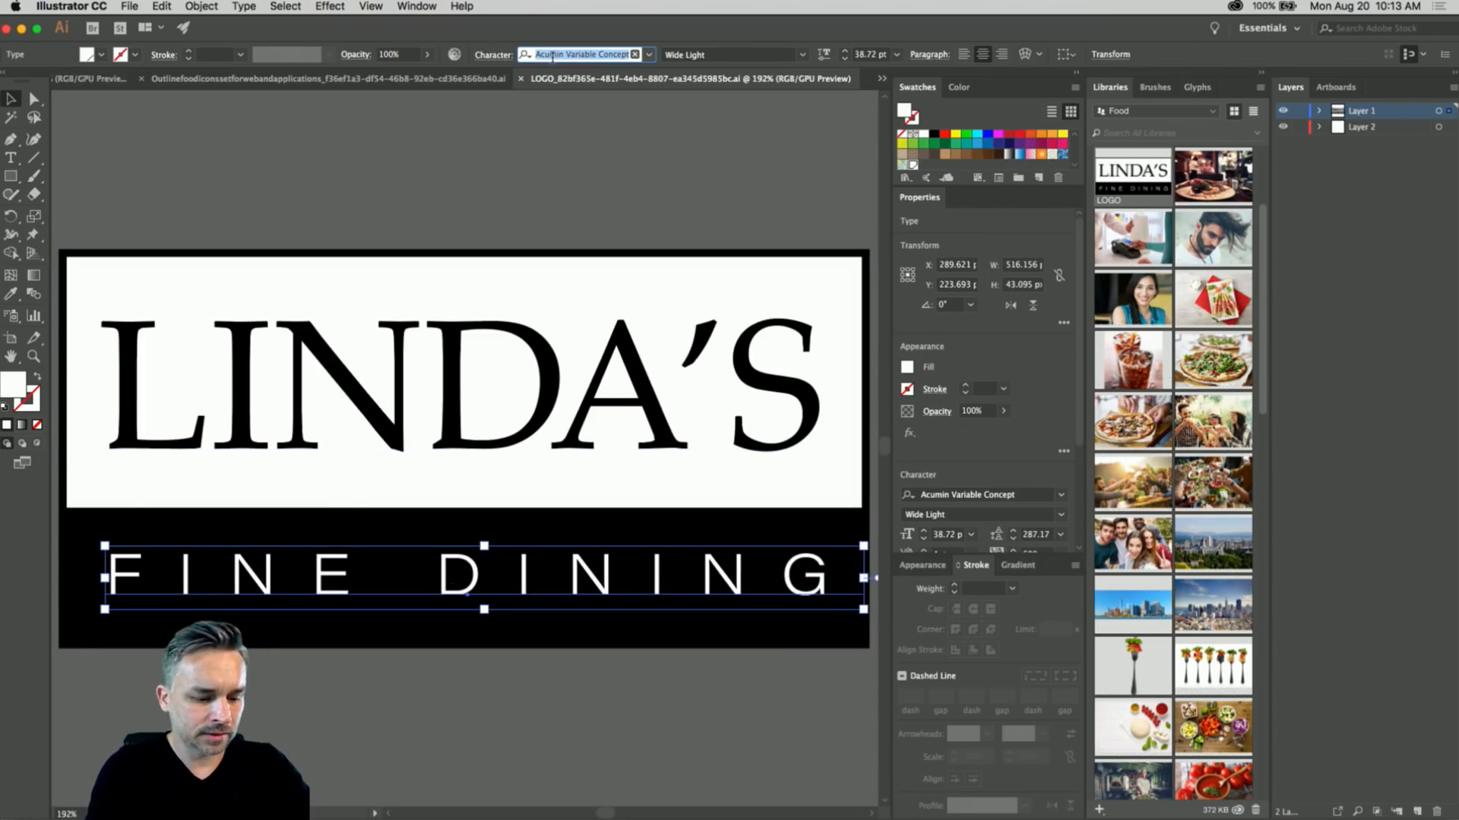
pyautogui.write('aven')
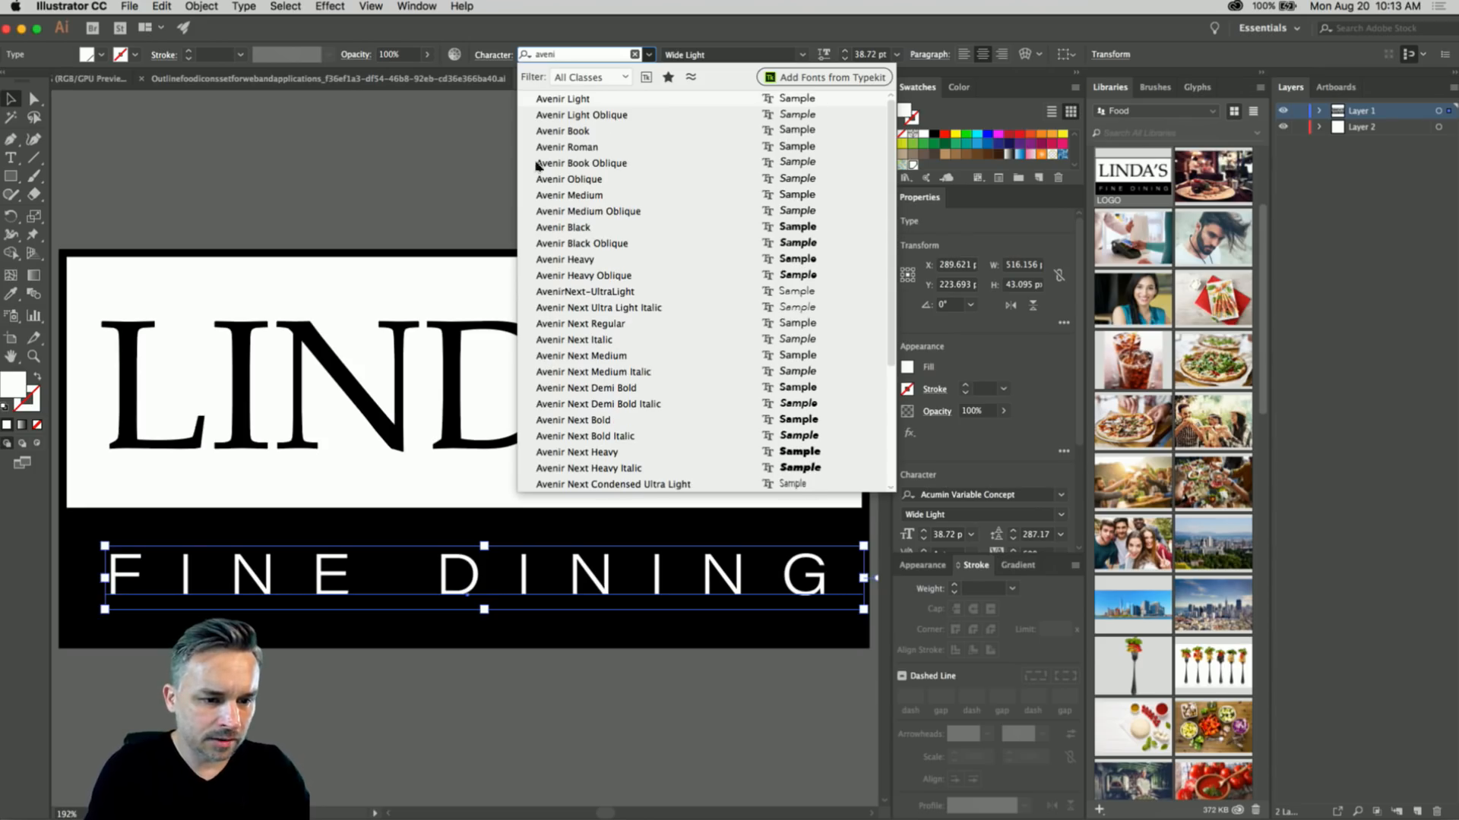
pyautogui.write('i')
pyautogui.click(562, 131)
# - Enlarge FINE DINING to fit the black band, then return to XD
pyautogui.press('super+minus')
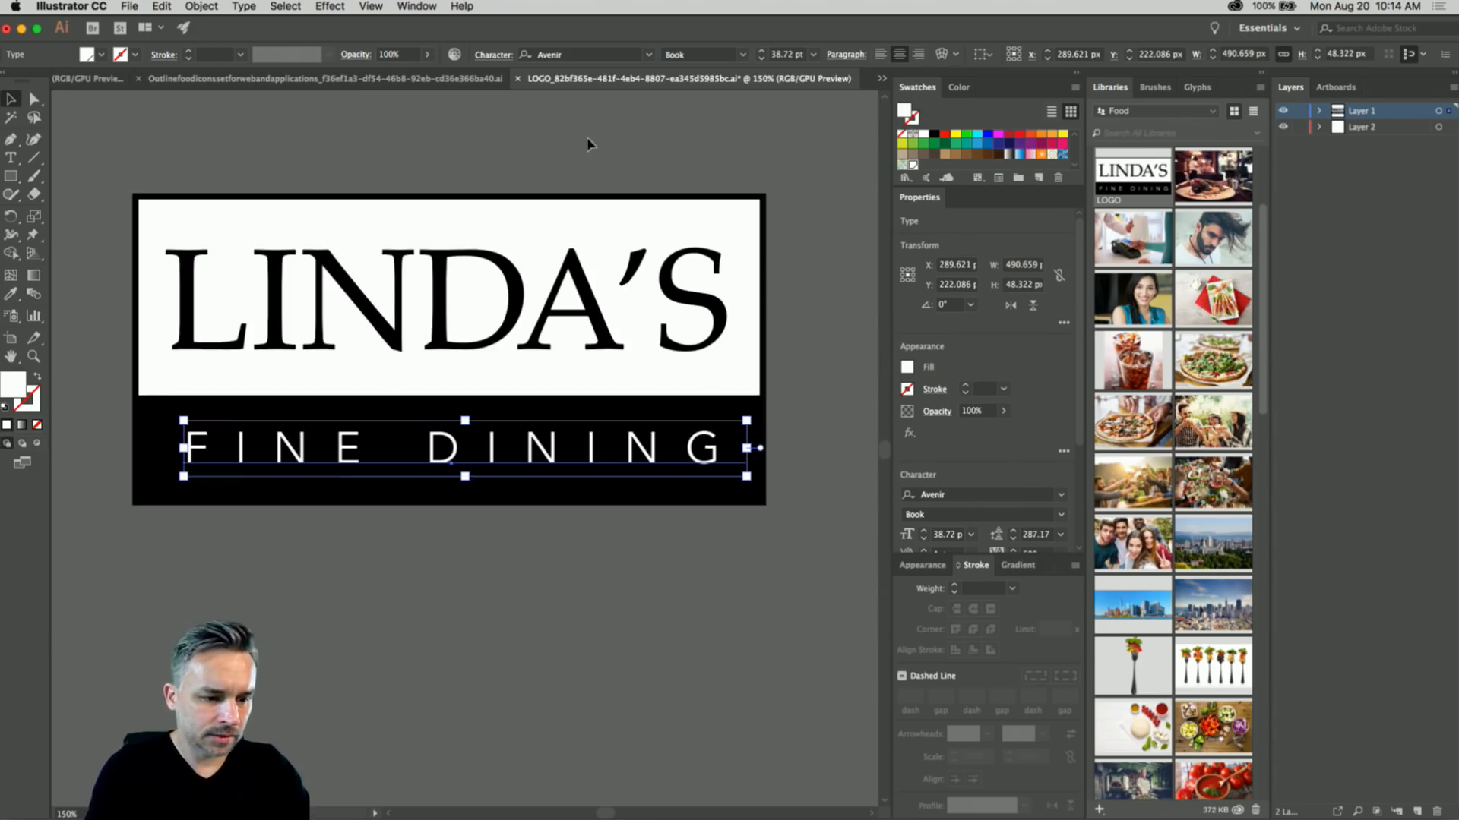
pyautogui.moveTo(465, 477); pyautogui.dragTo(460, 480)
pyautogui.click(374, 164)
pyautogui.click(331, 281)
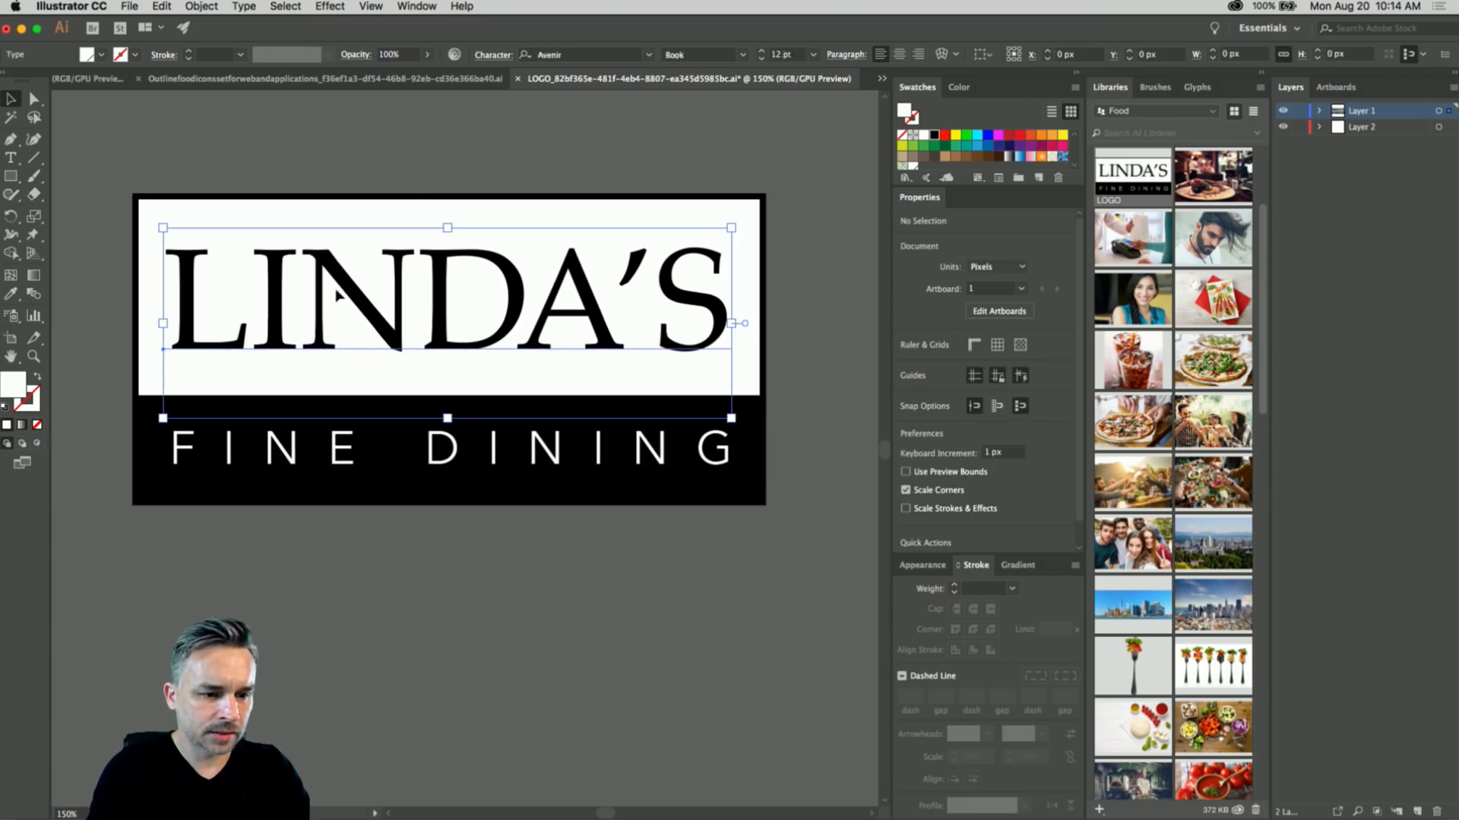
pyautogui.click(330, 136)
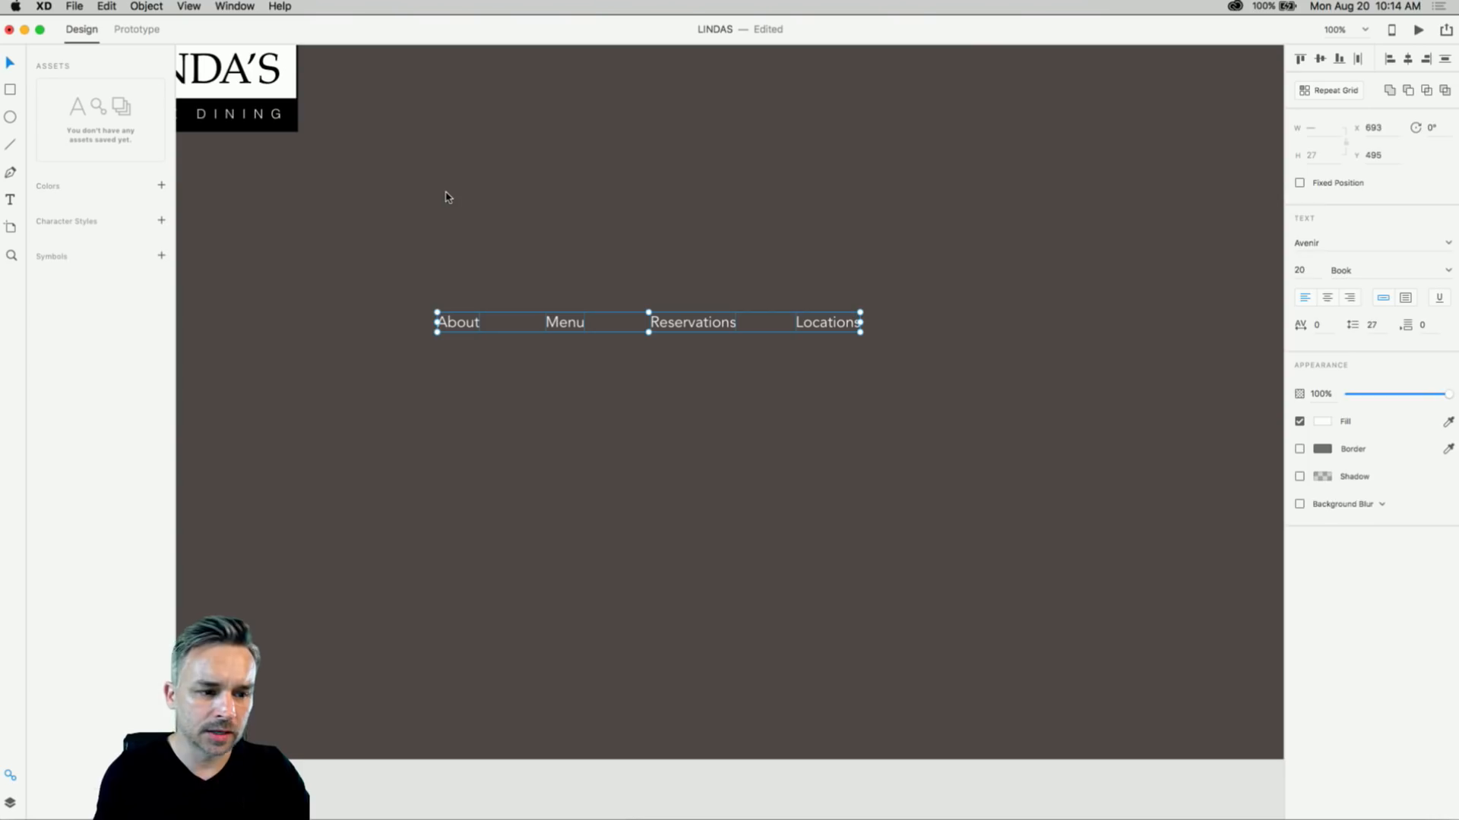
pyautogui.click(417, 228)
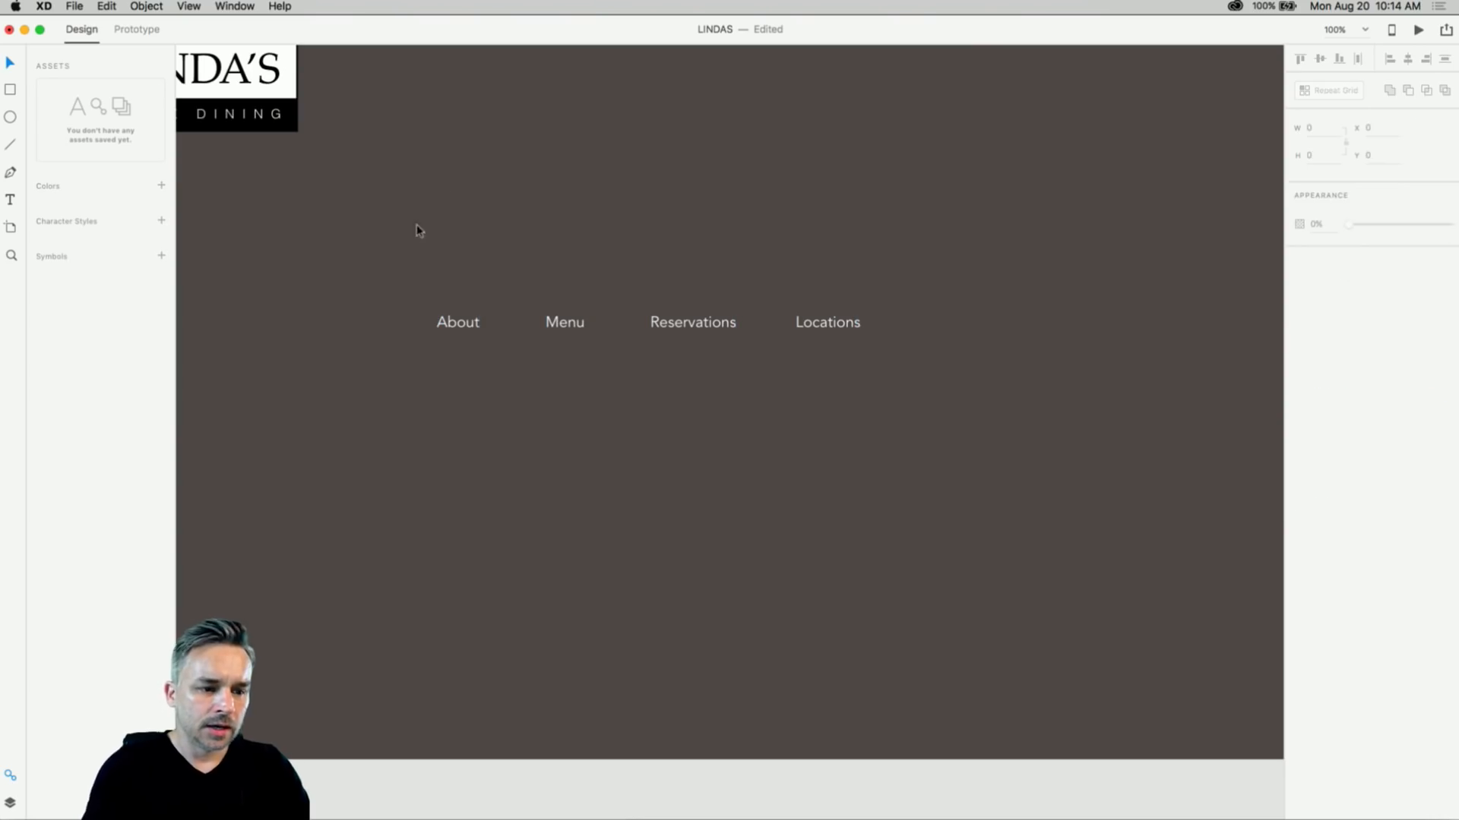
# - Paste the LINDA'S logo onto the HOME artboard above the nav links
pyautogui.press('super+v')
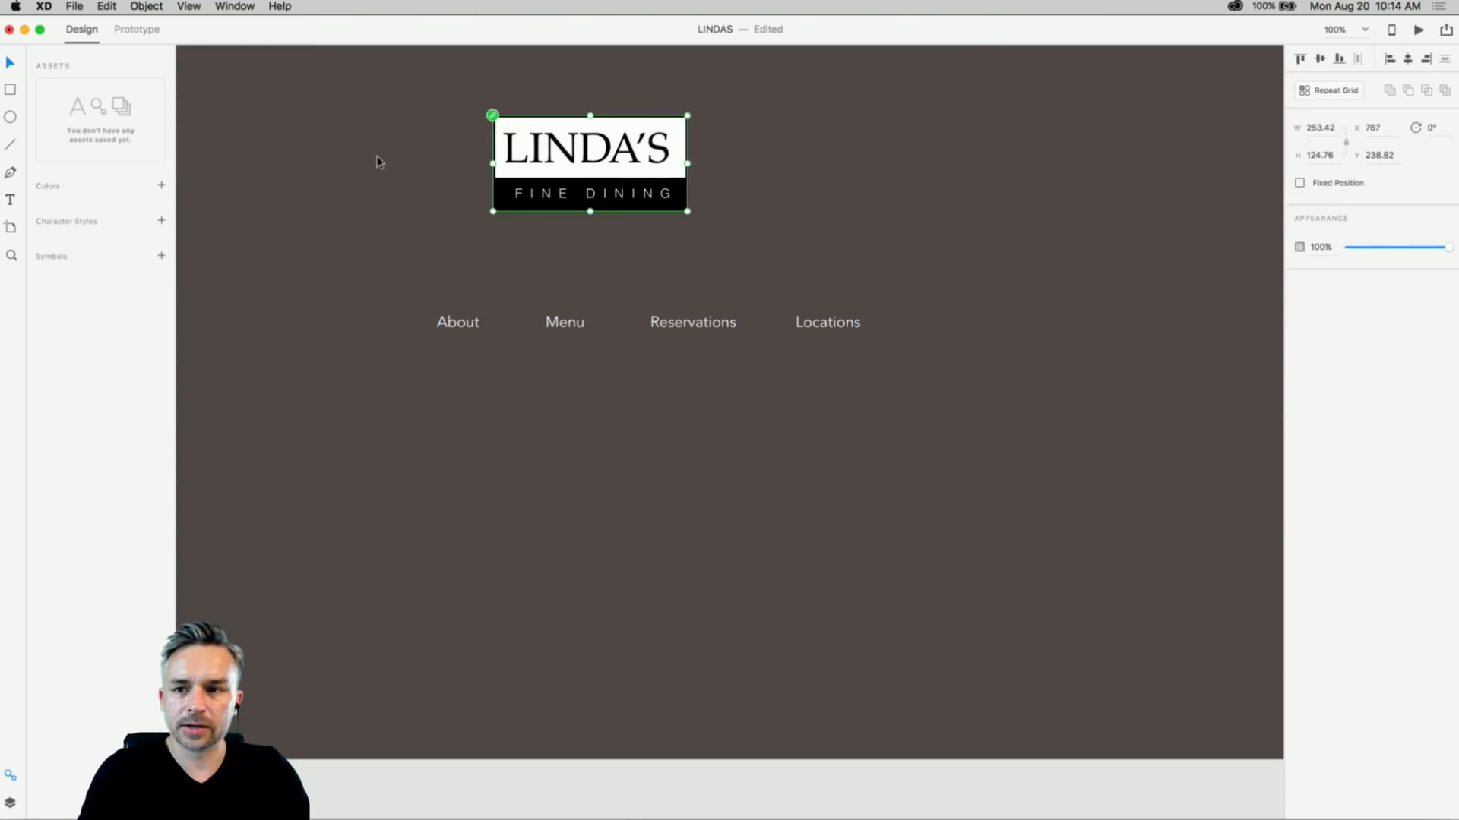
pyautogui.click(372, 187)
pyautogui.moveTo(363, 166); pyautogui.dragTo(440, 262)
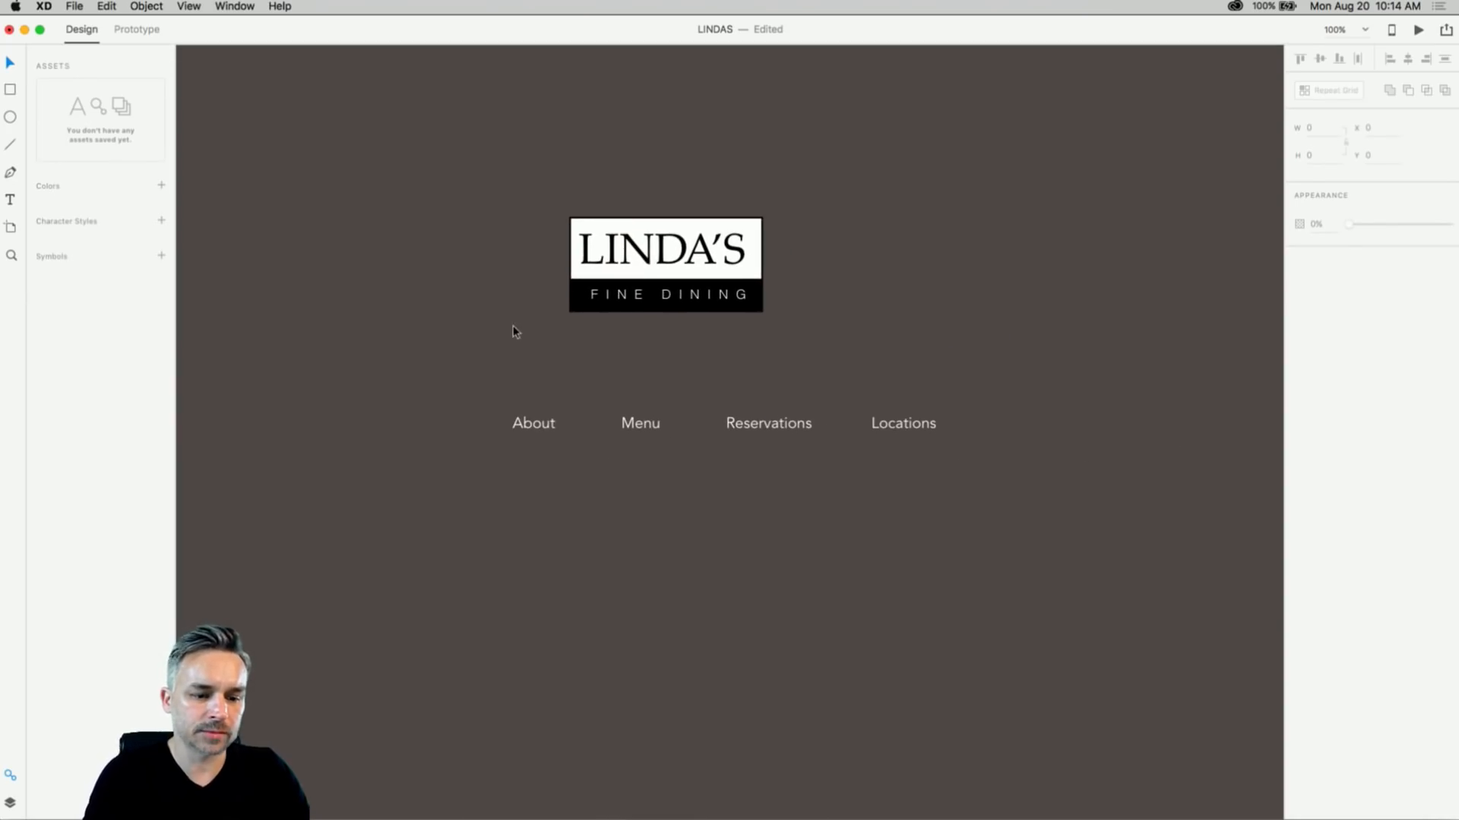
# - Add a text line reading 'Voted Best of the Bay 5 years running!'
pyautogui.click(10, 201)
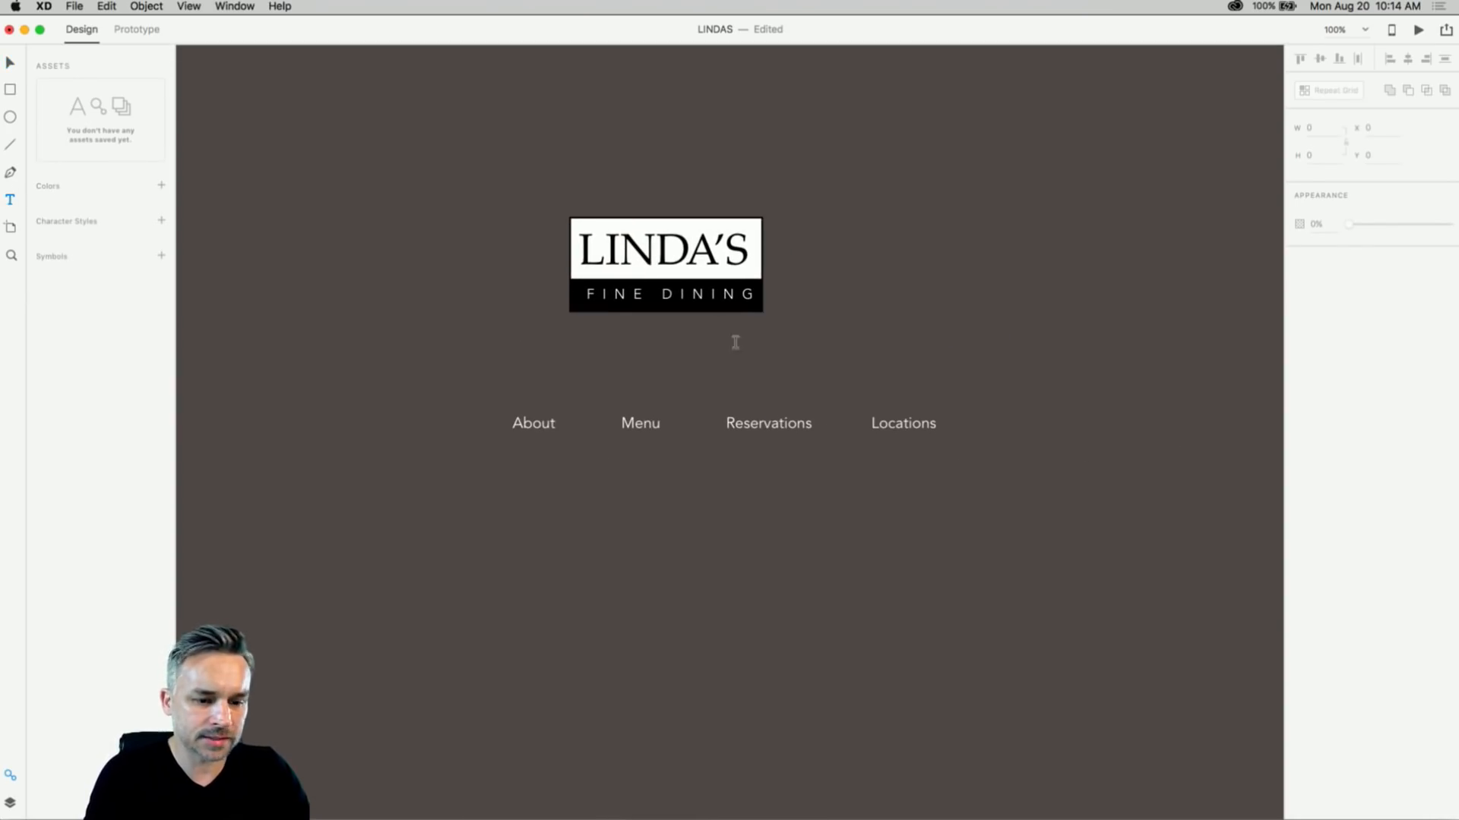
pyautogui.click(872, 320)
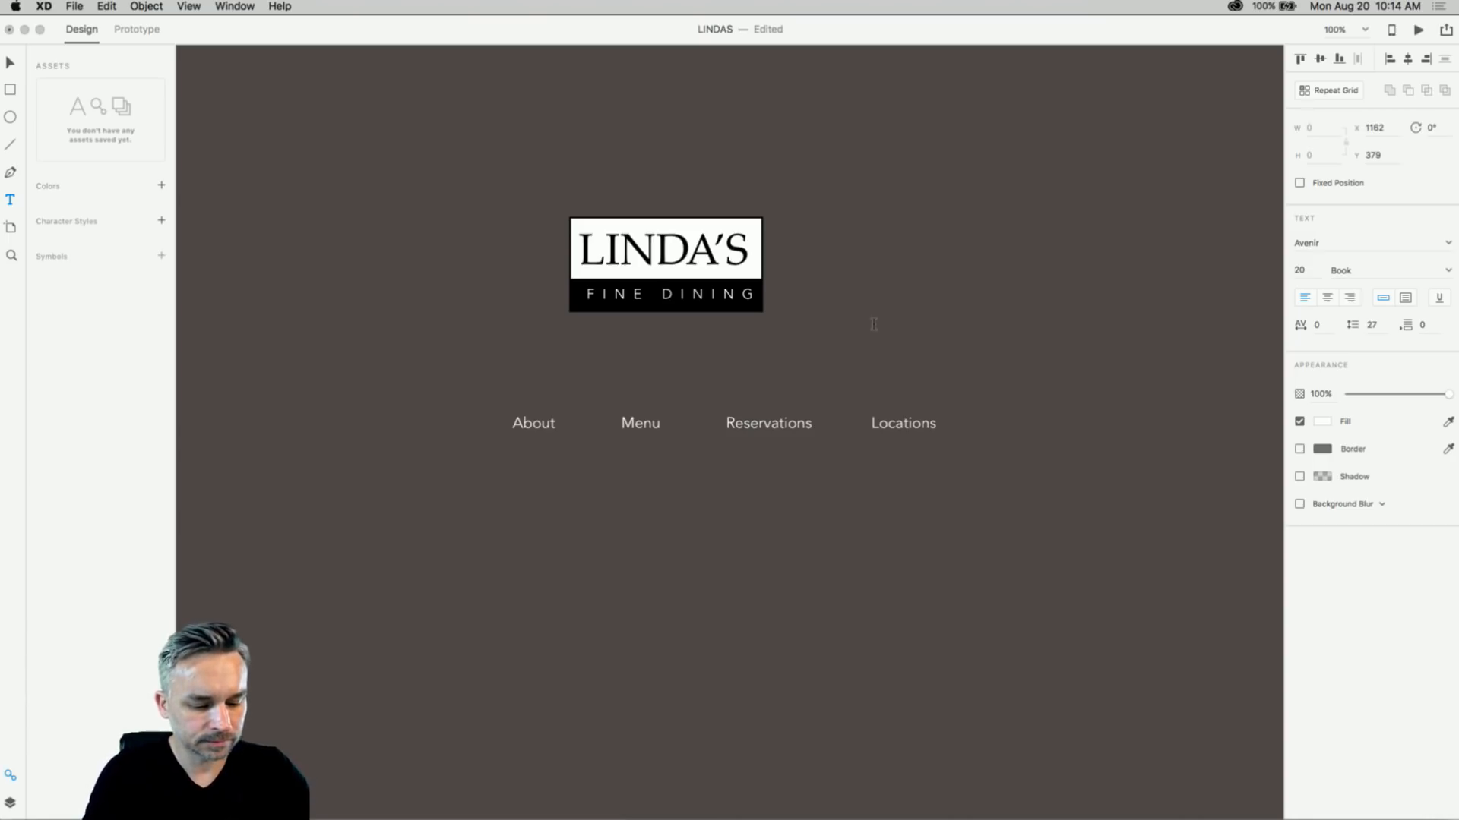
pyautogui.write('The ')
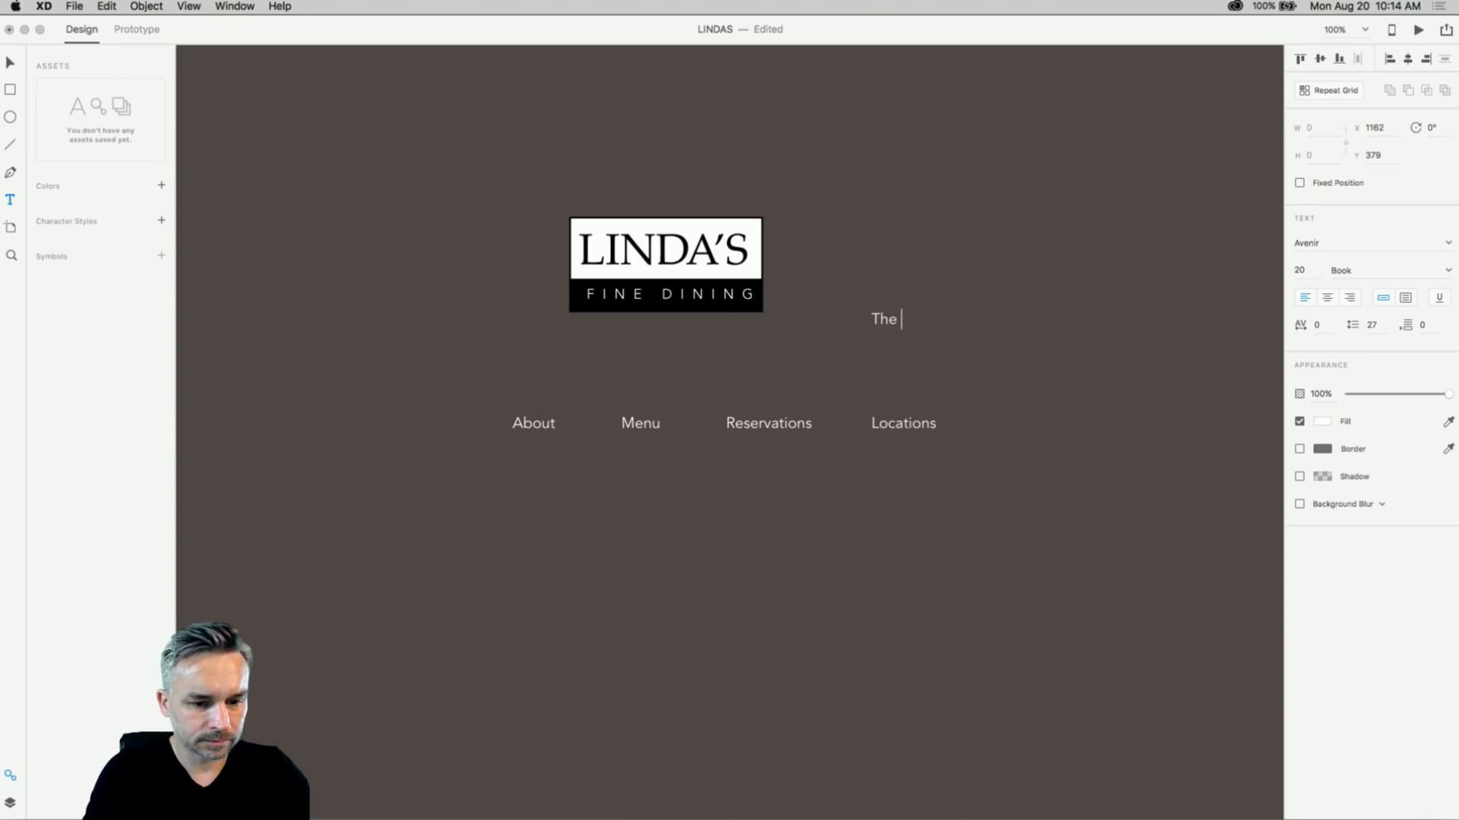
pyautogui.write('very')
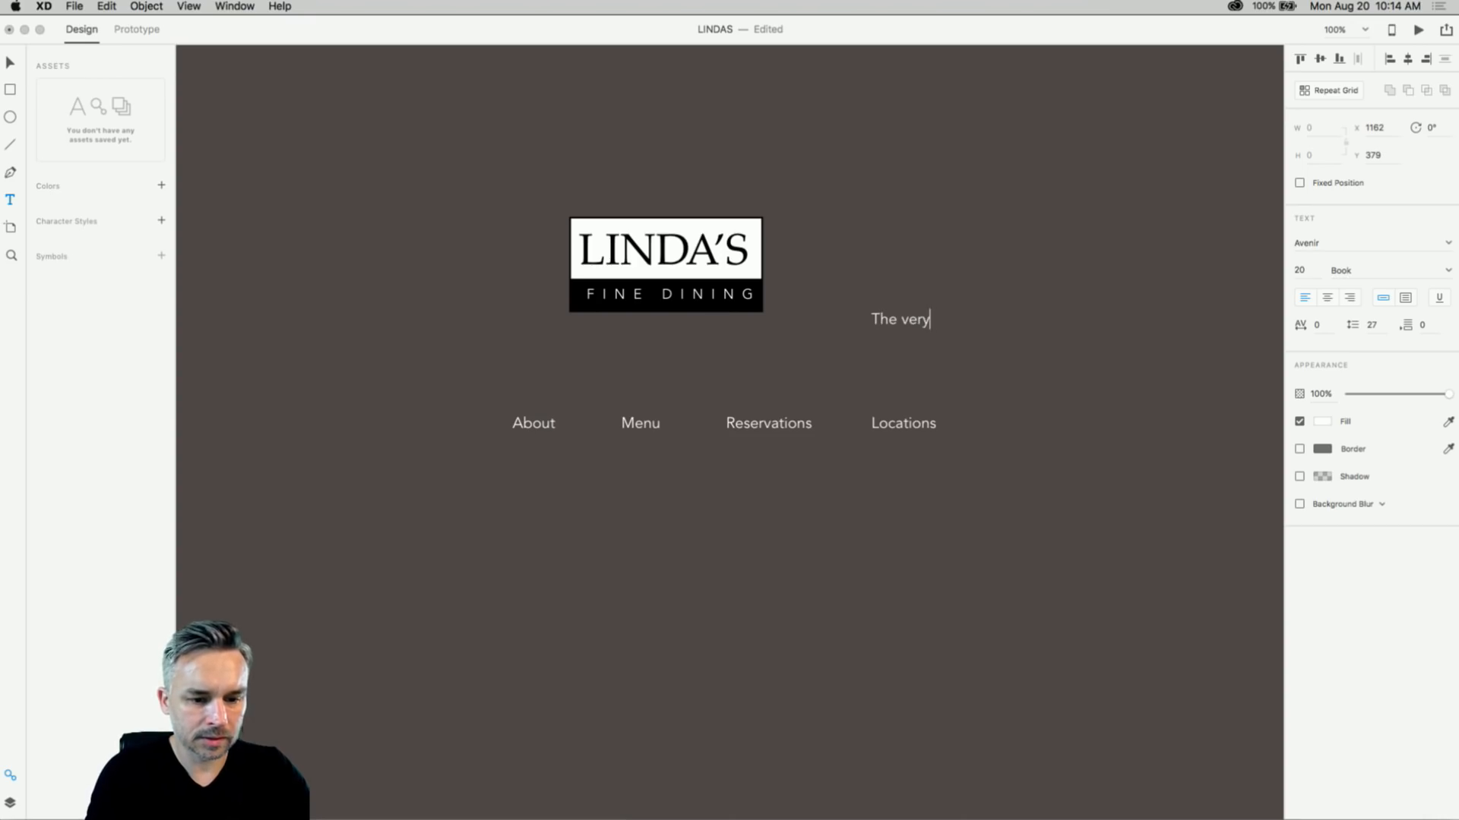
pyautogui.write(' best')
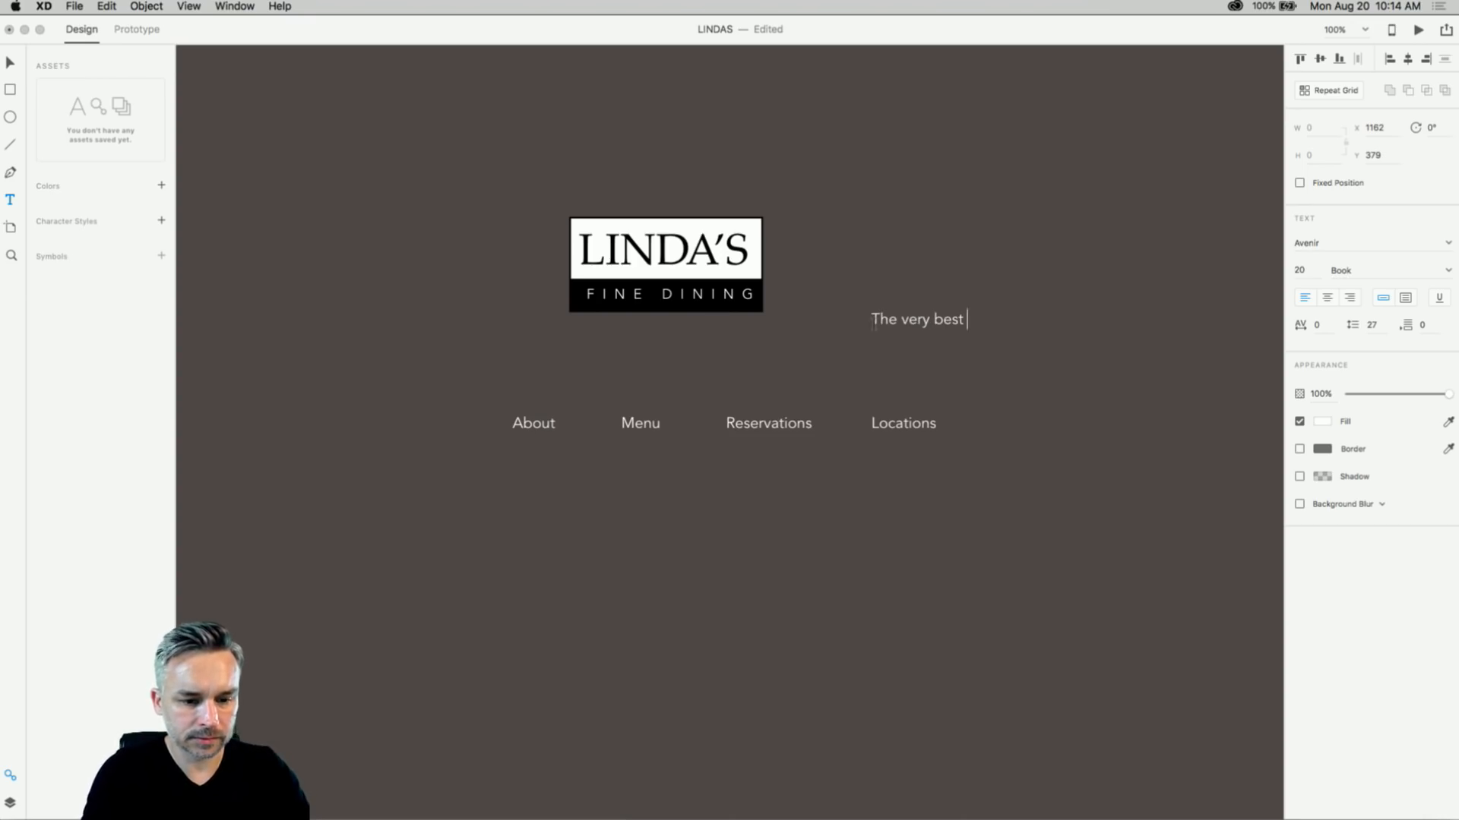
pyautogui.moveTo(872, 319); pyautogui.dragTo(1076, 320)
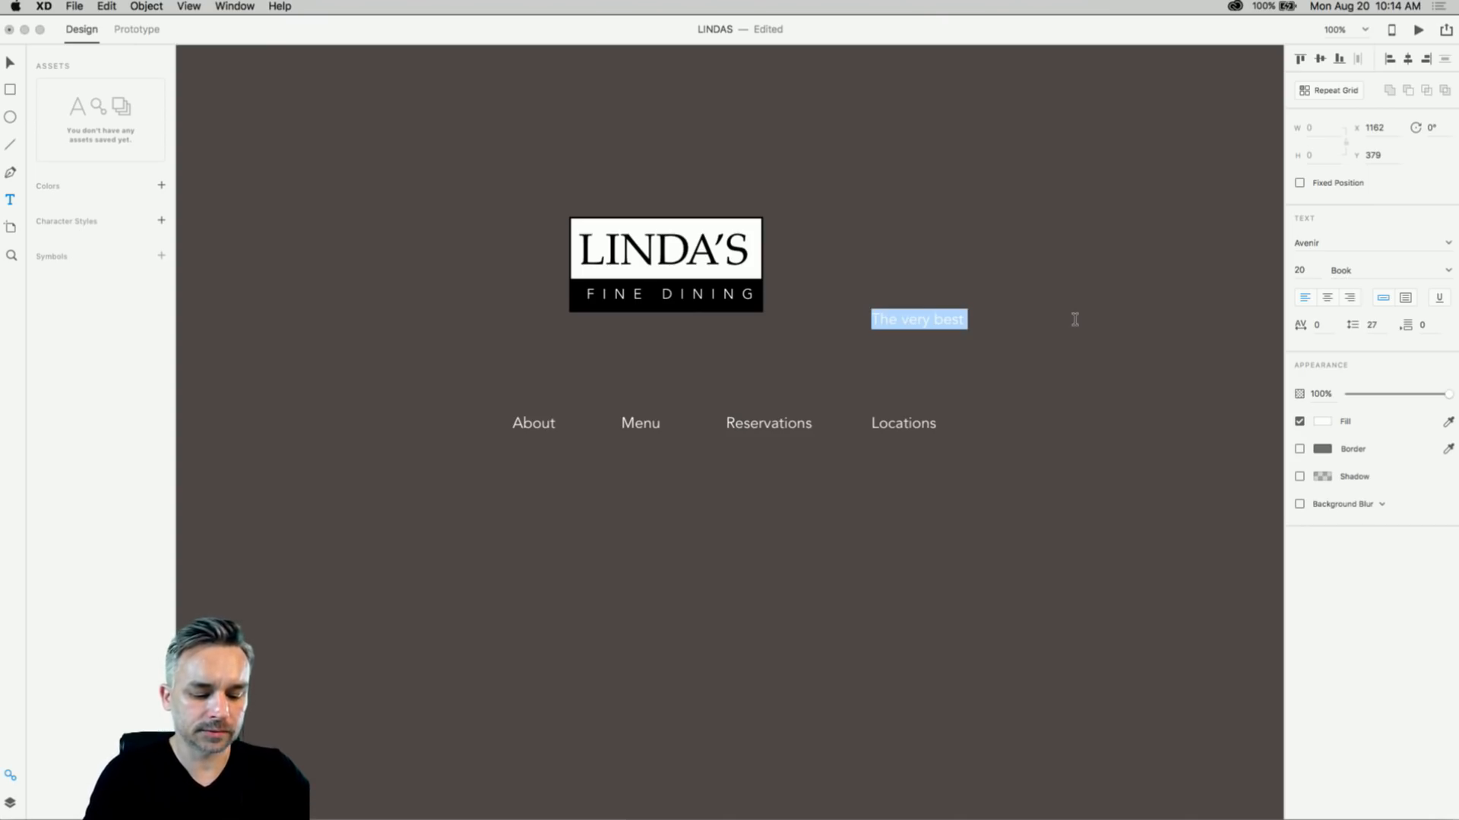
pyautogui.write('Voted Best')
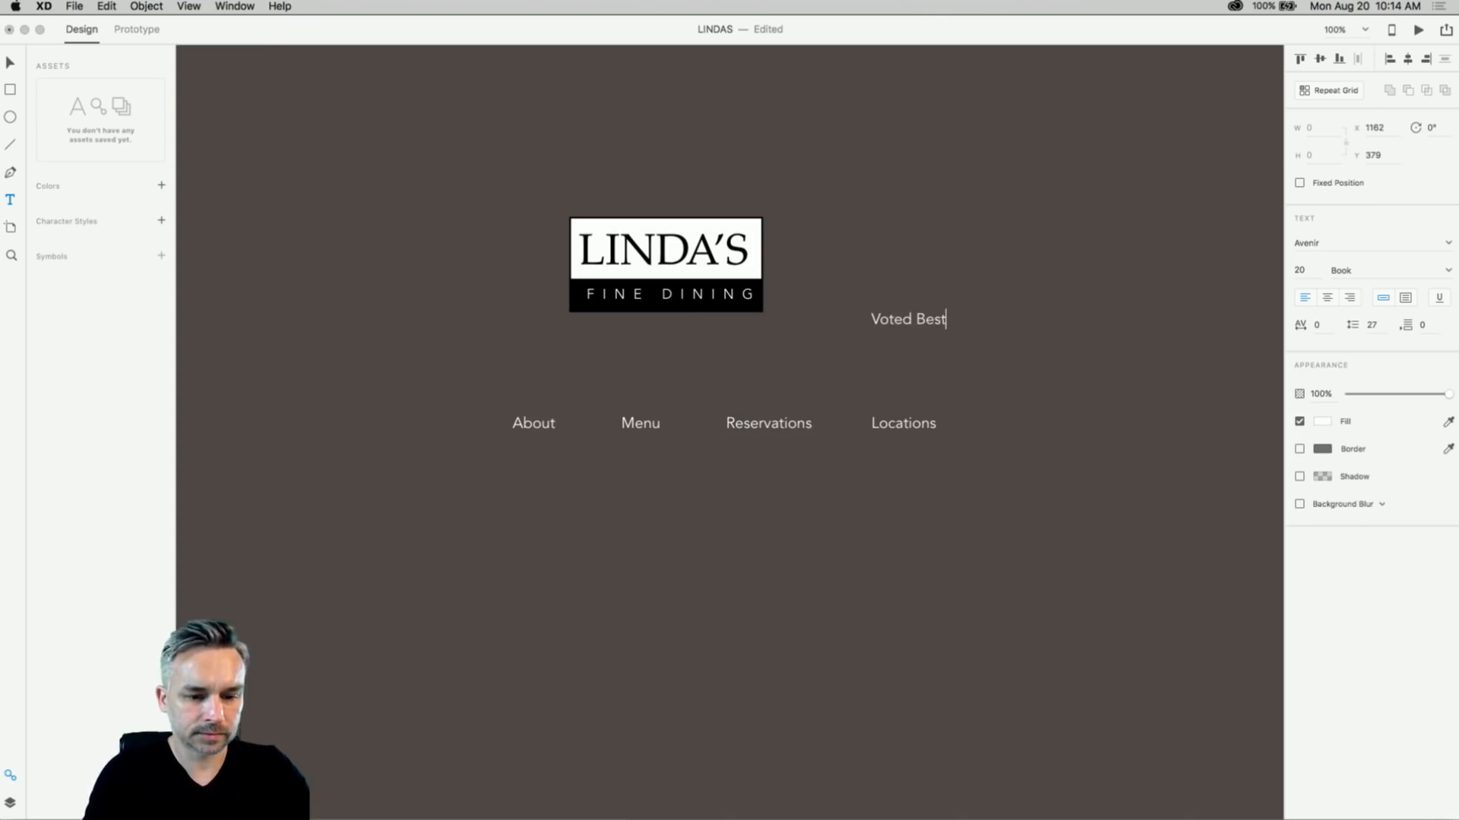
pyautogui.write(' of the Da')
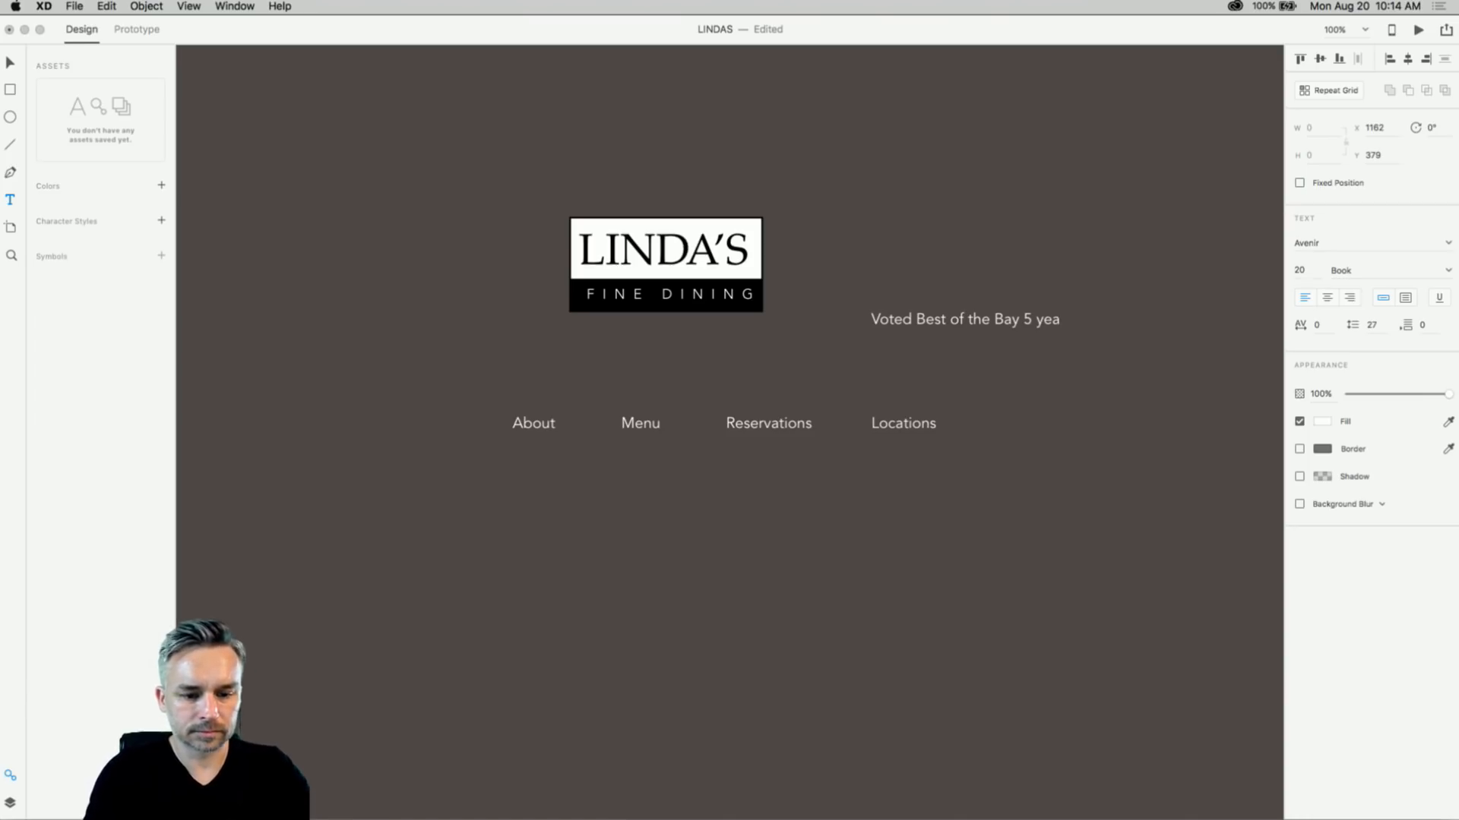
pyautogui.write('unning!')
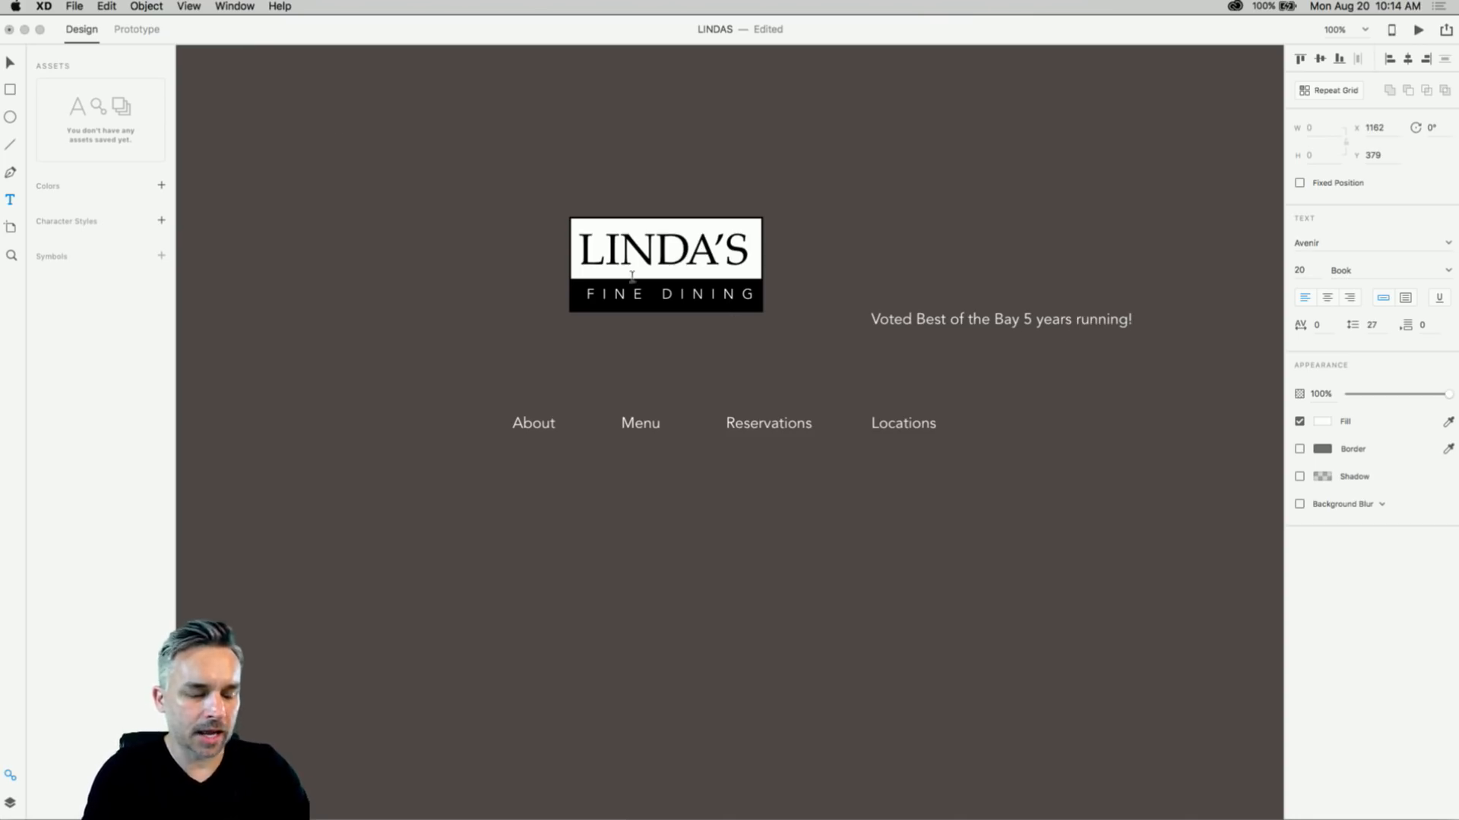
pyautogui.click(6, 68)
# - Move the tagline below the navigation links and scale it up
pyautogui.moveTo(904, 318); pyautogui.dragTo(619, 538)
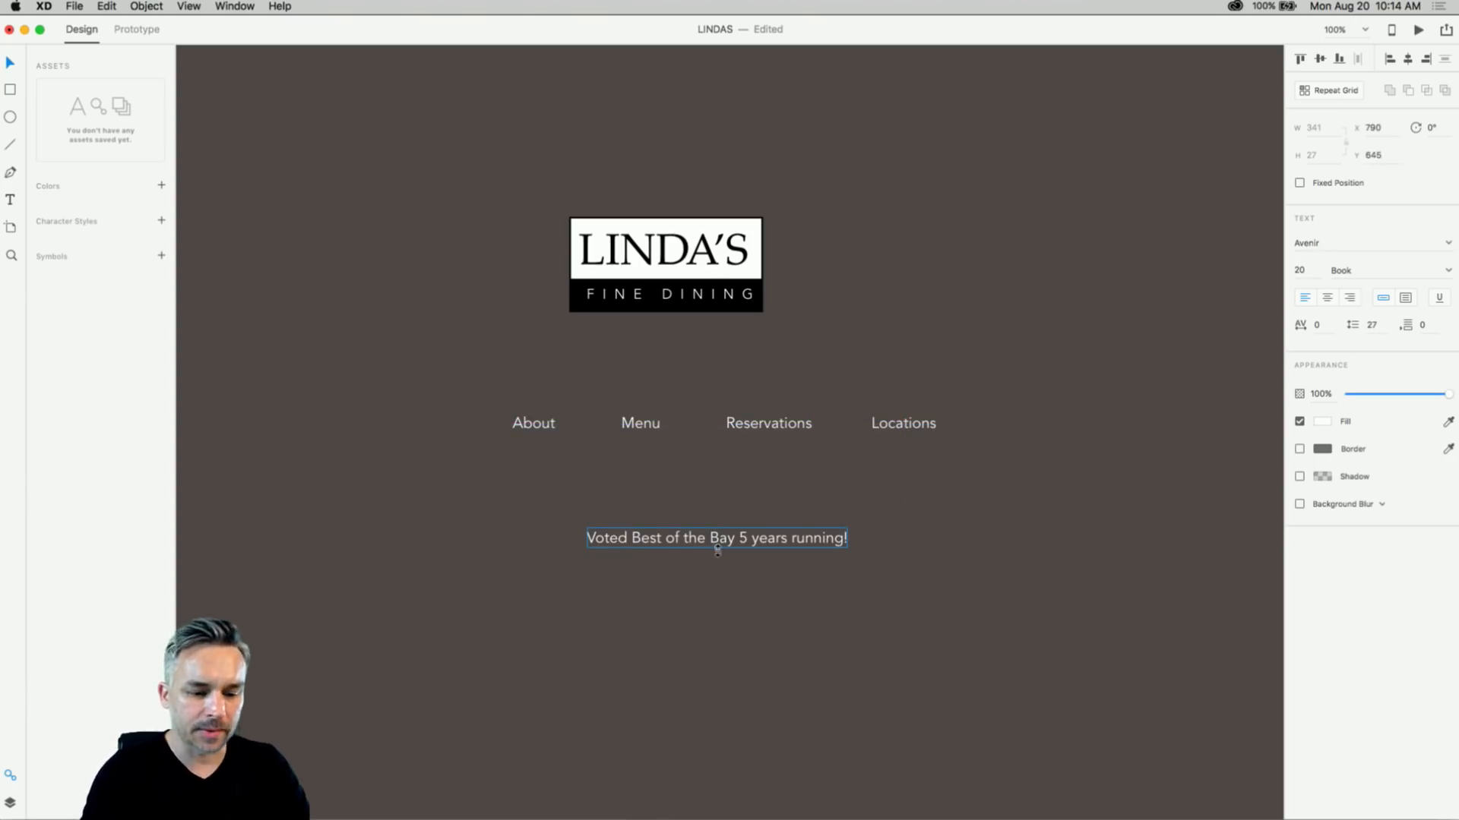
pyautogui.moveTo(722, 563); pyautogui.dragTo(719, 575)
pyautogui.press('super+z')
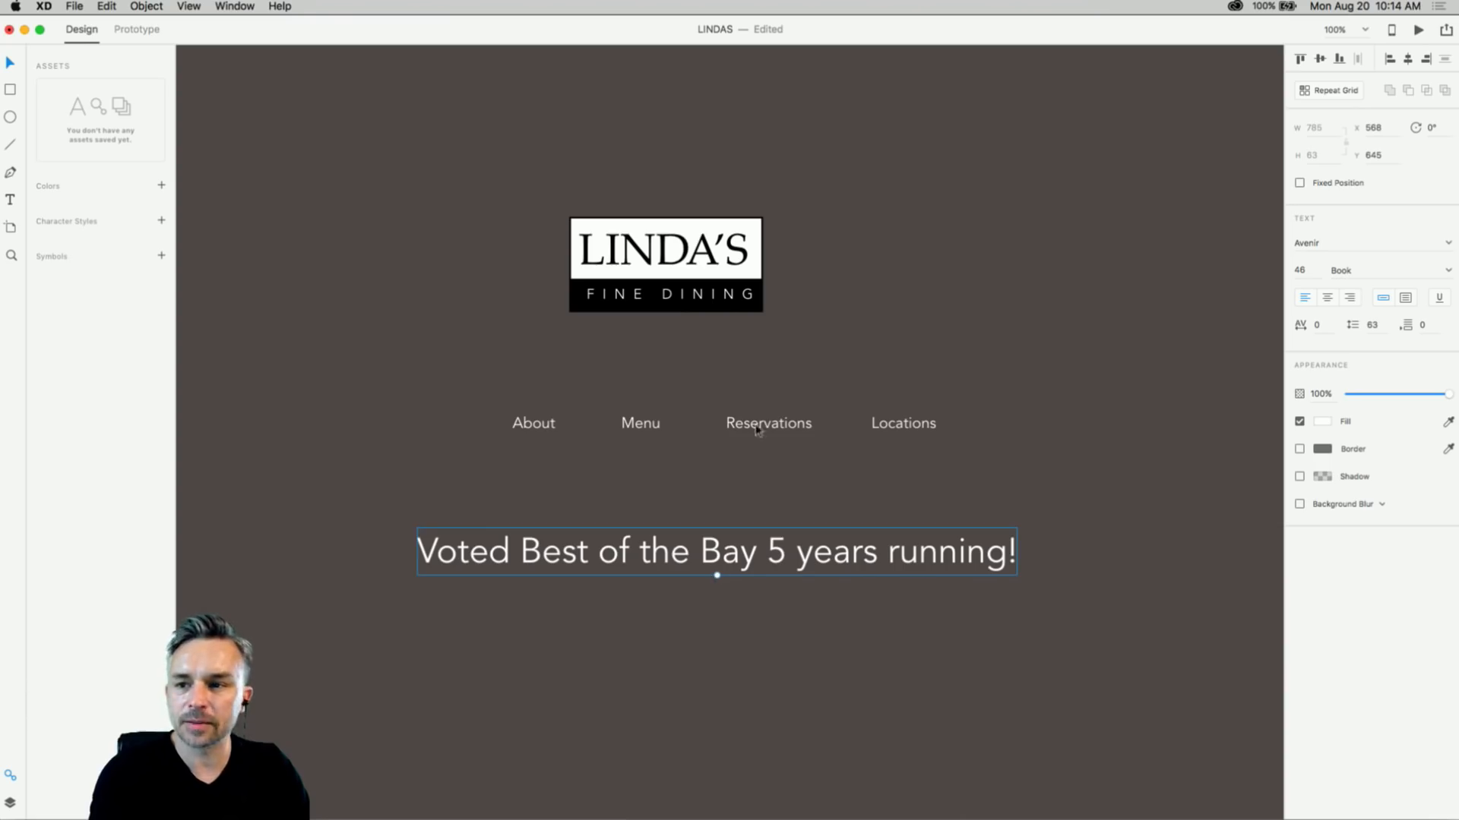
# - Set the tagline in Palatino Regular at 46 pt and view the whole HOME artboard
pyautogui.click(1346, 244)
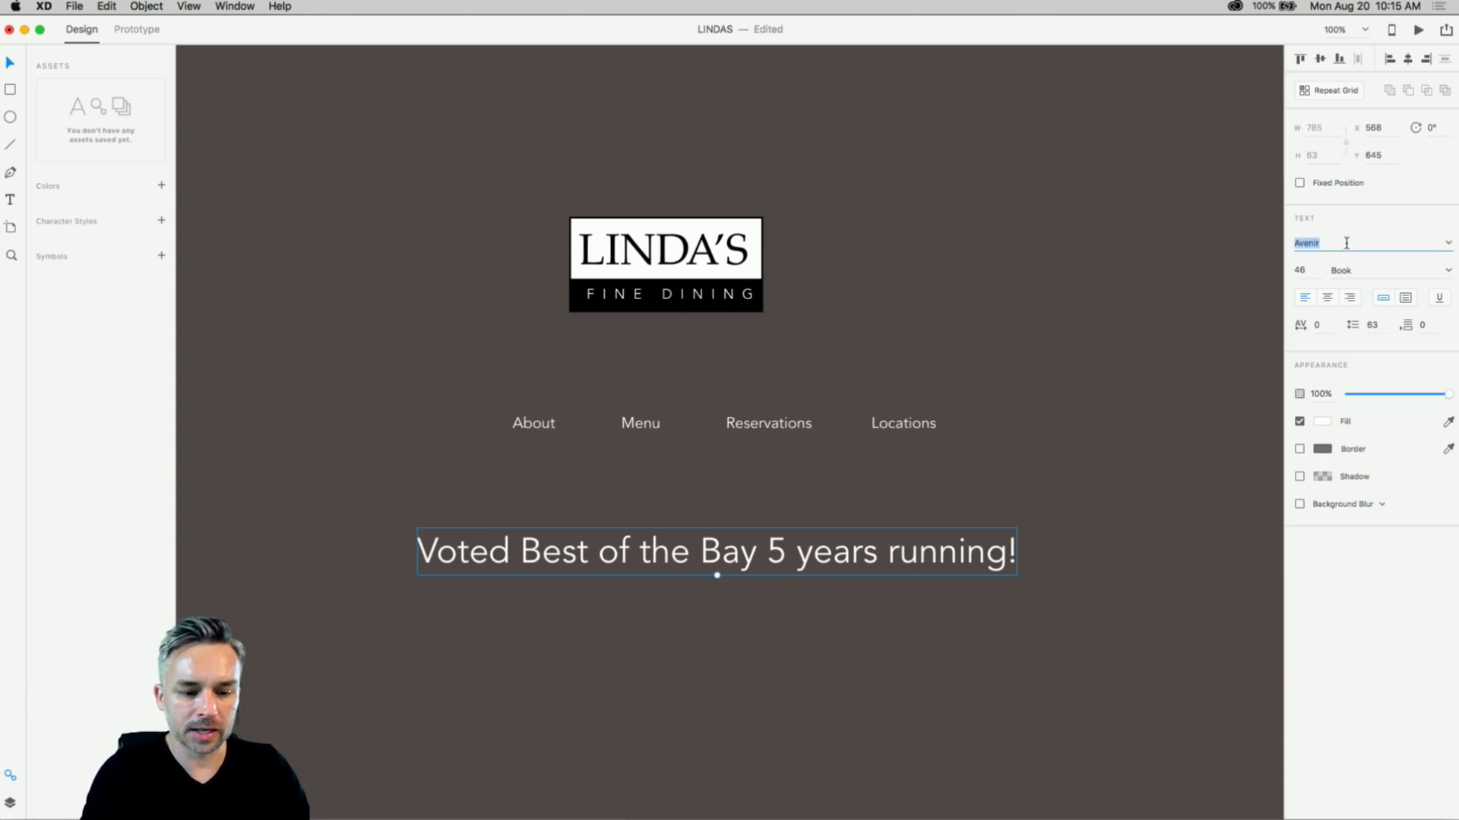
pyautogui.write('P')
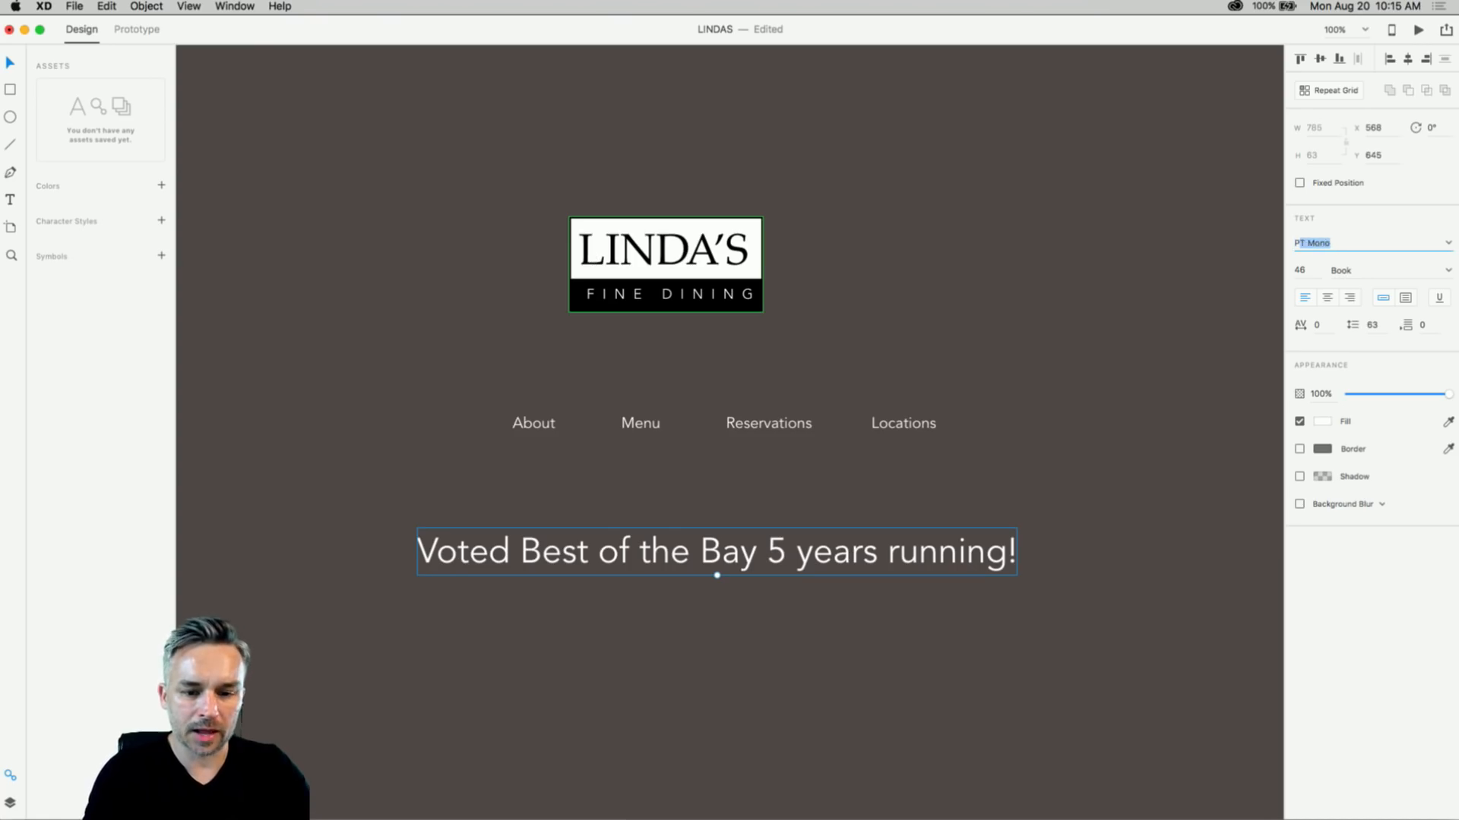
pyautogui.write('alatino')
pyautogui.press('Return')
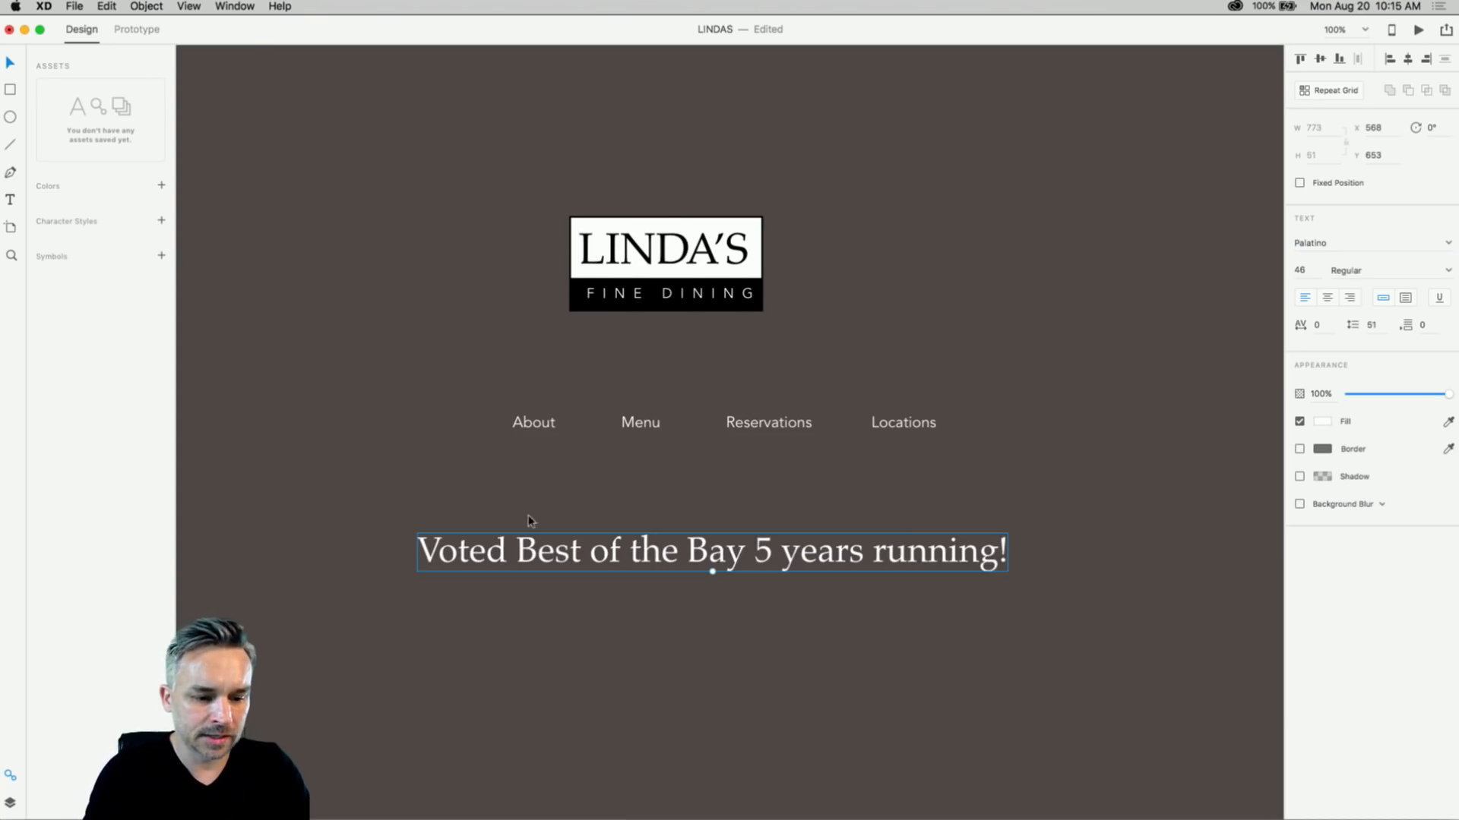
pyautogui.click(407, 391)
pyautogui.click(526, 426)
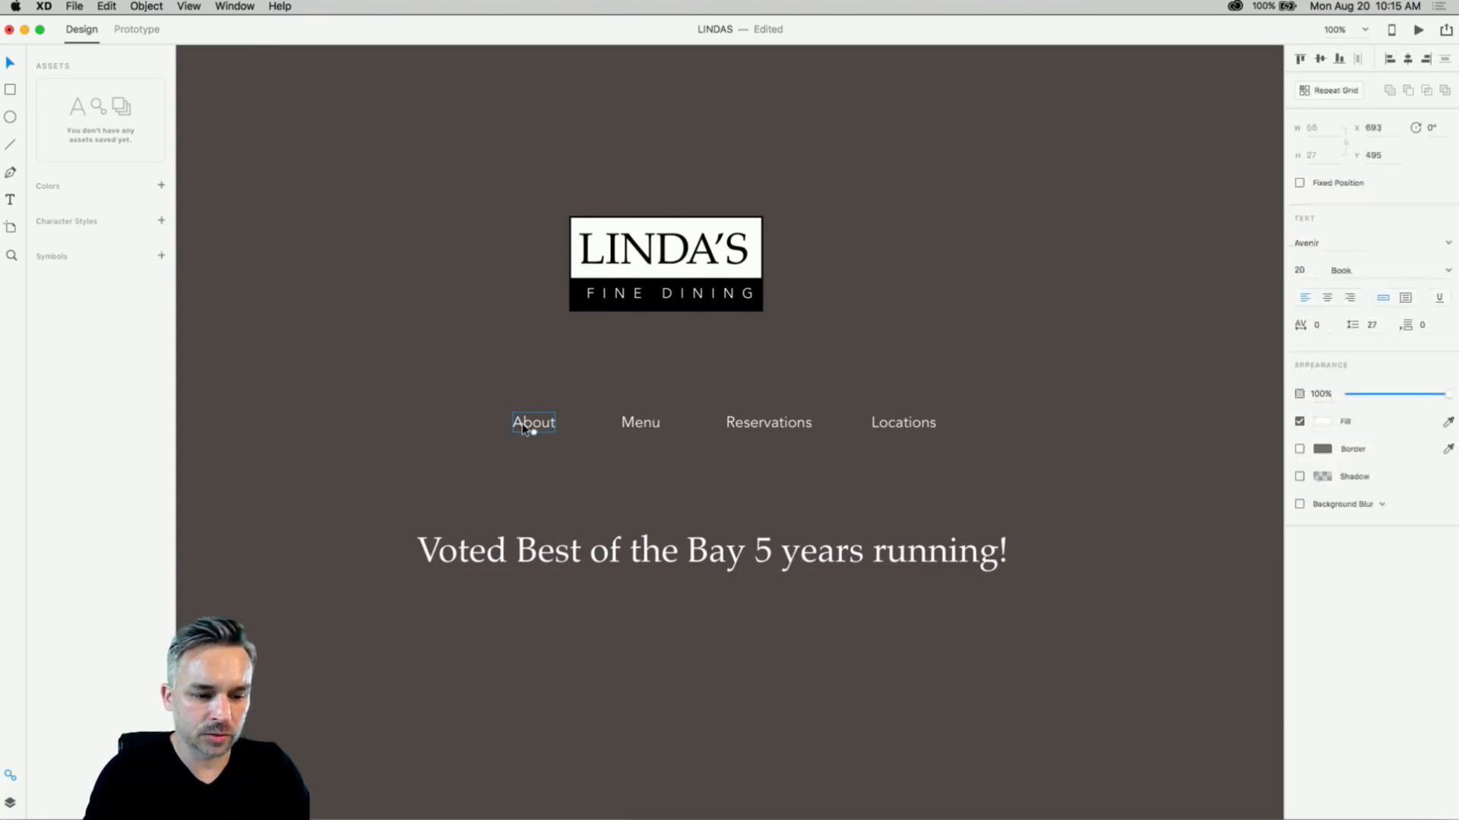
pyautogui.click(367, 417)
pyautogui.press('super+minus')
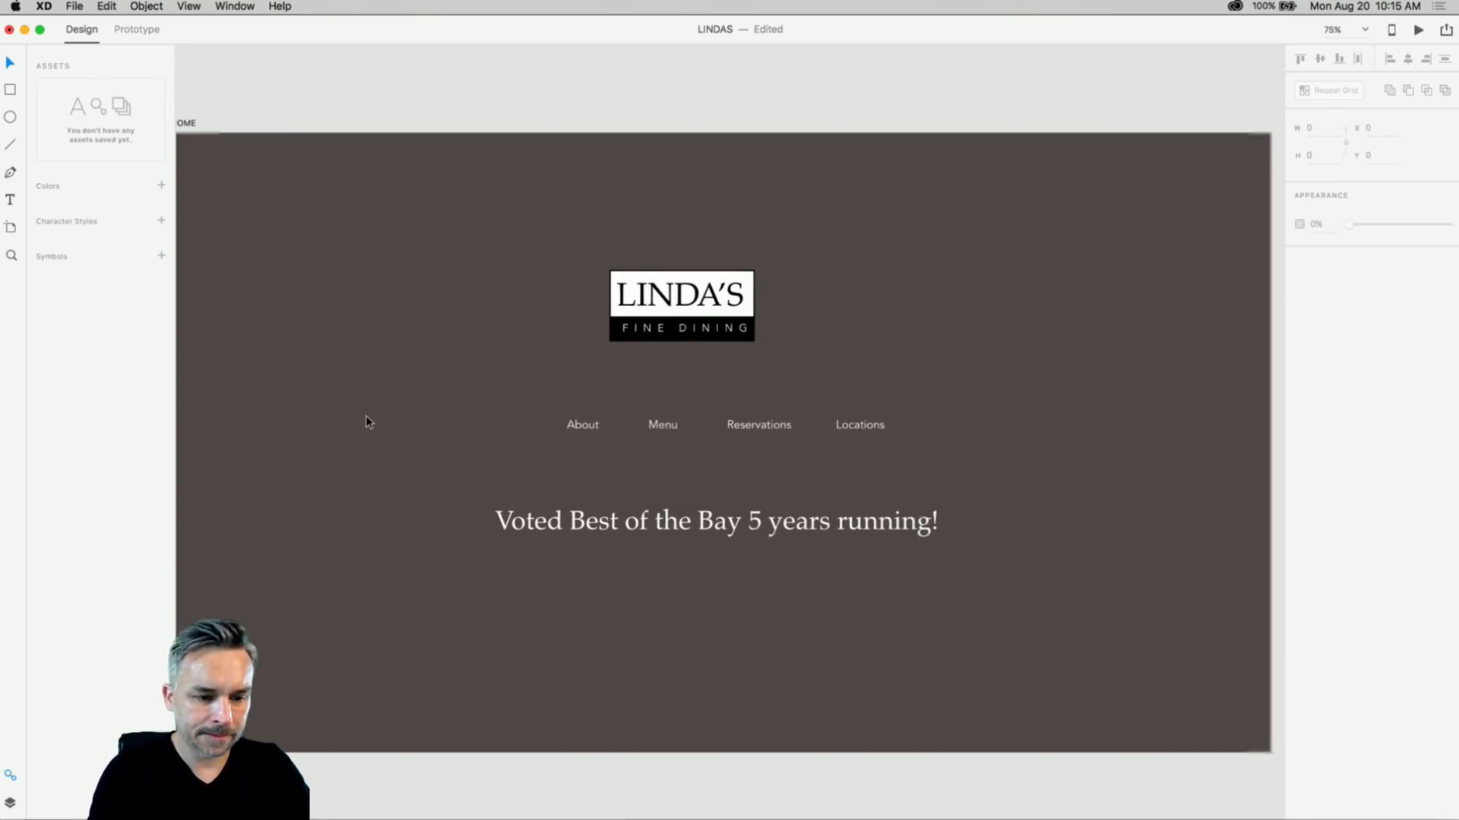
# - Move the LINDA'S logo to the HOME artboard's top-left corner
pyautogui.moveTo(399, 133)
pyautogui.mouseDown()
pyautogui.moveTo(475, 111)
pyautogui.moveTo(421, 119)
pyautogui.mouseUp()
pyautogui.click(691, 413)
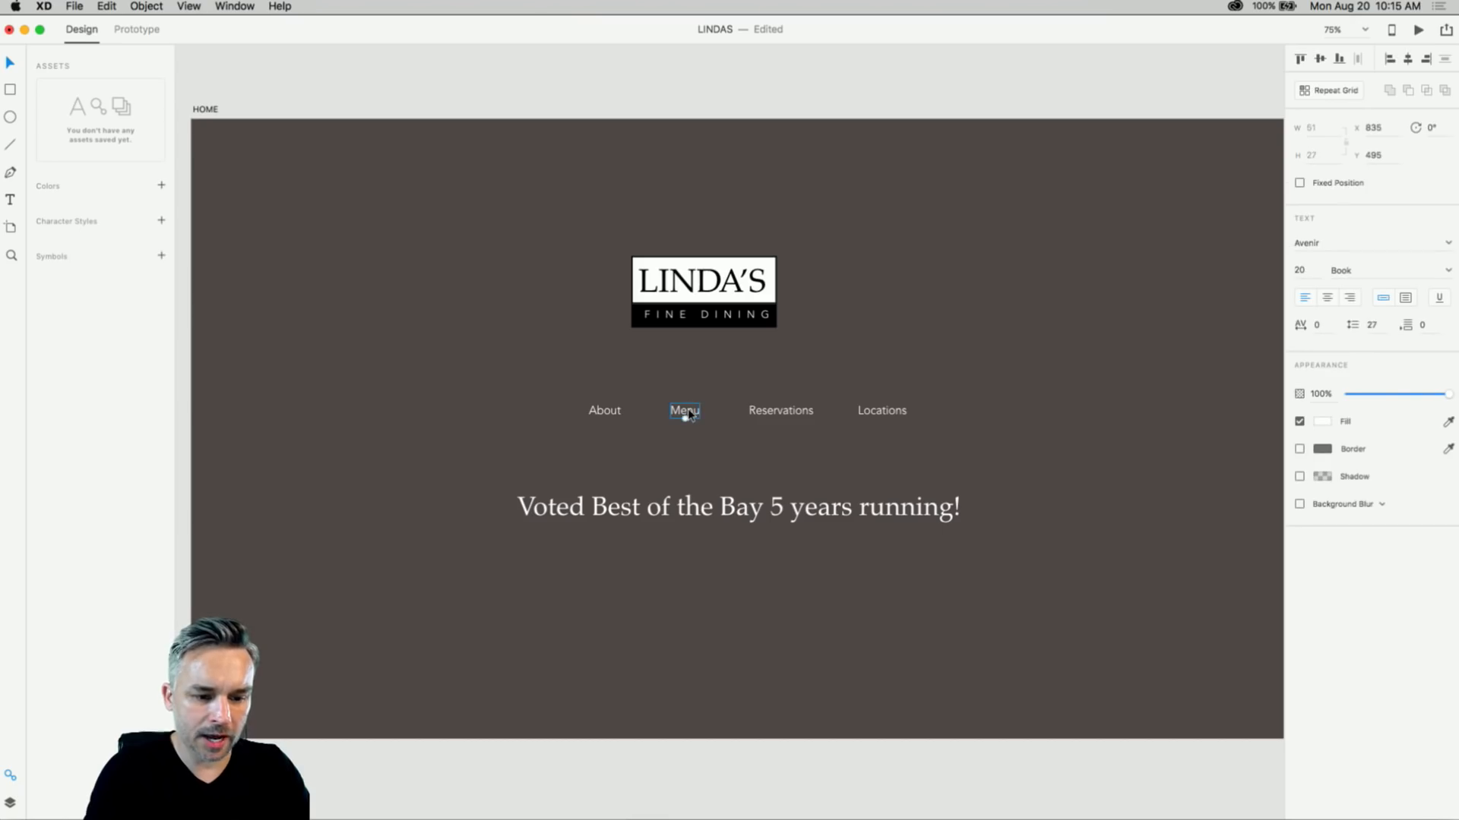
pyautogui.click(731, 515)
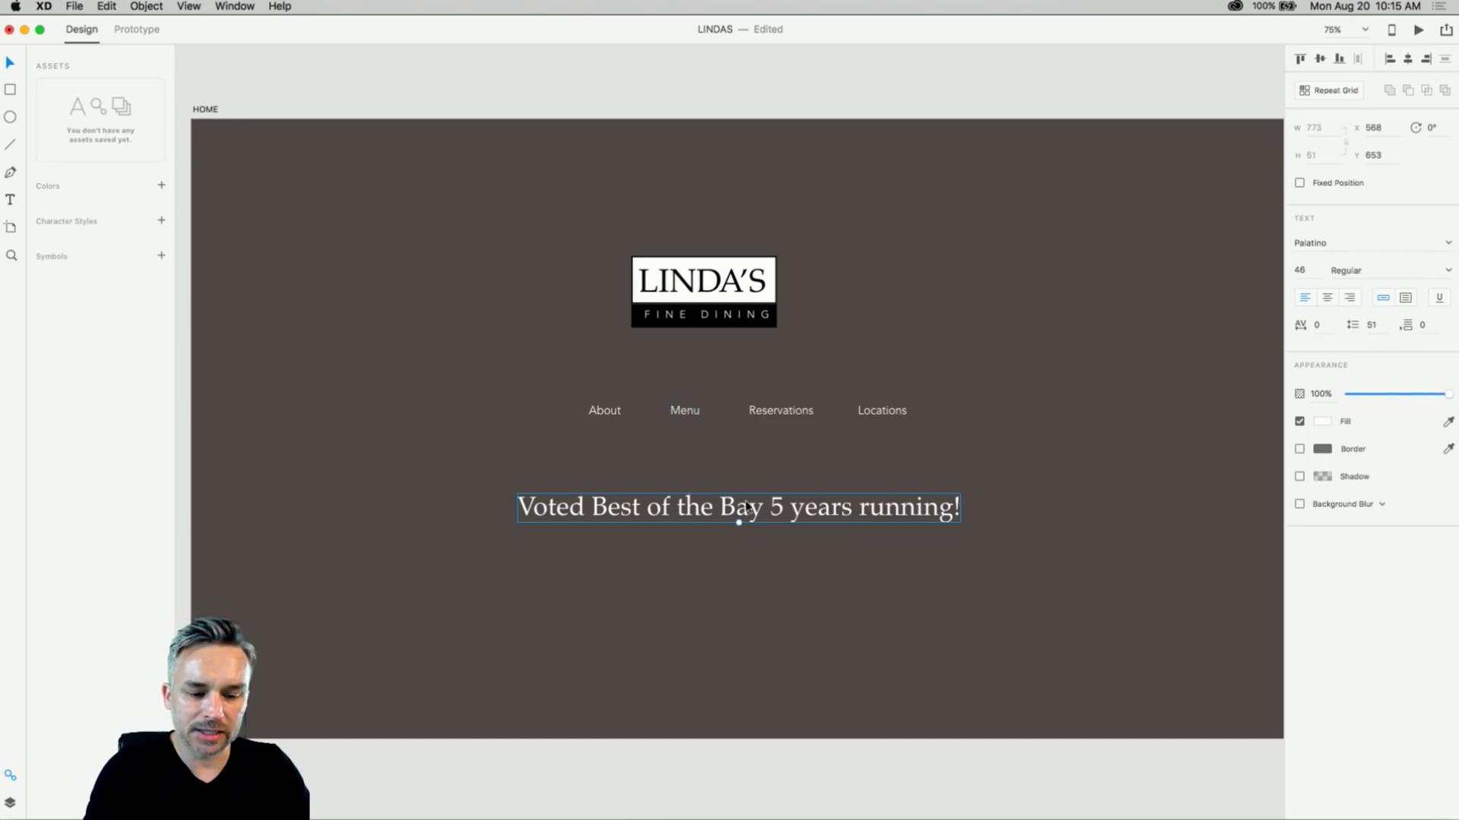
pyautogui.moveTo(691, 308); pyautogui.dragTo(373, 198)
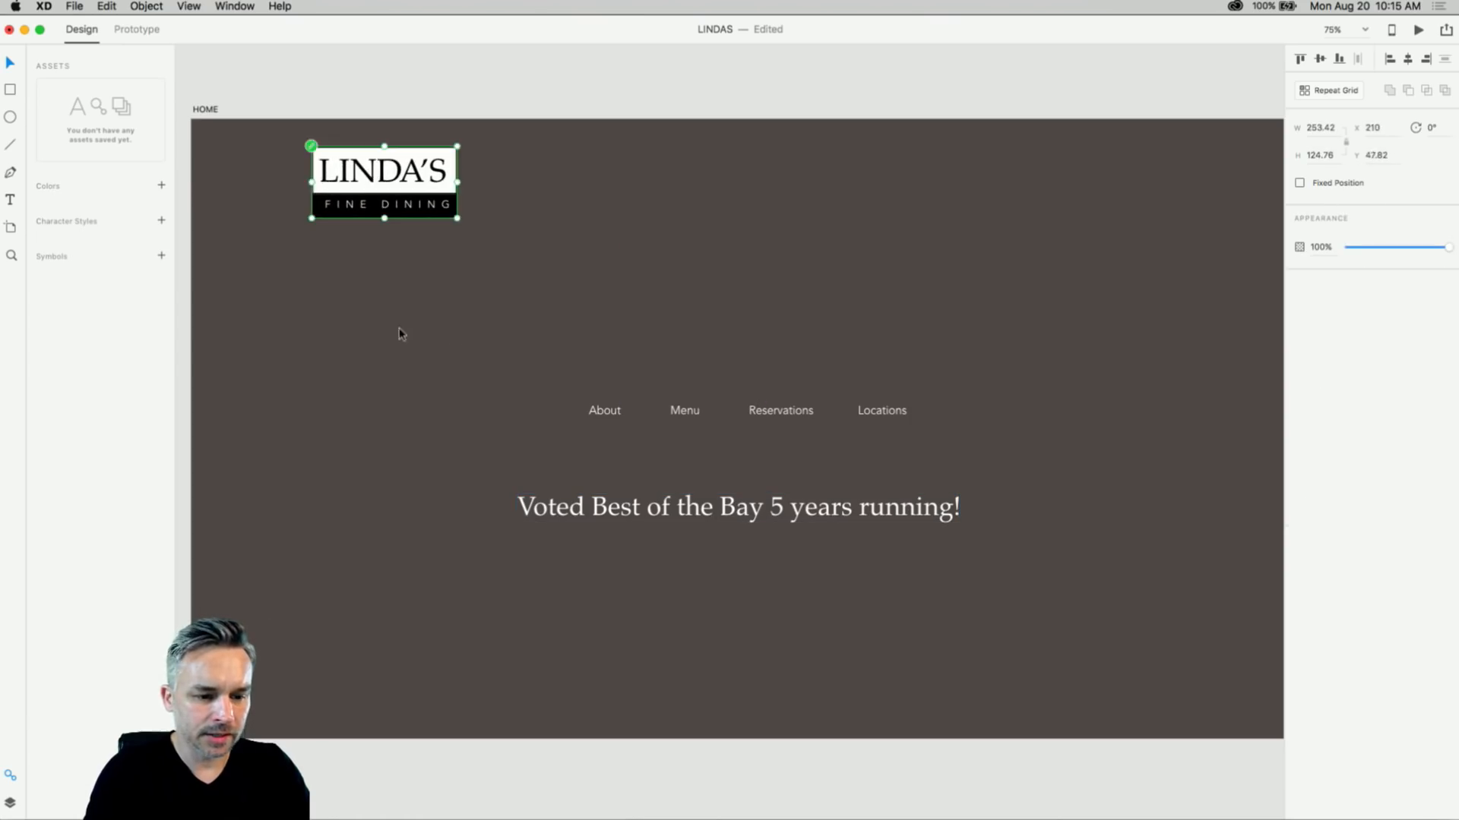
# - Raise the four nav links beside the logo and lift the tagline toward the artboard centre
pyautogui.moveTo(476, 329); pyautogui.dragTo(923, 423)
pyautogui.moveTo(750, 398); pyautogui.dragTo(780, 177)
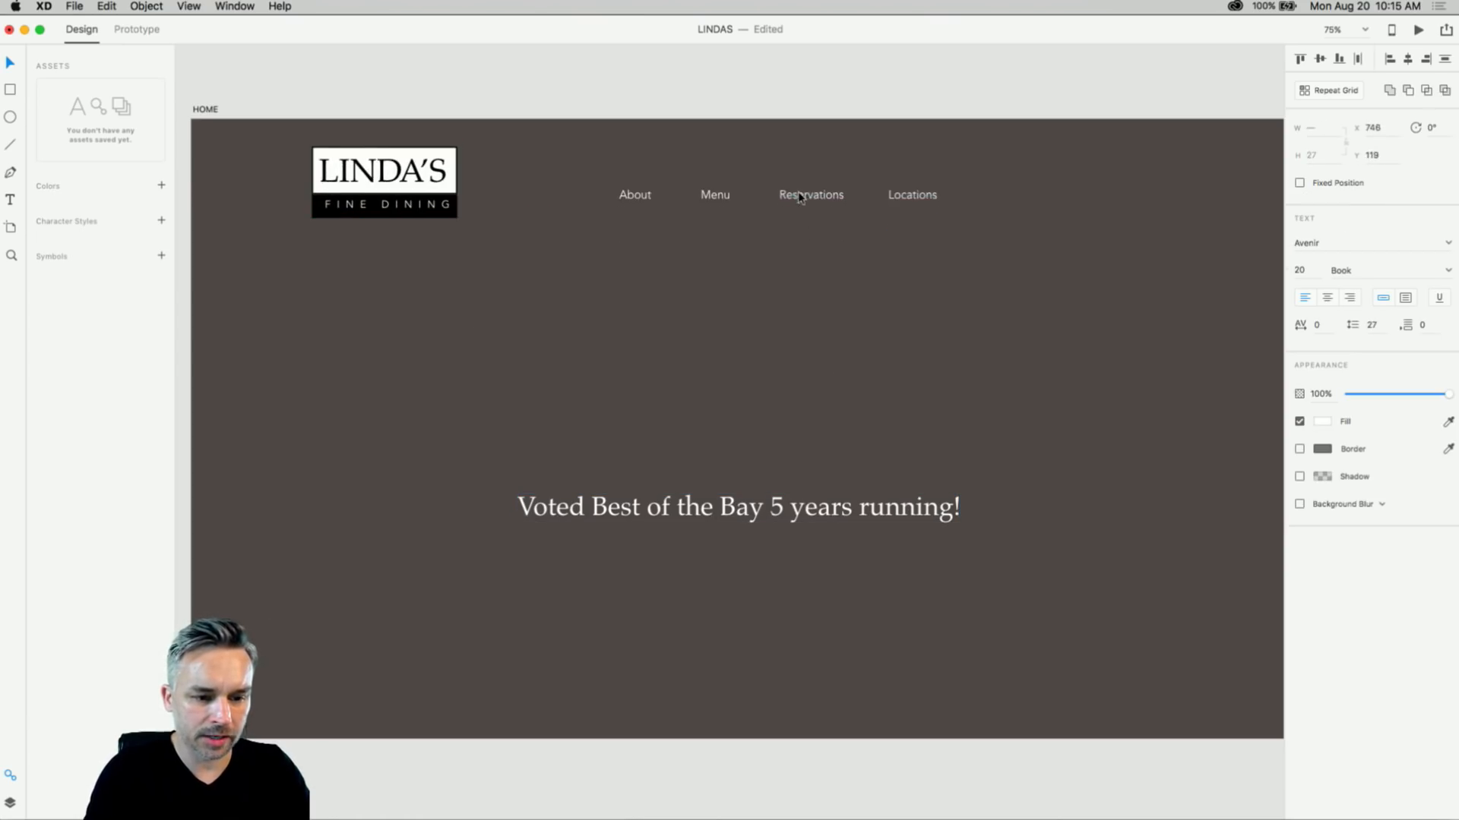
pyautogui.moveTo(698, 516); pyautogui.dragTo(696, 427)
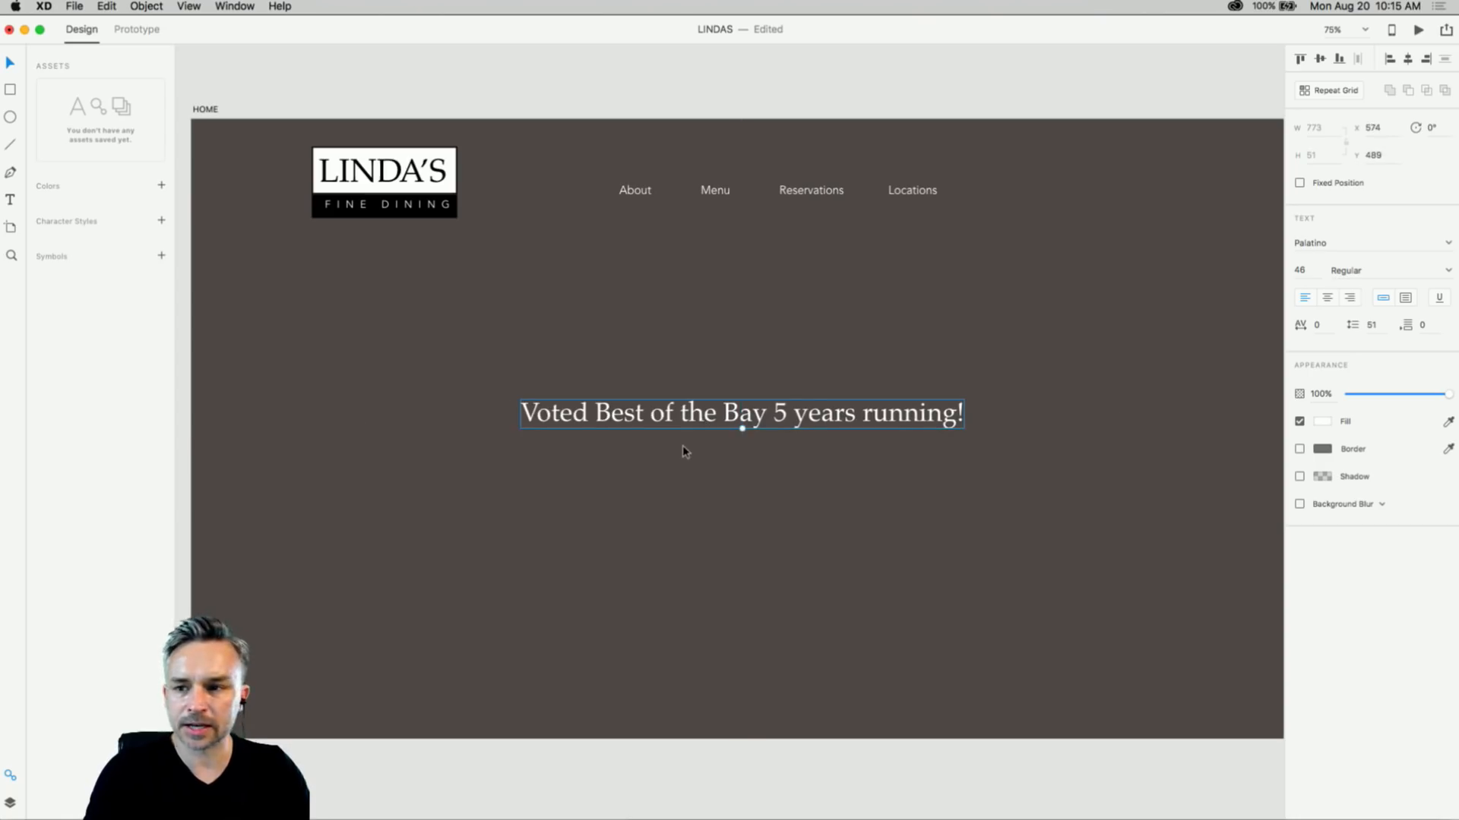
pyautogui.click(652, 596)
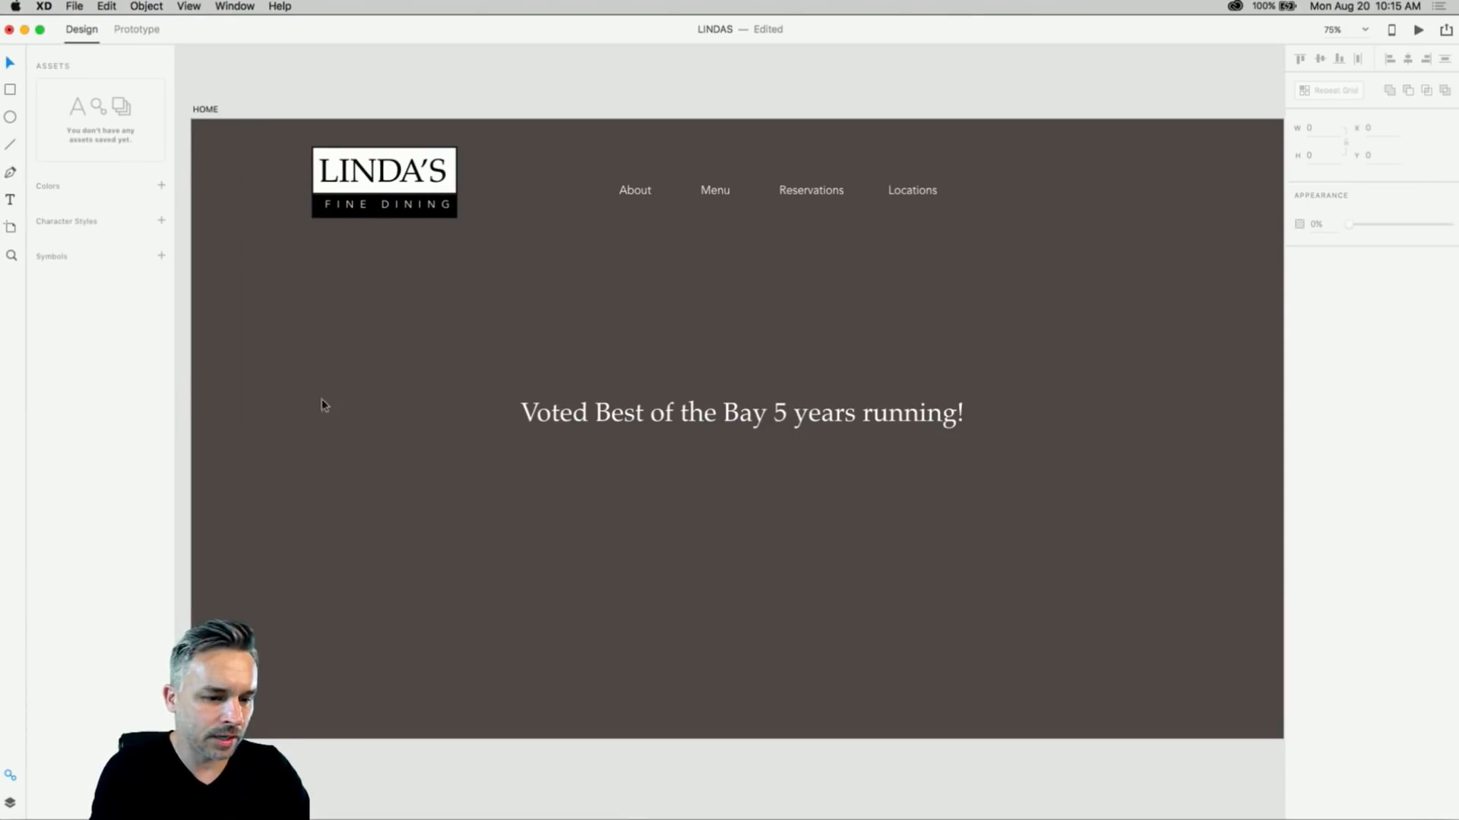
pyautogui.click(532, 422)
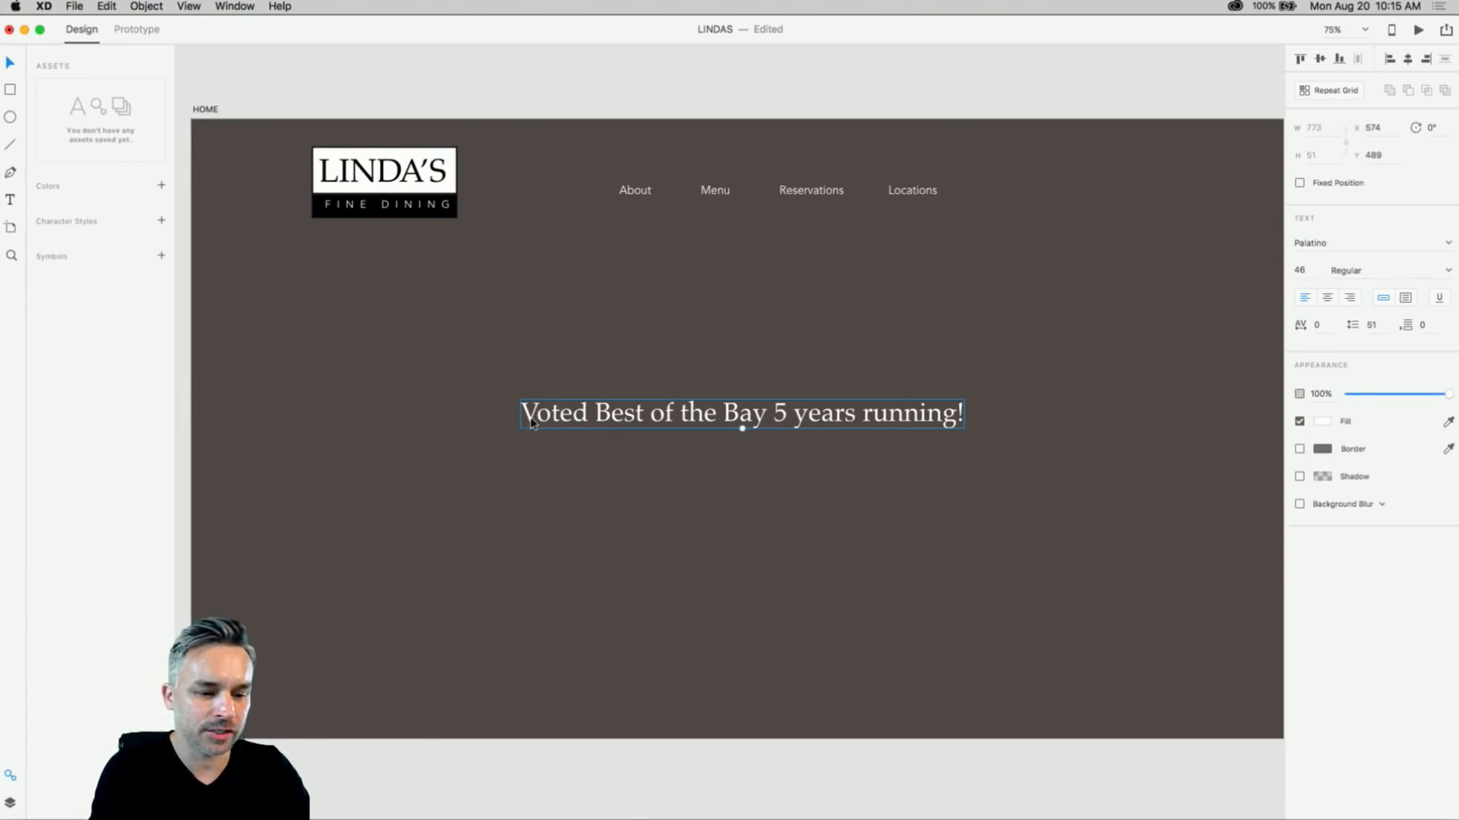
pyautogui.click(202, 116)
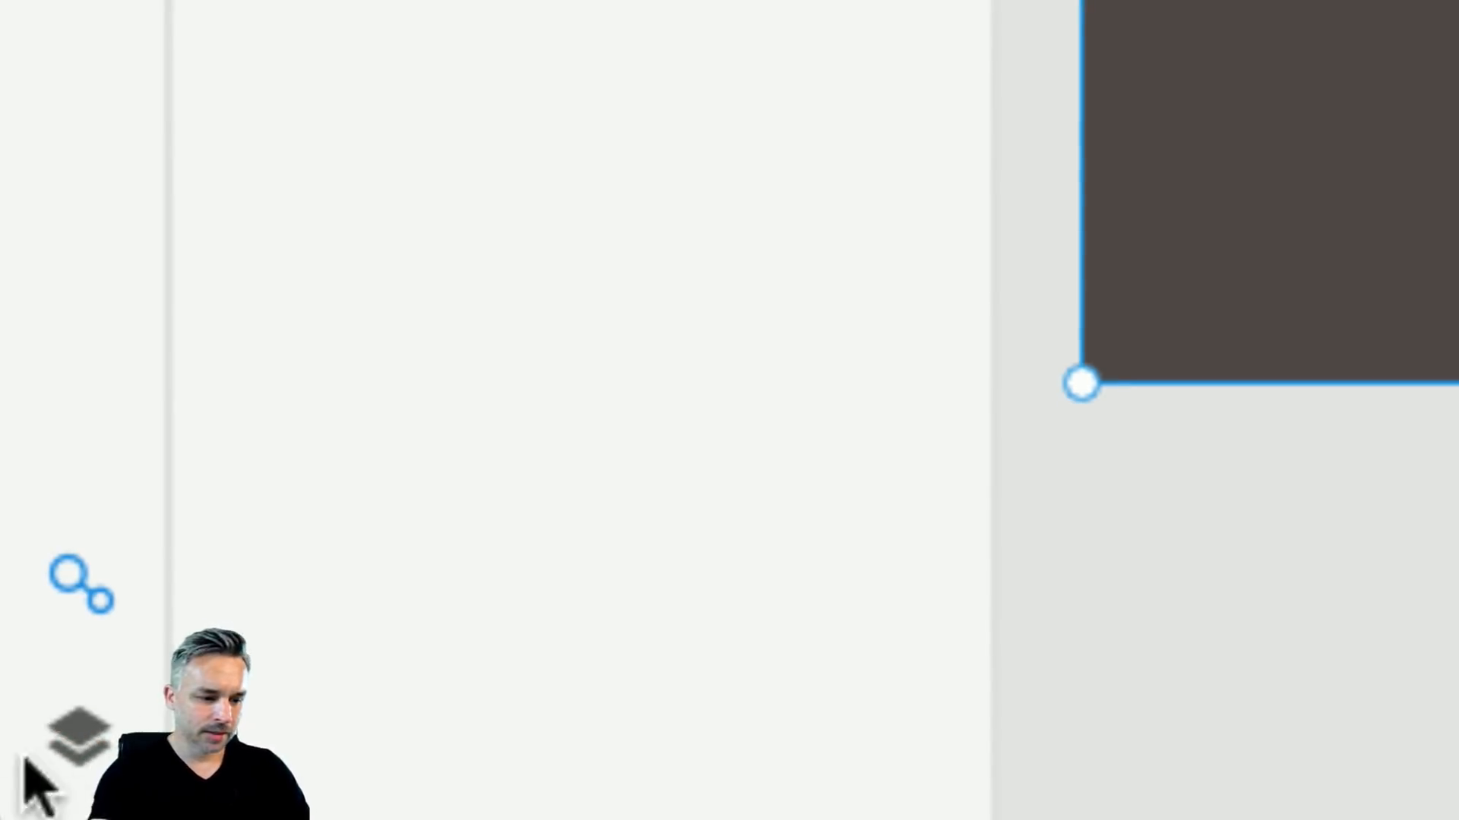
pyautogui.click(77, 749)
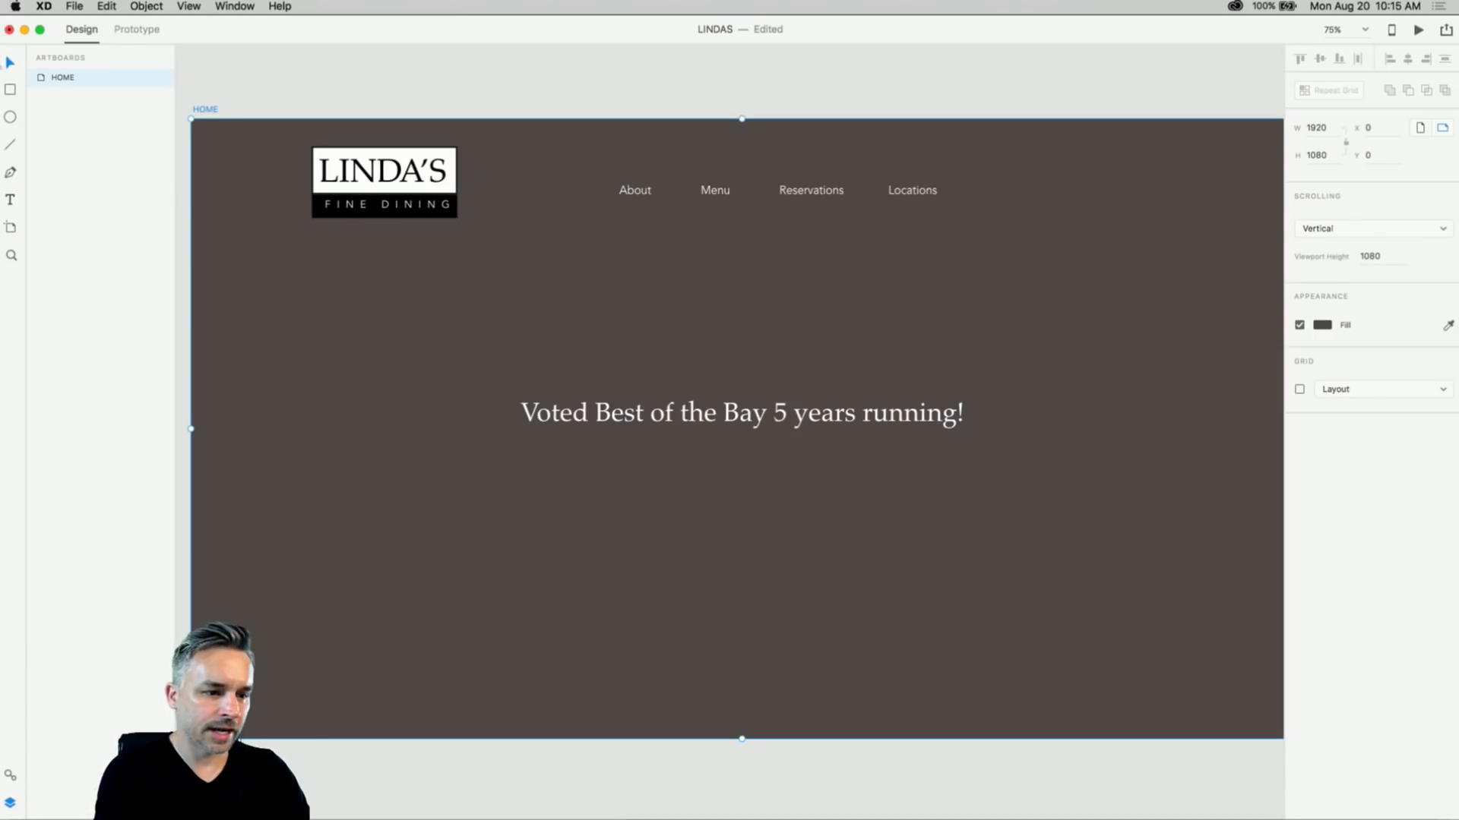
pyautogui.click(260, 230)
pyautogui.click(48, 80)
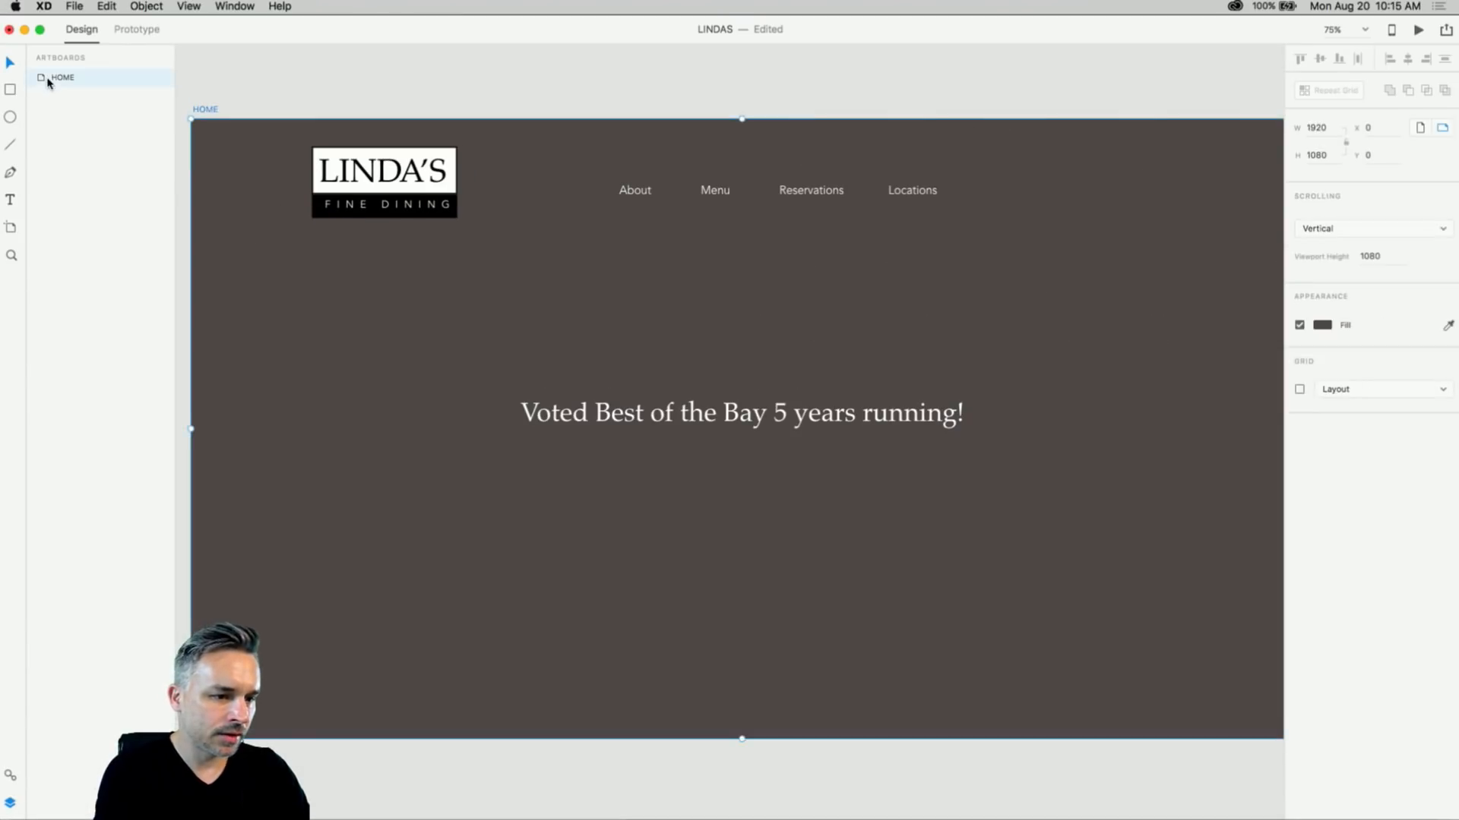
pyautogui.click(377, 194)
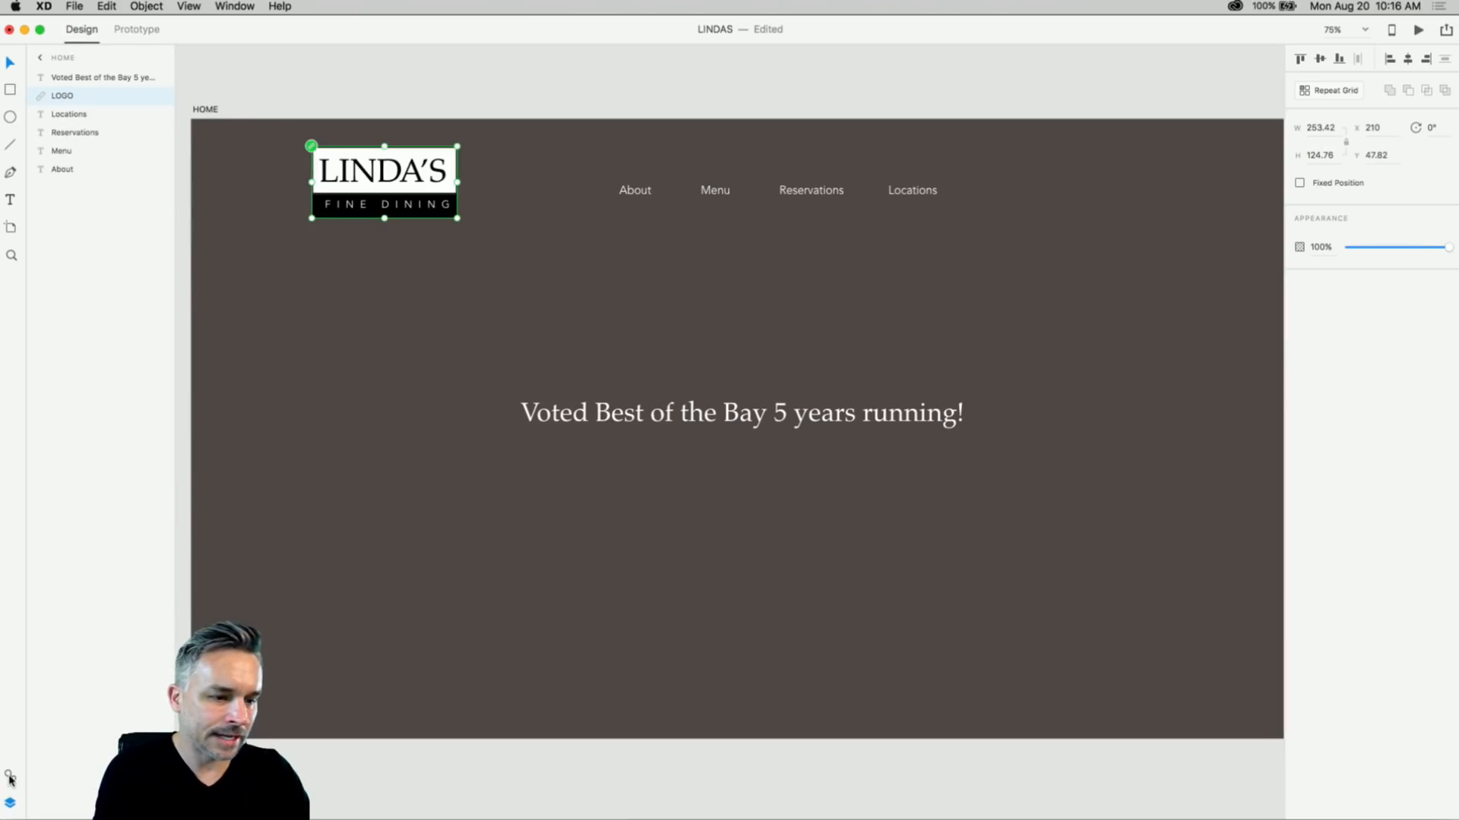
pyautogui.click(10, 777)
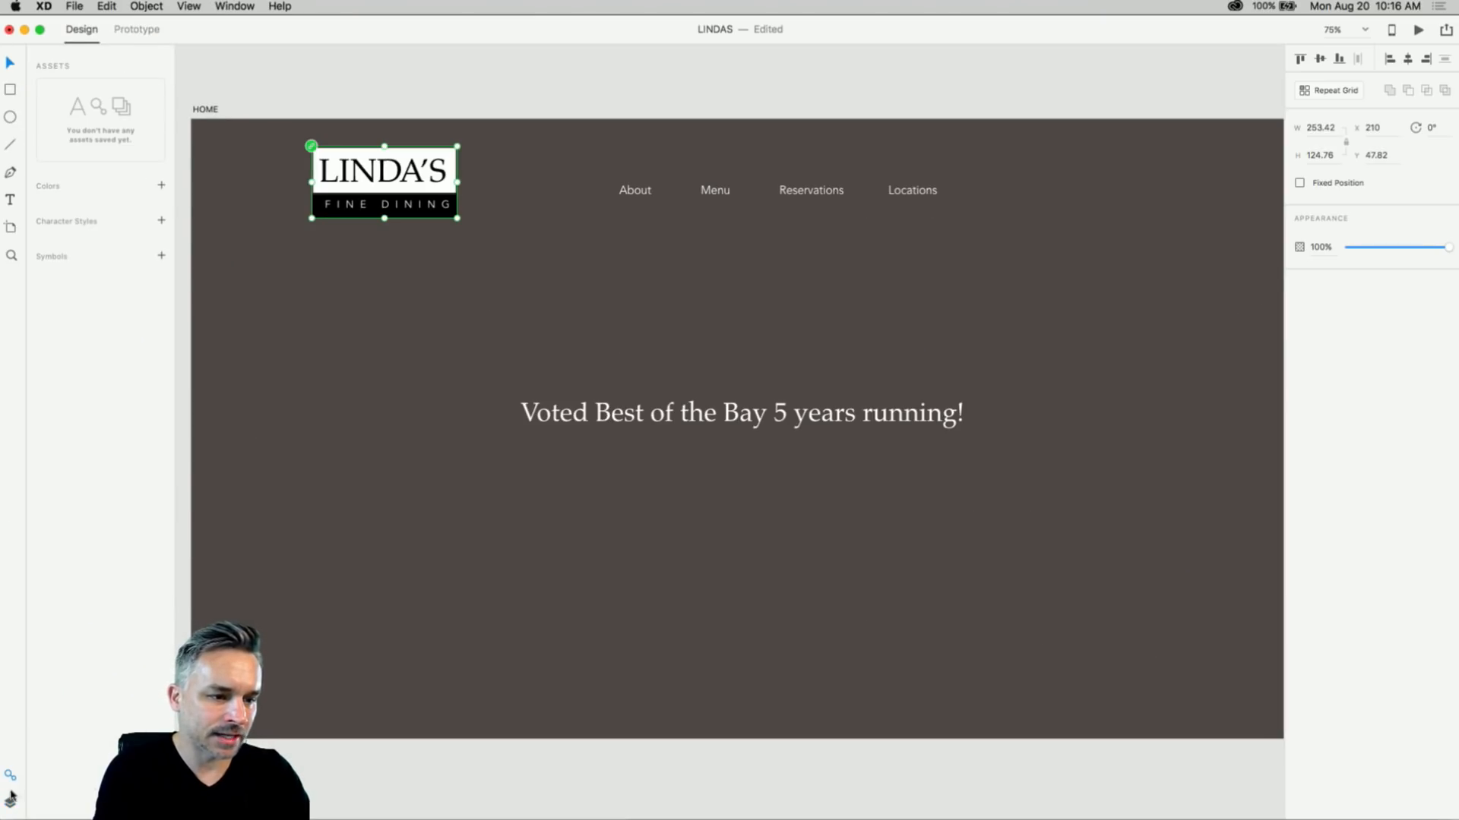
pyautogui.click(10, 803)
pyautogui.click(11, 776)
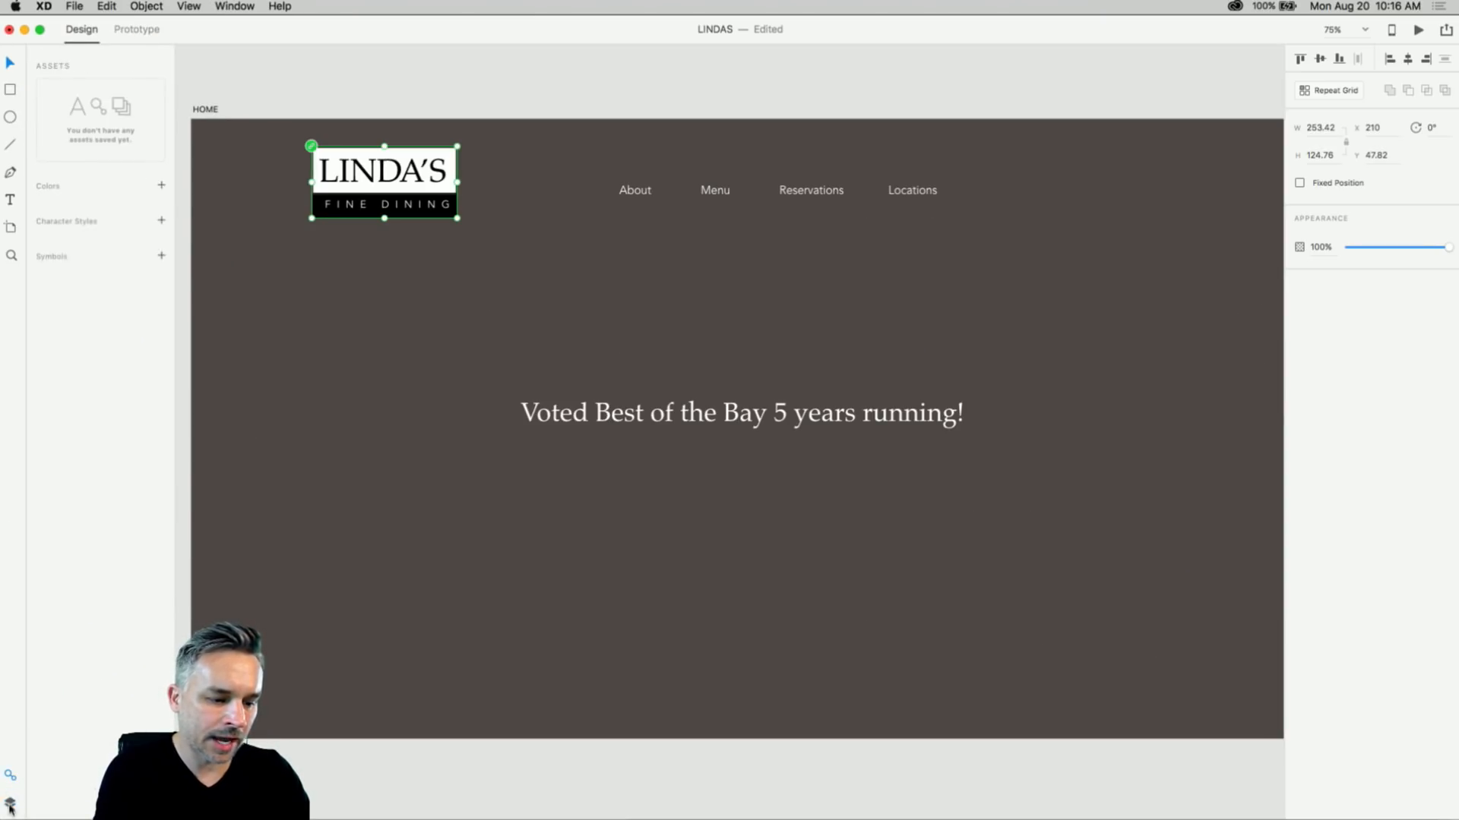
pyautogui.click(10, 804)
pyautogui.click(329, 81)
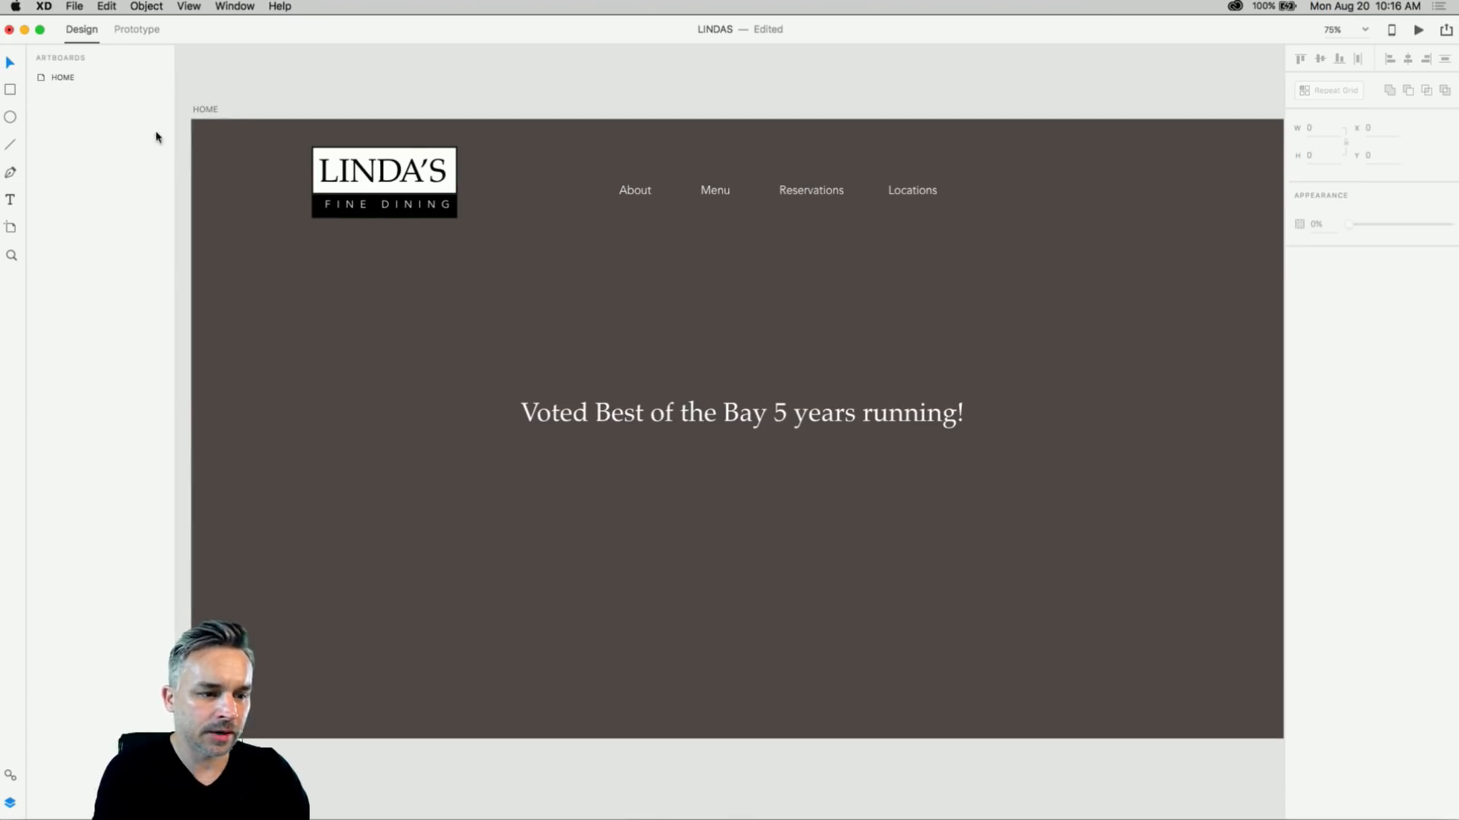
pyautogui.click(216, 111)
pyautogui.click(326, 155)
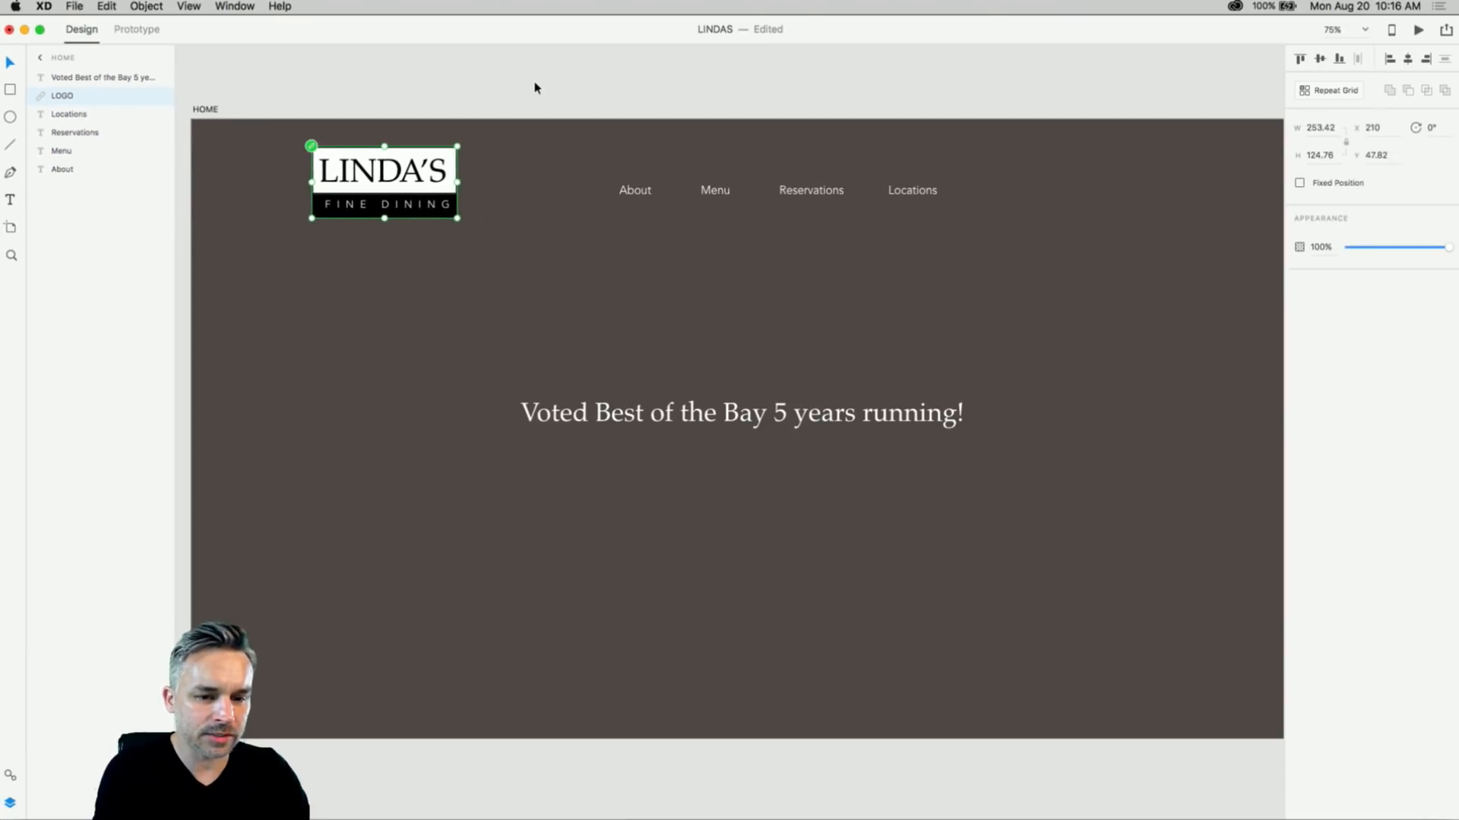
pyautogui.click(534, 88)
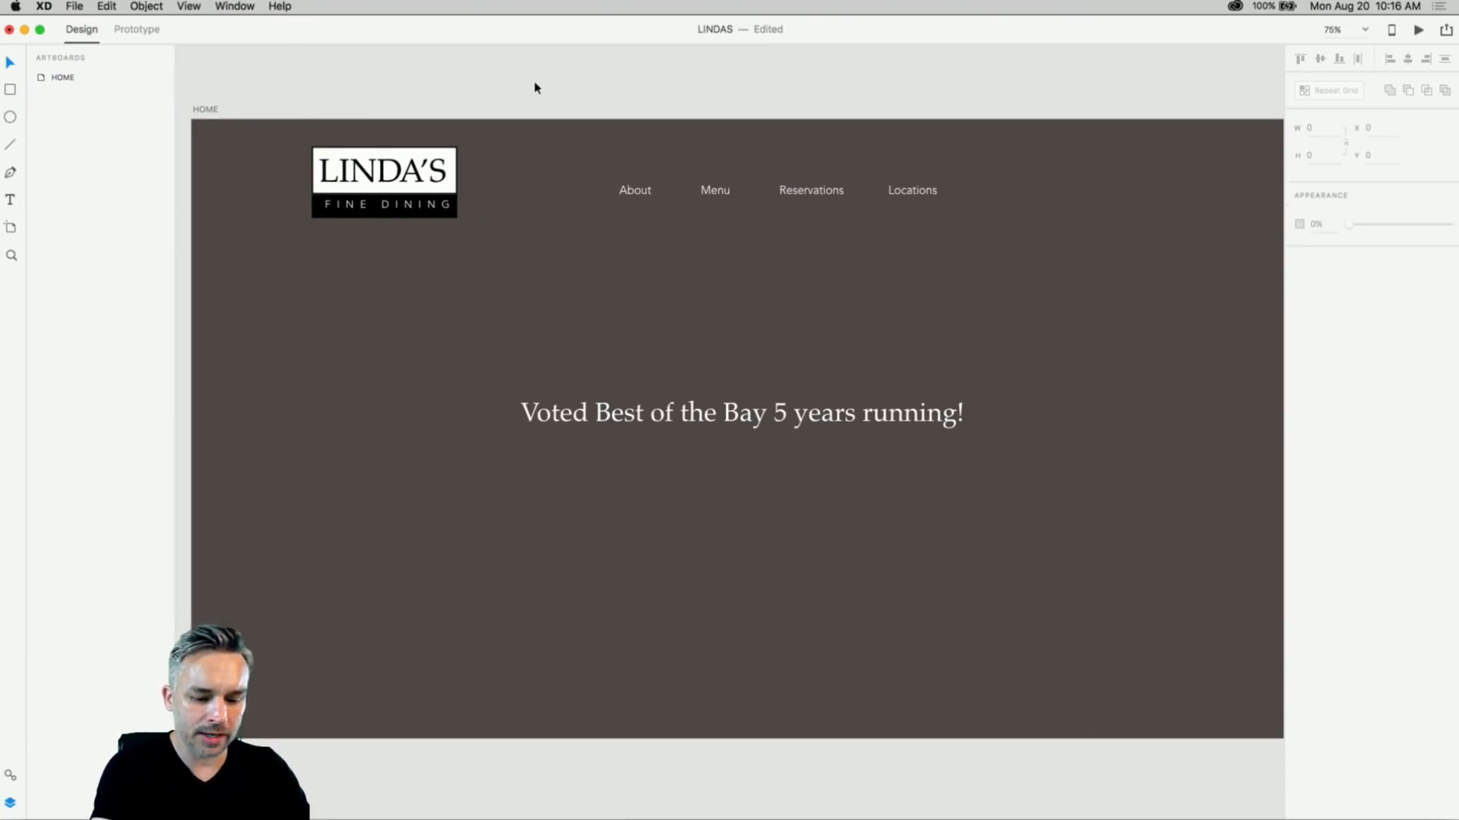
pyautogui.press('super+minus')
pyautogui.hscroll(3, 536, 98)
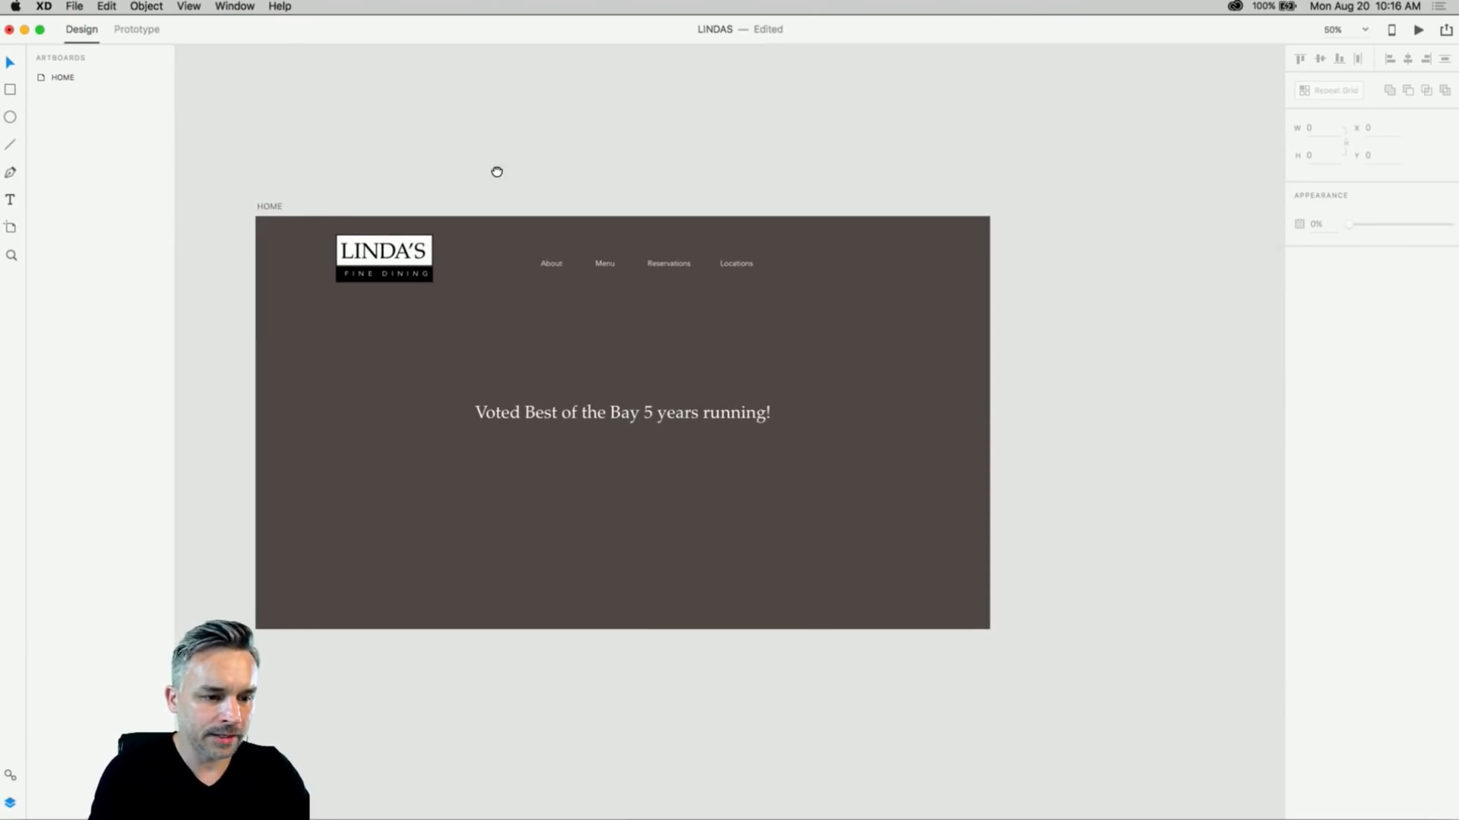
pyautogui.click(275, 208)
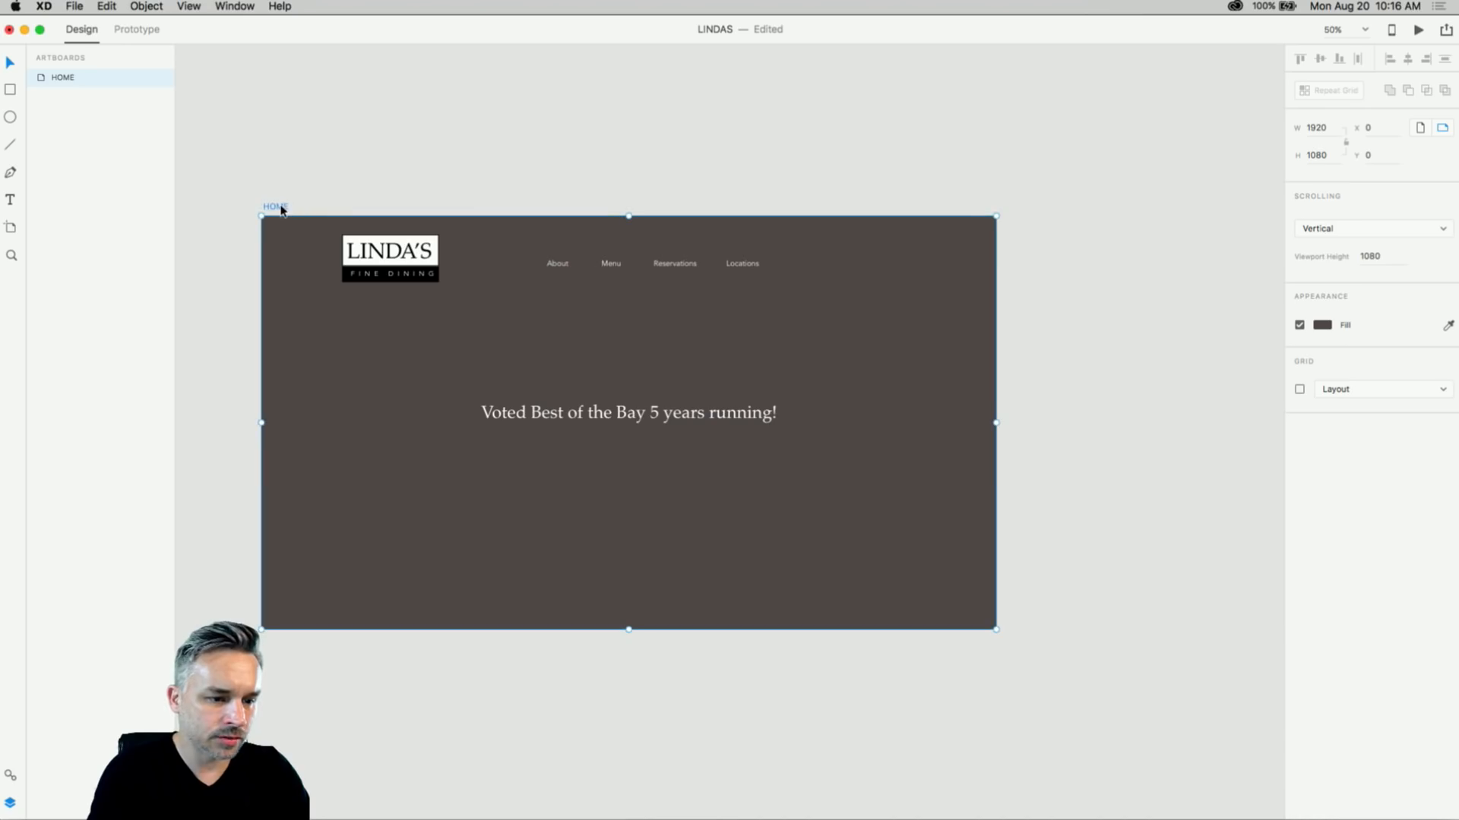
# - Add a blank 375 × 667 iPhone 6/7/8 preset artboard beside HOME
pyautogui.click(289, 171)
pyautogui.click(278, 225)
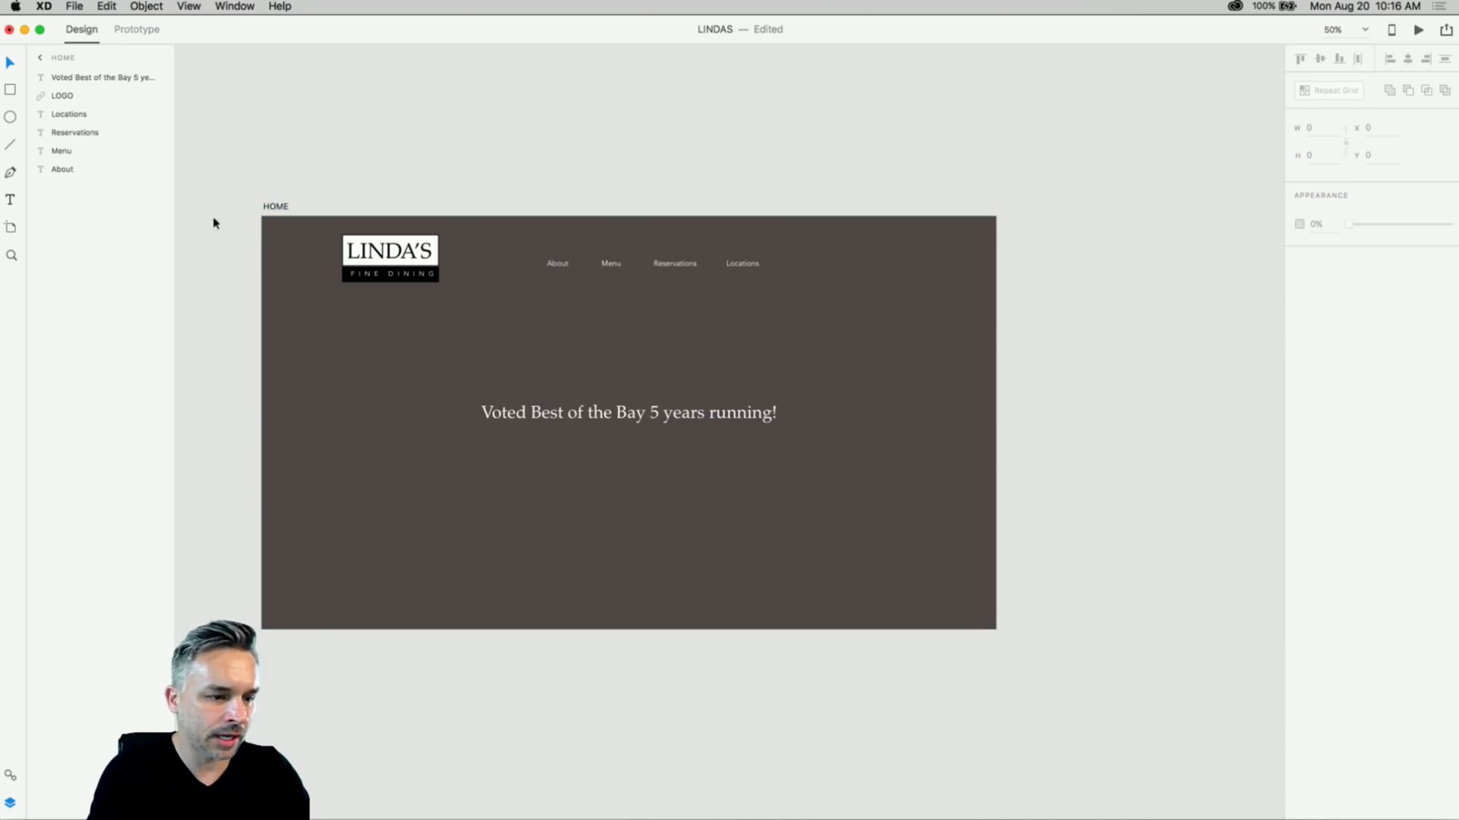
pyautogui.click(11, 228)
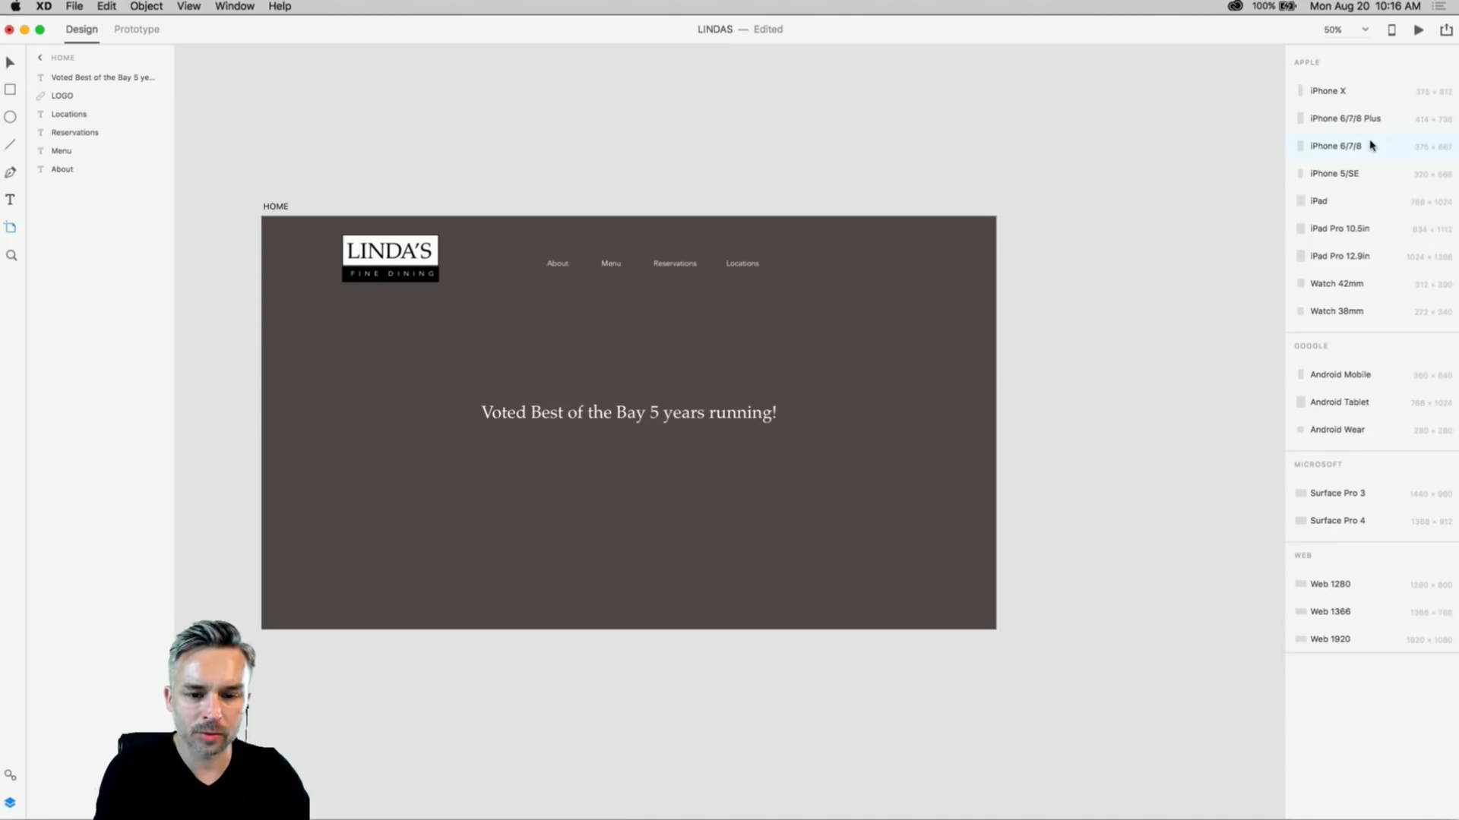
pyautogui.click(1225, 274)
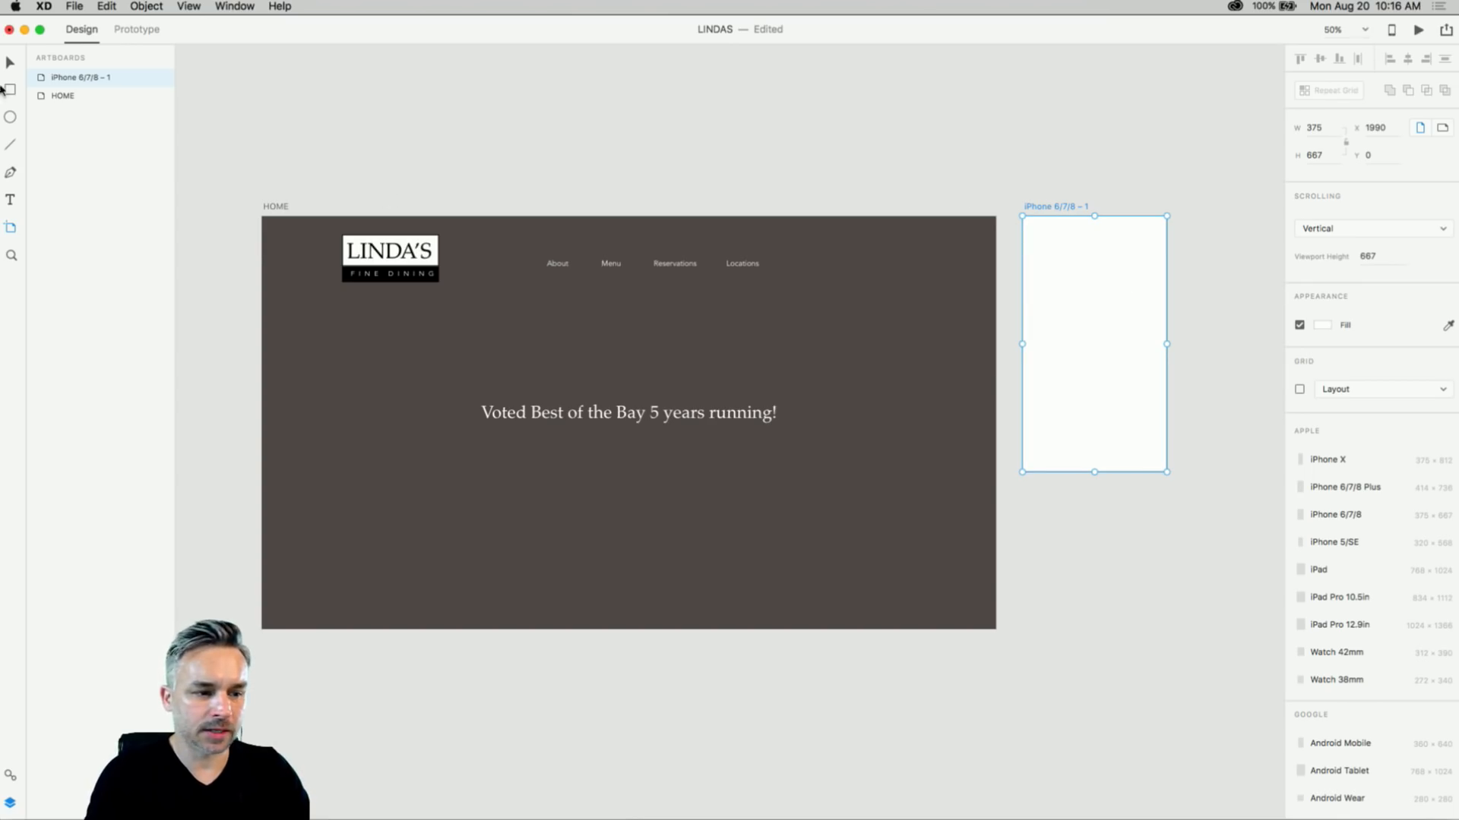
# - Rename the new phone artboard to 'Home - Mobile'
pyautogui.doubleClick(1049, 206)
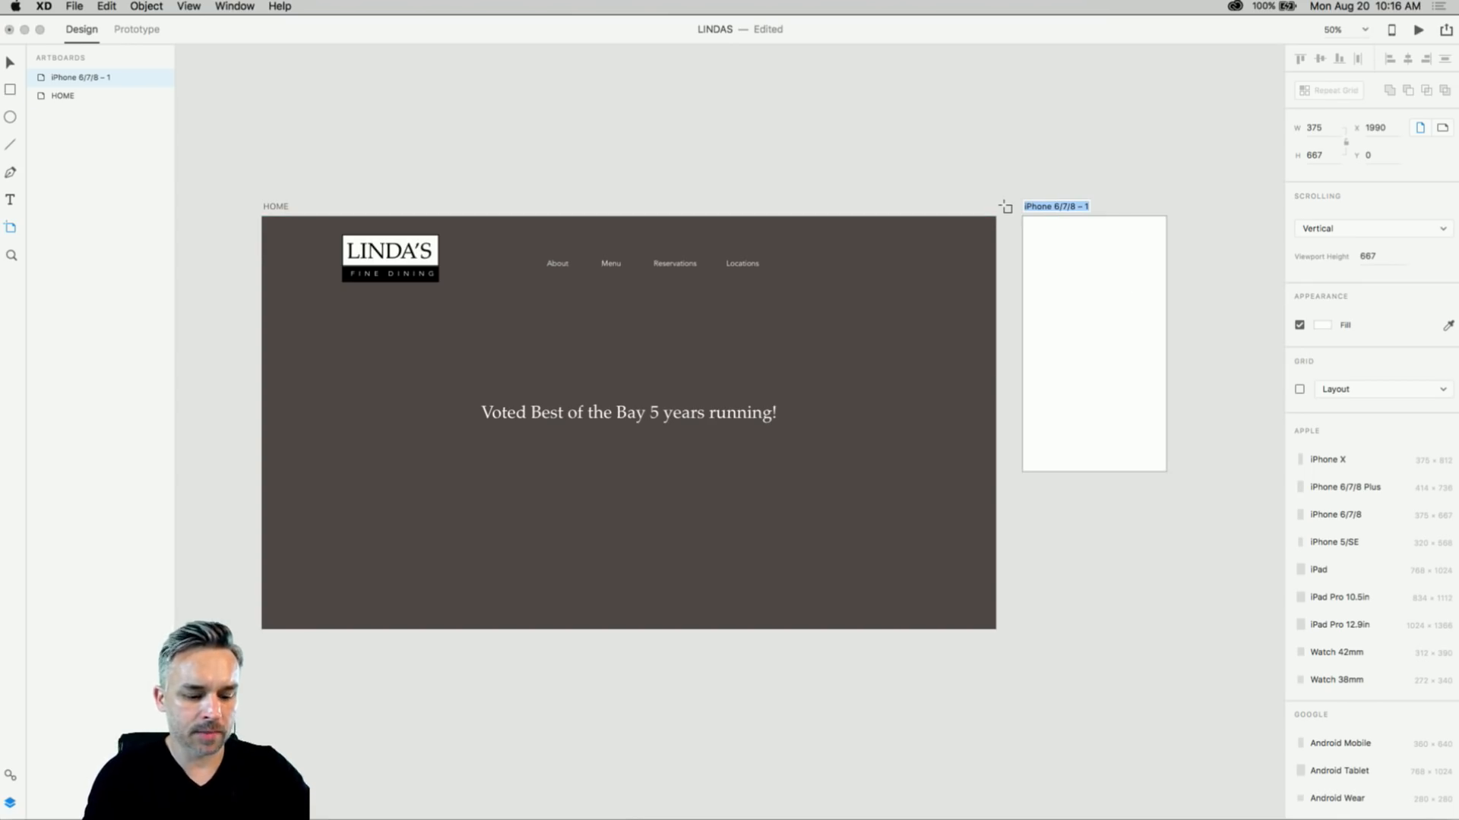
pyautogui.write('Home - Mobi')
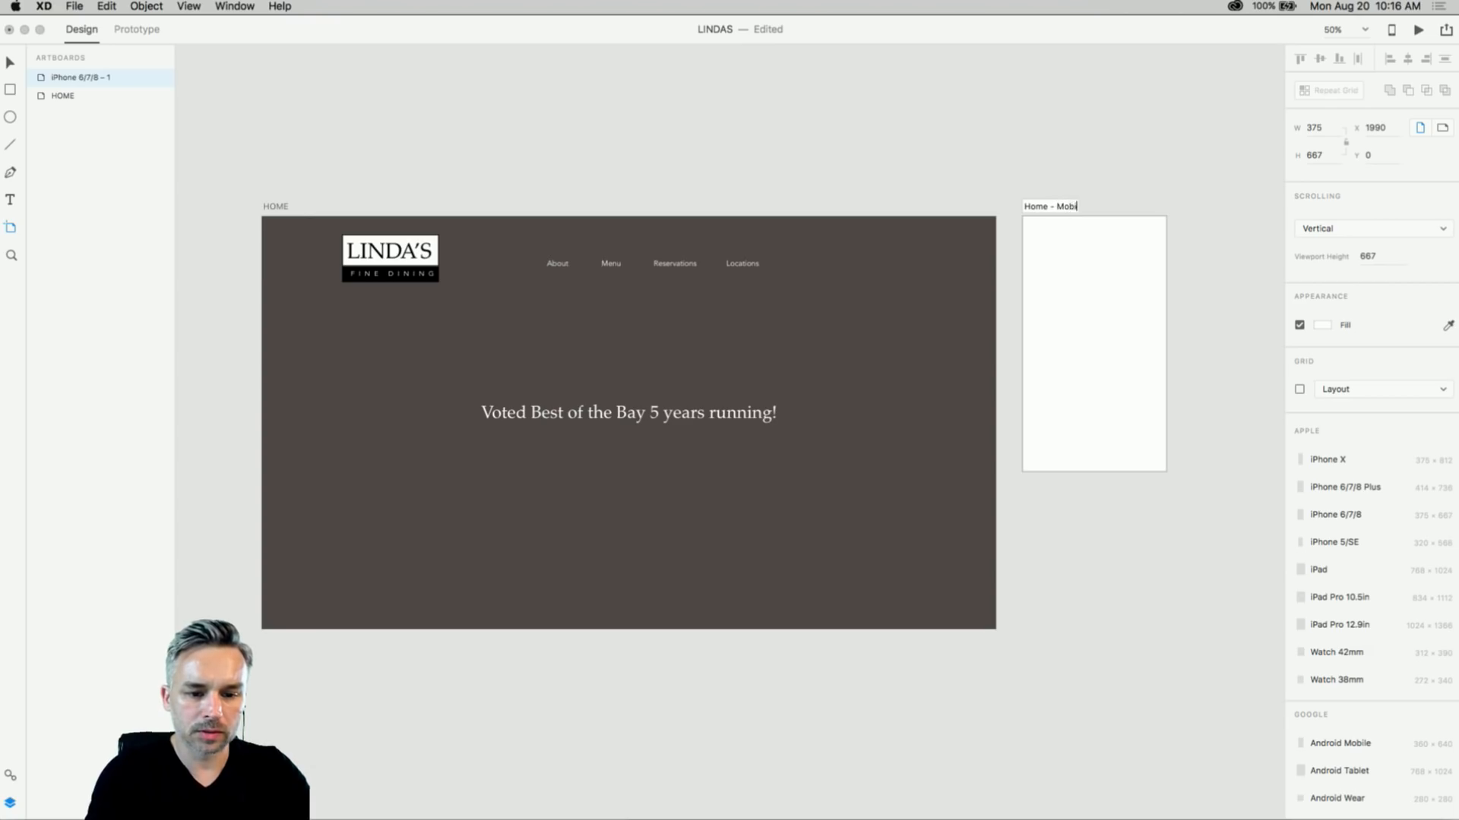
pyautogui.write('le')
pyautogui.press('Return')
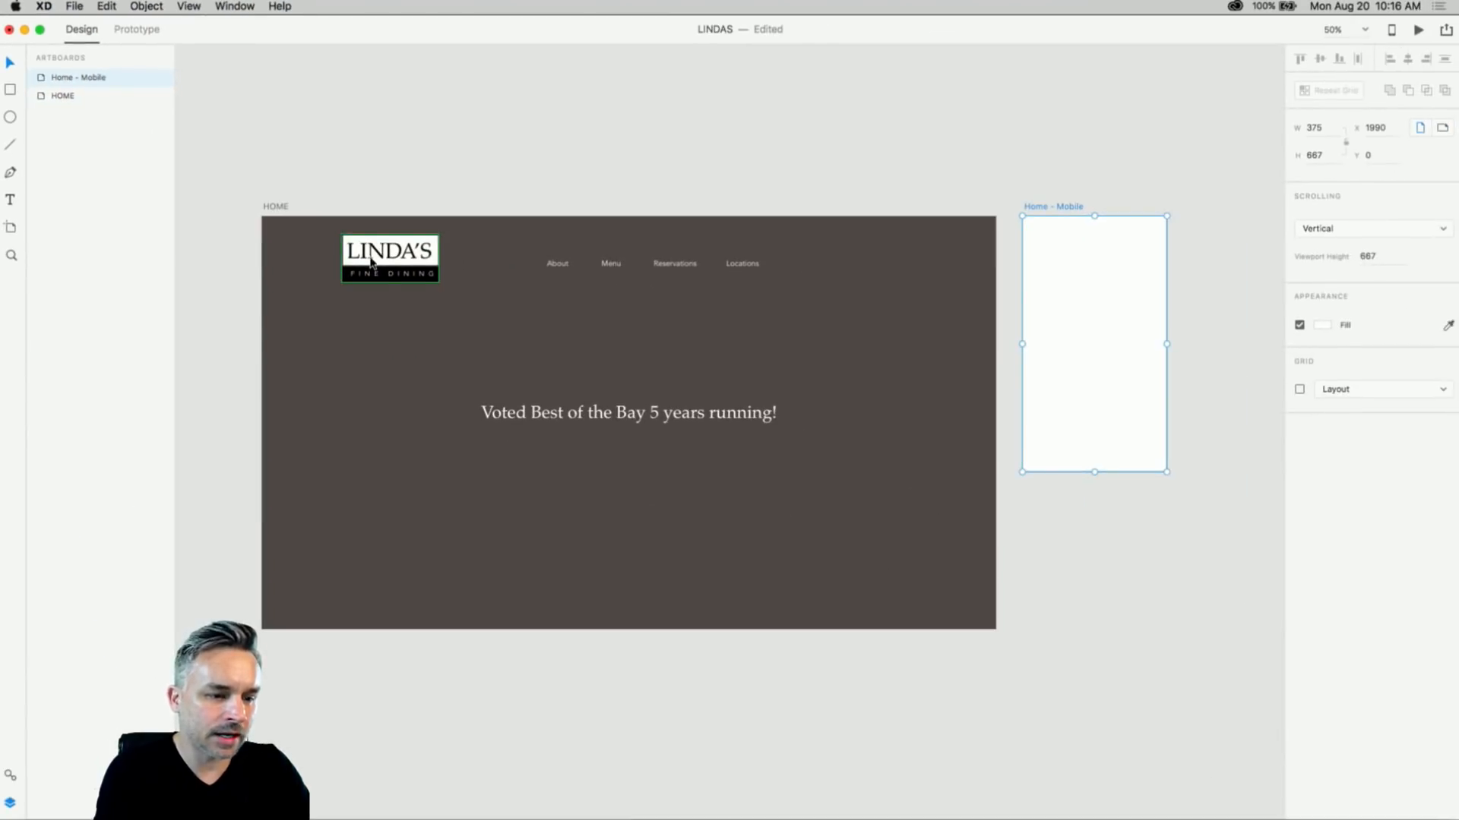
# - Select the LINDA'S logo from the artboard overview, then deselect it
pyautogui.click(602, 418)
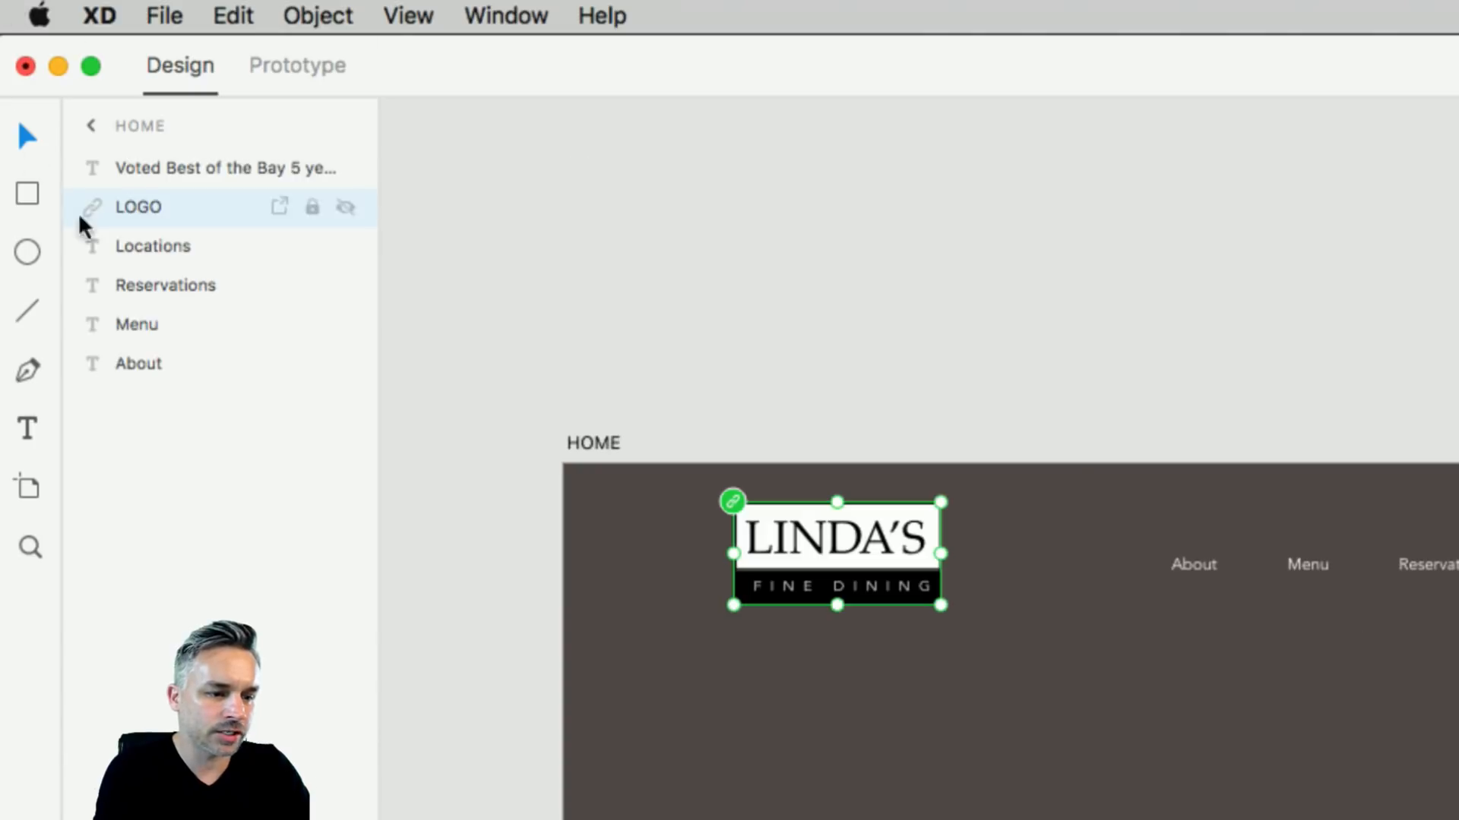
pyautogui.click(91, 125)
pyautogui.click(879, 481)
pyautogui.click(804, 281)
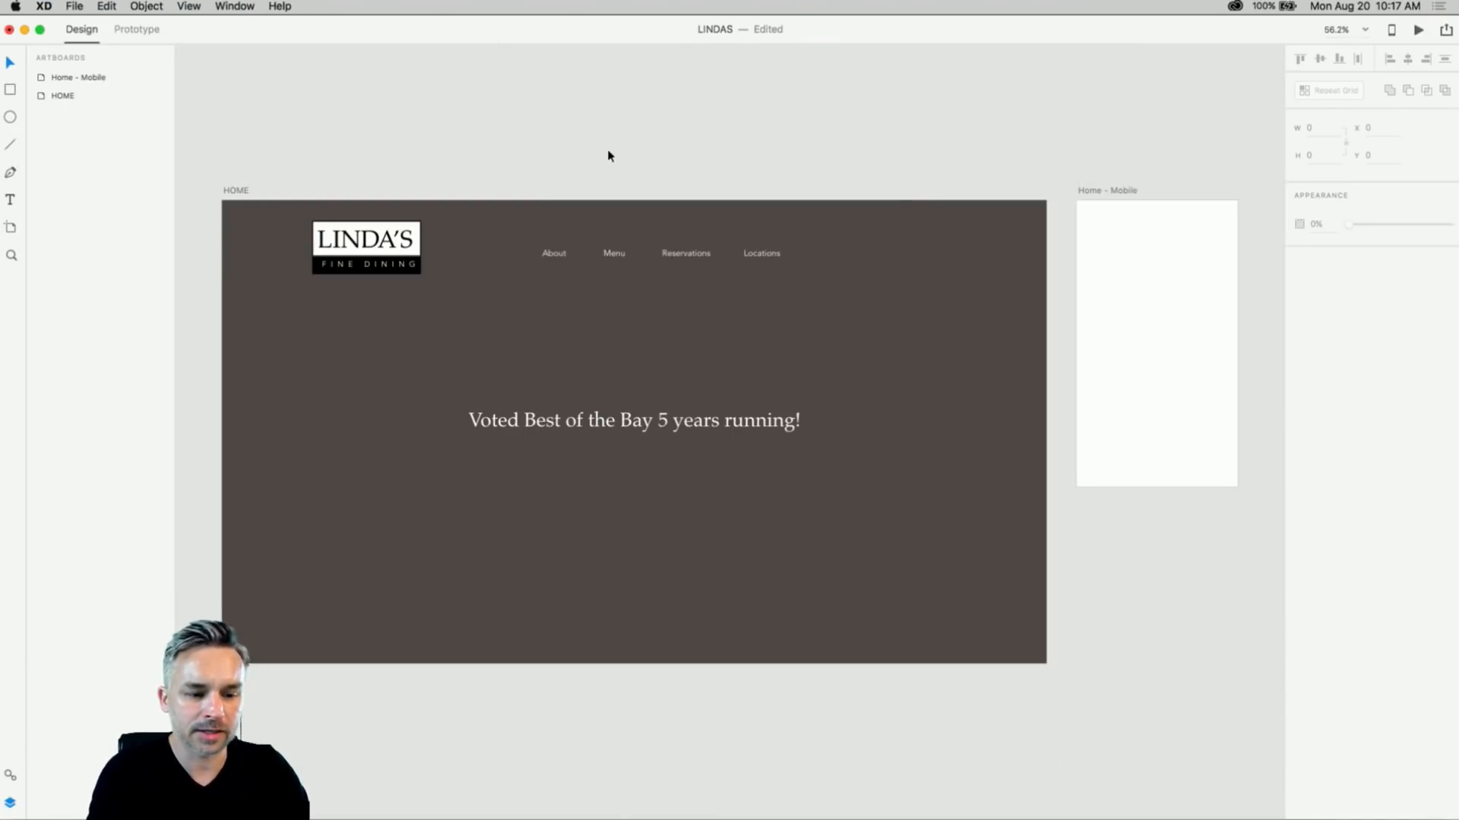
pyautogui.scroll(3, 512, 149)
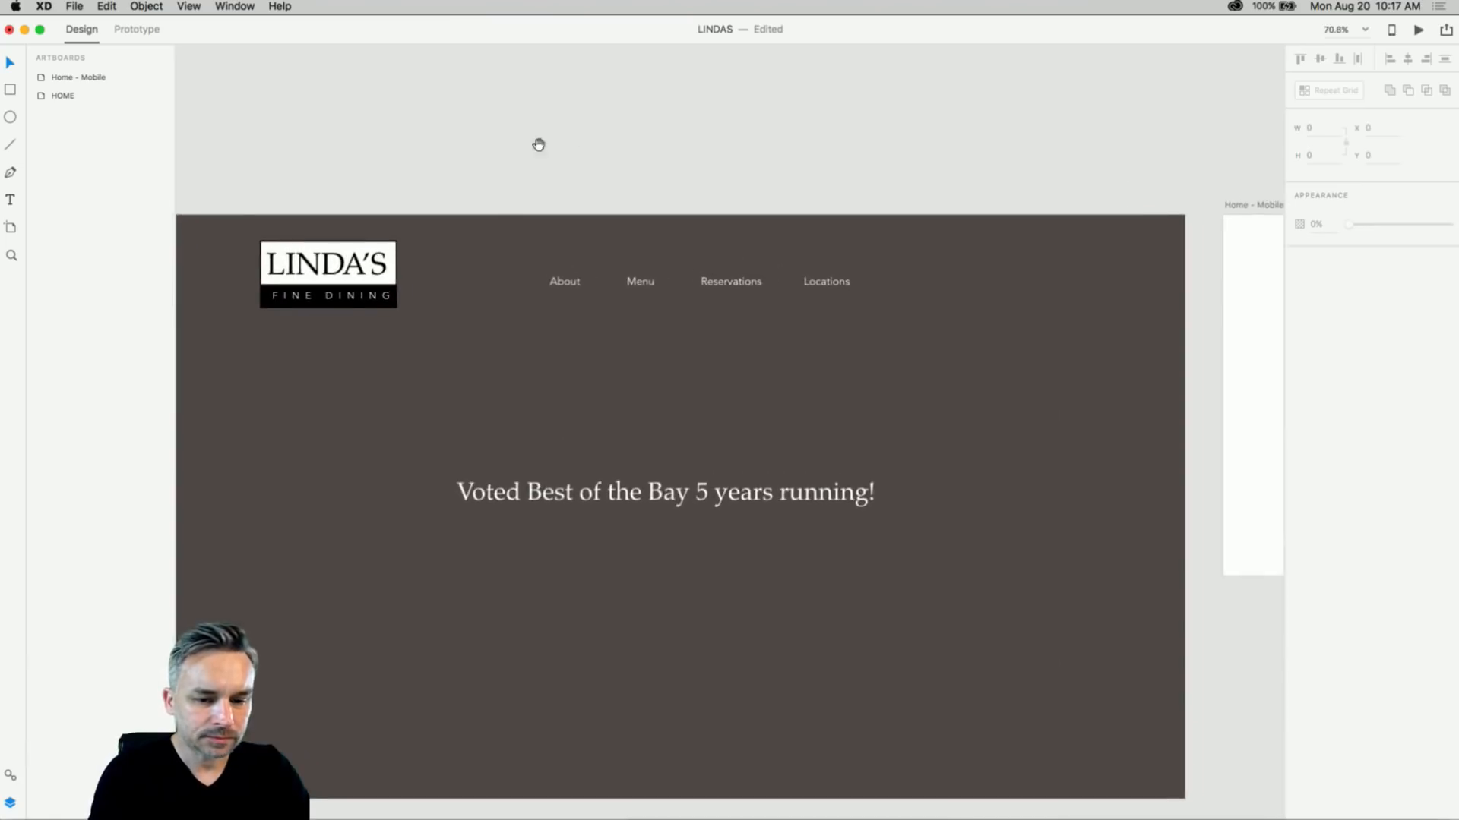
pyautogui.moveTo(537, 143); pyautogui.dragTo(579, 65)
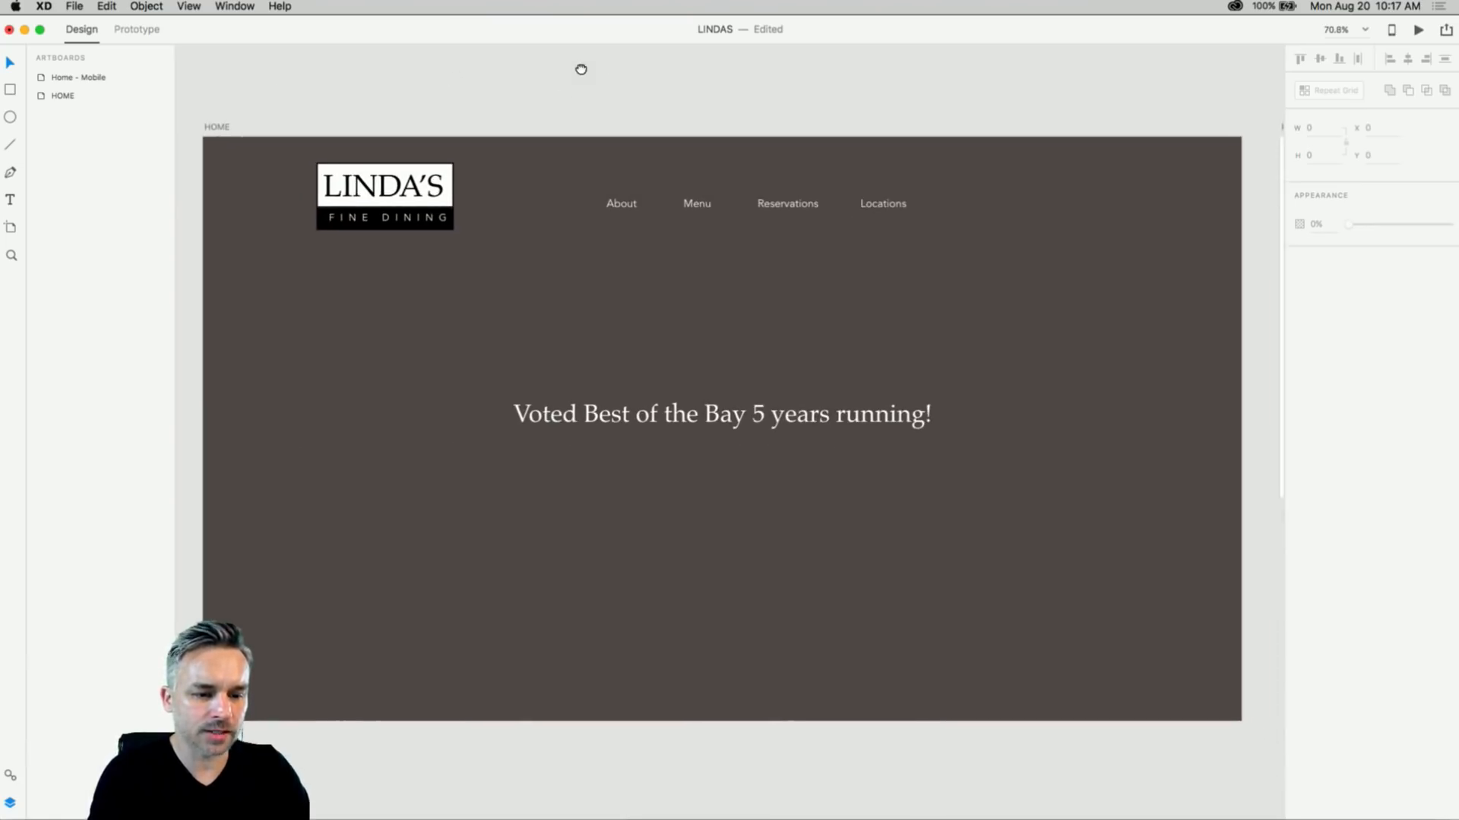
pyautogui.moveTo(577, 117); pyautogui.dragTo(914, 308)
pyautogui.press('super+0')
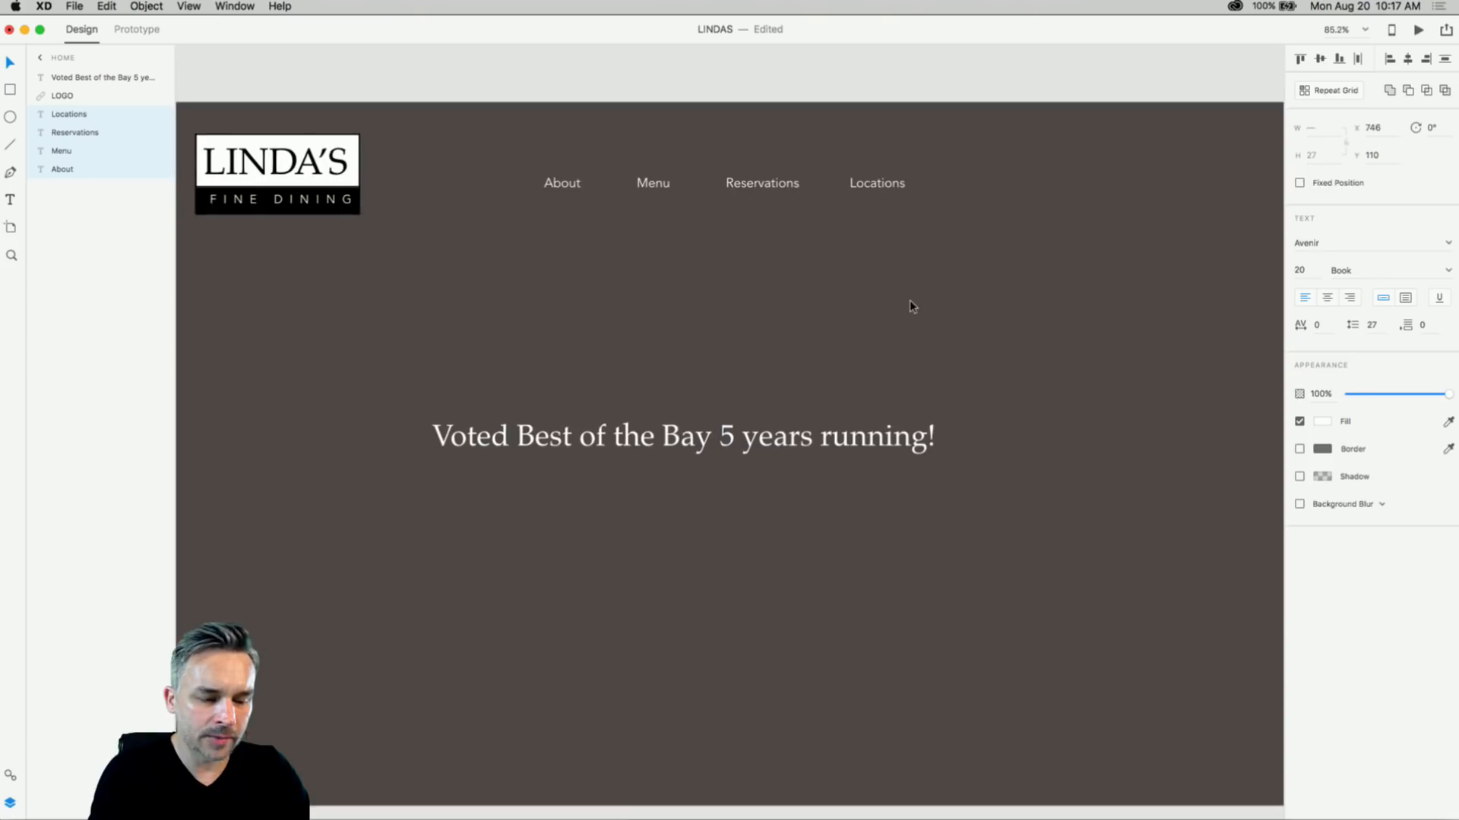
pyautogui.click(496, 315)
pyautogui.moveTo(487, 319); pyautogui.dragTo(554, 289)
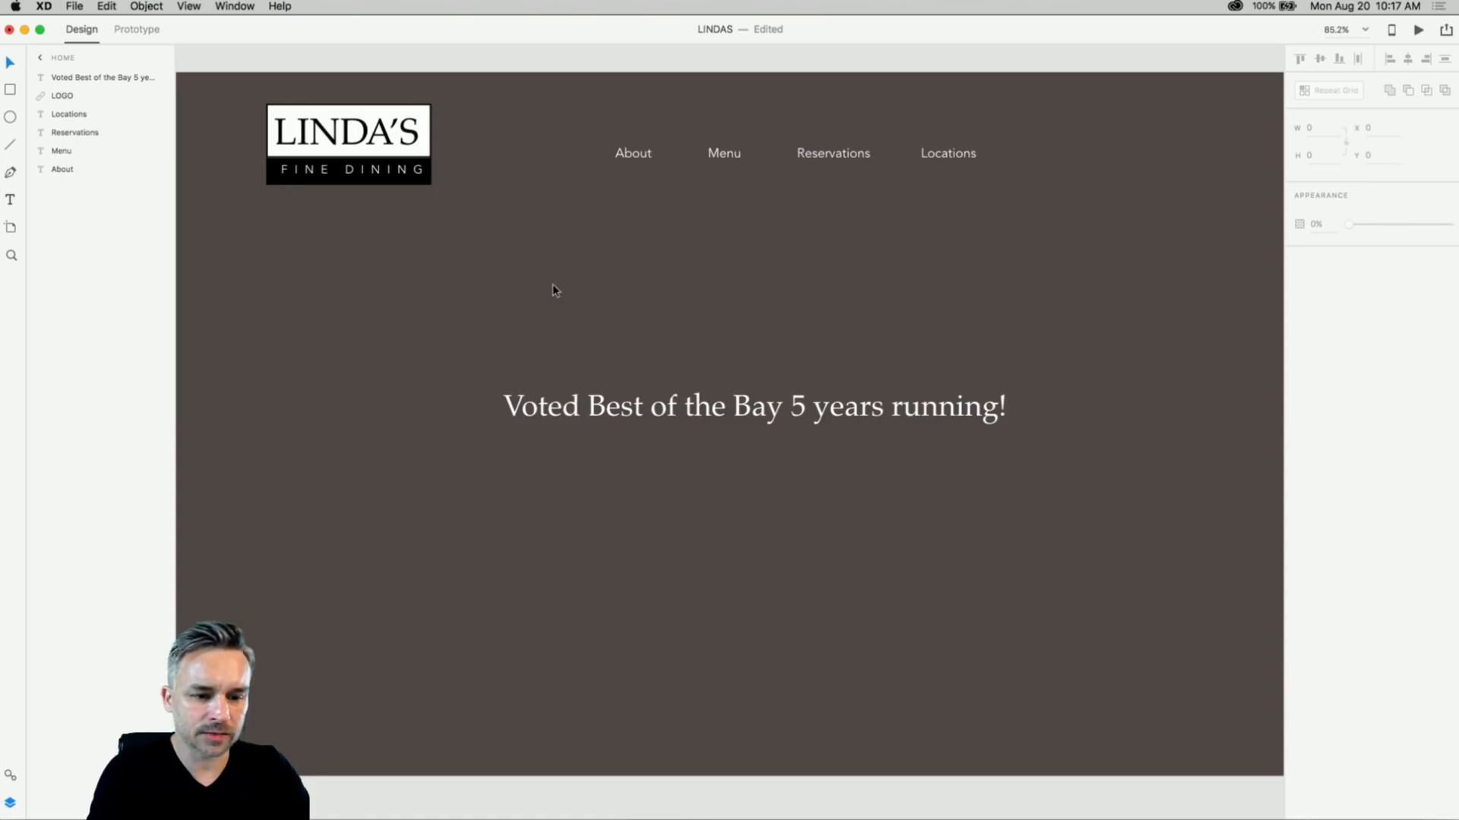
pyautogui.click(10, 89)
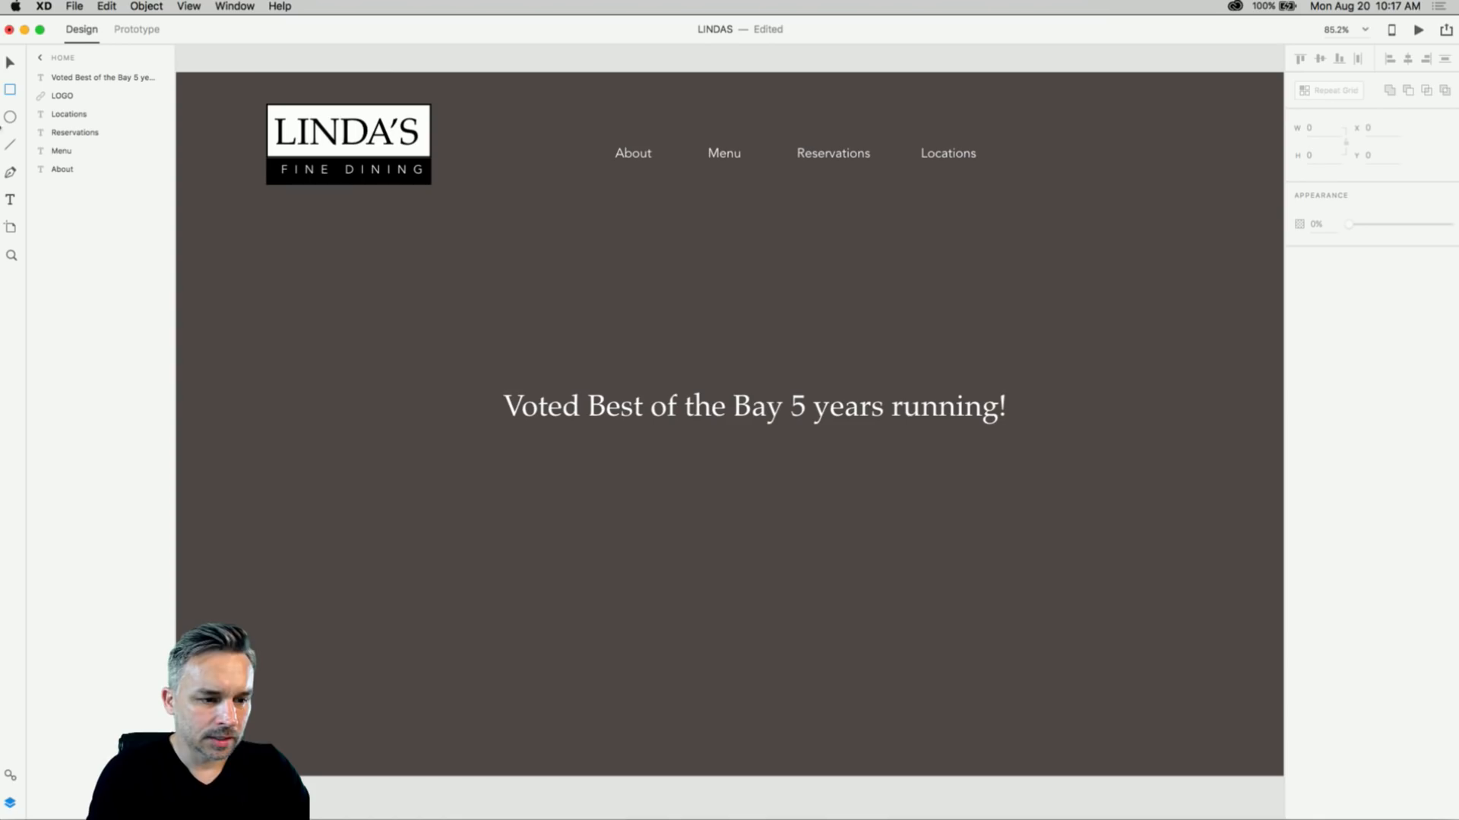
pyautogui.click(10, 64)
pyautogui.click(551, 405)
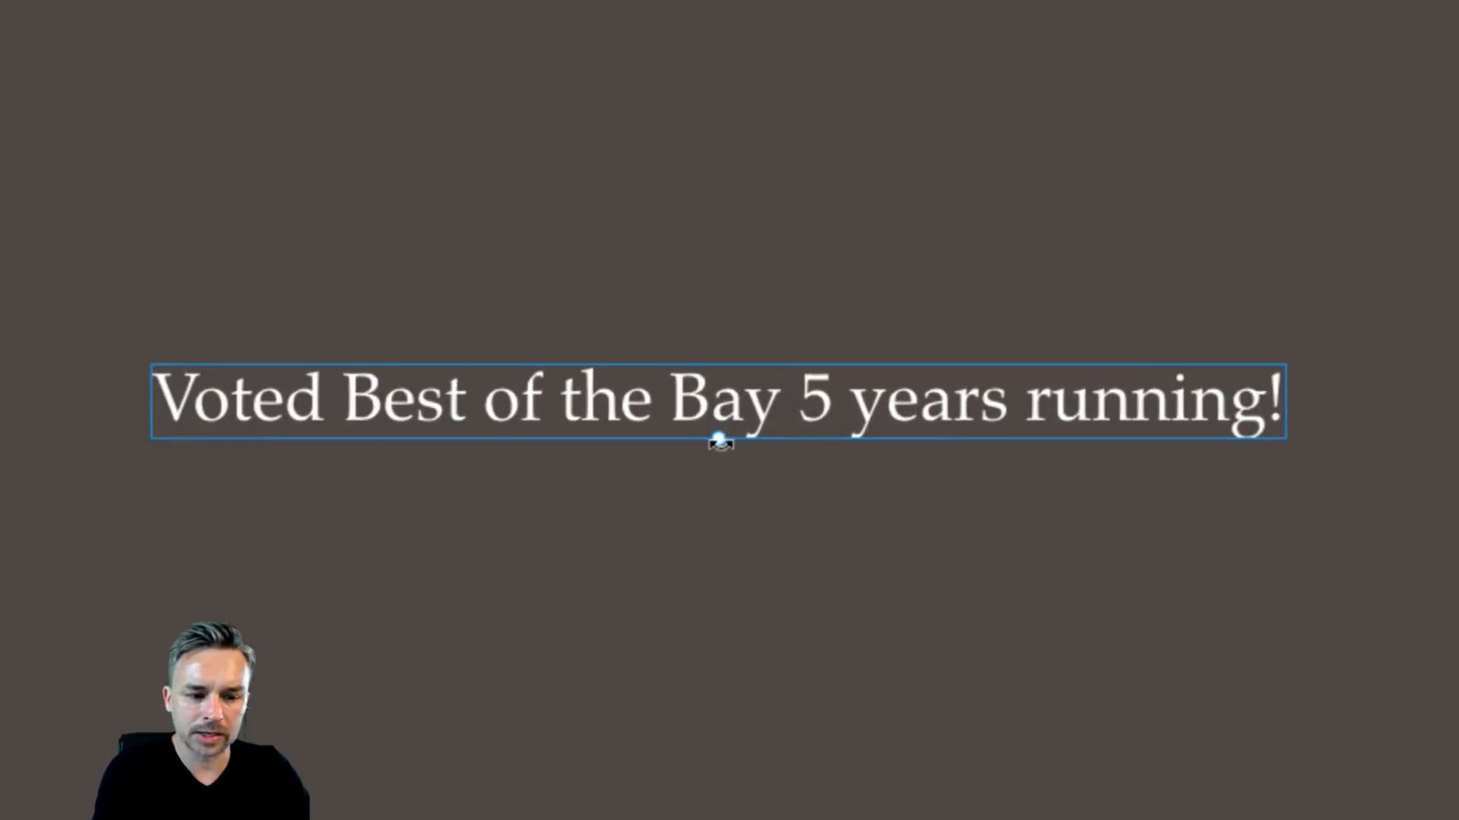
# - Shrink the 'Voted Best of the Bay 5 years running!' tagline slightly and centre it on HOME
pyautogui.moveTo(721, 441); pyautogui.dragTo(699, 418)
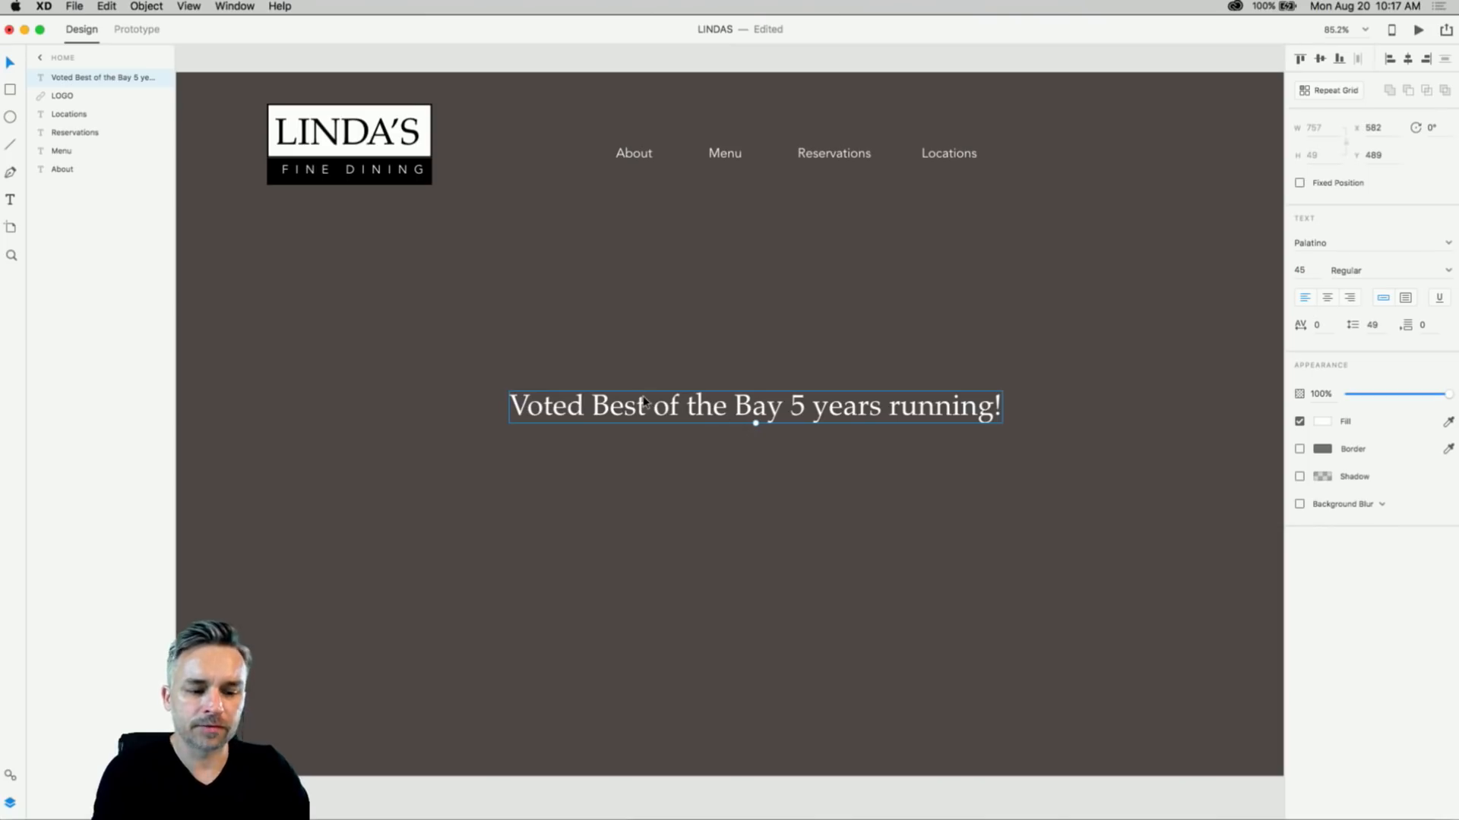
pyautogui.moveTo(643, 403); pyautogui.dragTo(676, 423)
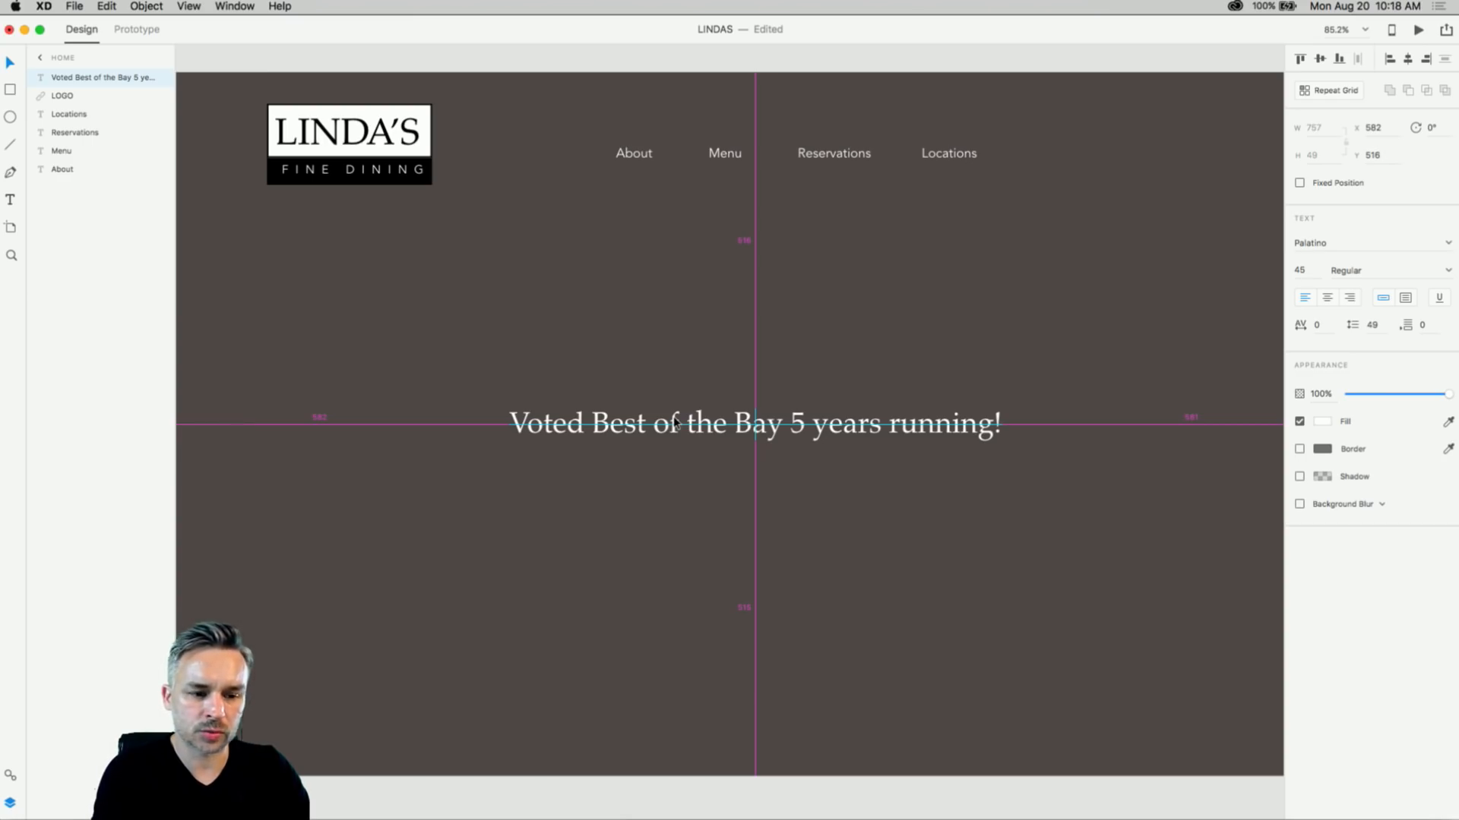
pyautogui.moveTo(675, 423); pyautogui.dragTo(675, 423)
pyautogui.click(588, 289)
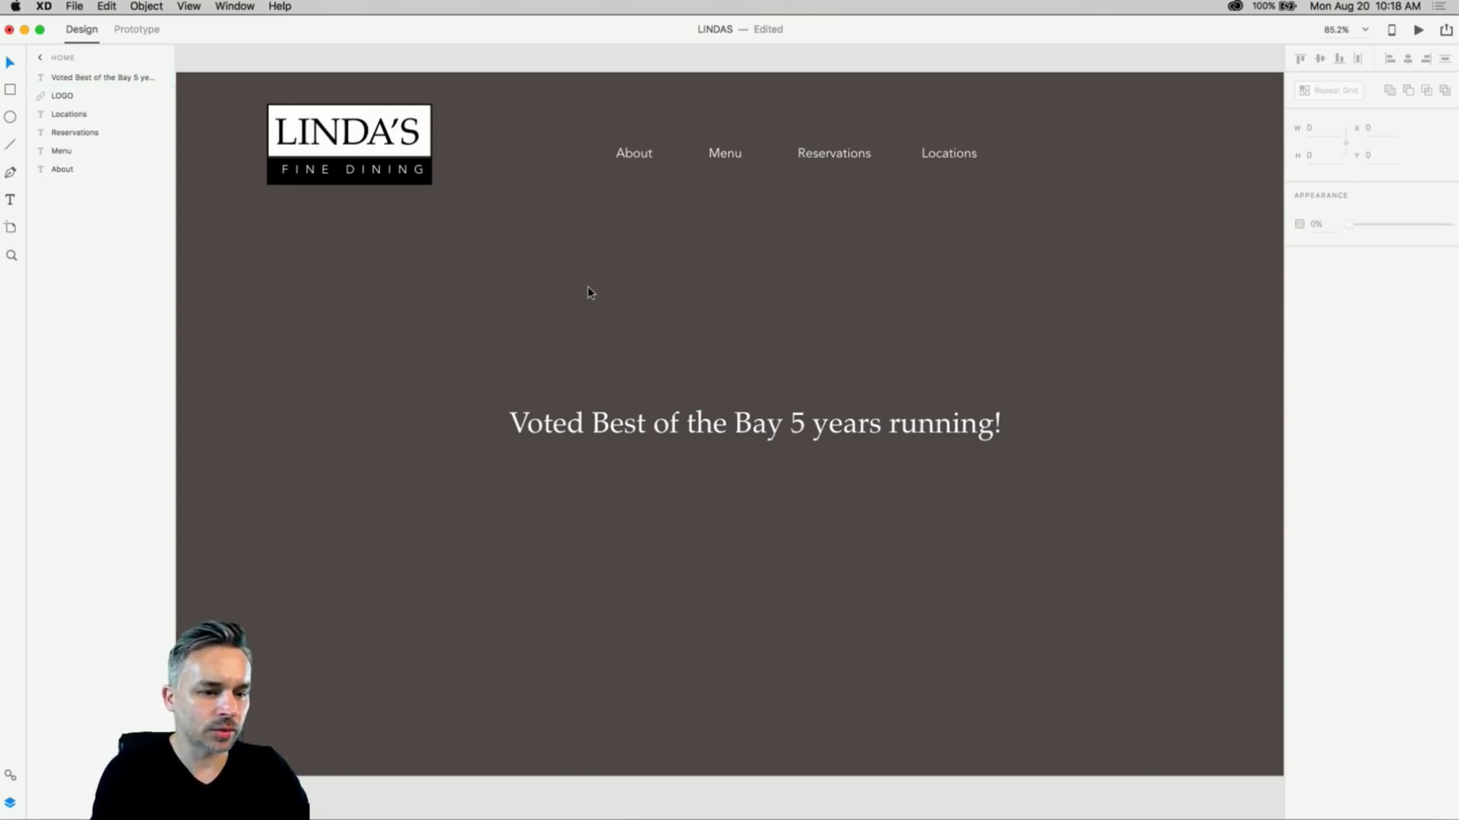
pyautogui.hscroll(-2, 516, 312)
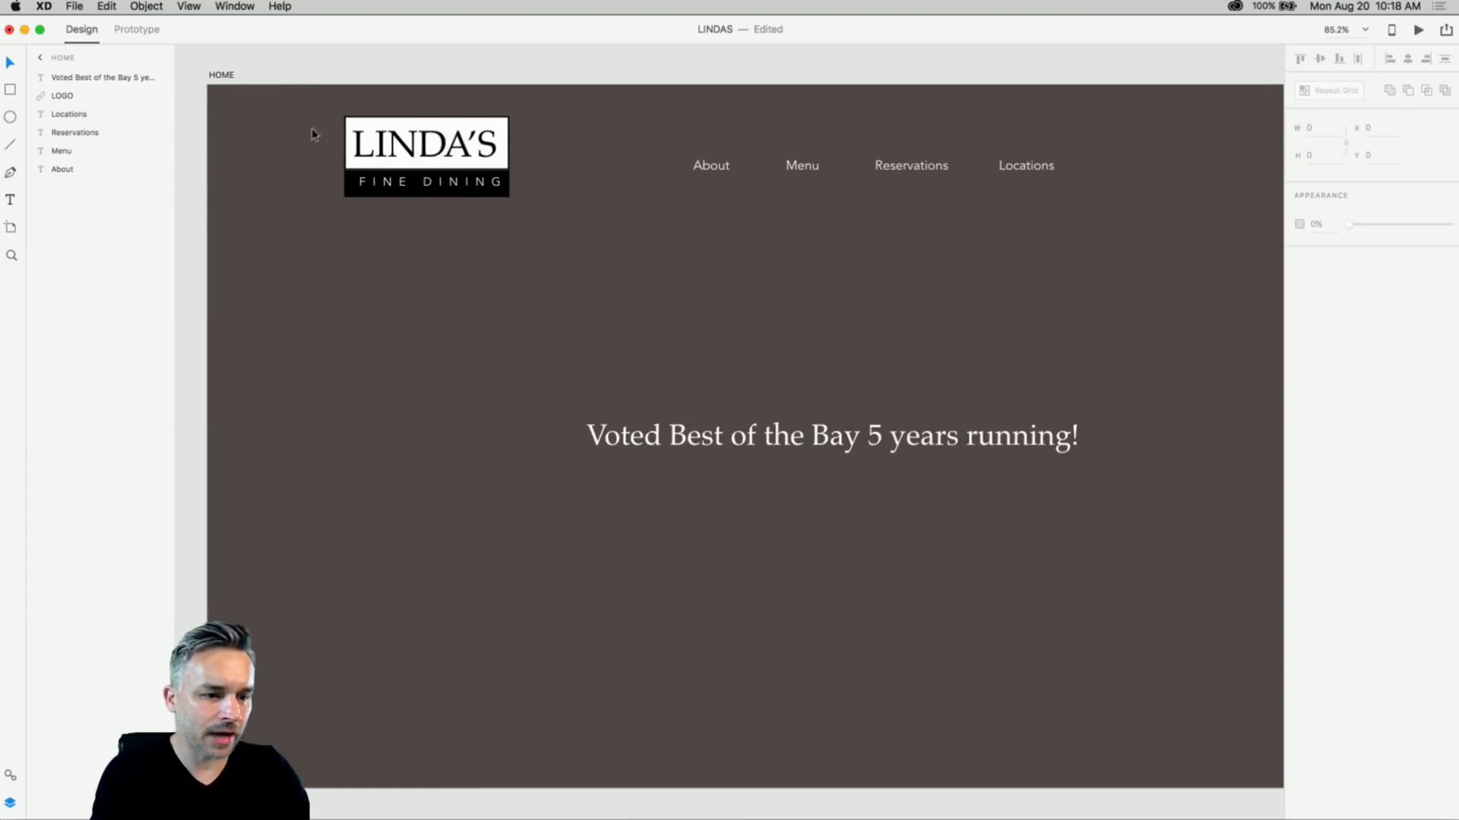
# - Change the HOME artboard fill from grey-brown to a dark olive brown
pyautogui.click(220, 74)
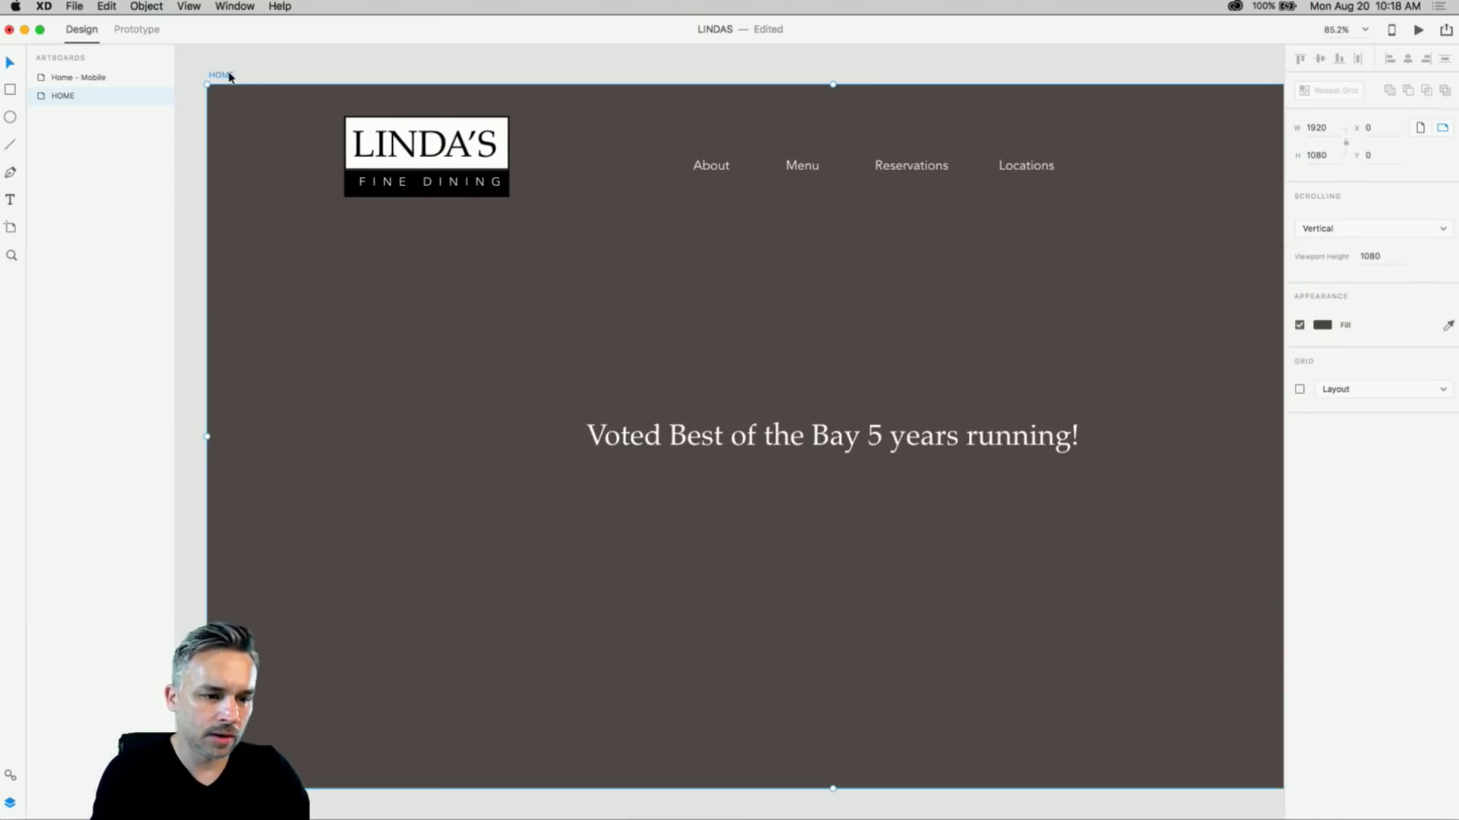
pyautogui.hscroll(3, 970, 325)
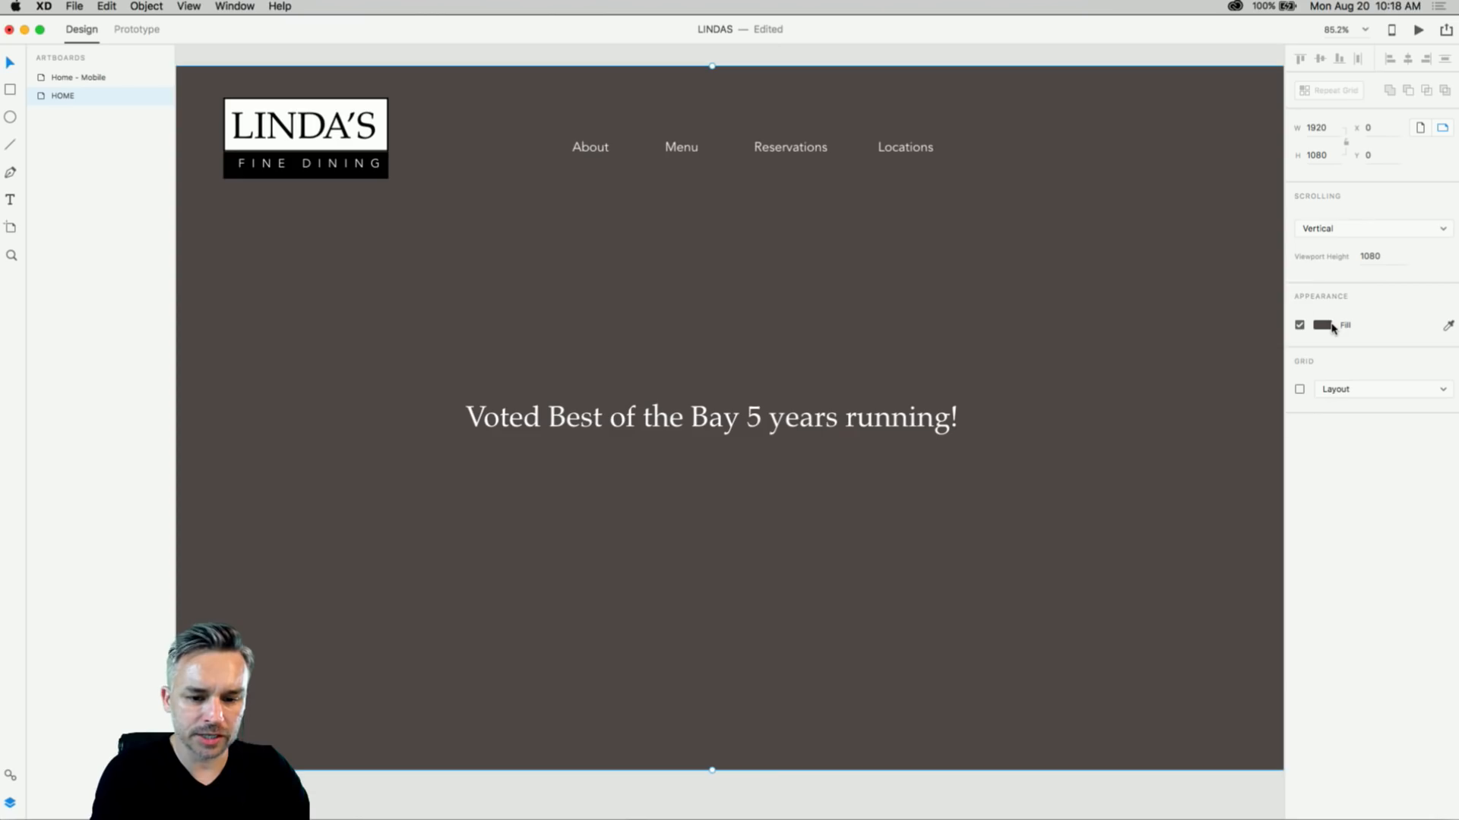
pyautogui.click(1323, 325)
pyautogui.moveTo(1221, 309); pyautogui.dragTo(1157, 326)
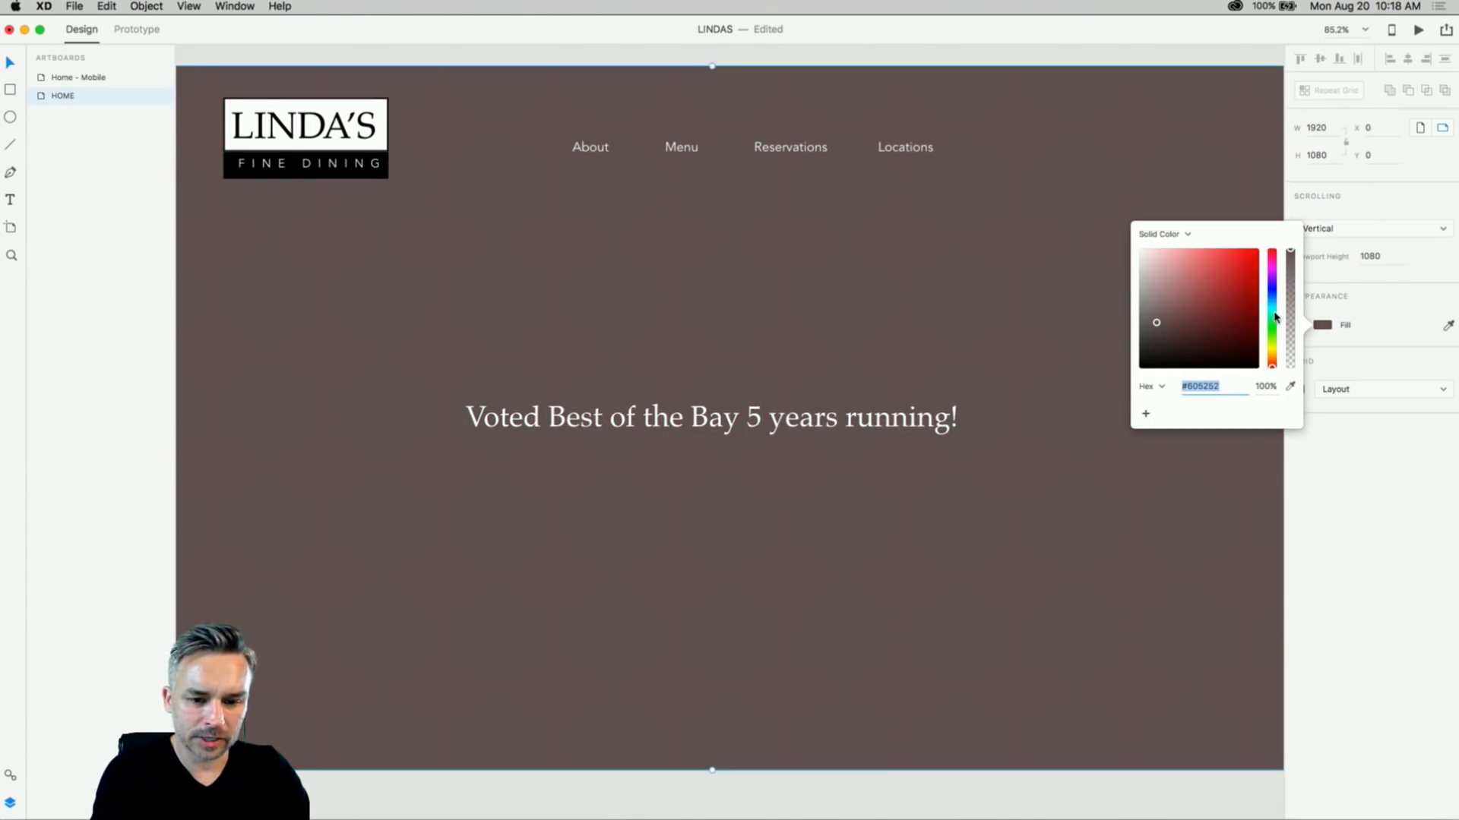
pyautogui.moveTo(1274, 313); pyautogui.dragTo(1274, 357)
pyautogui.moveTo(1147, 326)
pyautogui.mouseDown()
pyautogui.moveTo(1160, 304)
pyautogui.moveTo(1166, 321)
pyautogui.mouseUp()
pyautogui.click(1340, 497)
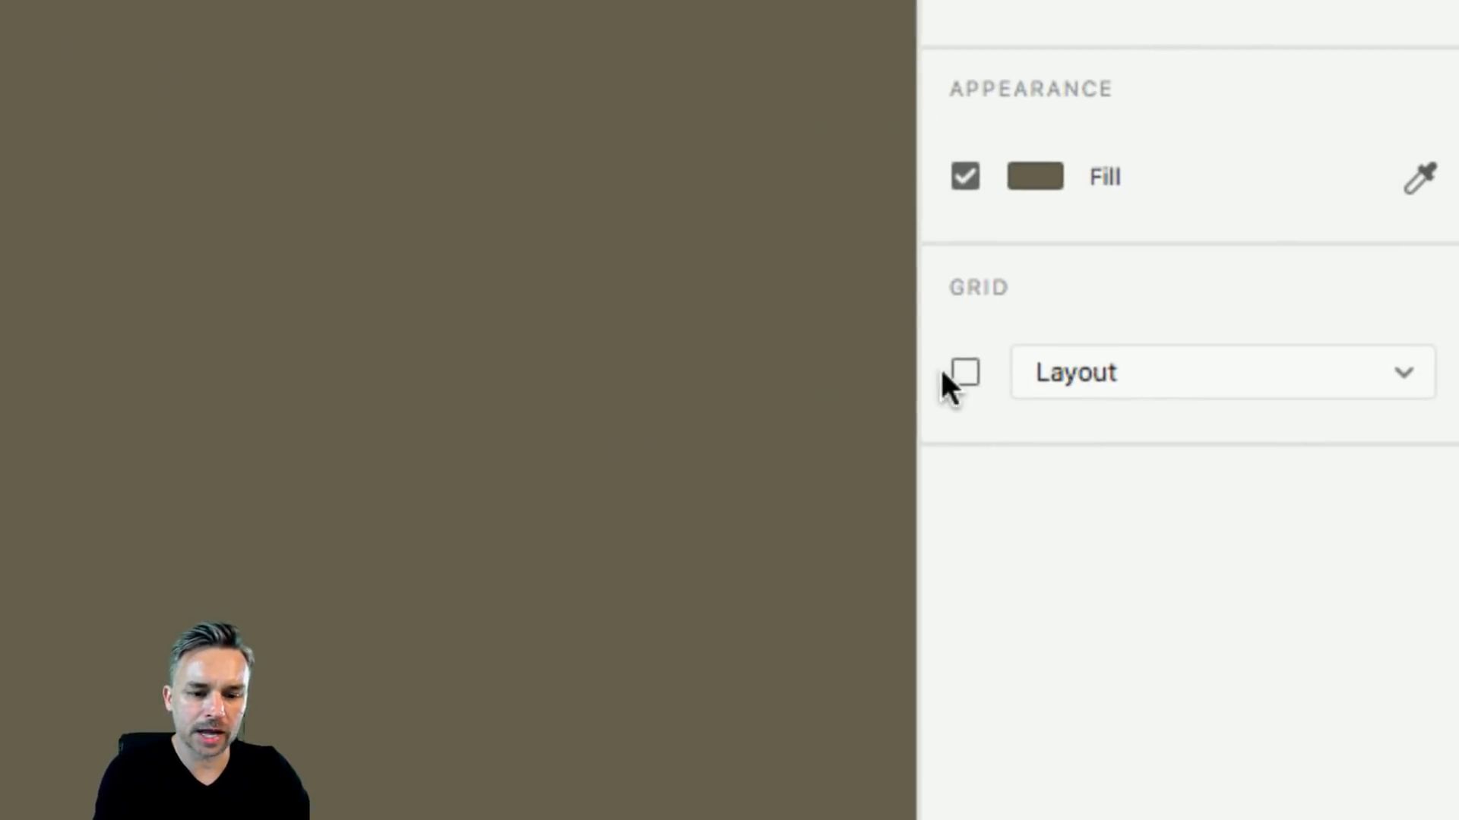
# - Turn on the HOME artboard's layout grid with 8 columns
pyautogui.click(963, 373)
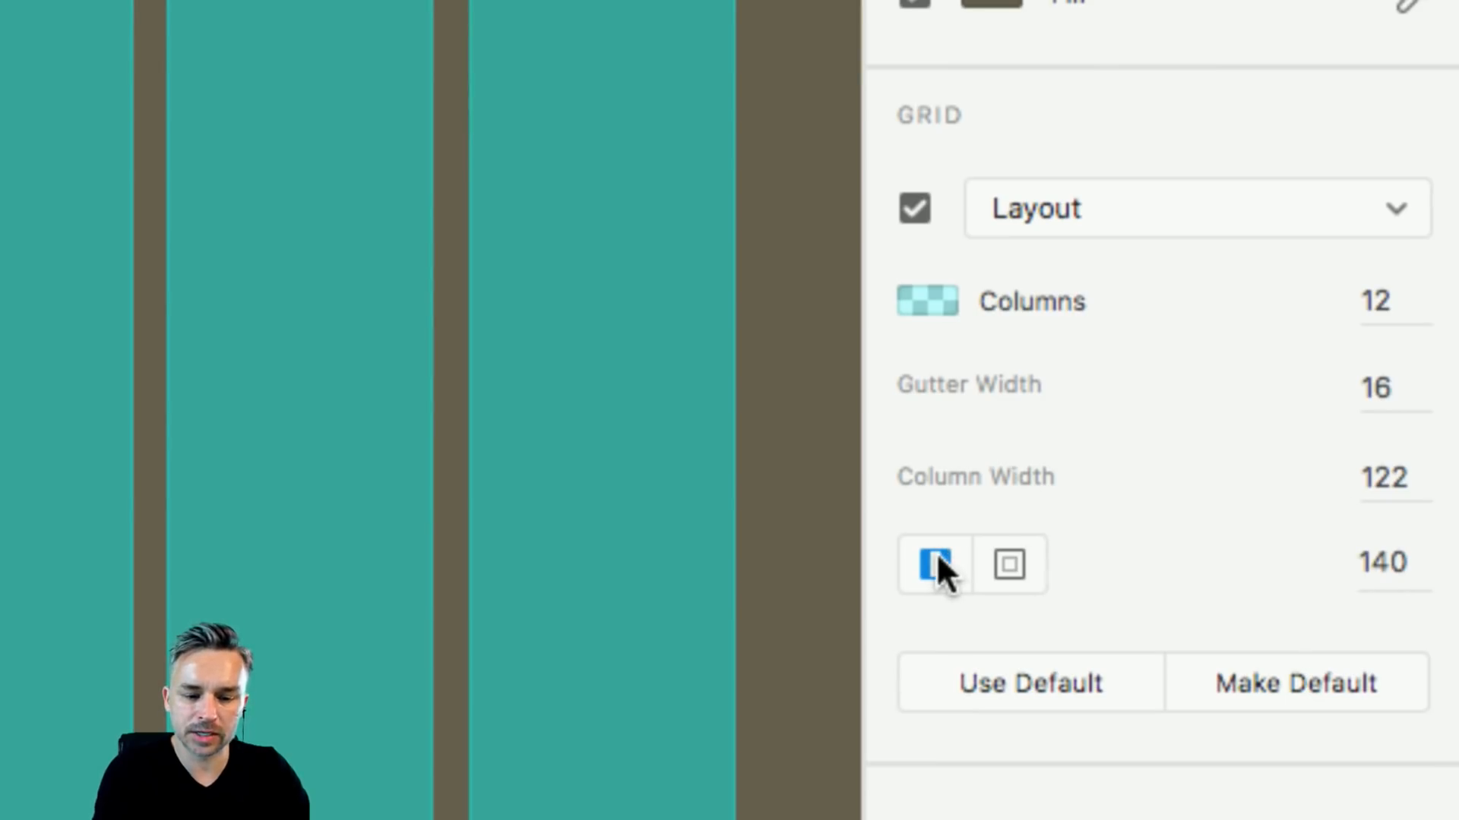
pyautogui.click(1017, 572)
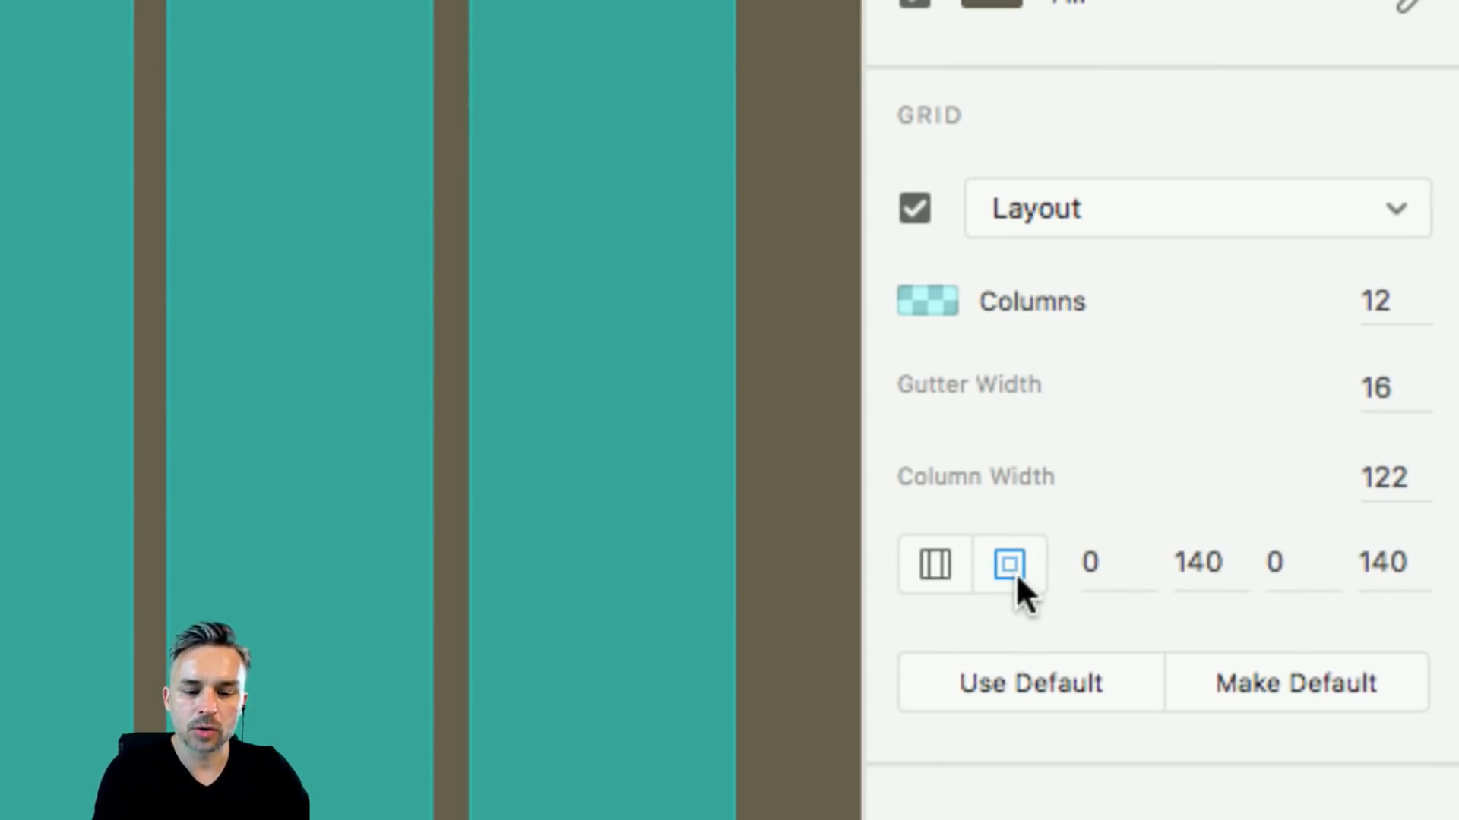
pyautogui.click(935, 569)
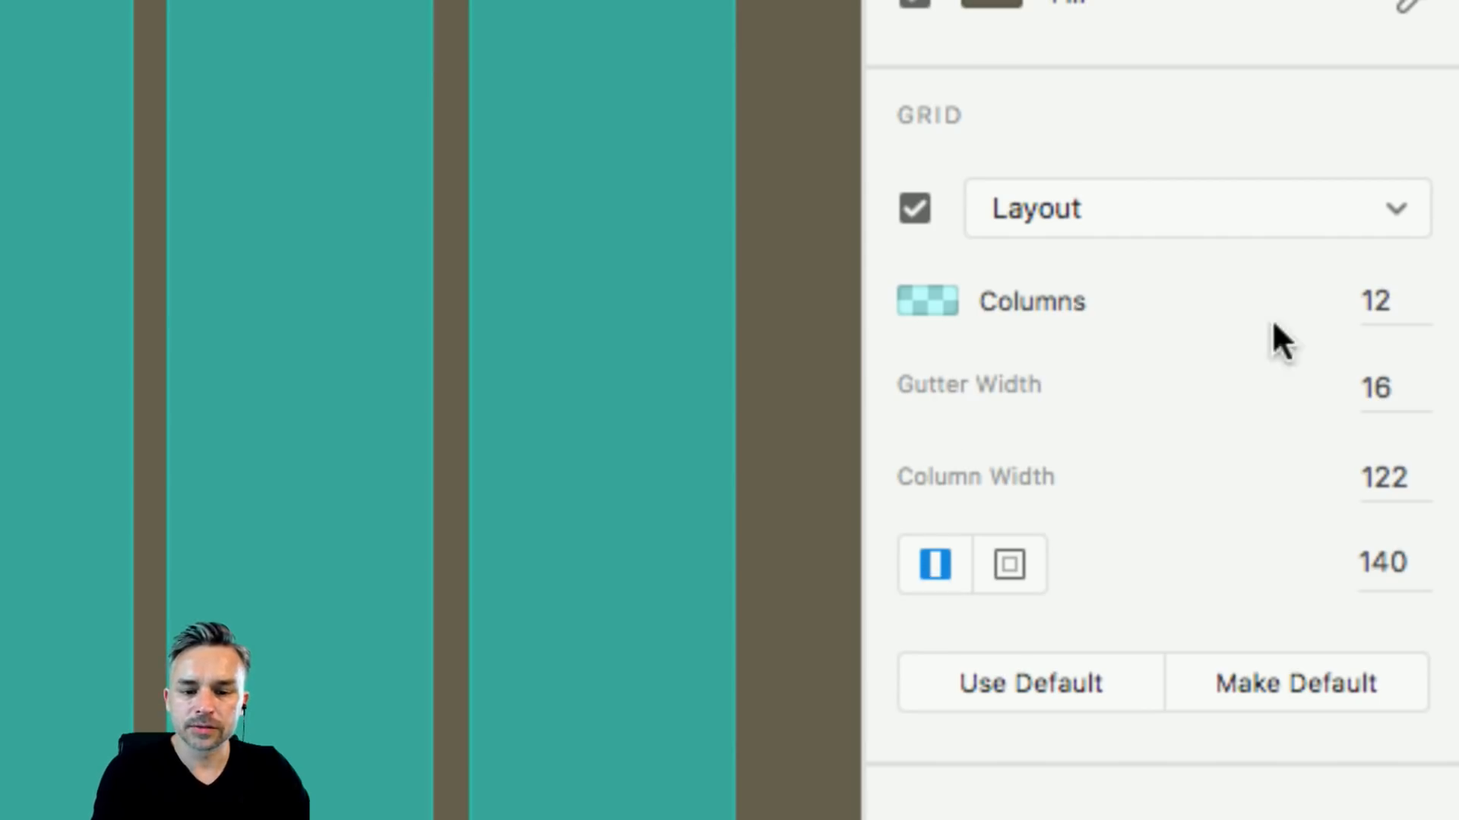
pyautogui.click(1390, 302)
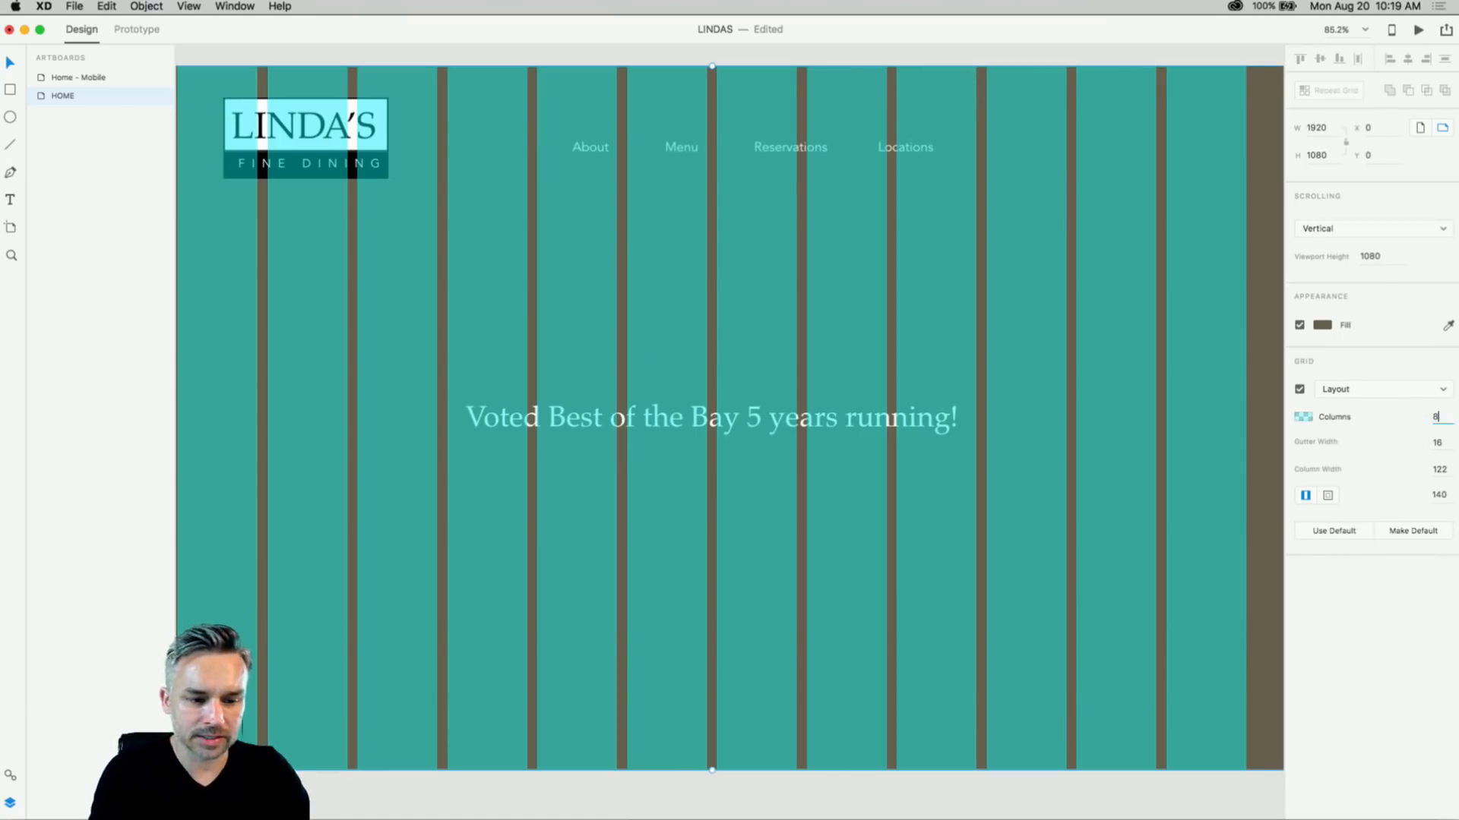
pyautogui.press('Return')
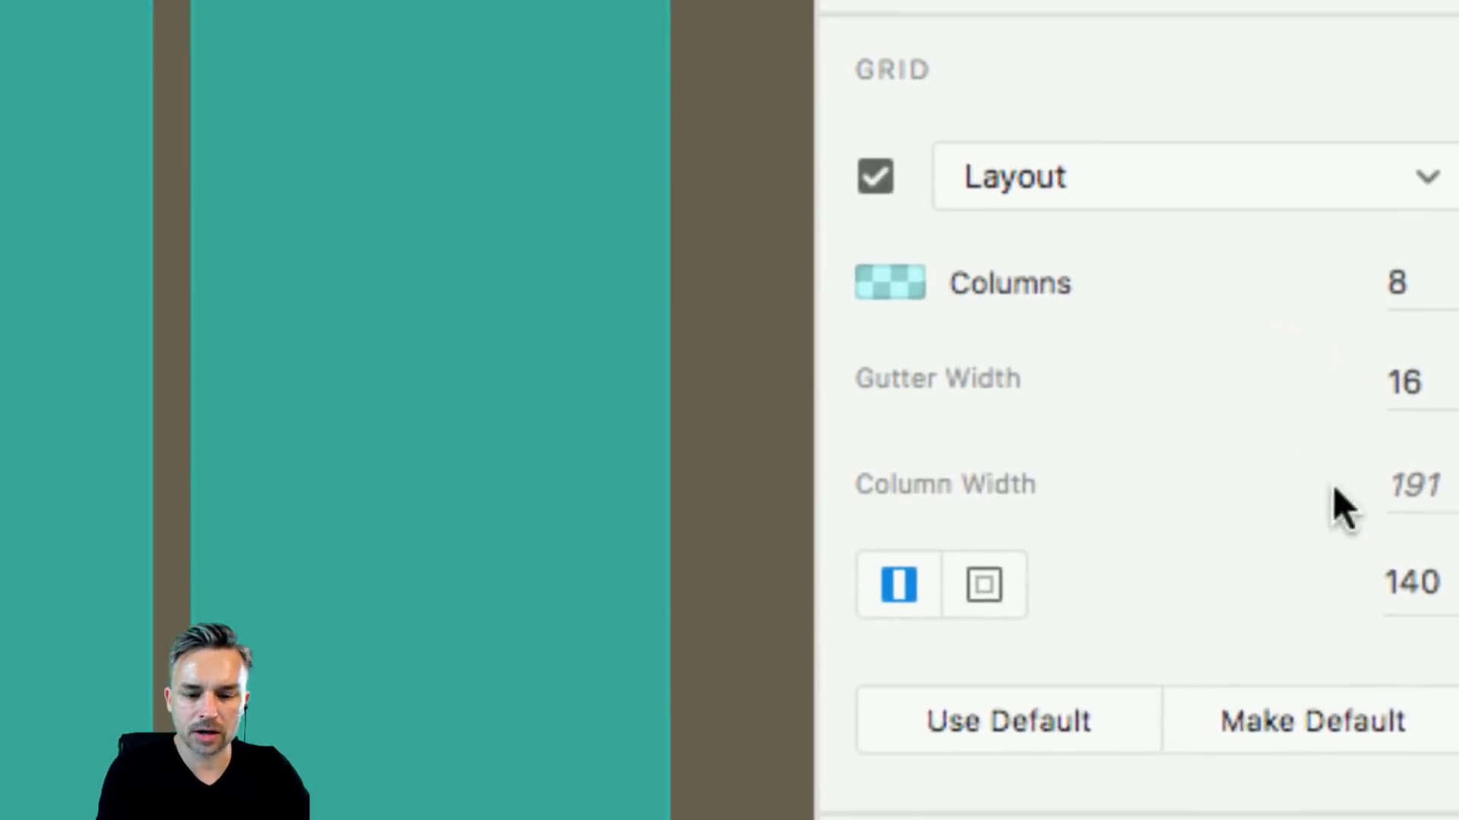
# - Set the layout grid's gutter width to 20 and margins to 200
pyautogui.click(1433, 398)
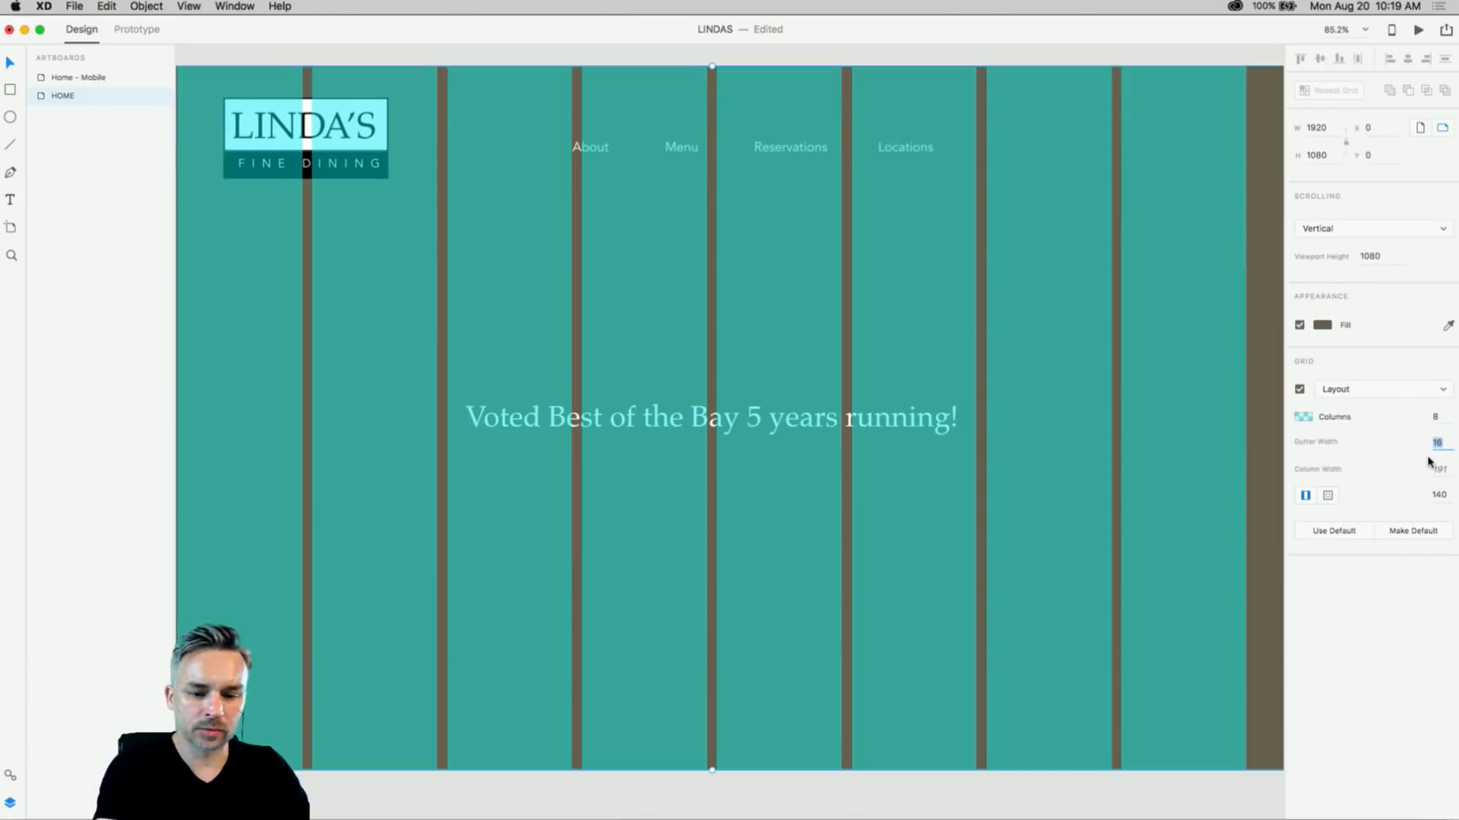
pyautogui.write('20')
pyautogui.press('Return')
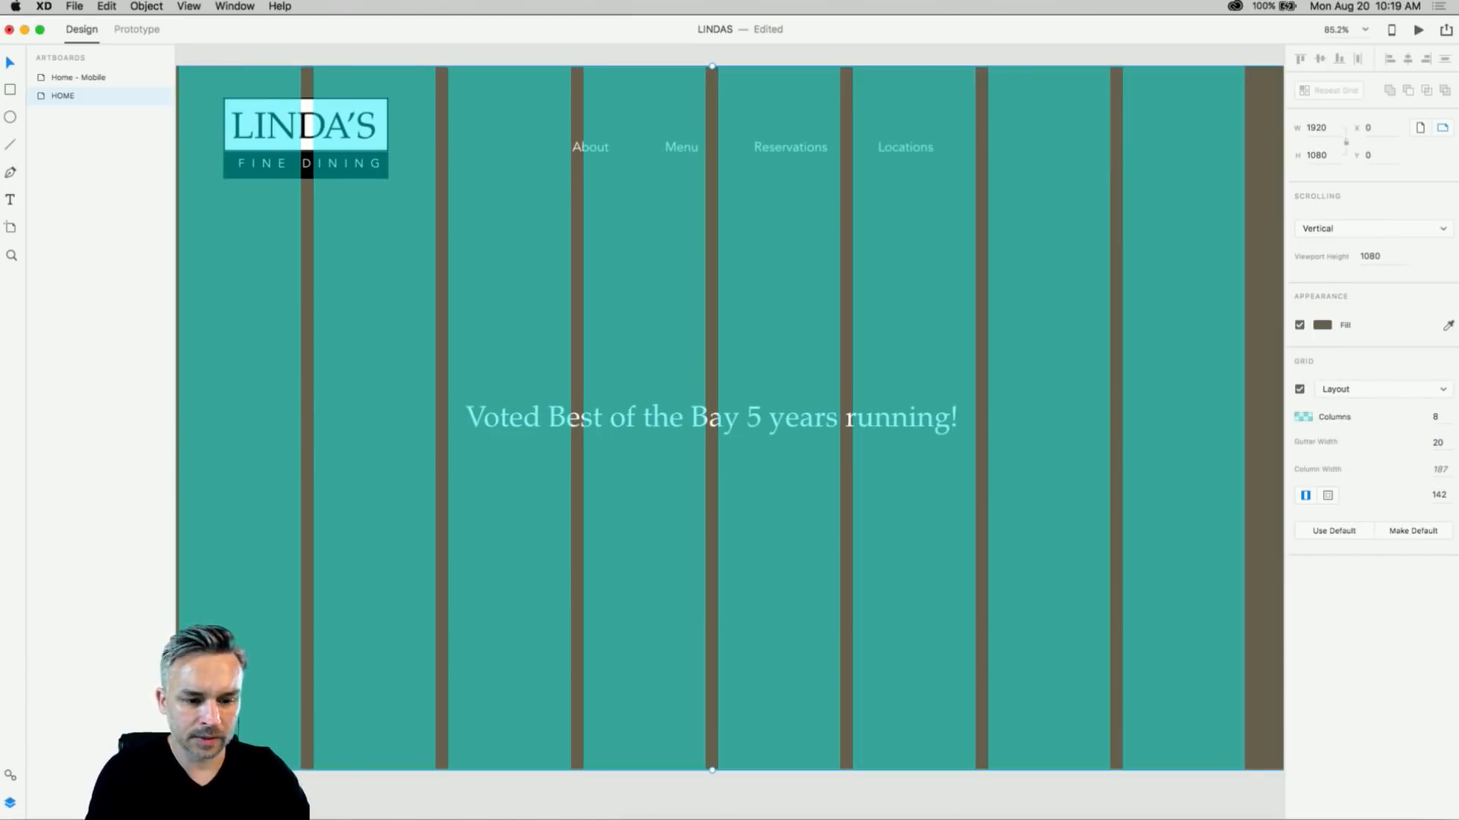
pyautogui.click(1445, 494)
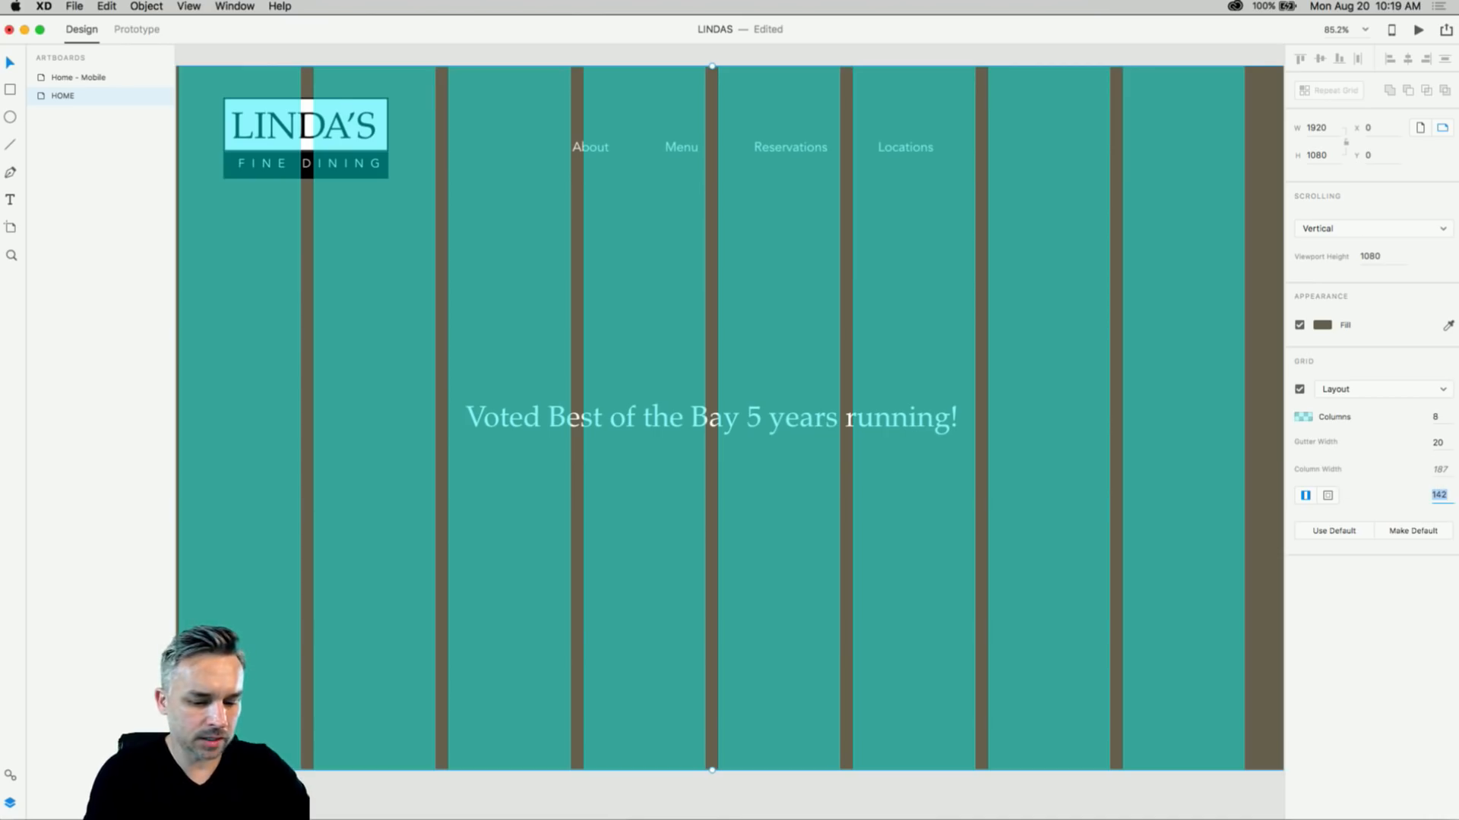
pyautogui.write('200')
pyautogui.press('Return')
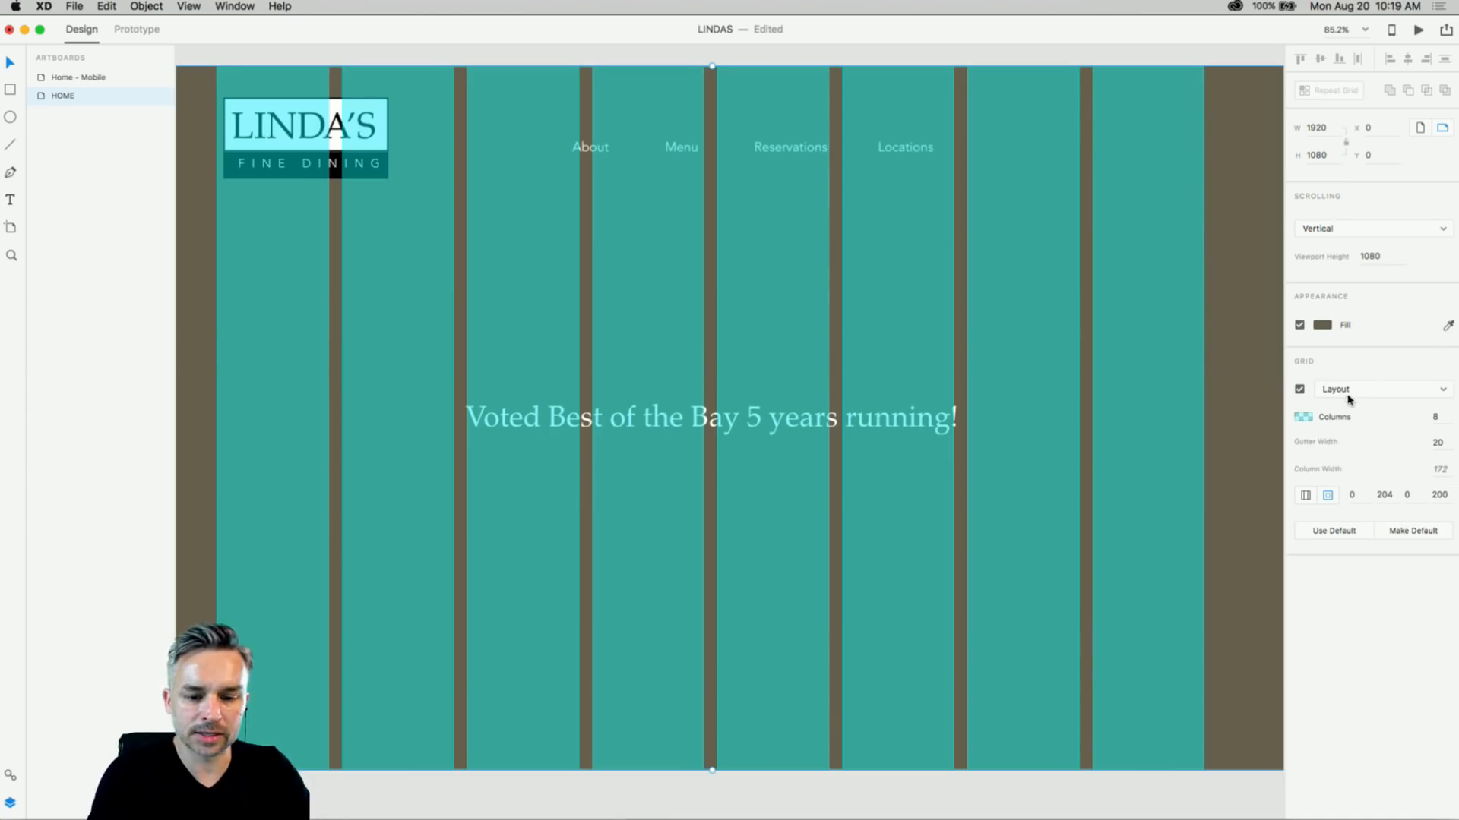
pyautogui.click(1427, 390)
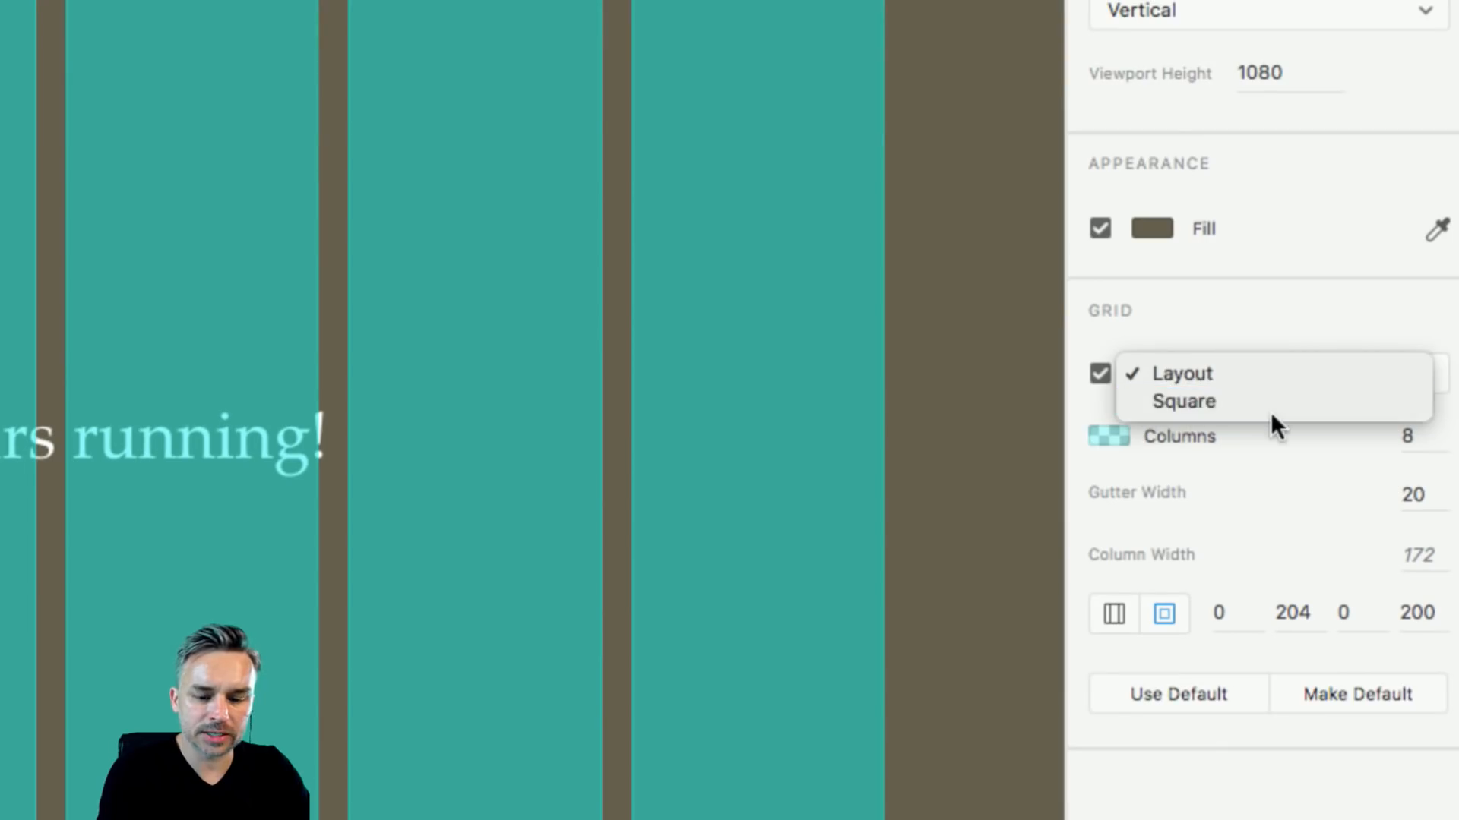
# - Switch the artboard grid to Square, sizing it 100 and then 20
pyautogui.click(1192, 403)
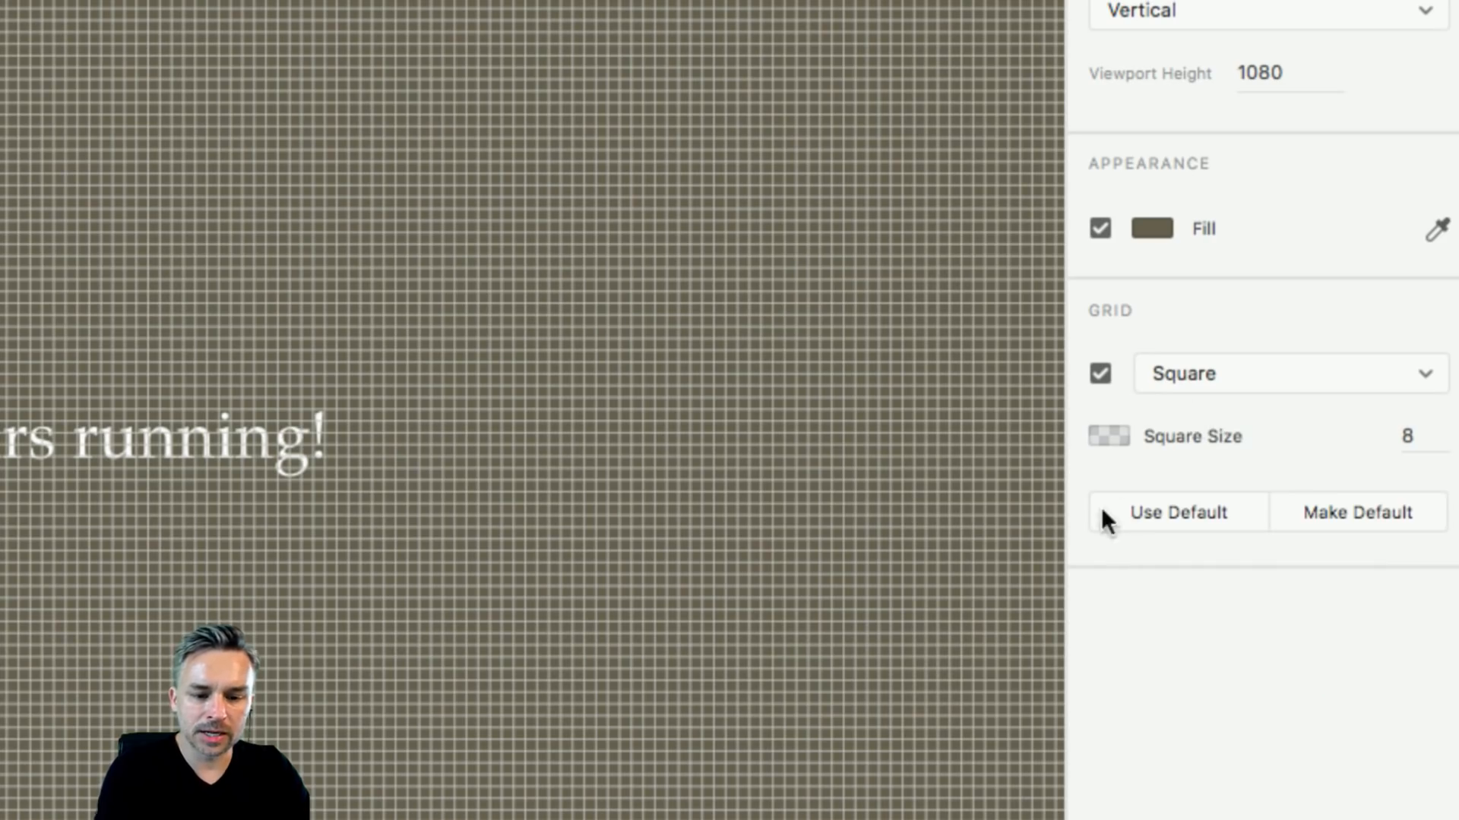
pyautogui.click(1434, 439)
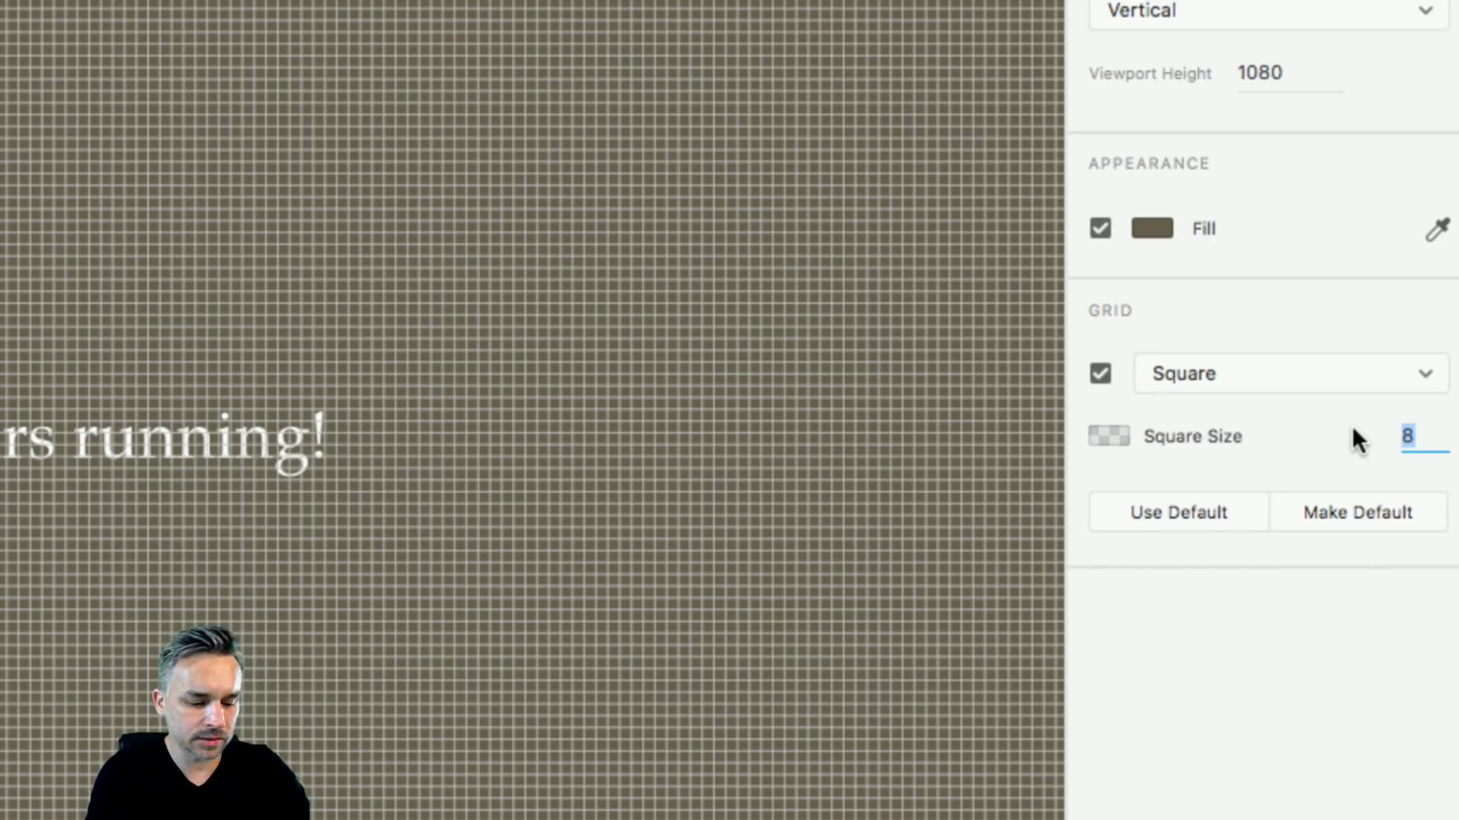
pyautogui.write('100')
pyautogui.press('Return')
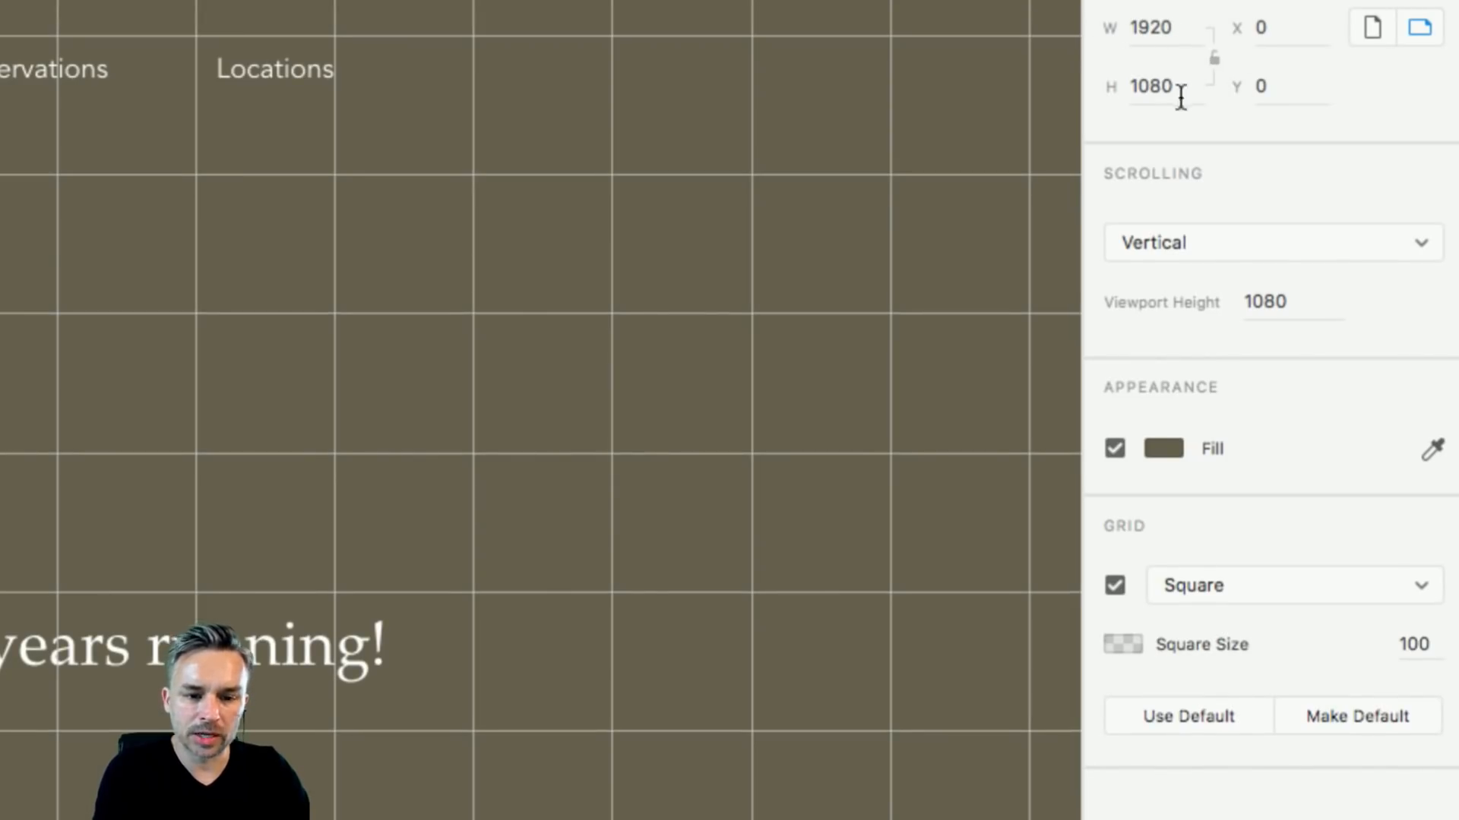
pyautogui.click(1440, 643)
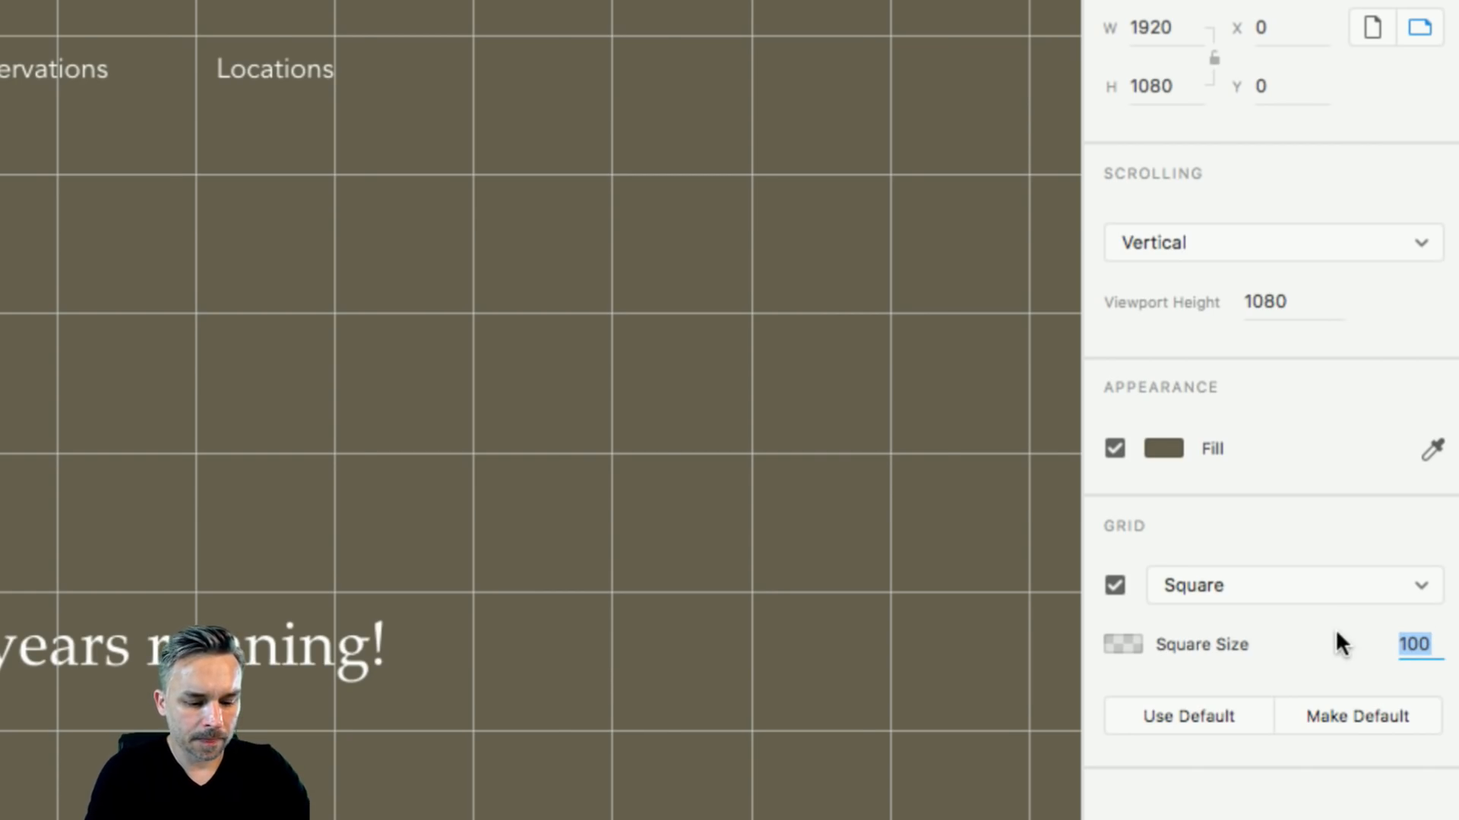
pyautogui.write('20')
pyautogui.press('Return')
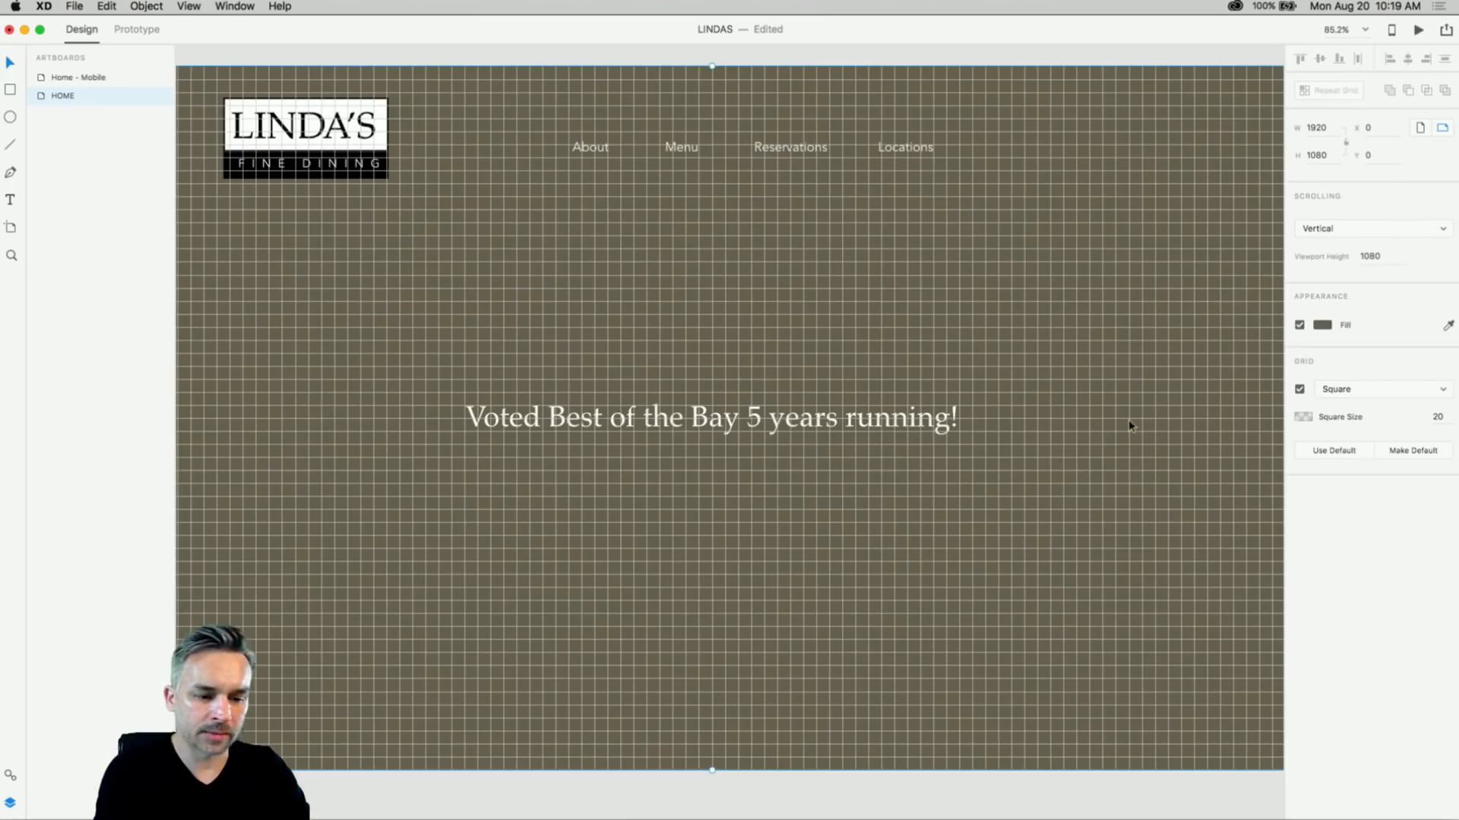
# - Move the tagline to the artboard's vertical centre and turn the grid off
pyautogui.moveTo(838, 445); pyautogui.dragTo(815, 426)
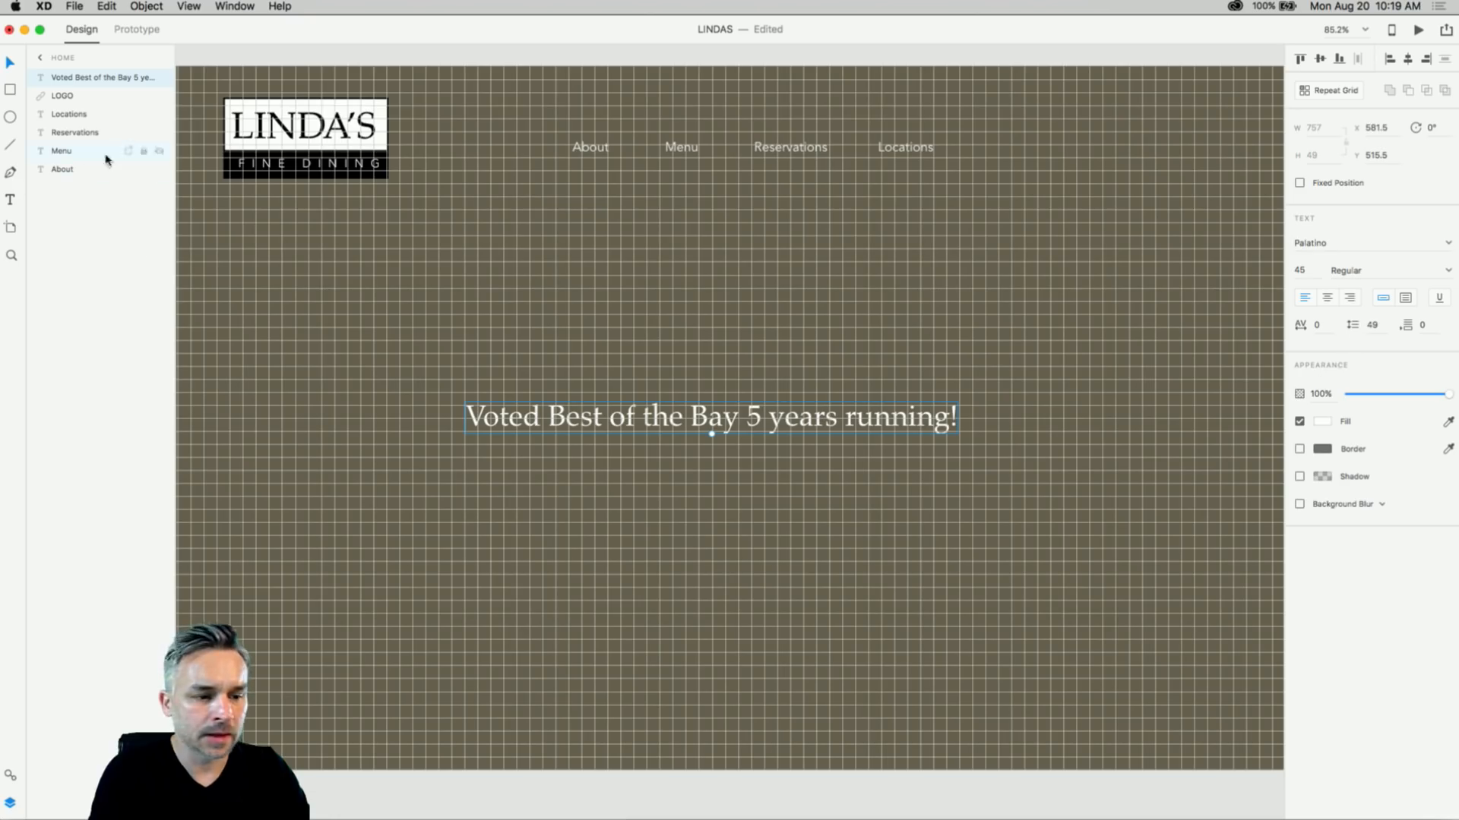
pyautogui.moveTo(293, 244); pyautogui.dragTo(436, 332)
pyautogui.click(245, 143)
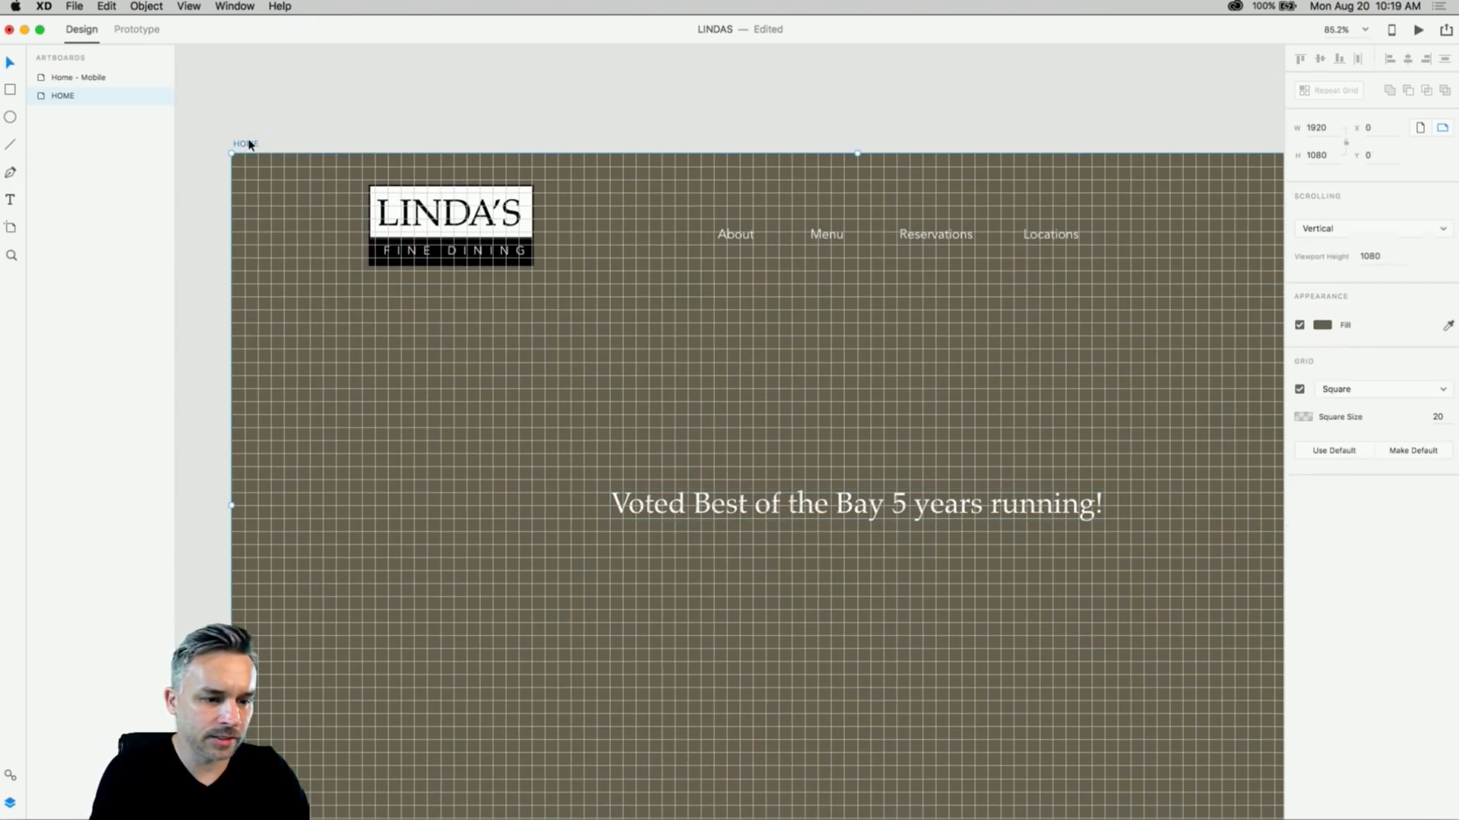
pyautogui.click(1300, 390)
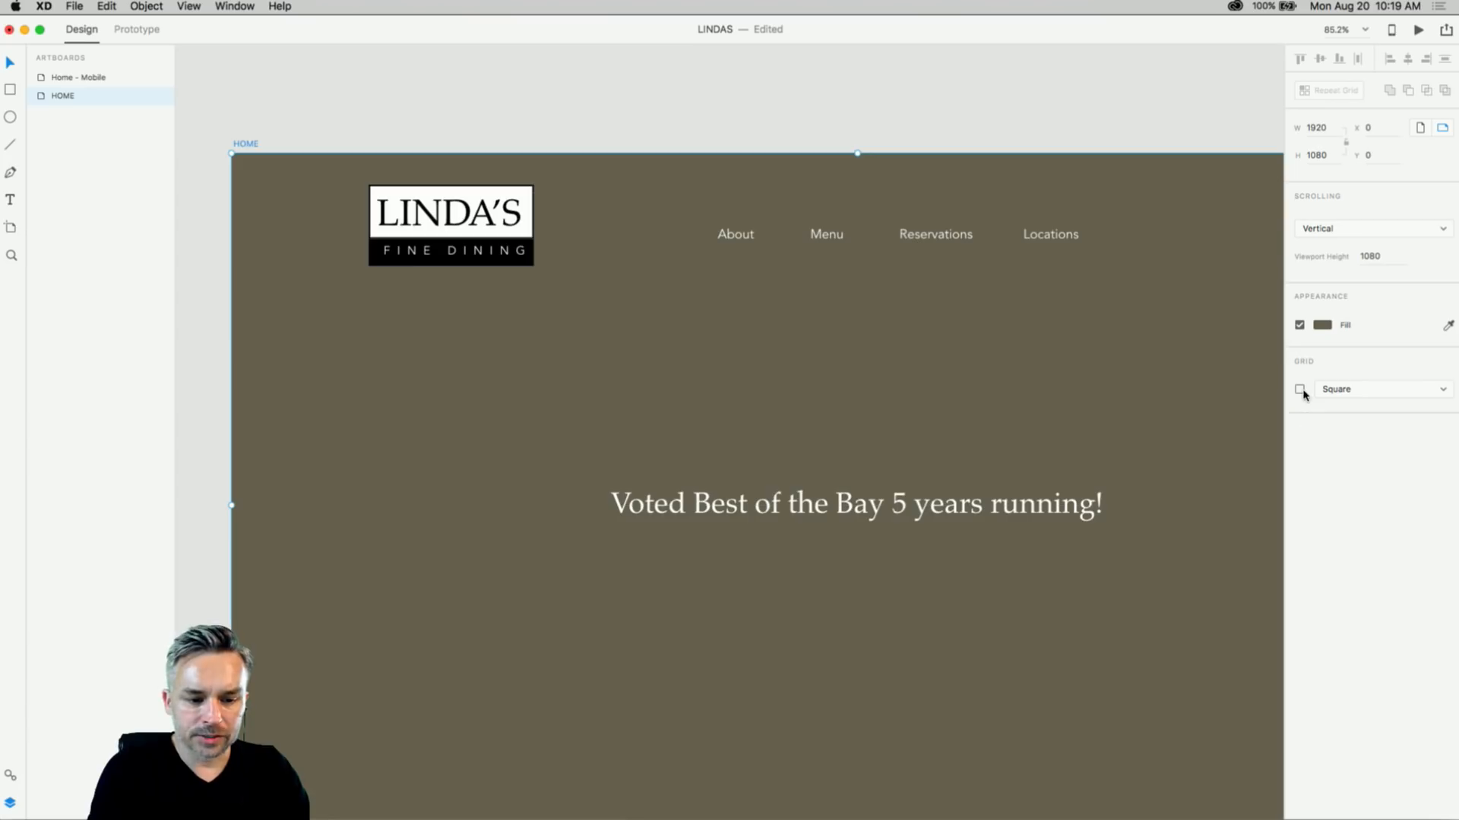
# - Lighten the HOME artboard fill to a warmer olive brown, #776F55
pyautogui.moveTo(658, 413); pyautogui.dragTo(558, 344)
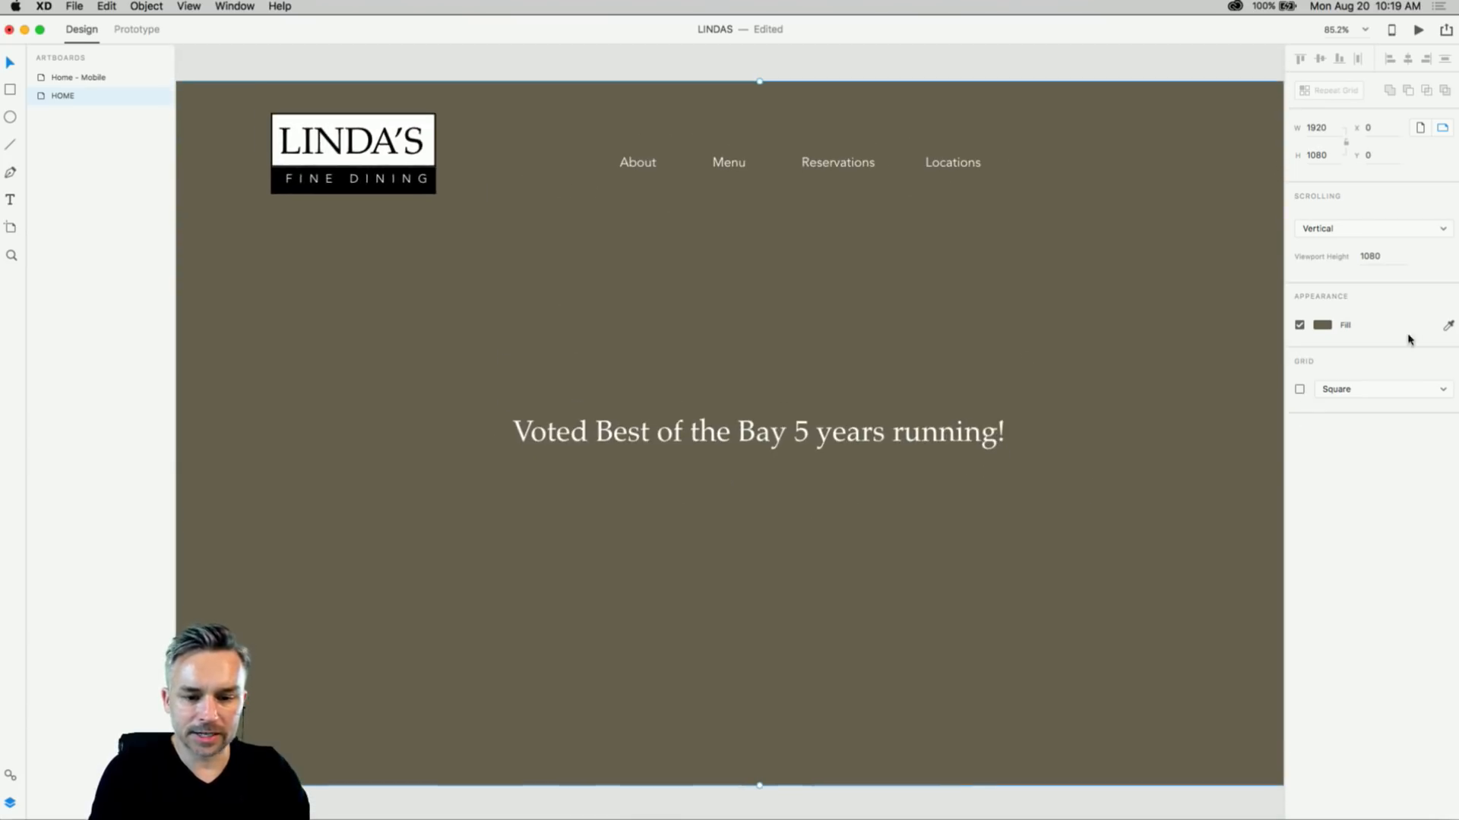
pyautogui.click(1323, 325)
pyautogui.moveTo(1203, 321)
pyautogui.mouseDown()
pyautogui.moveTo(1206, 303)
pyautogui.moveTo(1172, 315)
pyautogui.mouseUp()
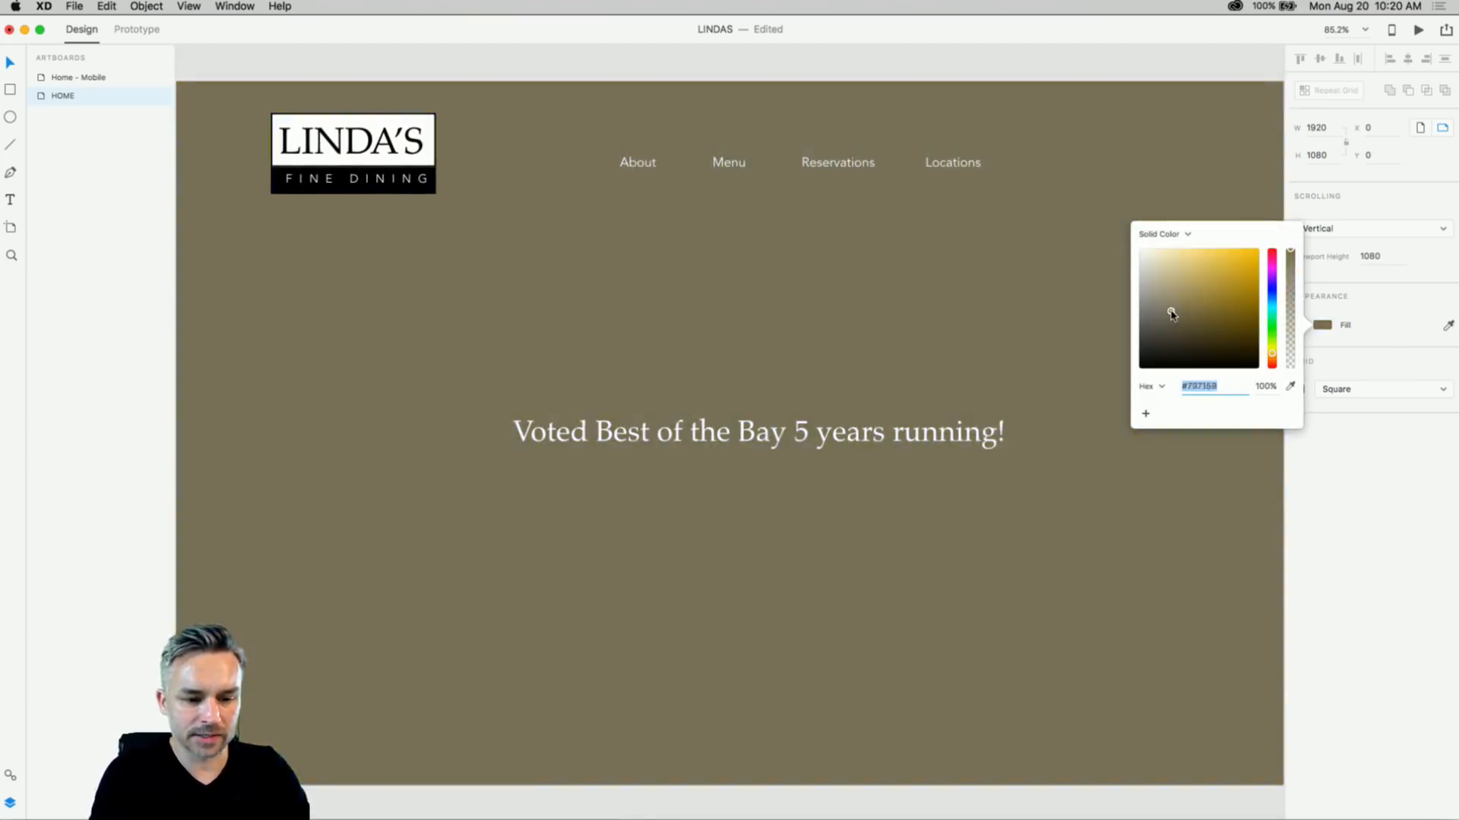
pyautogui.click(426, 398)
pyautogui.moveTo(434, 368); pyautogui.dragTo(463, 362)
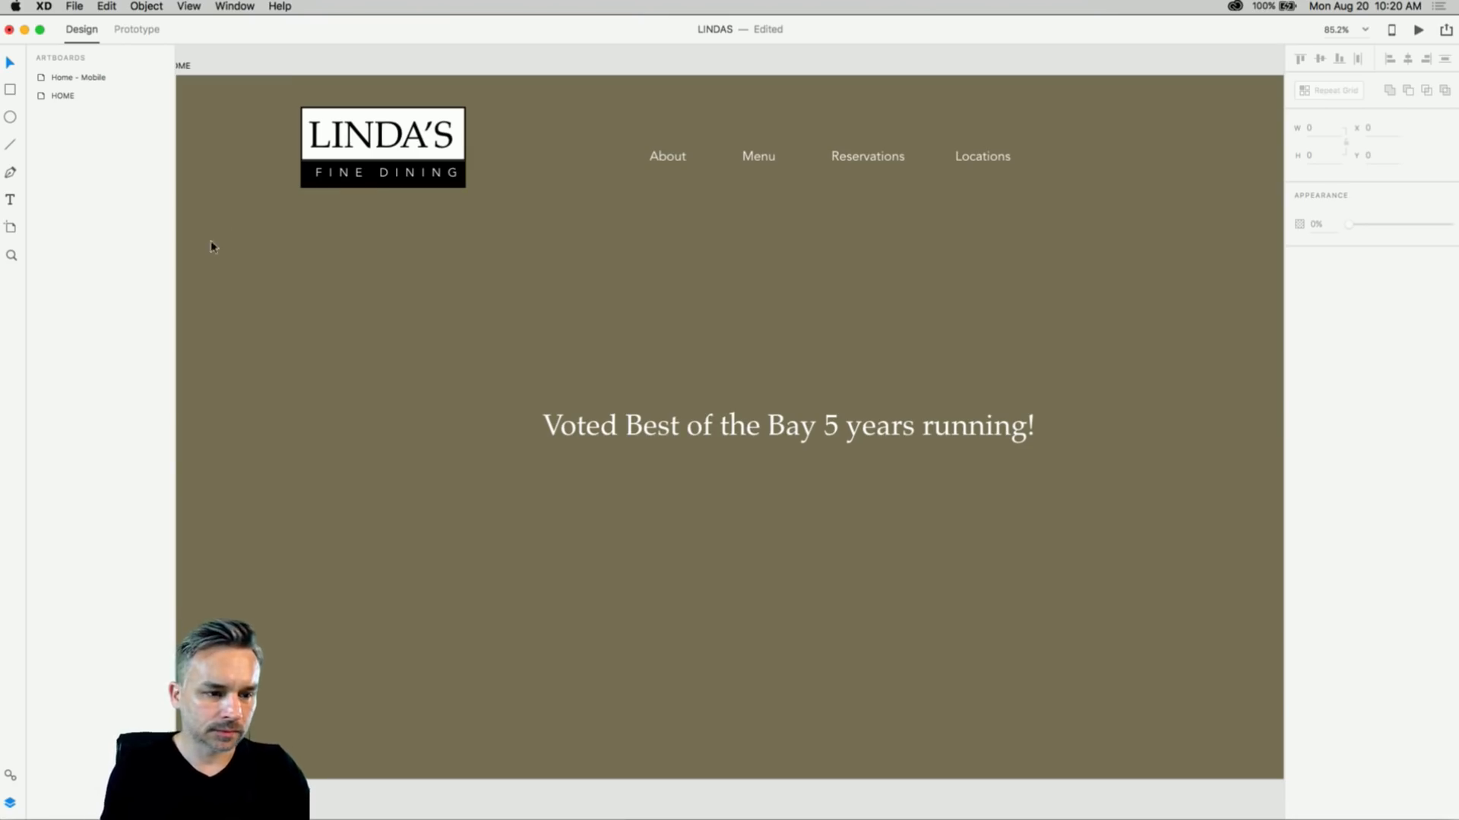
pyautogui.click(234, 6)
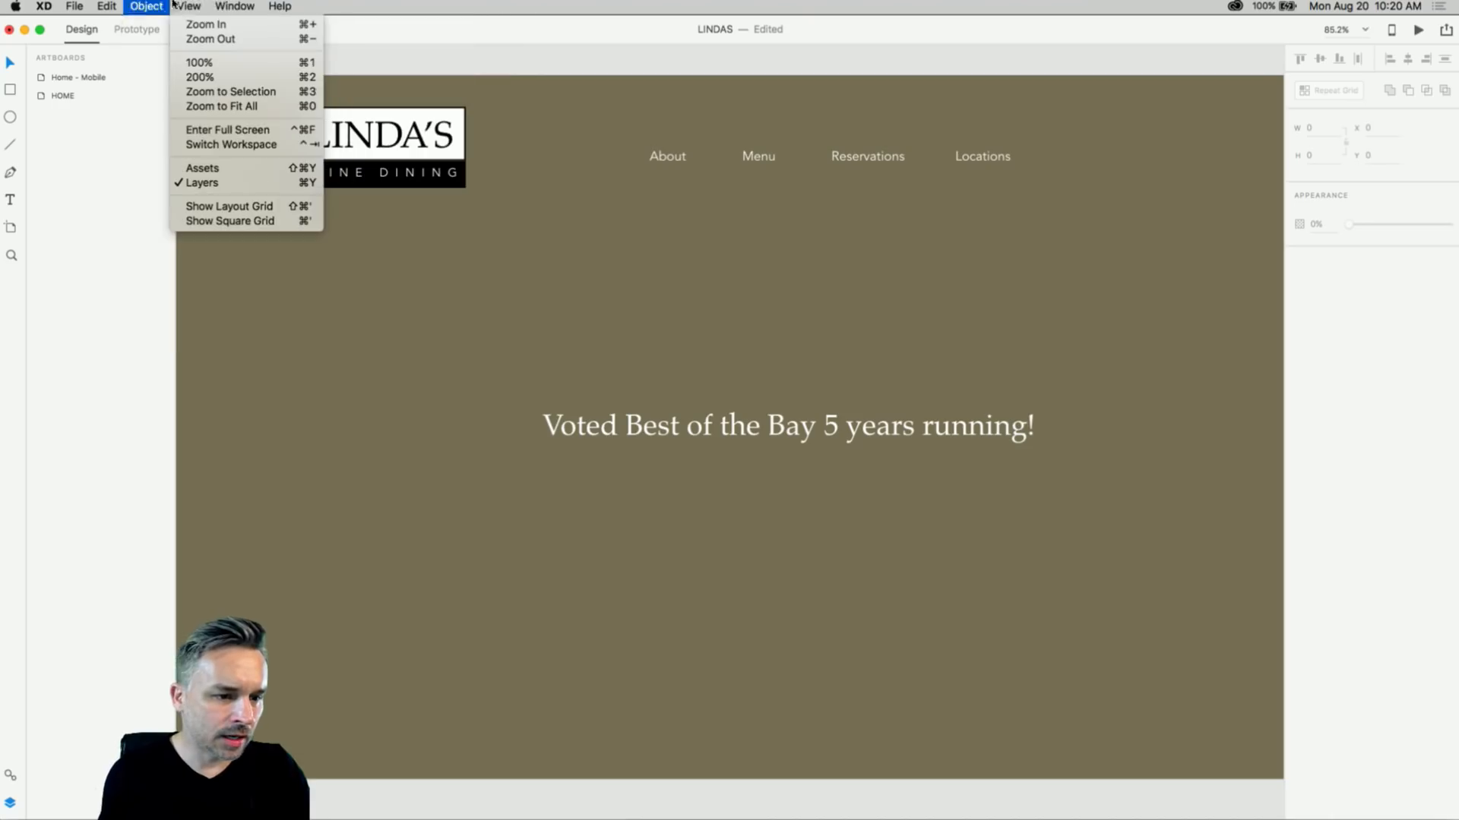
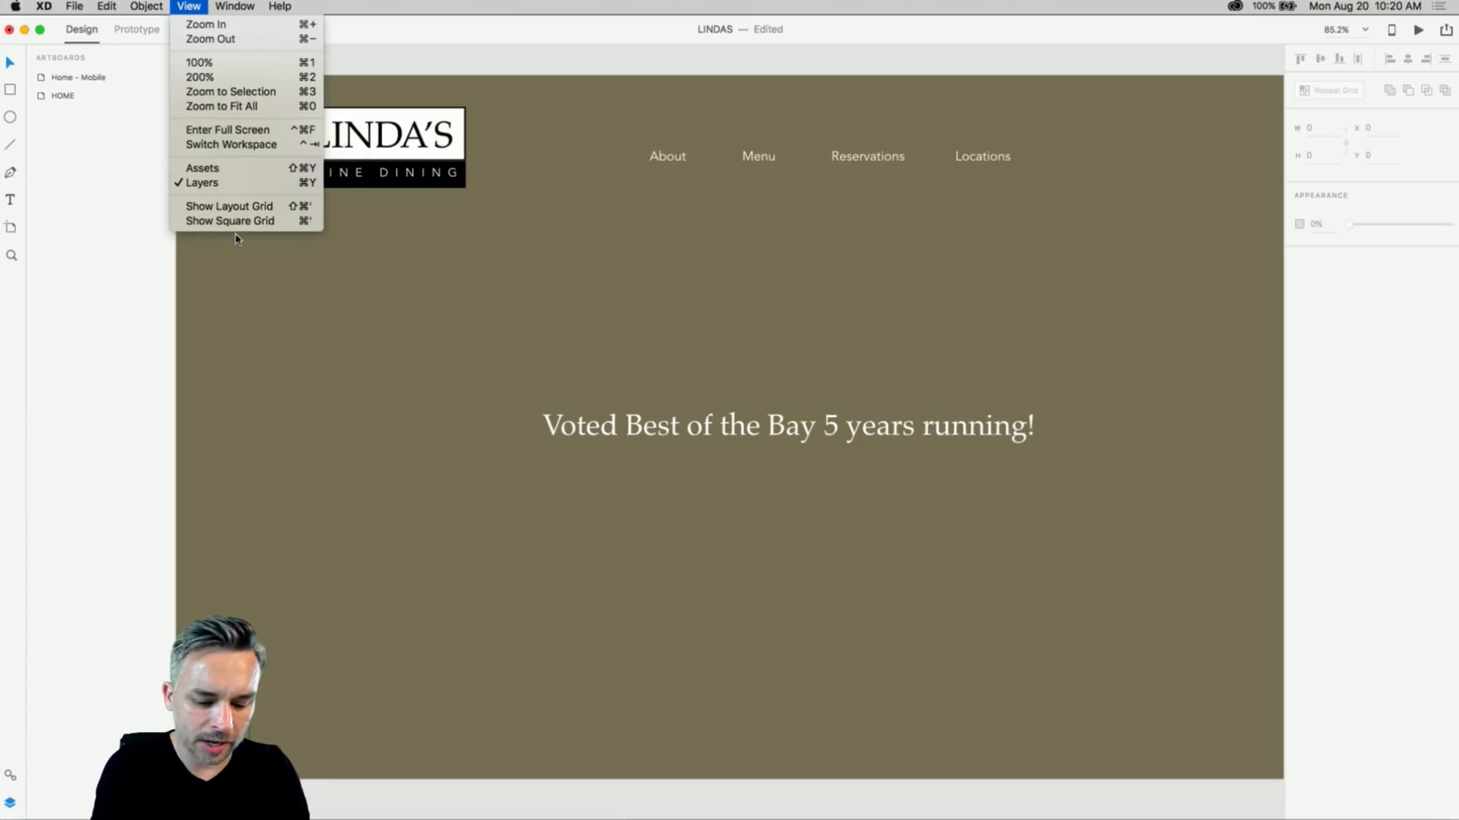
# - Dismiss the View menu and switch to Illustrator with the LINDA'S logo file
pyautogui.click(298, 500)
pyautogui.moveTo(396, 807)
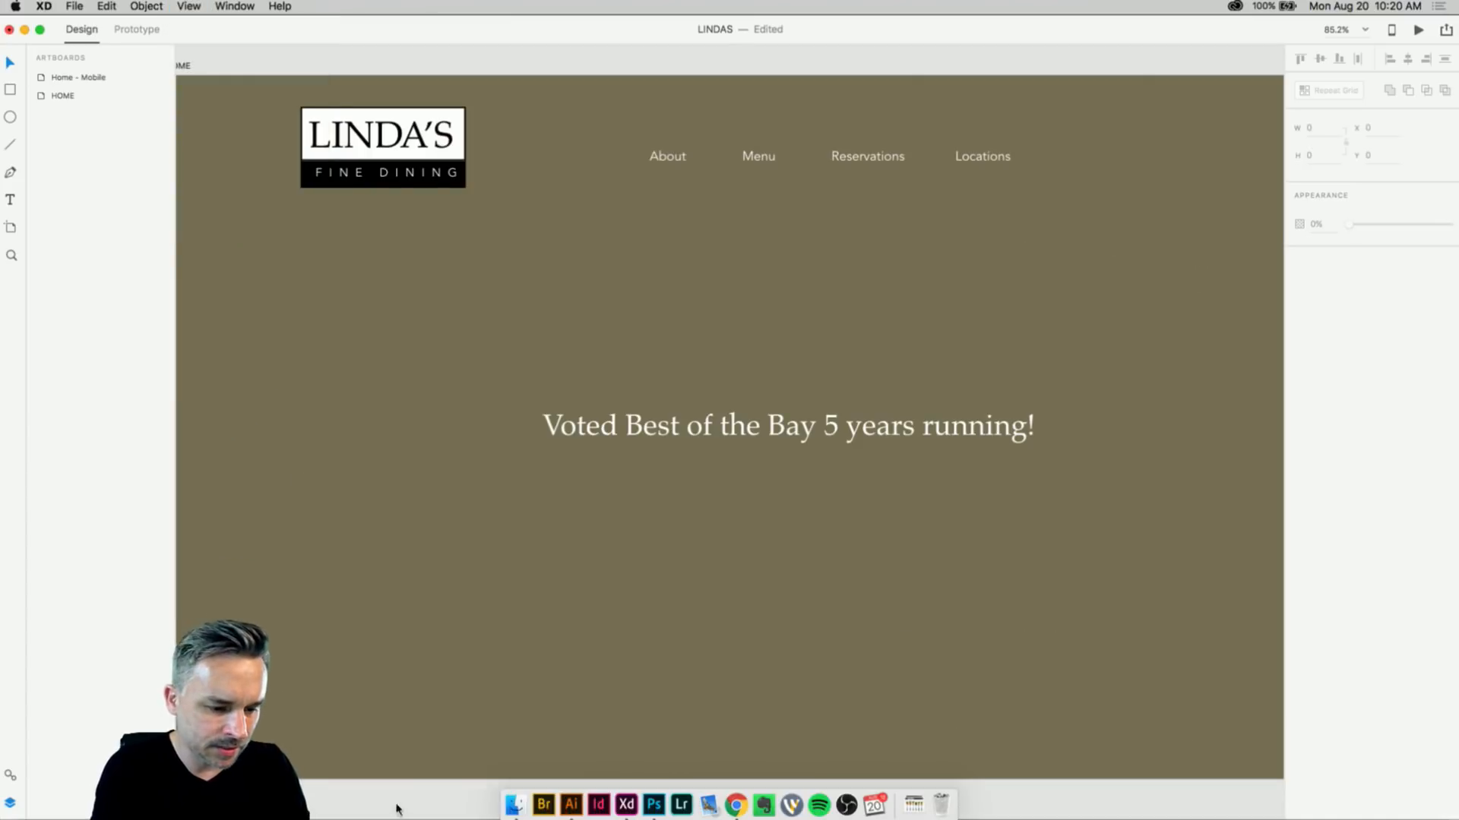
pyautogui.click(571, 806)
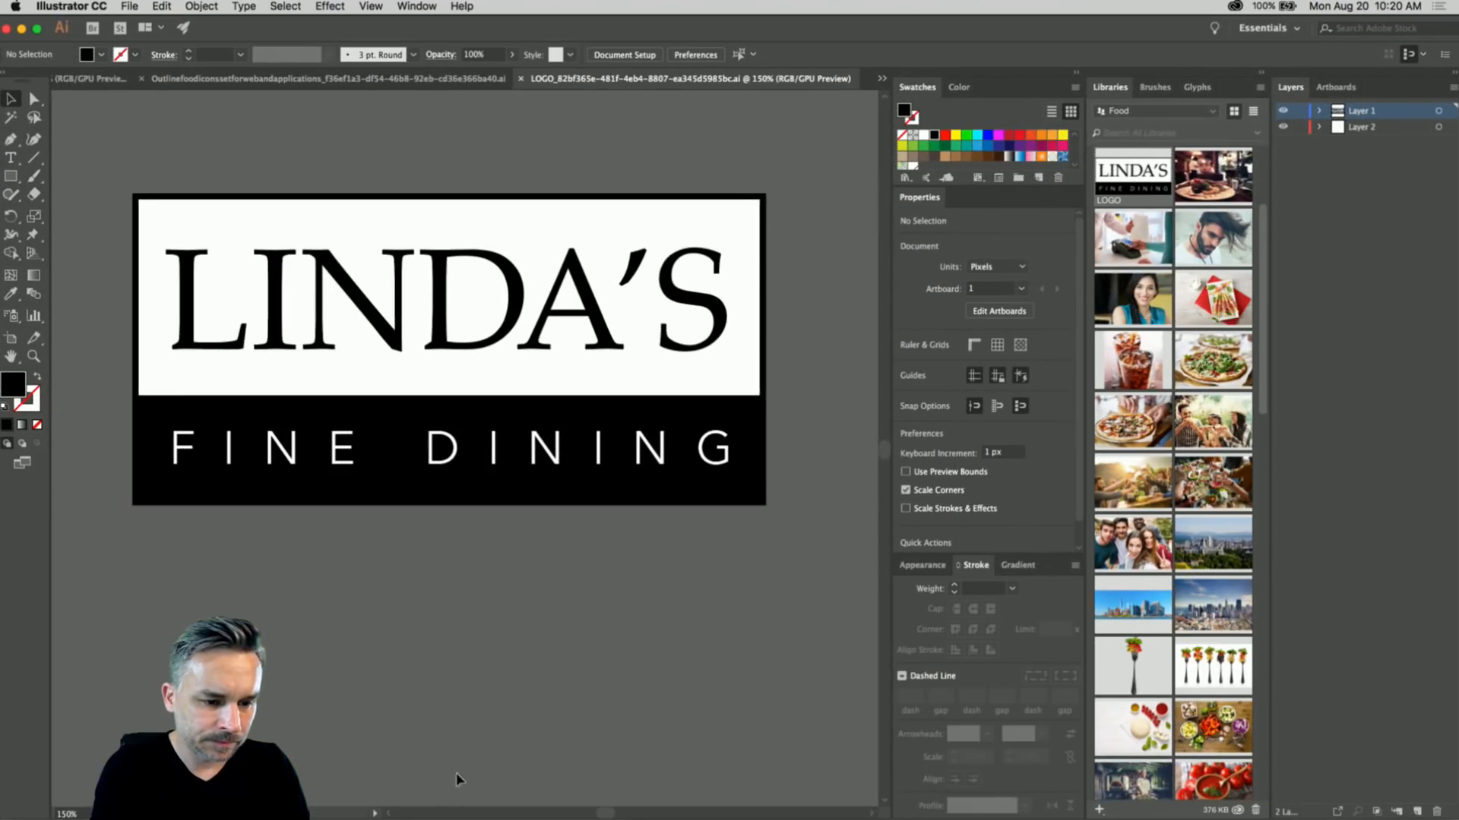
# - Show the grid on the LINDA'S logo canvas, then minimize Illustrator to return to XD
pyautogui.press('super+apostrophe')
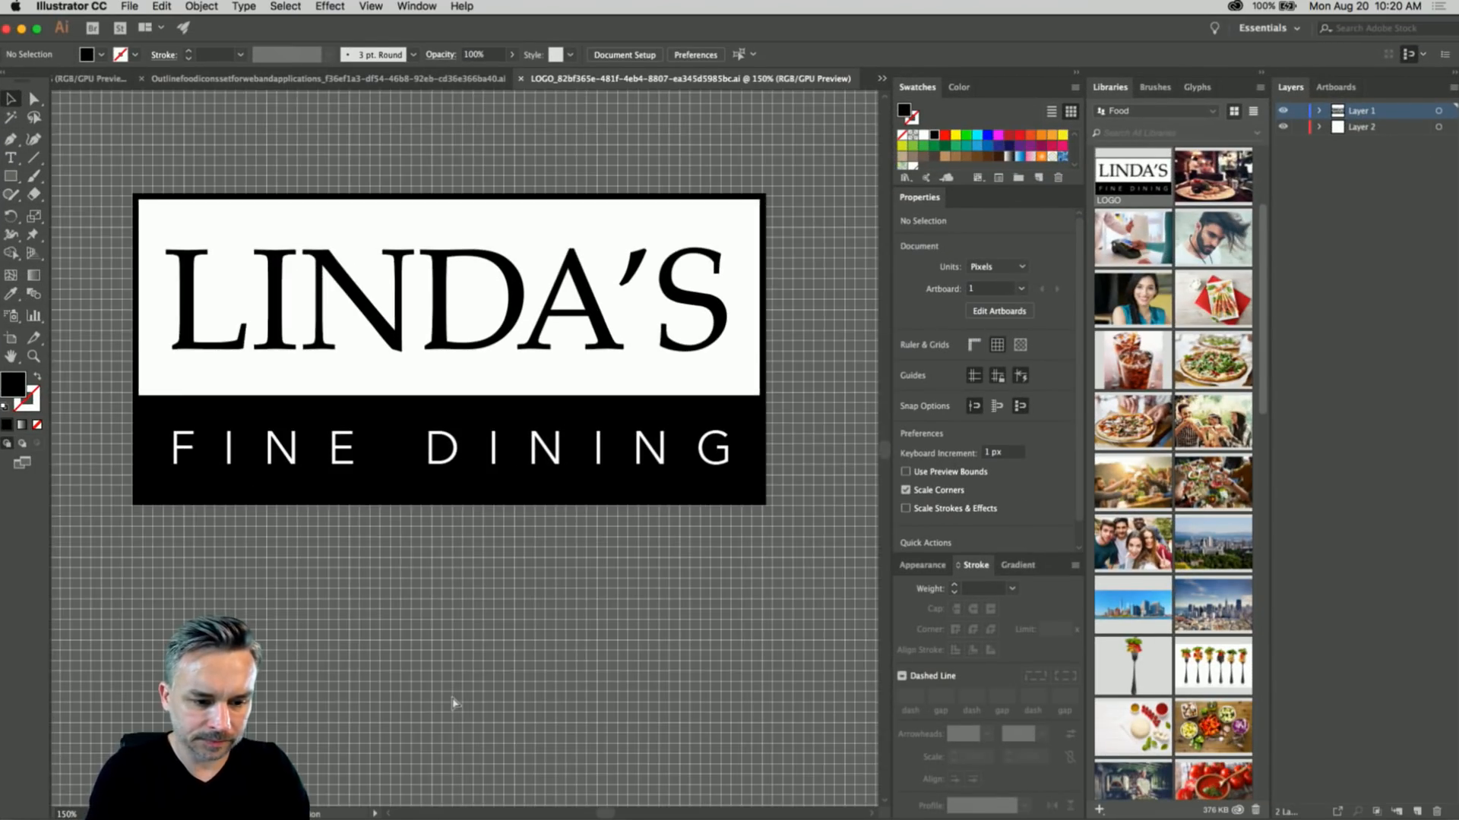
pyautogui.press('super+apostrophe')
pyautogui.press('super+apostrophe')
pyautogui.press('super+apostrophe')
pyautogui.press('super+apostrophe')
pyautogui.press('super+apostrophe')
pyautogui.press('super+apostrophe')
pyautogui.press('super+apostrophe')
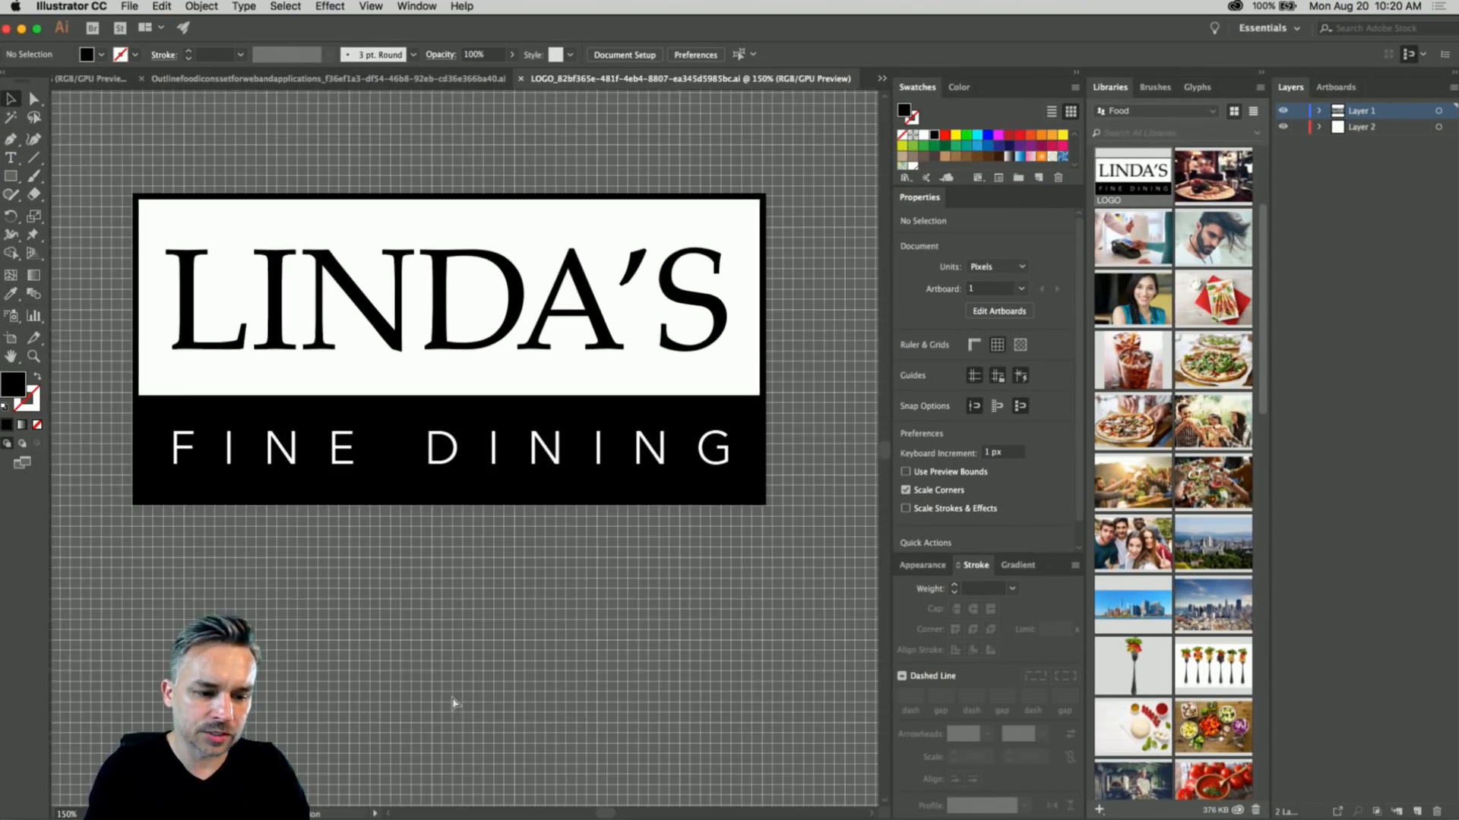
pyautogui.press('super+apostrophe')
pyautogui.press('super+apostrophe')
pyautogui.press('super+apostrophe')
pyautogui.press('super+apostrophe')
pyautogui.press('super+apostrophe')
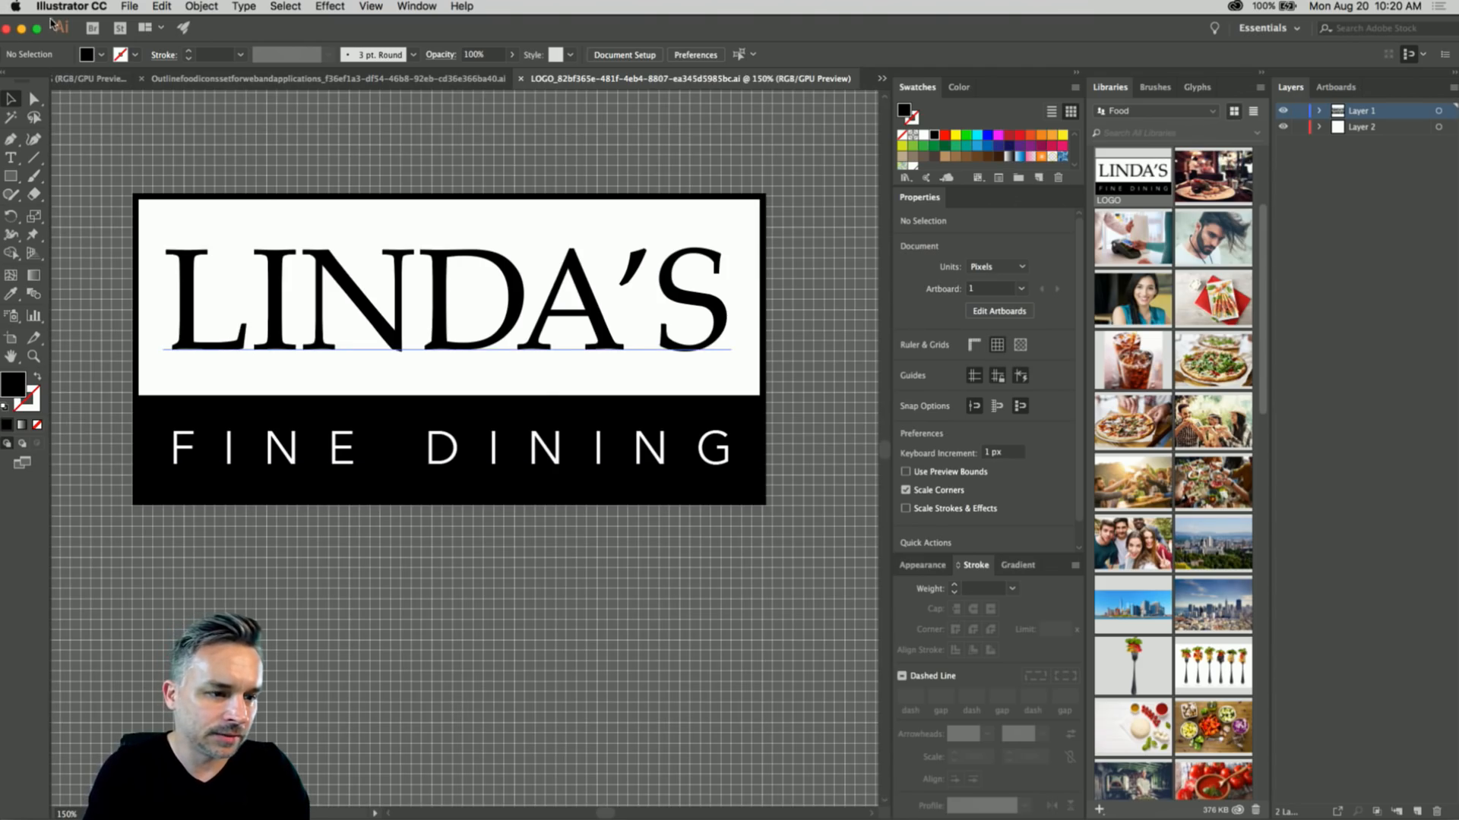
pyautogui.click(22, 28)
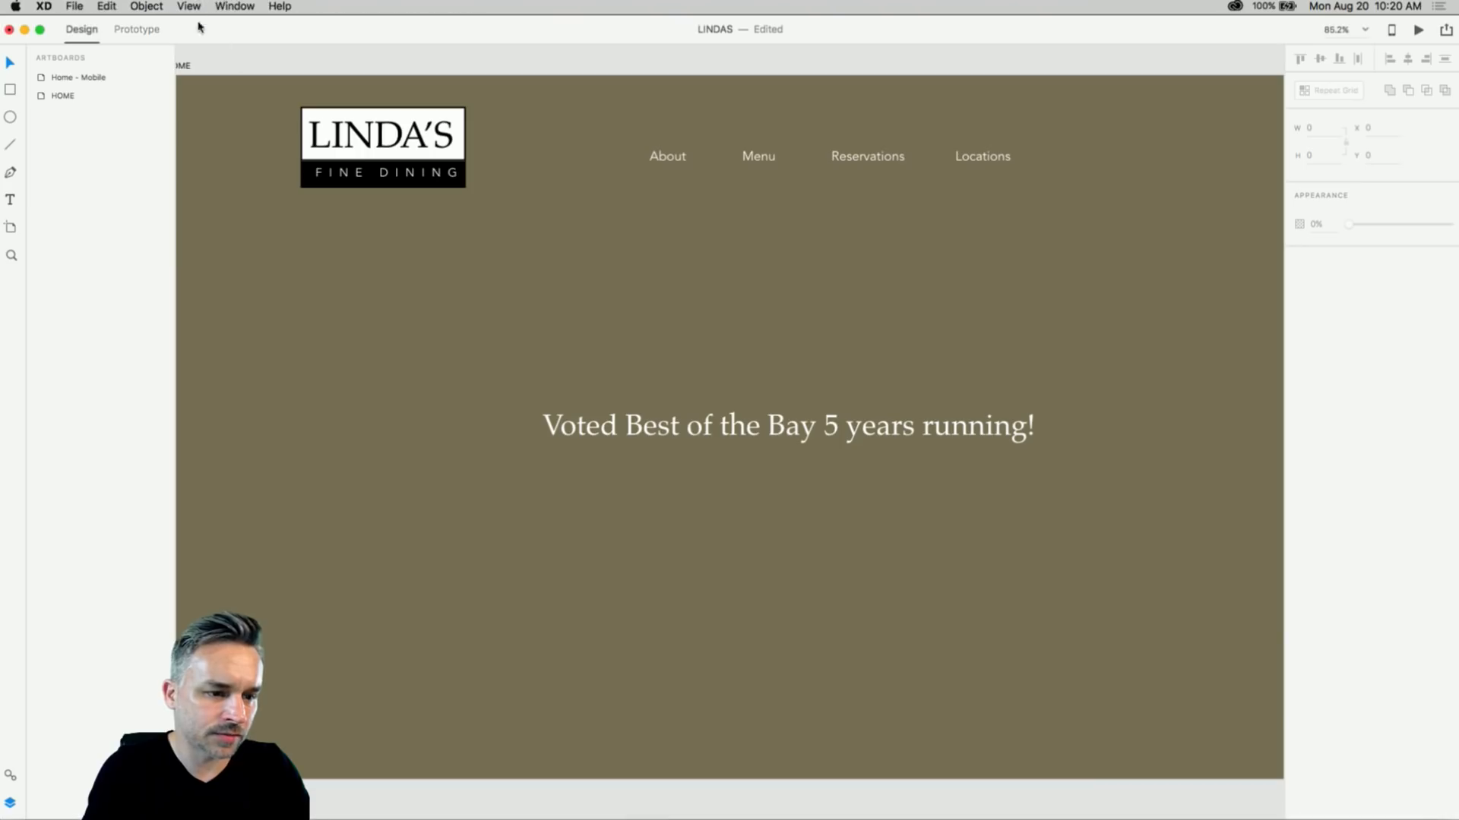
pyautogui.click(225, 7)
# - Underline the words '5 years running' in the Voted Best of the Bay headline
pyautogui.moveTo(188, 6)
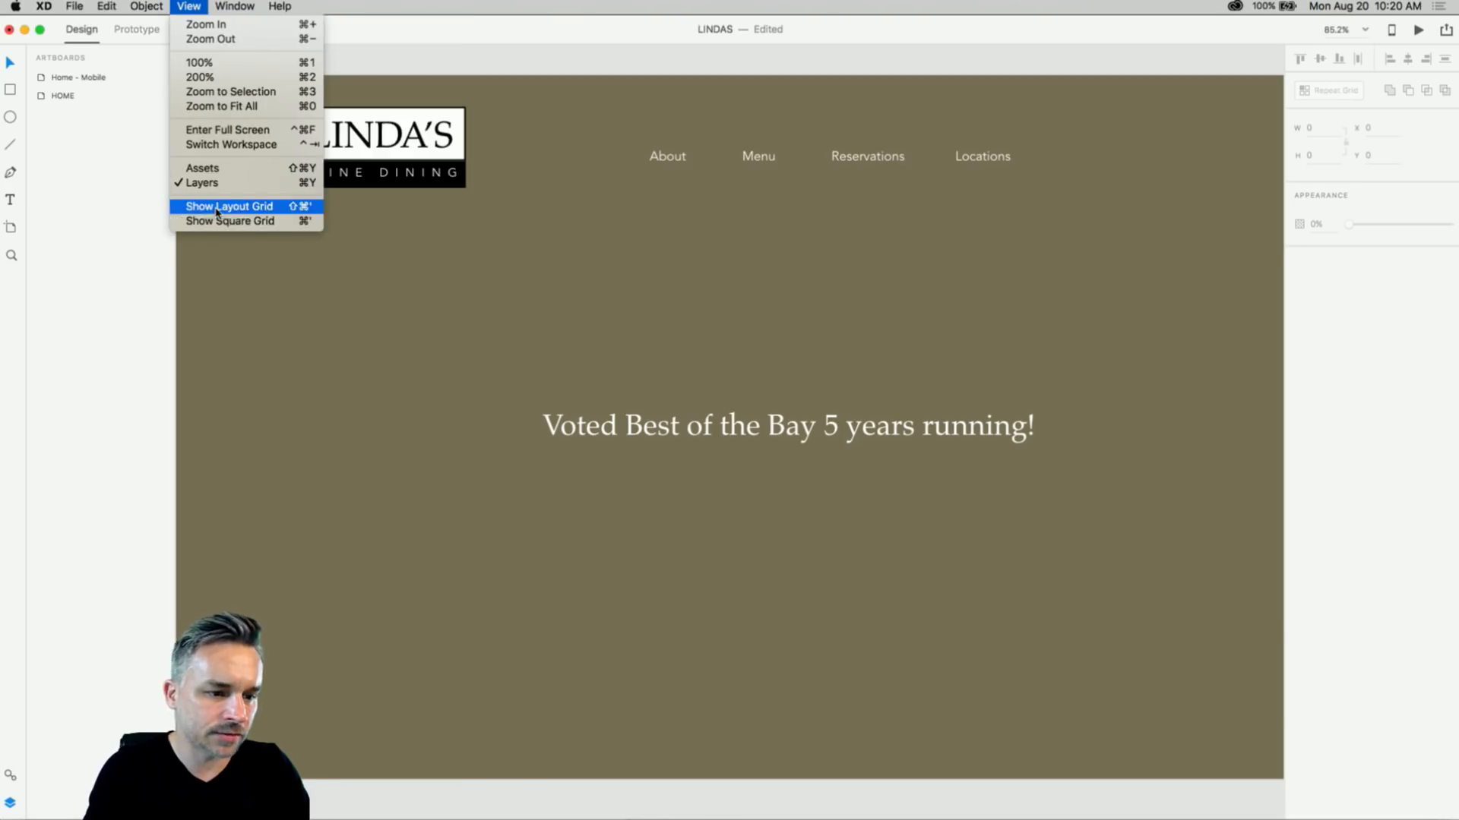
pyautogui.click(325, 385)
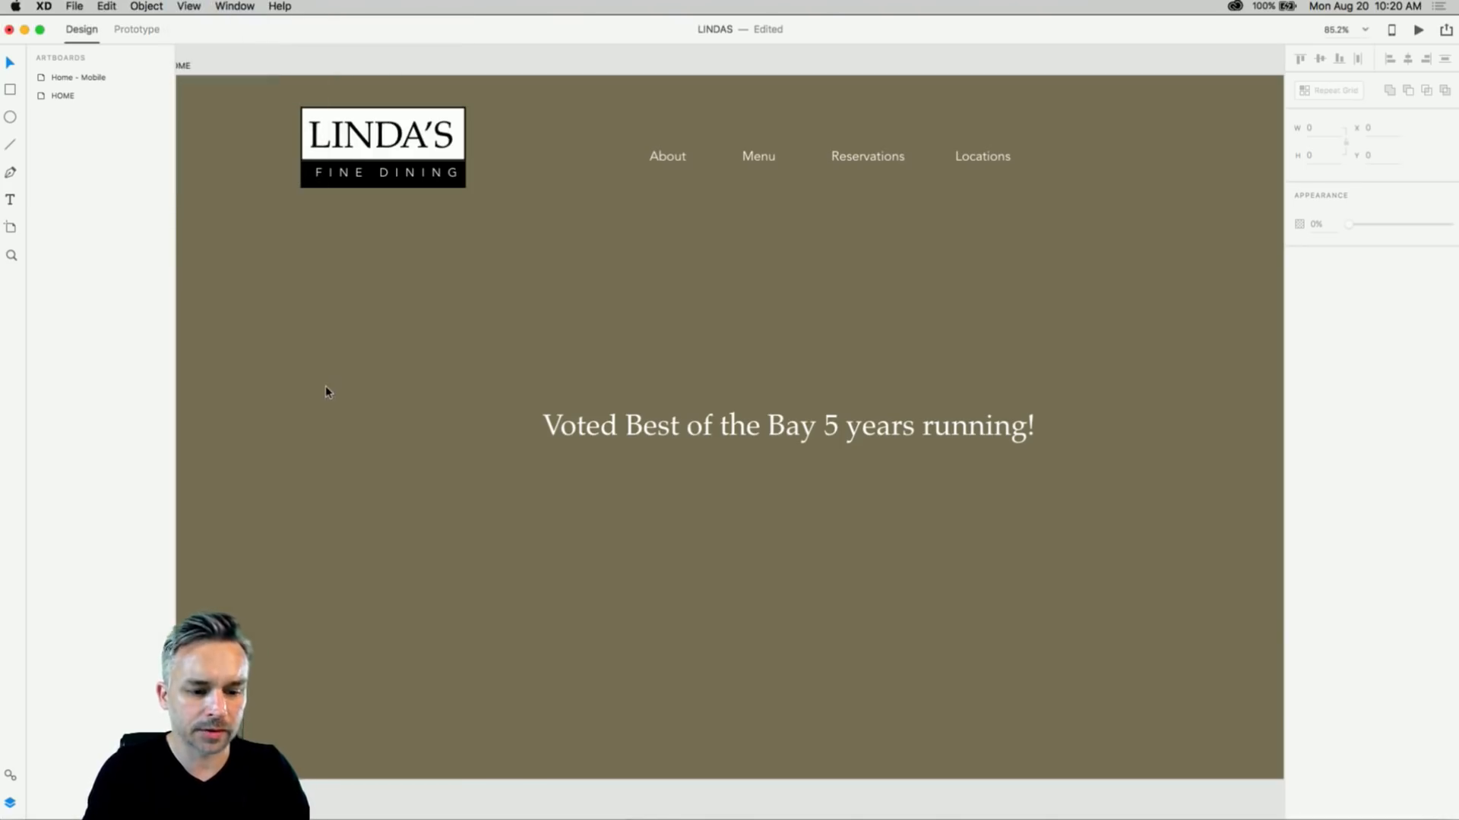
pyautogui.hscroll(3, 566, 365)
pyautogui.scroll(-1, 567, 364)
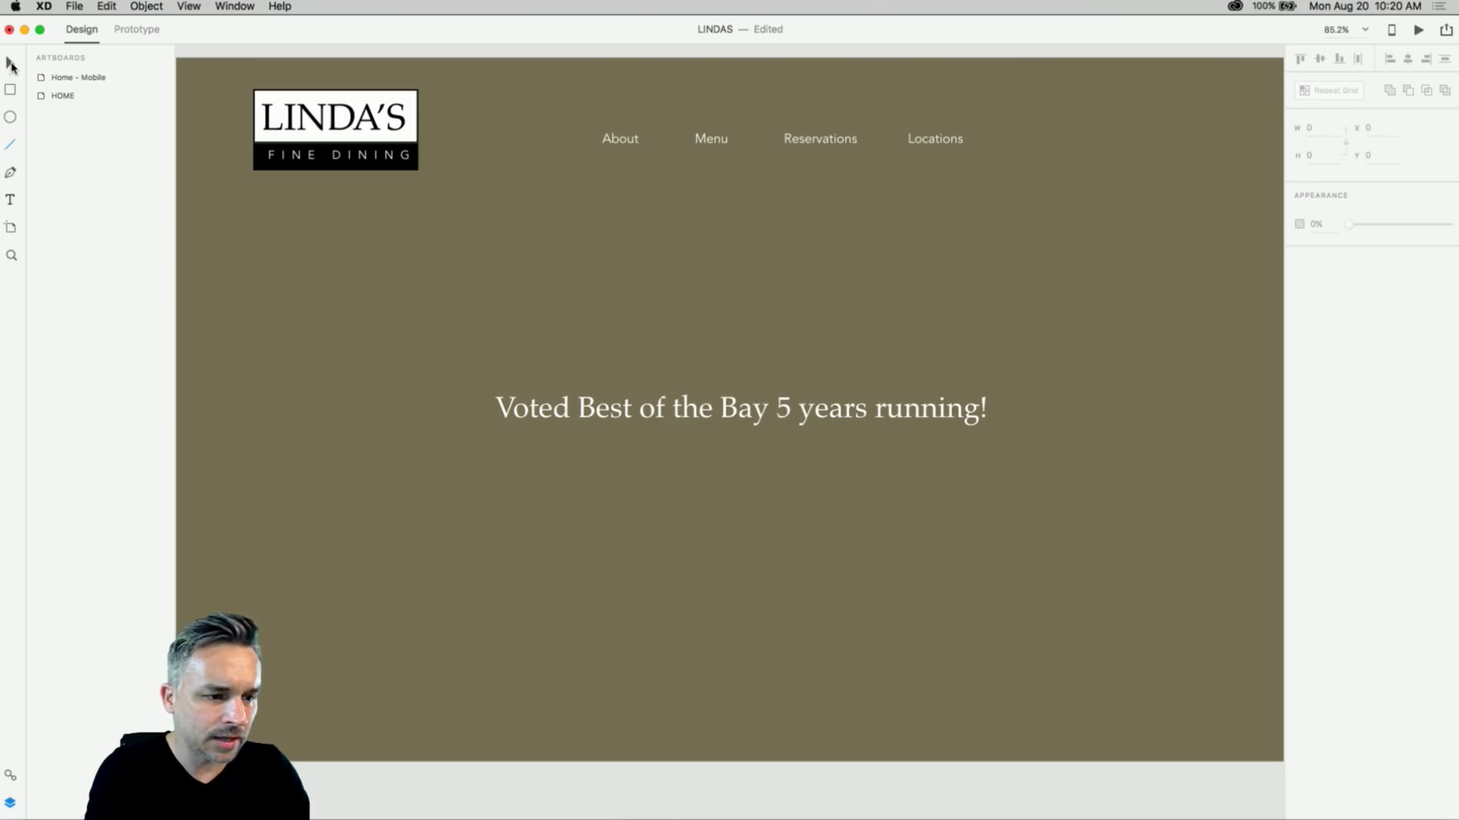
pyautogui.doubleClick(623, 416)
pyautogui.moveTo(578, 410); pyautogui.dragTo(774, 416)
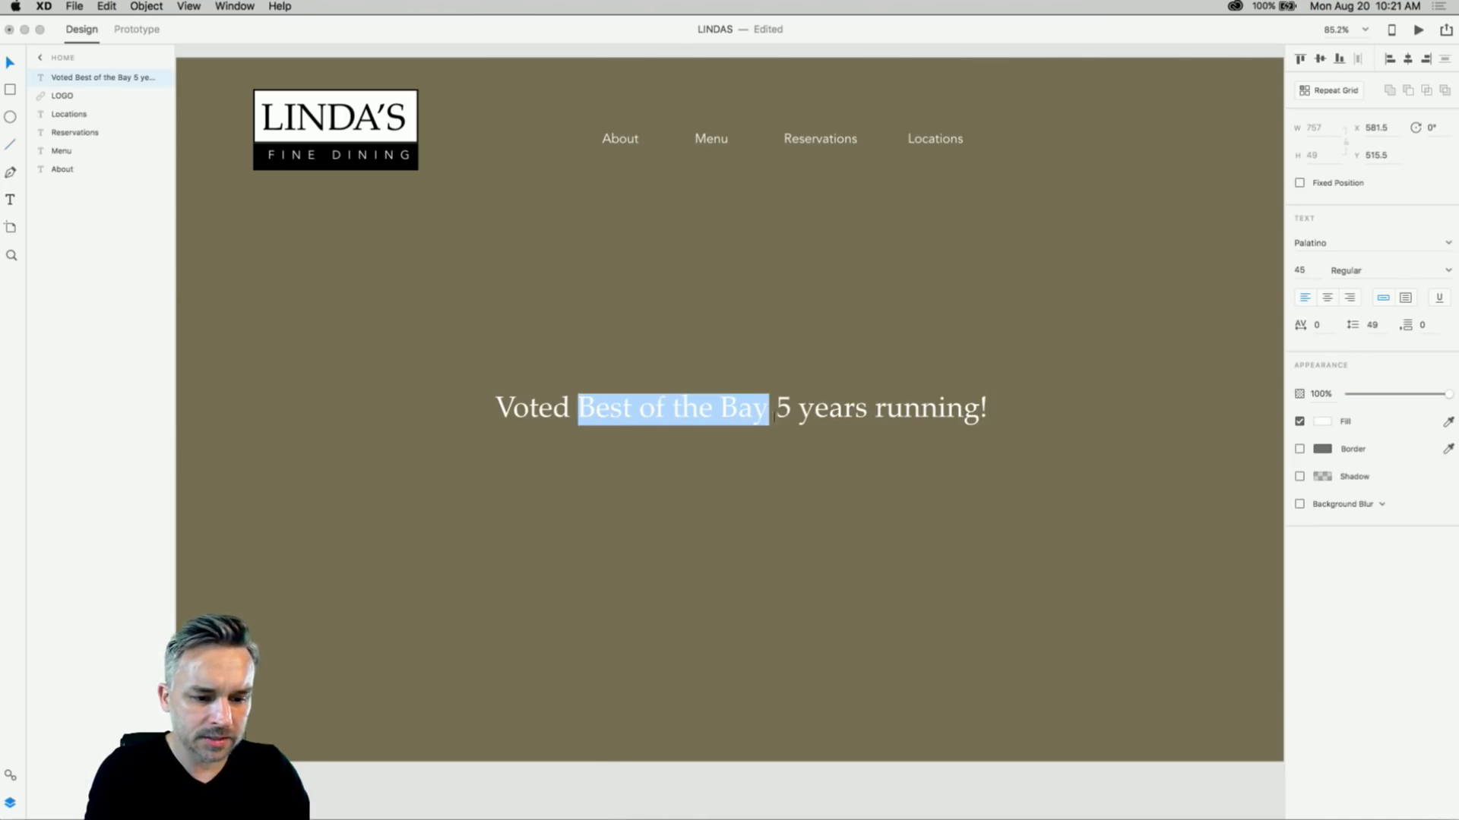
pyautogui.click(619, 418)
pyautogui.moveTo(781, 408); pyautogui.dragTo(983, 408)
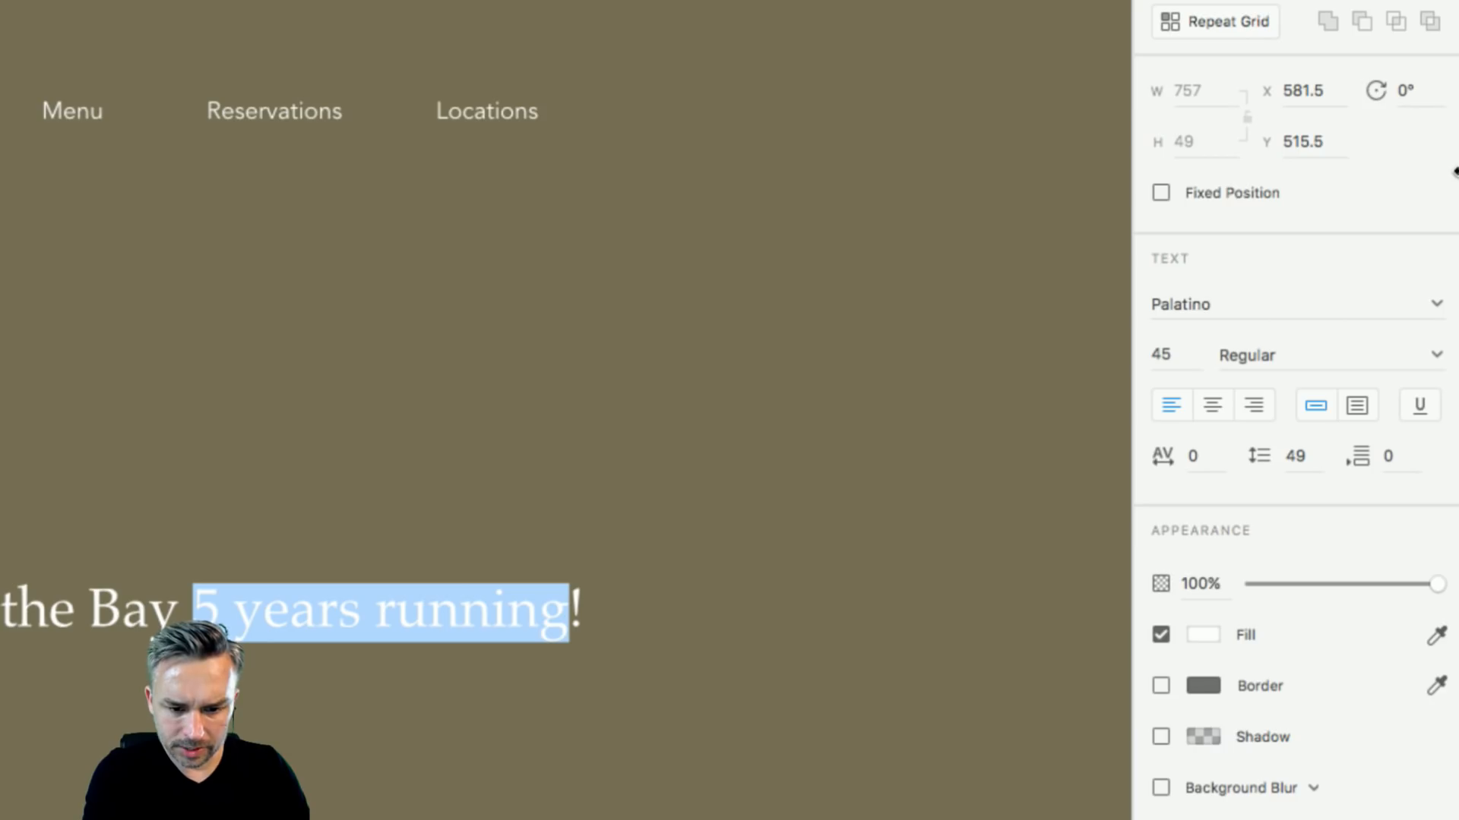
pyautogui.click(1422, 412)
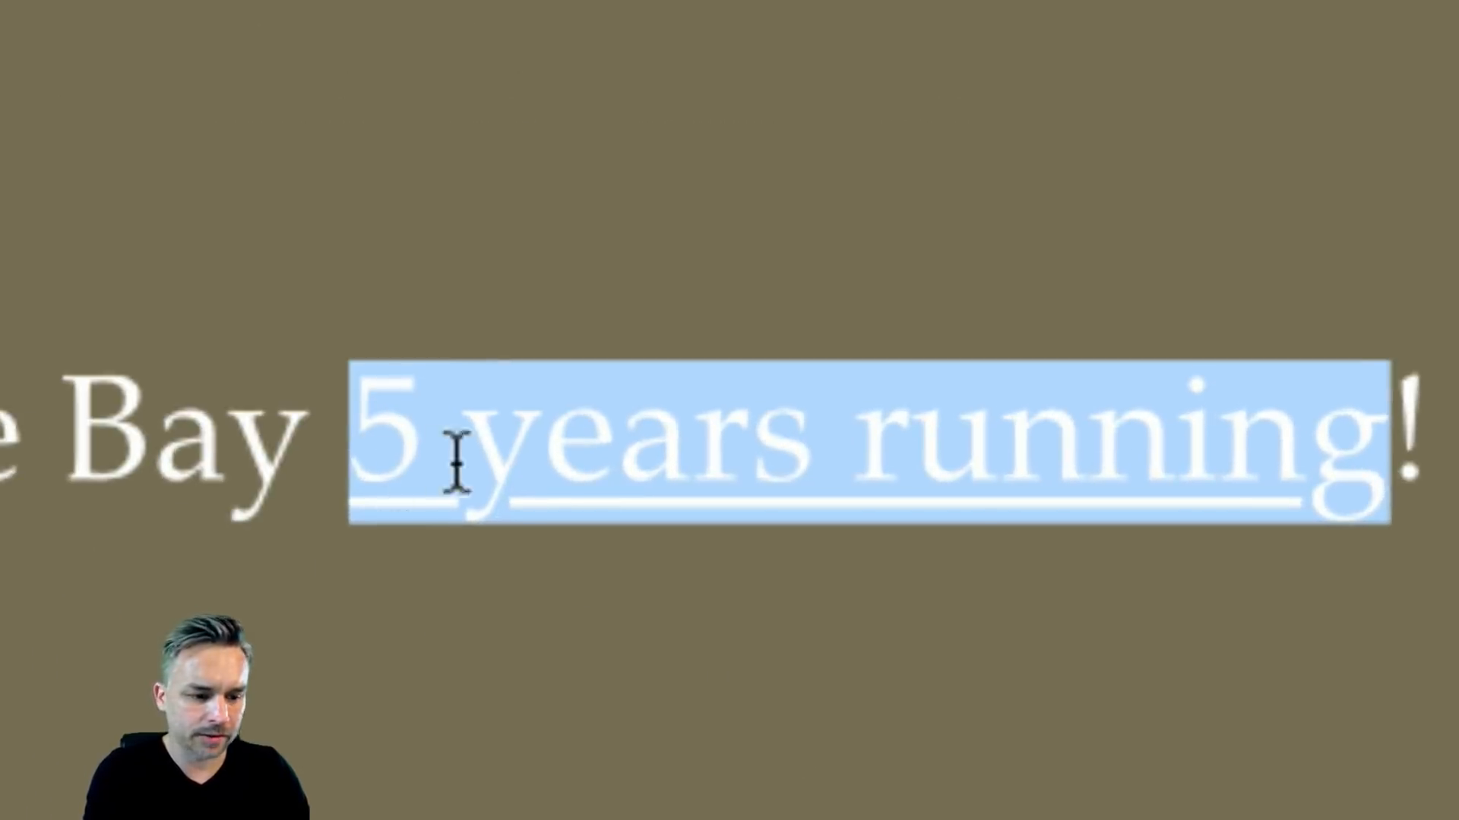
pyautogui.click(434, 445)
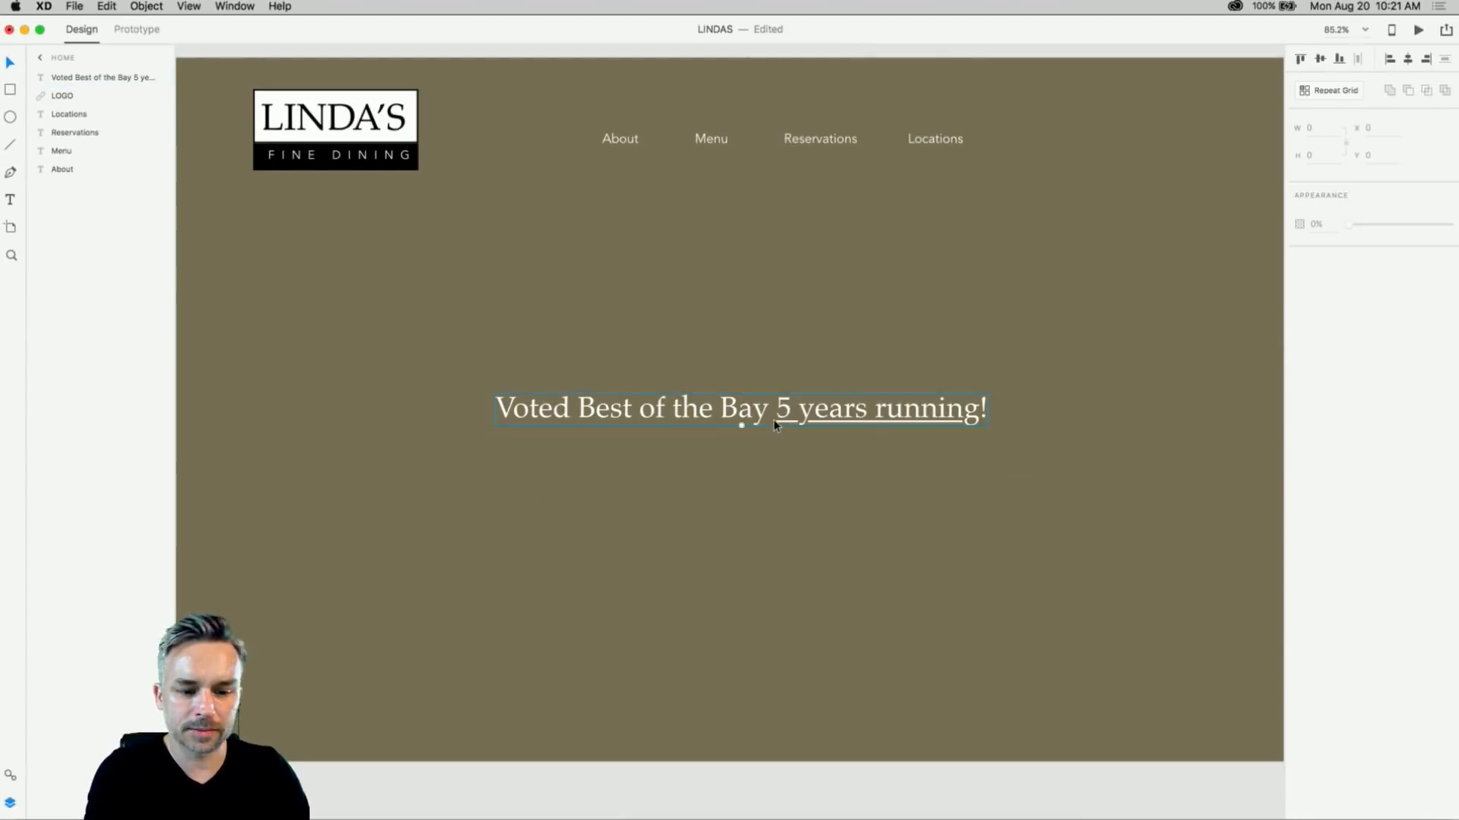
# - Try the headline lower on the artboard, then move it back near the centre
pyautogui.moveTo(773, 421); pyautogui.dragTo(772, 639)
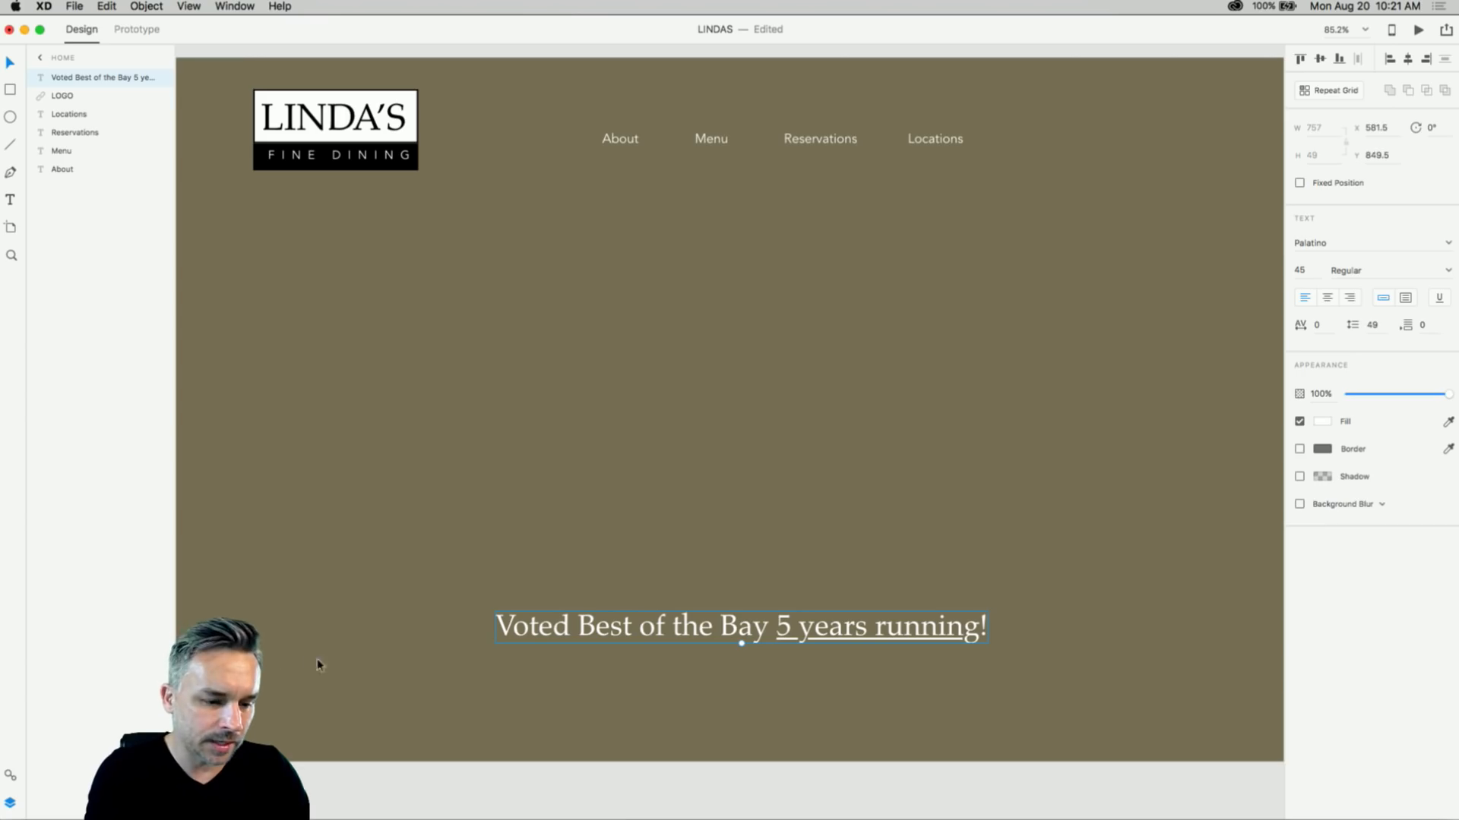
pyautogui.click(398, 430)
pyautogui.click(538, 627)
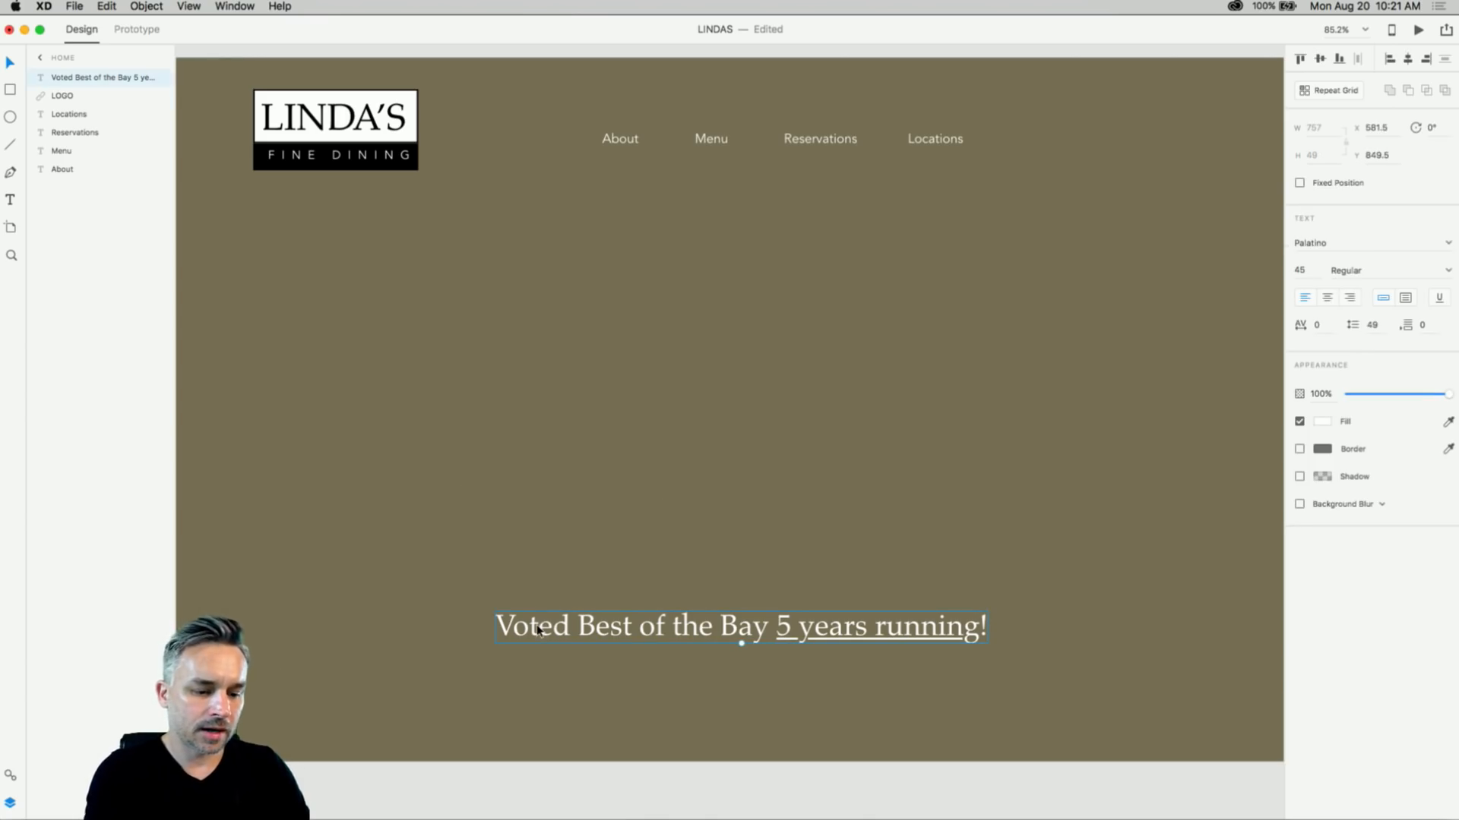
pyautogui.click(572, 472)
pyautogui.click(582, 623)
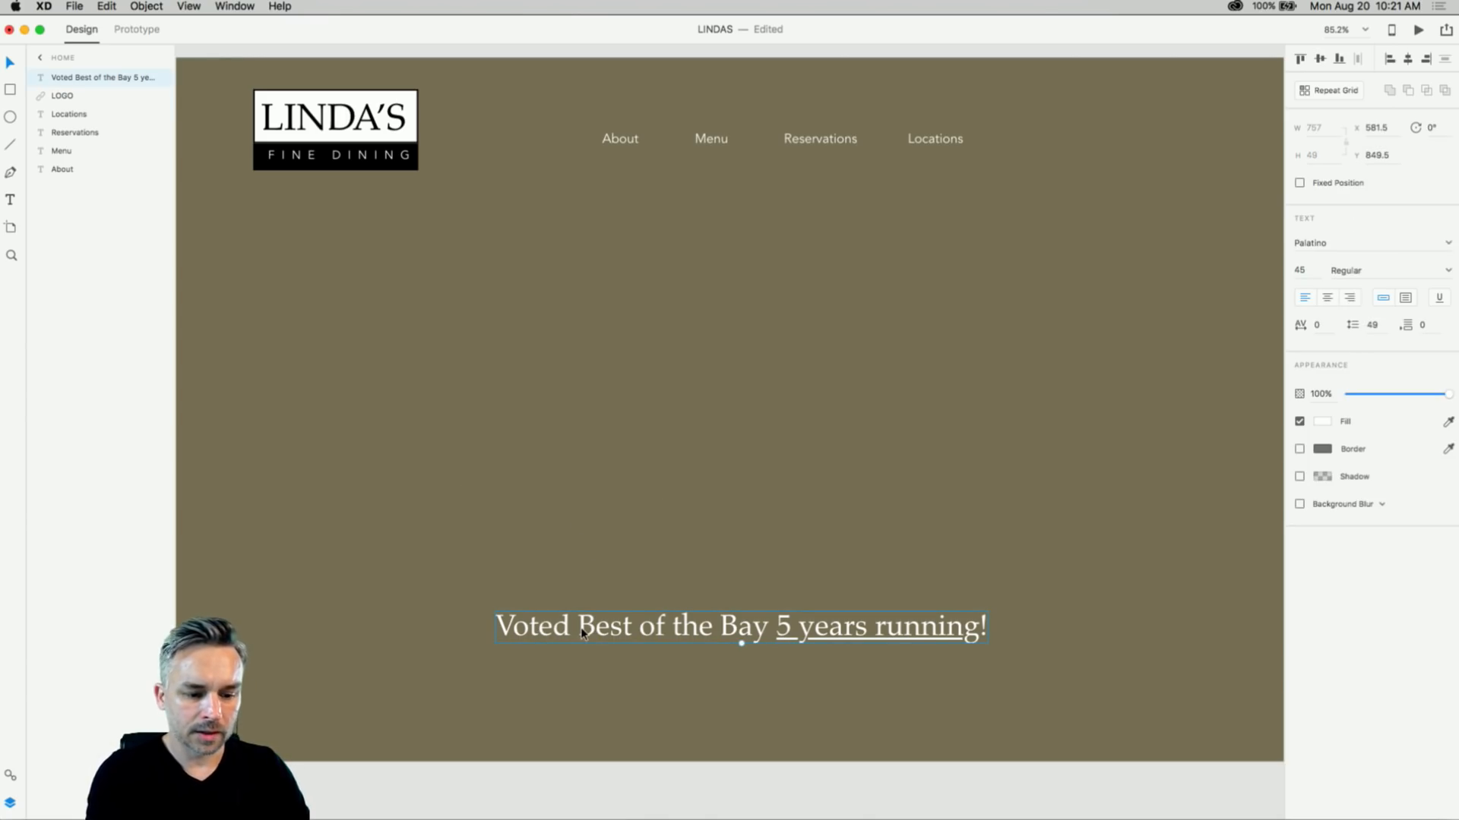
pyautogui.click(582, 582)
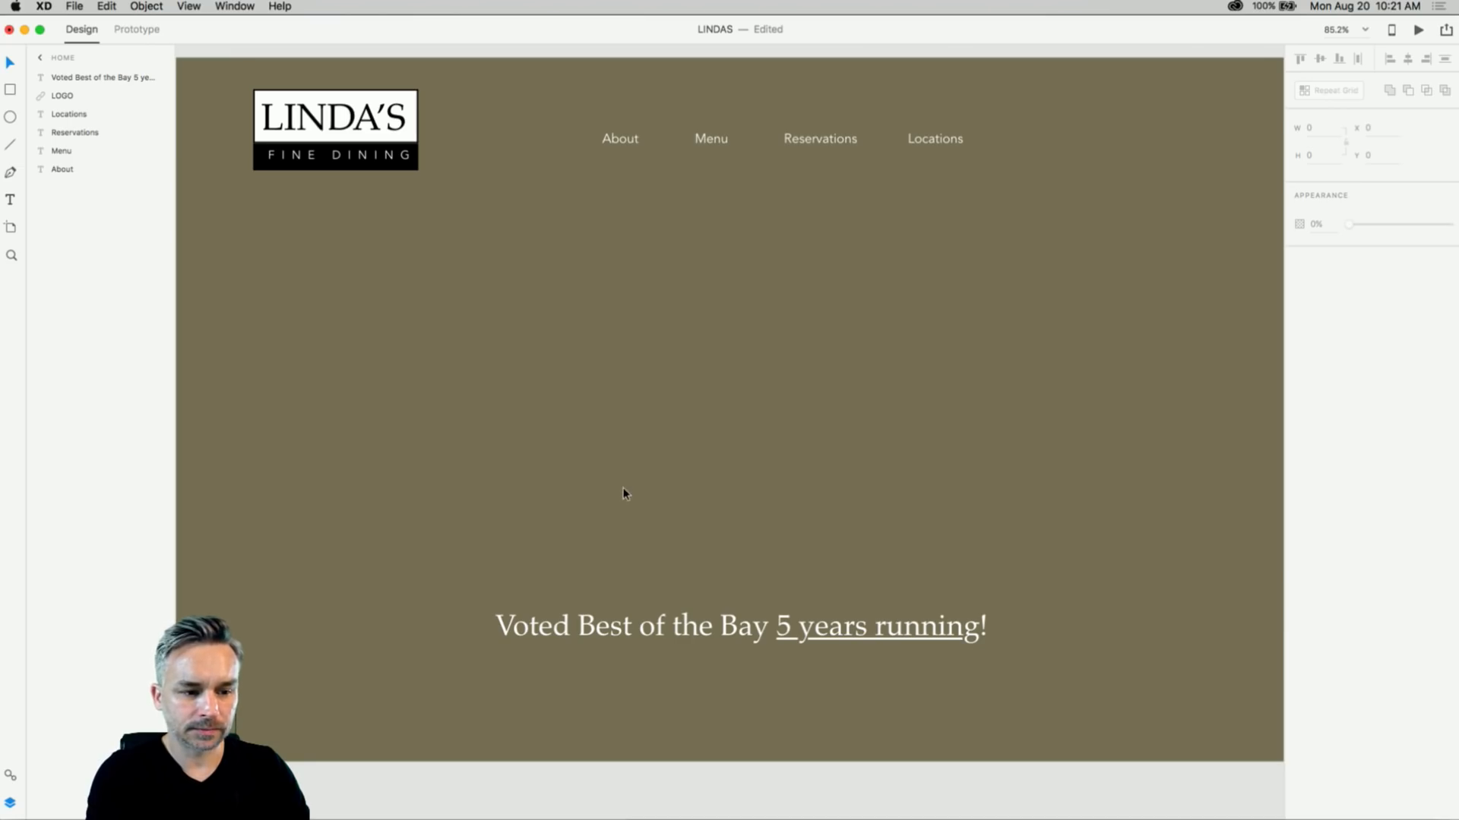
pyautogui.moveTo(631, 632); pyautogui.dragTo(604, 388)
pyautogui.click(575, 356)
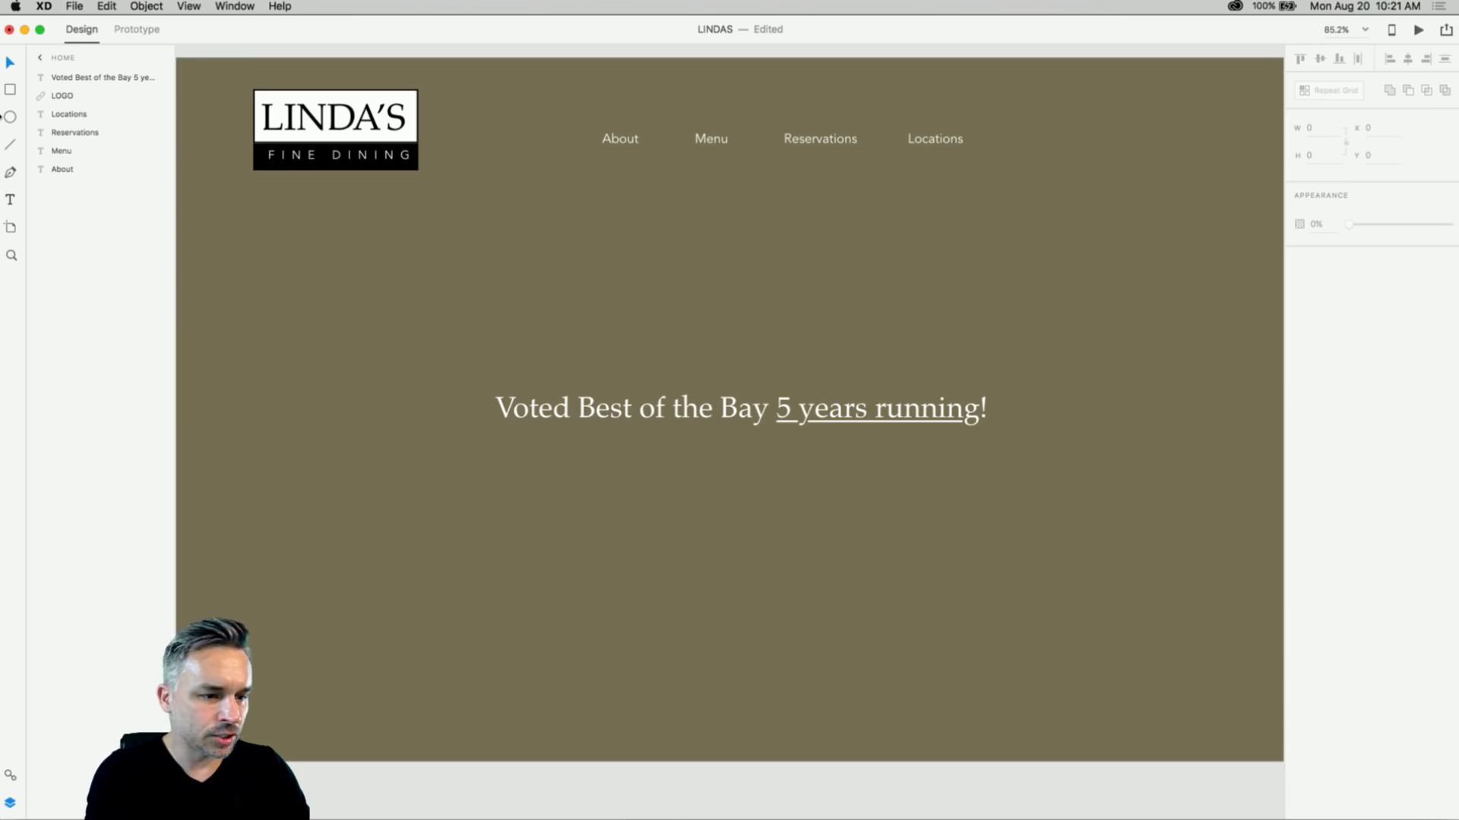
# - Draw a text box below the headline and fill it with placeholder text
pyautogui.moveTo(526, 490); pyautogui.dragTo(810, 670)
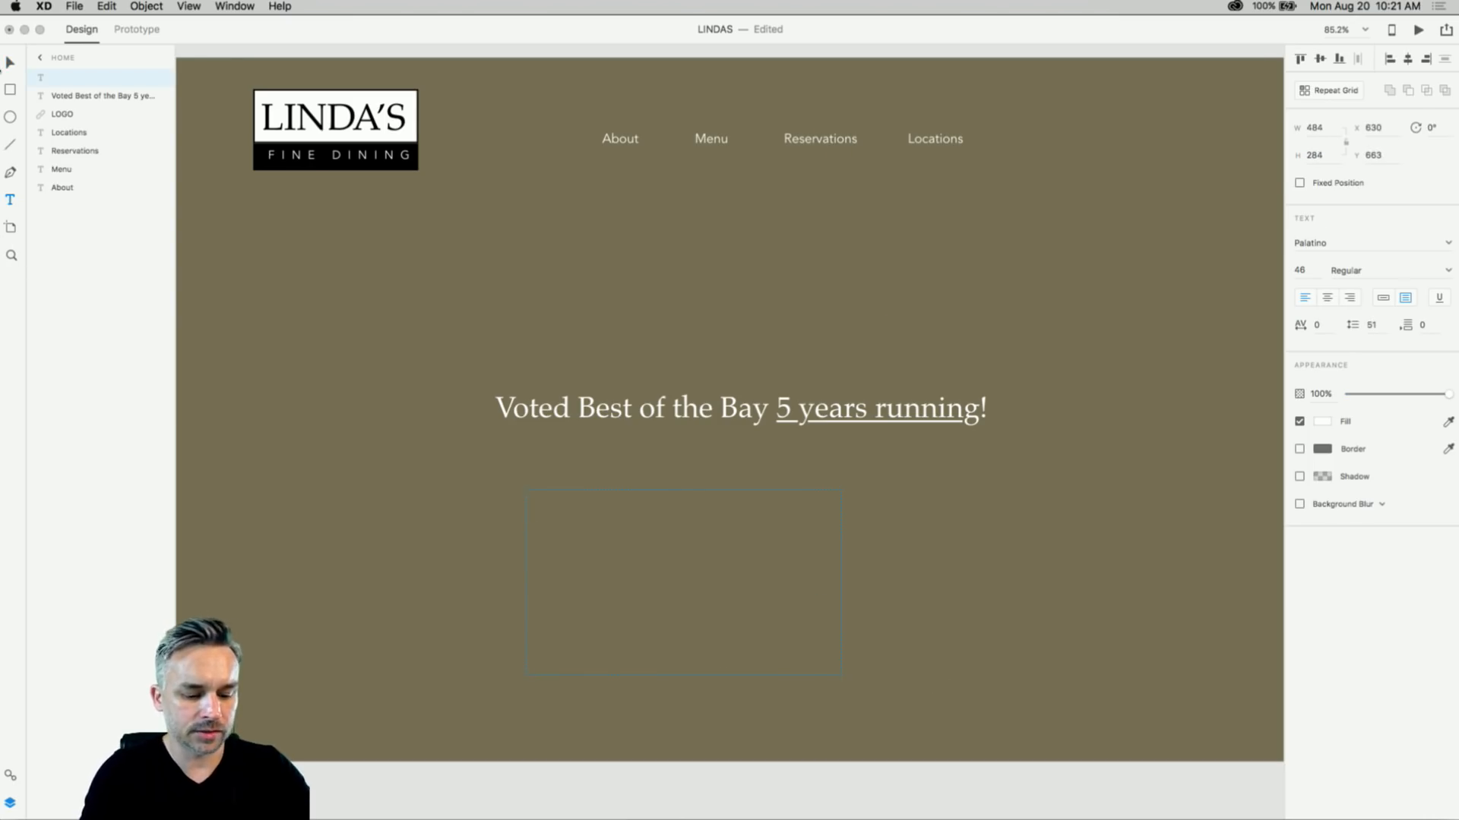
pyautogui.write('th')
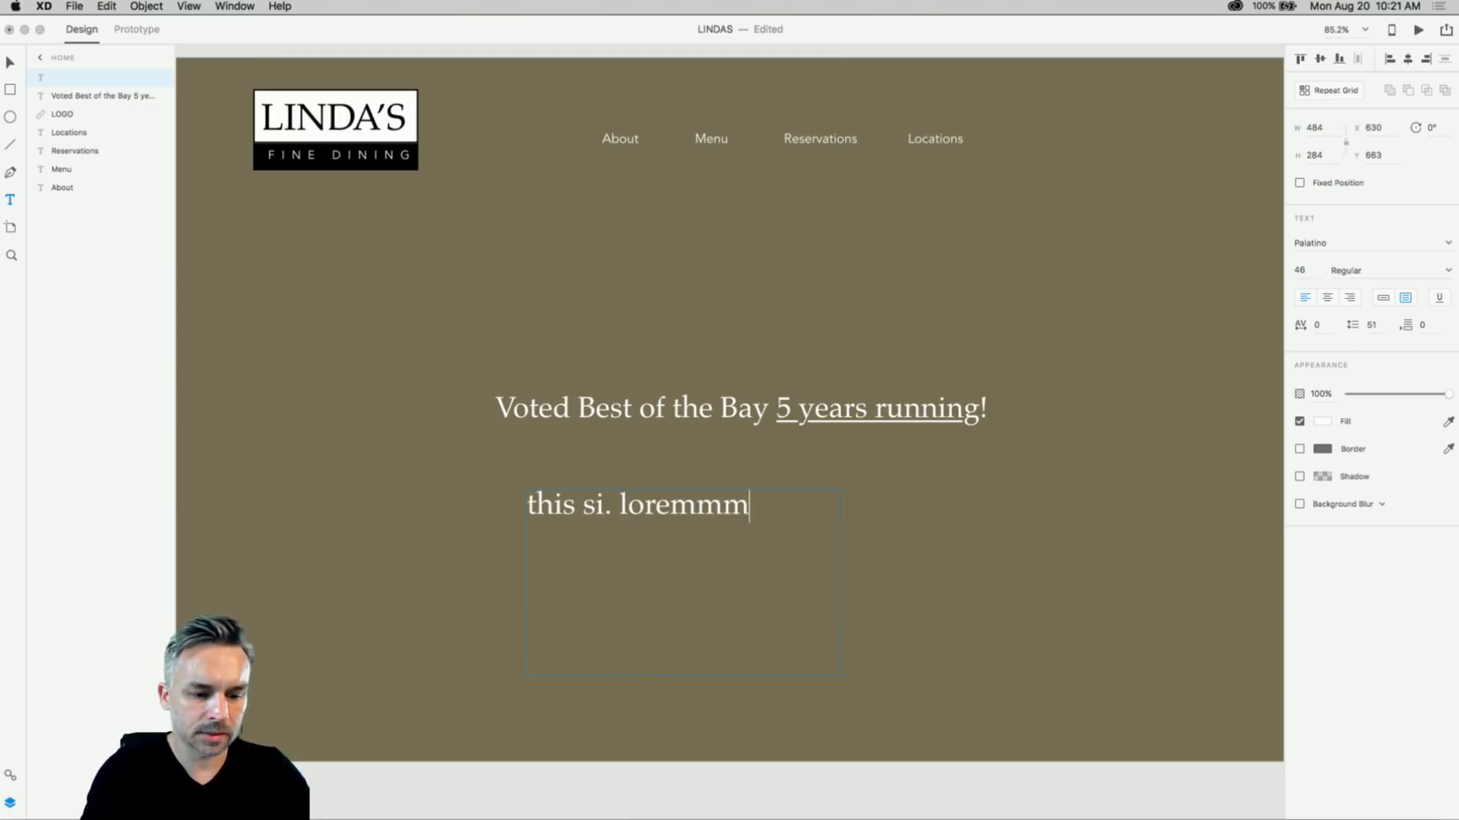
pyautogui.write('is si. i')
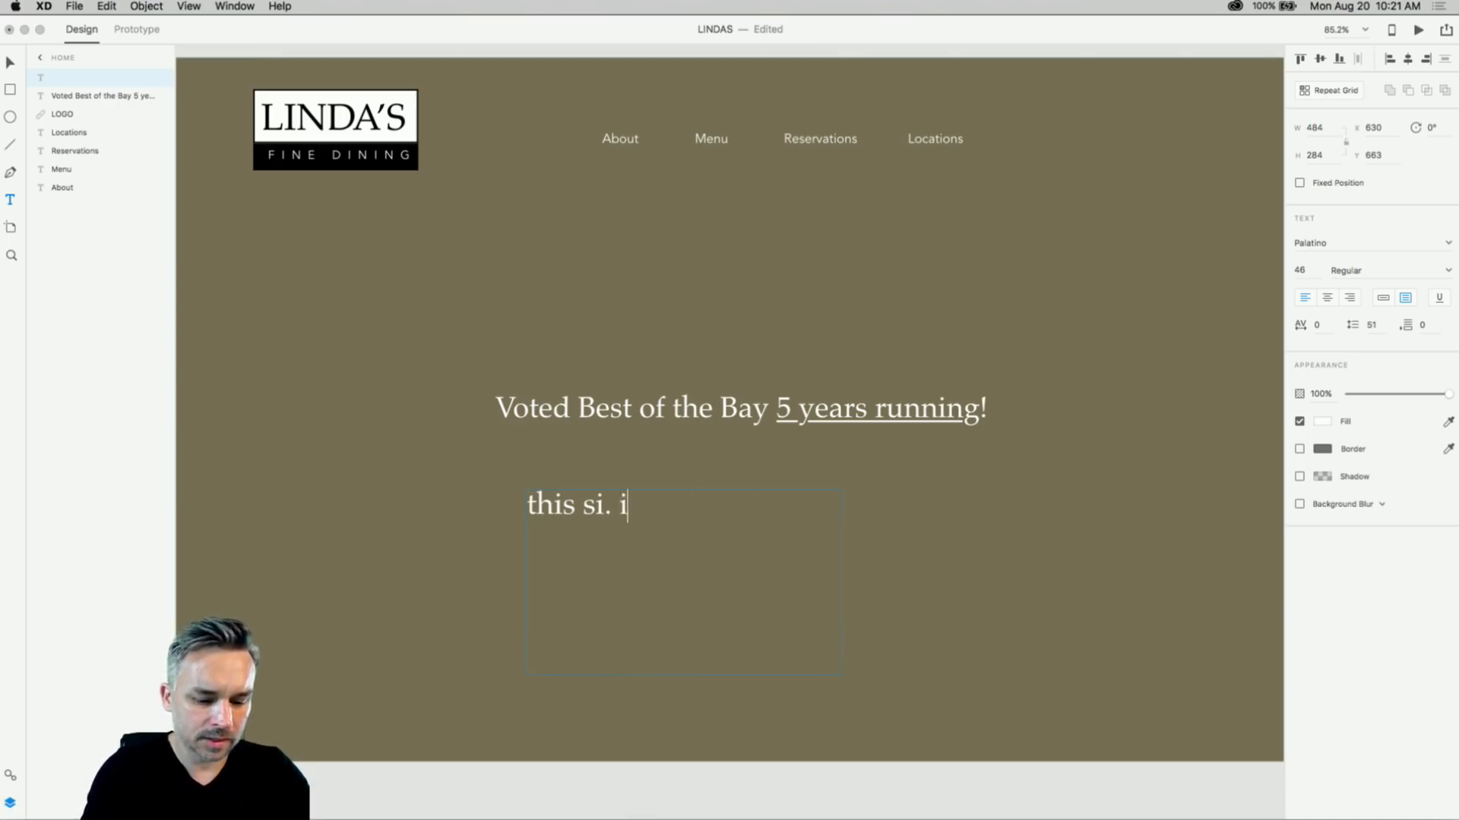
pyautogui.write('psumm')
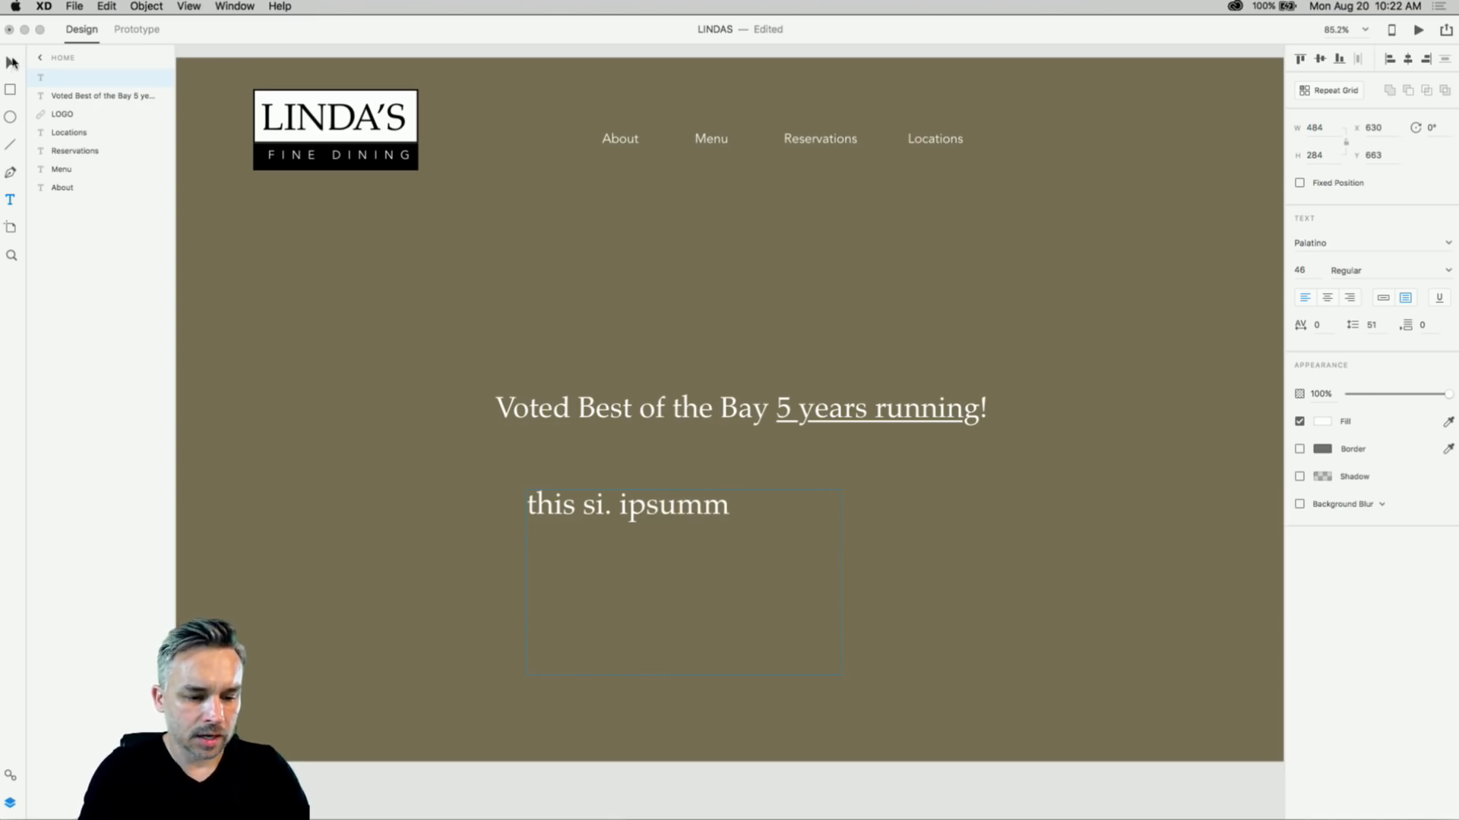
pyautogui.write("l;kj 'dsjf;lsdkfsadlfkjs d;l")
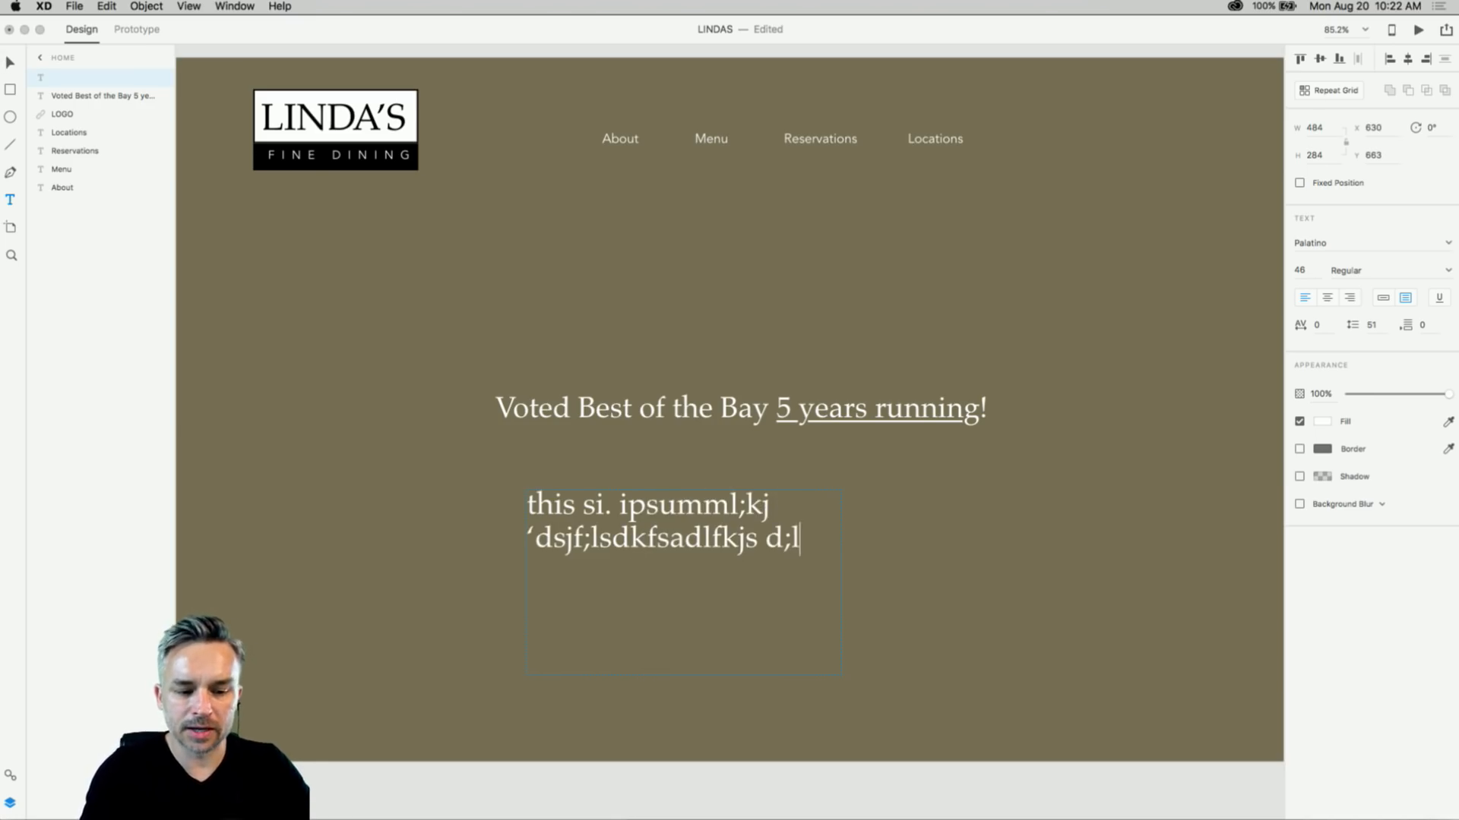
pyautogui.write(' sdl;fkjsdl; fsd;lkfajsd')
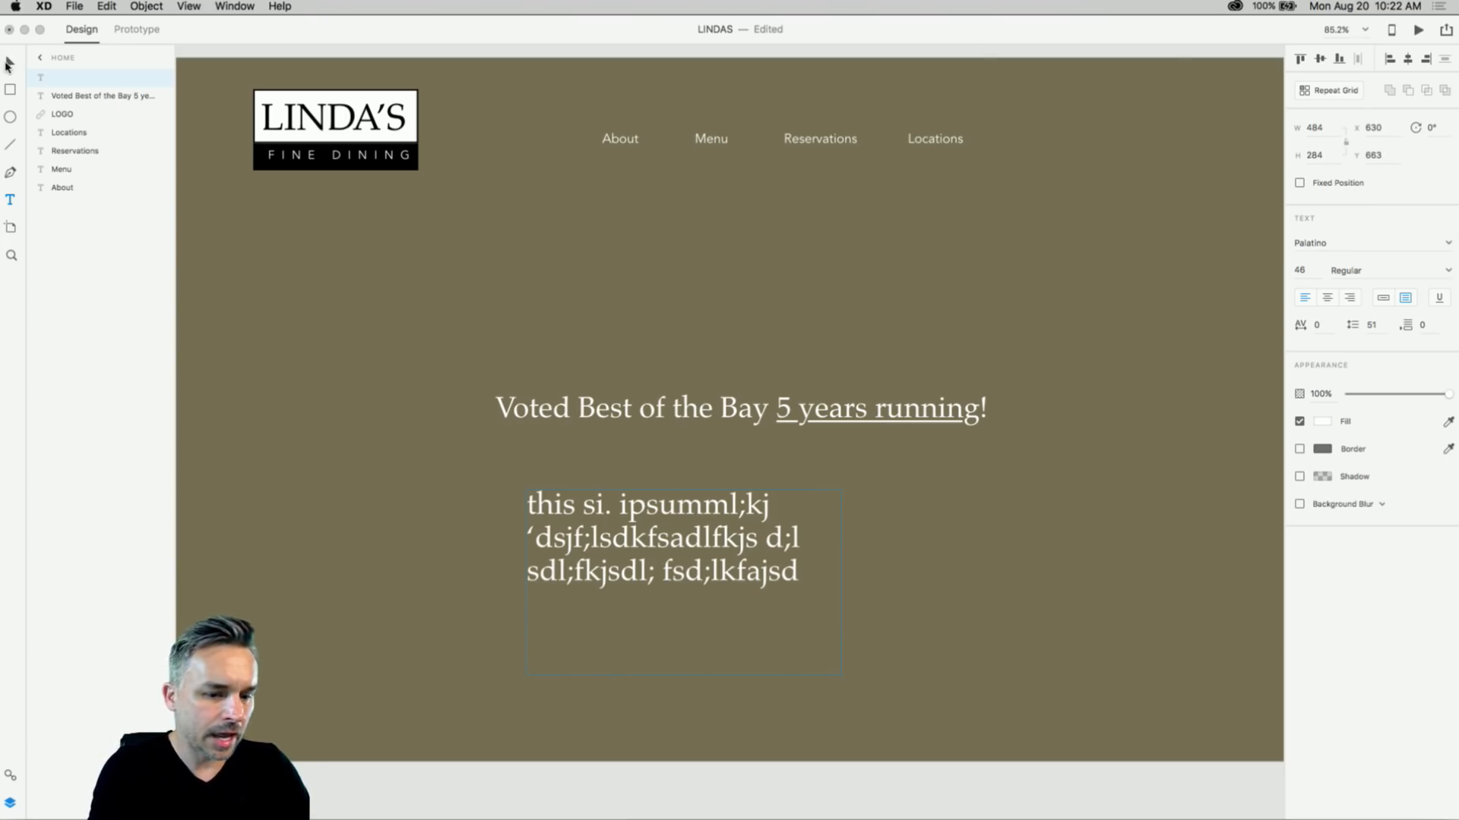
pyautogui.click(10, 63)
# - Place the placeholder text under the headline, set it to auto-size, and scale it up
pyautogui.moveTo(668, 515); pyautogui.dragTo(537, 502)
pyautogui.click(362, 372)
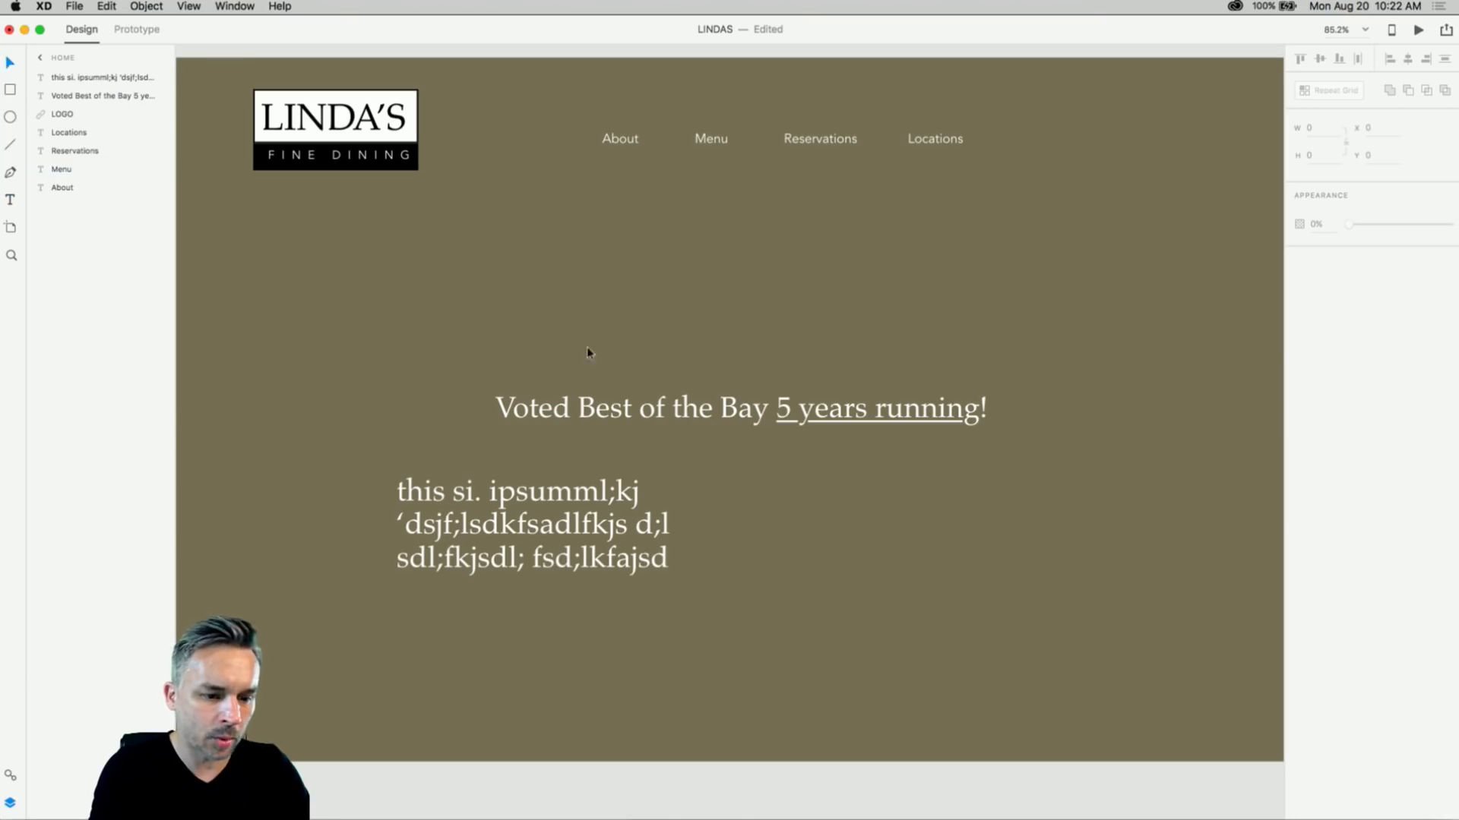
pyautogui.click(645, 408)
pyautogui.moveTo(623, 656); pyautogui.dragTo(810, 654)
pyautogui.moveTo(898, 658); pyautogui.dragTo(907, 627)
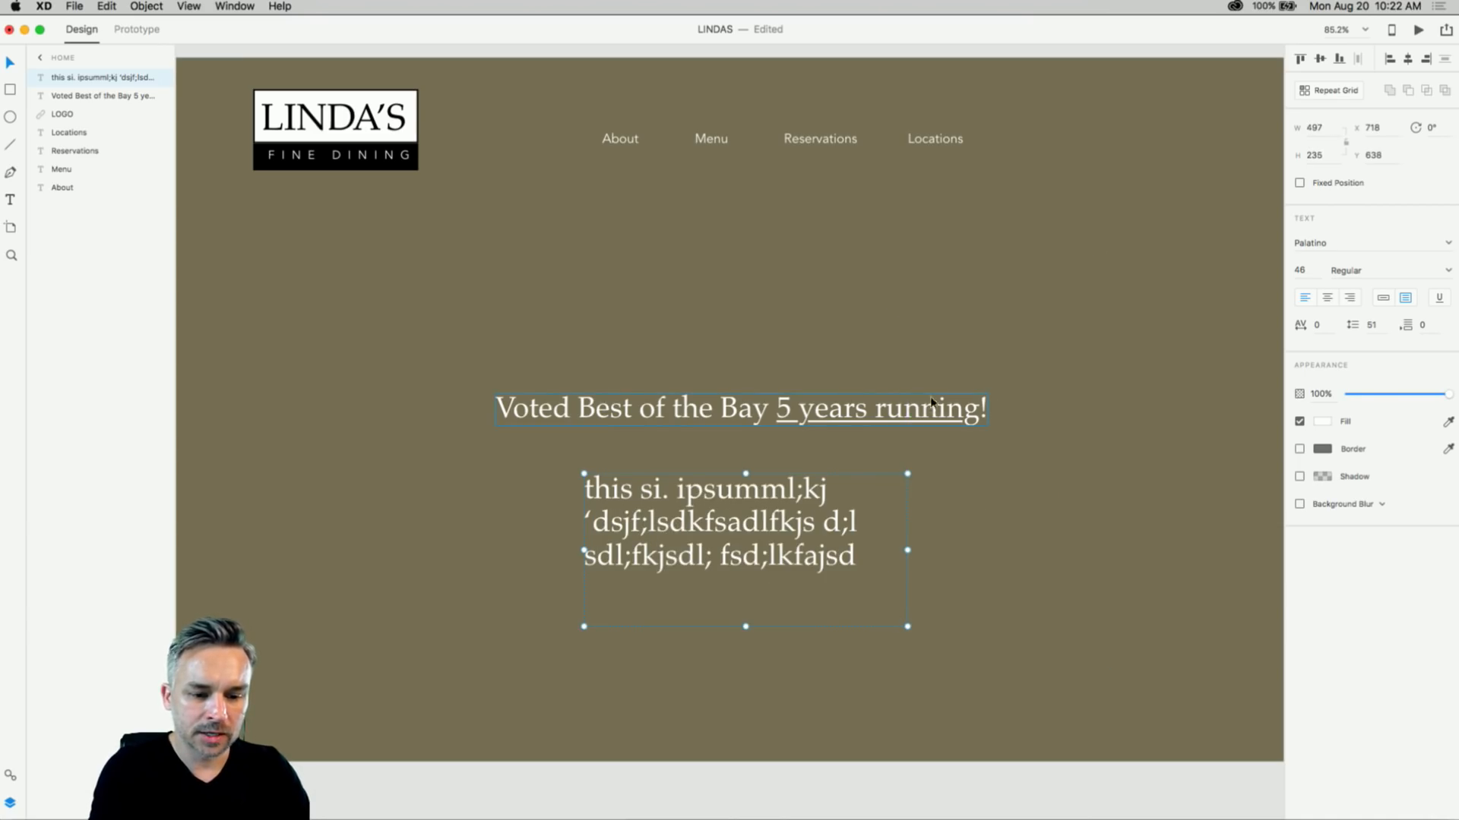
pyautogui.moveTo(778, 520); pyautogui.dragTo(787, 530)
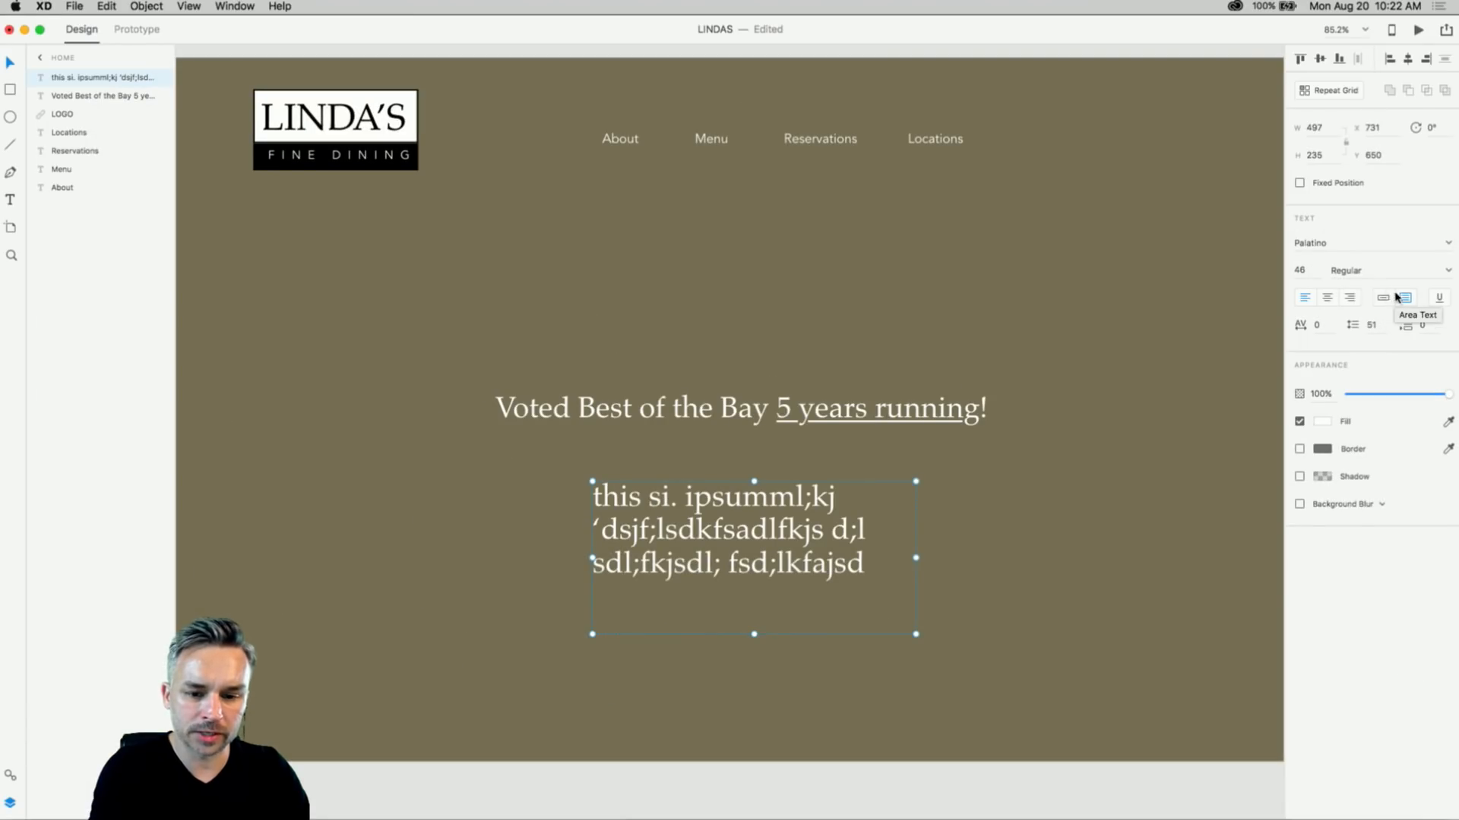
pyautogui.click(1384, 299)
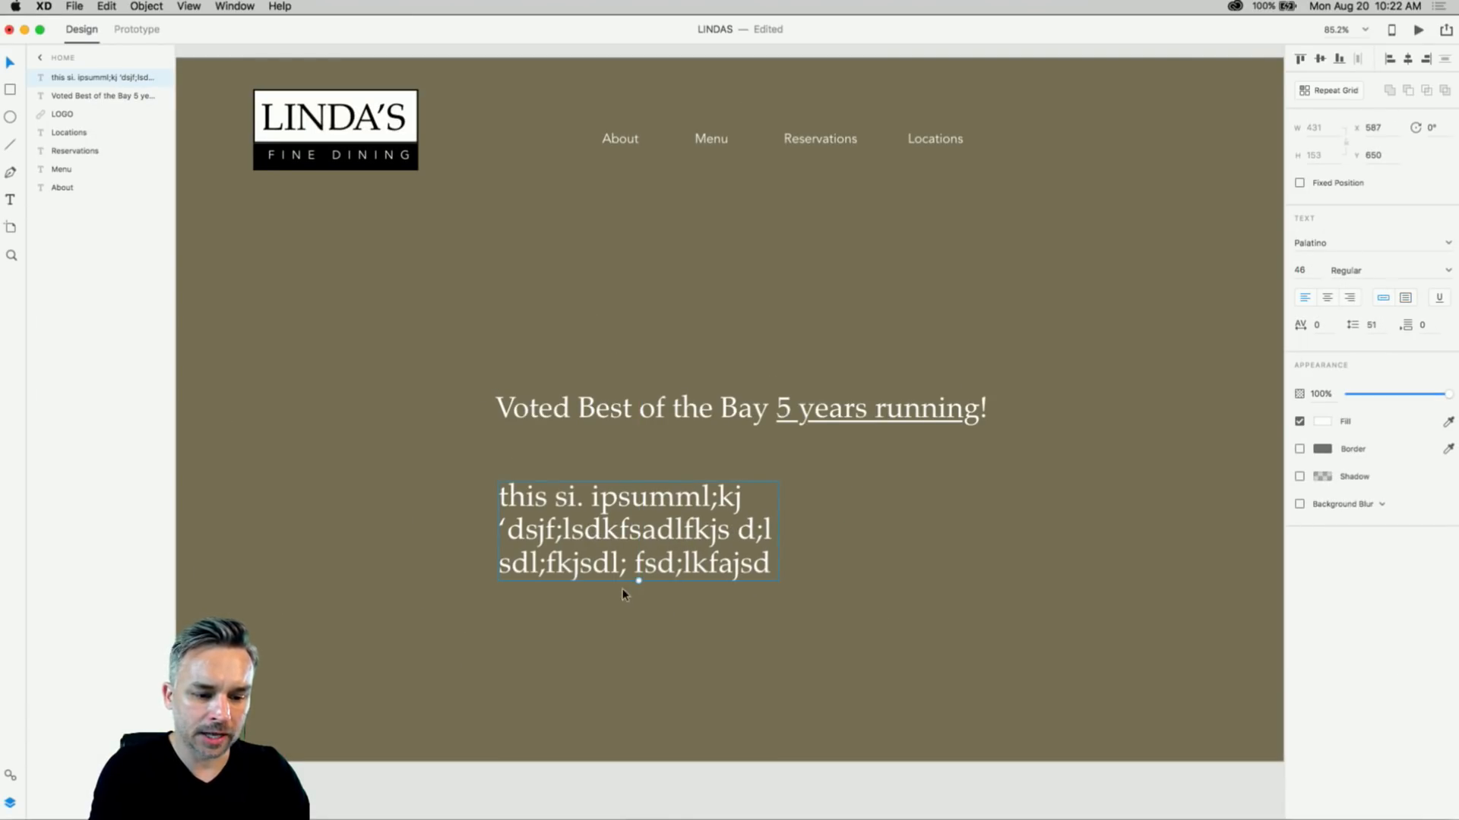
pyautogui.moveTo(641, 582); pyautogui.dragTo(997, 597)
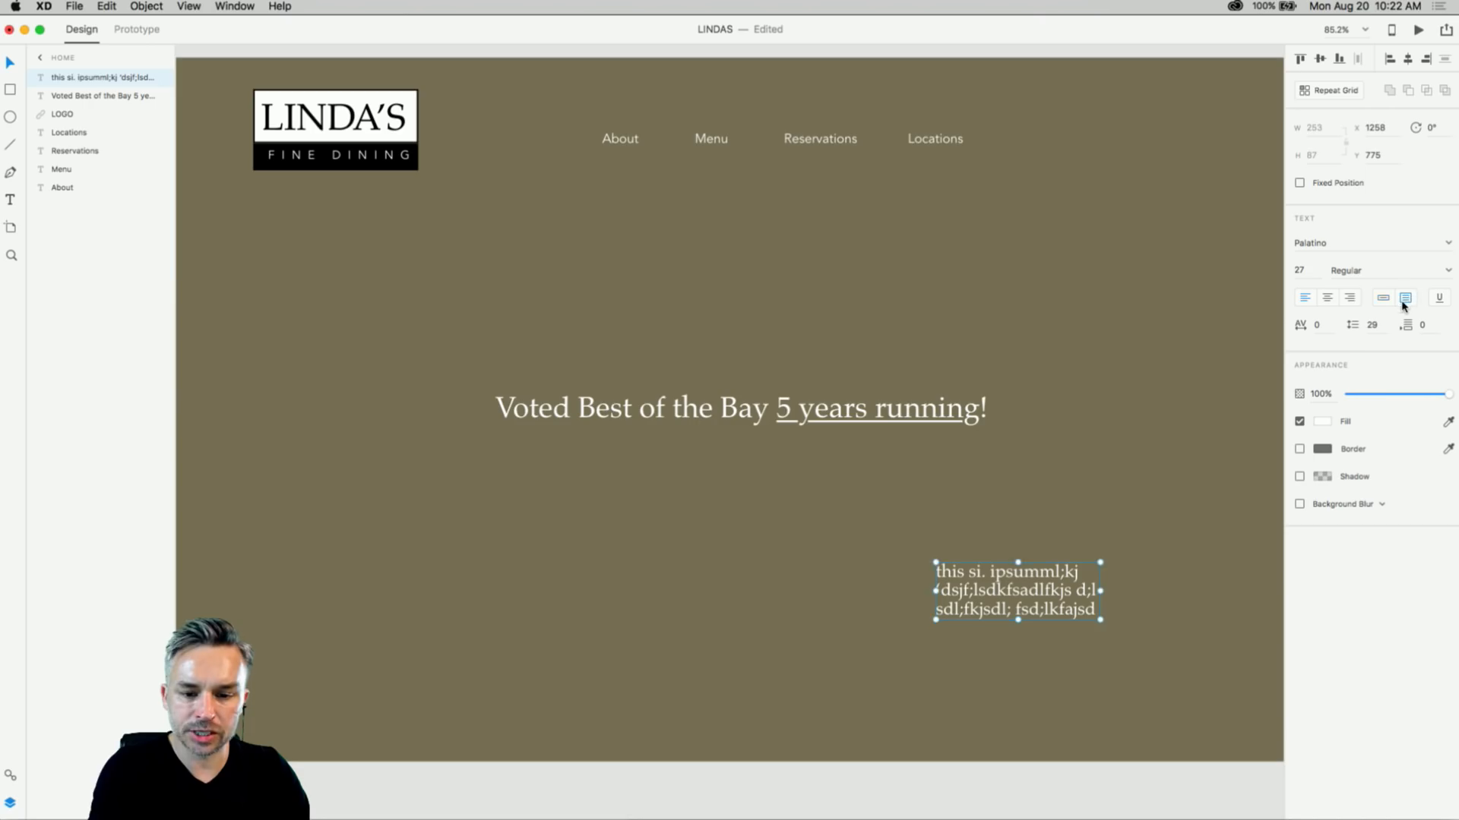
# - Make the placeholder box fixed-size, move it aside, and delete it
pyautogui.click(1404, 300)
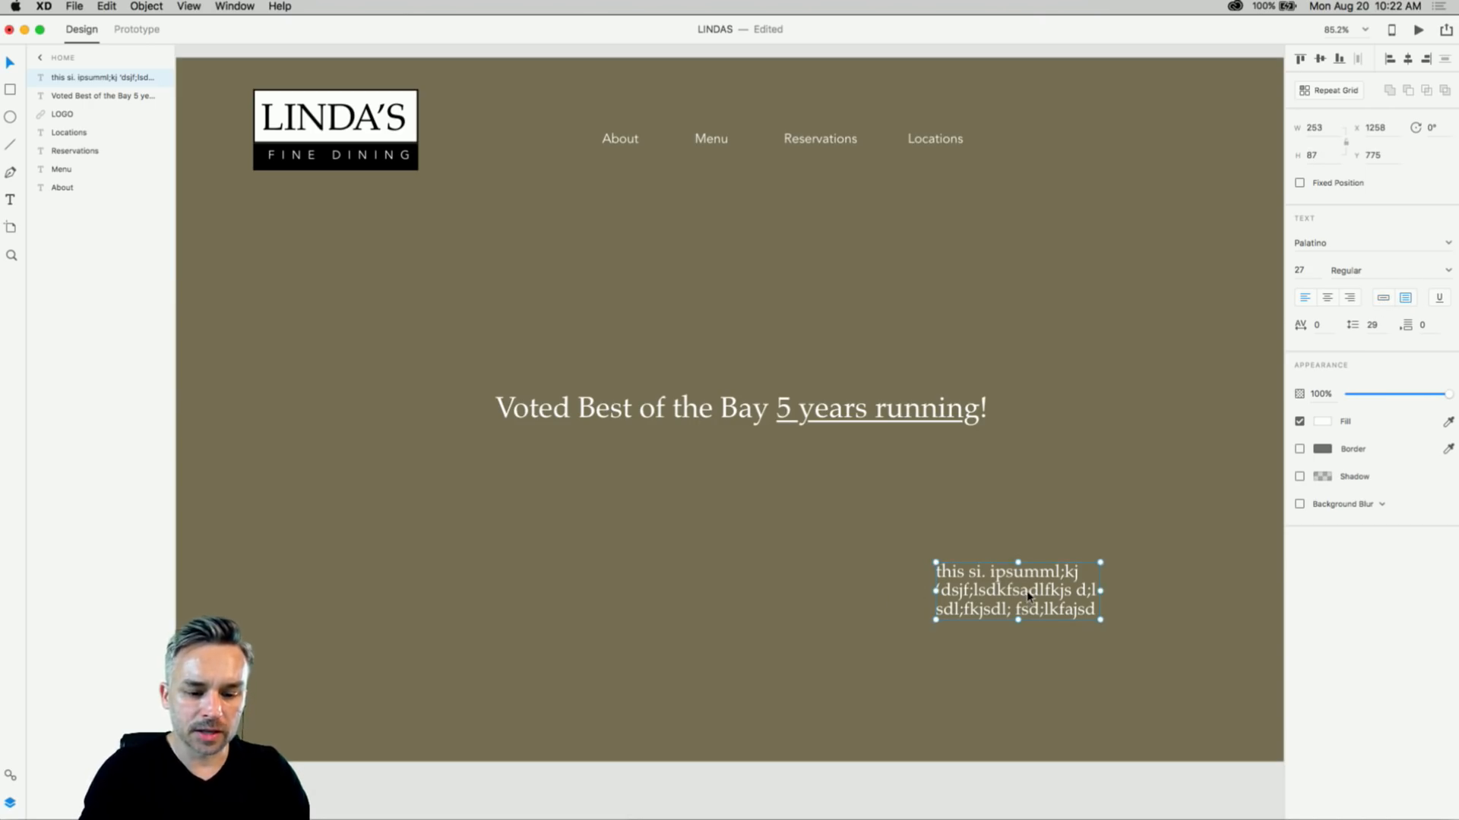
pyautogui.moveTo(1028, 596); pyautogui.dragTo(781, 572)
pyautogui.press('Delete')
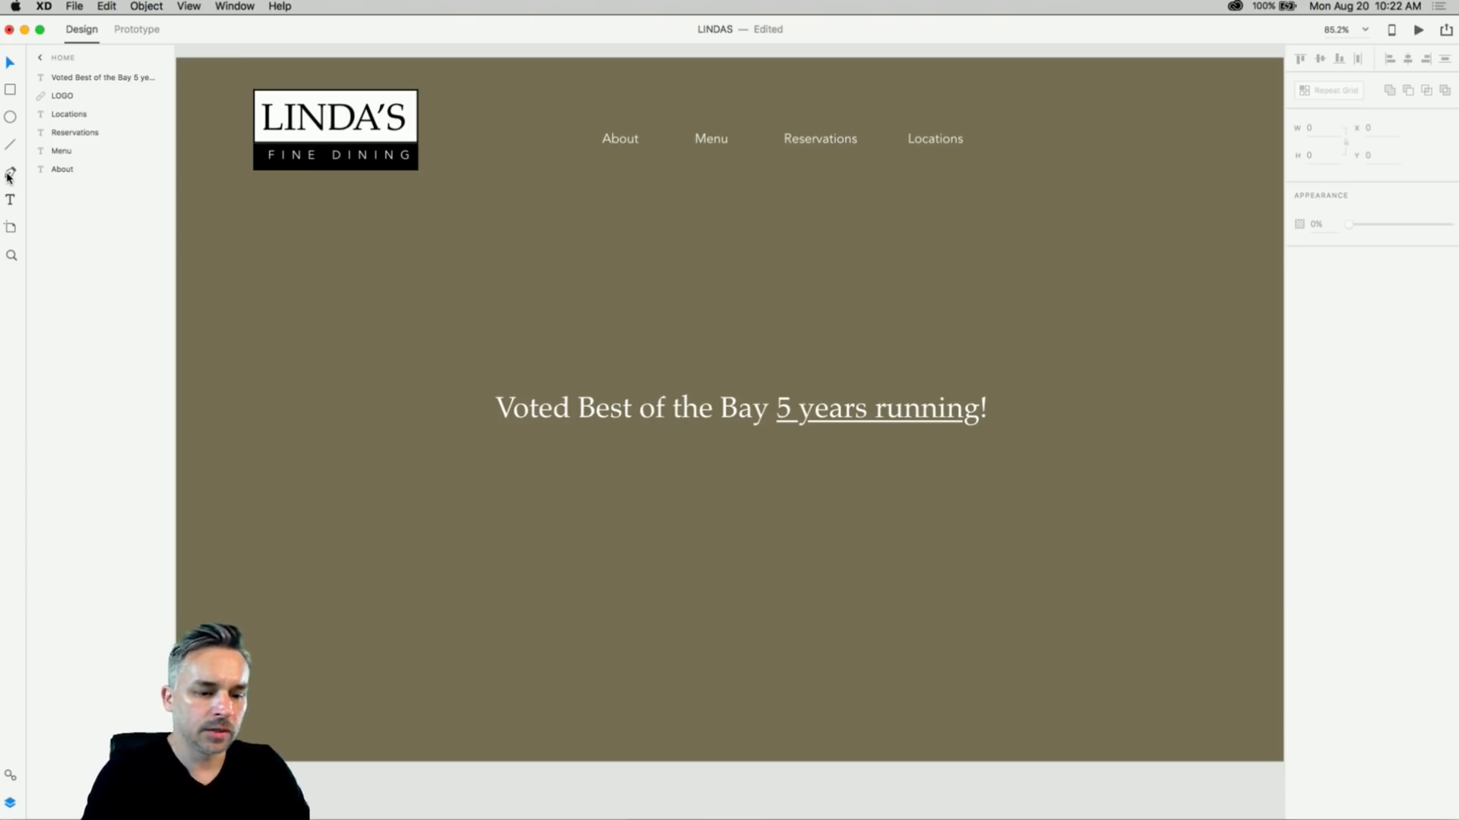
# - Move the Voted Best of the Bay headline to the artboard's lower right
pyautogui.moveTo(654, 816)
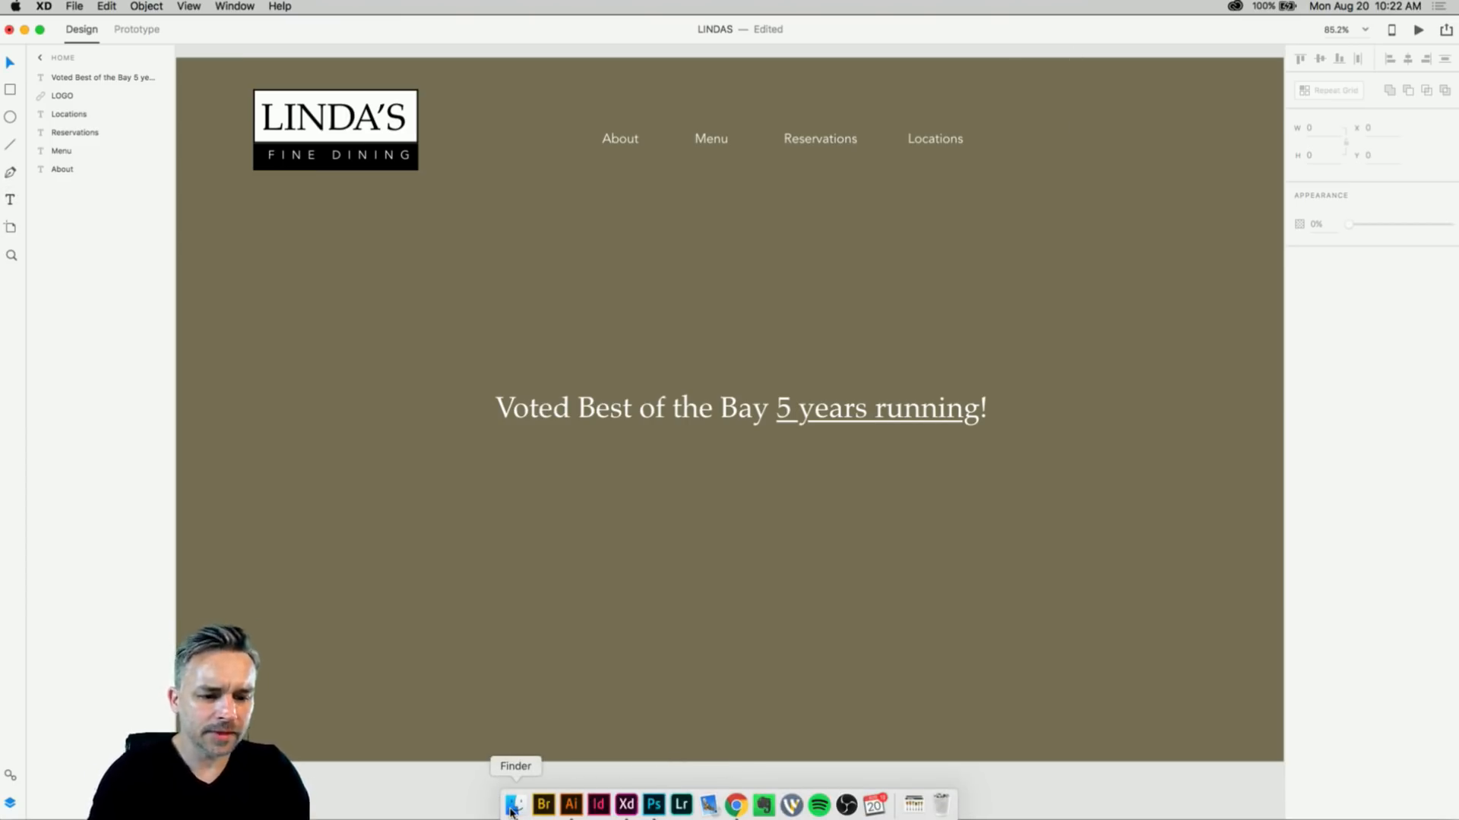
pyautogui.moveTo(587, 417); pyautogui.dragTo(791, 683)
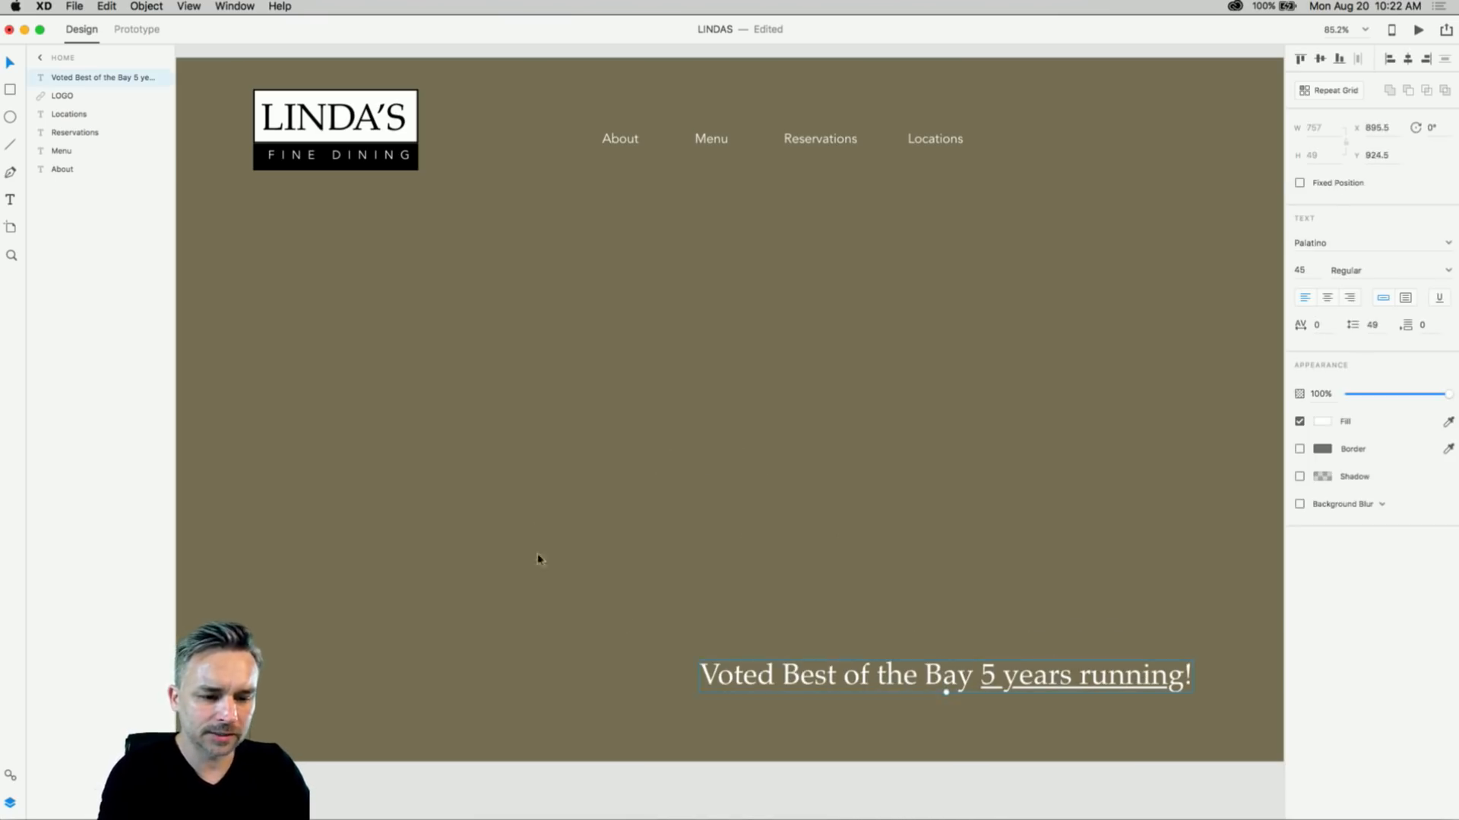
pyautogui.click(537, 553)
# - Add a centred heading reading 'Fine Dining Outstanding Views'
pyautogui.click(615, 425)
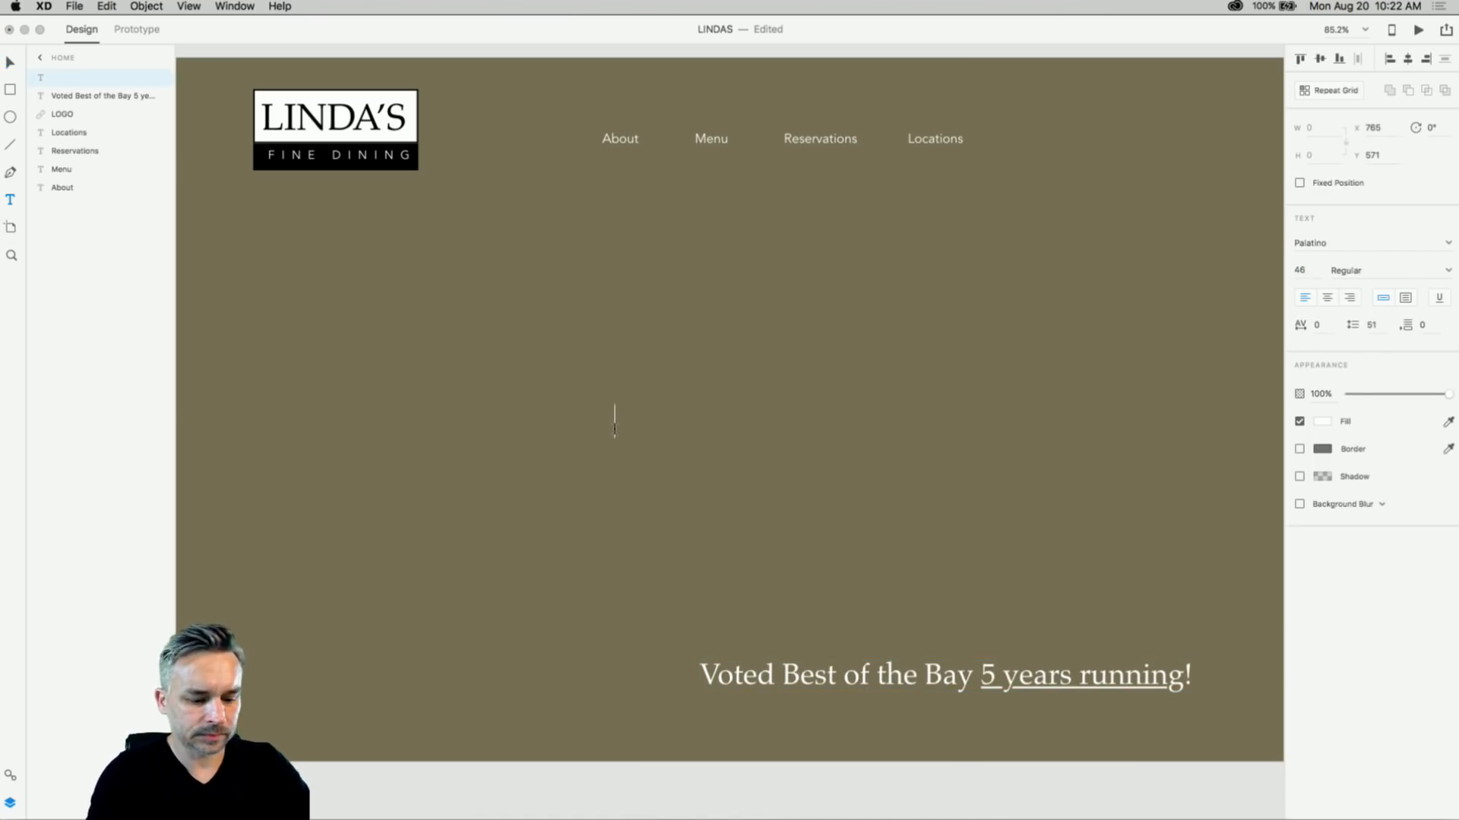
pyautogui.write('Fine')
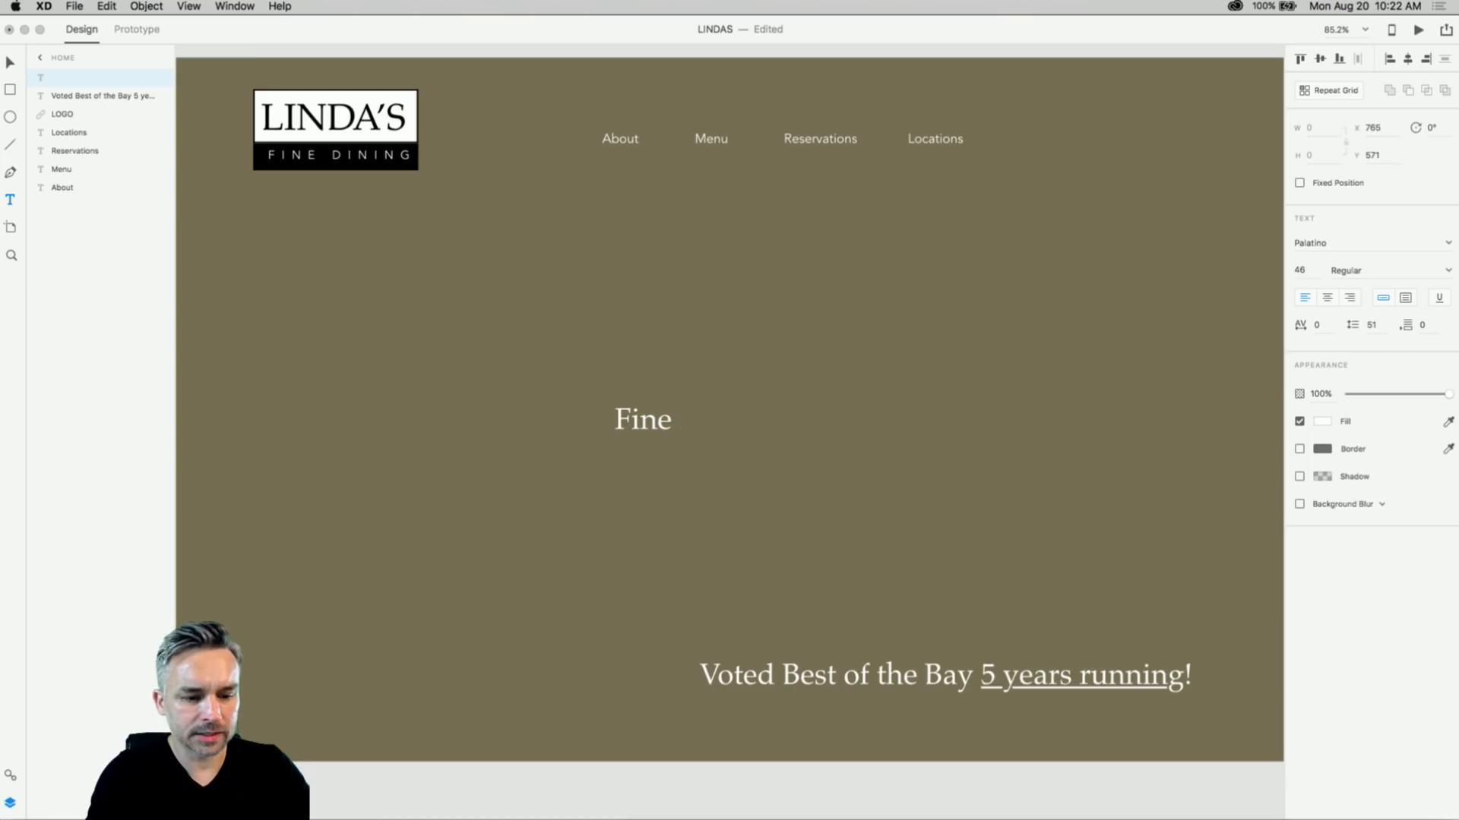
pyautogui.write(' Dining')
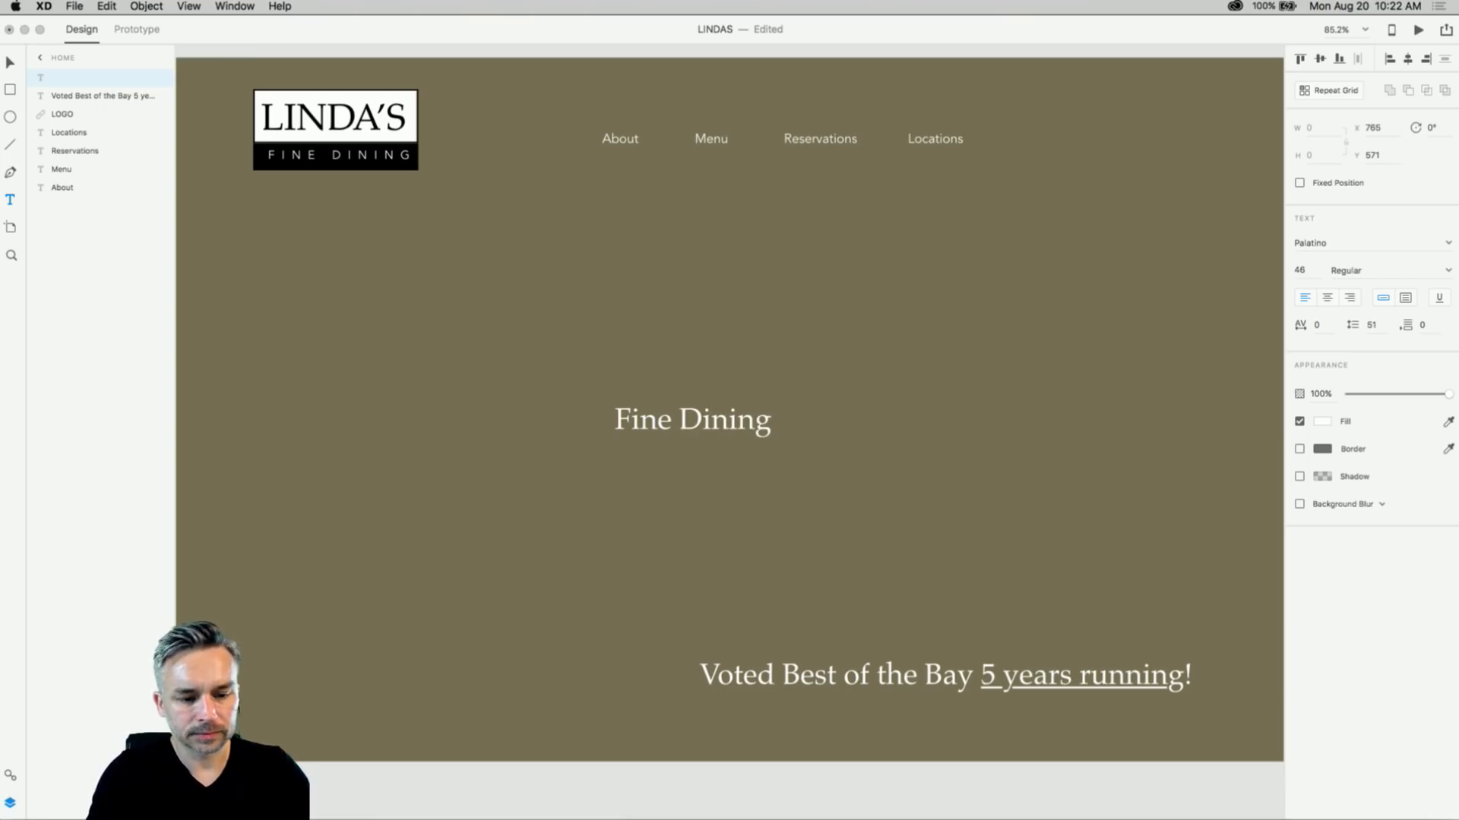
pyautogui.write(' On the Coast')
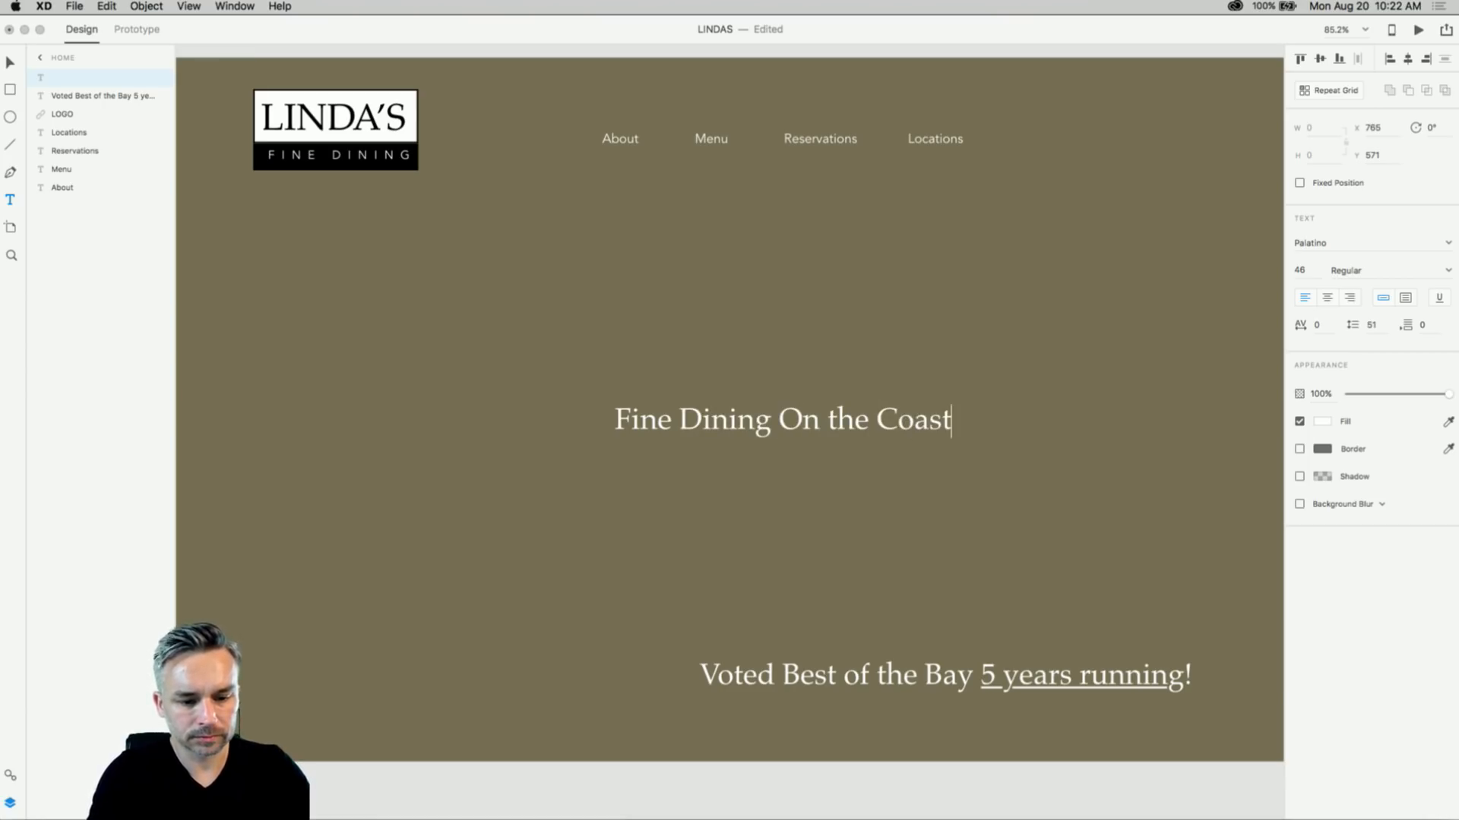
pyautogui.press('super+a')
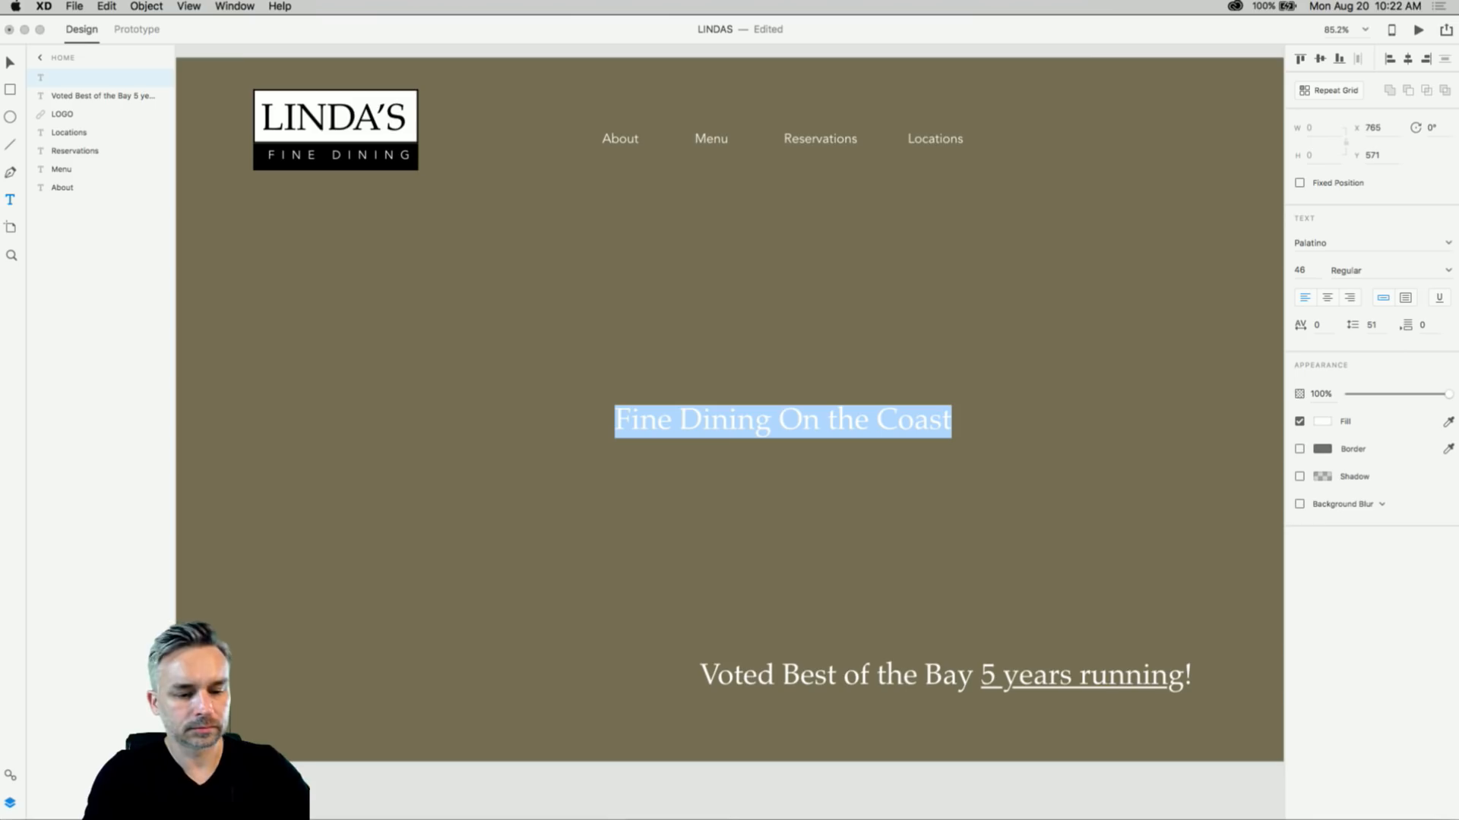
pyautogui.click(767, 423)
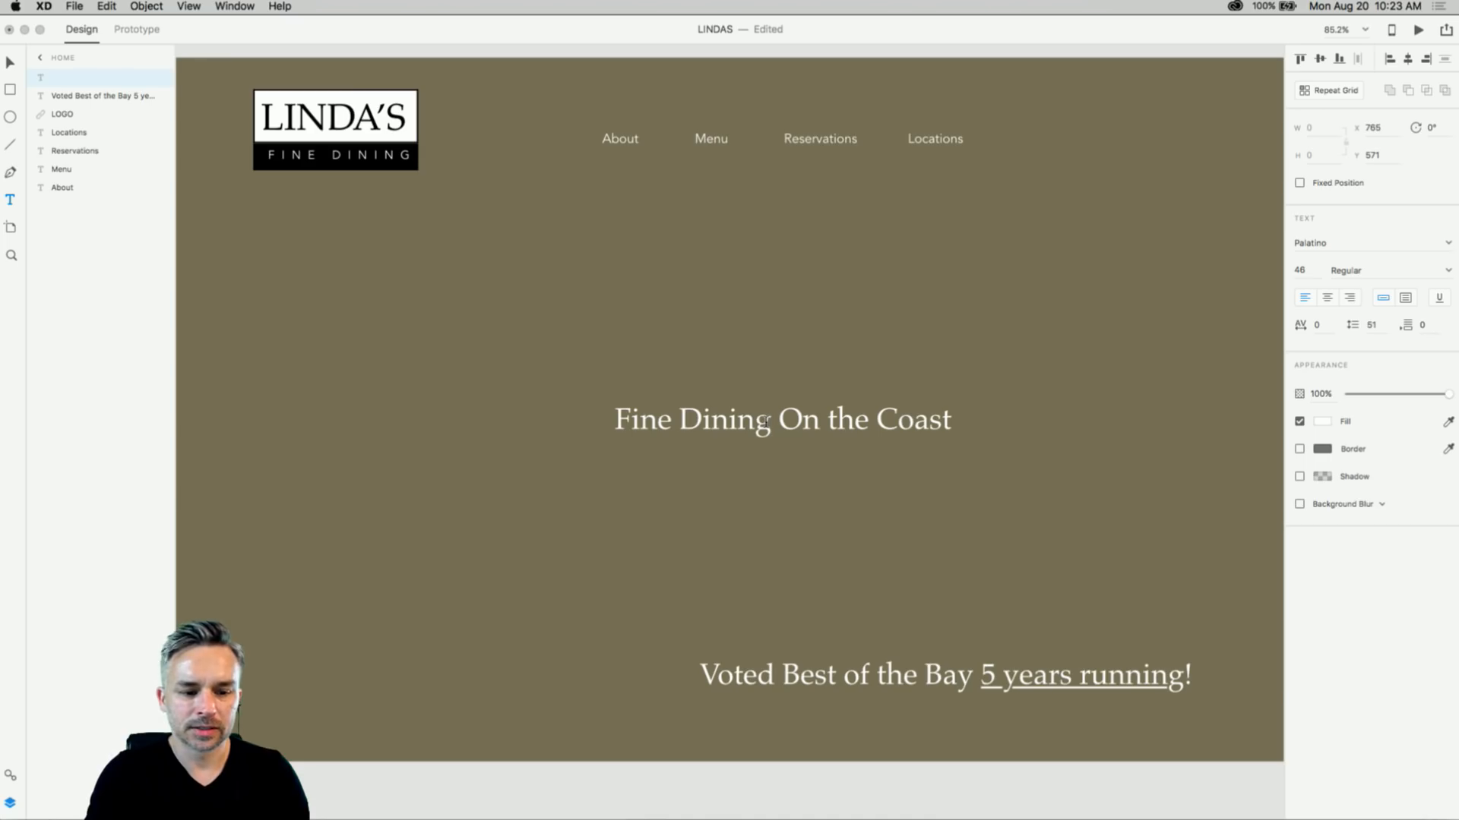
pyautogui.tripleClick(705, 421)
pyautogui.click(748, 417)
pyautogui.moveTo(778, 420); pyautogui.dragTo(1005, 415)
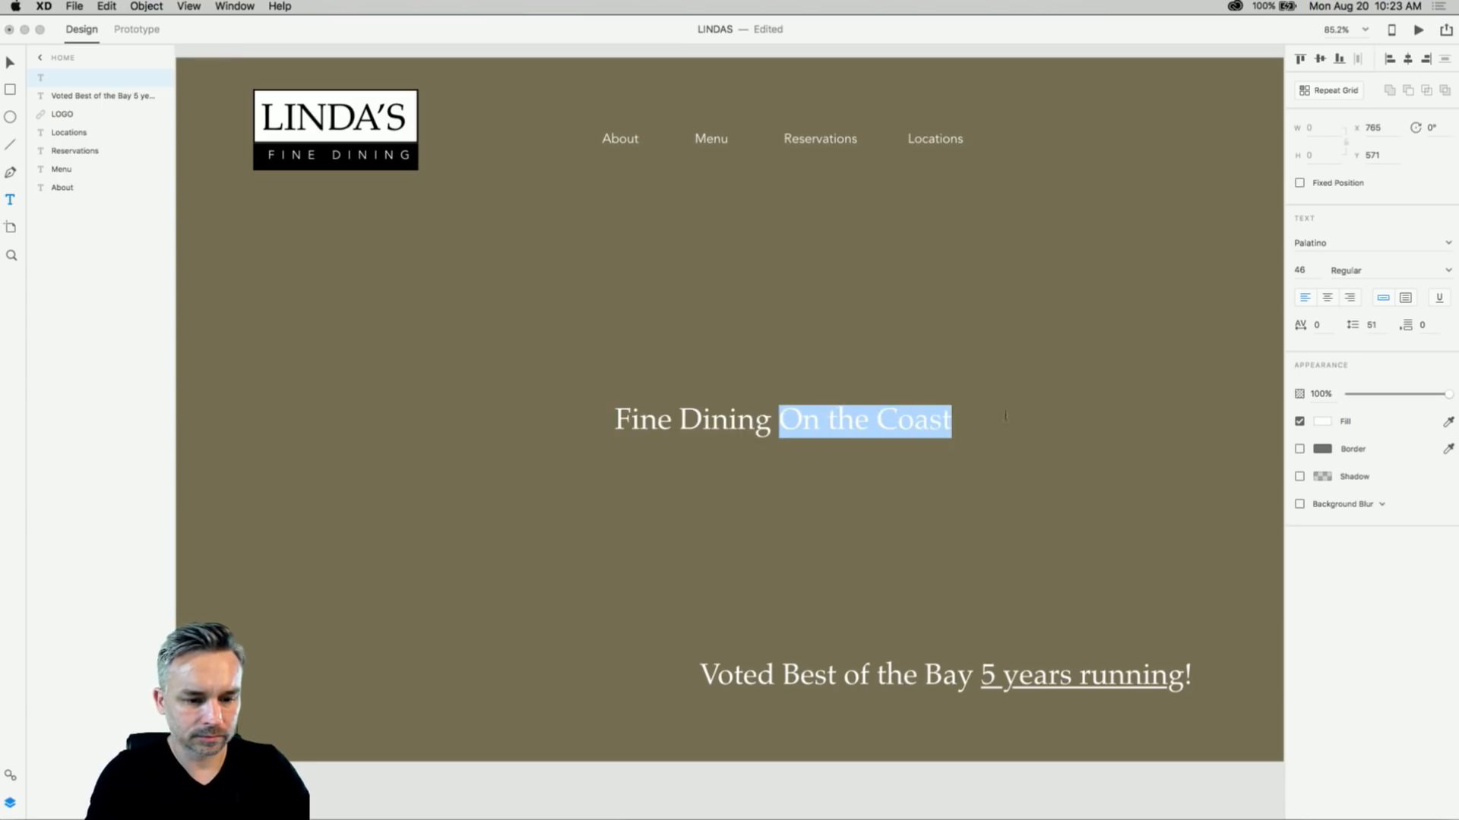
pyautogui.write('Outstand')
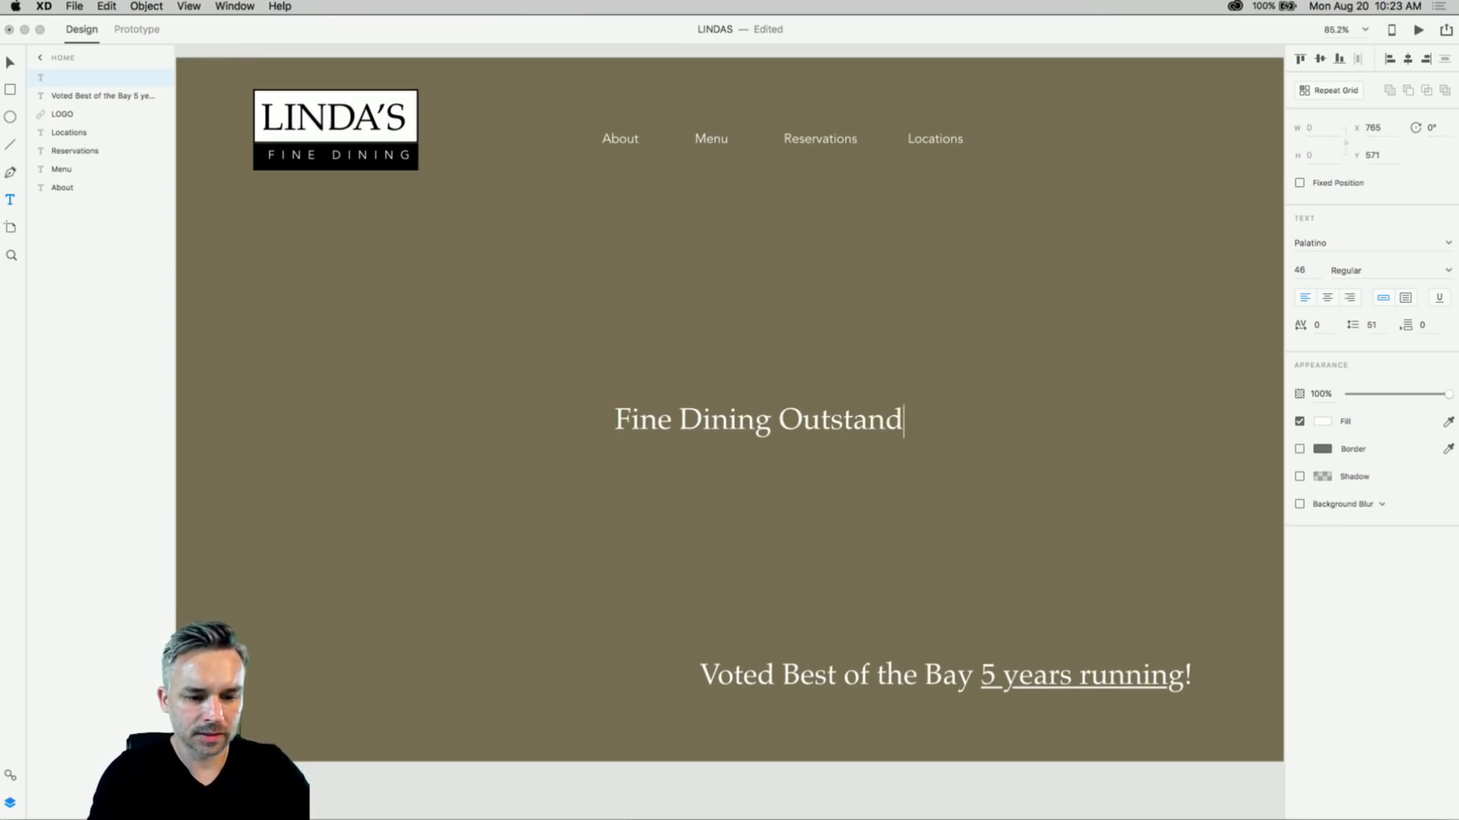
pyautogui.write('ing ')
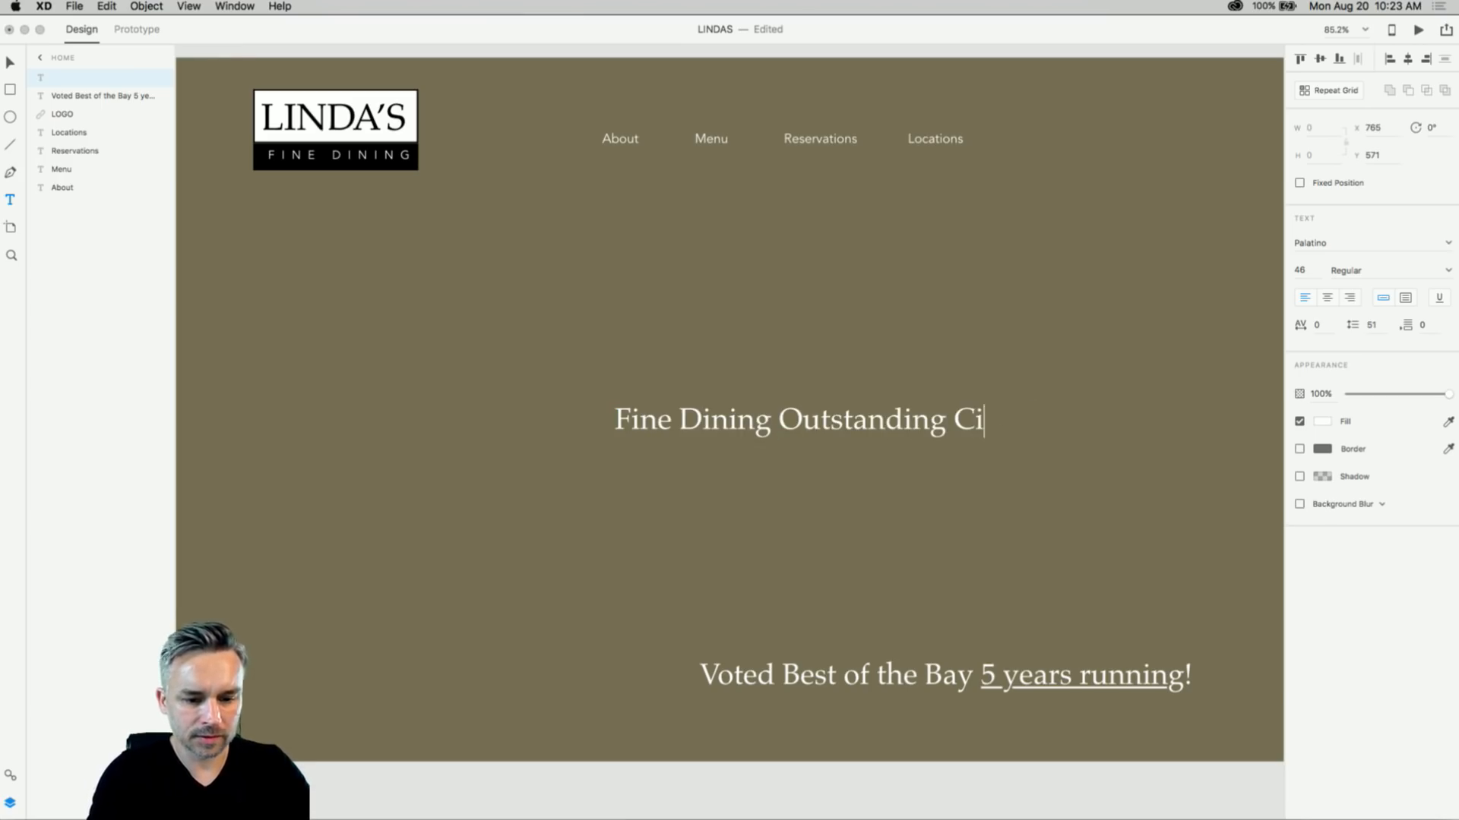
pyautogui.write('Views')
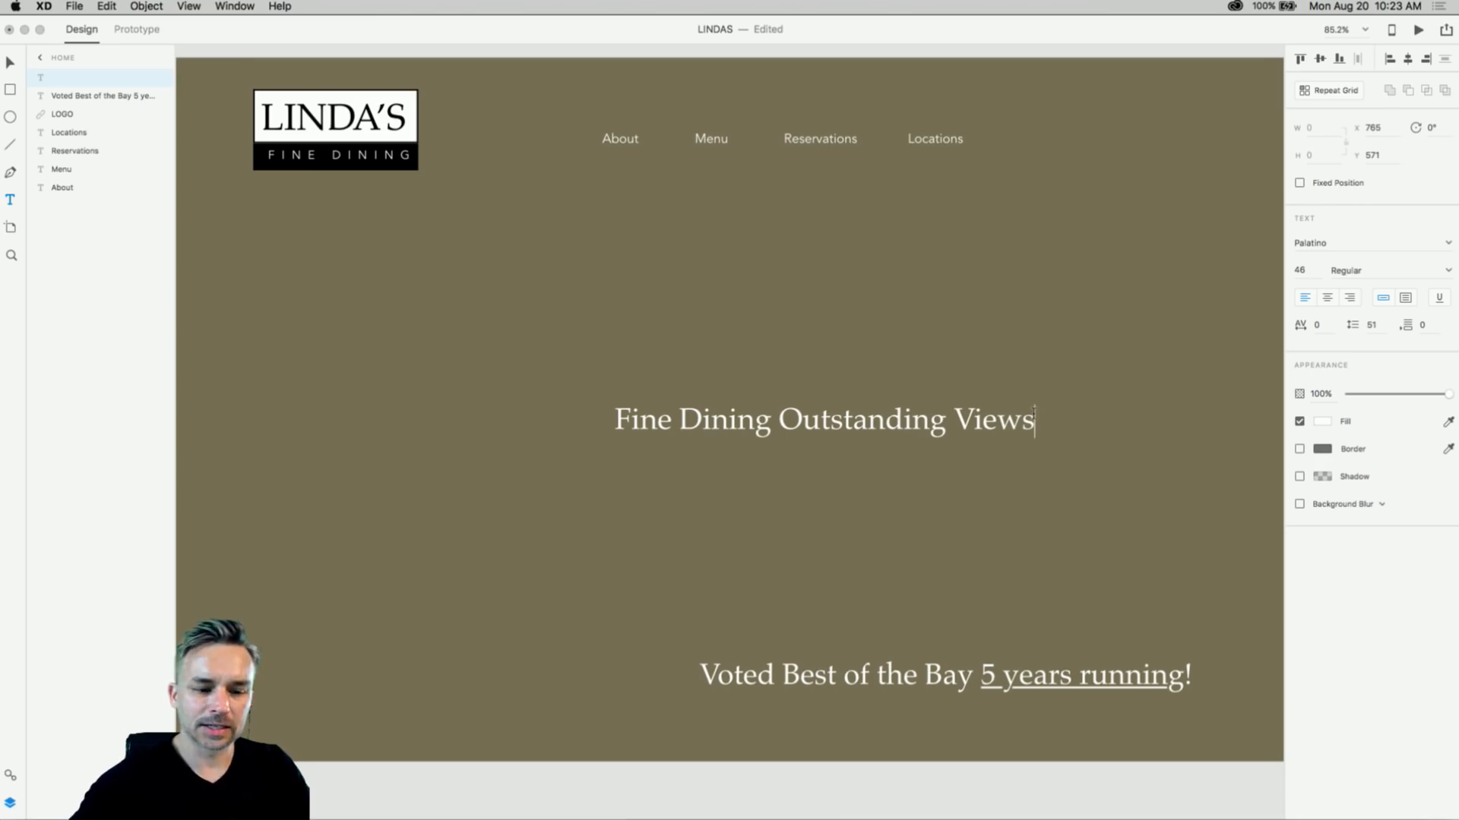
pyautogui.press('Escape')
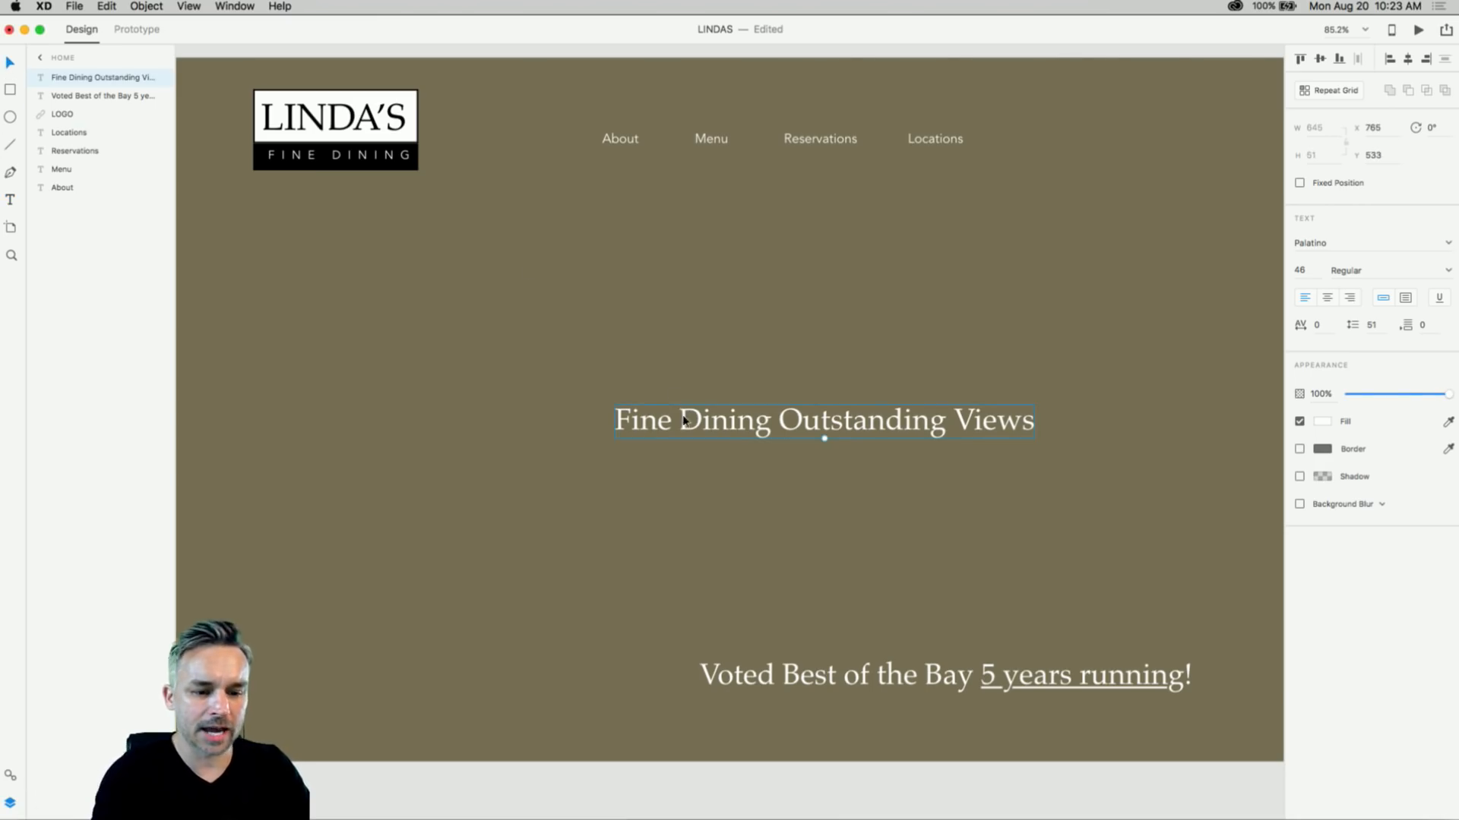
pyautogui.moveTo(686, 422); pyautogui.dragTo(597, 410)
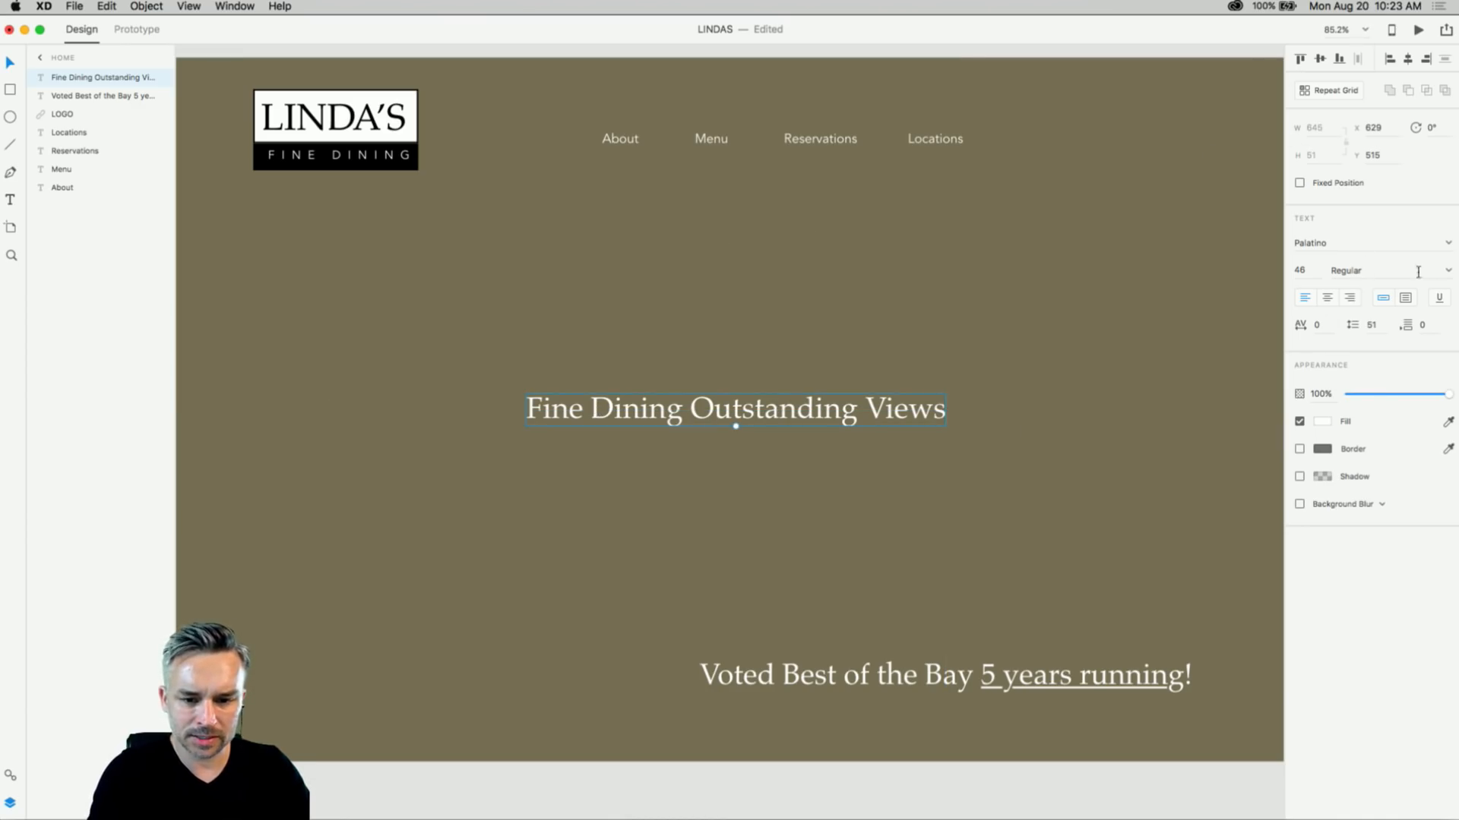
# - Set the Fine Dining Outstanding Views heading's font style to Italic
pyautogui.click(1448, 272)
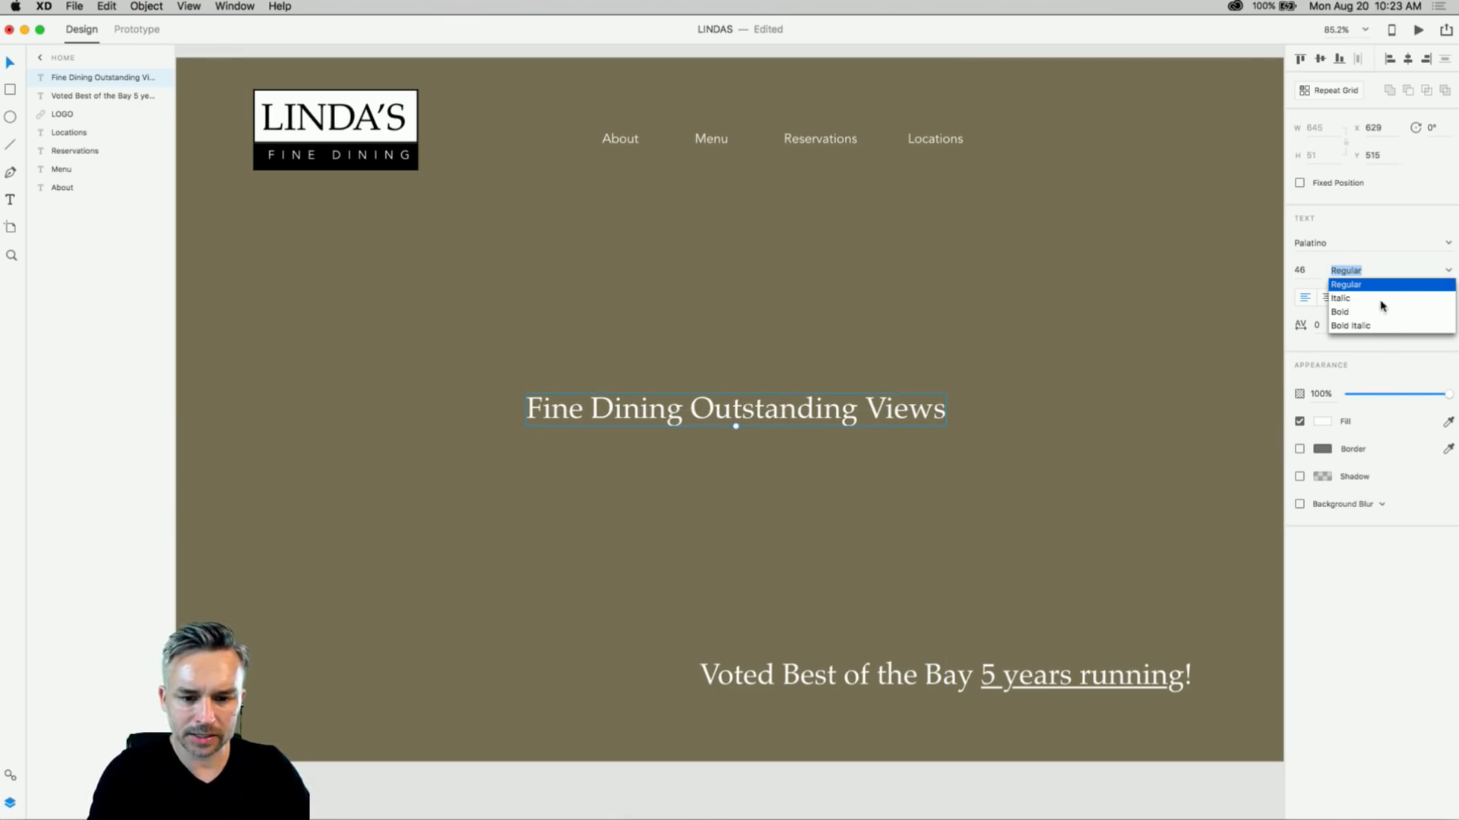
pyautogui.click(1342, 298)
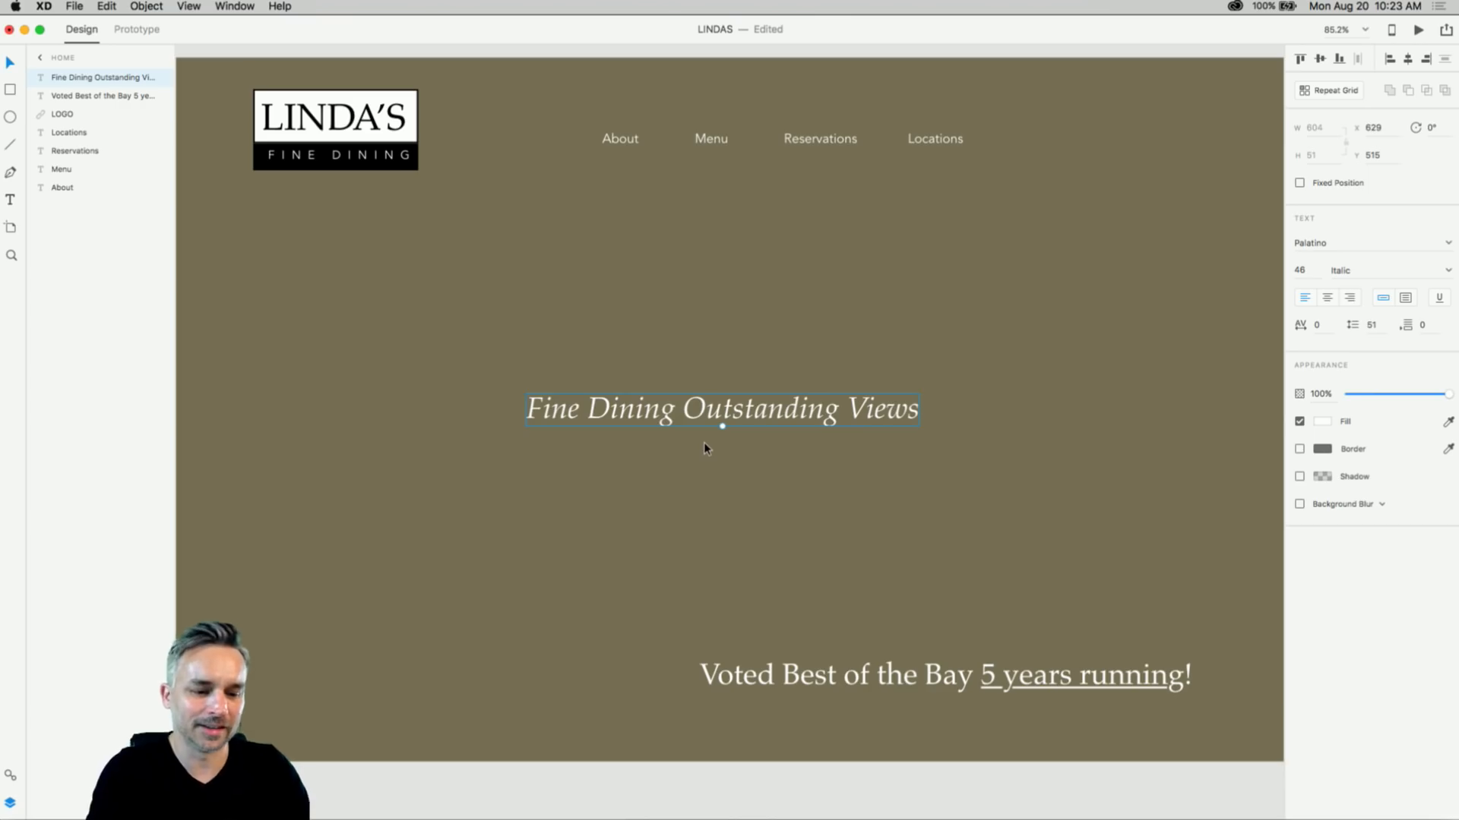
pyautogui.click(517, 515)
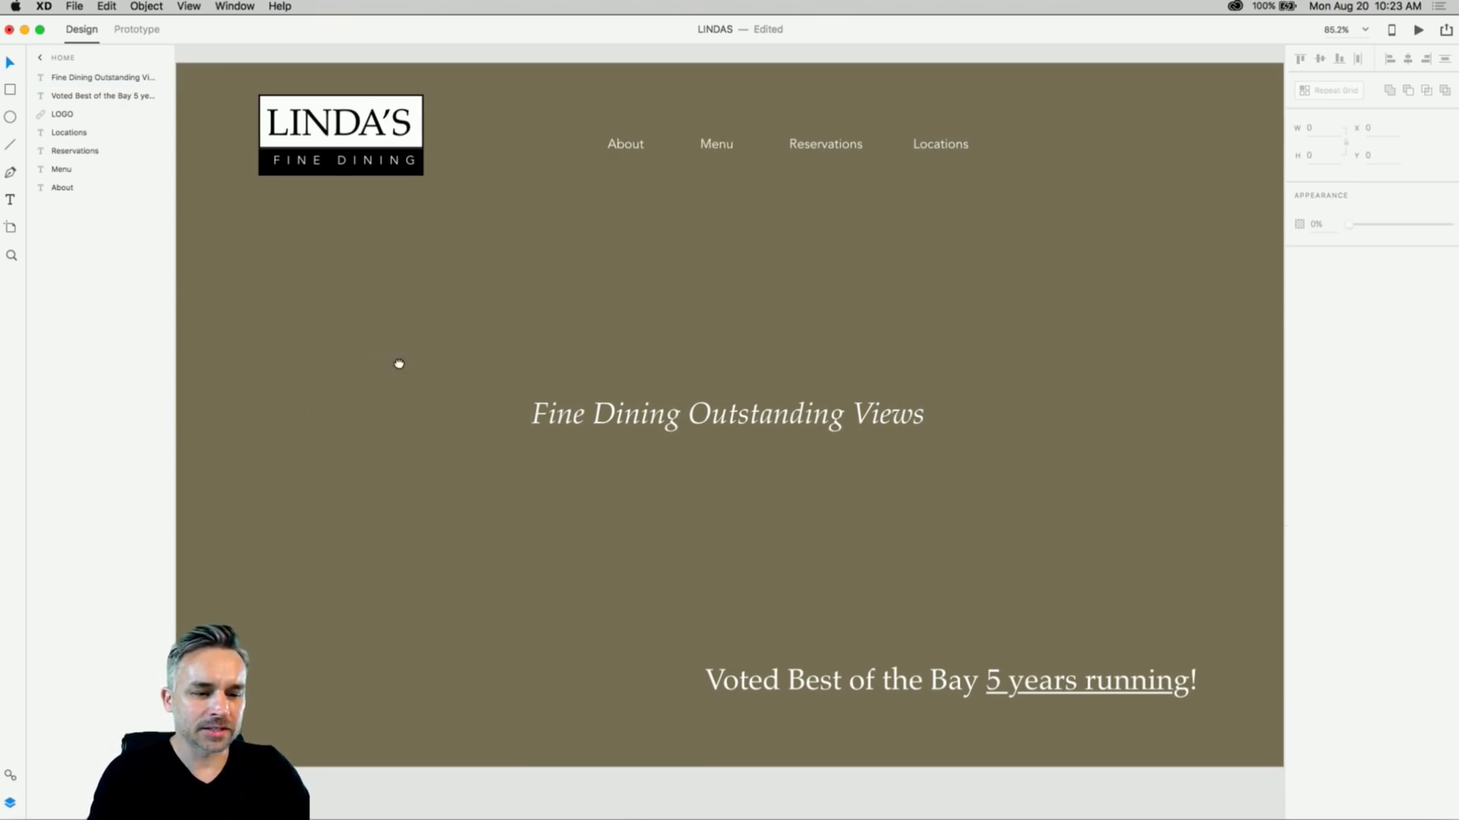
# - Shrink the Voted Best of the Bay text slightly to 41 pt and review the artboard
pyautogui.moveTo(397, 364)
pyautogui.mouseDown()
pyautogui.moveTo(490, 367)
pyautogui.moveTo(392, 361)
pyautogui.mouseUp()
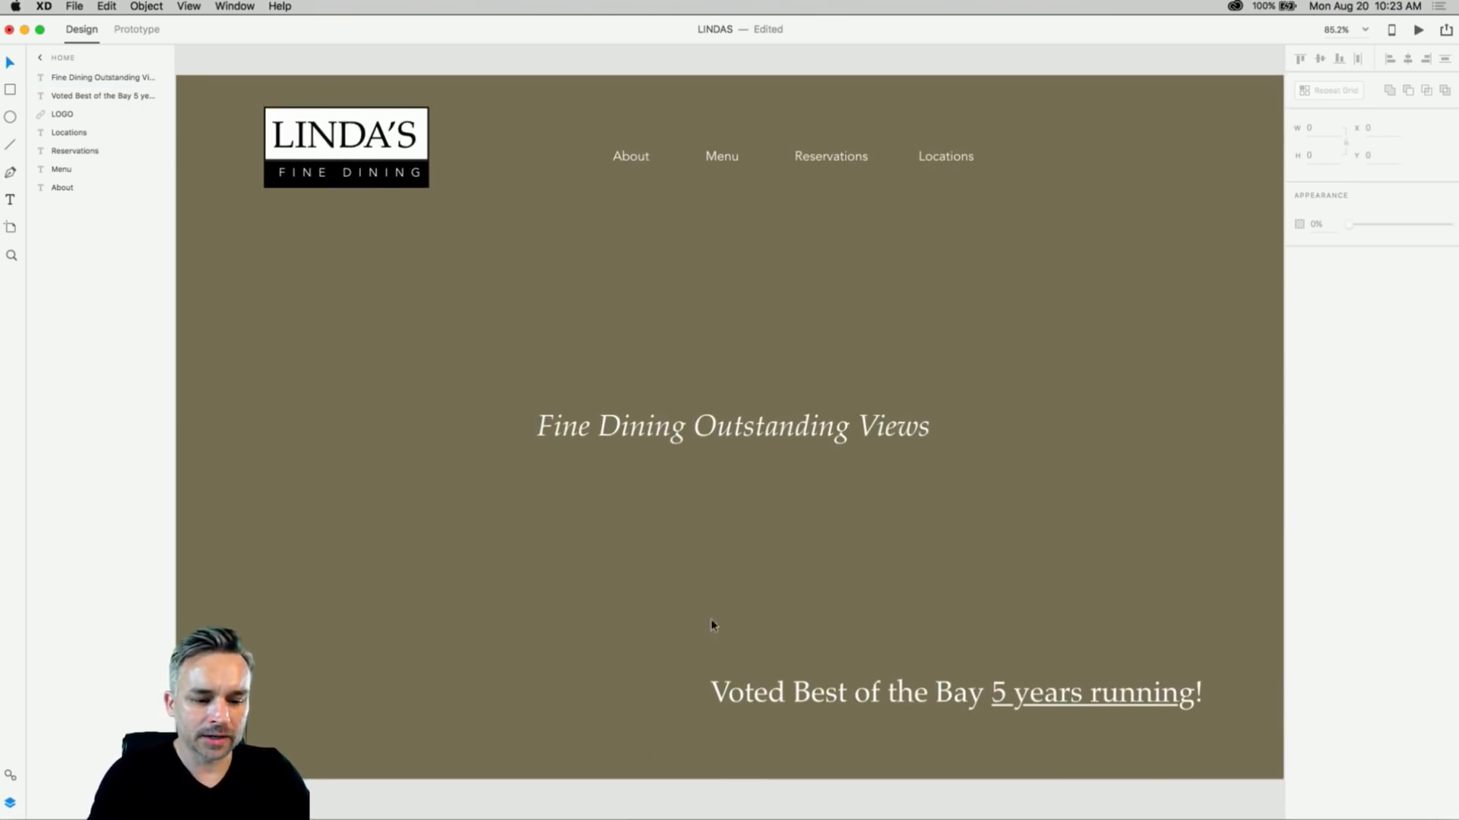
pyautogui.click(740, 693)
pyautogui.moveTo(957, 708); pyautogui.dragTo(958, 705)
pyautogui.click(585, 574)
pyautogui.moveTo(580, 573); pyautogui.dragTo(577, 574)
pyautogui.moveTo(542, 308); pyautogui.dragTo(549, 347)
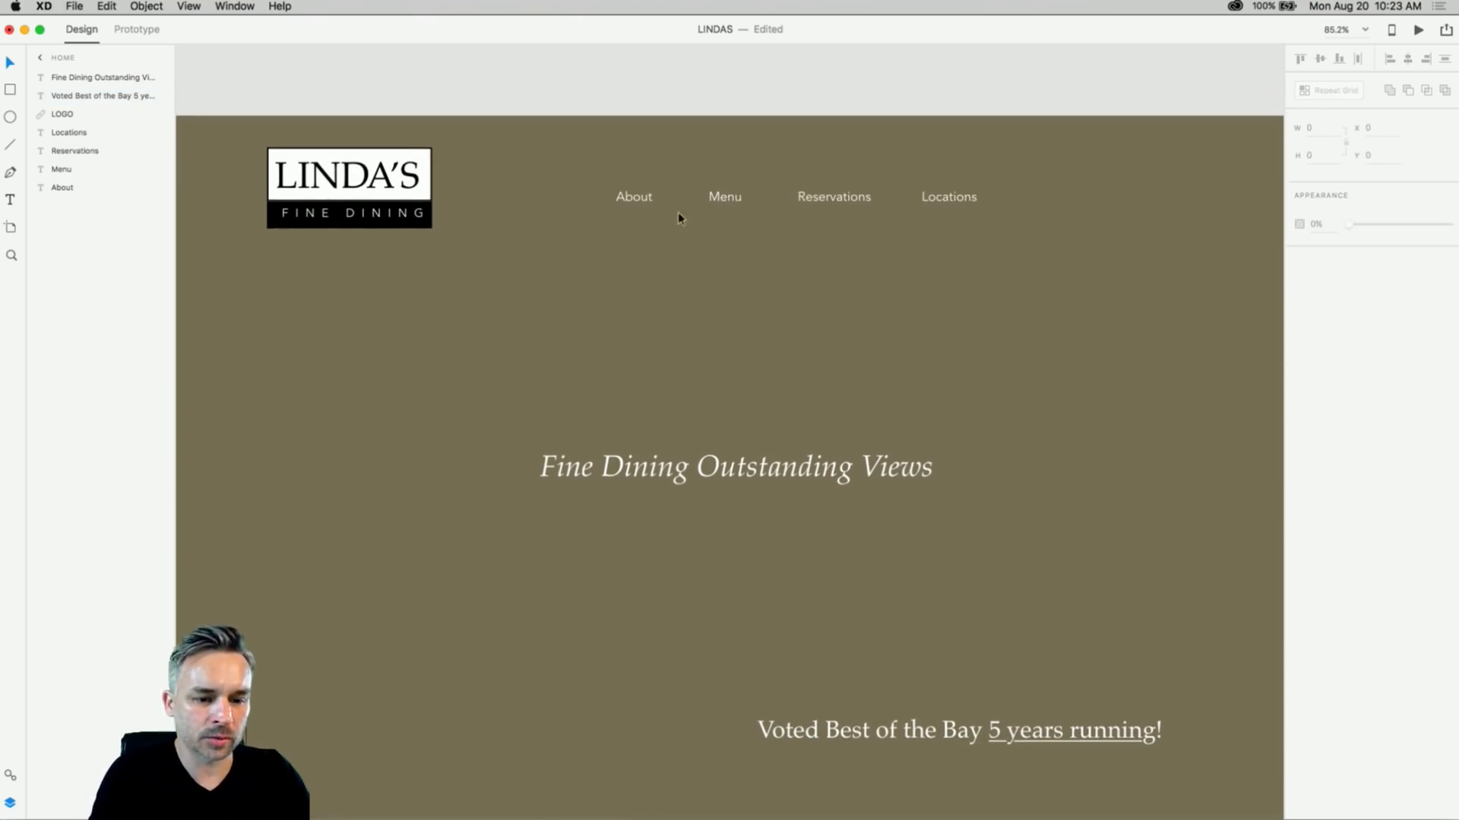
pyautogui.scroll(5, 744, 210)
pyautogui.scroll(-5, 744, 210)
pyautogui.scroll(-2, 744, 209)
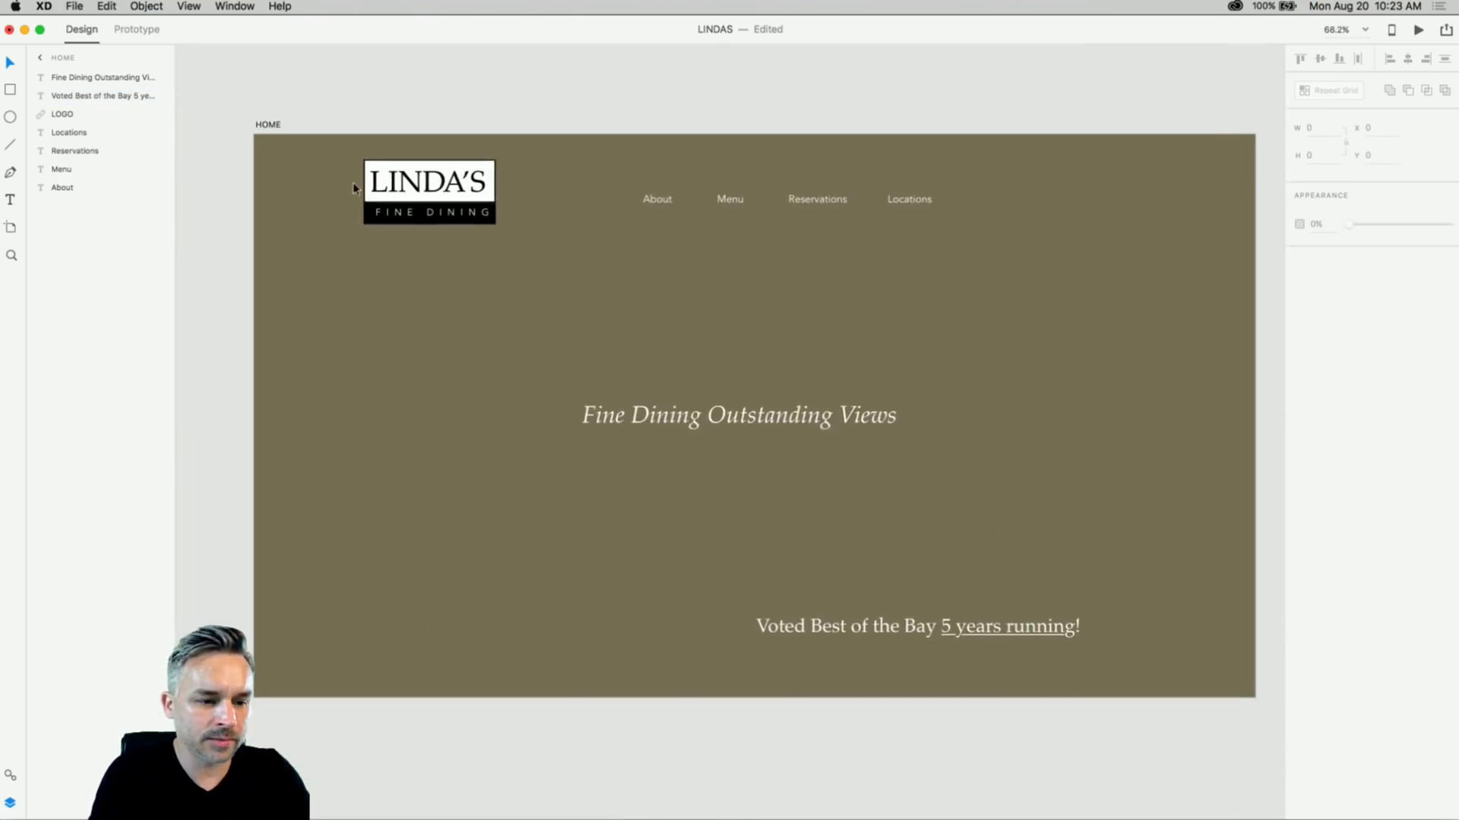
pyautogui.scroll(6, 404, 194)
pyautogui.scroll(-5, 582, 357)
pyautogui.hscroll(5, 582, 357)
pyautogui.scroll(-3, 582, 357)
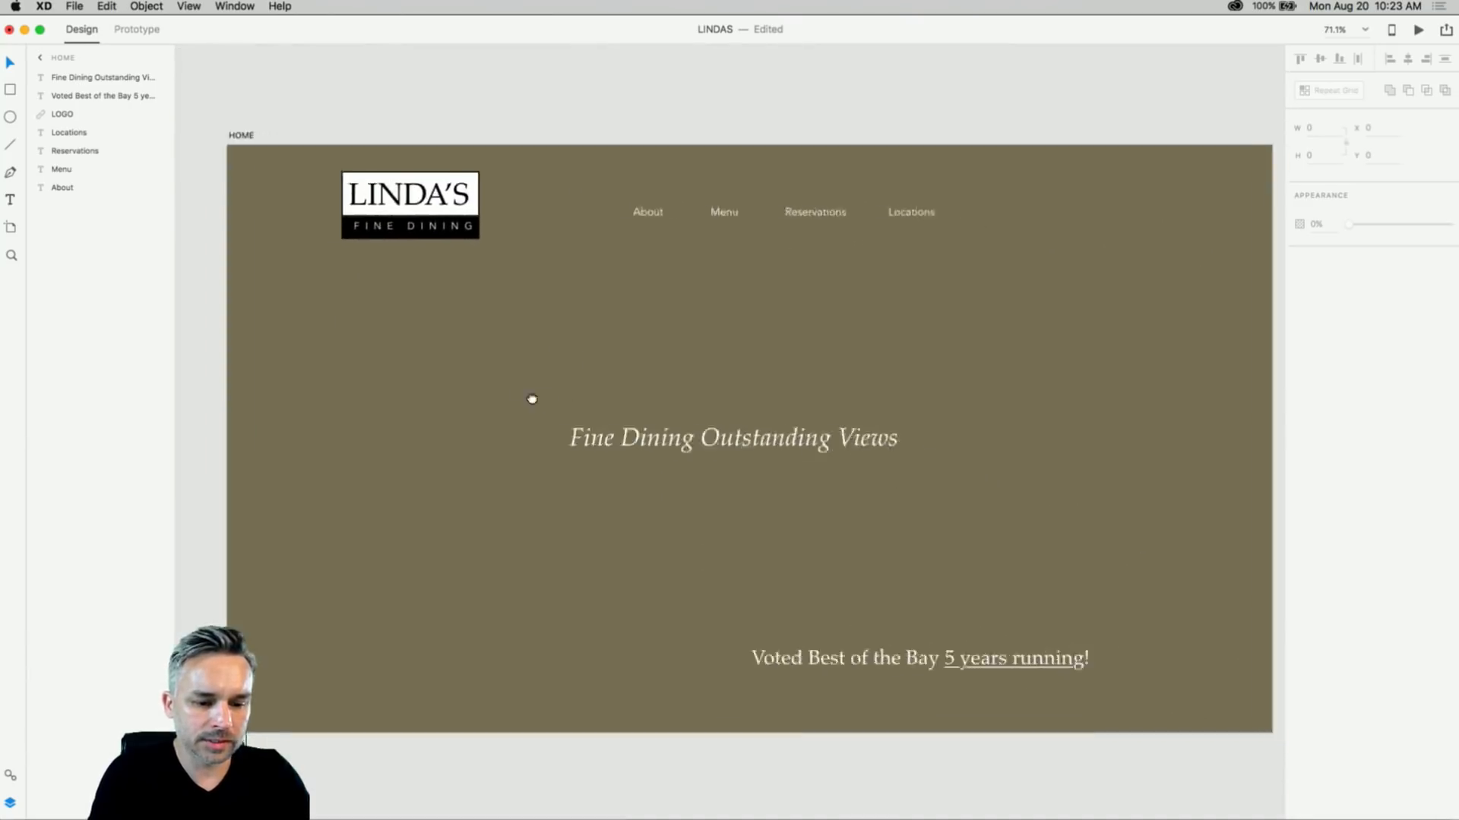
pyautogui.hscroll(2, 476, 430)
pyautogui.scroll(-1, 475, 430)
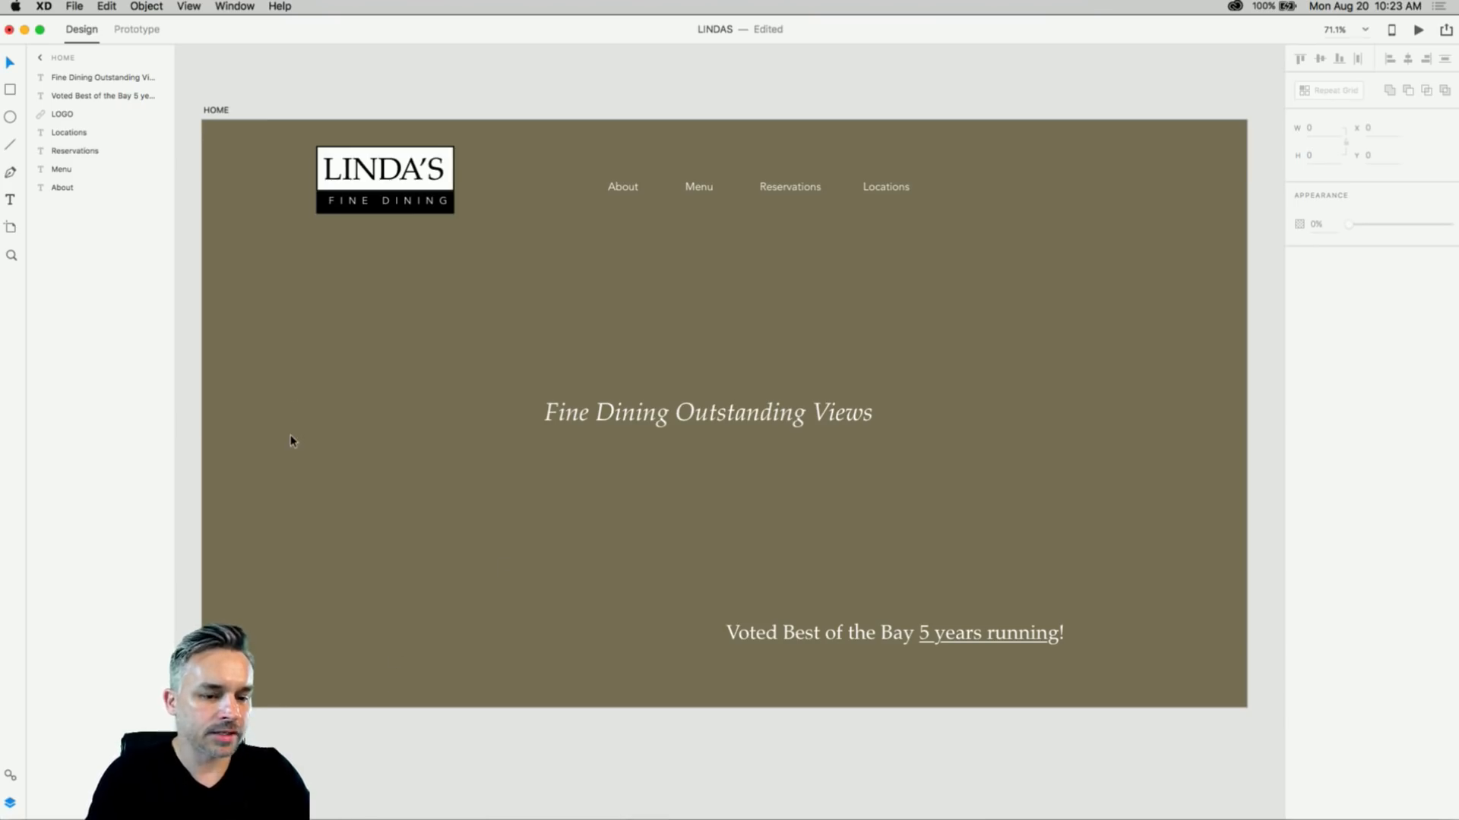
# - Draw a white rectangle about 809×521 over the artboard's middle, then open Downloads in Finder
pyautogui.click(8, 92)
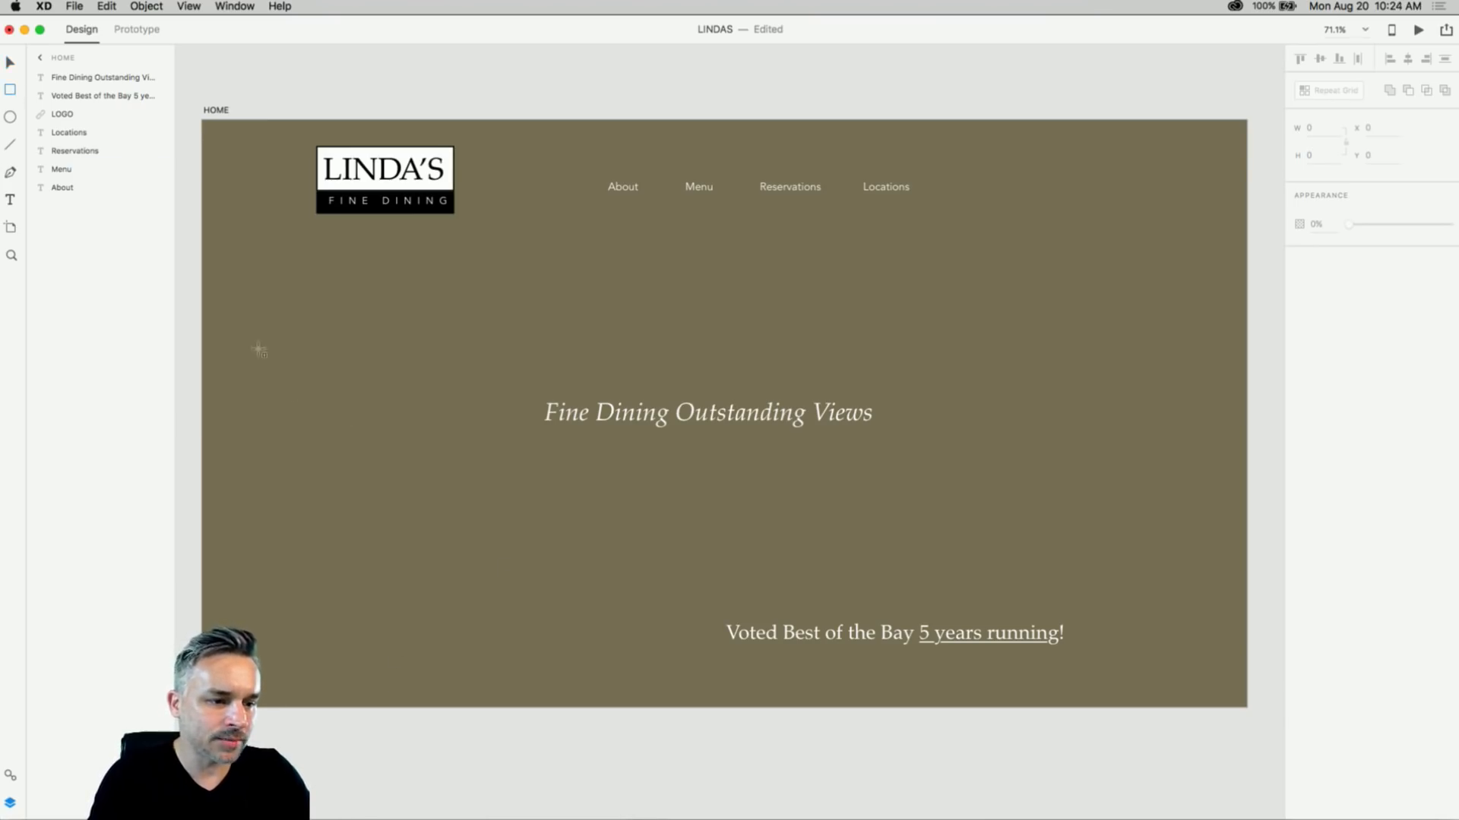
pyautogui.moveTo(244, 286); pyautogui.dragTo(717, 593)
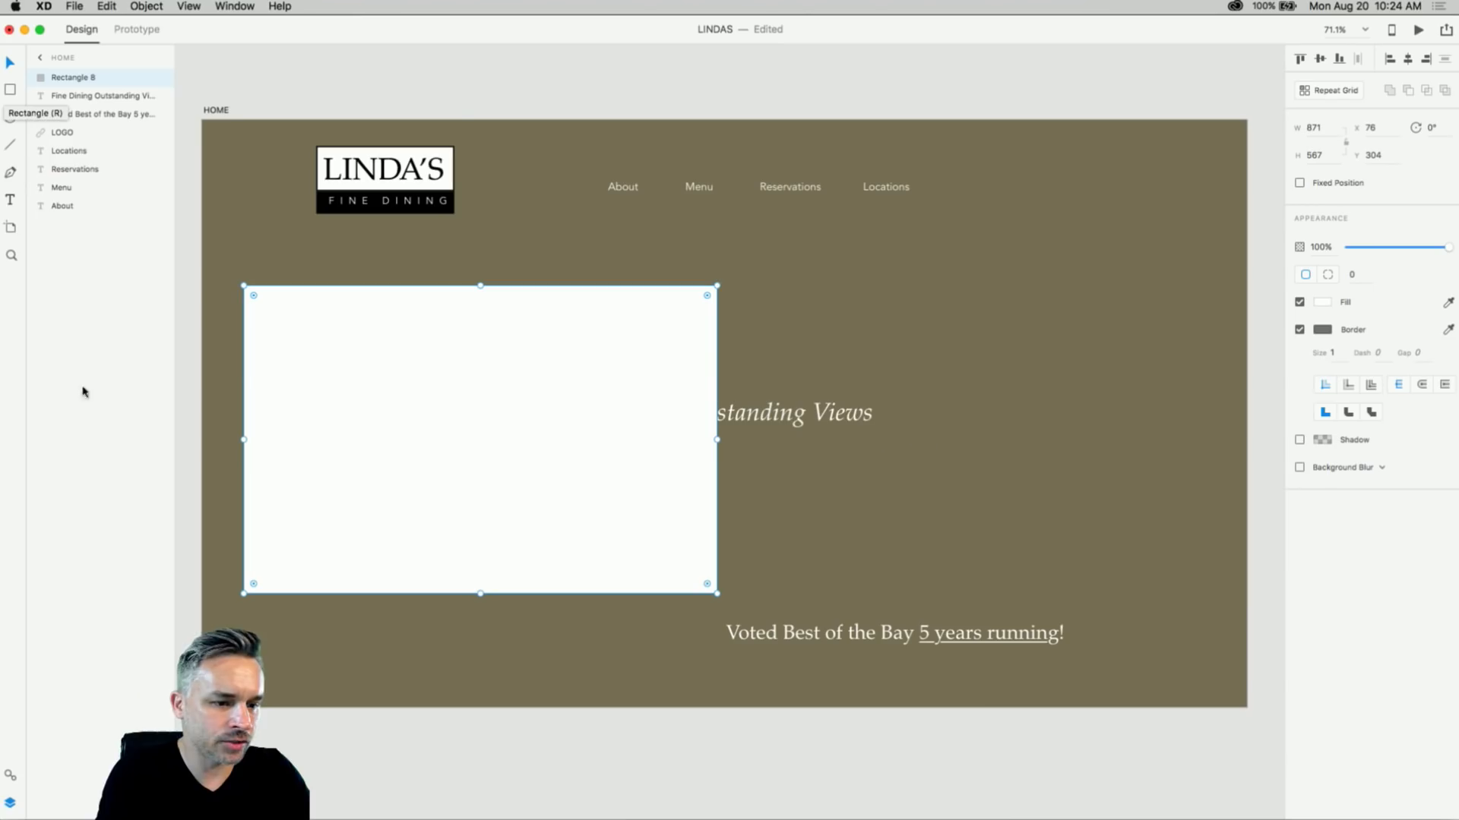
pyautogui.moveTo(429, 458); pyautogui.dragTo(580, 452)
pyautogui.moveTo(874, 587); pyautogui.dragTo(840, 564)
pyautogui.click(515, 804)
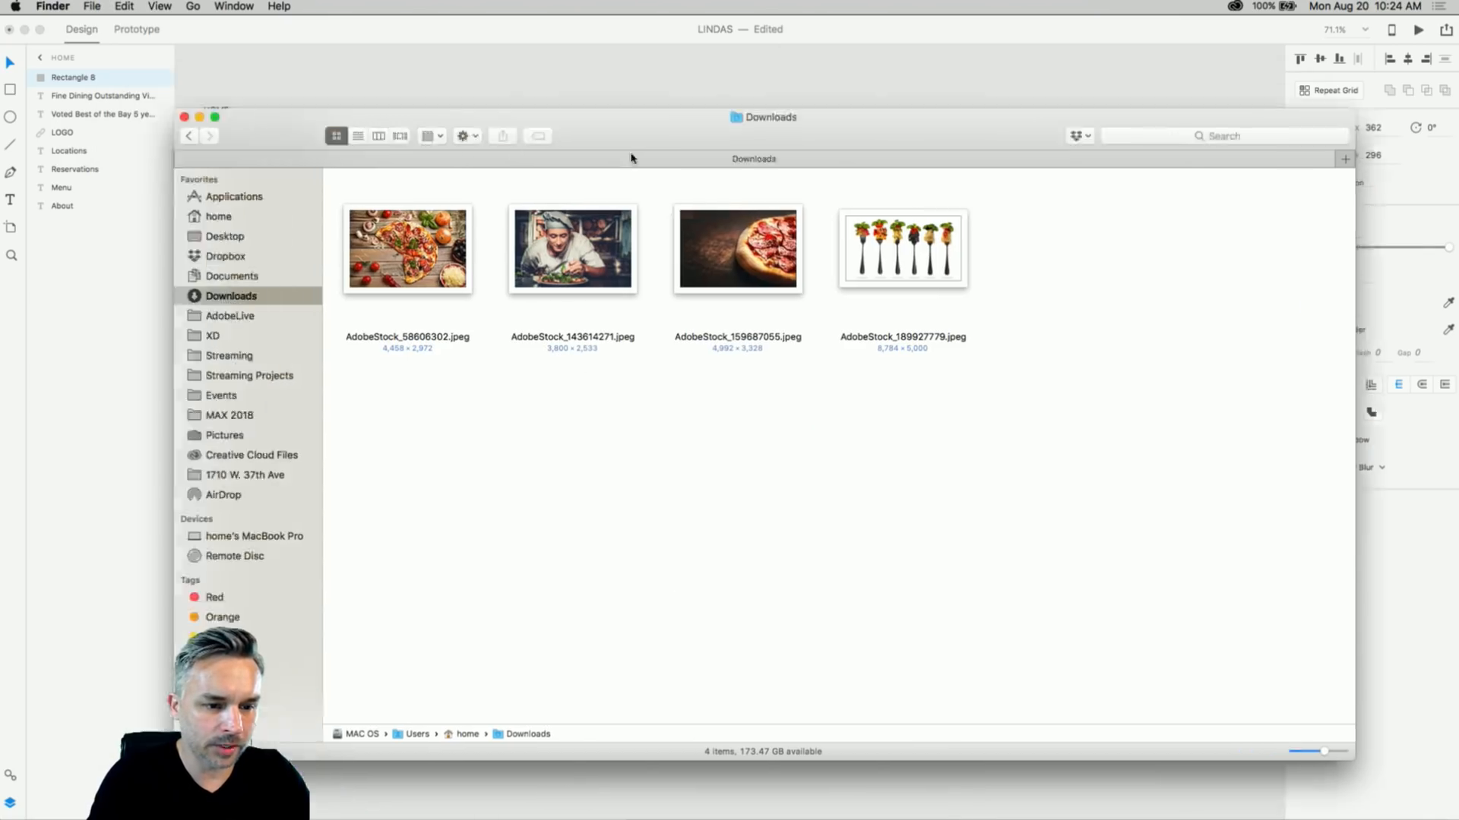
# - Drag AdobeStock_143614271.jpeg from Downloads into the rectangle and enlarge it over the artboard
pyautogui.moveTo(631, 159); pyautogui.dragTo(979, 519)
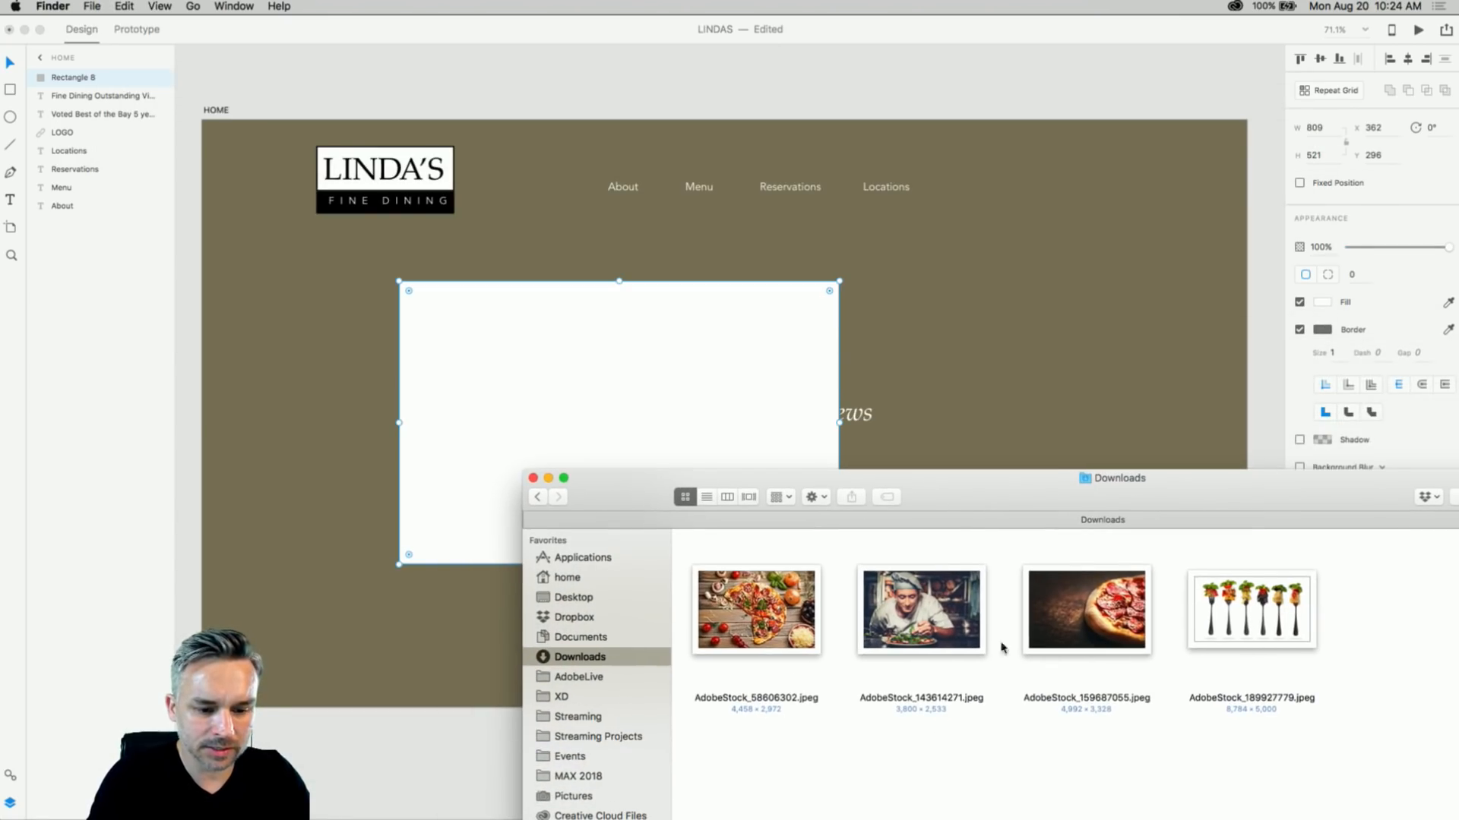
pyautogui.click(904, 653)
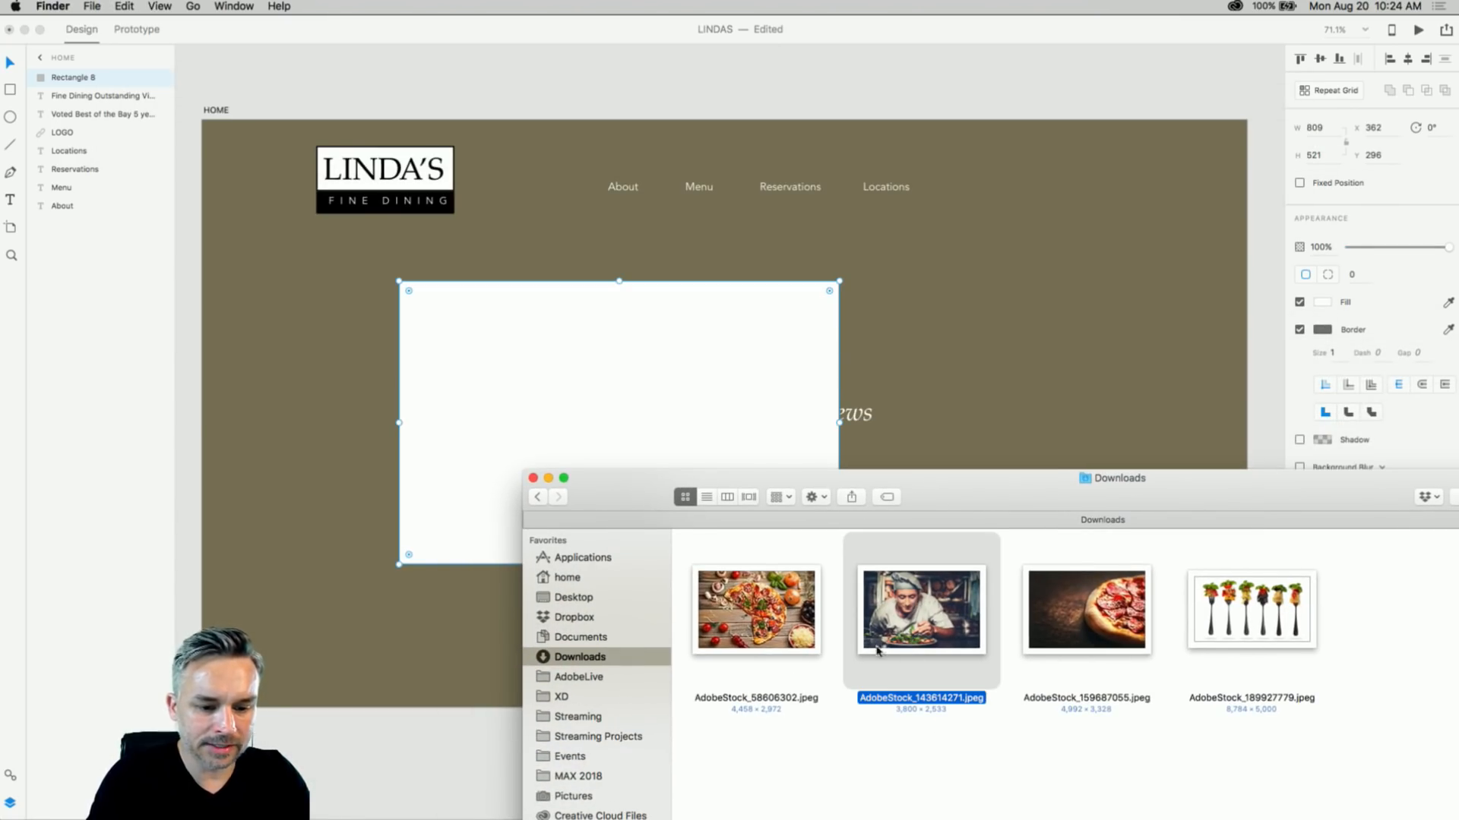
pyautogui.moveTo(877, 649); pyautogui.dragTo(618, 390)
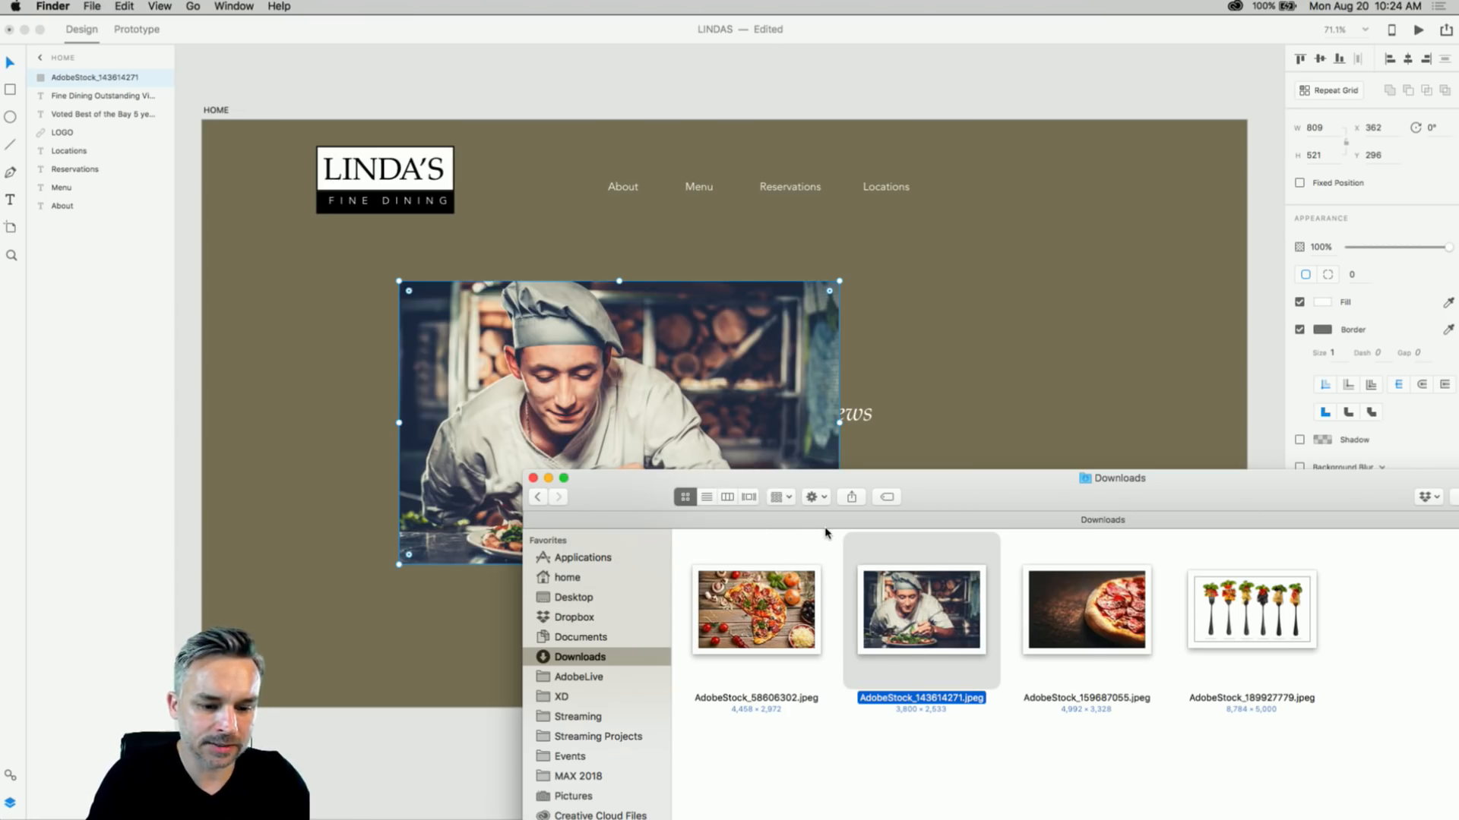
pyautogui.click(638, 414)
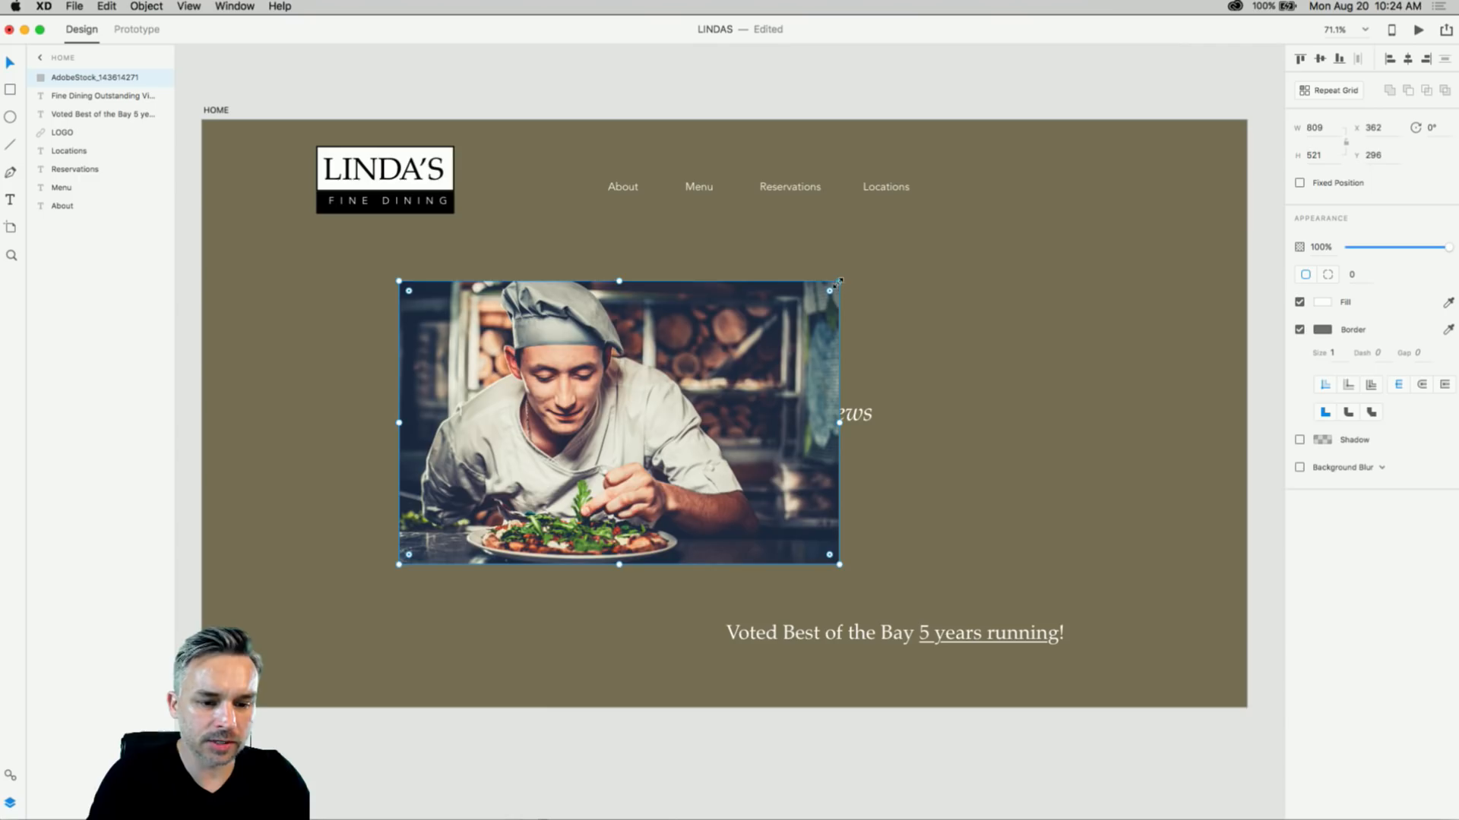
pyautogui.moveTo(840, 281); pyautogui.dragTo(1246, 120)
# - Remove the chef photo's border, stretch it to 1920×1080, and send it behind everything
pyautogui.click(1300, 331)
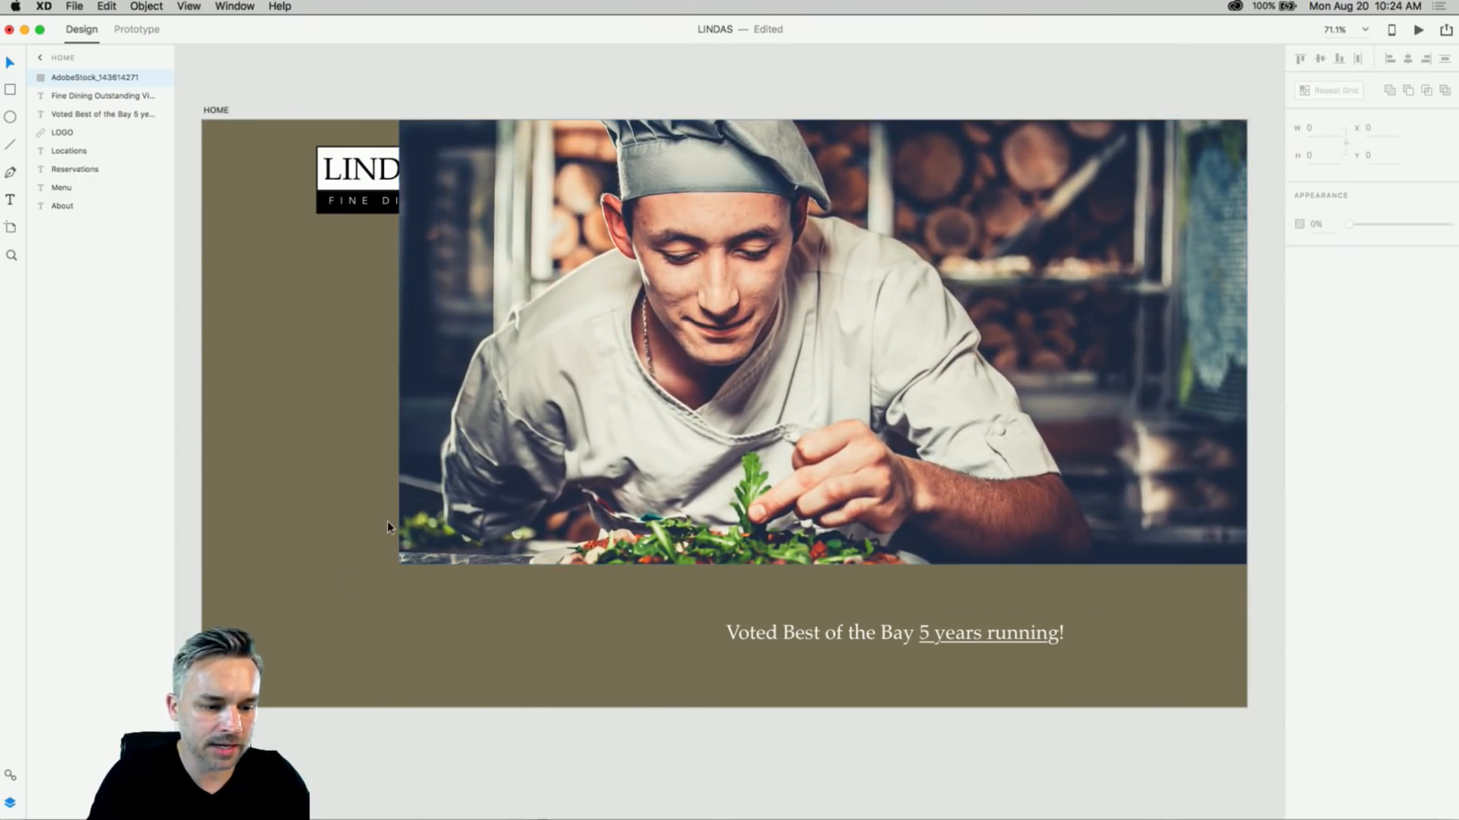
pyautogui.moveTo(398, 565); pyautogui.dragTo(202, 707)
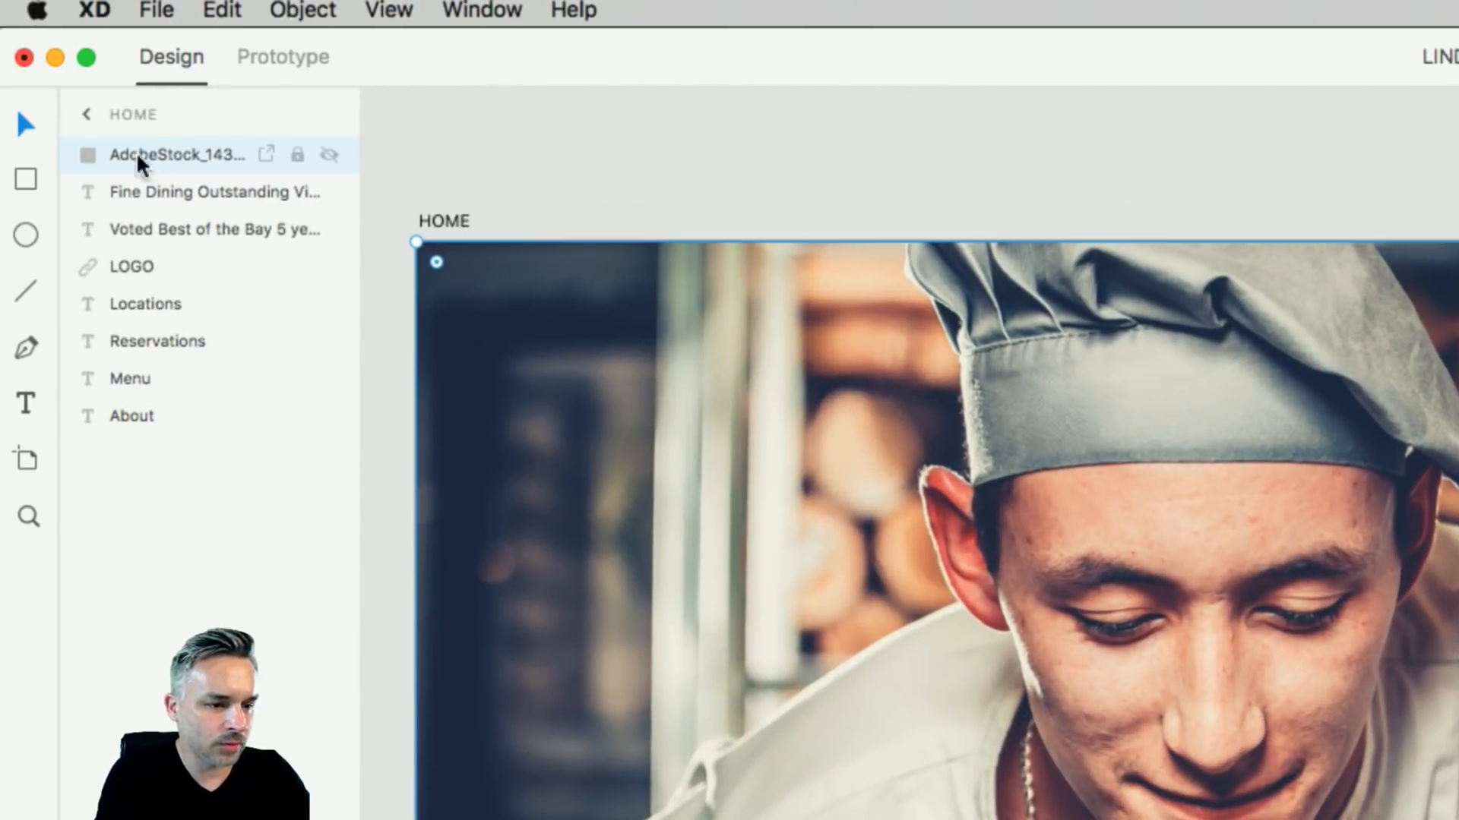
pyautogui.moveTo(103, 156); pyautogui.dragTo(105, 499)
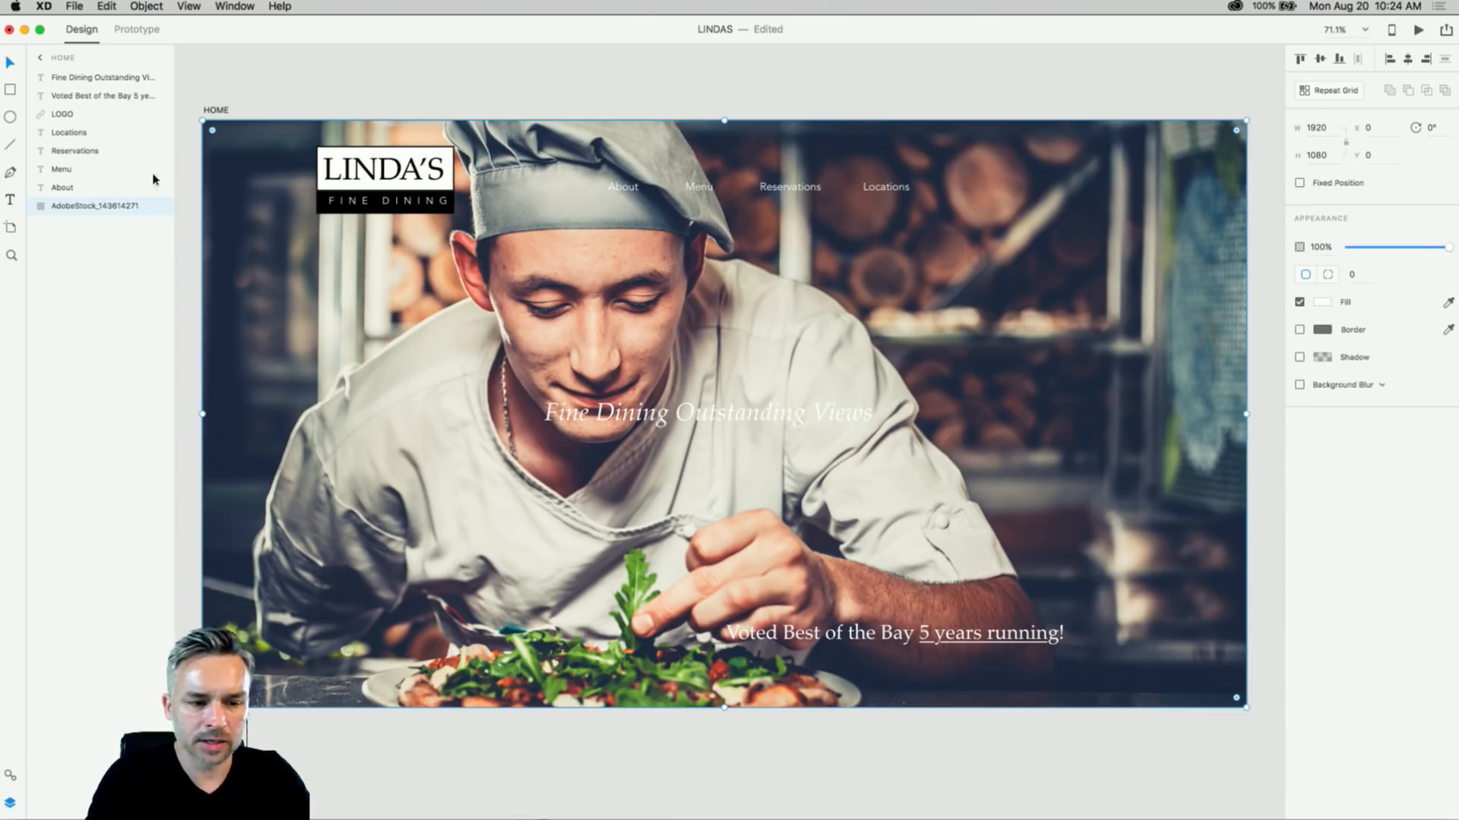
# - Set the HOME artboard fill to #000000 and the chef photo's opacity to 34%
pyautogui.click(219, 110)
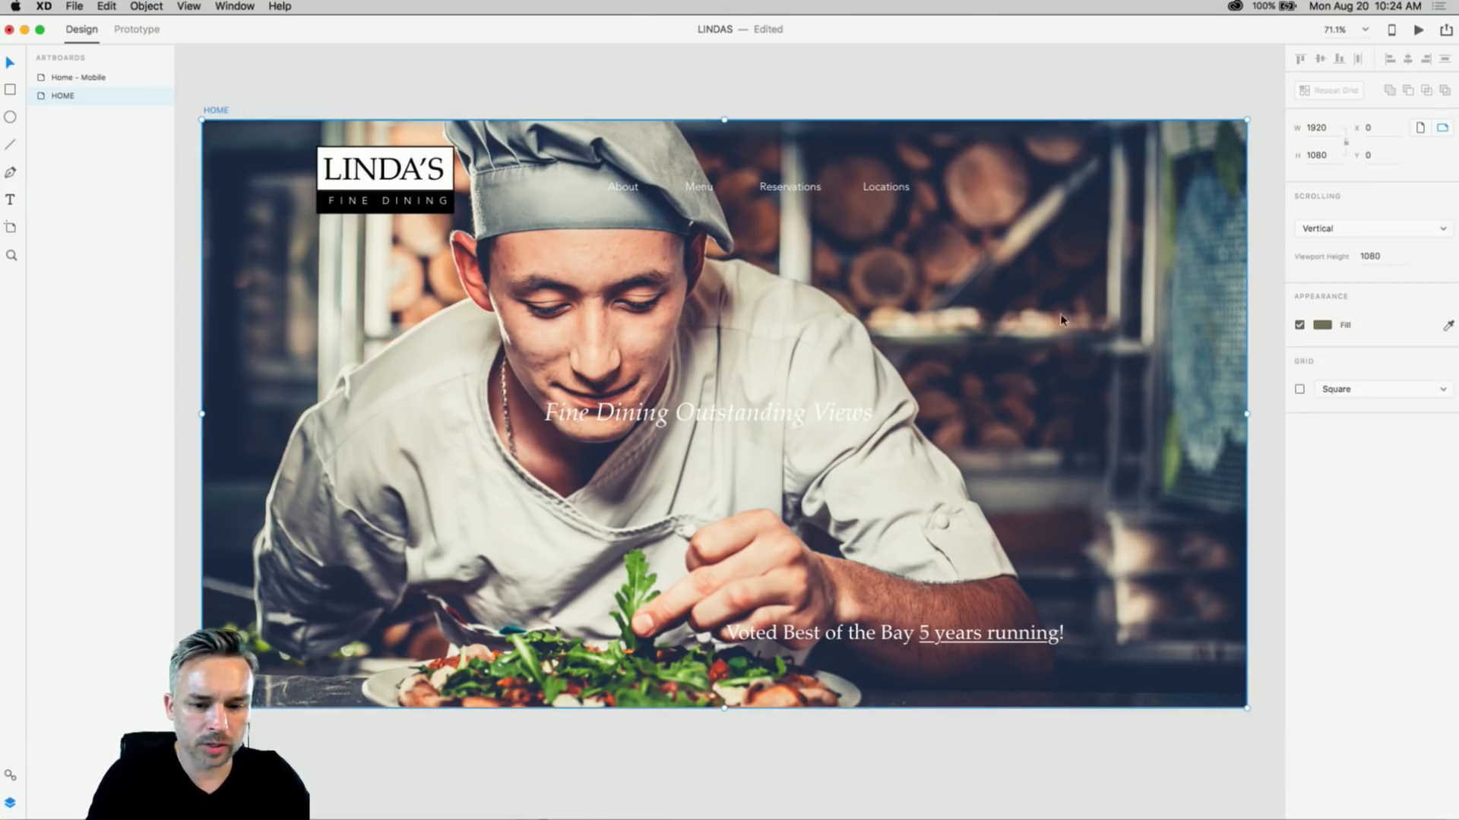
pyautogui.click(1322, 325)
pyautogui.click(228, 162)
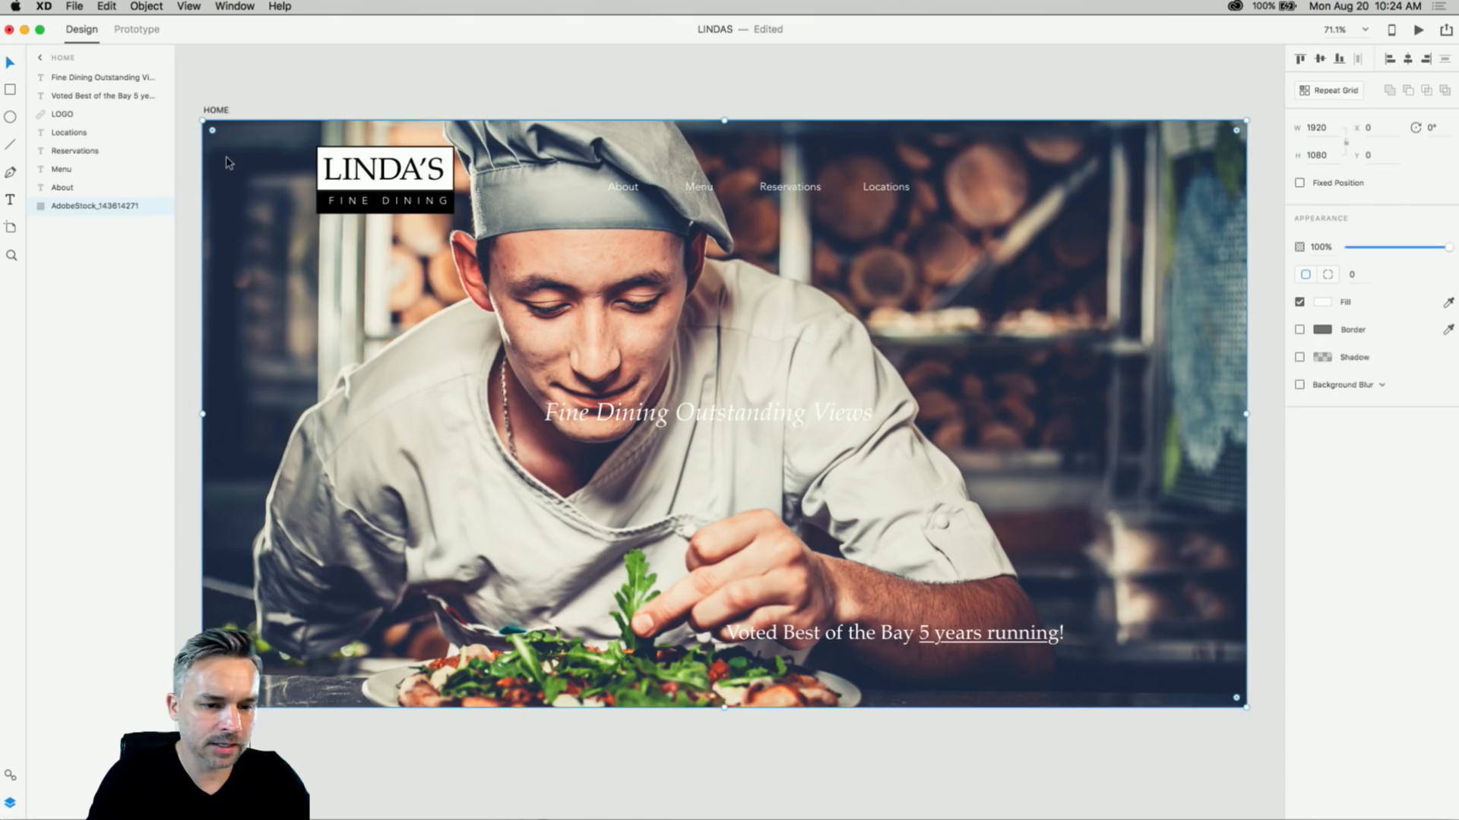
pyautogui.moveTo(1447, 248); pyautogui.dragTo(1383, 248)
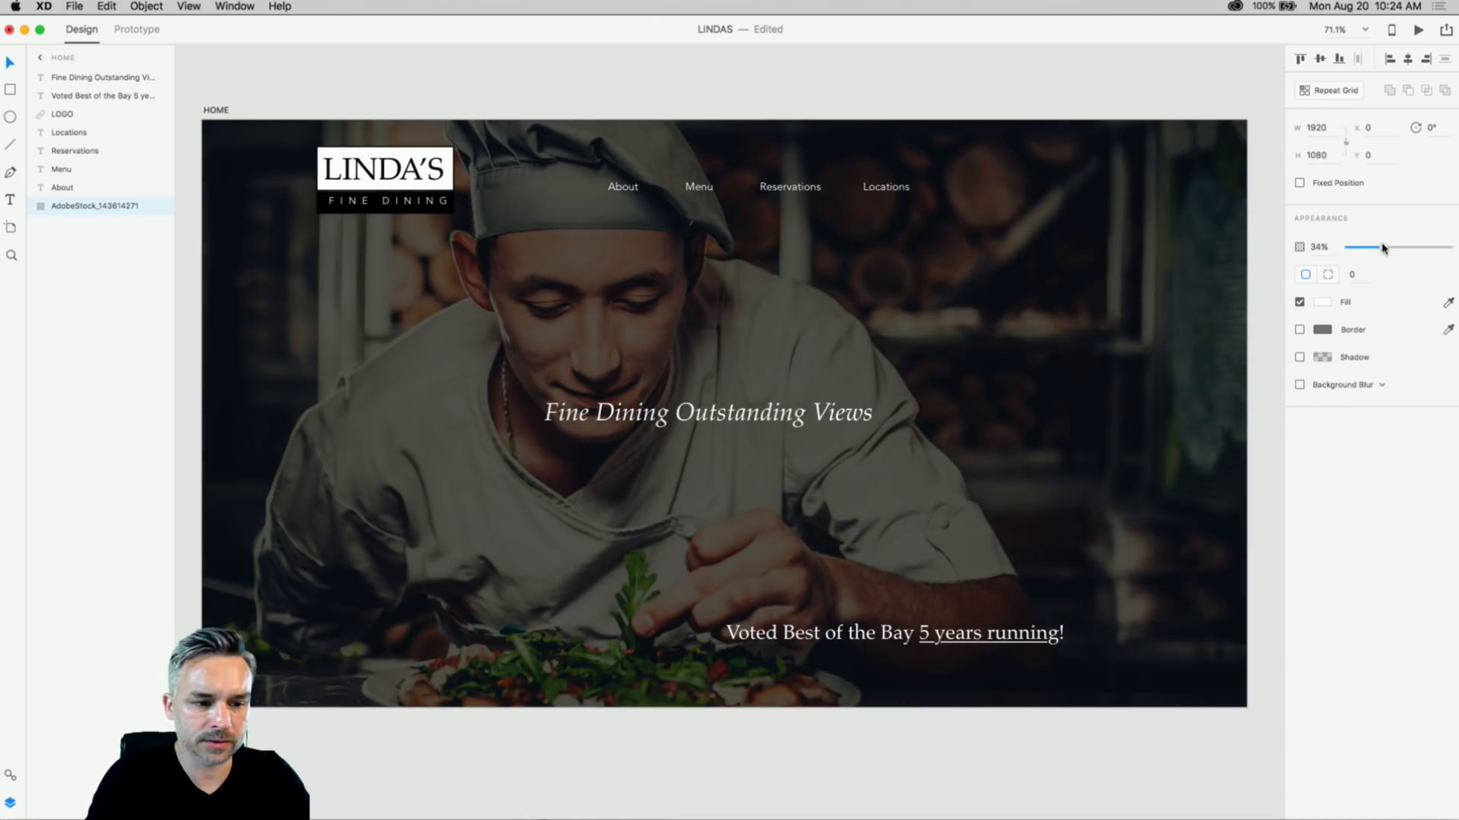
pyautogui.click(462, 72)
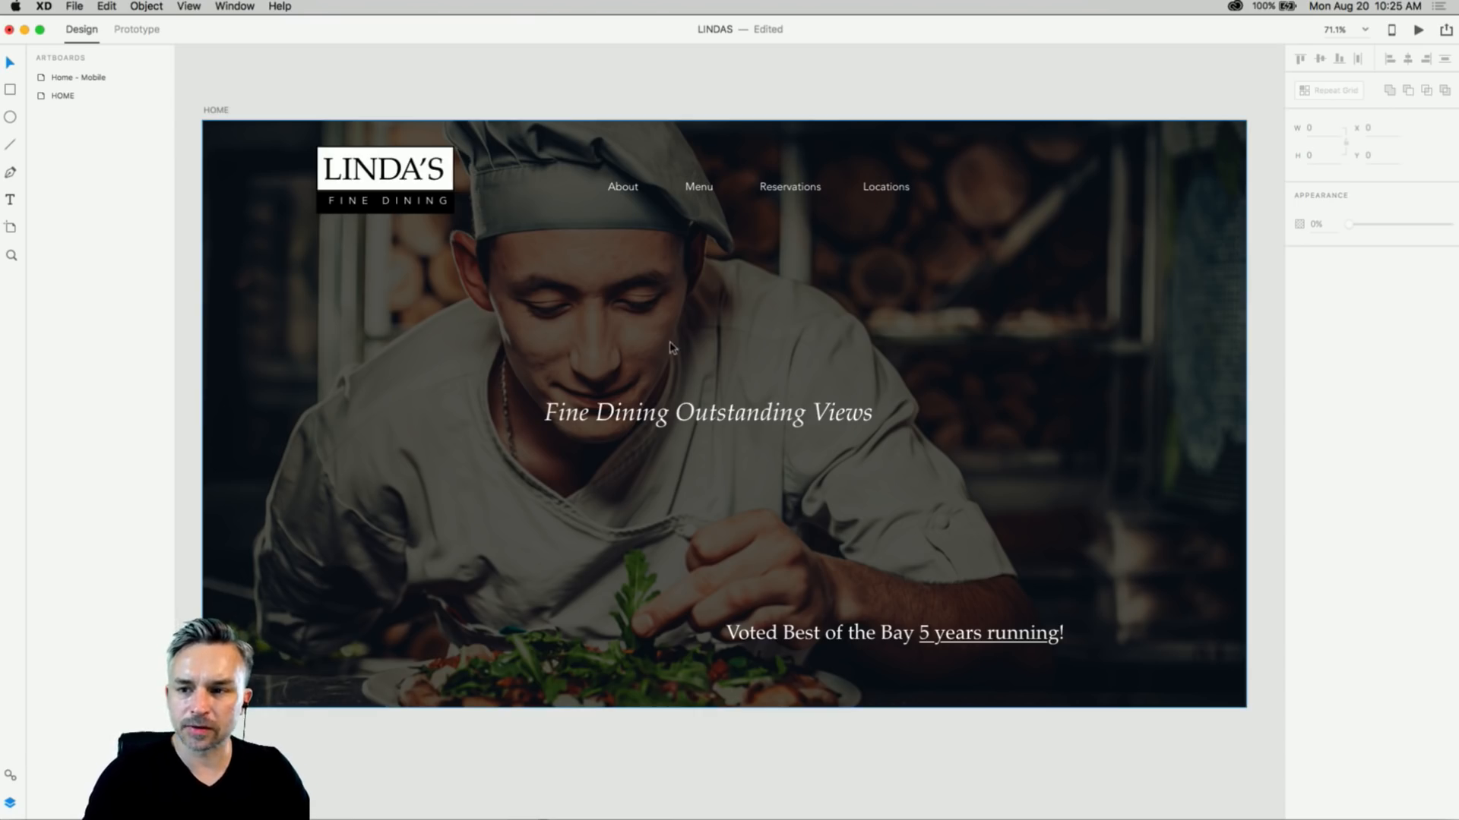
# - Change the heading text to 'fine food since forever'
pyautogui.scroll(5, 695, 404)
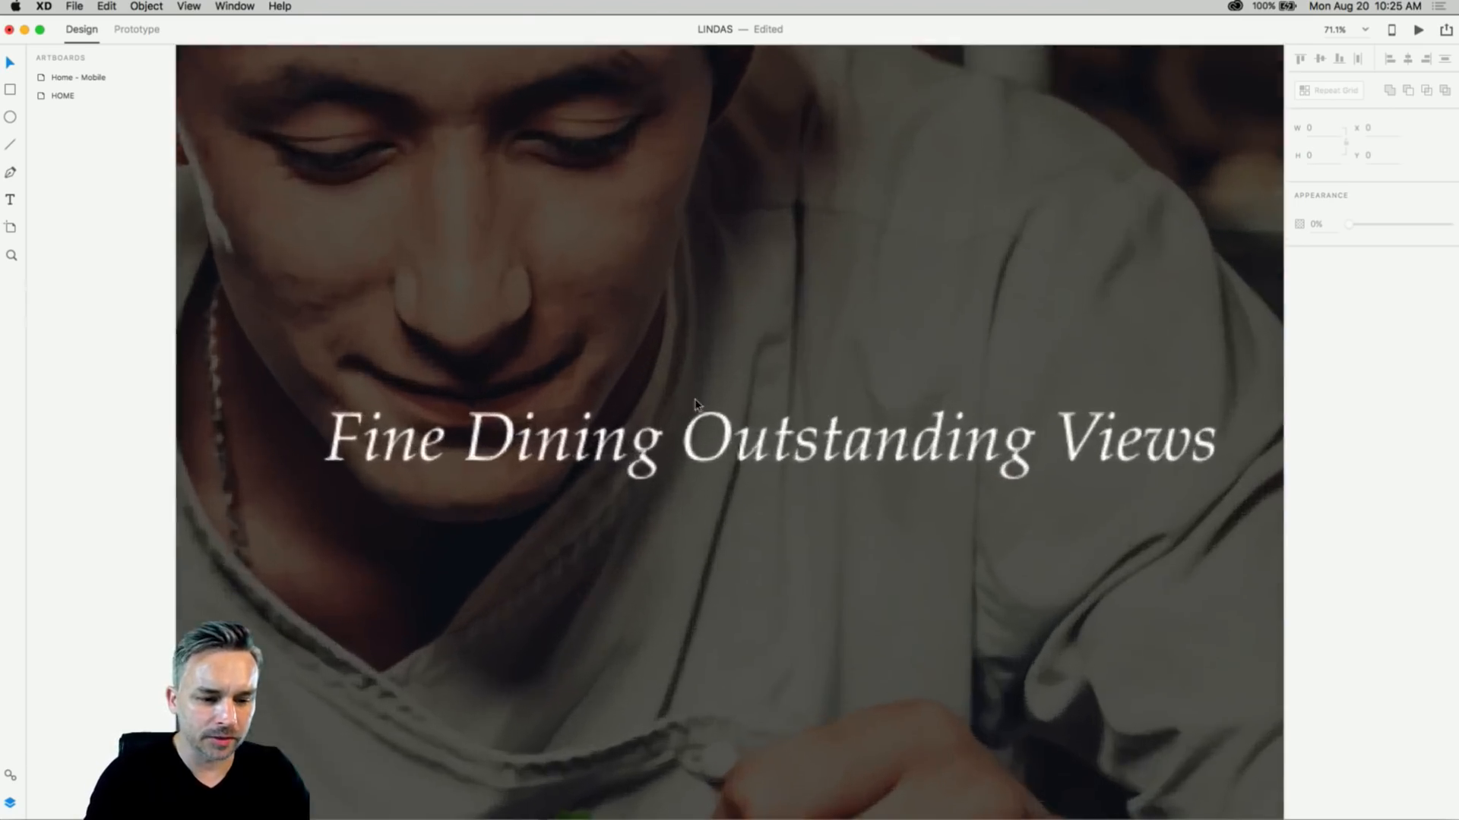
pyautogui.doubleClick(718, 443)
pyautogui.click(590, 431)
pyautogui.click(480, 441)
pyautogui.moveTo(465, 441); pyautogui.dragTo(1339, 483)
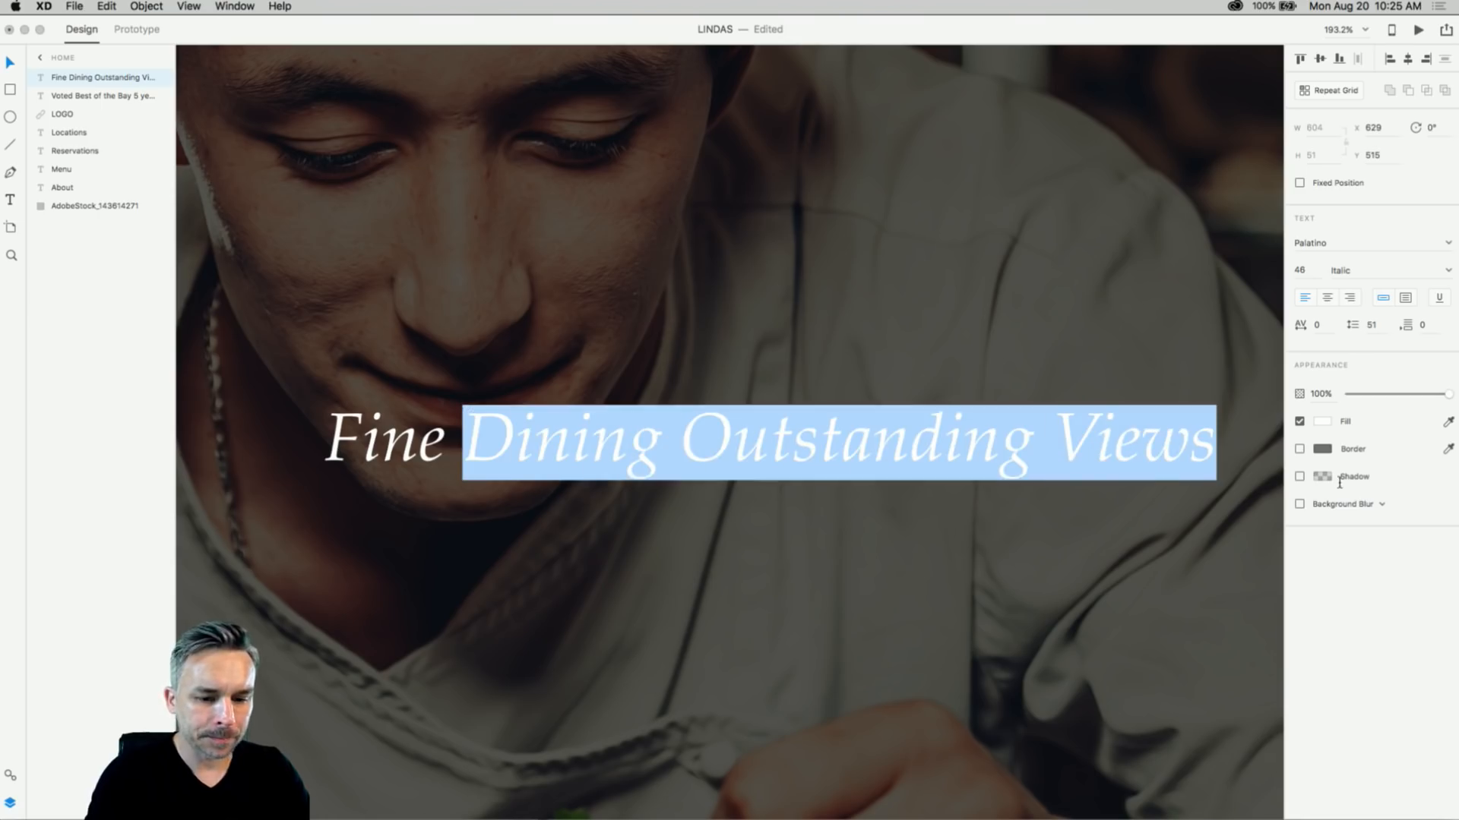
pyautogui.write('food')
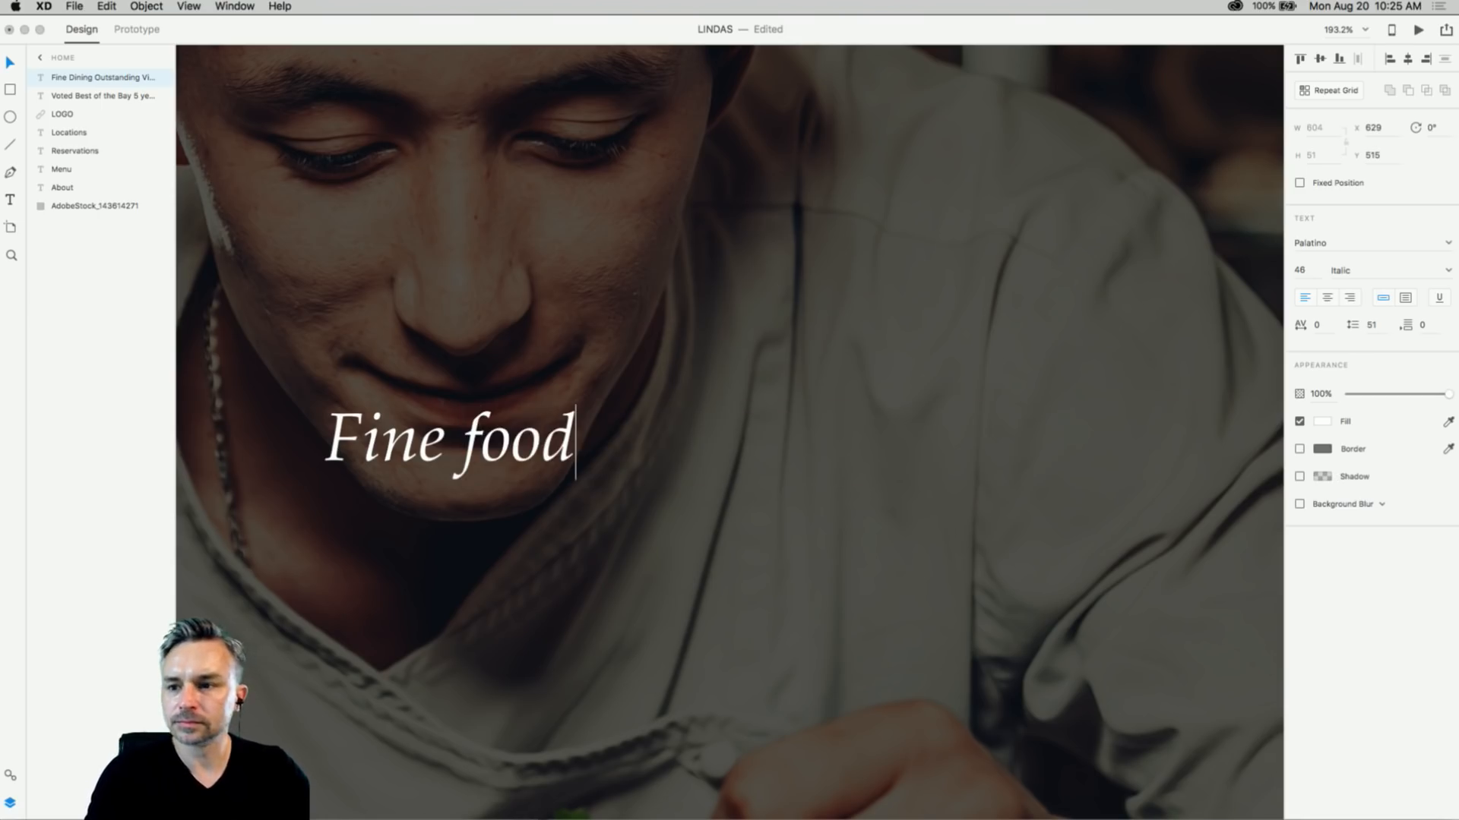
pyautogui.write(' since forever')
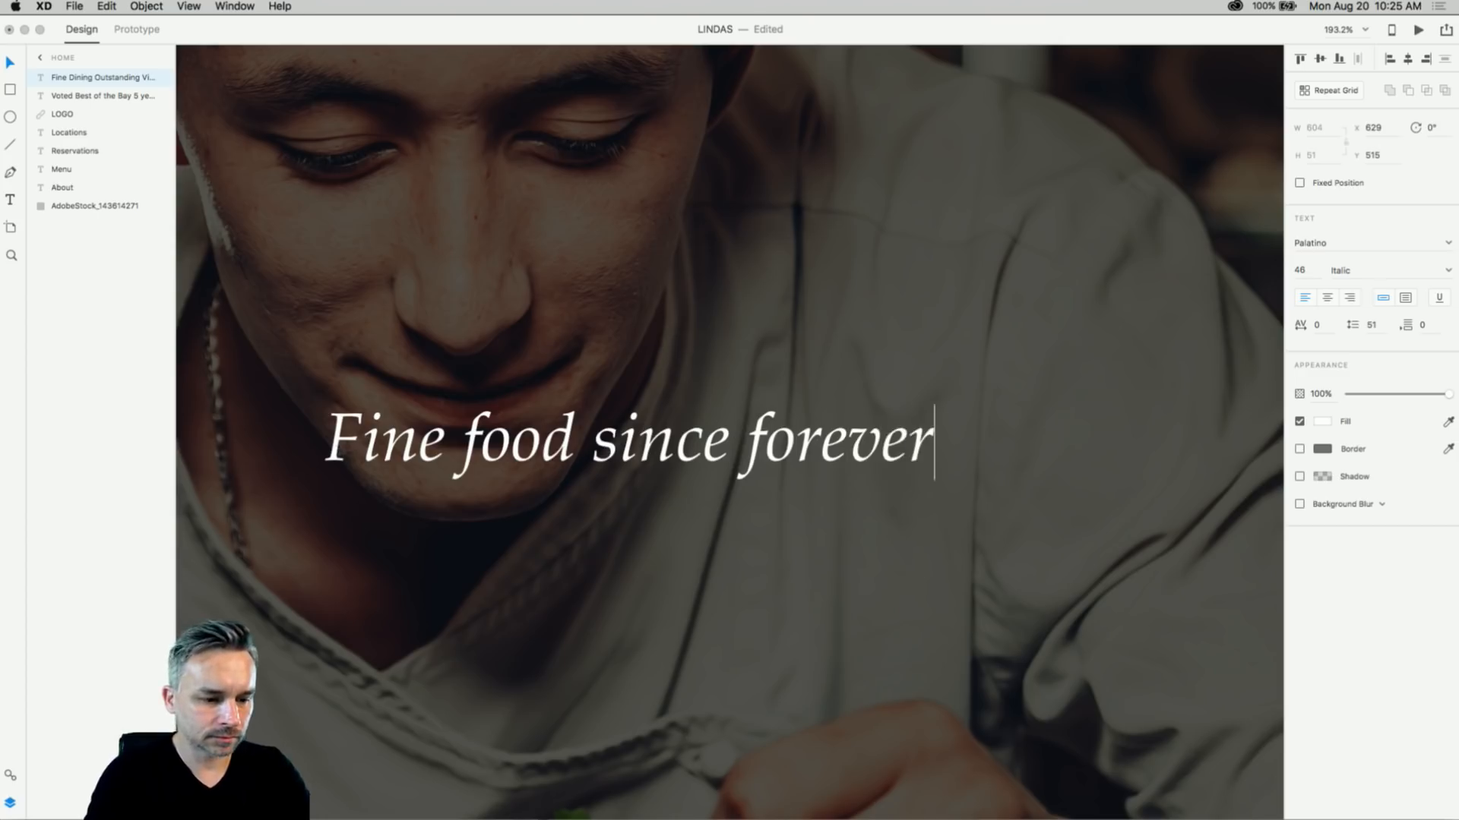
pyautogui.moveTo(360, 445); pyautogui.dragTo(325, 447)
pyautogui.write('f')
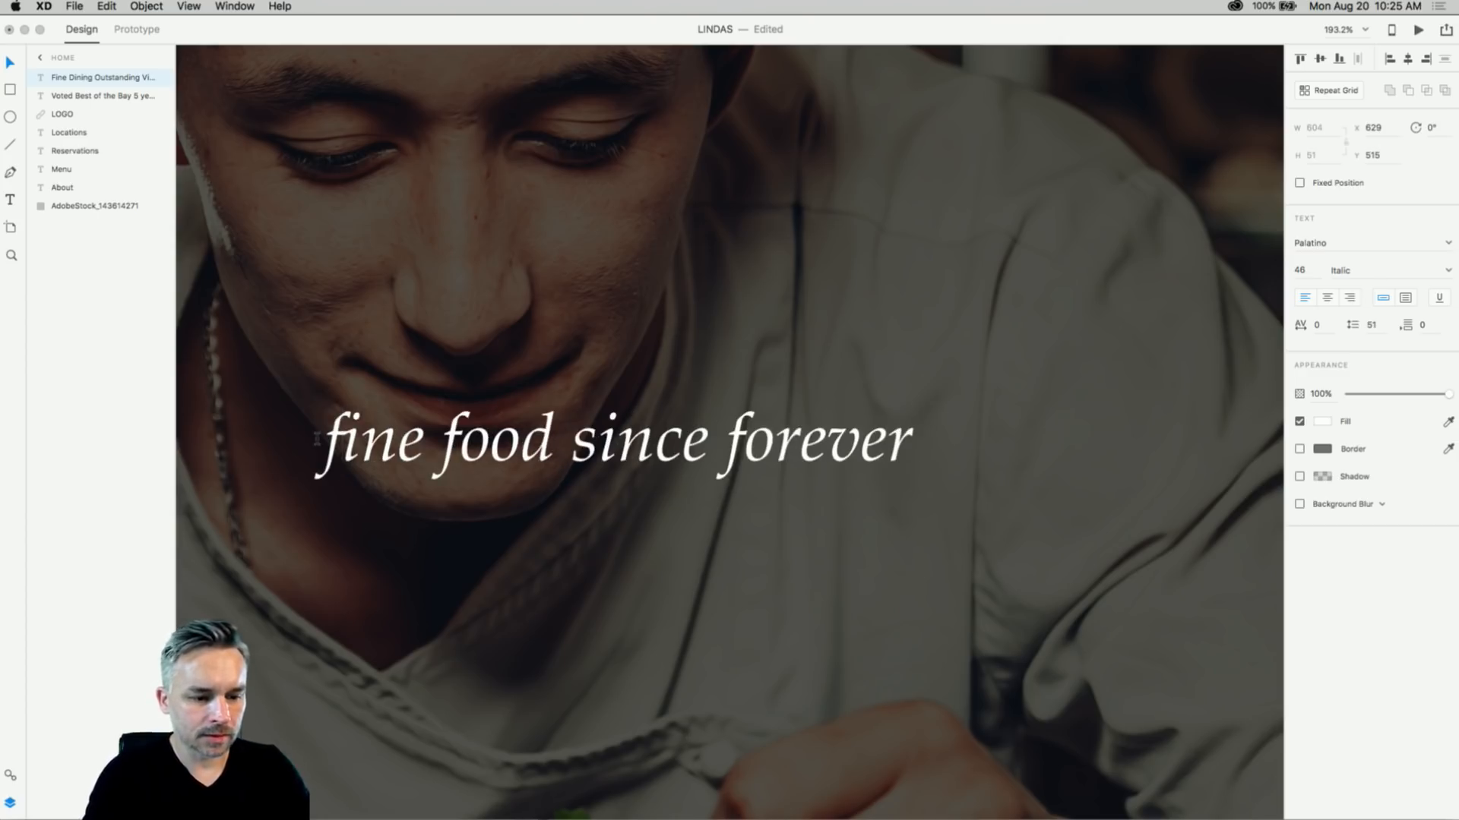
pyautogui.click(10, 62)
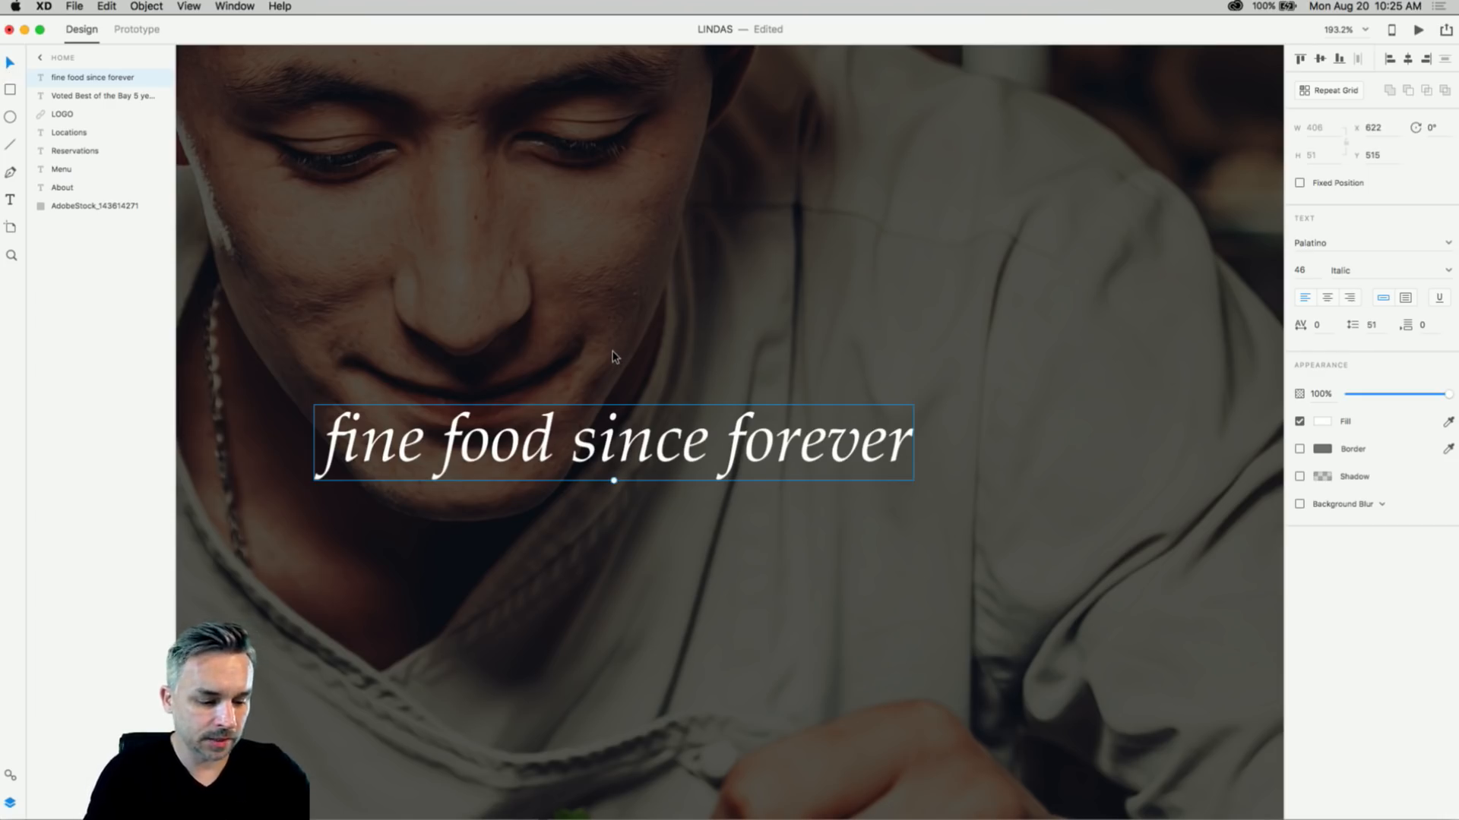
# - Capitalize each word of the heading to 'Fine Food Since Forever'
pyautogui.press('super+0')
pyautogui.moveTo(442, 135); pyautogui.dragTo(538, 125)
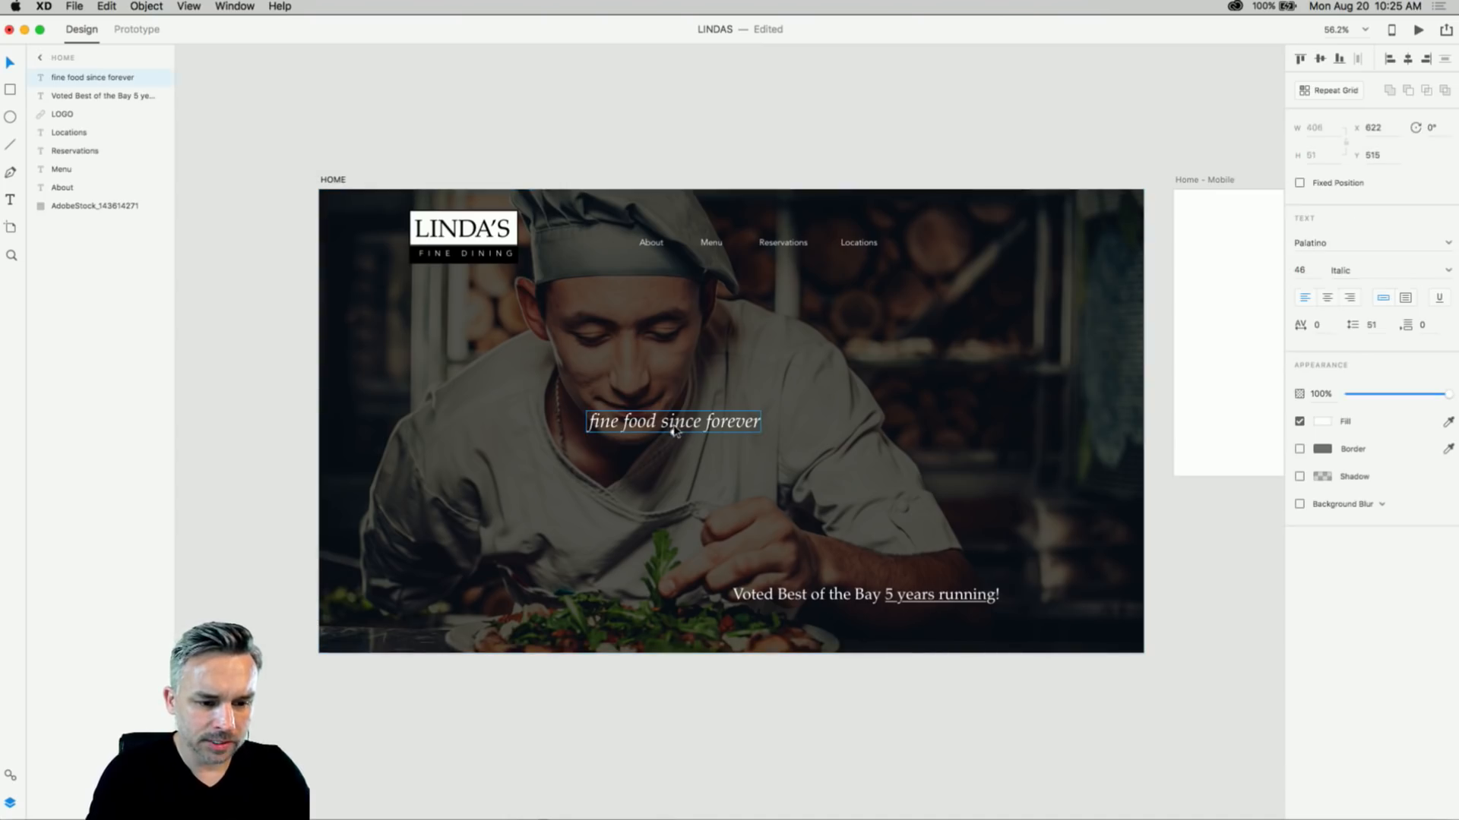
pyautogui.scroll(5, 671, 428)
pyautogui.doubleClick(557, 420)
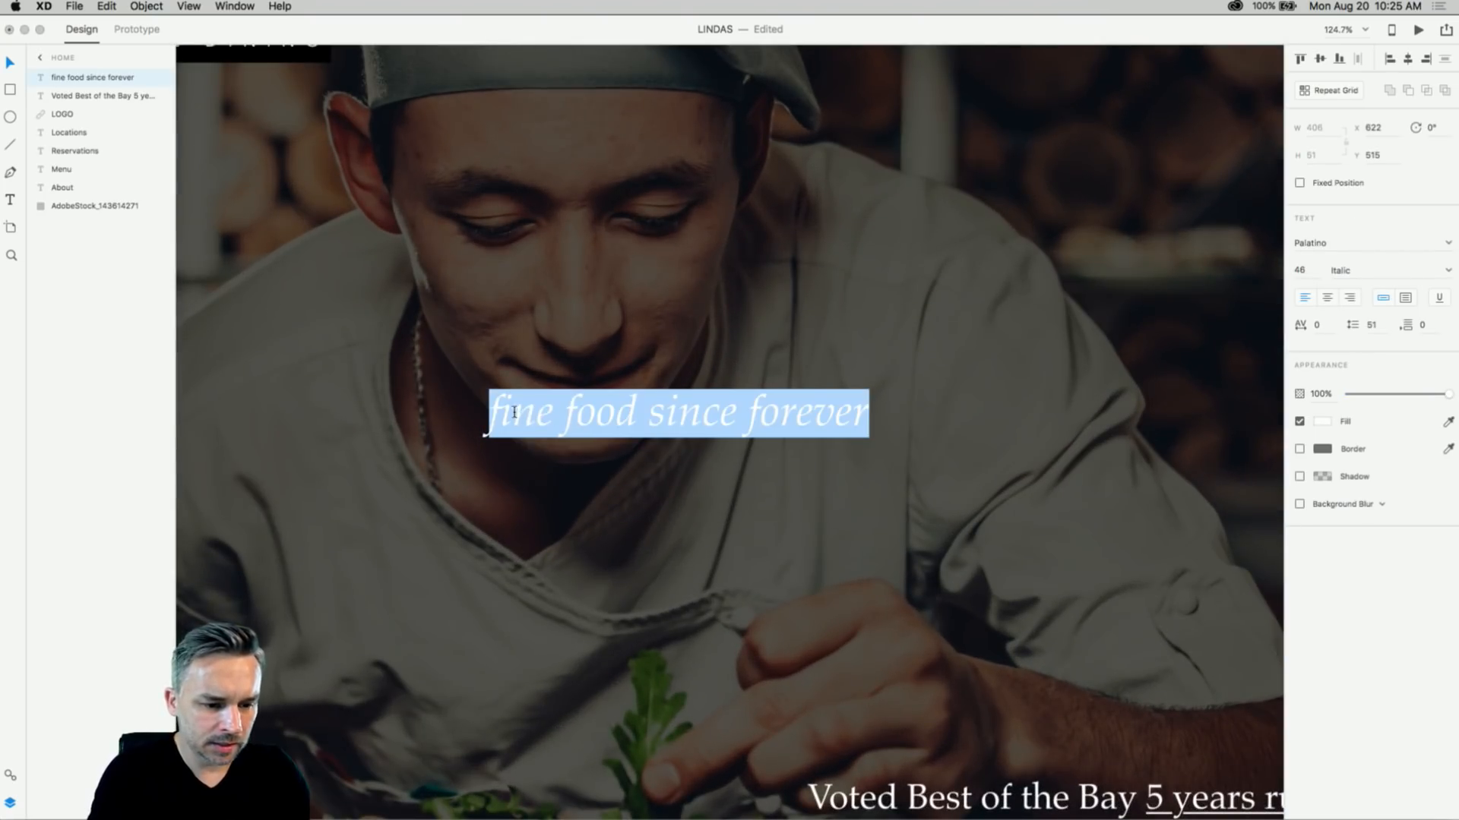
pyautogui.click(504, 414)
pyautogui.press('BackSpace')
pyautogui.write('F')
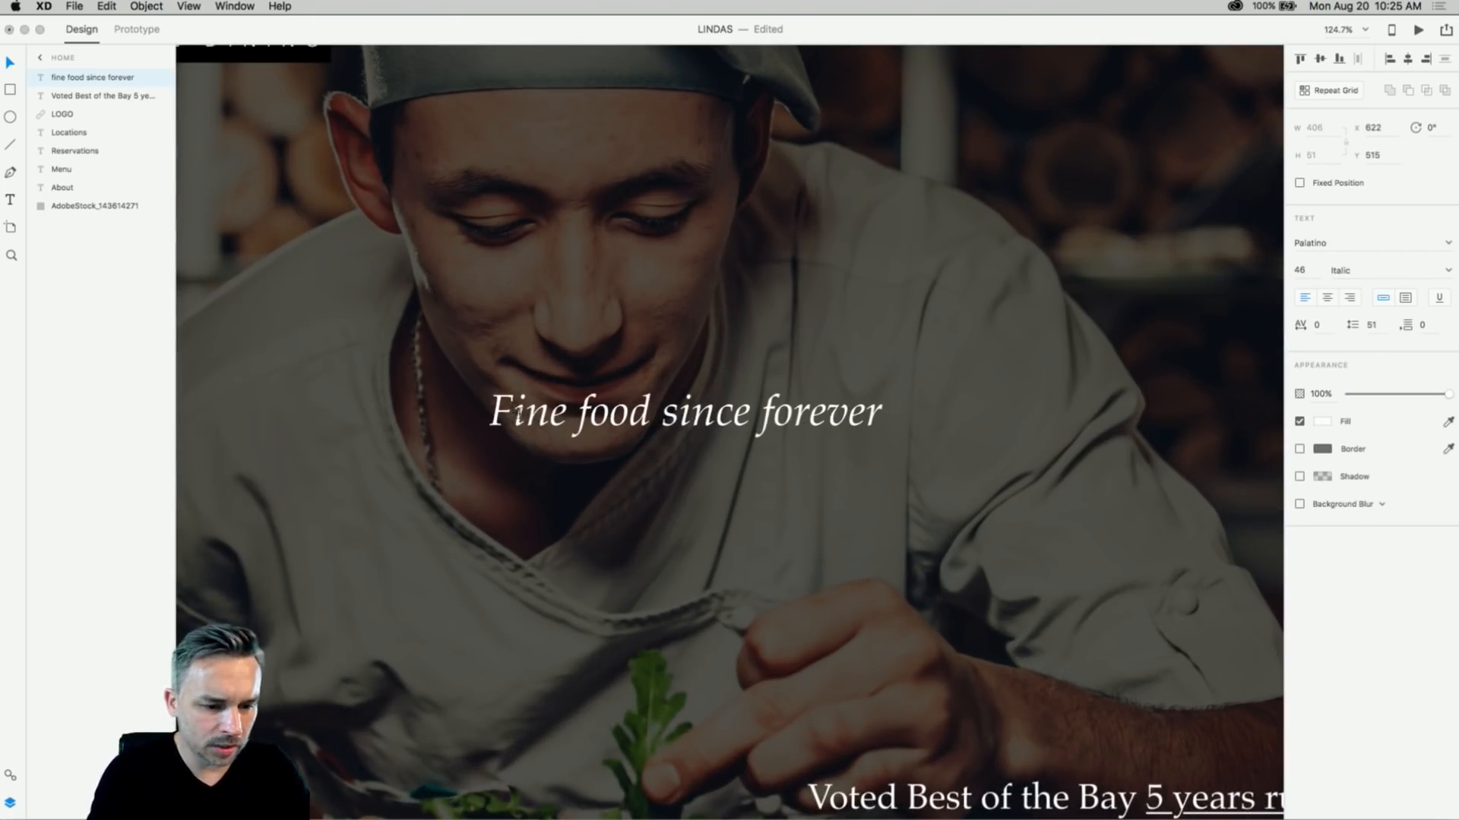
pyautogui.click(592, 413)
pyautogui.press('BackSpace')
pyautogui.write('F')
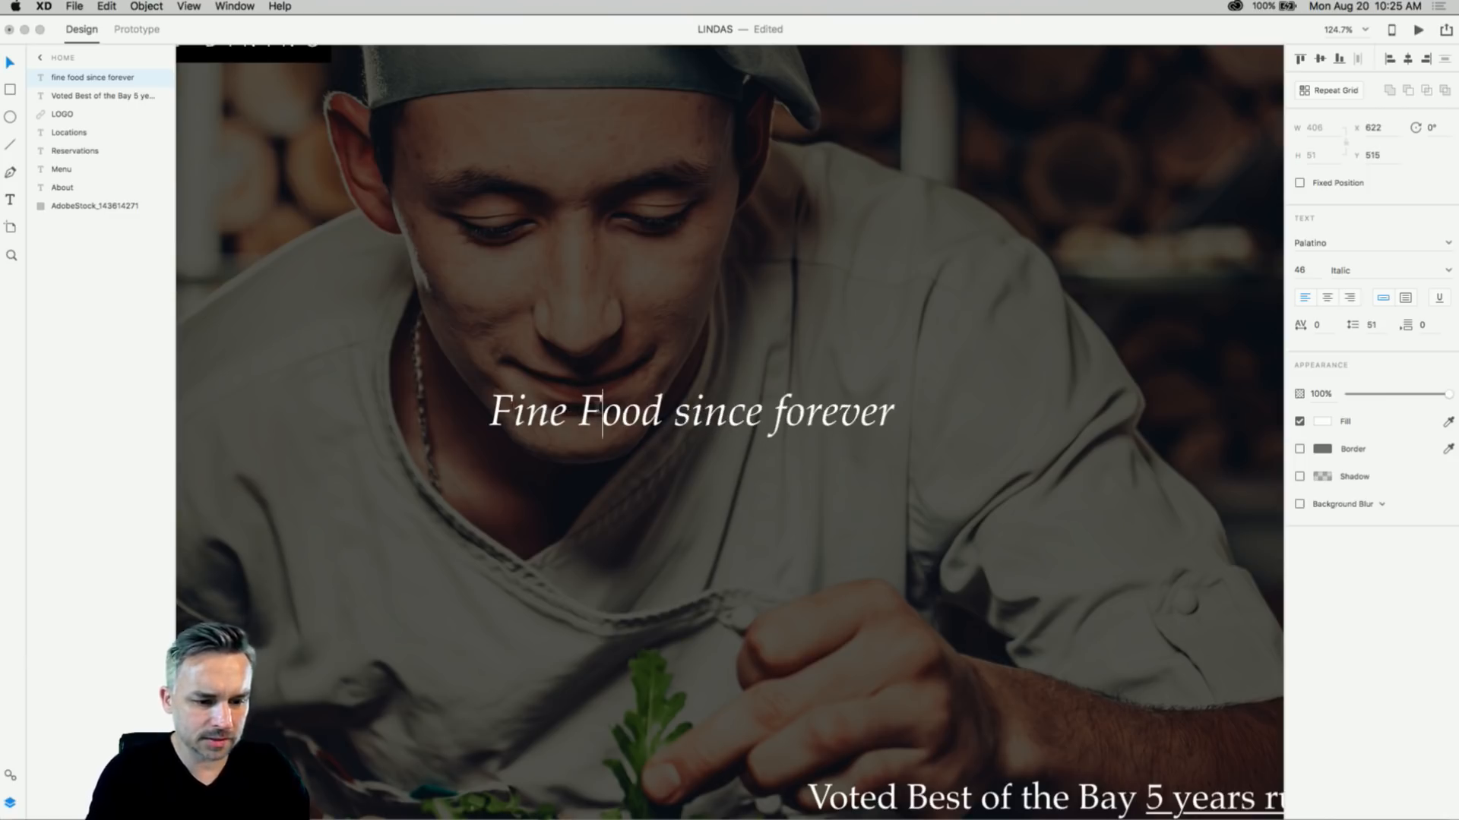
pyautogui.click(688, 412)
pyautogui.press('BackSpace')
pyautogui.write('S')
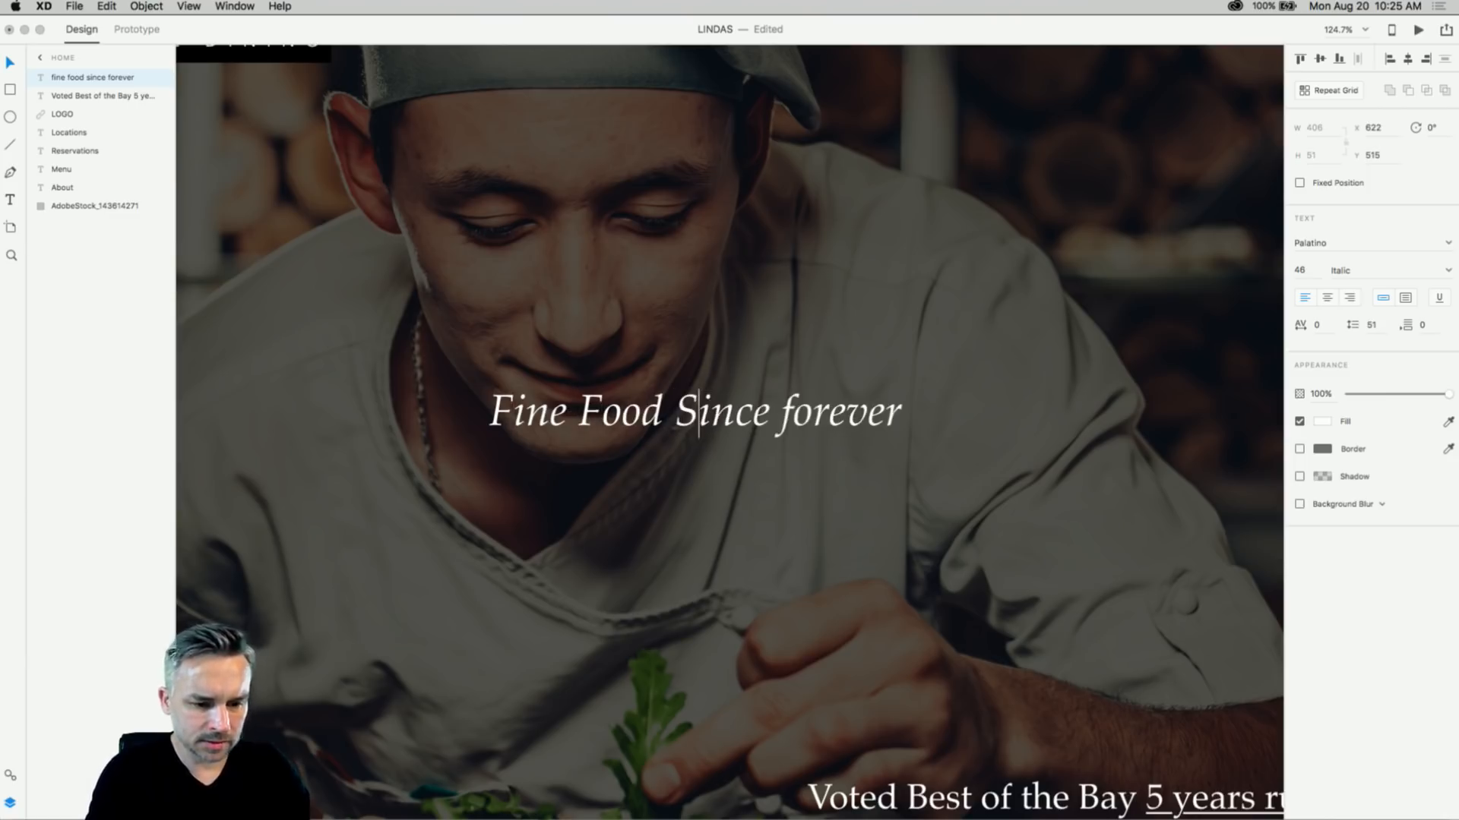
pyautogui.click(794, 413)
pyautogui.press('BackSpace')
pyautogui.write('F')
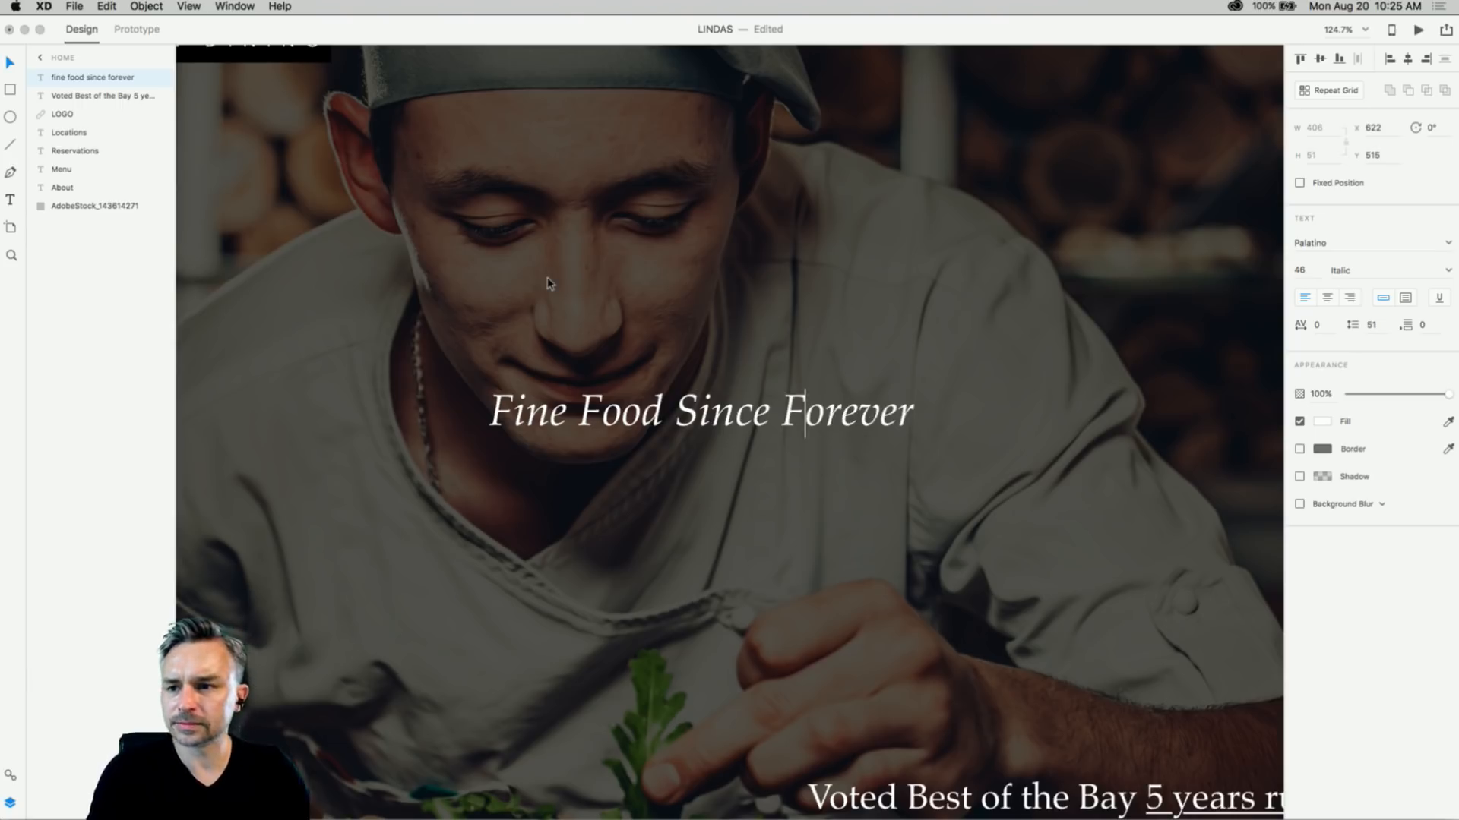
# - Retype the heading as 'Fine food since forever.' and zoom out to review it
pyautogui.press('super+a')
pyautogui.write('Fine')
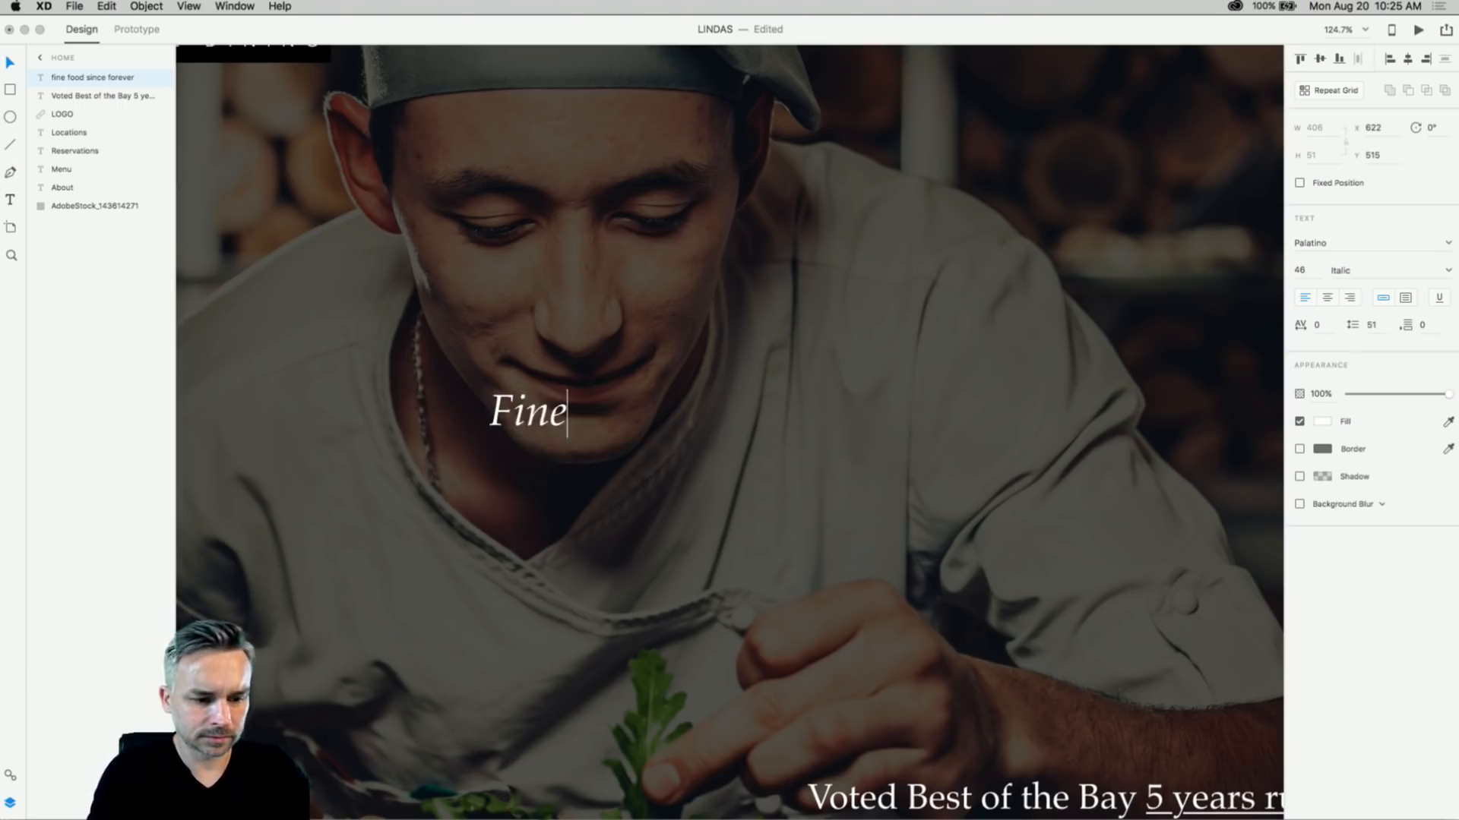
pyautogui.write(' food since forever')
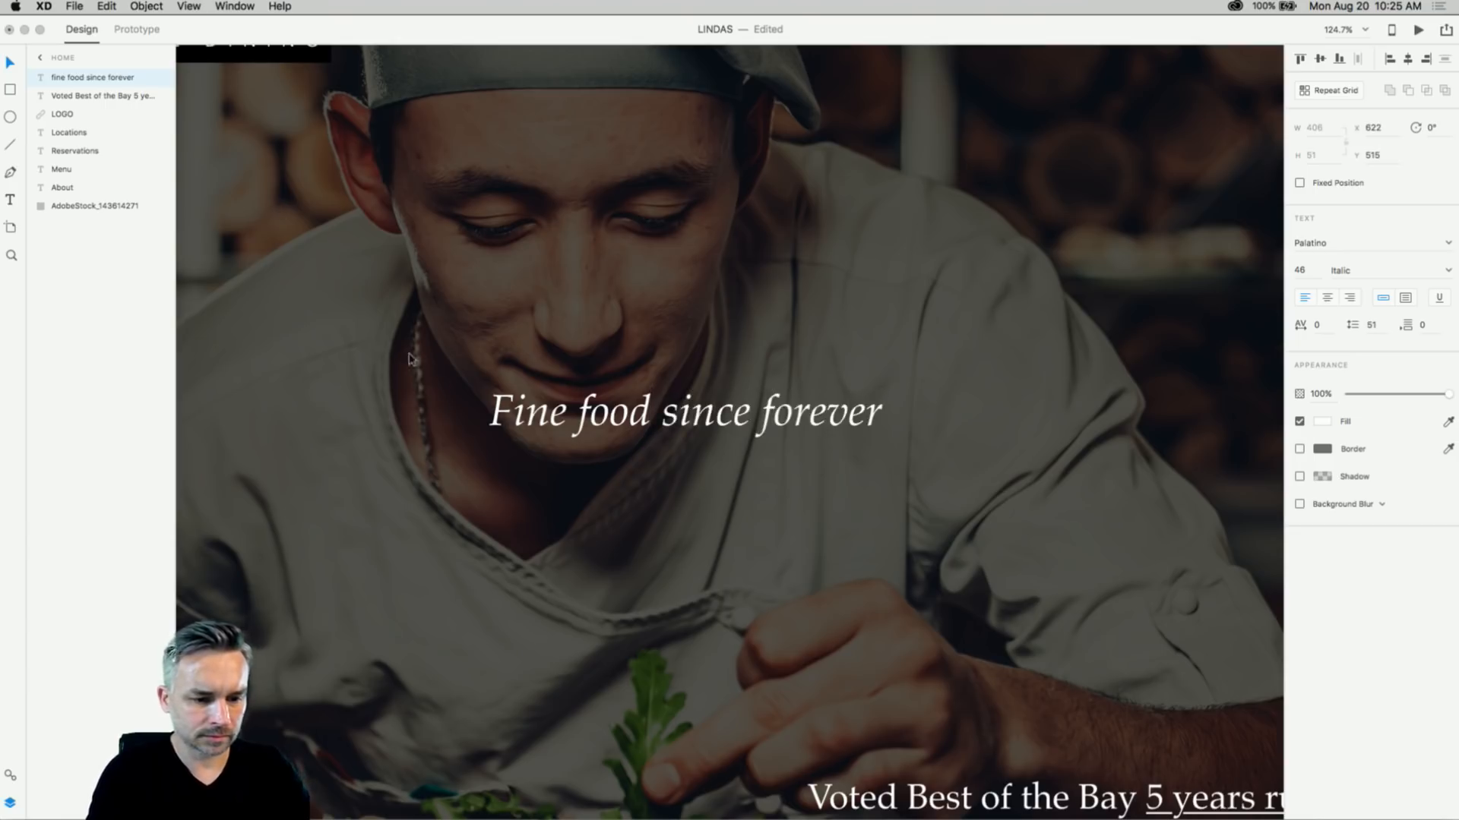
pyautogui.write('.')
pyautogui.press('Escape')
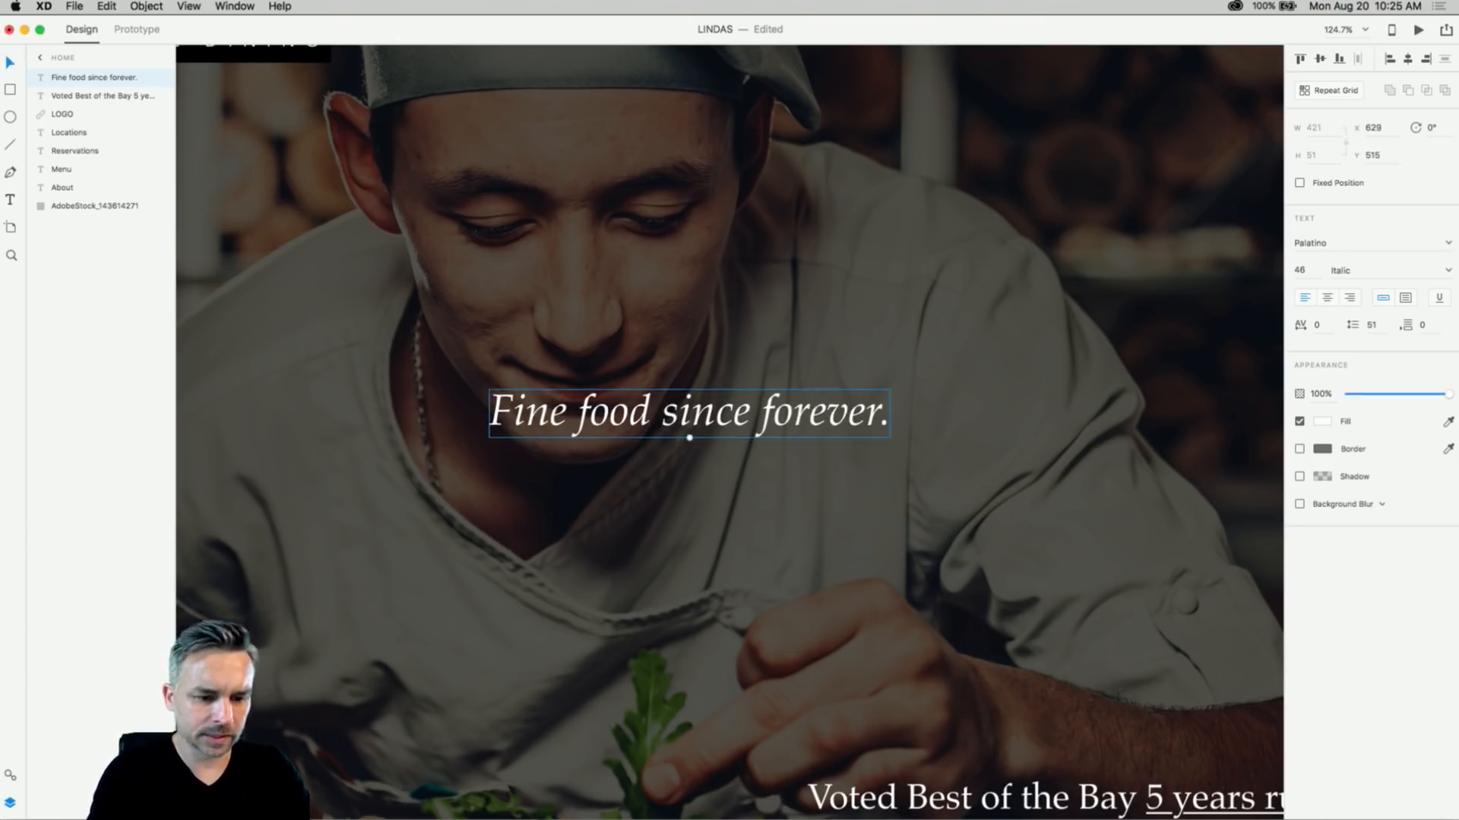
pyautogui.press('super+minus')
pyautogui.press('super+minus')
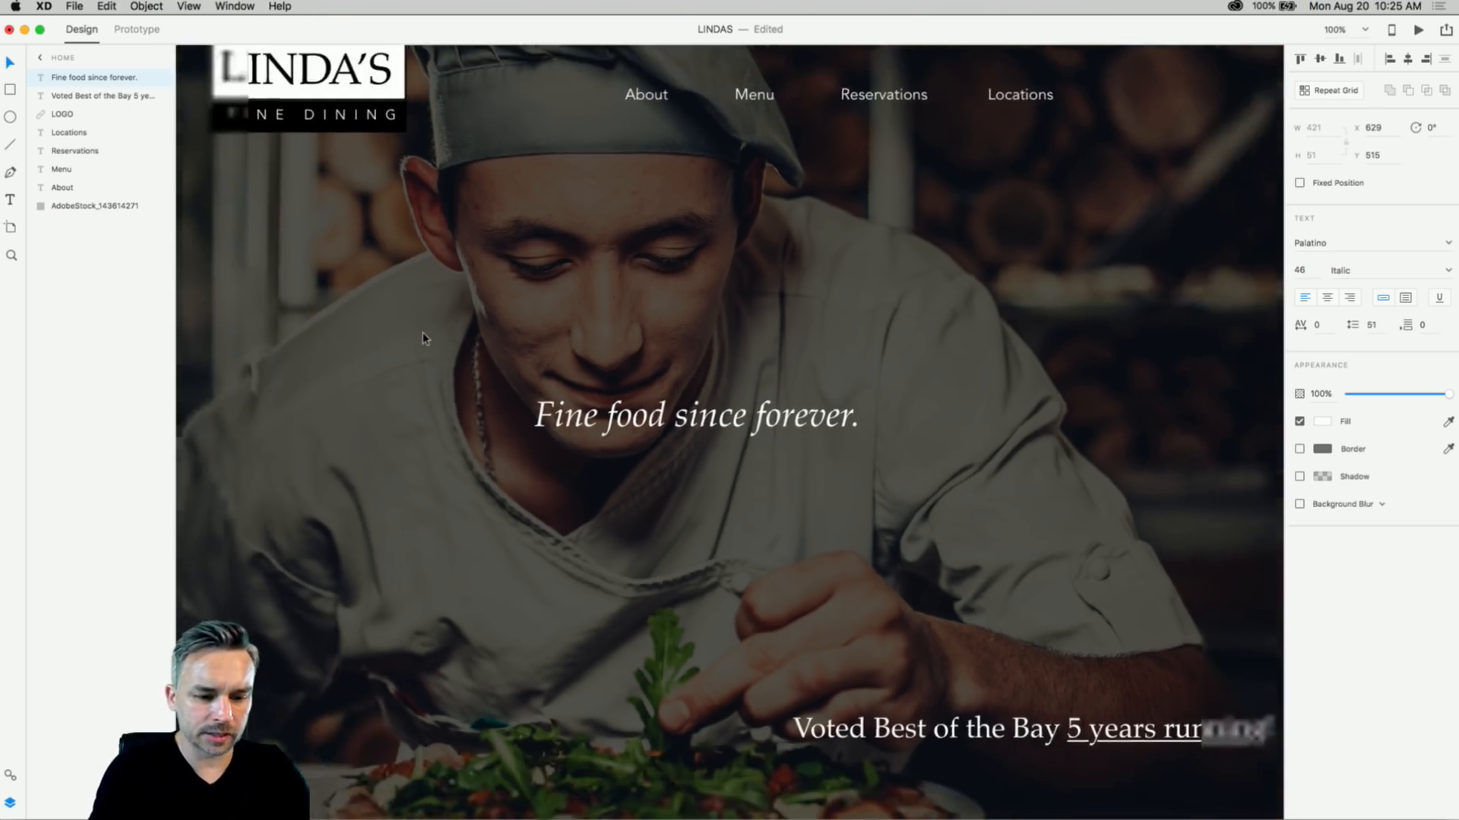
pyautogui.click(448, 347)
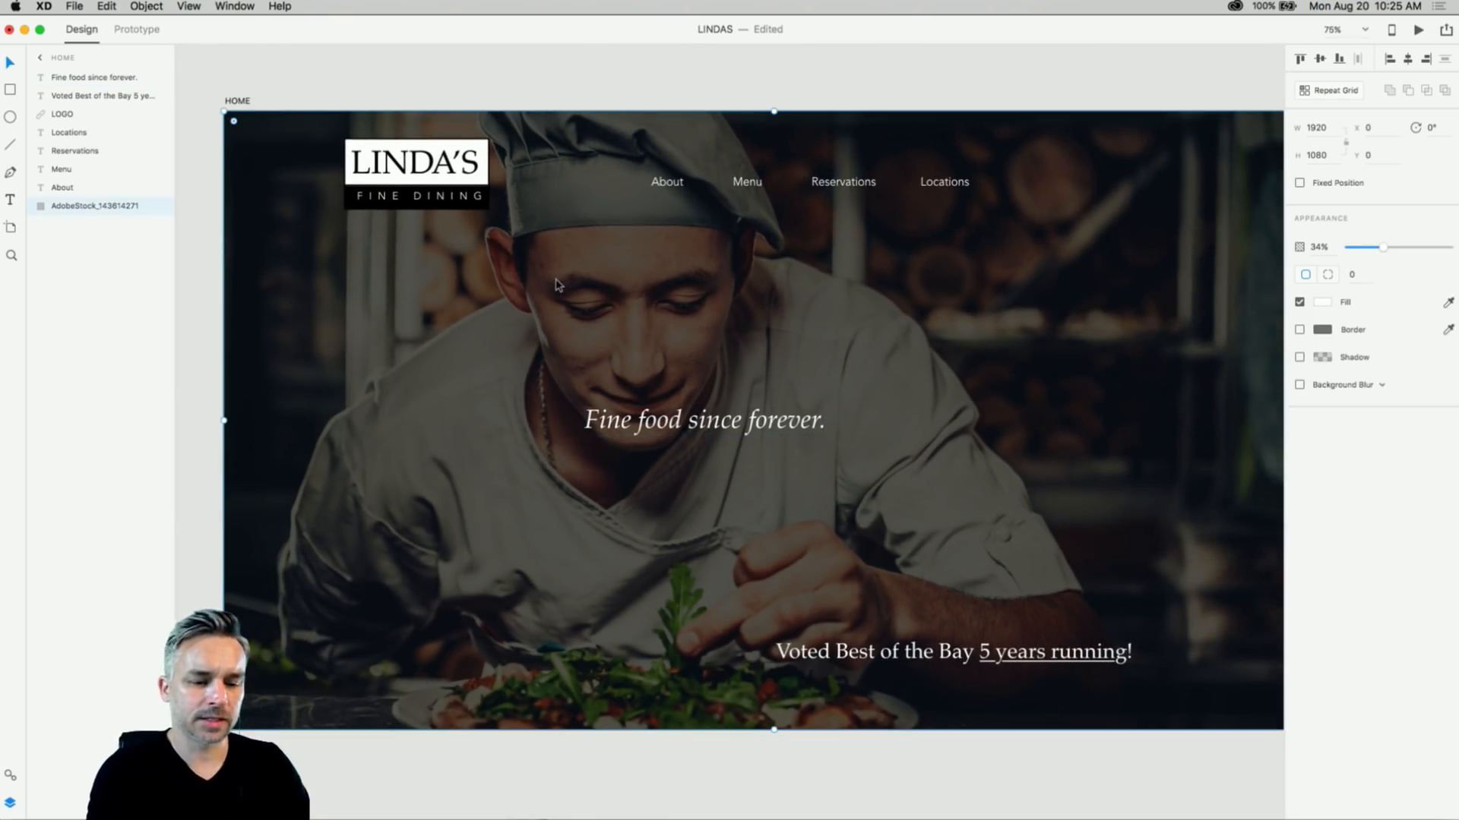
# - Nudge the chef photo back toward centre and pan to show the full artboard
pyautogui.hscroll(-1, 556, 282)
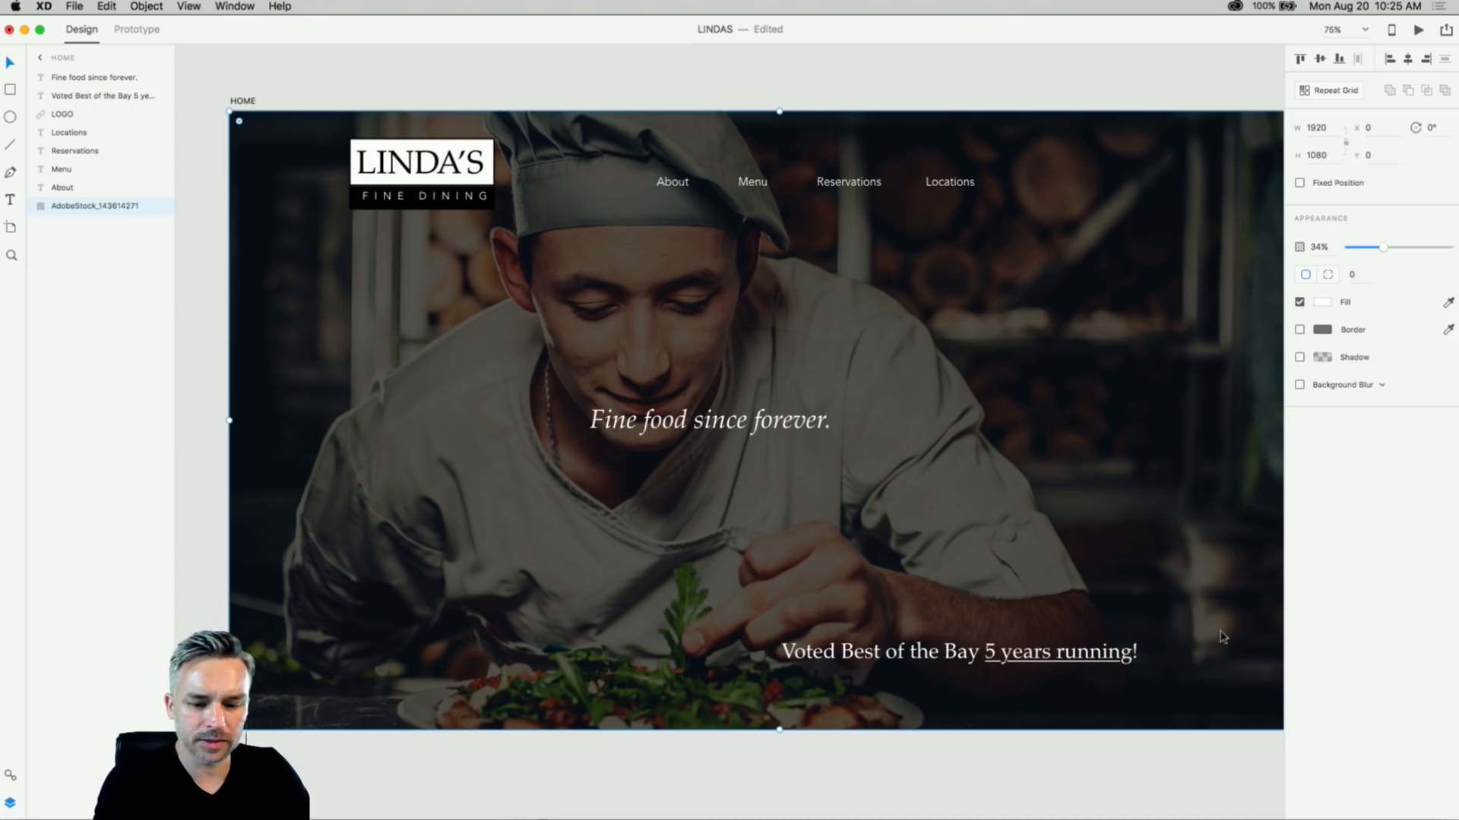
pyautogui.moveTo(1185, 544); pyautogui.dragTo(1052, 514)
pyautogui.moveTo(310, 211); pyautogui.dragTo(361, 244)
pyautogui.moveTo(230, 151); pyautogui.dragTo(311, 158)
pyautogui.press('space')
pyautogui.moveTo(549, 281); pyautogui.dragTo(469, 247)
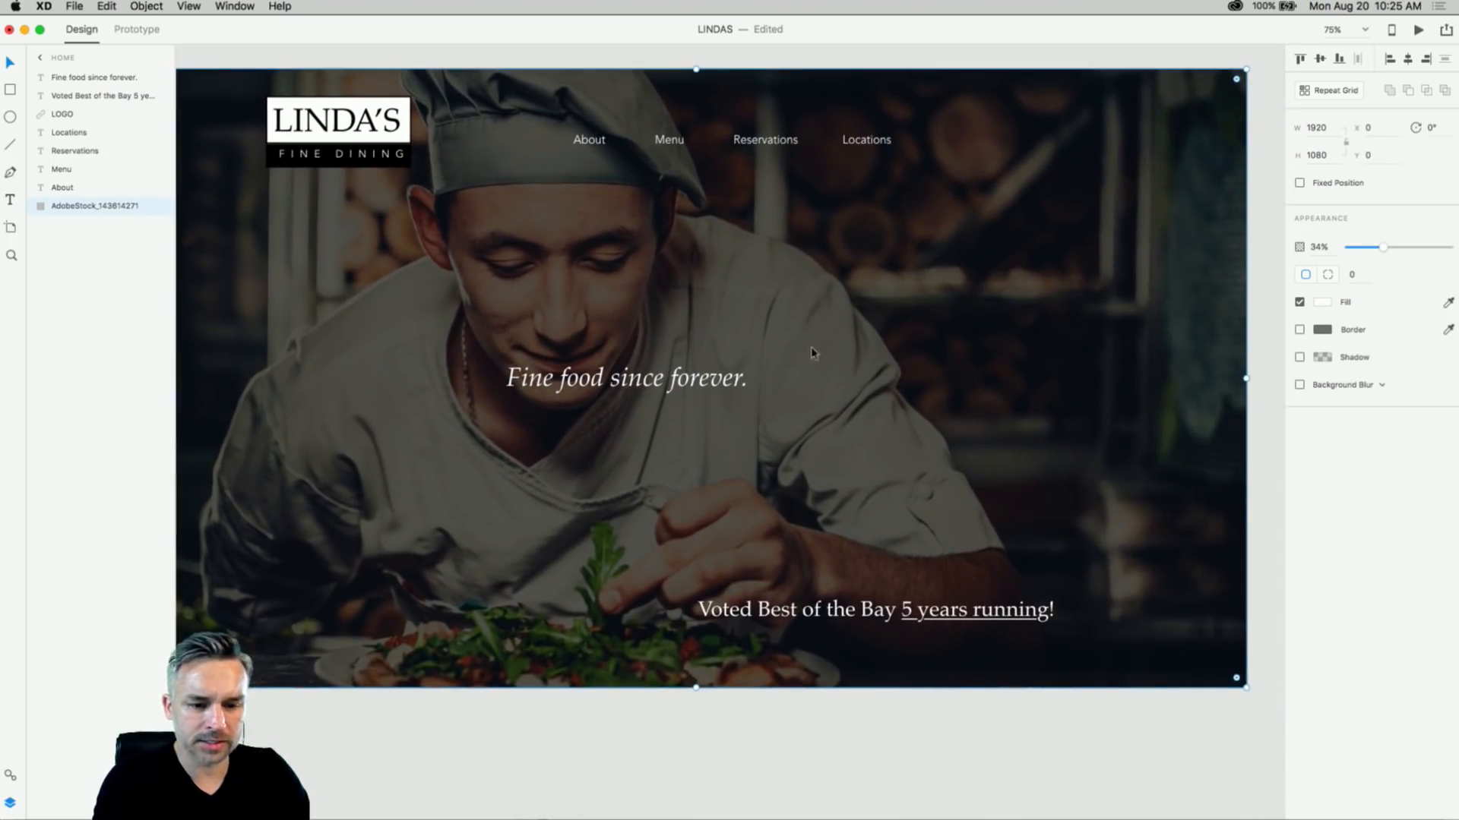
# - Draw a 366×257 white rectangle right of the headline and drop the Downloads pizza photo into it
pyautogui.click(8, 92)
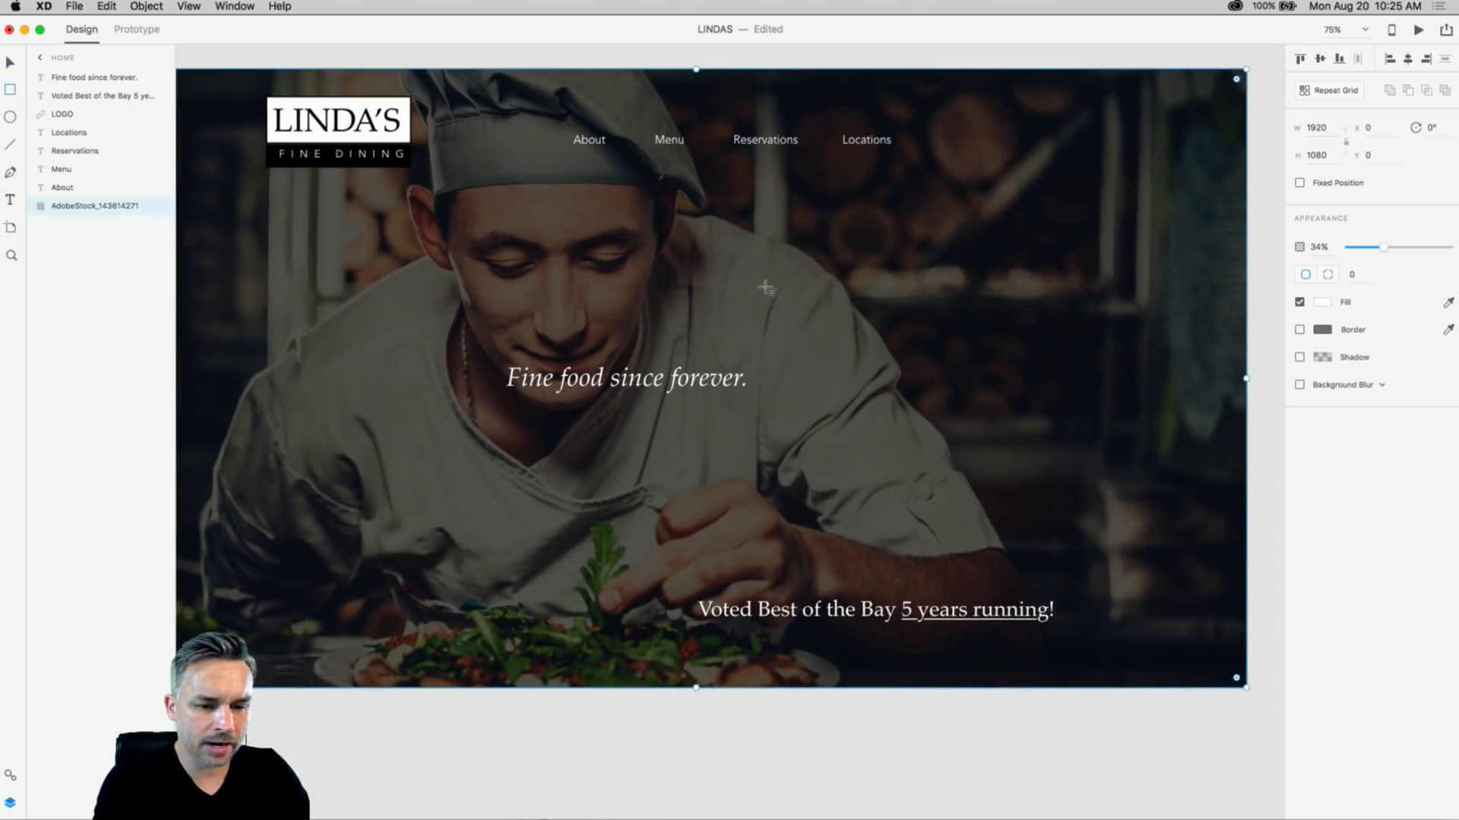
pyautogui.moveTo(835, 271); pyautogui.dragTo(1044, 418)
pyautogui.click(10, 64)
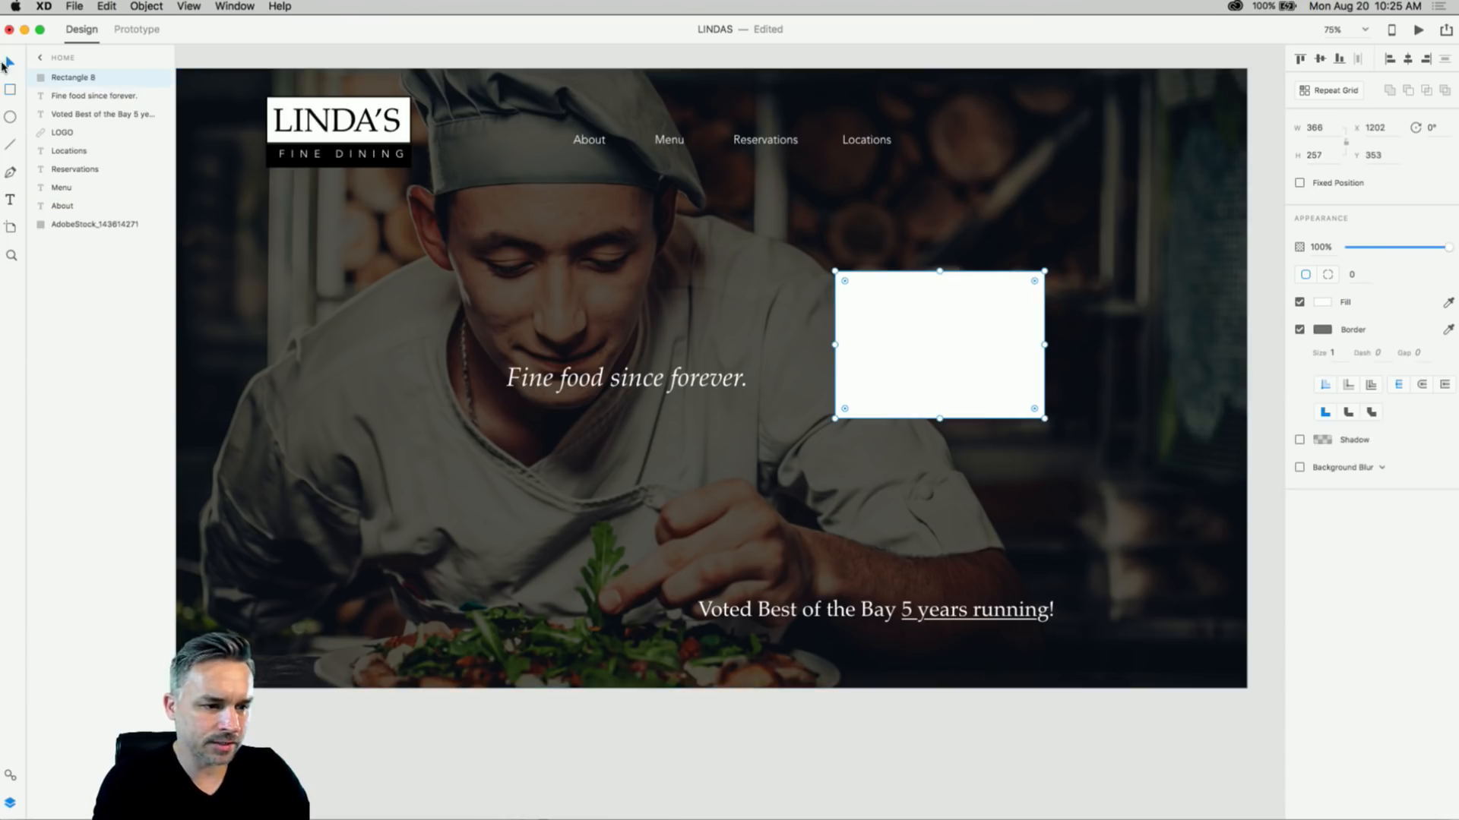
pyautogui.click(515, 813)
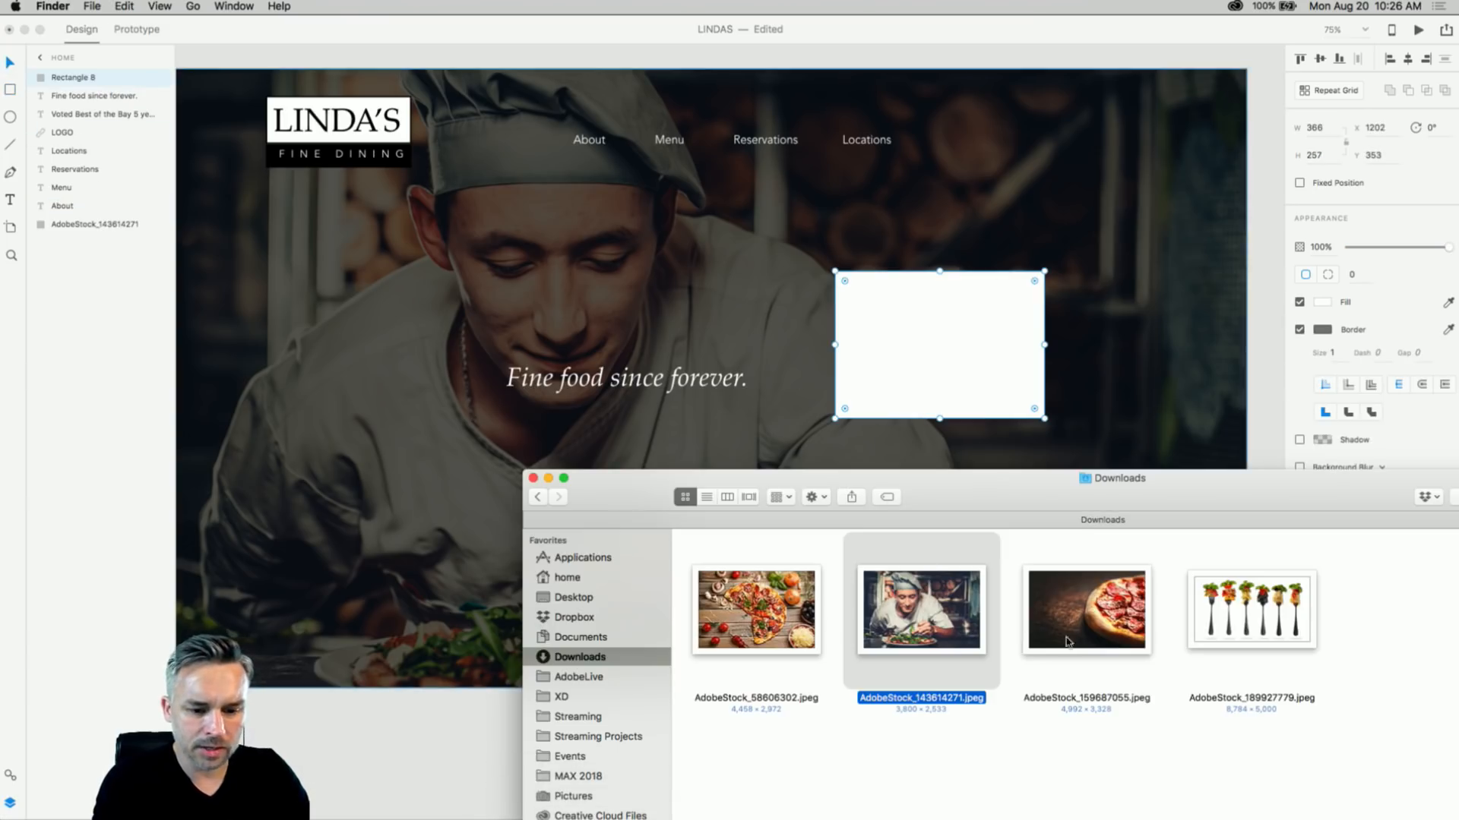
pyautogui.moveTo(1071, 639); pyautogui.dragTo(897, 342)
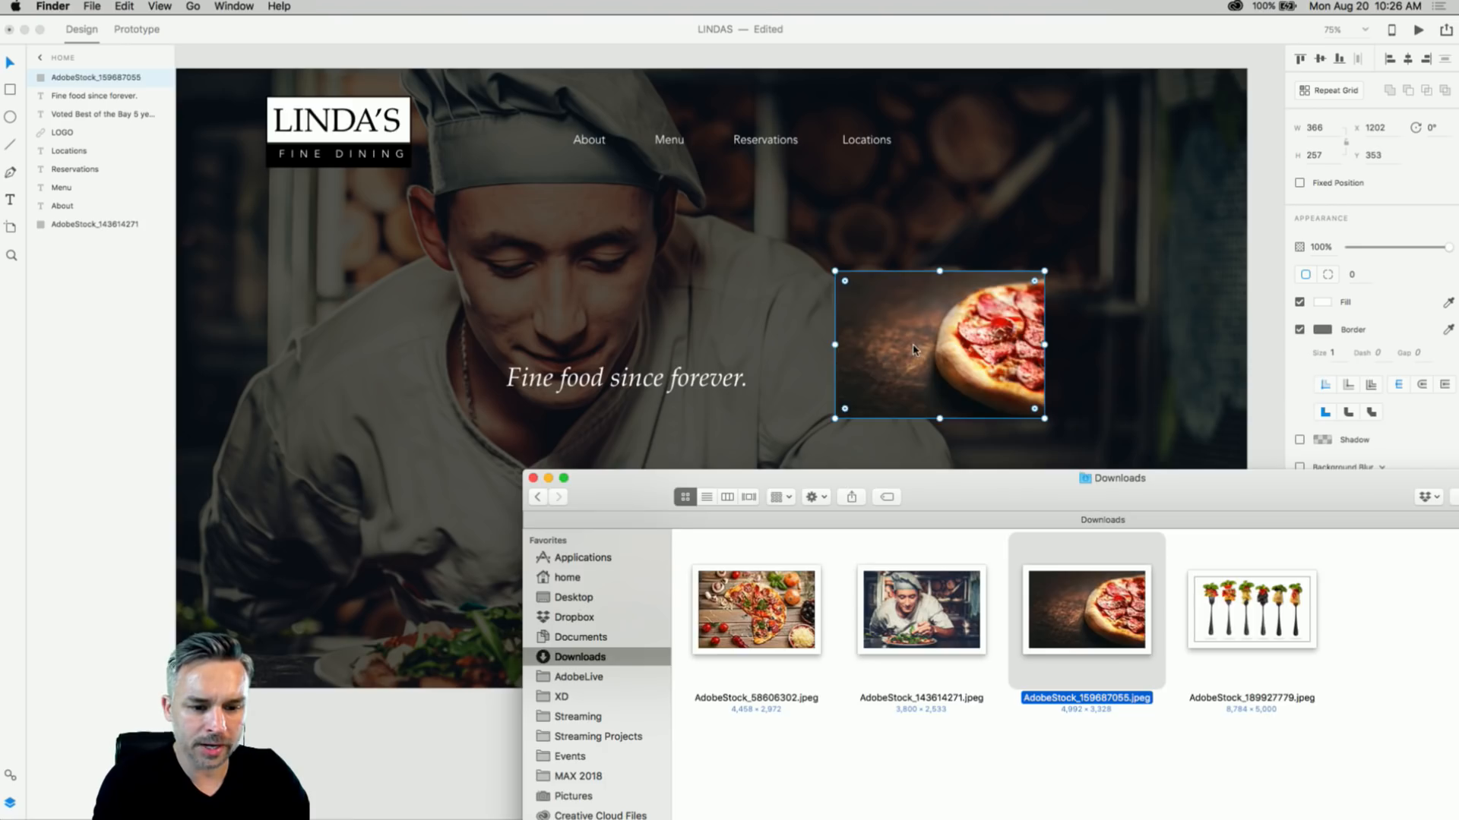
# - Enlarge the pizza image frame, remove its border, and crop the photo inside its mask
pyautogui.click(841, 420)
pyautogui.moveTo(836, 418); pyautogui.dragTo(725, 484)
pyautogui.click(1299, 330)
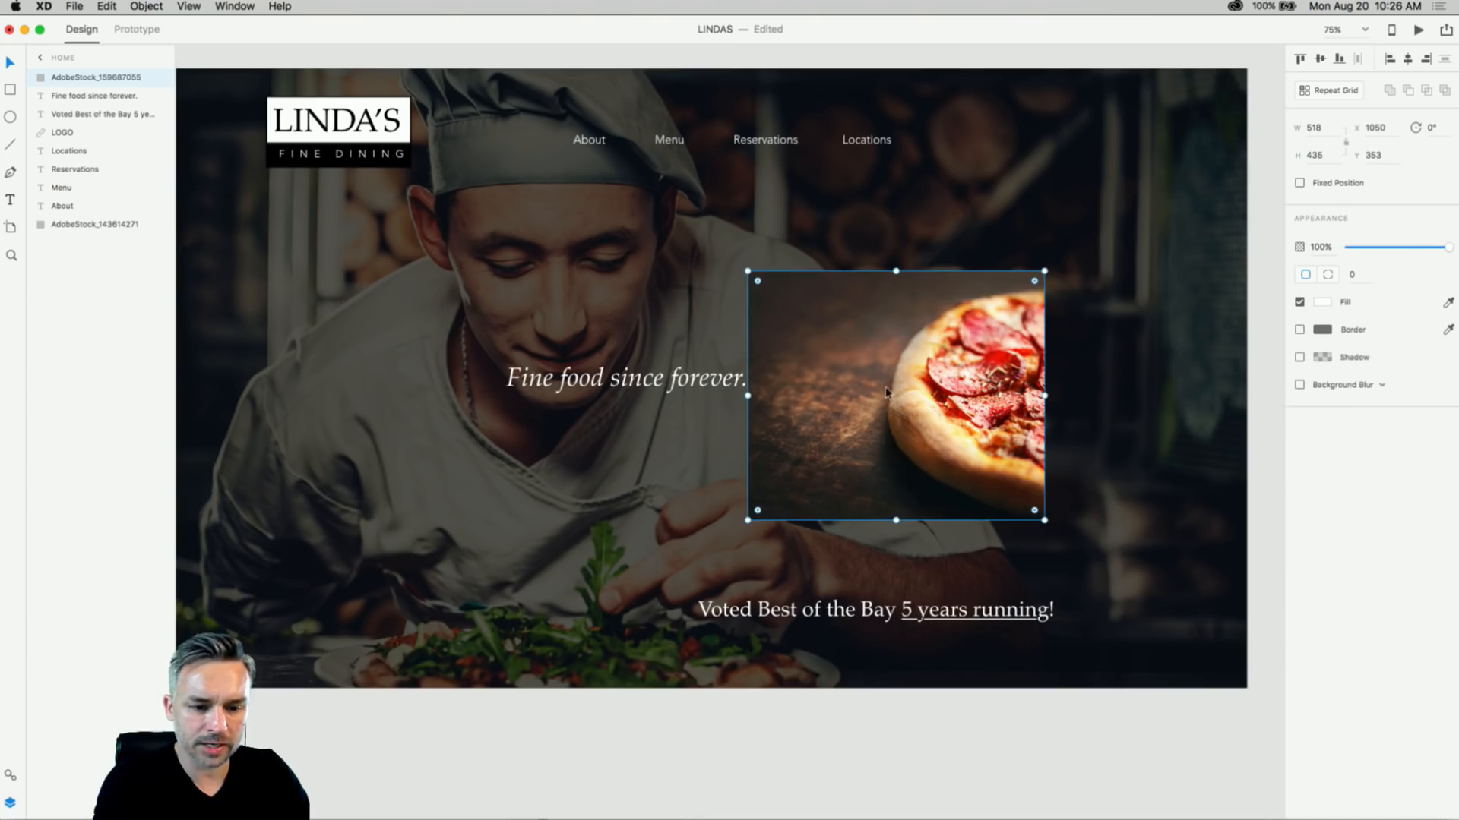
pyautogui.doubleClick(905, 376)
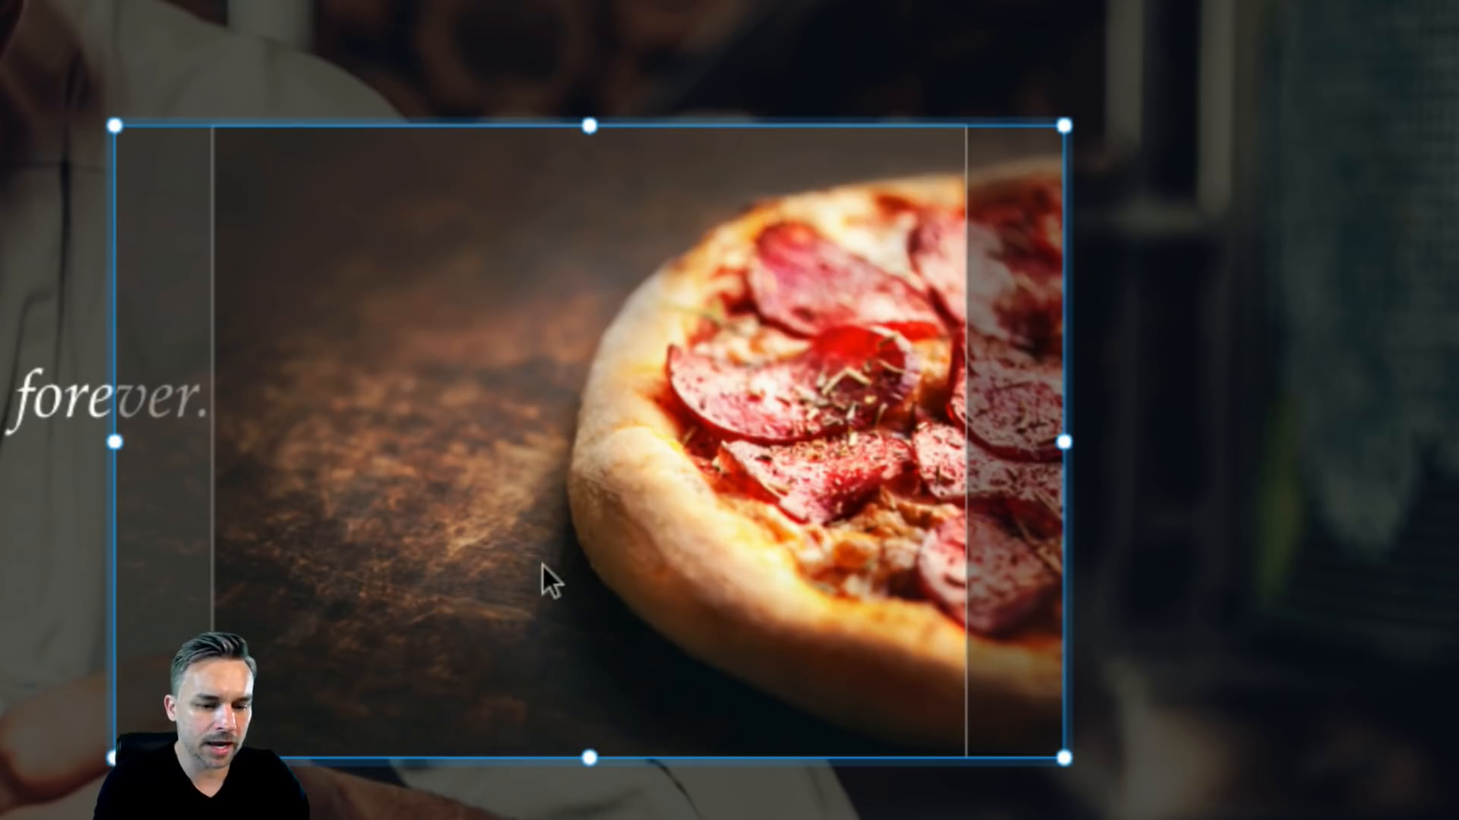
pyautogui.moveTo(647, 542); pyautogui.dragTo(567, 528)
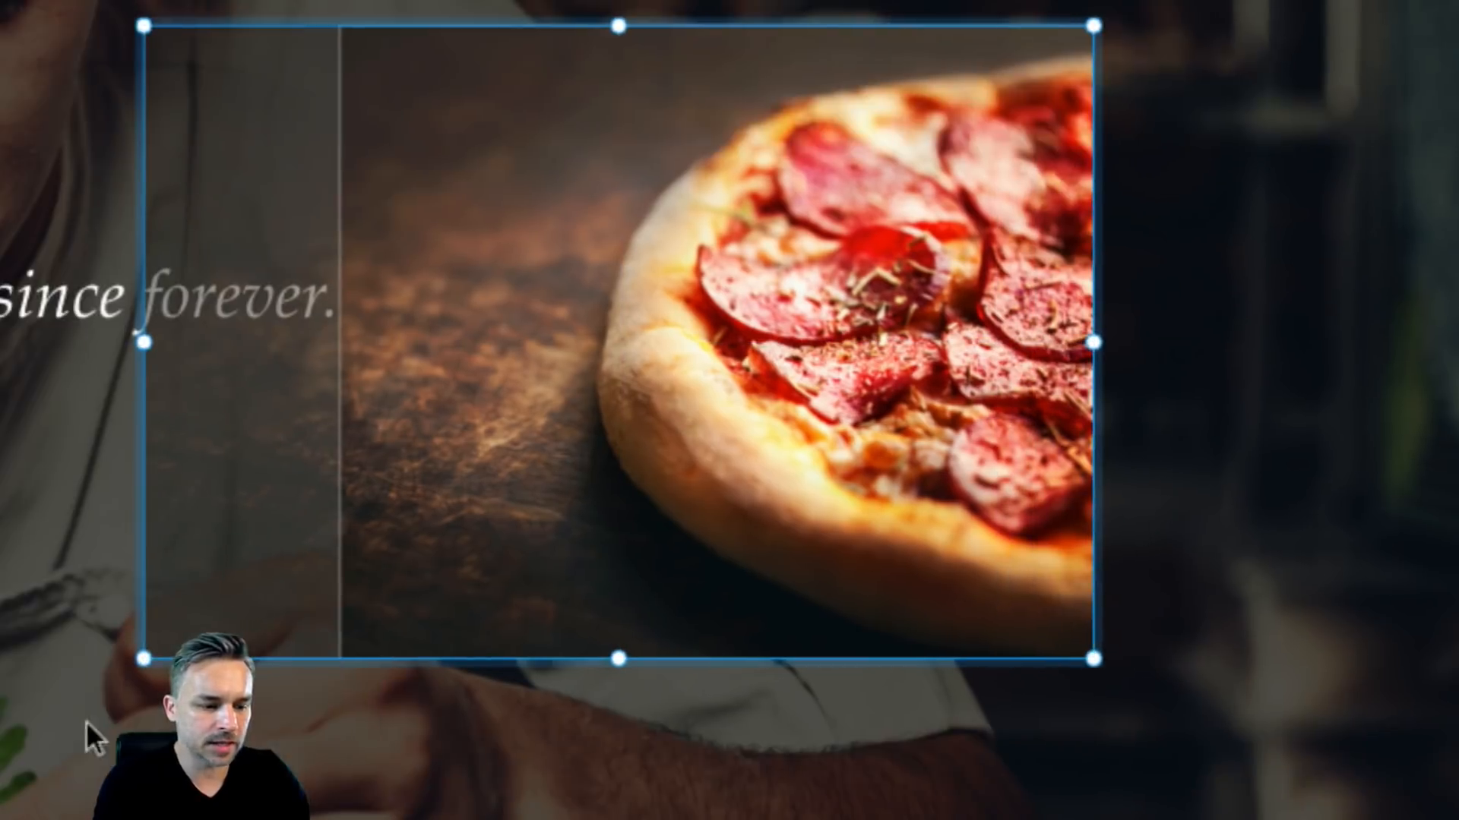
pyautogui.moveTo(17, 758); pyautogui.dragTo(3, 815)
pyautogui.moveTo(3, 708); pyautogui.dragTo(96, 640)
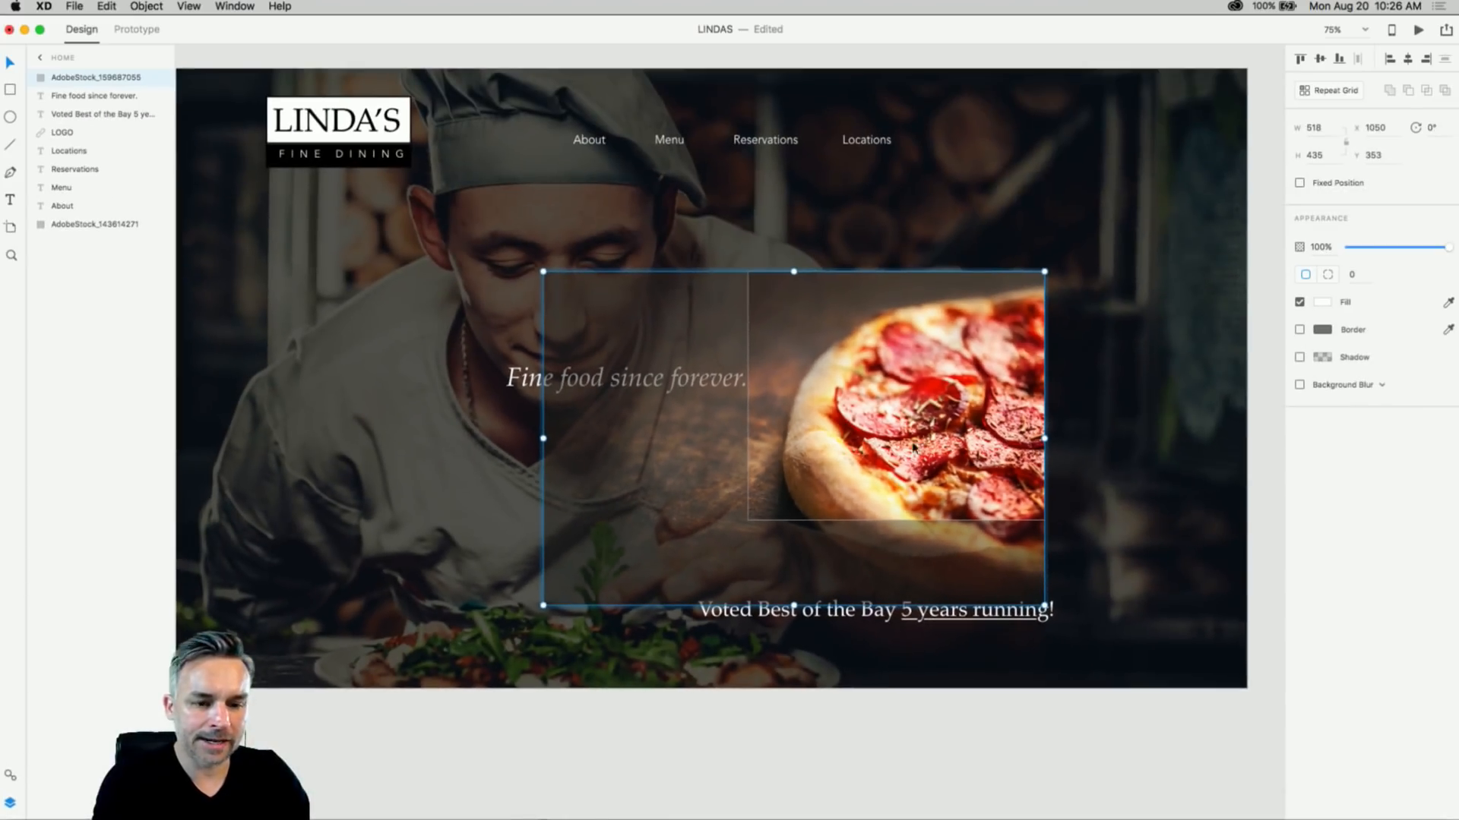
pyautogui.click(1050, 179)
# - Shrink the pizza to a 197×166 tile above the Voted Best line and delete the duplicate
pyautogui.click(700, 251)
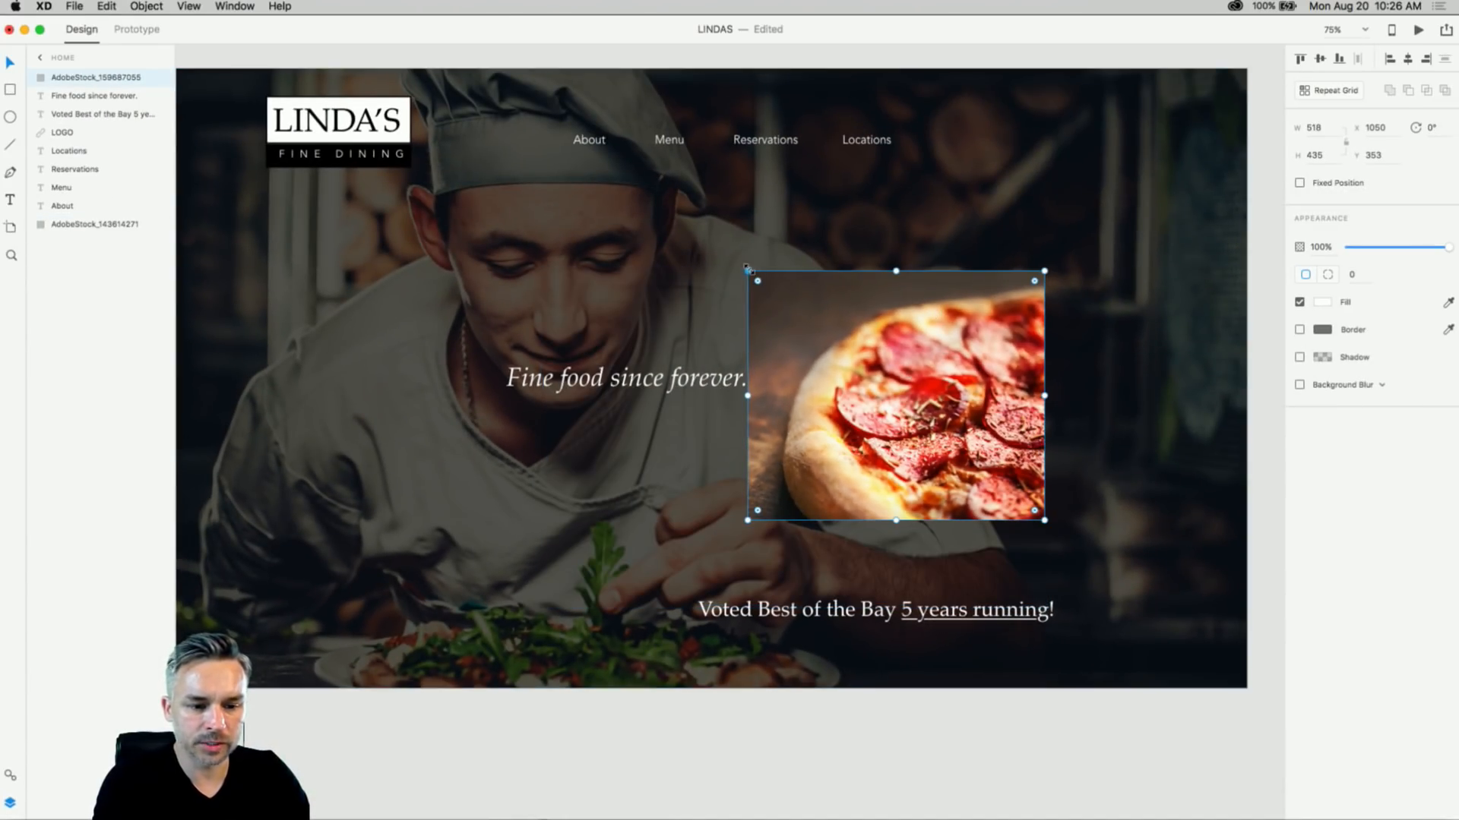
pyautogui.moveTo(748, 270); pyautogui.dragTo(902, 425)
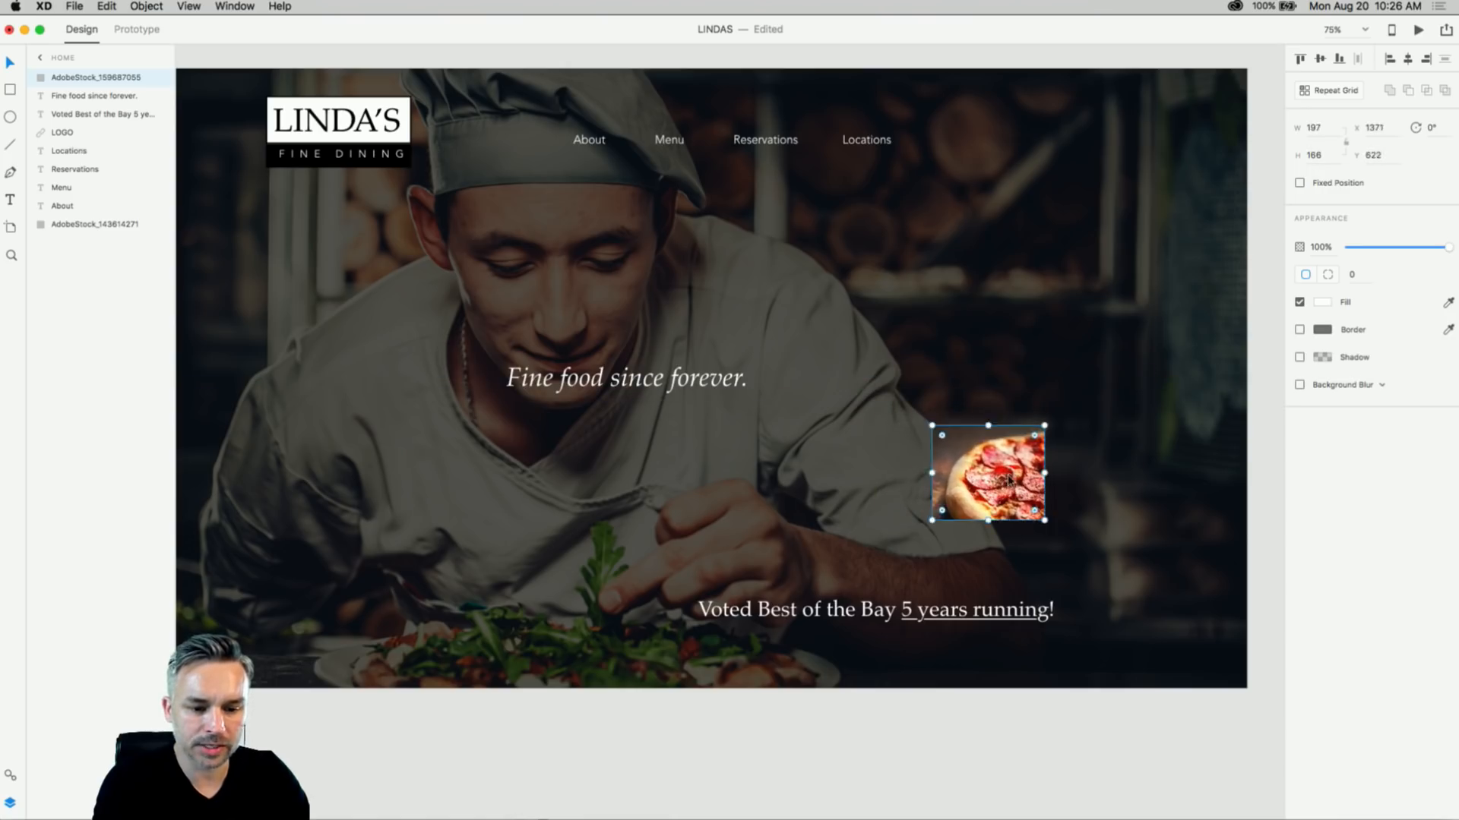
pyautogui.moveTo(1000, 479); pyautogui.dragTo(1015, 529)
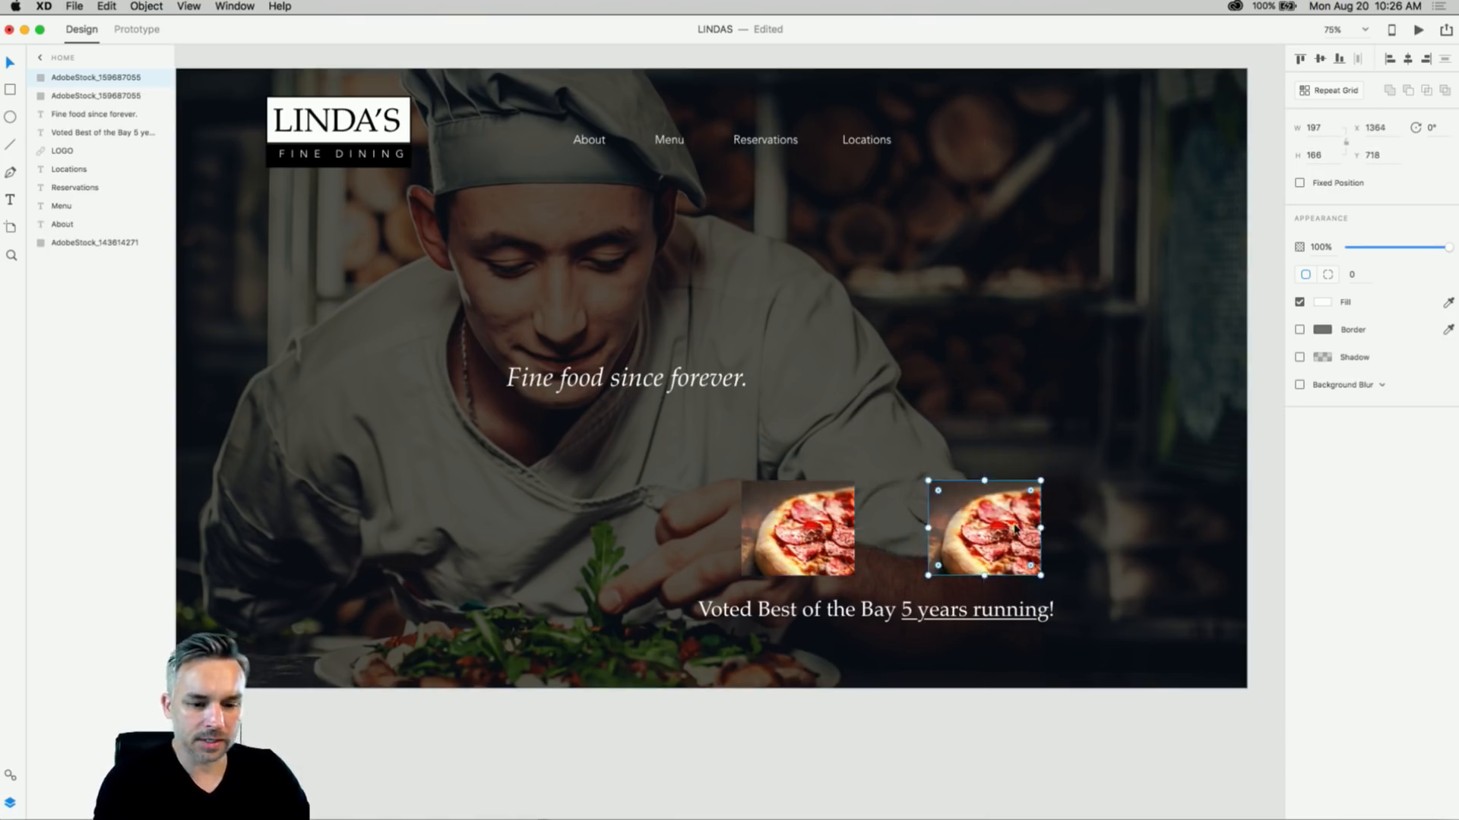
pyautogui.press('Delete')
# - Draw a borderless white placeholder square and move it right of the pizza tile
pyautogui.press('r')
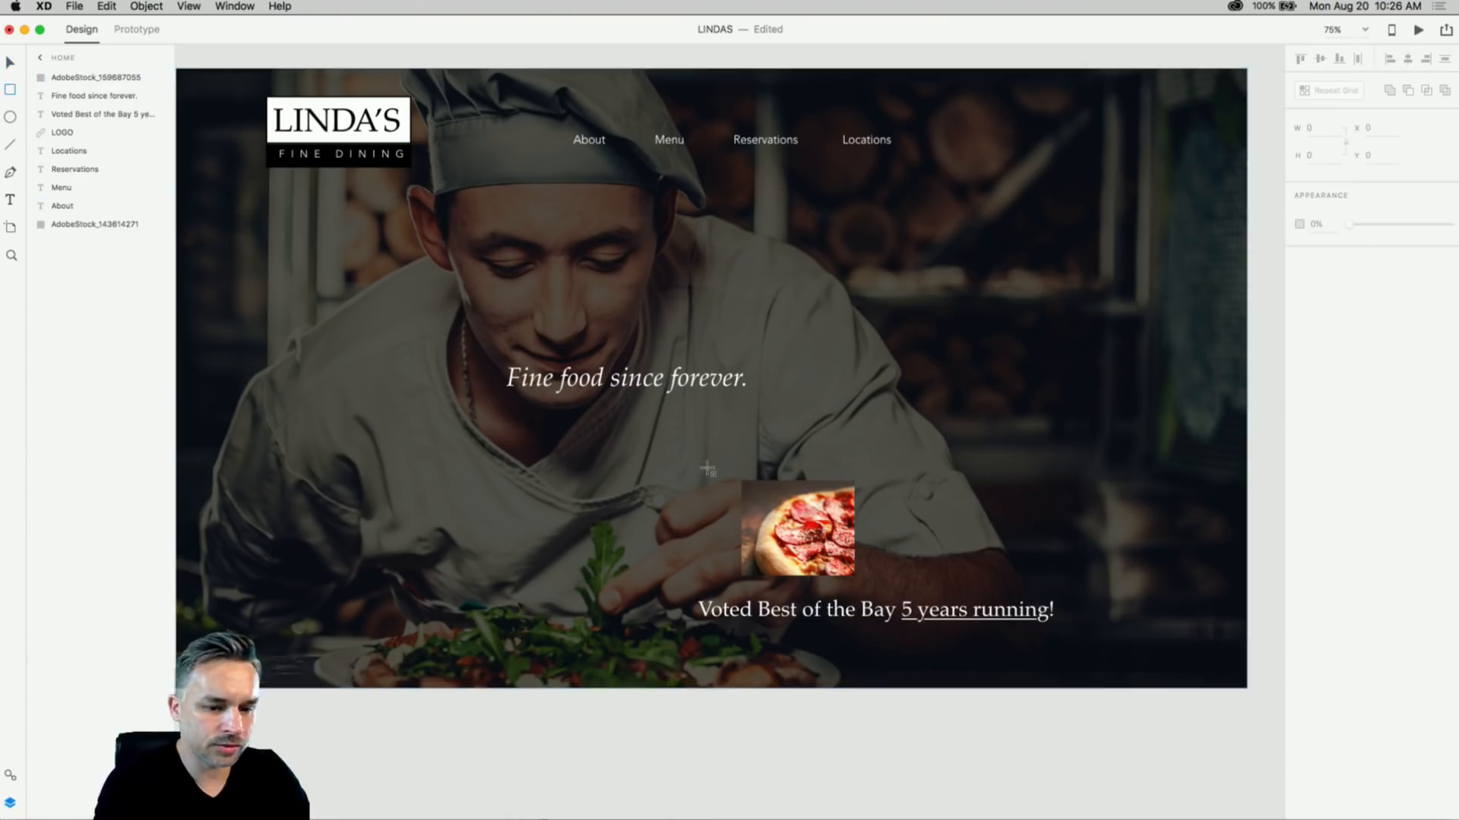
pyautogui.moveTo(742, 481); pyautogui.dragTo(855, 575)
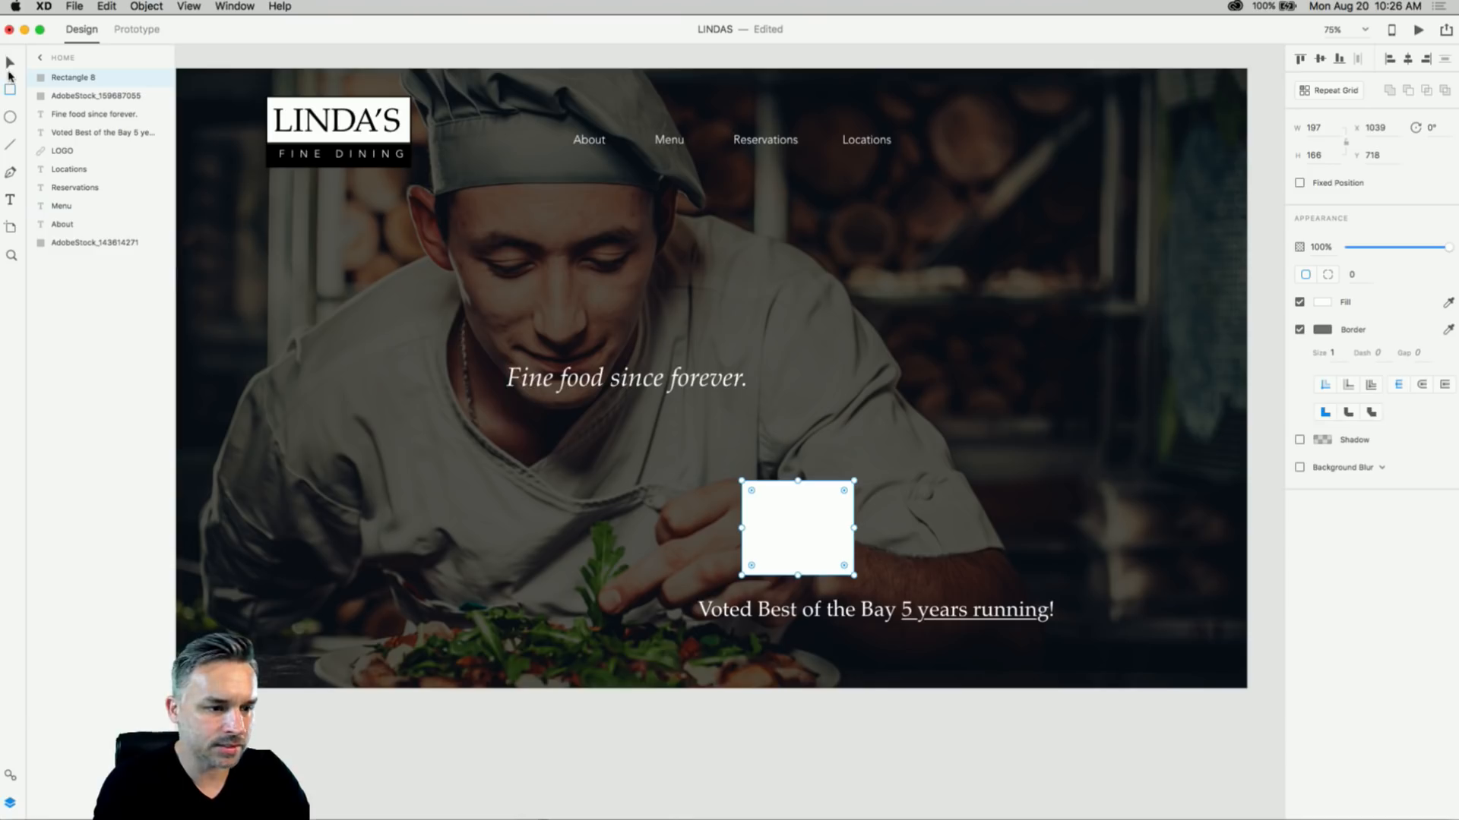
pyautogui.click(8, 63)
pyautogui.click(1299, 330)
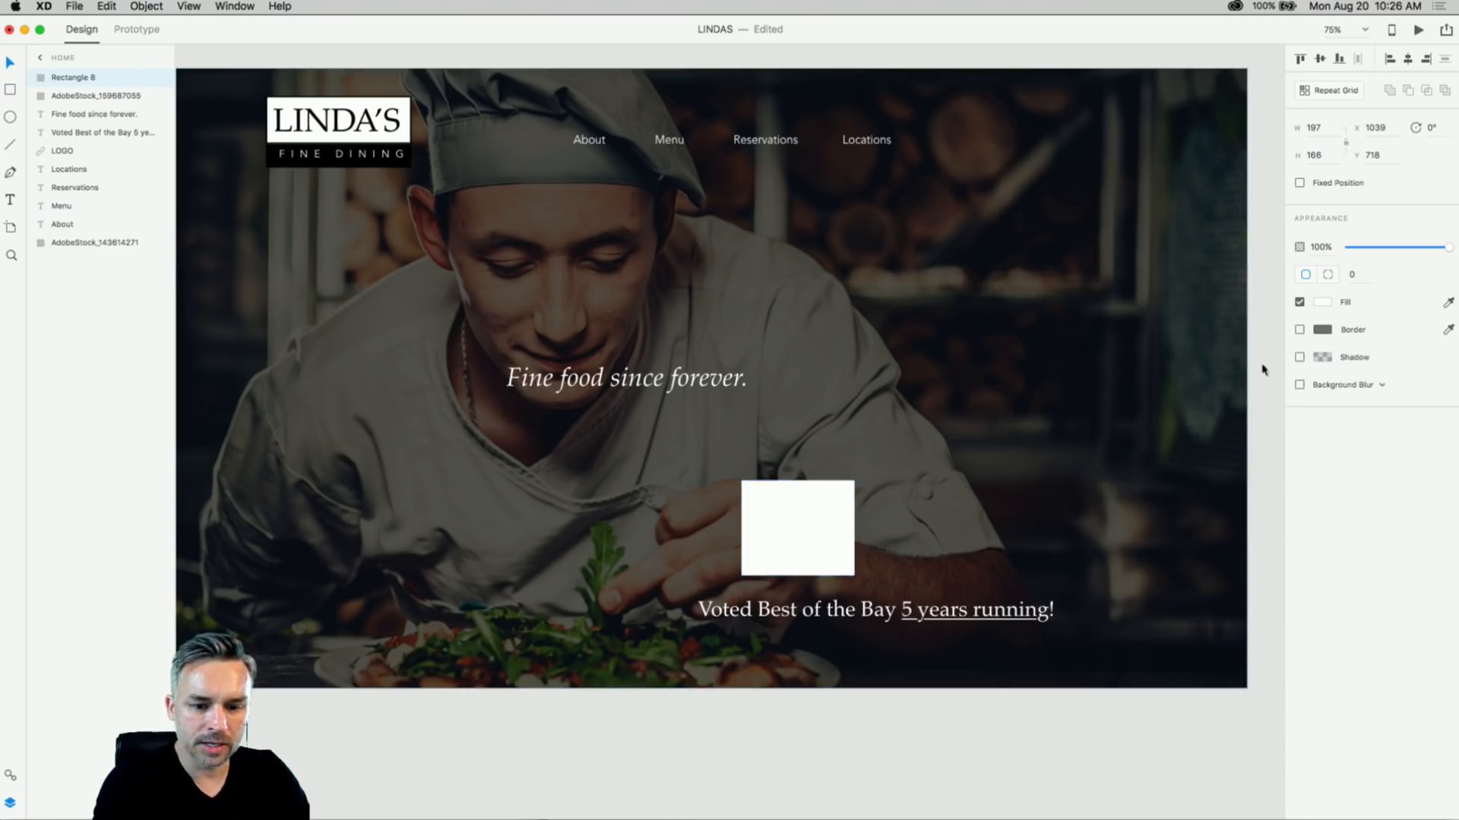
pyautogui.moveTo(771, 547); pyautogui.dragTo(1065, 527)
pyautogui.click(378, 720)
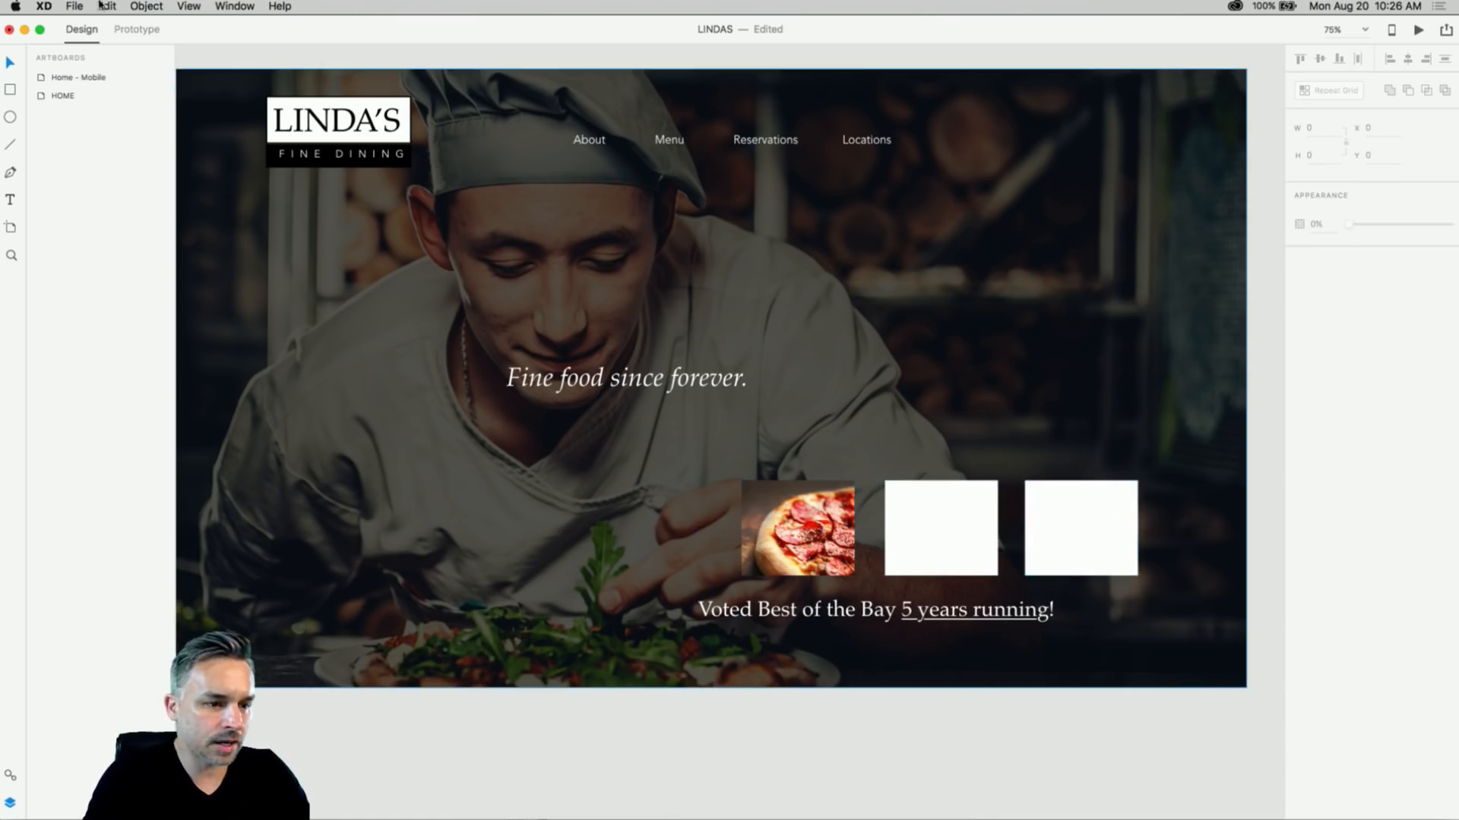
# - Look through the File menu without choosing a command, then bring Chrome forward
pyautogui.click(73, 6)
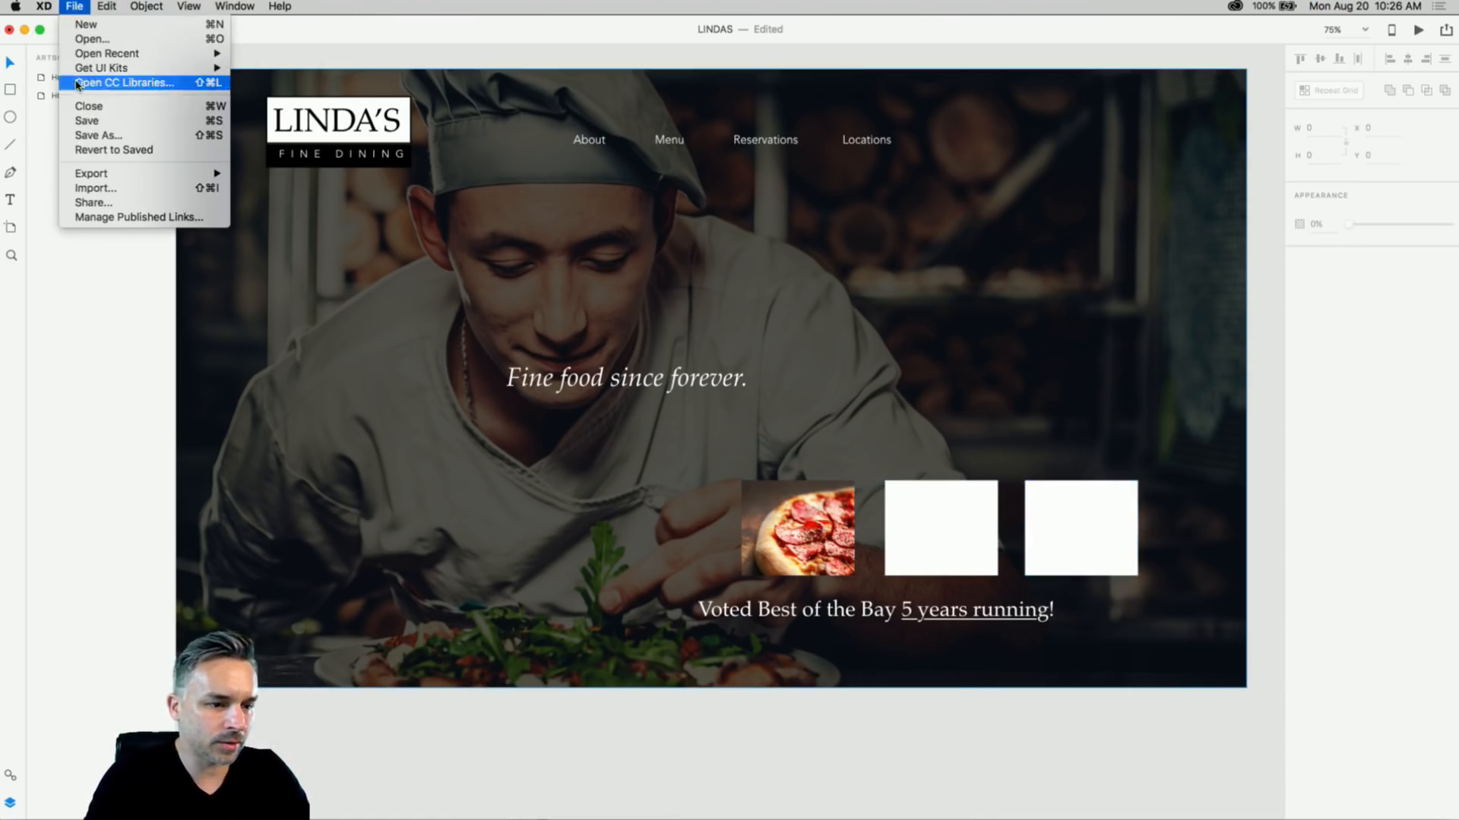
pyautogui.click(304, 357)
pyautogui.moveTo(543, 817)
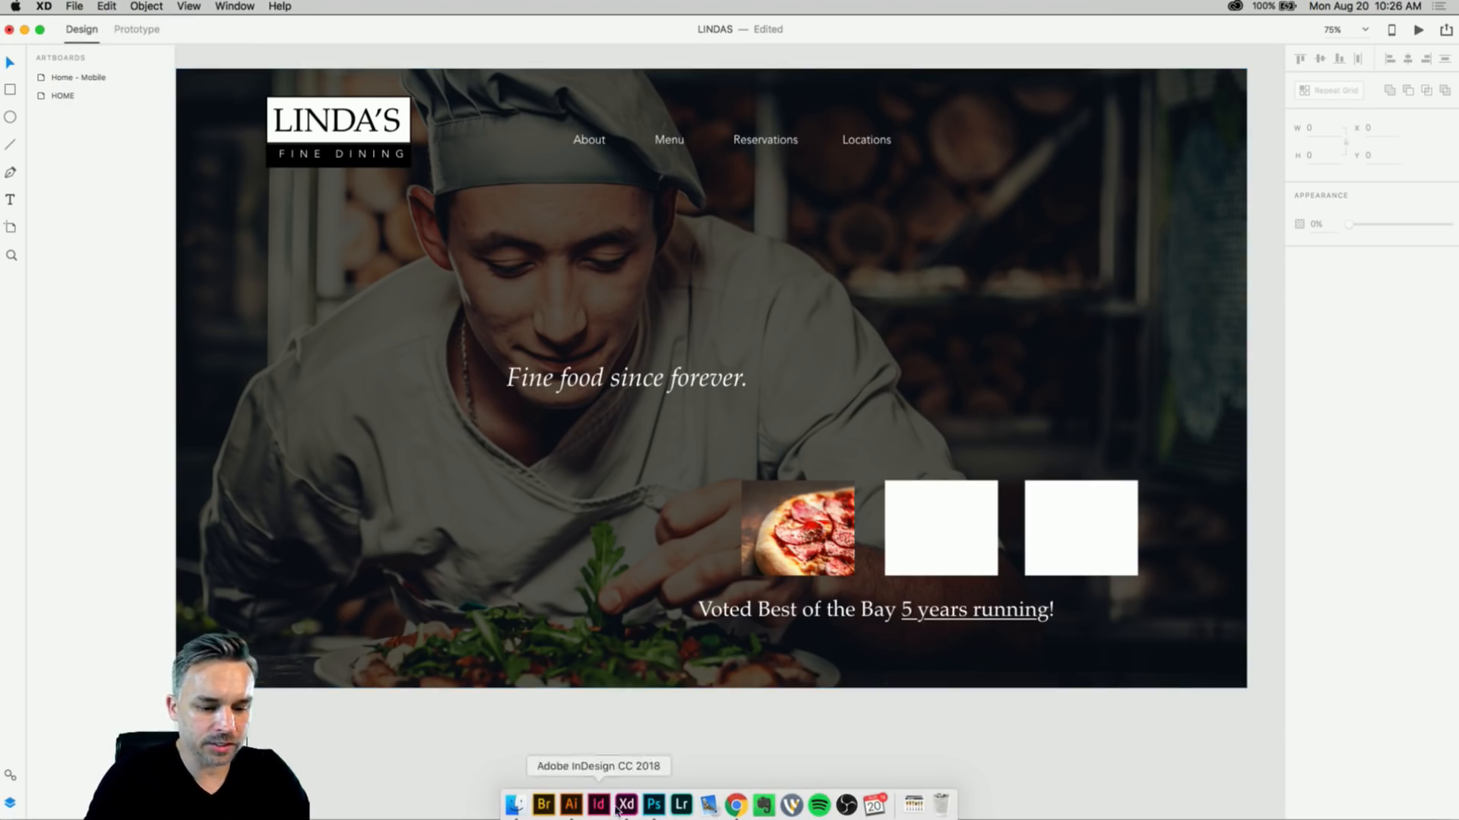
pyautogui.click(735, 805)
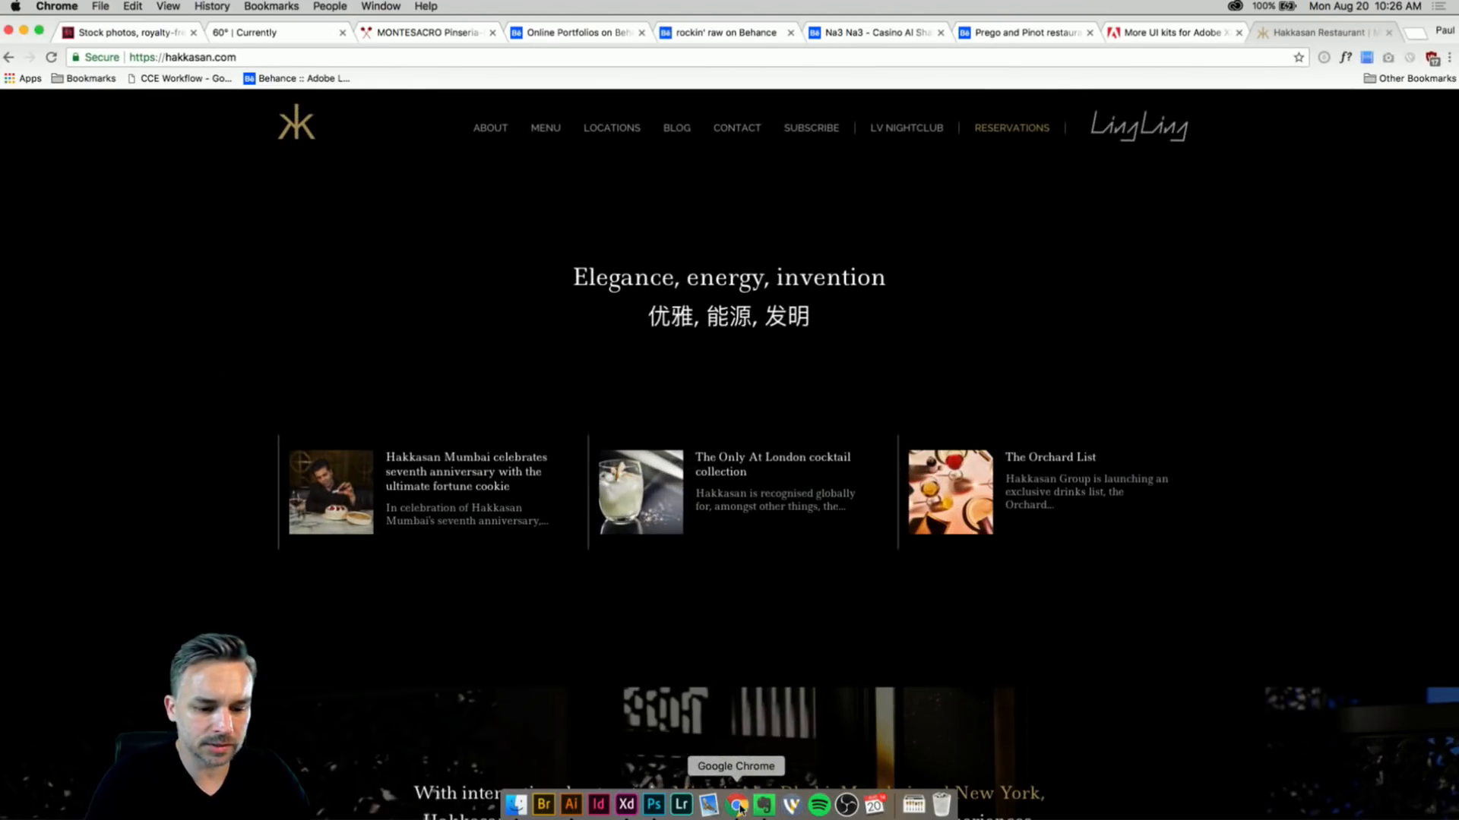
# - Quit Evernote and switch to the Adobe Stock tab in Chrome
pyautogui.click(764, 806)
pyautogui.rightClick(764, 806)
pyautogui.click(781, 766)
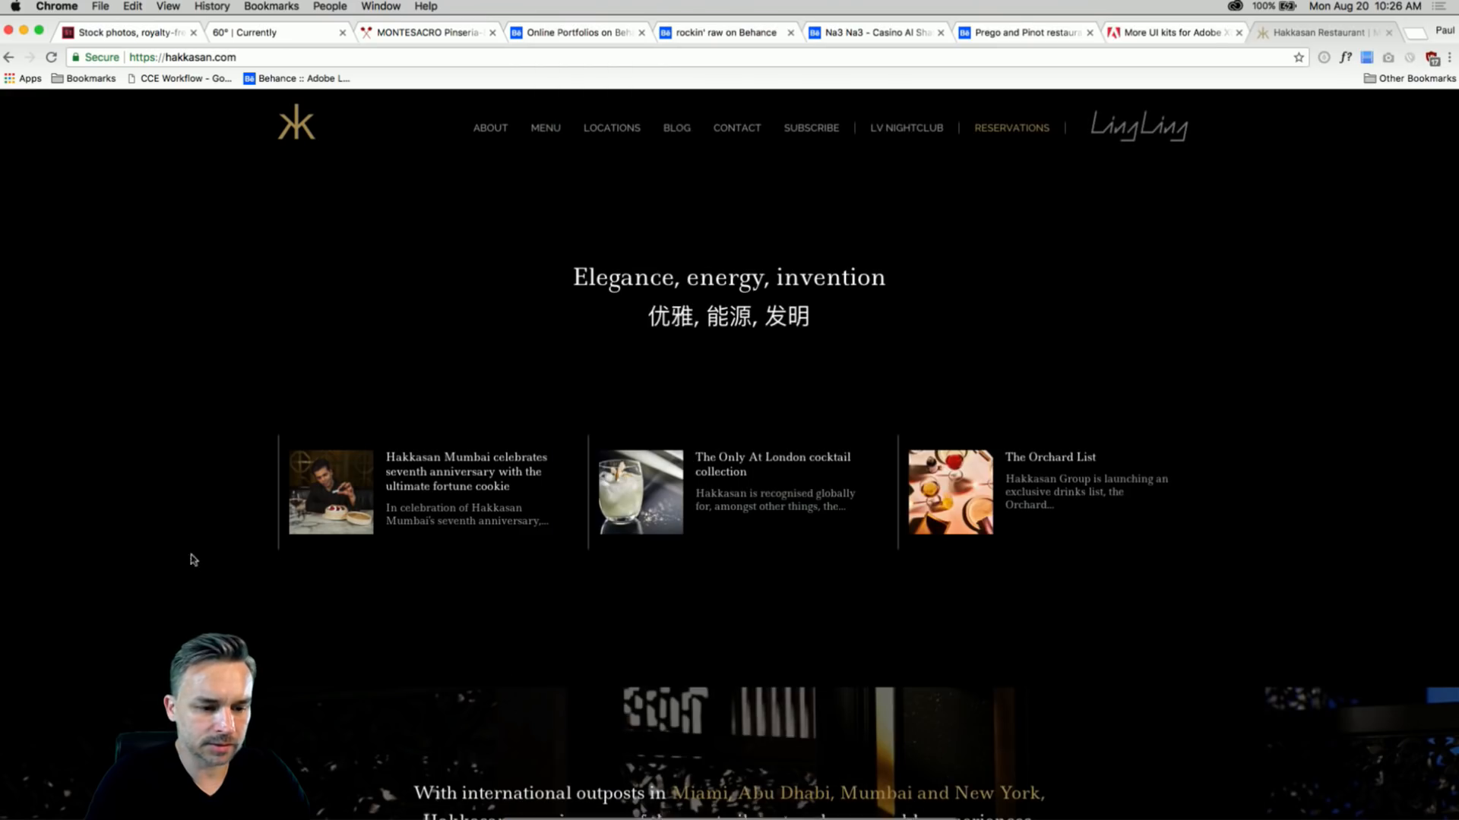
pyautogui.click(126, 32)
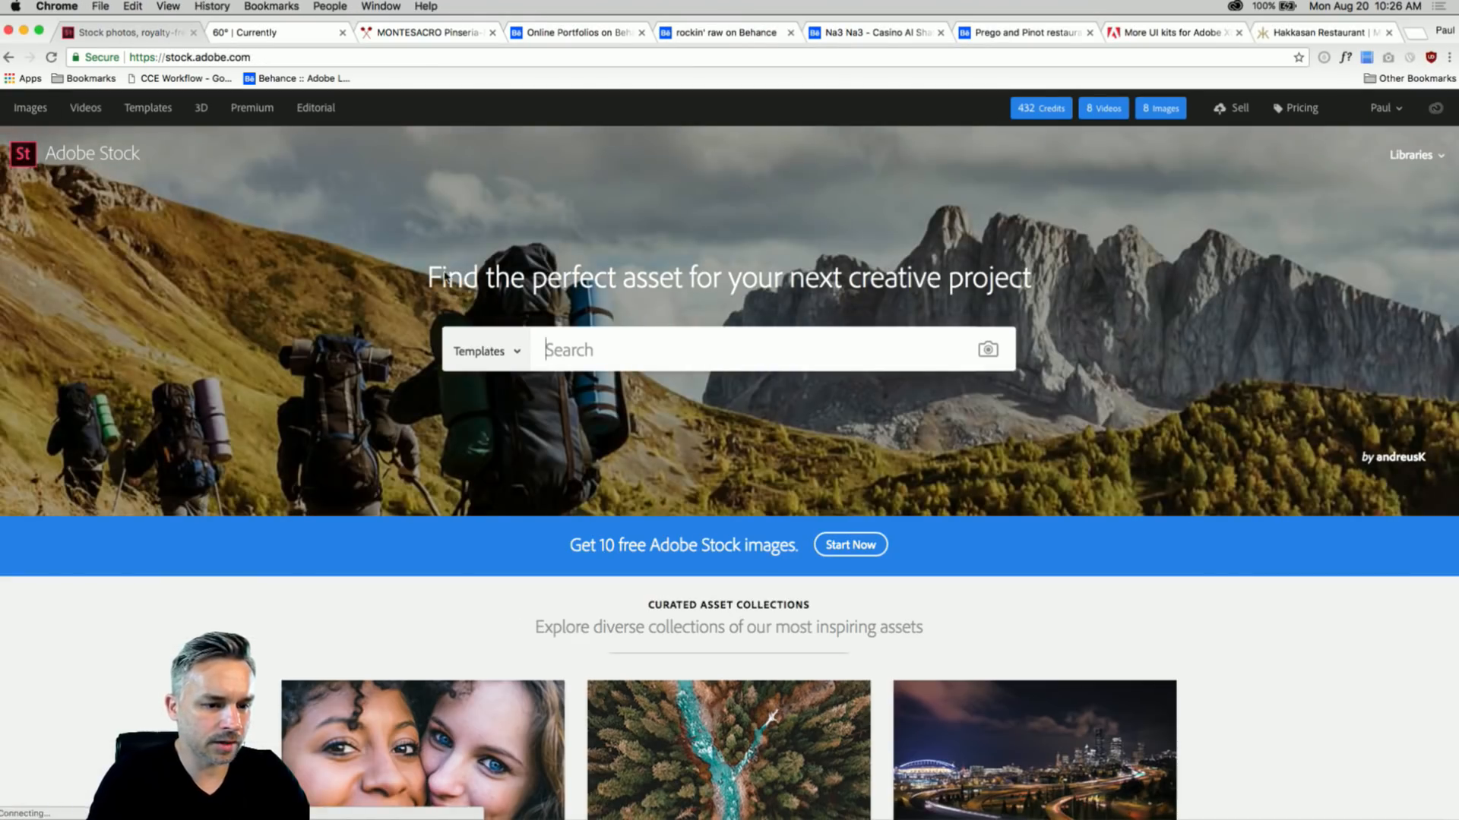
# - Search Adobe Stock Images for 'dining' and scroll through the results
pyautogui.click(490, 351)
pyautogui.click(470, 314)
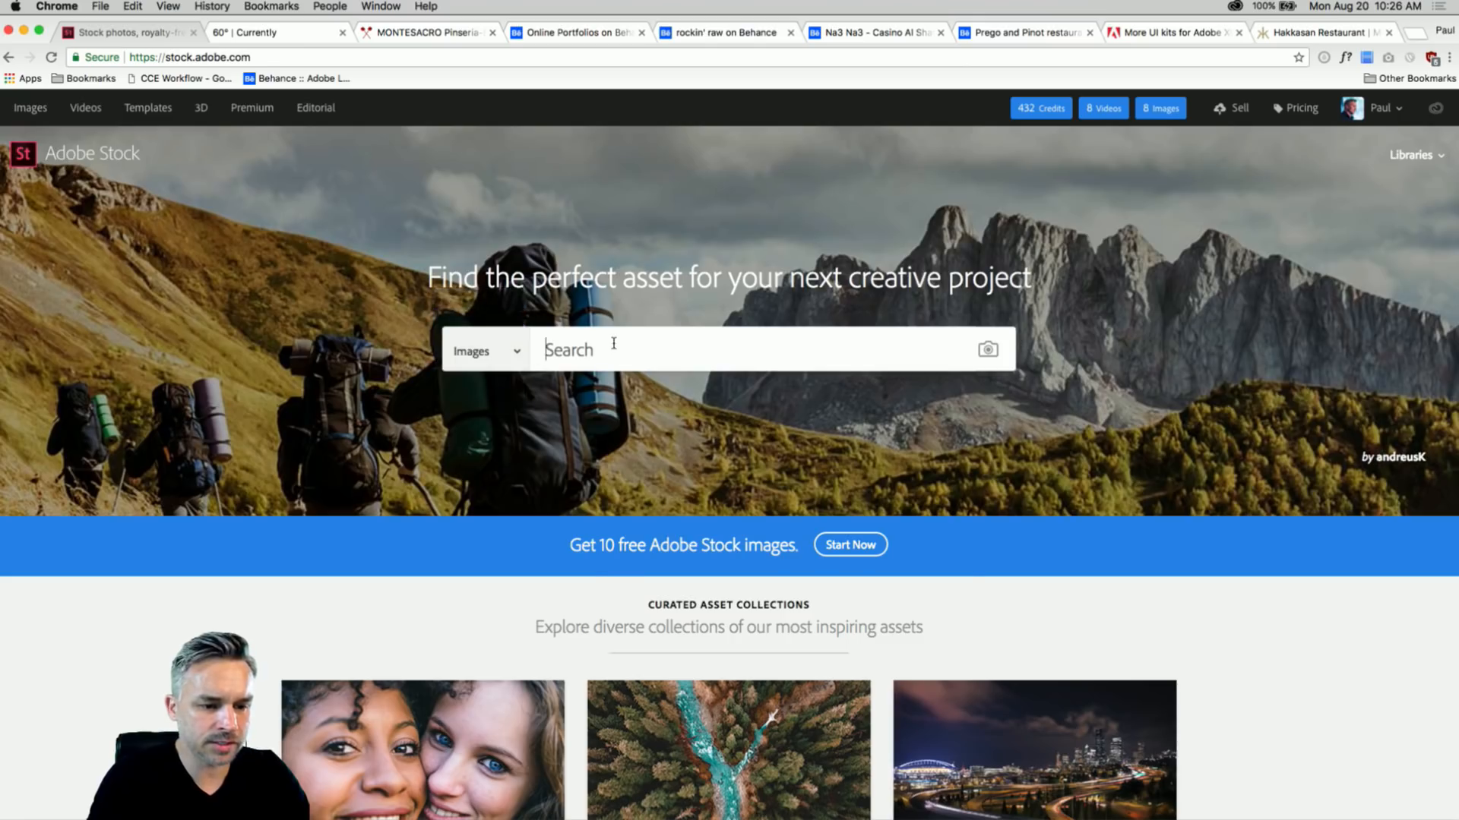
pyautogui.click(614, 343)
pyautogui.write('dining')
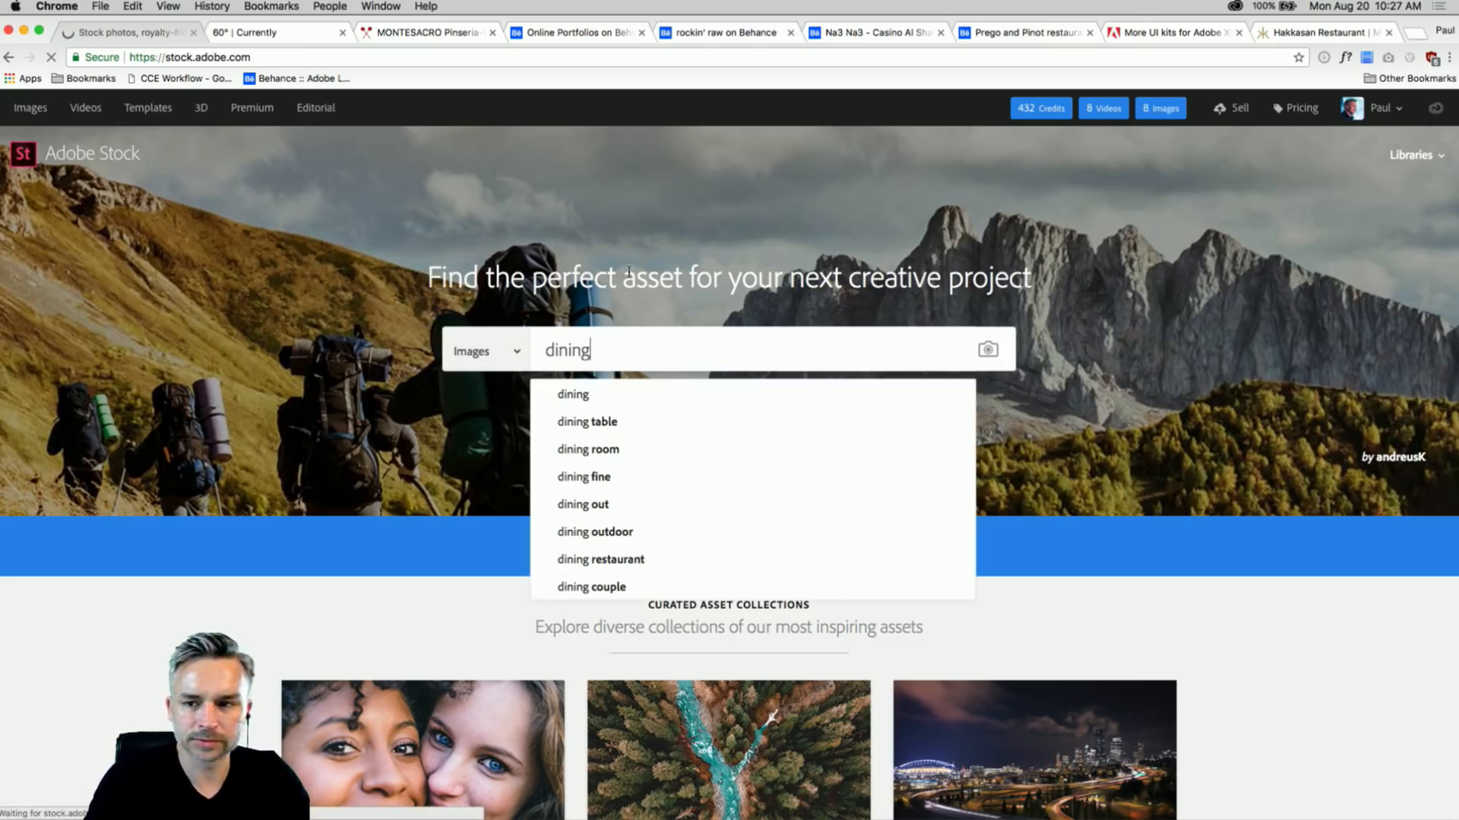
pyautogui.press('Return')
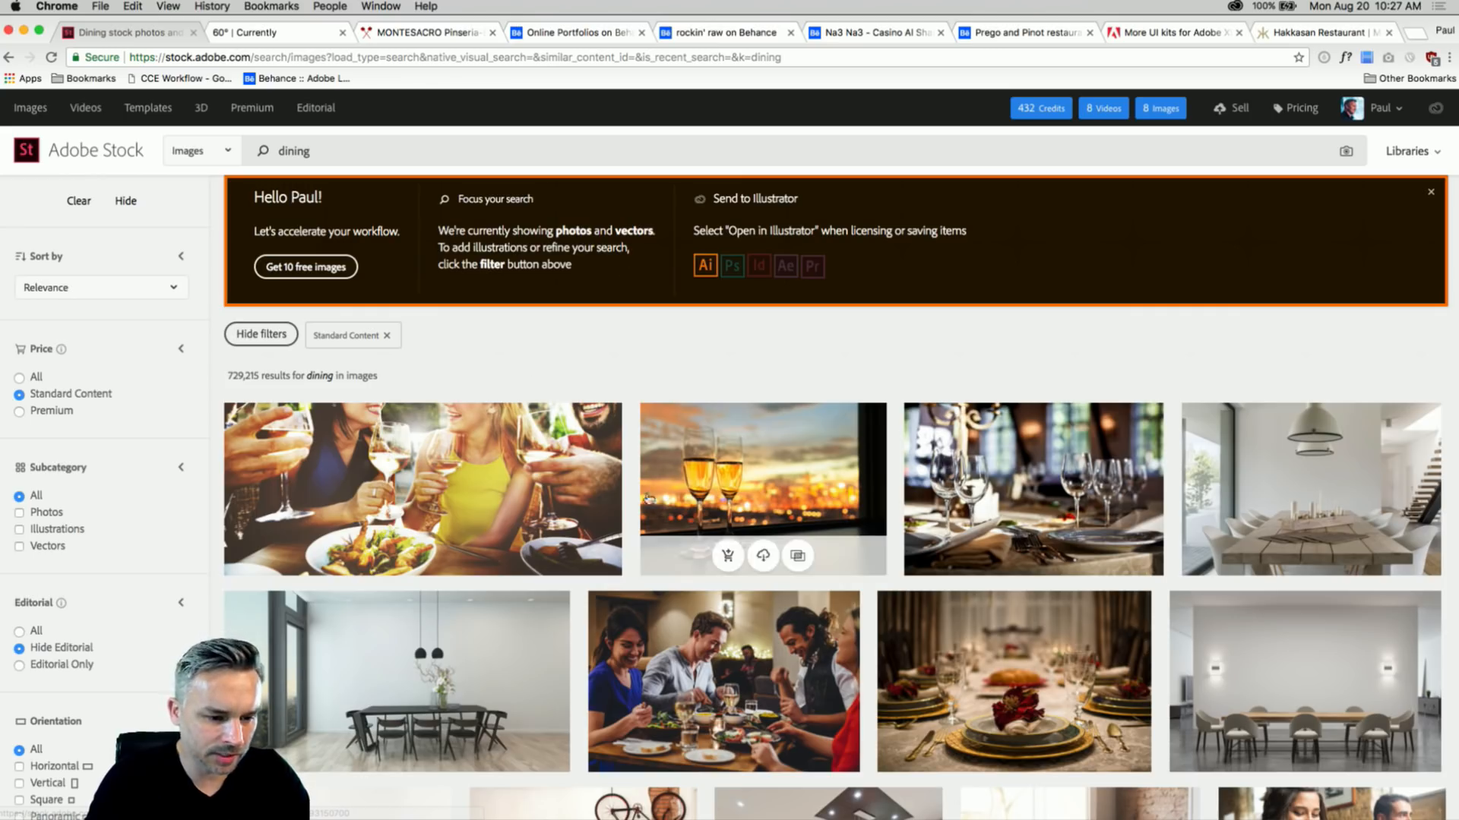
pyautogui.scroll(-3, 364, 404)
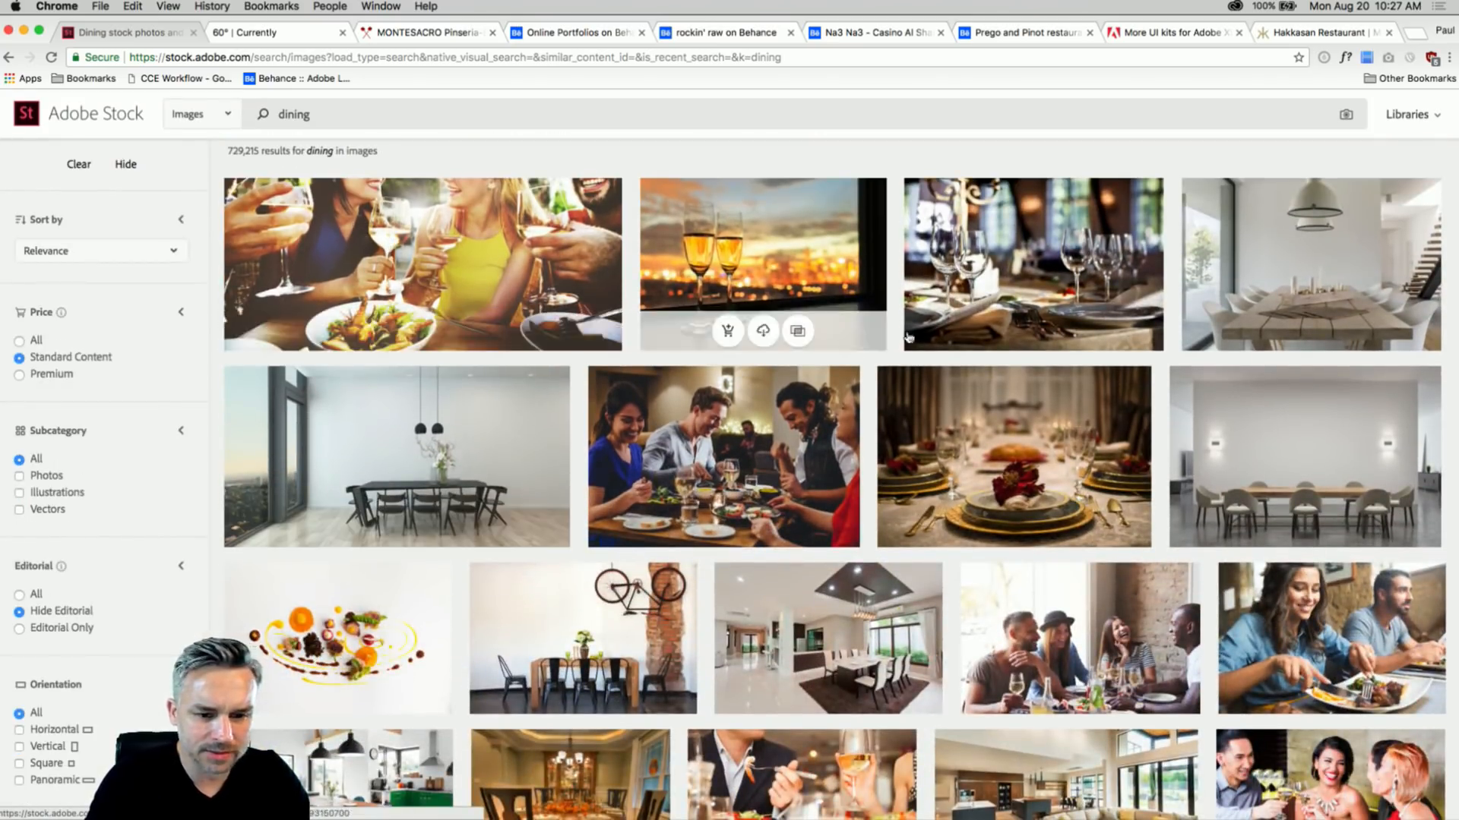
pyautogui.scroll(-5, 579, 411)
pyautogui.scroll(-5, 578, 411)
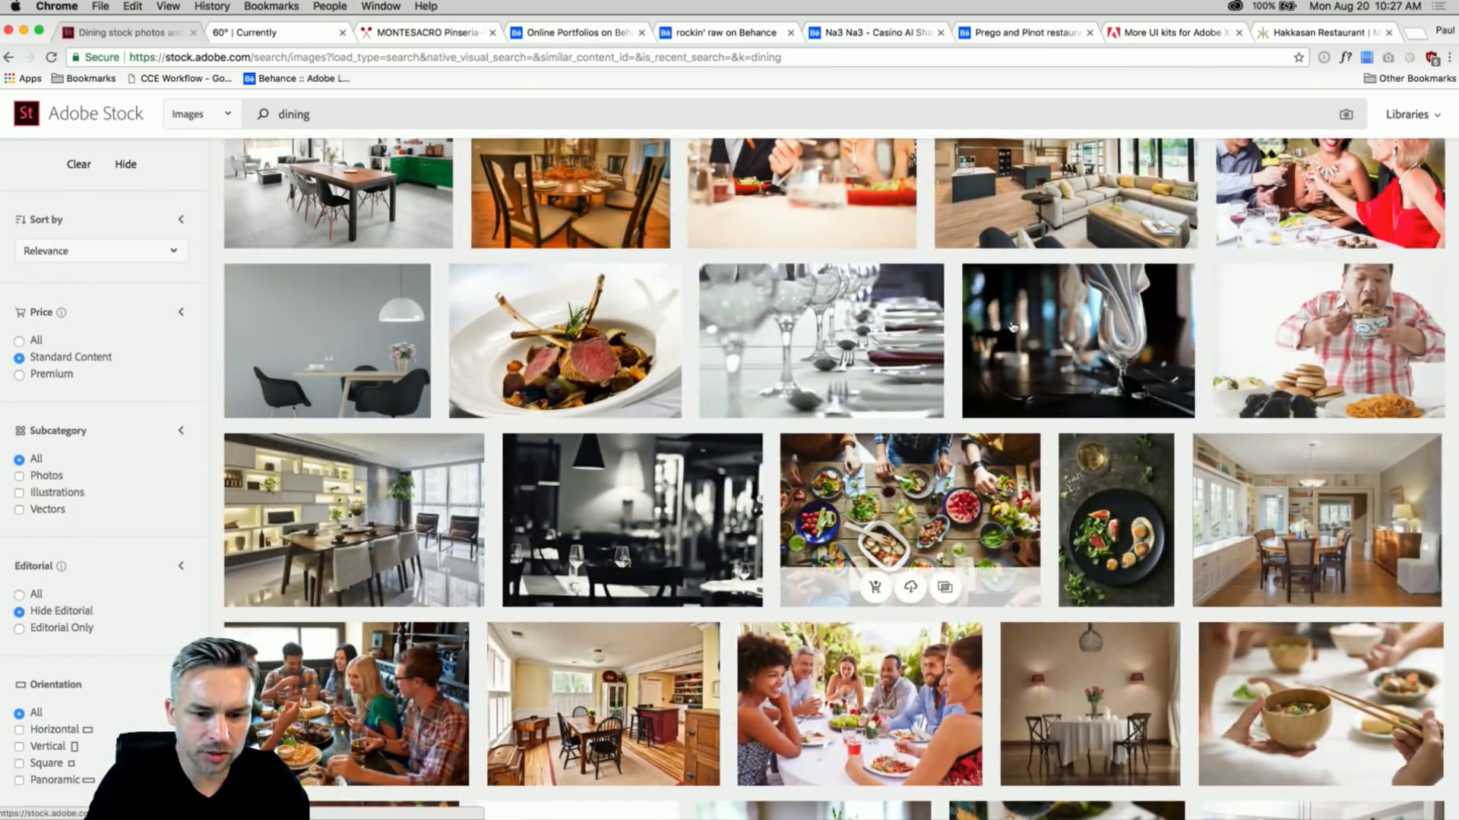
pyautogui.scroll(-9, 1014, 327)
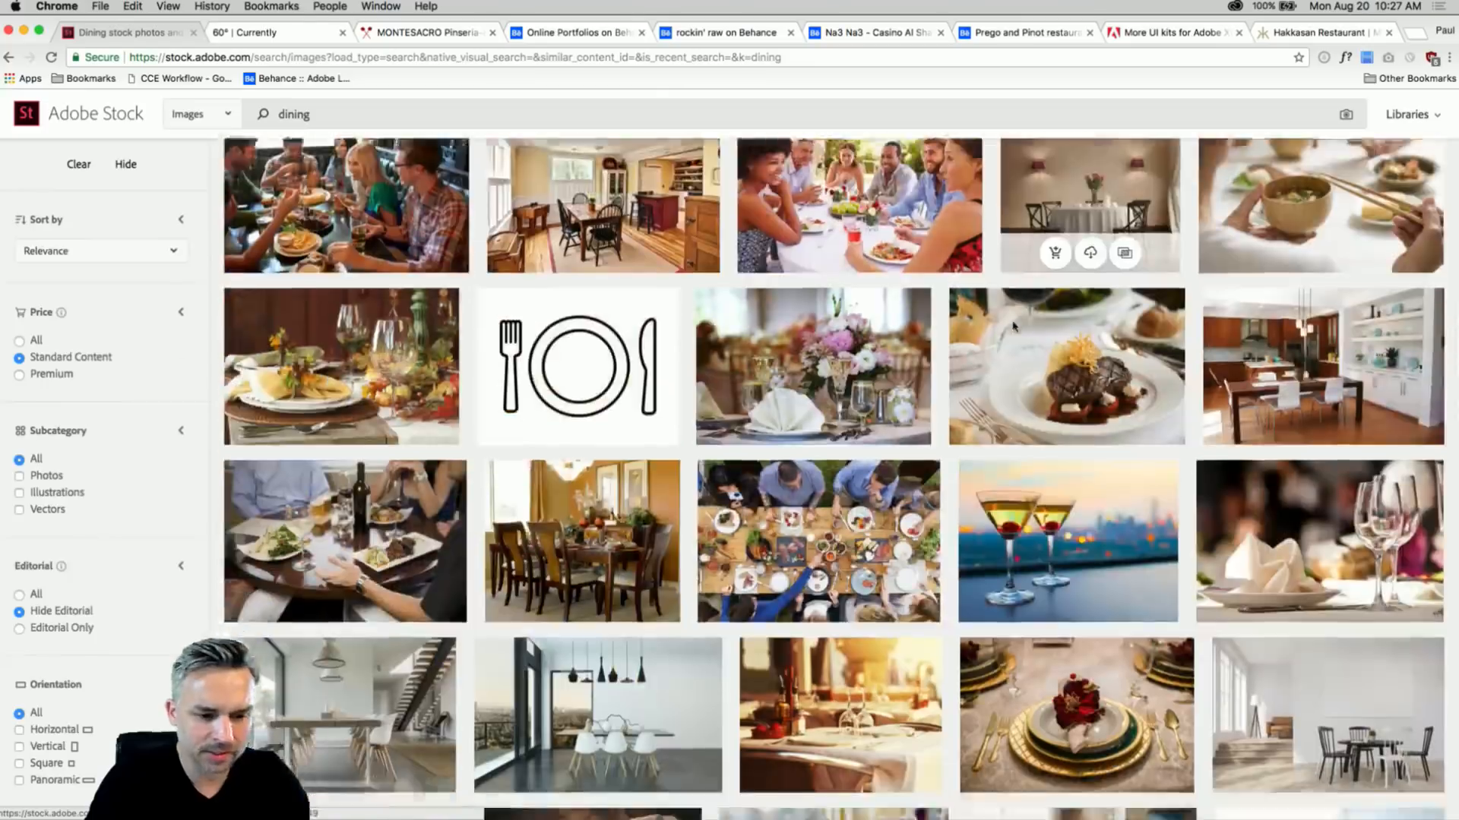
pyautogui.scroll(15, 1013, 333)
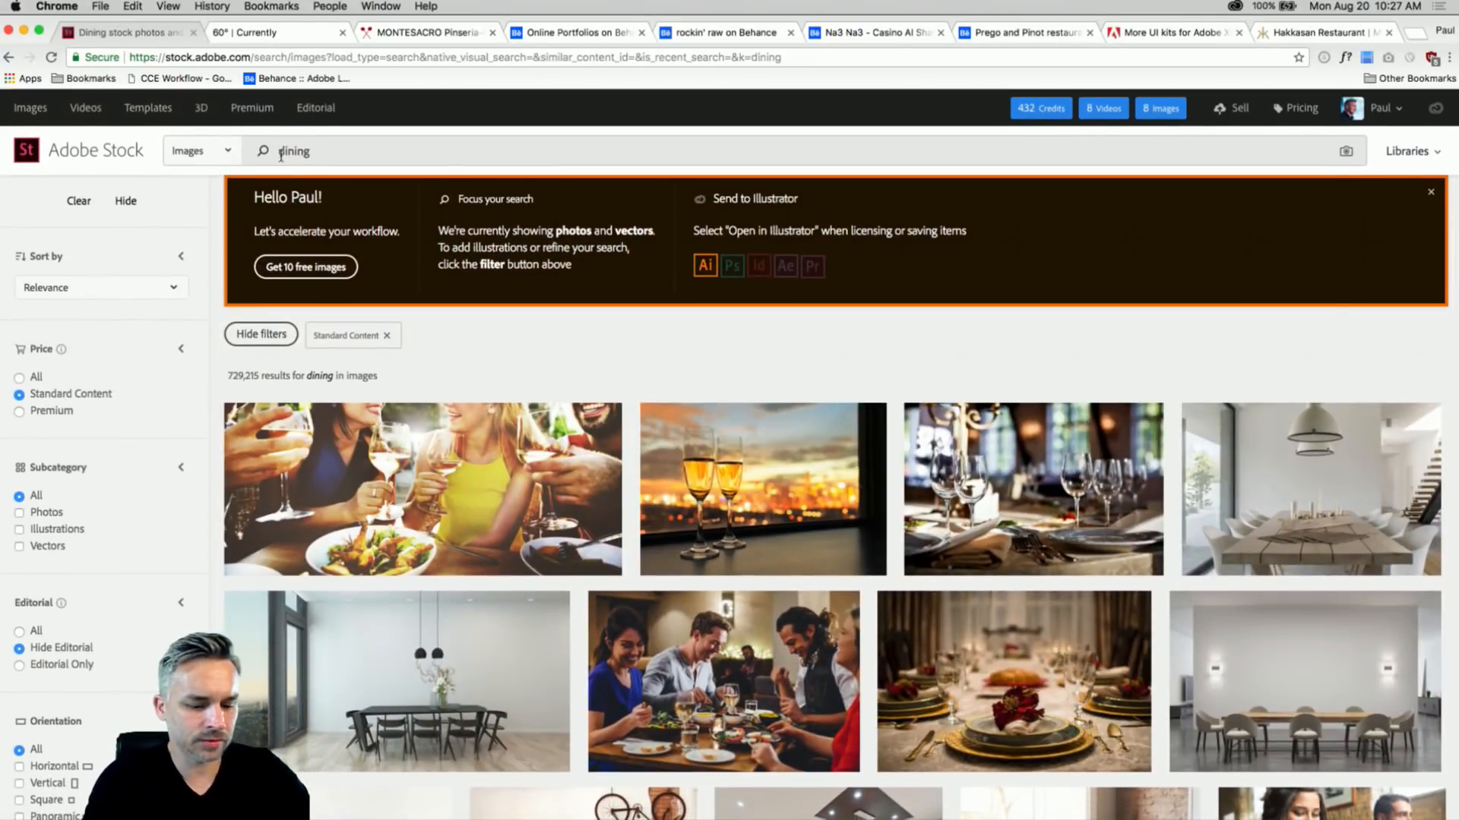
# - Refine the Adobe Stock search to 'fine dining'
pyautogui.click(280, 155)
pyautogui.write('fine')
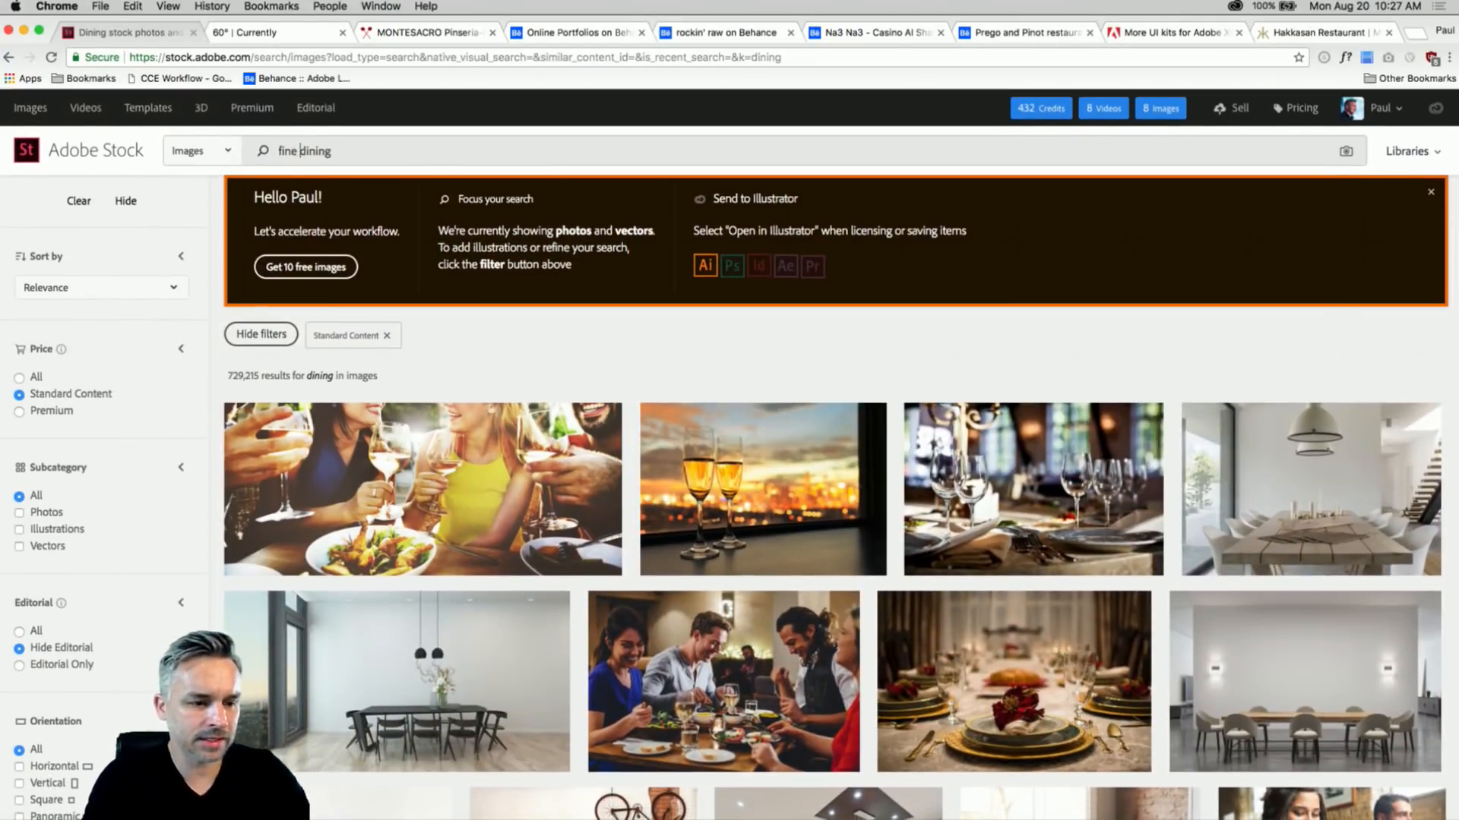
pyautogui.press('Return')
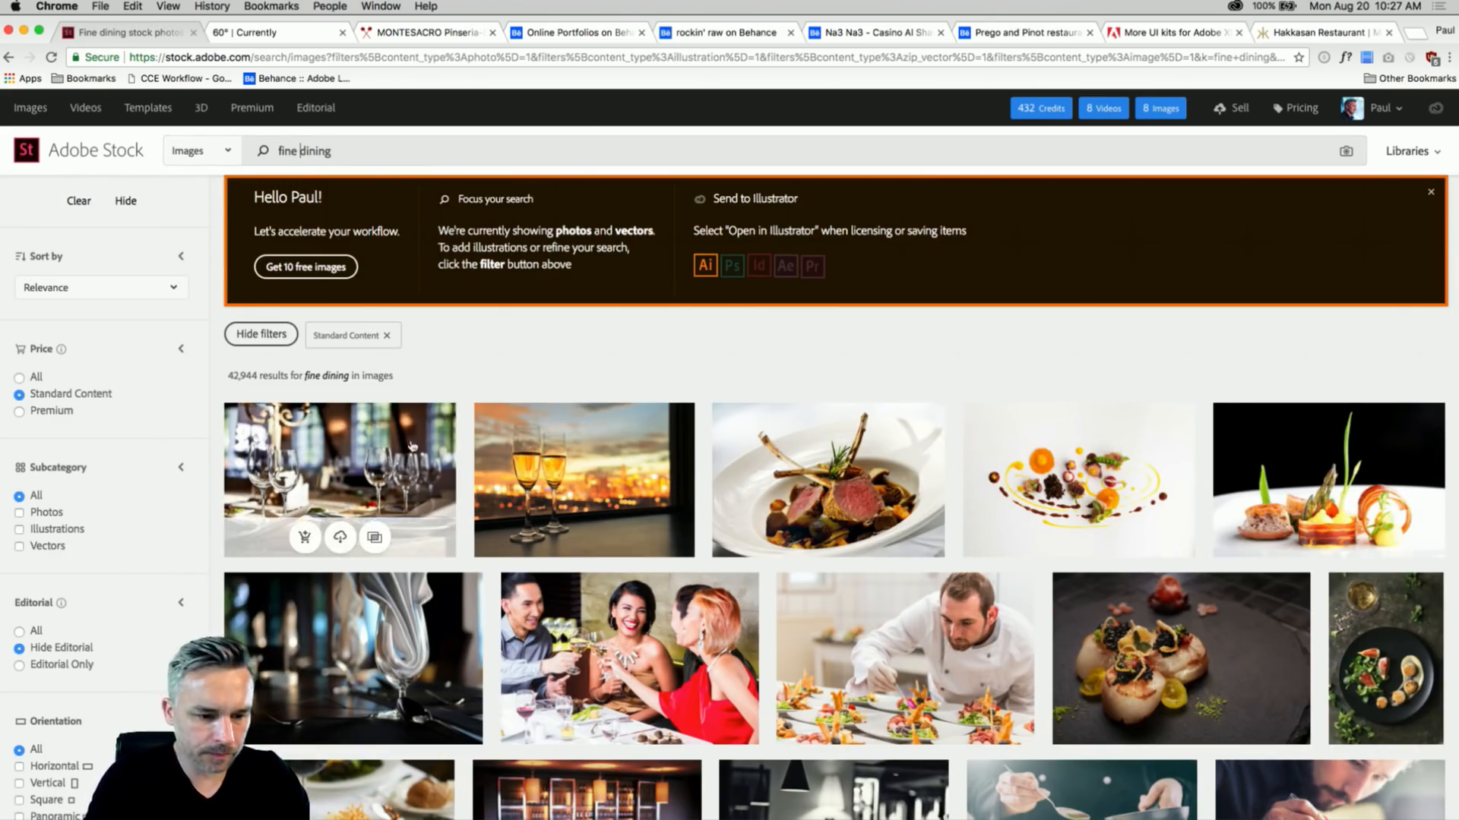
pyautogui.scroll(-3, 334, 532)
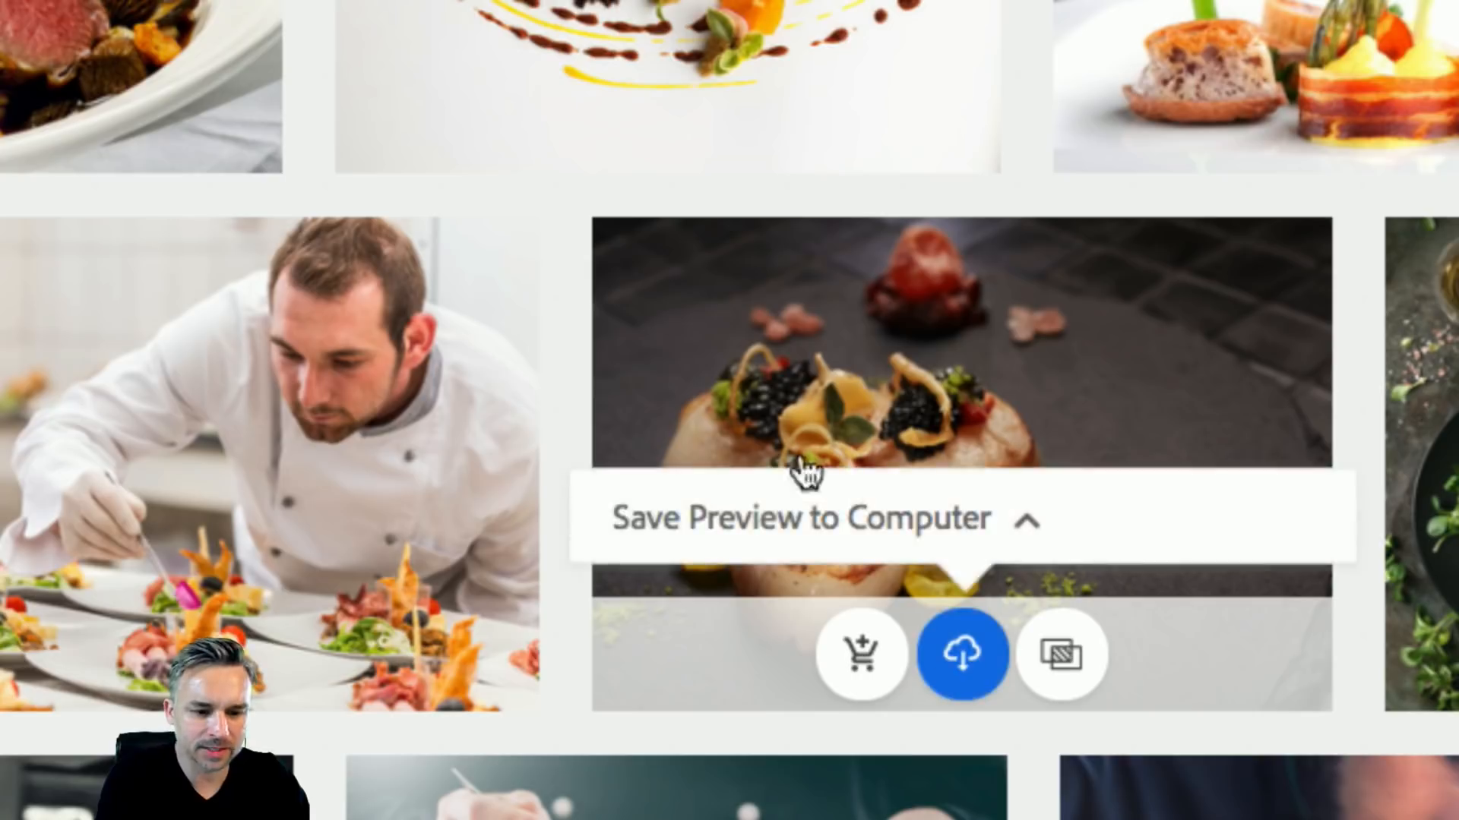
# - Save the scallops and dark plate photo previews to the Food library, then minimize Chrome
pyautogui.click(1031, 525)
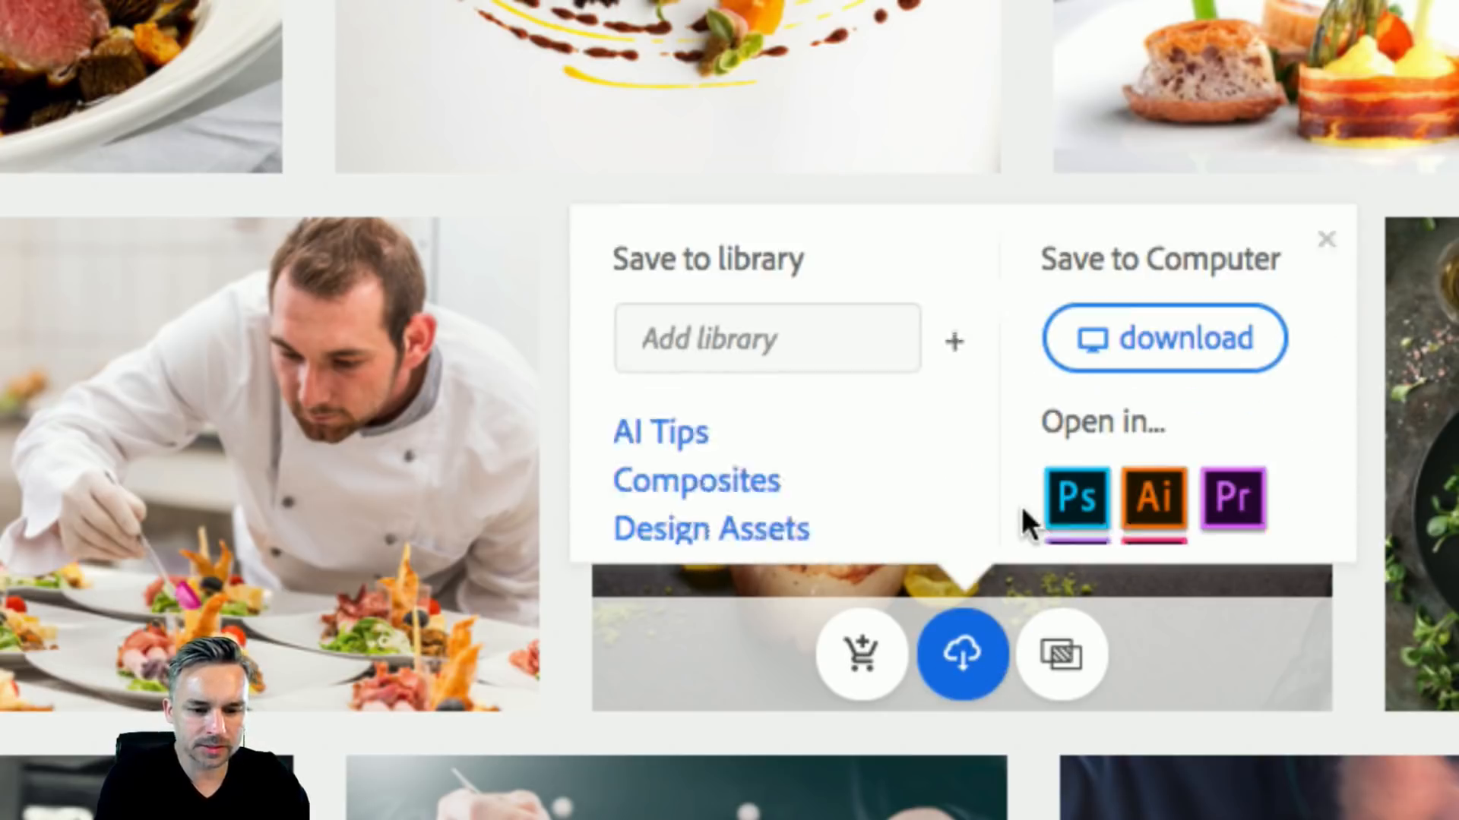
pyautogui.scroll(-3, 798, 361)
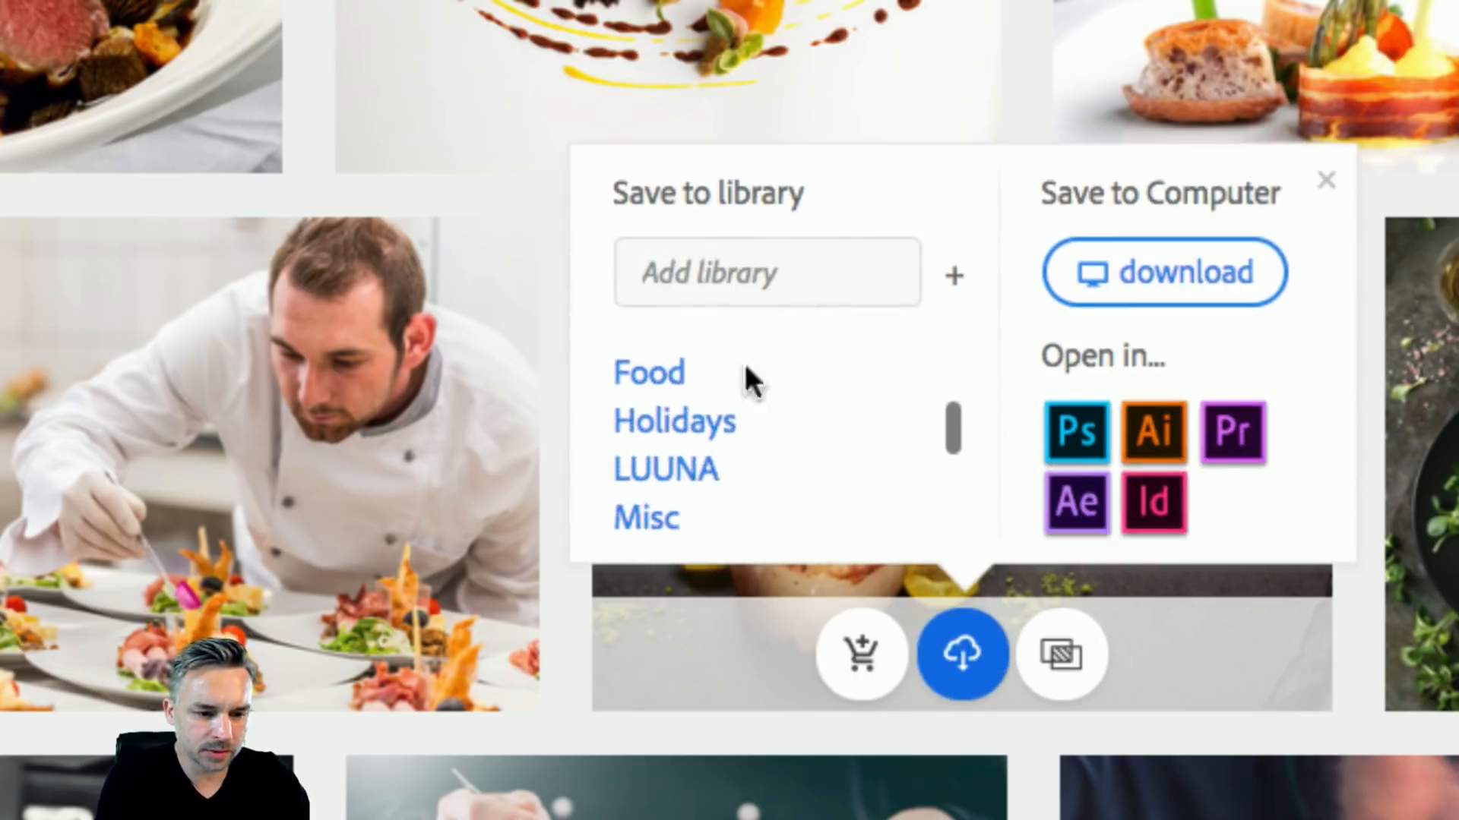
pyautogui.click(661, 380)
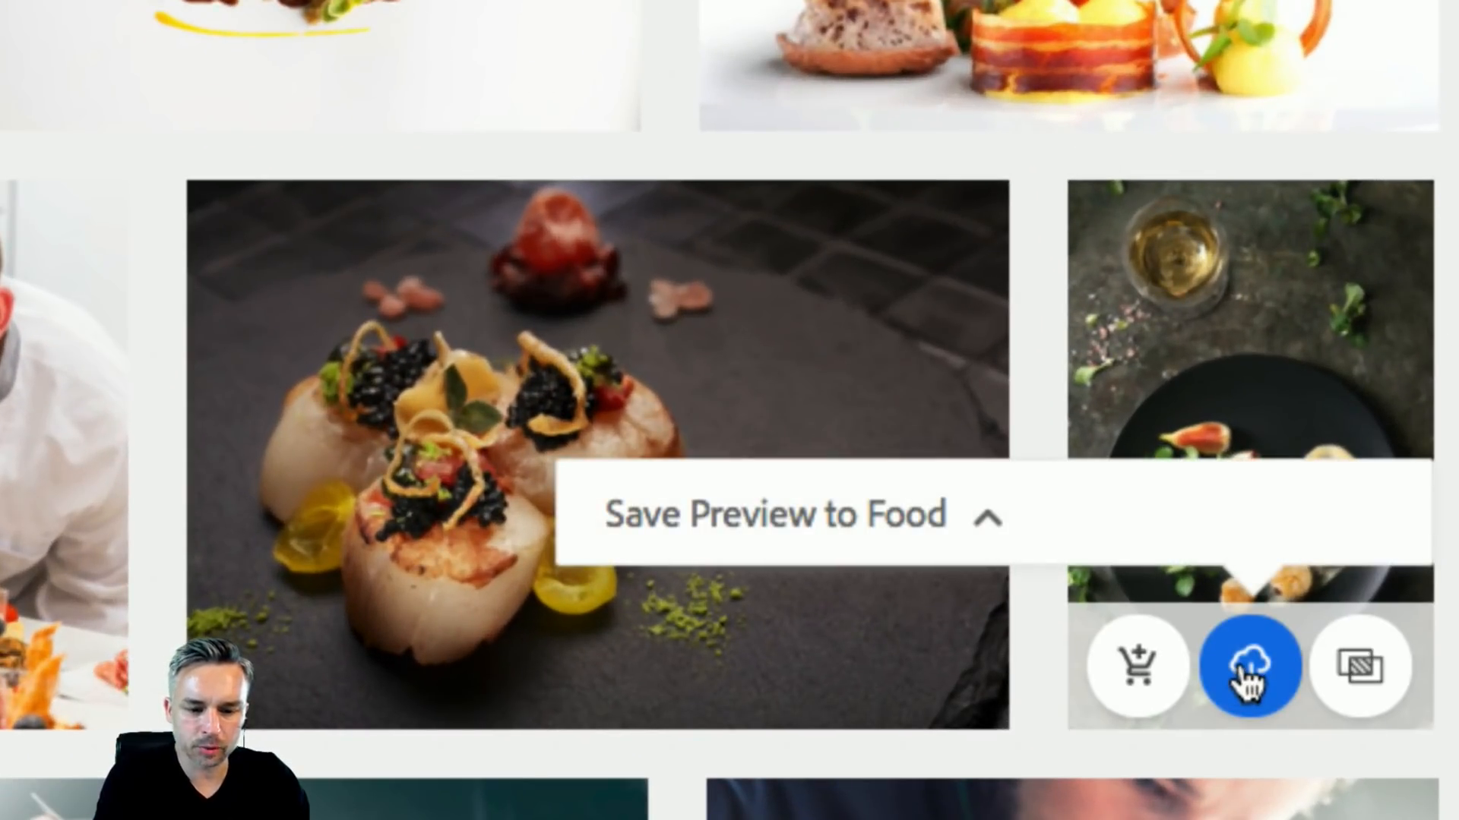
pyautogui.click(1246, 669)
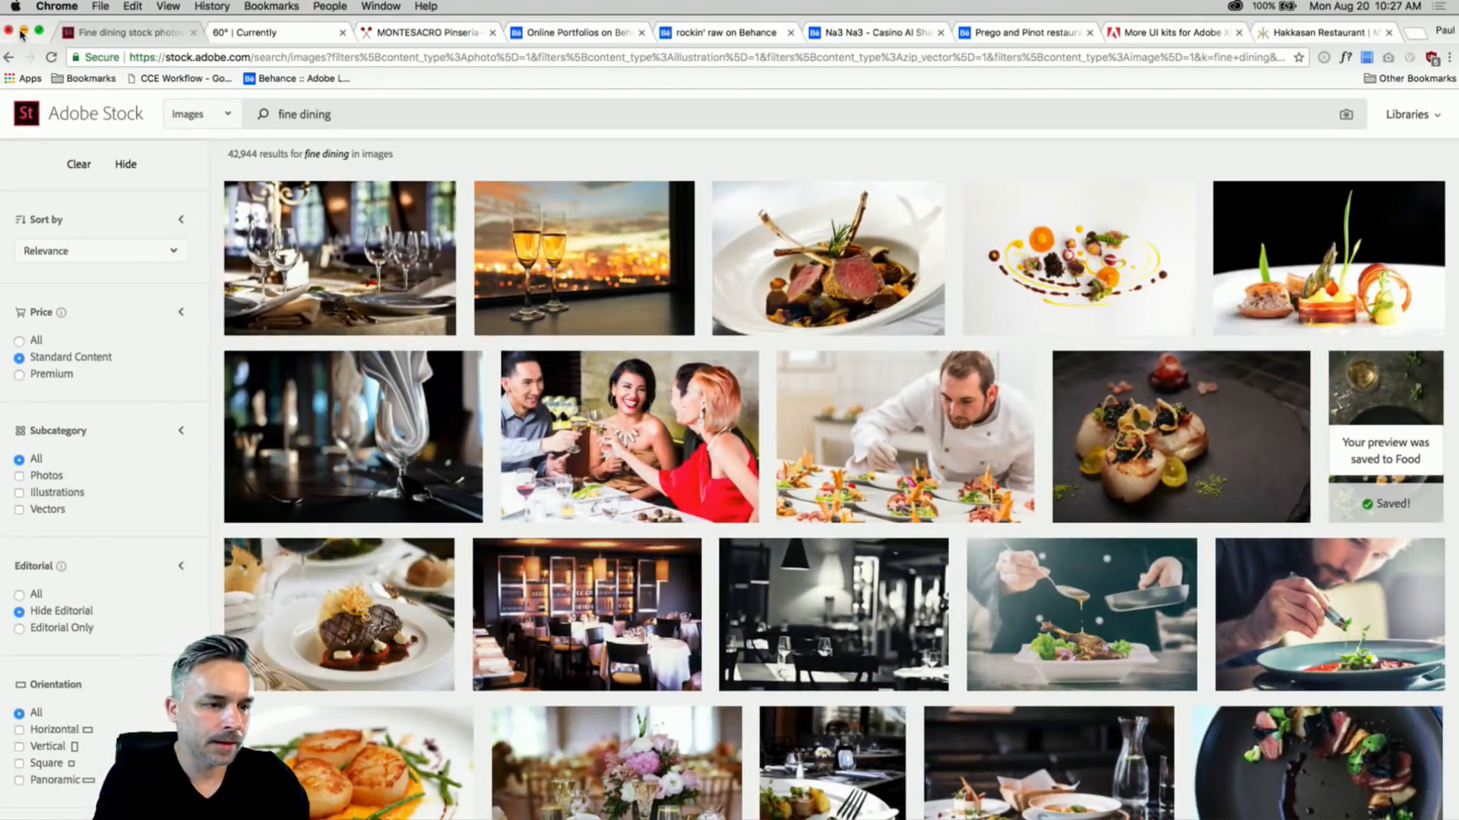
pyautogui.click(23, 31)
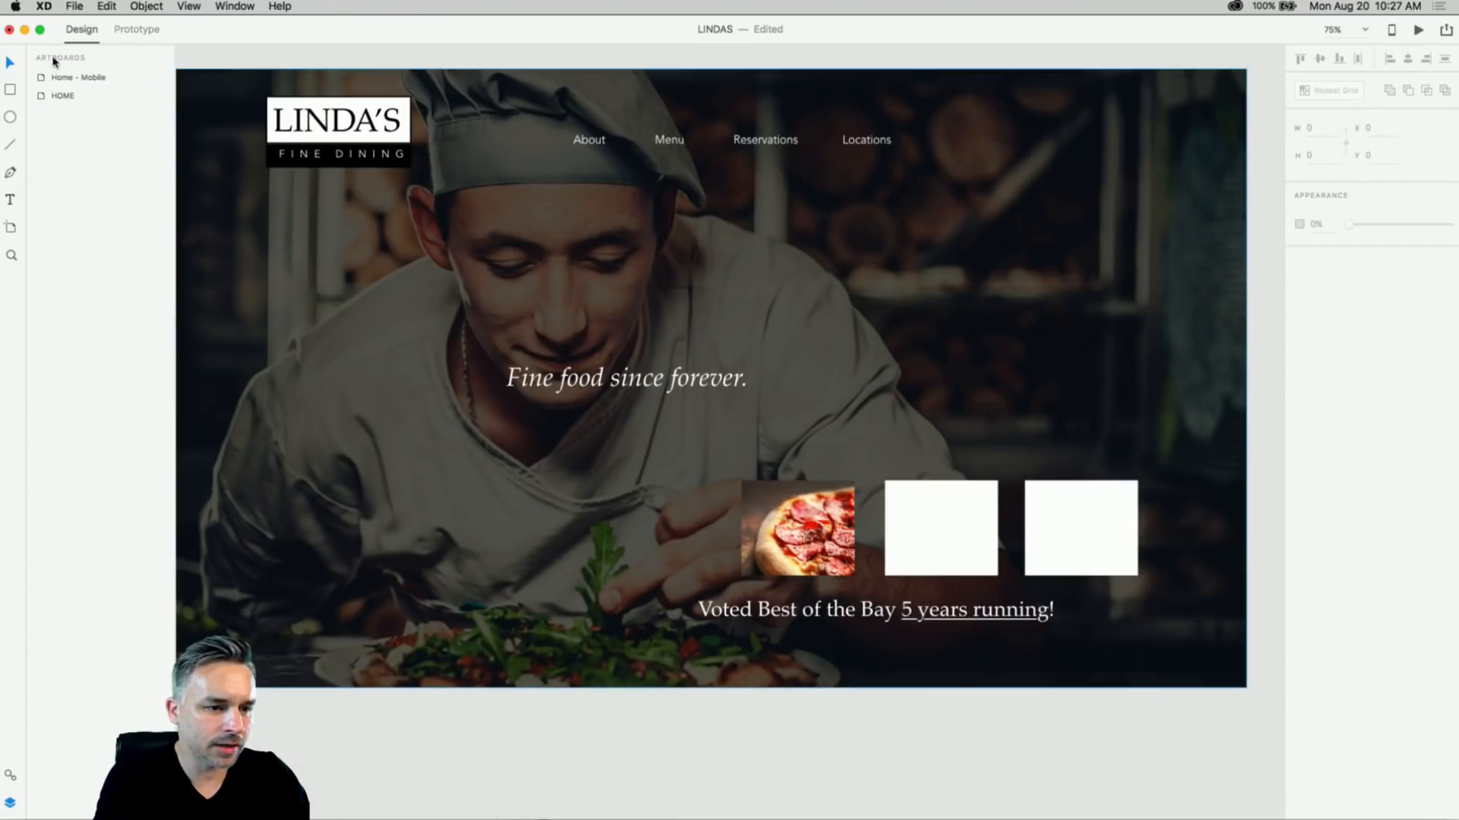
# - From CC Libraries, place the scallops and restaurant photos into the middle and right squares
pyautogui.click(75, 6)
pyautogui.click(114, 83)
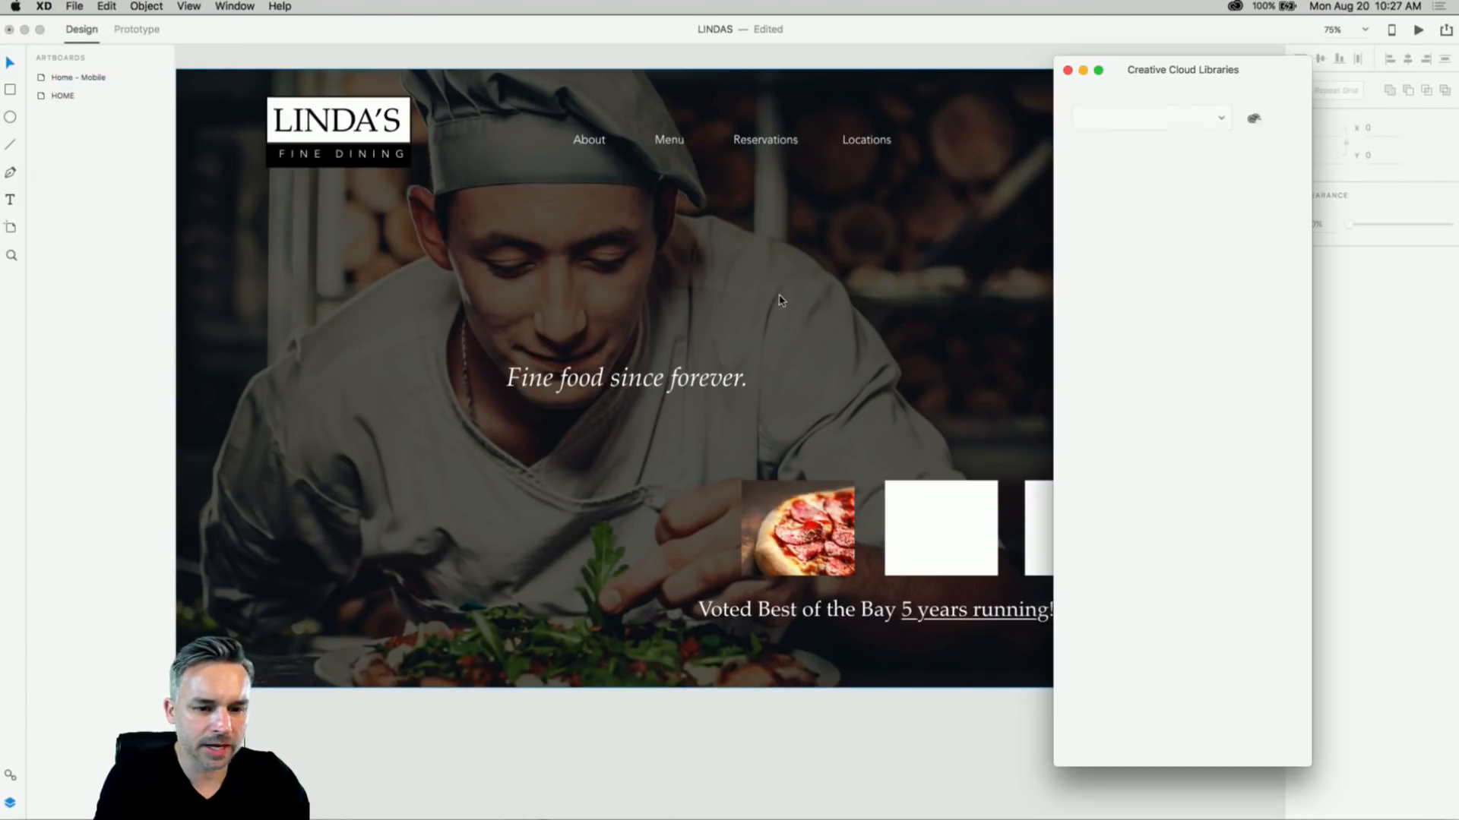
pyautogui.moveTo(1160, 92); pyautogui.dragTo(1301, 36)
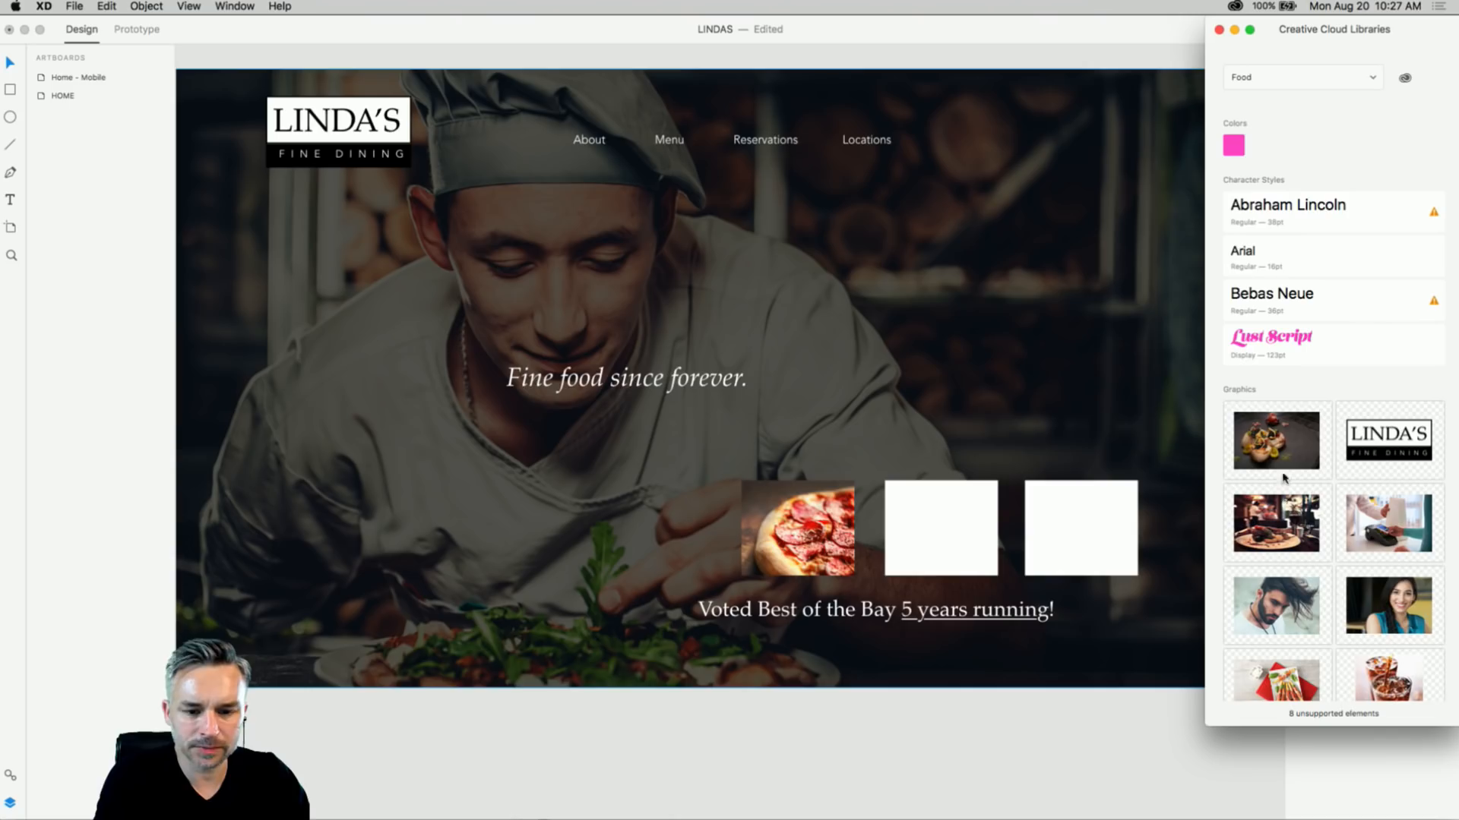
pyautogui.moveTo(1286, 443); pyautogui.dragTo(942, 531)
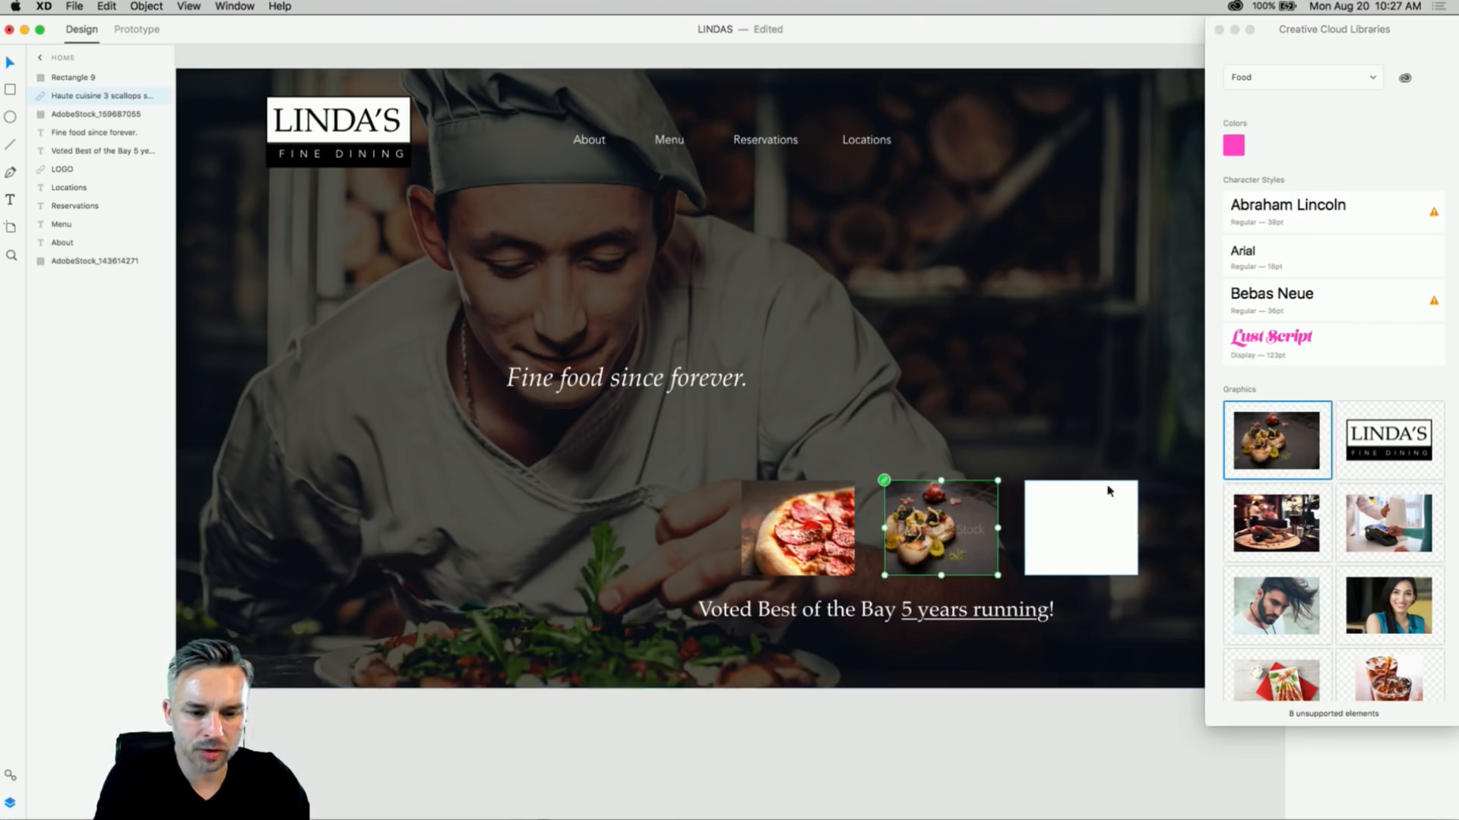
pyautogui.moveTo(1284, 524); pyautogui.dragTo(1065, 547)
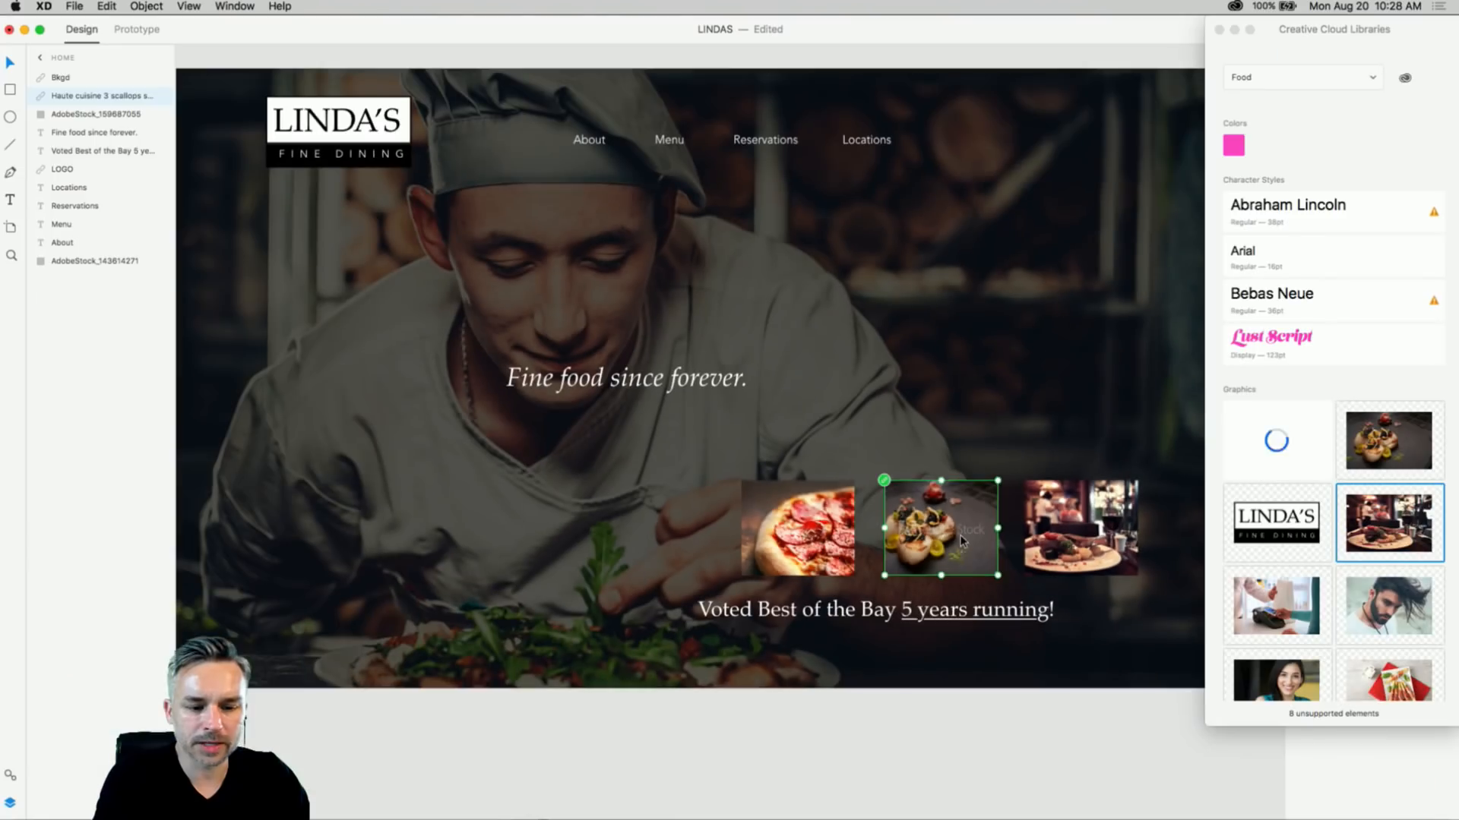
# - Check the pizza, scallops, restaurant and chef images, then return to Adobe Stock in Chrome
pyautogui.click(137, 486)
pyautogui.click(734, 519)
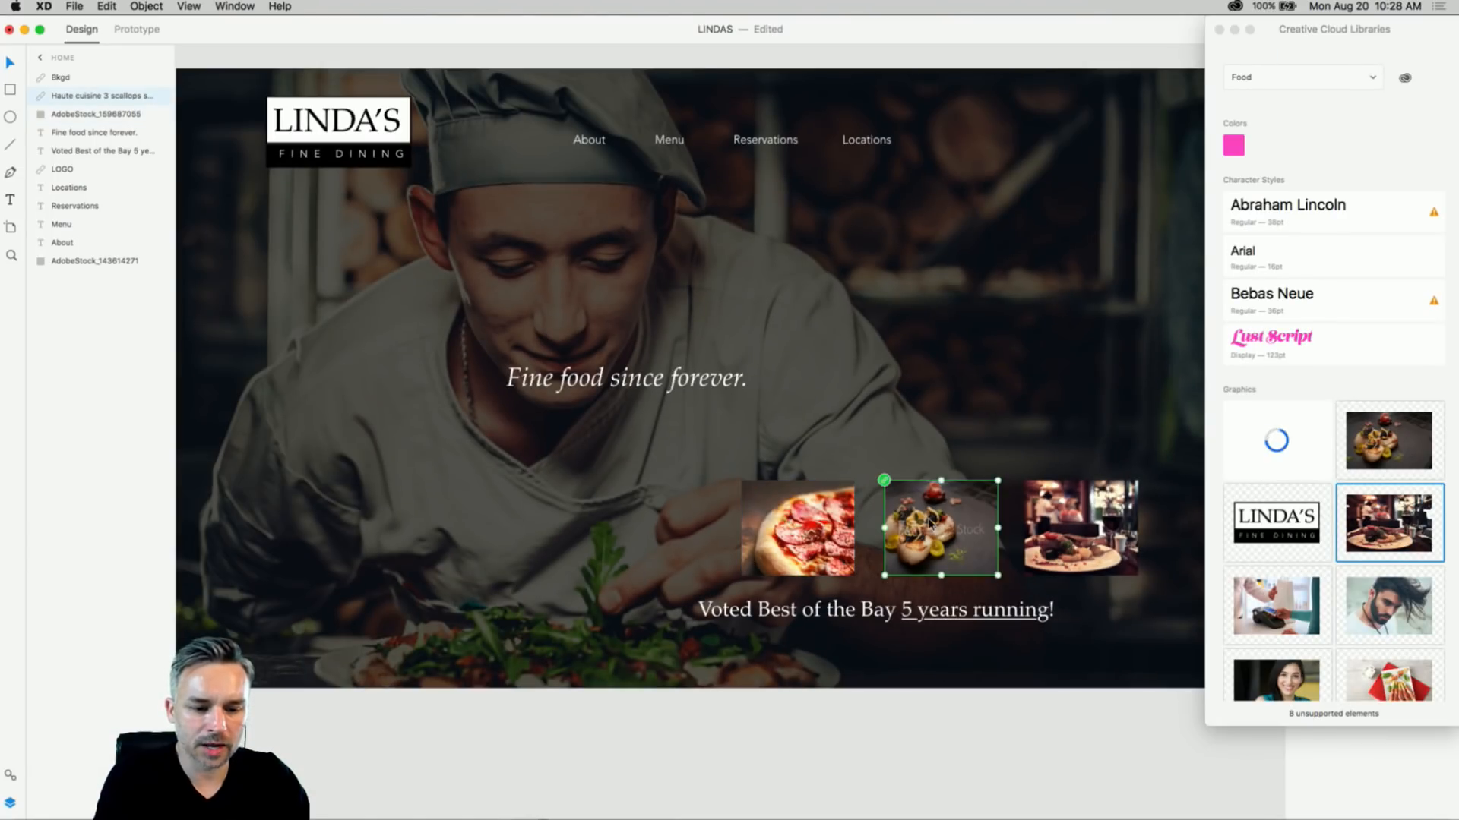
pyautogui.click(1389, 528)
pyautogui.click(972, 534)
pyautogui.click(799, 539)
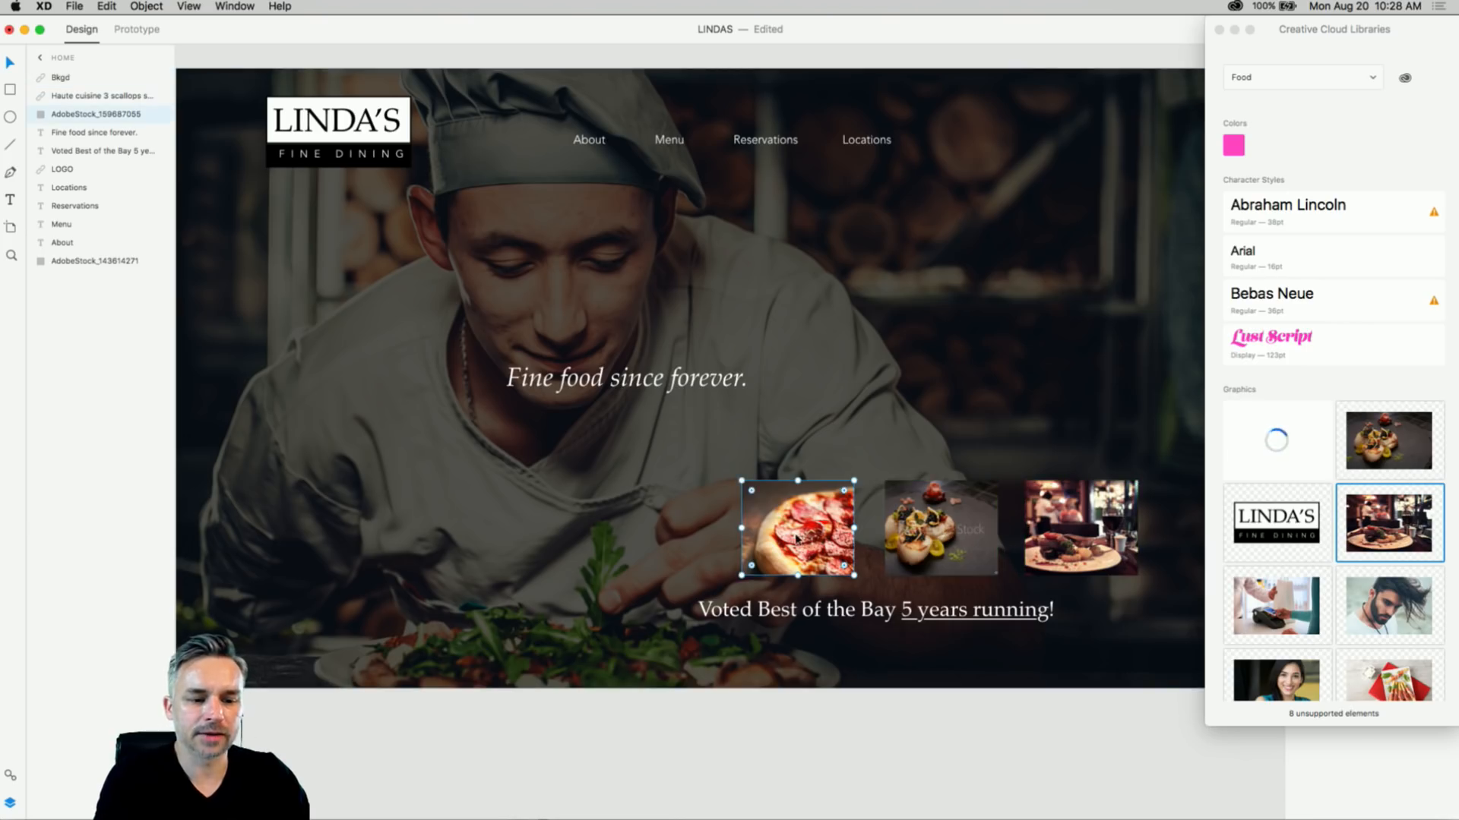
pyautogui.click(440, 295)
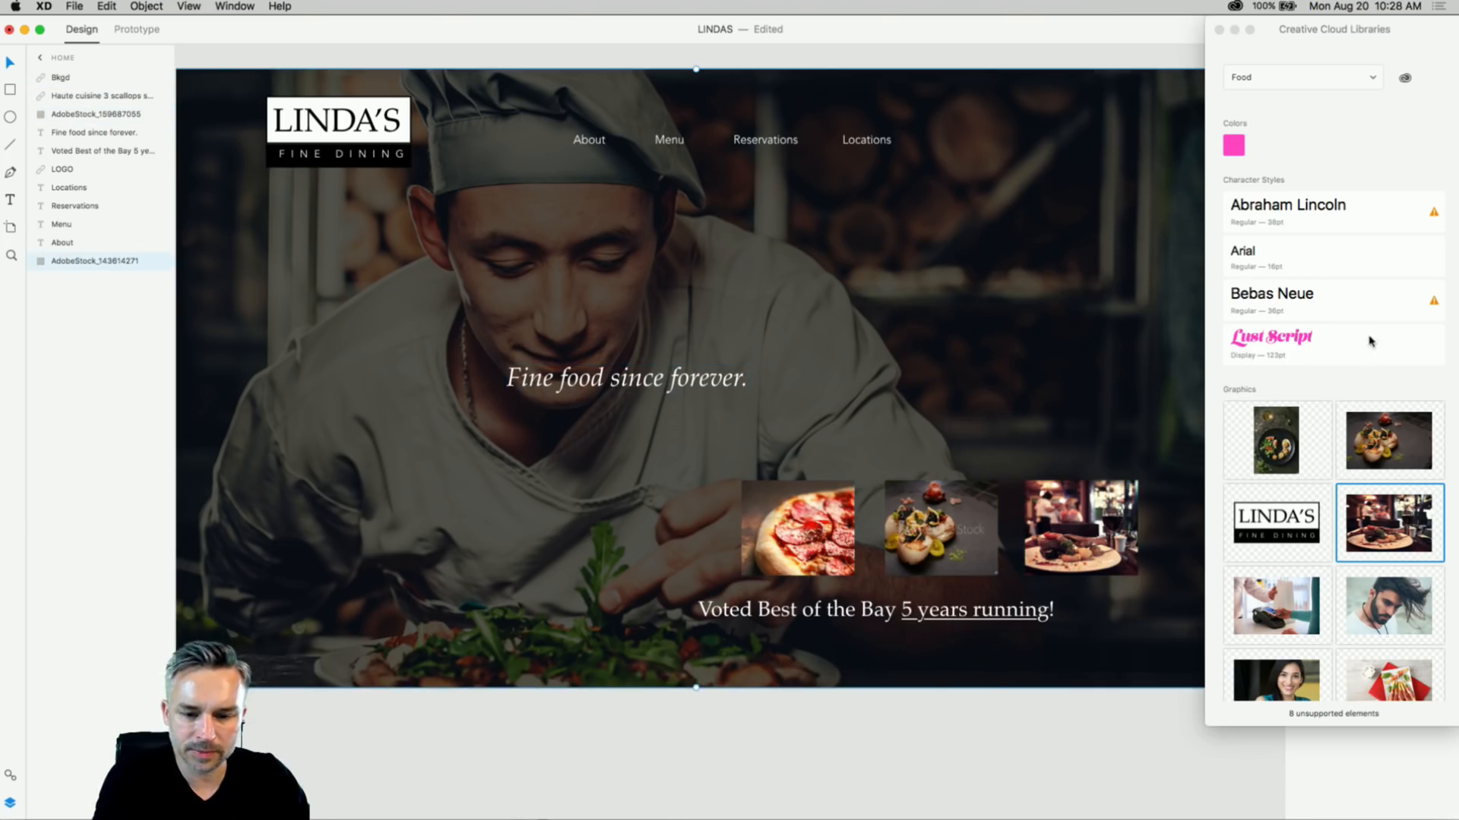
pyautogui.click(1382, 515)
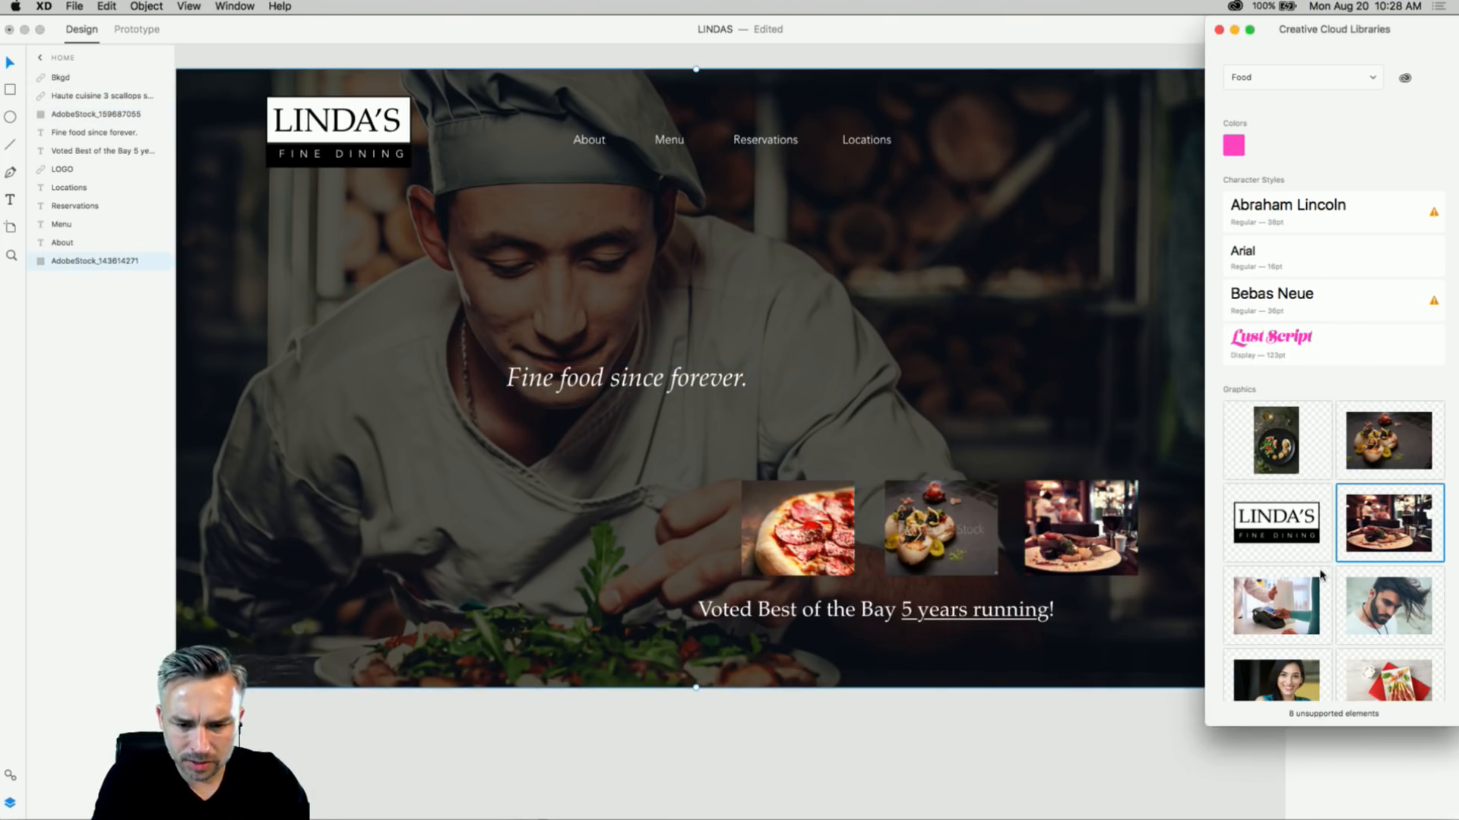
pyautogui.click(716, 335)
pyautogui.moveTo(763, 813)
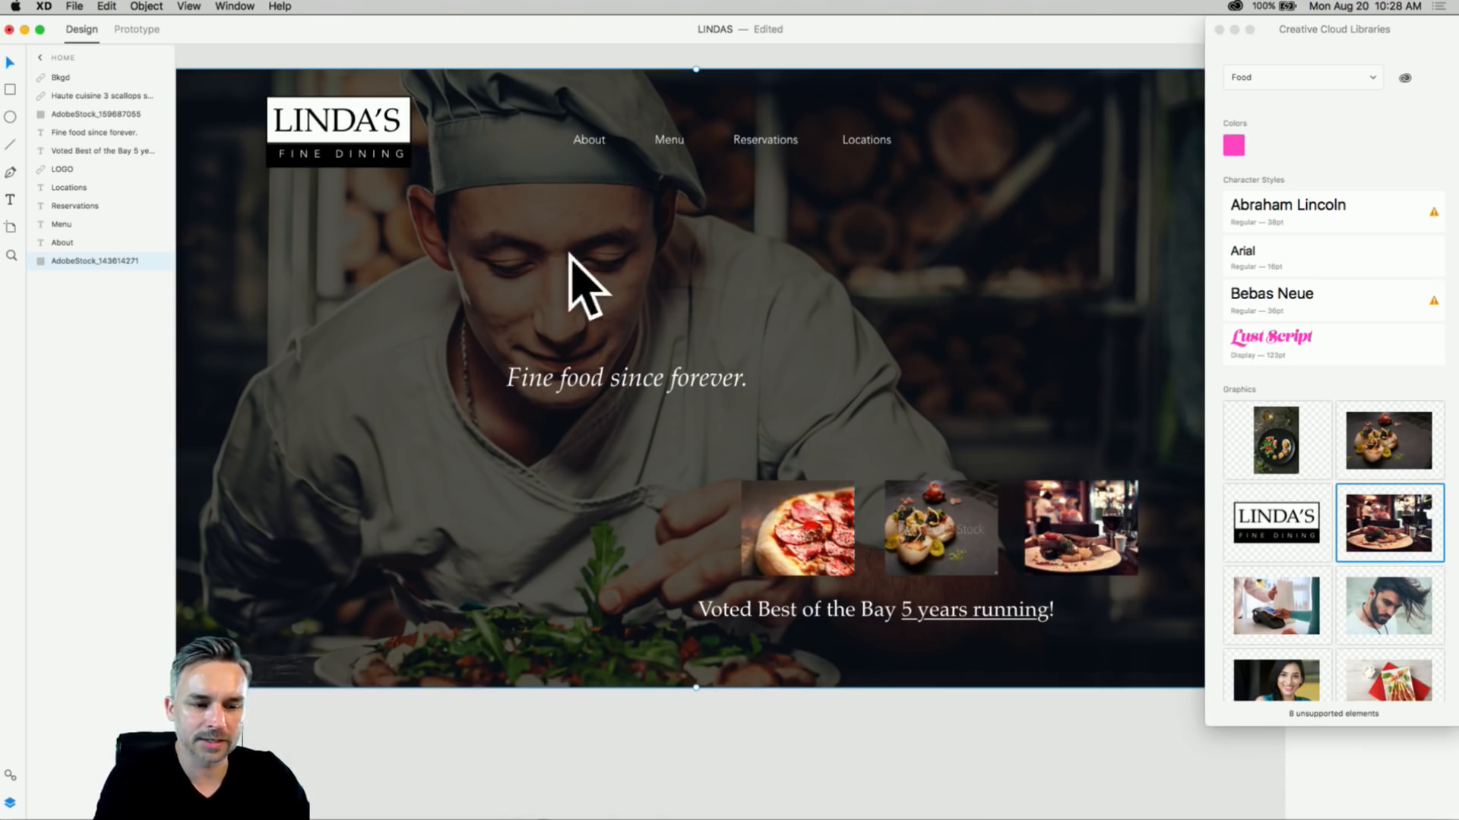
pyautogui.click(736, 810)
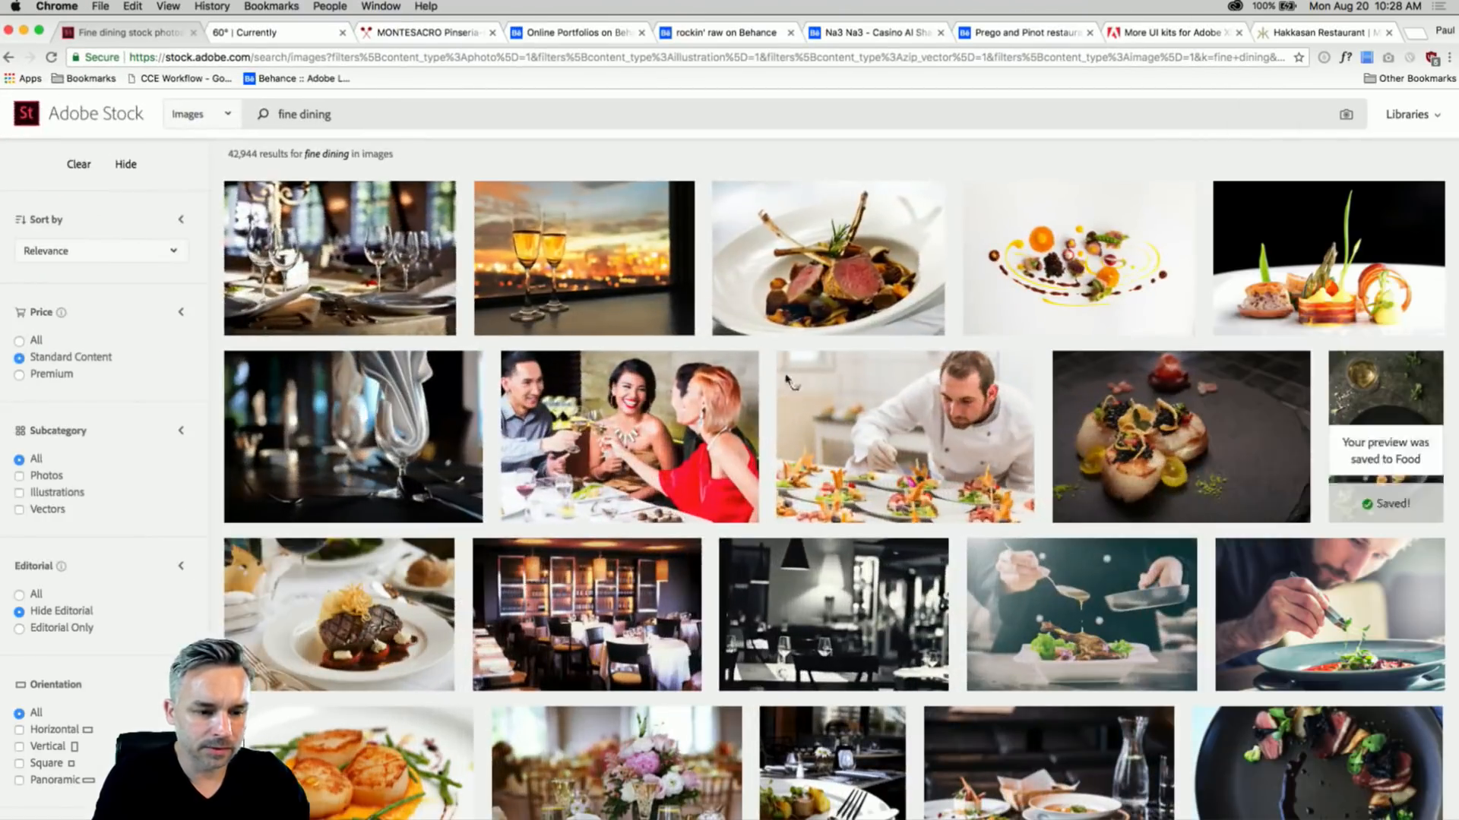
# - Save the chocolate dessert photo preview to the Food library
pyautogui.scroll(-5, 726, 377)
pyautogui.scroll(-5, 725, 377)
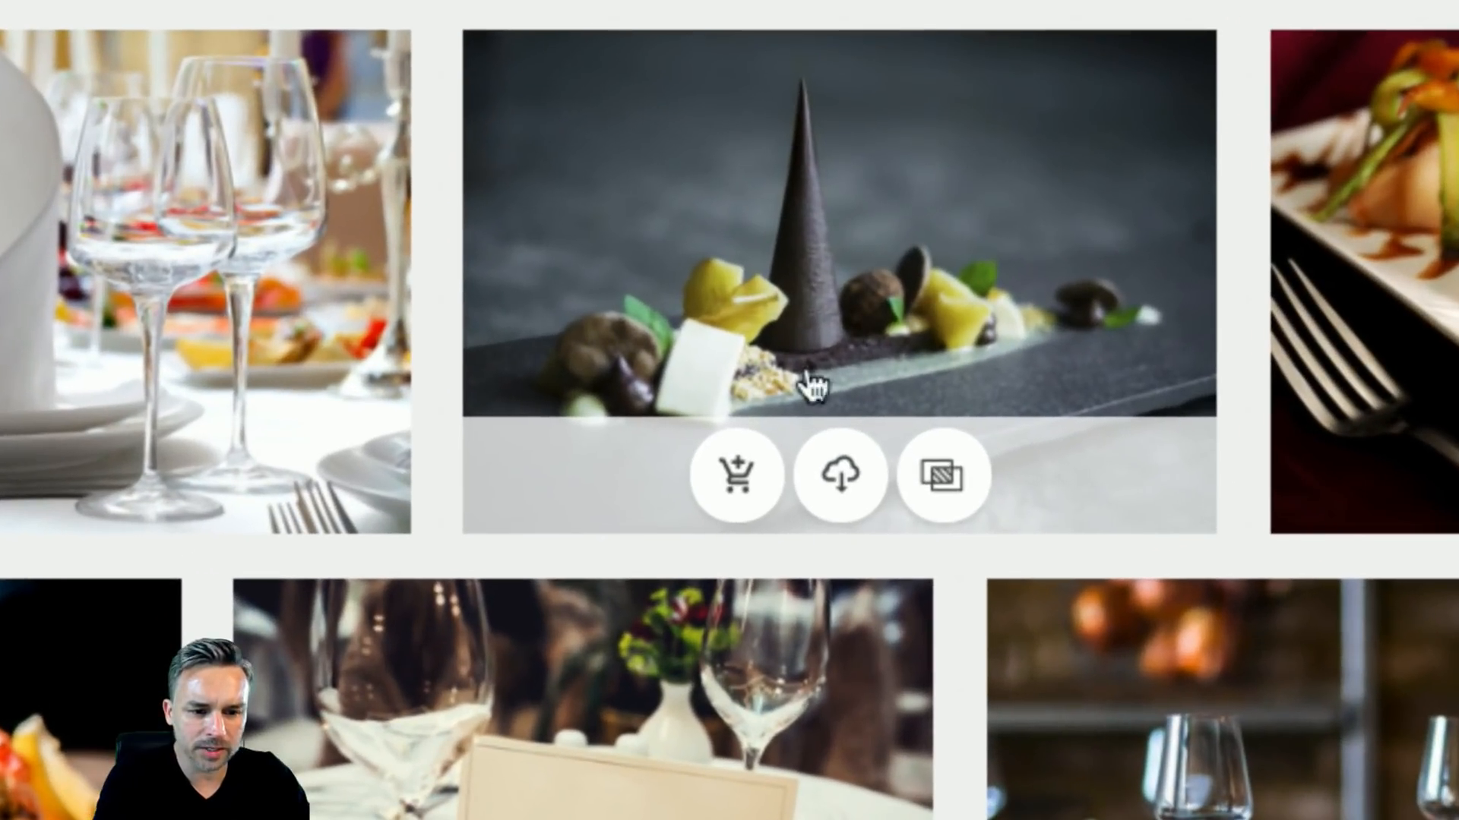
pyautogui.click(838, 477)
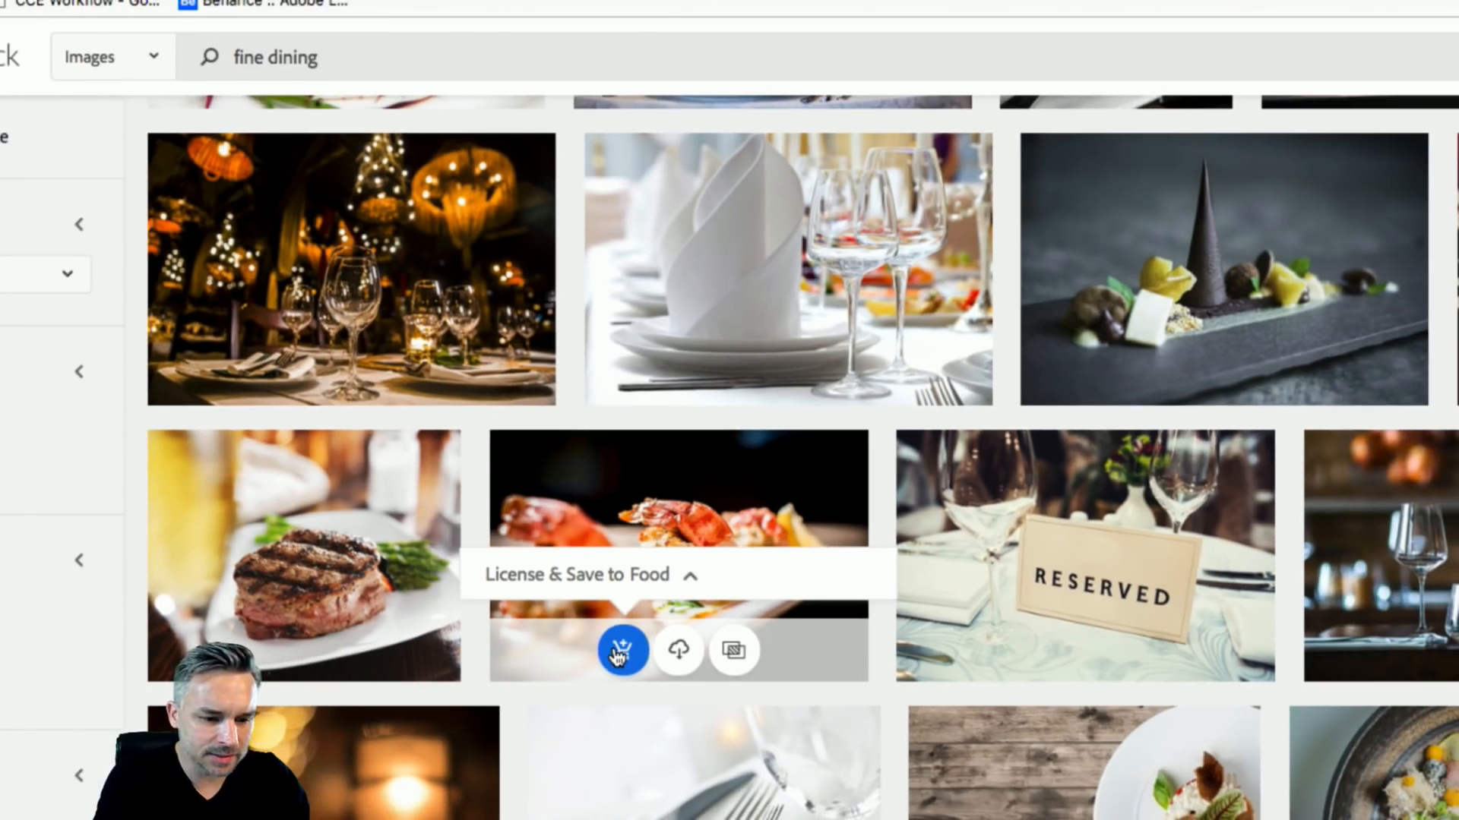
# - License the grilled-prawn photo into Food for 1 credit, then minimize Chrome
pyautogui.click(620, 650)
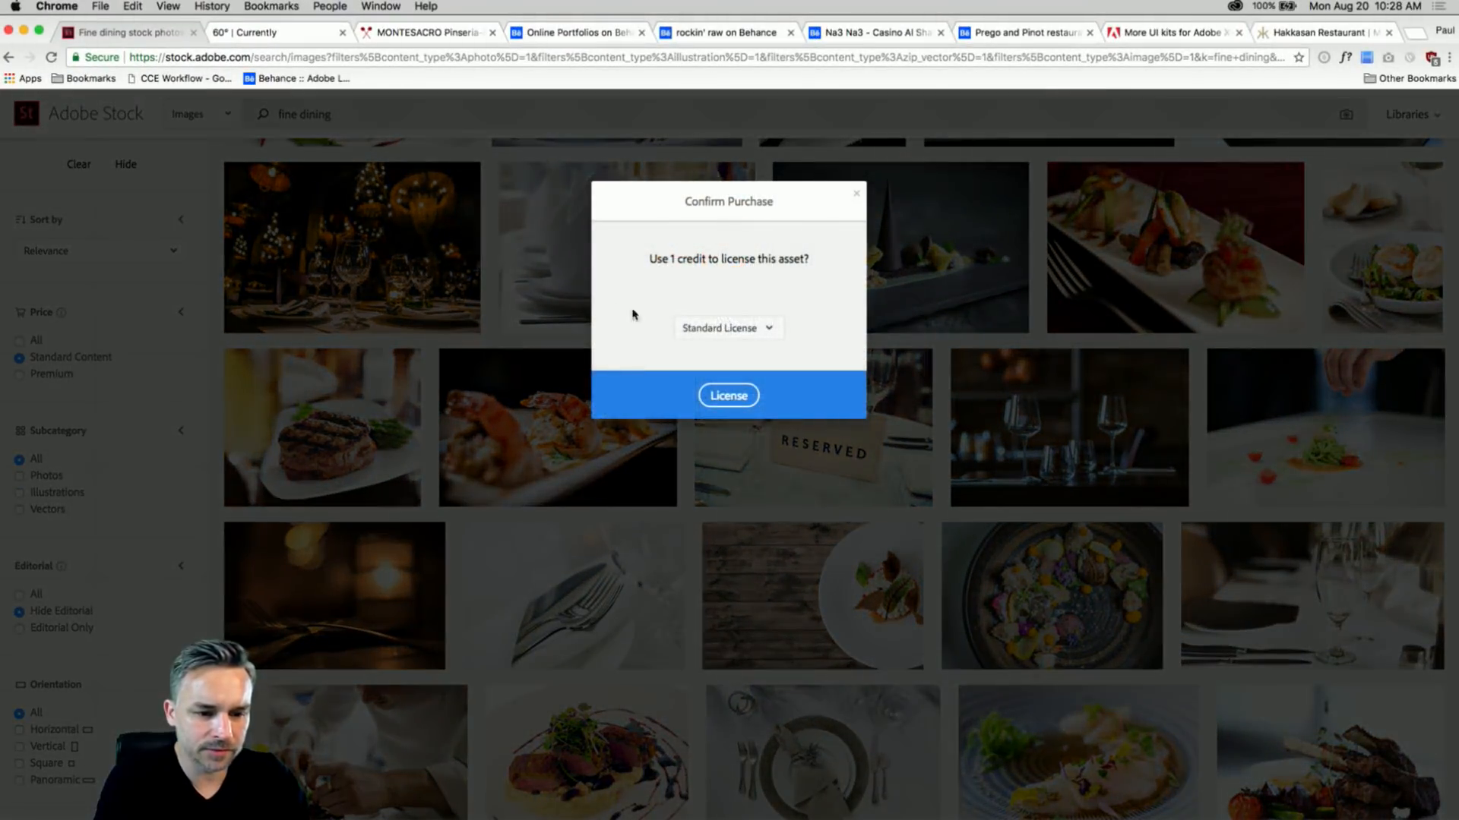
pyautogui.click(725, 464)
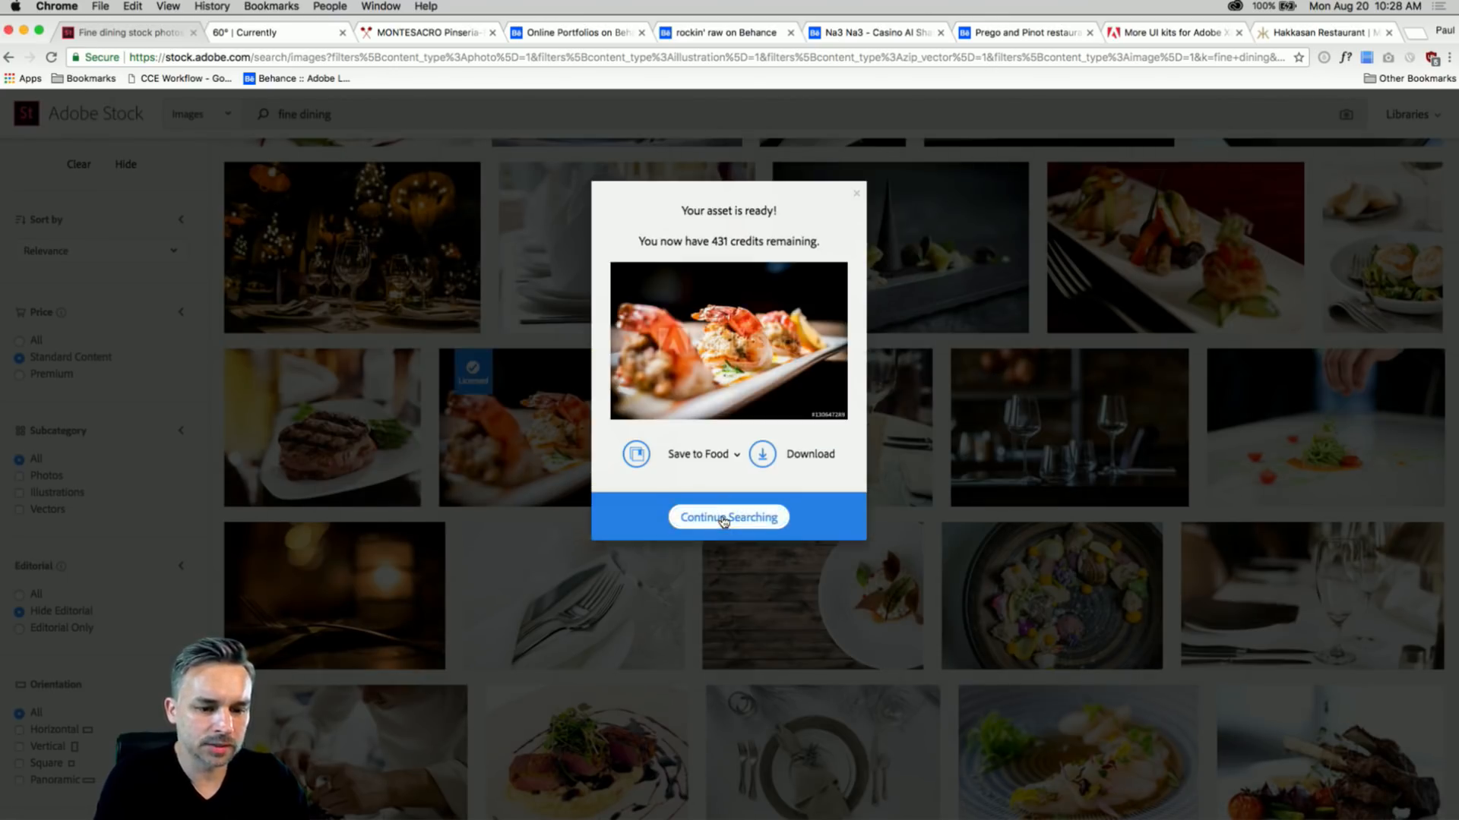
pyautogui.click(726, 519)
pyautogui.click(23, 30)
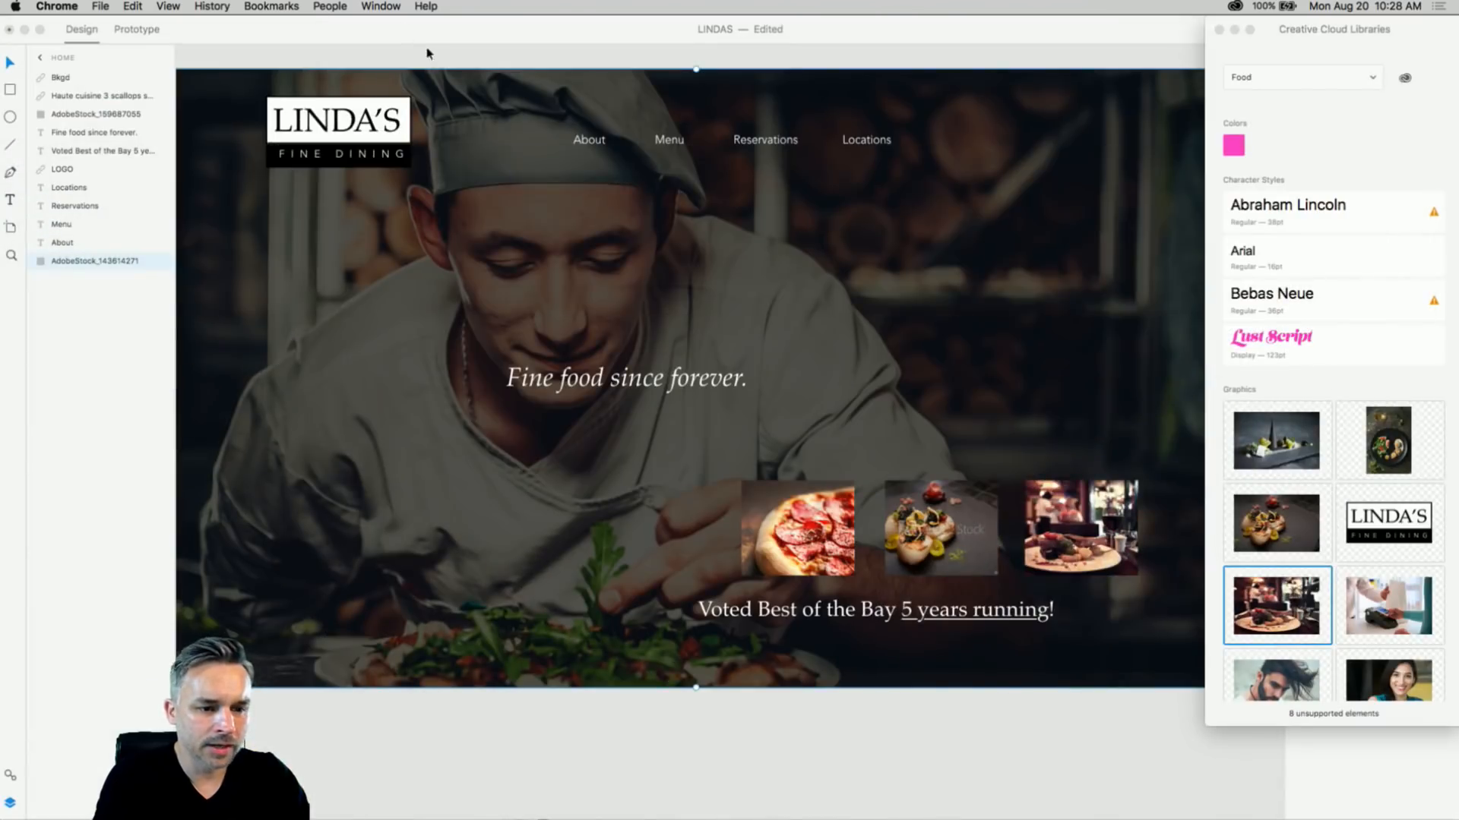
# - Swap the third tile's restaurant photo for the chocolate dessert graphic from the library
pyautogui.click(1253, 462)
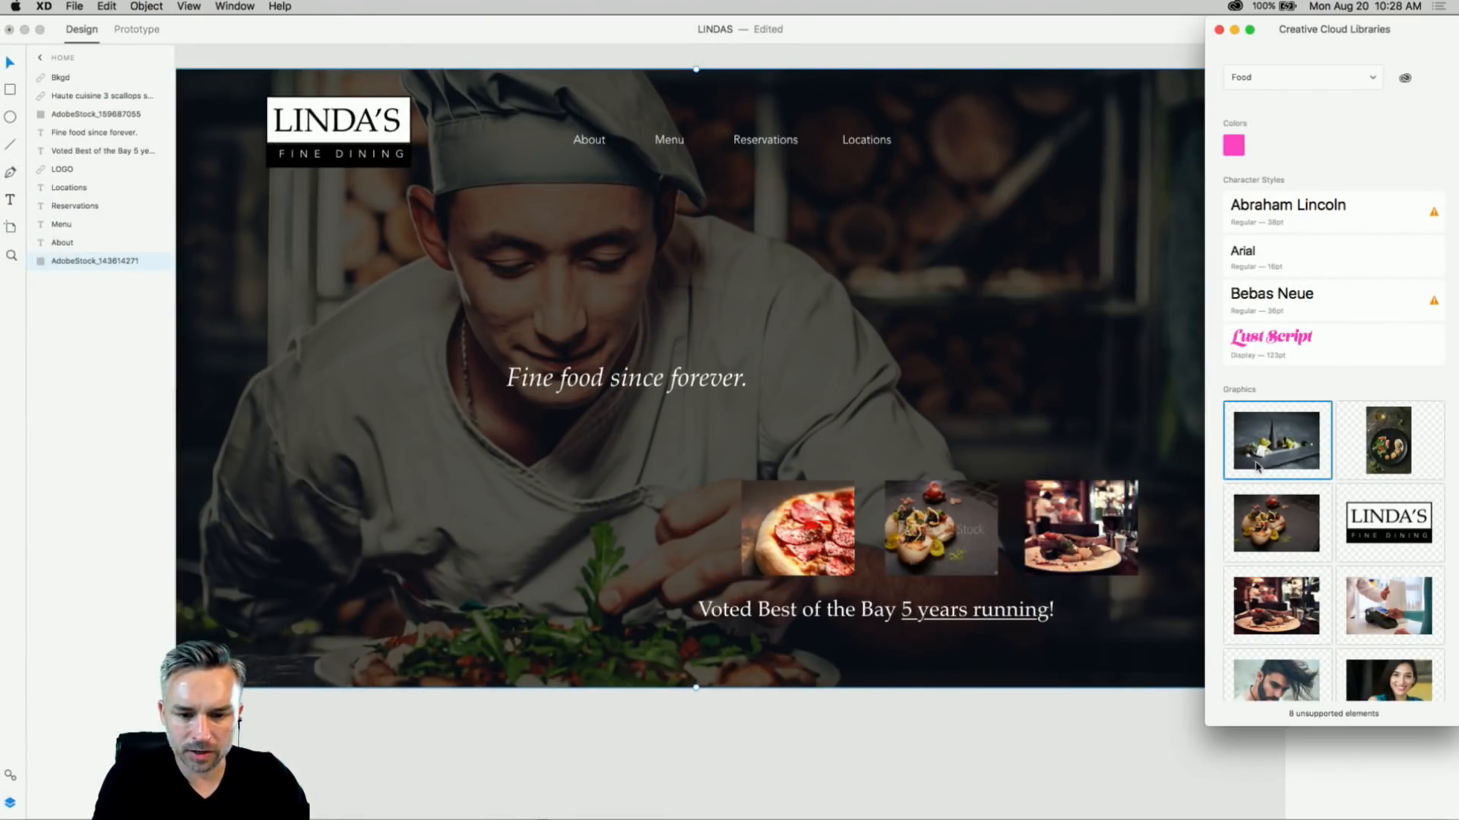
pyautogui.moveTo(1289, 438); pyautogui.dragTo(1096, 523)
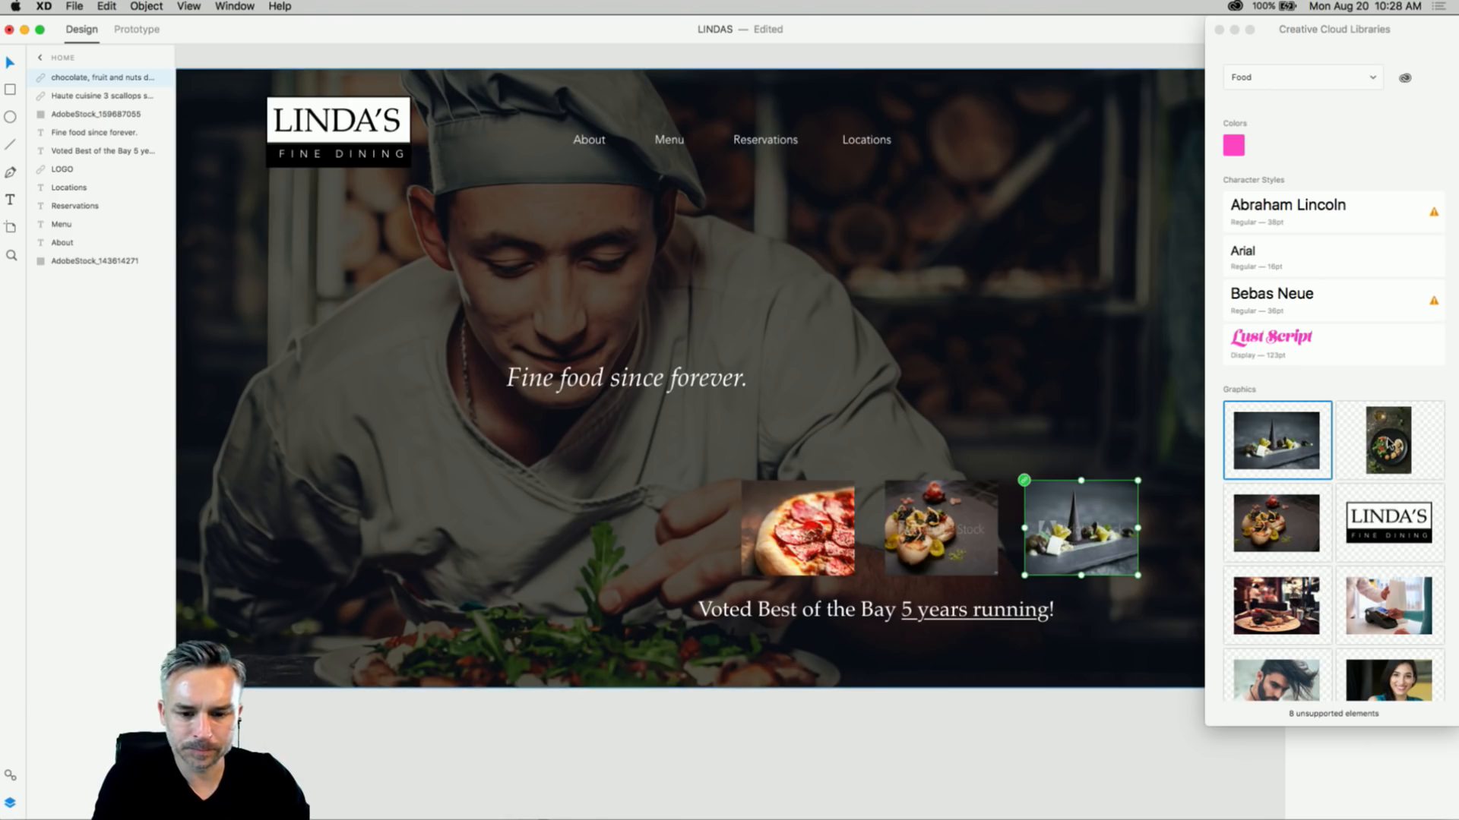
pyautogui.moveTo(1389, 445); pyautogui.dragTo(1025, 401)
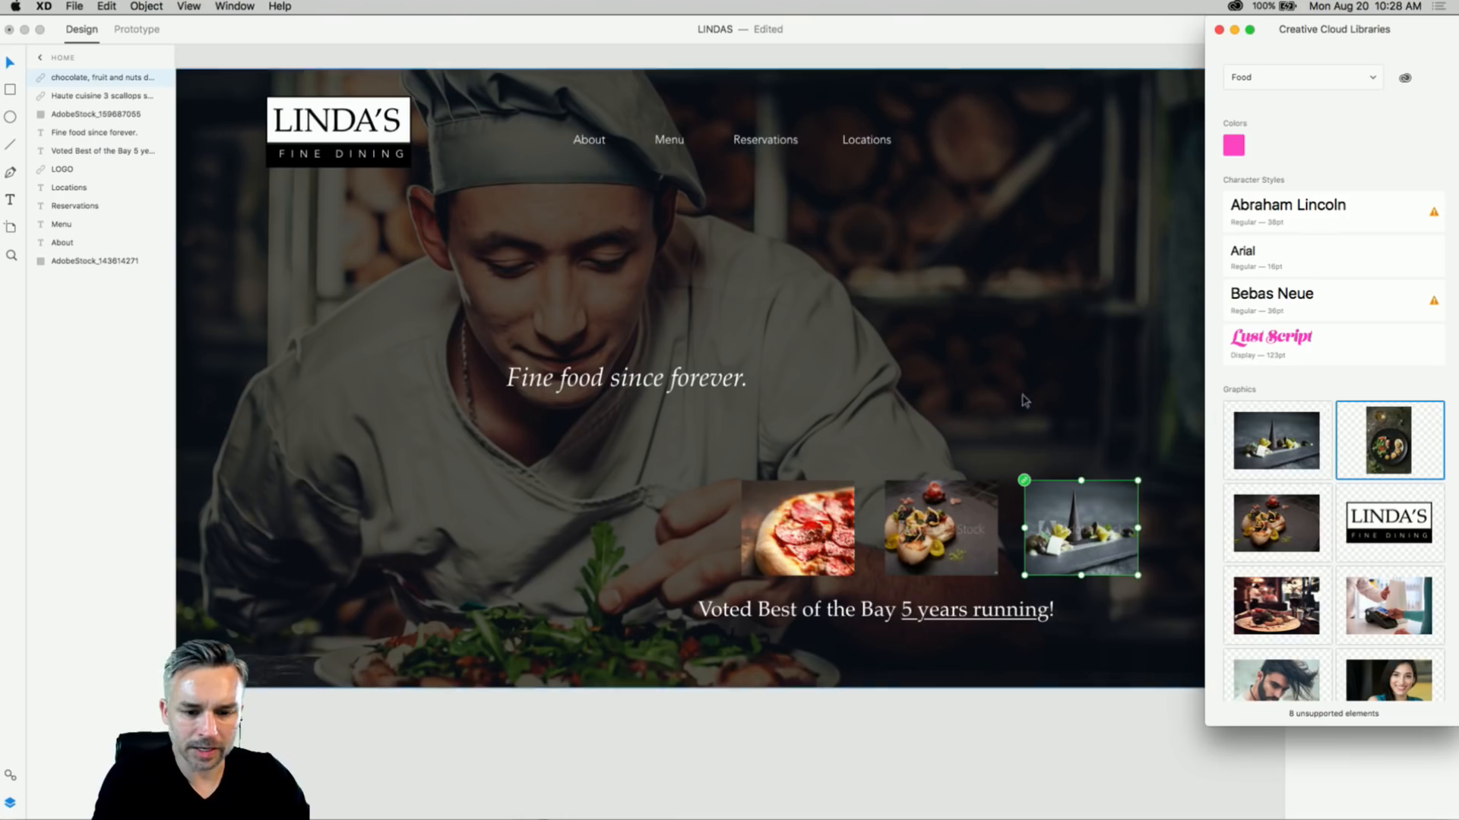
pyautogui.click(970, 522)
pyautogui.click(921, 514)
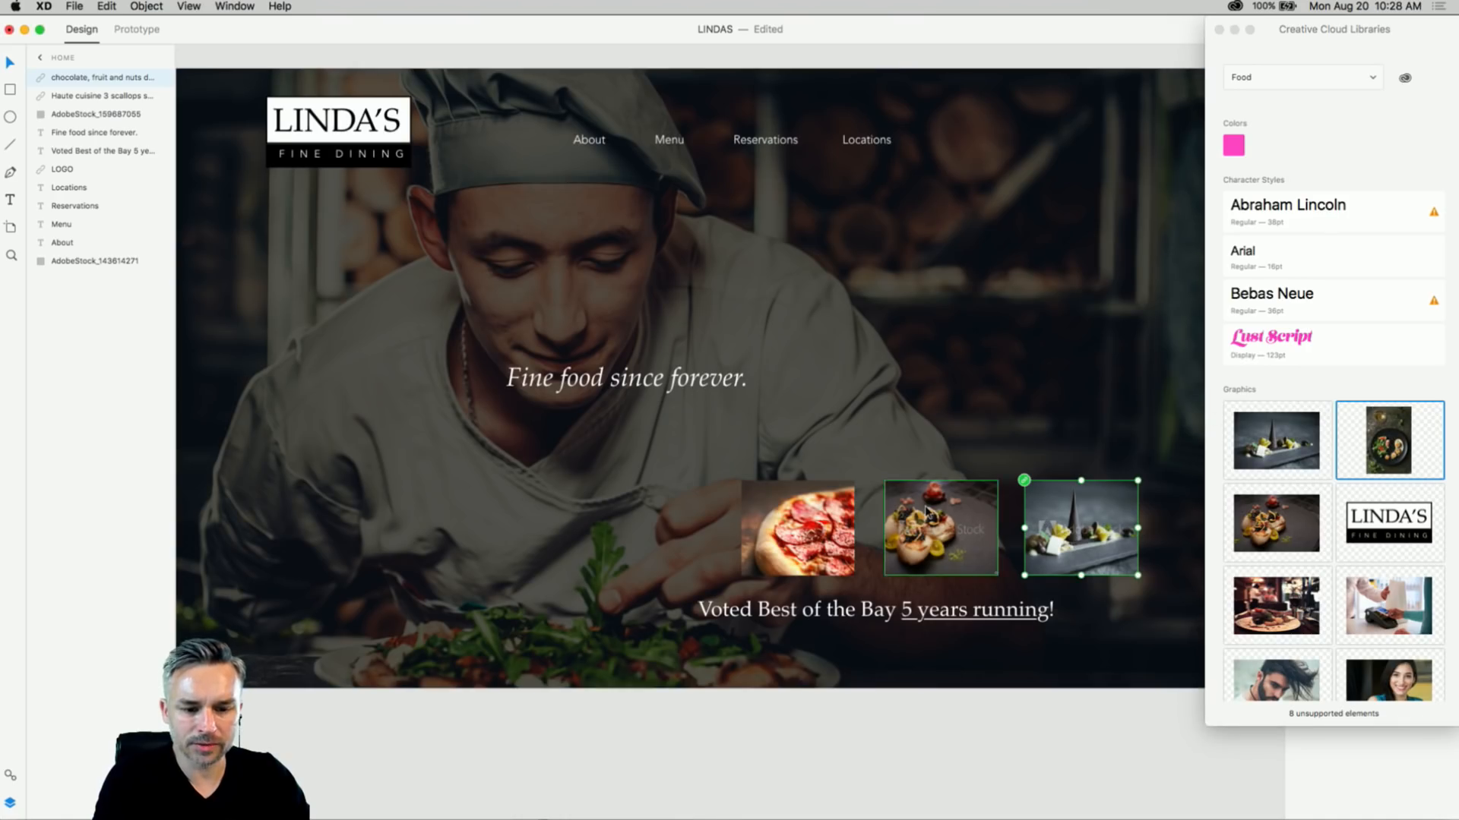
pyautogui.click(771, 520)
pyautogui.click(869, 525)
pyautogui.click(970, 531)
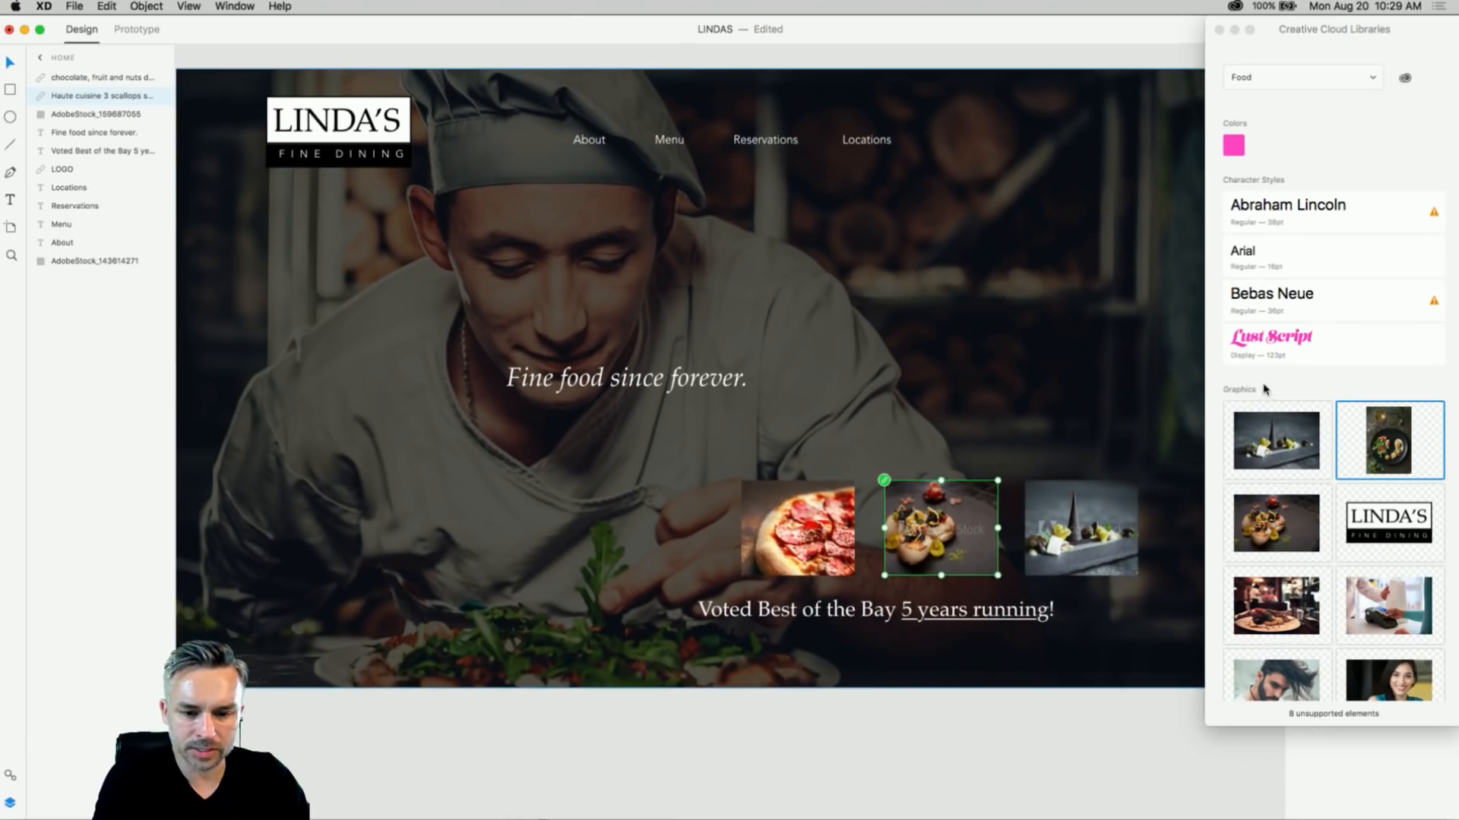
# - Browse the Food library, close Creative Cloud Libraries, and select the chef photo
pyautogui.click(1321, 384)
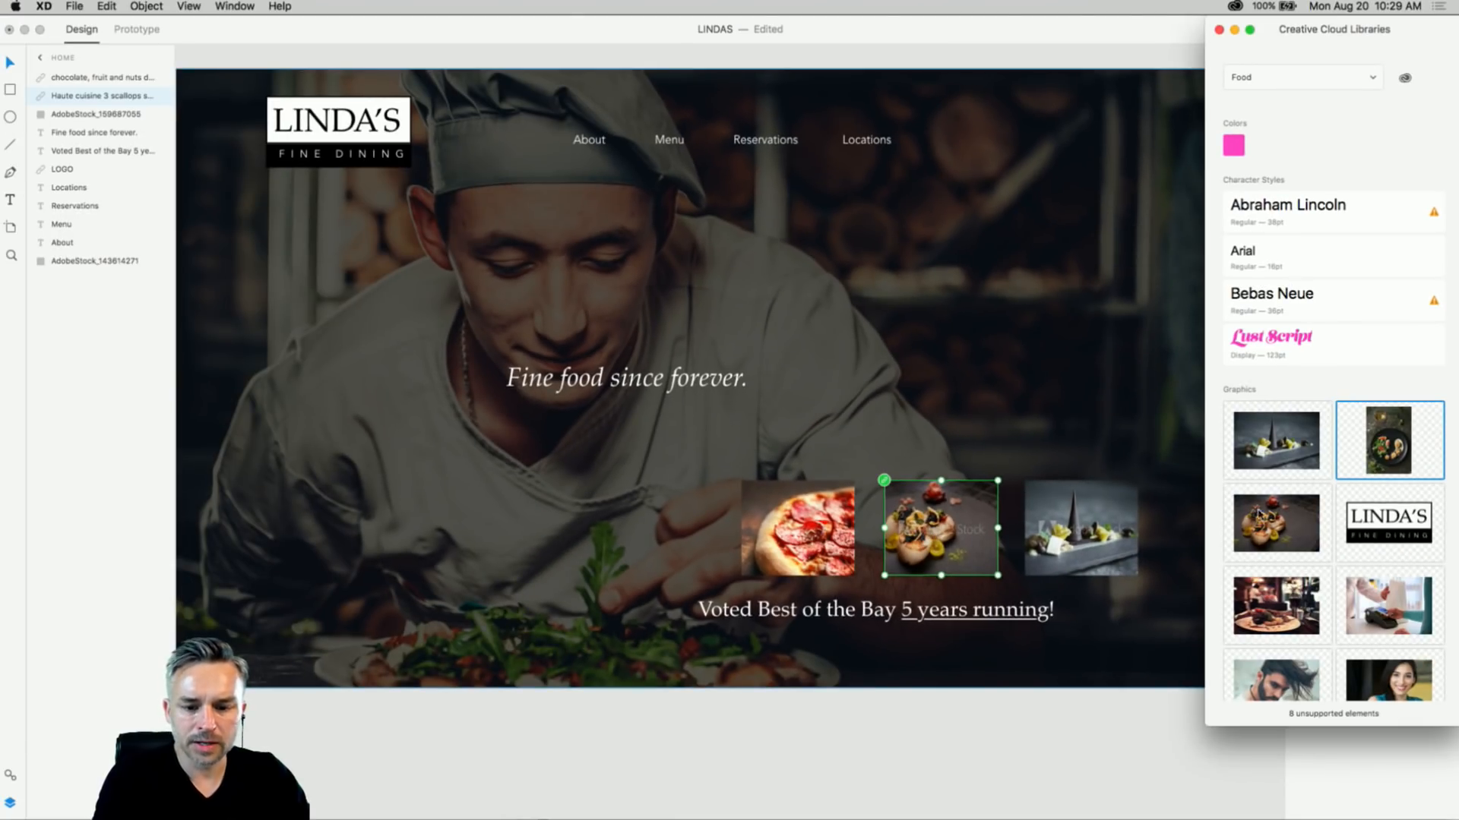
pyautogui.scroll(-5, 1296, 585)
pyautogui.scroll(5, 1300, 586)
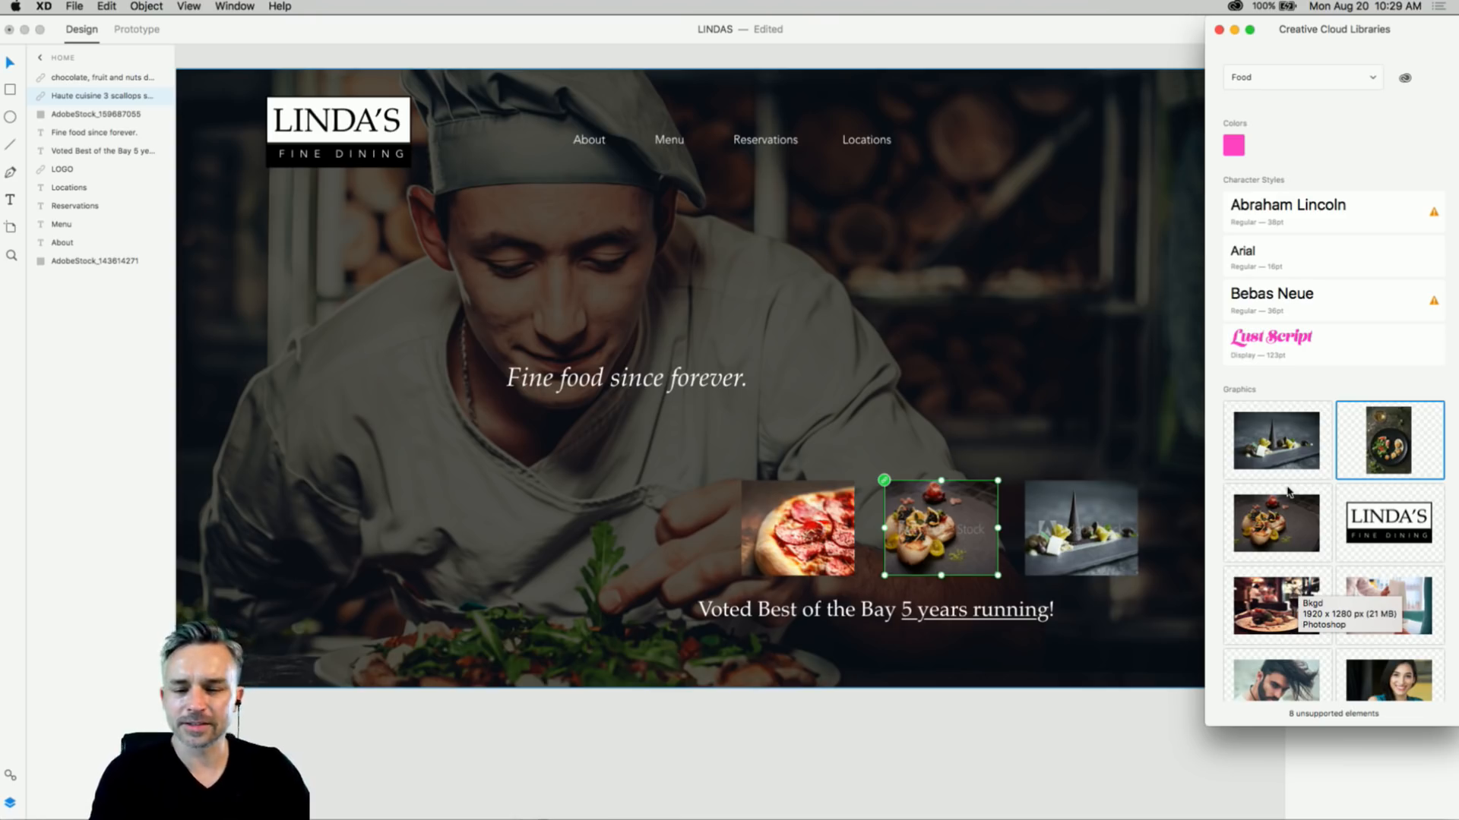
pyautogui.click(1220, 31)
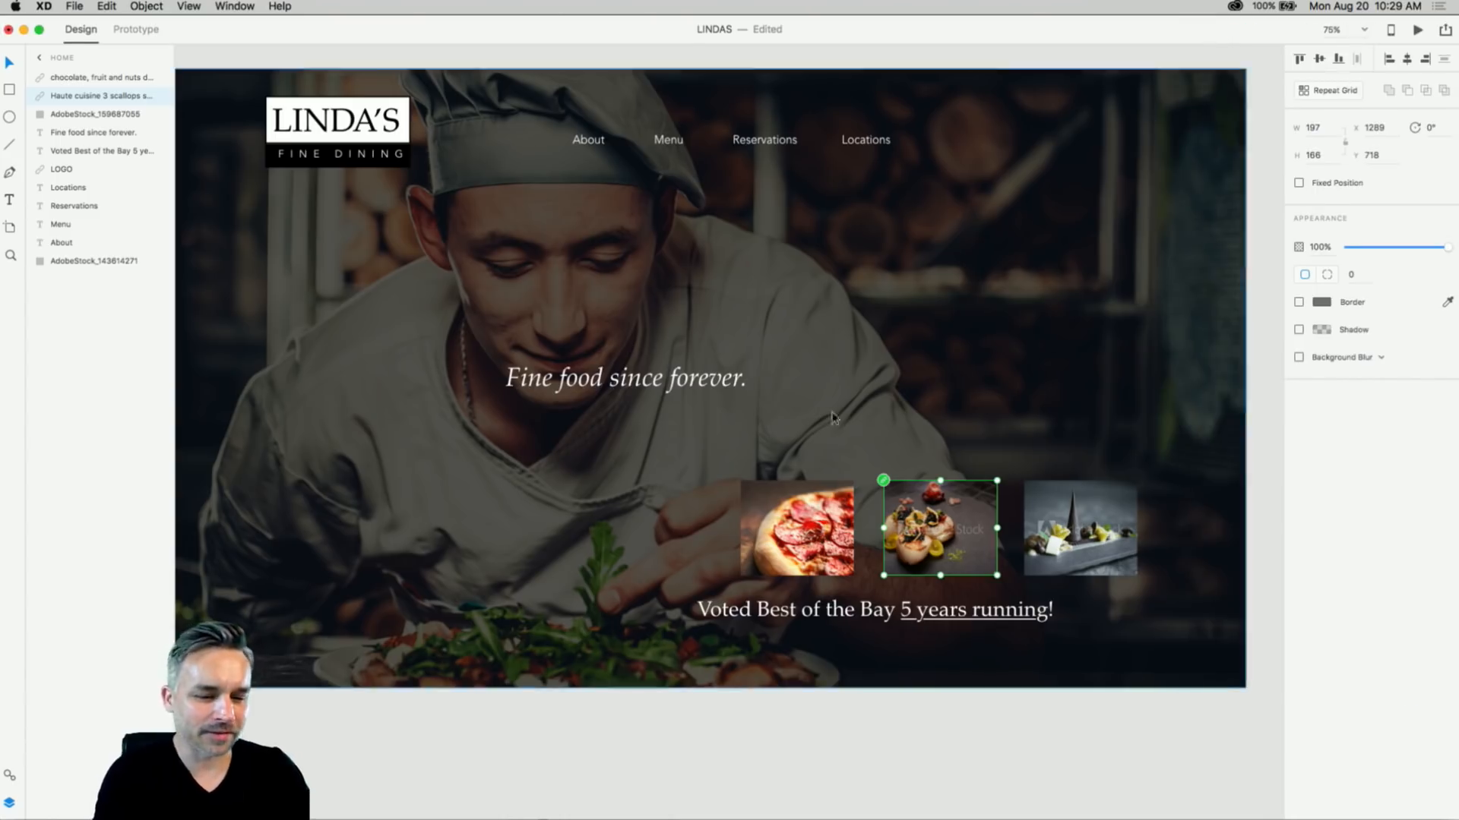
pyautogui.click(597, 577)
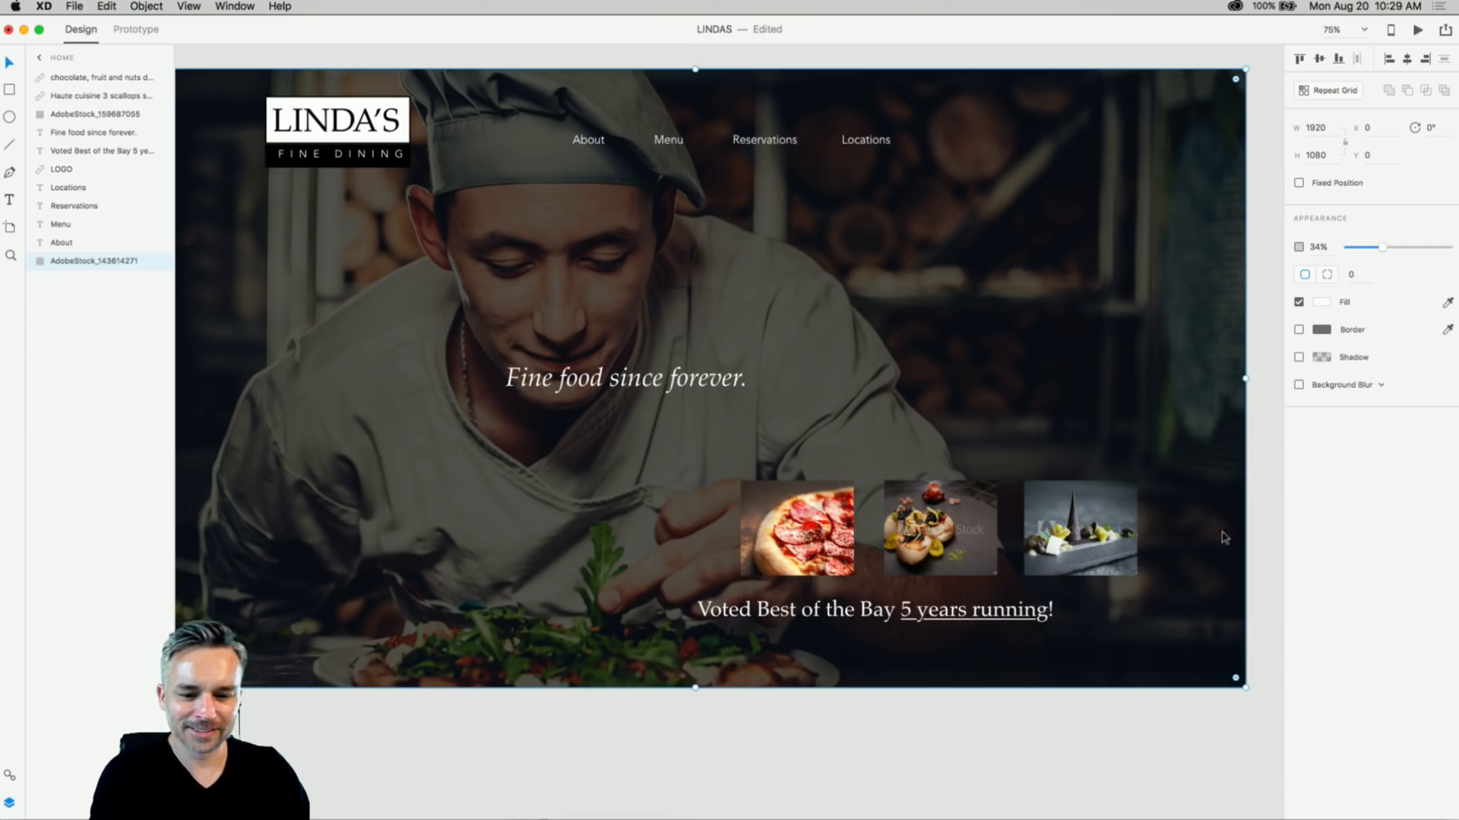
# - Reopen the Creative Cloud libraries from the File menu, then close them again
pyautogui.click(1117, 756)
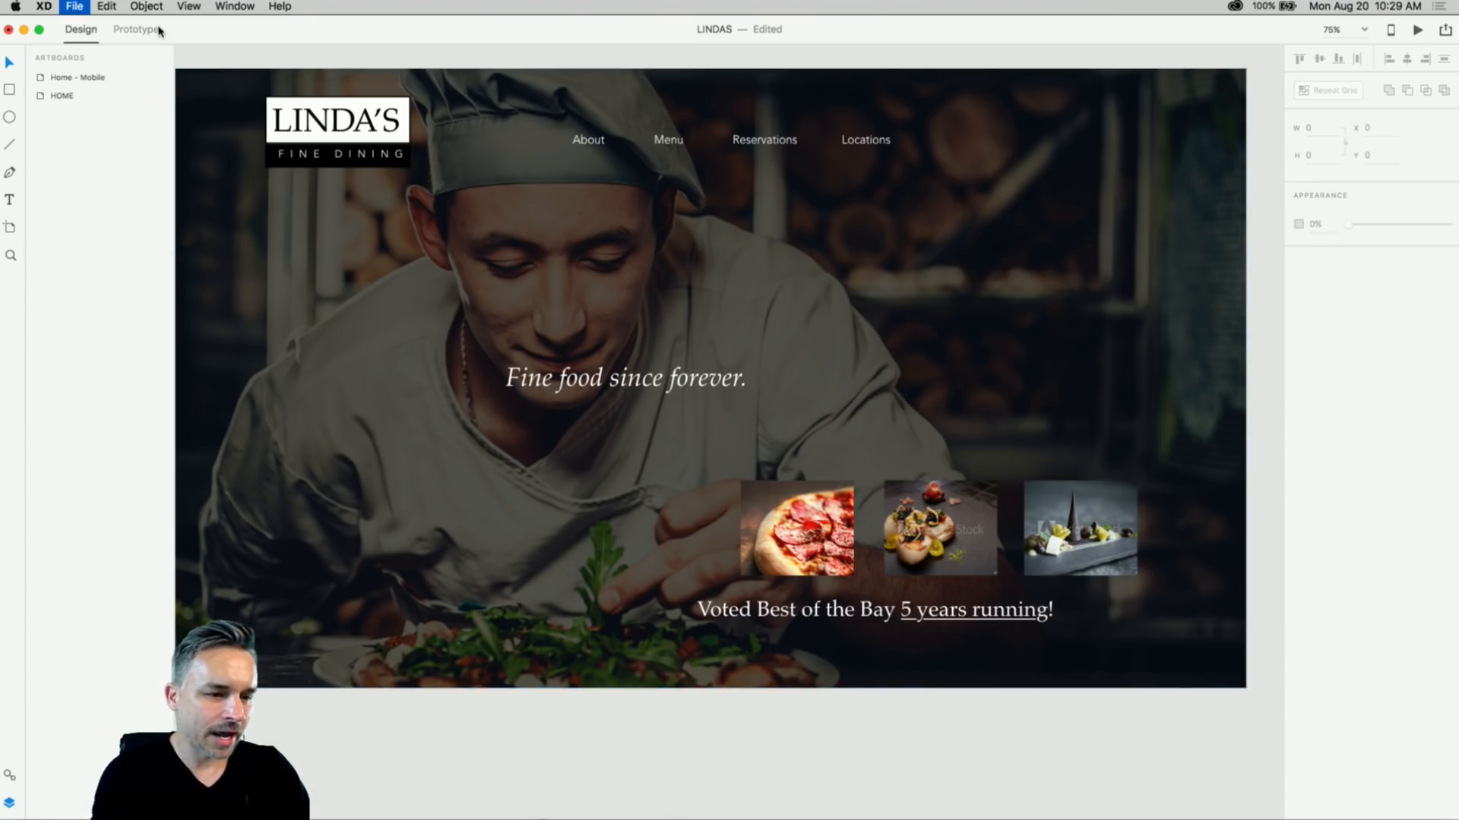
pyautogui.click(75, 6)
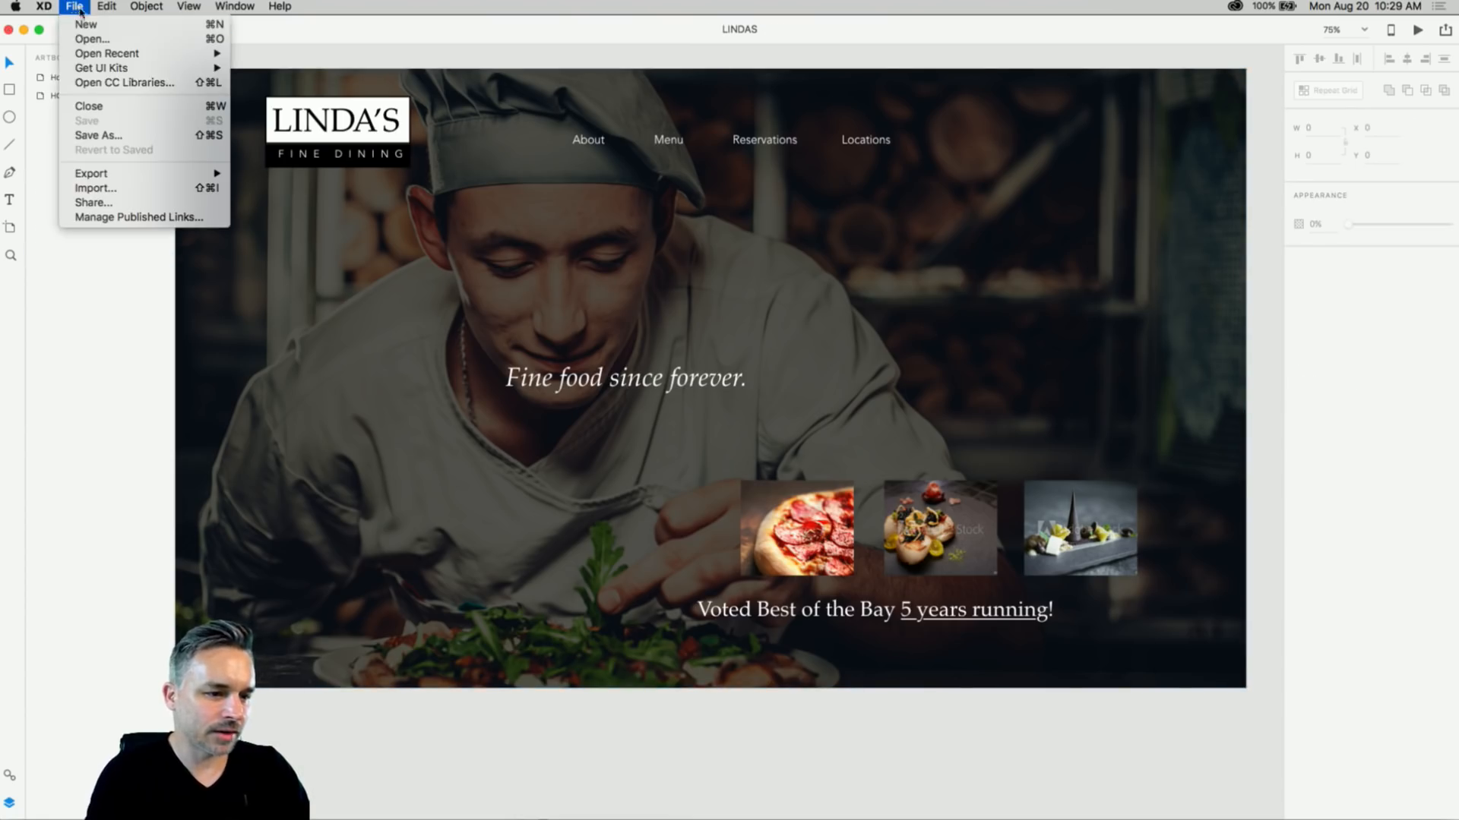
pyautogui.click(104, 86)
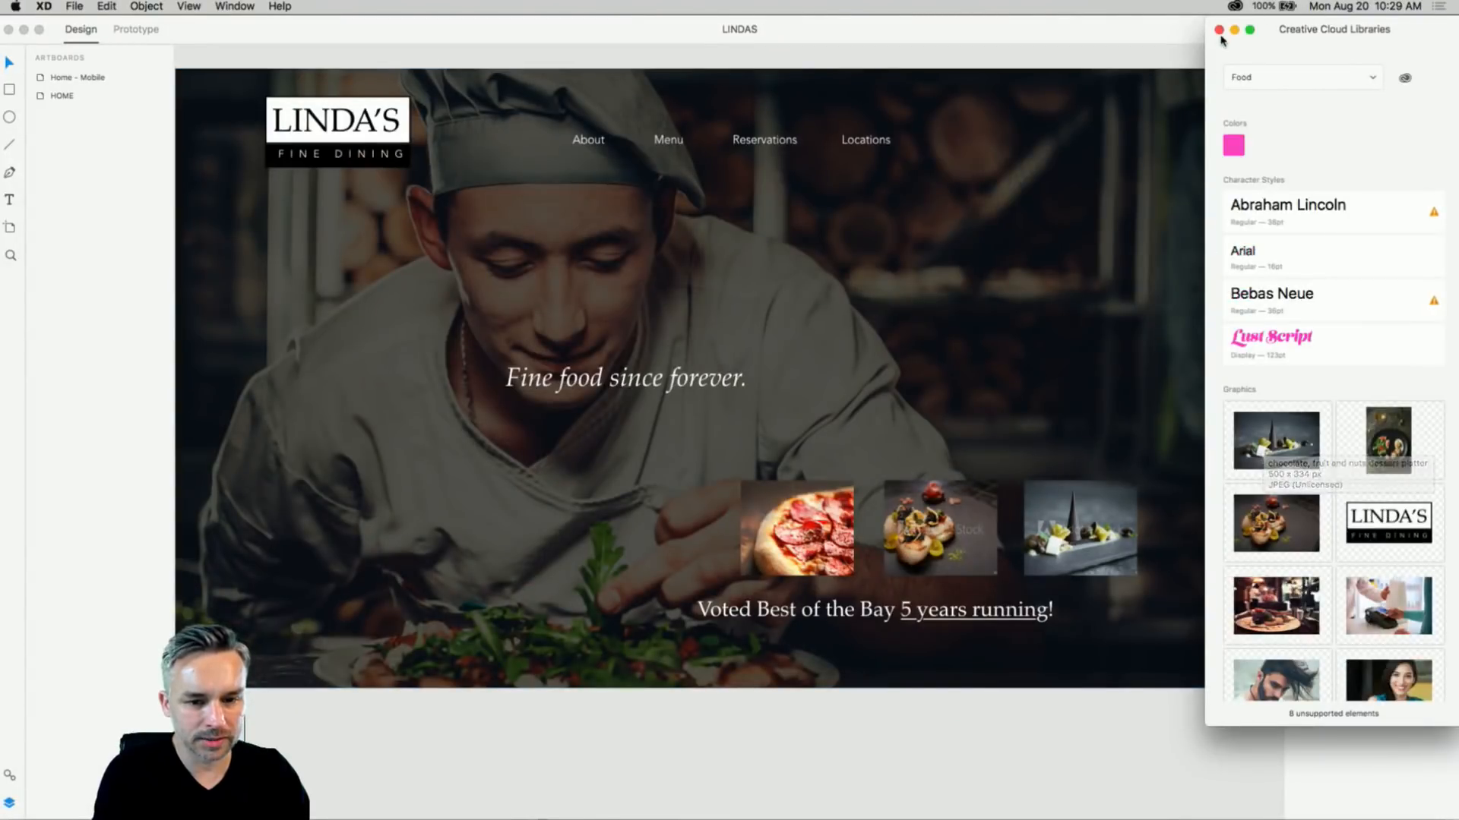
pyautogui.click(1219, 30)
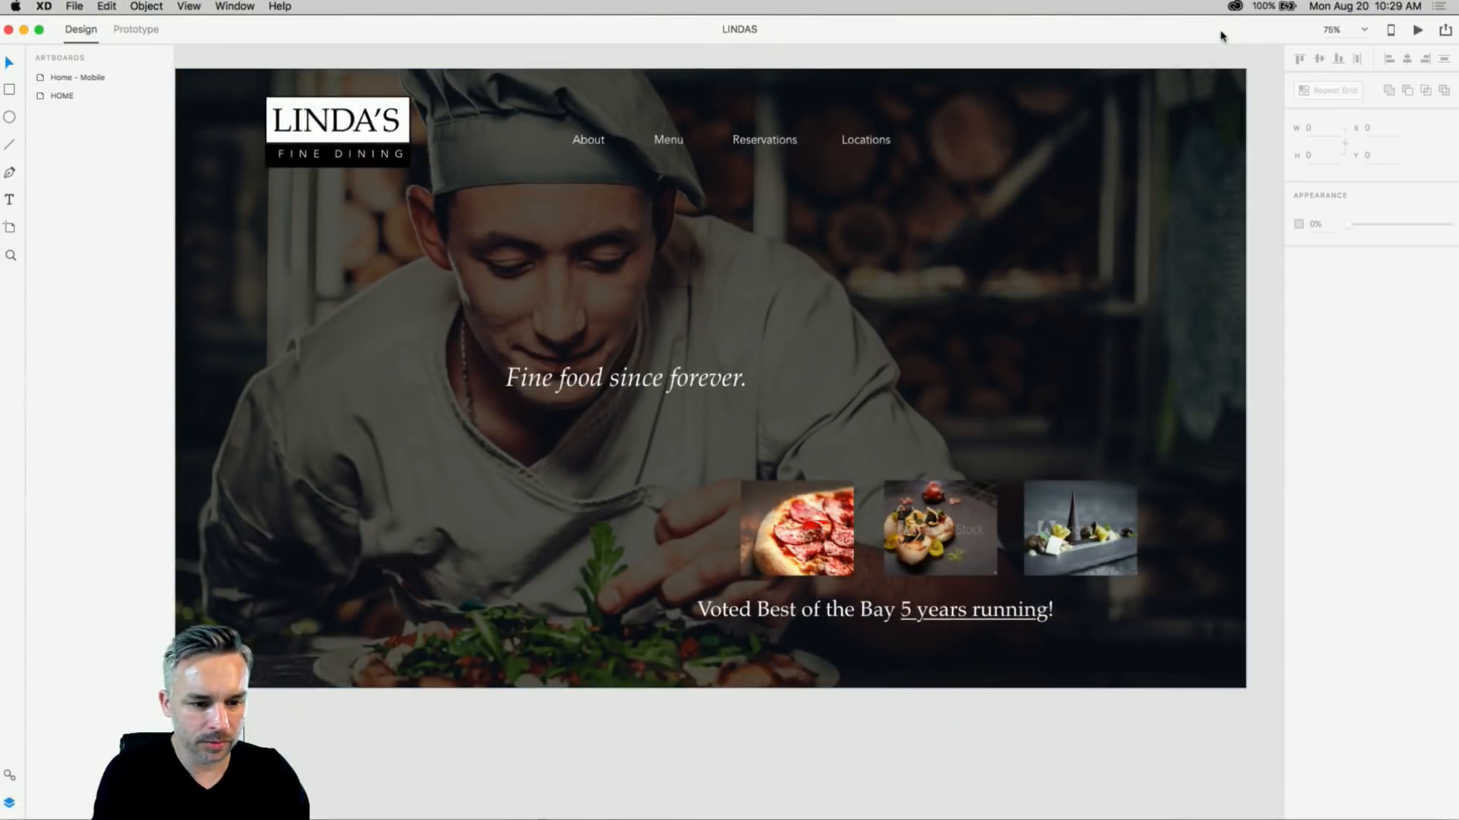
# - Enlarge the 'Fine food since forever.' headline and reposition it
pyautogui.click(626, 391)
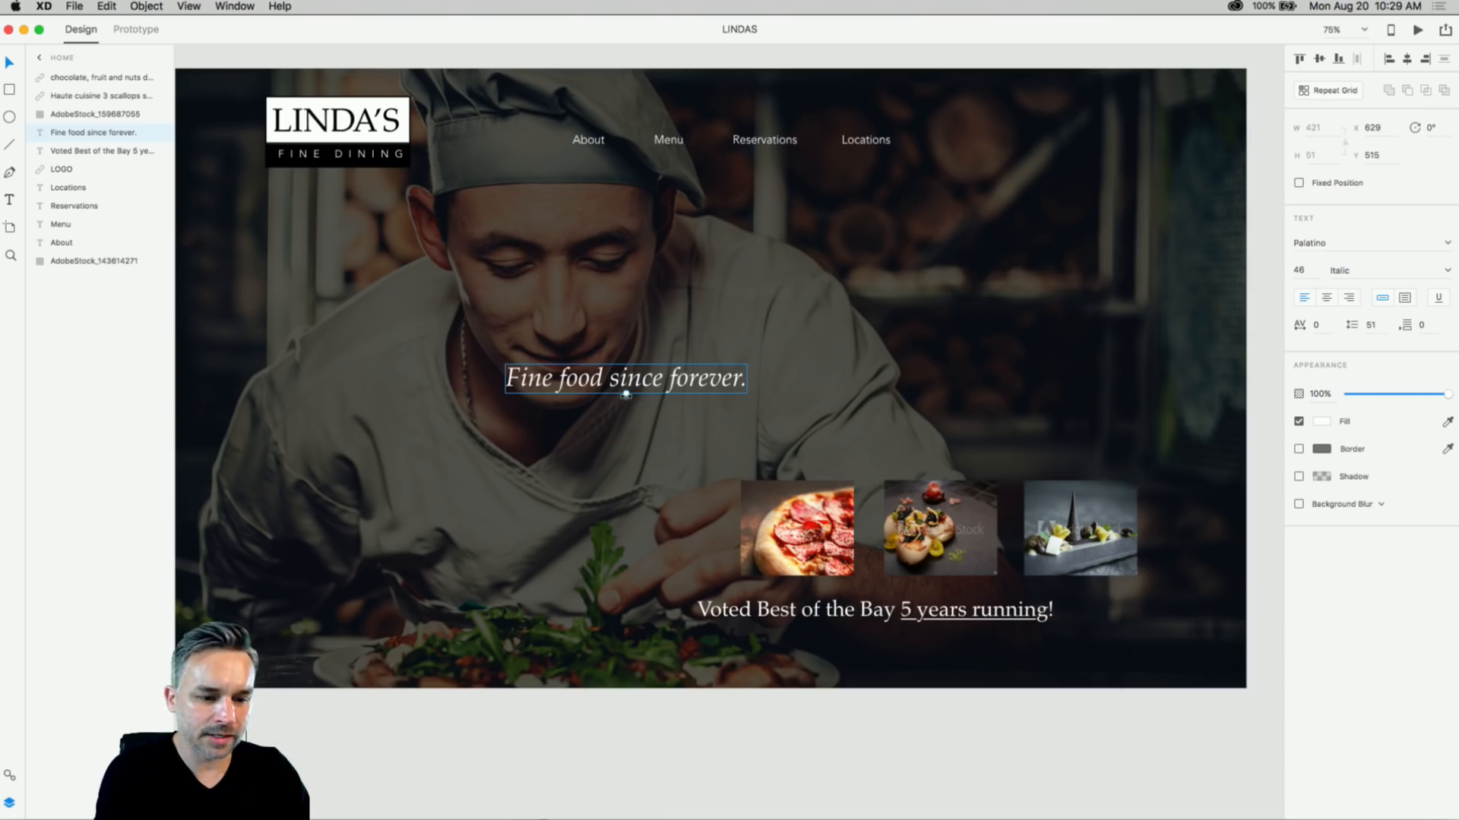
pyautogui.moveTo(626, 393); pyautogui.dragTo(626, 411)
pyautogui.moveTo(492, 383); pyautogui.dragTo(562, 397)
# - Move the Voted Best text and the three food thumbnails toward the lower right
pyautogui.moveTo(794, 609); pyautogui.dragTo(861, 618)
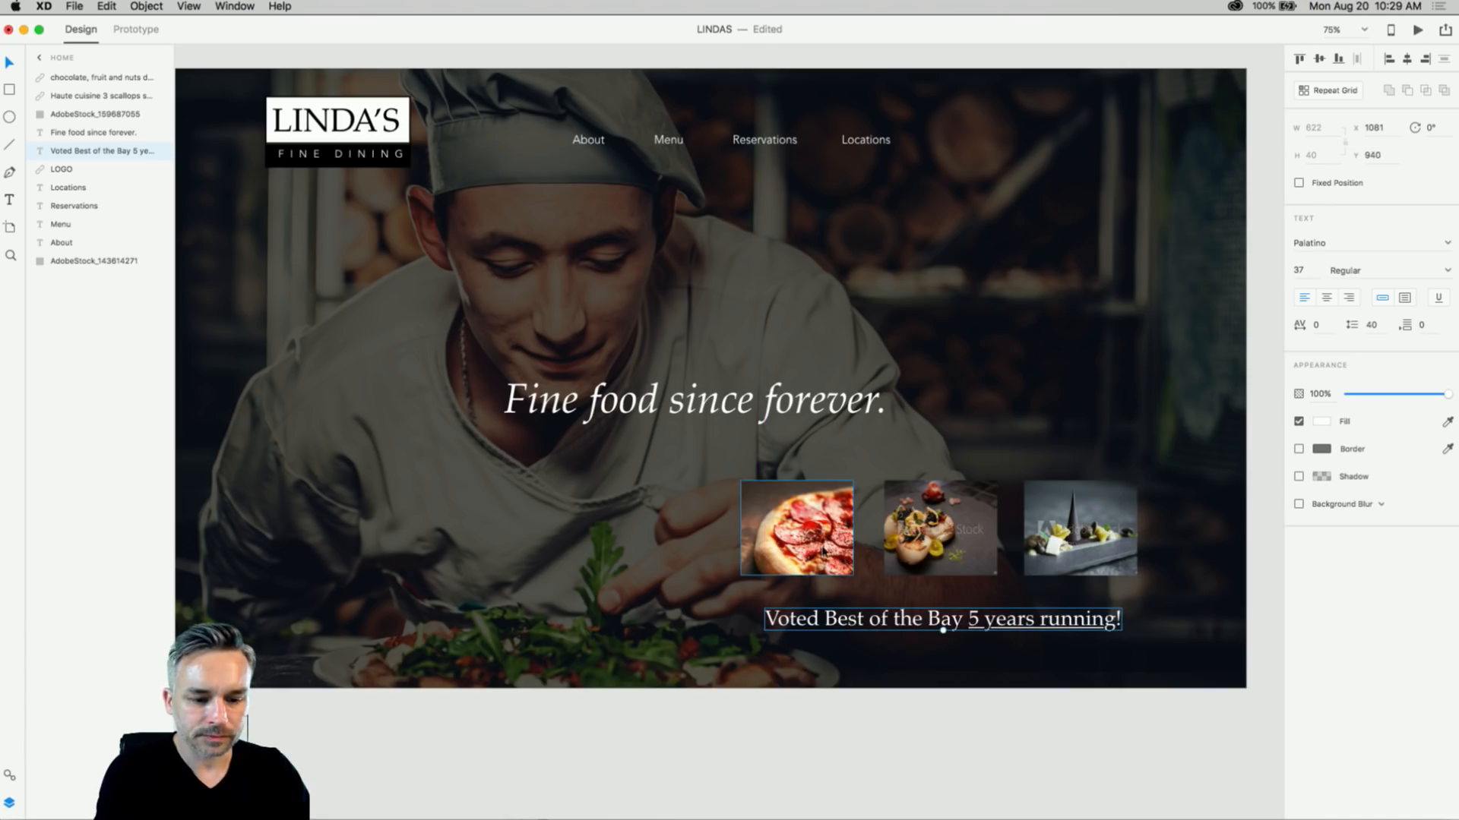
pyautogui.keyDown('shift'); pyautogui.click(797, 532); pyautogui.keyUp('shift')
pyautogui.keyDown('shift'); pyautogui.click(930, 538); pyautogui.keyUp('shift')
pyautogui.keyDown('shift'); pyautogui.click(1055, 534); pyautogui.keyUp('shift')
pyautogui.moveTo(1055, 534); pyautogui.dragTo(1137, 561)
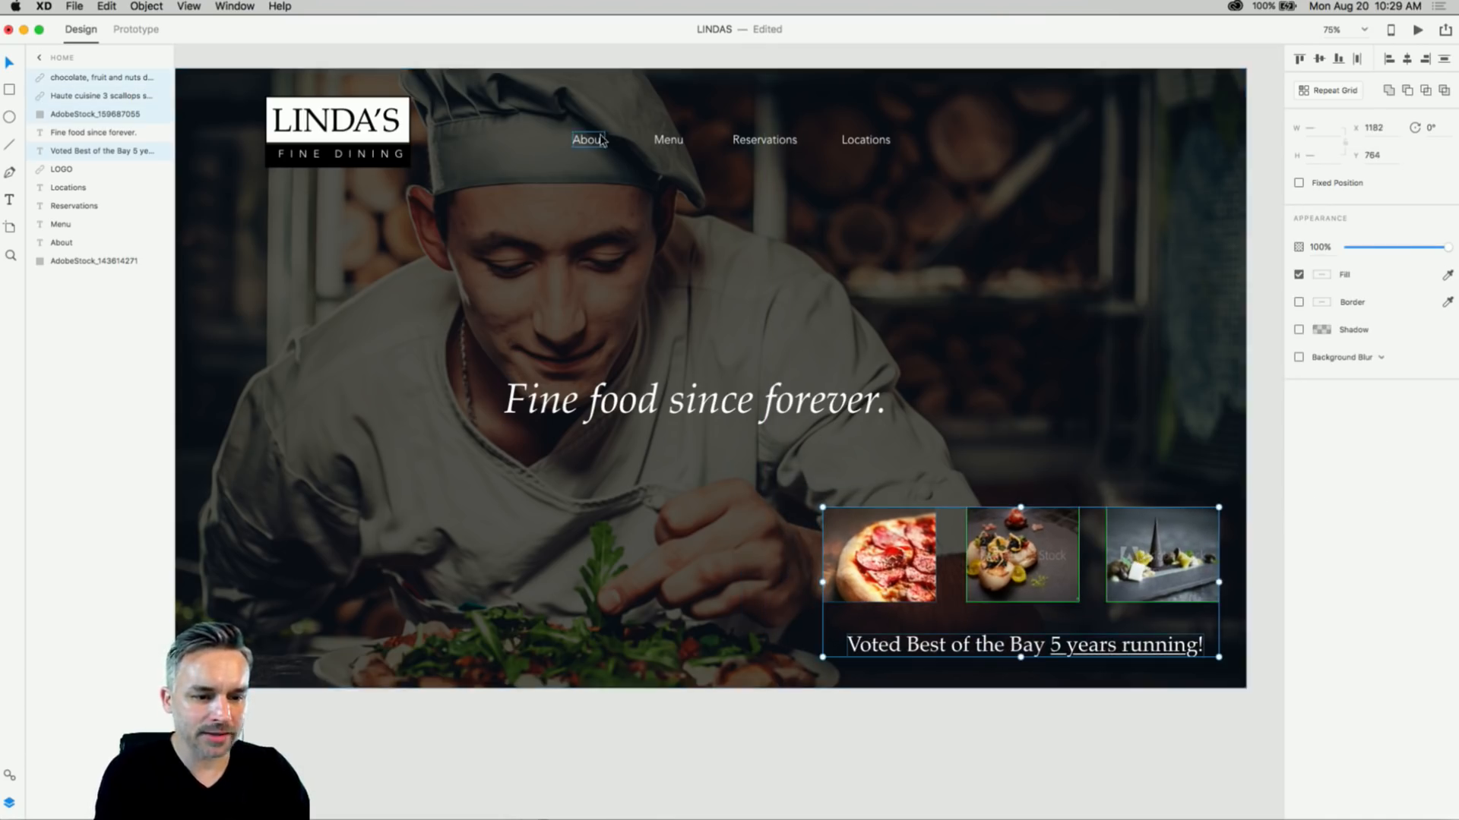
# - Select the background chef photo and clear the selection, twice
pyautogui.click(516, 304)
pyautogui.click(309, 693)
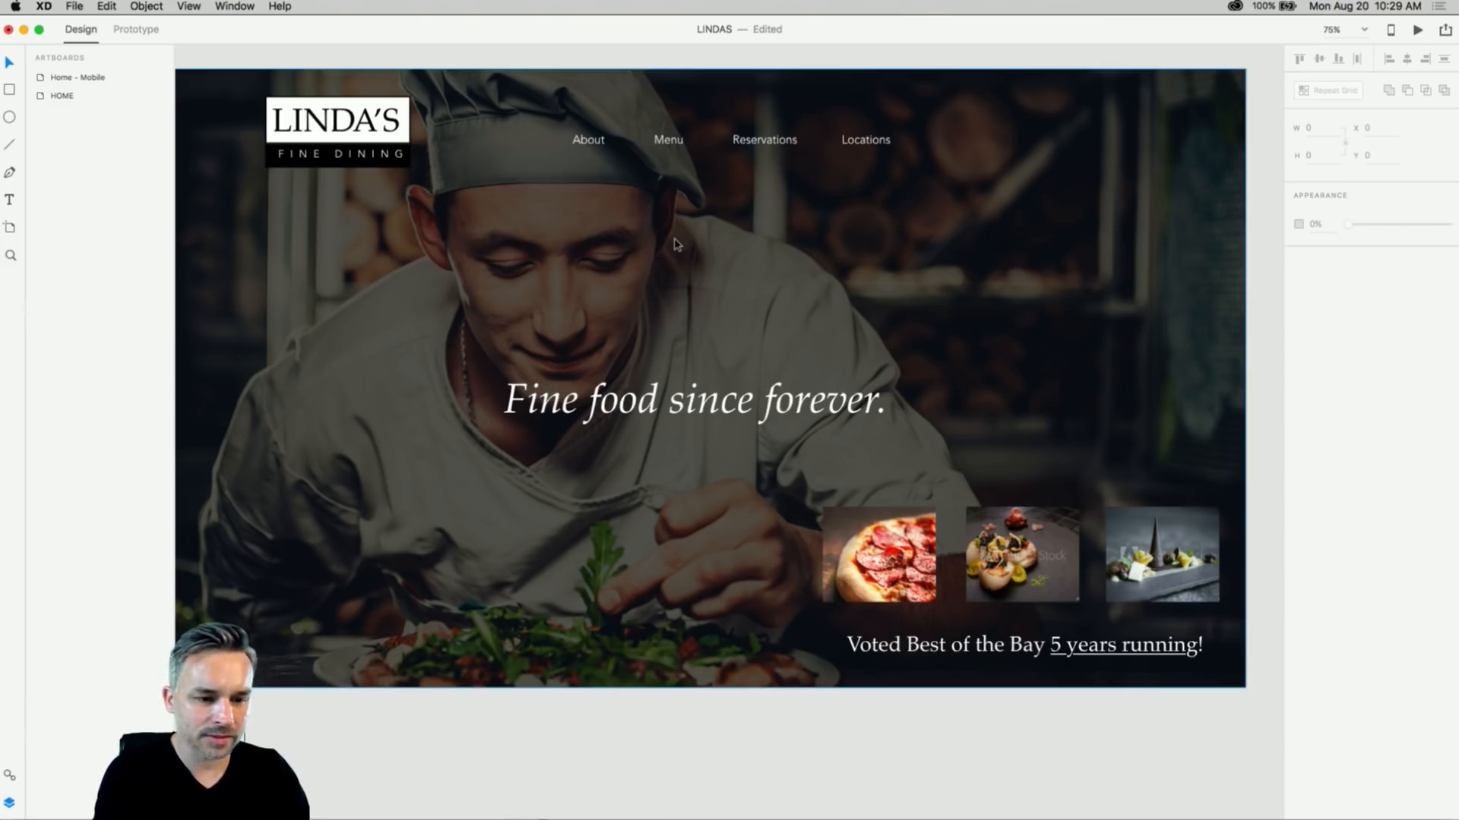
pyautogui.click(423, 242)
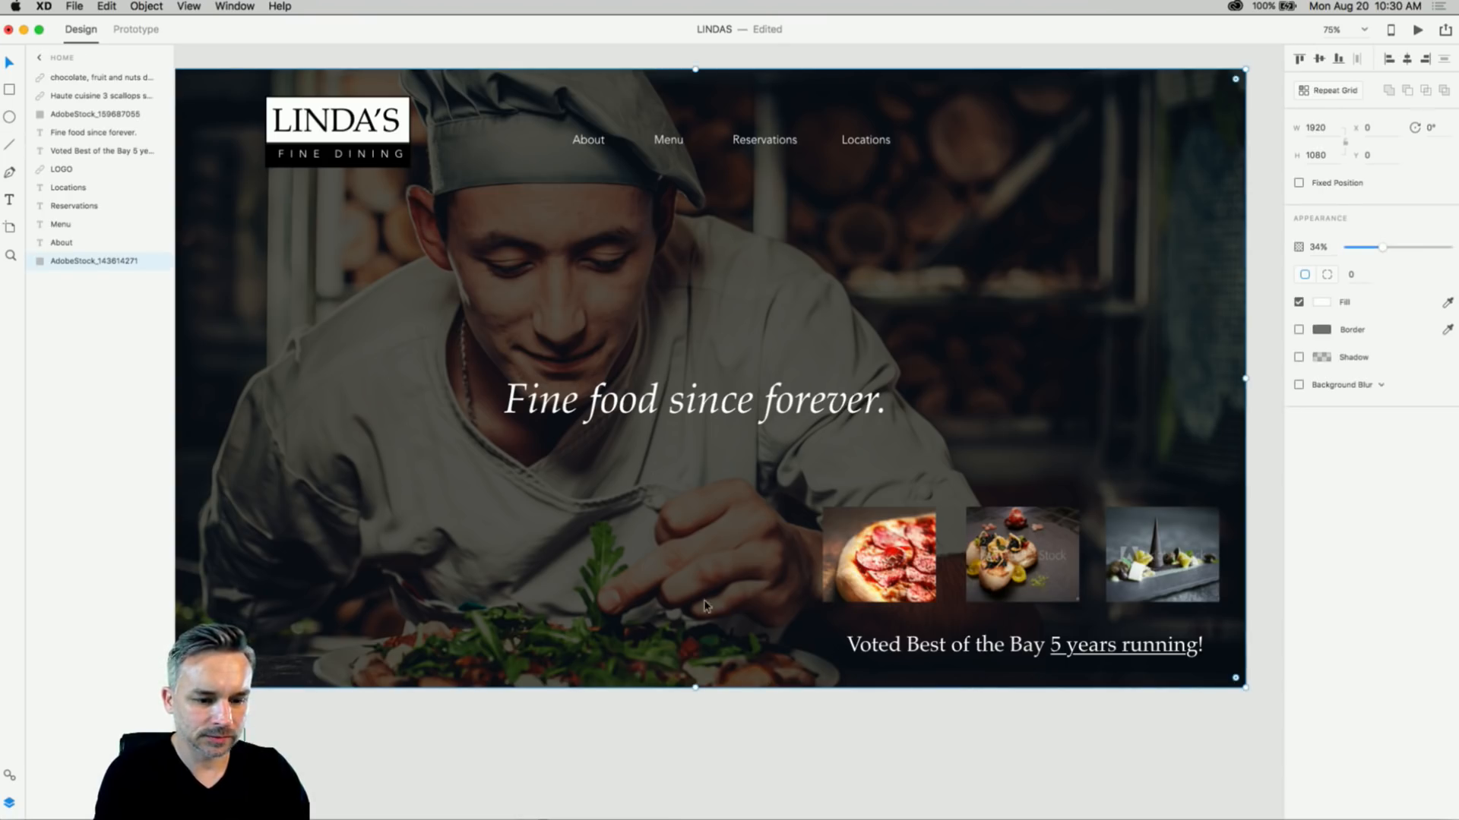
pyautogui.click(774, 697)
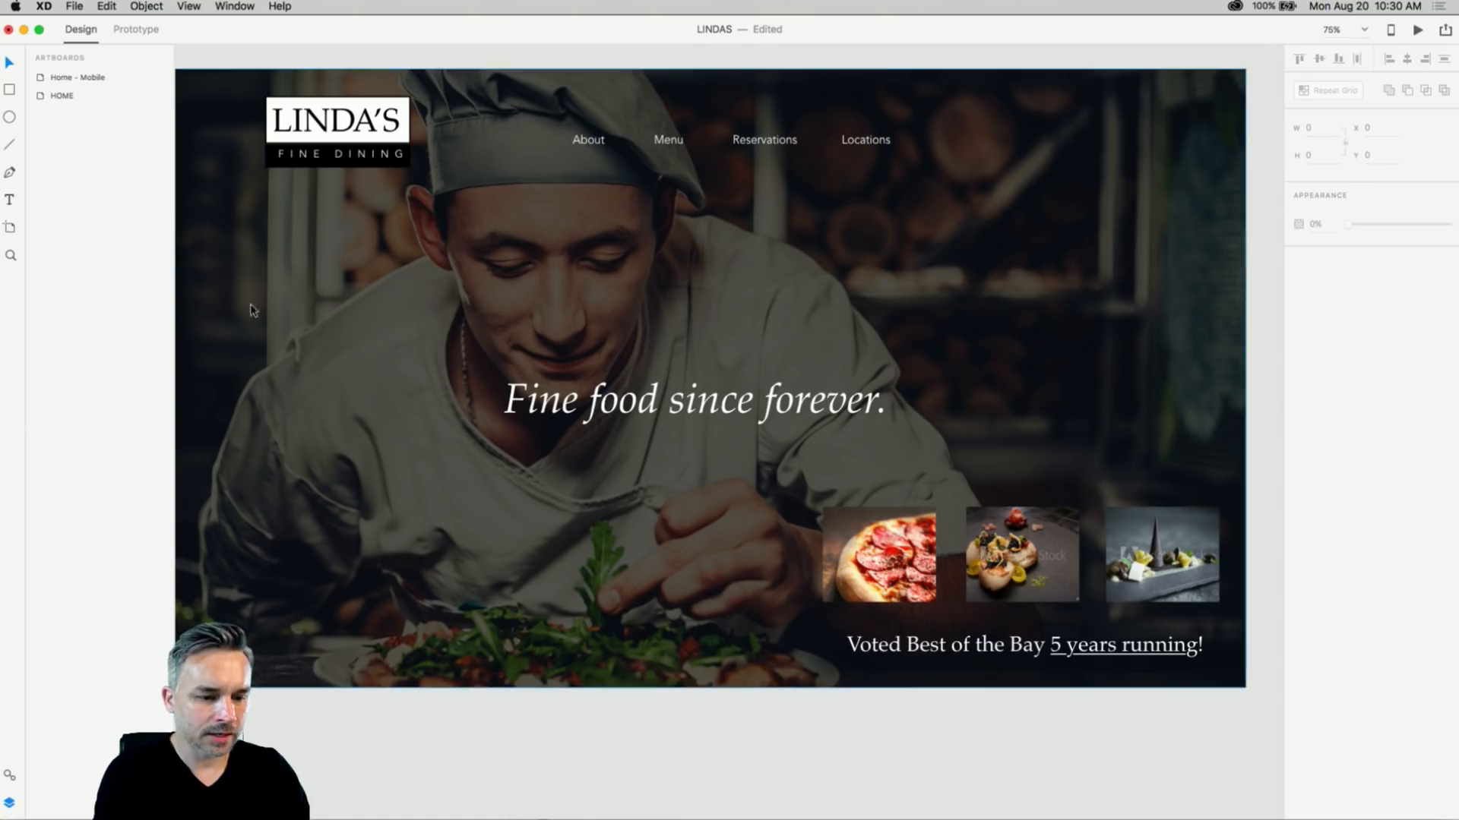
# - Draw a 171×171 white circle with the Ellipse tool over the chef photo
pyautogui.click(10, 118)
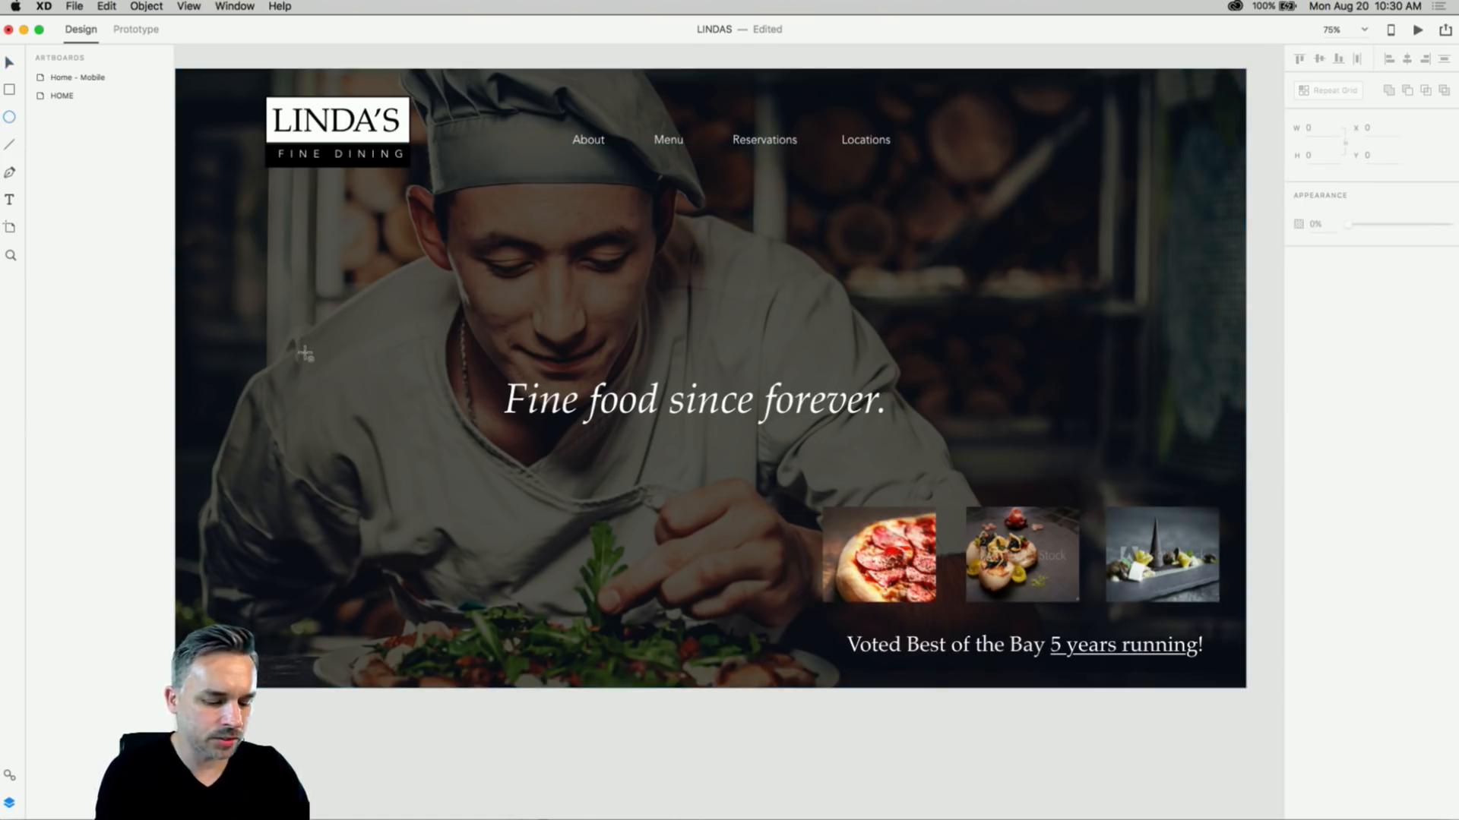
pyautogui.scroll(3, 291, 359)
pyautogui.scroll(8, 291, 358)
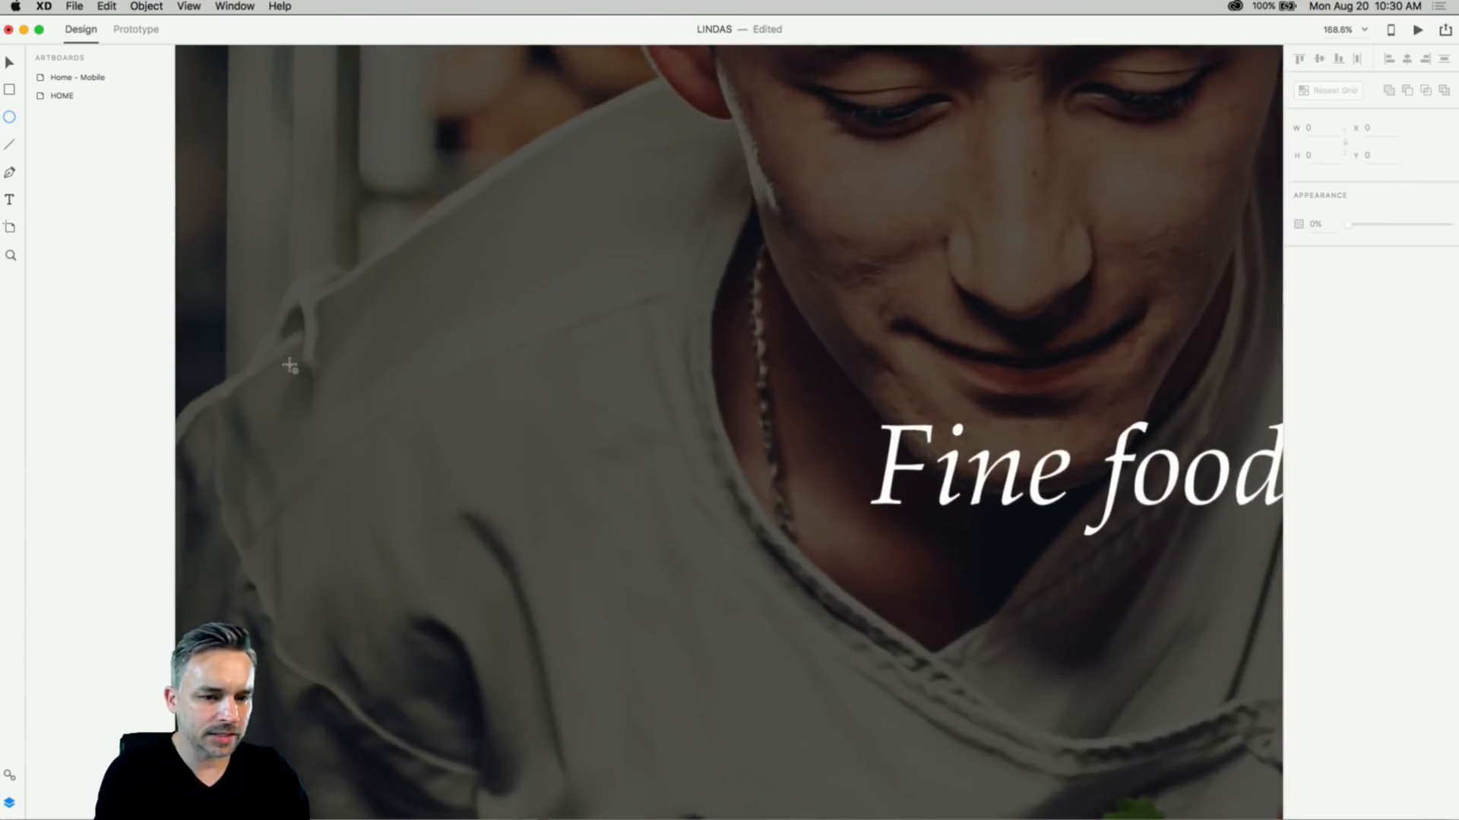
pyautogui.moveTo(481, 407); pyautogui.dragTo(743, 672)
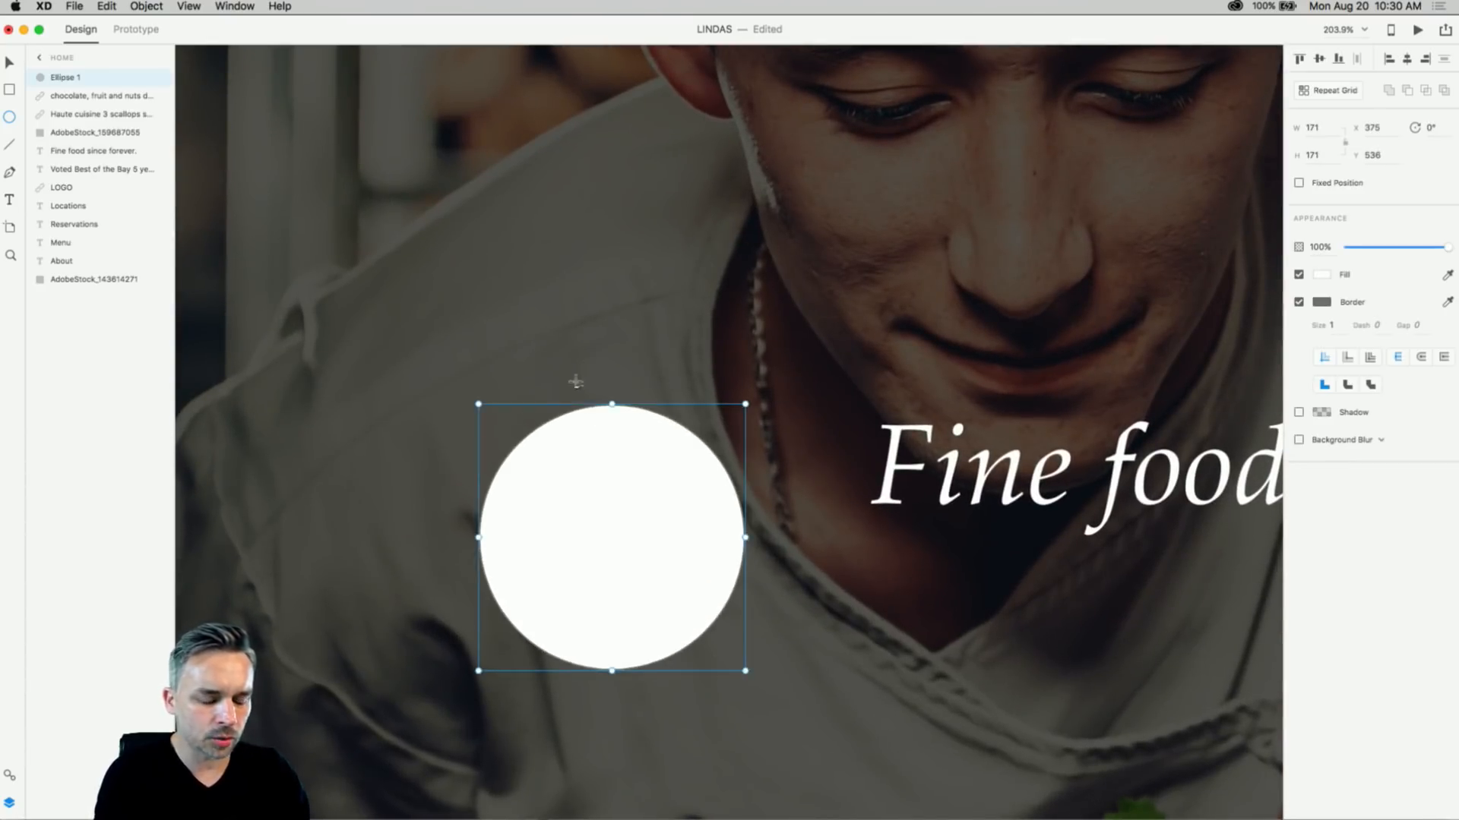
pyautogui.scroll(-5, 568, 189)
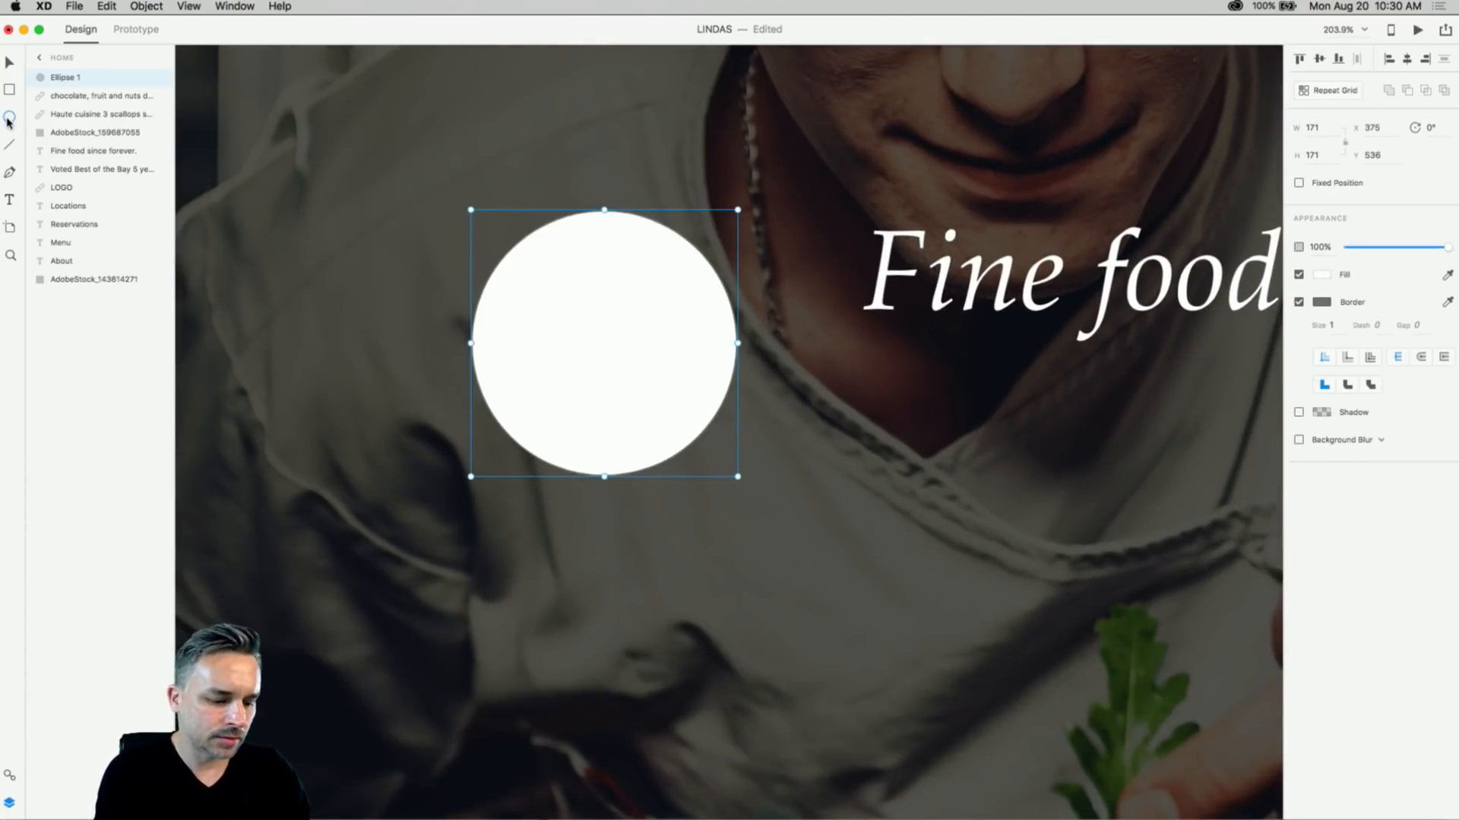
# - Draw a 159×159 white square and round its corners fully into a circle
pyautogui.click(9, 89)
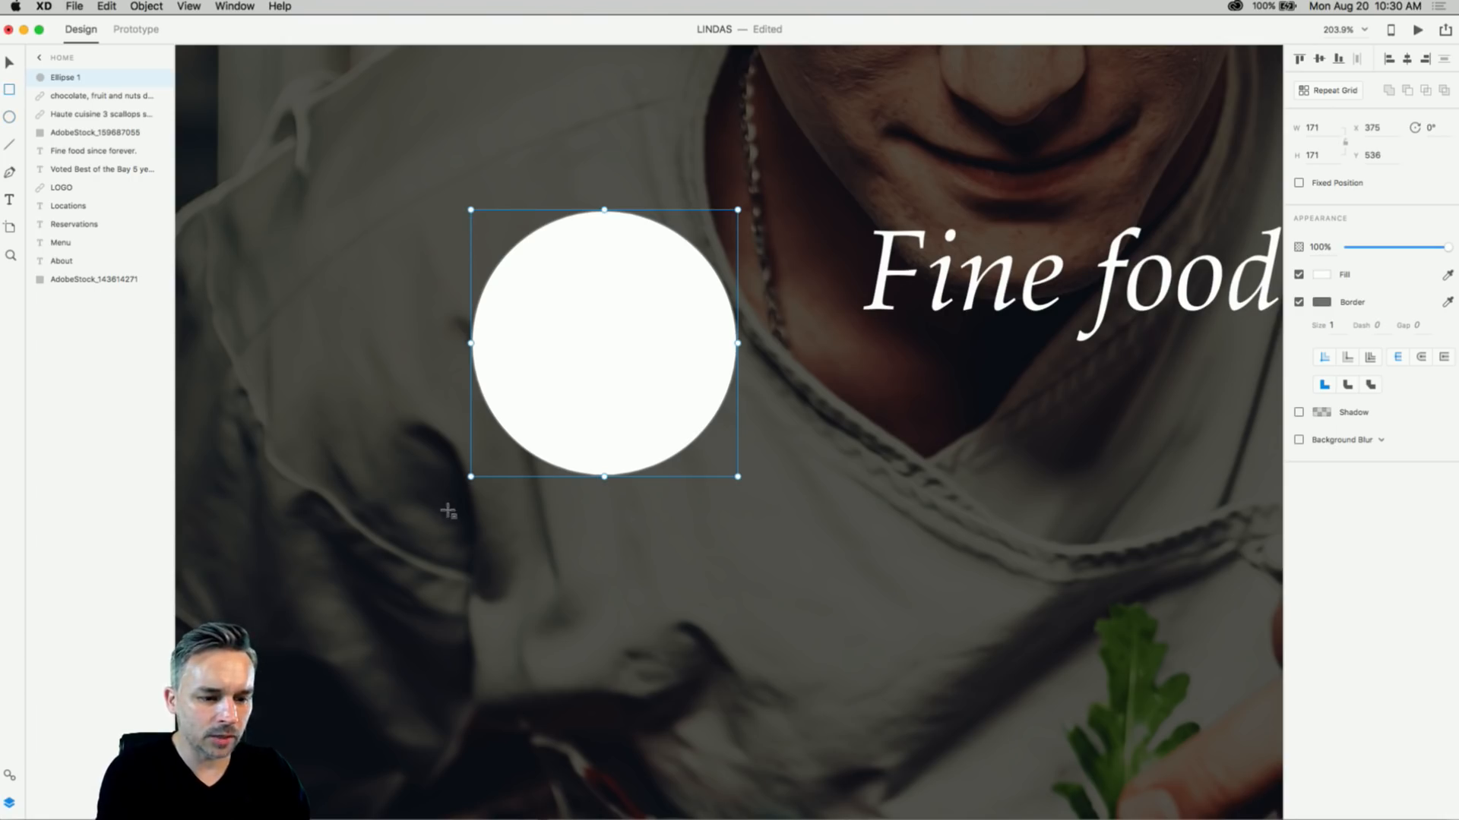
pyautogui.moveTo(449, 511); pyautogui.dragTo(688, 750)
pyautogui.click(9, 63)
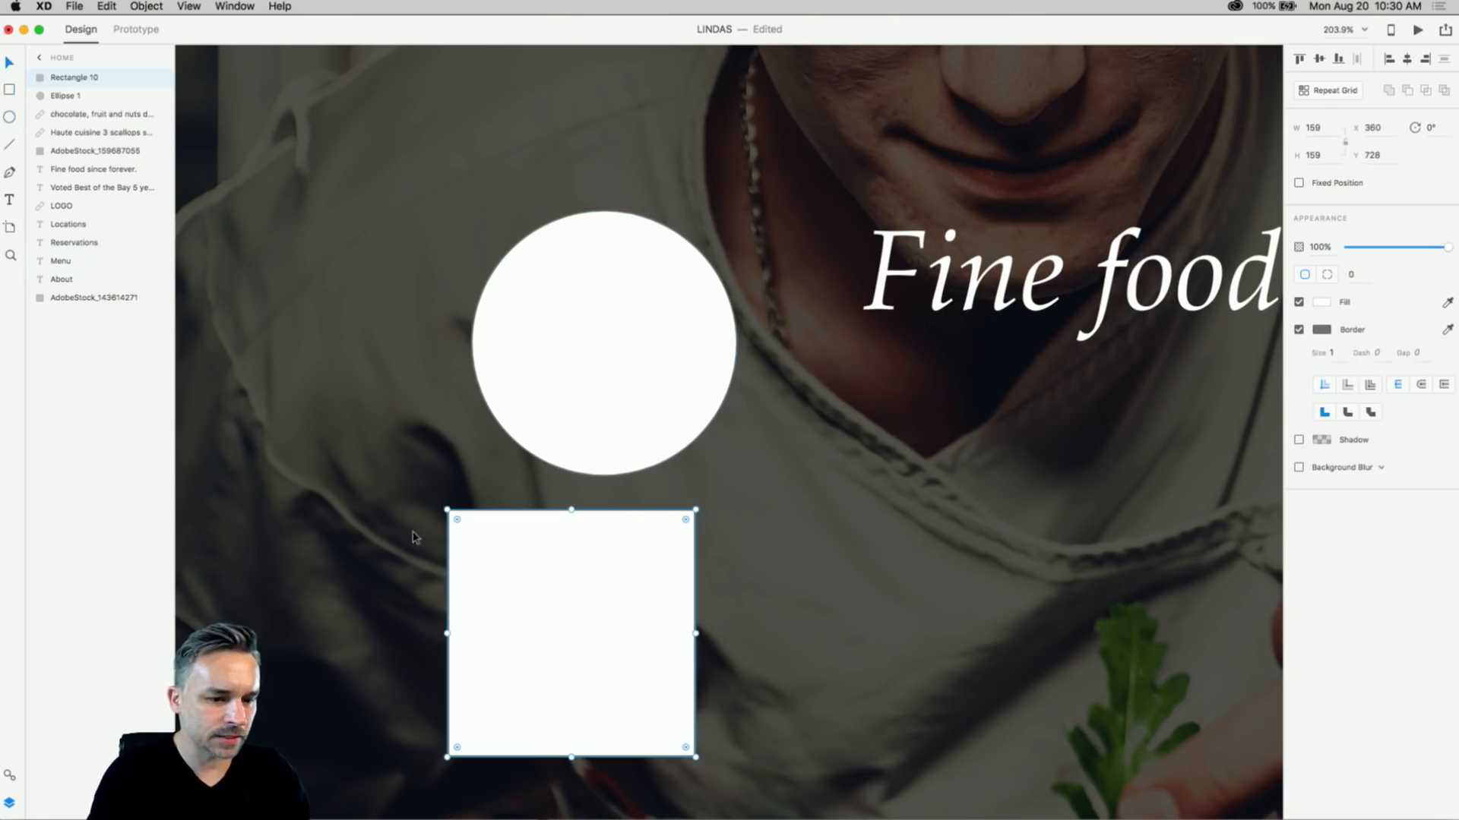
pyautogui.scroll(-3, 456, 486)
pyautogui.moveTo(477, 449); pyautogui.dragTo(506, 338)
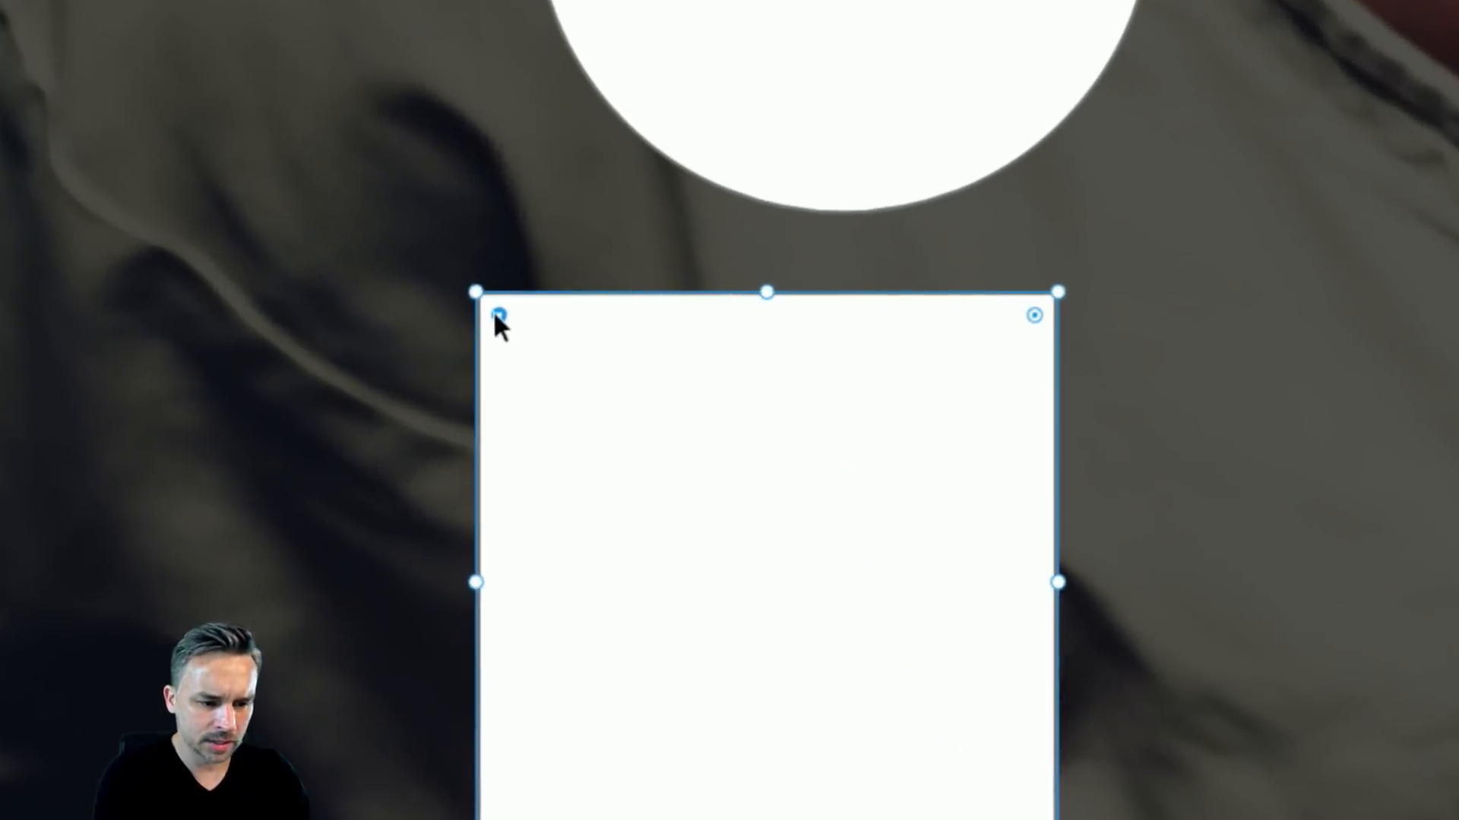
pyautogui.moveTo(500, 311); pyautogui.dragTo(545, 351)
pyautogui.moveTo(604, 408); pyautogui.dragTo(1090, 722)
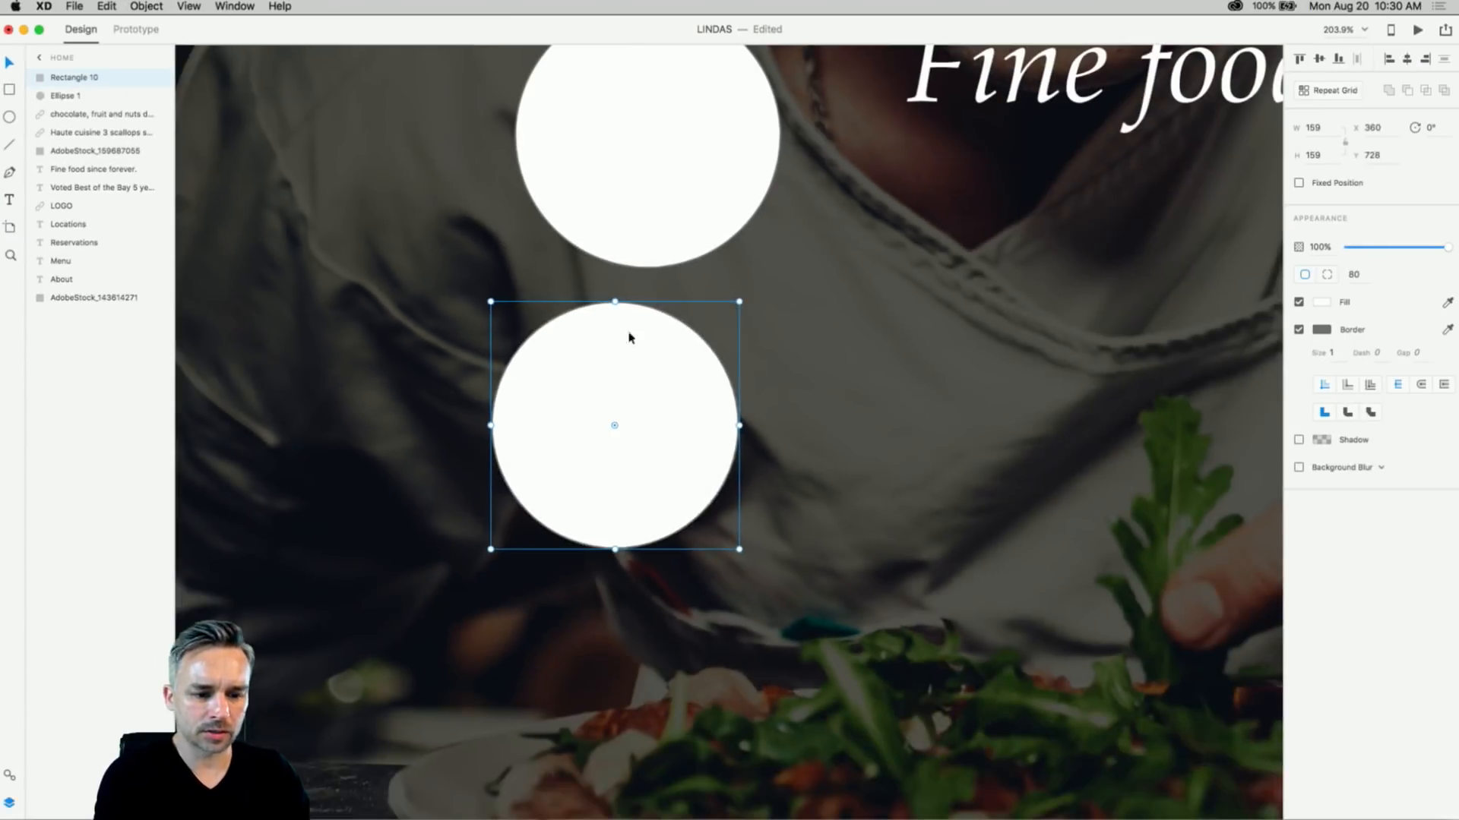
# - Line the two white circles up side by side
pyautogui.moveTo(547, 416); pyautogui.dragTo(849, 503)
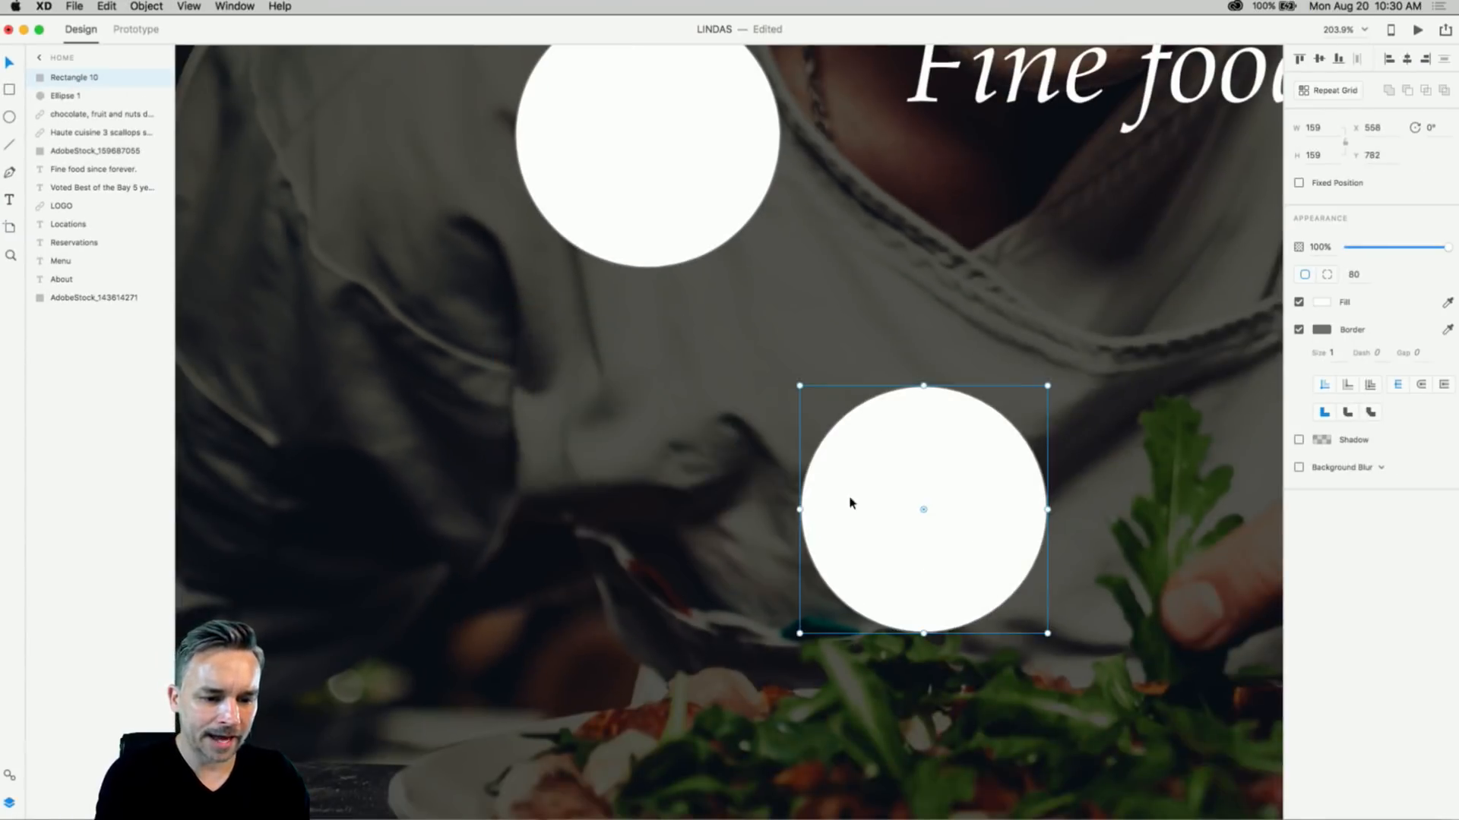
pyautogui.moveTo(595, 132); pyautogui.dragTo(474, 382)
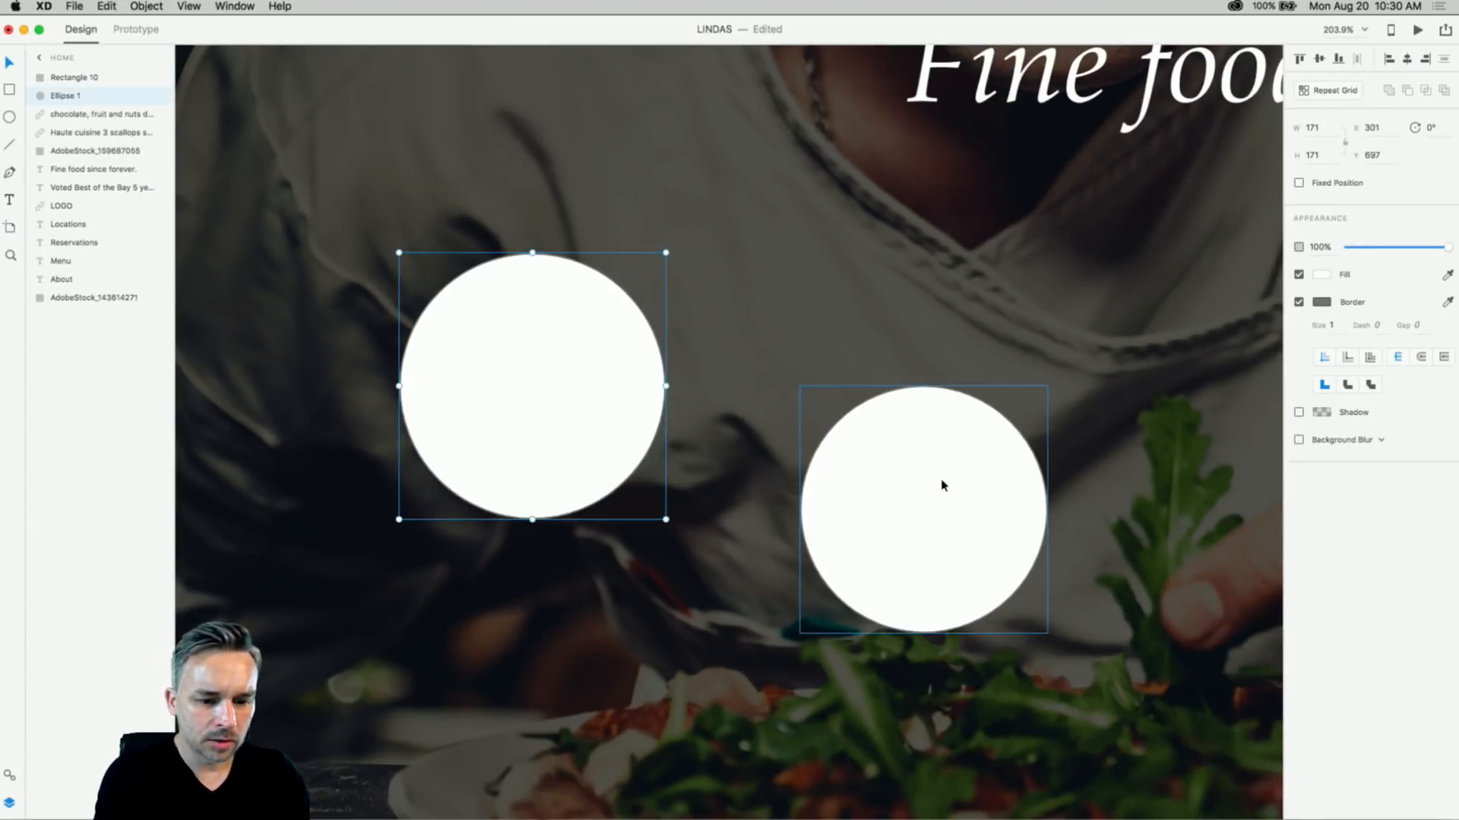
pyautogui.moveTo(944, 482); pyautogui.dragTo(836, 319)
# - Round the square's corners to radius 61 and pull the ellipse's bottom anchor down into a sharp tip
pyautogui.click(463, 382)
pyautogui.doubleClick(514, 358)
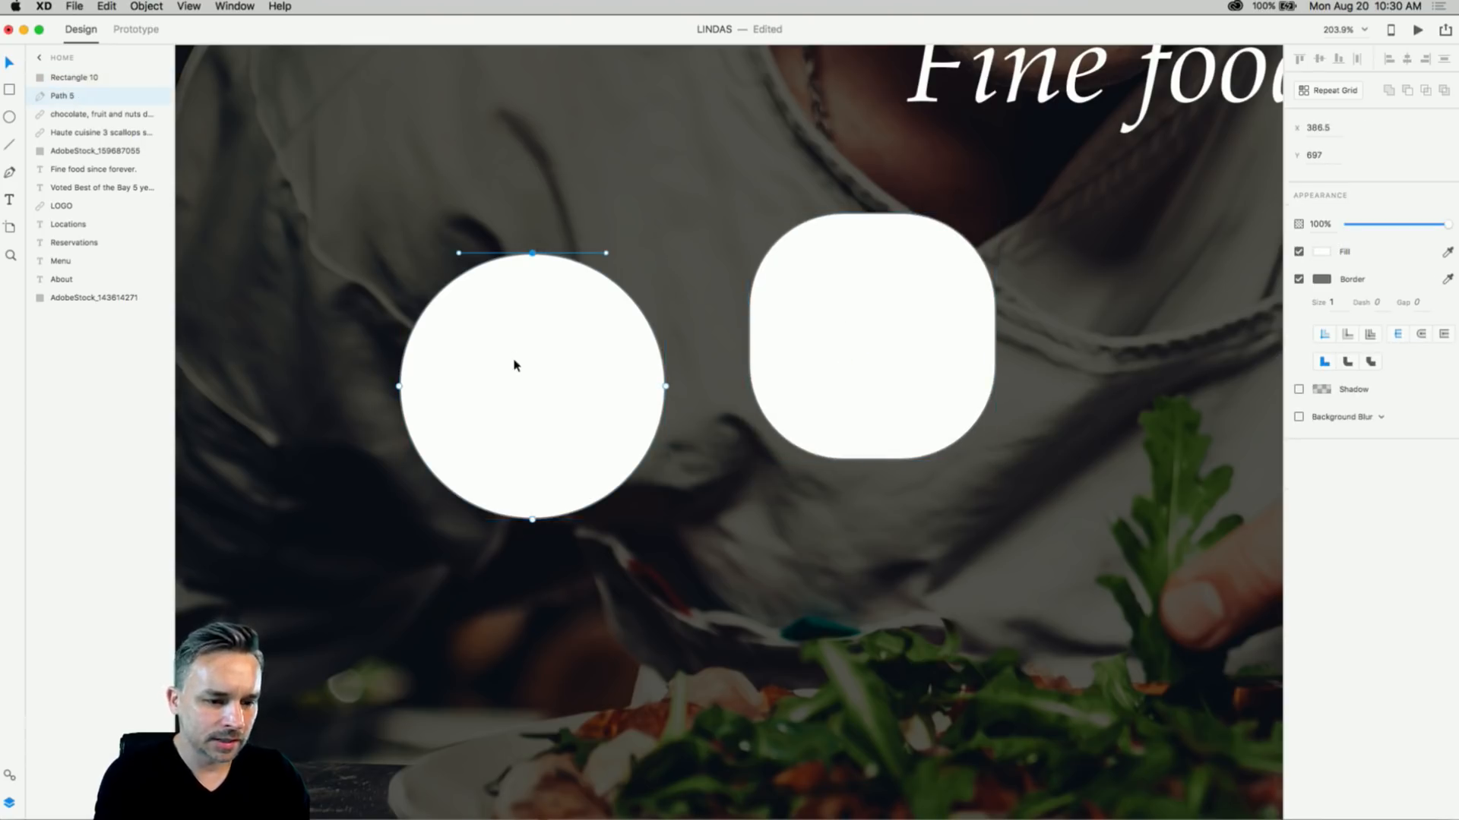
pyautogui.click(532, 521)
pyautogui.moveTo(532, 522); pyautogui.dragTo(532, 663)
pyautogui.doubleClick(532, 659)
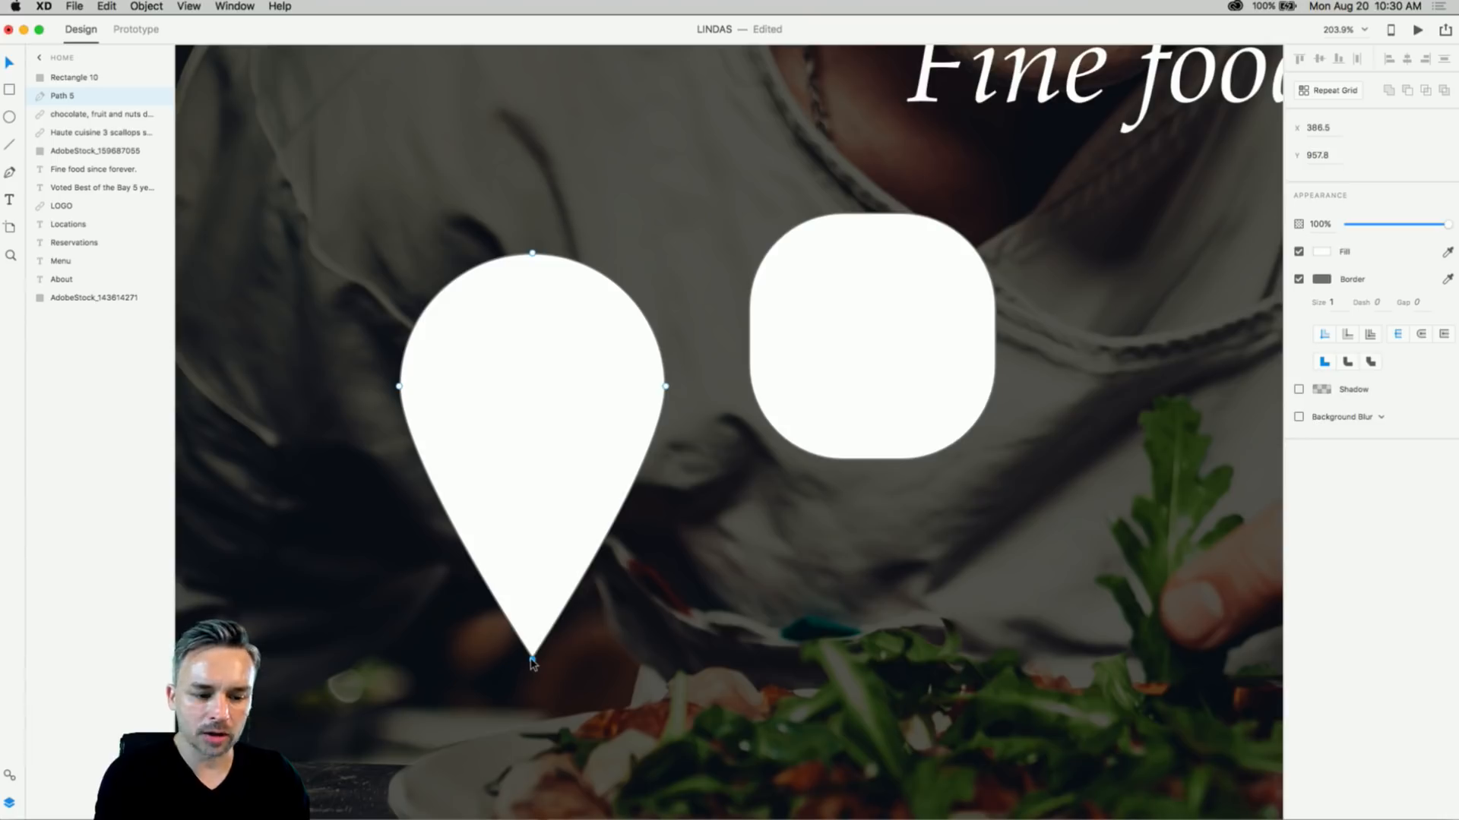
pyautogui.moveTo(533, 663)
pyautogui.mouseDown()
pyautogui.moveTo(532, 587)
pyautogui.moveTo(532, 676)
pyautogui.mouseUp()
# - Lower the ellipse's top anchor and pull its left and right anchors down to flatten the crust
pyautogui.moveTo(532, 254); pyautogui.dragTo(588, 294)
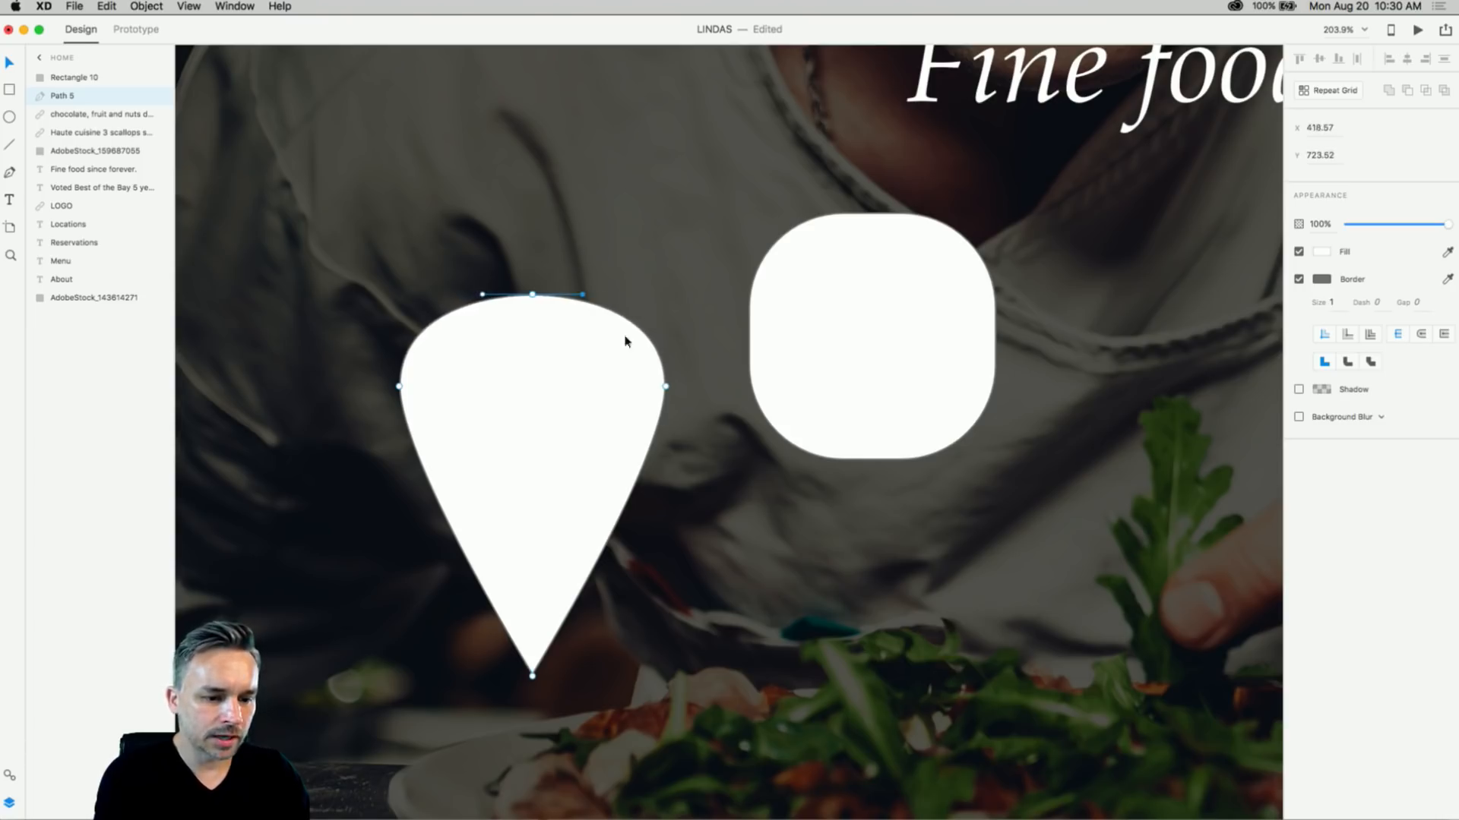
pyautogui.click(666, 388)
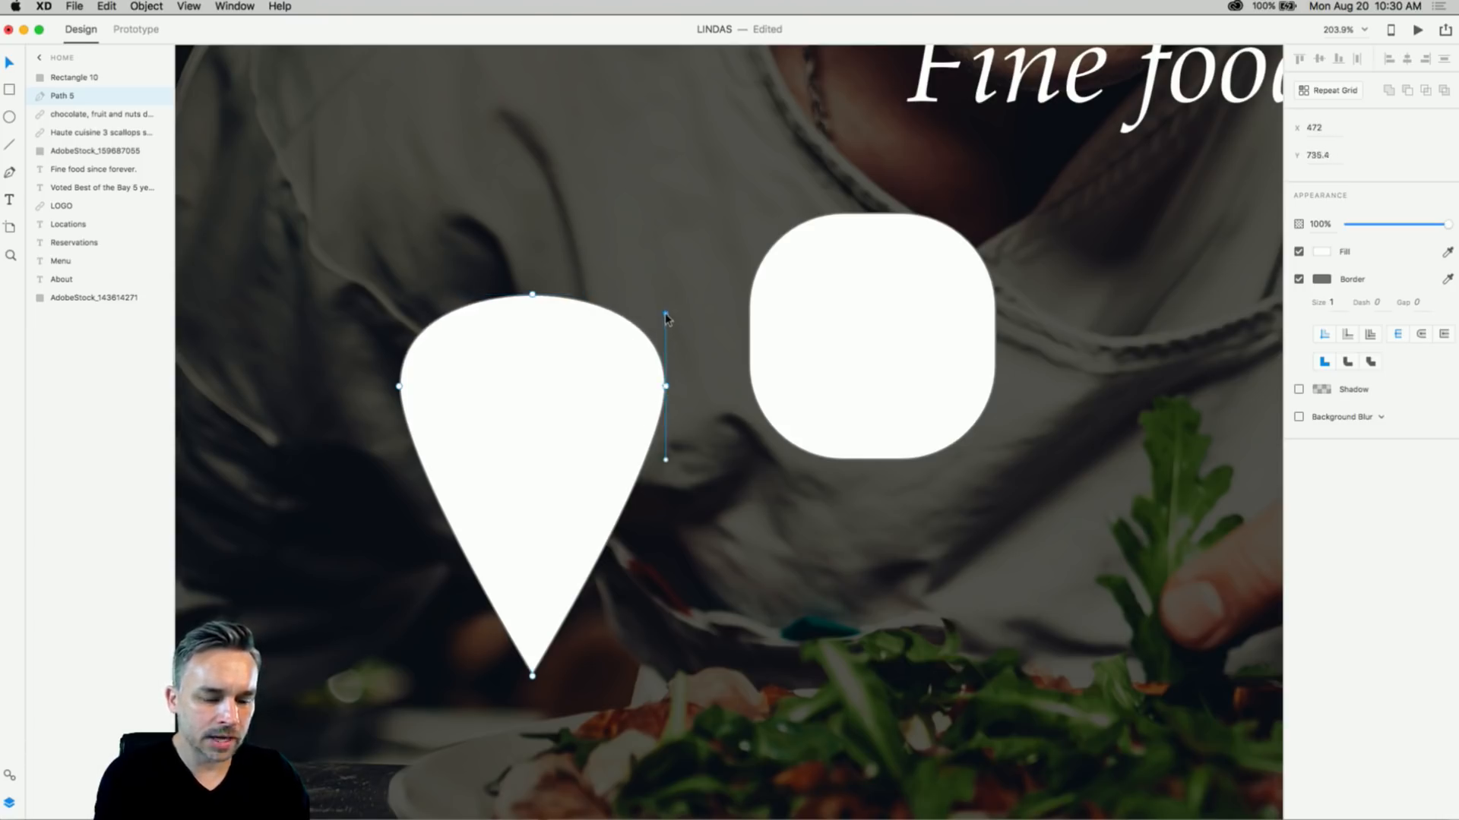
pyautogui.moveTo(665, 315); pyautogui.dragTo(666, 344)
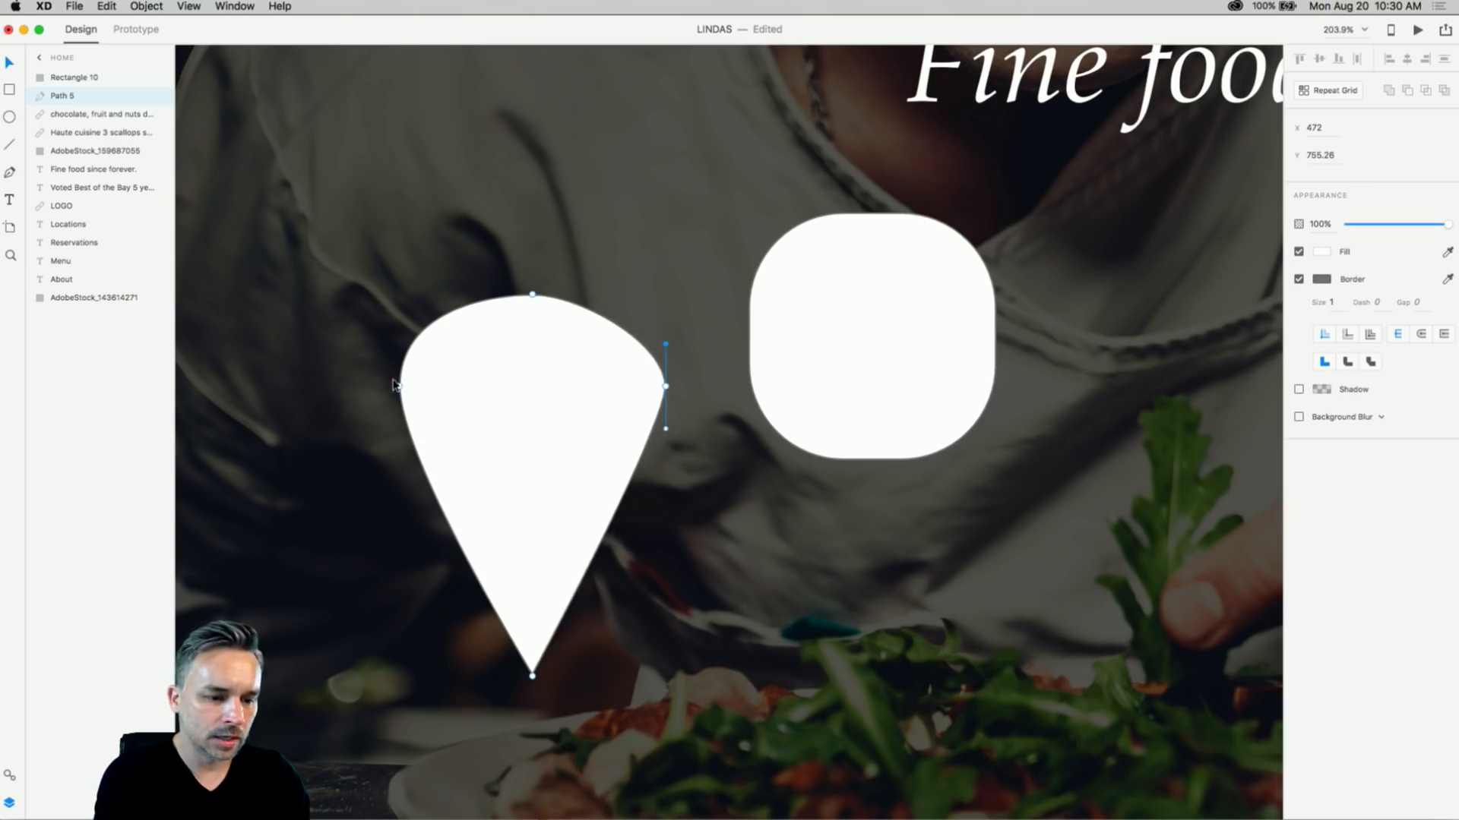
pyautogui.click(399, 387)
pyautogui.moveTo(399, 315); pyautogui.dragTo(399, 344)
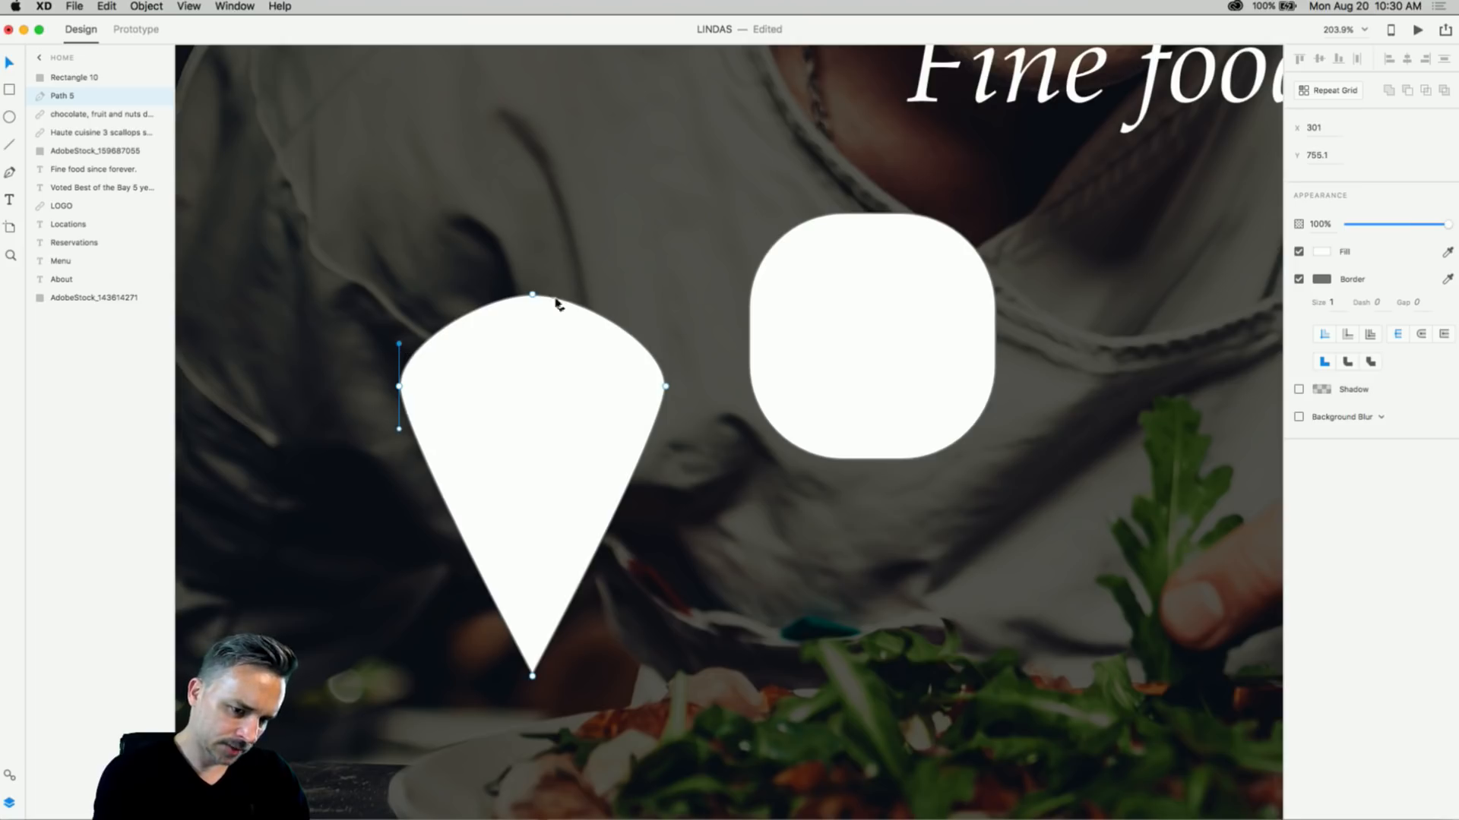
pyautogui.click(531, 296)
pyautogui.moveTo(532, 296); pyautogui.dragTo(532, 319)
# - Fine-tune the left and right side curves of the wedge, undoing the last adjustment
pyautogui.click(399, 387)
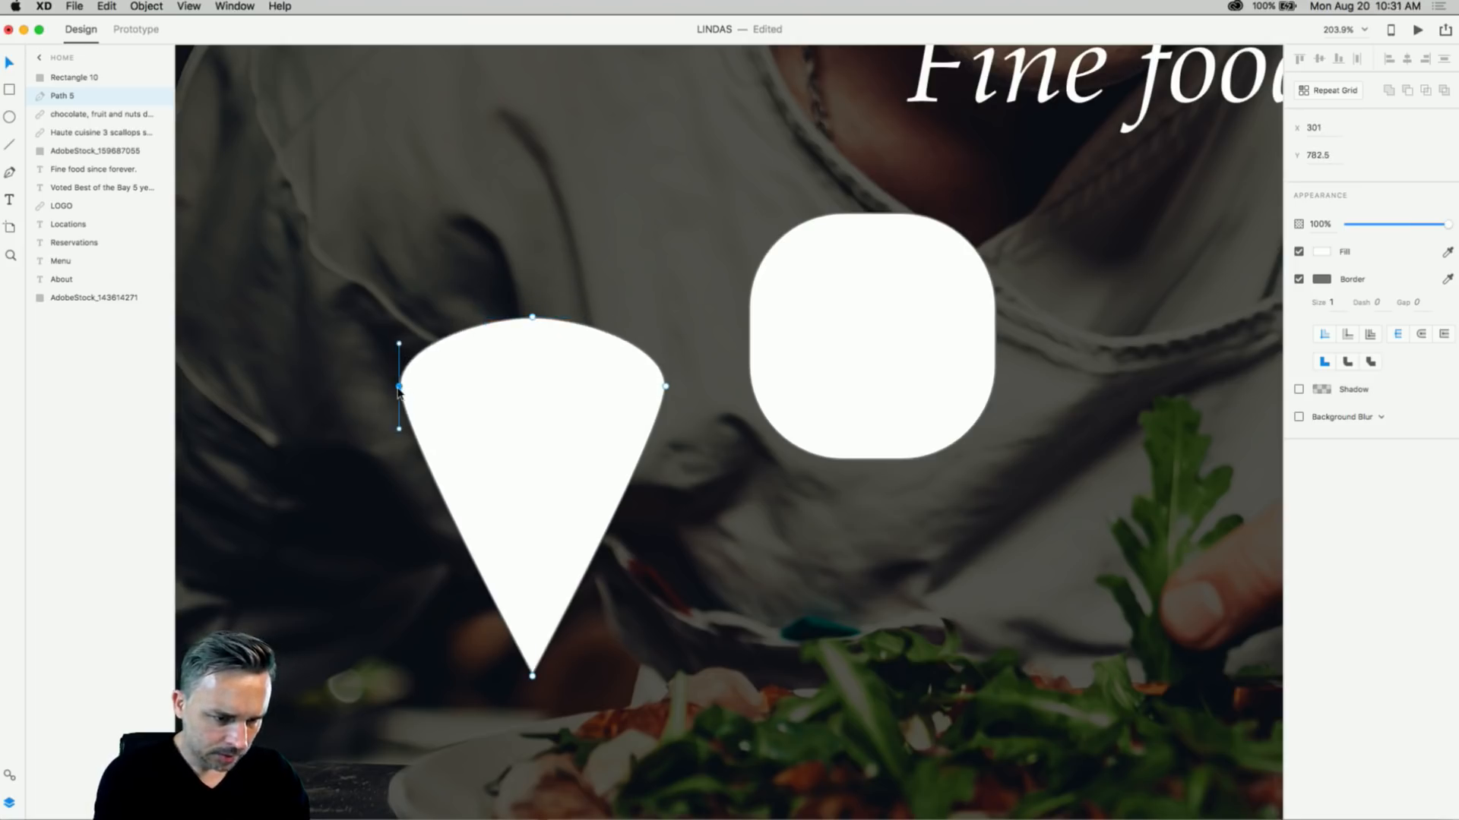
pyautogui.moveTo(399, 344); pyautogui.dragTo(399, 354)
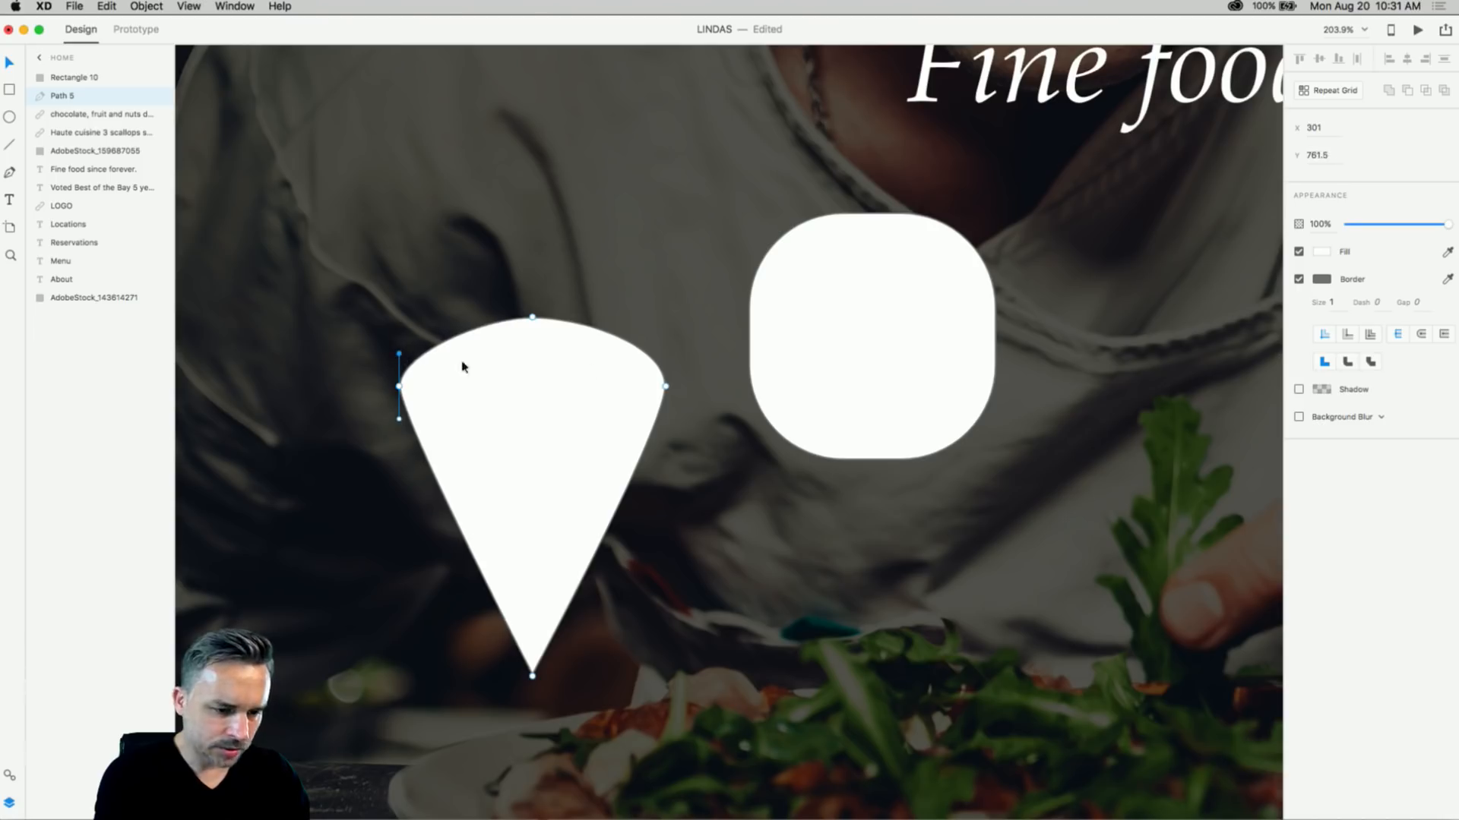
pyautogui.click(666, 388)
pyautogui.moveTo(666, 347); pyautogui.dragTo(667, 360)
pyautogui.click(399, 388)
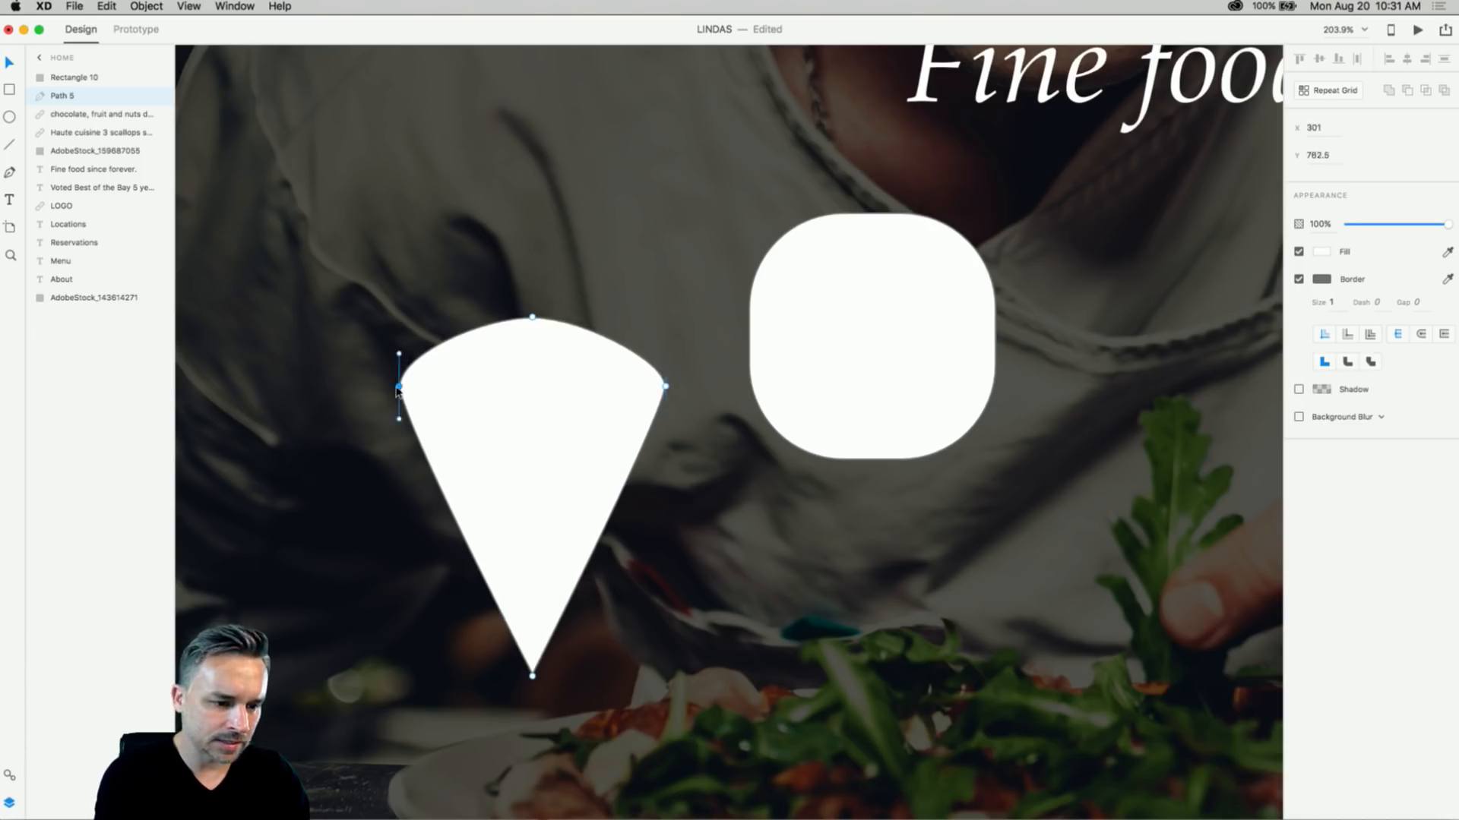
pyautogui.moveTo(399, 352); pyautogui.dragTo(399, 392)
pyautogui.press('super+z')
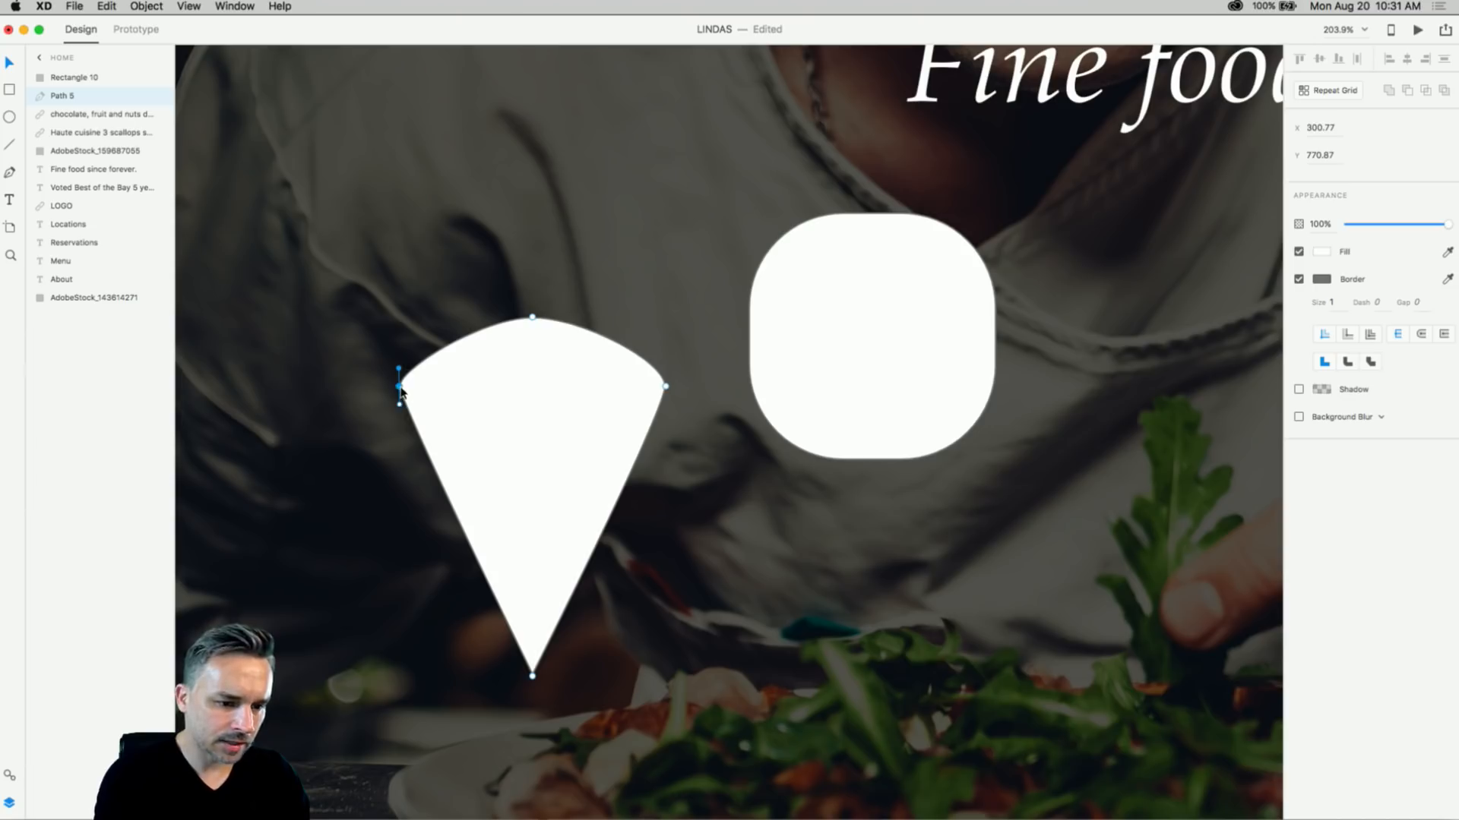
# - Convert the left and right anchors to corners and lower the top anchor into a curved crust arc
pyautogui.doubleClick(400, 388)
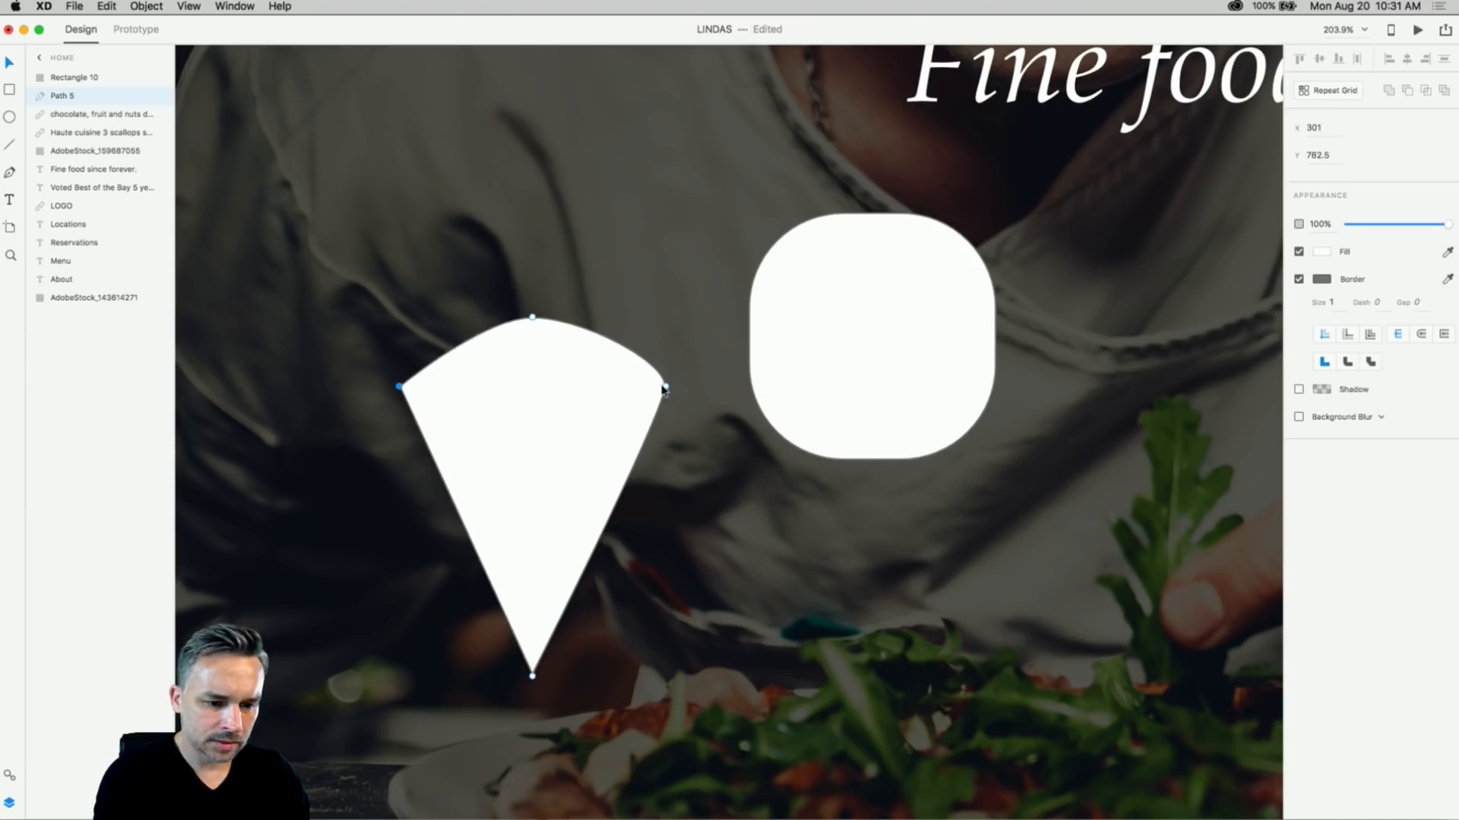
pyautogui.doubleClick(664, 388)
pyautogui.click(532, 317)
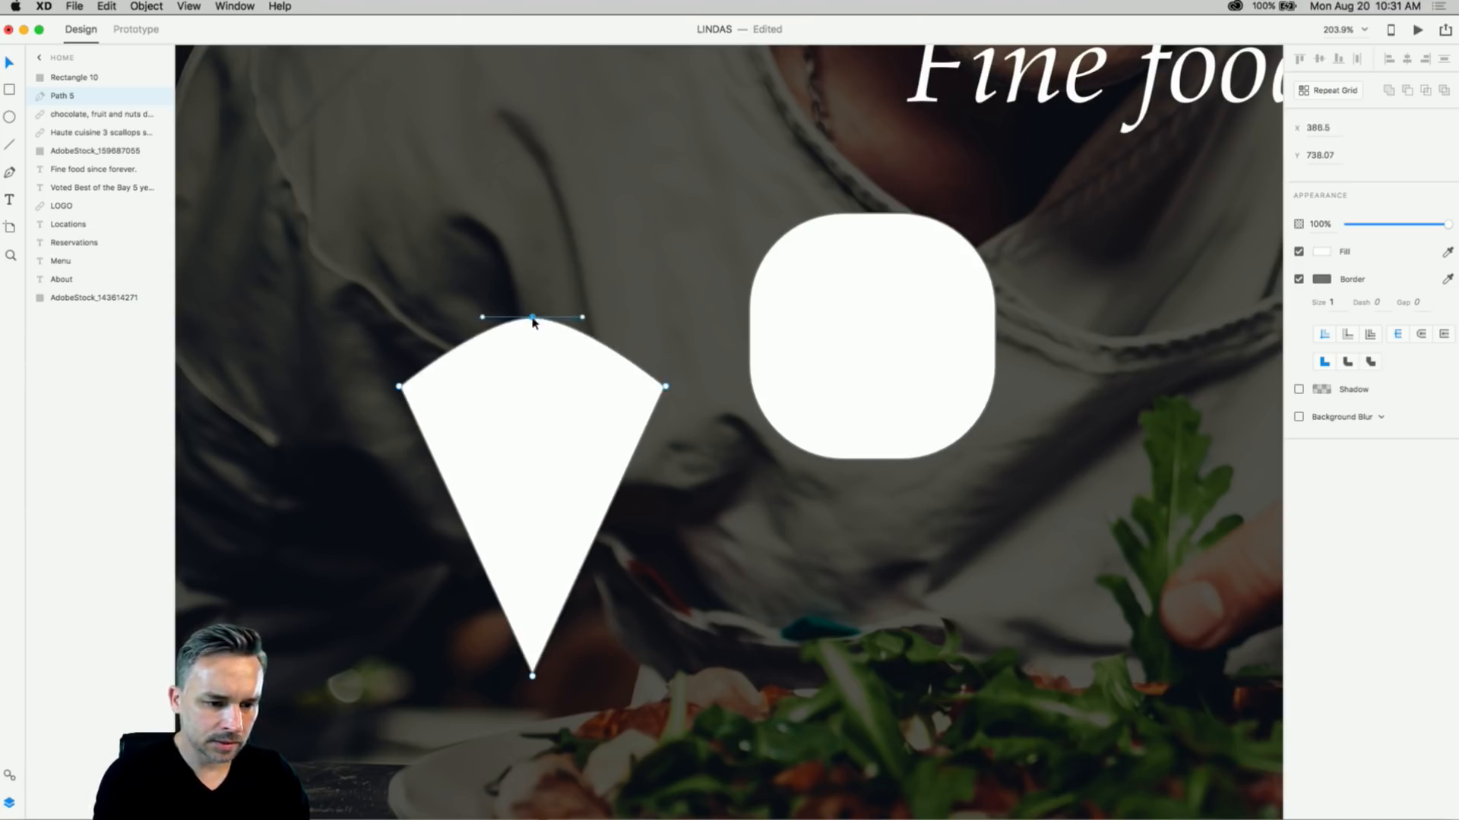
pyautogui.click(533, 325)
pyautogui.moveTo(533, 319); pyautogui.dragTo(437, 345)
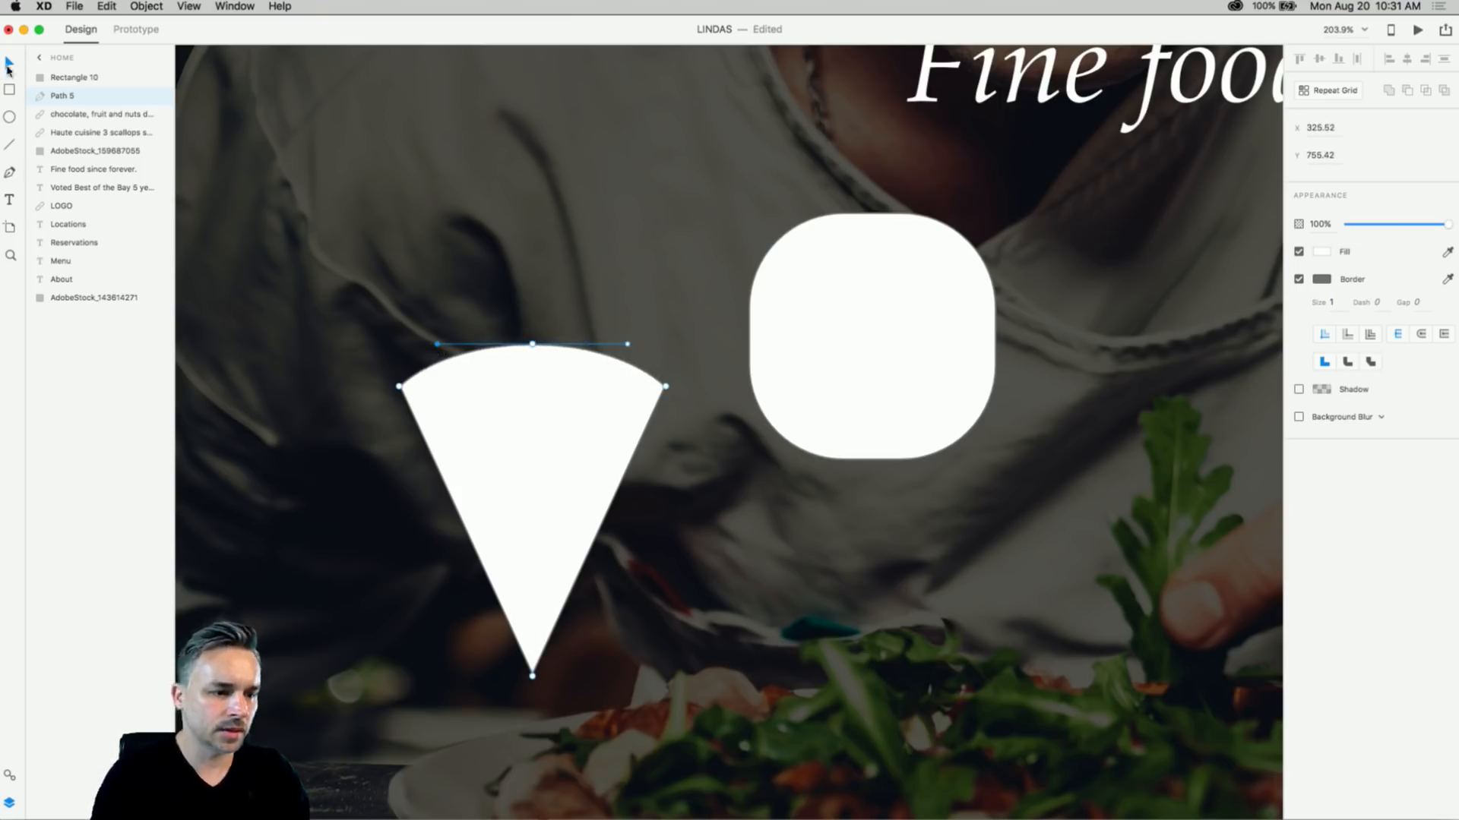
# - Move the rounded square down beside the 171×213 slice and delete the leftover rectangle
pyautogui.click(811, 272)
pyautogui.moveTo(790, 291); pyautogui.dragTo(801, 368)
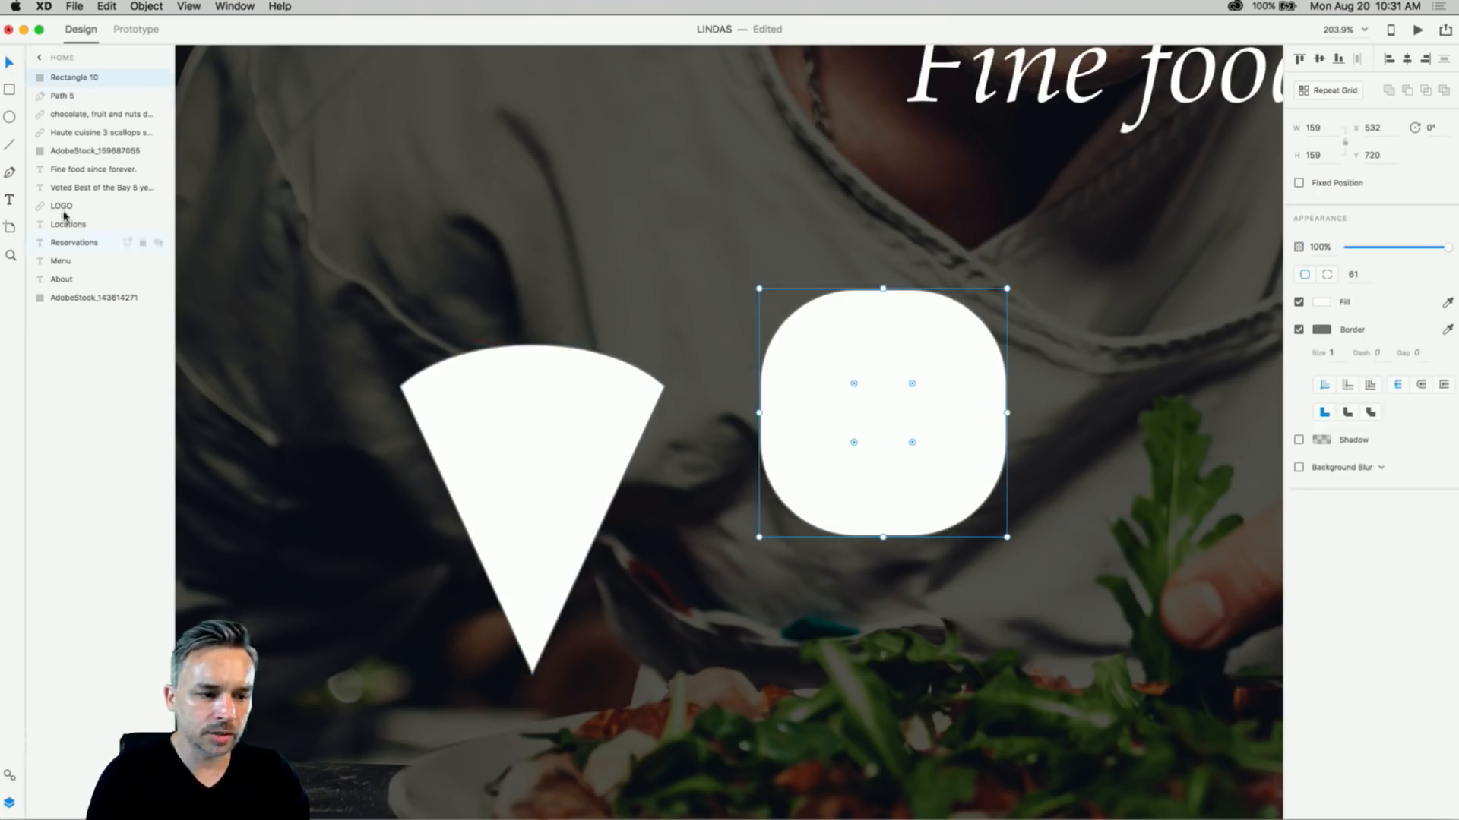
pyautogui.press('Delete')
# - Move the wedge up-right, then subtract a small circle from it to make the first hole
pyautogui.click(511, 417)
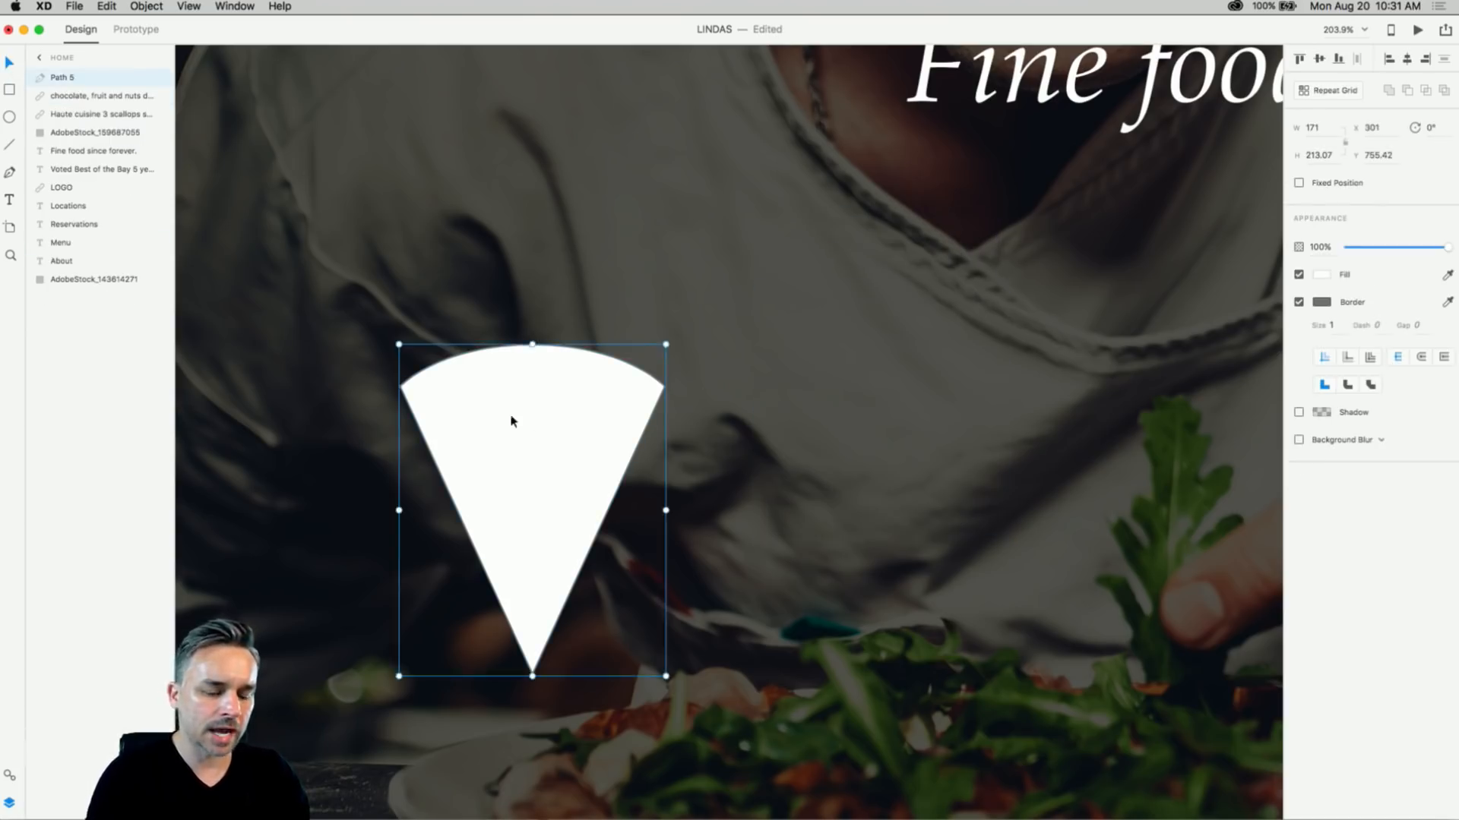
pyautogui.moveTo(511, 417); pyautogui.dragTo(614, 369)
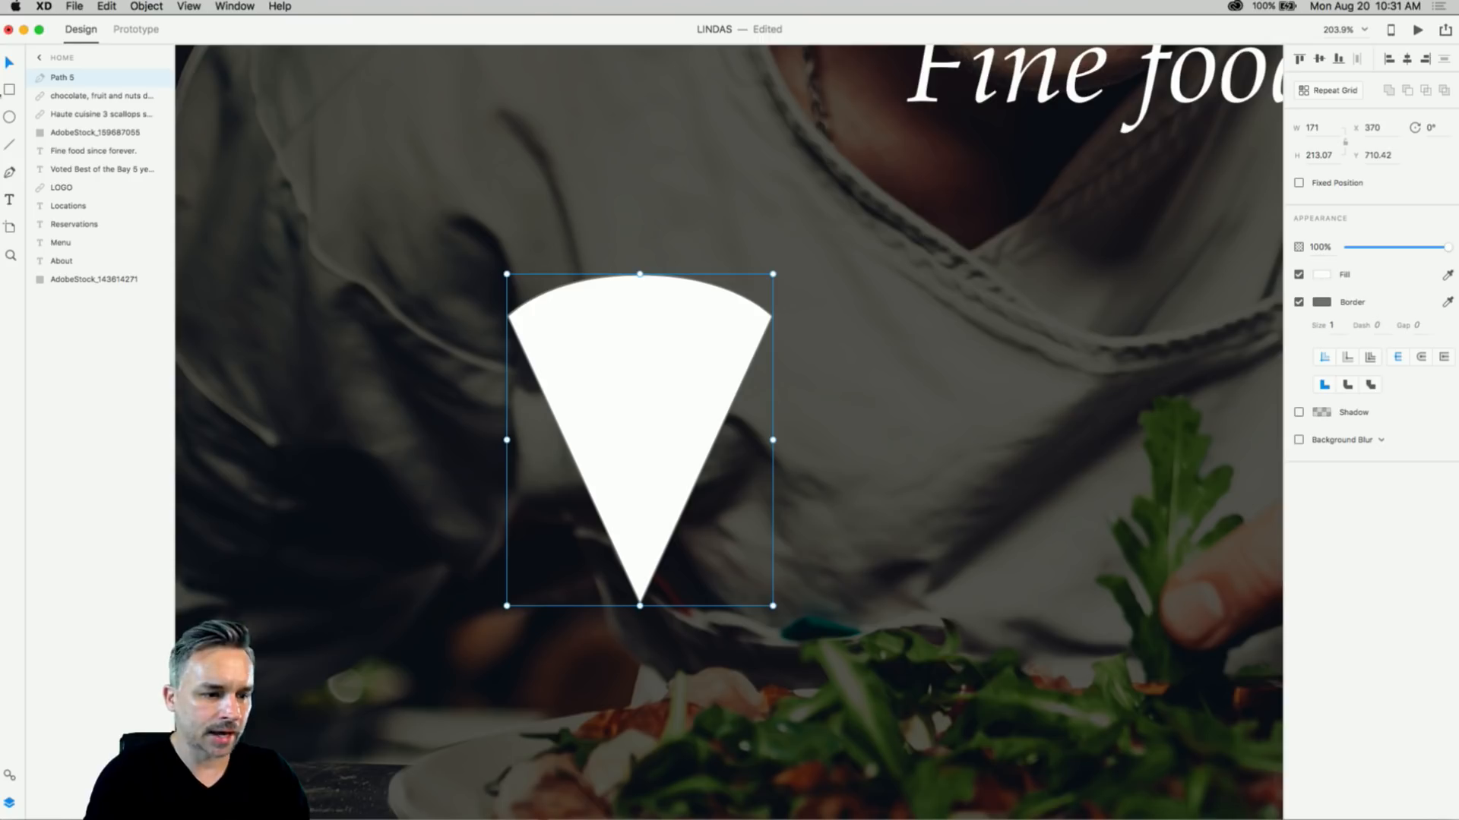
pyautogui.click(9, 117)
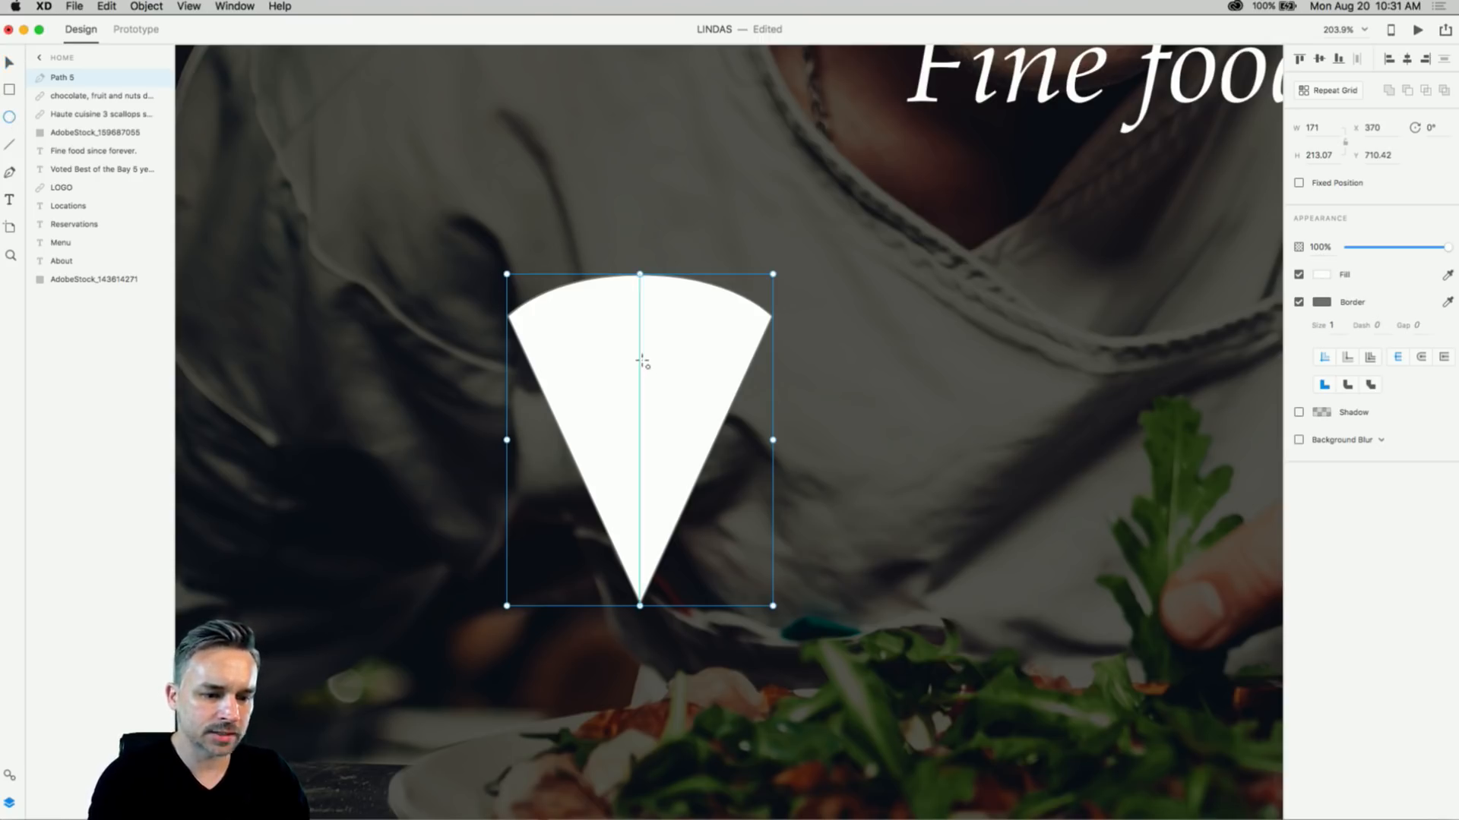
pyautogui.moveTo(665, 387); pyautogui.dragTo(694, 433)
pyautogui.press('v')
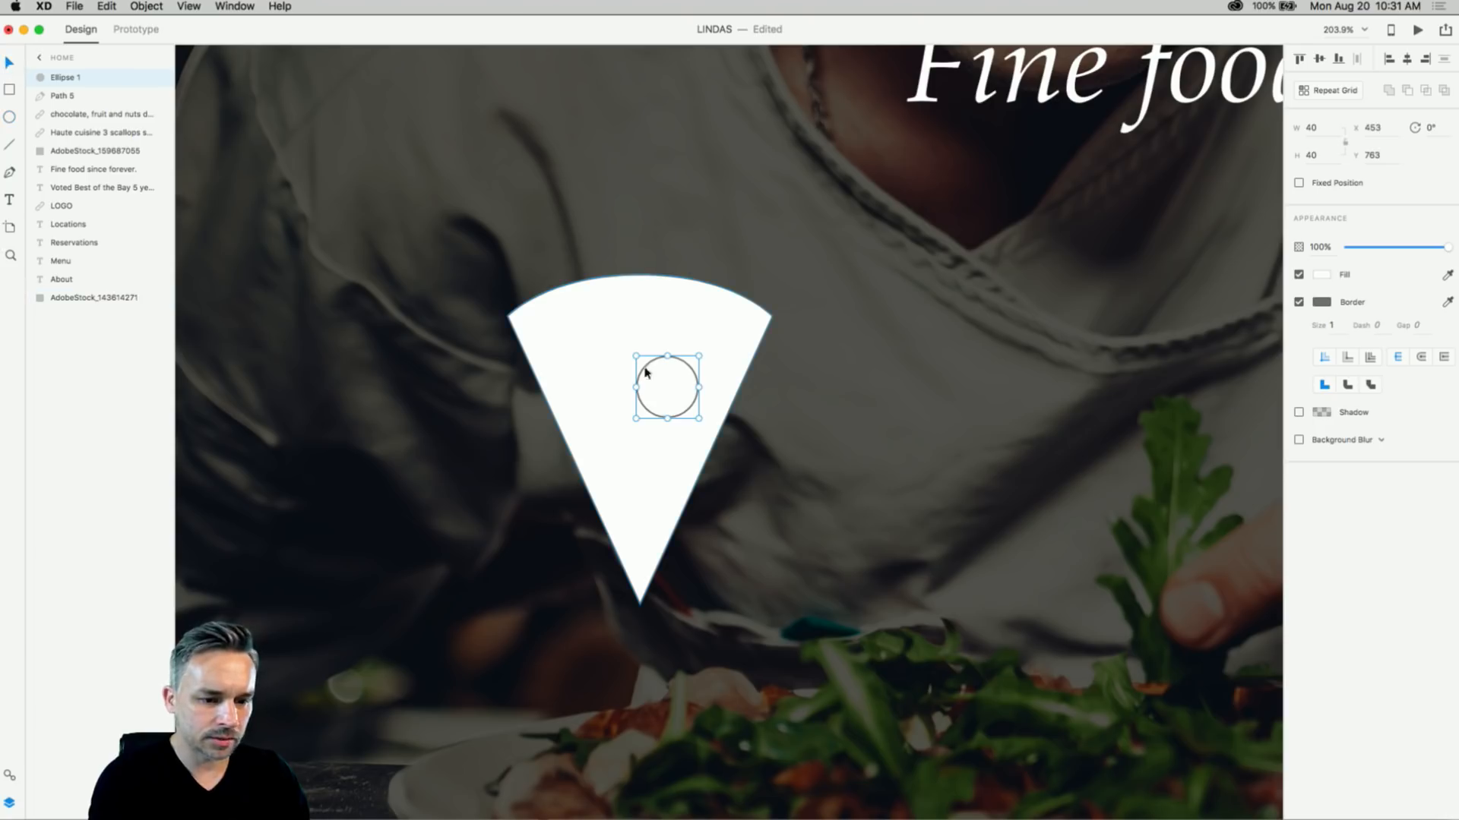
pyautogui.moveTo(659, 381); pyautogui.dragTo(667, 378)
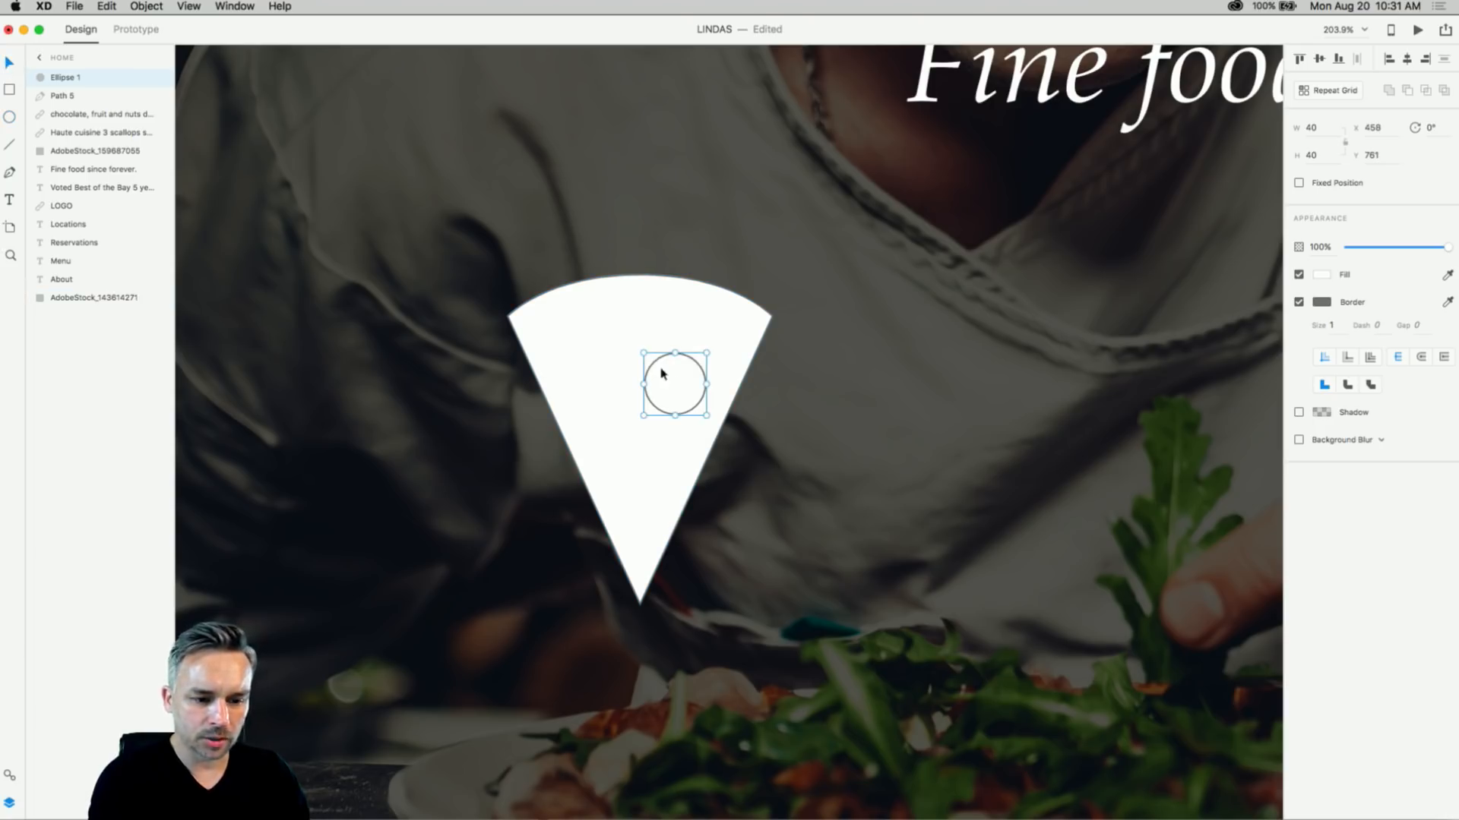
pyautogui.keyDown('shift'); pyautogui.click(636, 312); pyautogui.keyUp('shift')
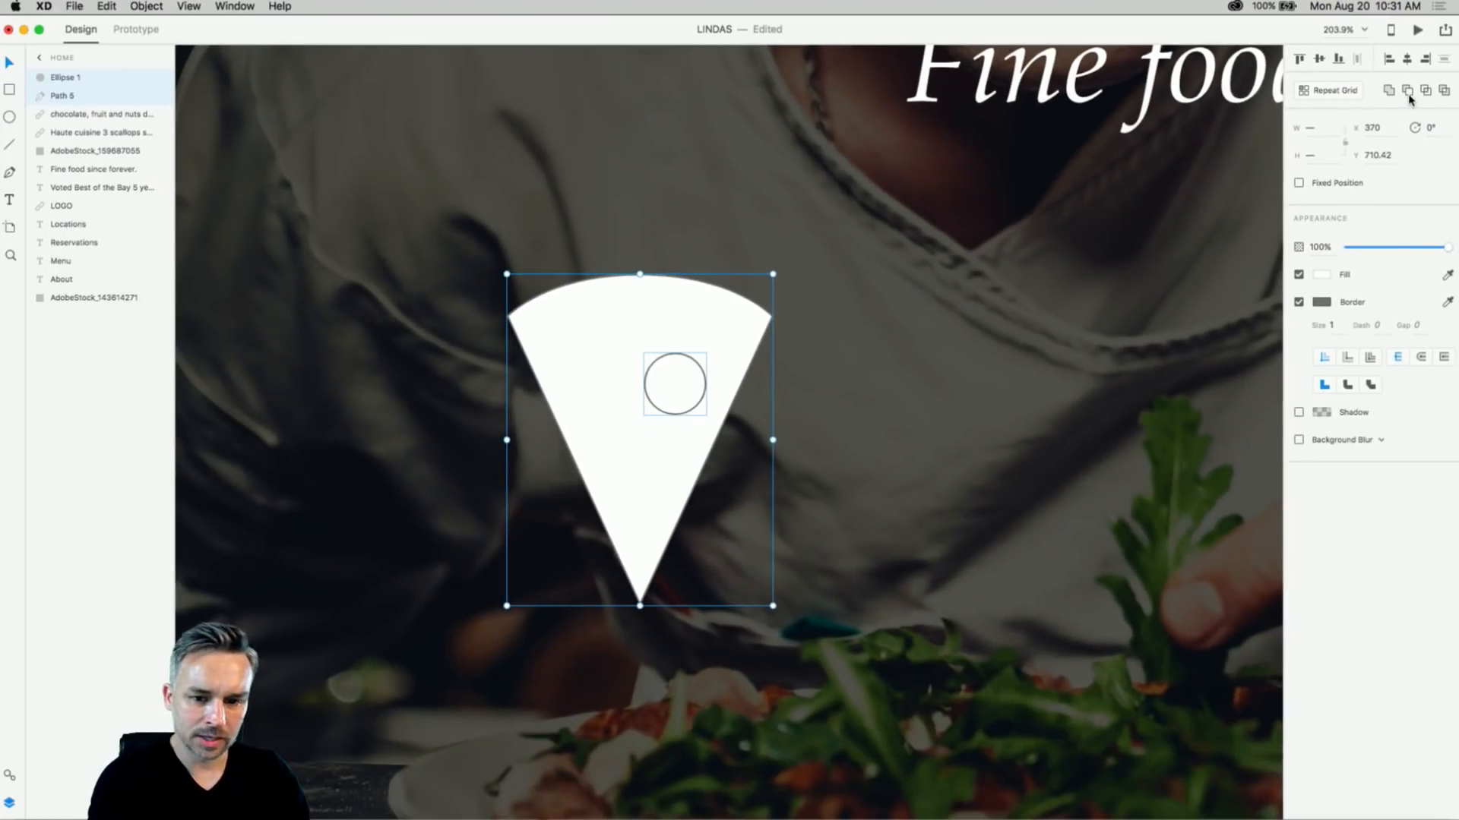
pyautogui.click(1408, 92)
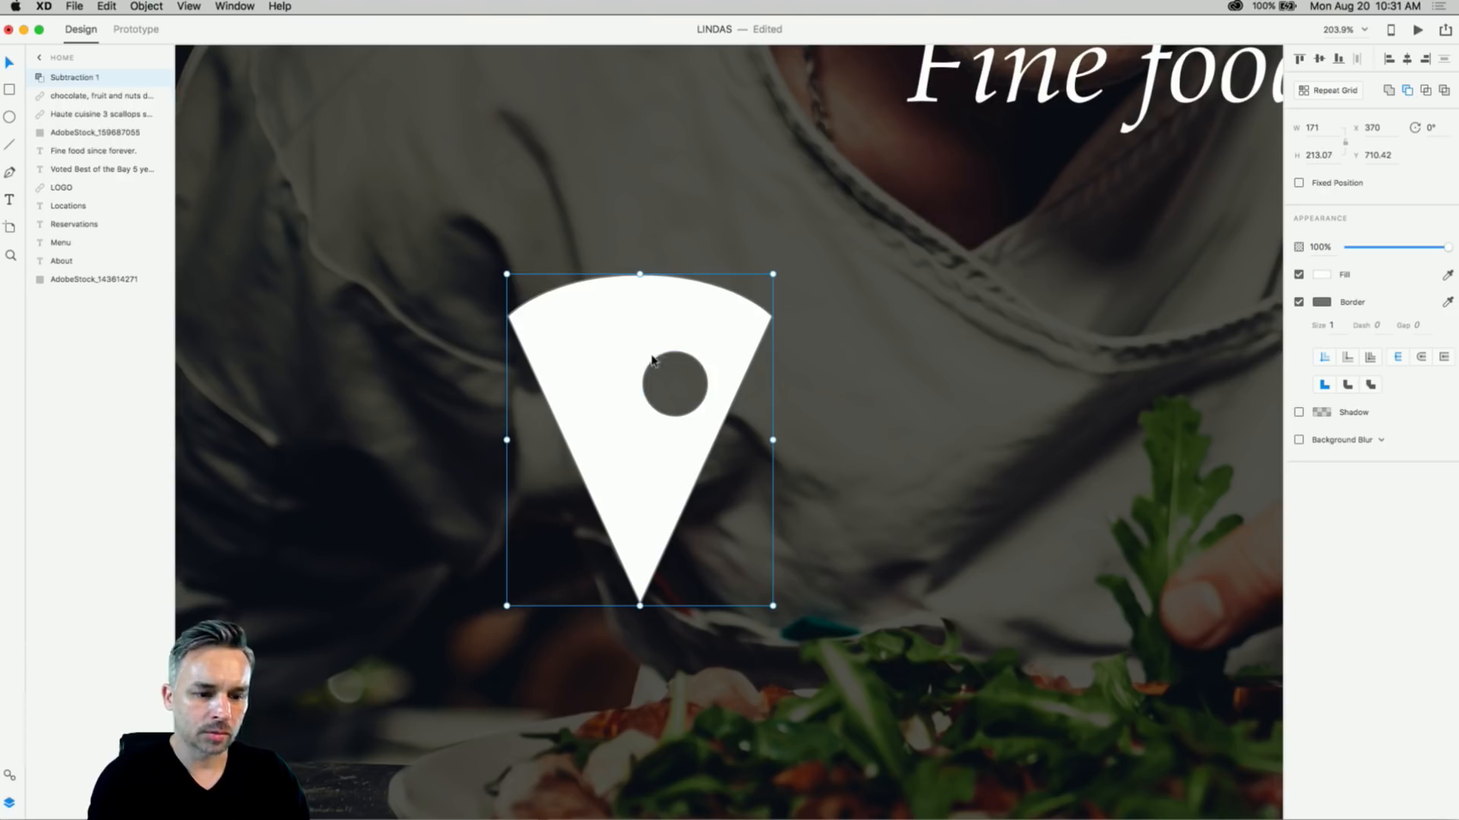
# - Subtract a circle drawn over the wedge's left edge to cut a bite out of it
pyautogui.click(9, 119)
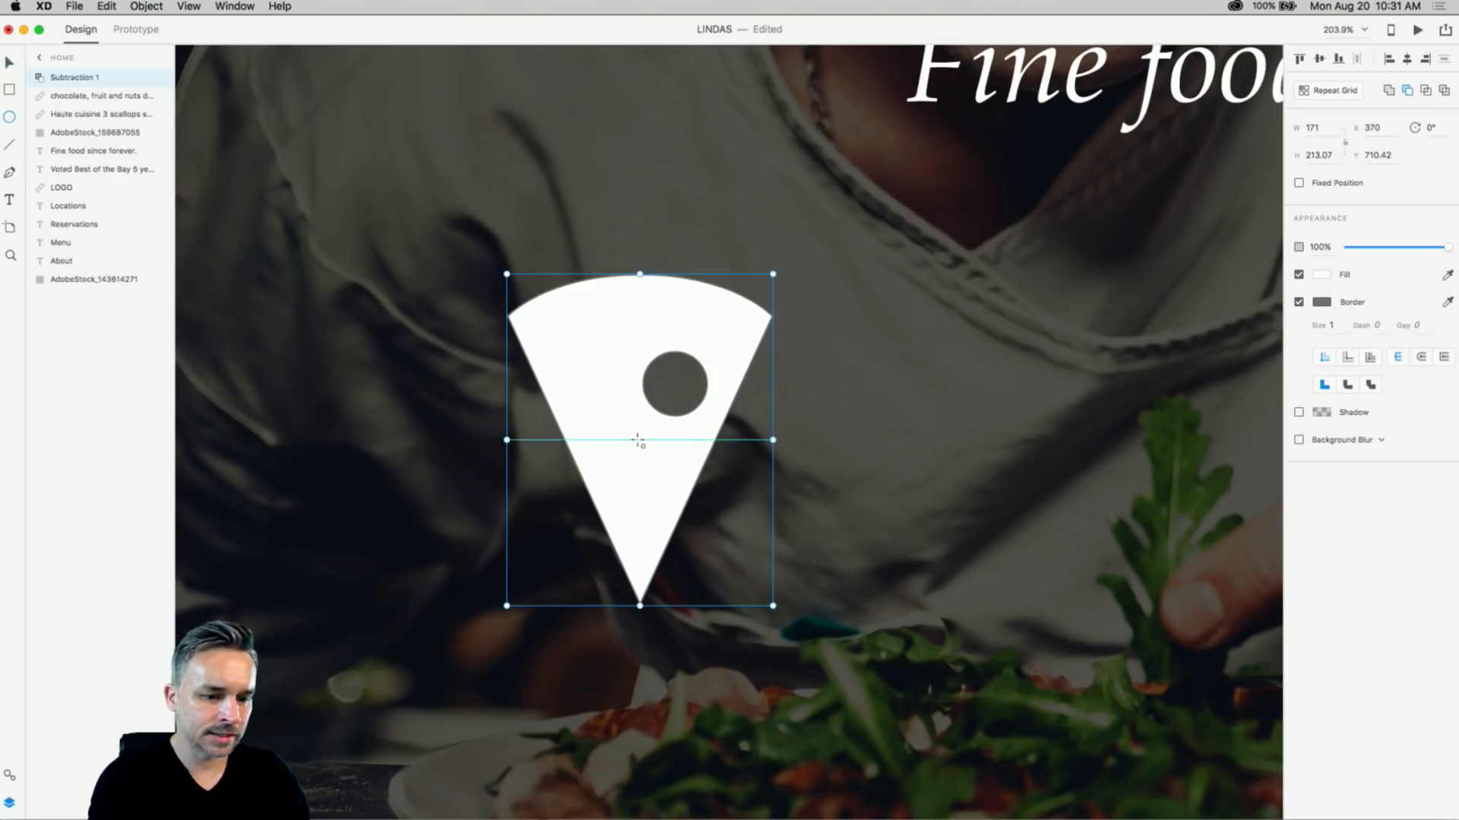
pyautogui.moveTo(570, 464)
pyautogui.mouseDown()
pyautogui.moveTo(613, 524)
pyautogui.moveTo(610, 510)
pyautogui.mouseUp()
pyautogui.click(9, 62)
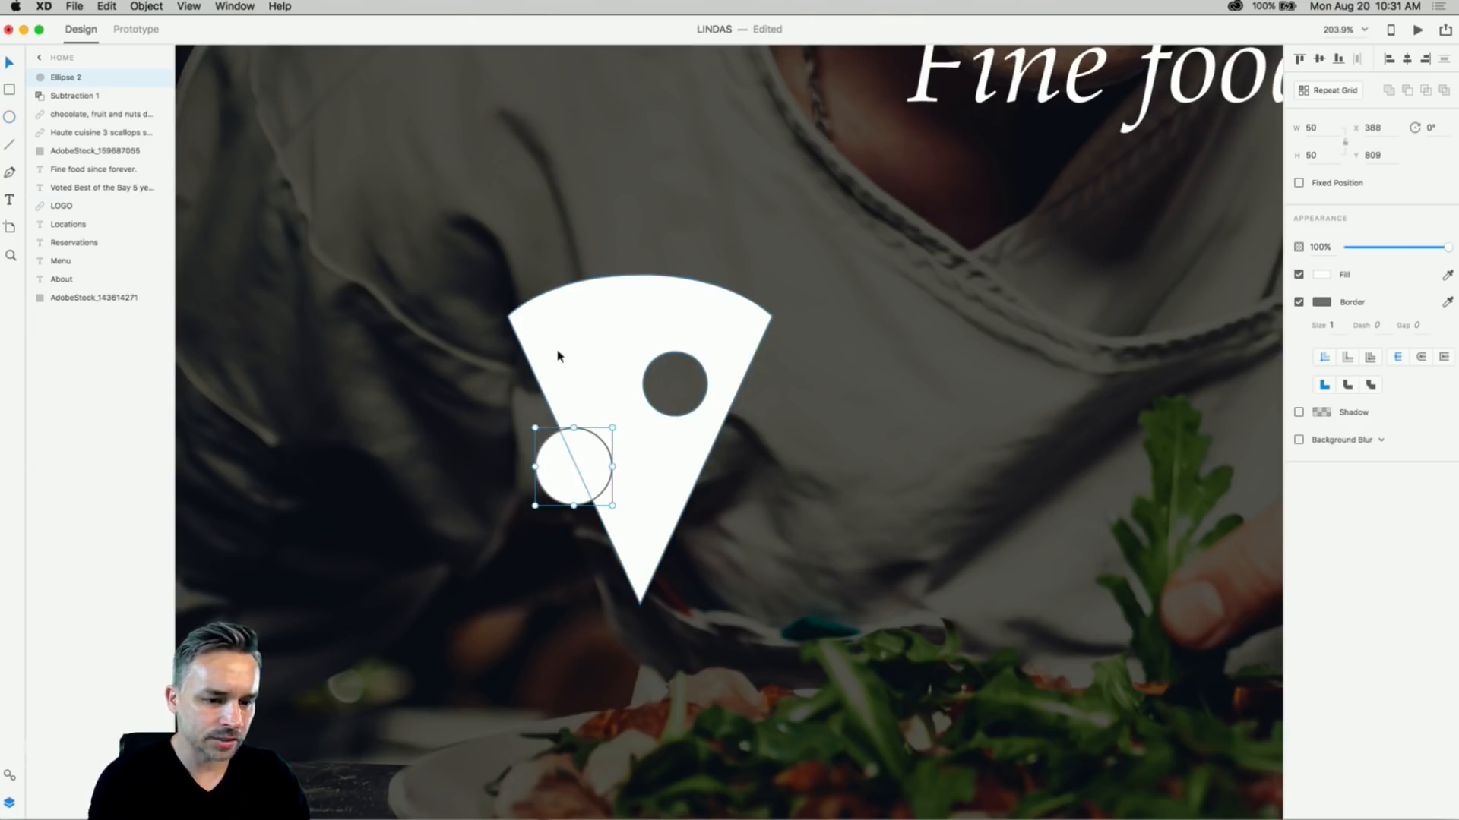
pyautogui.keyDown('shift'); pyautogui.click(557, 355); pyautogui.keyUp('shift')
pyautogui.click(1408, 91)
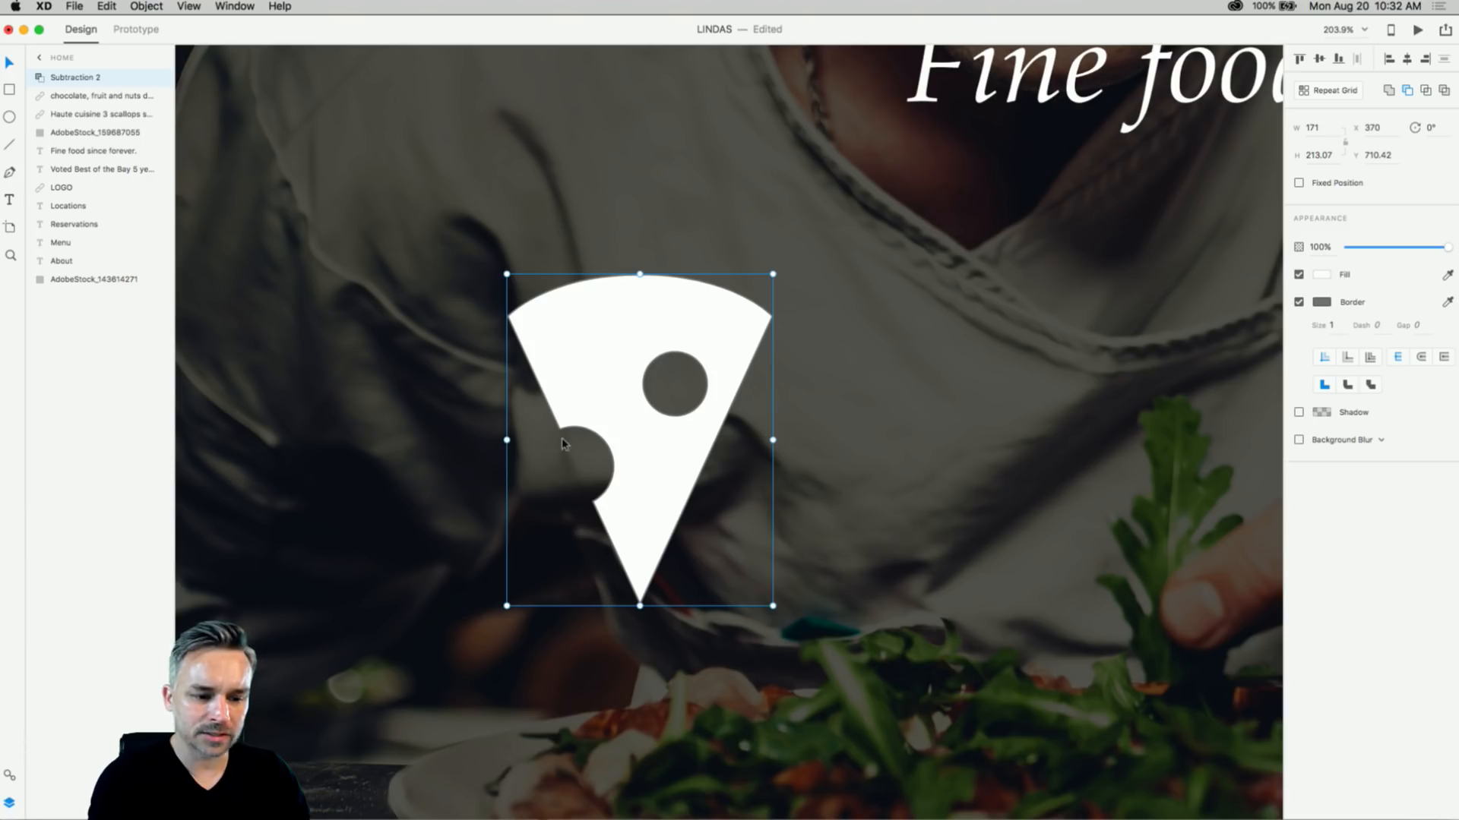
# - Inside the slice group, move the bite lower, place the upper-left hole near the top, and shrink it
pyautogui.doubleClick(603, 408)
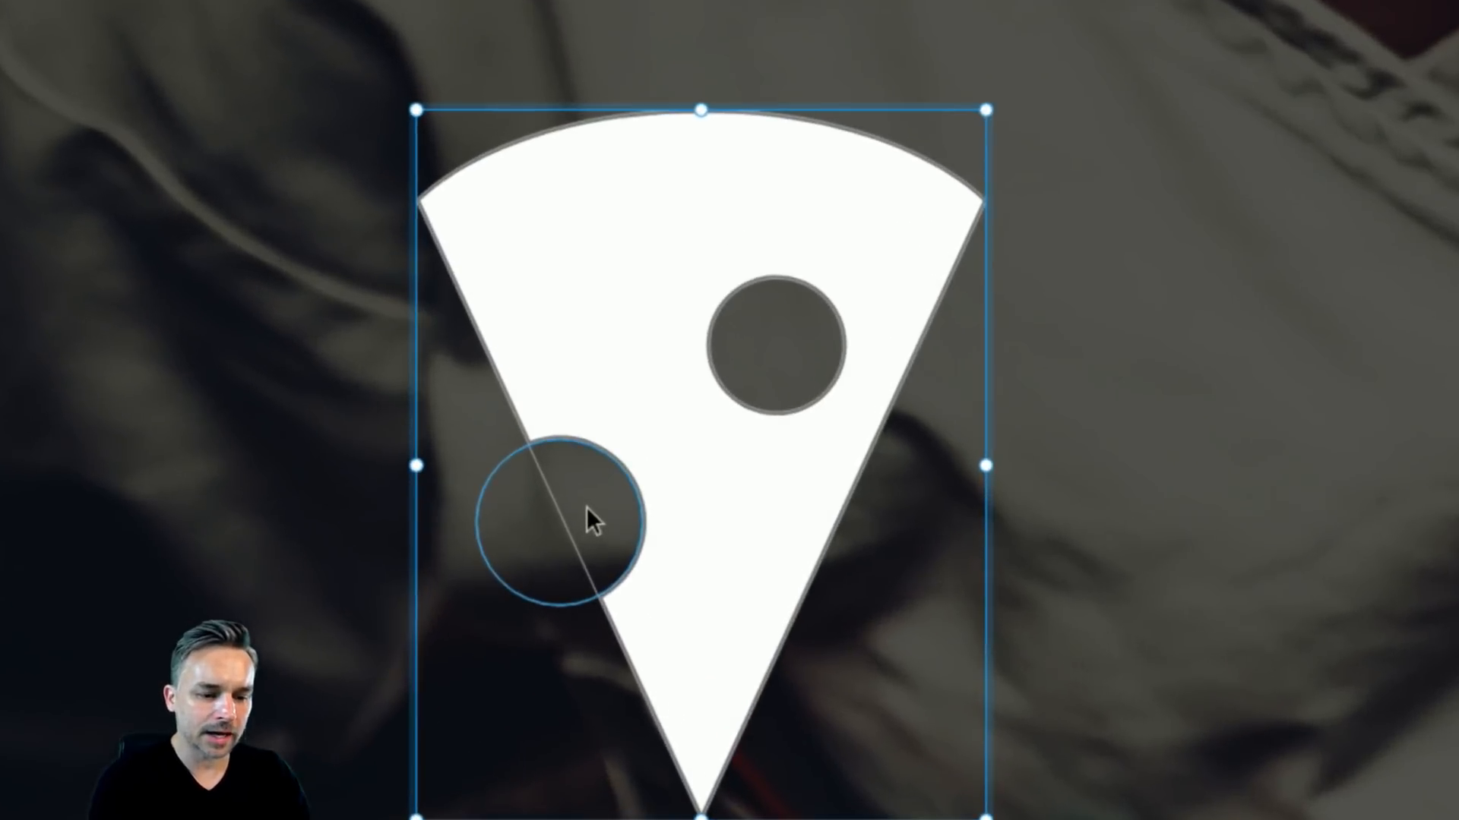
pyautogui.click(522, 447)
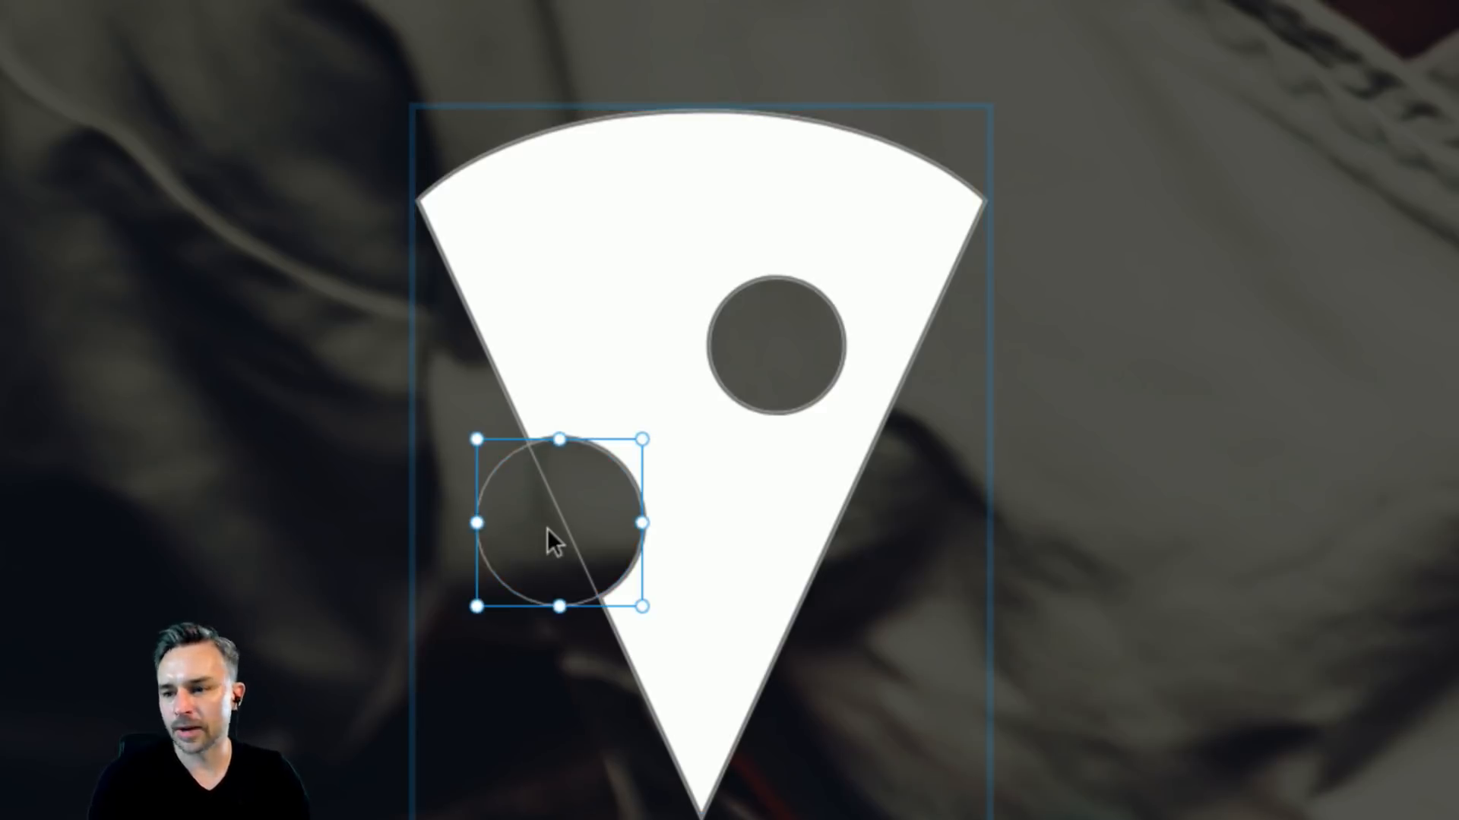
pyautogui.moveTo(488, 471); pyautogui.dragTo(585, 283)
pyautogui.hscroll(-1, 585, 284)
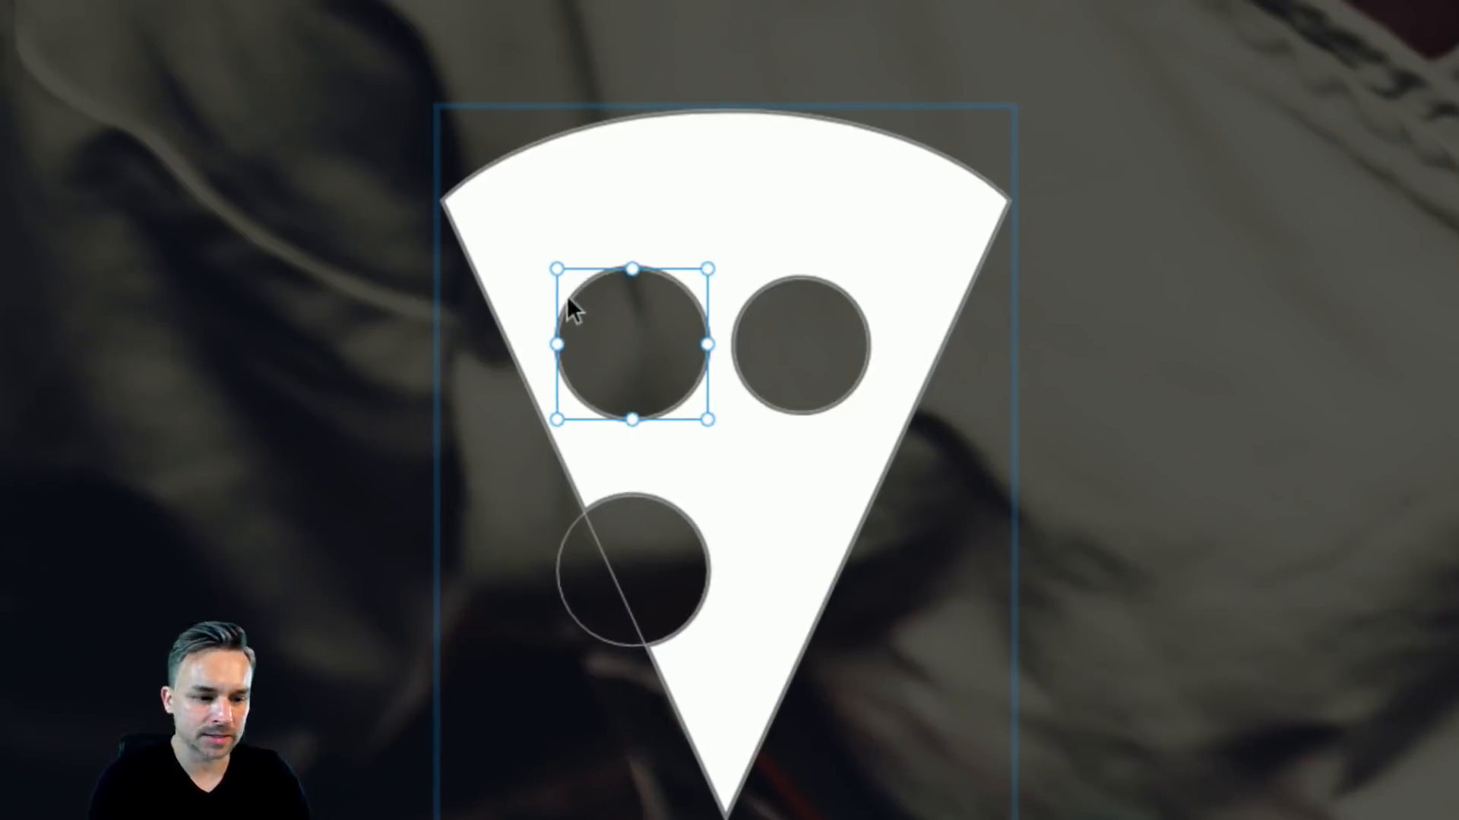
pyautogui.moveTo(566, 295); pyautogui.dragTo(547, 246)
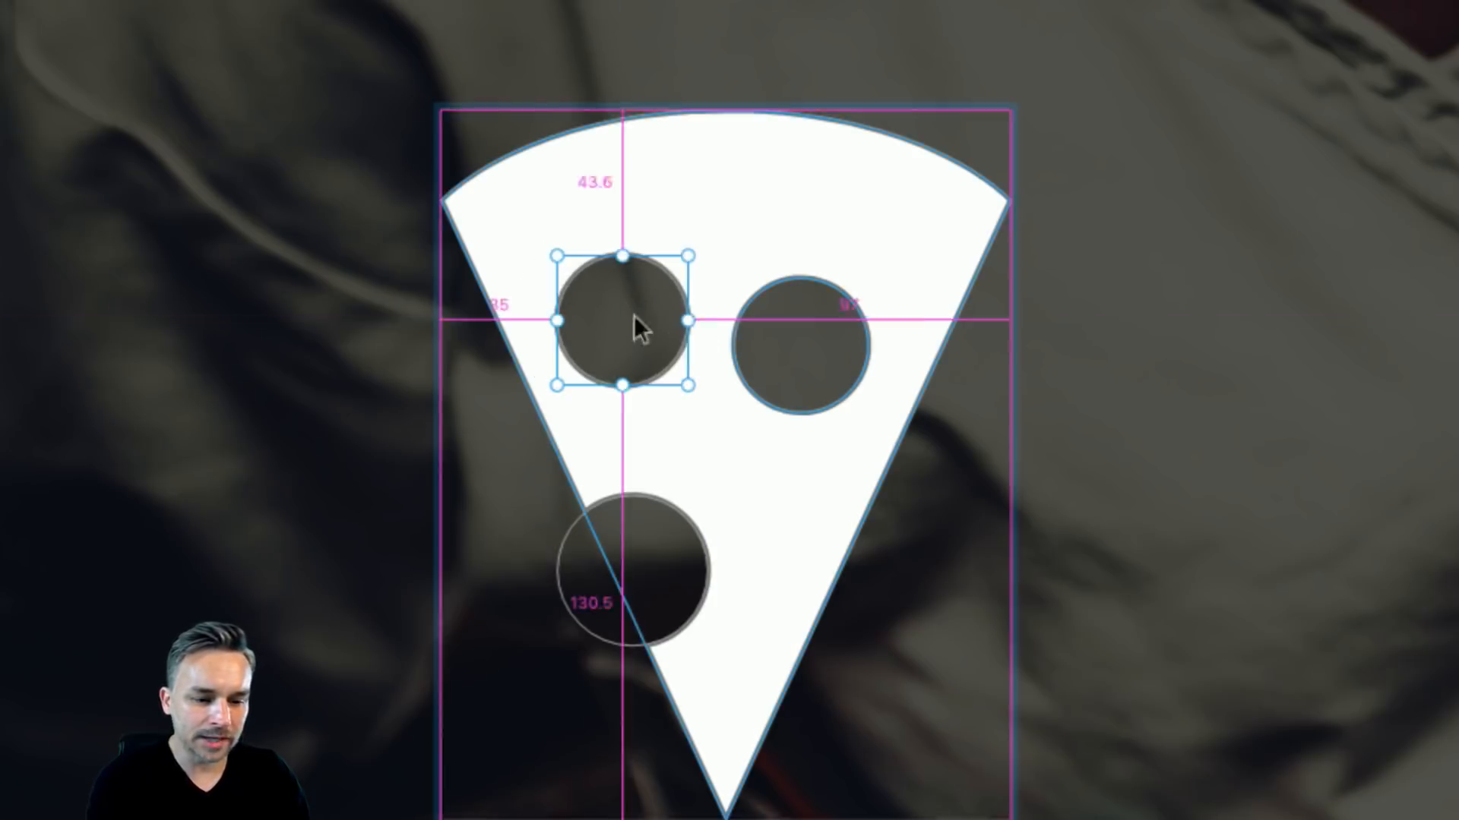
pyautogui.click(756, 292)
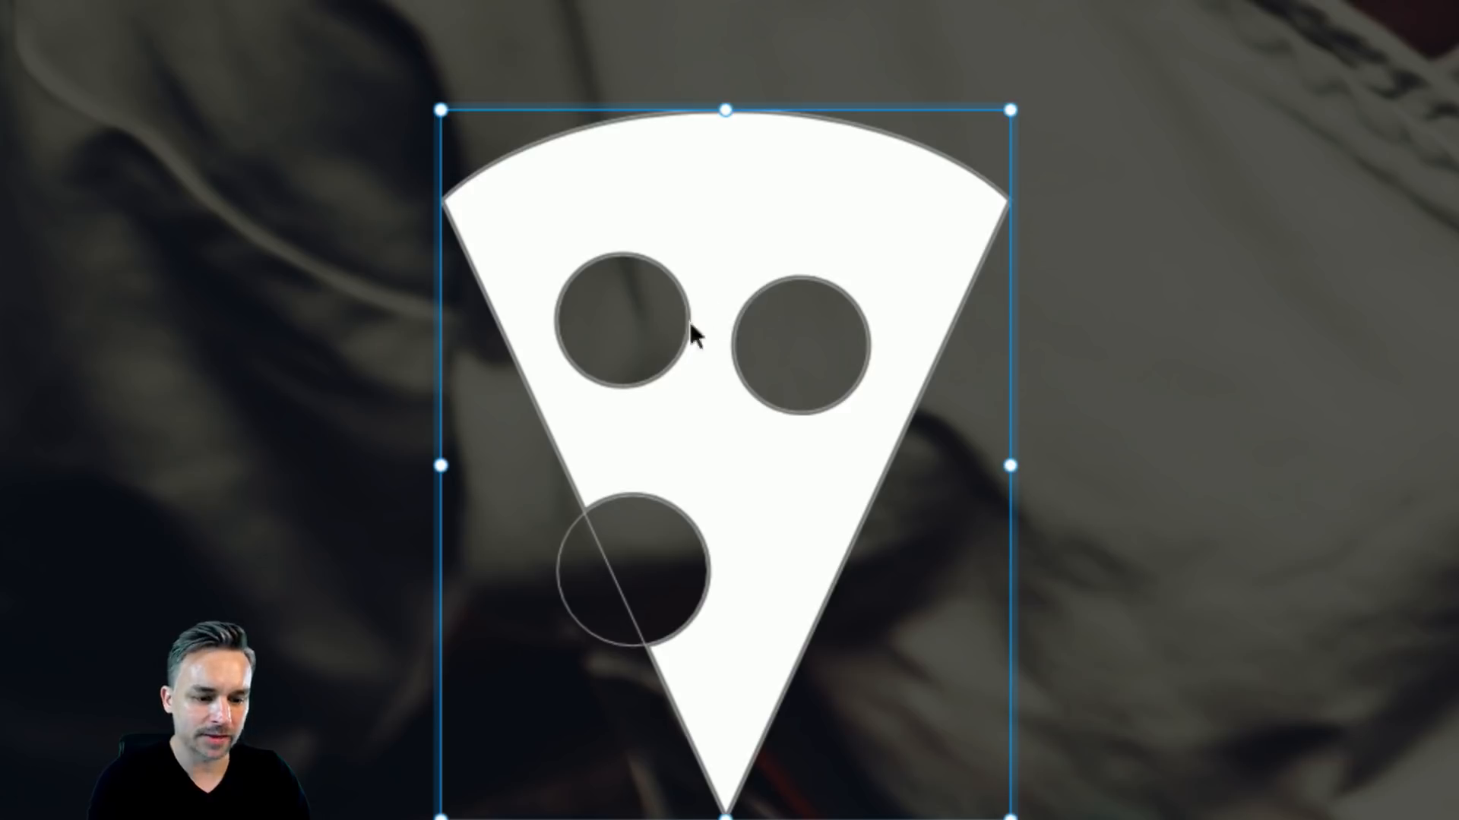
pyautogui.click(739, 319)
# - Move the right hole down slightly and line up the upper-left hole with it
pyautogui.click(739, 319)
pyautogui.doubleClick(739, 318)
pyautogui.moveTo(738, 317); pyautogui.dragTo(746, 382)
pyautogui.moveTo(587, 266); pyautogui.dragTo(600, 263)
pyautogui.scroll(-1, 371, 368)
pyautogui.scroll(-10, 373, 376)
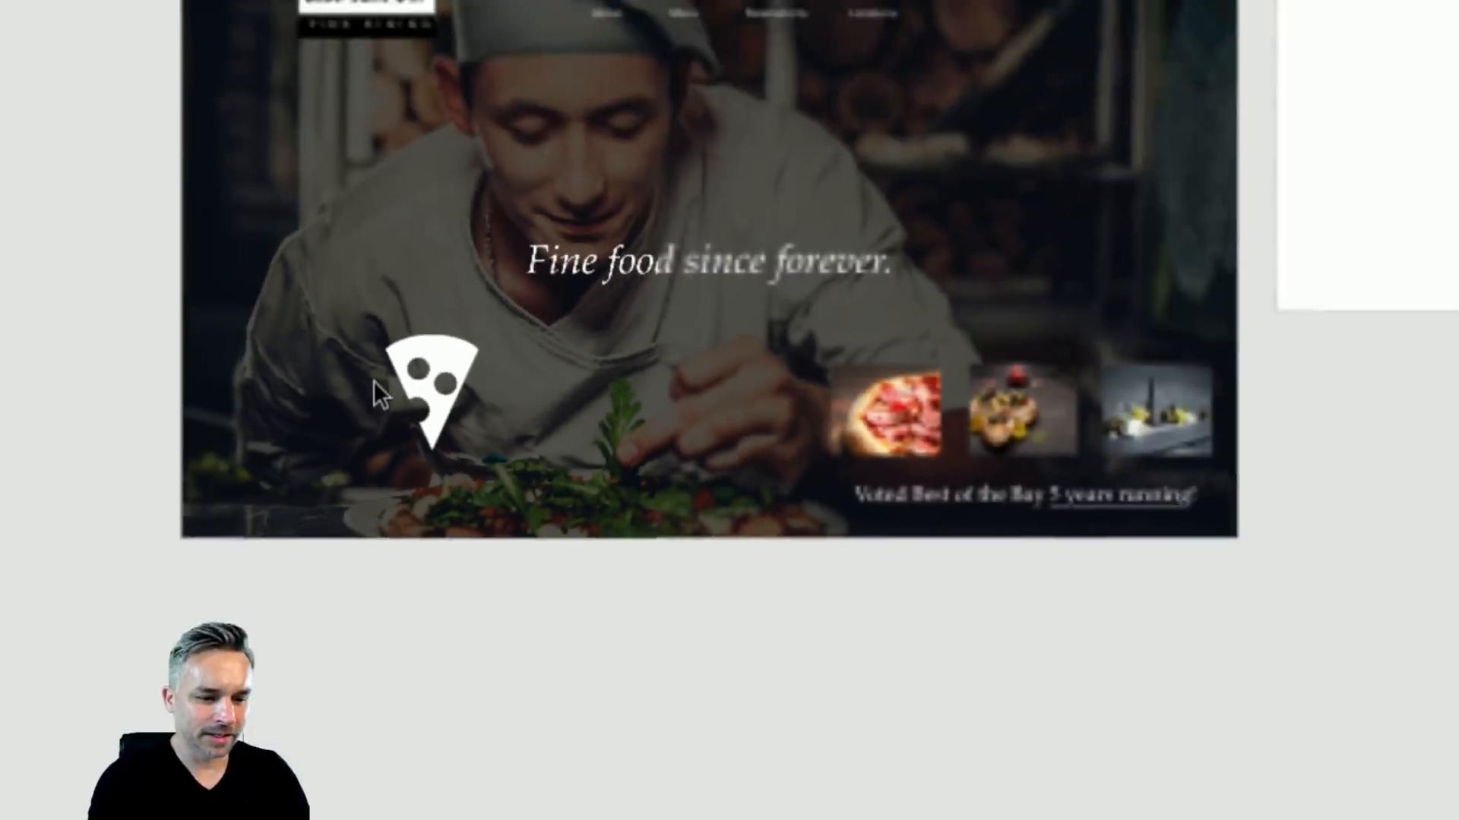
pyautogui.click(349, 321)
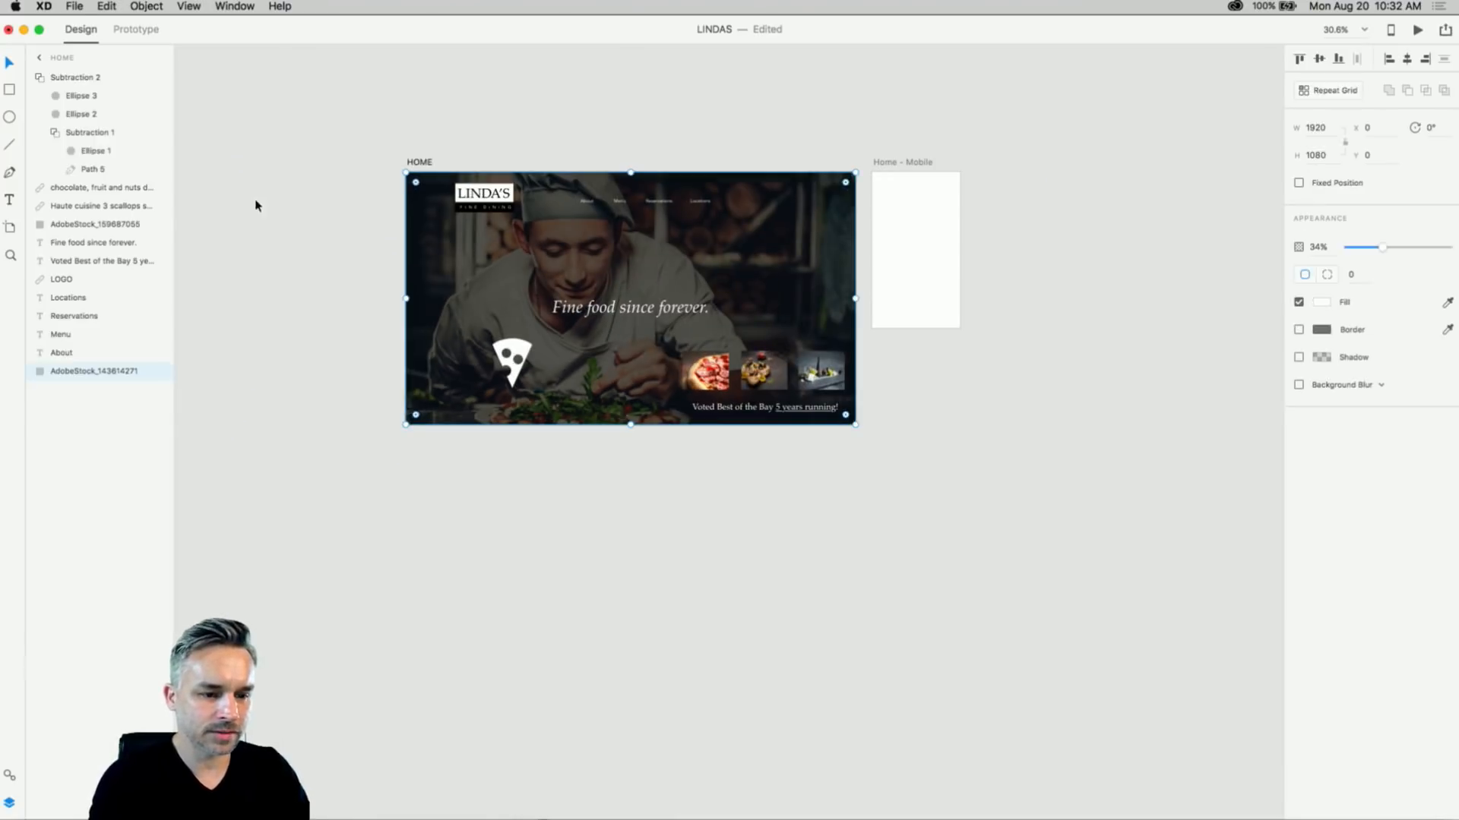
pyautogui.click(259, 205)
# - Fit the HOME artboard in view, then move the pizza icon toward the headline and shrink it to icon size
pyautogui.click(419, 162)
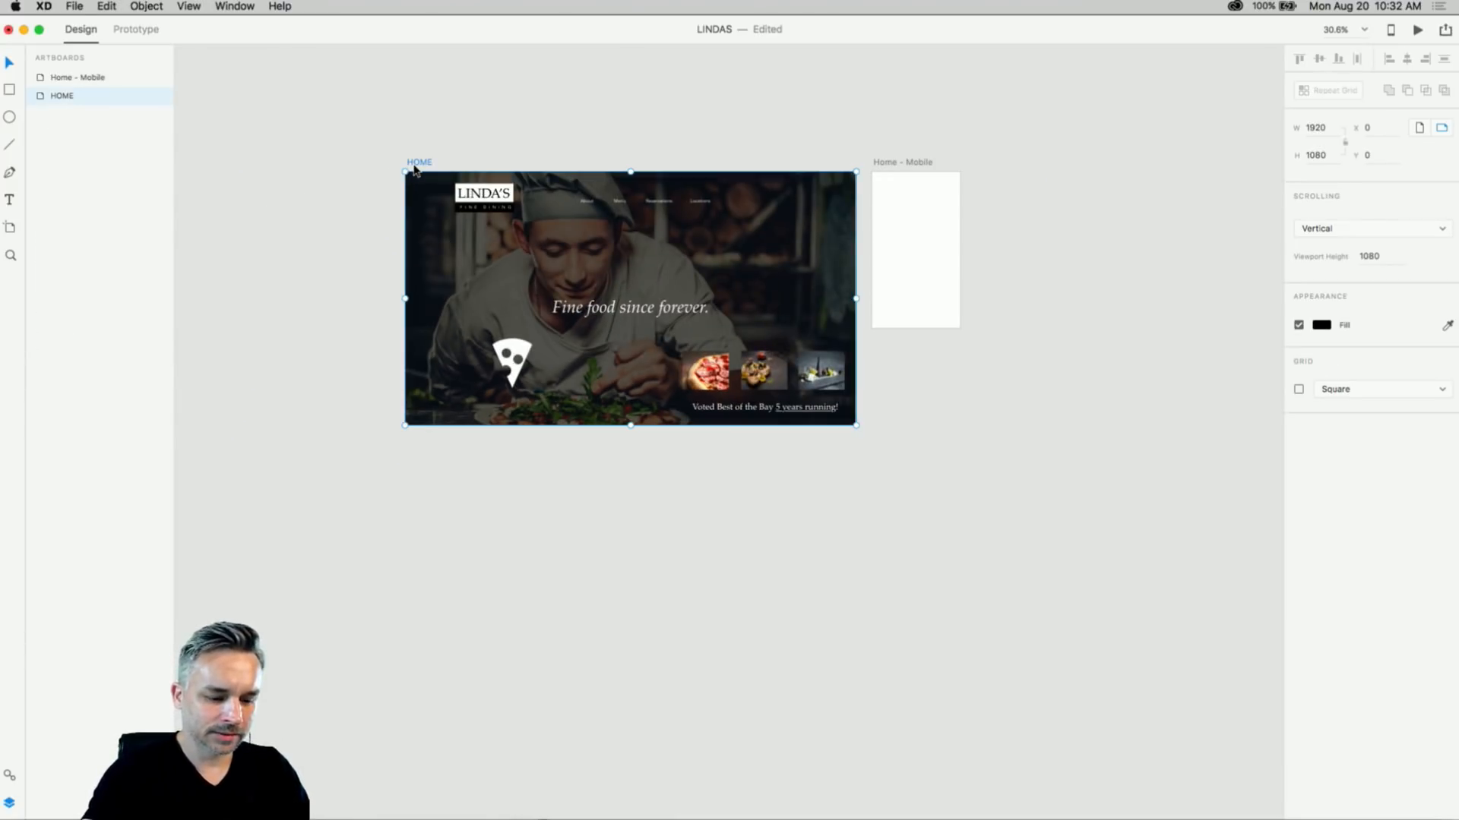
pyautogui.press('super+3')
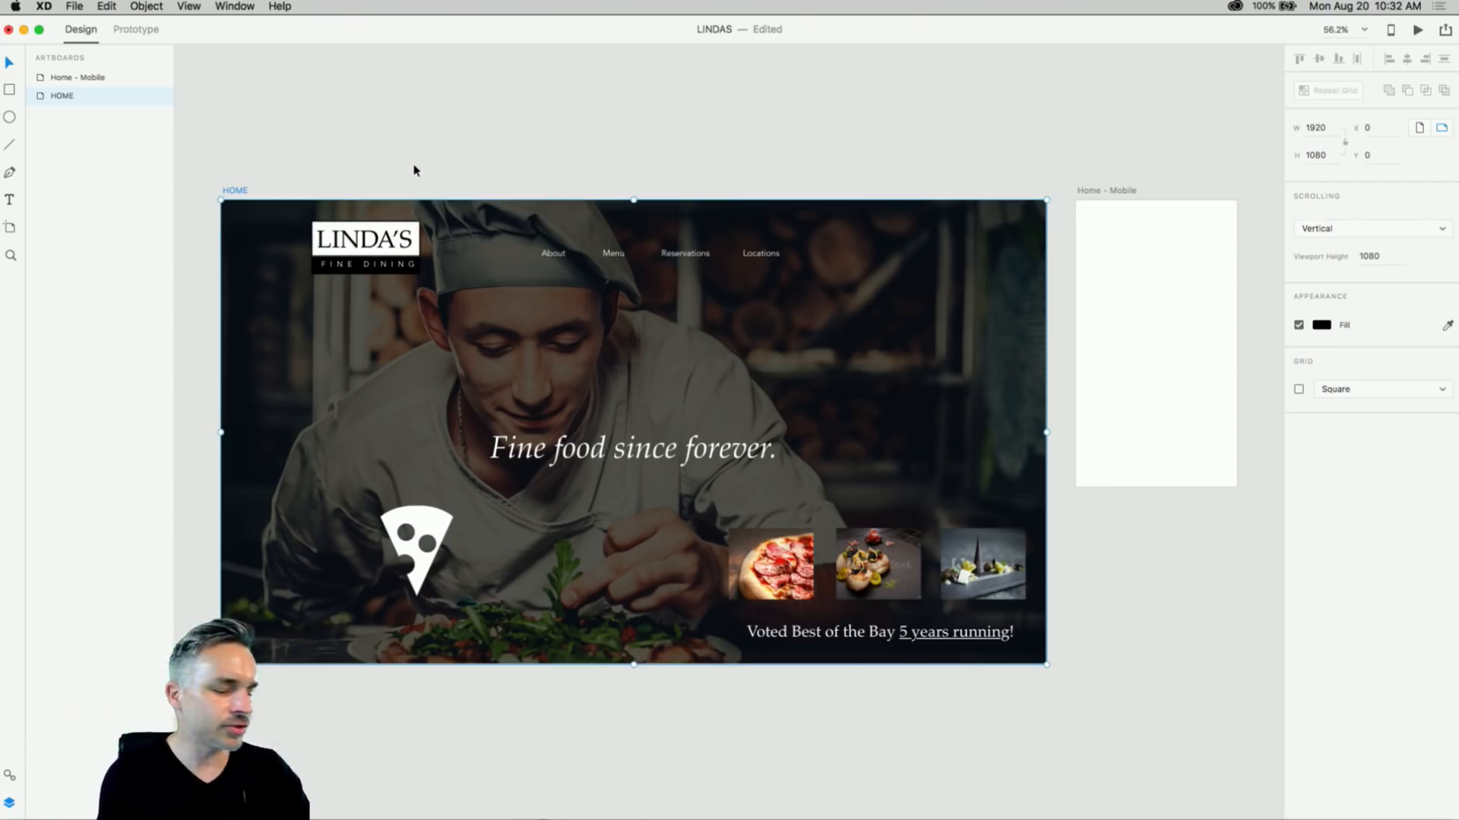
pyautogui.click(385, 525)
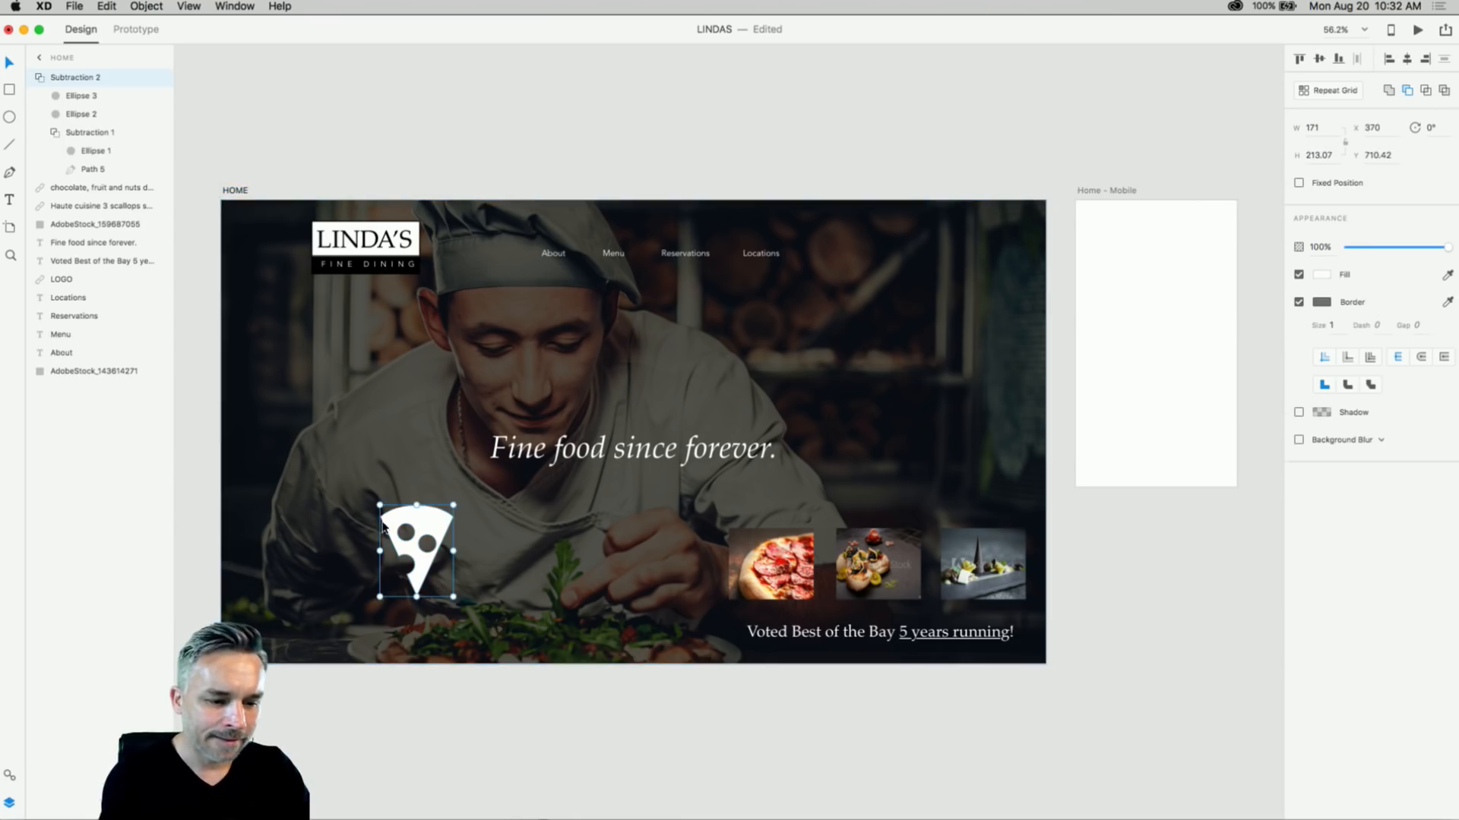
pyautogui.moveTo(385, 525); pyautogui.dragTo(364, 429)
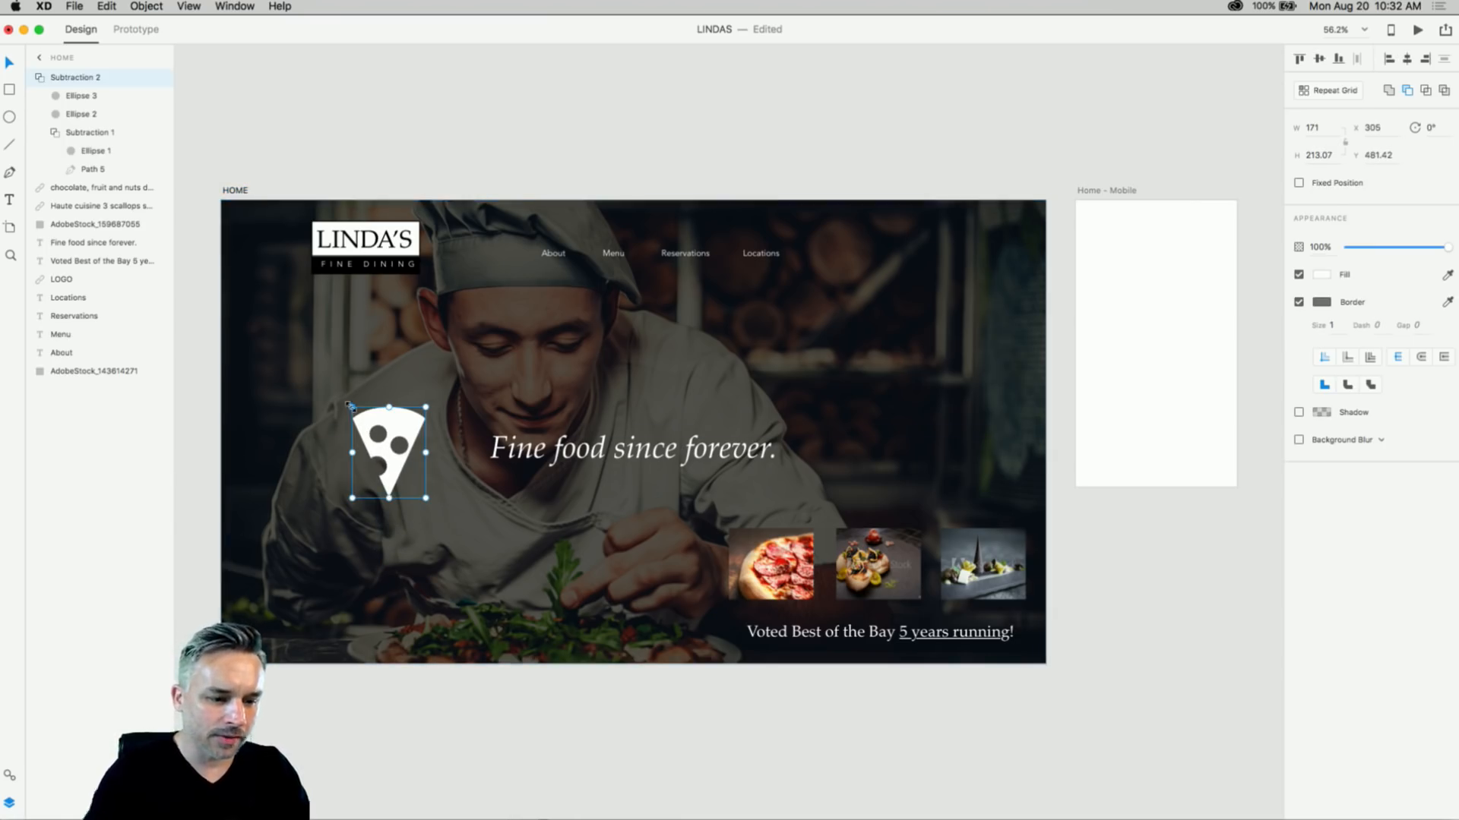
pyautogui.moveTo(351, 405); pyautogui.dragTo(392, 458)
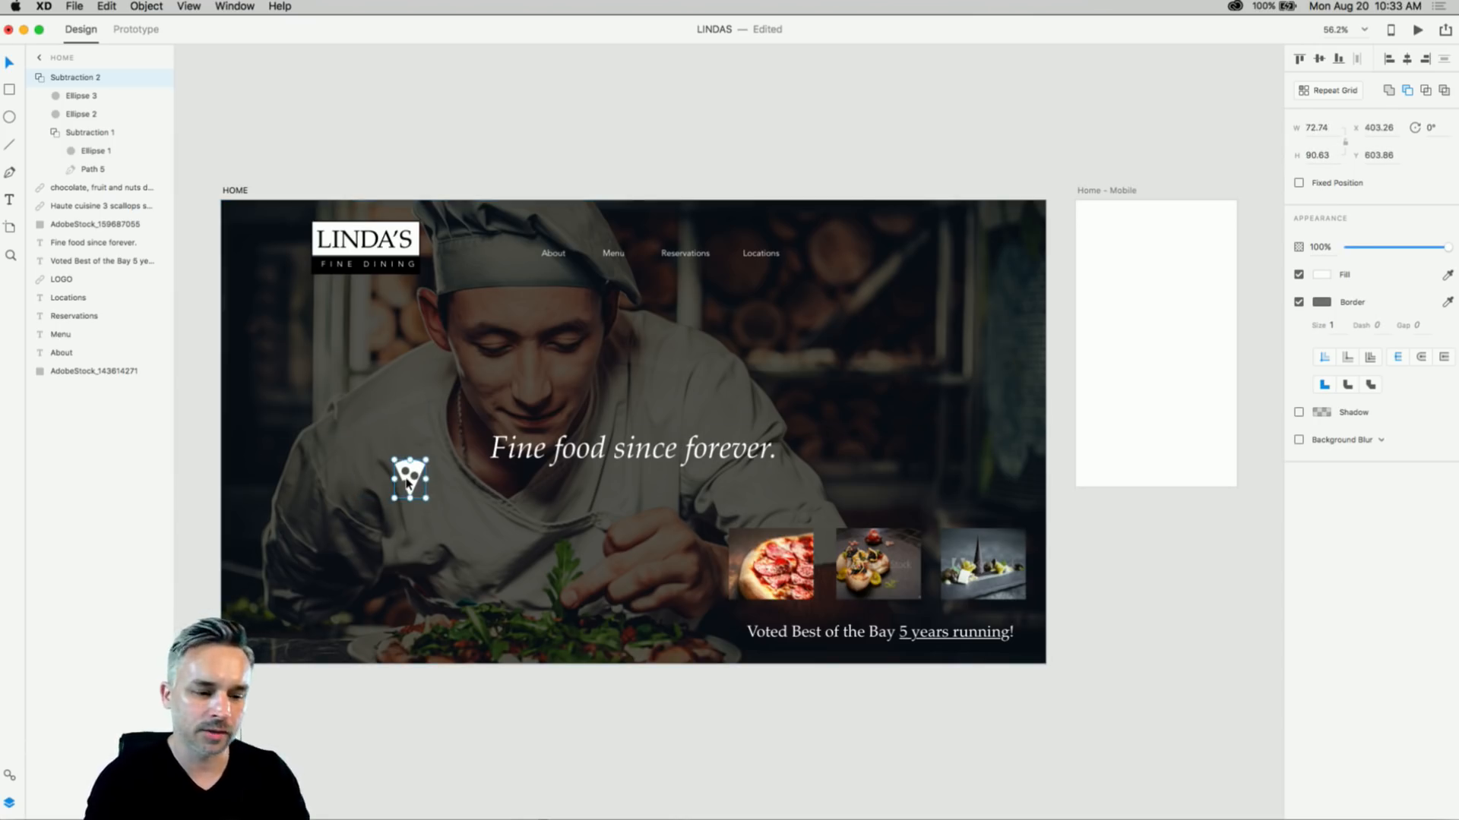
# - Zoom in on the pizza icon and remove its grey border
pyautogui.click(190, 6)
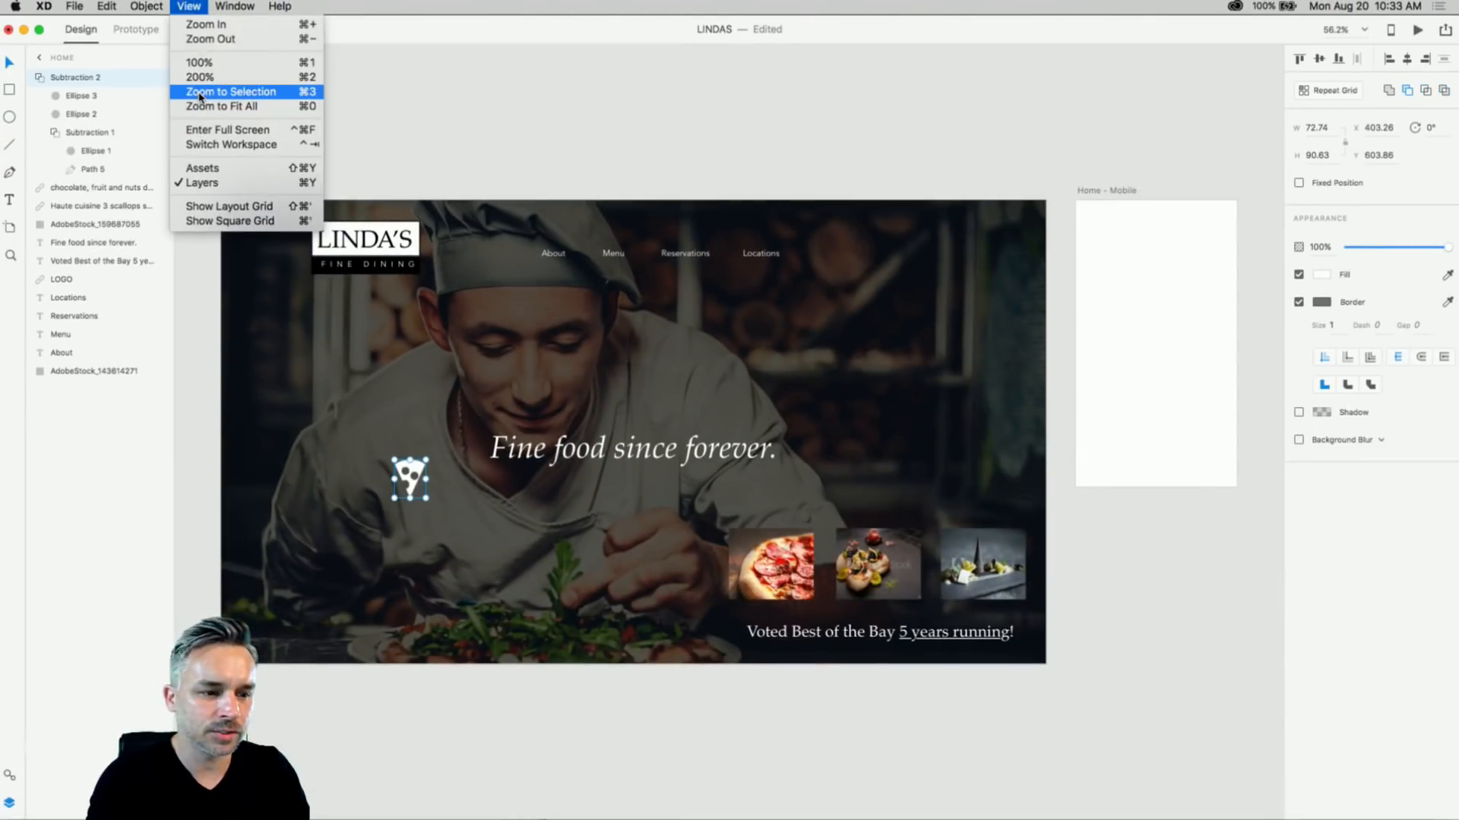
pyautogui.click(479, 8)
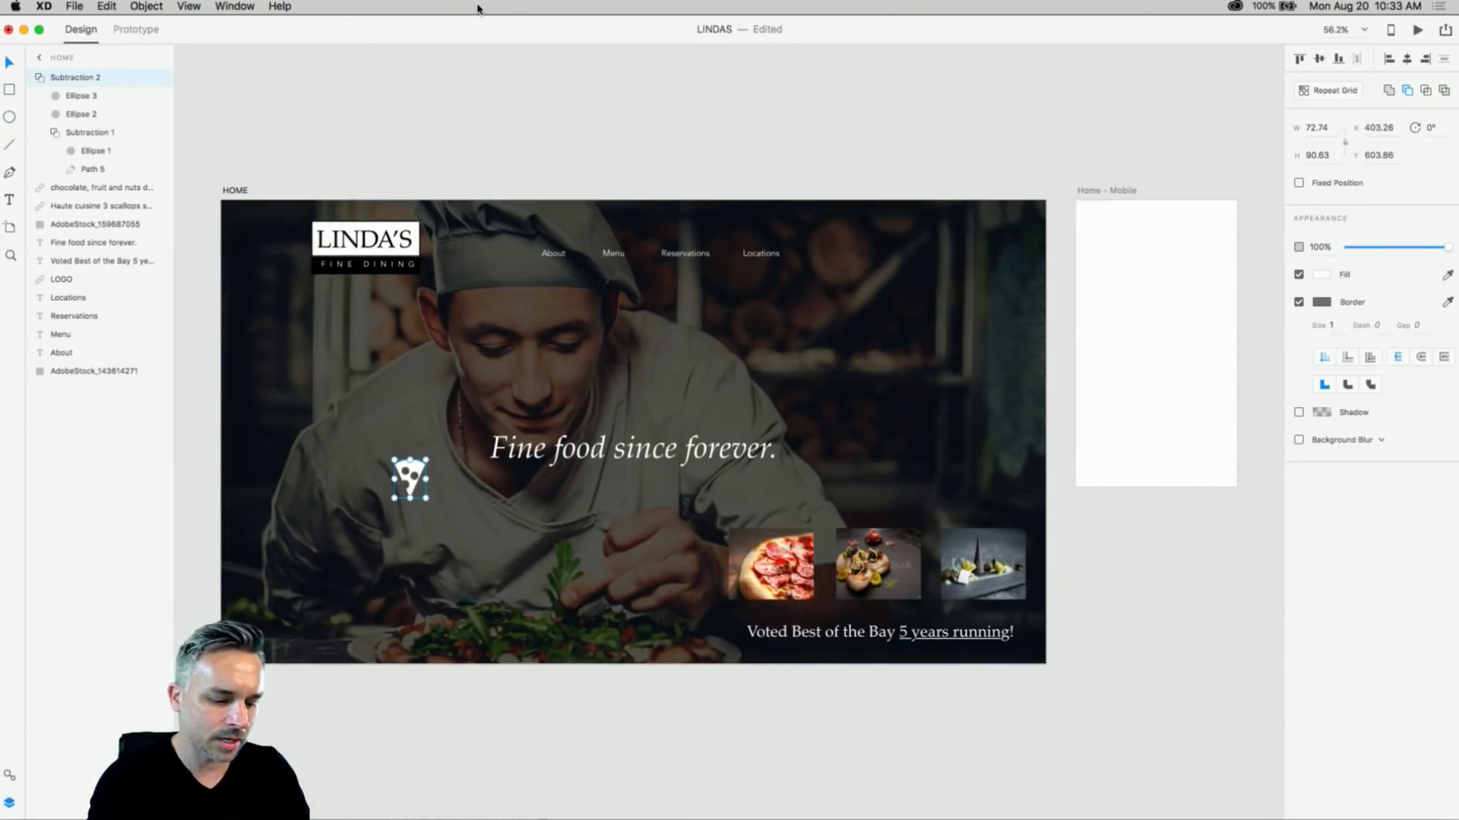
pyautogui.press('super+3')
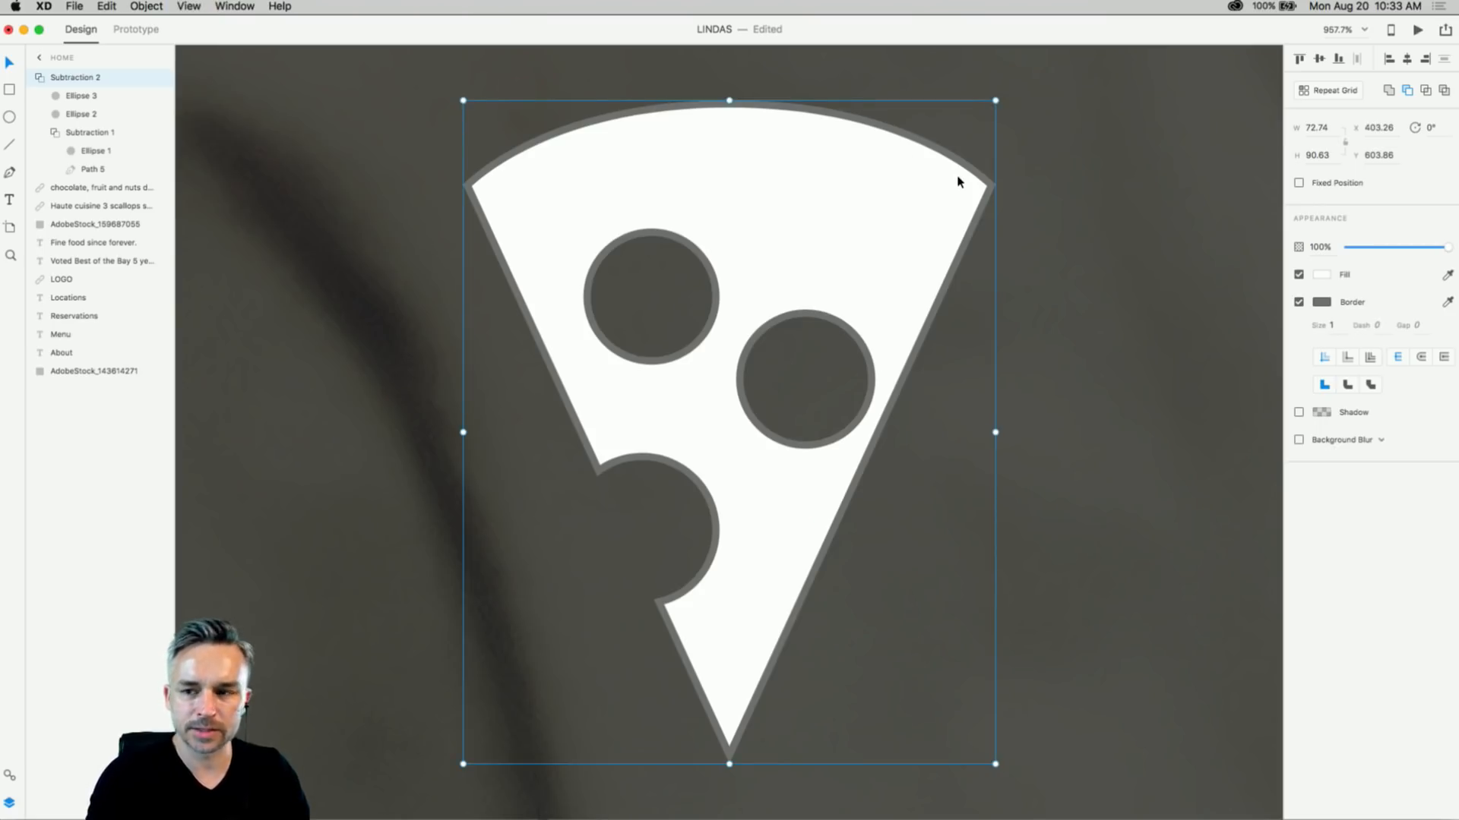
pyautogui.click(1298, 303)
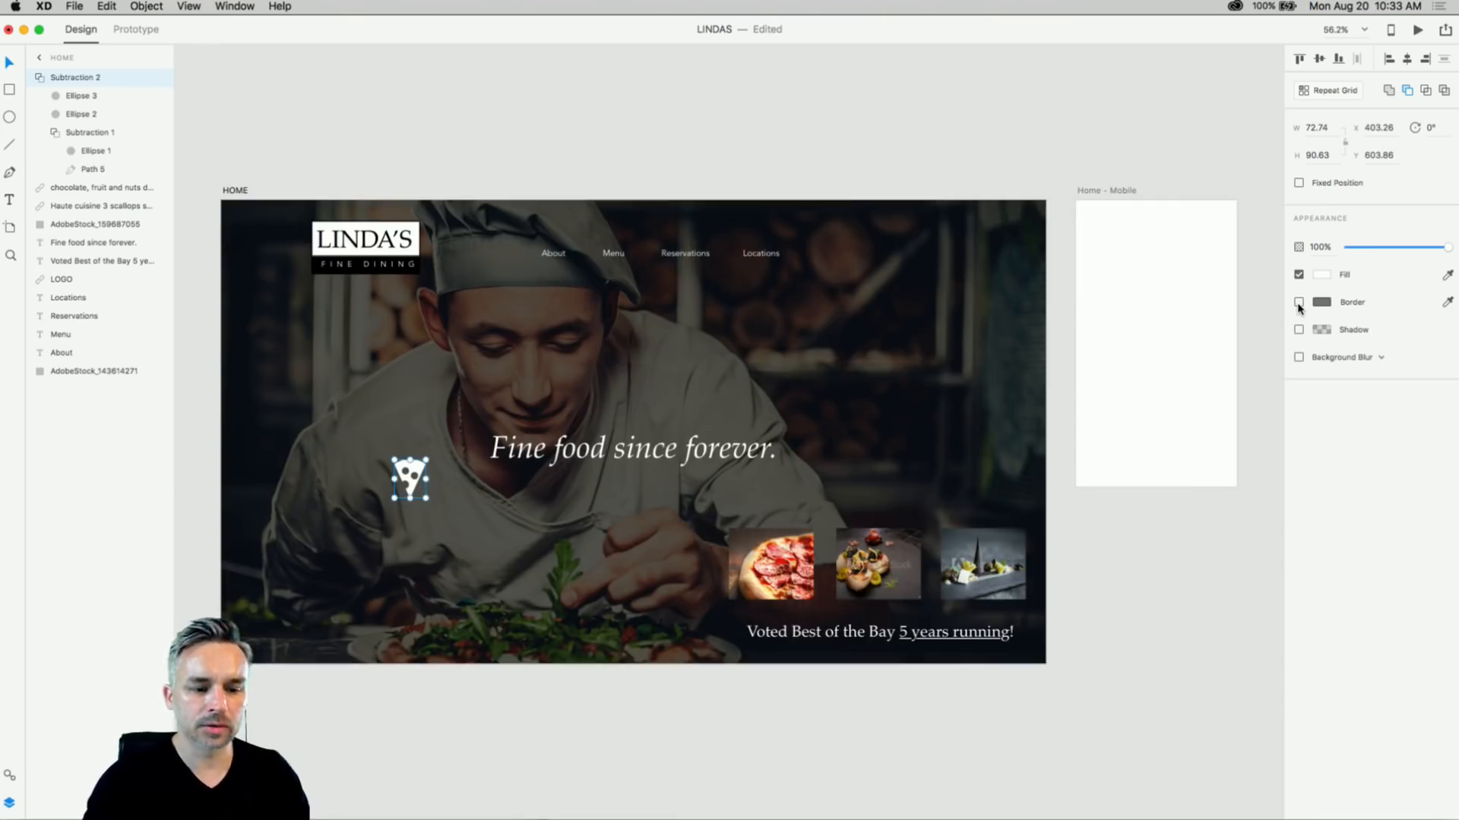
pyautogui.click(362, 137)
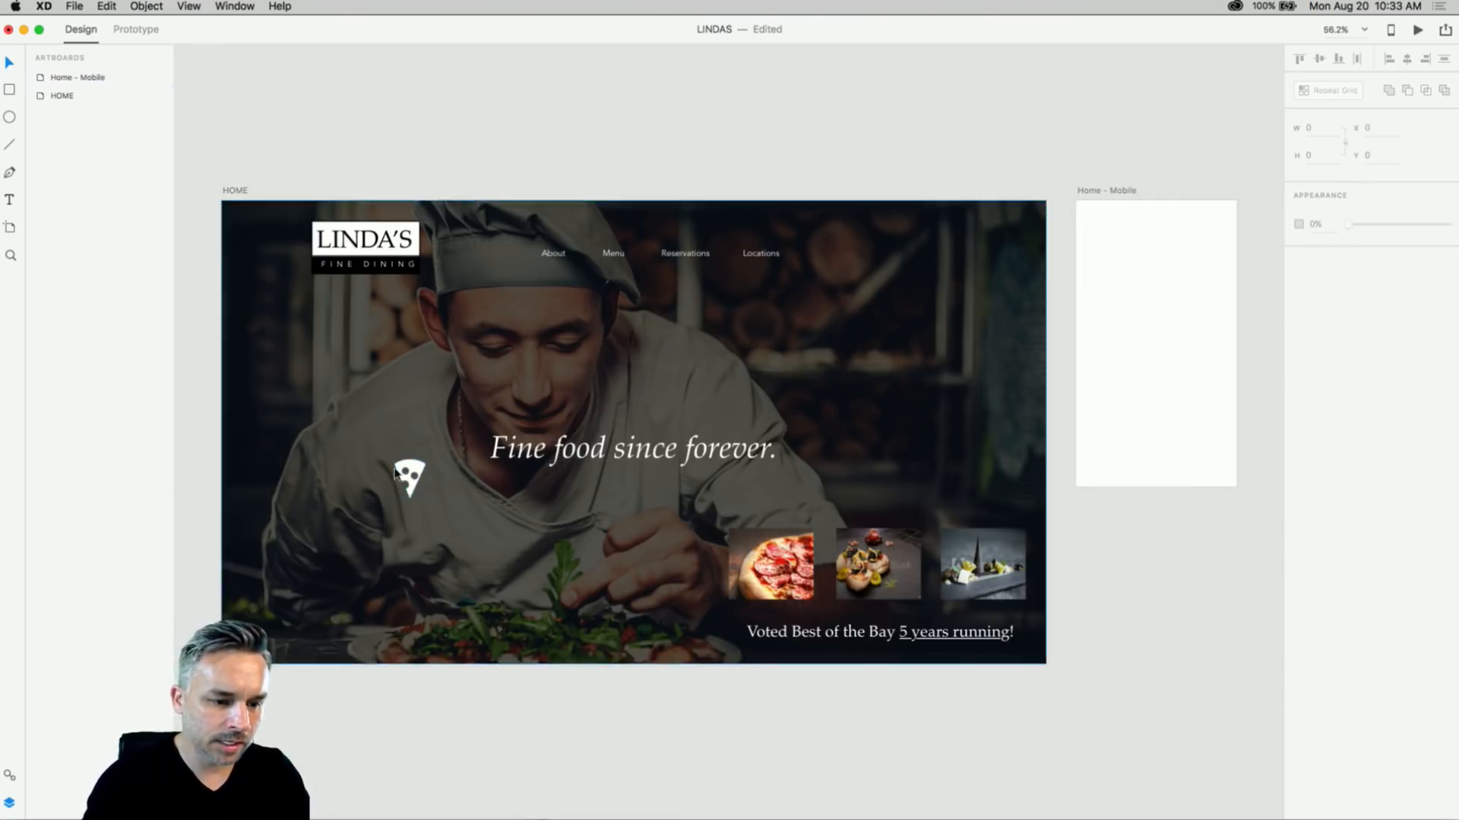
# - Place the pizza icon just above the 'Fine food since forever.' headline and raise both together
pyautogui.moveTo(395, 471); pyautogui.dragTo(718, 419)
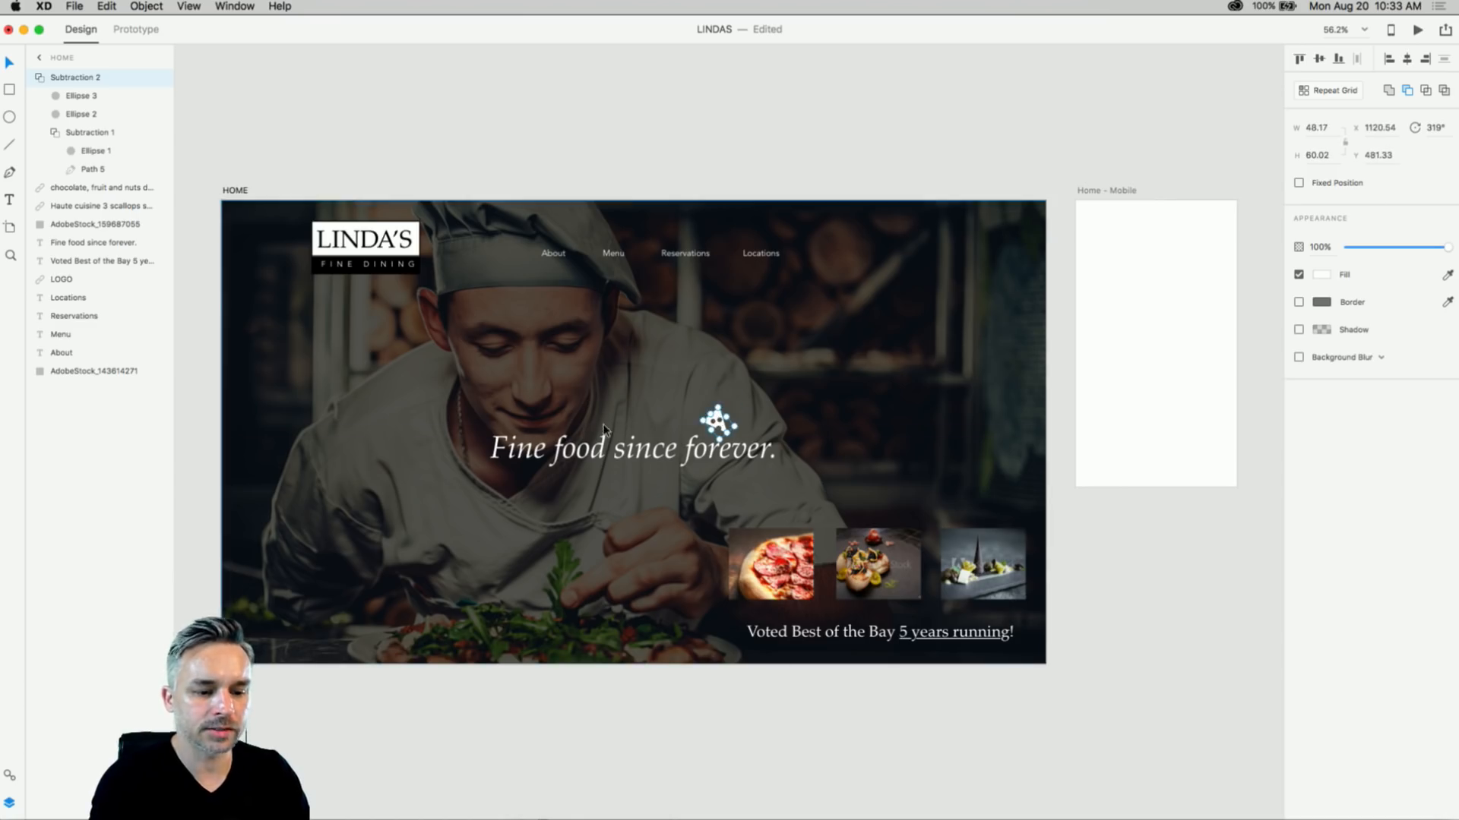
pyautogui.keyDown('shift'); pyautogui.click(589, 457); pyautogui.keyUp('shift')
pyautogui.moveTo(589, 456); pyautogui.dragTo(588, 443)
pyautogui.click(604, 125)
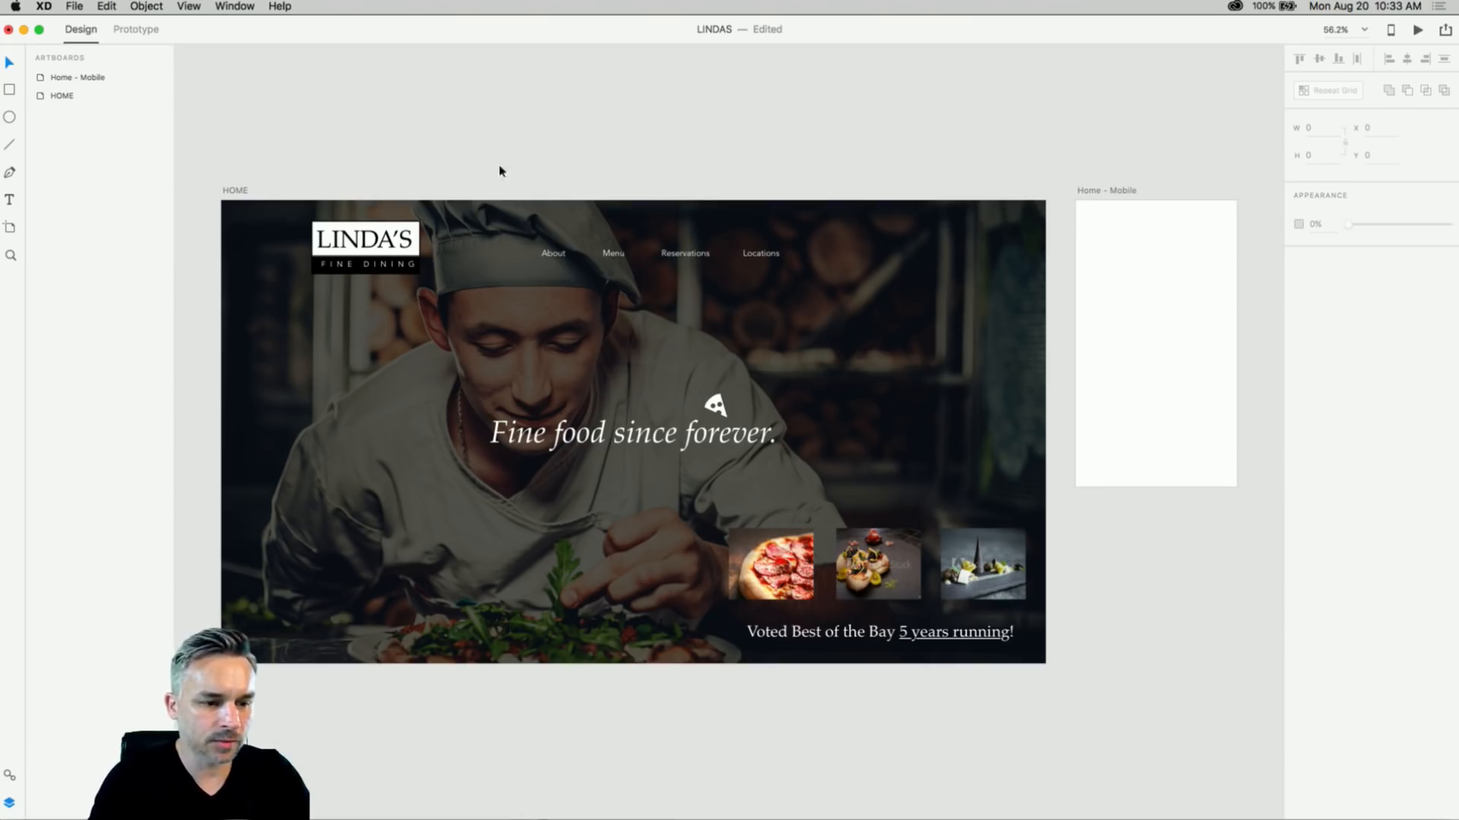
# - Clear the selection and open the File menu
pyautogui.click(1109, 193)
pyautogui.click(712, 158)
pyautogui.scroll(2, 680, 177)
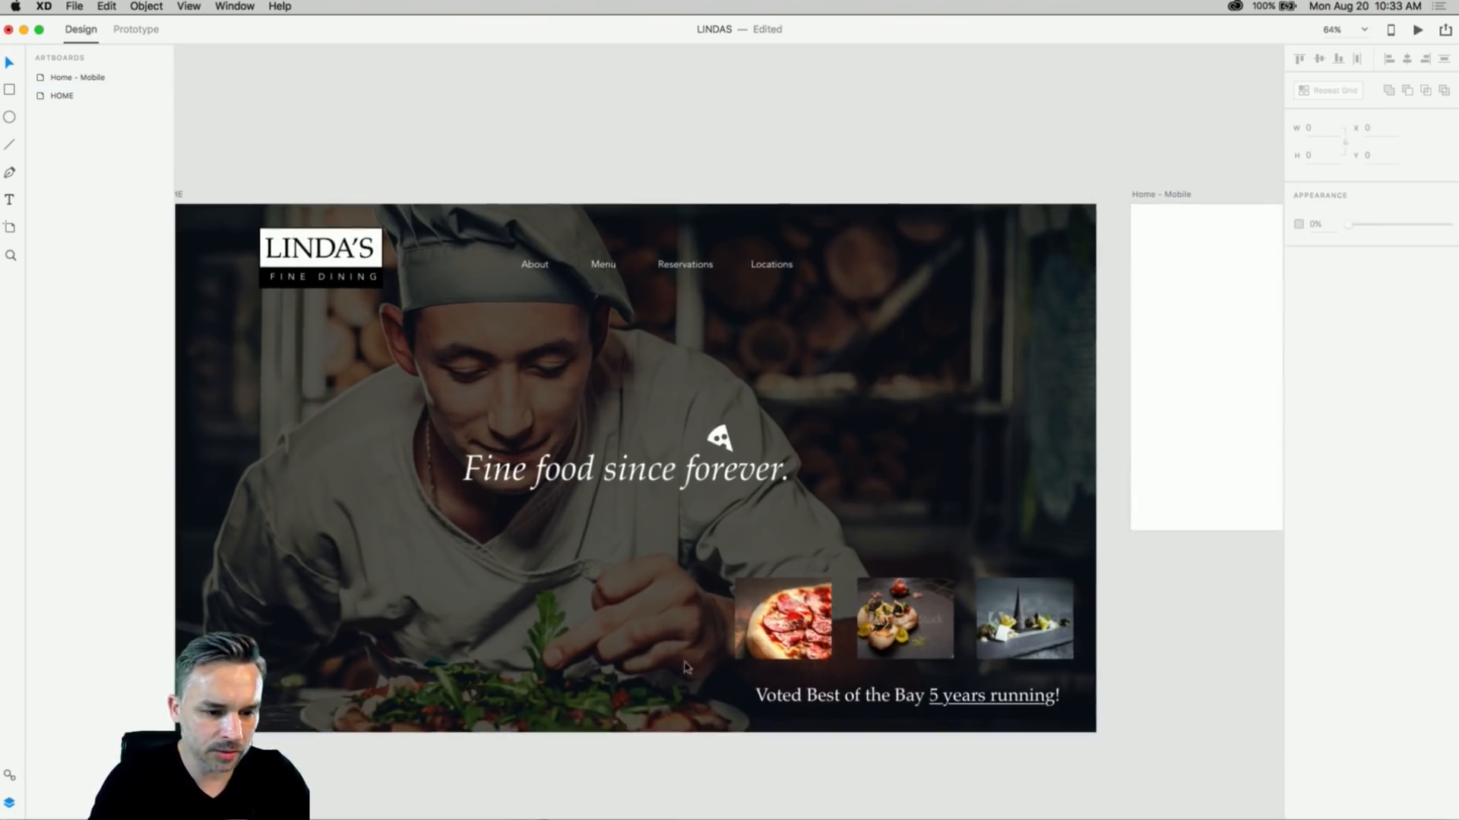
pyautogui.click(73, 6)
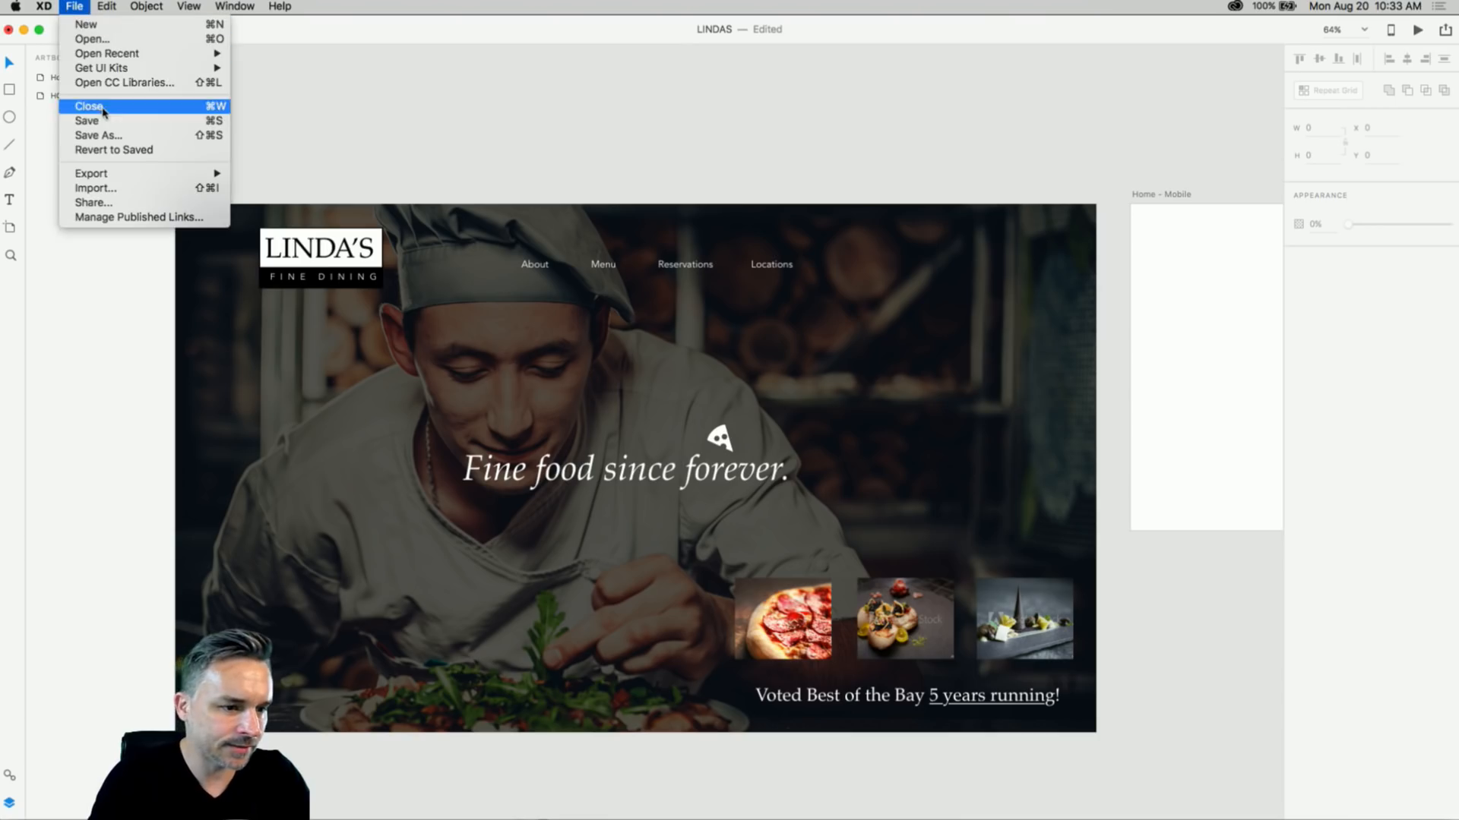
# - Open CC Libraries and try the chocolate cone, scallops and restaurant photos as the hero background
pyautogui.click(102, 82)
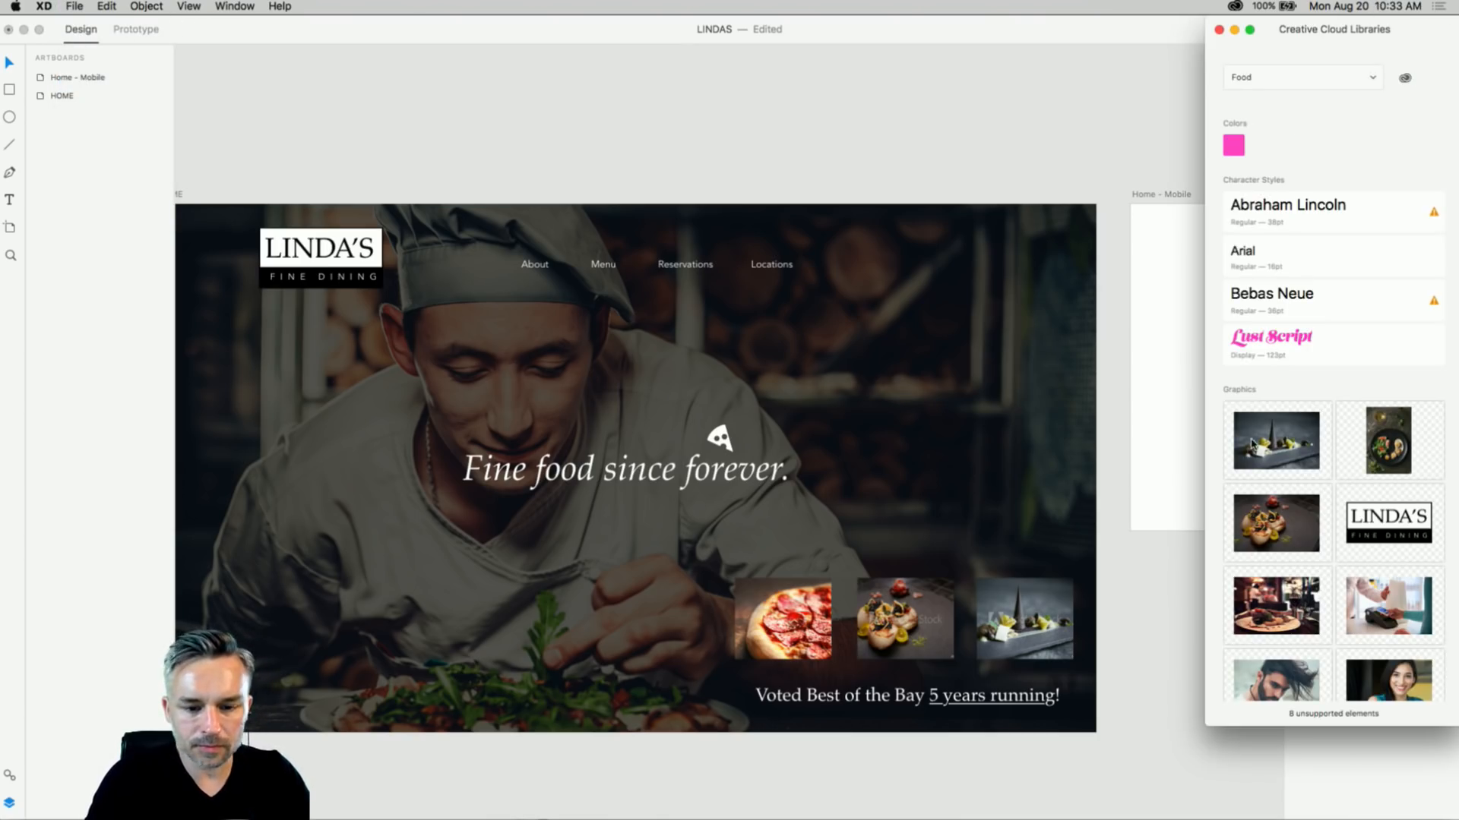
pyautogui.moveTo(1252, 444); pyautogui.dragTo(352, 373)
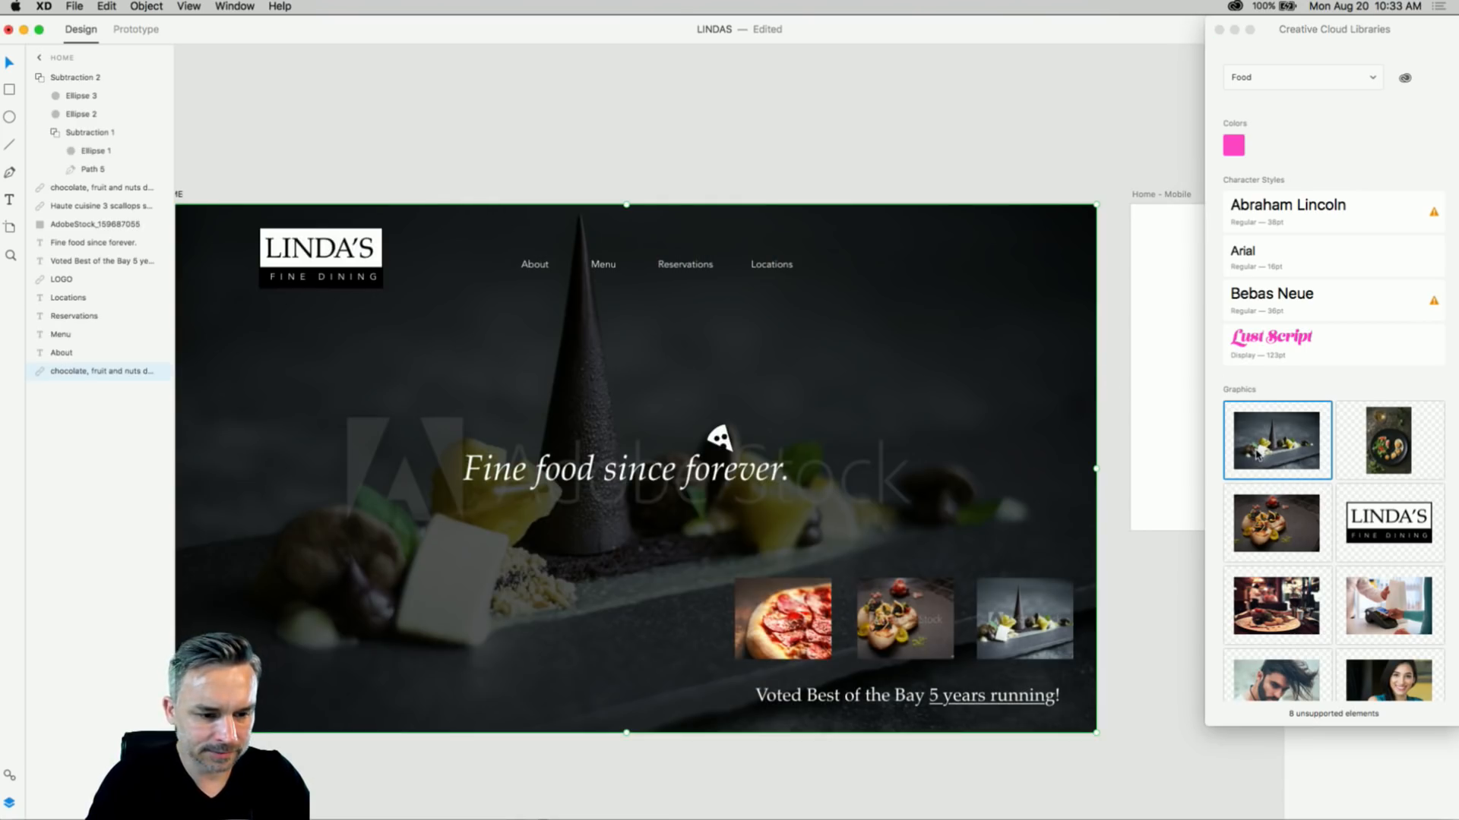
pyautogui.moveTo(1273, 540); pyautogui.dragTo(425, 411)
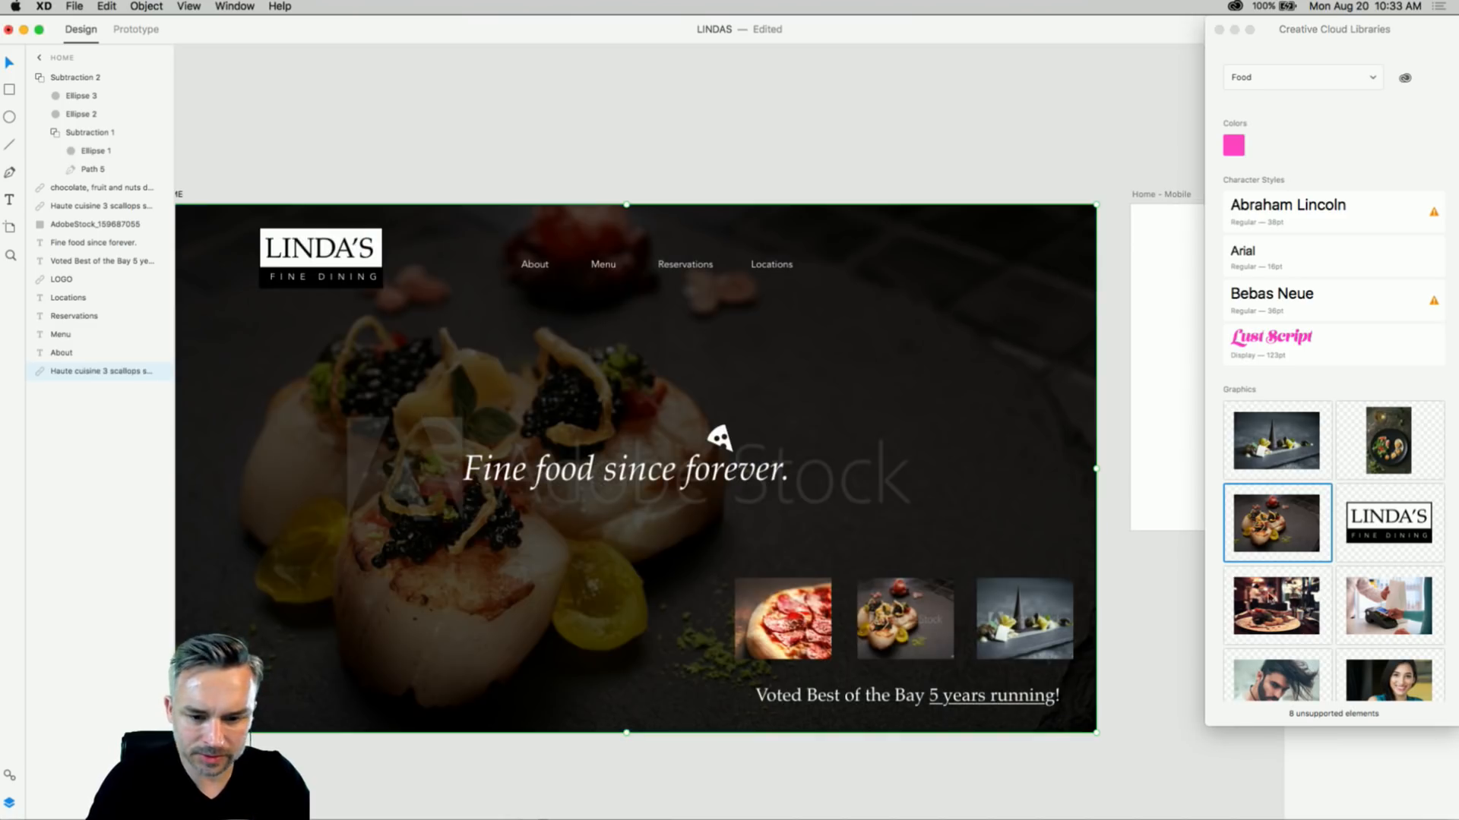
pyautogui.moveTo(1268, 596); pyautogui.dragTo(933, 400)
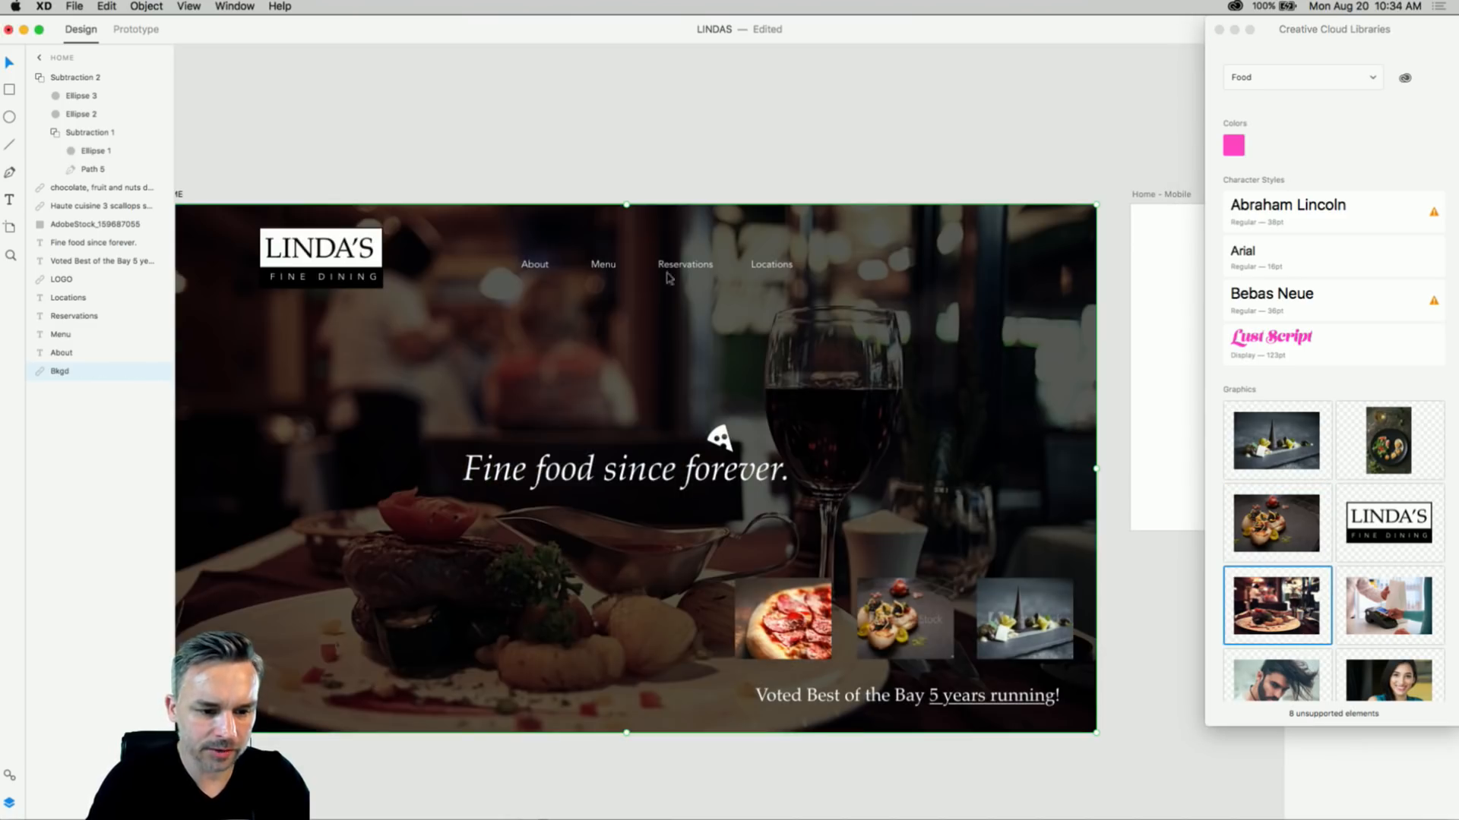
pyautogui.click(493, 137)
pyautogui.click(653, 304)
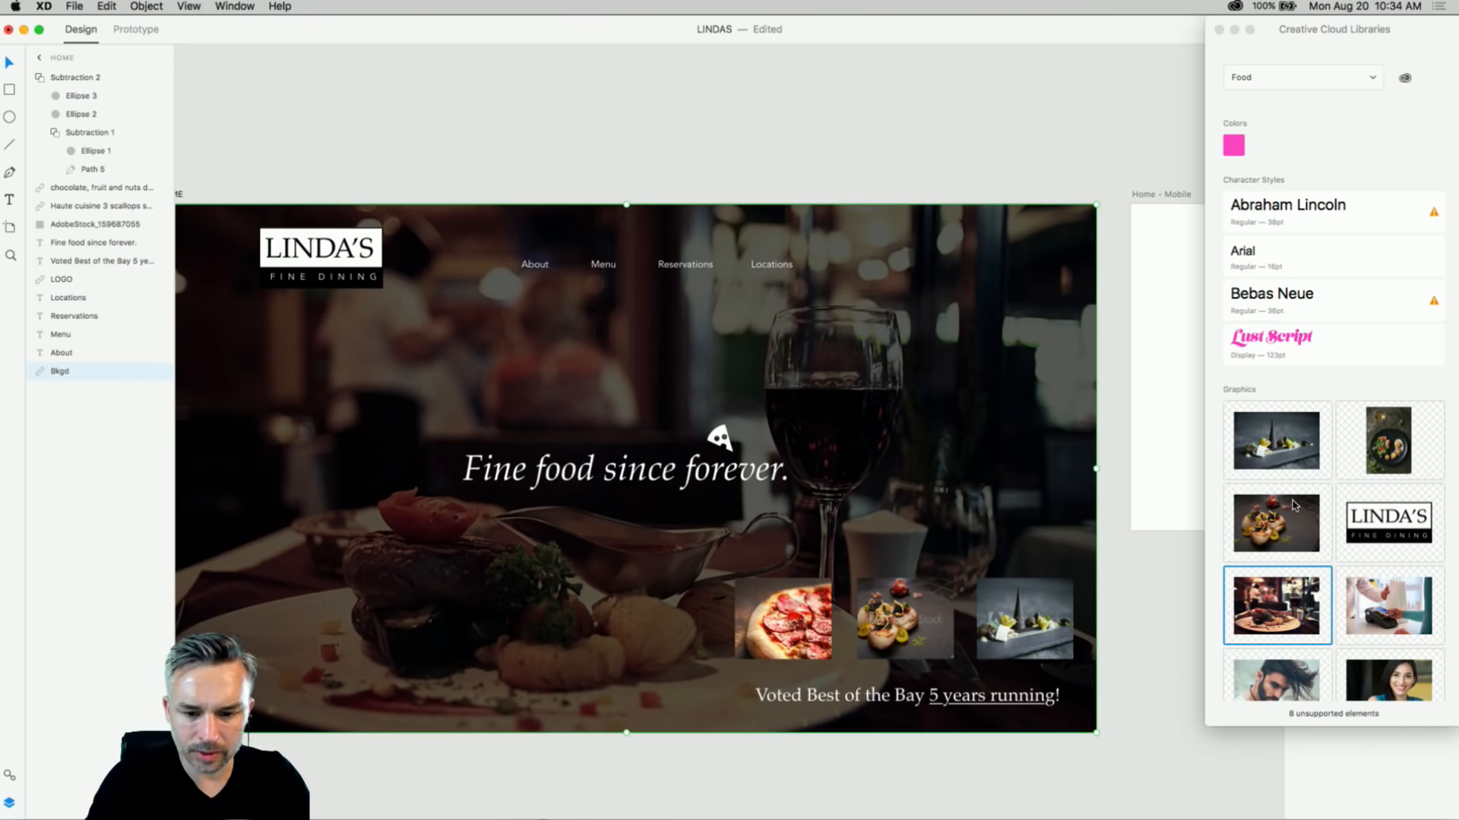
# - Try the Family dinner and chef-preparing-pizza photos from the Food library as the background
pyautogui.click(1337, 397)
pyautogui.scroll(-10, 1334, 398)
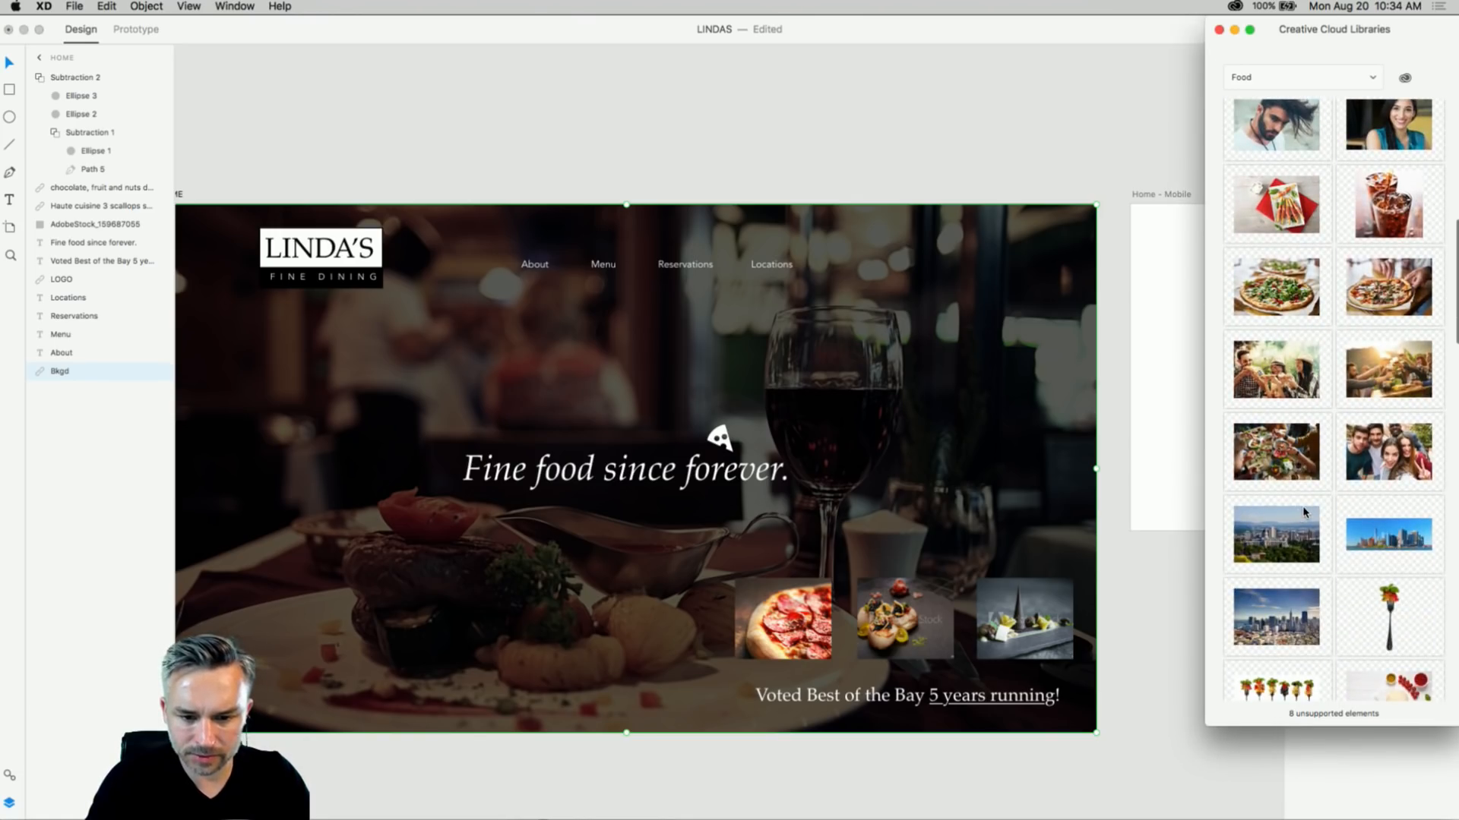
pyautogui.scroll(-1, 1304, 512)
pyautogui.moveTo(1273, 425); pyautogui.dragTo(517, 365)
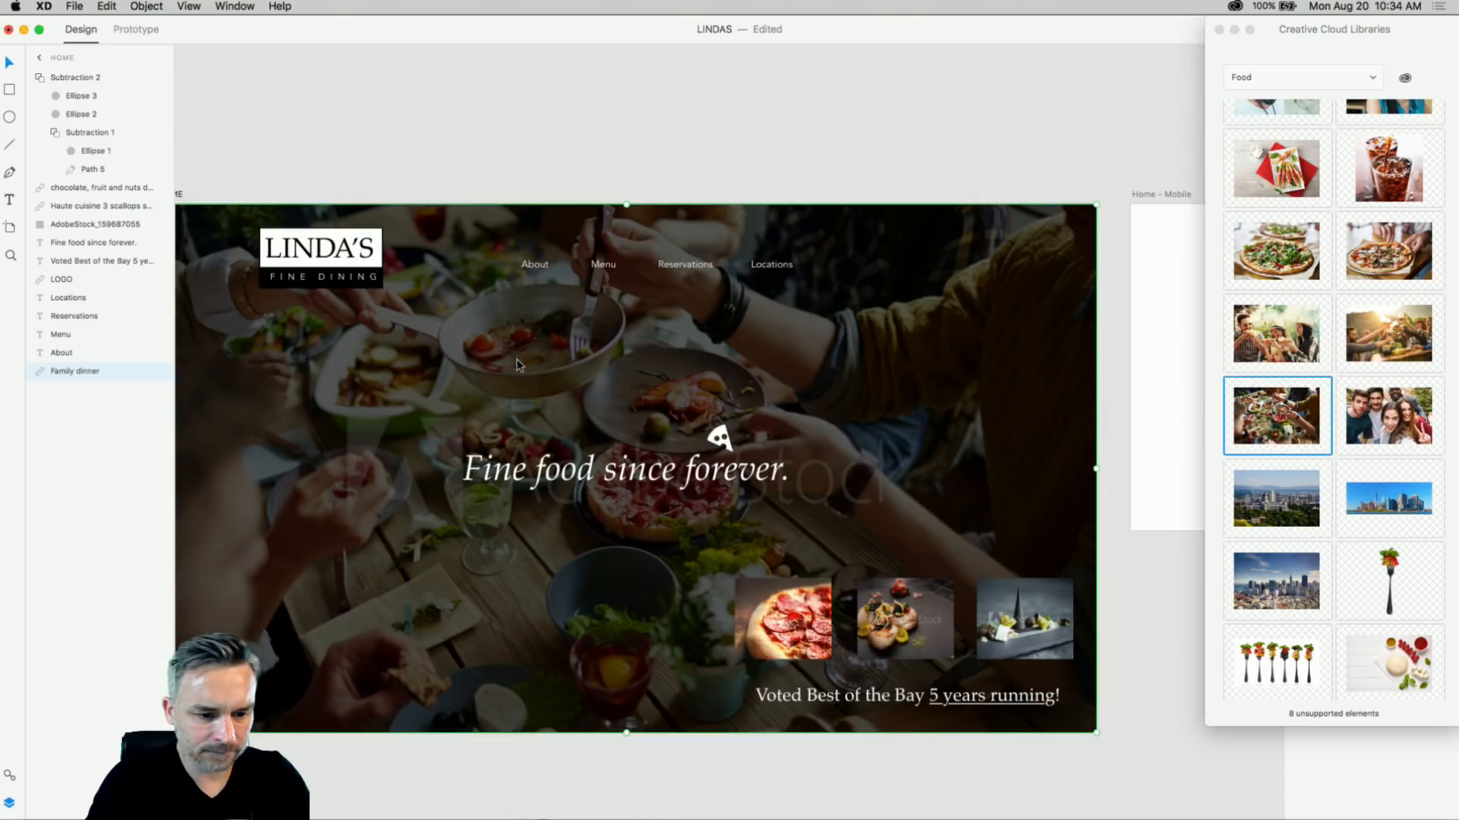
pyautogui.click(1260, 504)
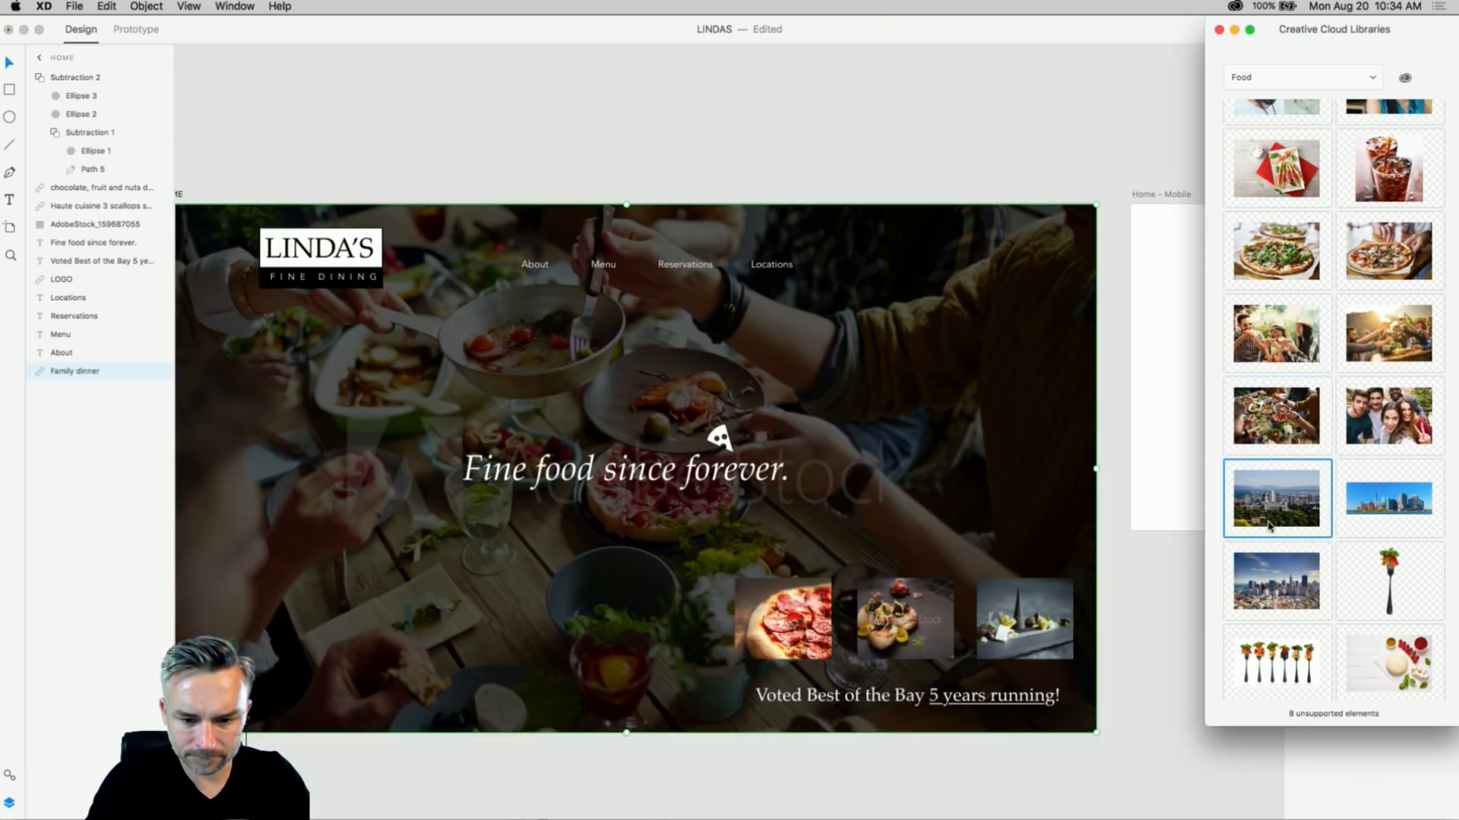
pyautogui.scroll(-10, 1268, 516)
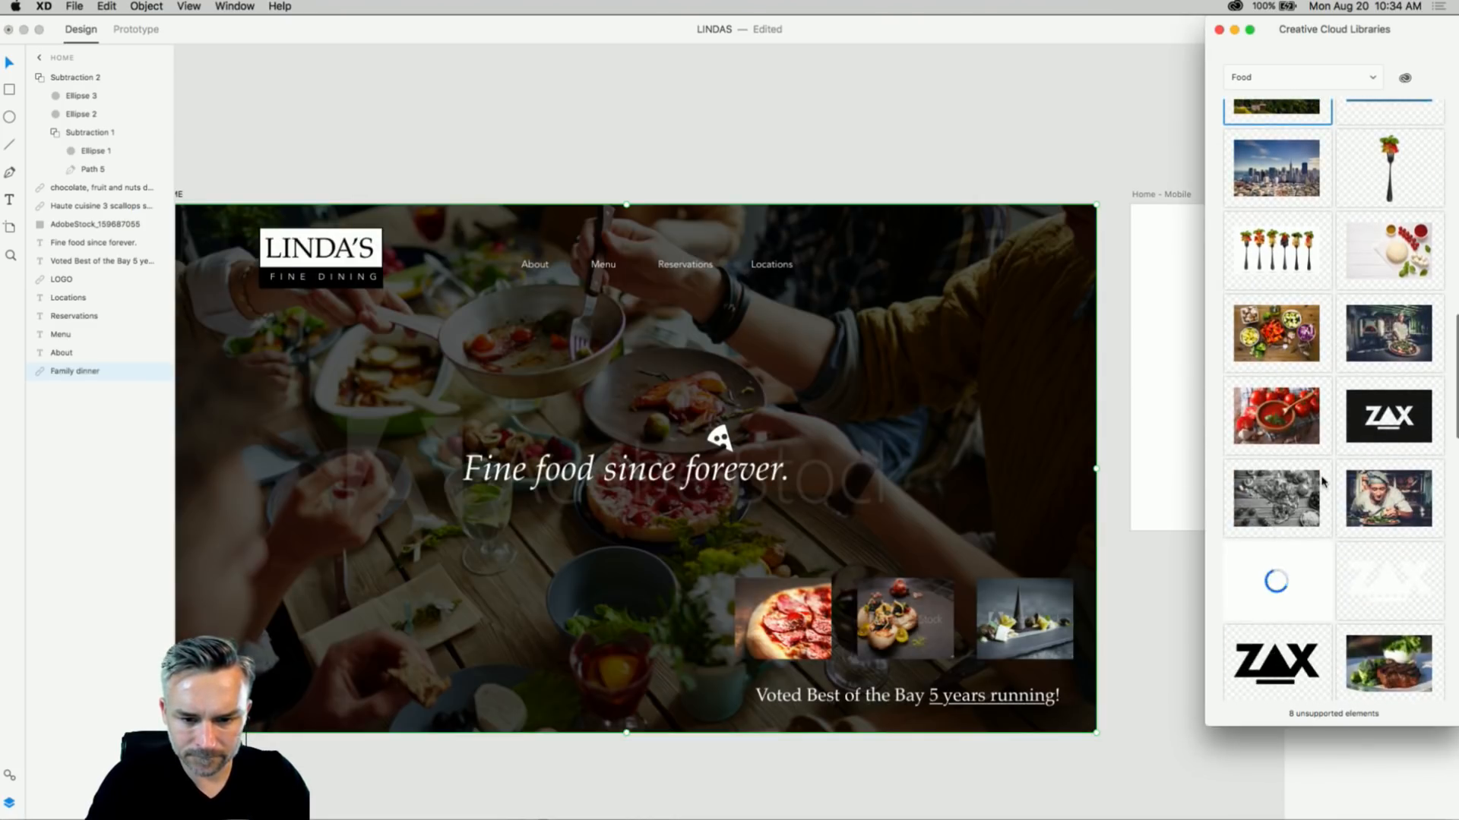
pyautogui.moveTo(1381, 343); pyautogui.dragTo(806, 393)
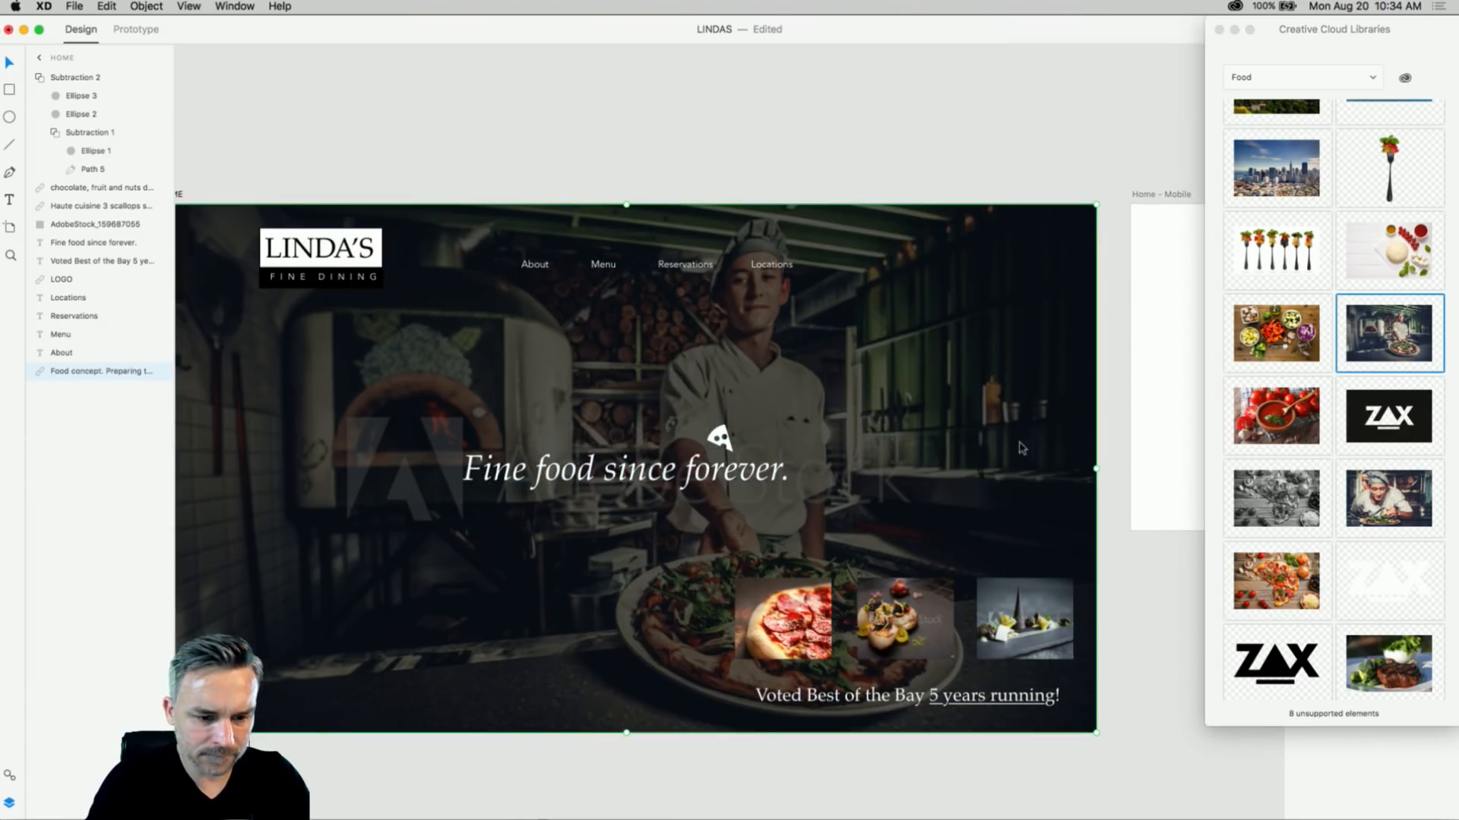
# - Select the three food tiles and drop the steak-and-red-wine photo from the library onto the hero
pyautogui.click(748, 196)
pyautogui.click(790, 627)
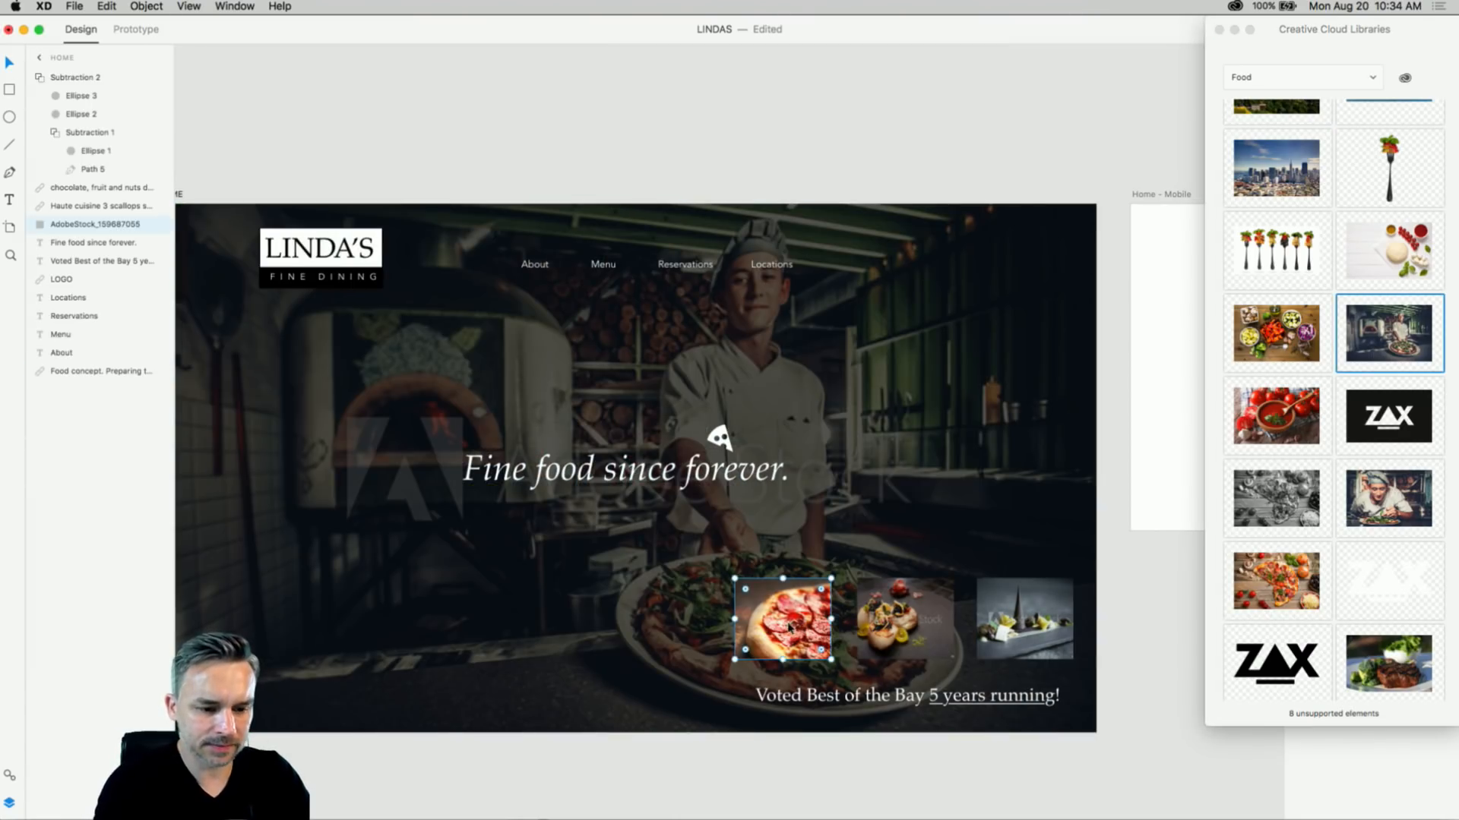
pyautogui.keyDown('shift'); pyautogui.click(894, 612); pyautogui.keyUp('shift')
pyautogui.keyDown('shift'); pyautogui.click(1028, 619); pyautogui.keyUp('shift')
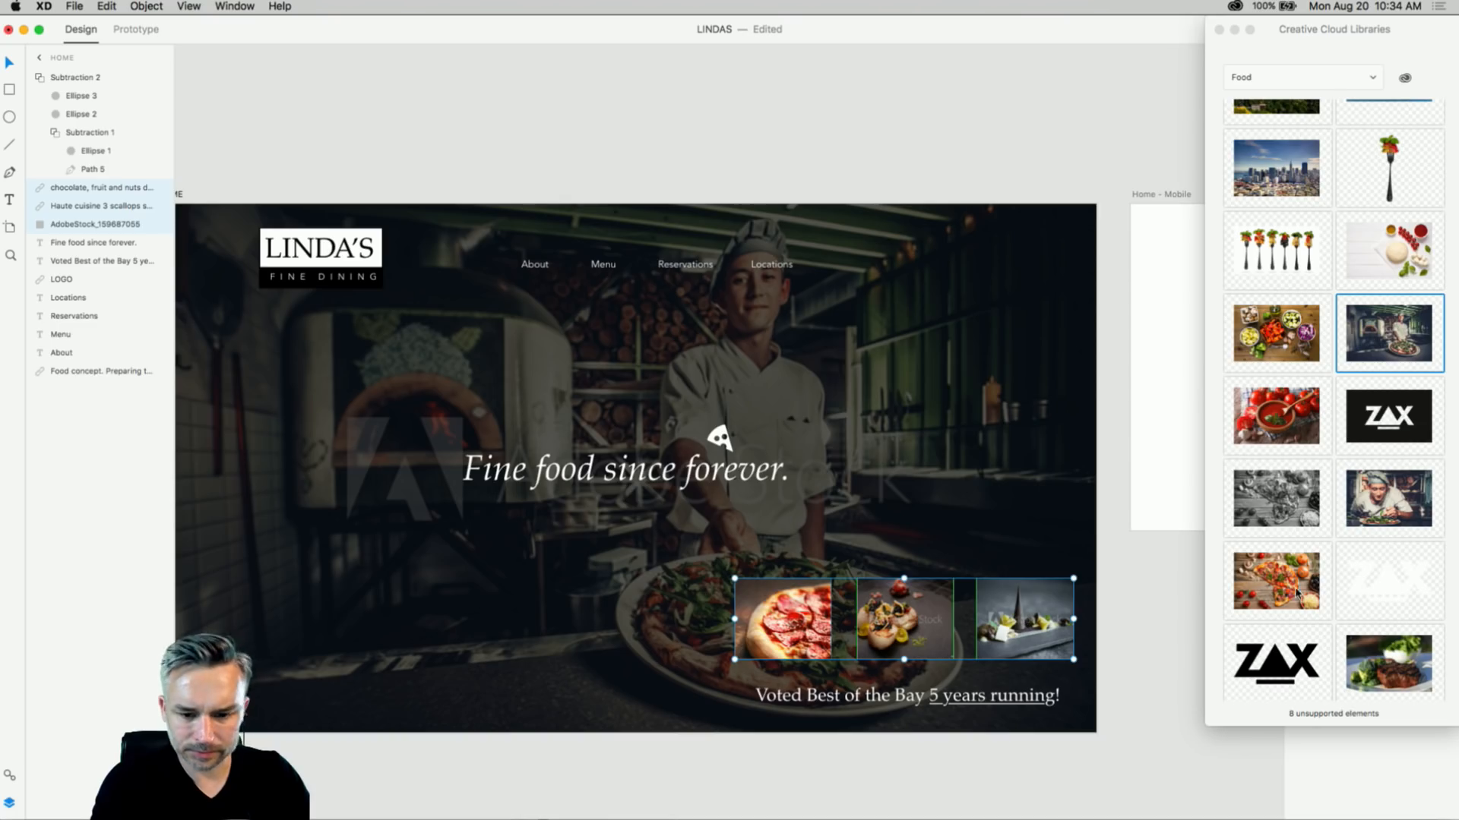
pyautogui.click(1388, 664)
pyautogui.scroll(-5, 1387, 663)
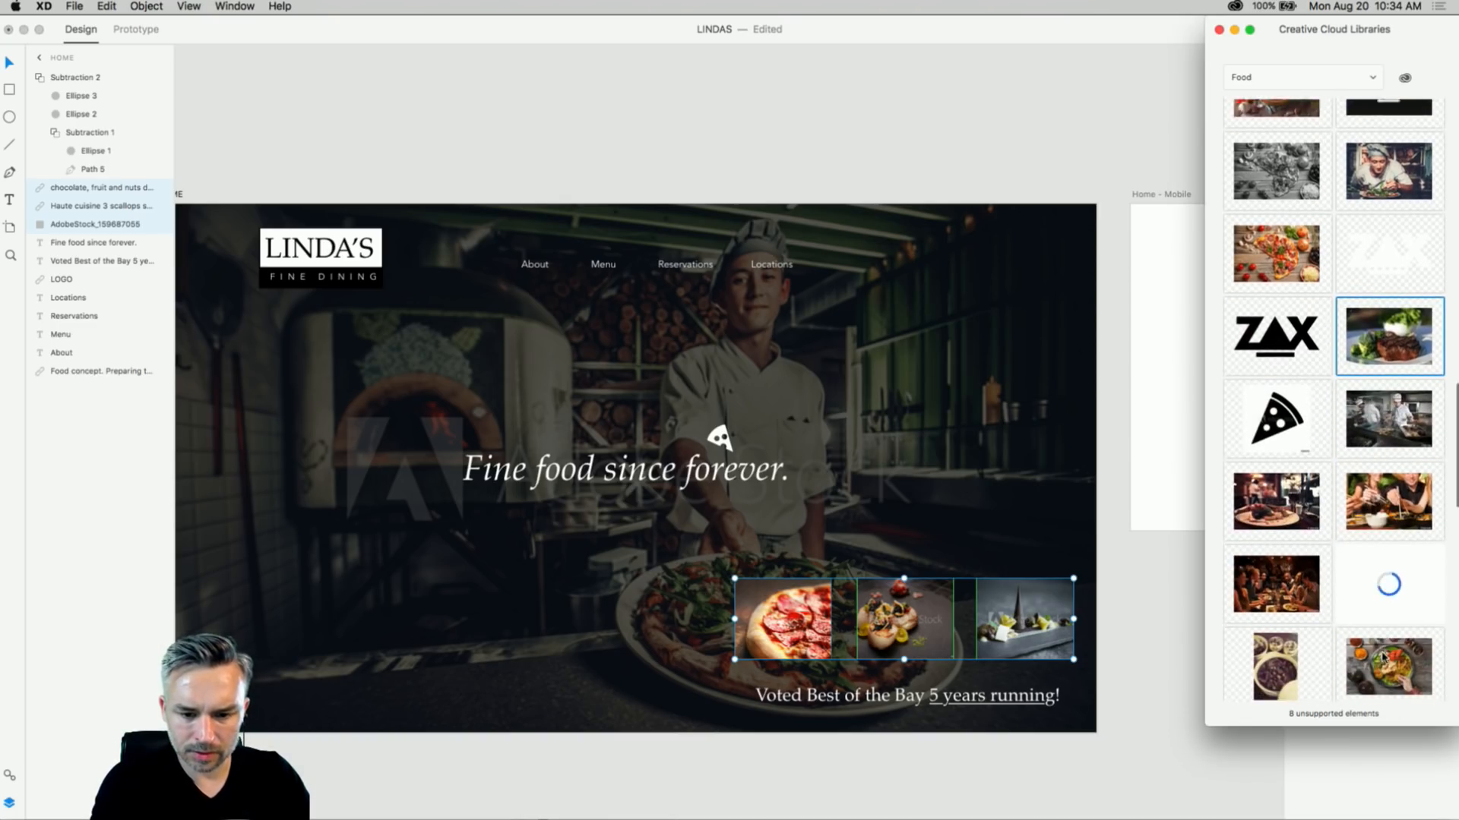
pyautogui.moveTo(1270, 507); pyautogui.dragTo(971, 465)
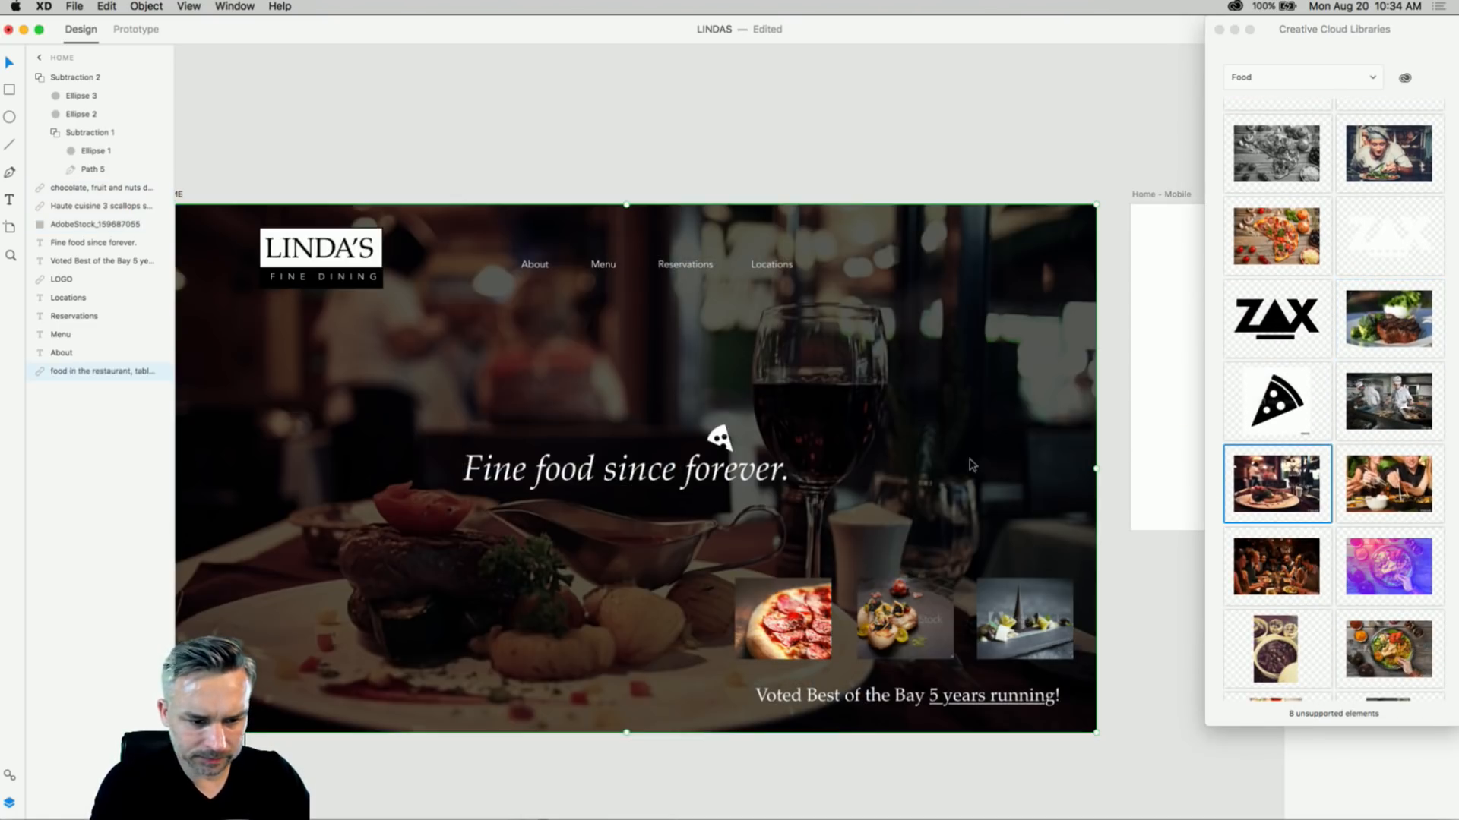
pyautogui.click(327, 126)
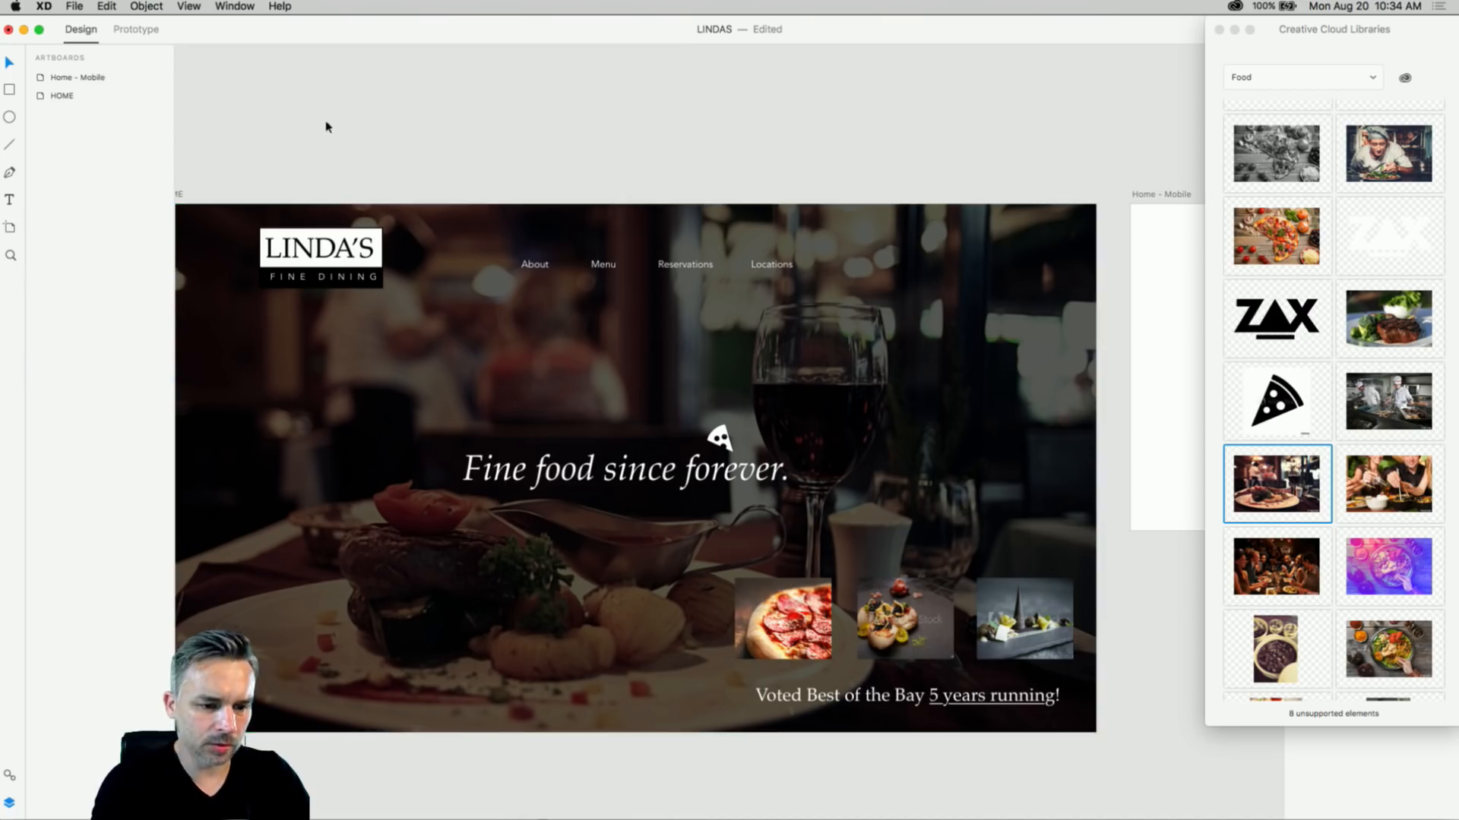
# - Close the libraries panel and frame the HOME artboard at 75% zoom
pyautogui.click(1219, 29)
pyautogui.moveTo(521, 131); pyautogui.dragTo(624, 94)
pyautogui.press('super+=')
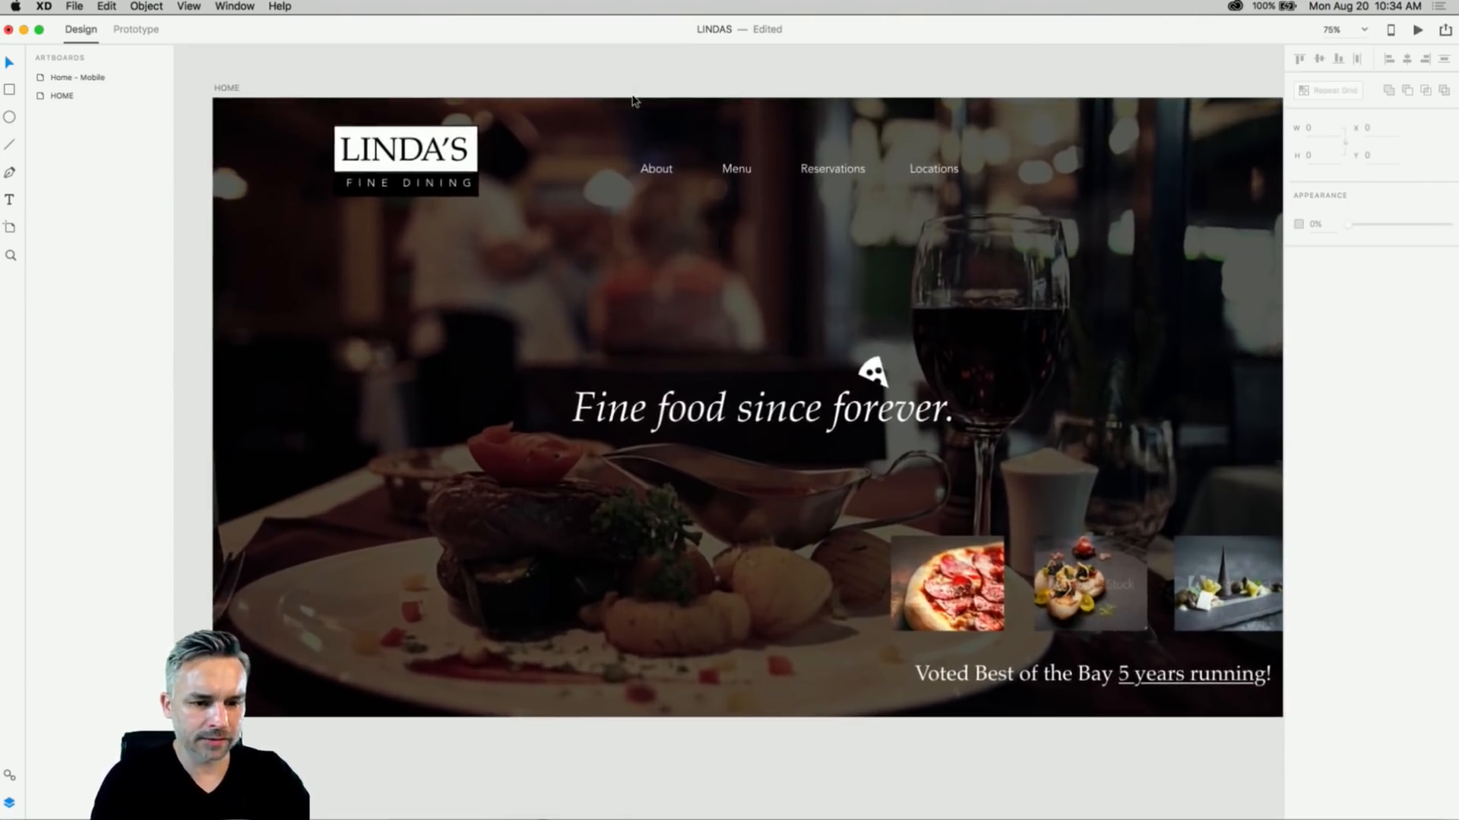
pyautogui.moveTo(520, 286)
pyautogui.mouseDown()
pyautogui.moveTo(446, 296)
pyautogui.moveTo(497, 302)
pyautogui.mouseUp()
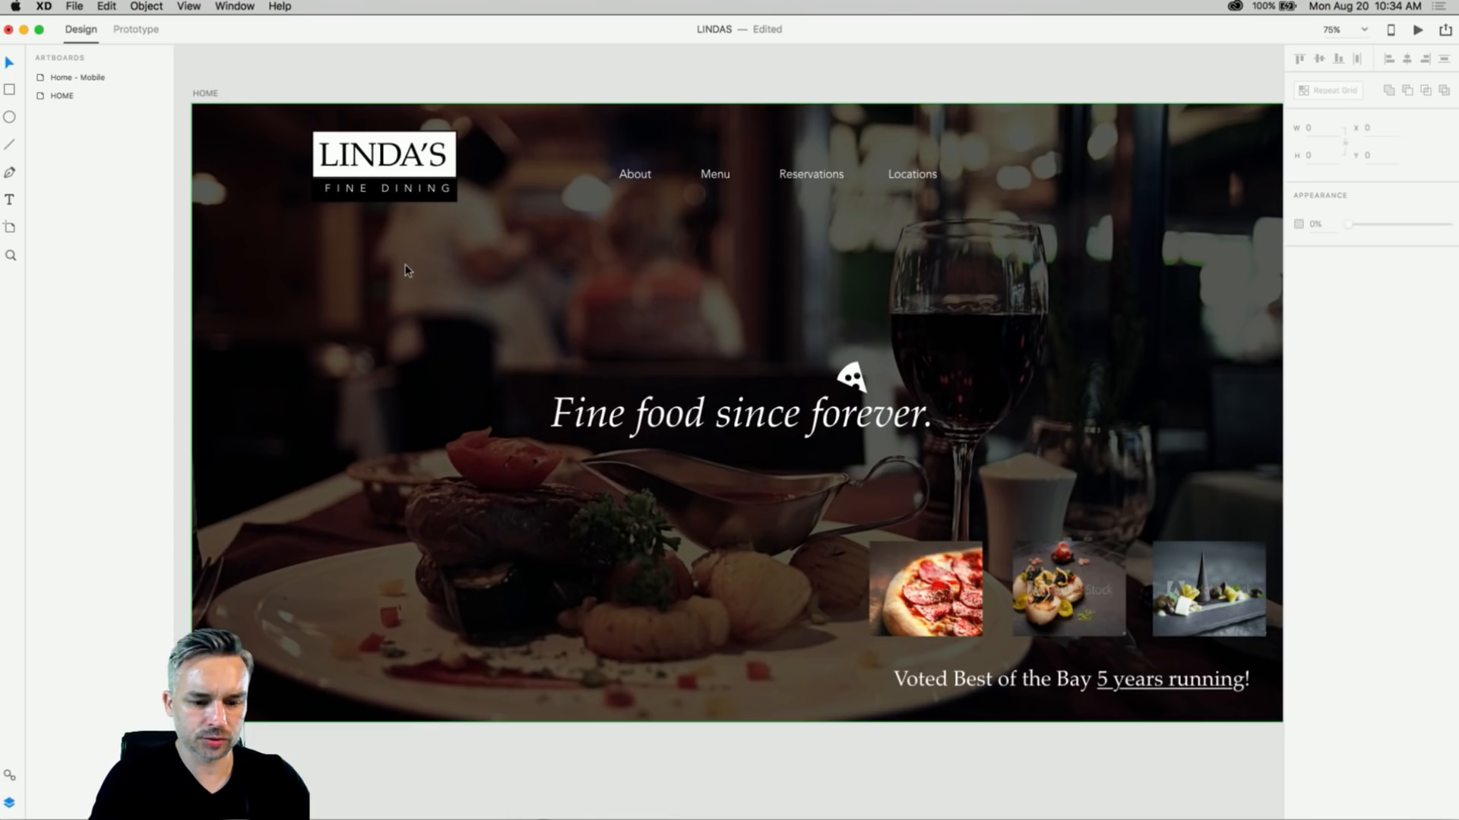
pyautogui.click(634, 175)
# - Select the Reservations, Locations and Menu links and try shifting the nav left
pyautogui.click(808, 177)
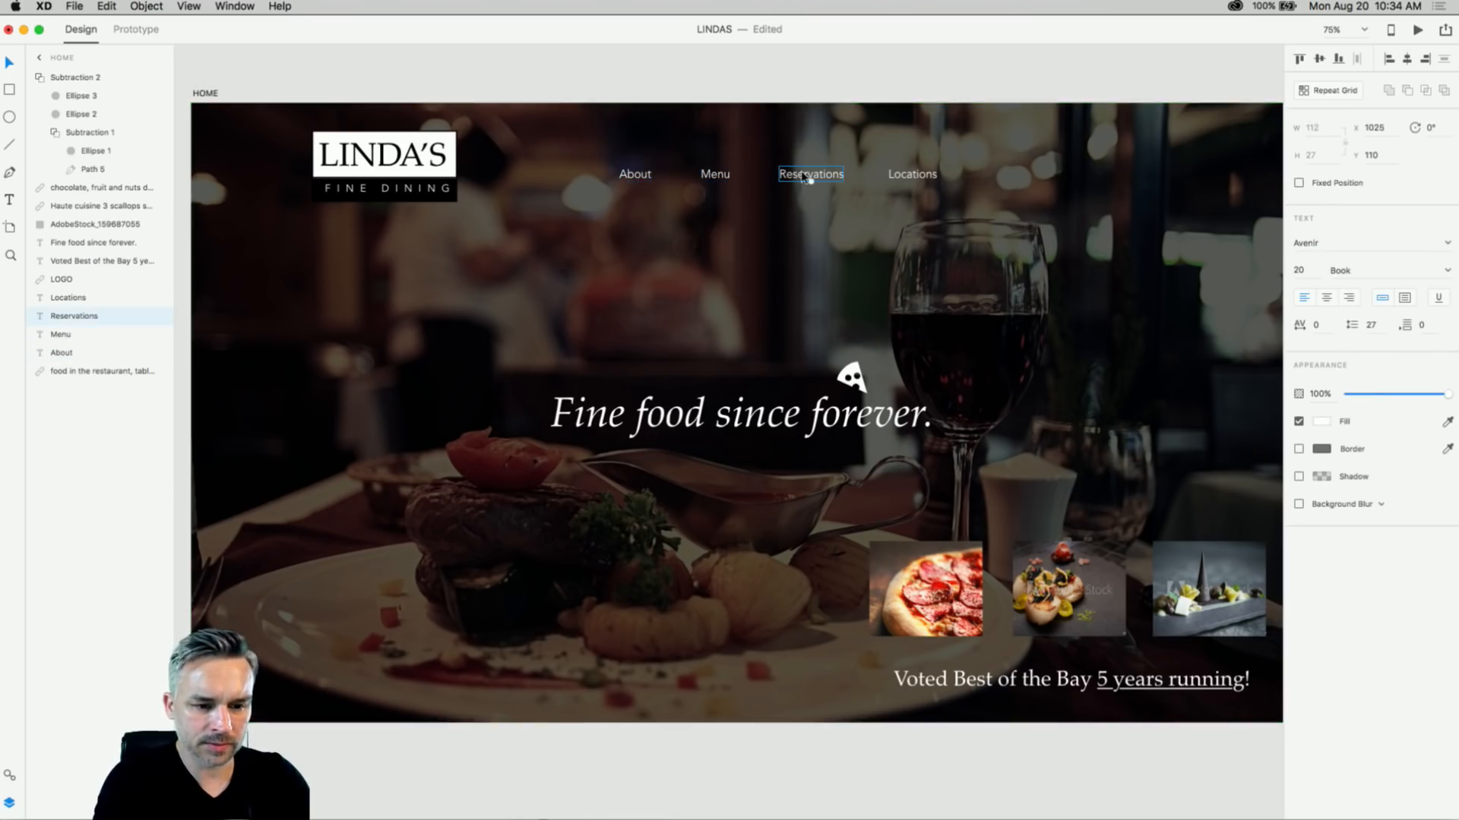
pyautogui.keyDown('shift'); pyautogui.click(934, 175); pyautogui.keyUp('shift')
pyautogui.keyDown('shift'); pyautogui.click(715, 175); pyautogui.keyUp('shift')
pyautogui.moveTo(634, 176); pyautogui.dragTo(593, 177)
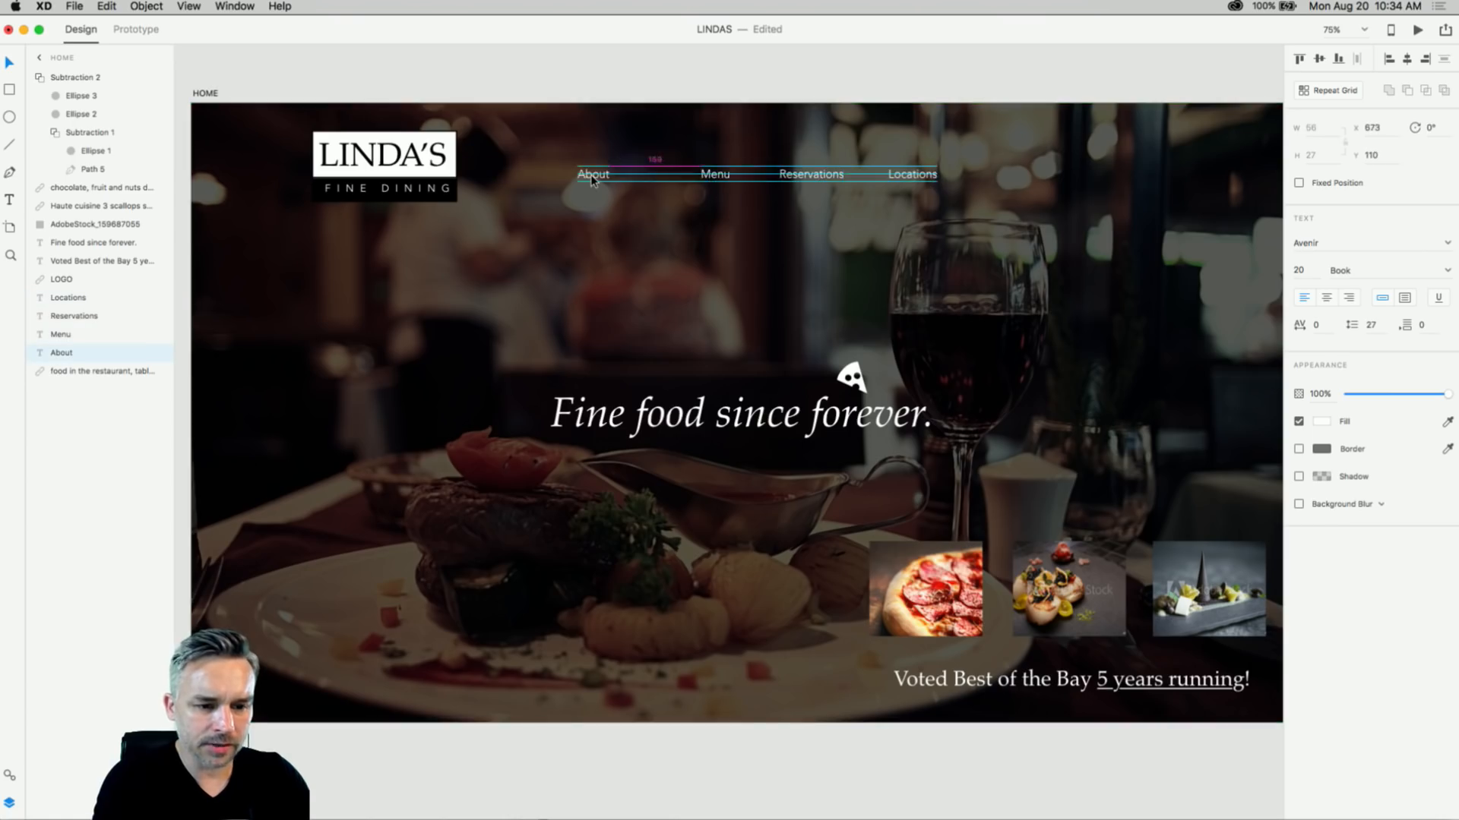
pyautogui.click(742, 94)
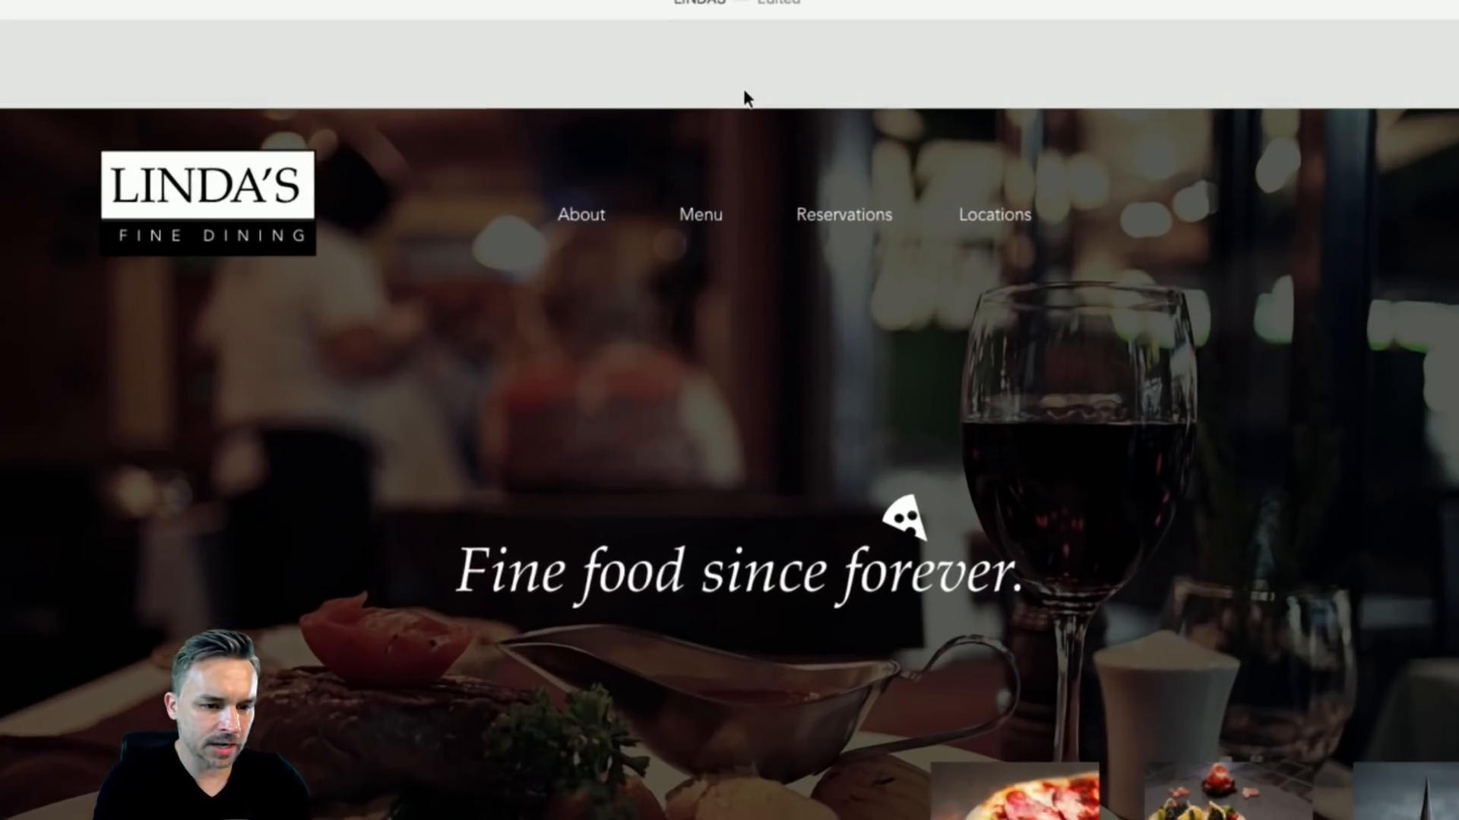
# - Move all four nav links (About, Menu, Reservations, Locations) about 170 px left toward the logo
pyautogui.click(581, 215)
pyautogui.keyDown('shift'); pyautogui.click(701, 215); pyautogui.keyUp('shift')
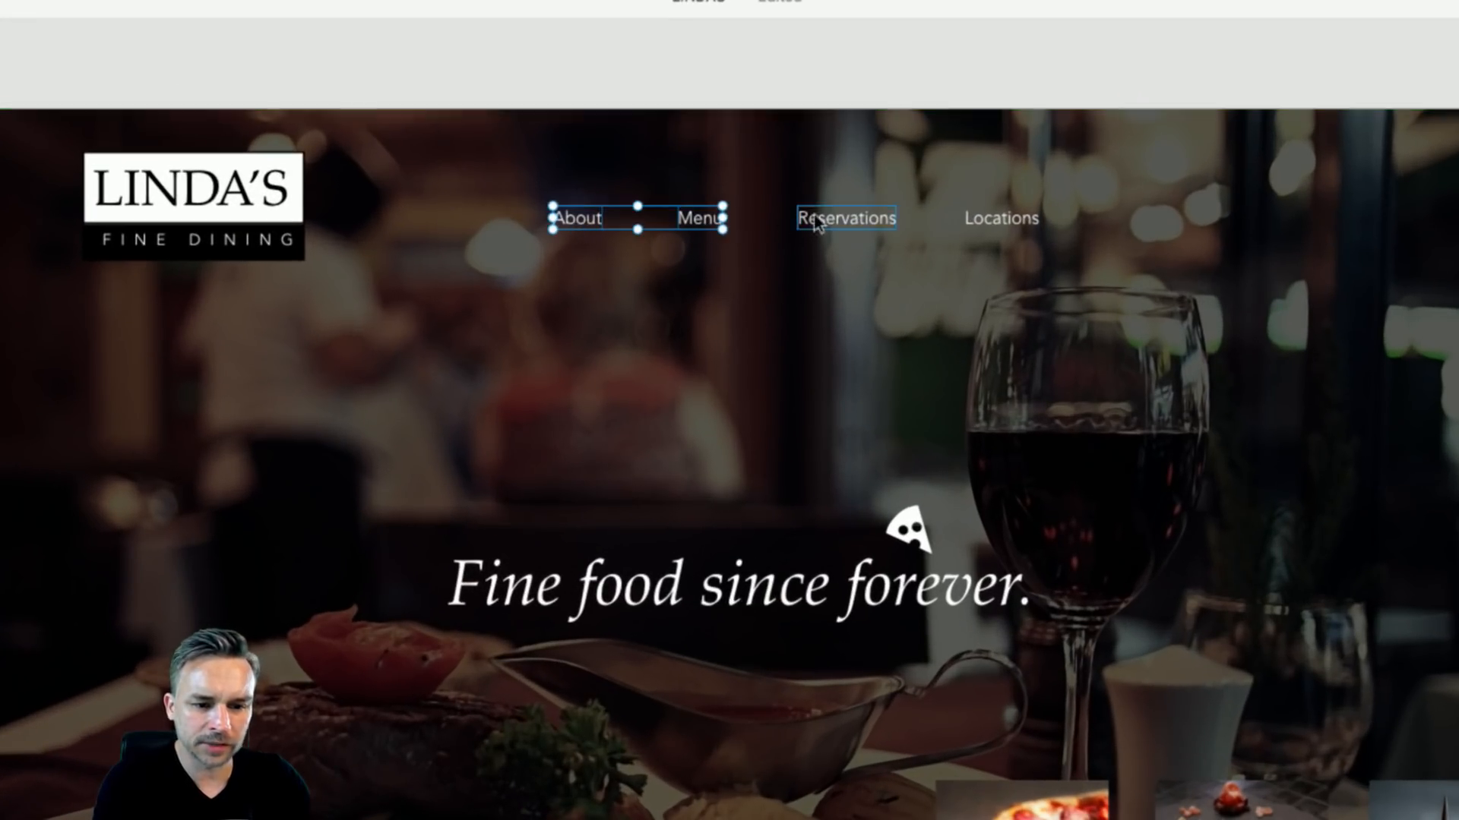
pyautogui.keyDown('shift'); pyautogui.click(817, 217); pyautogui.keyUp('shift')
pyautogui.keyDown('shift'); pyautogui.click(995, 219); pyautogui.keyUp('shift')
pyautogui.moveTo(995, 218); pyautogui.dragTo(909, 214)
pyautogui.click(817, 93)
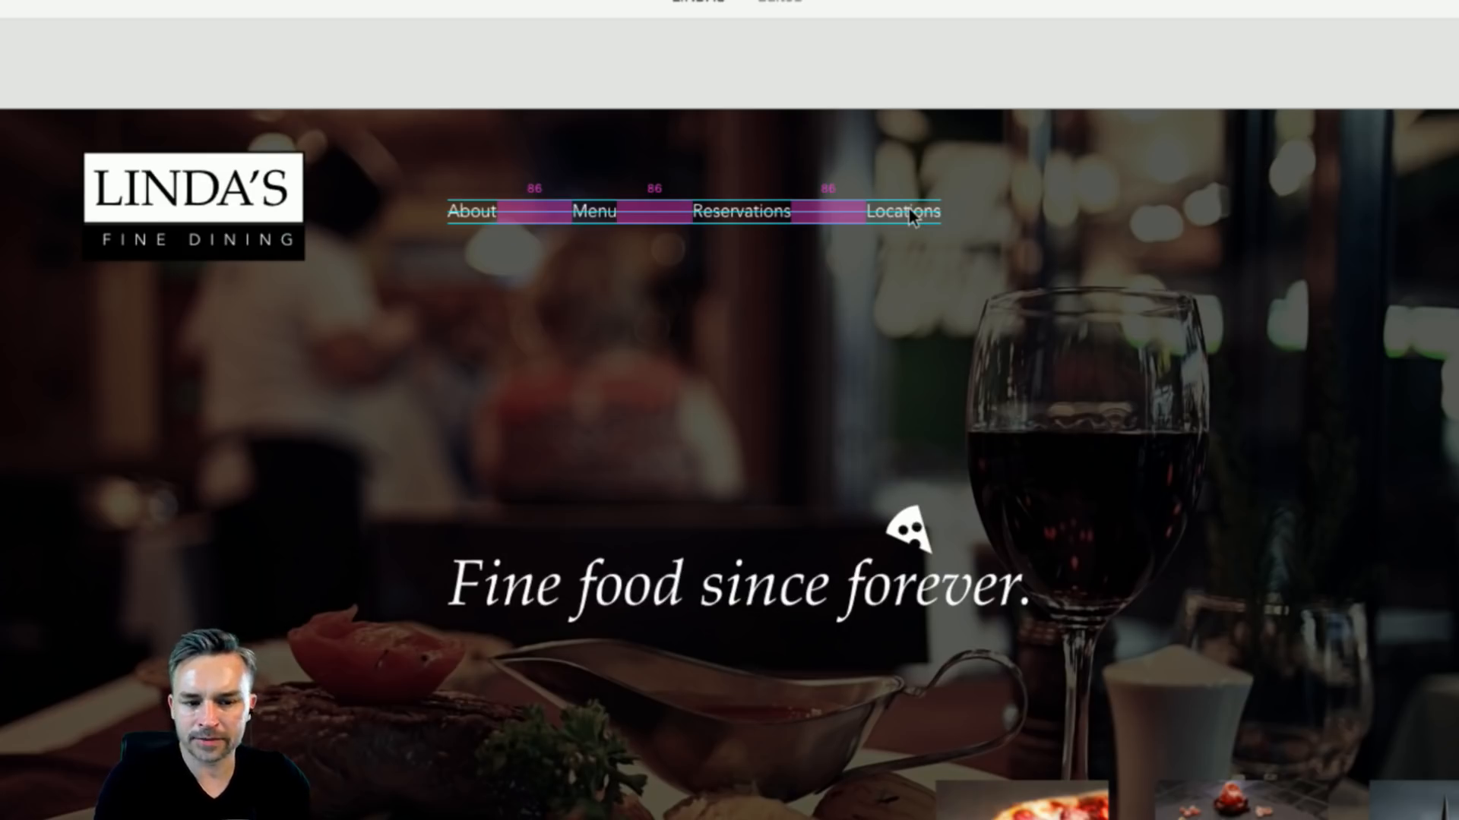
# - Drag Locations until smart guides show equal 86 px gaps between the links
pyautogui.moveTo(909, 207); pyautogui.dragTo(909, 207)
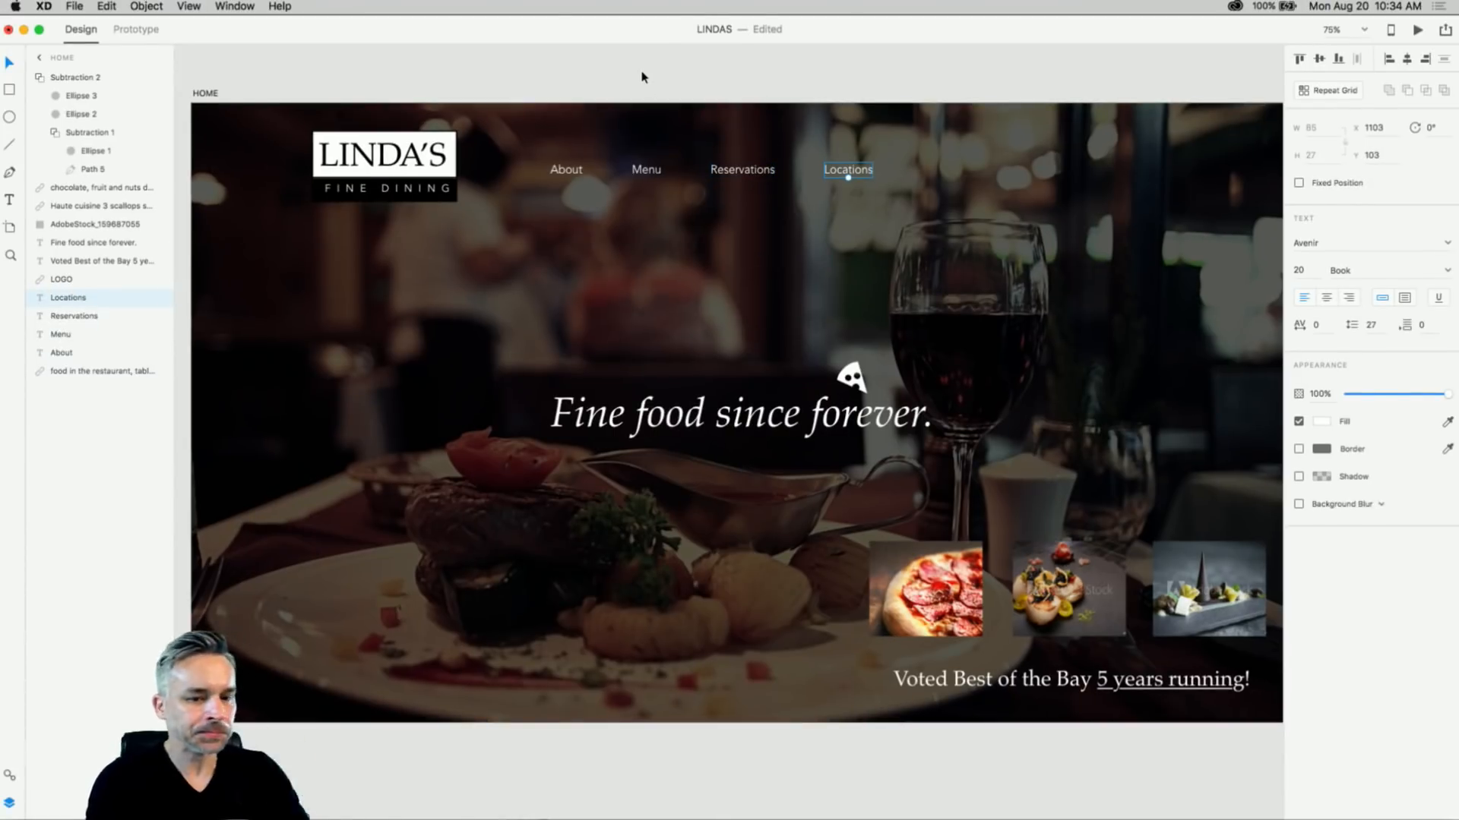
pyautogui.click(619, 73)
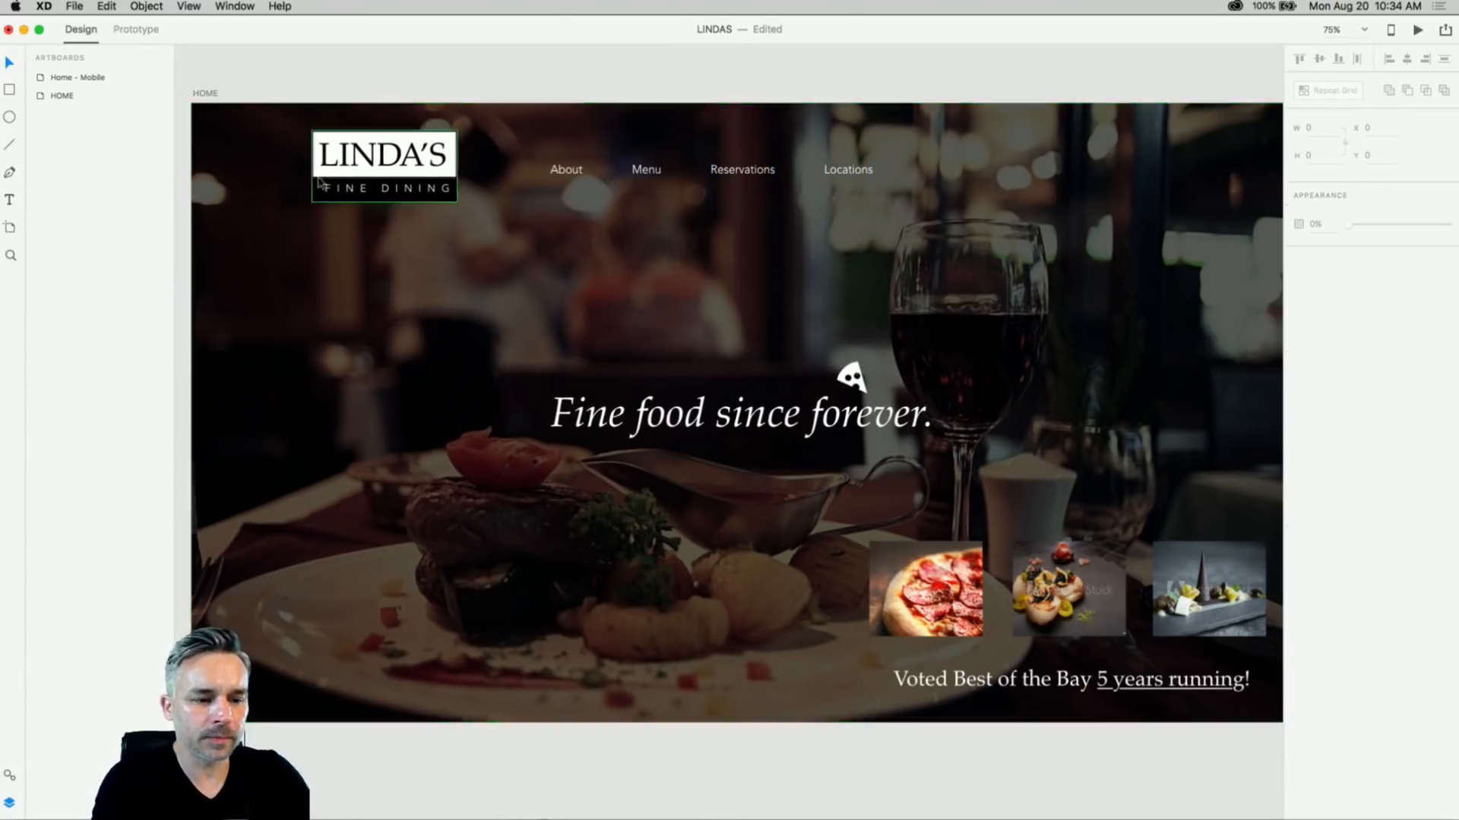
pyautogui.click(10, 89)
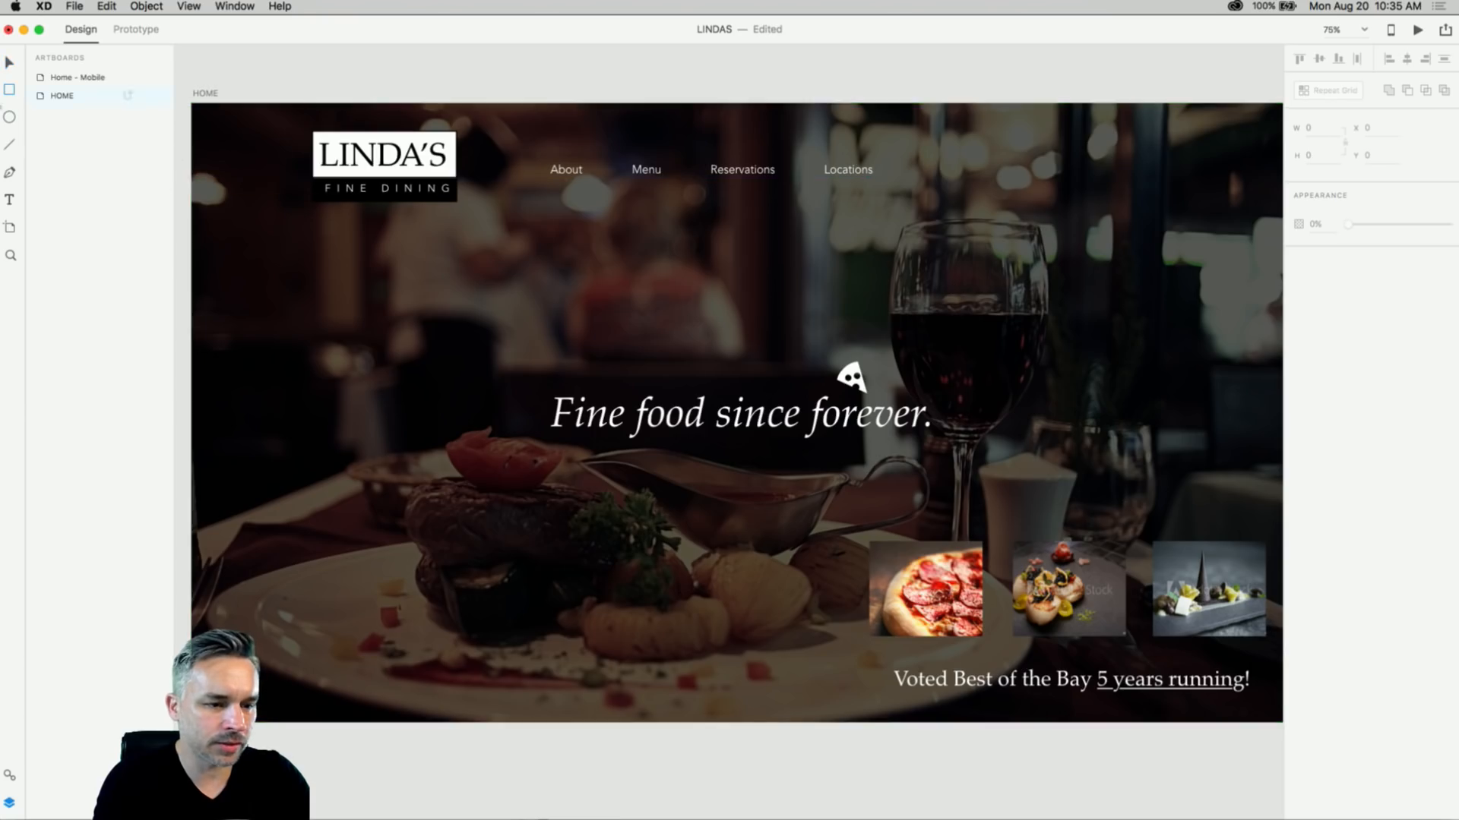
pyautogui.click(6, 67)
pyautogui.click(525, 467)
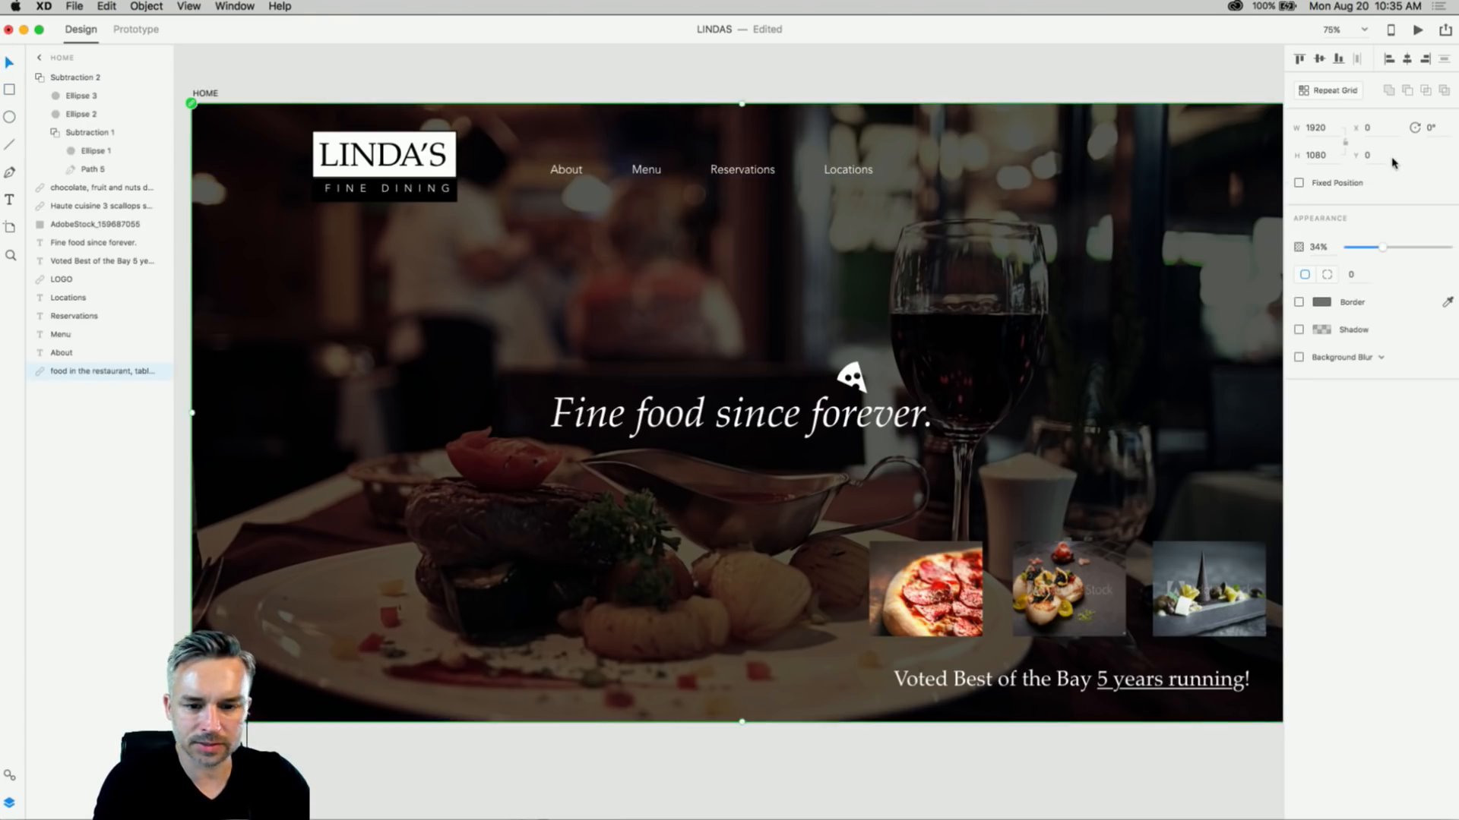
# - Restore the background photo to full opacity and draw a white rectangle across the hero's top
pyautogui.moveTo(1383, 249); pyautogui.dragTo(1451, 253)
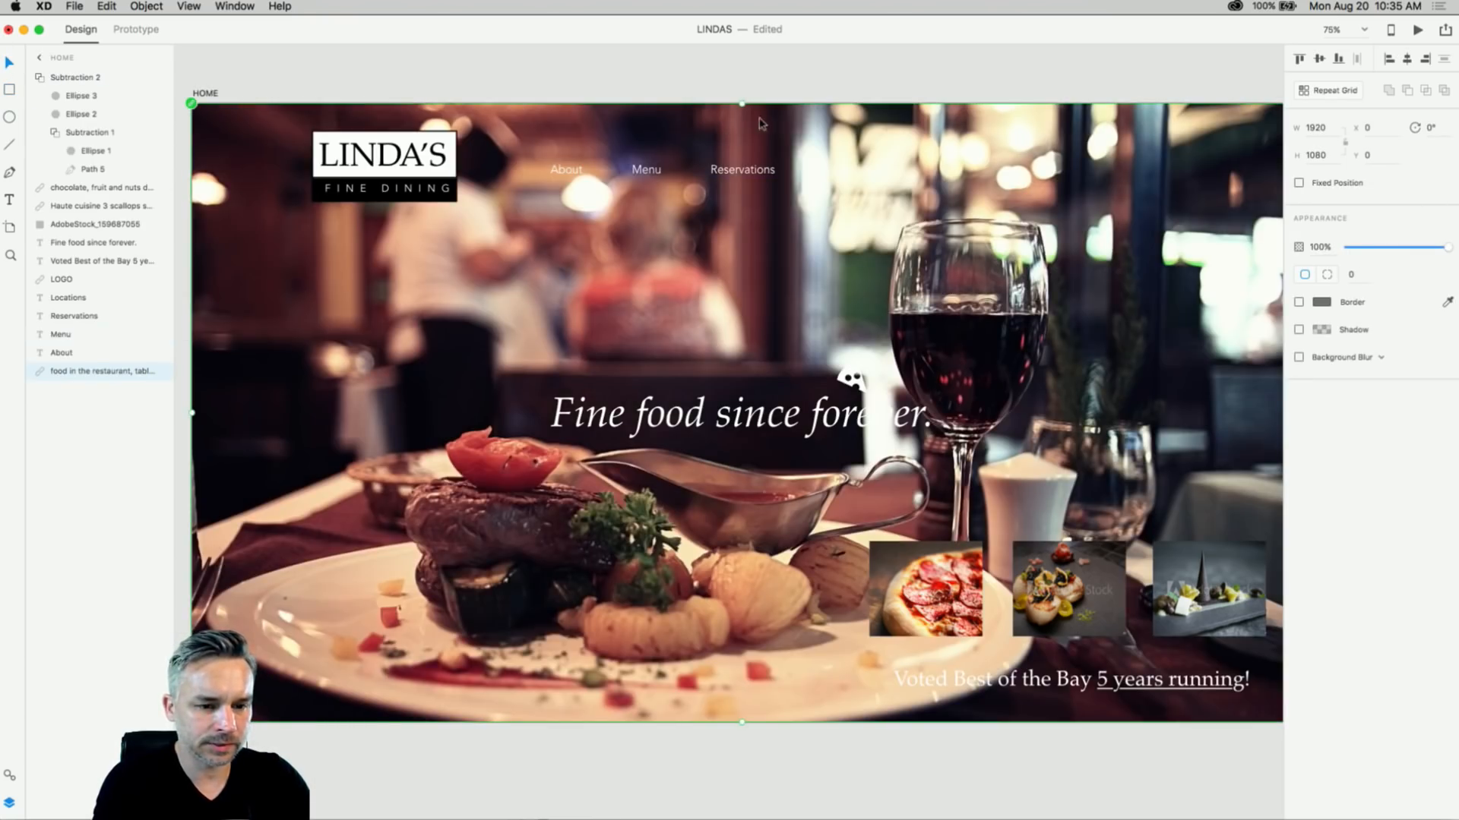
pyautogui.click(840, 174)
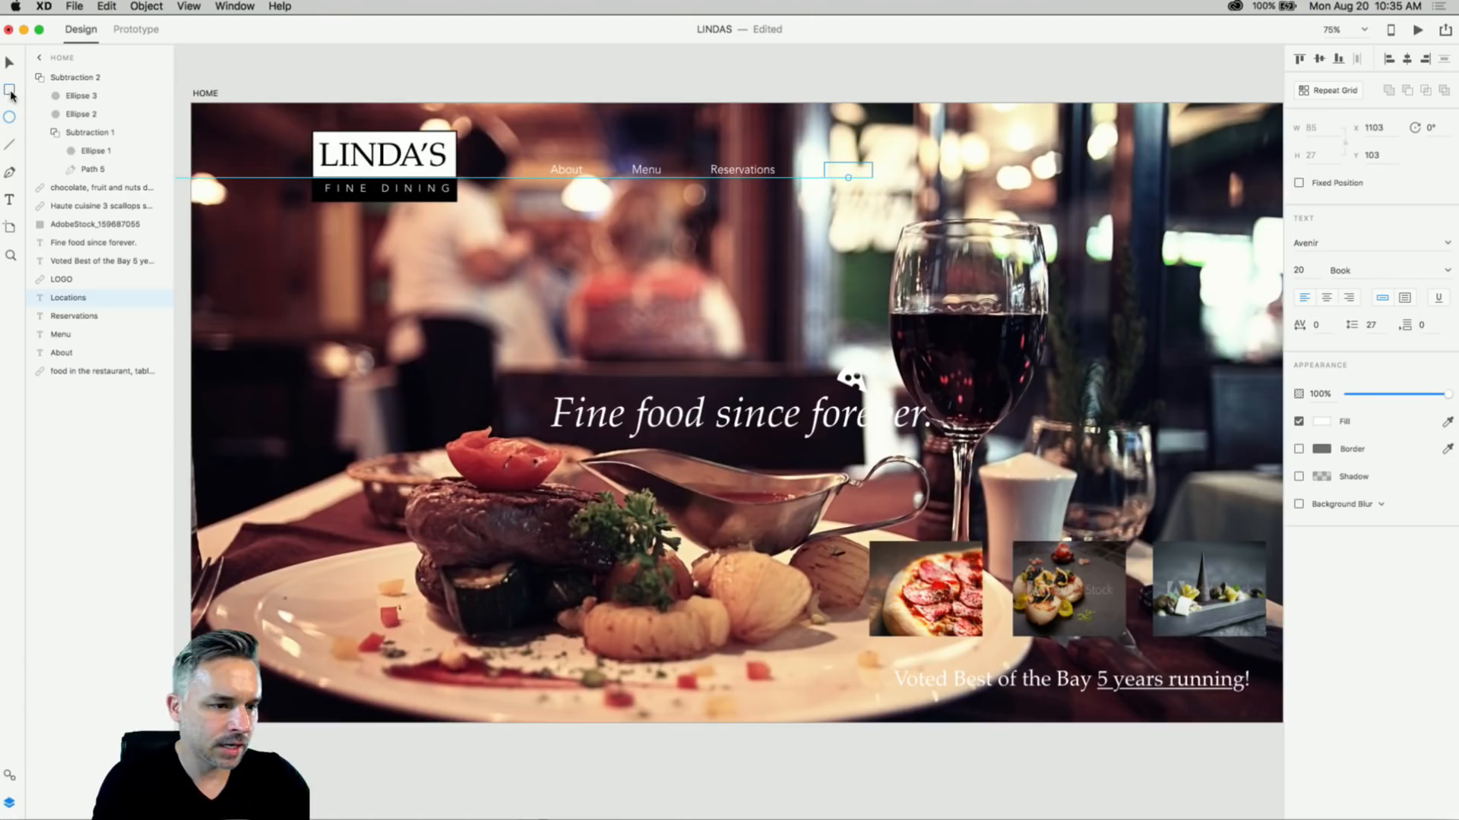
pyautogui.click(10, 92)
pyautogui.moveTo(218, 233); pyautogui.dragTo(1191, 309)
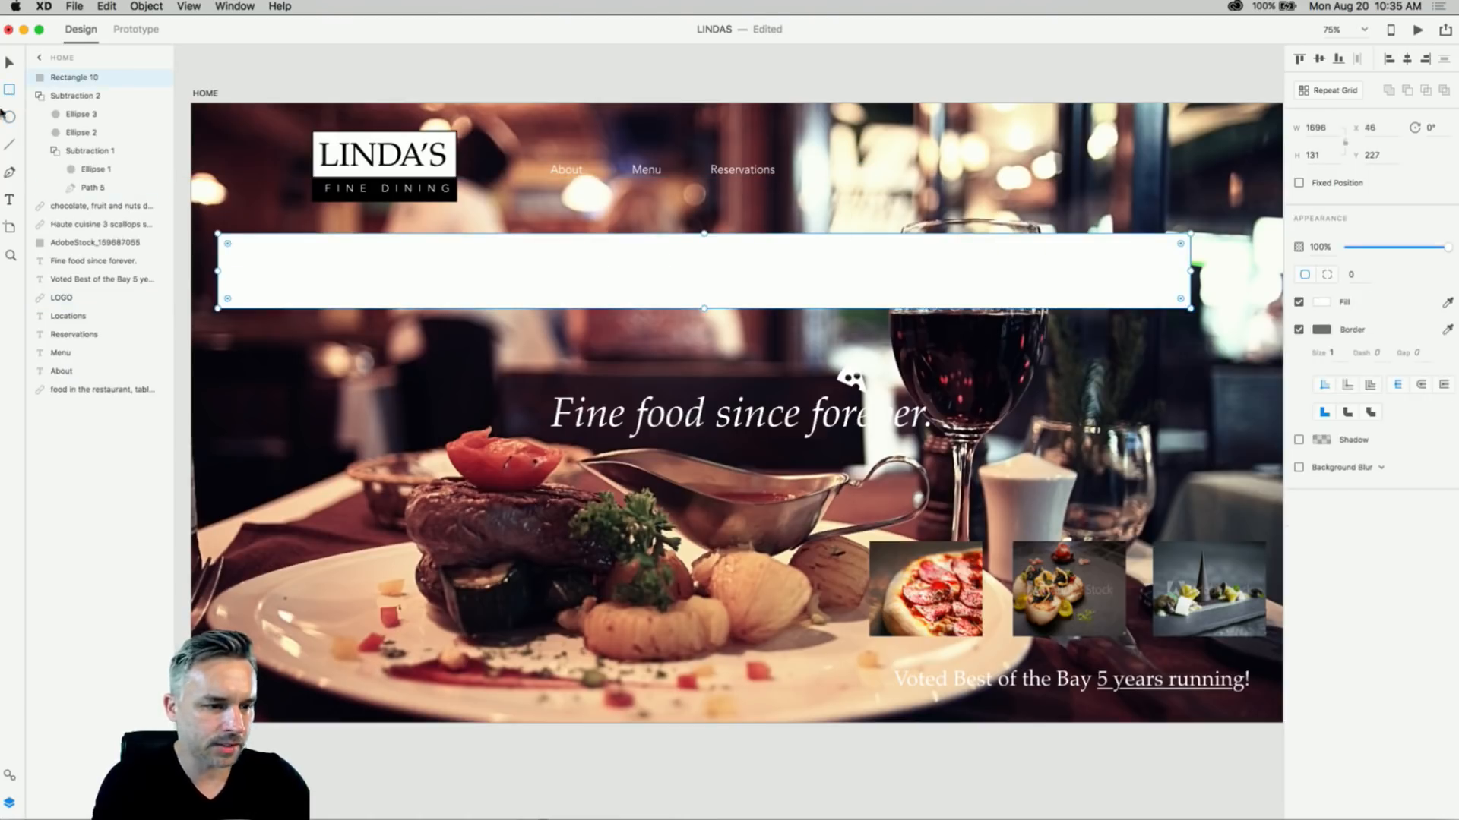
pyautogui.click(8, 63)
pyautogui.moveTo(218, 233); pyautogui.dragTo(191, 218)
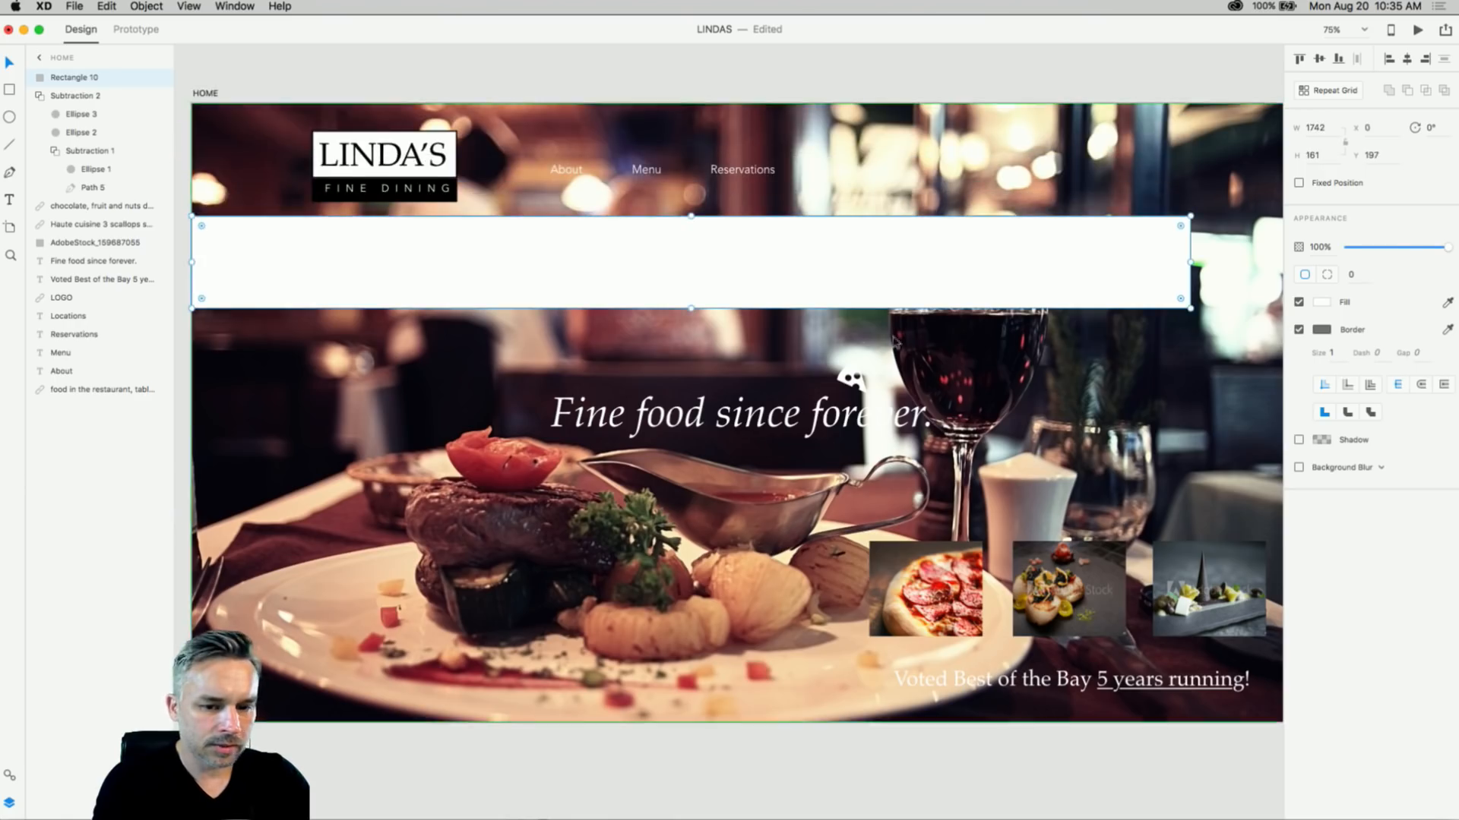
# - Stretch the rectangle to a full-width 1920×93 bar
pyautogui.hscroll(5, 735, 263)
pyautogui.moveTo(734, 265); pyautogui.dragTo(737, 265)
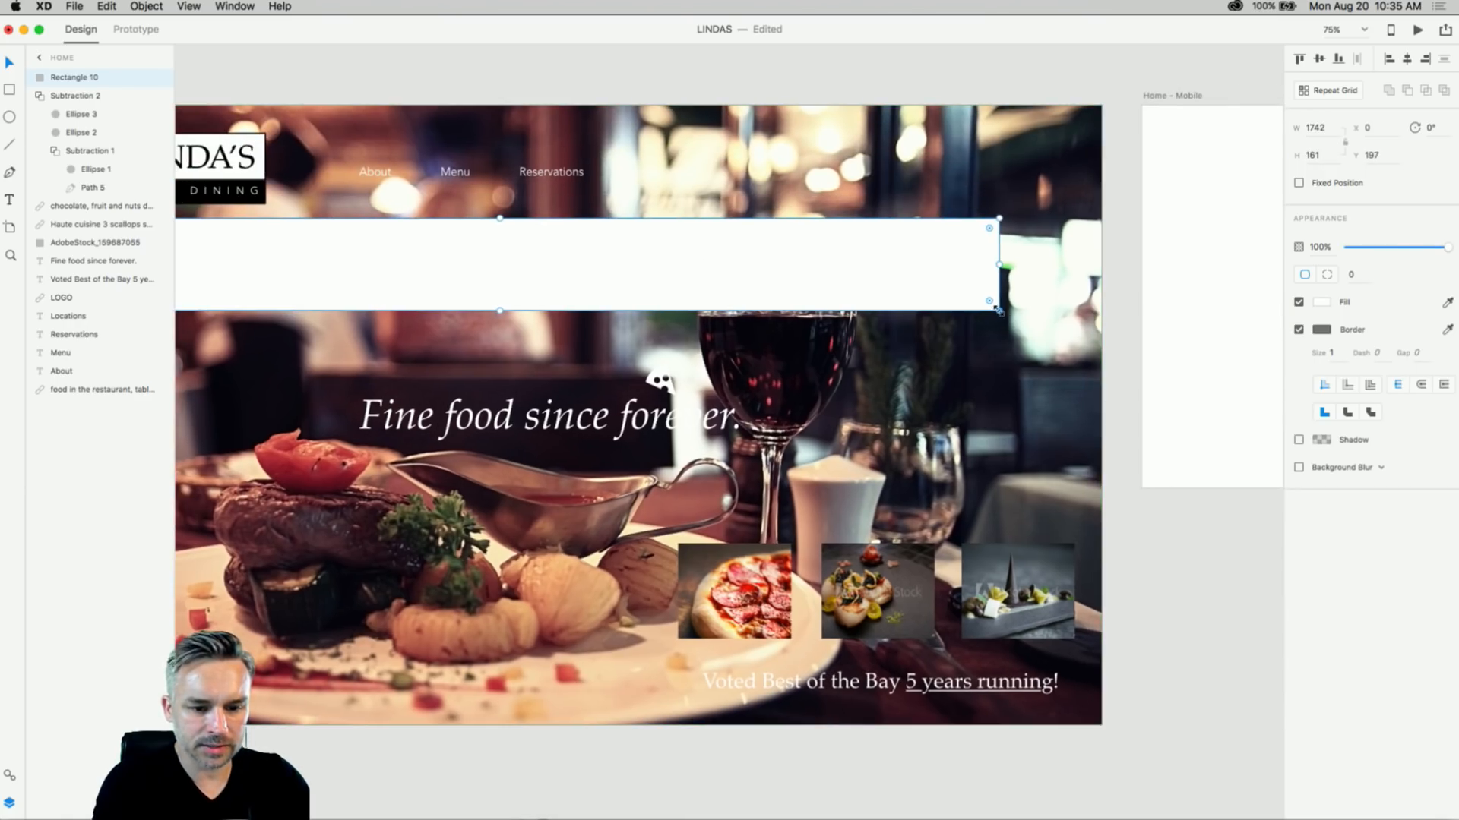
pyautogui.moveTo(998, 309); pyautogui.dragTo(1101, 271)
pyautogui.hscroll(-5, 913, 162)
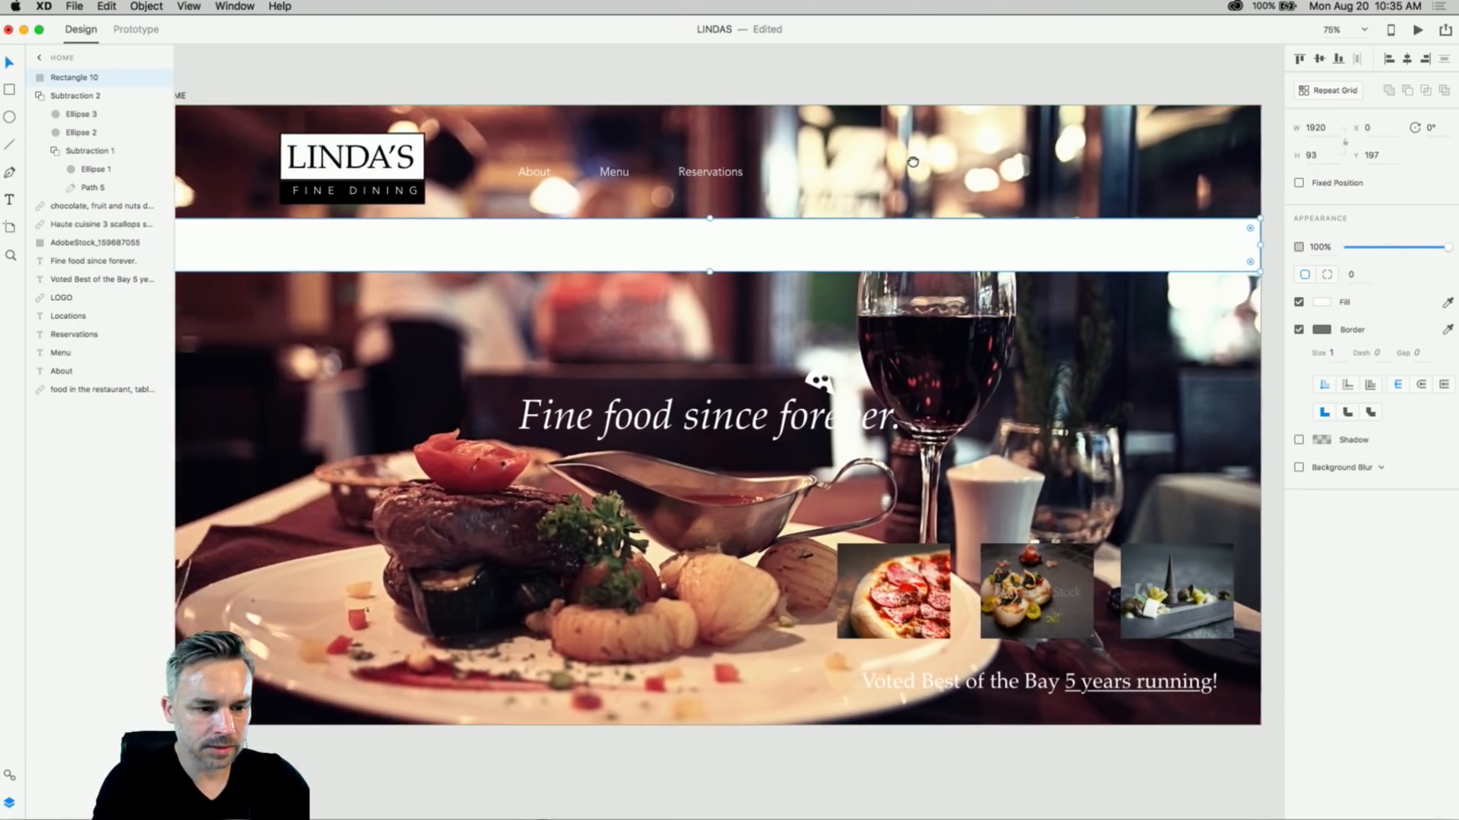
pyautogui.hscroll(-5, 913, 162)
# - Remove the bar's border and set its fill to #000000
pyautogui.click(1299, 330)
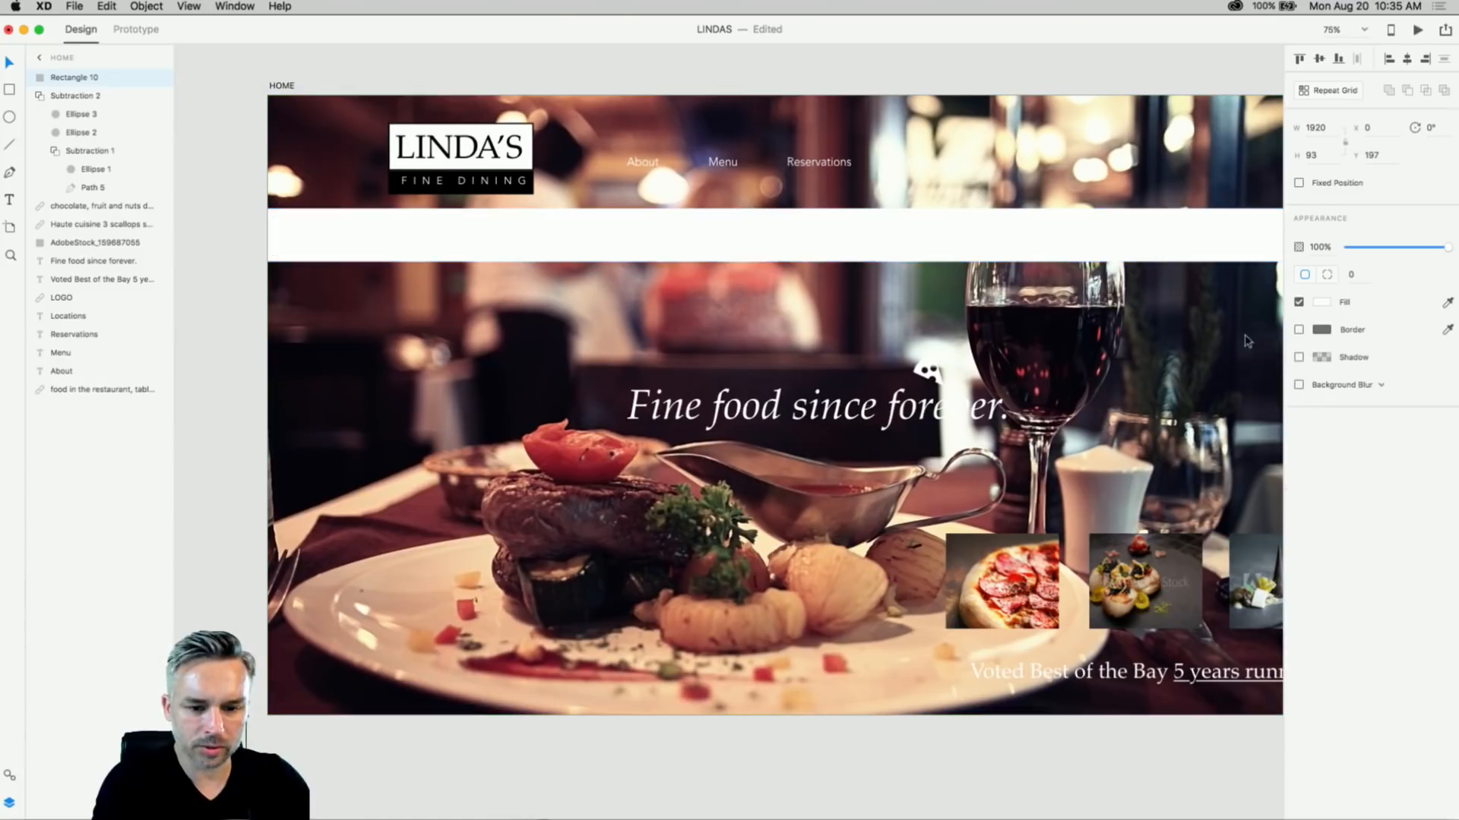
pyautogui.click(1325, 304)
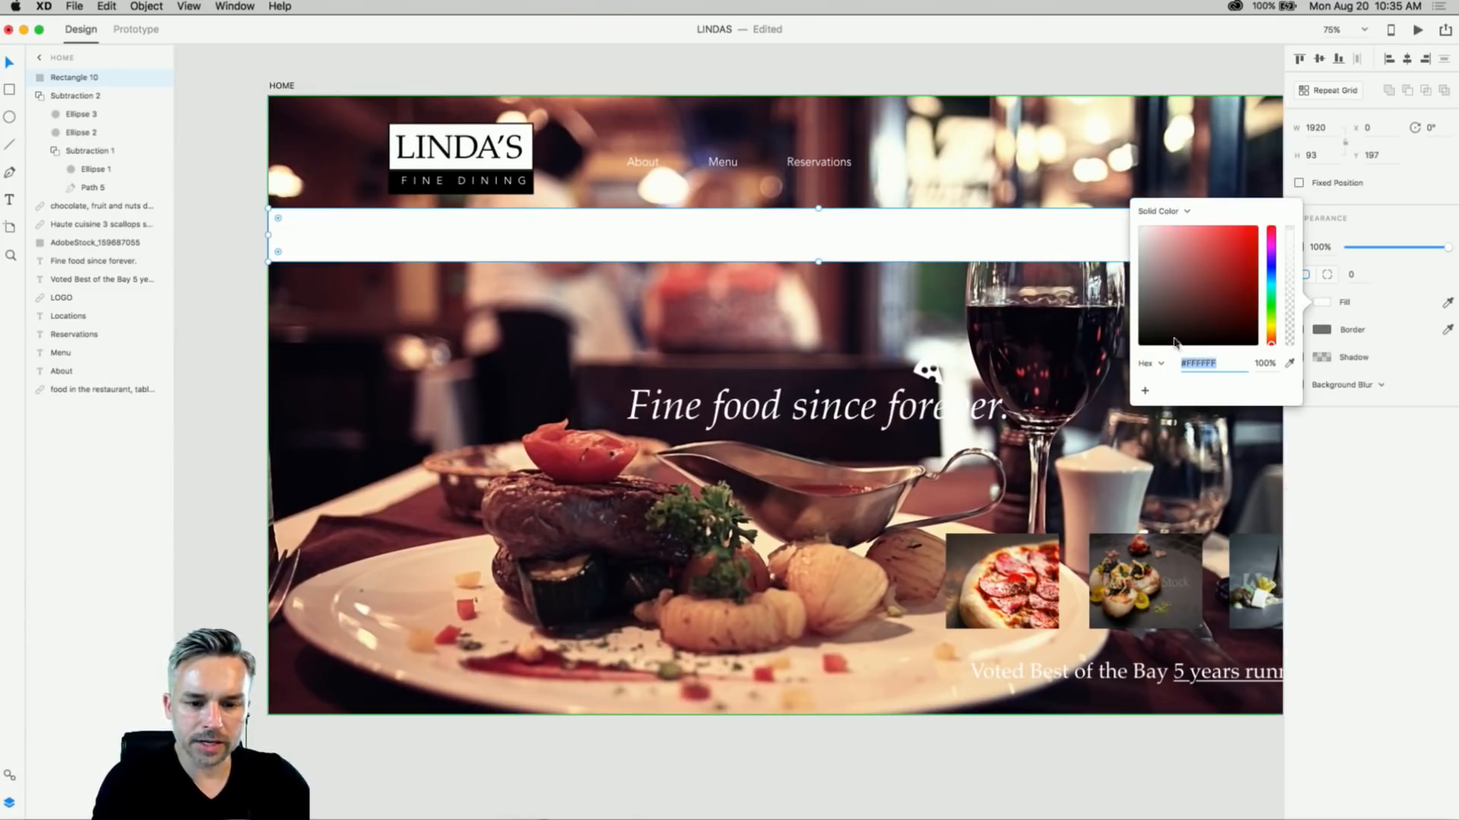
pyautogui.moveTo(1177, 339); pyautogui.dragTo(1049, 412)
pyautogui.click(685, 229)
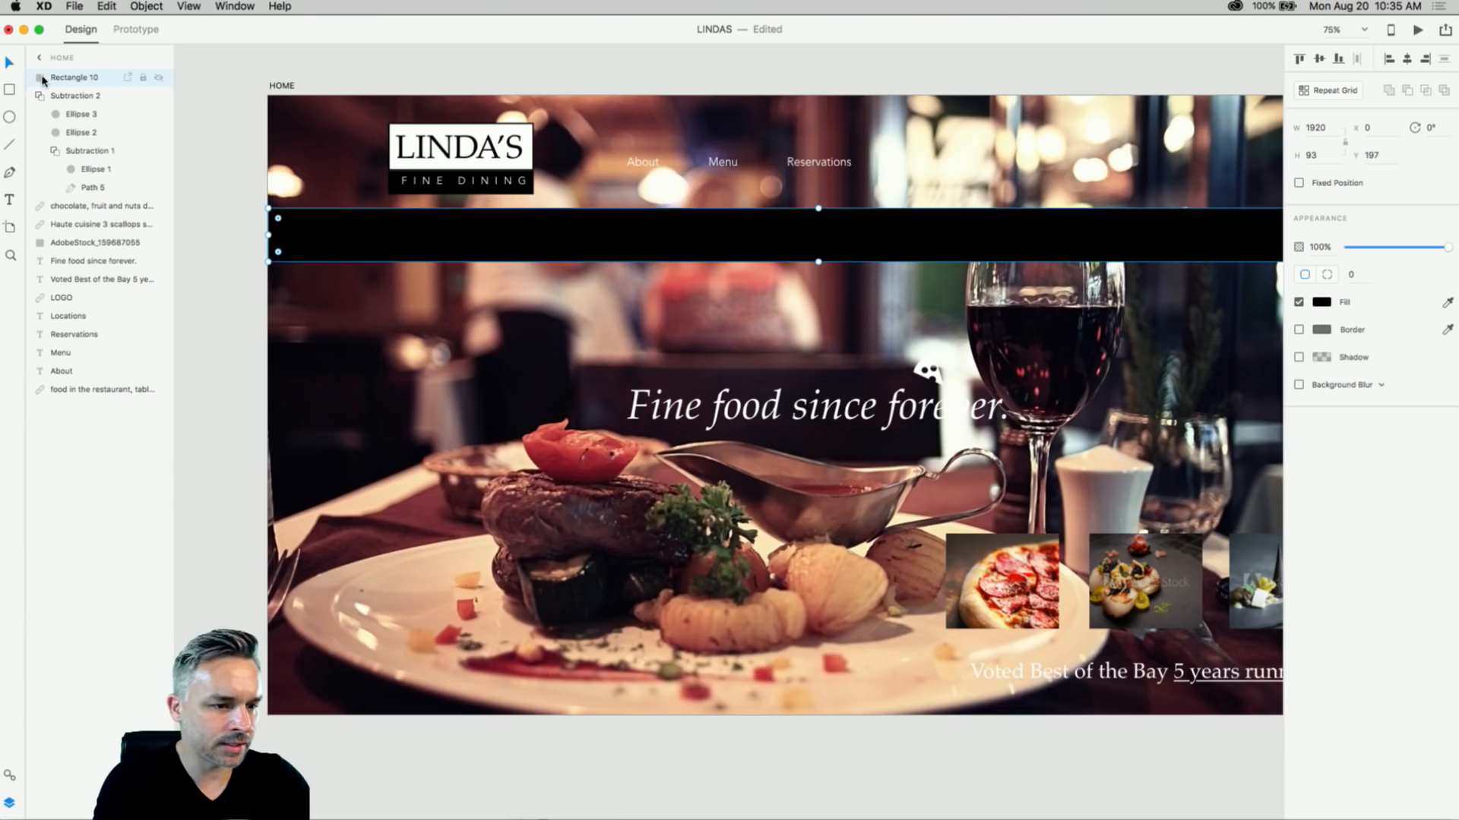
# - Move the bar's layer below the nav text and position it at Y 64 behind the links
pyautogui.moveTo(42, 79); pyautogui.dragTo(42, 372)
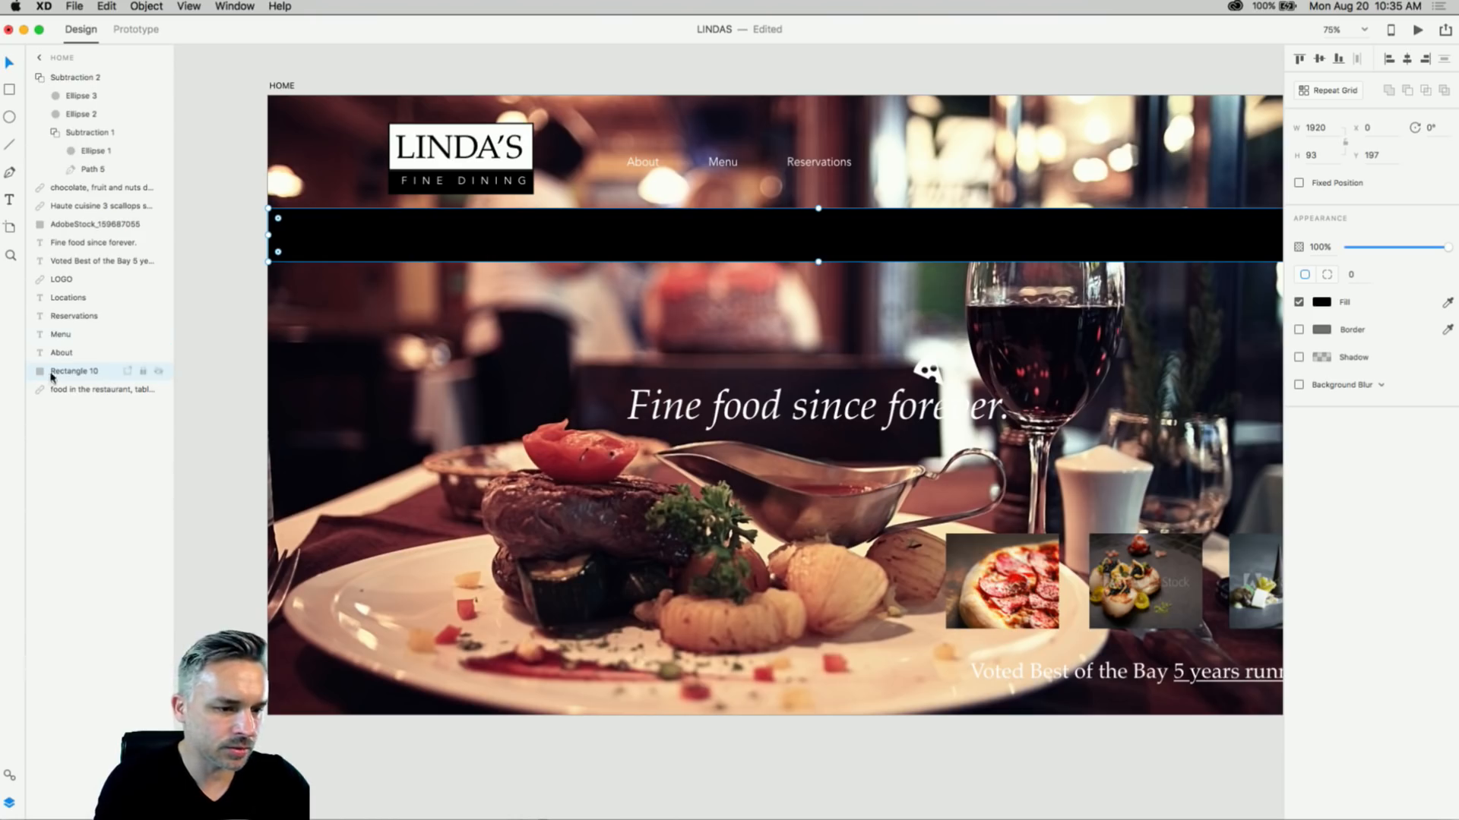
pyautogui.moveTo(372, 243); pyautogui.dragTo(372, 167)
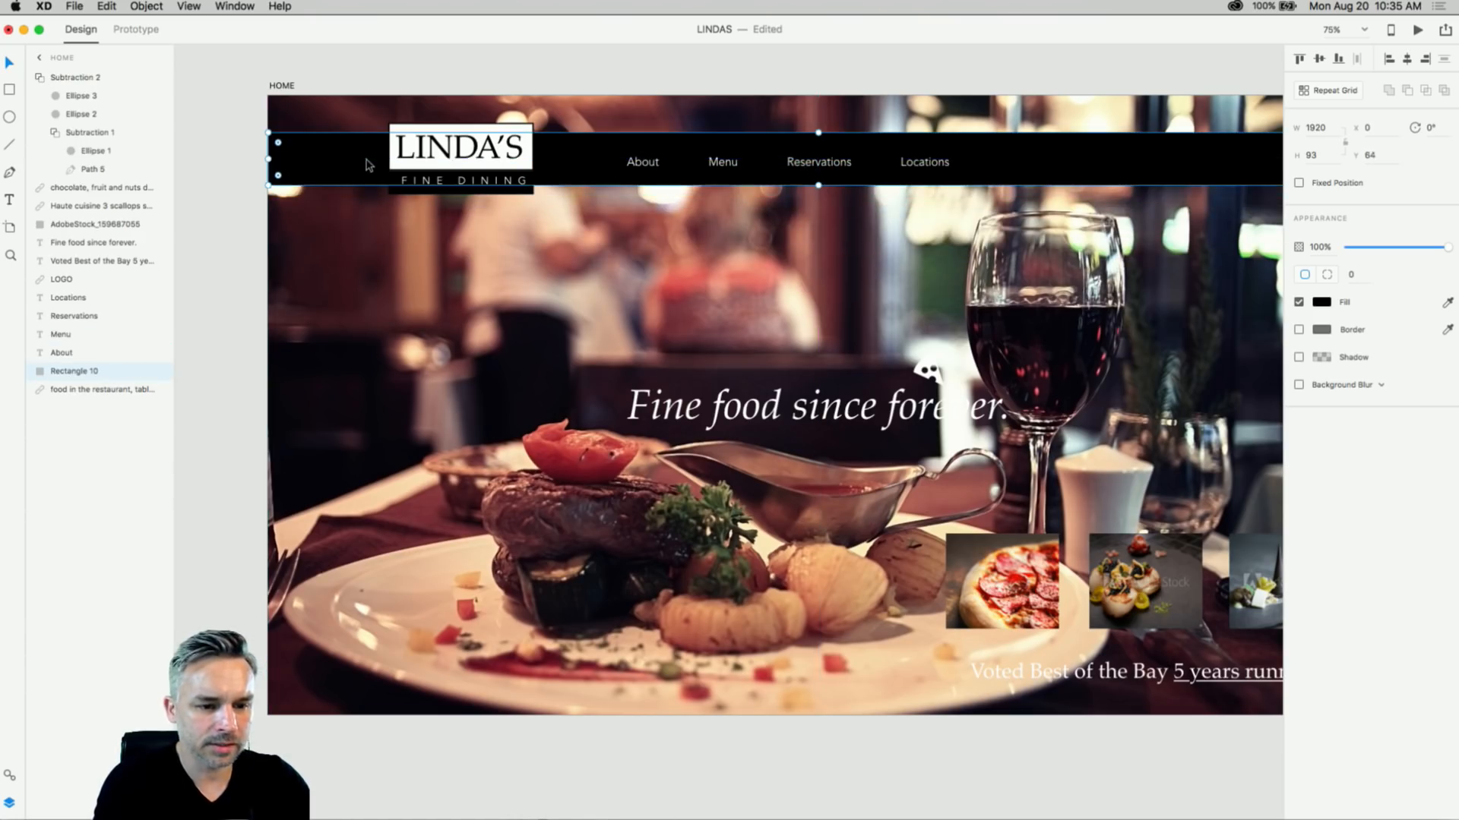
pyautogui.moveTo(734, 74); pyautogui.dragTo(658, 55)
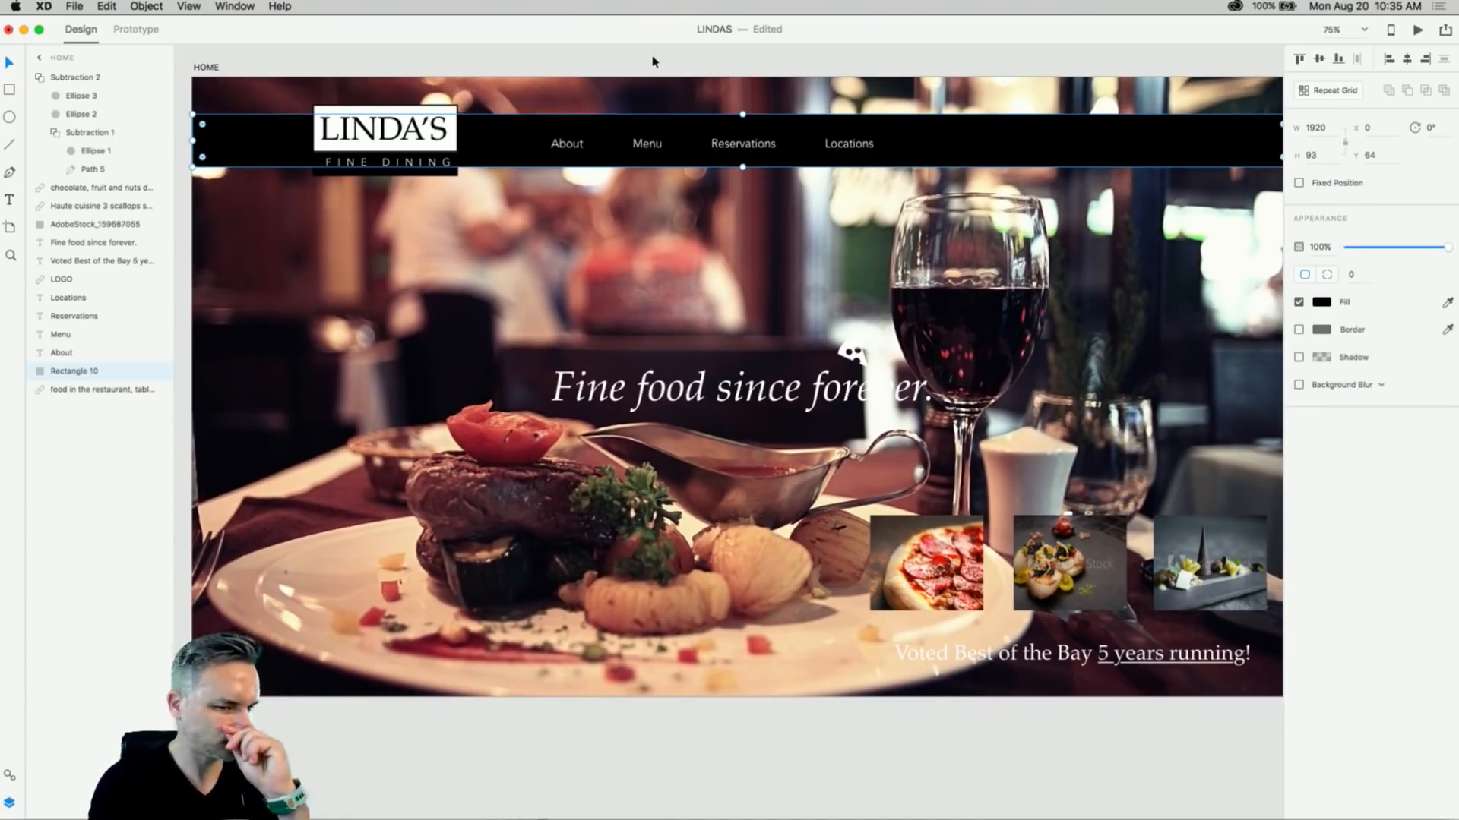
# - Turn on Background Blur for the black bar at 30, 15 and 0%
pyautogui.click(435, 174)
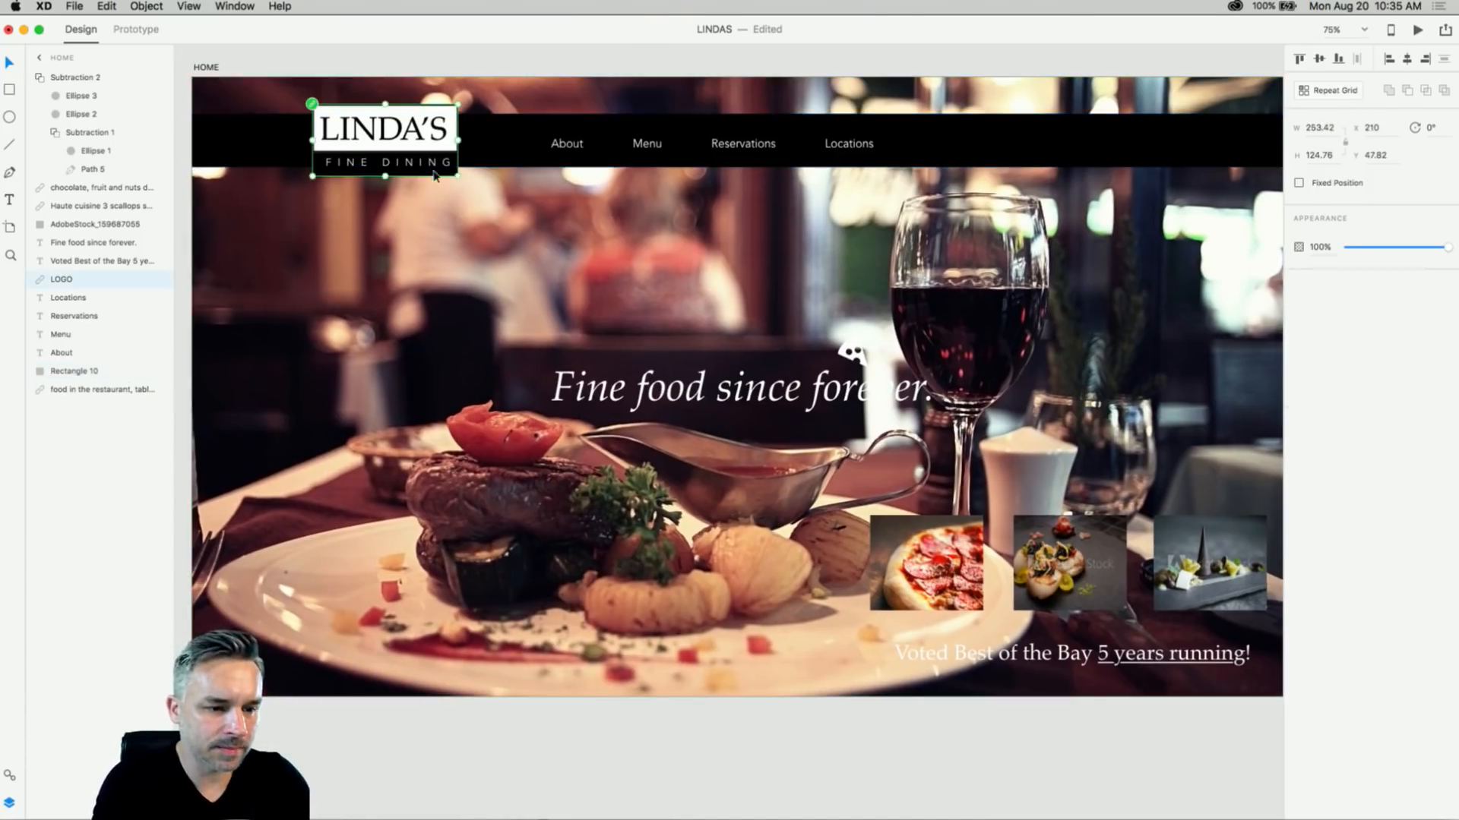
pyautogui.click(523, 154)
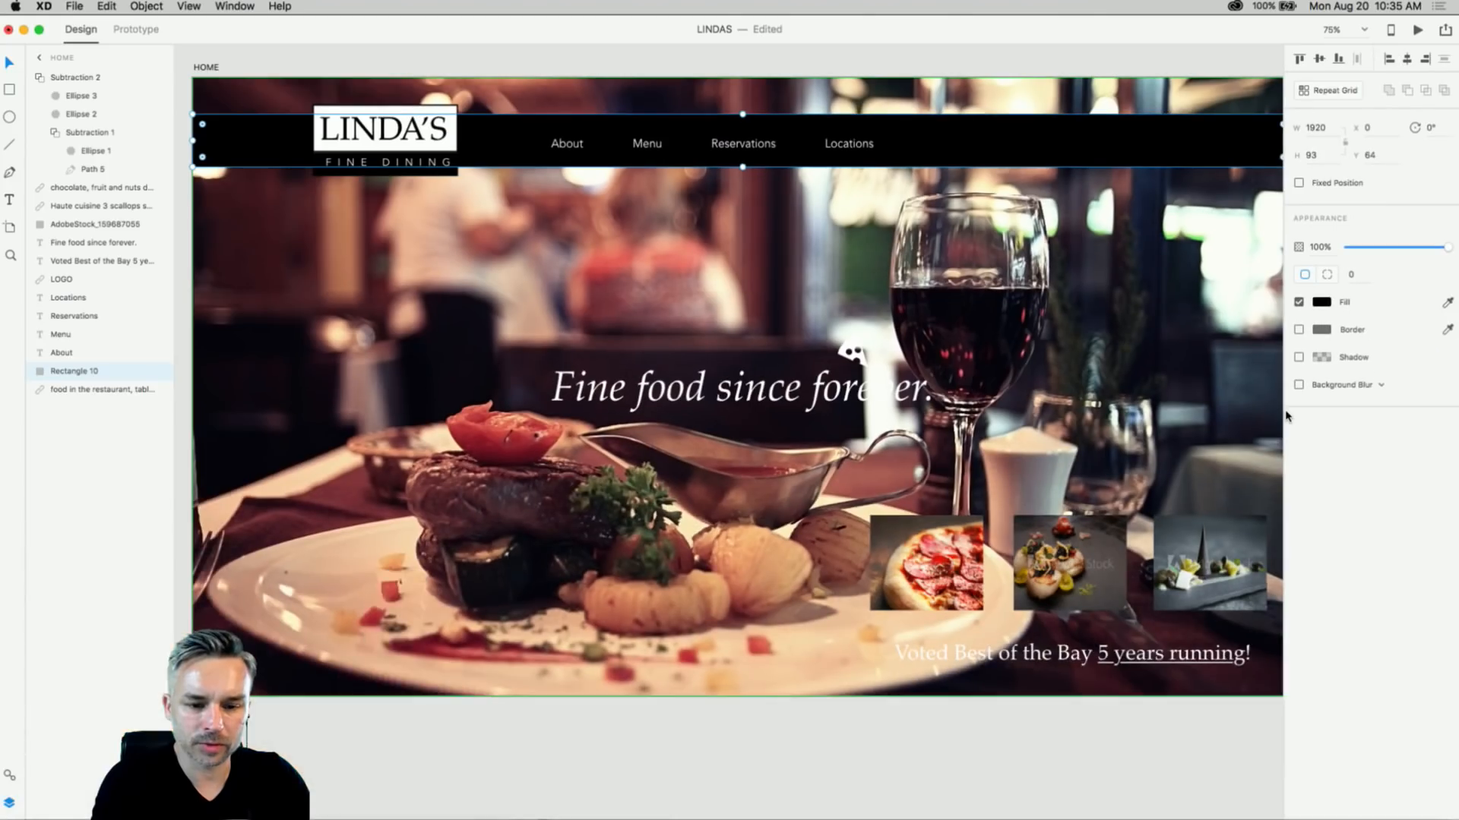
pyautogui.click(1298, 385)
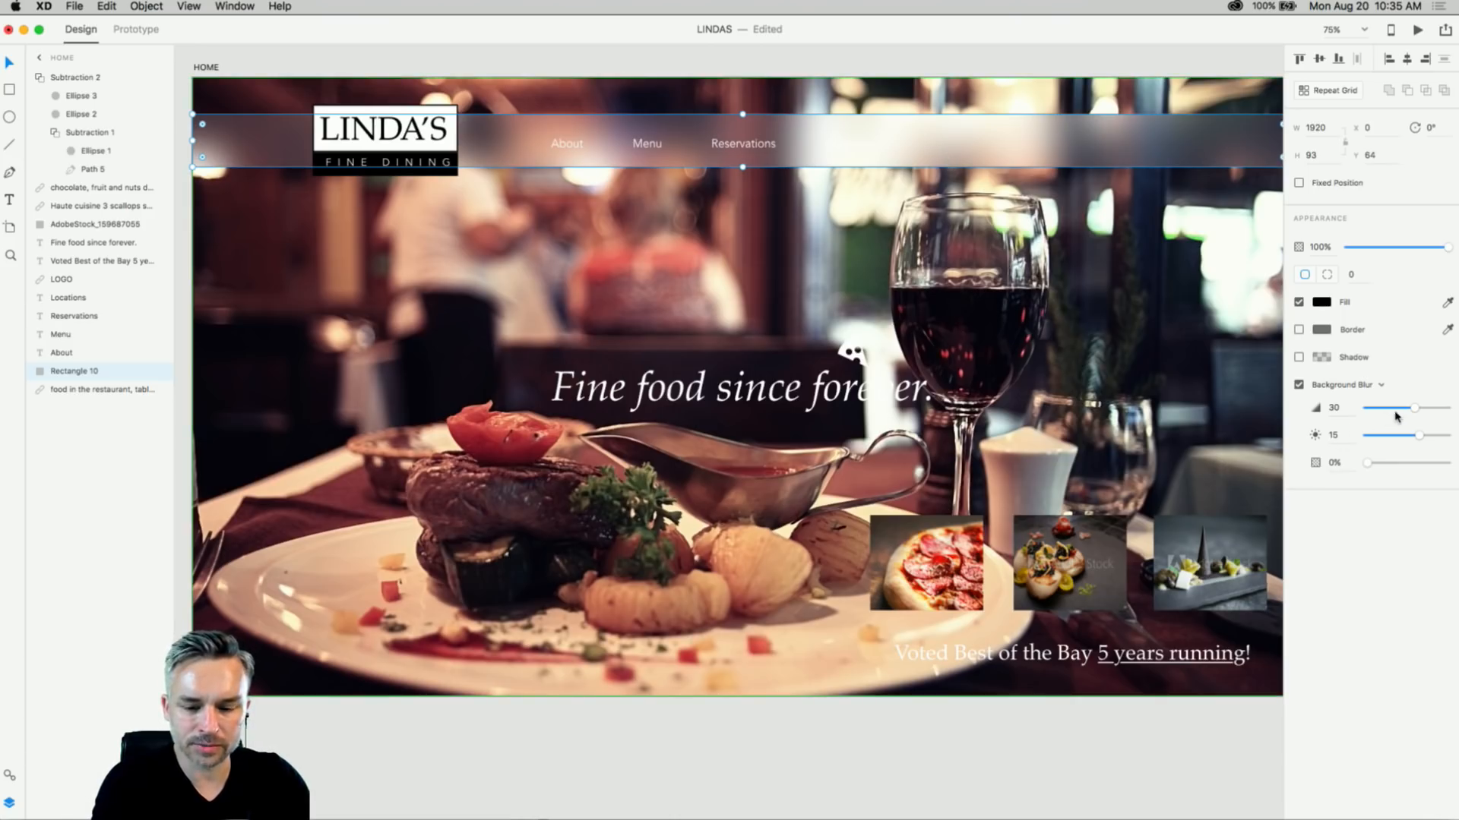
# - Darken the nav bar's blur, then try a blurred copy behind the headline and delete it
pyautogui.moveTo(1421, 436); pyautogui.dragTo(1366, 438)
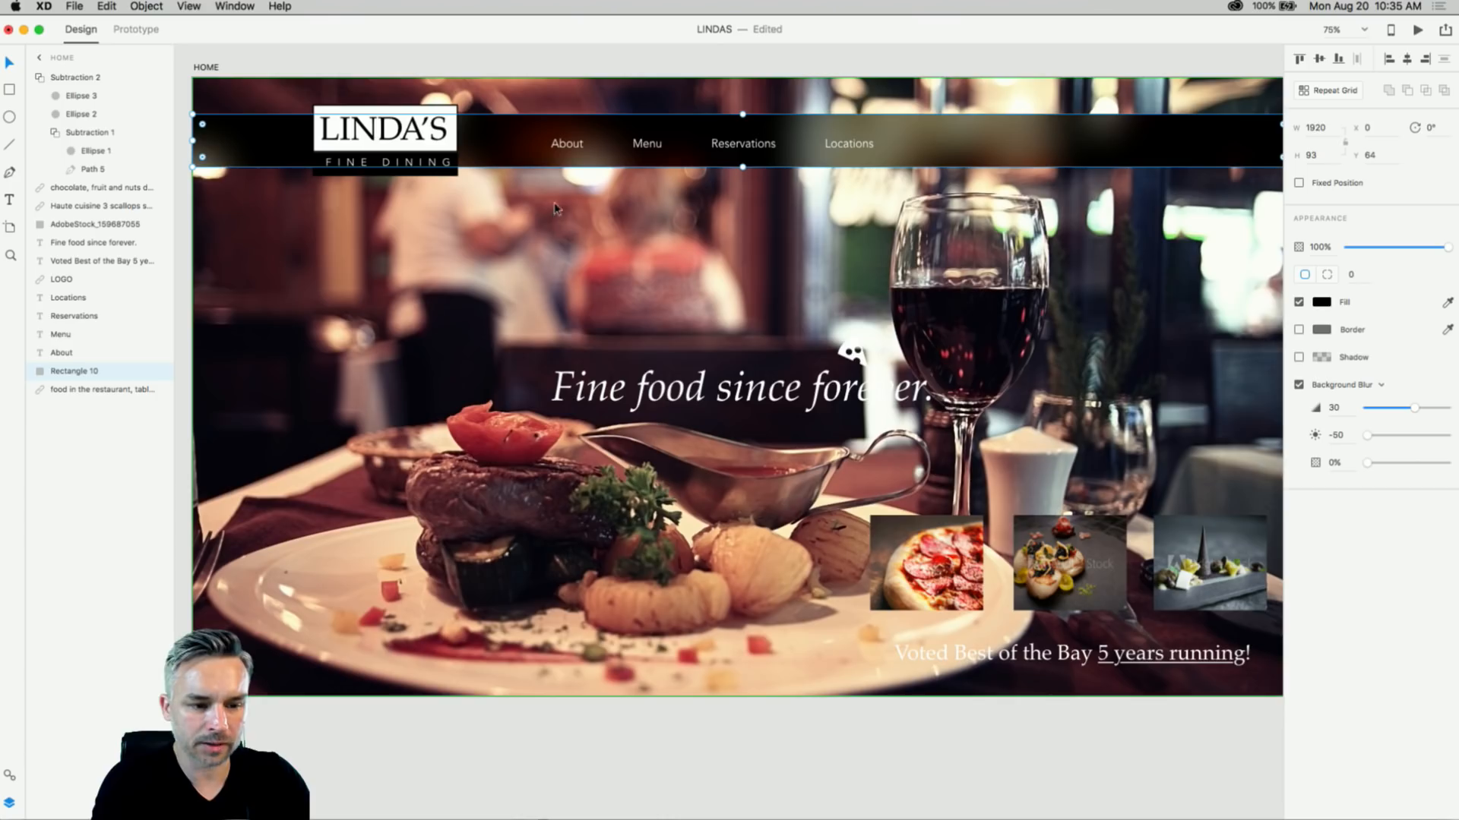
pyautogui.moveTo(515, 149); pyautogui.dragTo(486, 411)
pyautogui.moveTo(743, 431); pyautogui.dragTo(743, 471)
pyautogui.moveTo(454, 439); pyautogui.dragTo(449, 404)
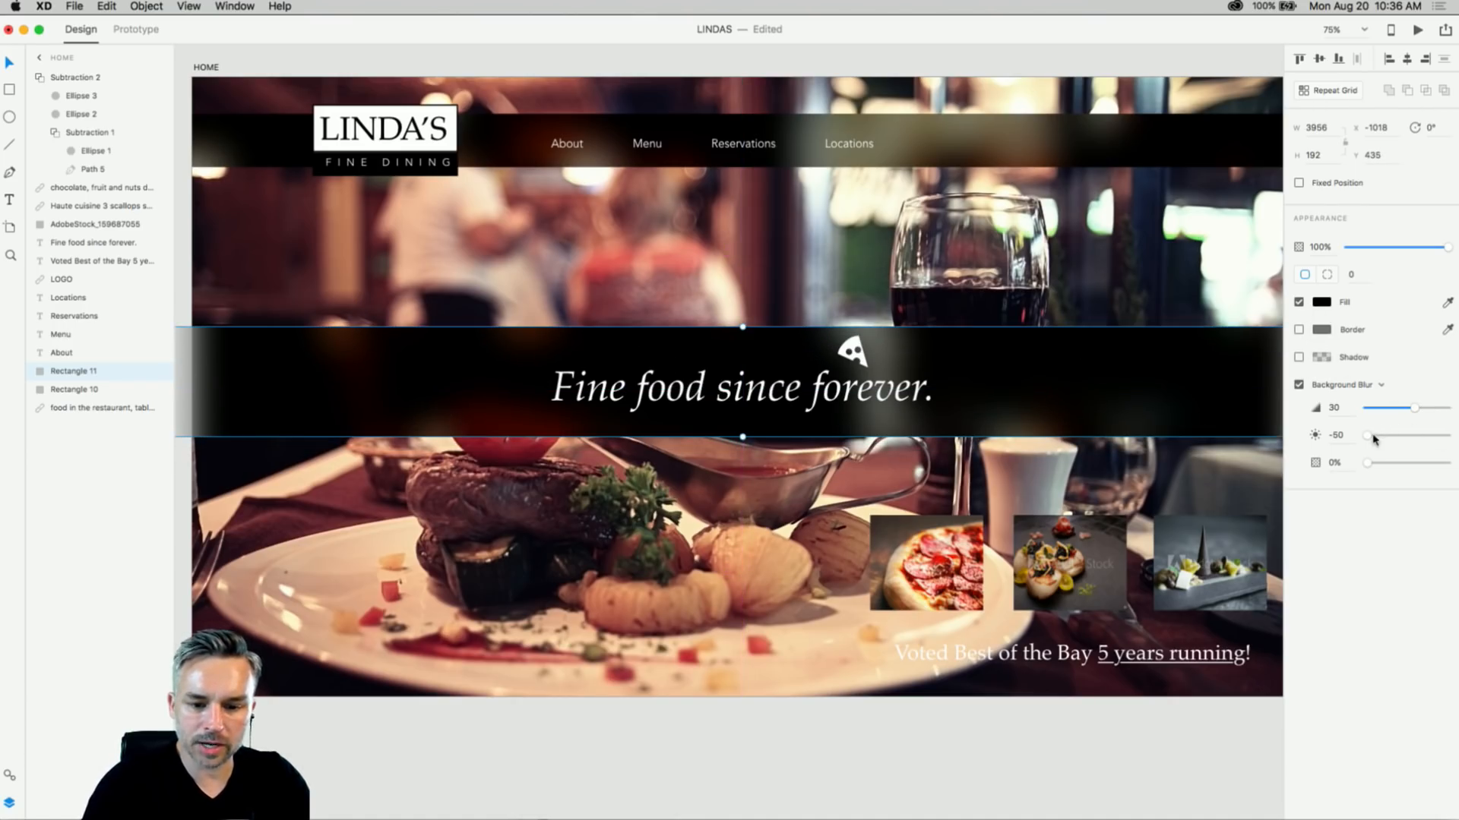
pyautogui.moveTo(1374, 439); pyautogui.dragTo(1246, 414)
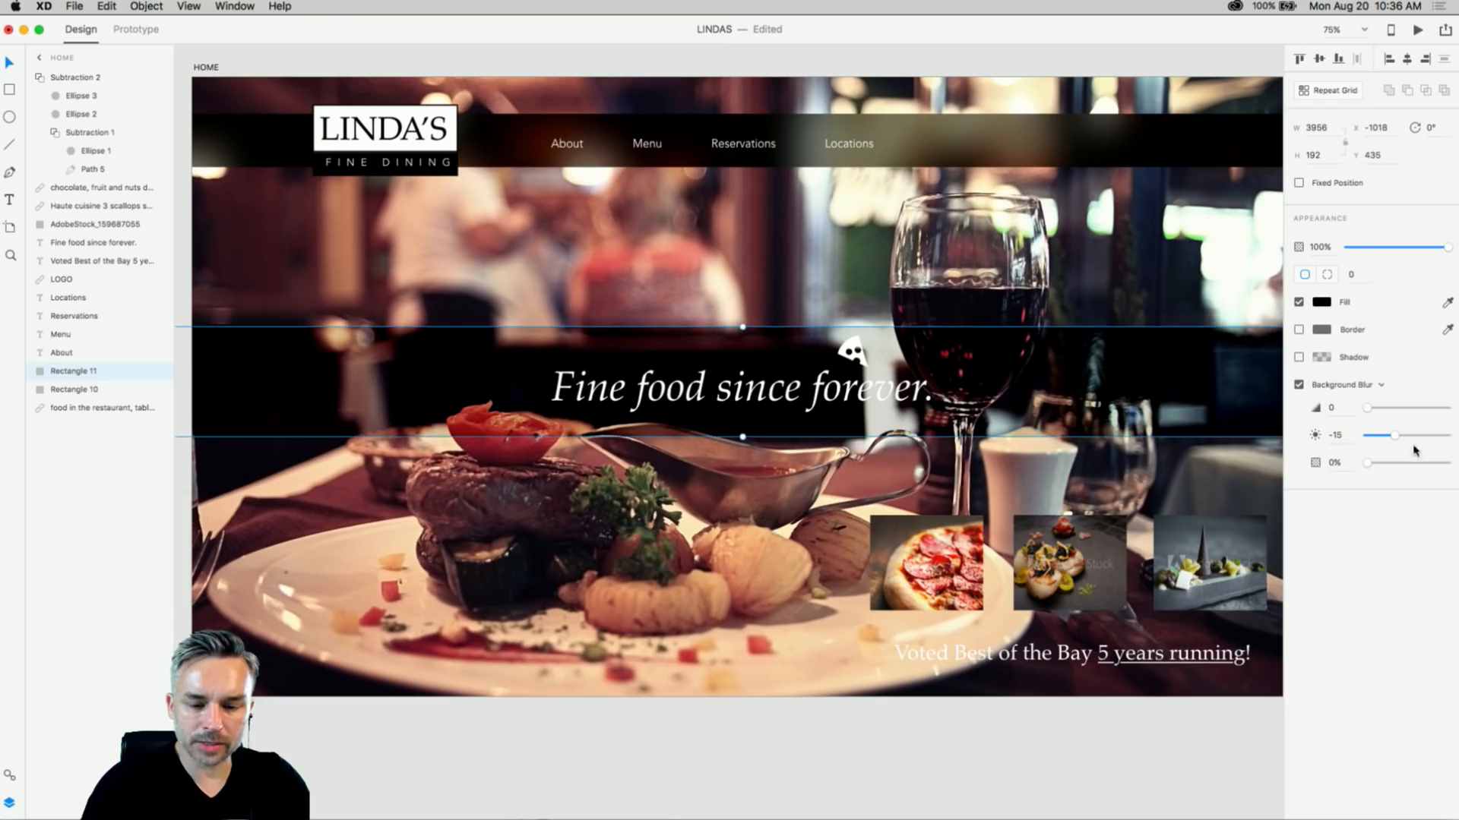
pyautogui.moveTo(1394, 439)
pyautogui.mouseDown()
pyautogui.moveTo(1419, 436)
pyautogui.moveTo(1370, 414)
pyautogui.moveTo(1432, 413)
pyautogui.moveTo(1403, 439)
pyautogui.moveTo(1363, 438)
pyautogui.moveTo(1423, 439)
pyautogui.moveTo(1374, 439)
pyautogui.moveTo(1416, 440)
pyautogui.moveTo(1379, 411)
pyautogui.moveTo(1400, 413)
pyautogui.mouseUp()
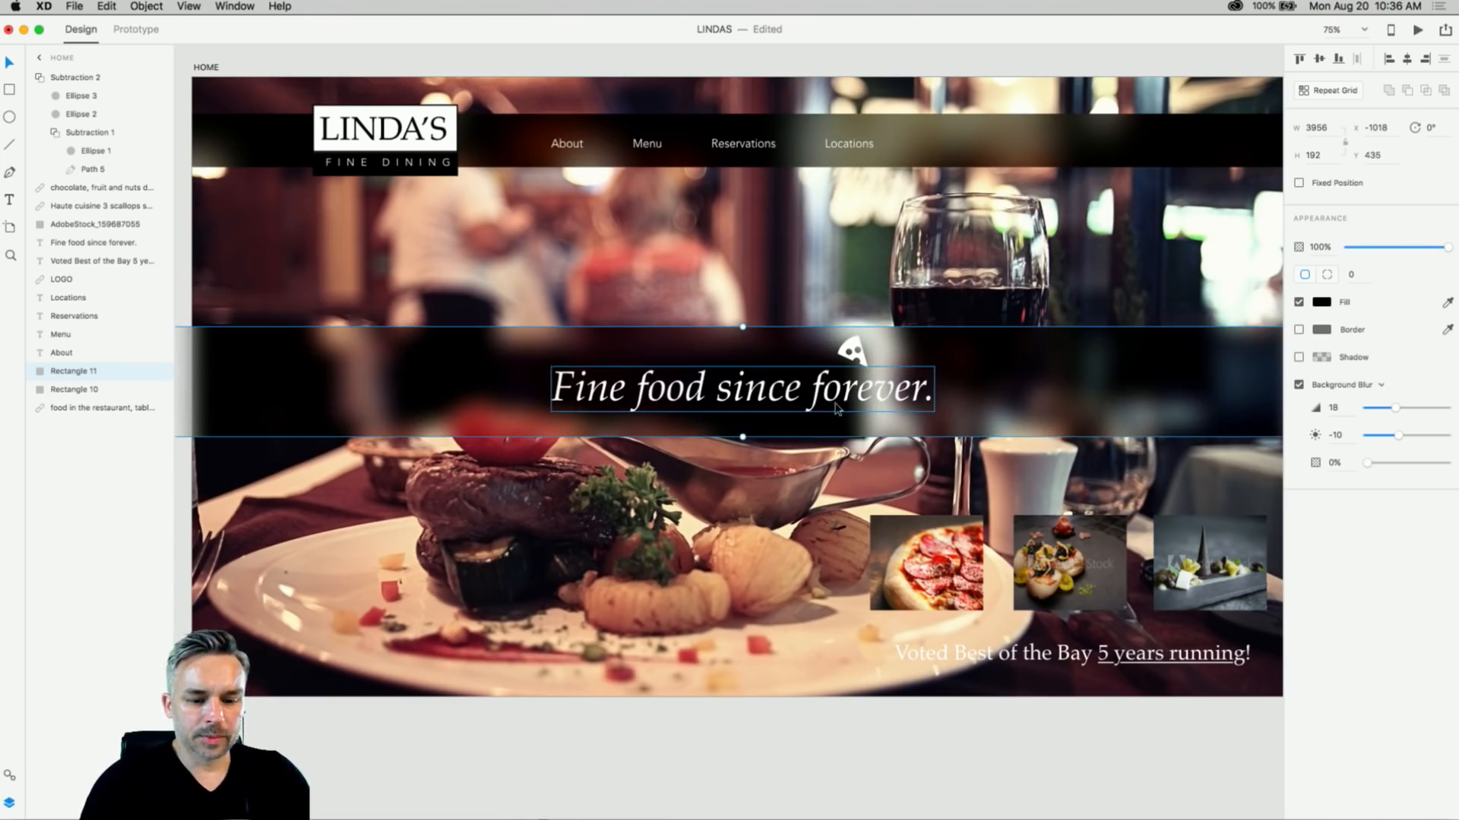
pyautogui.moveTo(835, 408); pyautogui.dragTo(842, 428)
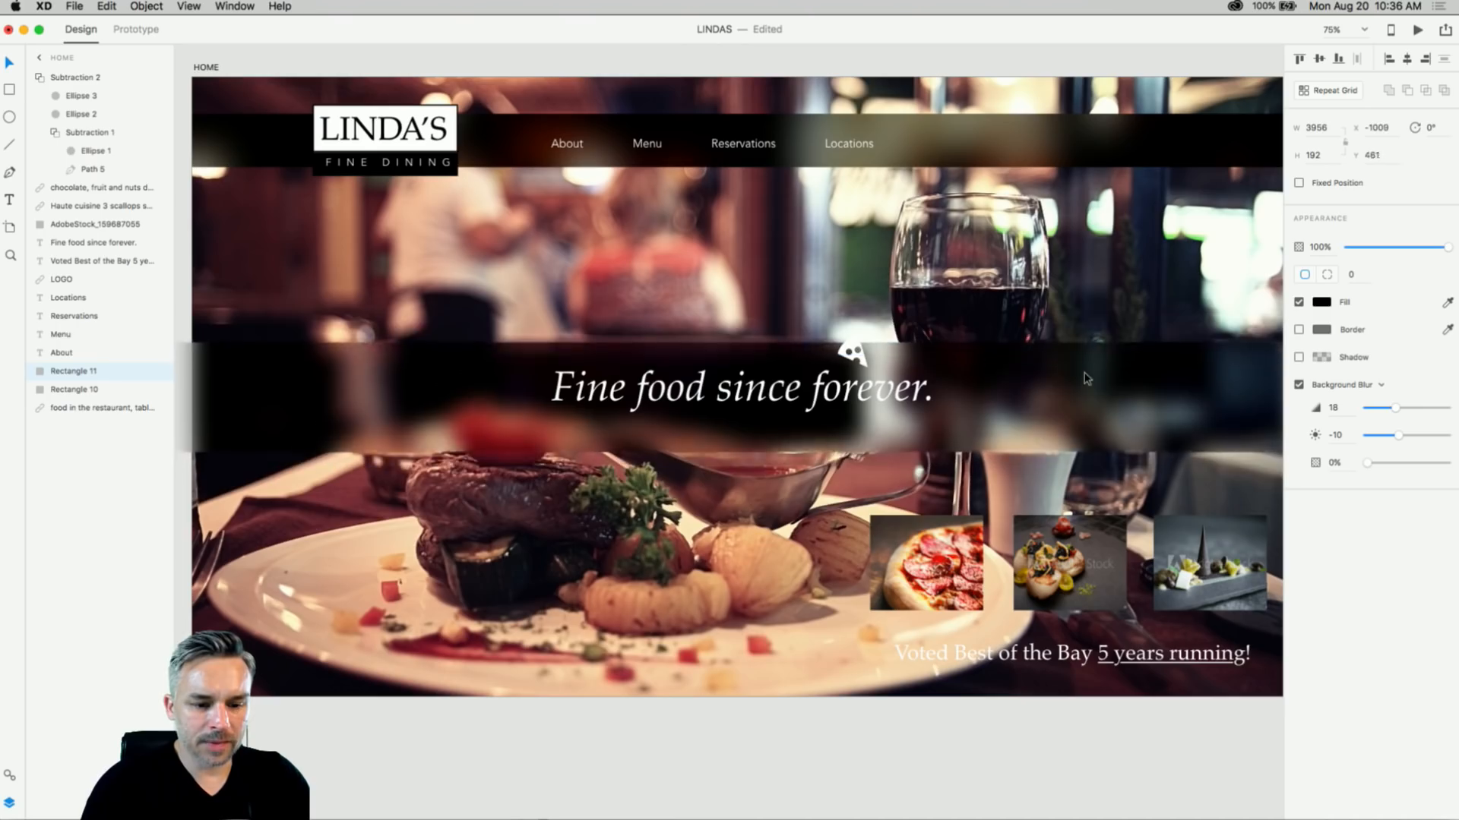
pyautogui.press('Delete')
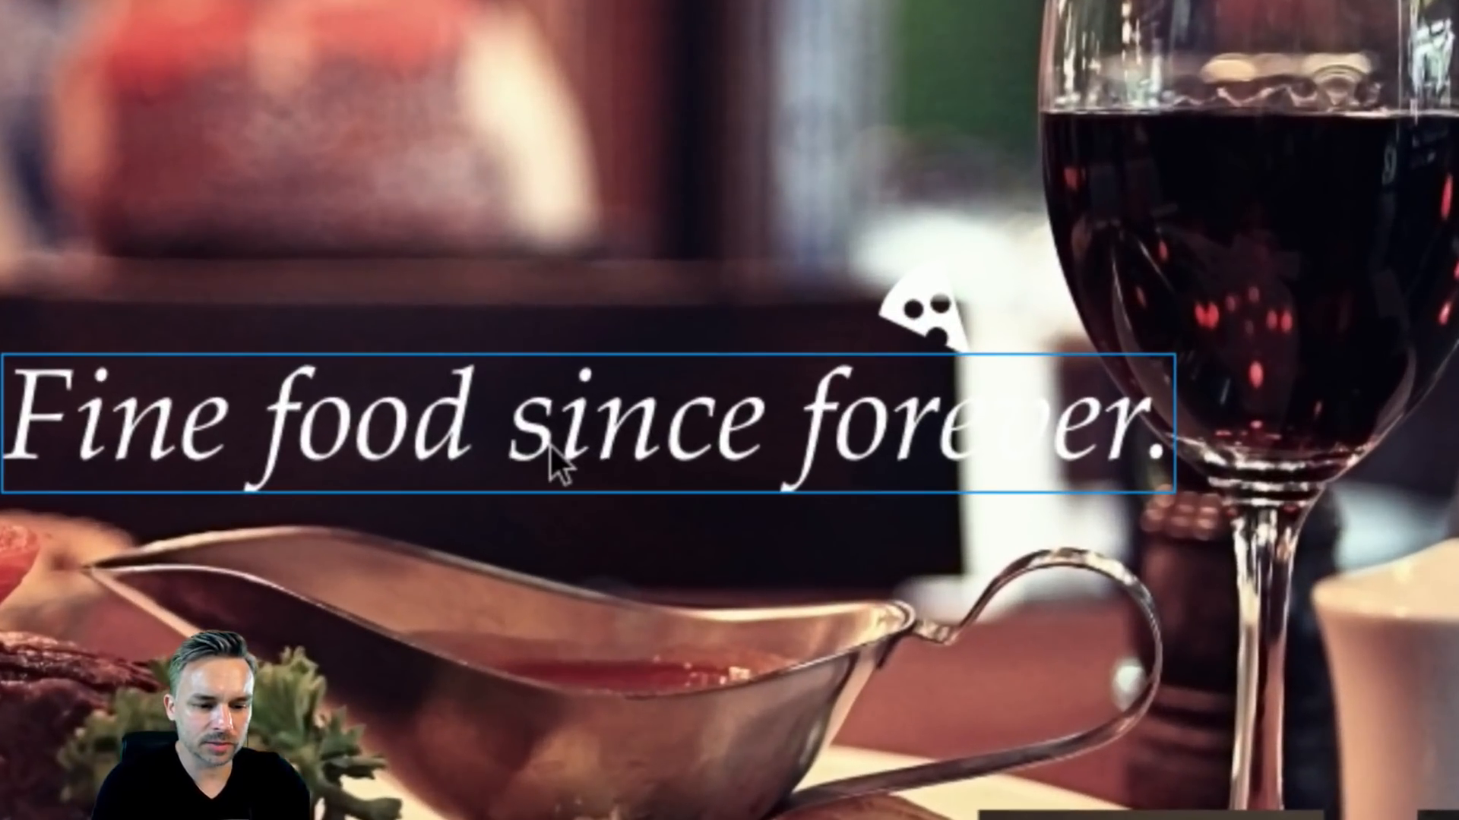
# - Give 'Fine food since forever.' a 100% black drop shadow with blur 20
pyautogui.click(728, 395)
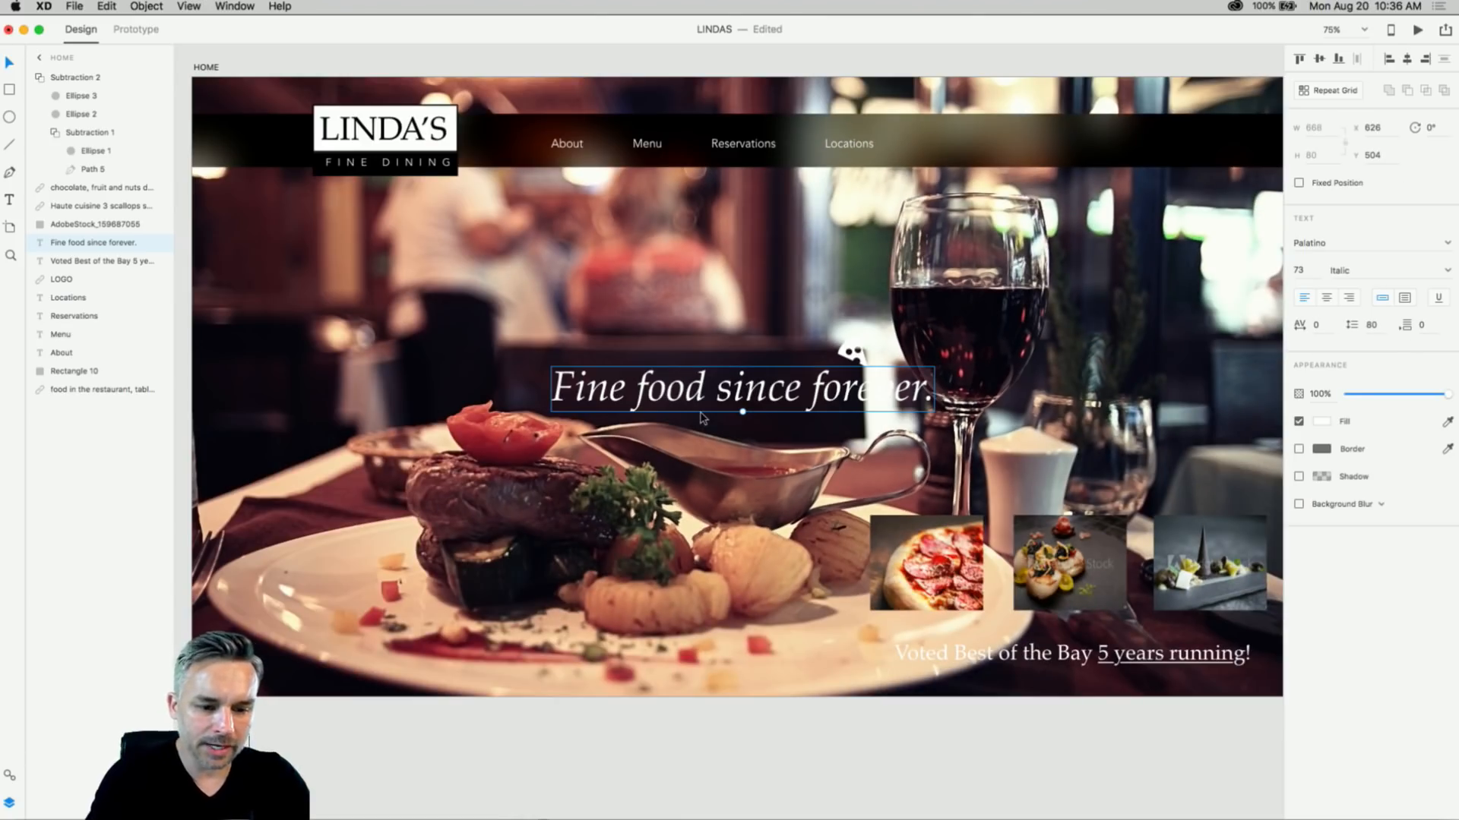
pyautogui.press('super+3')
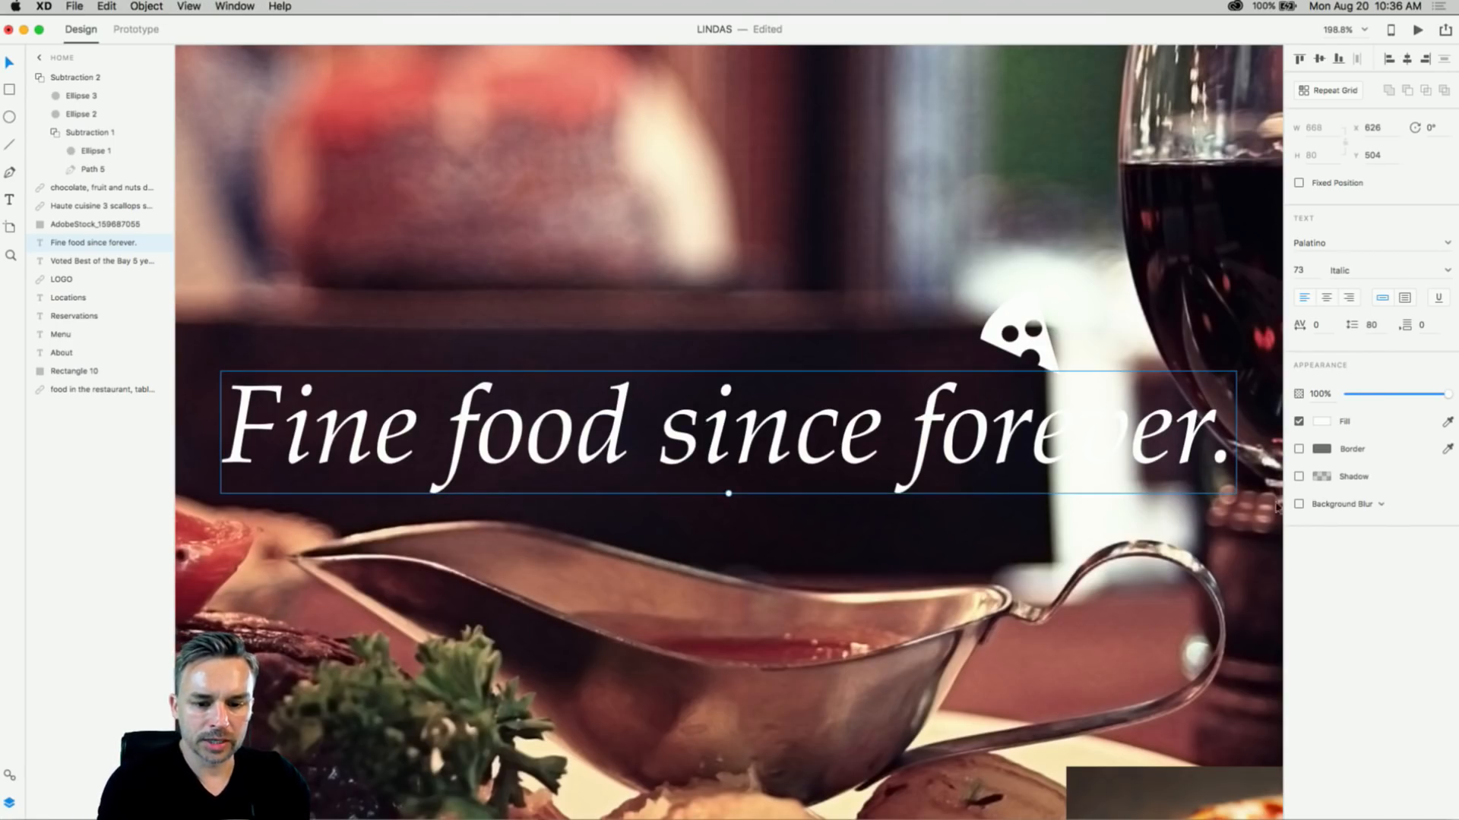
pyautogui.click(1299, 477)
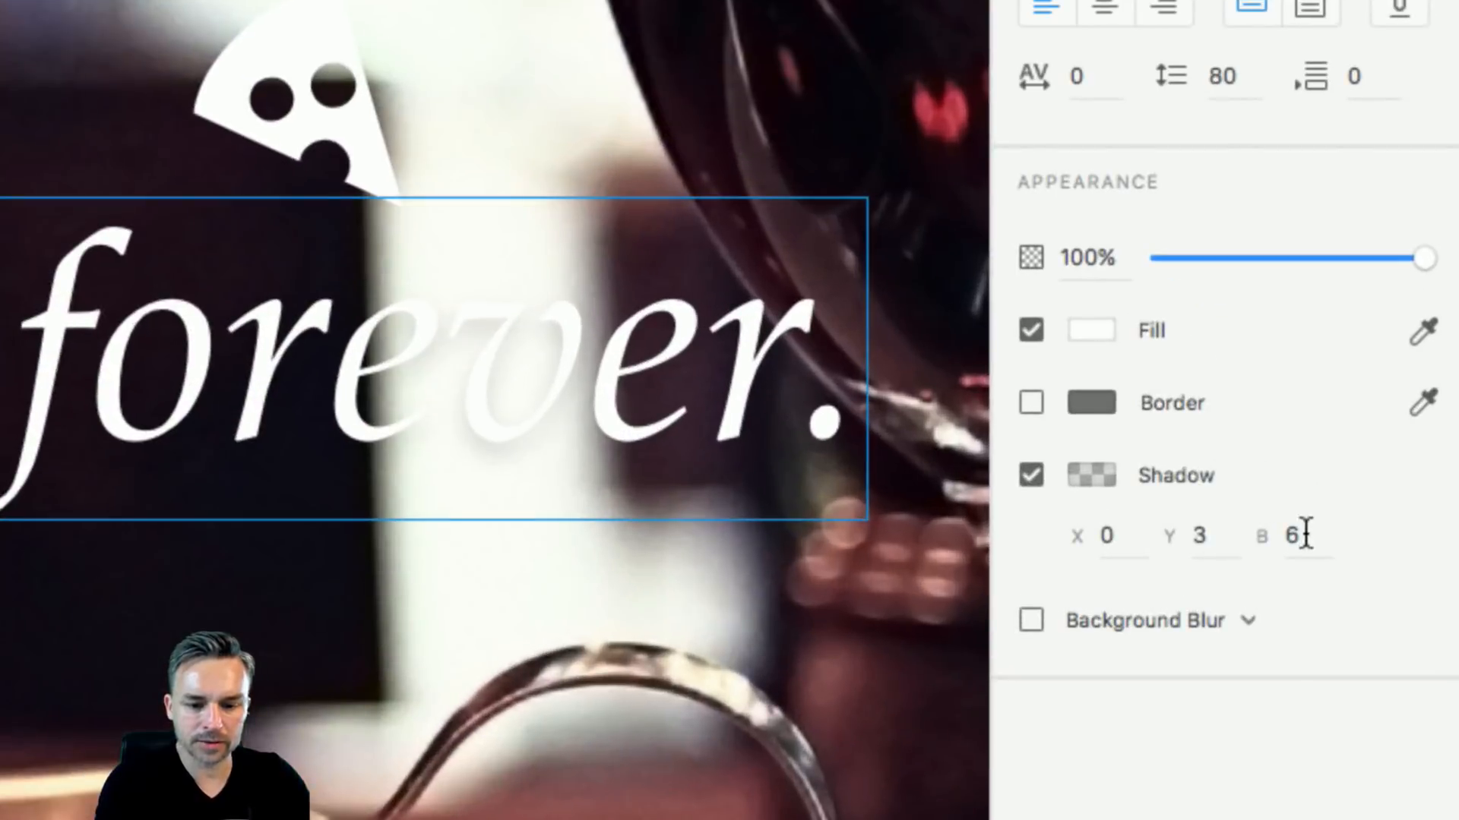
pyautogui.click(1077, 475)
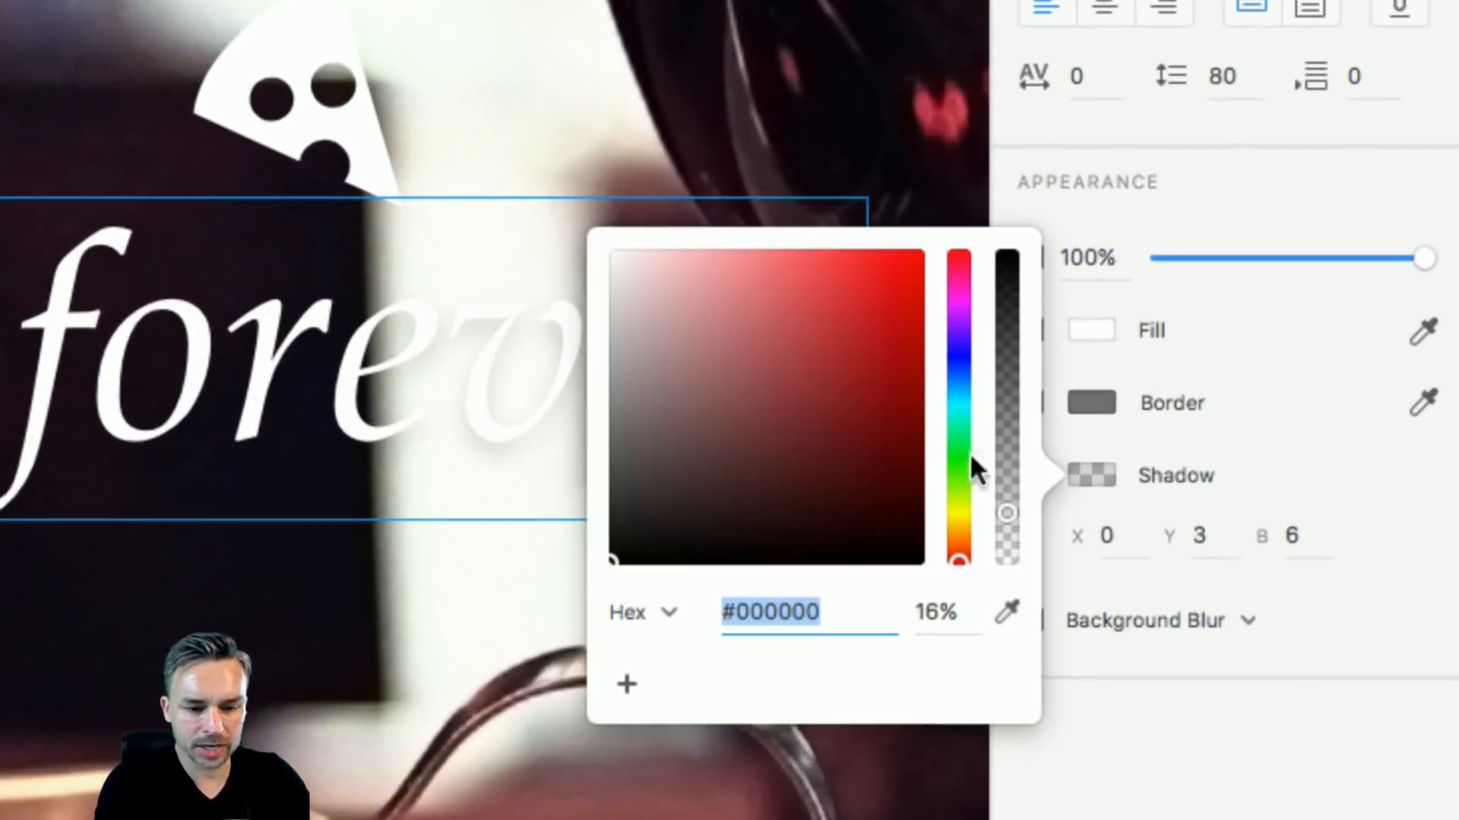
pyautogui.moveTo(1000, 503); pyautogui.dragTo(1015, 217)
pyautogui.click(1319, 537)
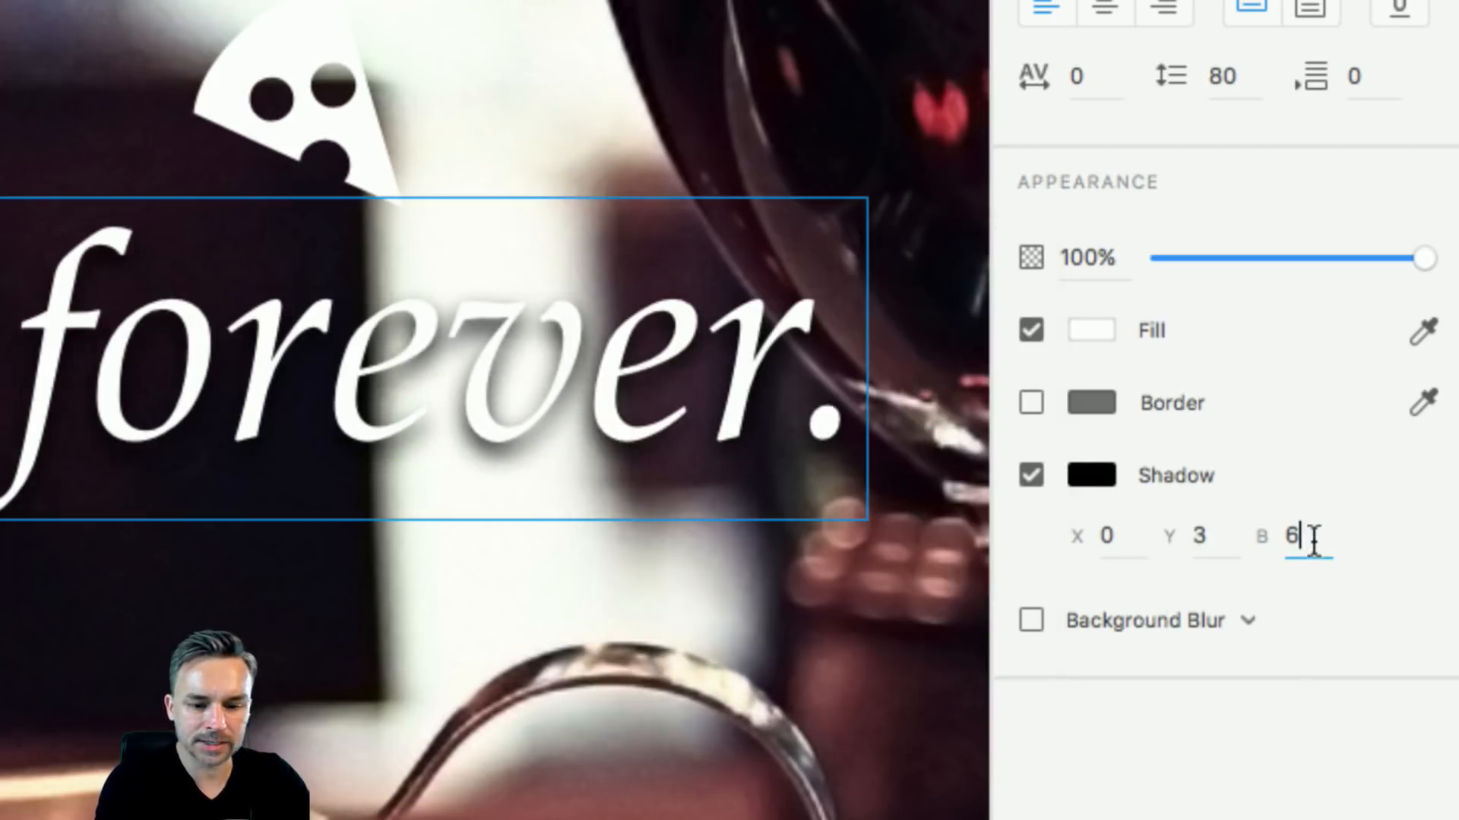
pyautogui.write('20')
pyautogui.press('Return')
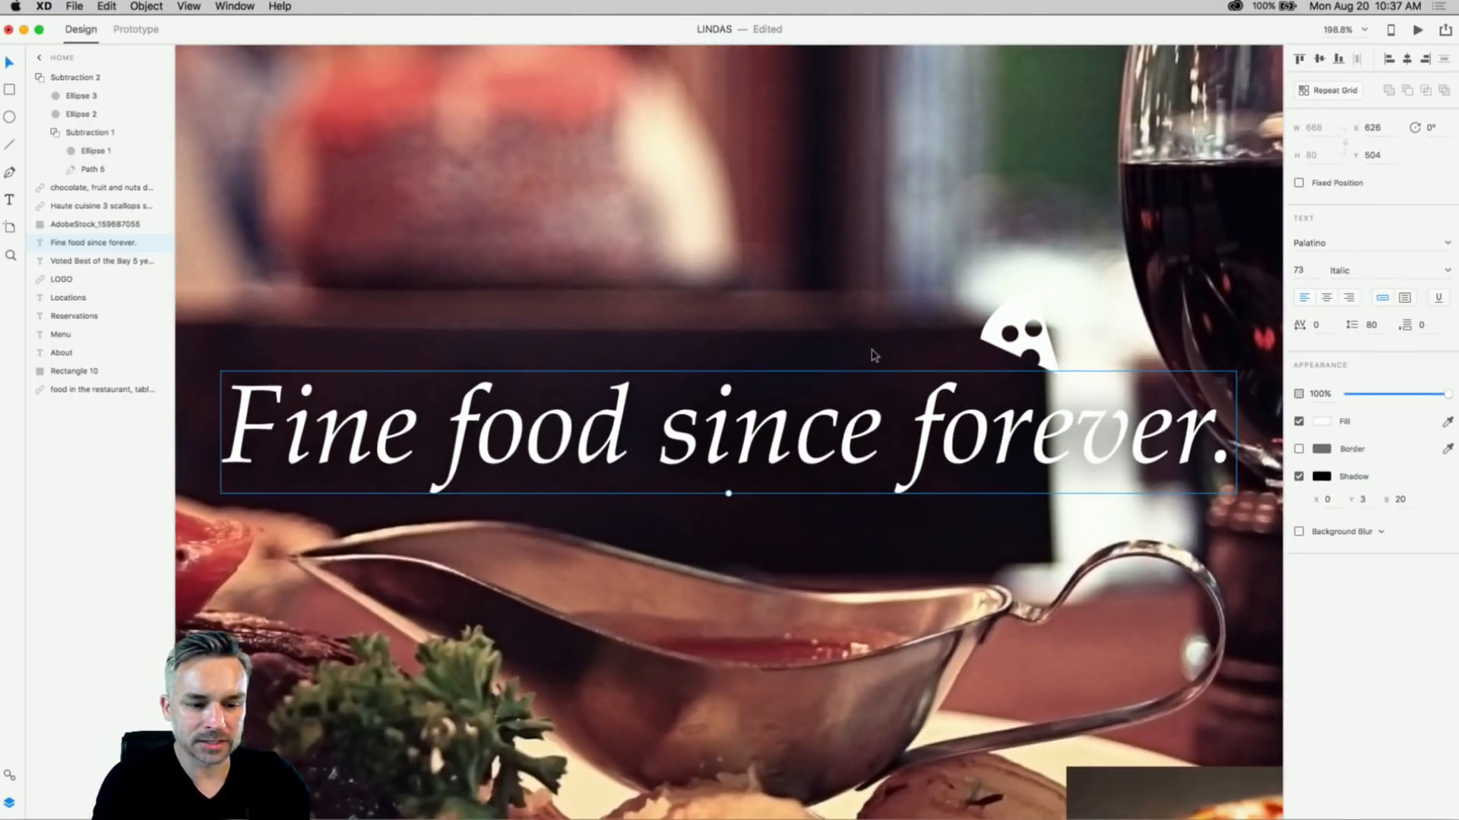
# - Zoom out to fit the whole artboard and save the LINDAS document
pyautogui.click(794, 242)
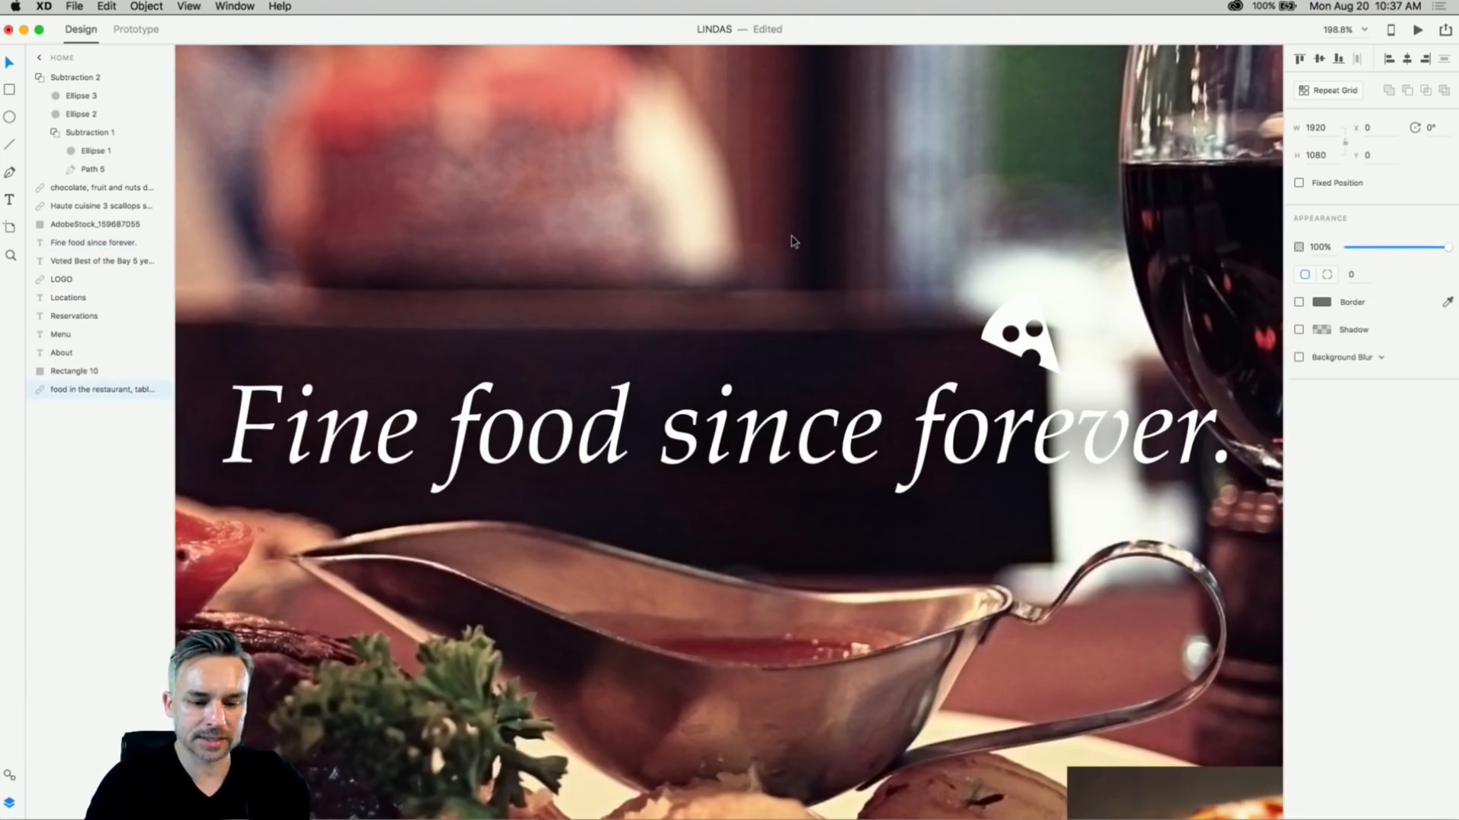
pyautogui.press('super+3')
pyautogui.moveTo(621, 306); pyautogui.dragTo(643, 275)
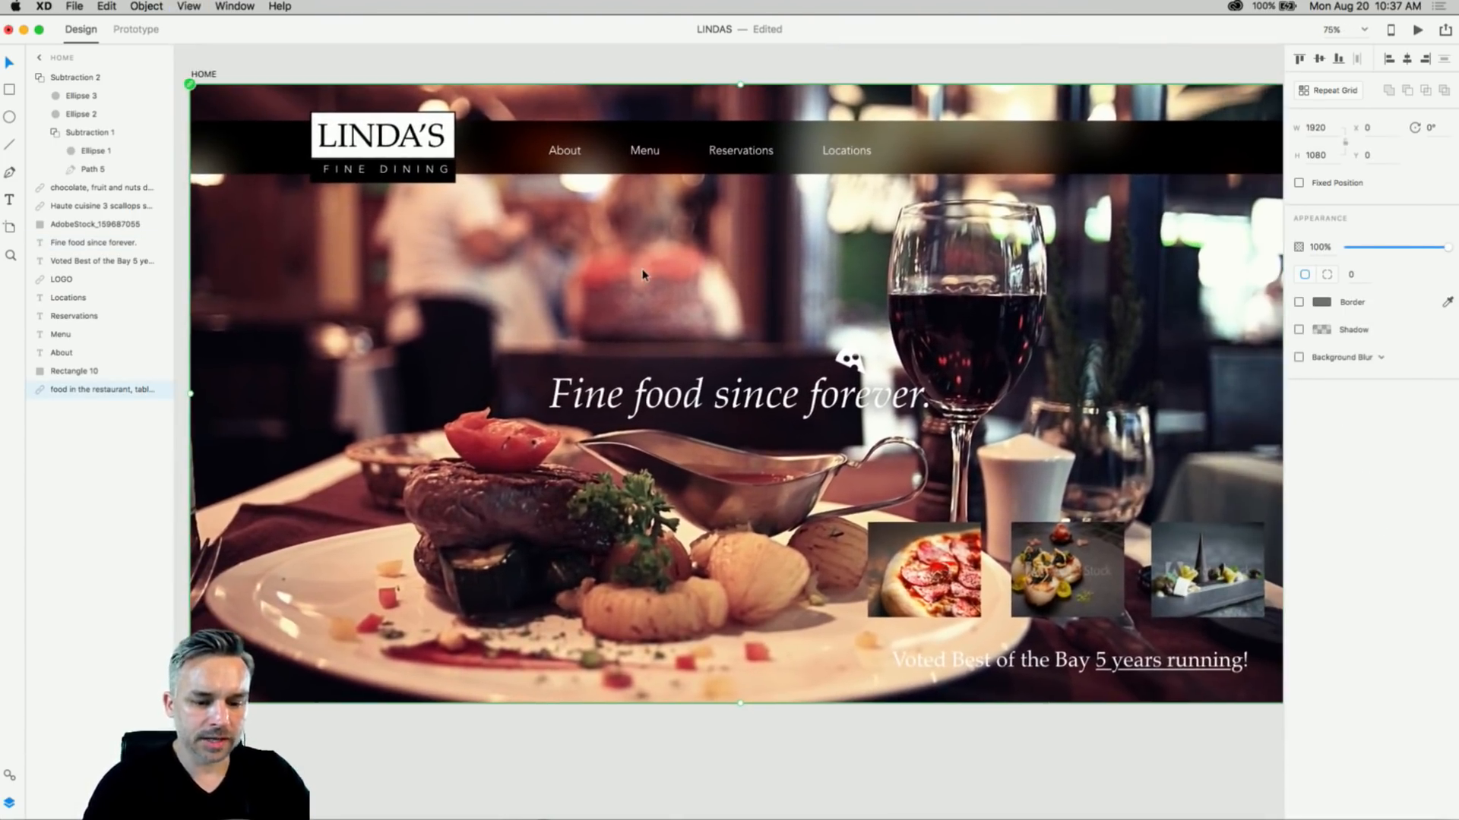
pyautogui.press('super+s')
pyautogui.click(639, 71)
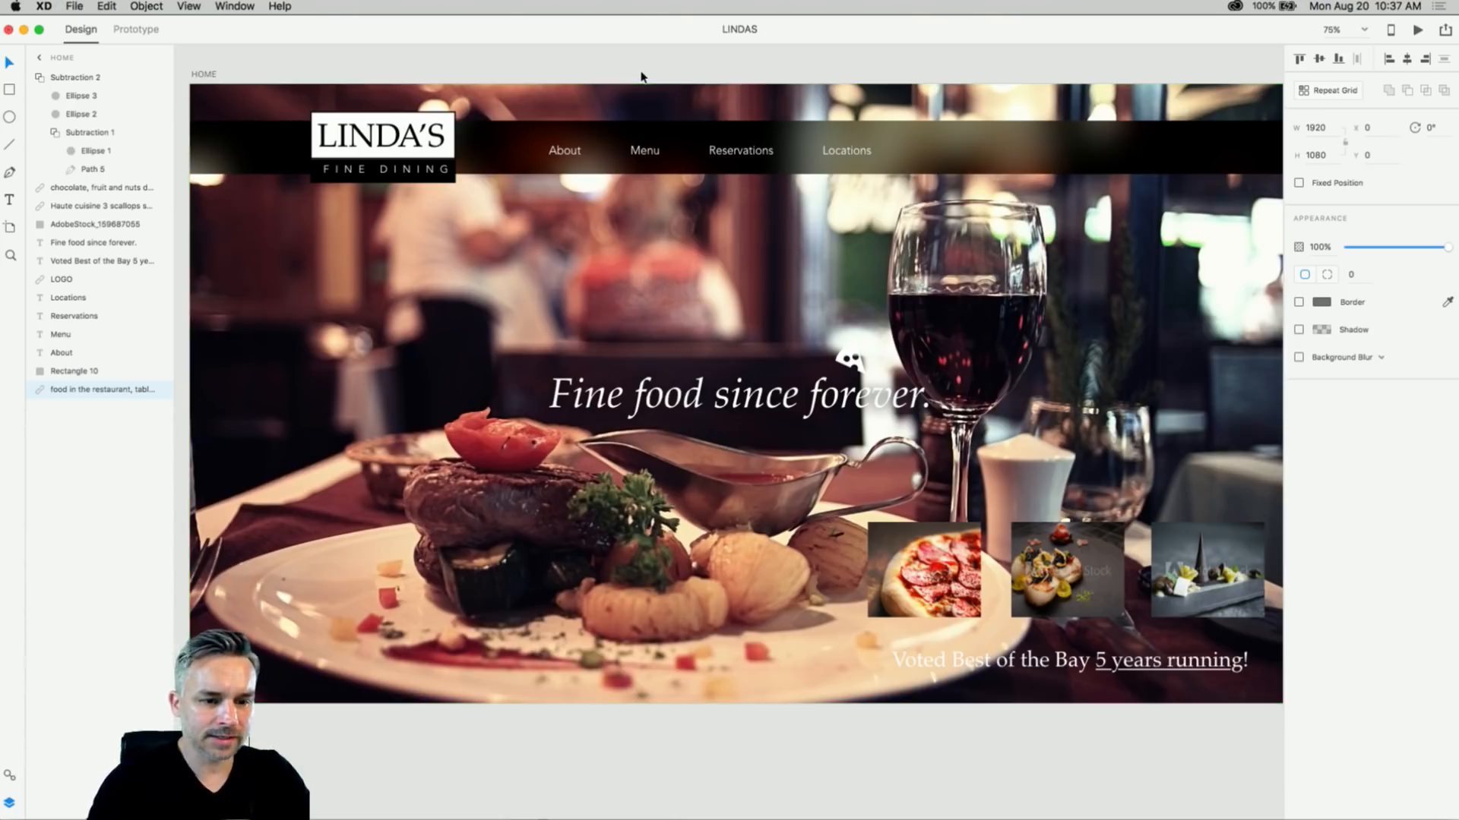
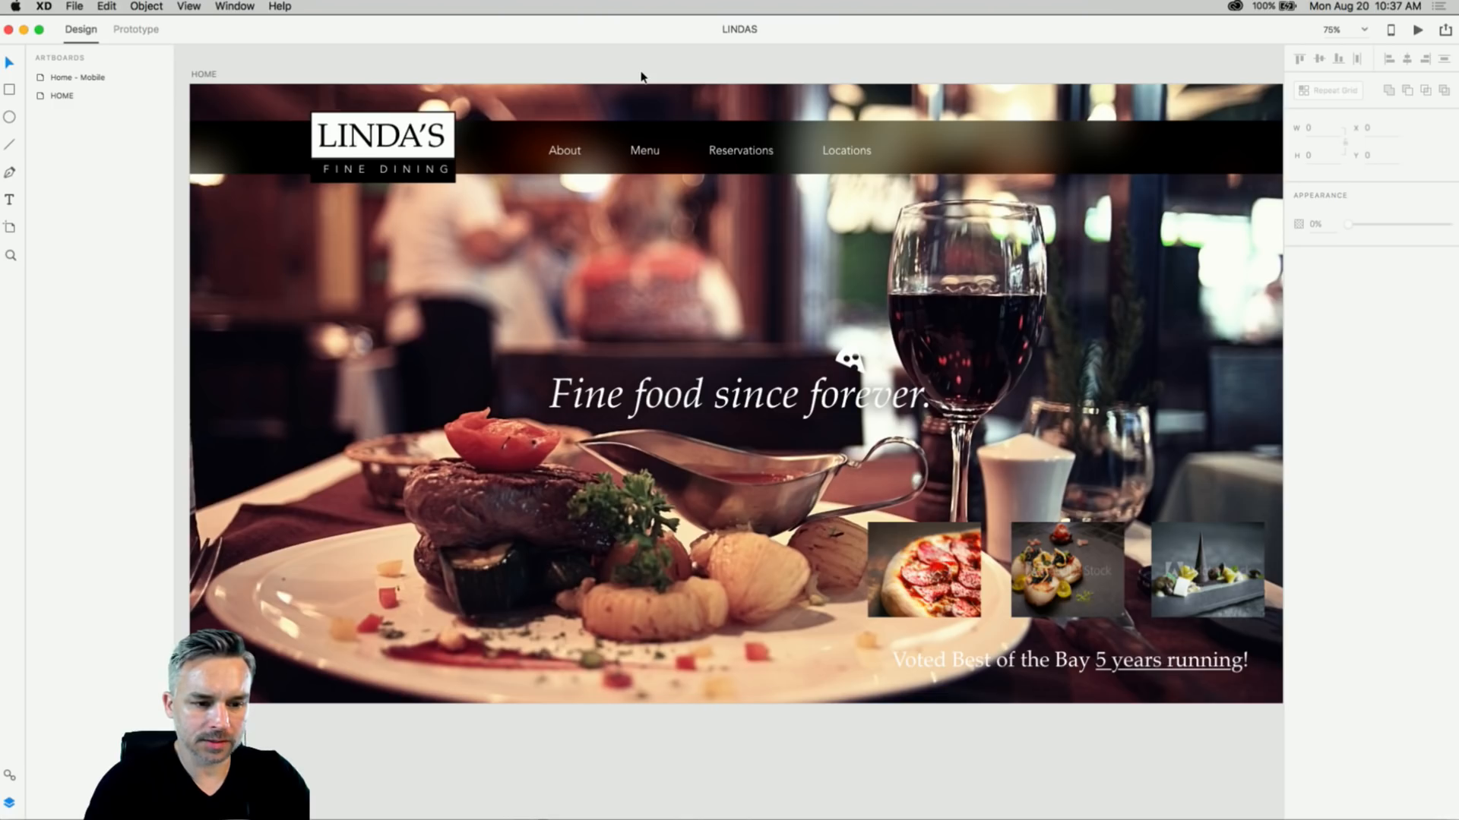
# - Shift the About, Menu, Reservations and Locations nav links further right
pyautogui.doubleClick(730, 150)
pyautogui.keyDown('shift'); pyautogui.click(828, 149); pyautogui.keyUp('shift')
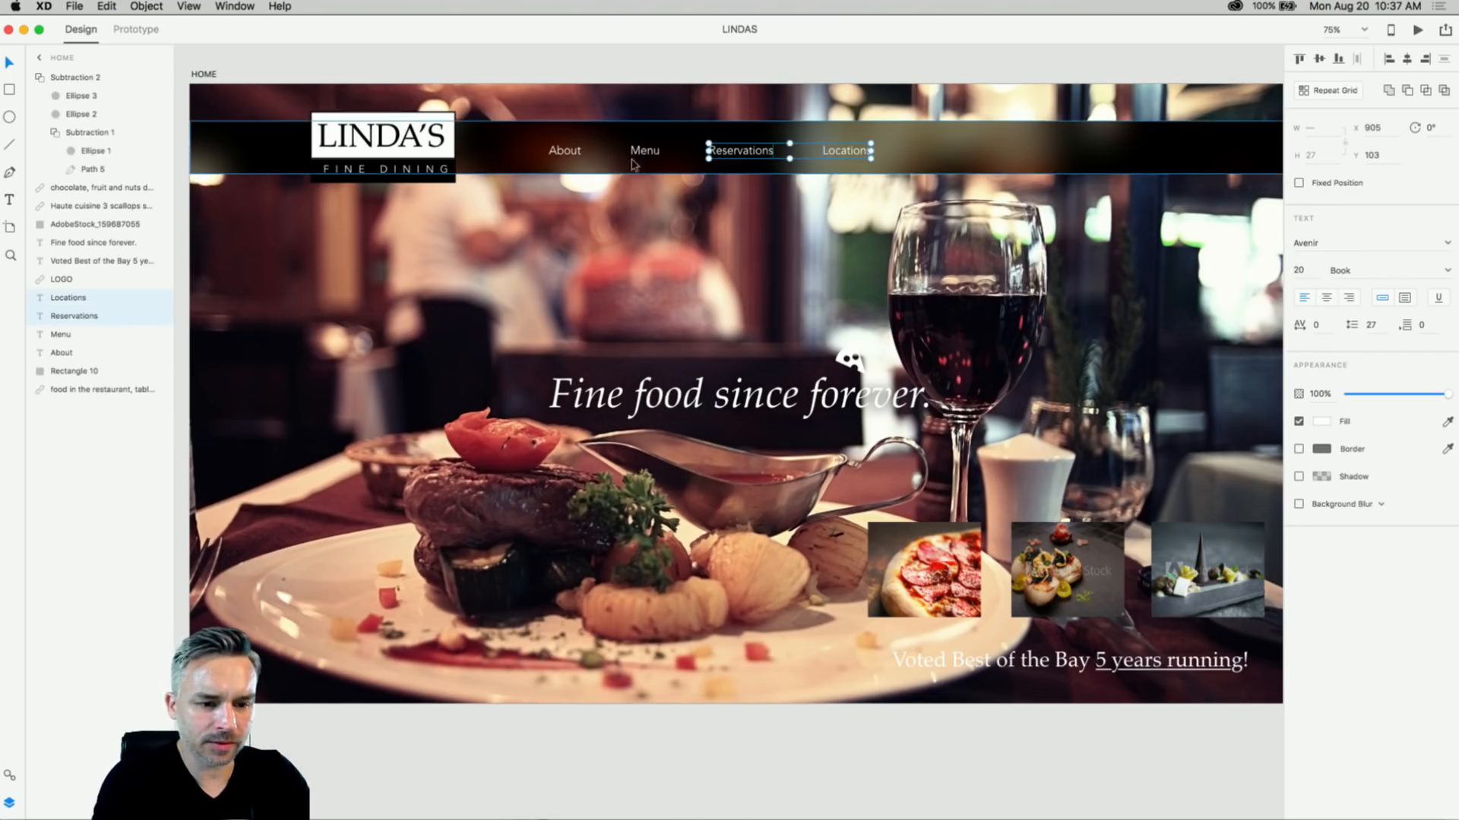
pyautogui.keyDown('shift'); pyautogui.click(632, 157); pyautogui.keyUp('shift')
pyautogui.keyDown('shift'); pyautogui.click(564, 151); pyautogui.keyUp('shift')
pyautogui.moveTo(564, 151); pyautogui.dragTo(595, 151)
# - Shrink the LINDA'S logo and place it just left of the links
pyautogui.click(453, 180)
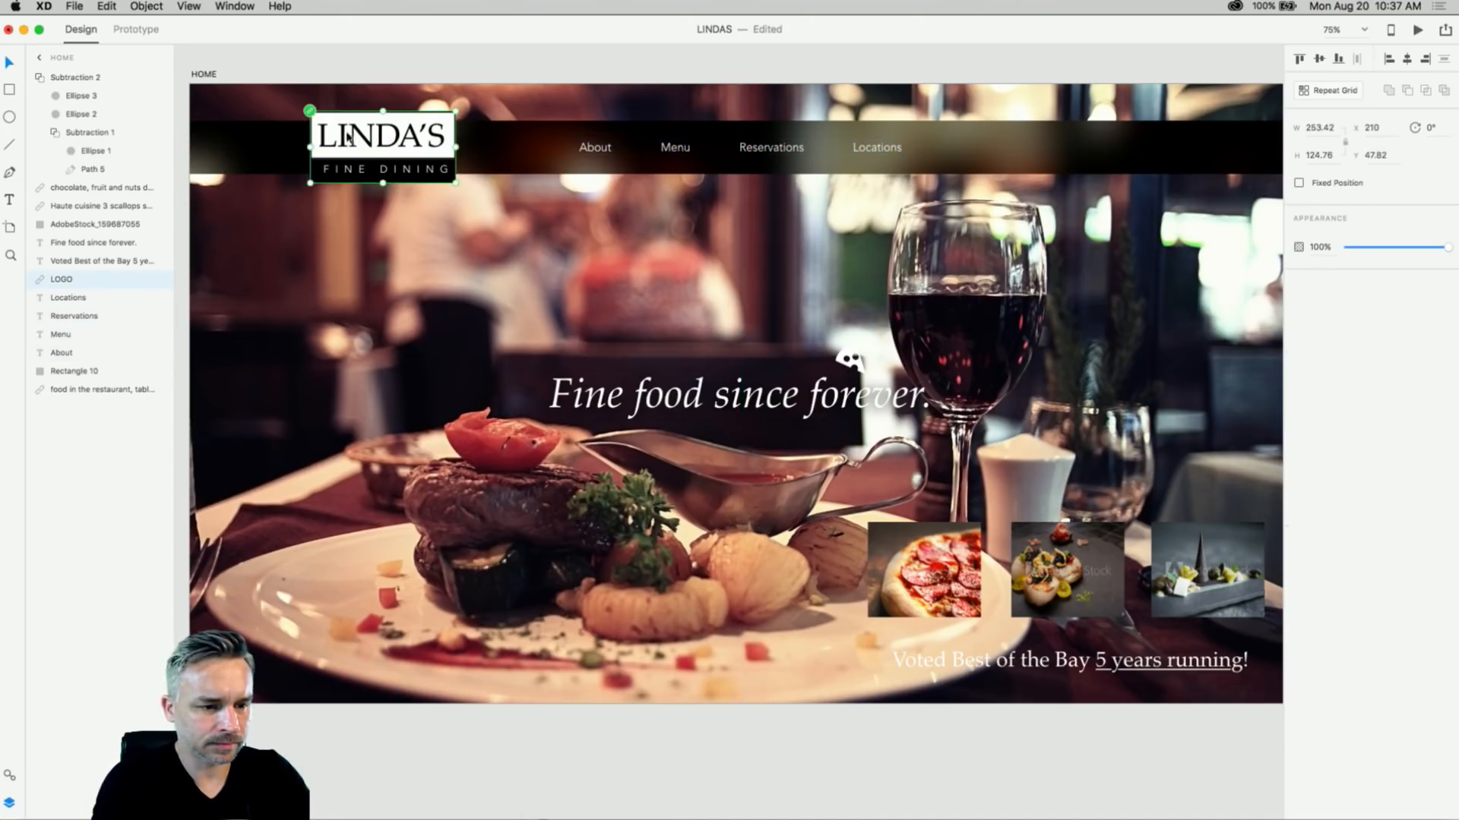
pyautogui.moveTo(457, 183); pyautogui.dragTo(483, 148)
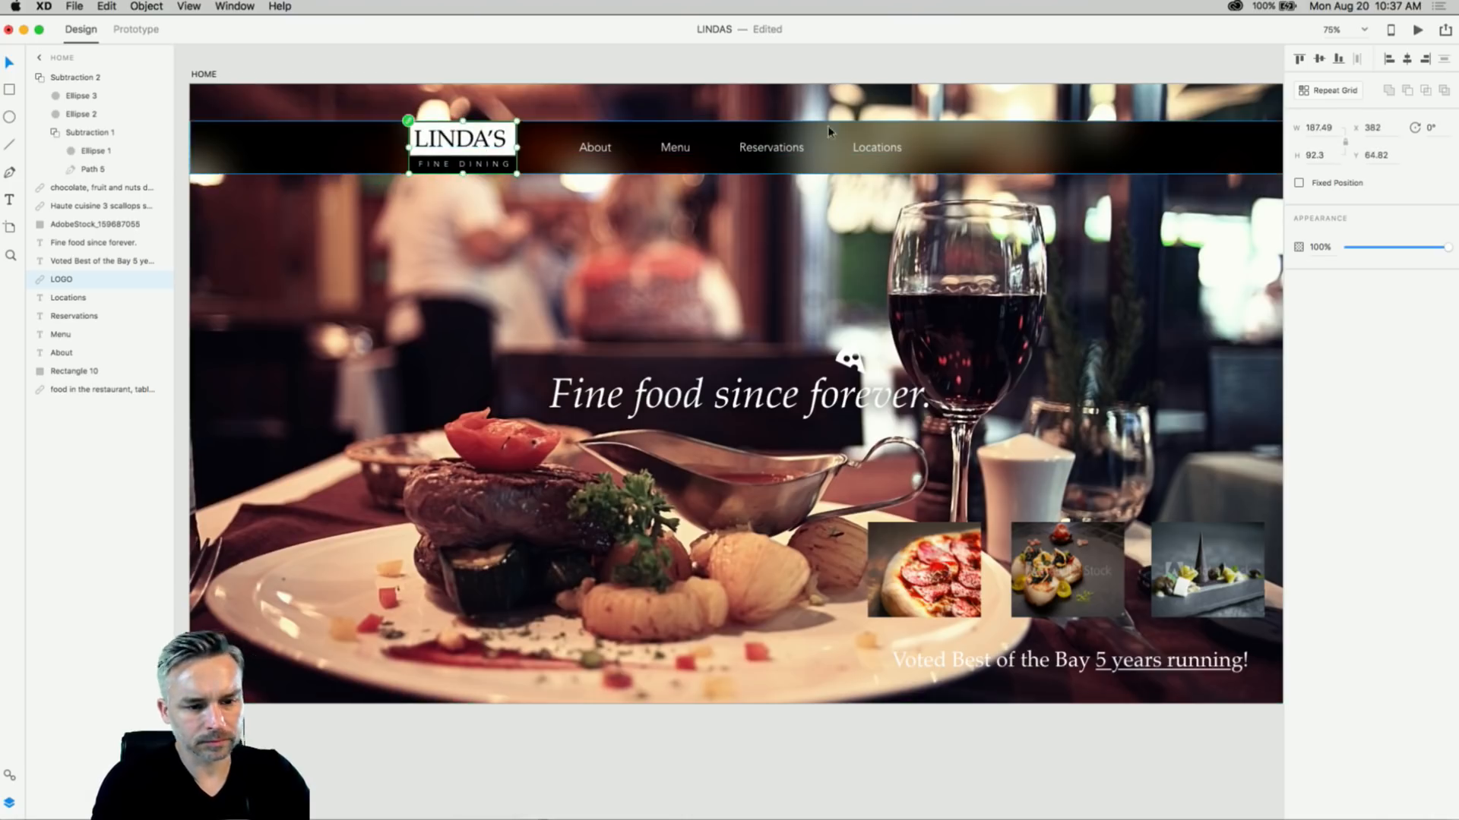
pyautogui.hscroll(1, 844, 129)
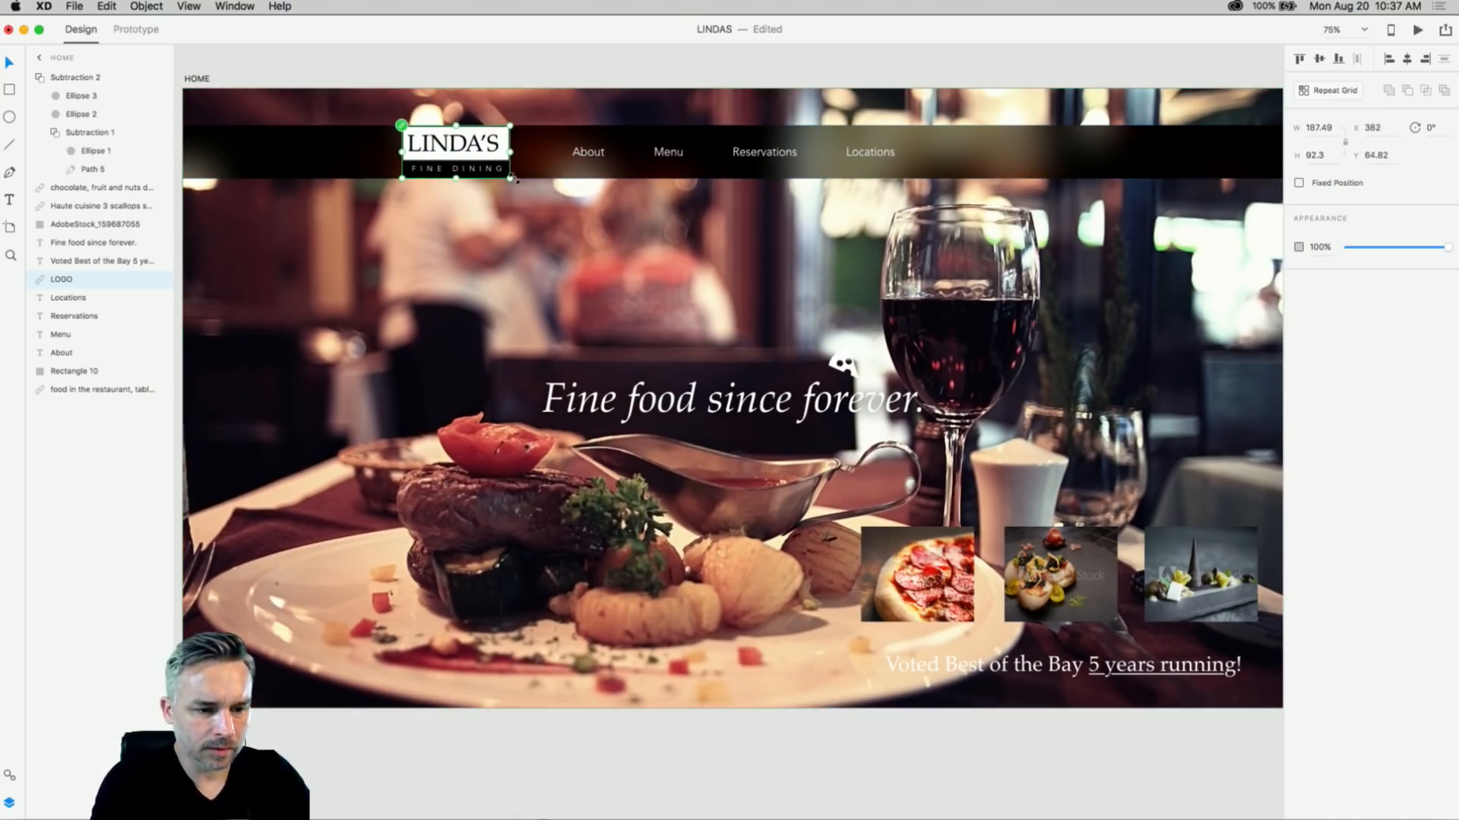
# - Multi-select the logo, four nav links and black header bar together
pyautogui.keyDown('shift'); pyautogui.click(881, 155); pyautogui.keyUp('shift')
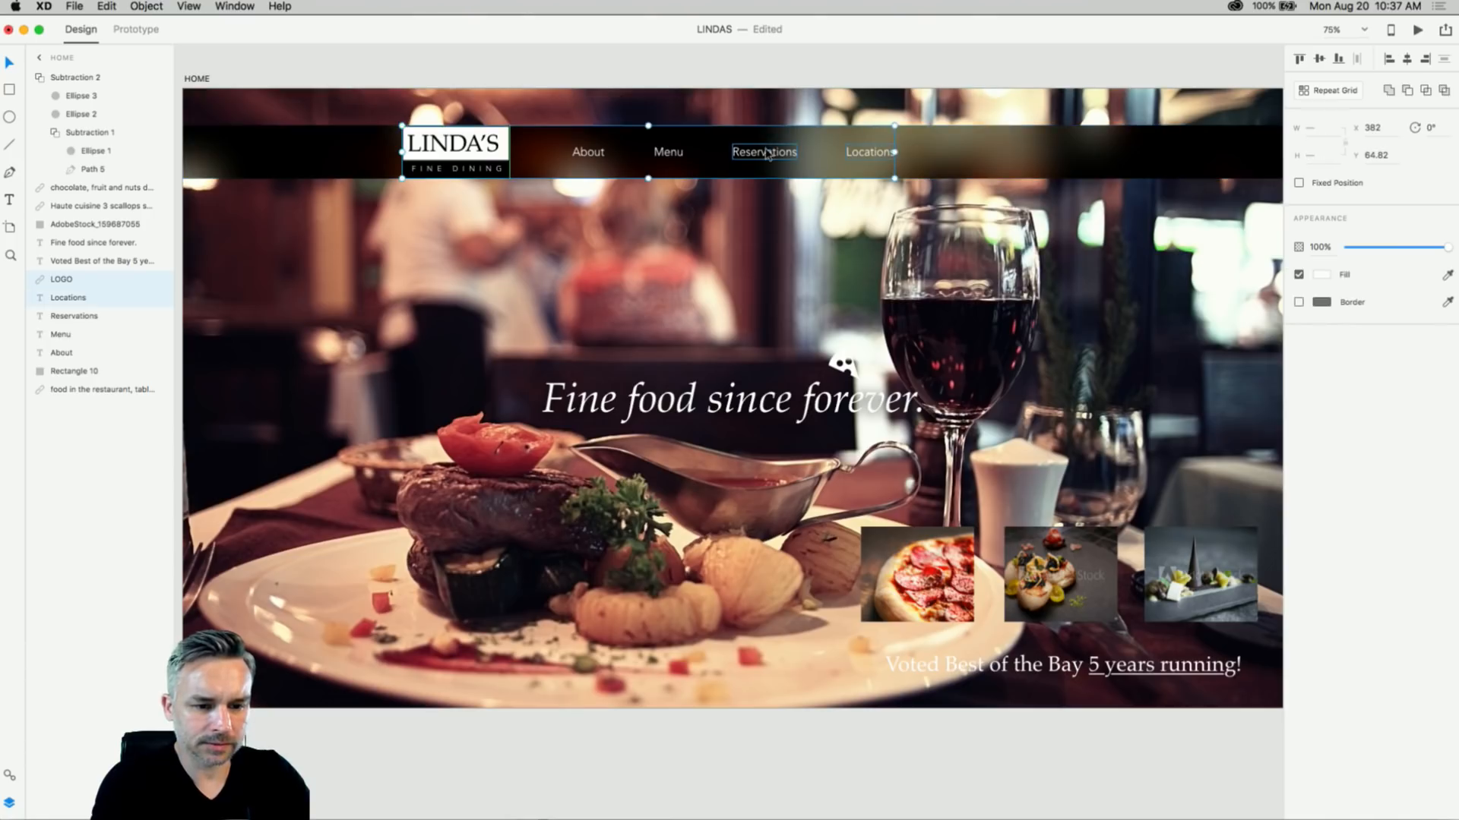
pyautogui.keyDown('shift'); pyautogui.click(768, 154); pyautogui.keyUp('shift')
pyautogui.keyDown('shift'); pyautogui.click(668, 152); pyautogui.keyUp('shift')
pyautogui.keyDown('shift'); pyautogui.click(585, 155); pyautogui.keyUp('shift')
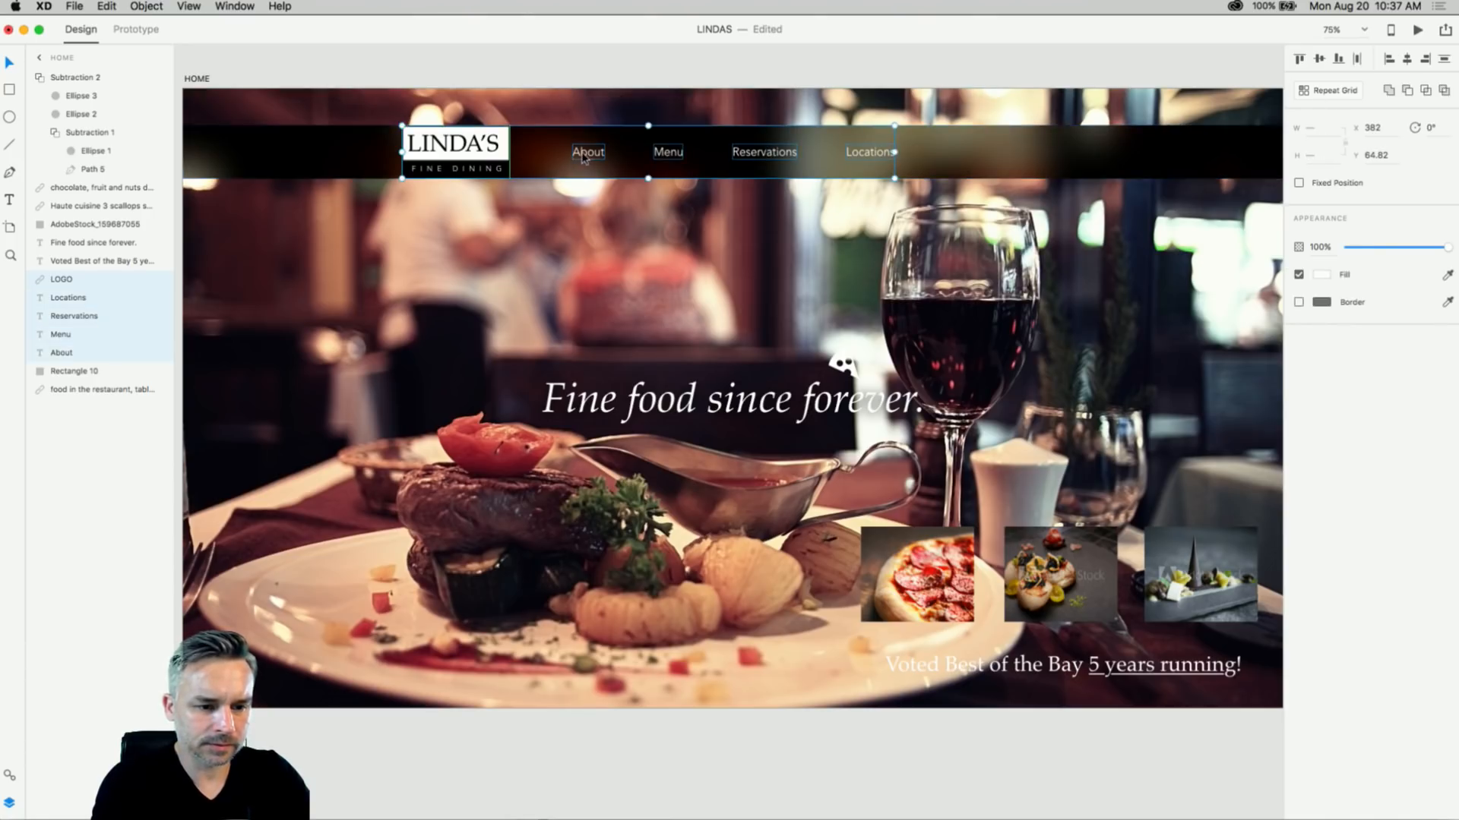
pyautogui.keyDown('shift'); pyautogui.click(623, 163); pyautogui.keyUp('shift')
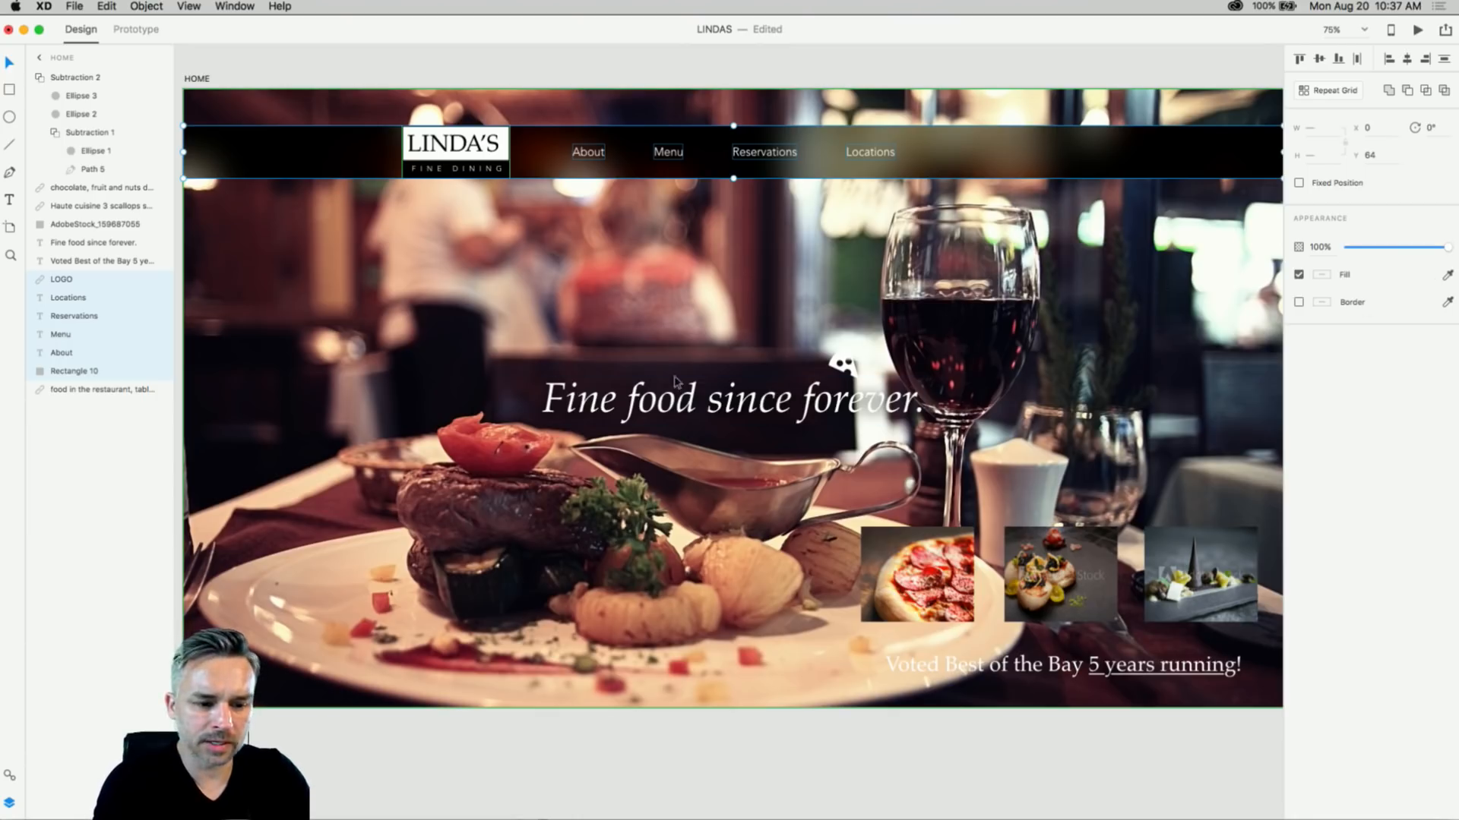
pyautogui.click(744, 413)
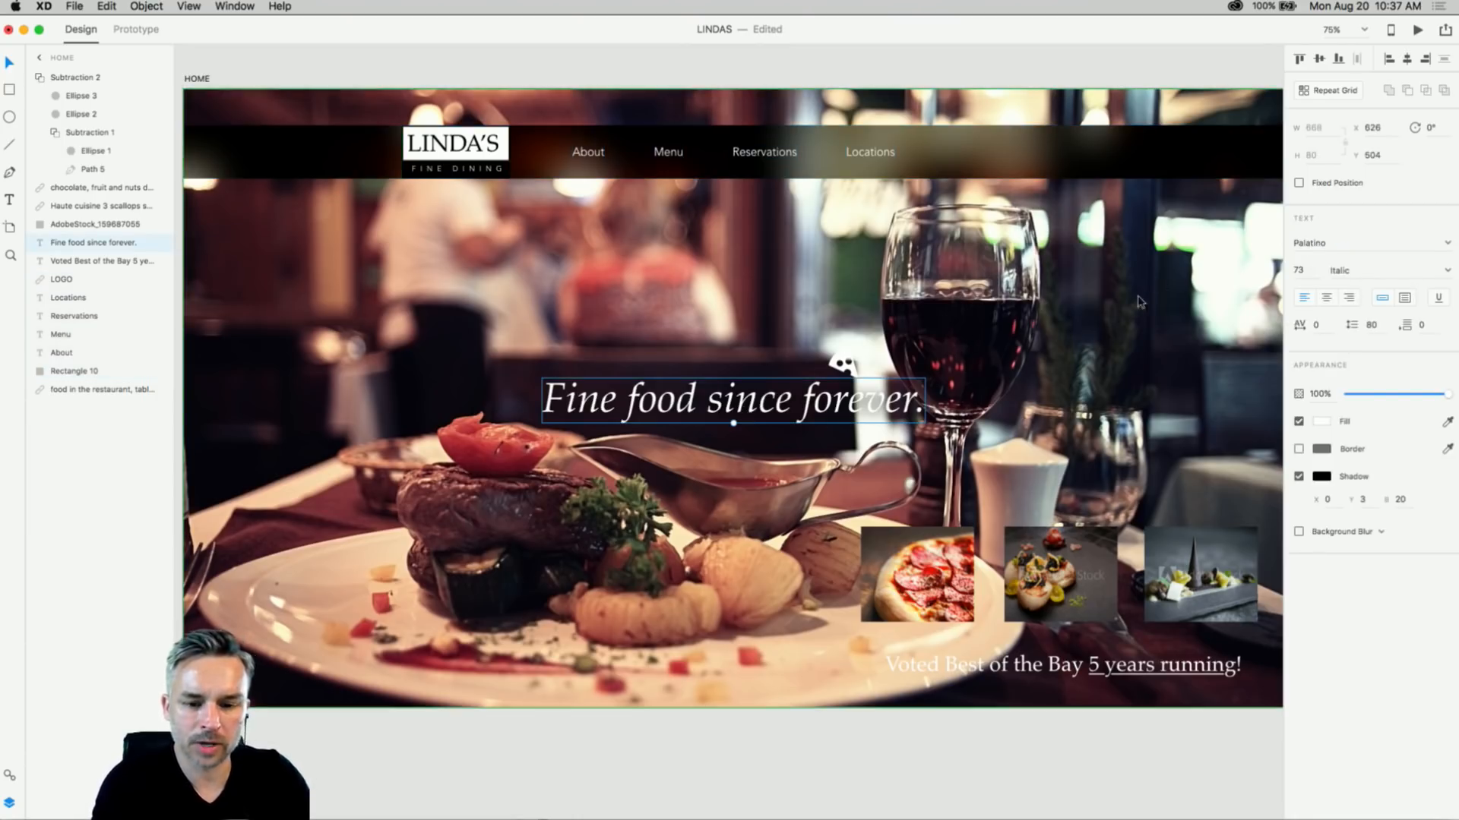
# - Change the headline font to Savoye LET
pyautogui.click(1336, 242)
pyautogui.press('Down')
pyautogui.press('Down')
pyautogui.press('Down')
pyautogui.press('Down')
pyautogui.press('Down')
pyautogui.press('Down')
pyautogui.press('Down')
pyautogui.press('Down')
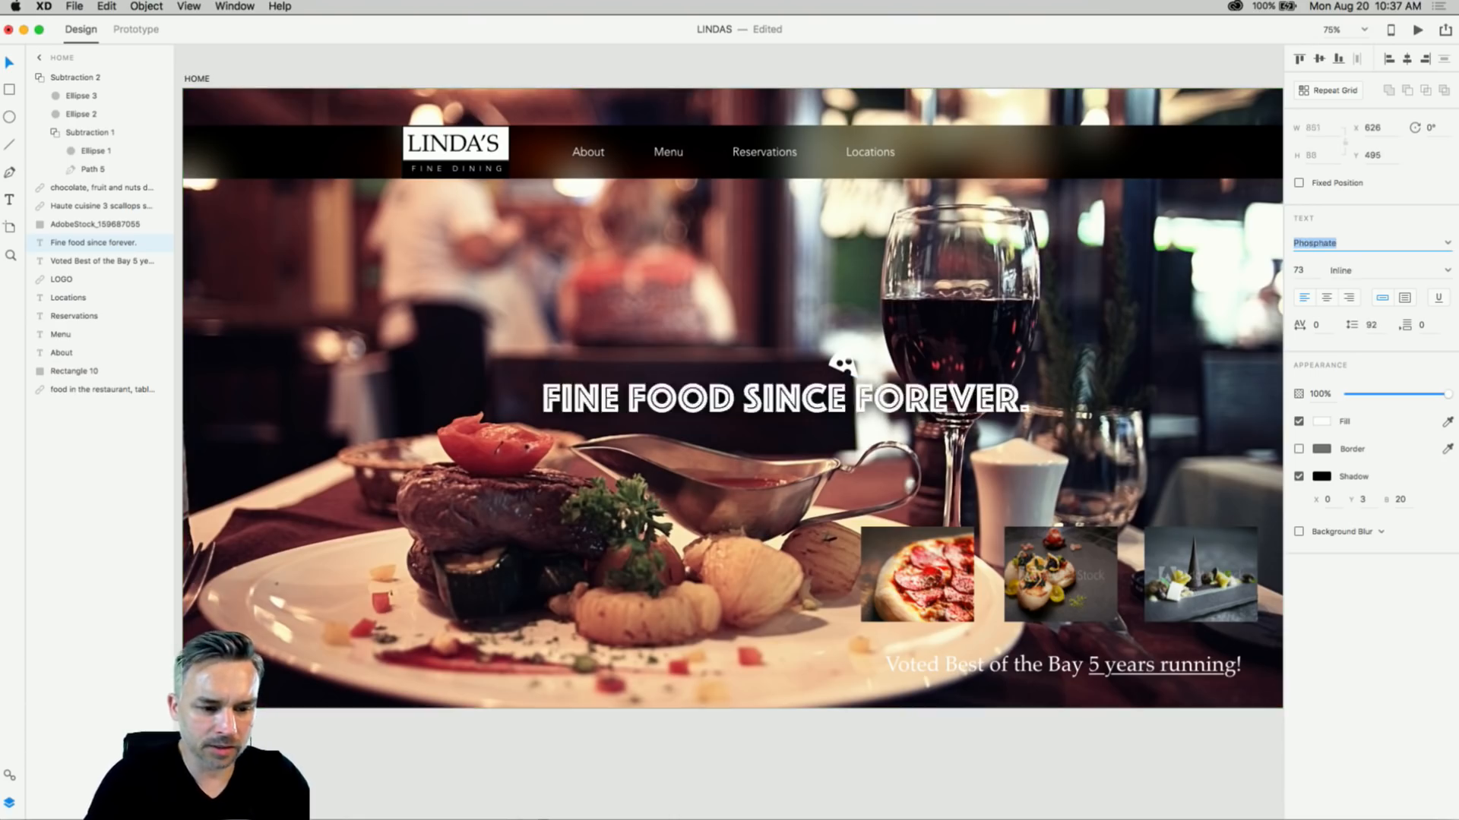
pyautogui.press('Down')
pyautogui.press('Down')
pyautogui.press('Down')
pyautogui.press('Down')
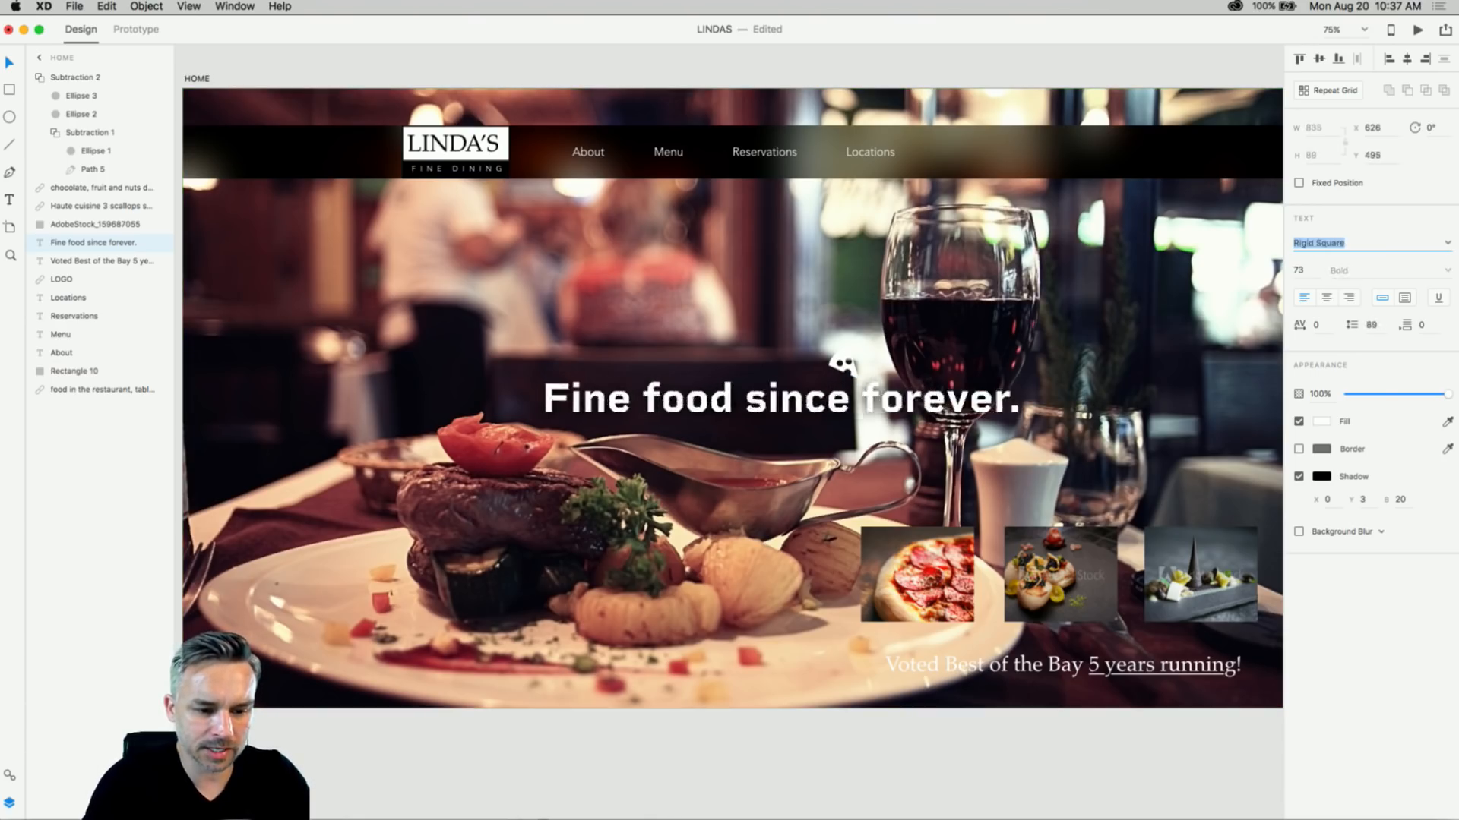
pyautogui.press('Down')
pyautogui.press('Down')
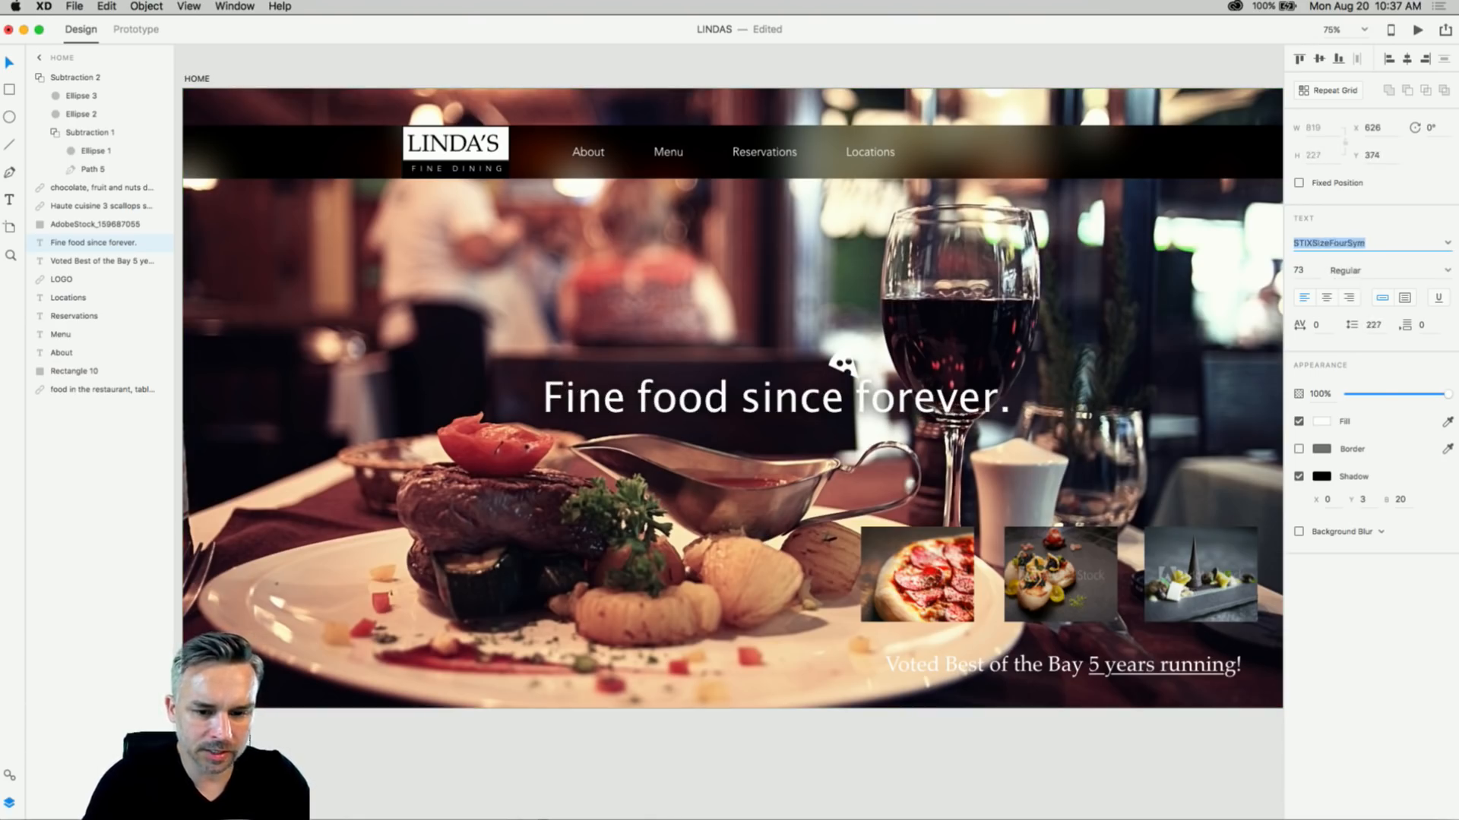
pyautogui.press('Down')
pyautogui.press('Down')
pyautogui.press('Down')
pyautogui.press('Down')
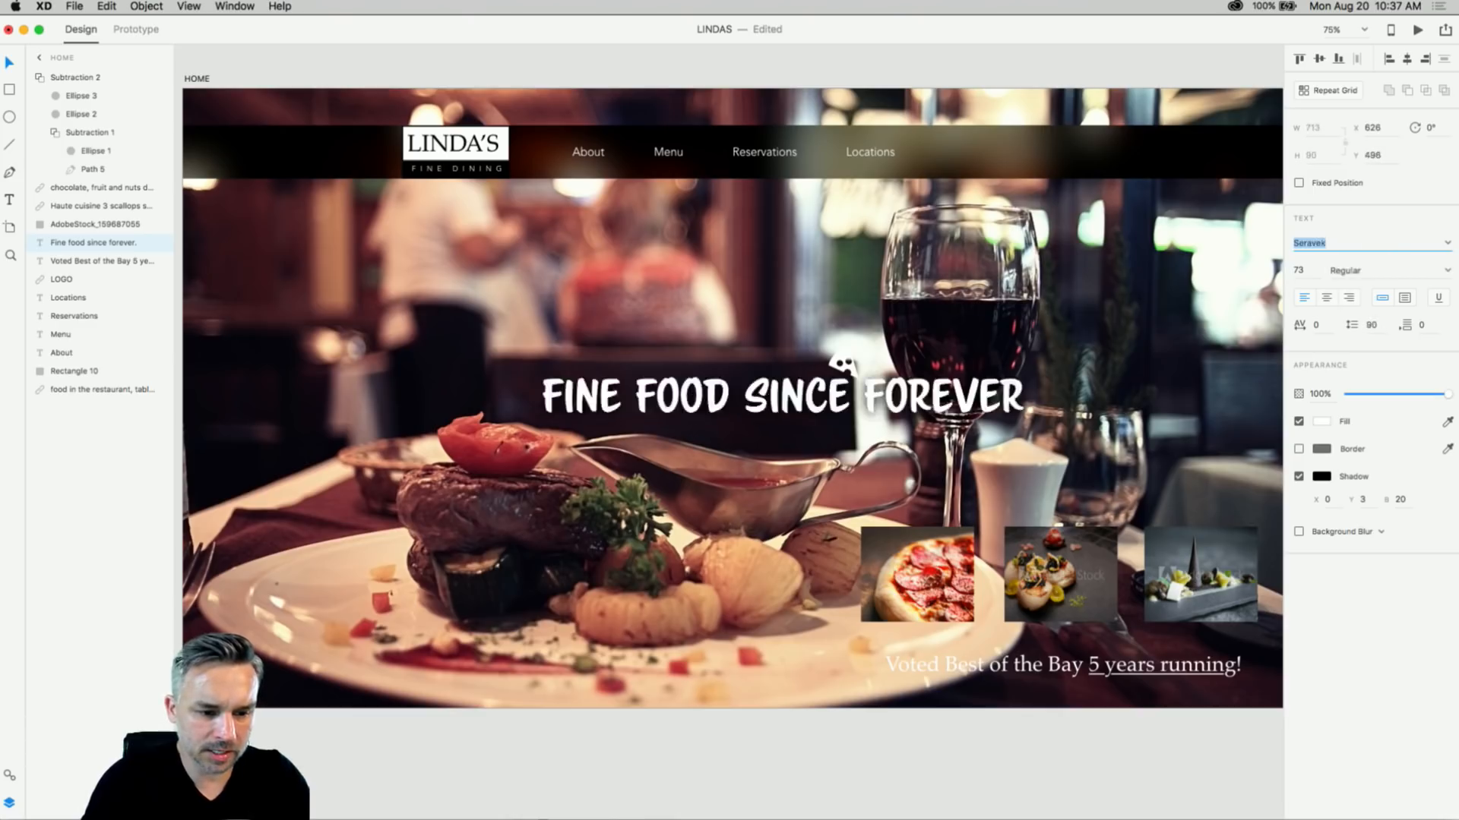
pyautogui.press('Up')
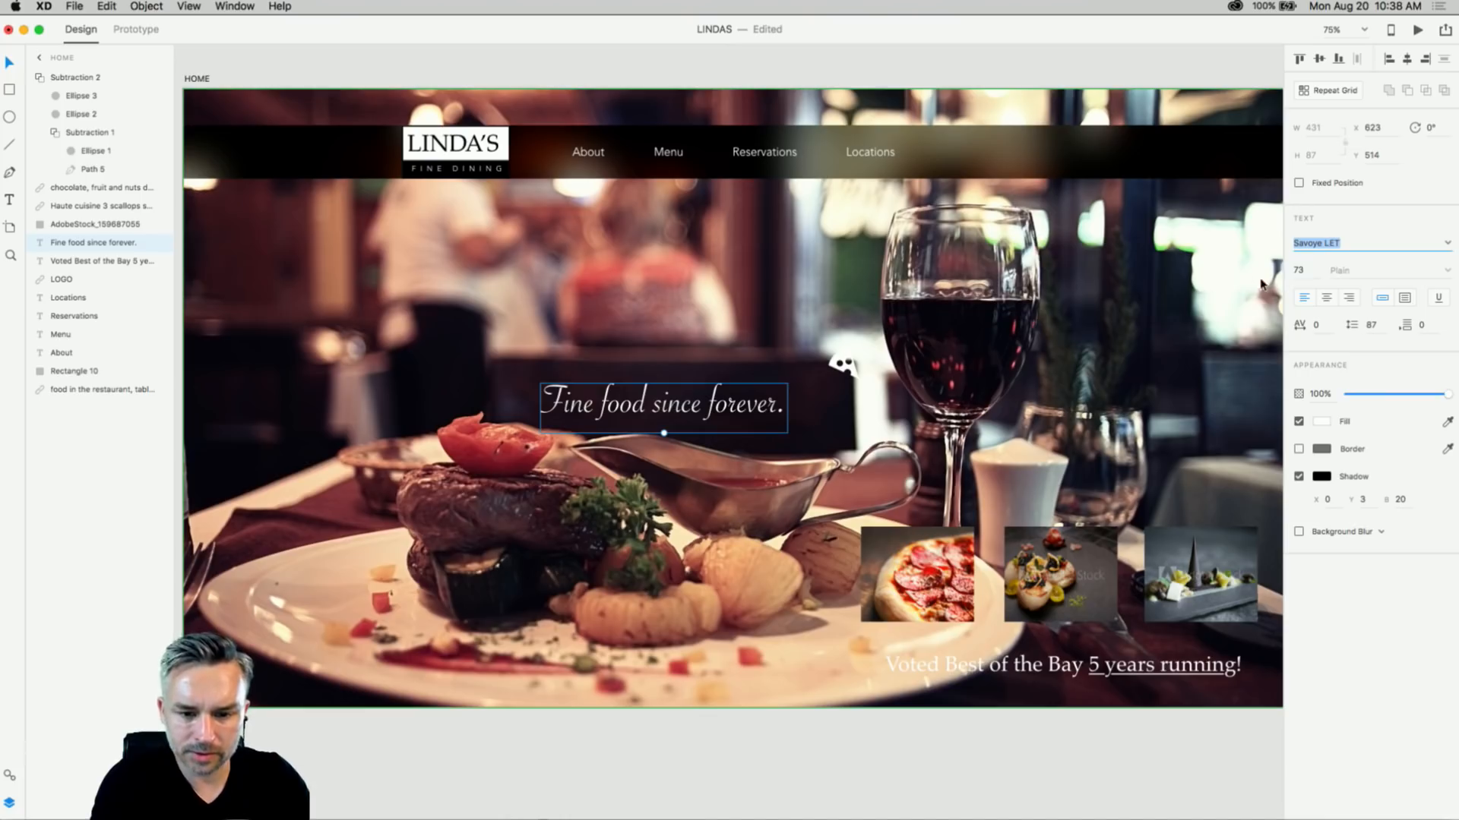
# - Enlarge the headline to 114 pt and move the pizza-slice icon just above 'forever'
pyautogui.click(802, 442)
pyautogui.click(663, 414)
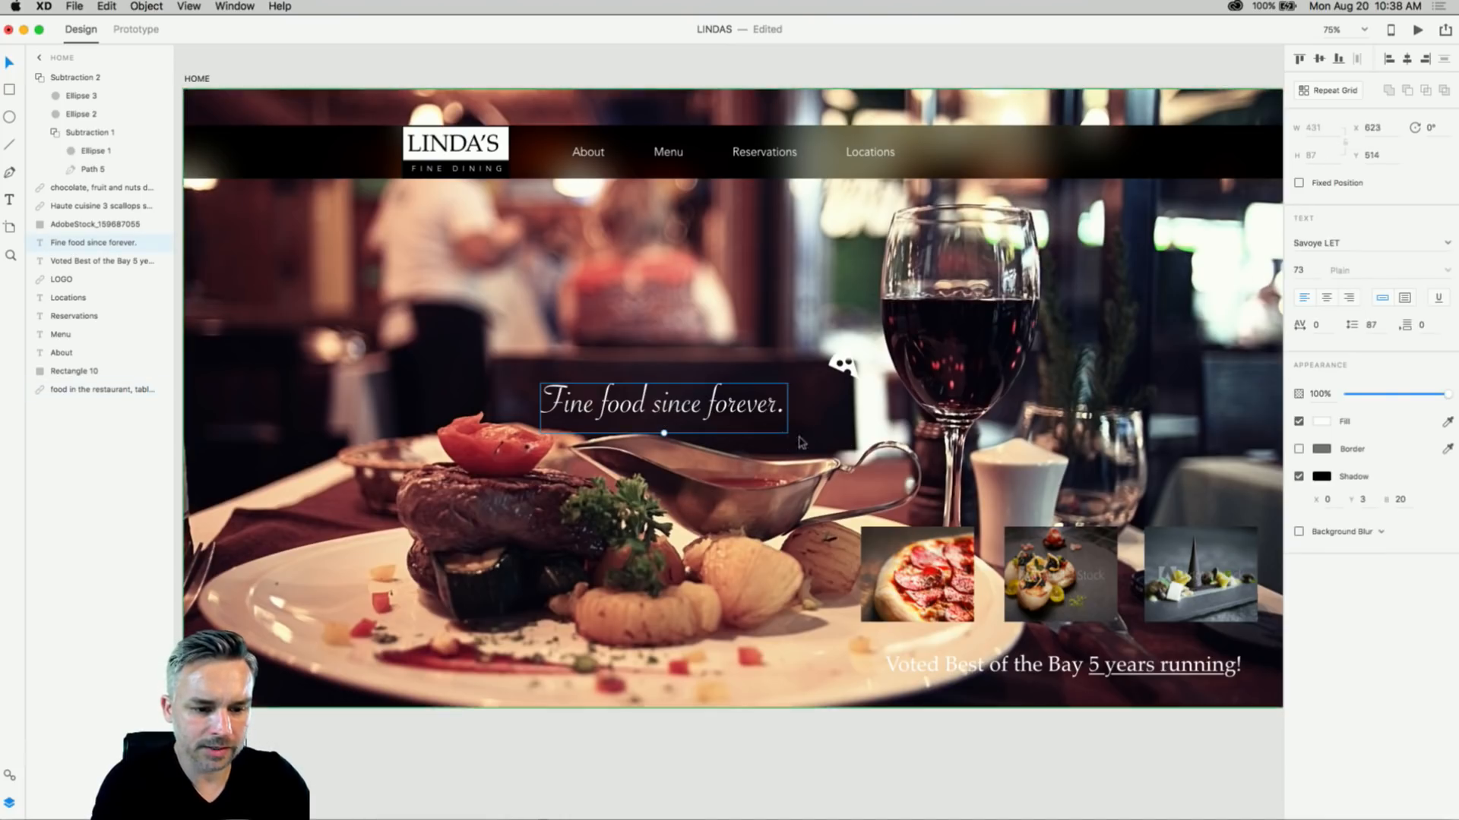
pyautogui.moveTo(664, 433); pyautogui.dragTo(728, 408)
pyautogui.click(837, 368)
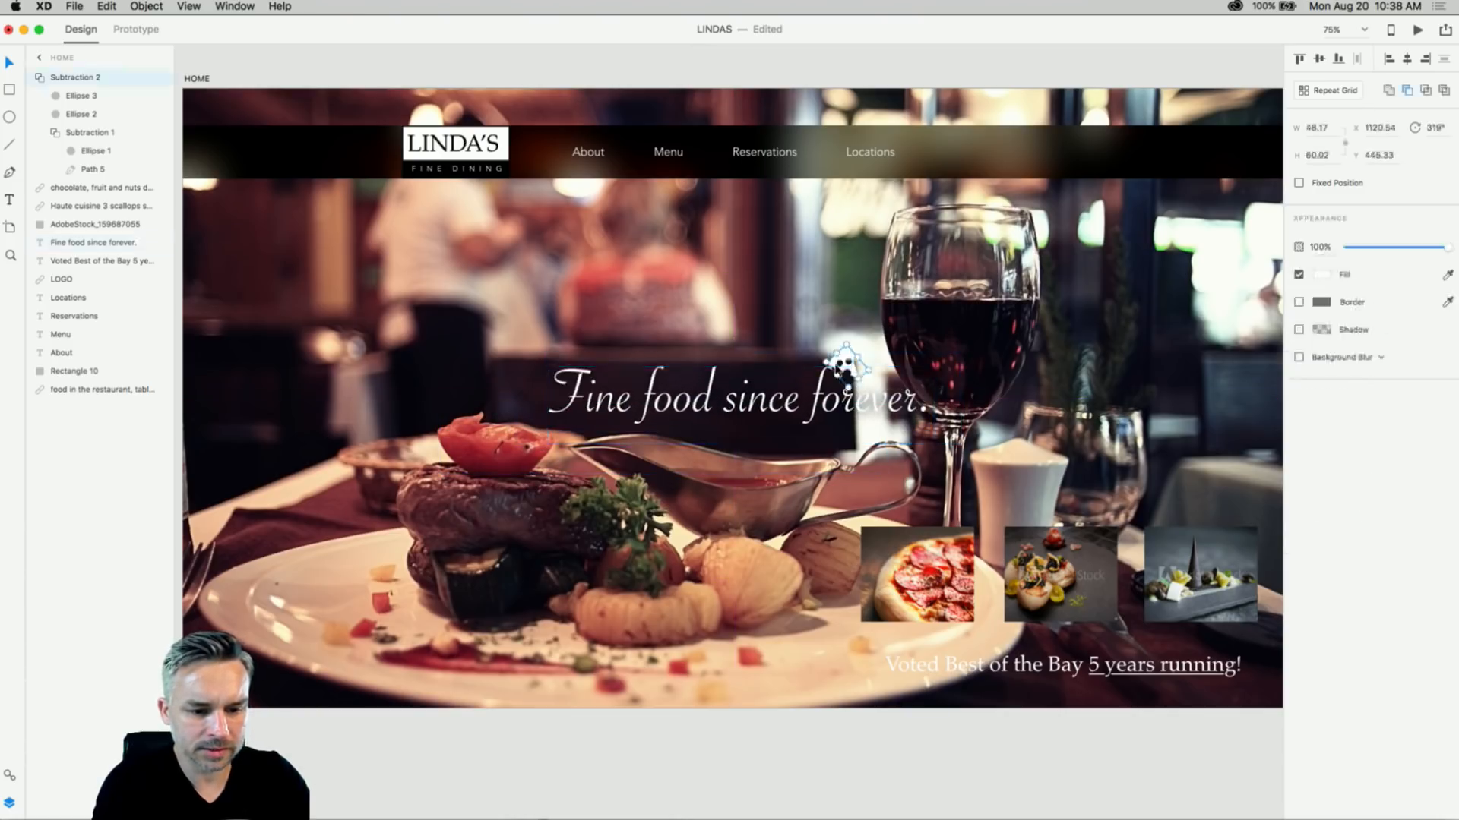
pyautogui.moveTo(837, 368); pyautogui.dragTo(774, 374)
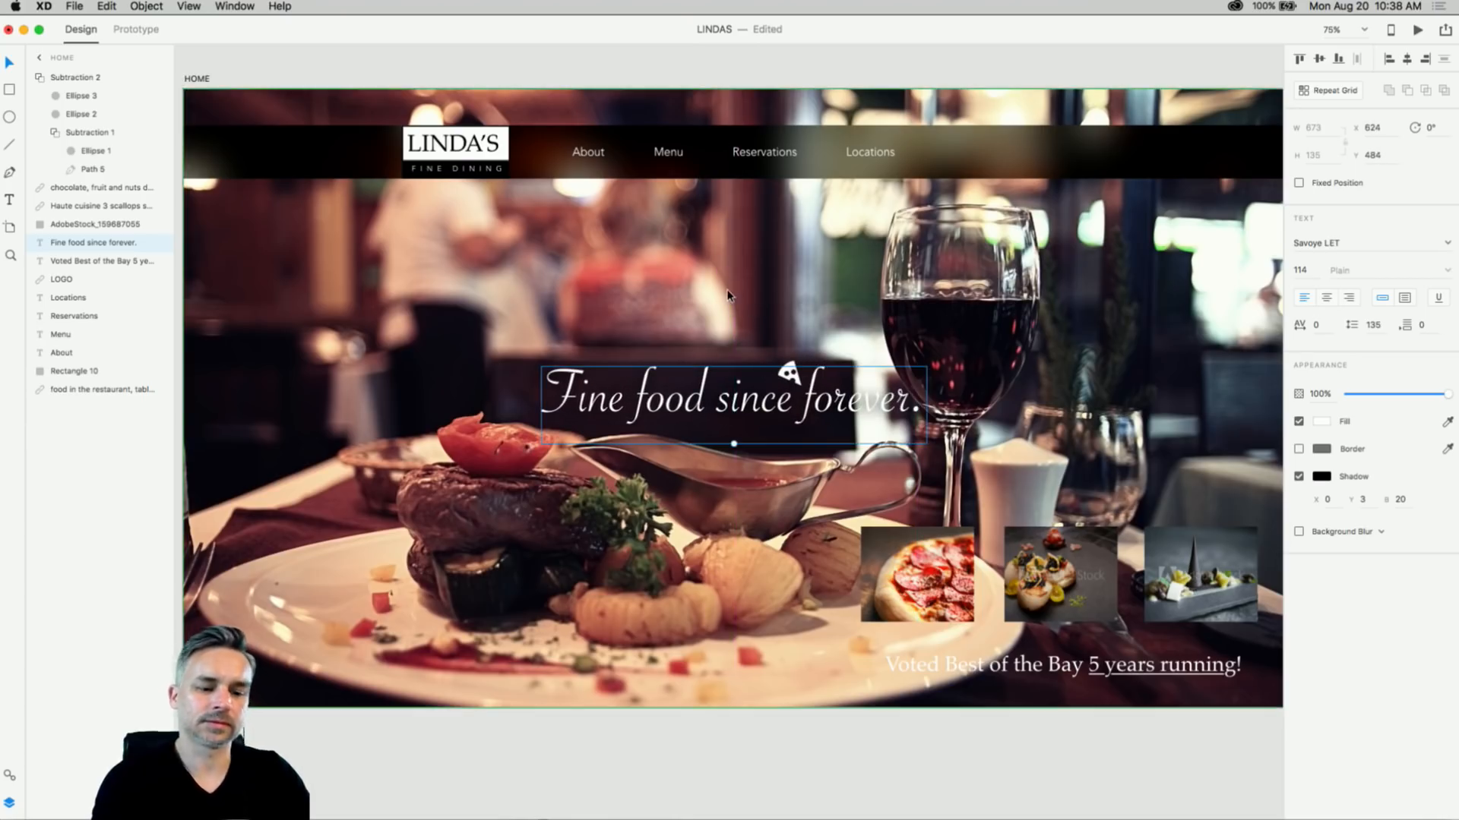
pyautogui.press('Escape')
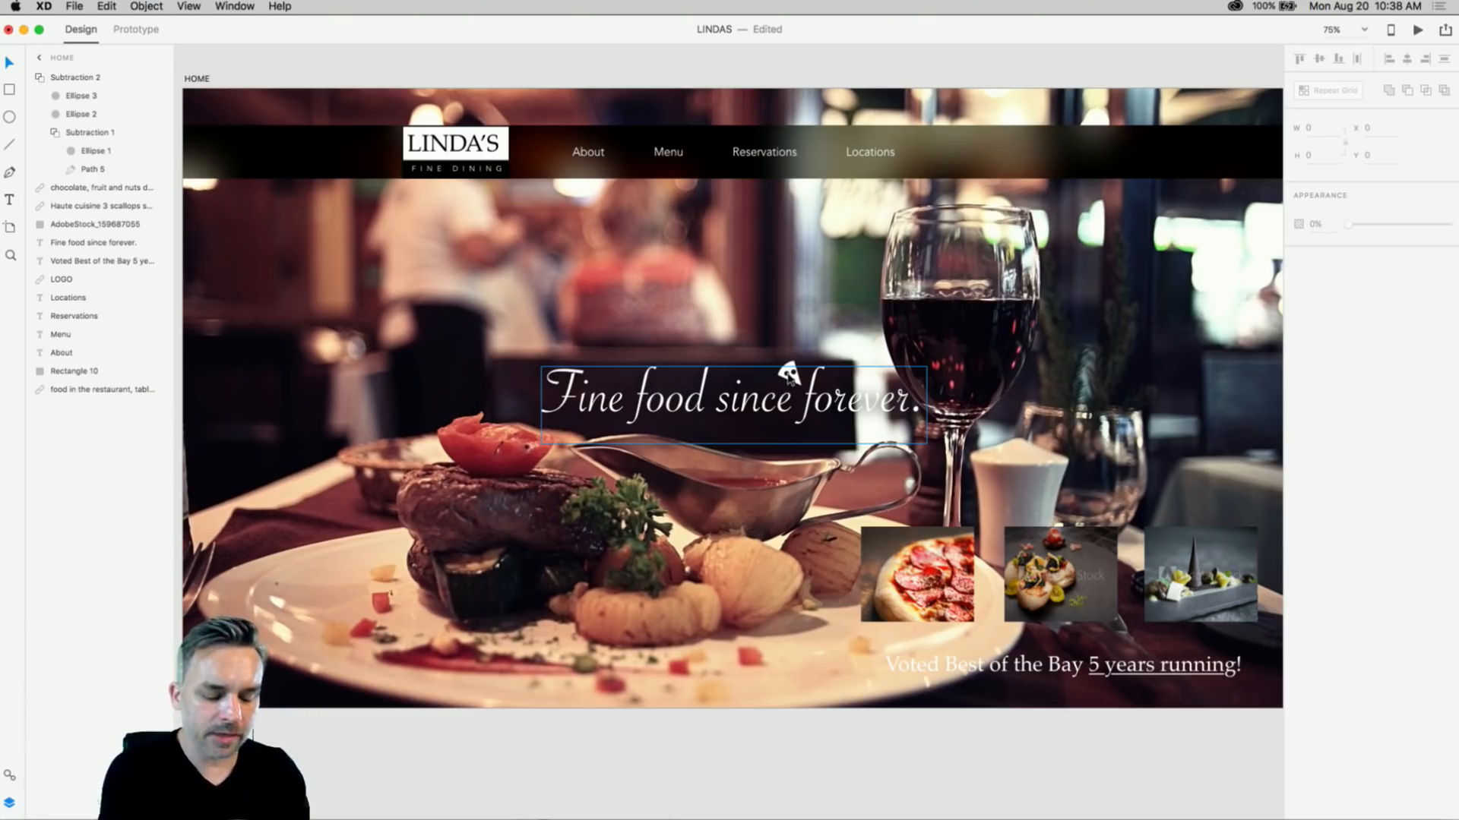
# - Save the document and move the Home - Mobile artboard left of HOME
pyautogui.click(552, 84)
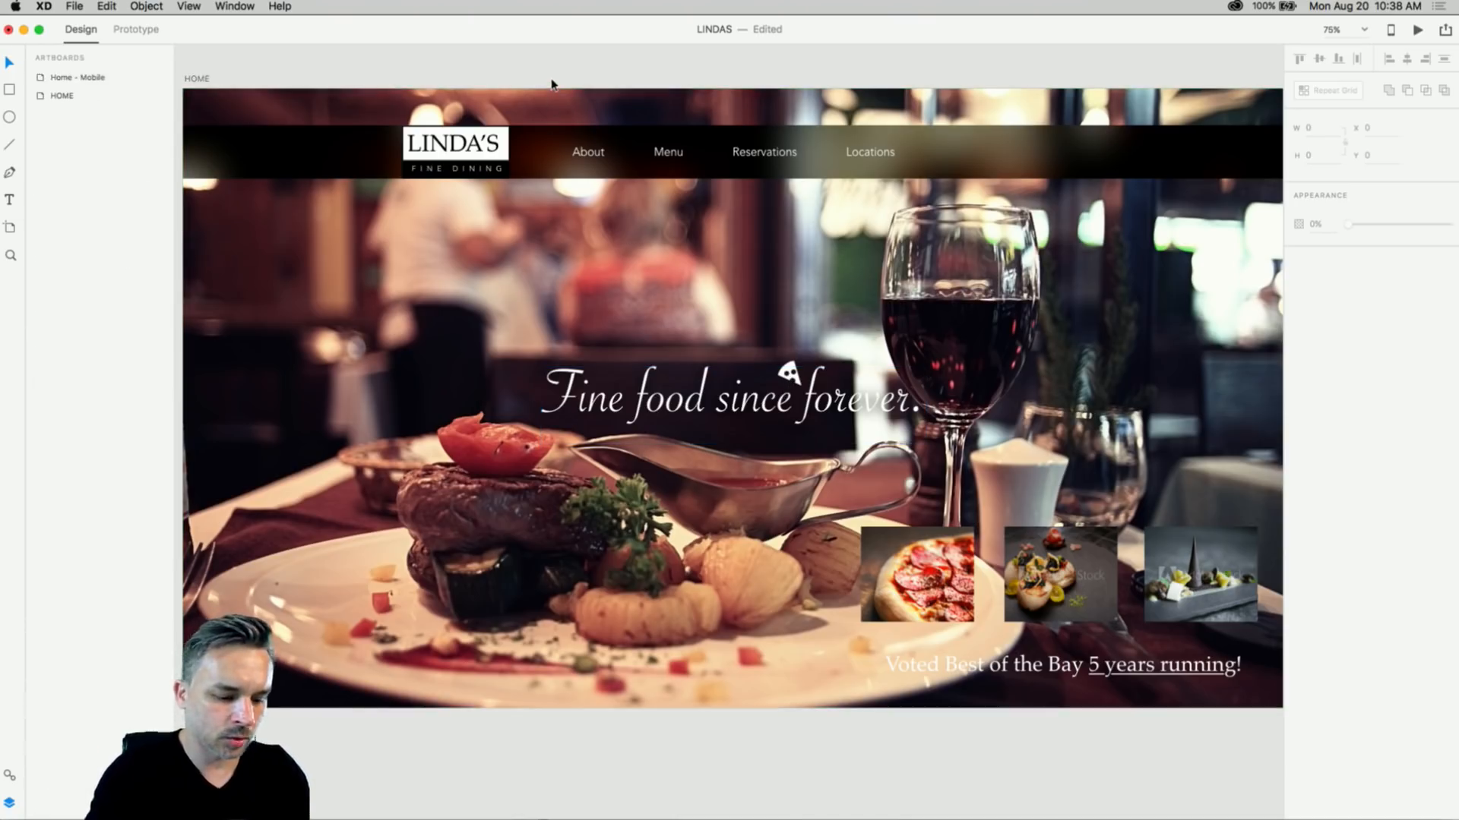
pyautogui.press('super+s')
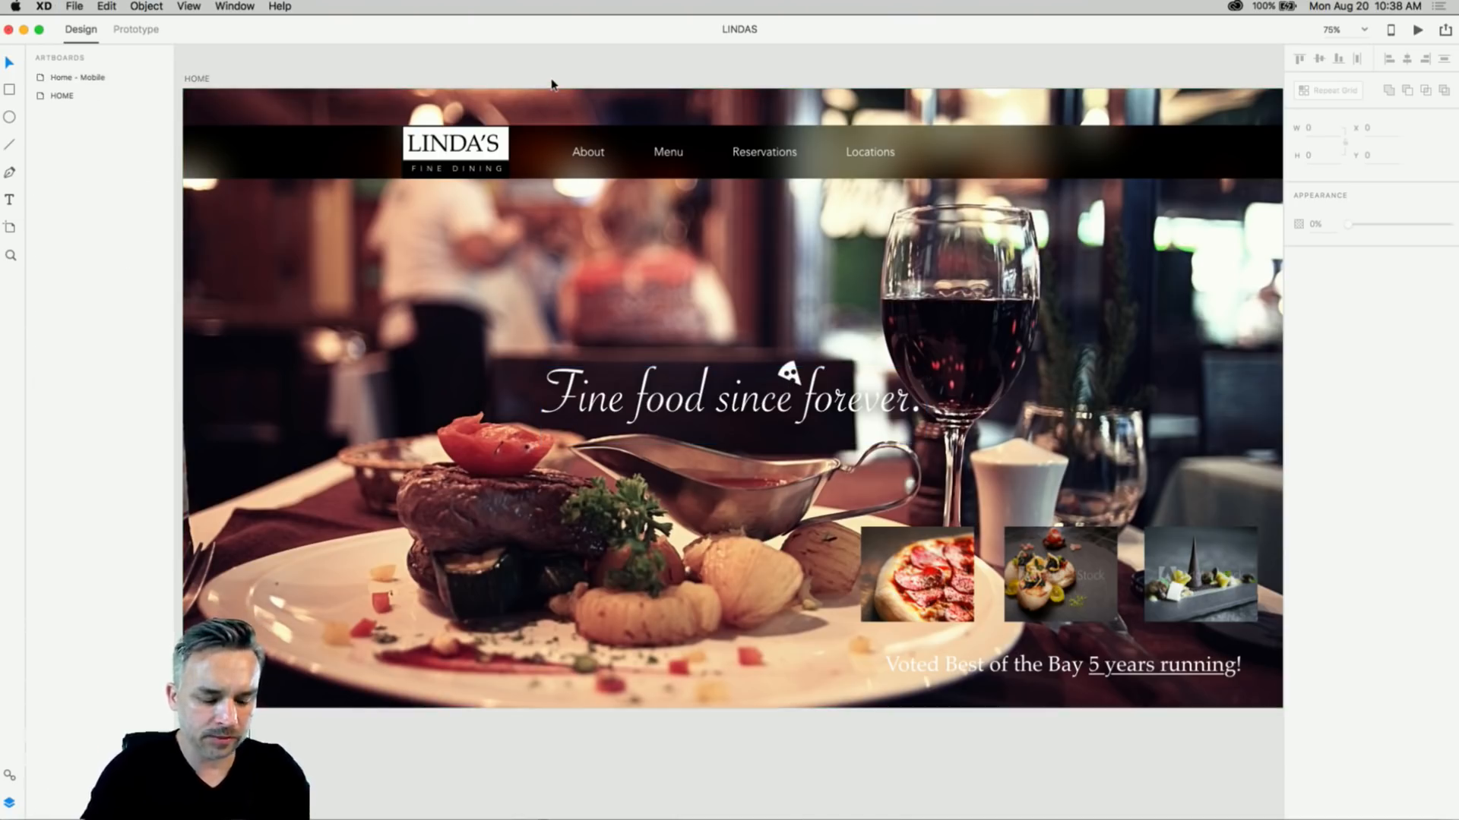
pyautogui.press('super+0')
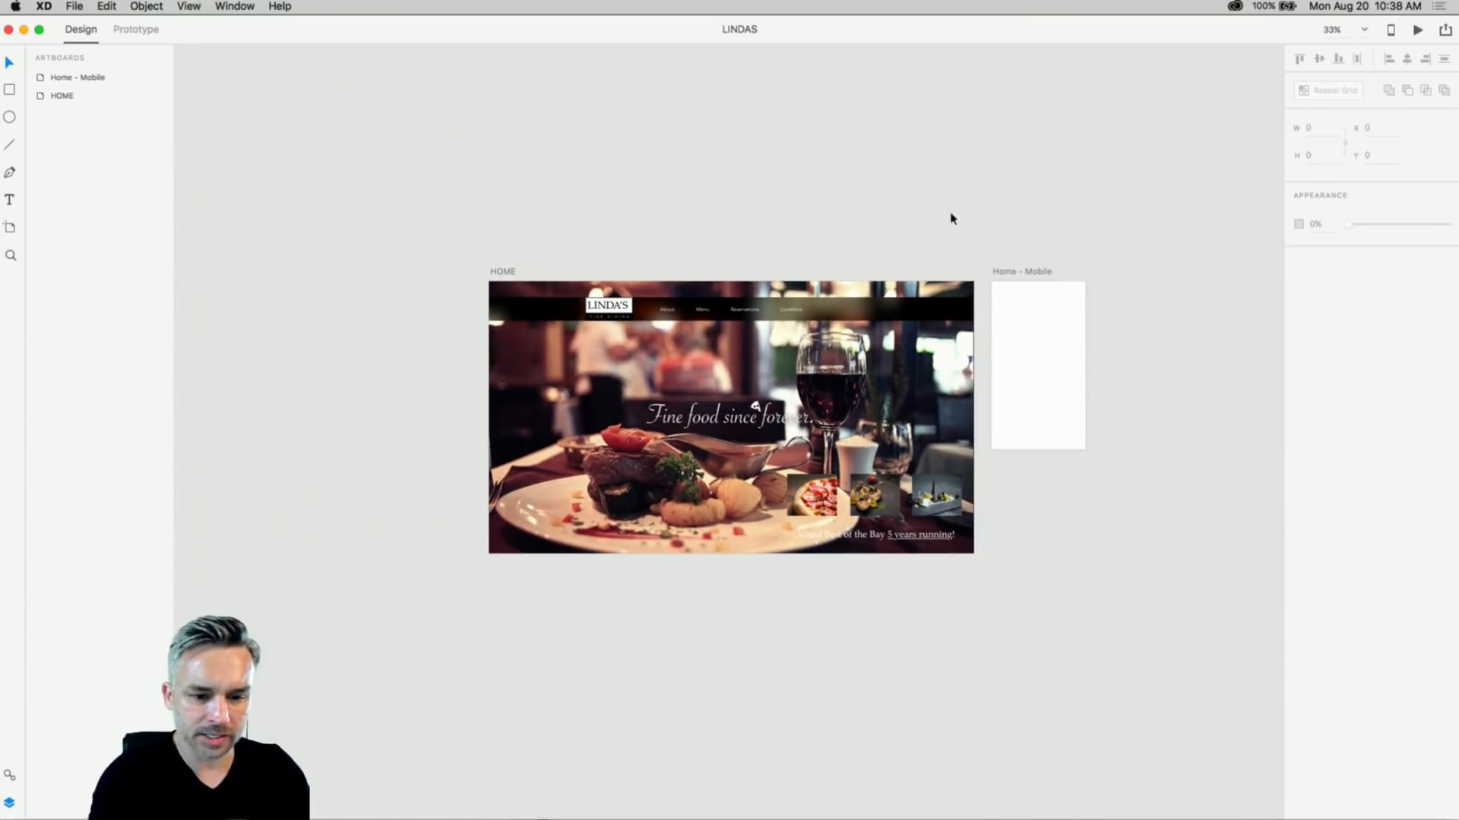
pyautogui.moveTo(1012, 272); pyautogui.dragTo(392, 272)
pyautogui.click(414, 238)
pyautogui.hscroll(4, 410, 182)
pyautogui.scroll(-2, 410, 182)
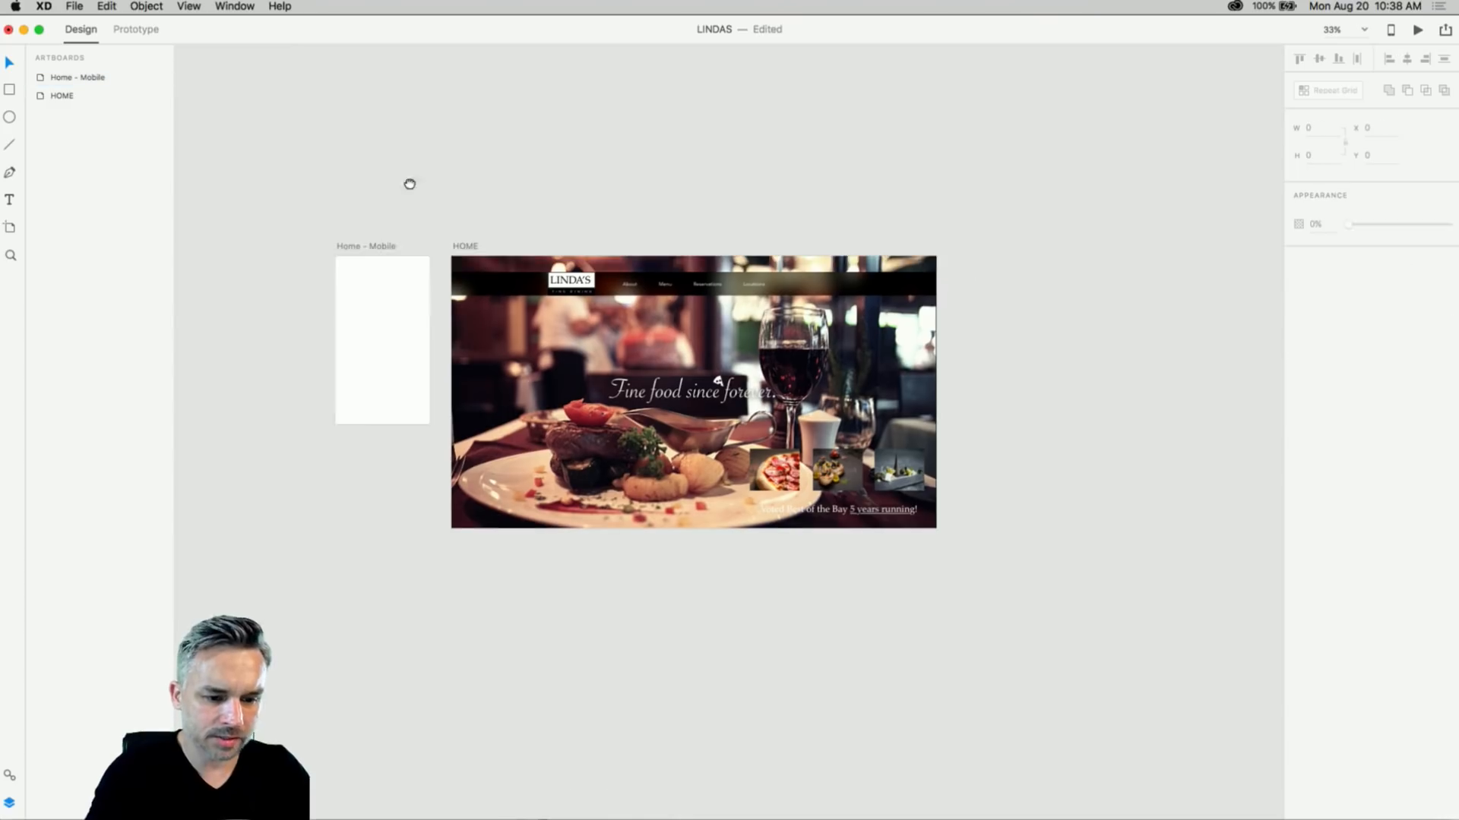
# - Duplicate the HOME artboard
pyautogui.click(368, 203)
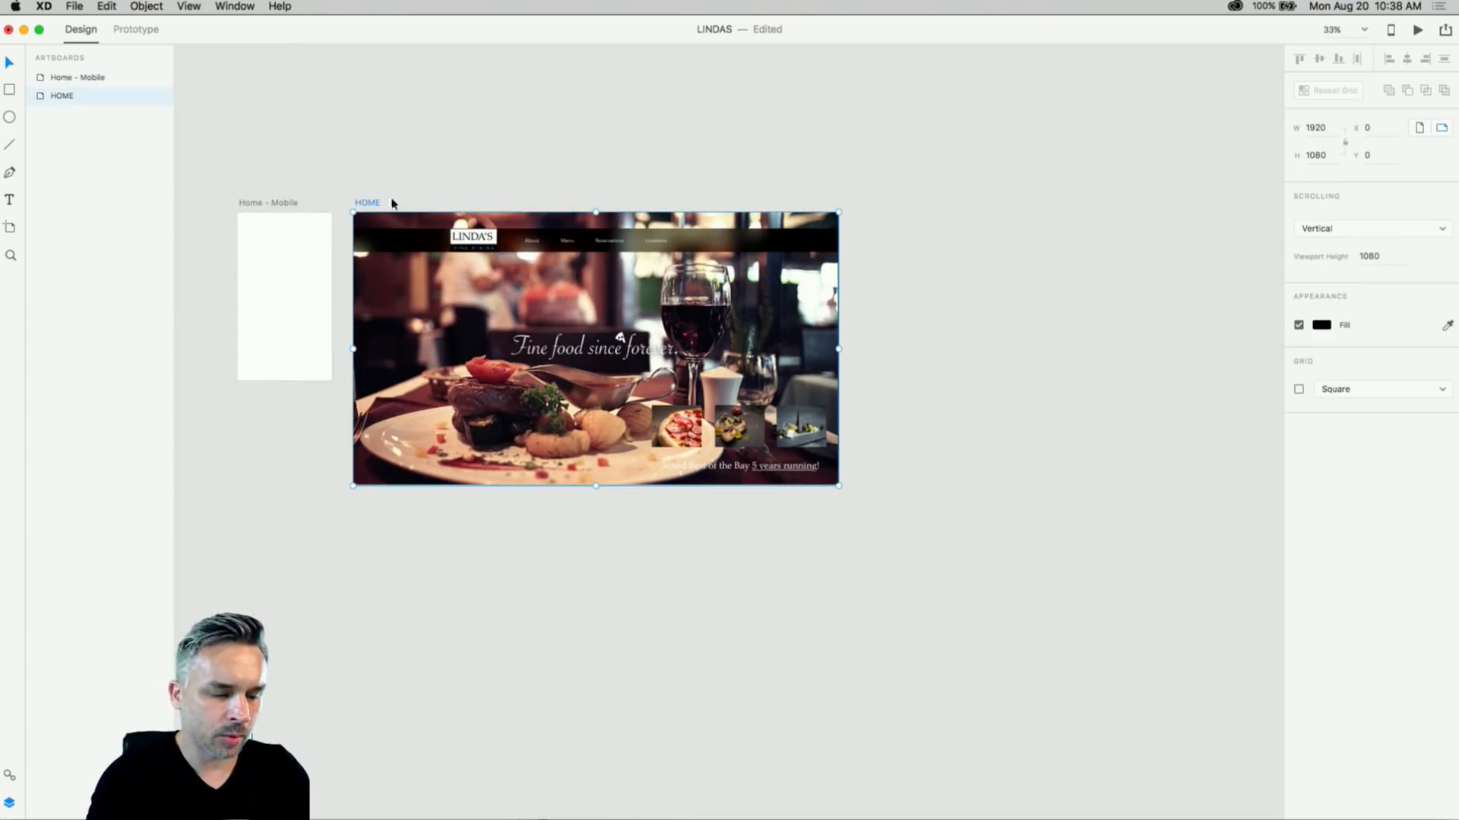
pyautogui.click(137, 6)
pyautogui.moveTo(106, 6)
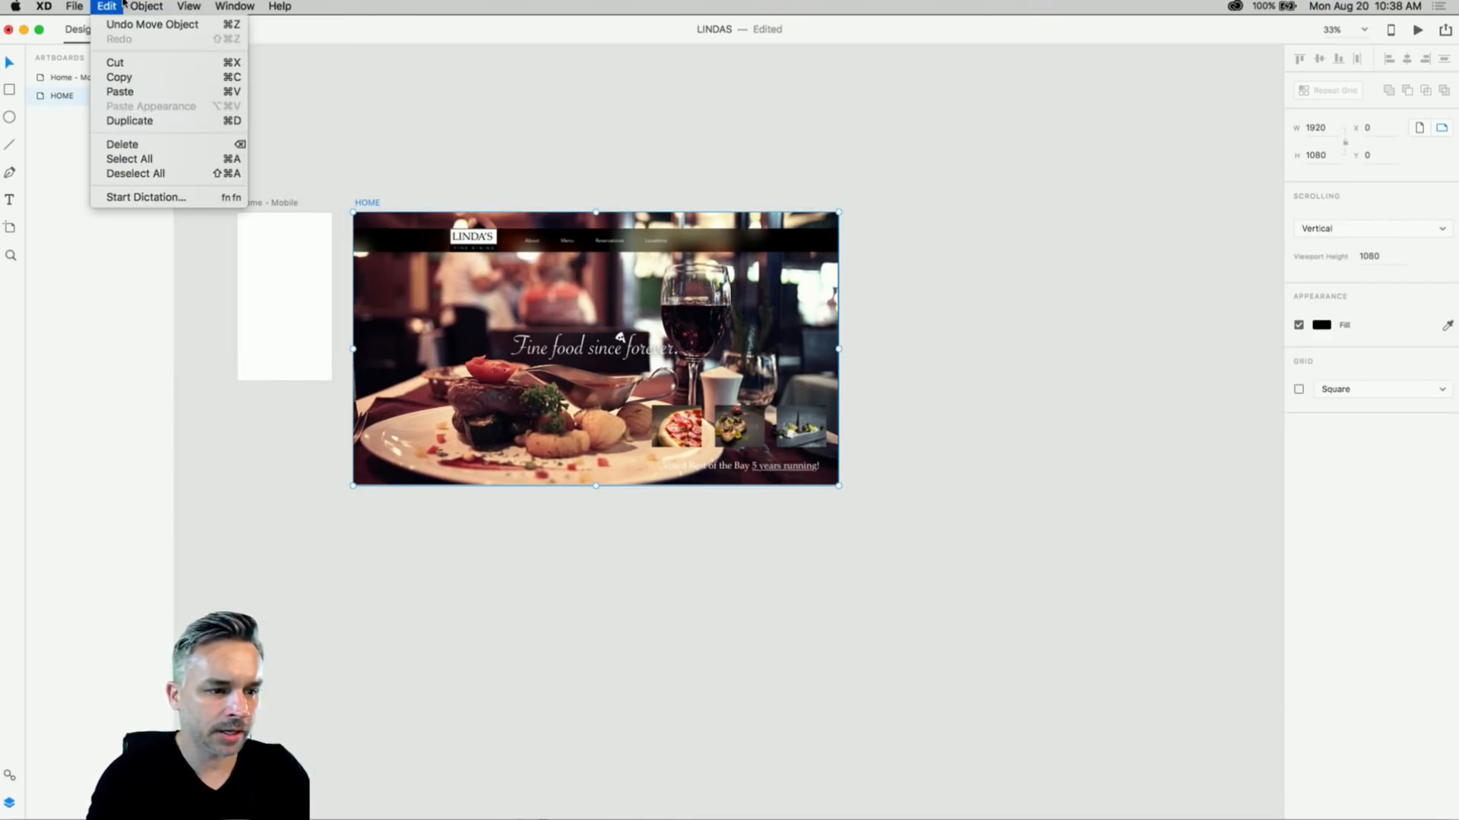
pyautogui.click(129, 121)
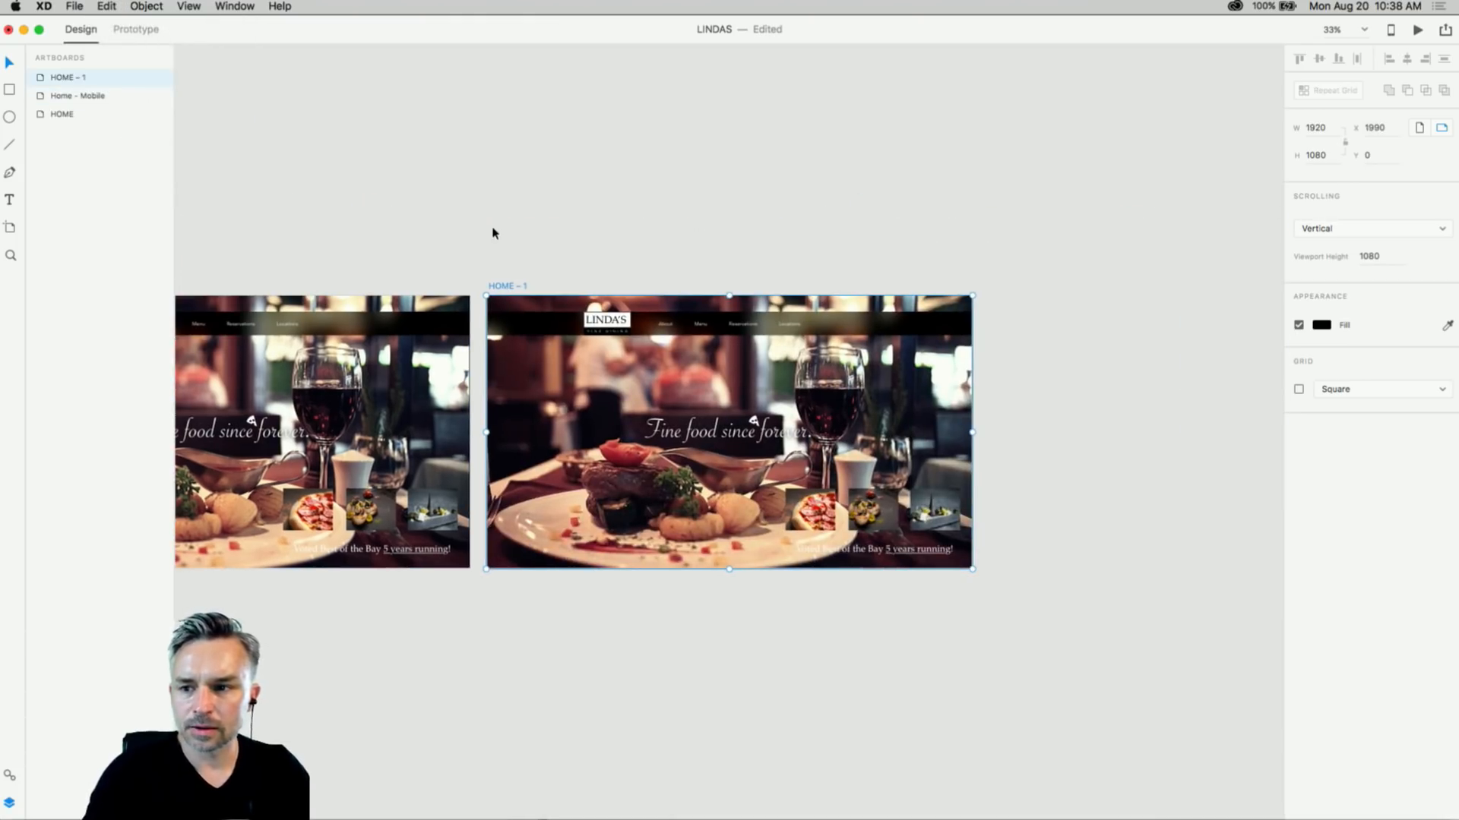
pyautogui.click(450, 228)
# - Rename the duplicated artboard to 'HOME – 2'
pyautogui.hscroll(-5, 450, 228)
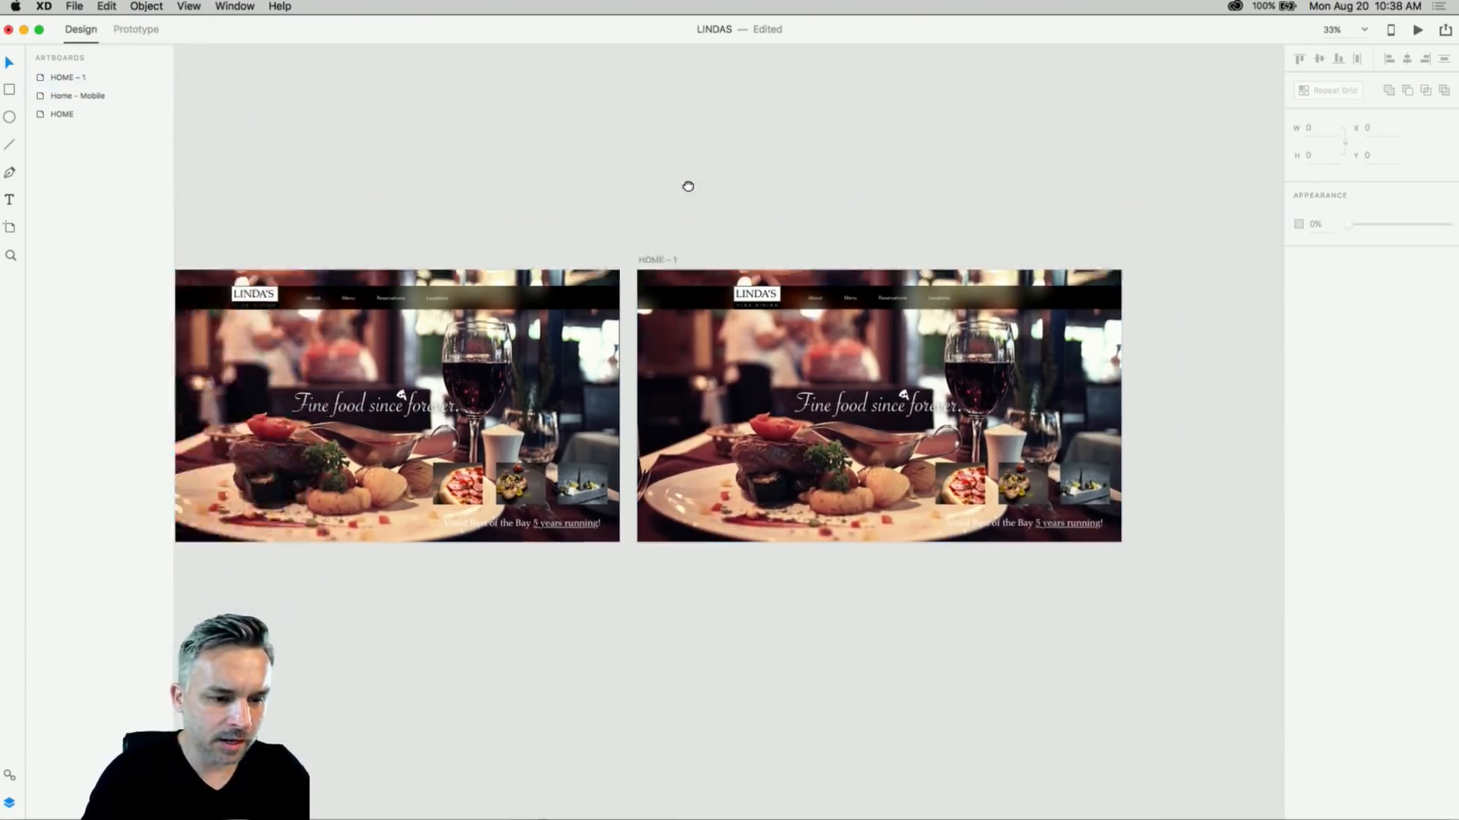
pyautogui.scroll(5, 422, 236)
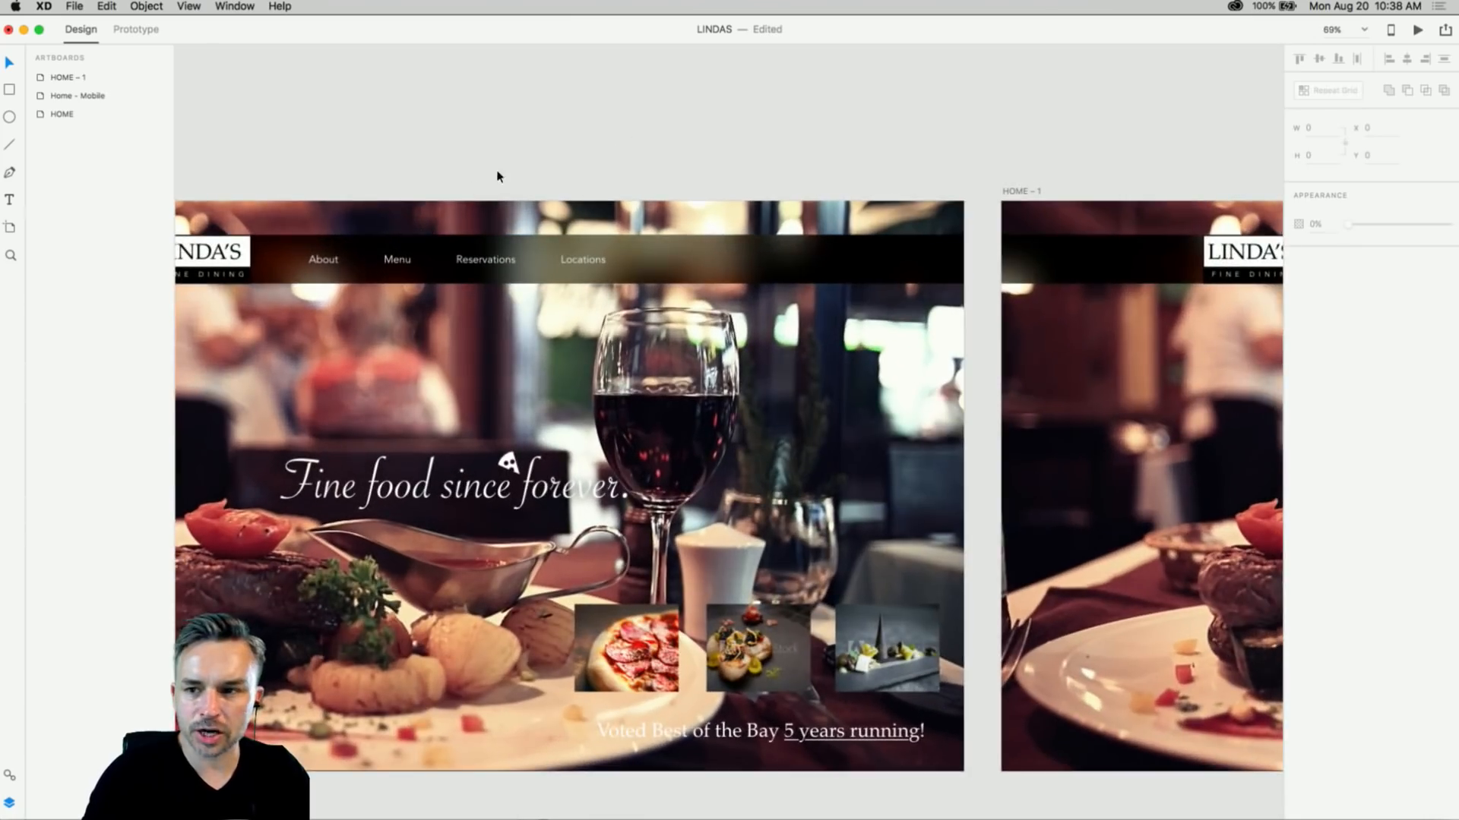
pyautogui.moveTo(501, 140); pyautogui.dragTo(745, 63)
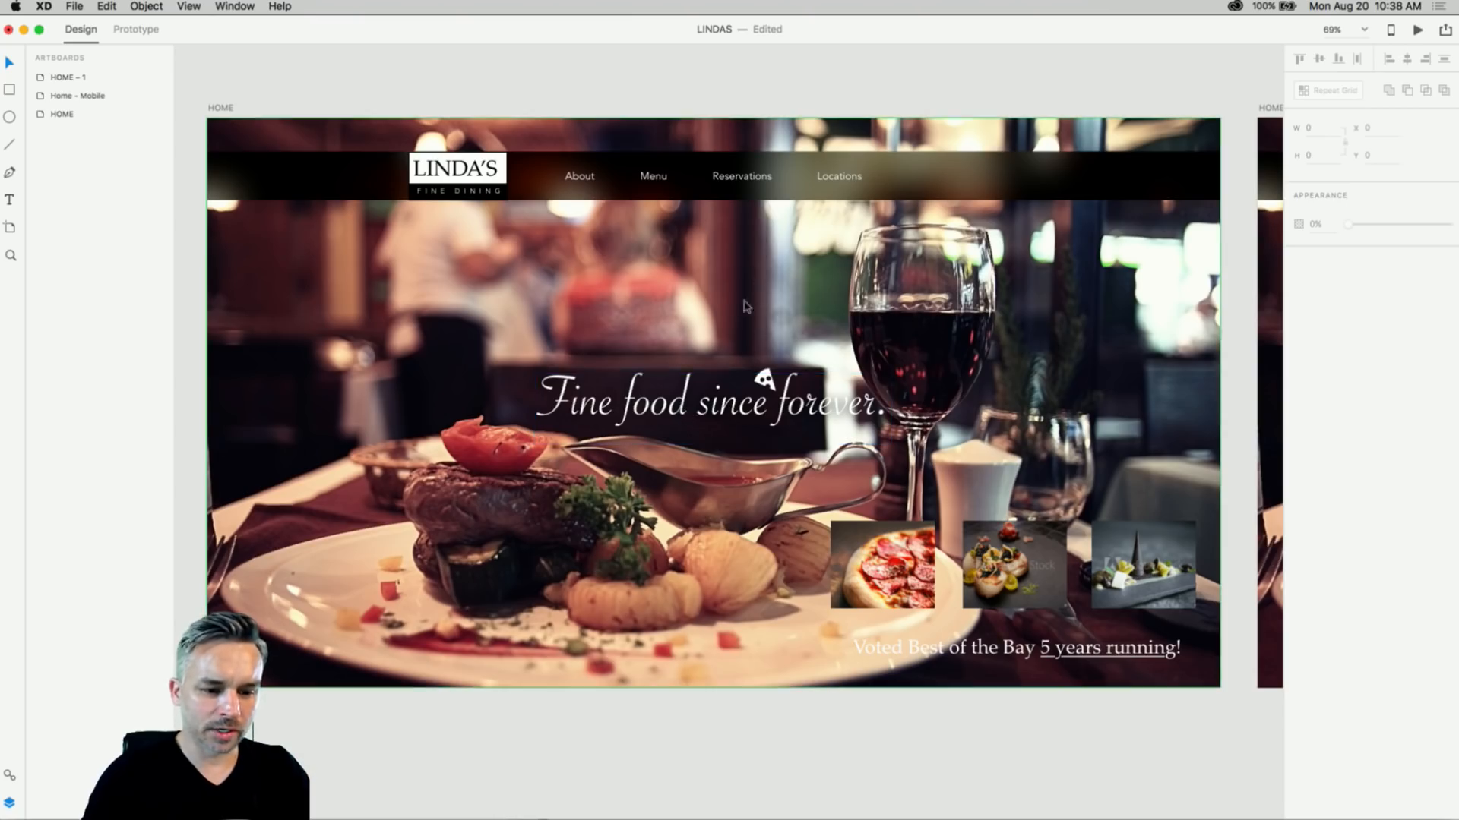
pyautogui.click(758, 378)
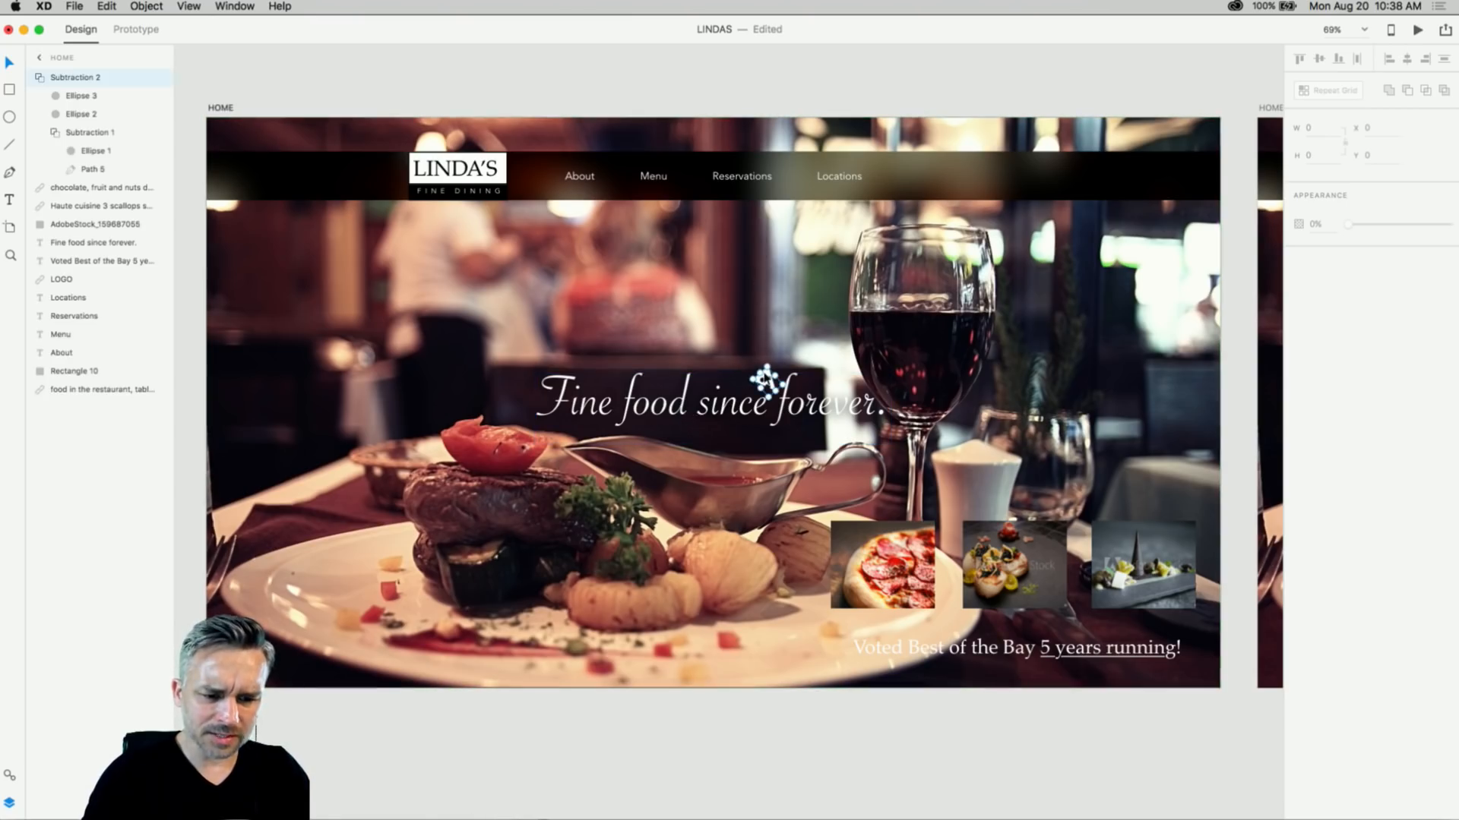
pyautogui.click(705, 86)
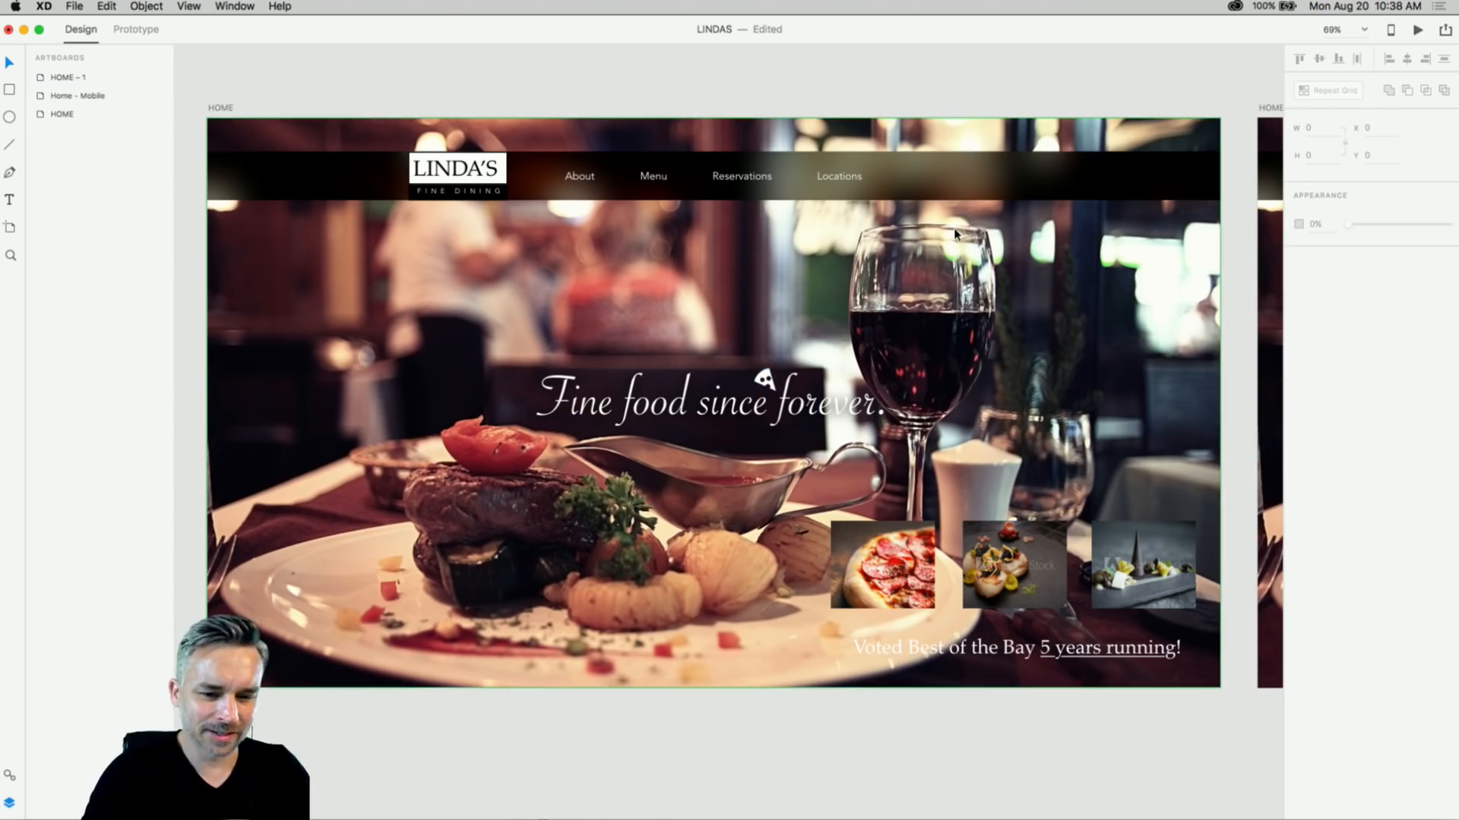
pyautogui.moveTo(1098, 276); pyautogui.dragTo(214, 255)
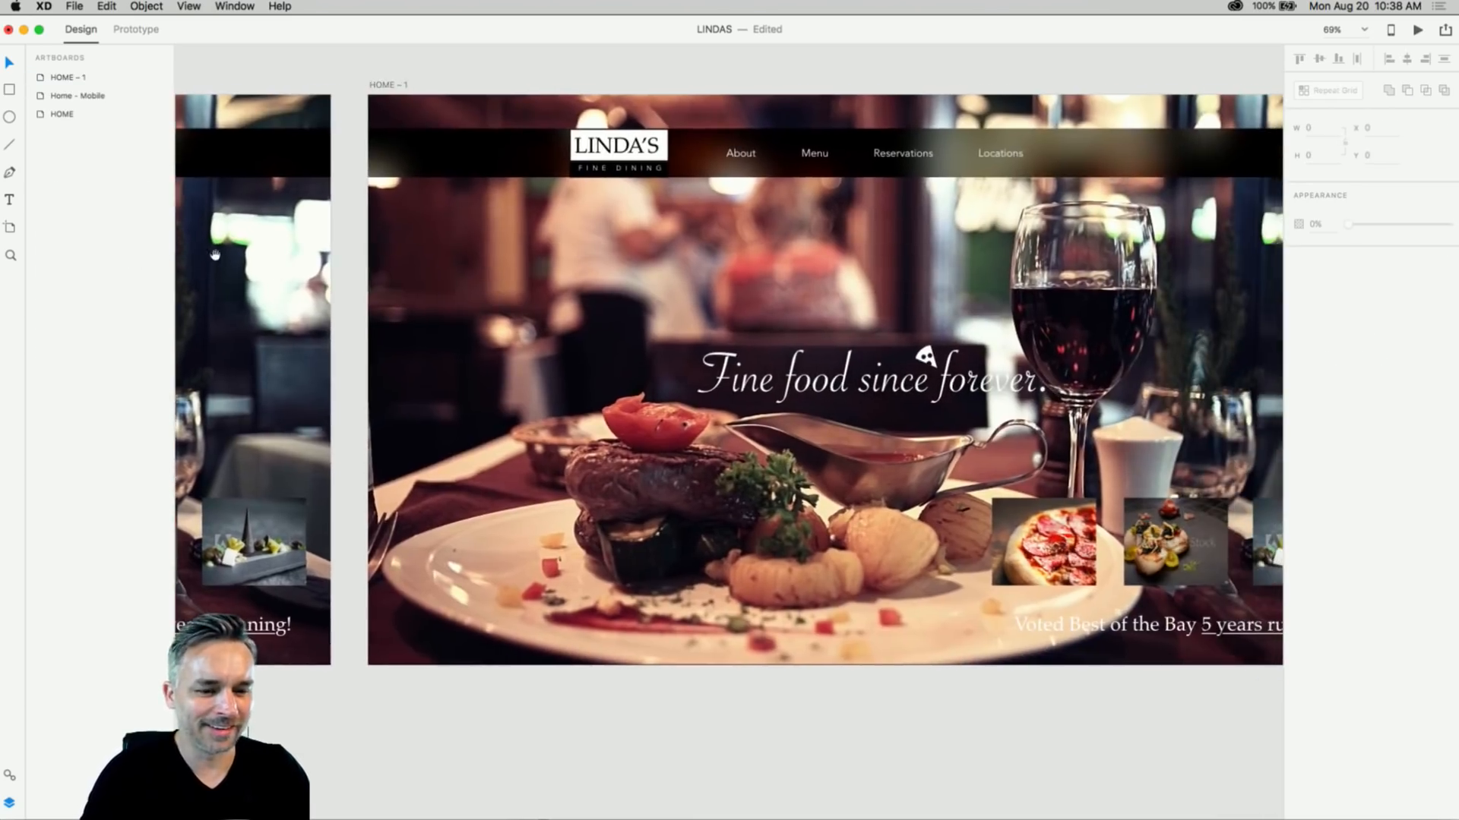
pyautogui.moveTo(580, 347); pyautogui.dragTo(479, 368)
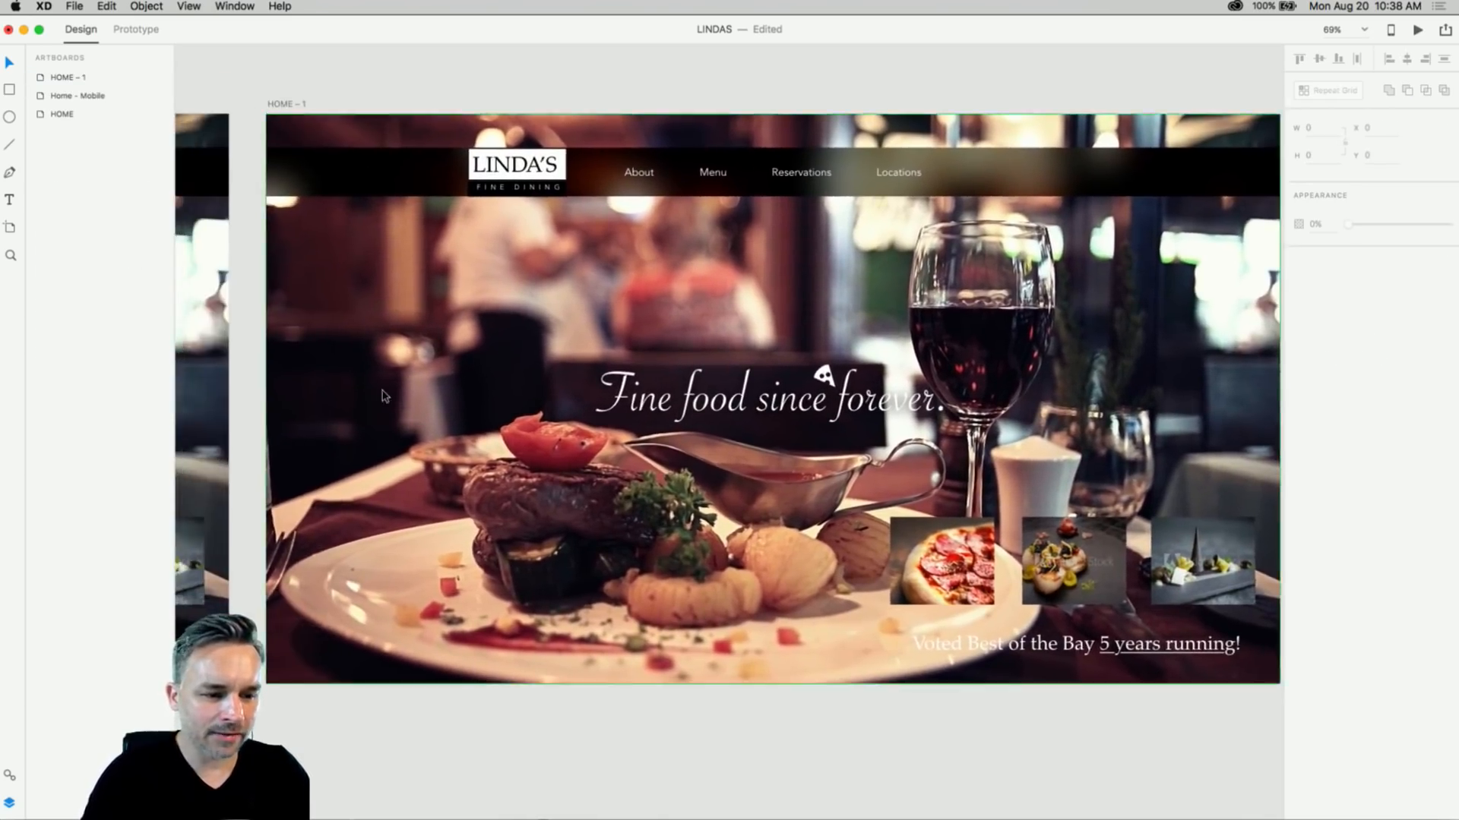
pyautogui.click(385, 398)
pyautogui.doubleClick(294, 104)
pyautogui.click(304, 104)
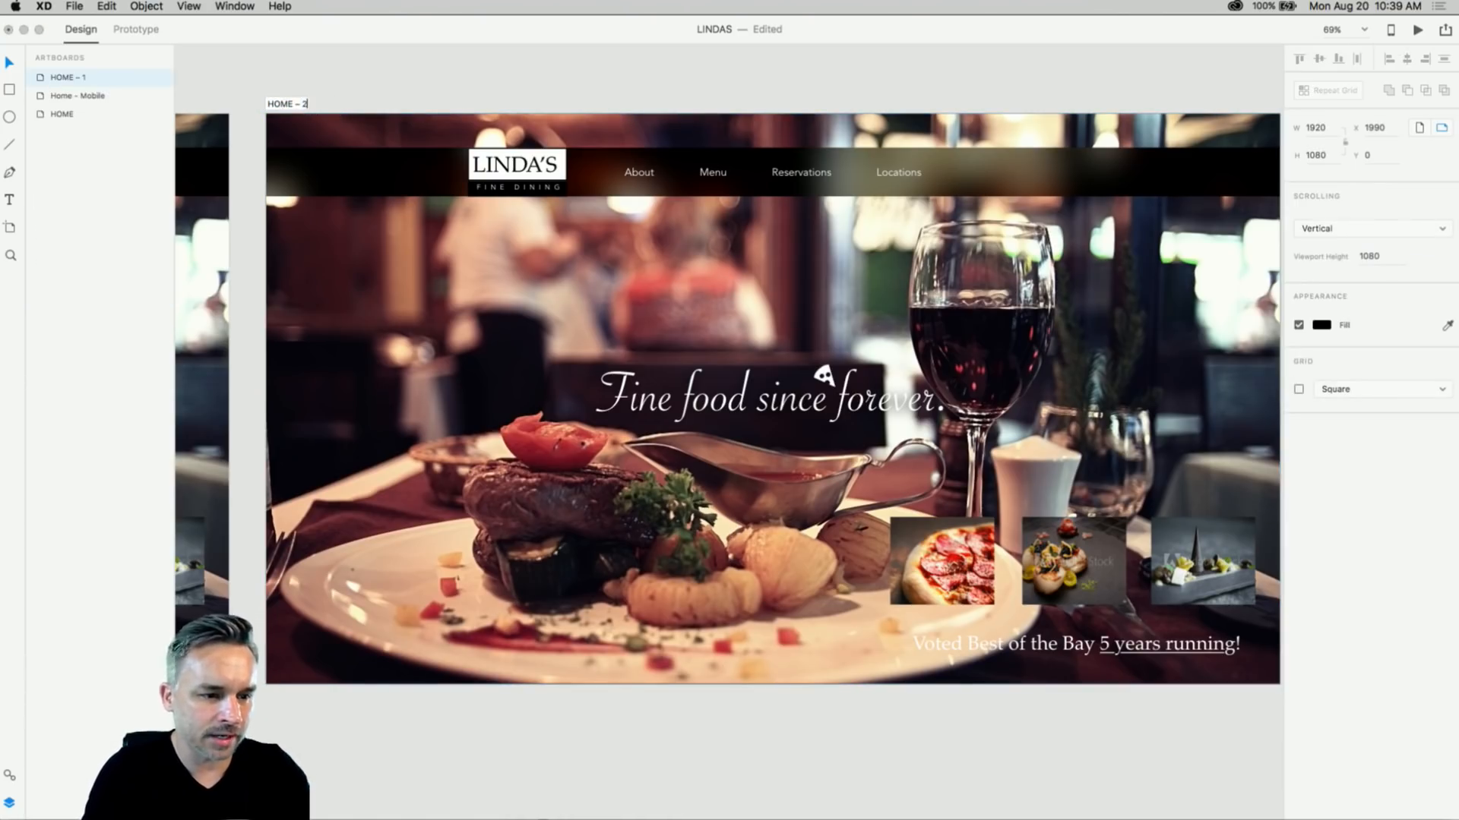
pyautogui.click(286, 49)
# - Rename the original HOME artboard to 'HOME - 1'
pyautogui.moveTo(285, 71); pyautogui.dragTo(1345, 183)
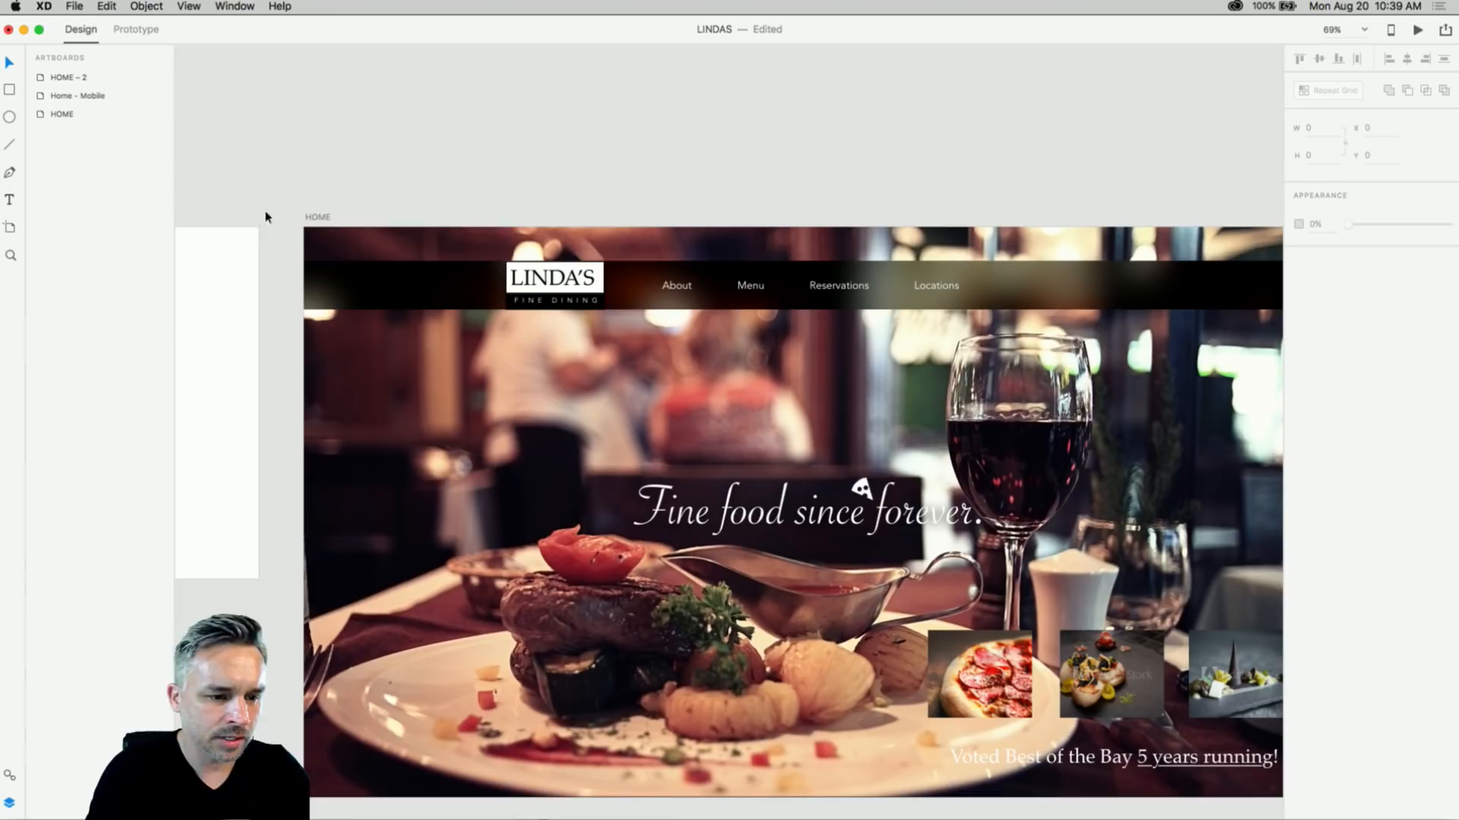
pyautogui.click(321, 218)
pyautogui.doubleClick(326, 217)
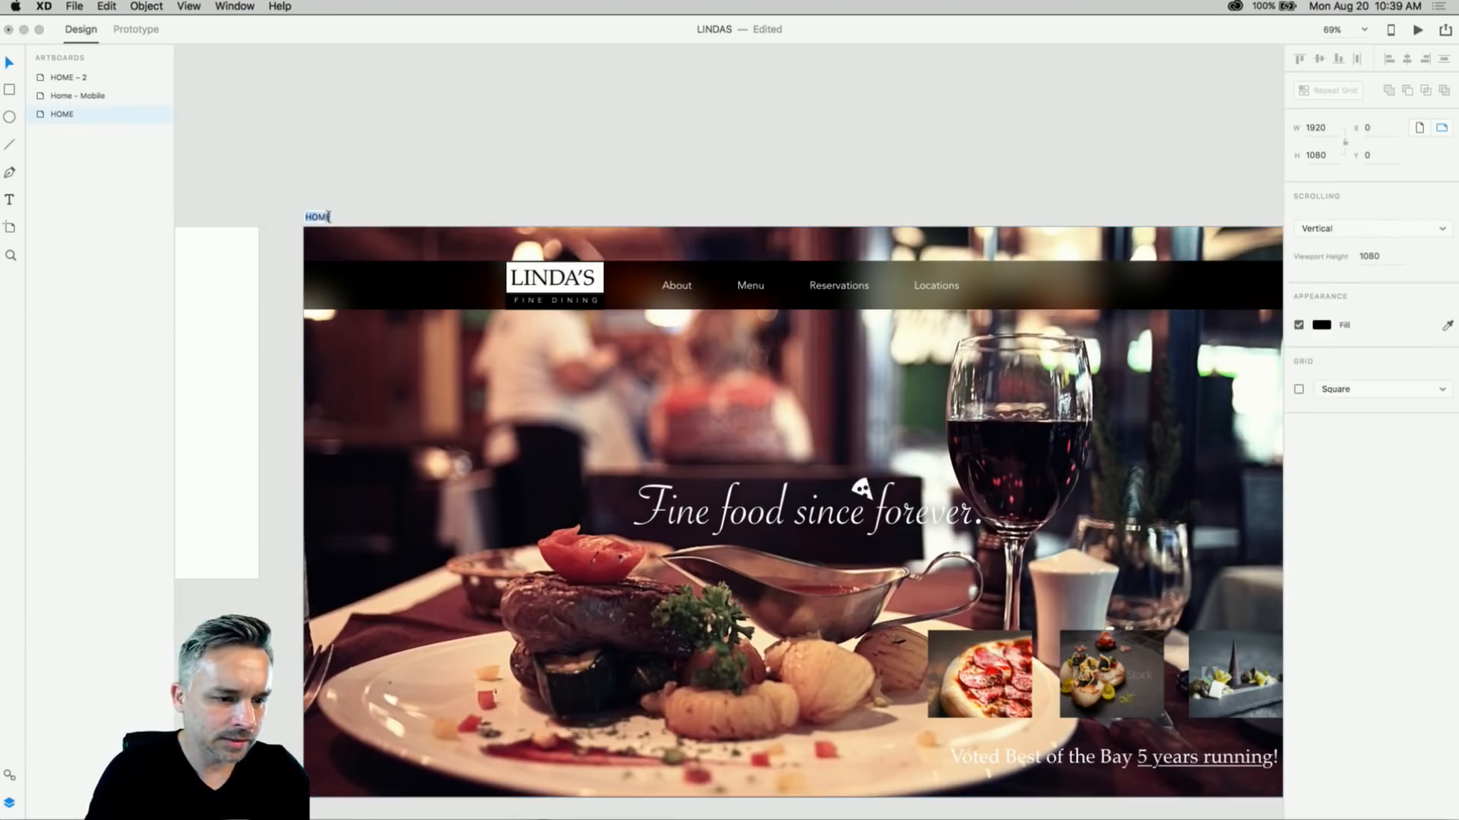
pyautogui.click(328, 217)
pyautogui.press('Return')
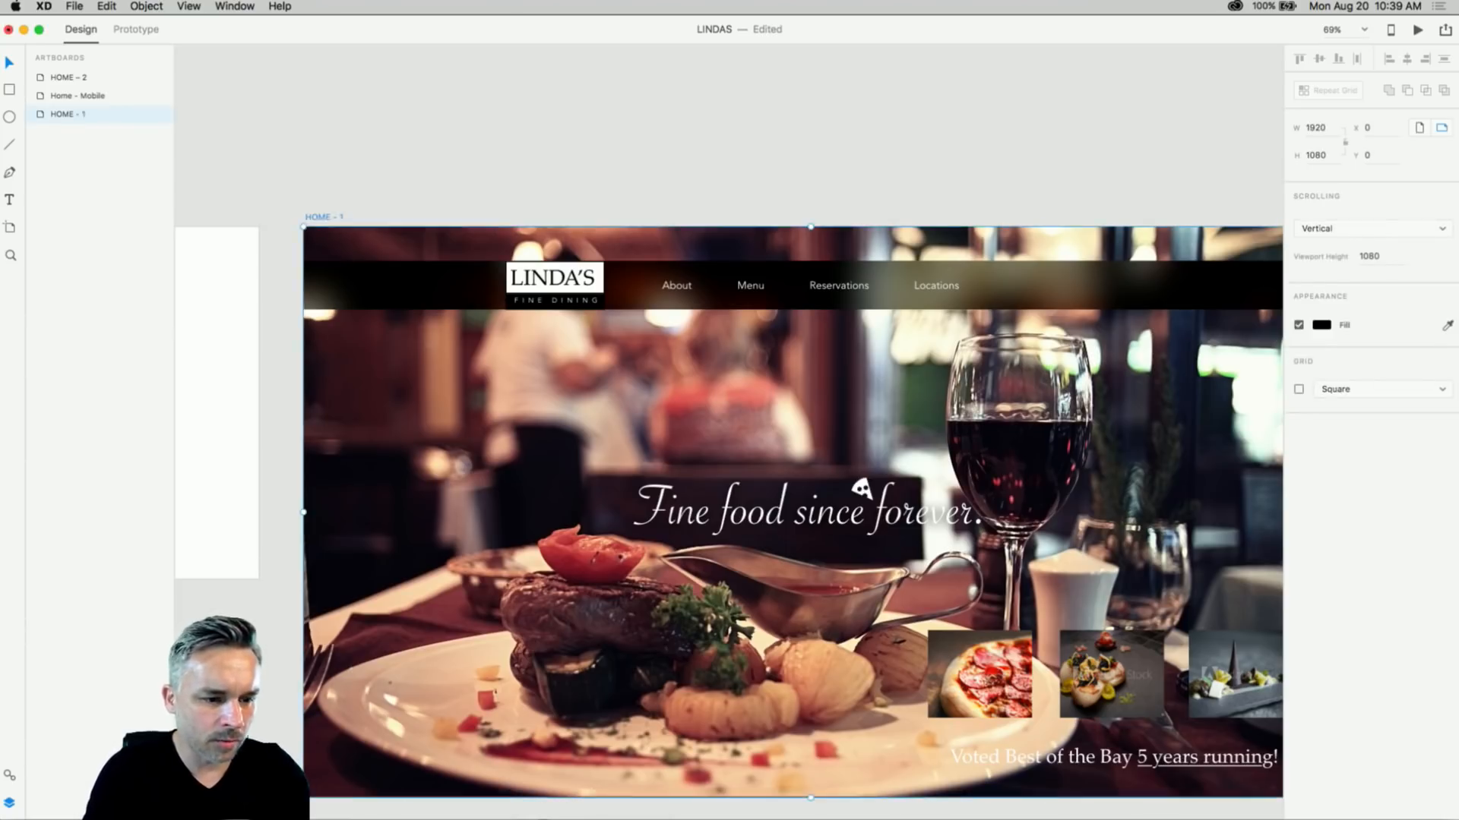
pyautogui.click(388, 187)
# - Bring the whole HOME – 2 artboard into view with its background image selected
pyautogui.moveTo(1257, 361); pyautogui.dragTo(262, 288)
pyautogui.click(644, 357)
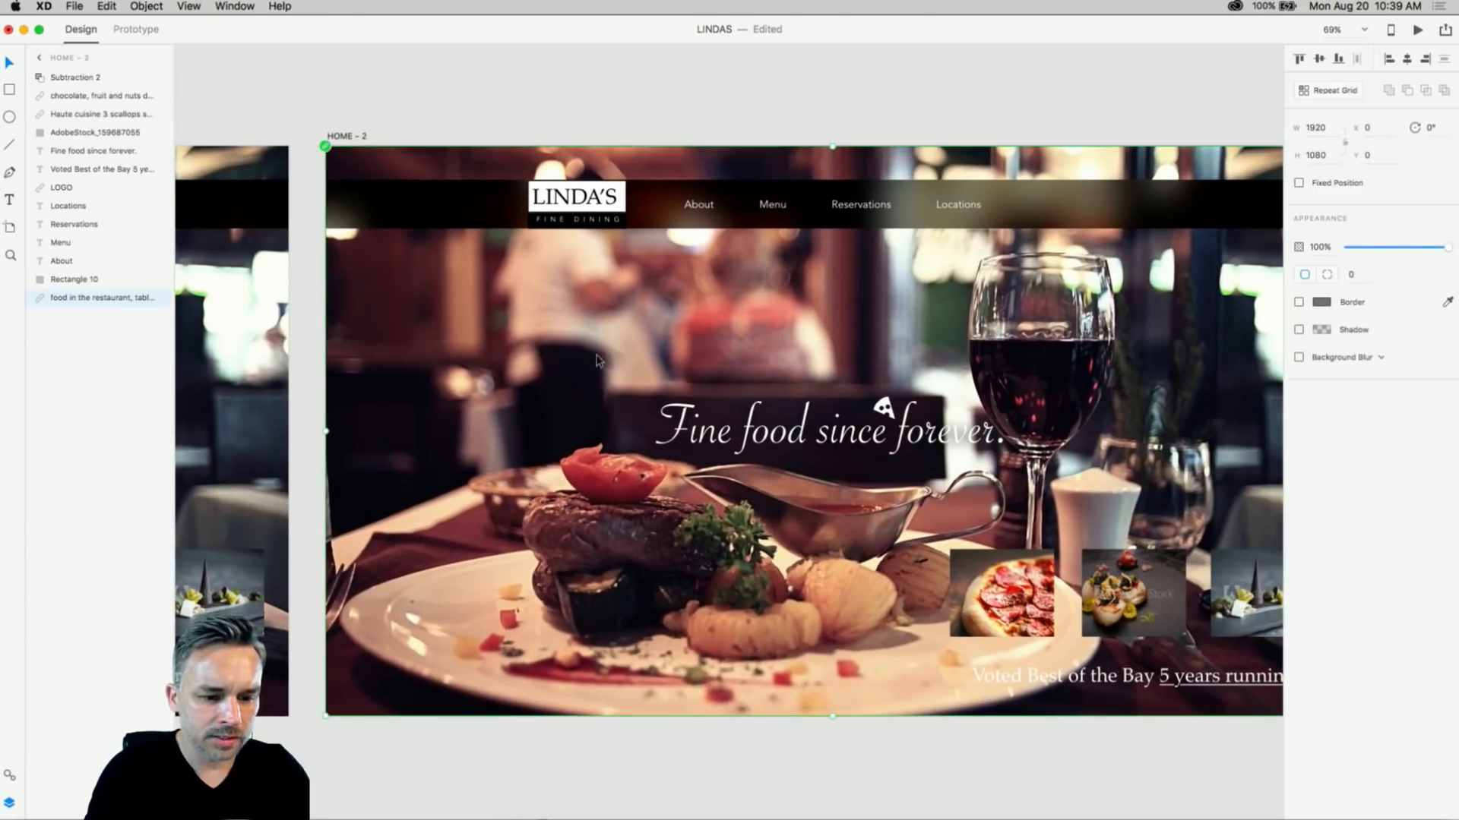
pyautogui.moveTo(644, 357); pyautogui.dragTo(516, 317)
pyautogui.click(85, 6)
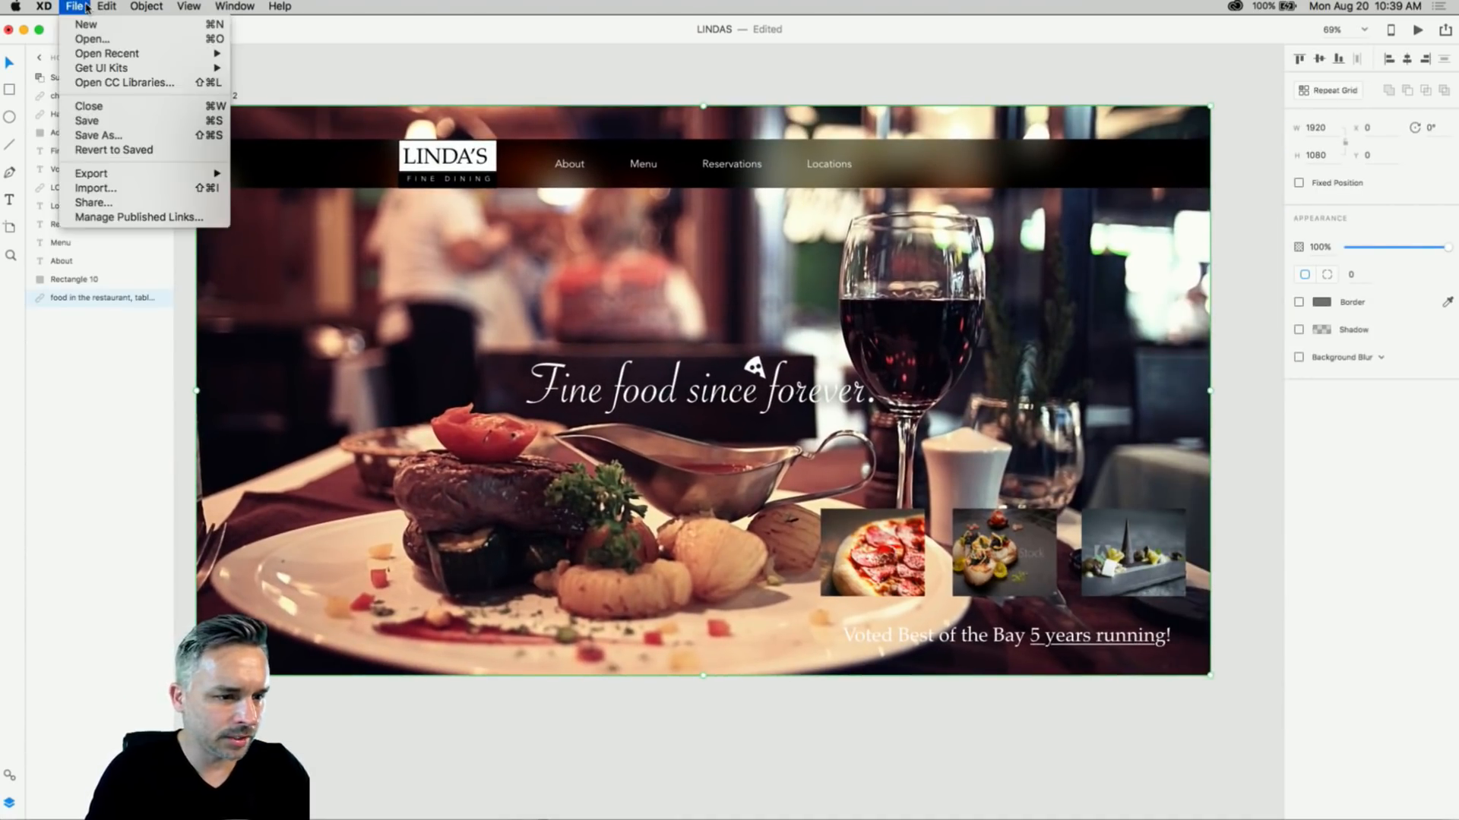
# - From the Food CC Library, try the chocolate dessert and figs-and-scallops images as the hero background
pyautogui.click(99, 82)
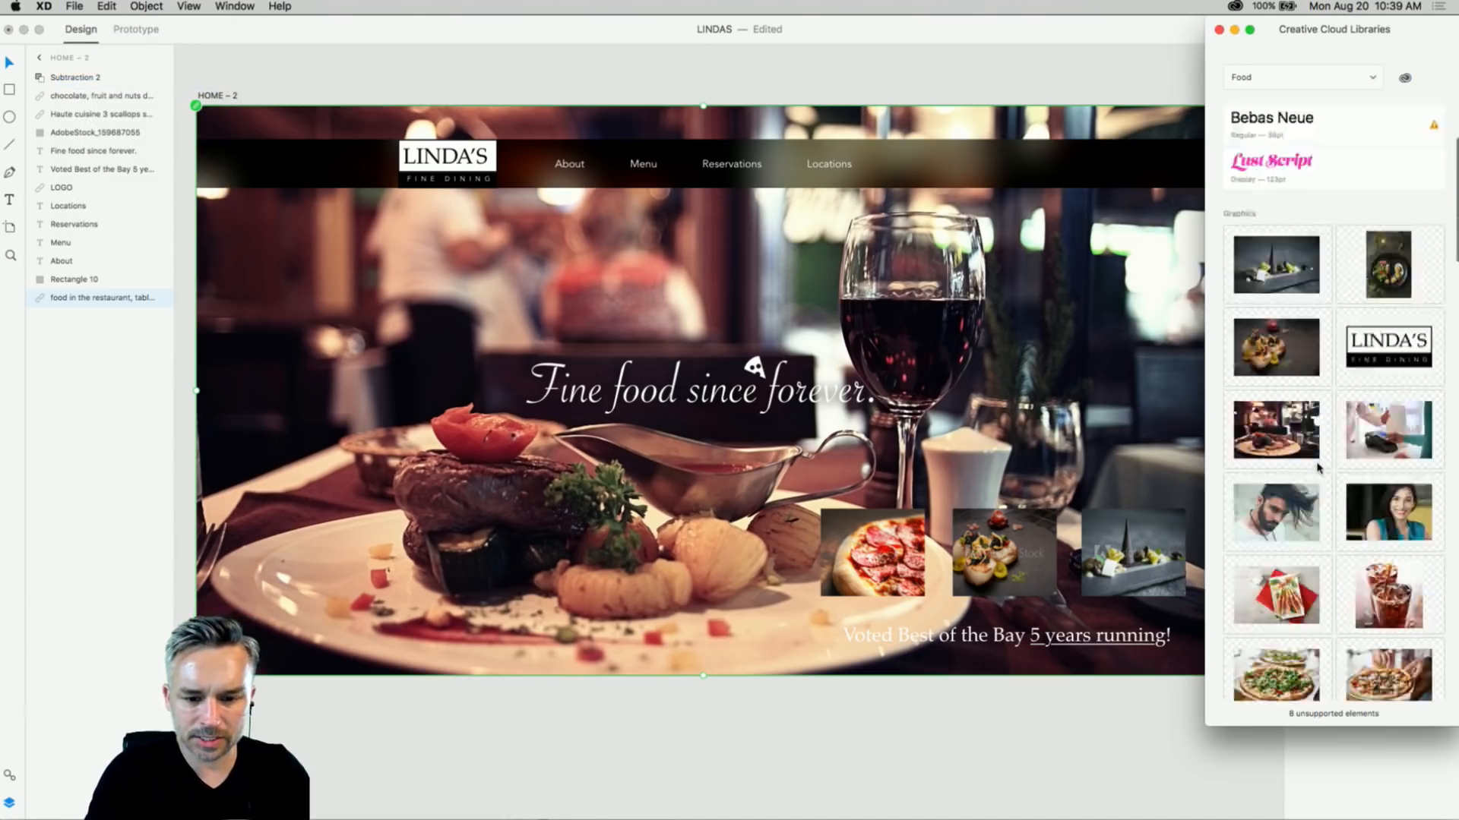
pyautogui.scroll(-5, 1292, 425)
pyautogui.scroll(3, 1284, 404)
pyautogui.scroll(3, 1284, 405)
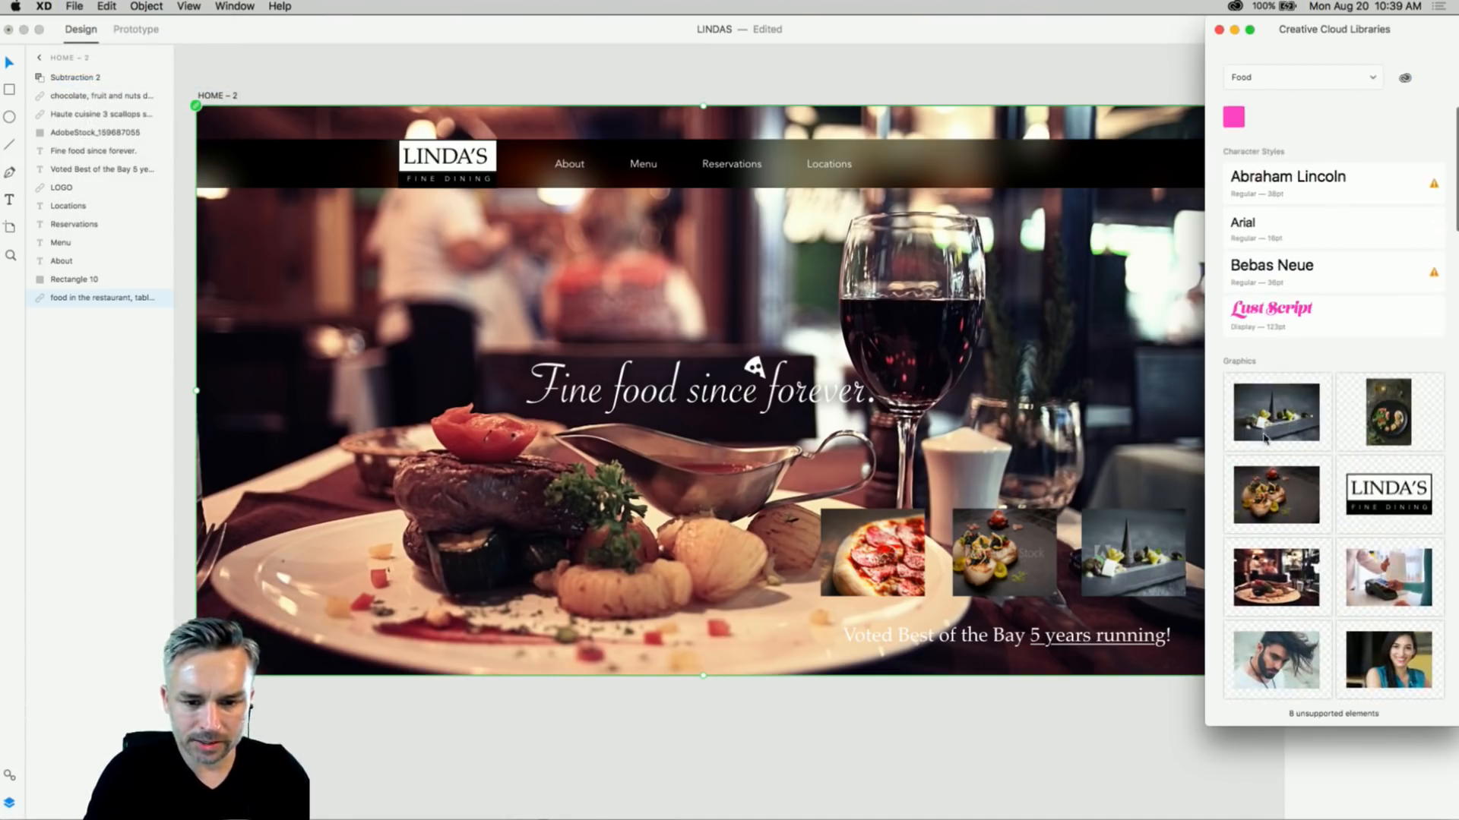
pyautogui.moveTo(1284, 405); pyautogui.dragTo(954, 529)
pyautogui.moveTo(1277, 494); pyautogui.dragTo(994, 550)
pyautogui.click(1046, 463)
pyautogui.moveTo(1259, 405); pyautogui.dragTo(965, 328)
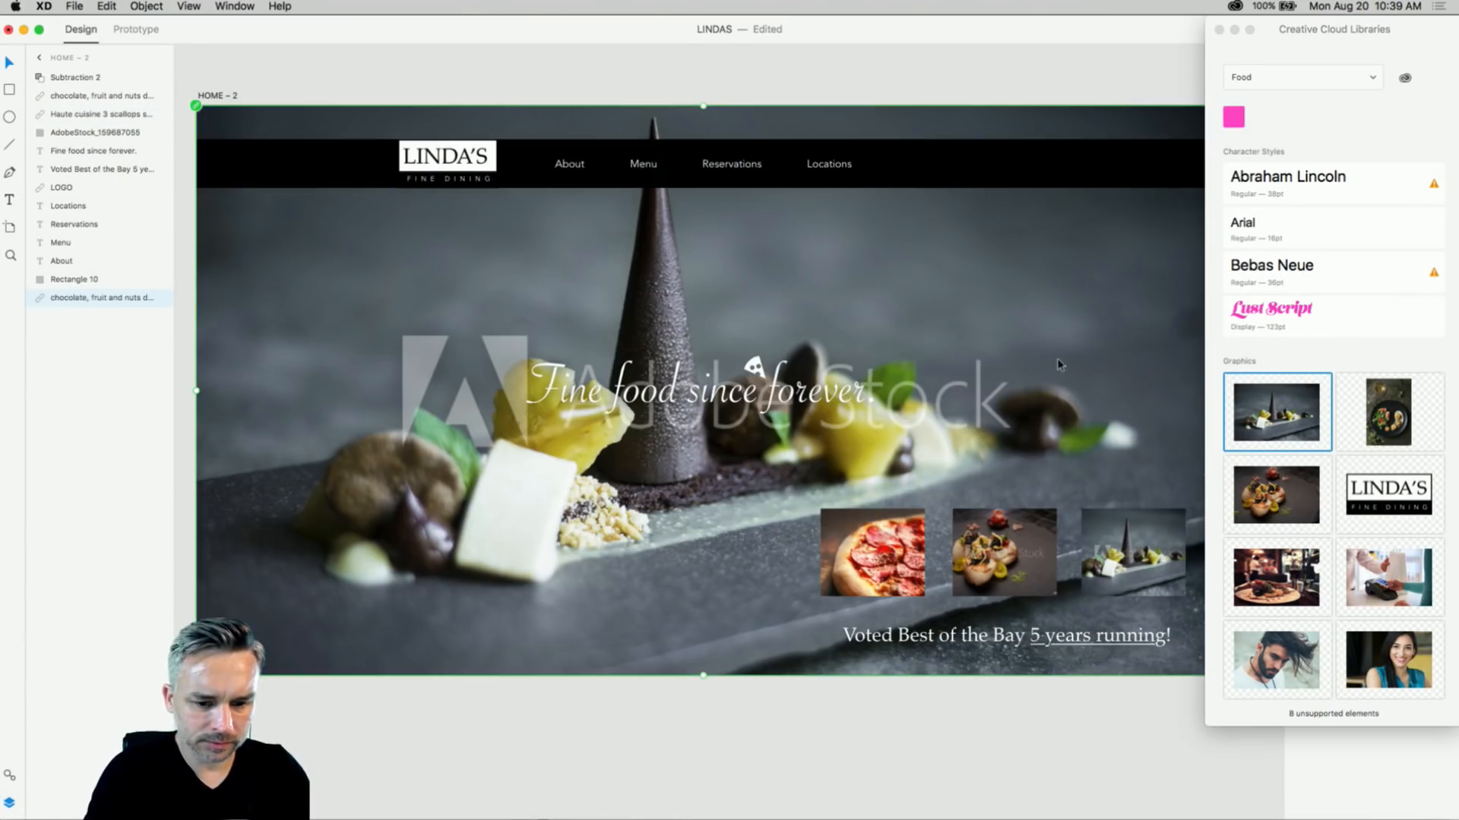
pyautogui.moveTo(1375, 414); pyautogui.dragTo(855, 278)
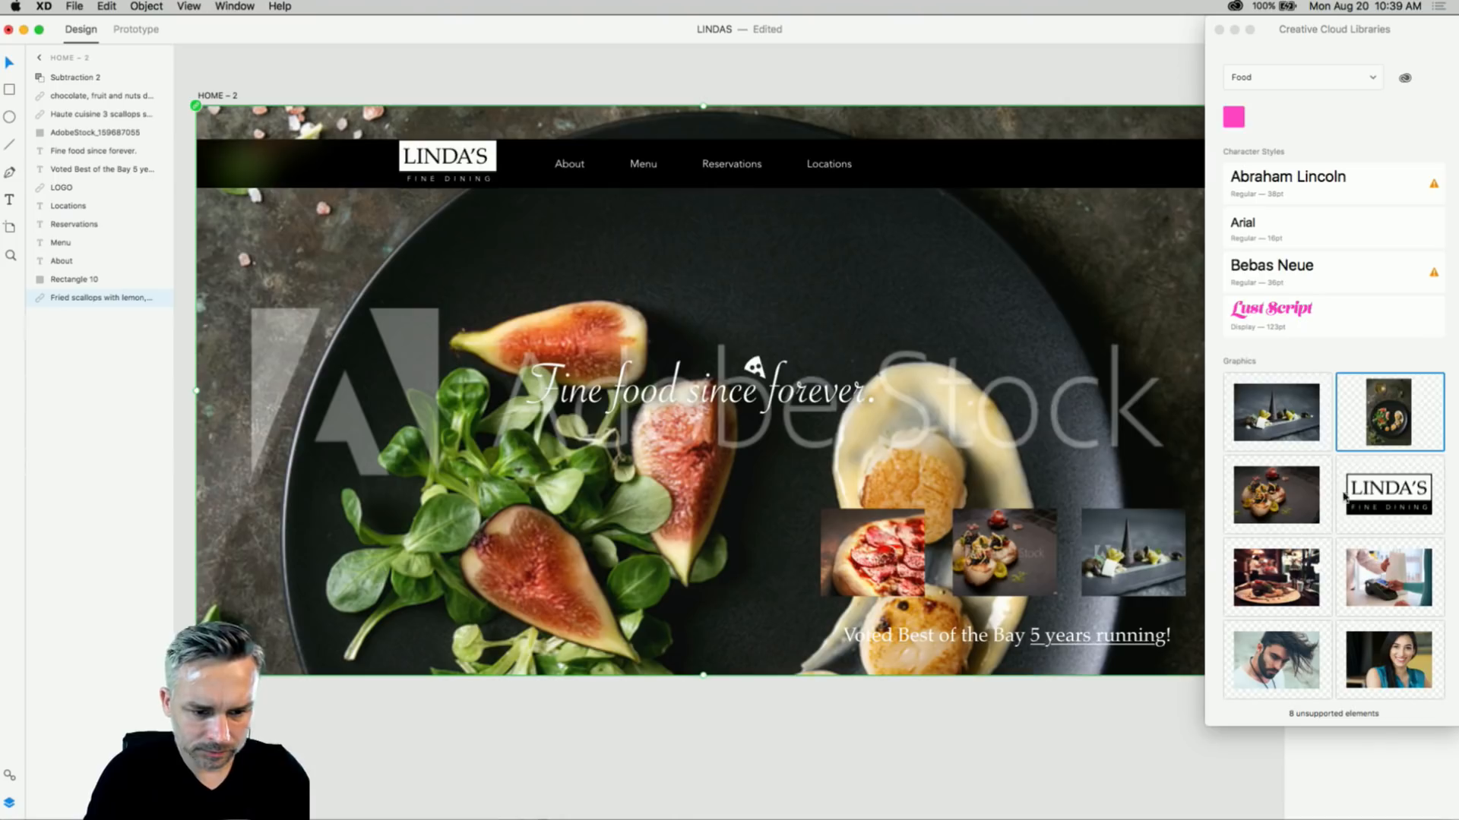
# - Try the Indian food image, then settle on the noodles-and-dumplings photo as background
pyautogui.click(1397, 582)
pyautogui.scroll(-10, 1354, 596)
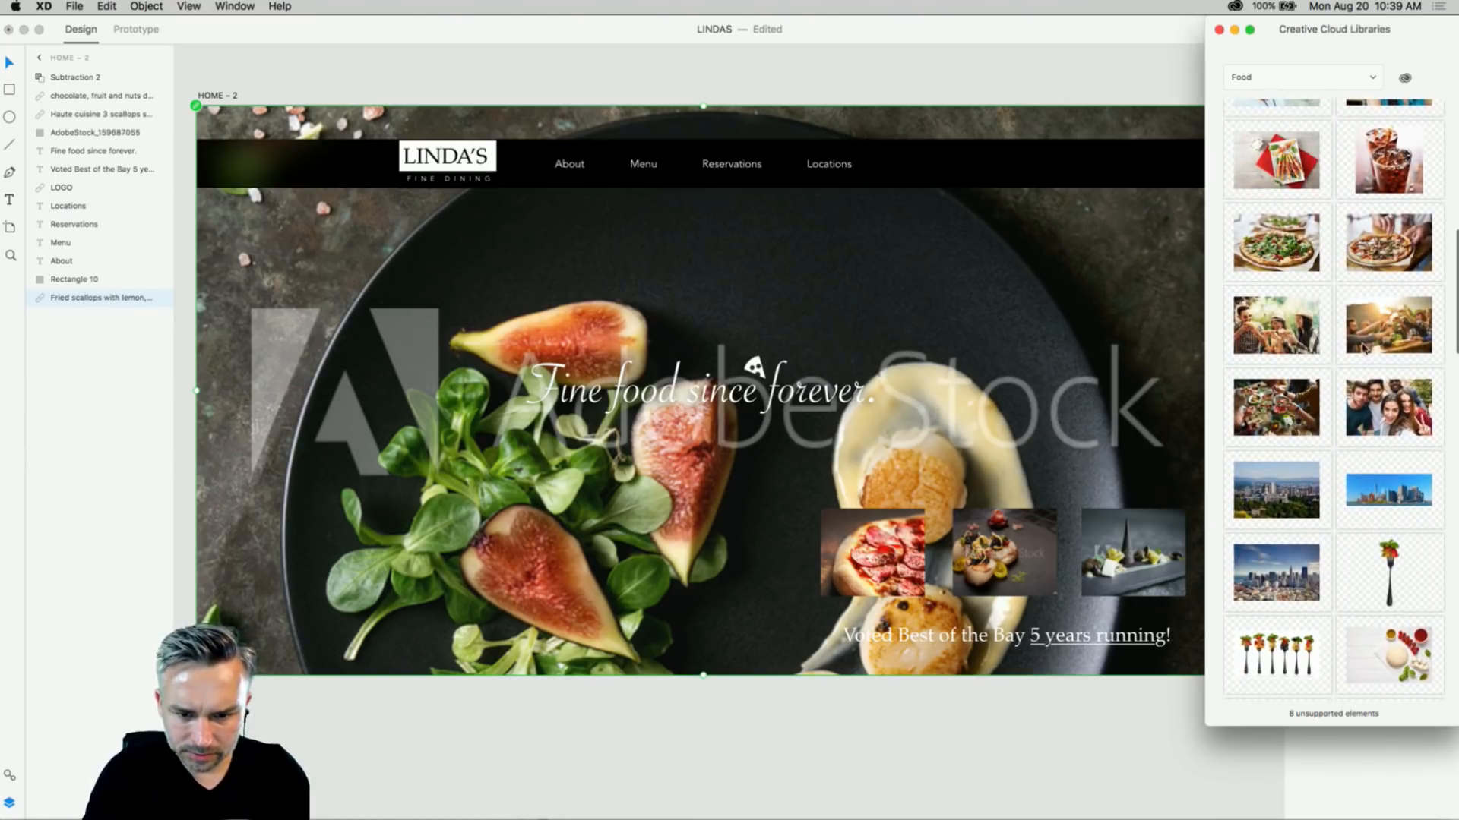
pyautogui.scroll(-10, 1380, 334)
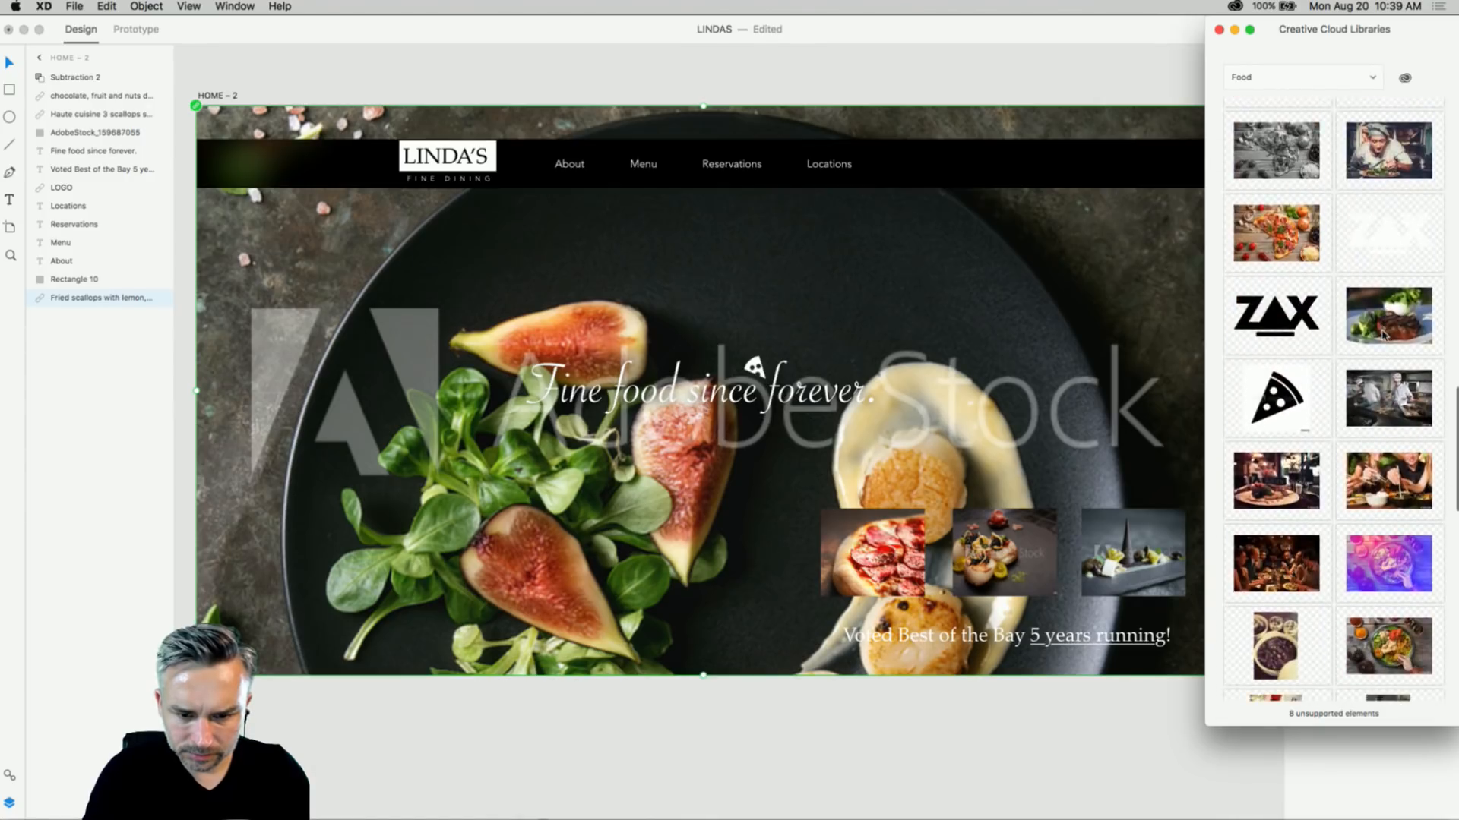
pyautogui.scroll(-5, 1383, 336)
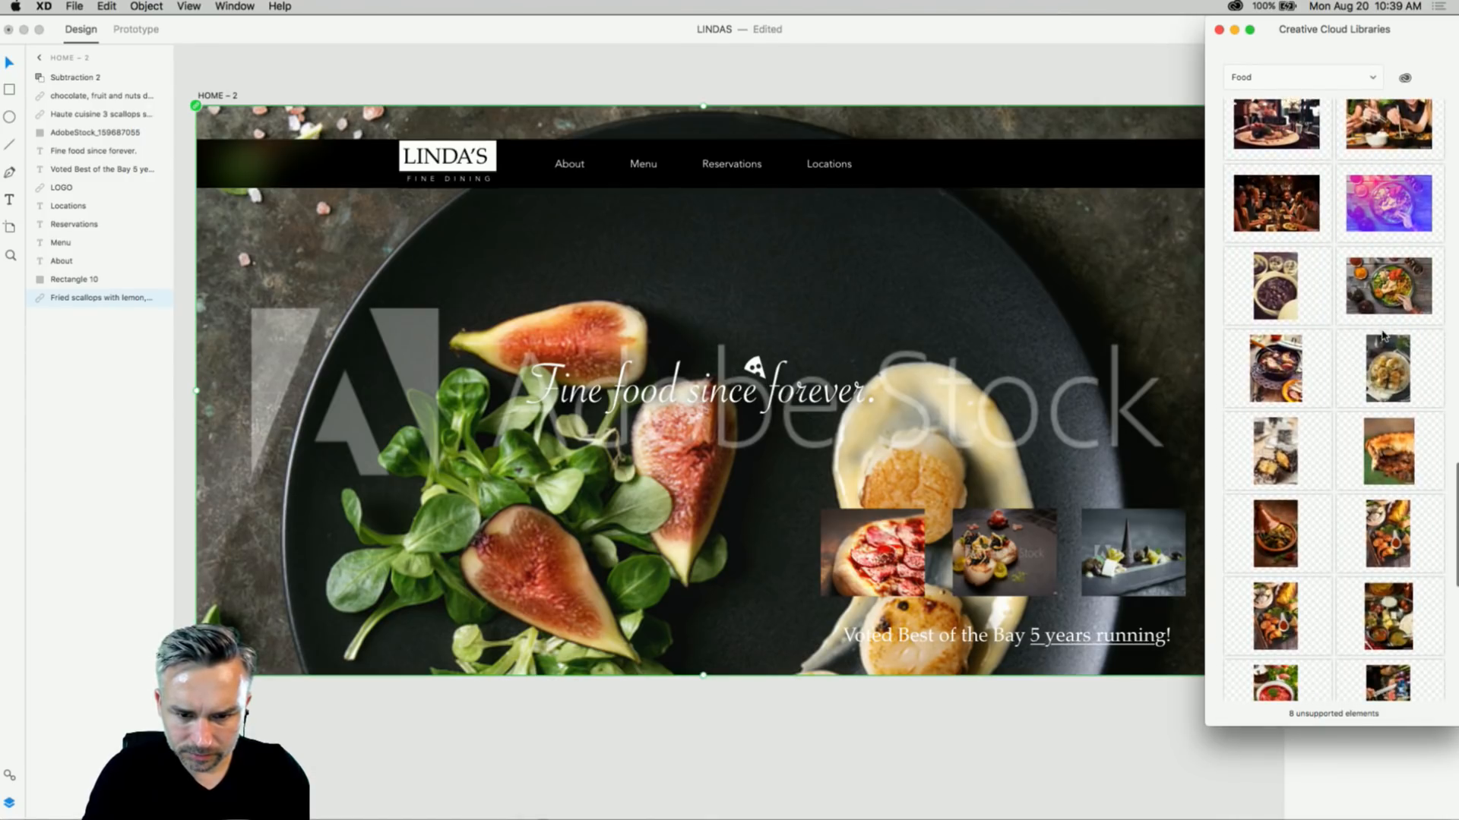
pyautogui.moveTo(1370, 308); pyautogui.dragTo(995, 241)
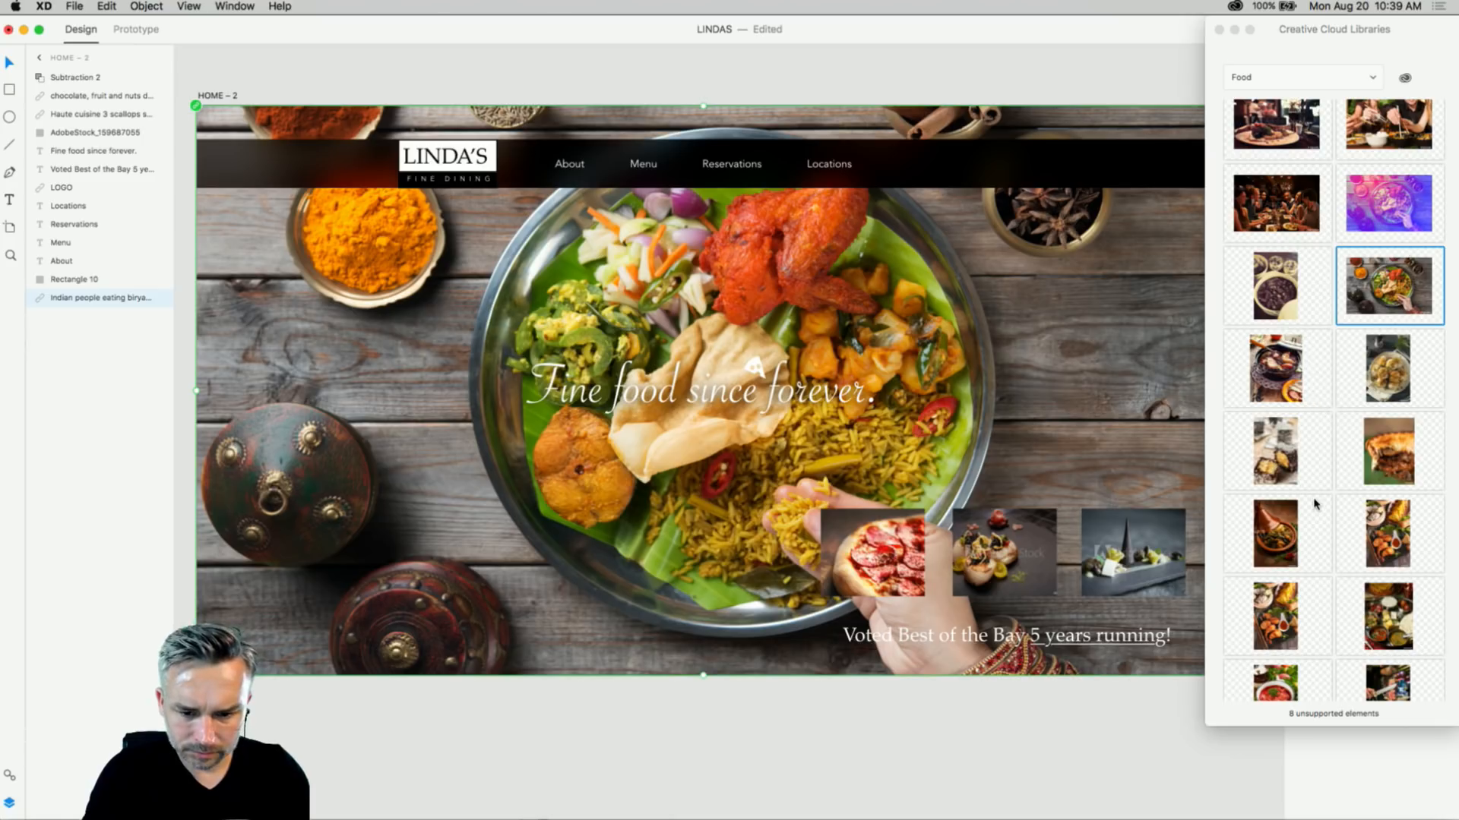
pyautogui.scroll(-5, 1311, 494)
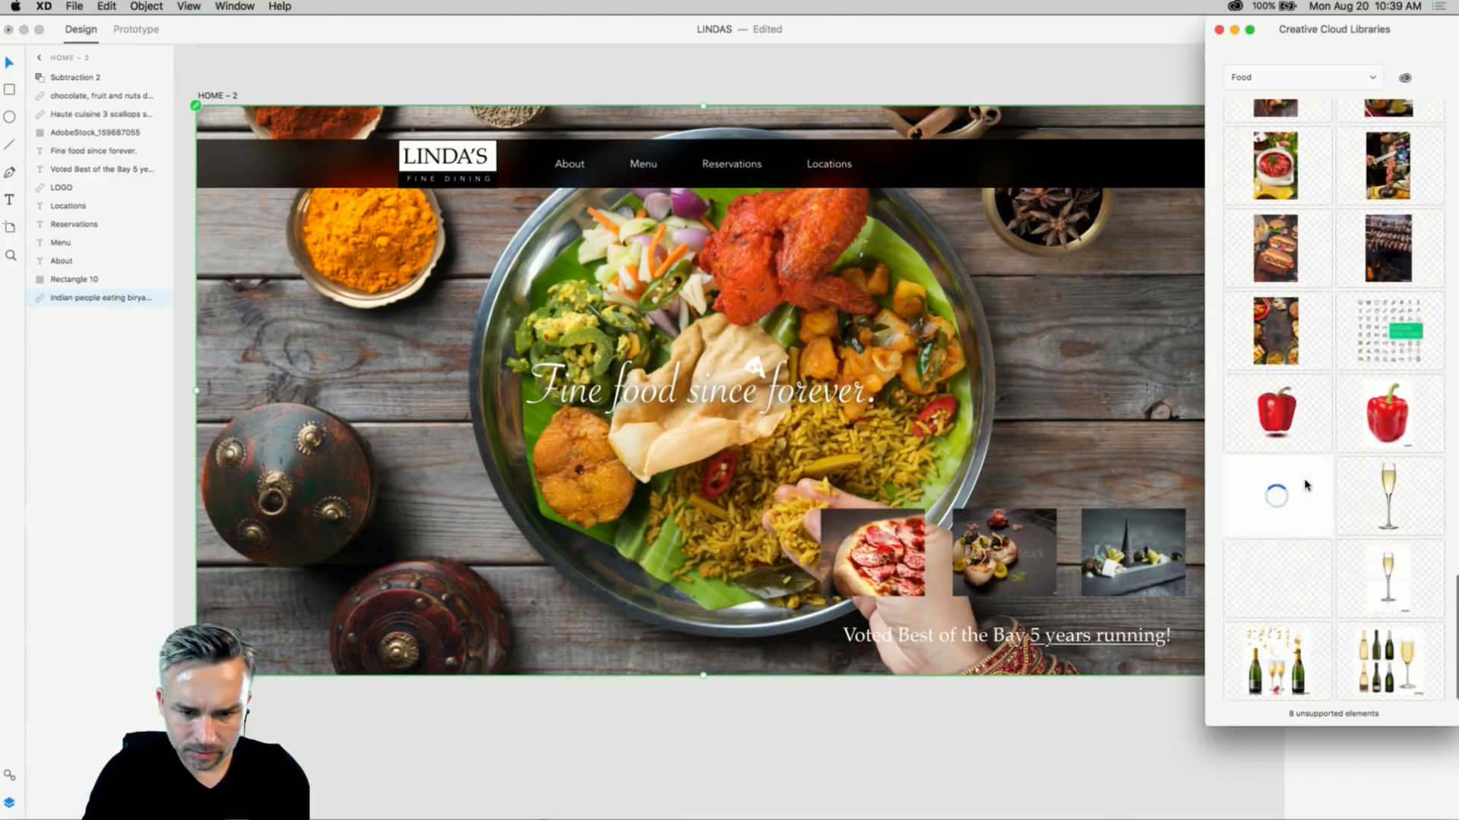
pyautogui.scroll(1, 1306, 484)
pyautogui.moveTo(1280, 493); pyautogui.dragTo(1049, 319)
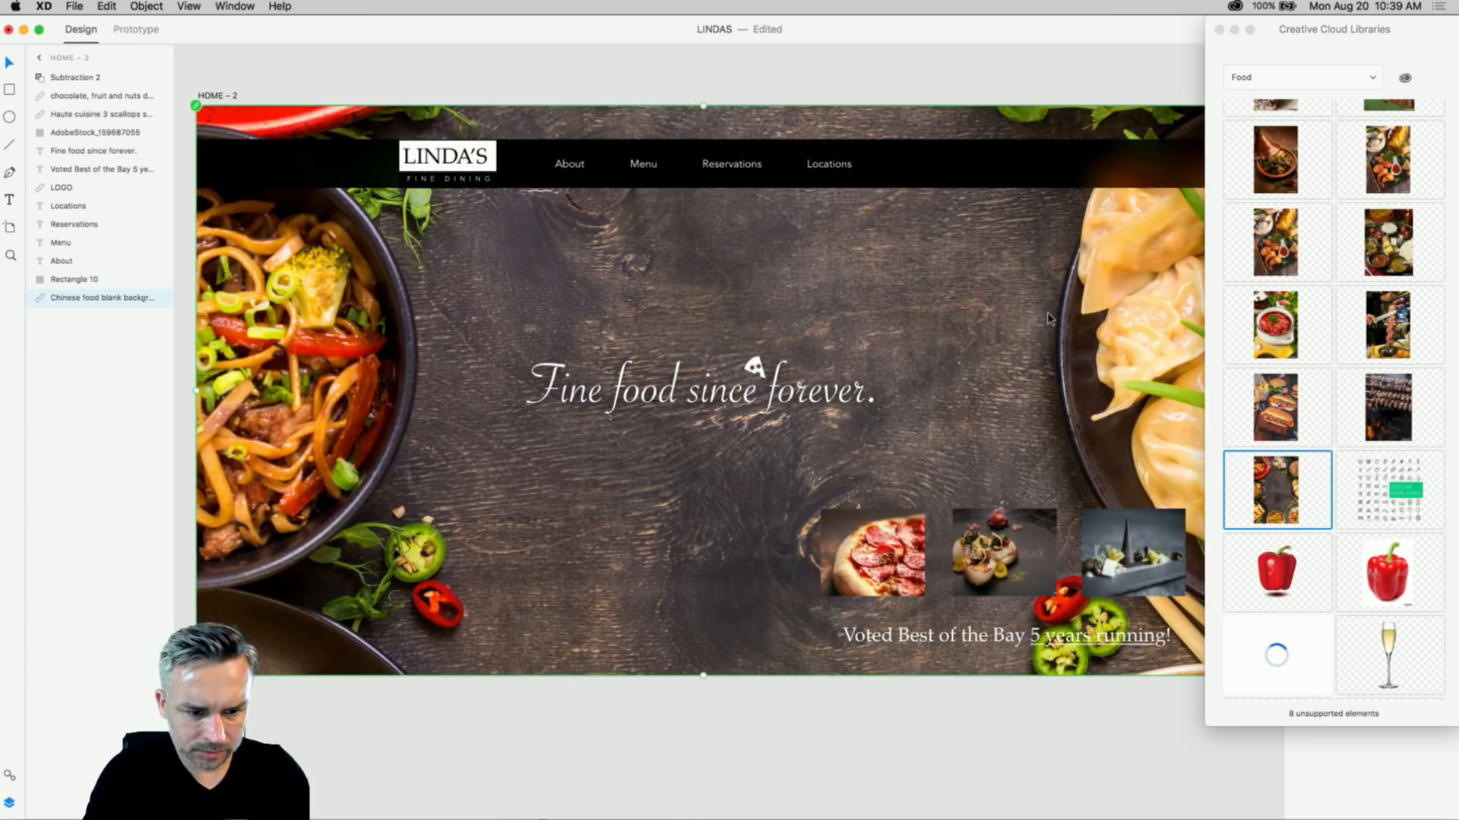
pyautogui.click(502, 84)
pyautogui.hscroll(2, 540, 88)
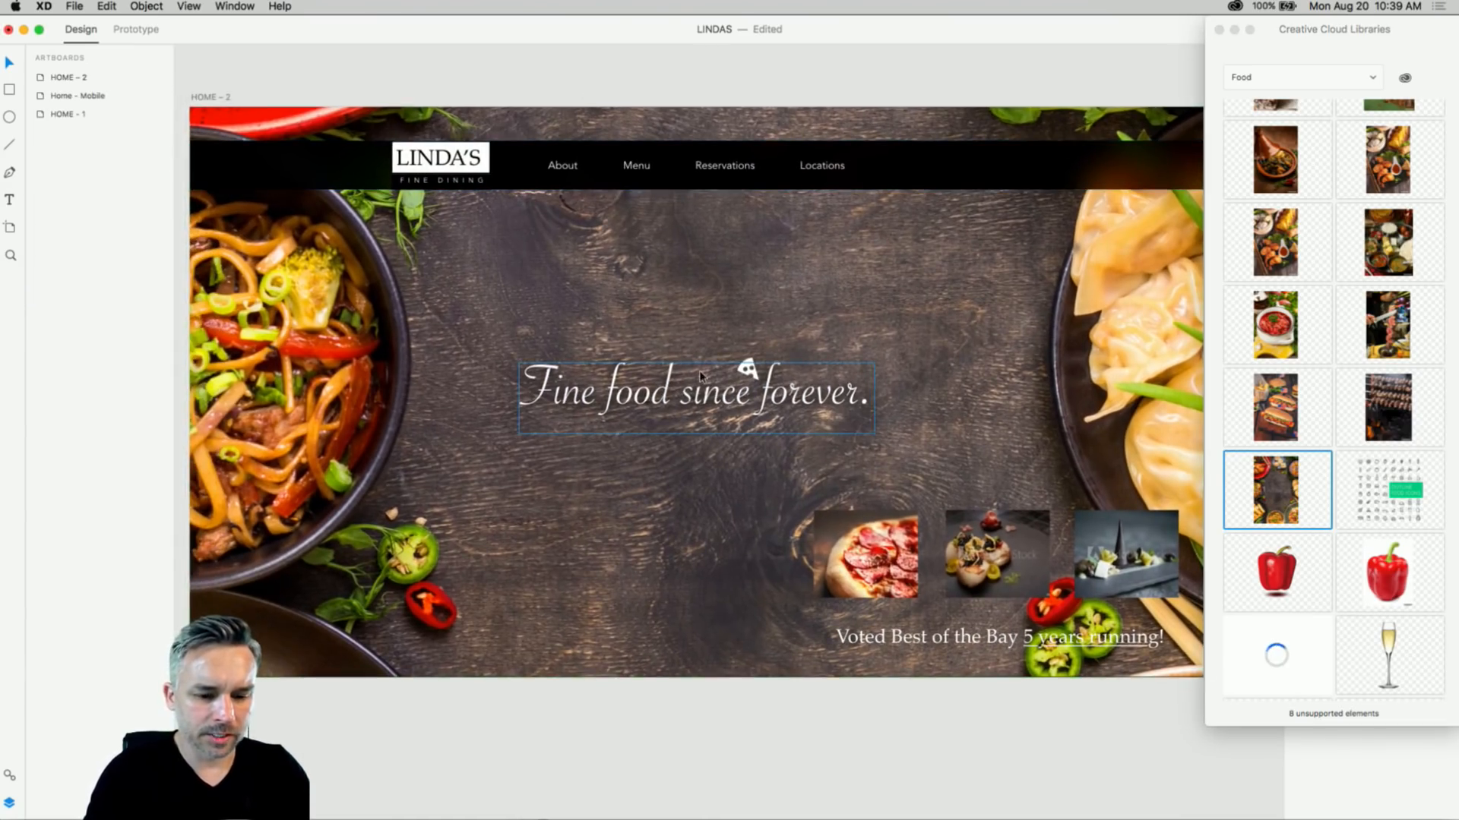
pyautogui.click(612, 408)
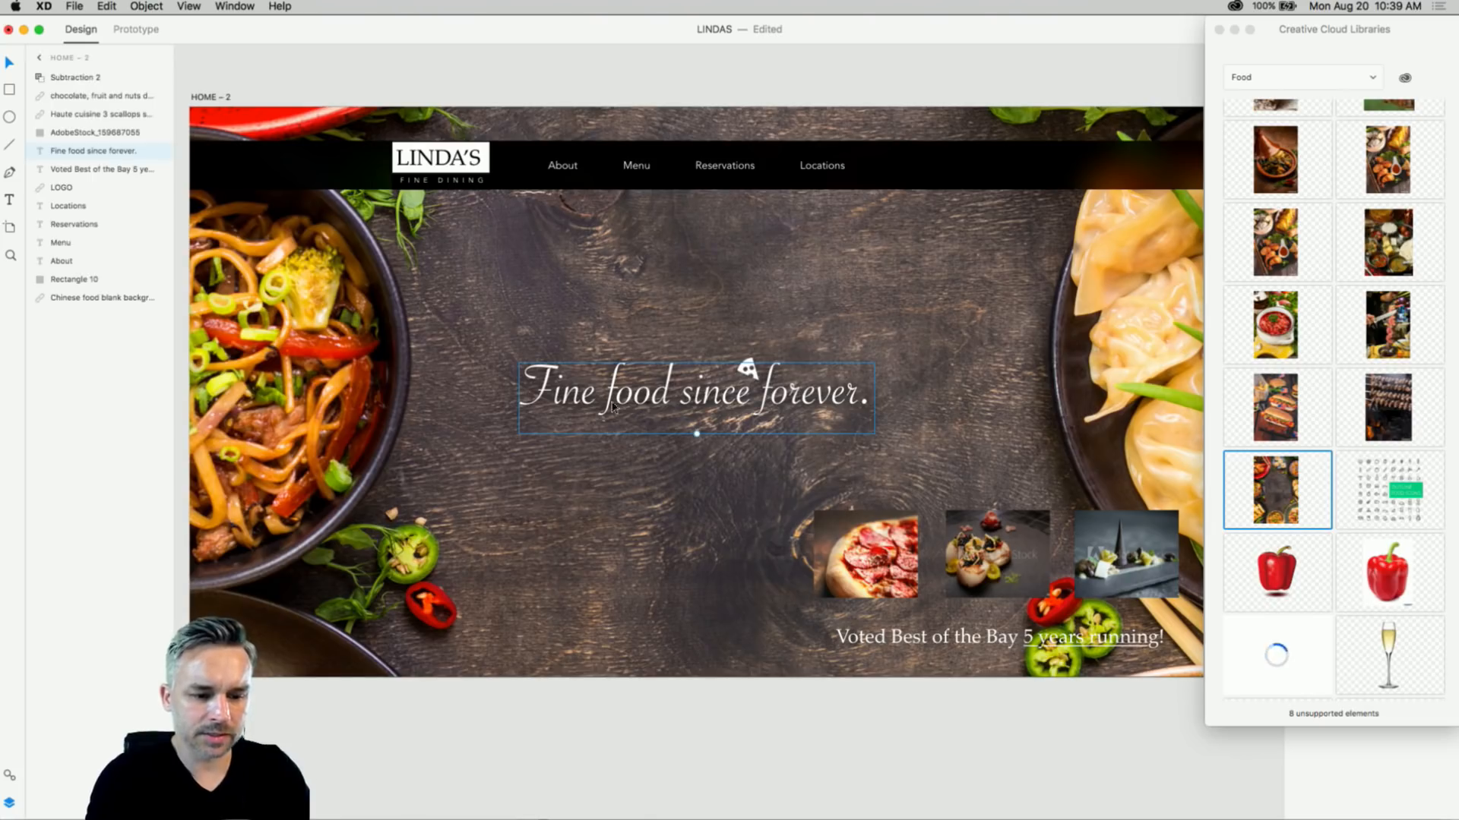
# - Delete the pizza-slice icon and move the headline higher
pyautogui.click(750, 370)
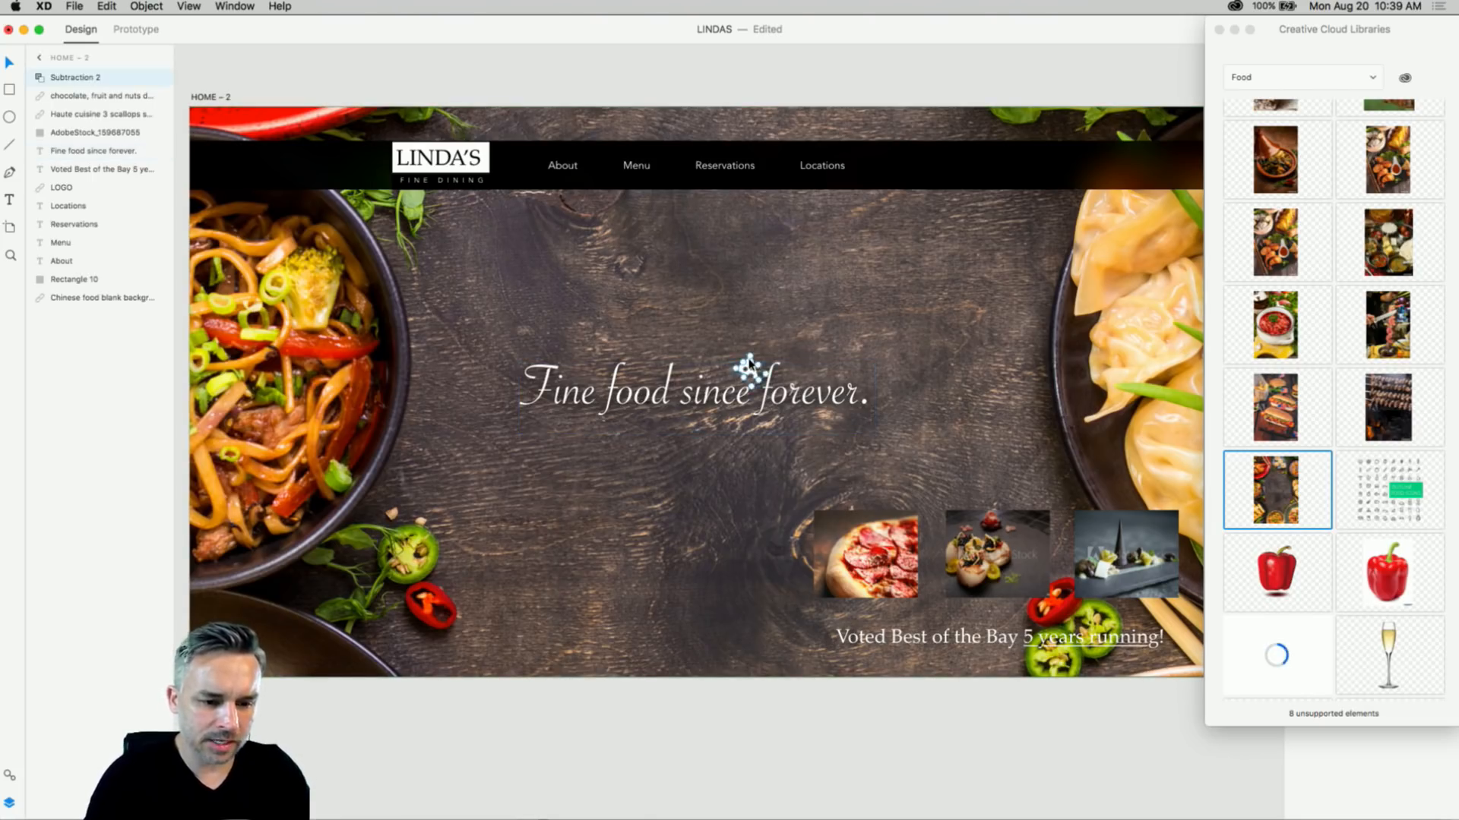
pyautogui.press('Delete')
pyautogui.moveTo(570, 378); pyautogui.dragTo(620, 279)
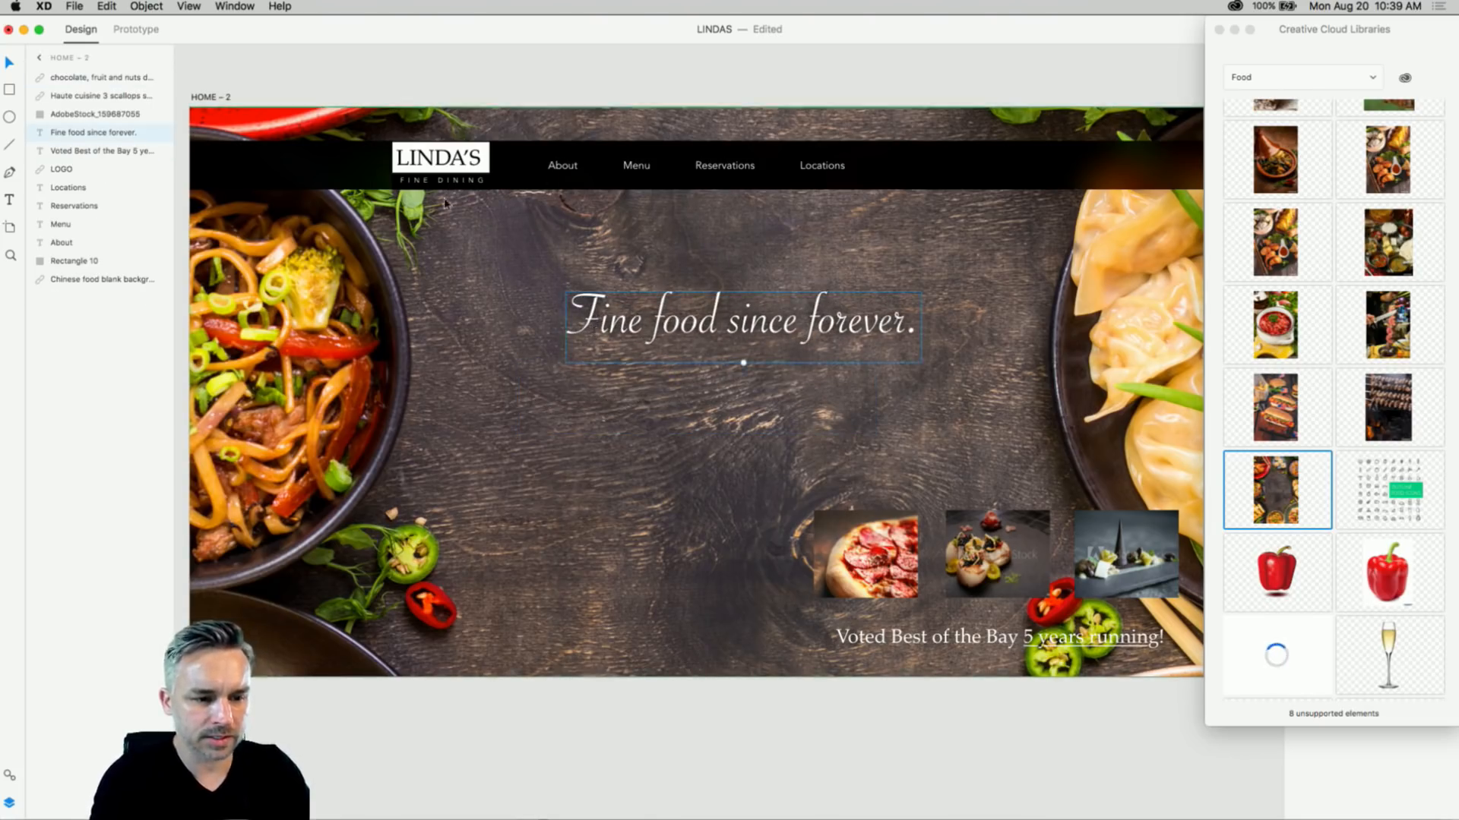
# - Select the black header bar, the four nav links and the LINDA'S logo together
pyautogui.click(448, 161)
pyautogui.keyDown('shift'); pyautogui.click(553, 168); pyautogui.keyUp('shift')
pyautogui.keyDown('shift'); pyautogui.click(637, 167); pyautogui.keyUp('shift')
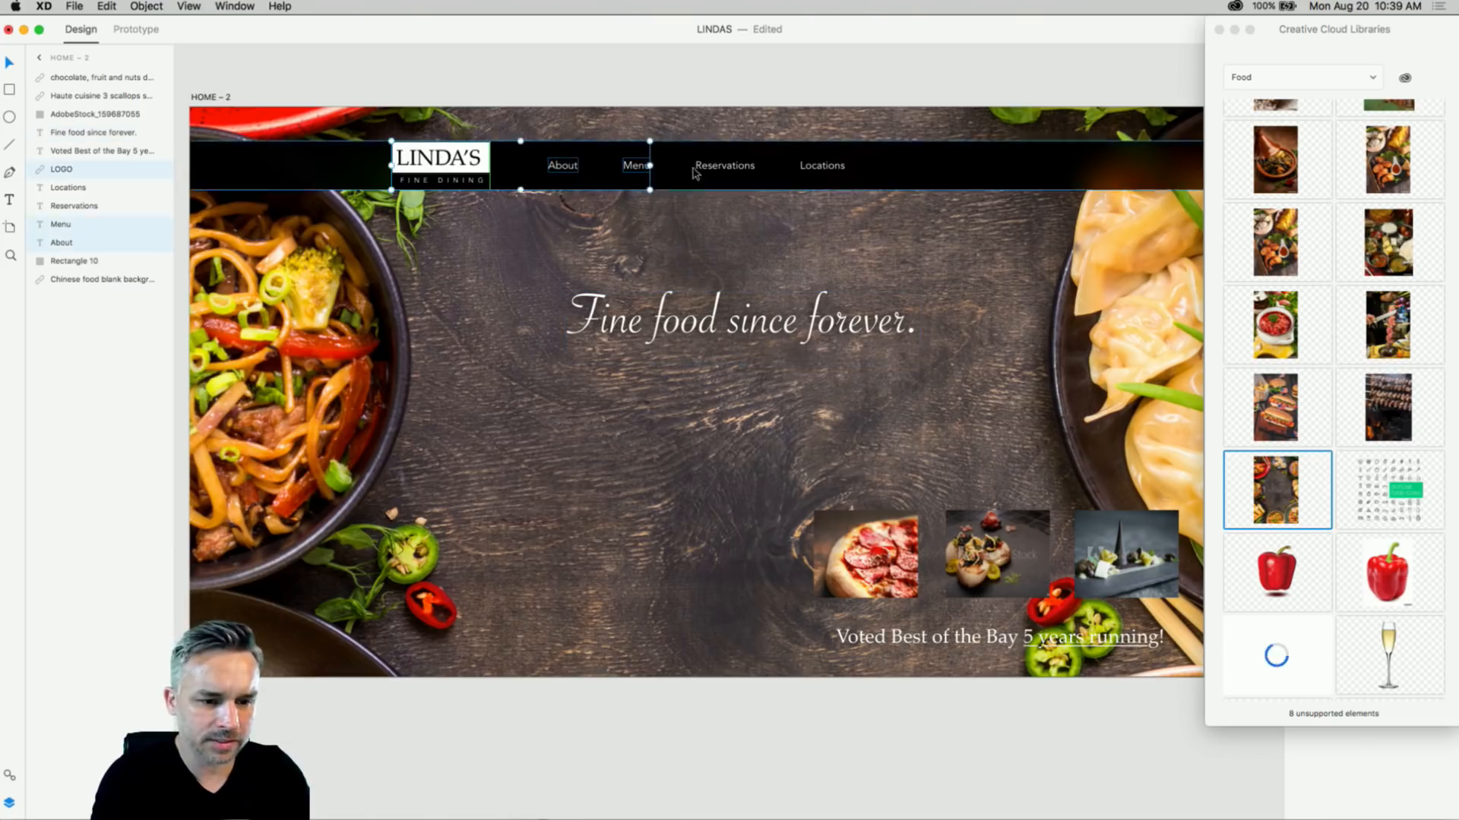
pyautogui.keyDown('shift'); pyautogui.click(725, 167); pyautogui.keyUp('shift')
pyautogui.keyDown('shift'); pyautogui.click(809, 169); pyautogui.keyUp('shift')
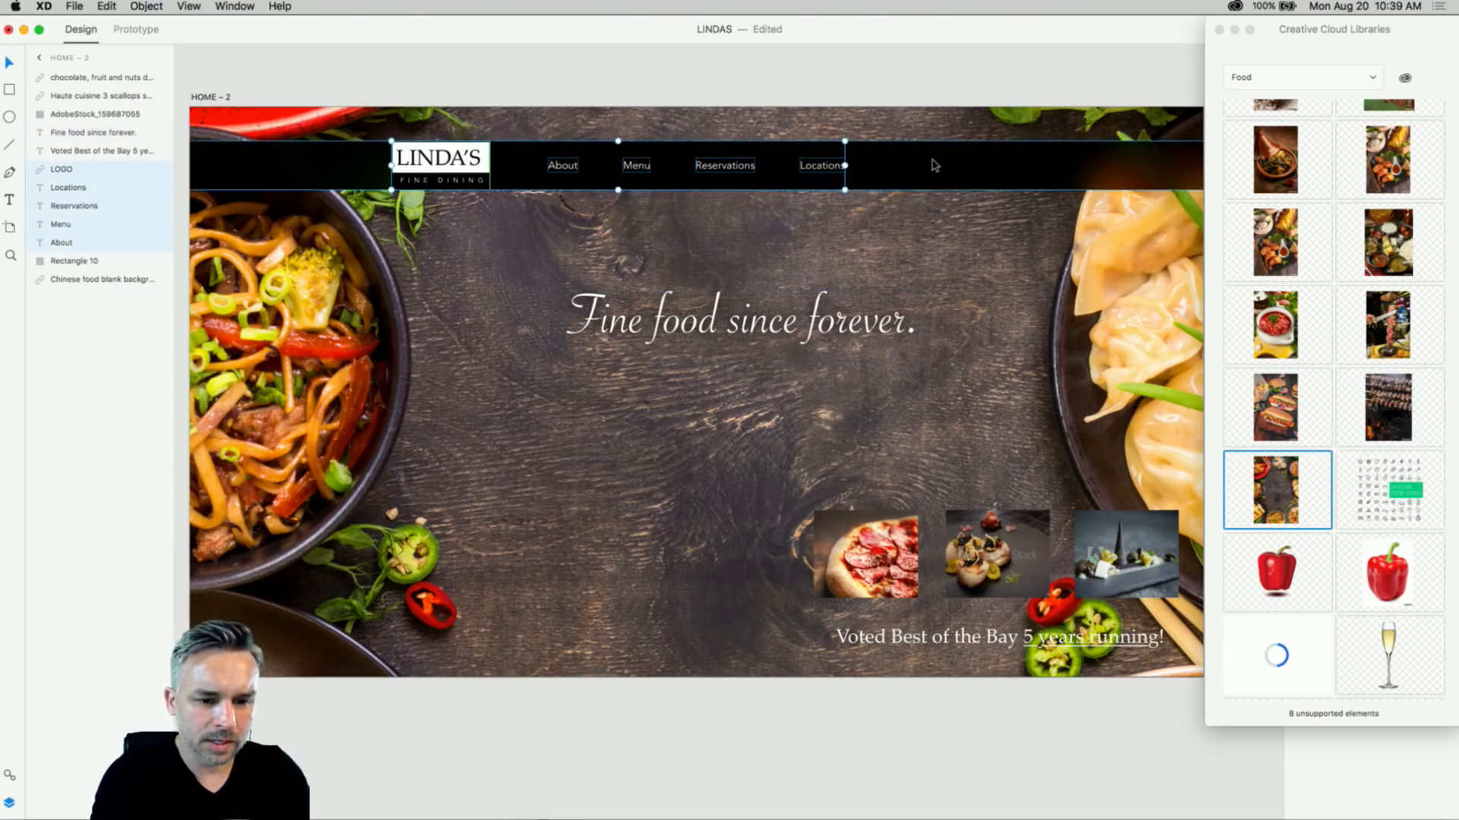
pyautogui.click(921, 85)
pyautogui.click(899, 169)
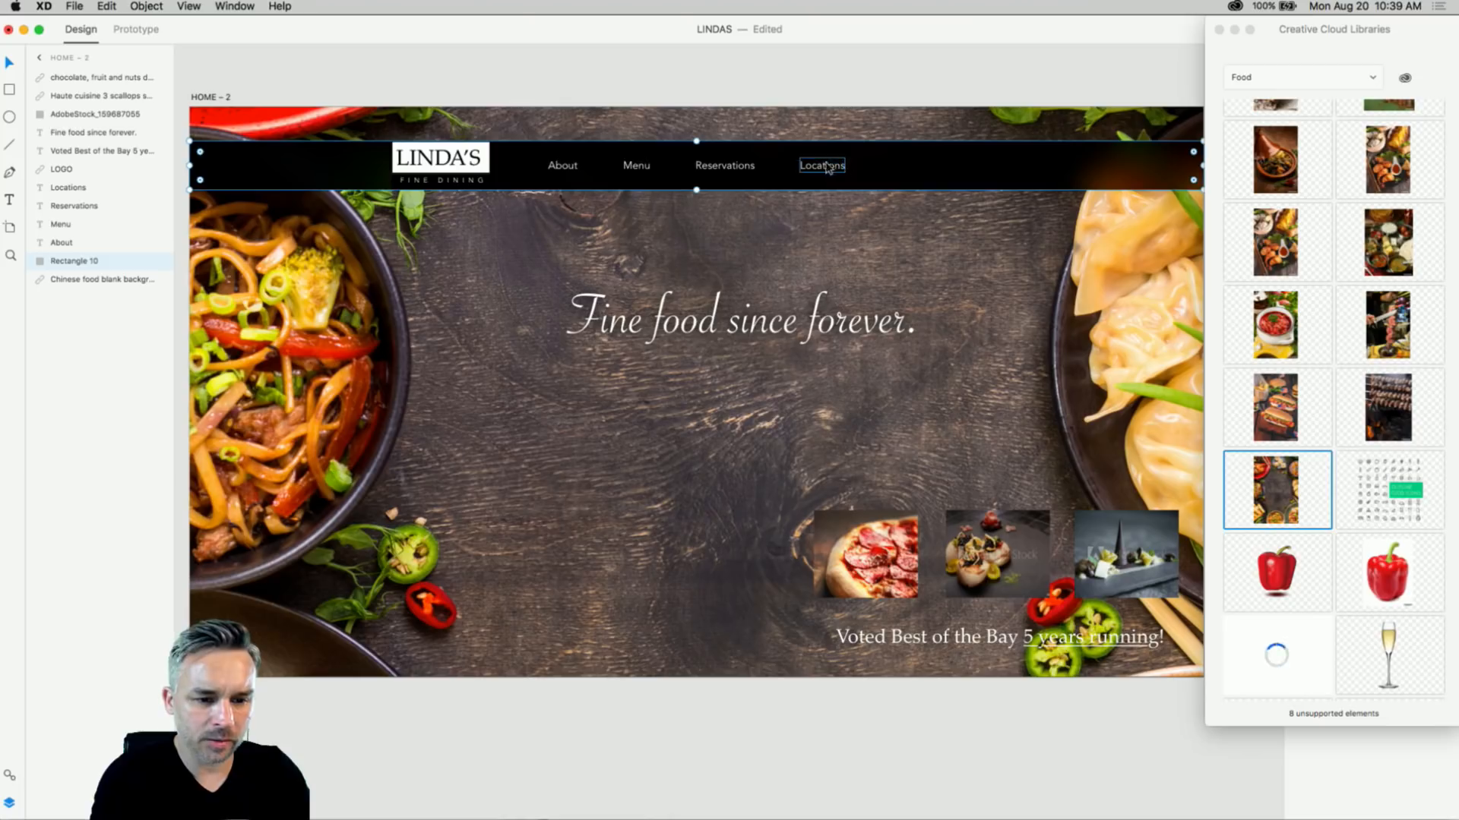
pyautogui.keyDown('shift'); pyautogui.click(725, 167); pyautogui.keyUp('shift')
pyautogui.keyDown('shift'); pyautogui.click(637, 167); pyautogui.keyUp('shift')
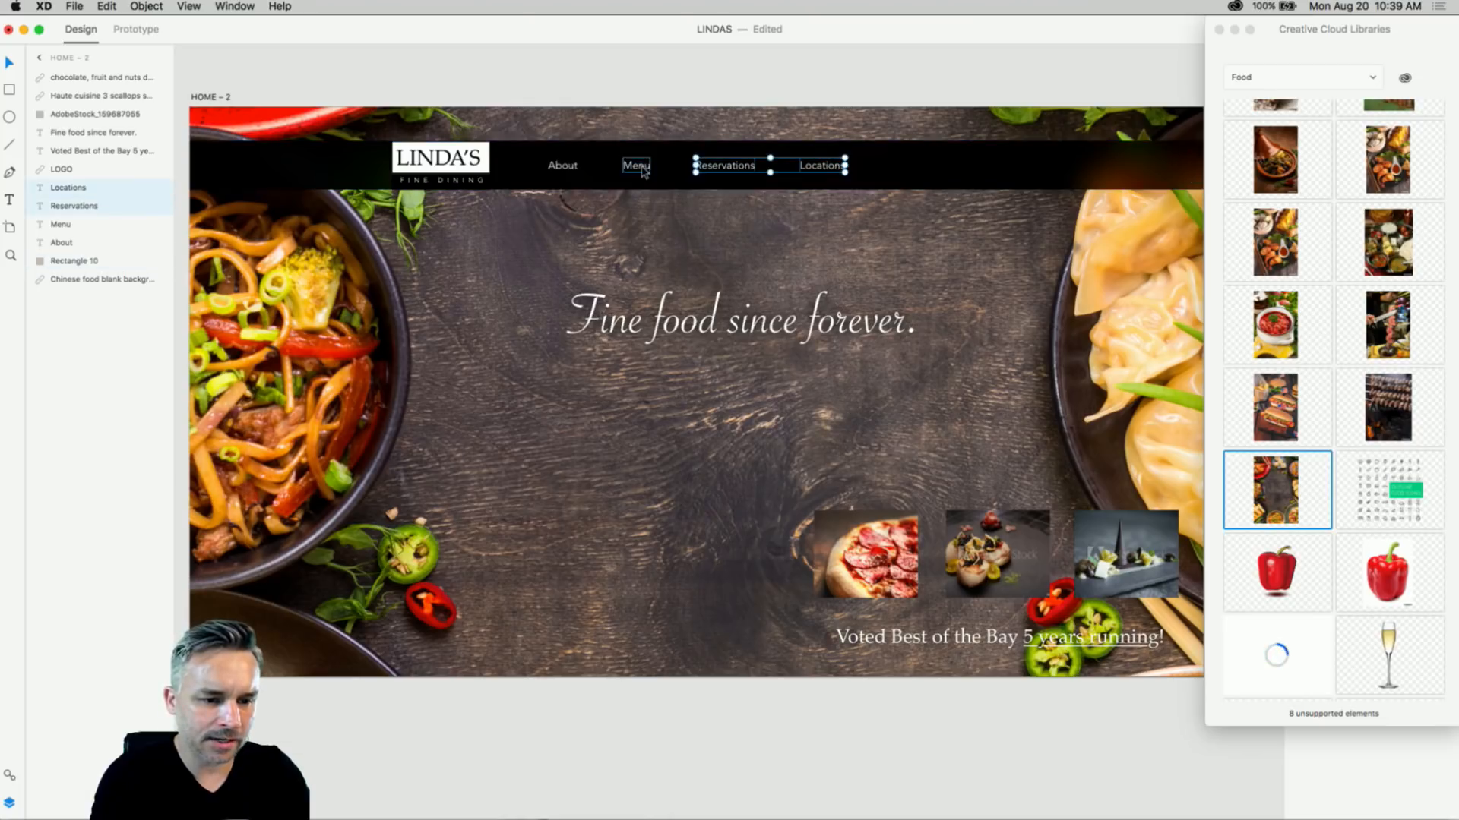
pyautogui.keyDown('shift'); pyautogui.click(544, 167); pyautogui.keyUp('shift')
pyautogui.keyDown('shift'); pyautogui.click(460, 164); pyautogui.keyUp('shift')
# - Group them, name the group 'menu', and move it lower on the artboard
pyautogui.rightClick(460, 164)
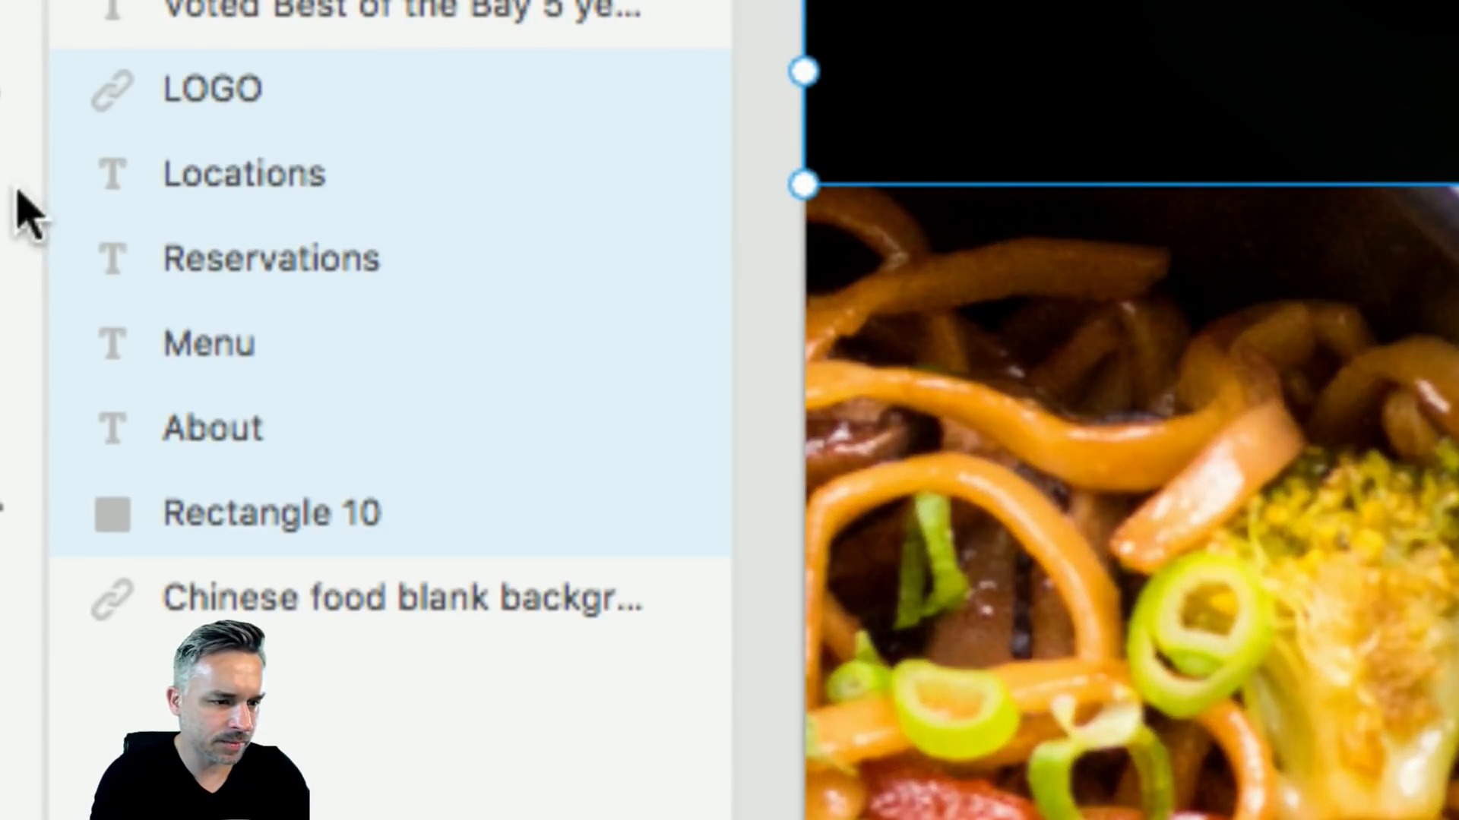
pyautogui.rightClick(209, 95)
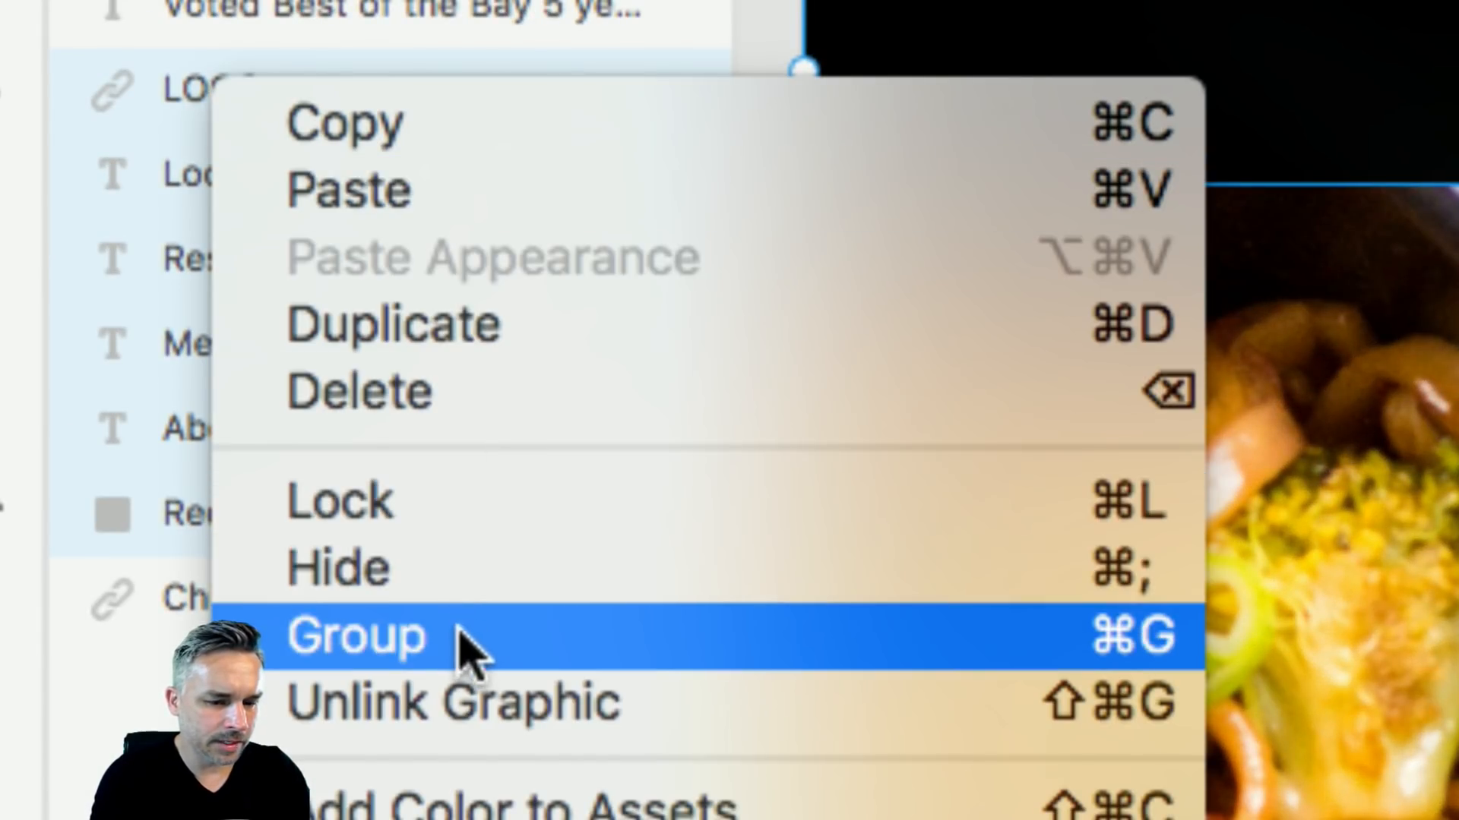
pyautogui.click(455, 638)
pyautogui.doubleClick(199, 91)
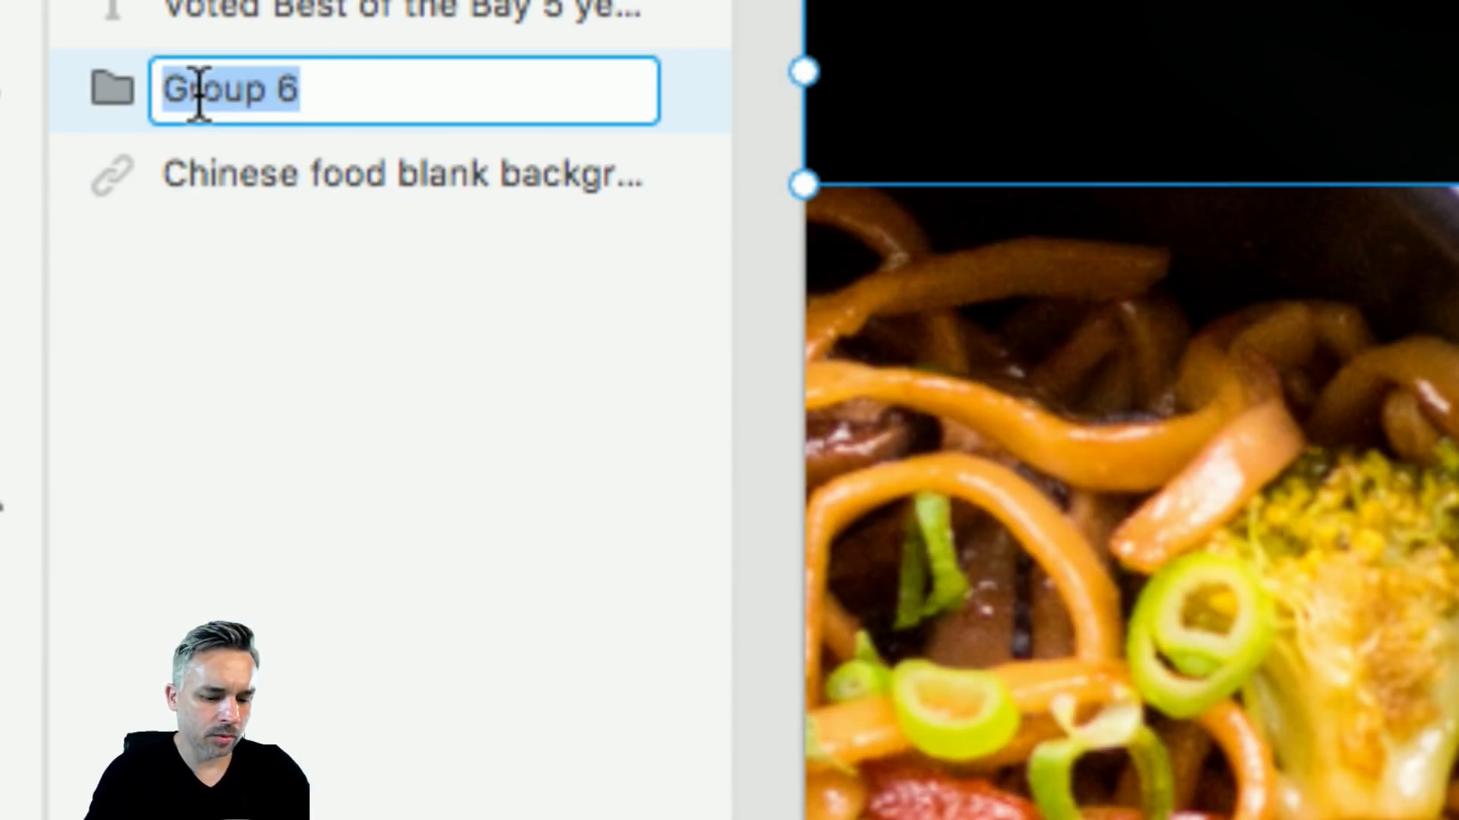
pyautogui.write('menu')
pyautogui.press('Return')
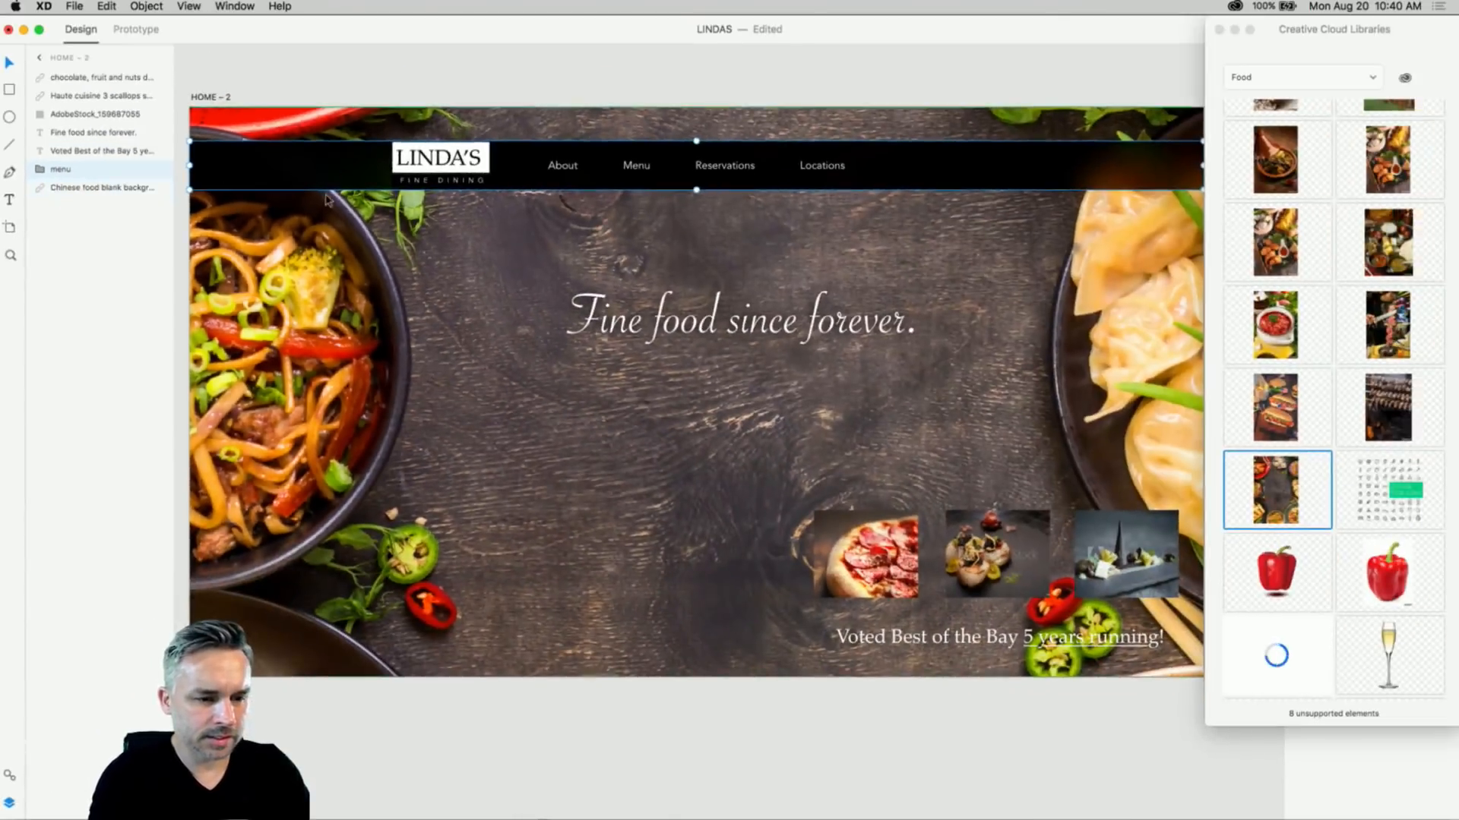
pyautogui.moveTo(378, 154); pyautogui.dragTo(330, 514)
# - Move the pizza, scallops and plate photos plus 'Voted Best of the Bay' to the top right
pyautogui.click(866, 554)
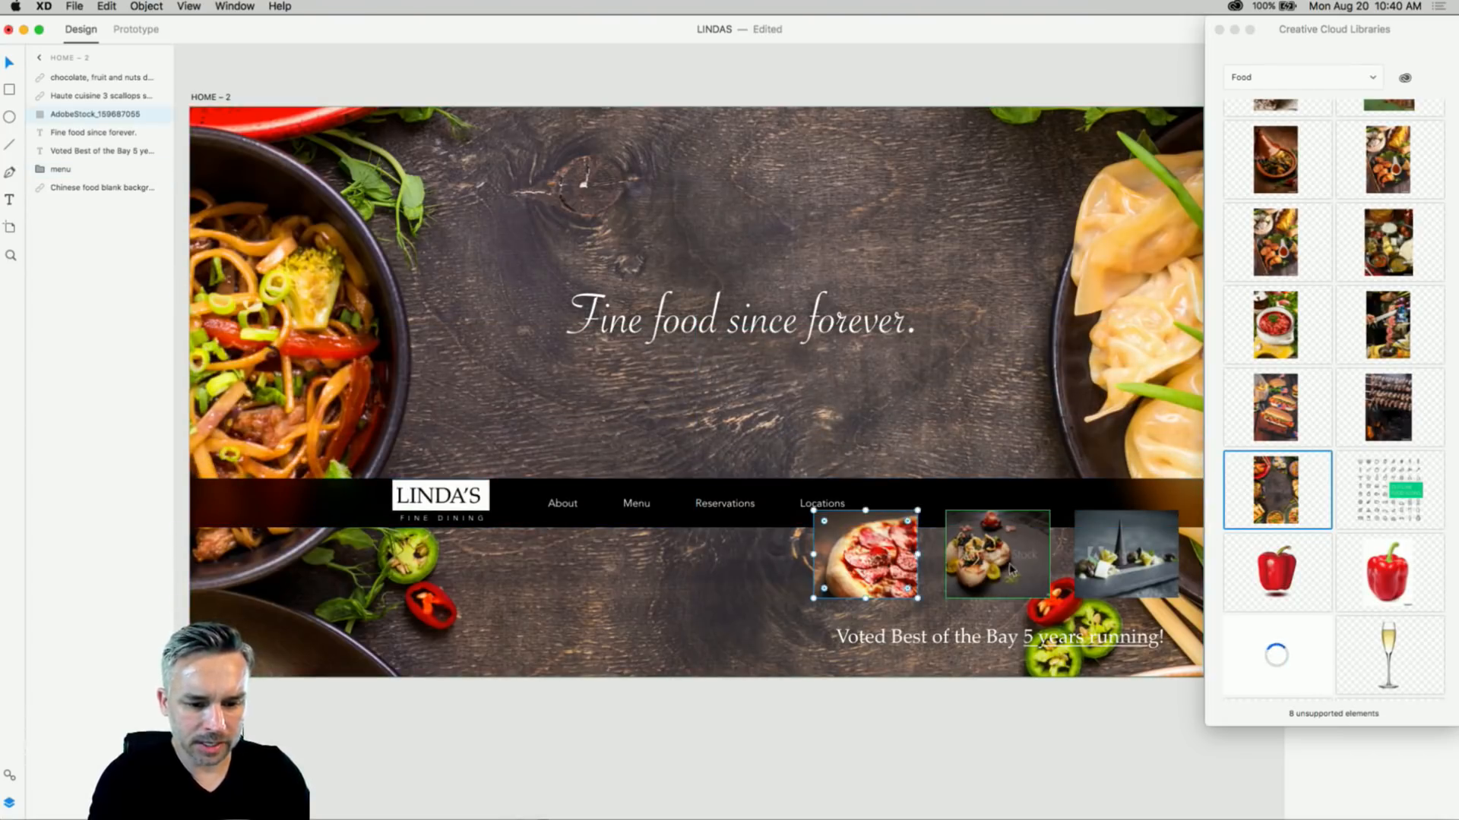
pyautogui.keyDown('shift'); pyautogui.click(995, 554); pyautogui.keyUp('shift')
pyautogui.keyDown('shift'); pyautogui.click(1120, 574); pyautogui.keyUp('shift')
pyautogui.keyDown('shift'); pyautogui.click(992, 652); pyautogui.keyUp('shift')
pyautogui.moveTo(992, 652); pyautogui.dragTo(941, 260)
# - Lower the headline and place the 1920 × 93 menu bar just beneath it at Y 691
pyautogui.moveTo(915, 511); pyautogui.dragTo(917, 661)
pyautogui.moveTo(688, 327); pyautogui.dragTo(688, 393)
pyautogui.moveTo(493, 665); pyautogui.dragTo(496, 509)
pyautogui.doubleClick(912, 504)
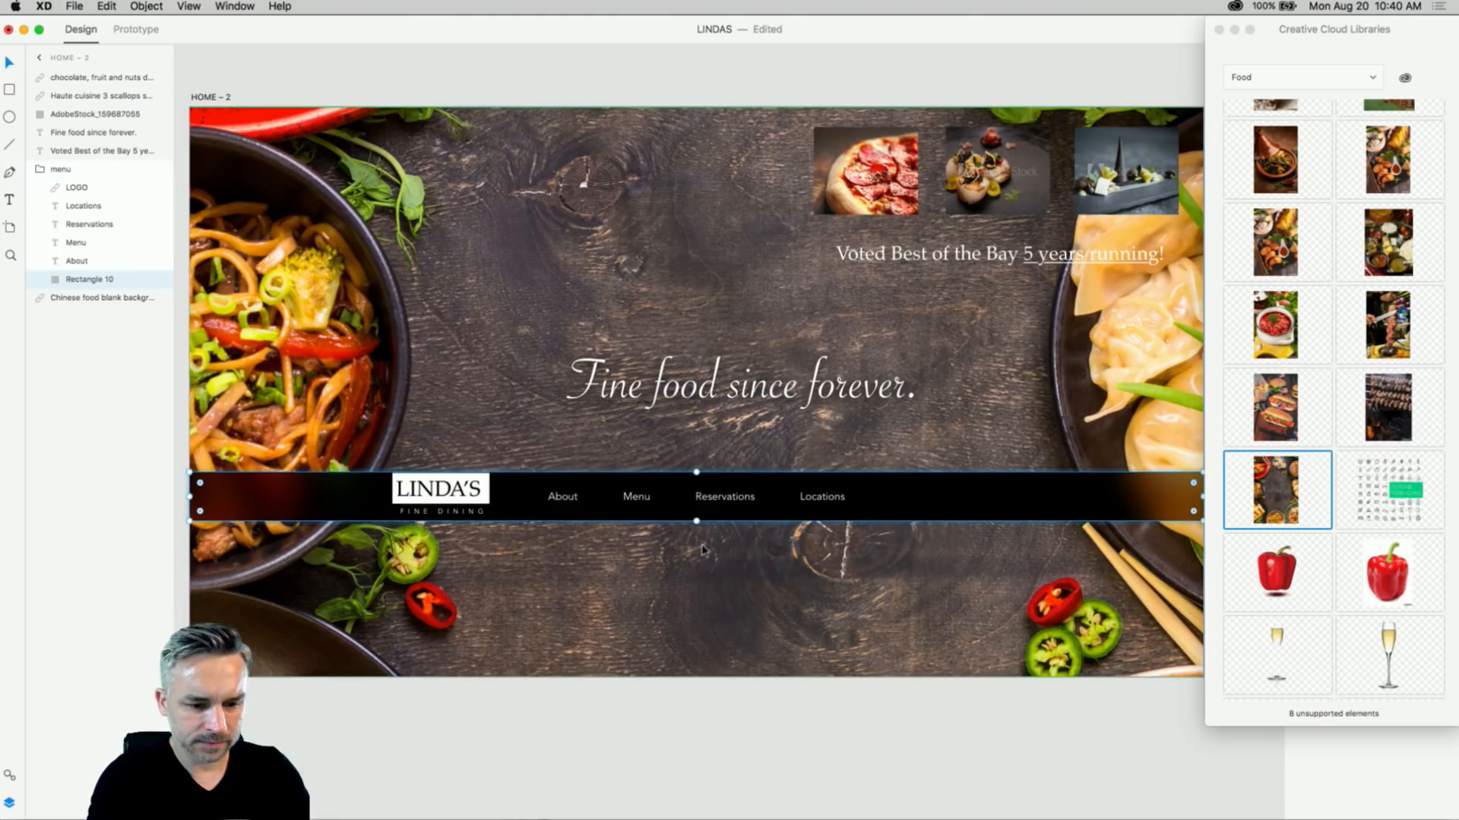
pyautogui.moveTo(696, 521)
pyautogui.mouseDown()
pyautogui.moveTo(694, 684)
pyautogui.moveTo(711, 519)
pyautogui.mouseUp()
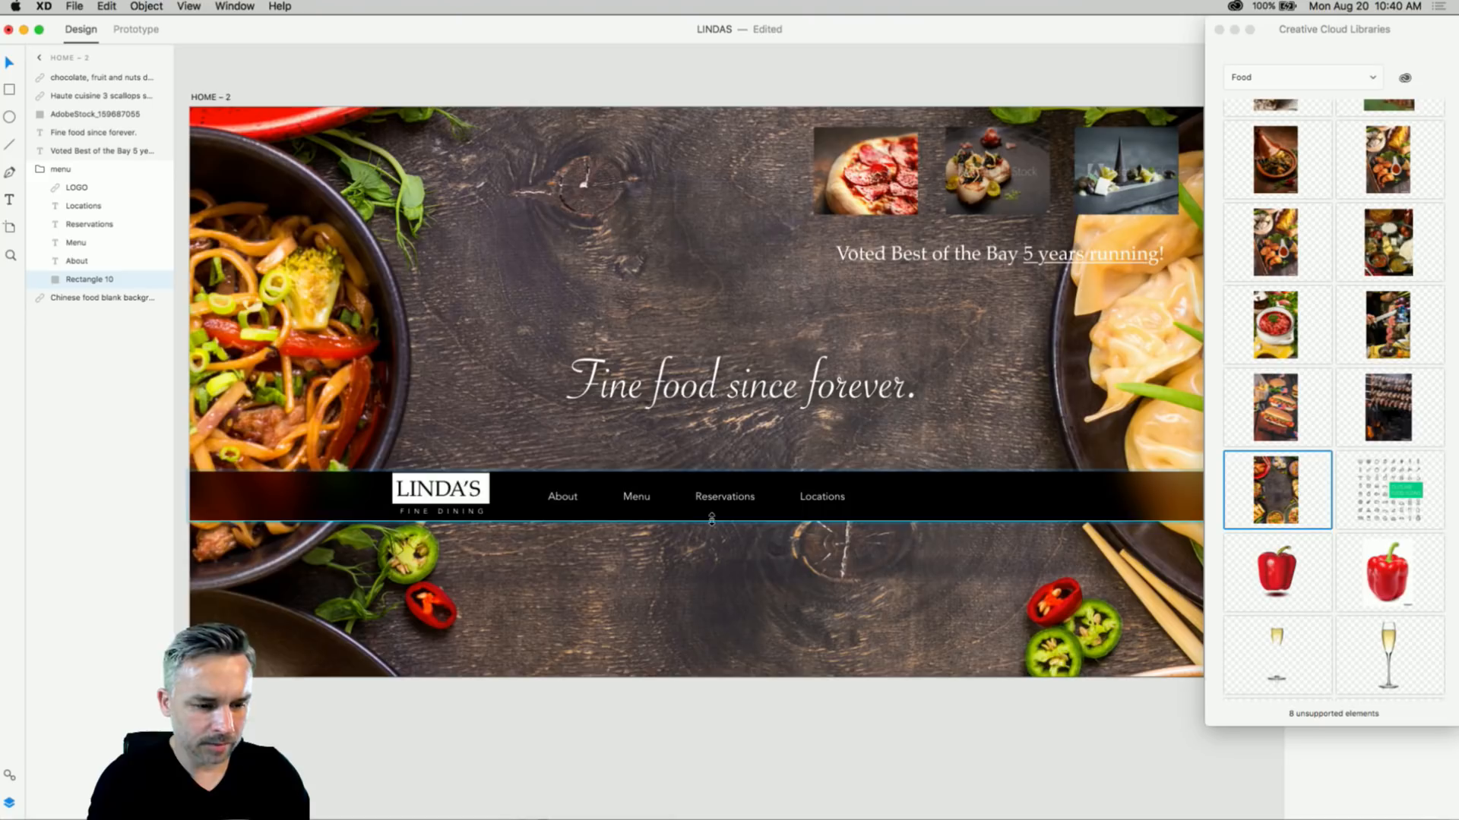
pyautogui.click(1218, 30)
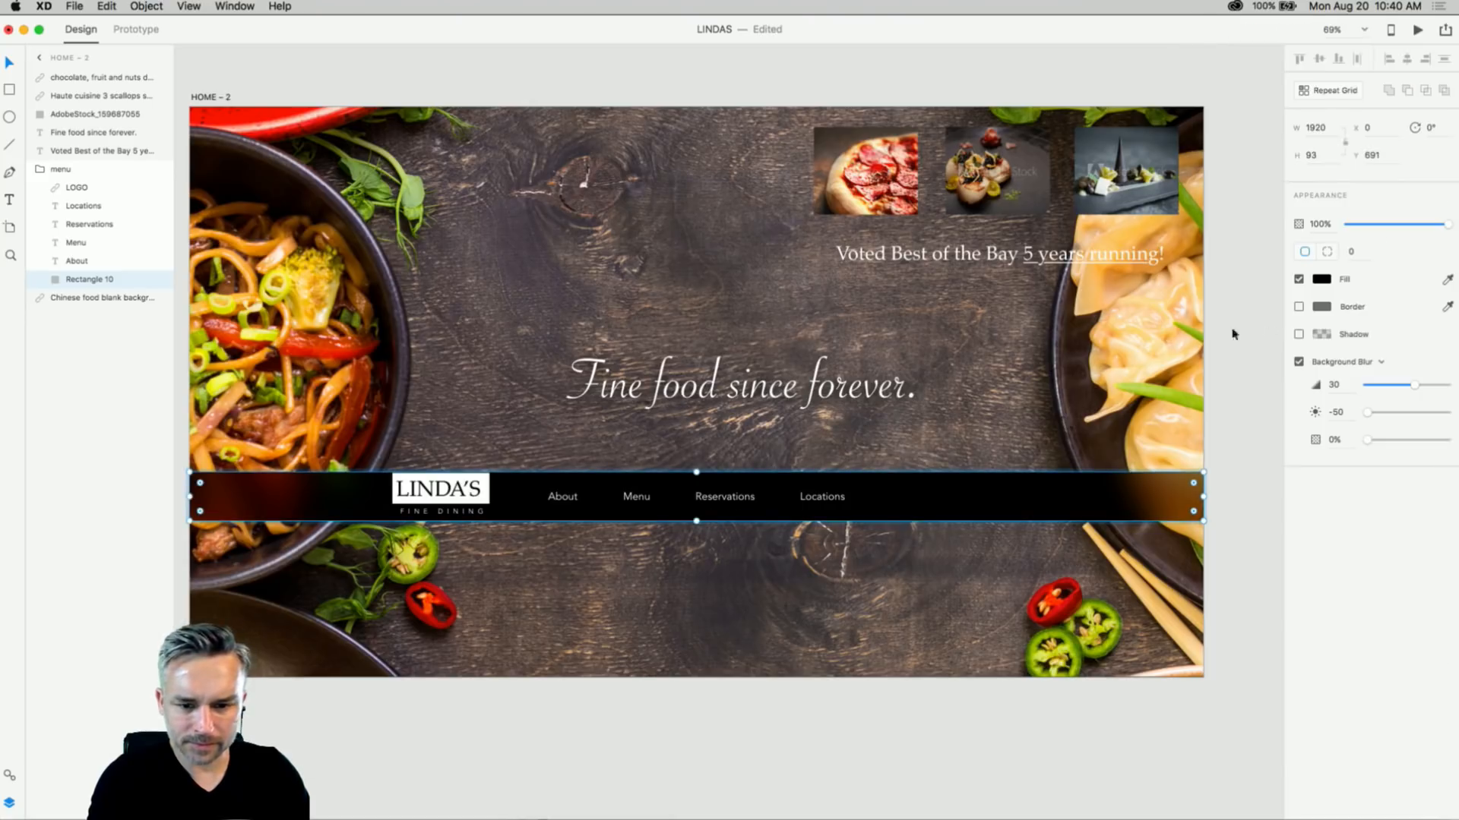
# - Set the menu bar's background blur to 22, brightness -10, and raise it to Y 573
pyautogui.moveTo(1413, 385); pyautogui.dragTo(1400, 411)
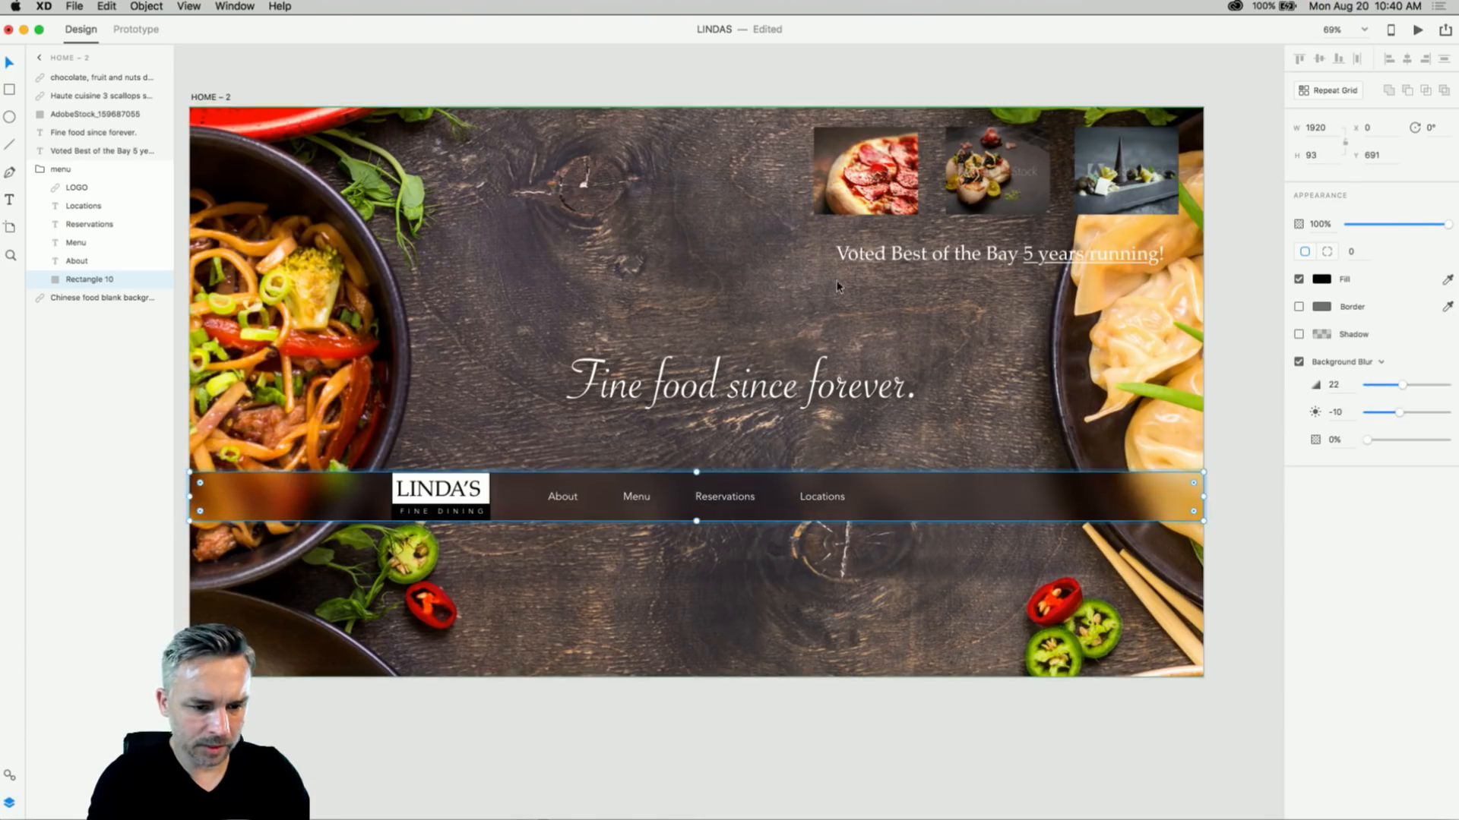
pyautogui.click(655, 85)
pyautogui.hscroll(1, 643, 180)
pyautogui.scroll(1, 643, 180)
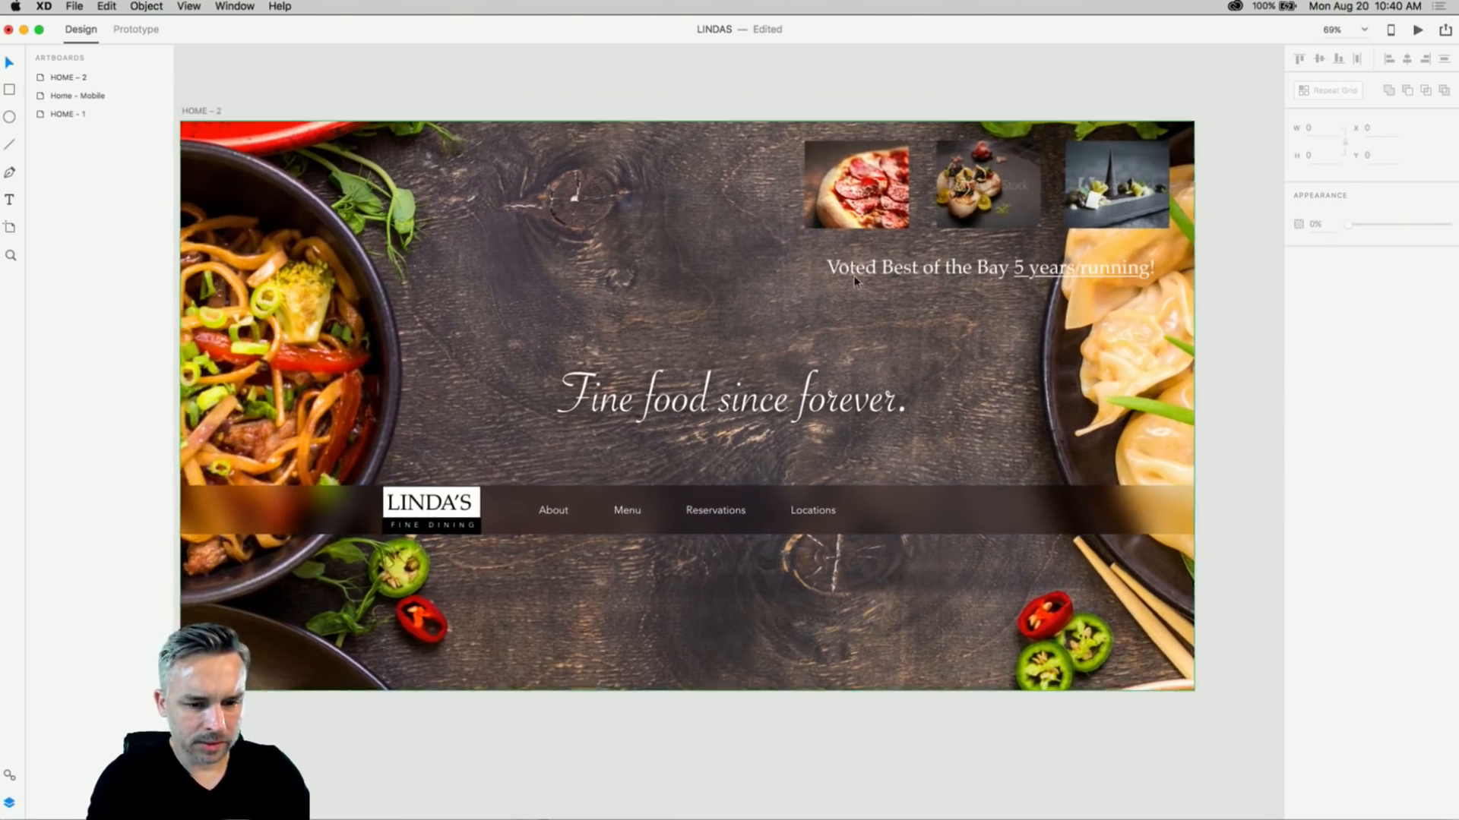
pyautogui.moveTo(325, 519); pyautogui.dragTo(324, 454)
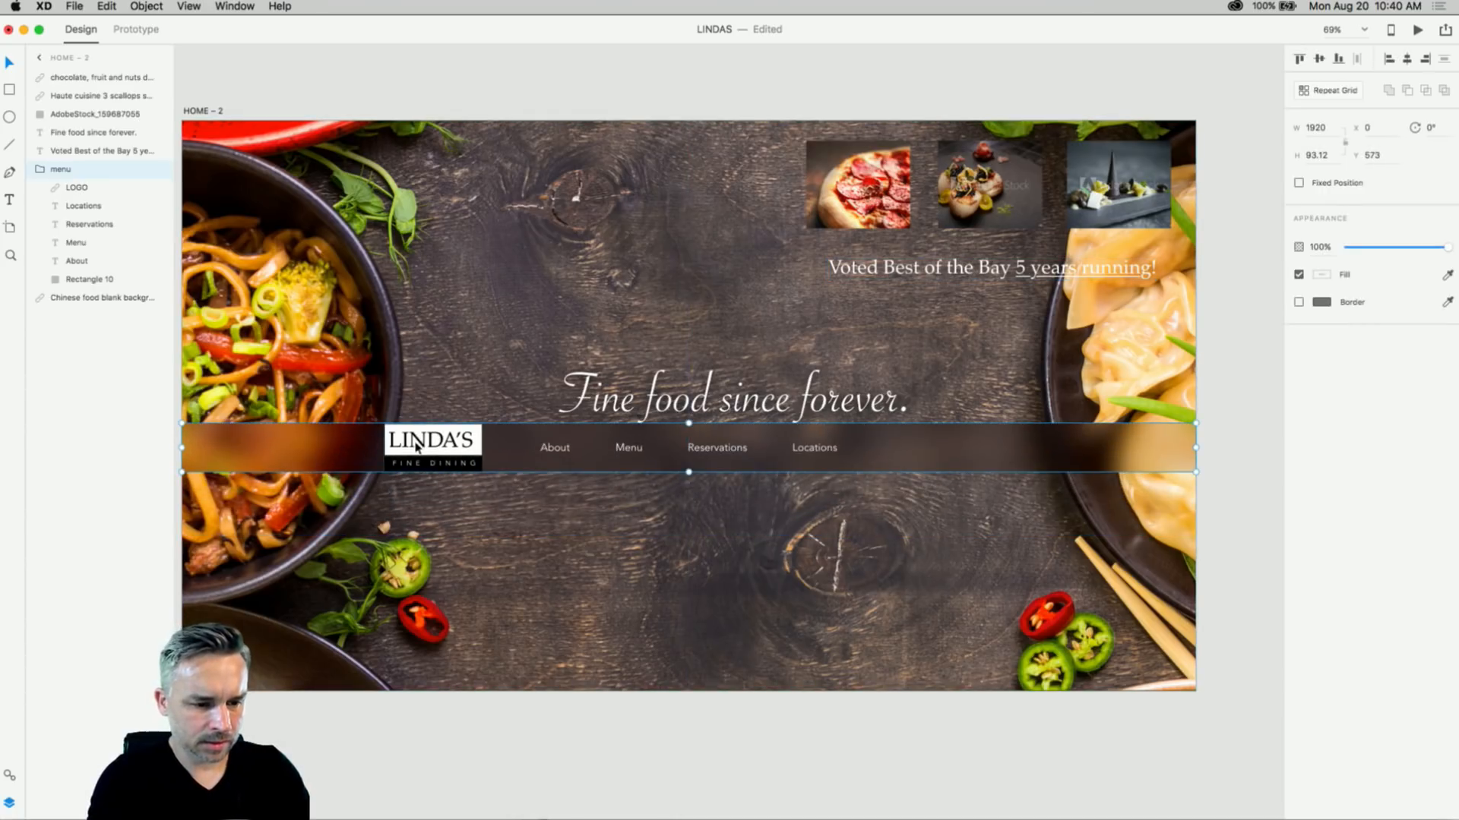
pyautogui.doubleClick(414, 448)
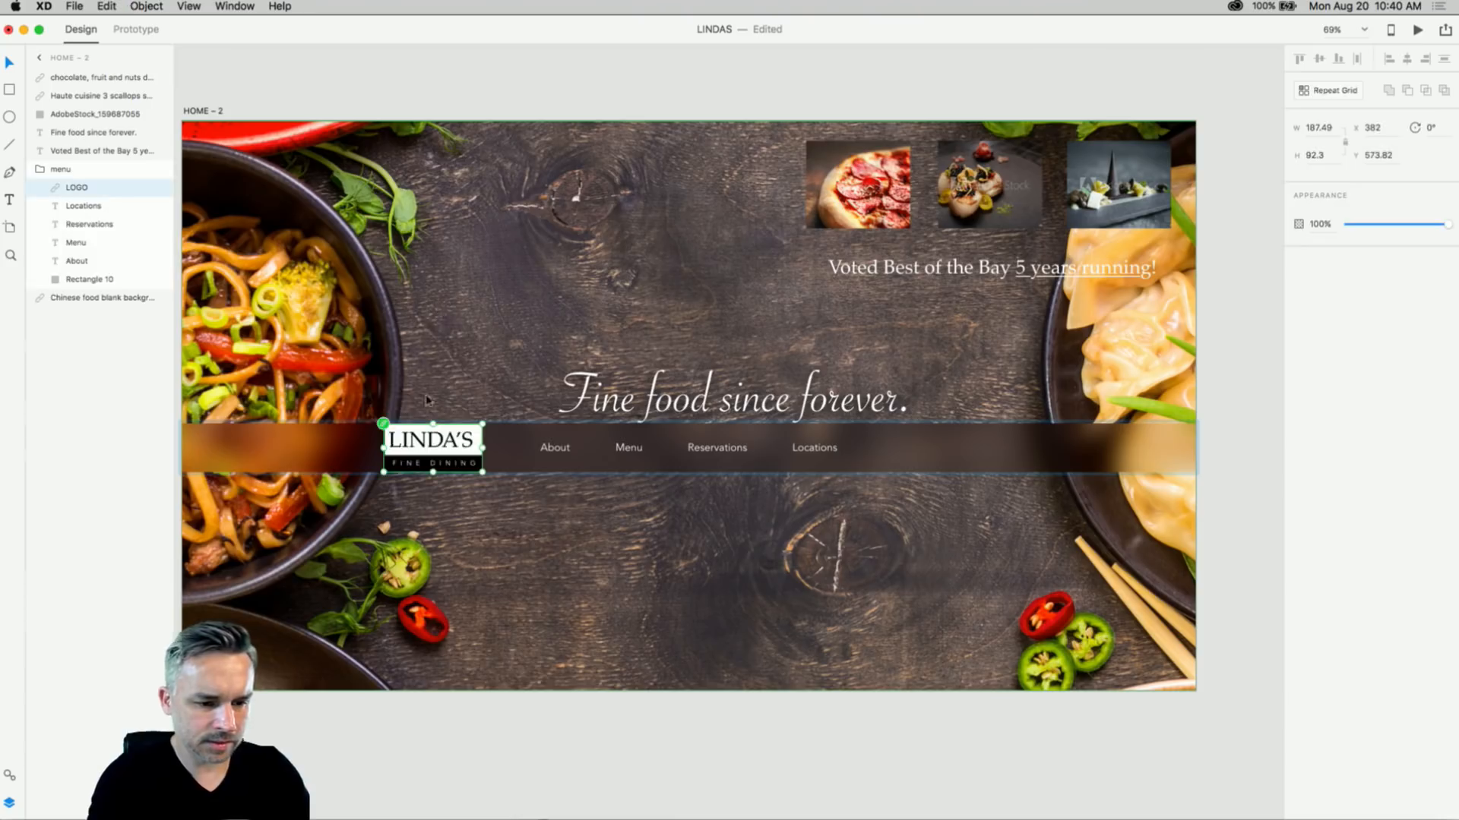
# - Enlarge the logo at the top centre and shift the four links right to centre them
pyautogui.moveTo(410, 449); pyautogui.dragTo(728, 155)
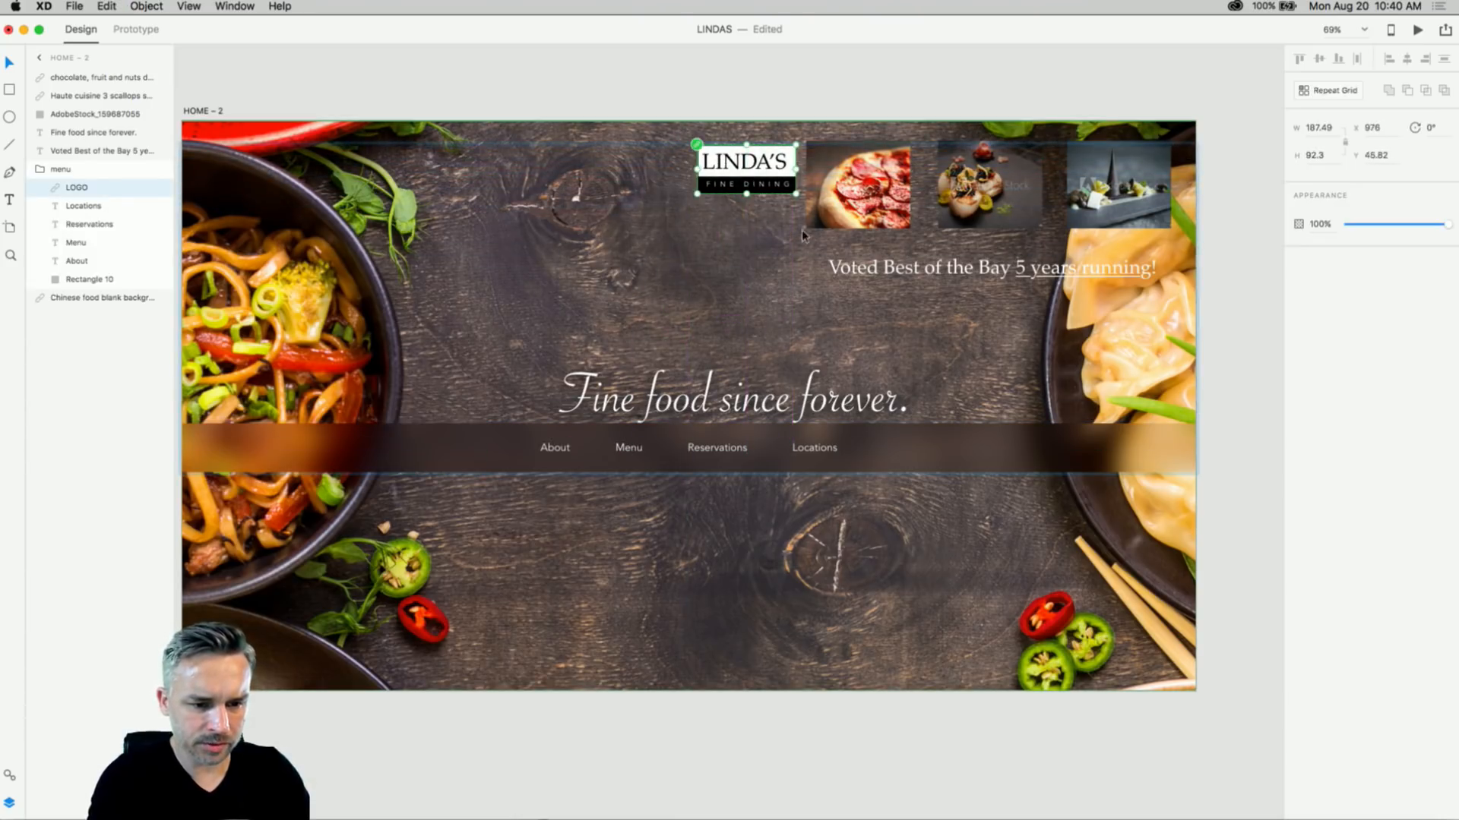
pyautogui.moveTo(795, 195); pyautogui.dragTo(823, 207)
pyautogui.click(481, 443)
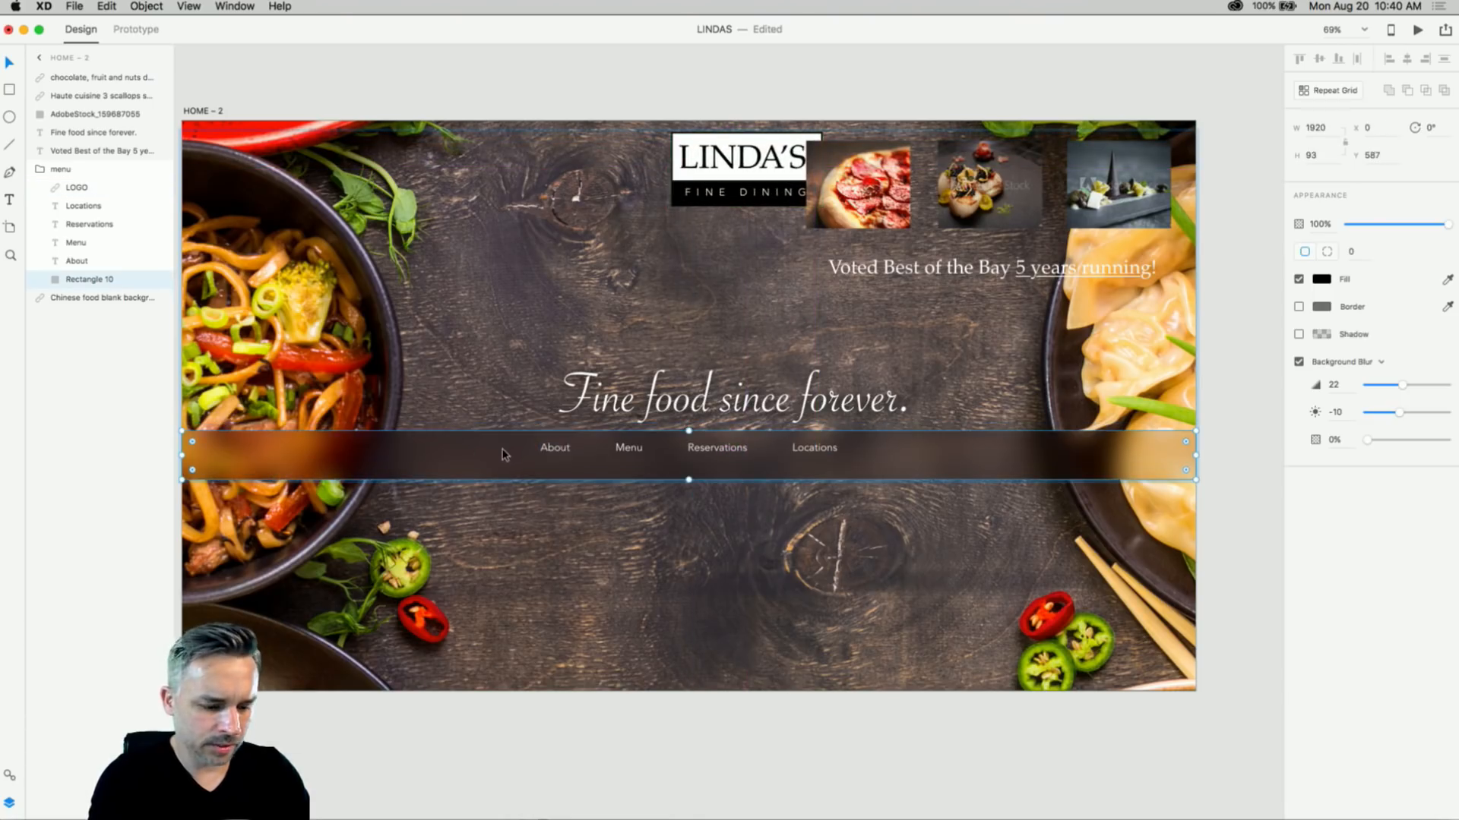
pyautogui.click(557, 450)
pyautogui.keyDown('shift'); pyautogui.click(628, 448); pyautogui.keyUp('shift')
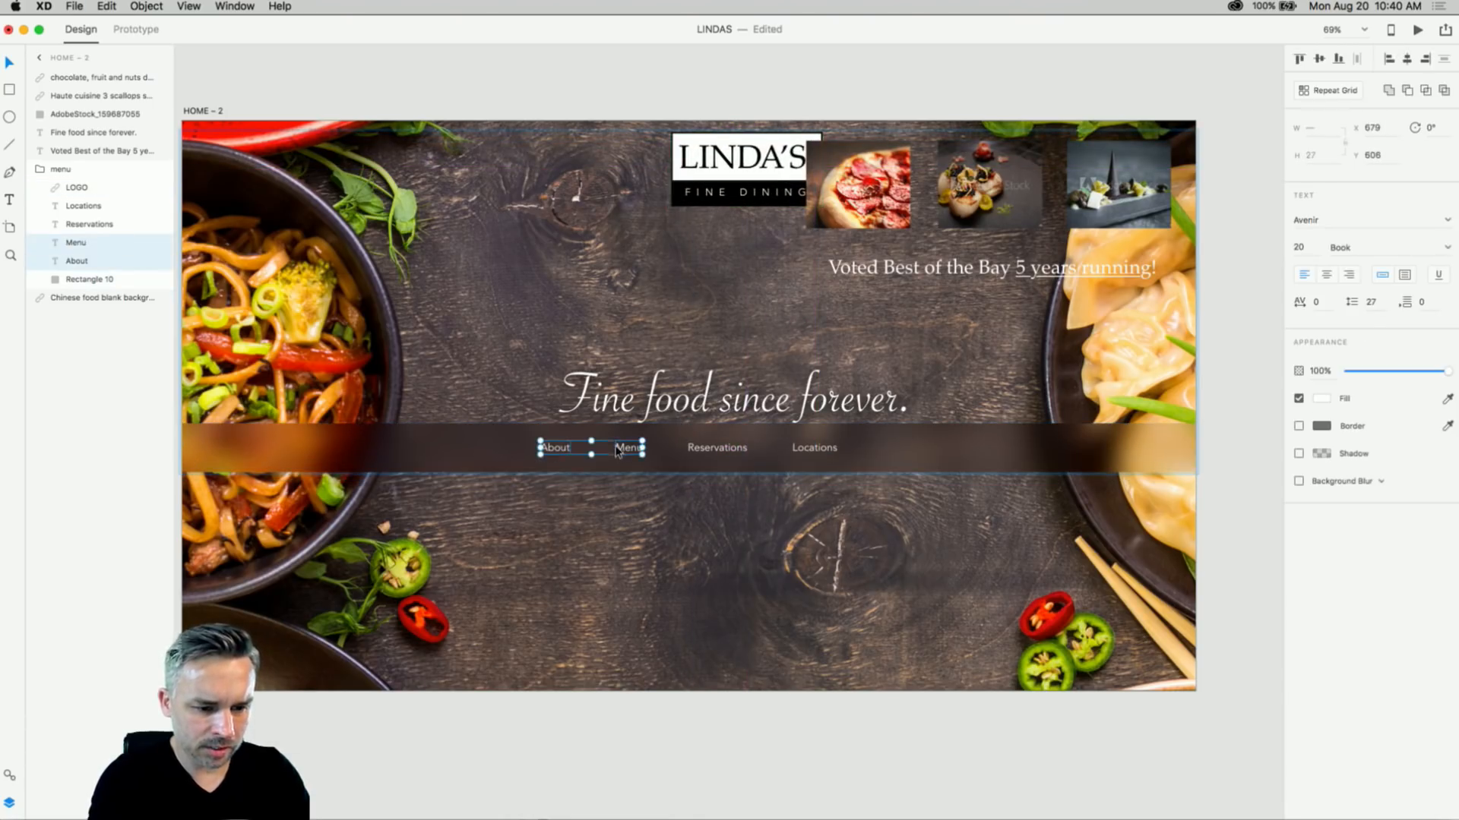
pyautogui.keyDown('shift'); pyautogui.click(717, 448); pyautogui.keyUp('shift')
pyautogui.keyDown('shift'); pyautogui.click(807, 451); pyautogui.keyUp('shift')
pyautogui.moveTo(806, 454)
pyautogui.mouseDown()
pyautogui.moveTo(842, 453)
pyautogui.moveTo(804, 453)
pyautogui.mouseUp()
# - Move the menu bar further down and shift the headline left
pyautogui.keyDown('shift'); pyautogui.click(407, 449); pyautogui.keyUp('shift')
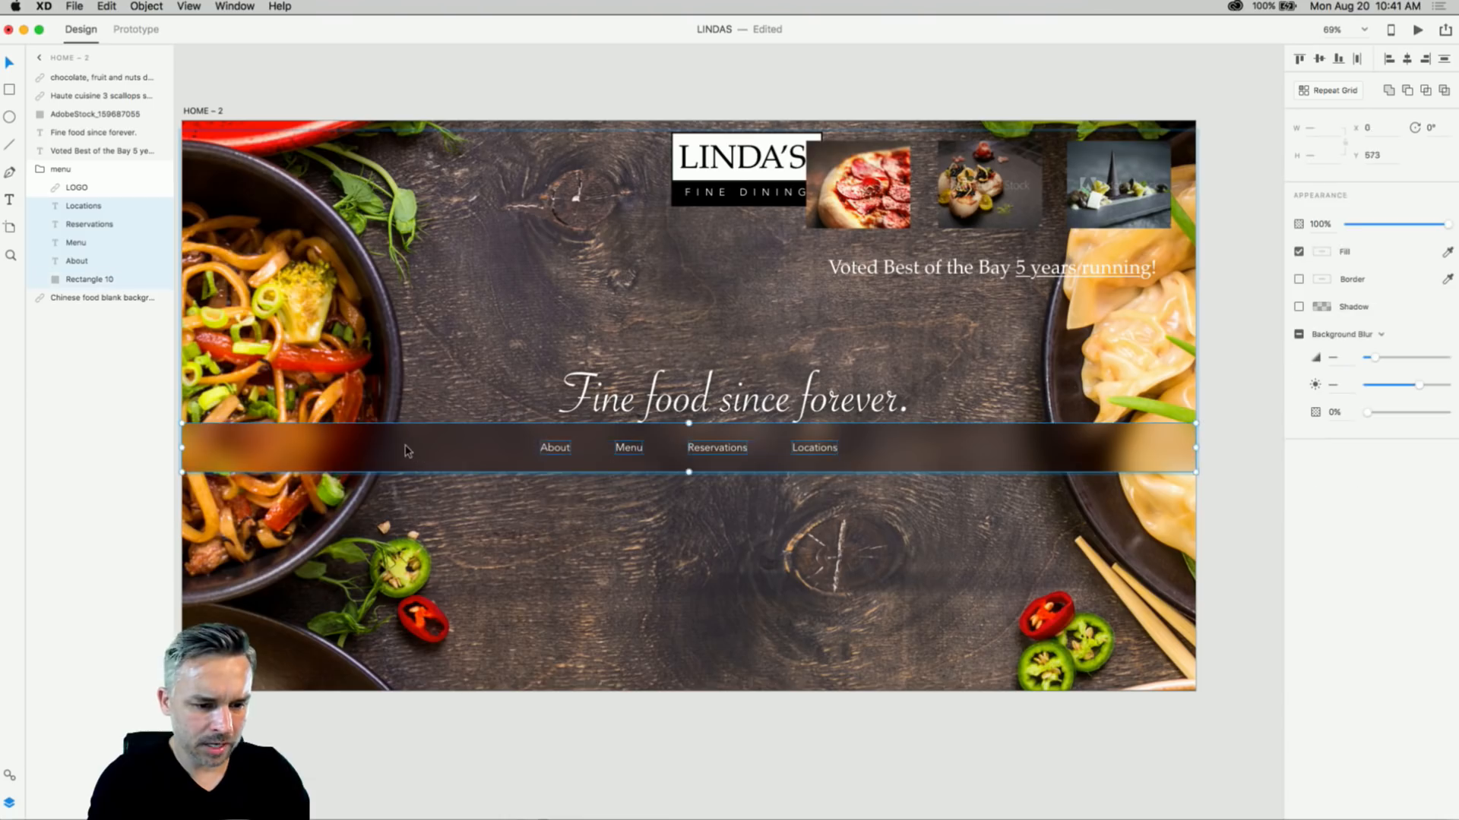
pyautogui.moveTo(404, 449); pyautogui.dragTo(399, 538)
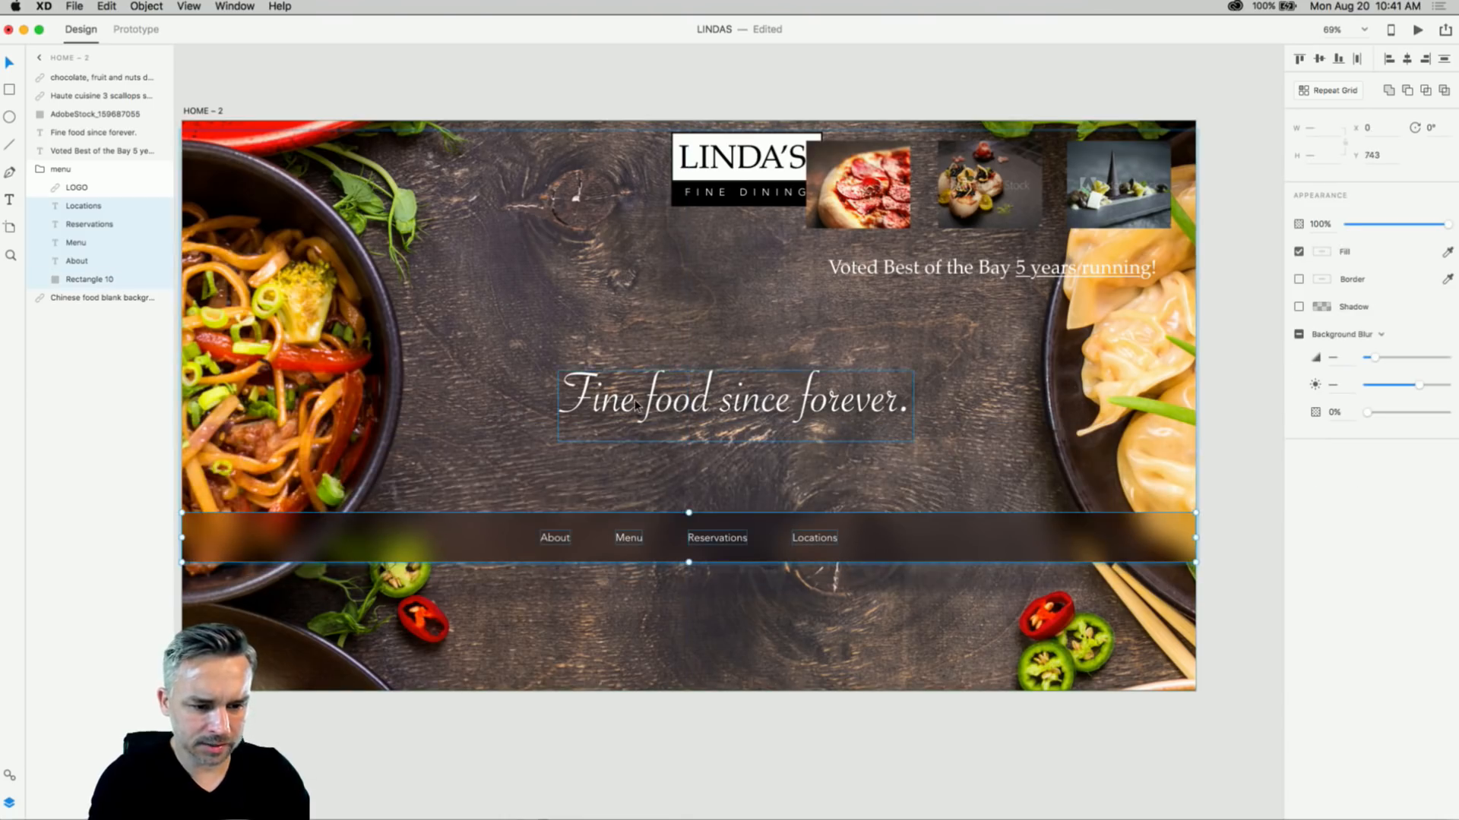
pyautogui.moveTo(634, 403); pyautogui.dragTo(588, 403)
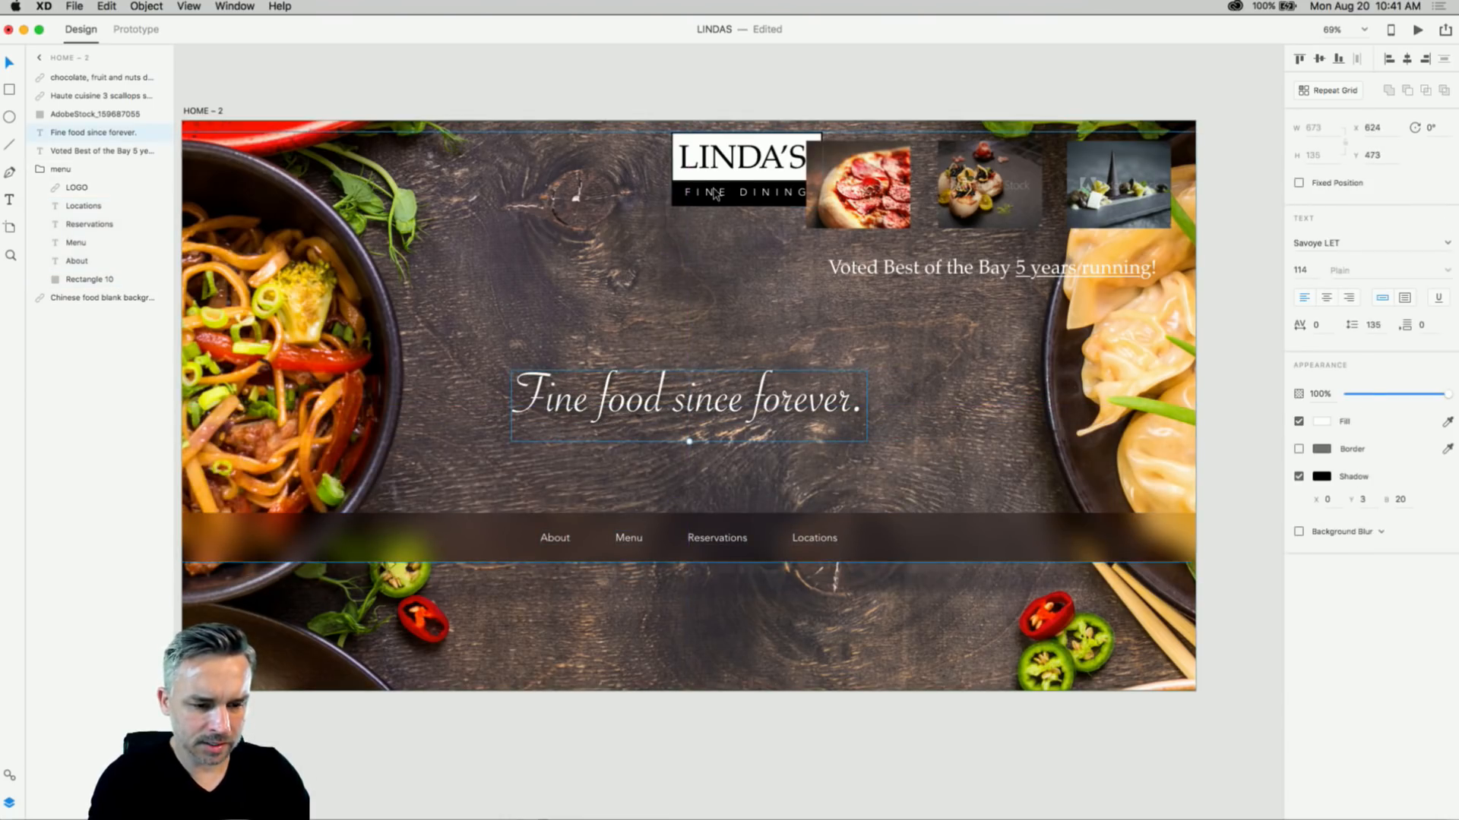
pyautogui.moveTo(712, 195); pyautogui.dragTo(663, 218)
pyautogui.press('super+z')
pyautogui.click(663, 213)
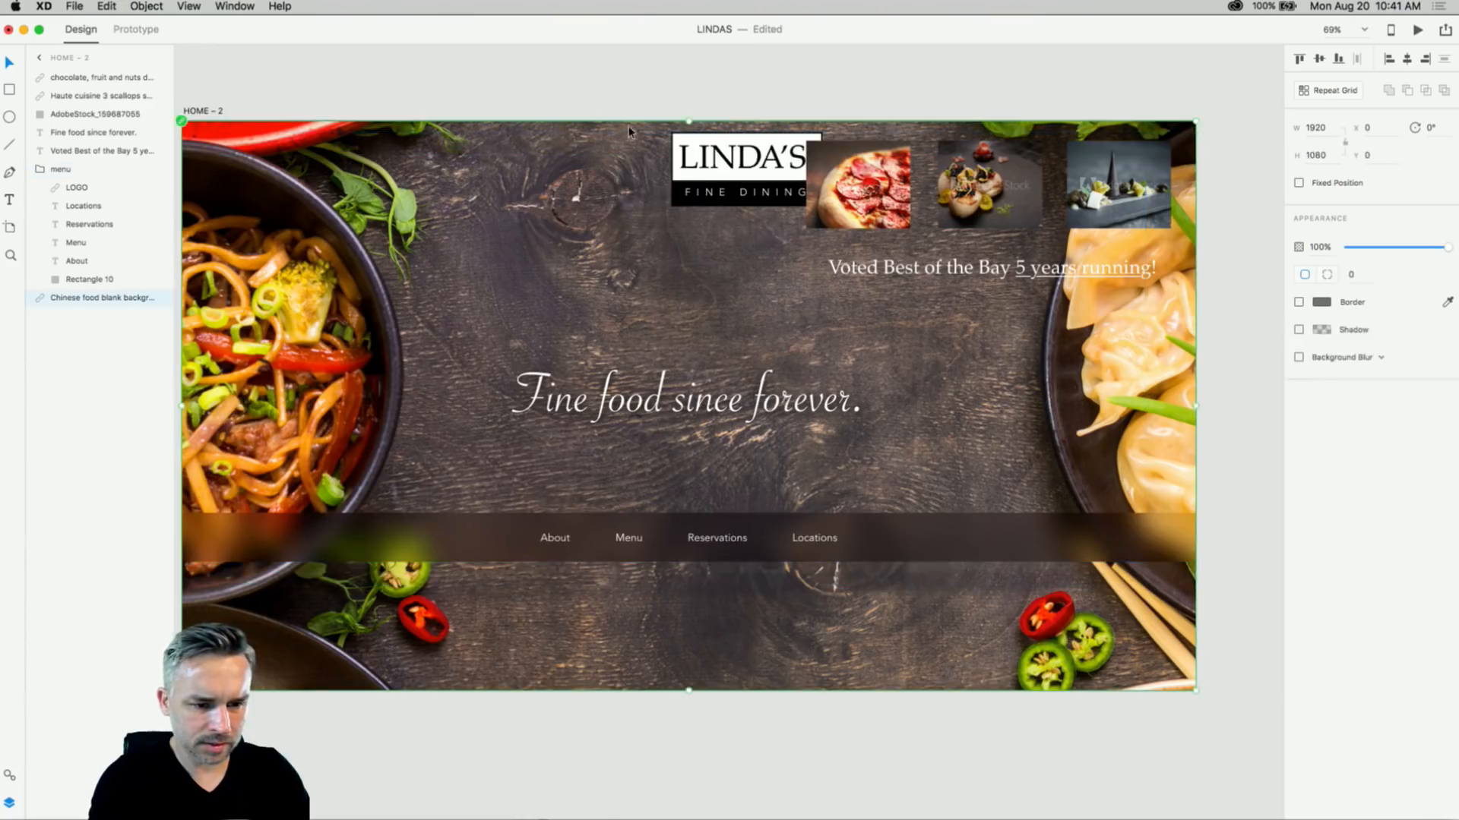
pyautogui.click(738, 181)
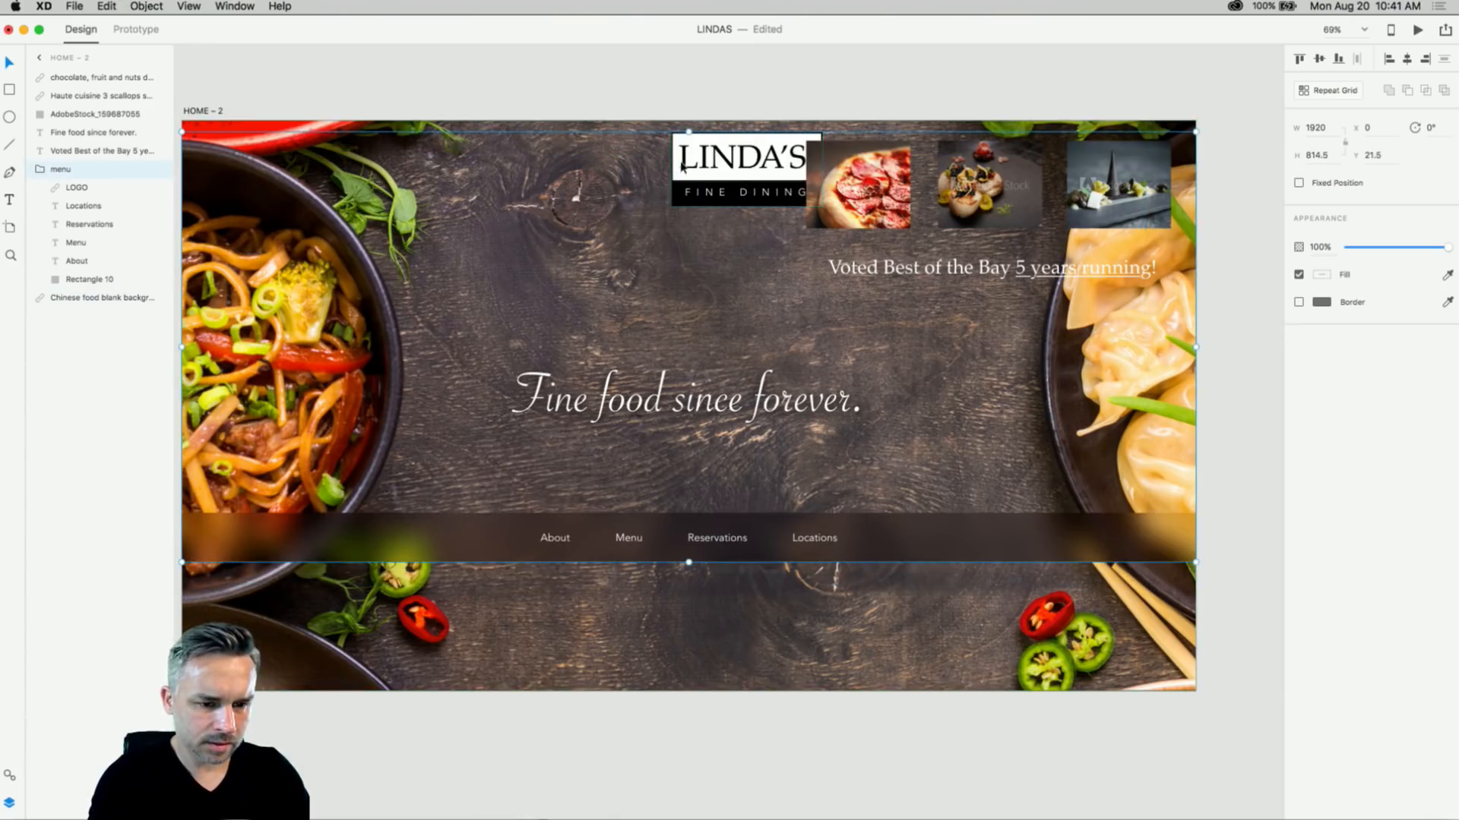
# - Cut the LINDA'S logo out of the menu group and paste it back at top centre
pyautogui.doubleClick(684, 168)
pyautogui.press('super+x')
pyautogui.press('super+v')
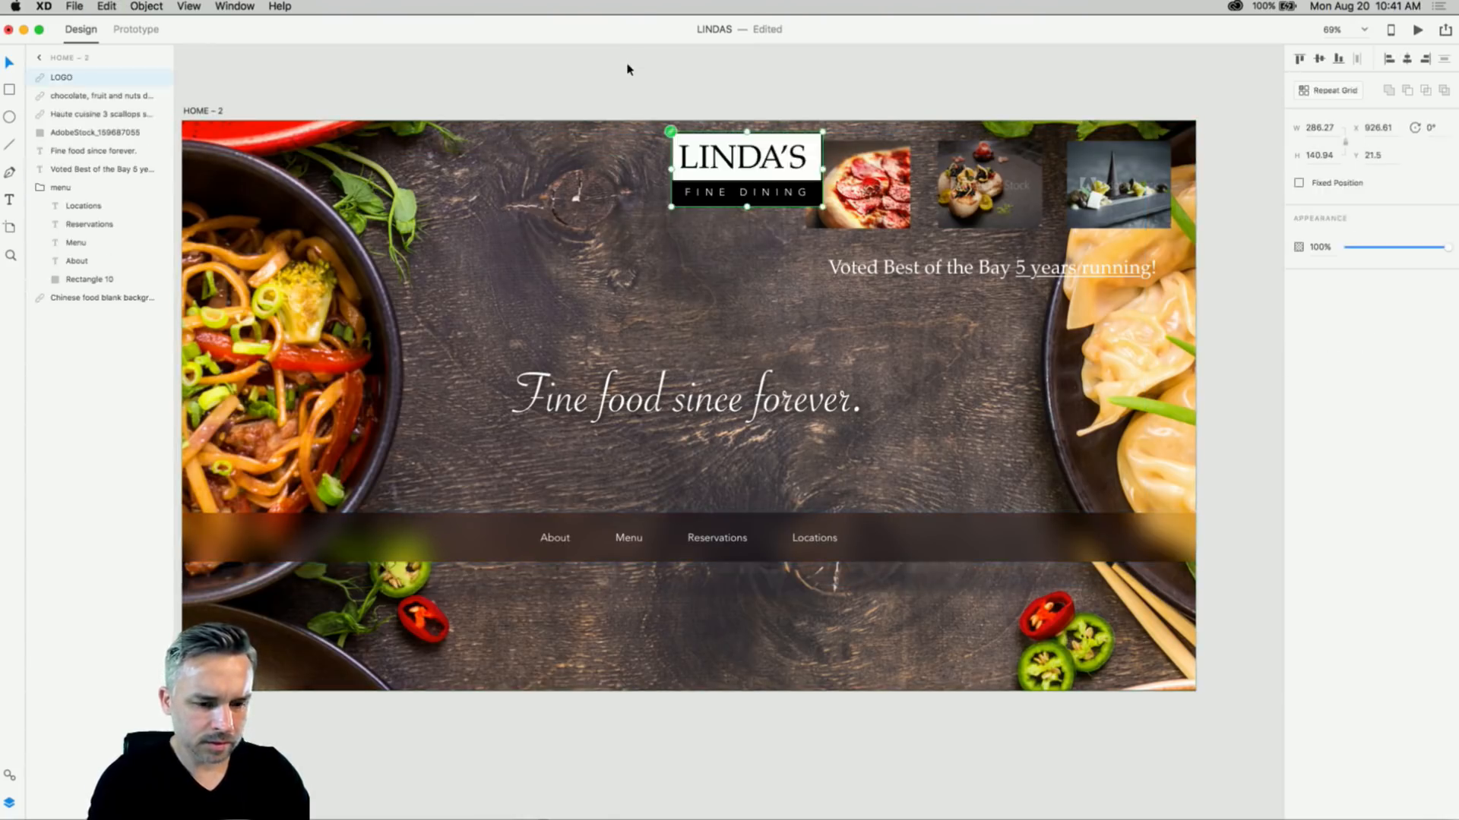
pyautogui.moveTo(700, 160); pyautogui.dragTo(666, 166)
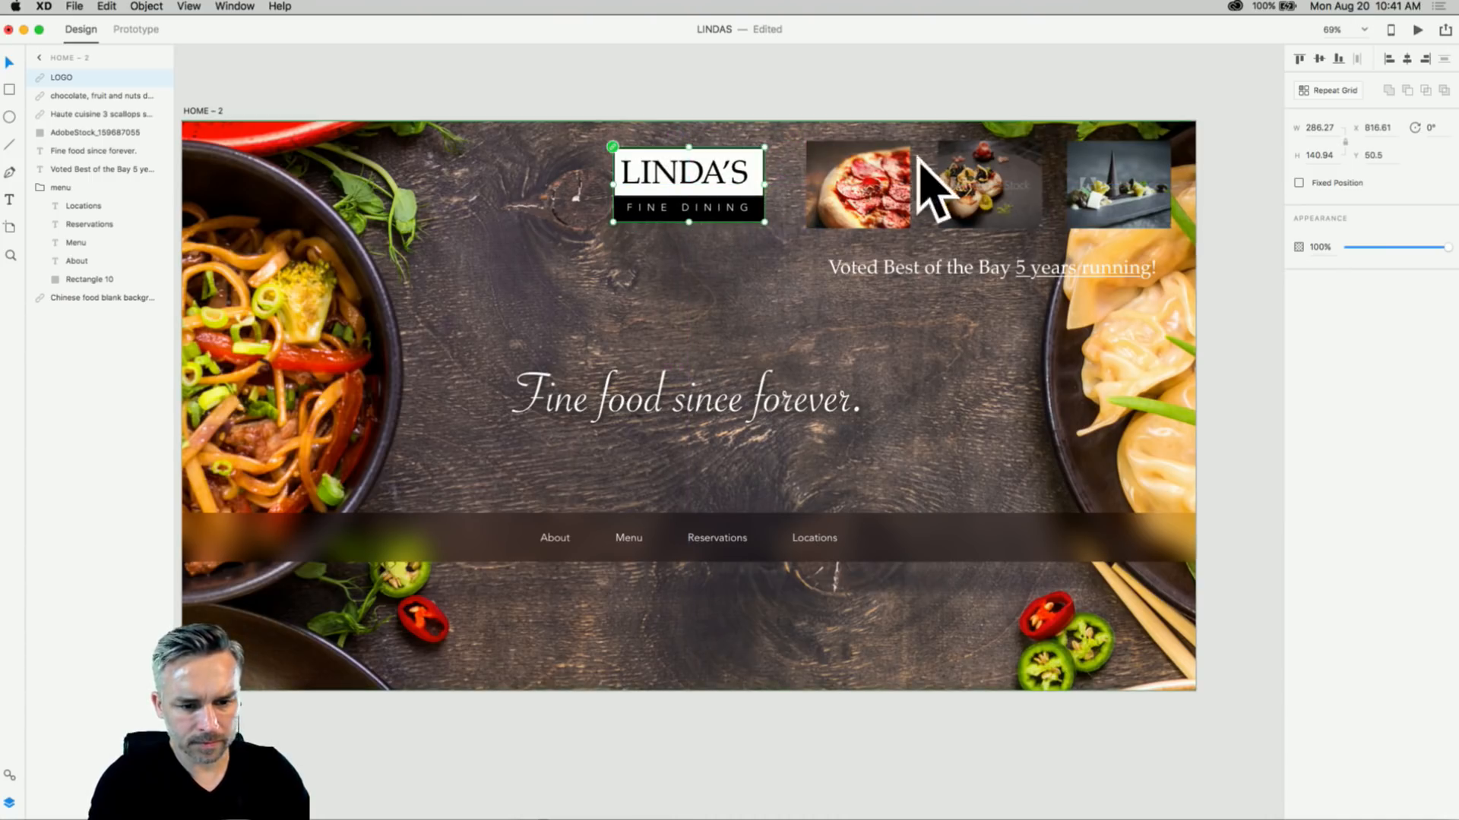
pyautogui.click(900, 186)
# - Move the Voted Best of the Bay text to the bottom right of the artboard
pyautogui.keyDown('shift'); pyautogui.click(991, 216); pyautogui.keyUp('shift')
pyautogui.click(991, 359)
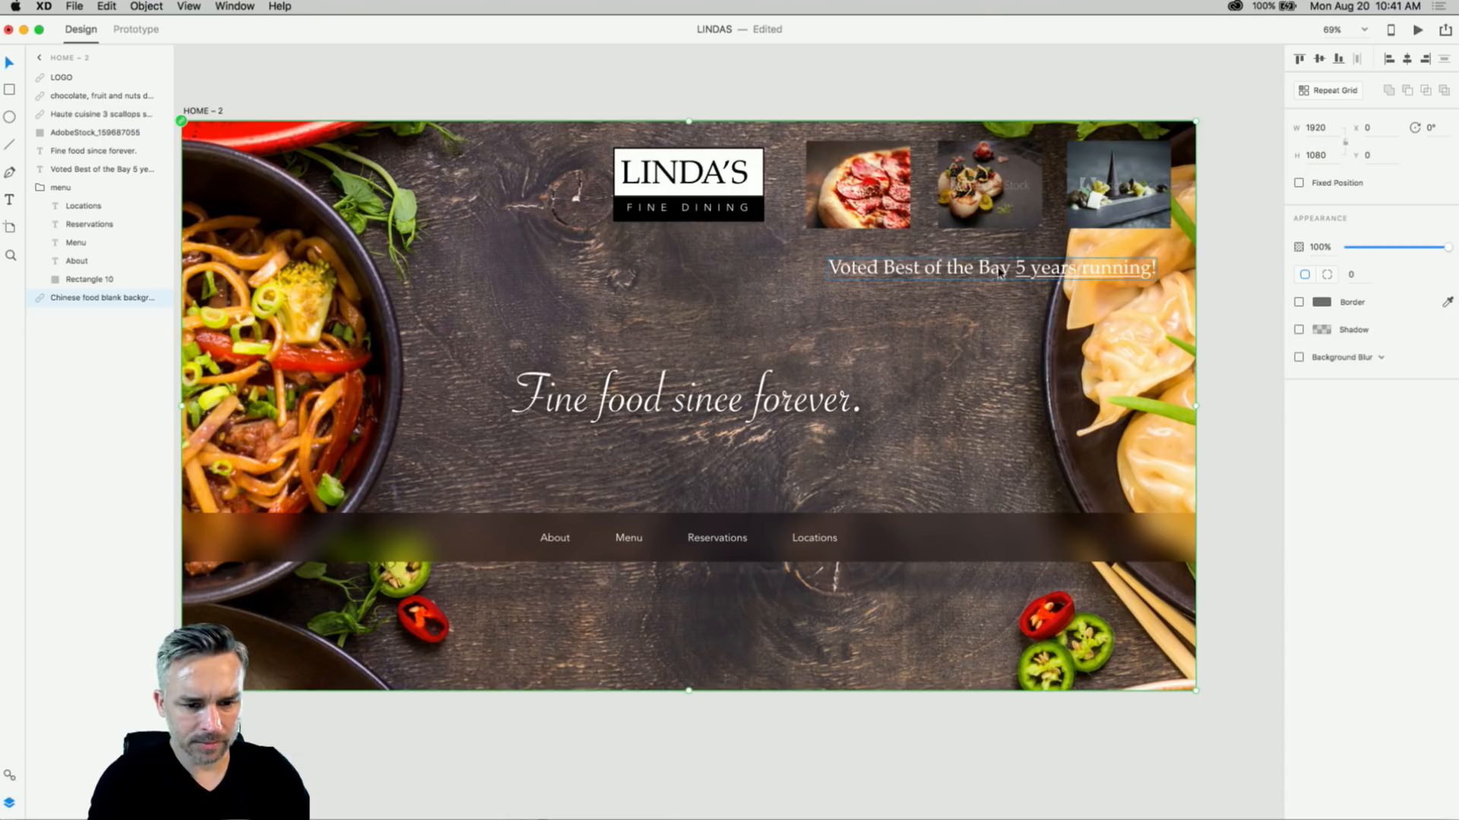
pyautogui.moveTo(997, 275); pyautogui.dragTo(1026, 639)
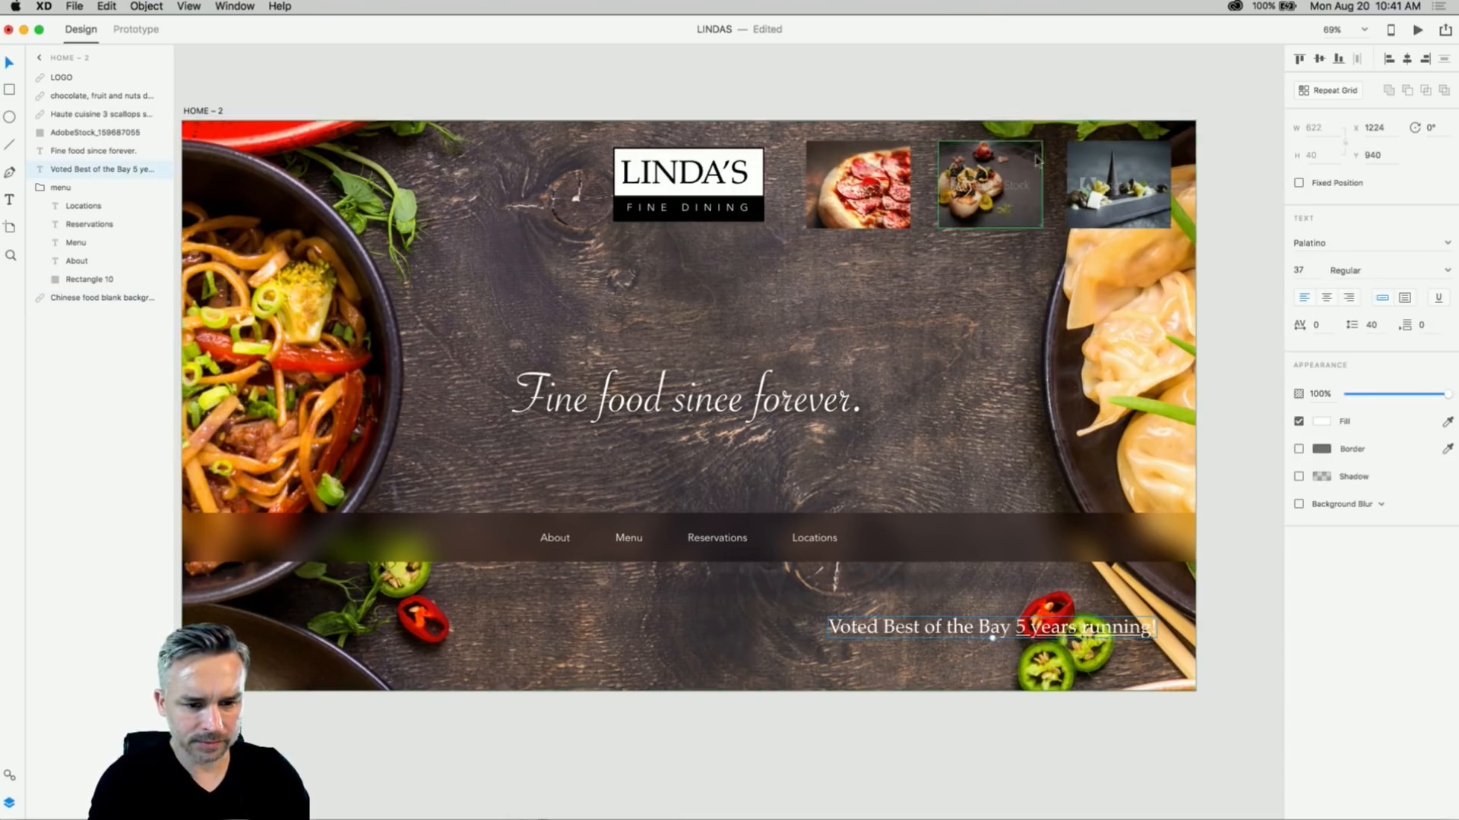
# - Stack the pizza, scallops and plate photos in a vertical column down the right edge
pyautogui.moveTo(1096, 168); pyautogui.dragTo(1032, 371)
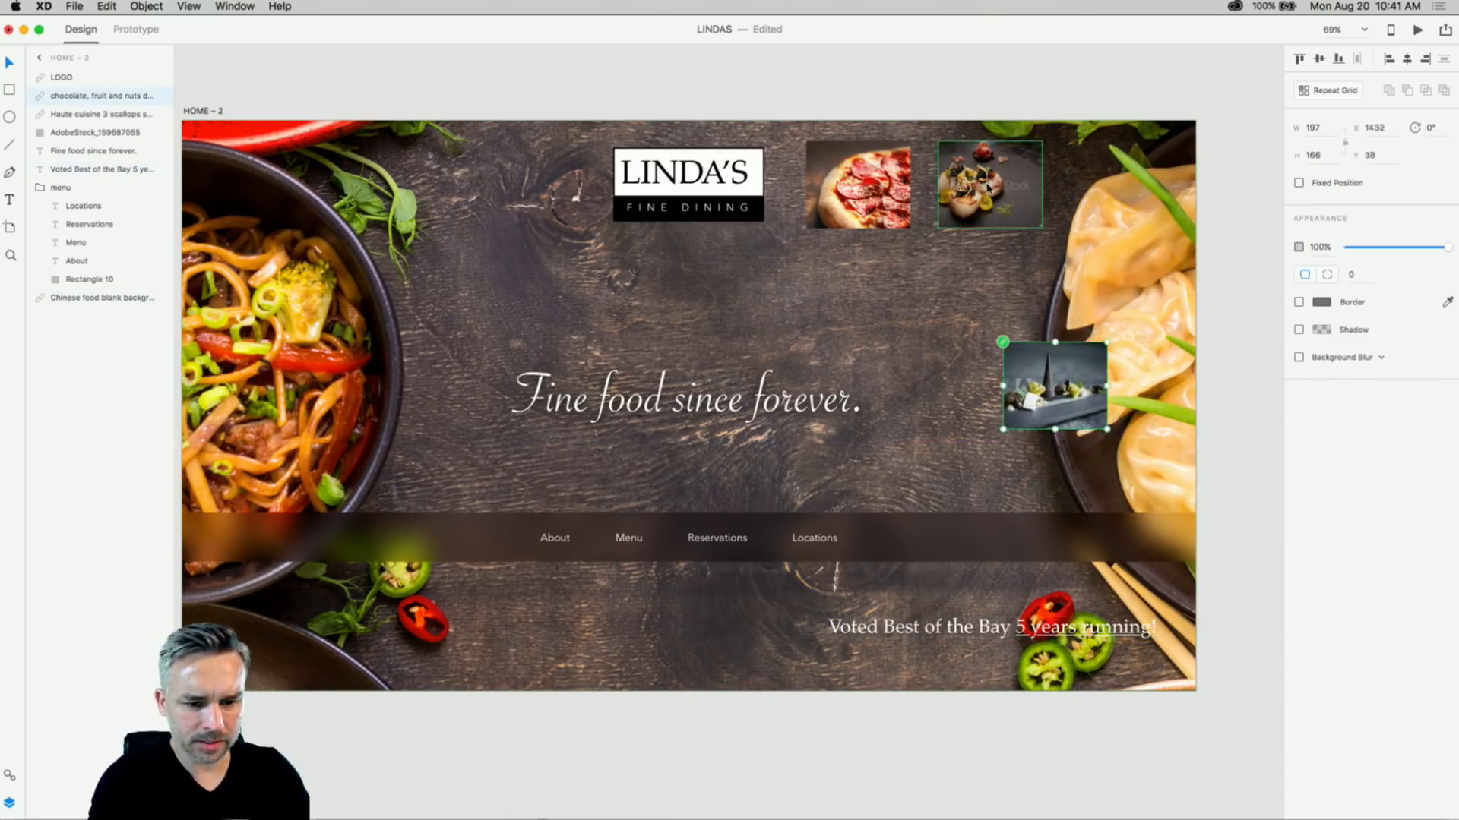
pyautogui.moveTo(987, 186); pyautogui.dragTo(1054, 267)
pyautogui.moveTo(858, 160); pyautogui.dragTo(1055, 122)
pyautogui.keyDown('shift'); pyautogui.click(1056, 255); pyautogui.keyUp('shift')
pyautogui.keyDown('shift'); pyautogui.click(1052, 363); pyautogui.keyUp('shift')
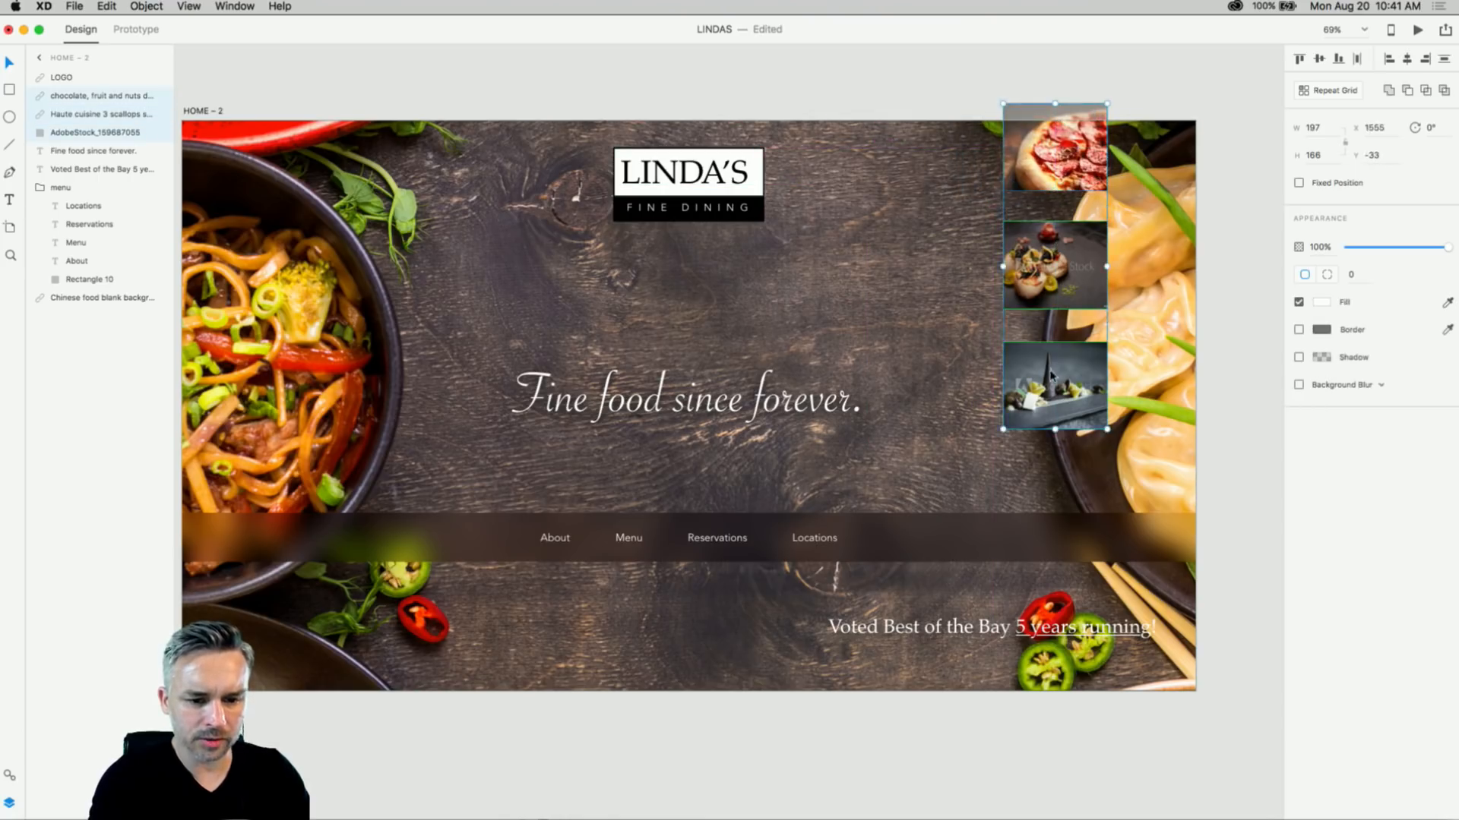
pyautogui.moveTo(1052, 363); pyautogui.dragTo(1090, 408)
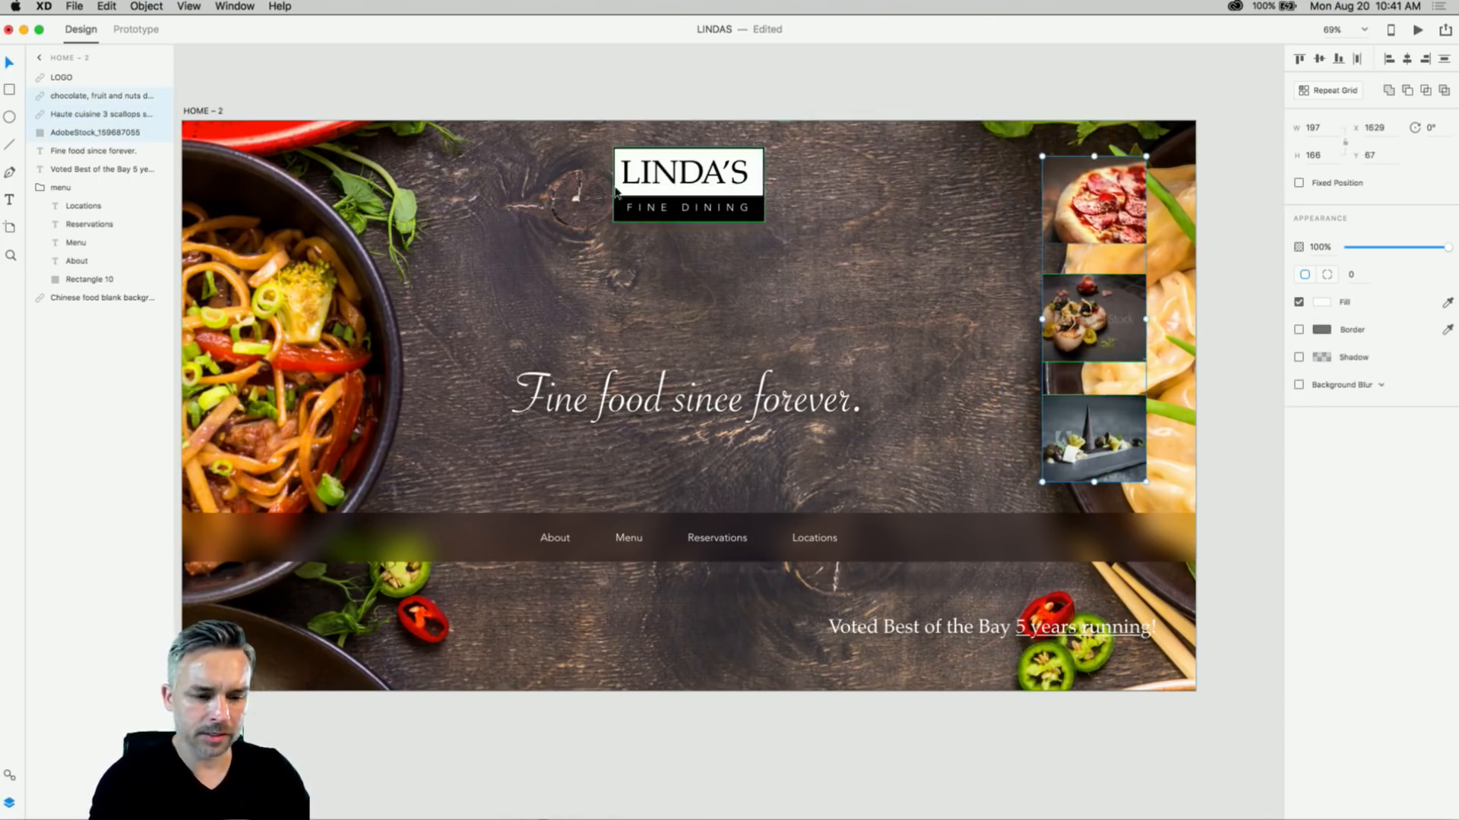
pyautogui.click(530, 79)
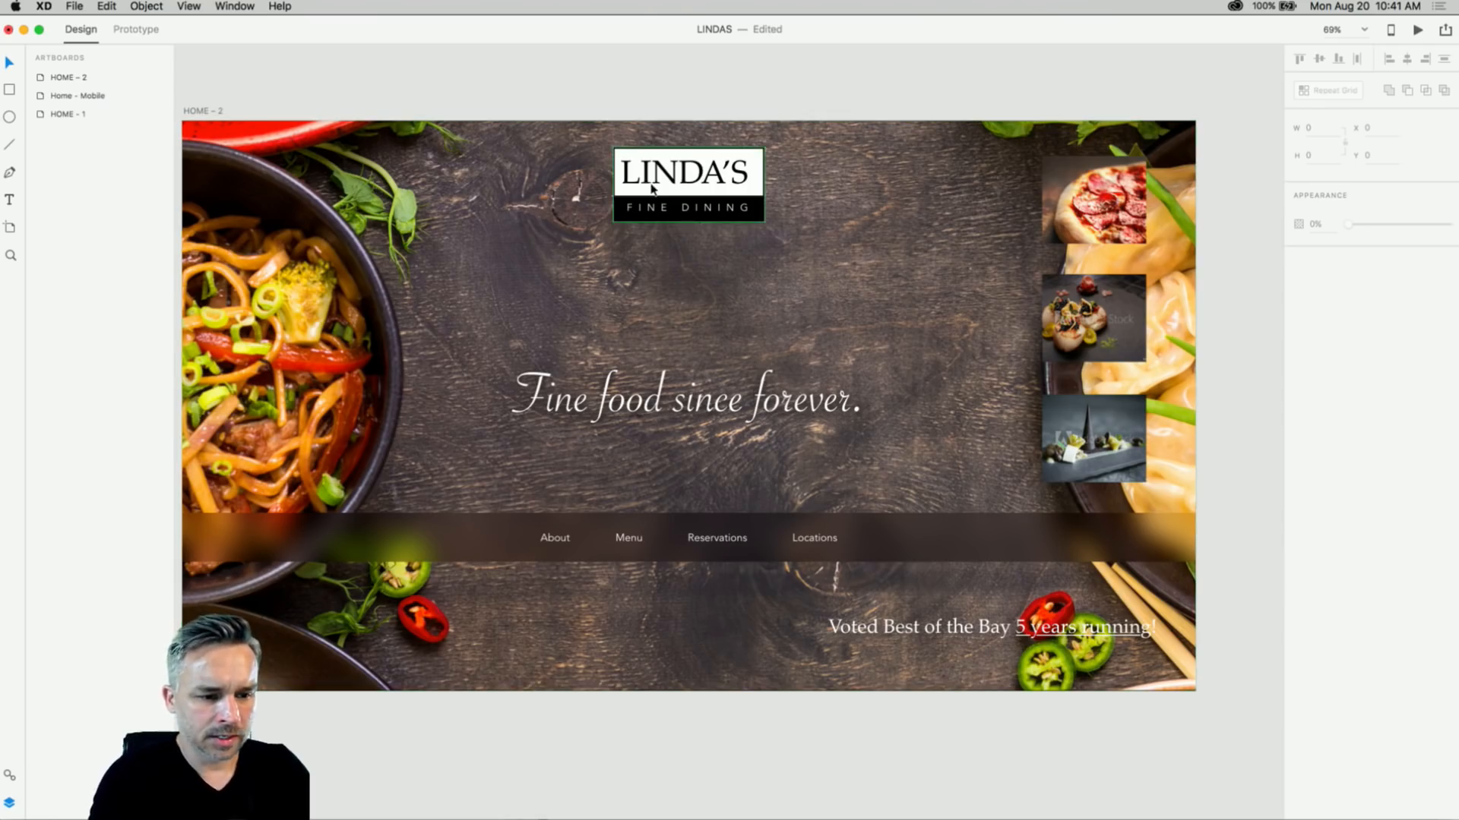
# - Move the logo to the artboard's top-left and zoom out to show HOME - 1
pyautogui.moveTo(651, 196); pyautogui.dragTo(266, 201)
pyautogui.press('super+minus')
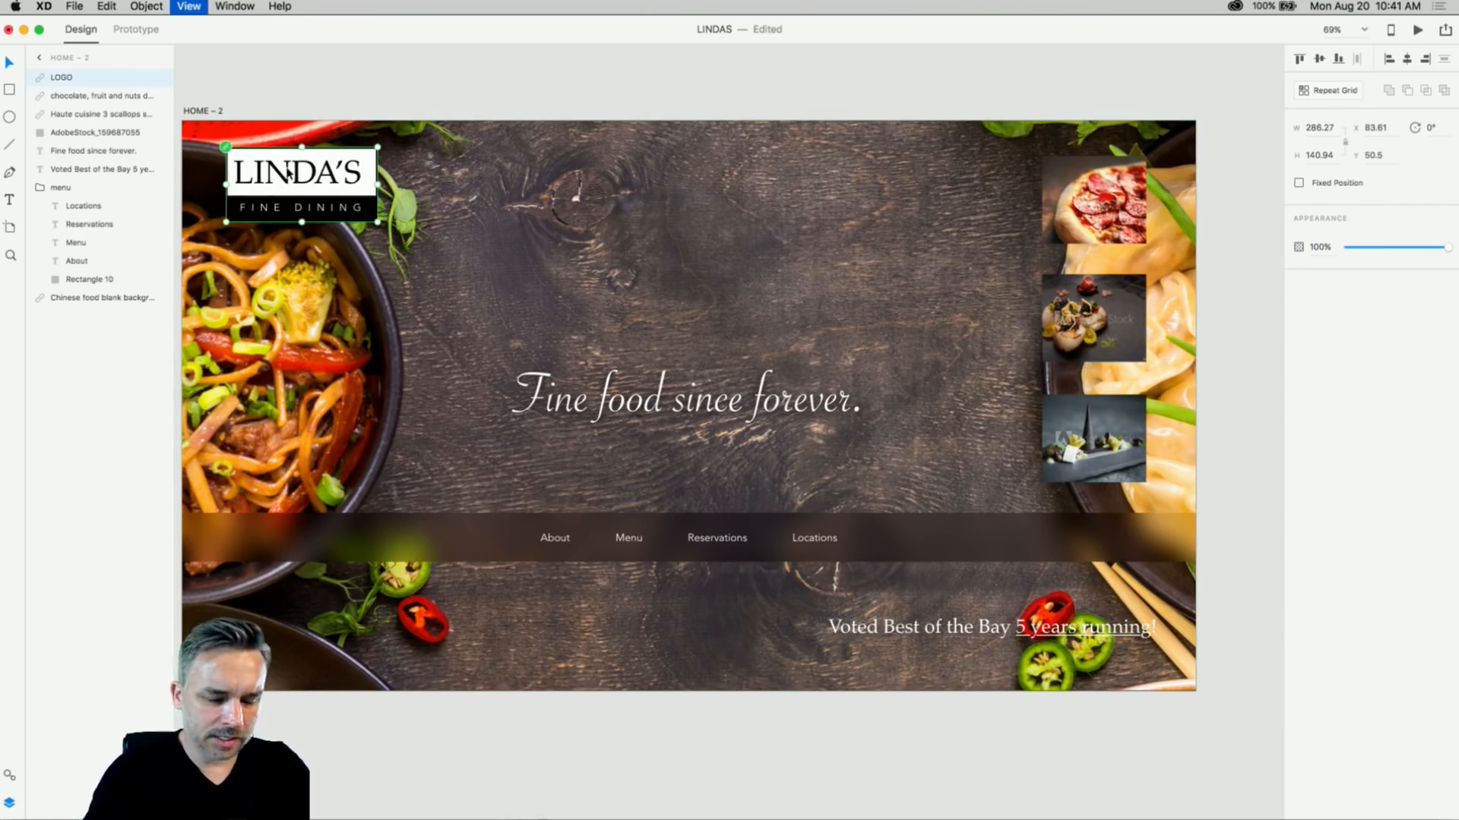
pyautogui.moveTo(379, 176); pyautogui.dragTo(499, 149)
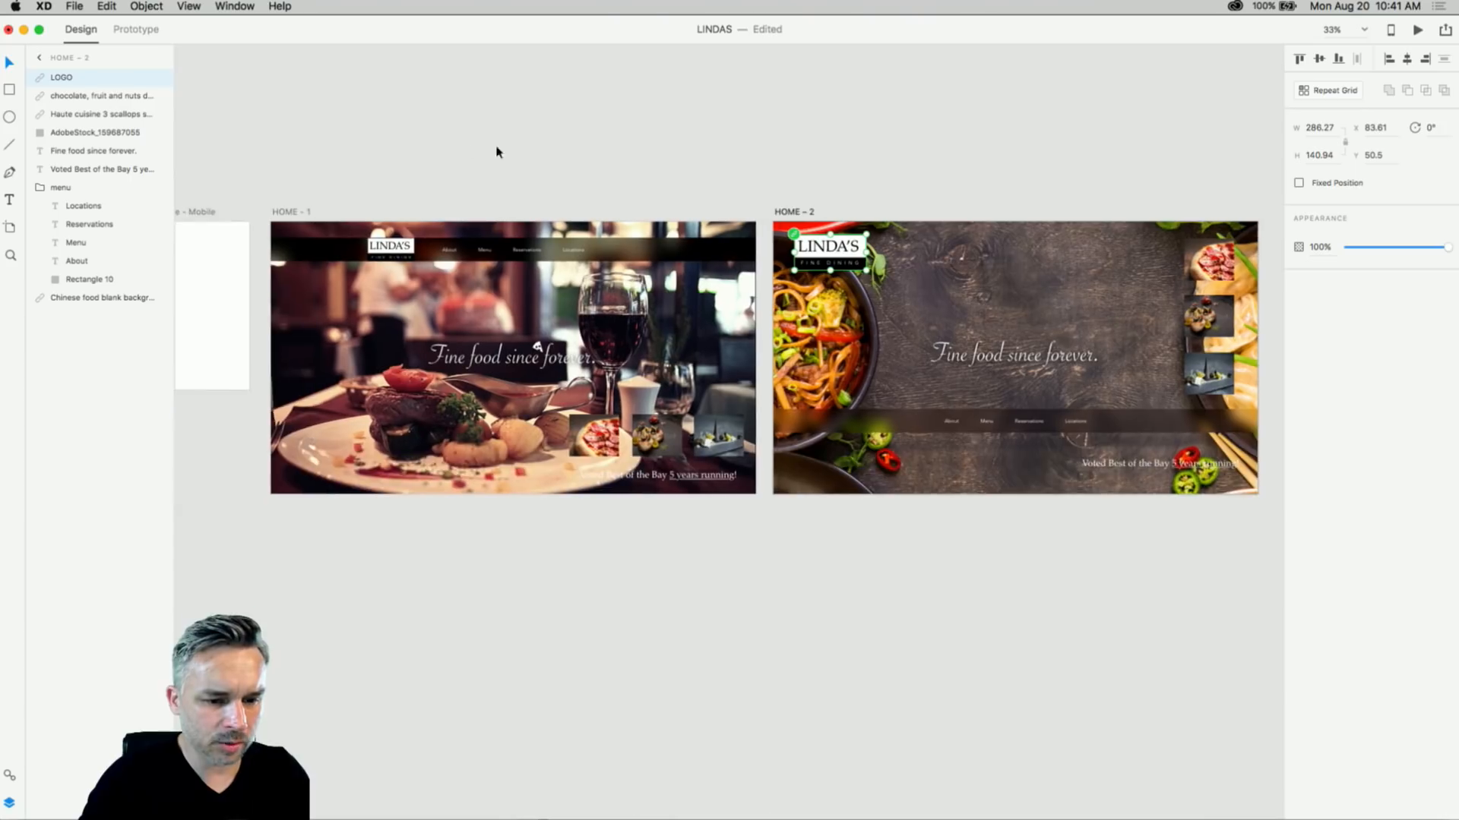
# - In Prototype mode, mark HOME - 1 as the home screen, then bring up the Share options
pyautogui.click(442, 139)
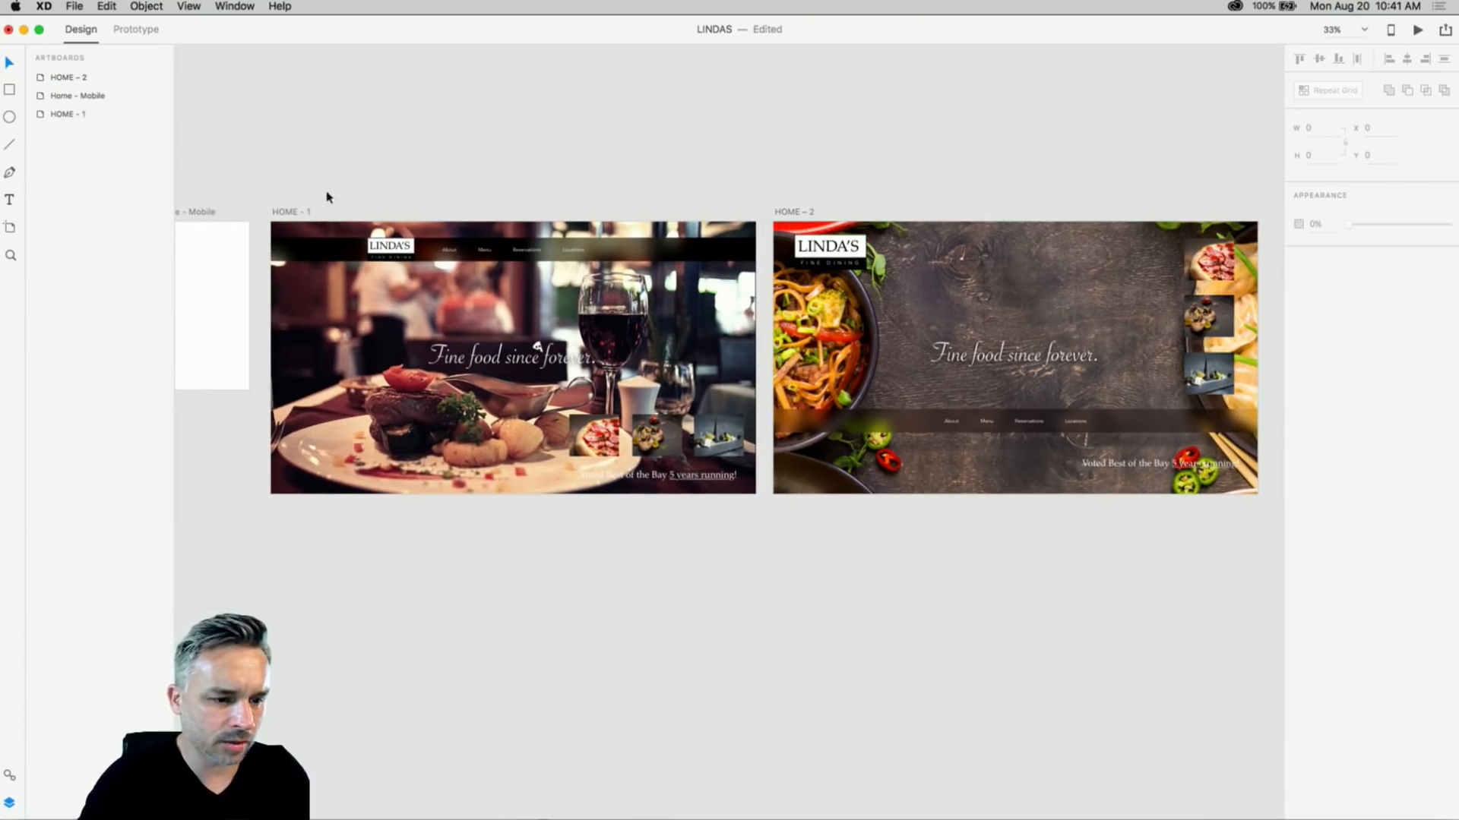
pyautogui.click(289, 212)
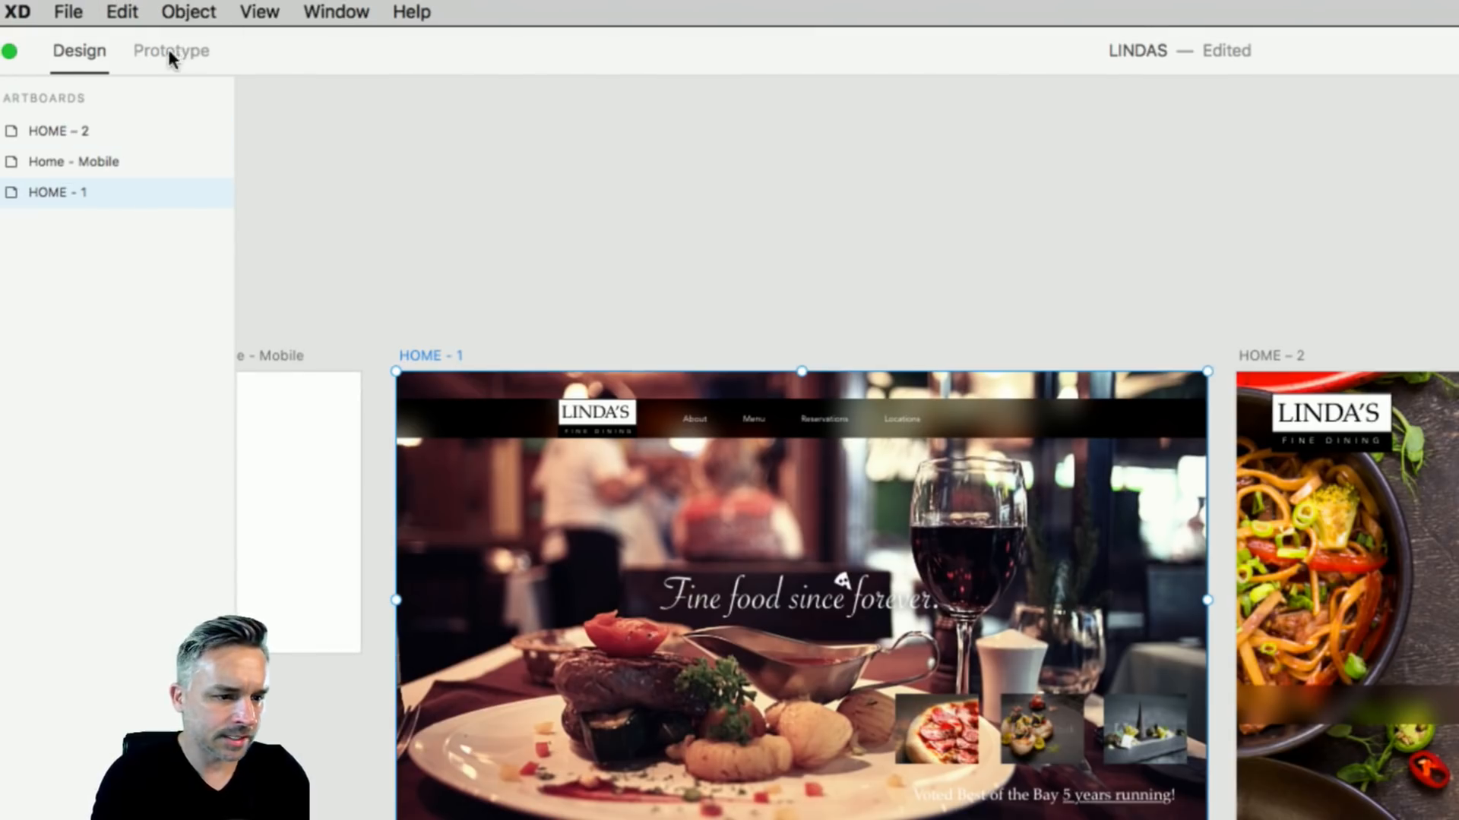
pyautogui.click(169, 49)
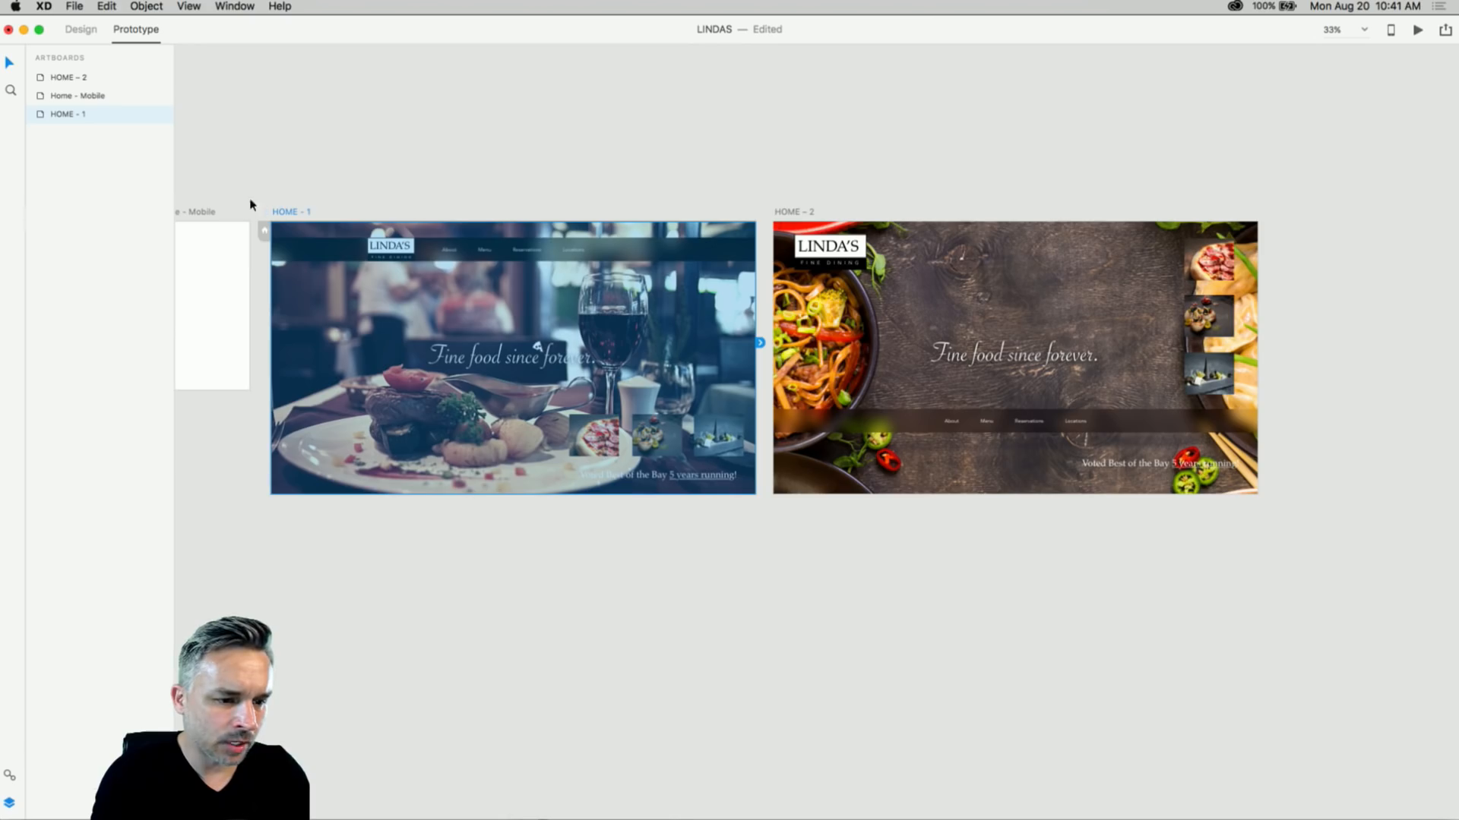
pyautogui.click(264, 232)
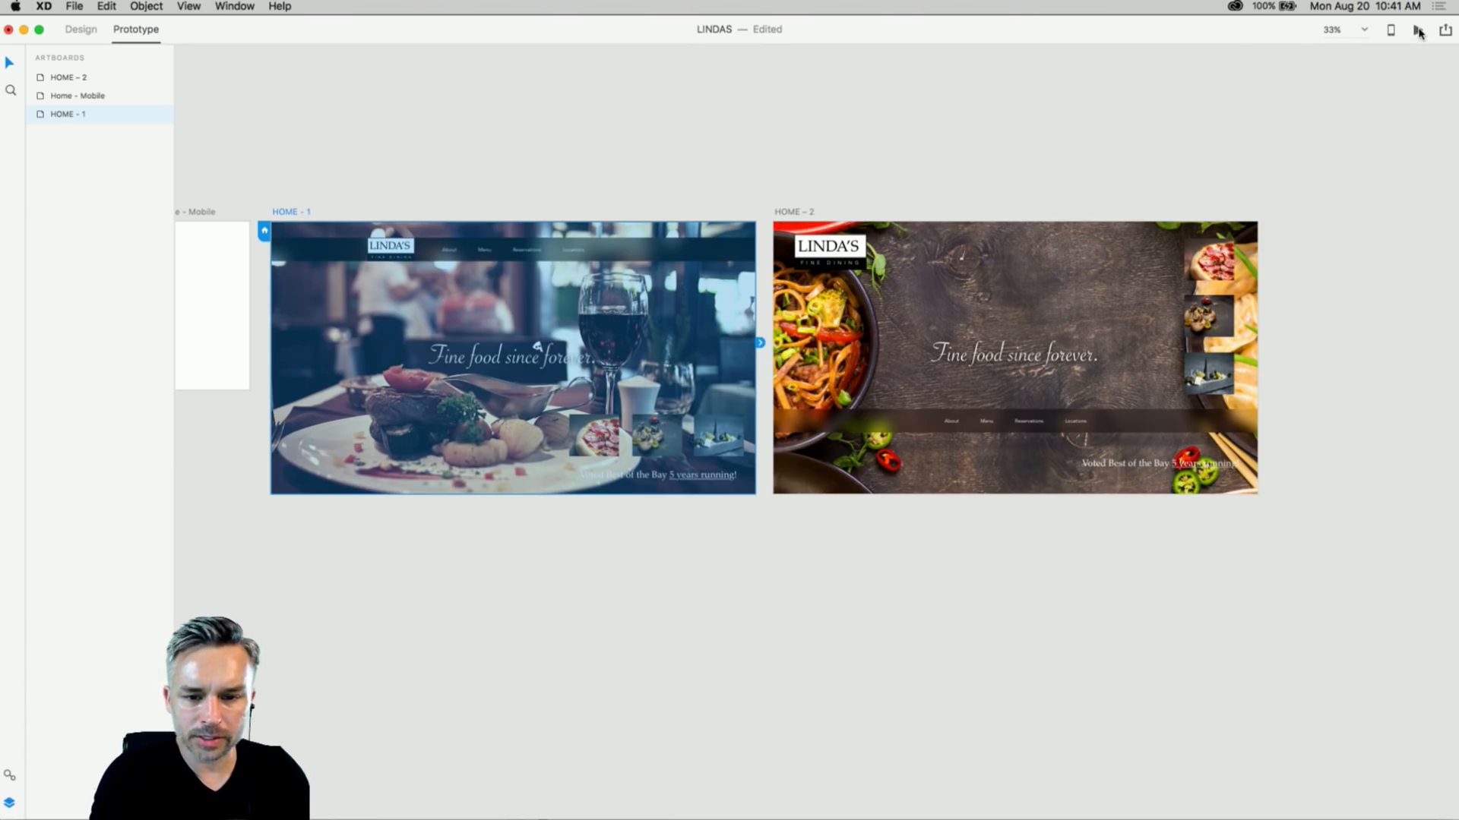
pyautogui.click(1444, 31)
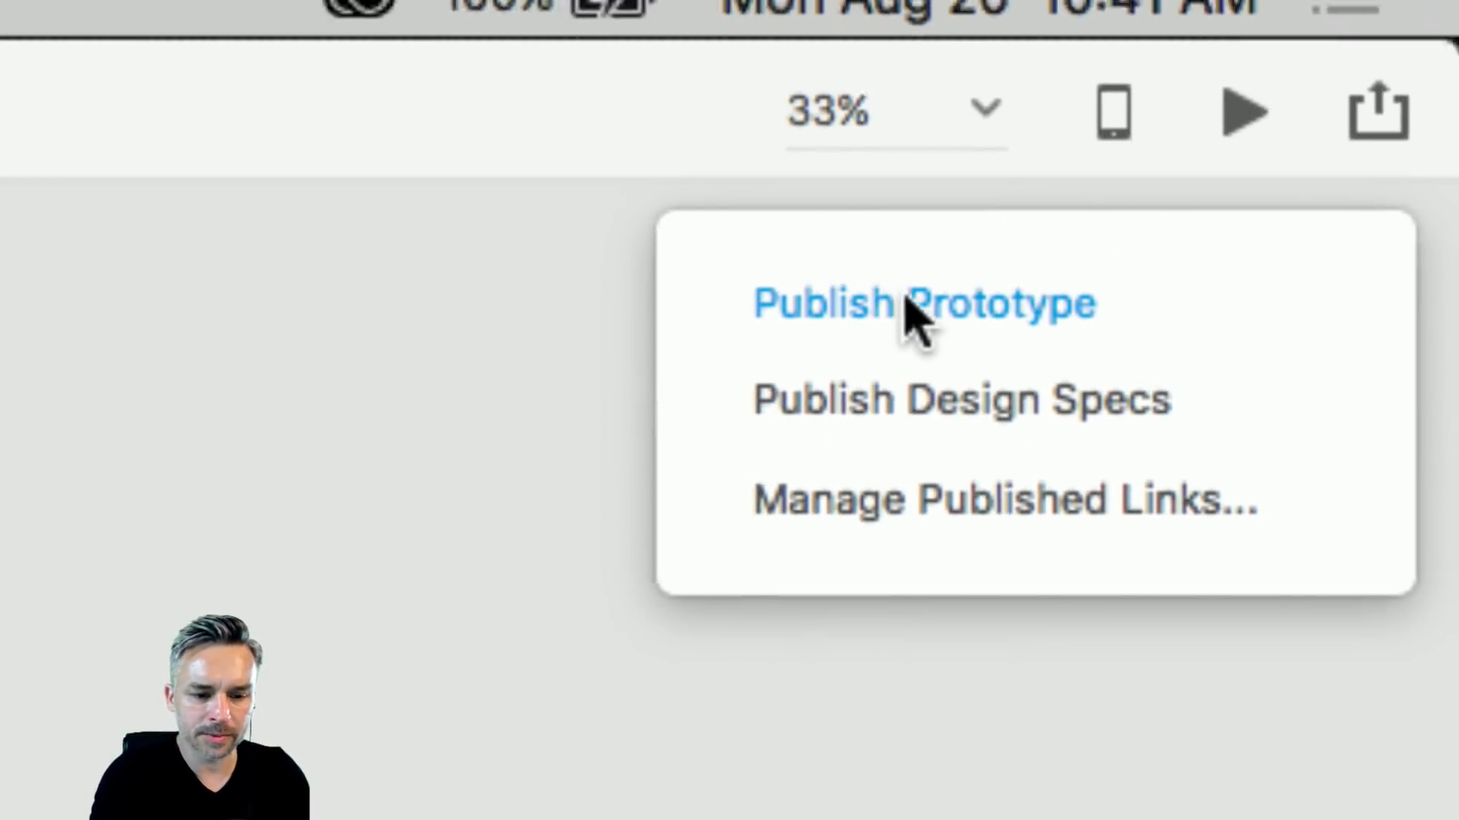
# - Publish a public prototype link with comments allowed and open it in the browser
pyautogui.click(1057, 217)
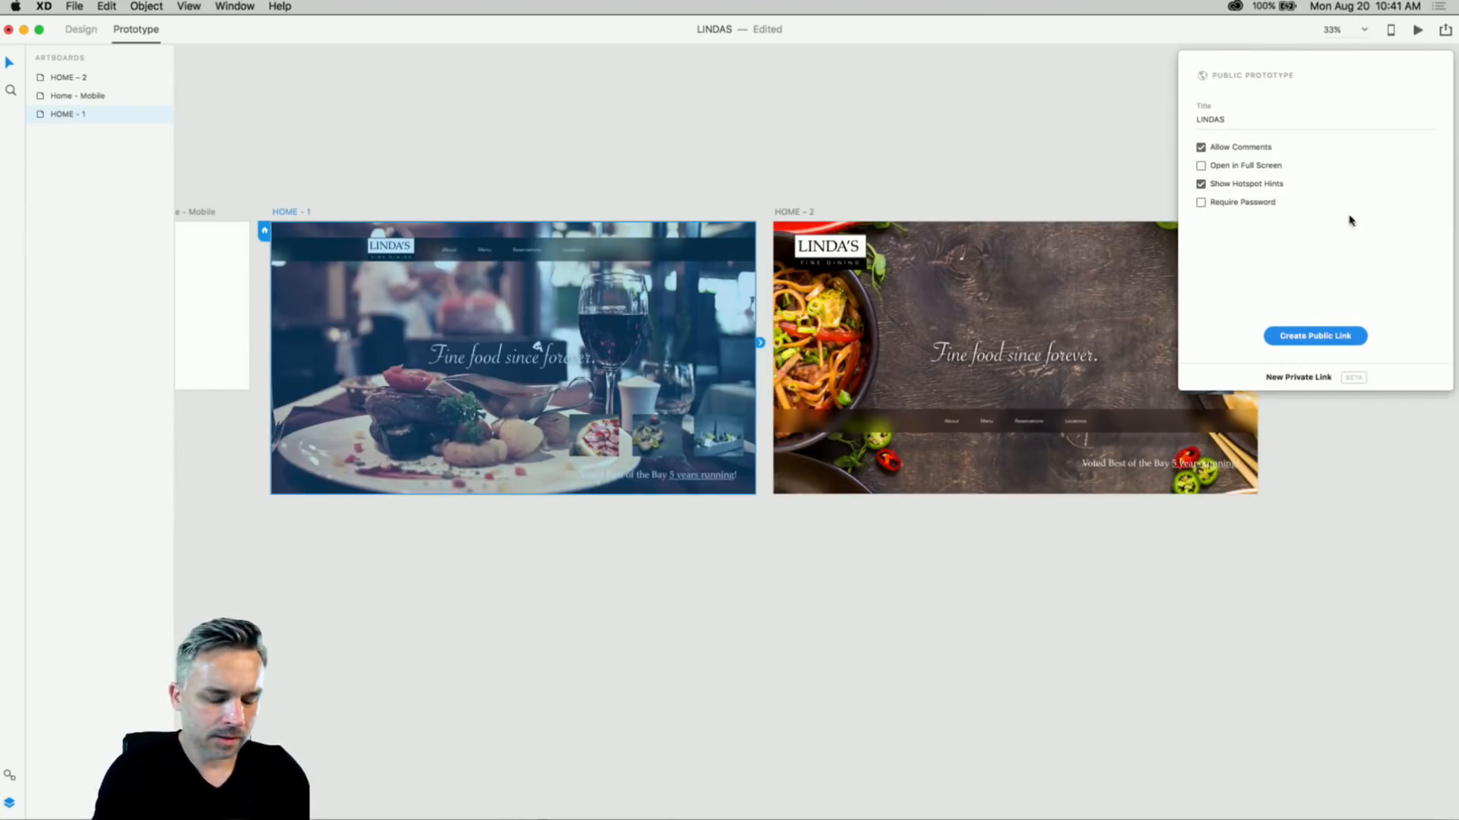
pyautogui.click(1306, 339)
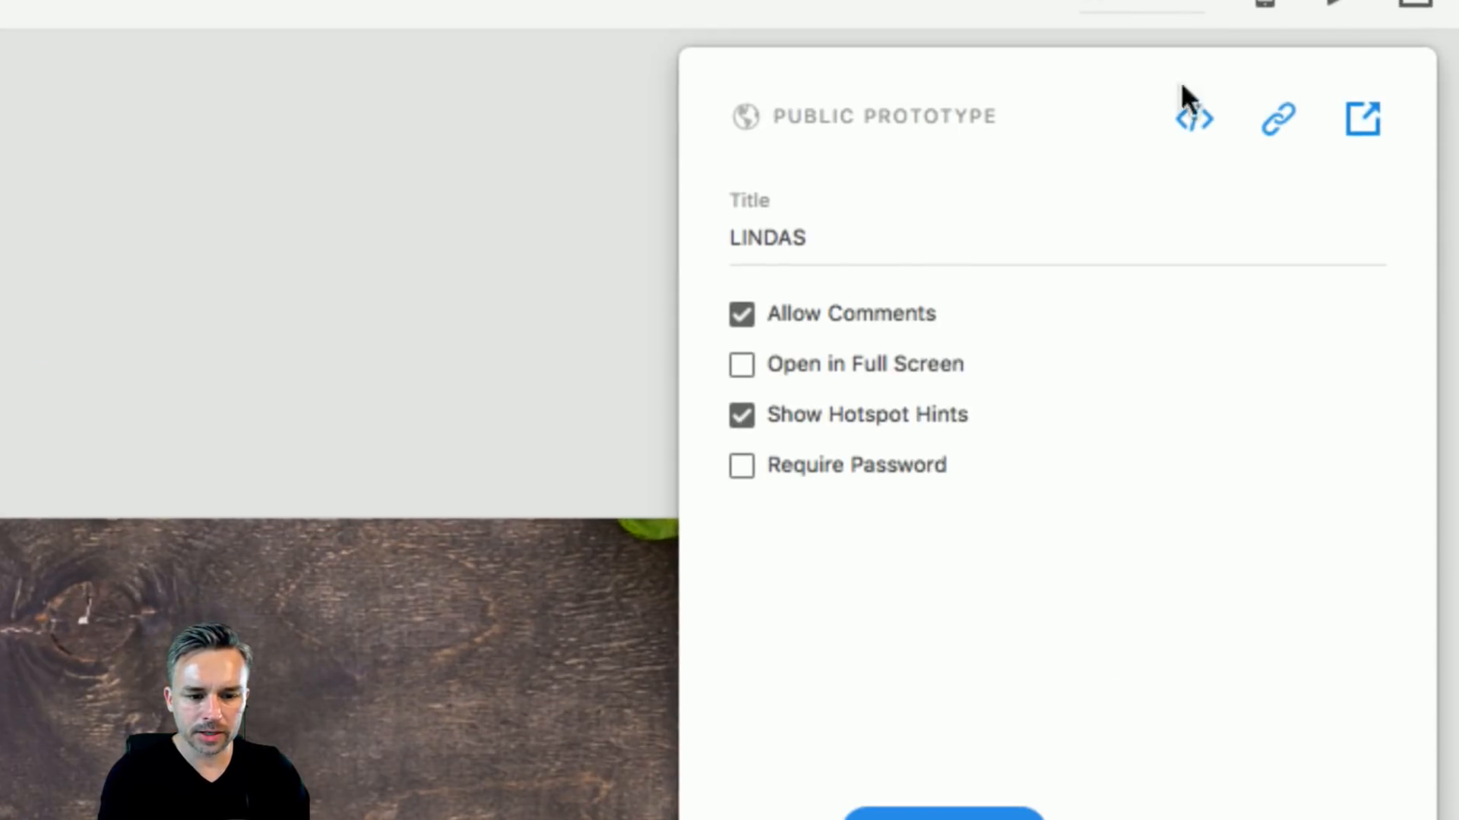
pyautogui.click(1365, 119)
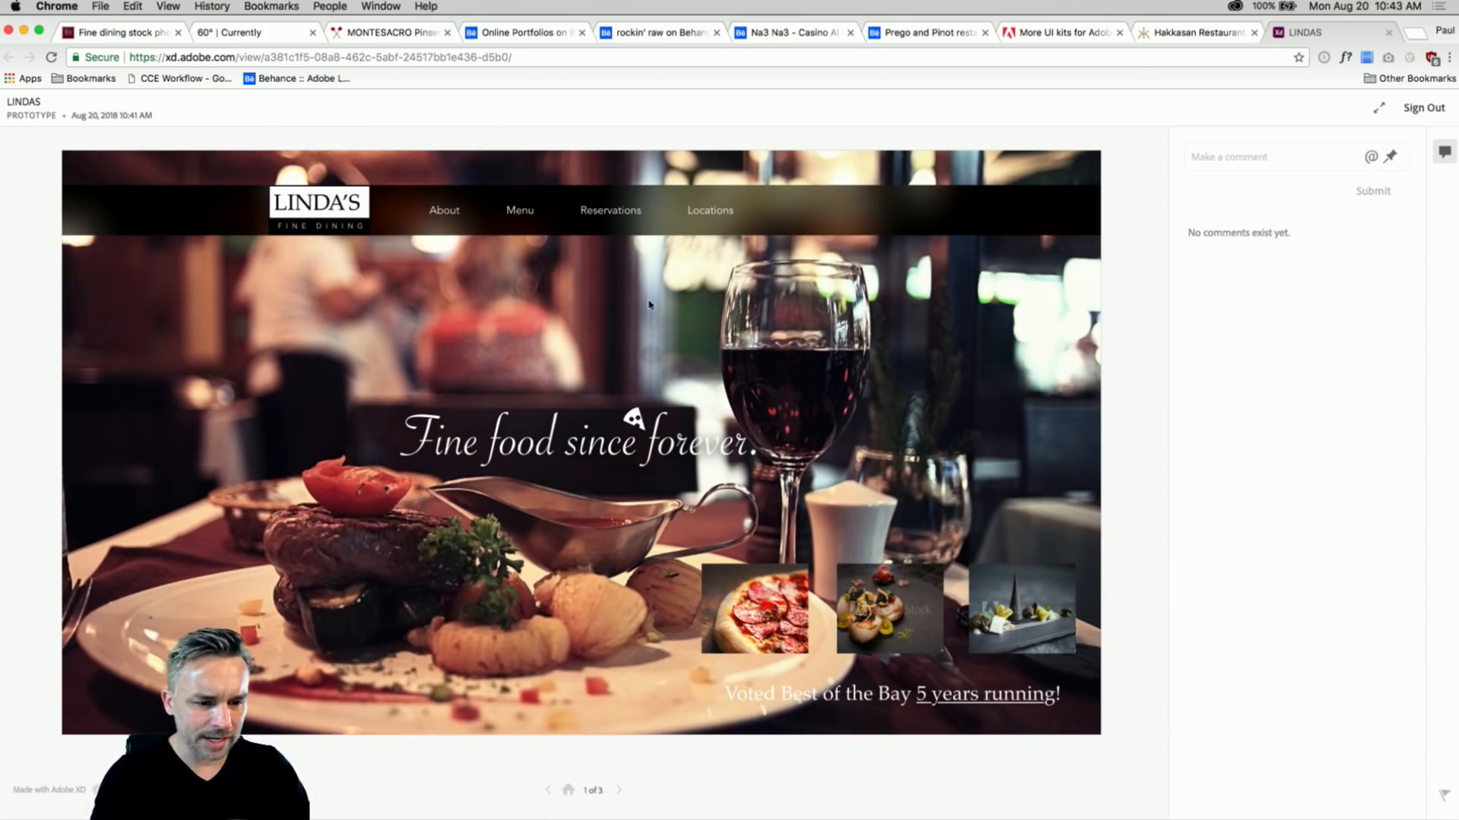
# - Post the comment 'Can you work on the color of the background image' and go to screen 2
pyautogui.click(1232, 154)
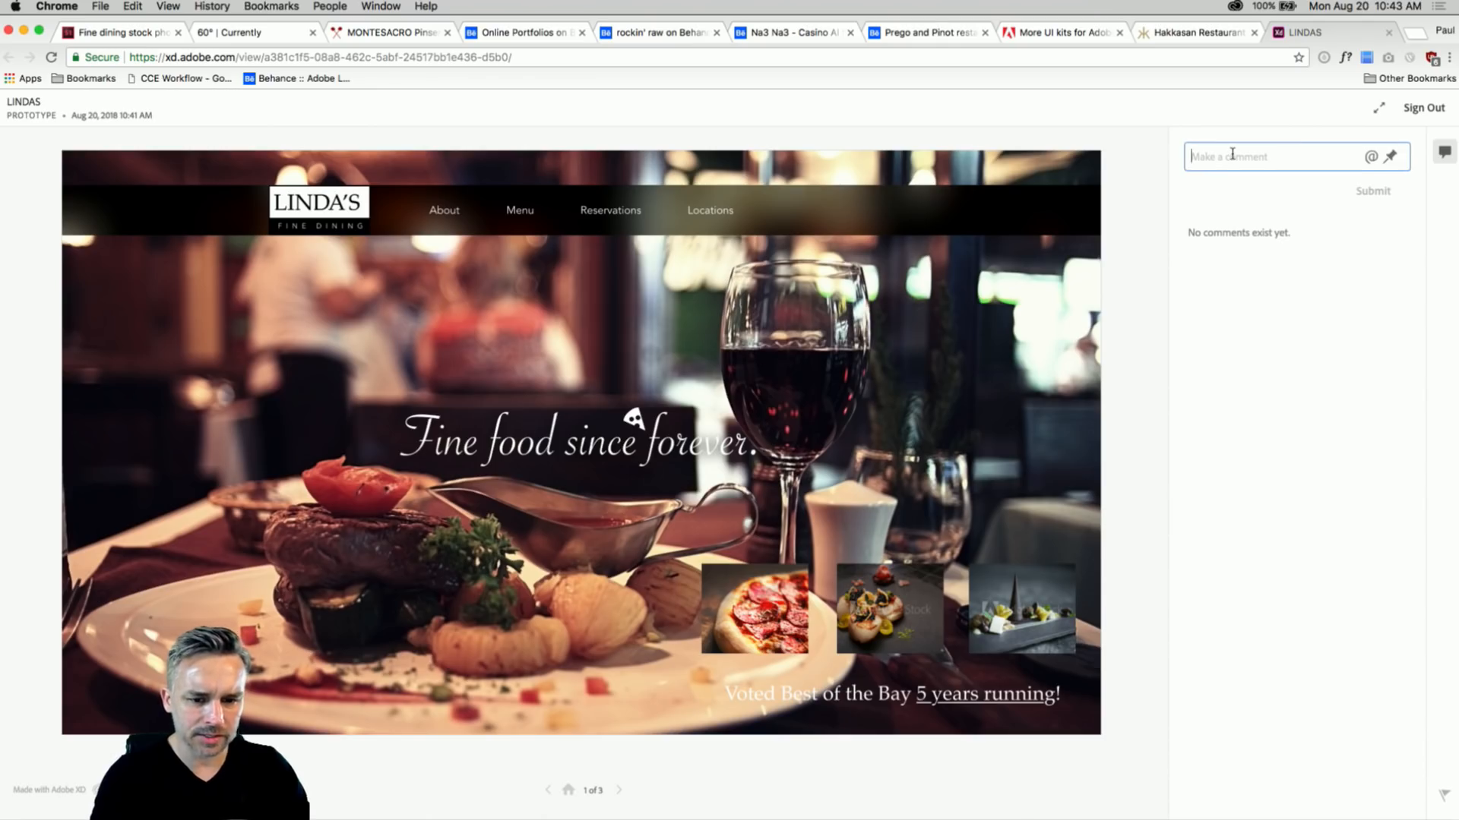
pyautogui.write('Can')
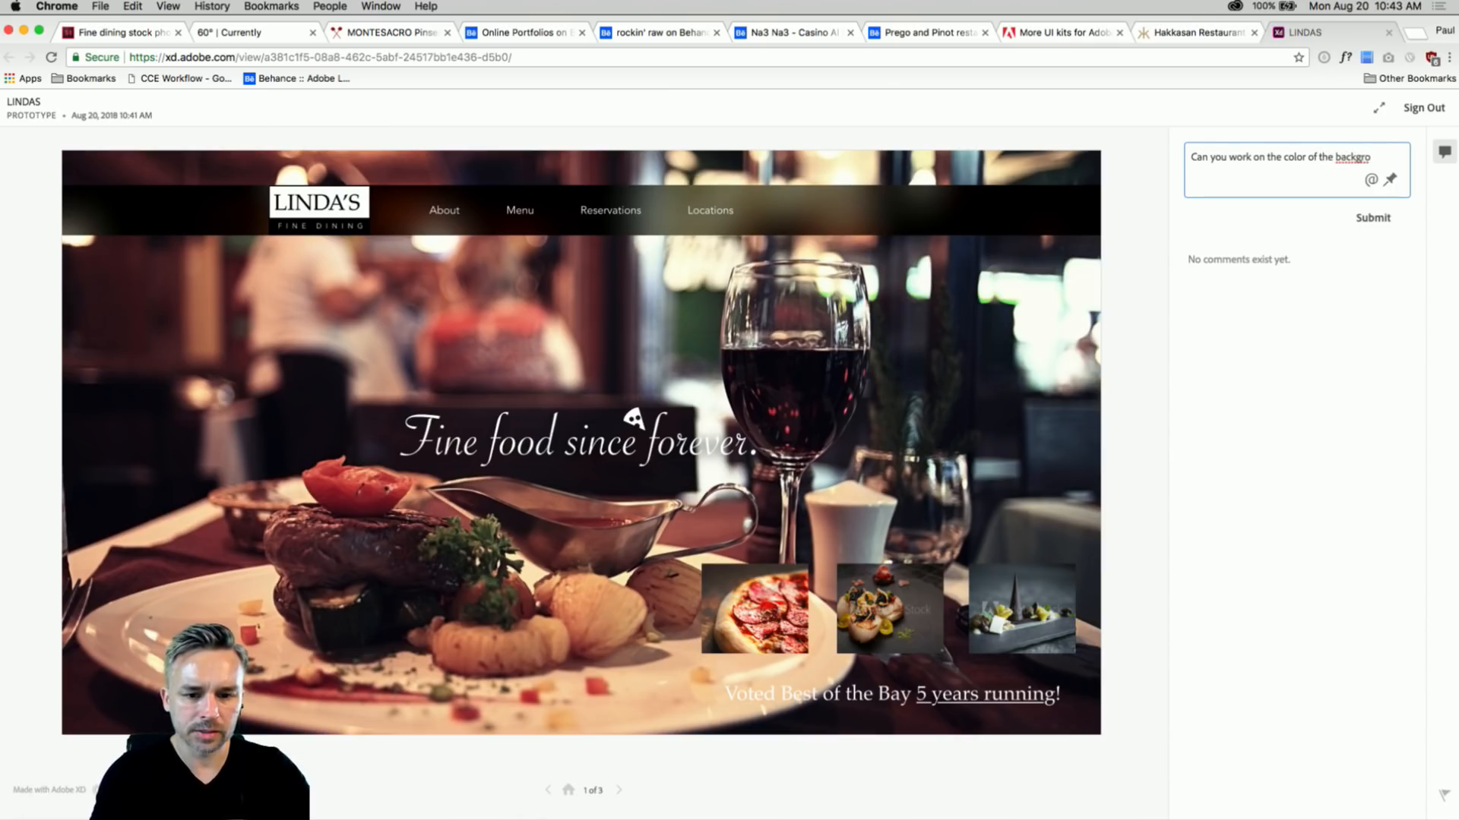
pyautogui.write('you work on the color of the background image. contrast?')
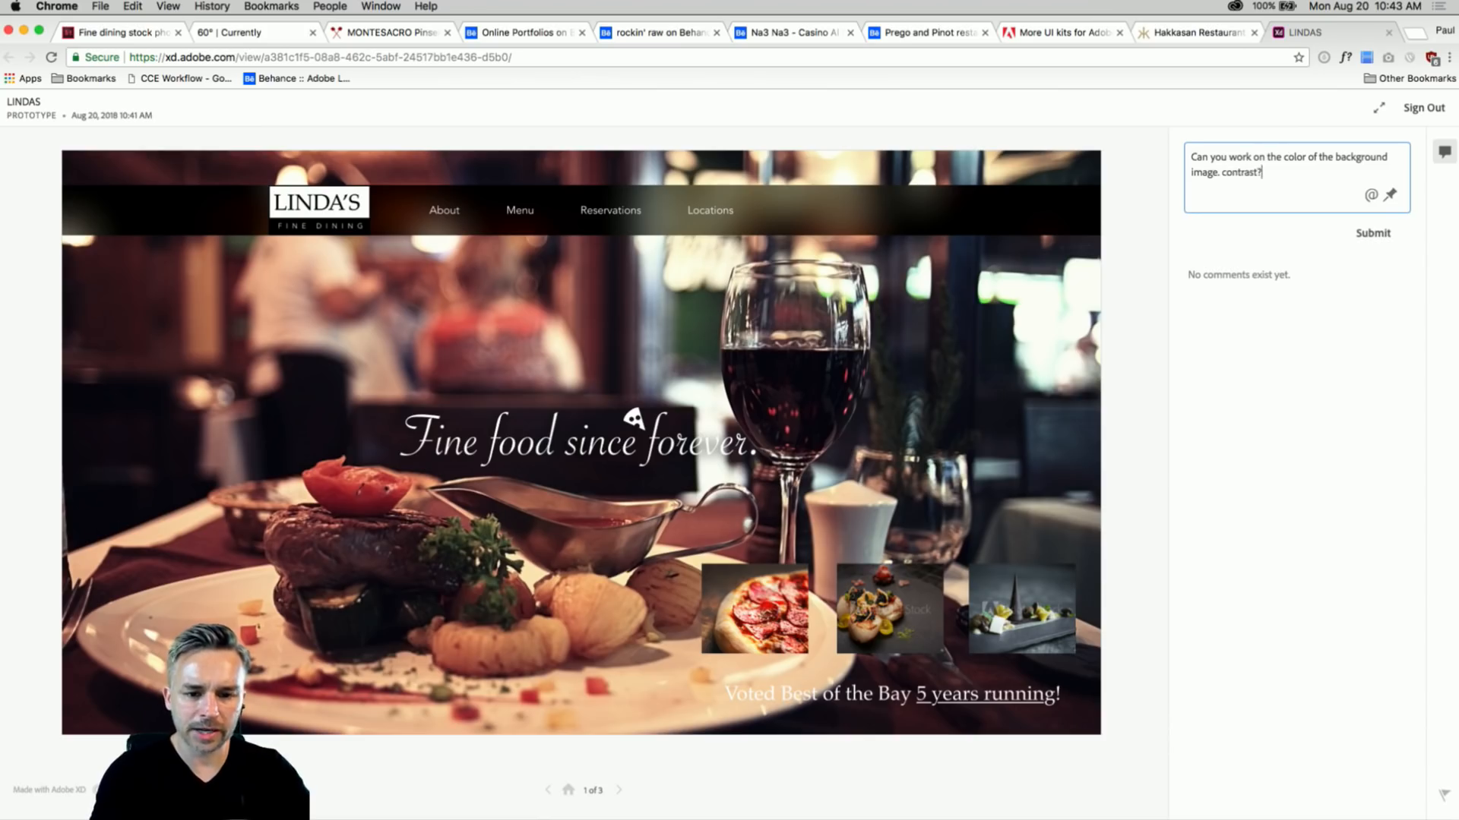
pyautogui.press('Return')
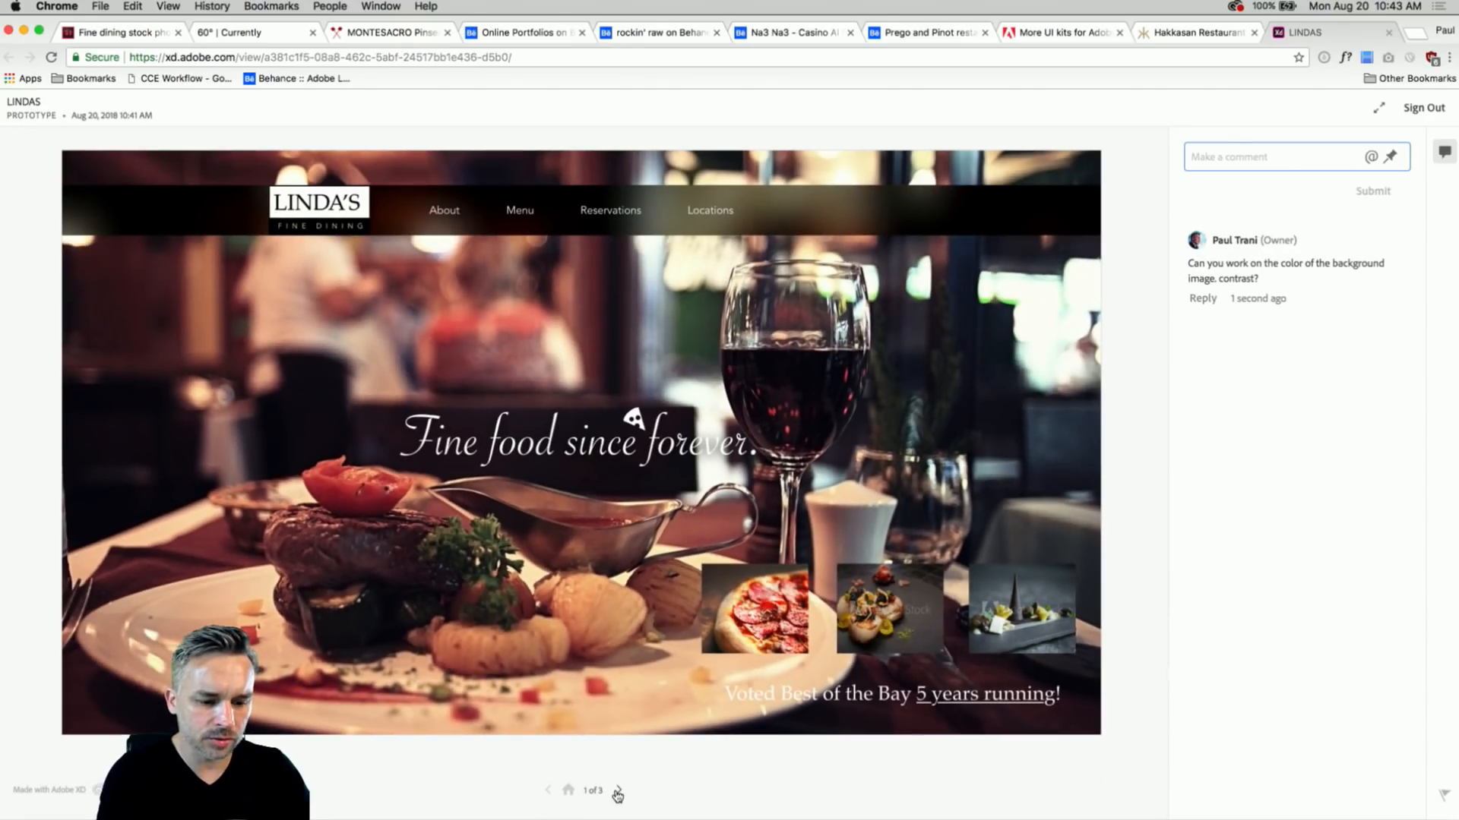
pyautogui.click(617, 792)
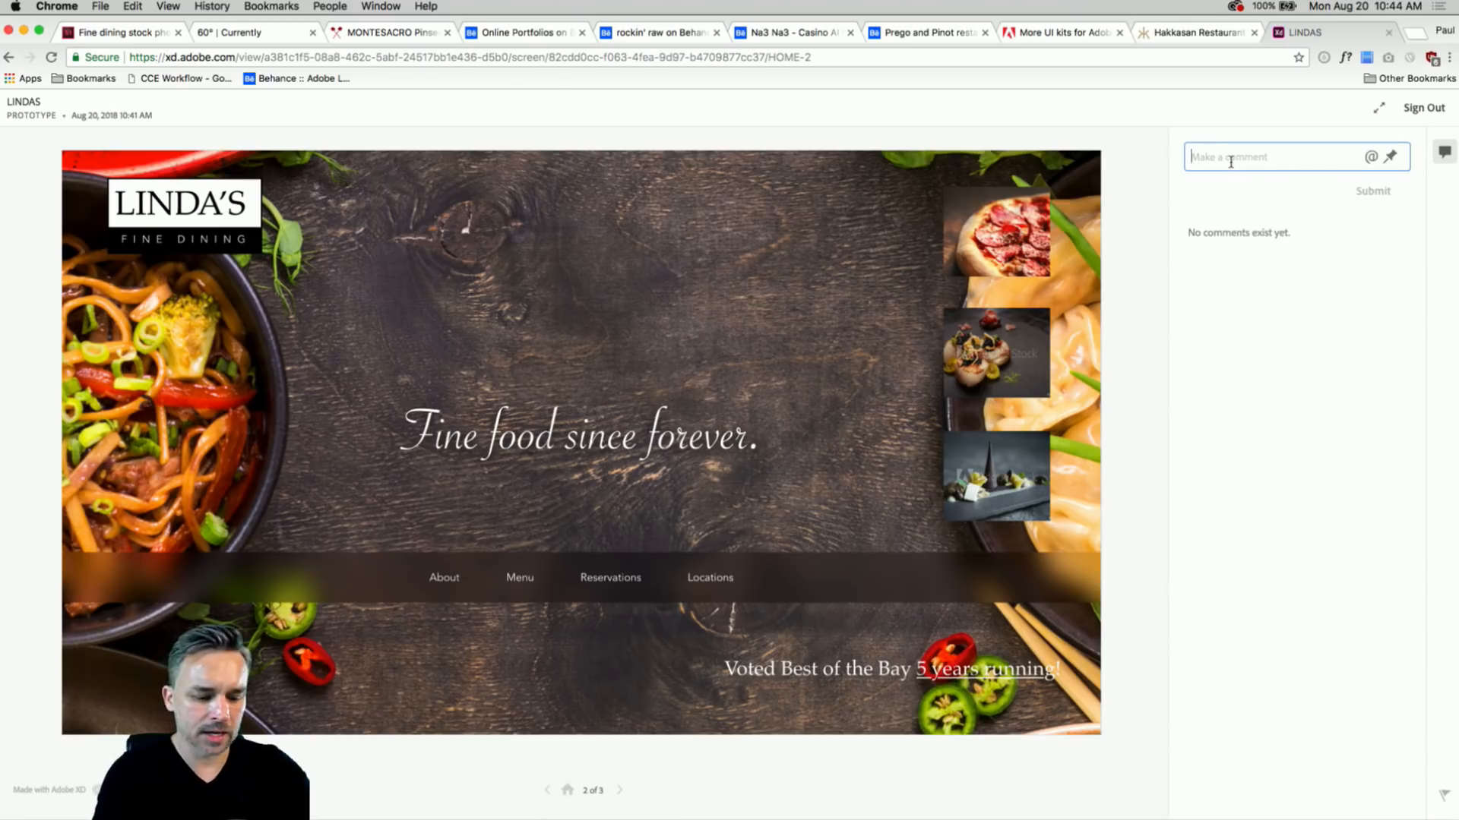
# - Pin the comment 'Can you do something more fun here.' to the headline
pyautogui.write('Can you do some')
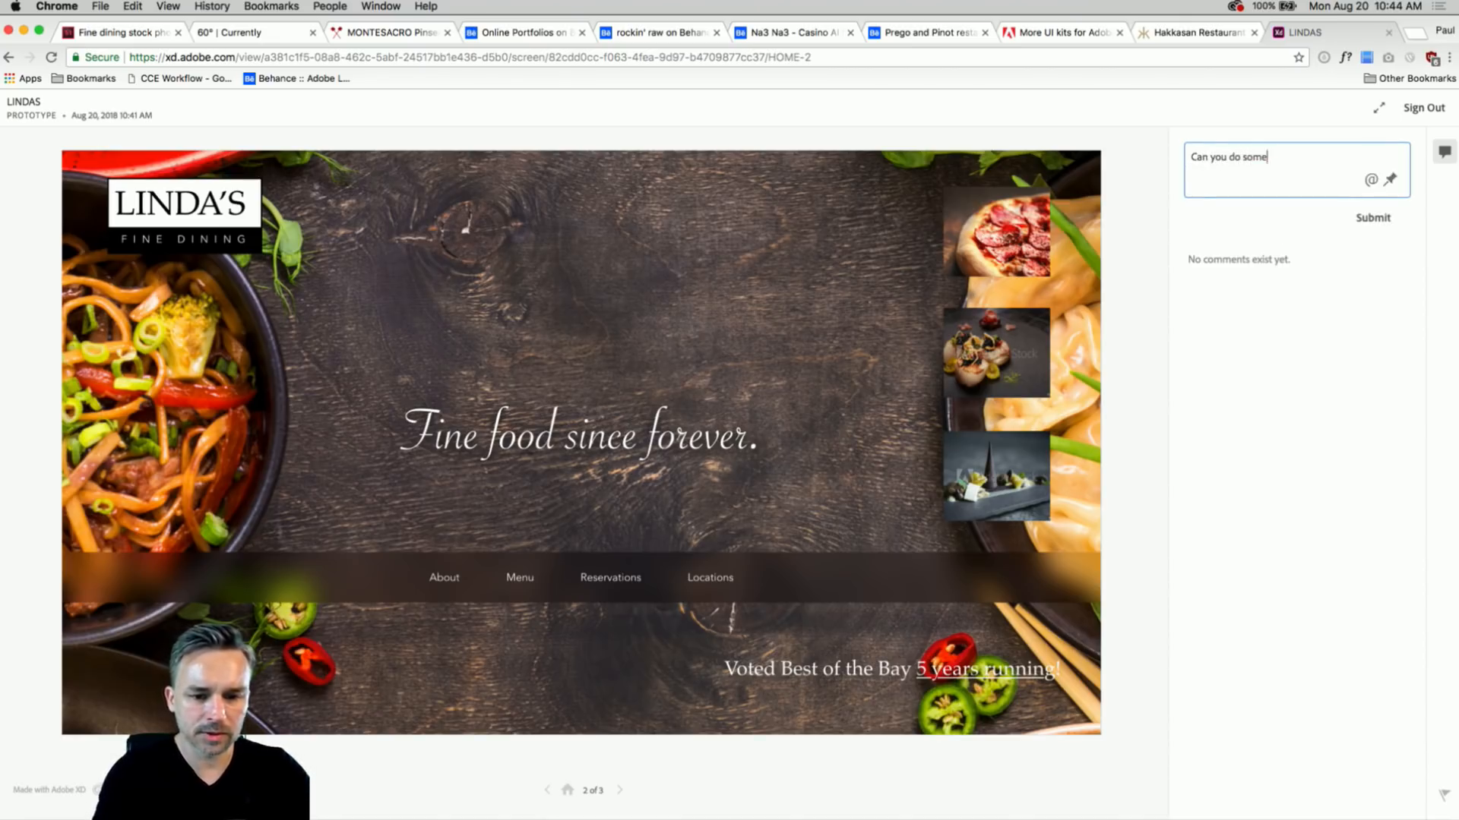
pyautogui.write('thing more fun here.')
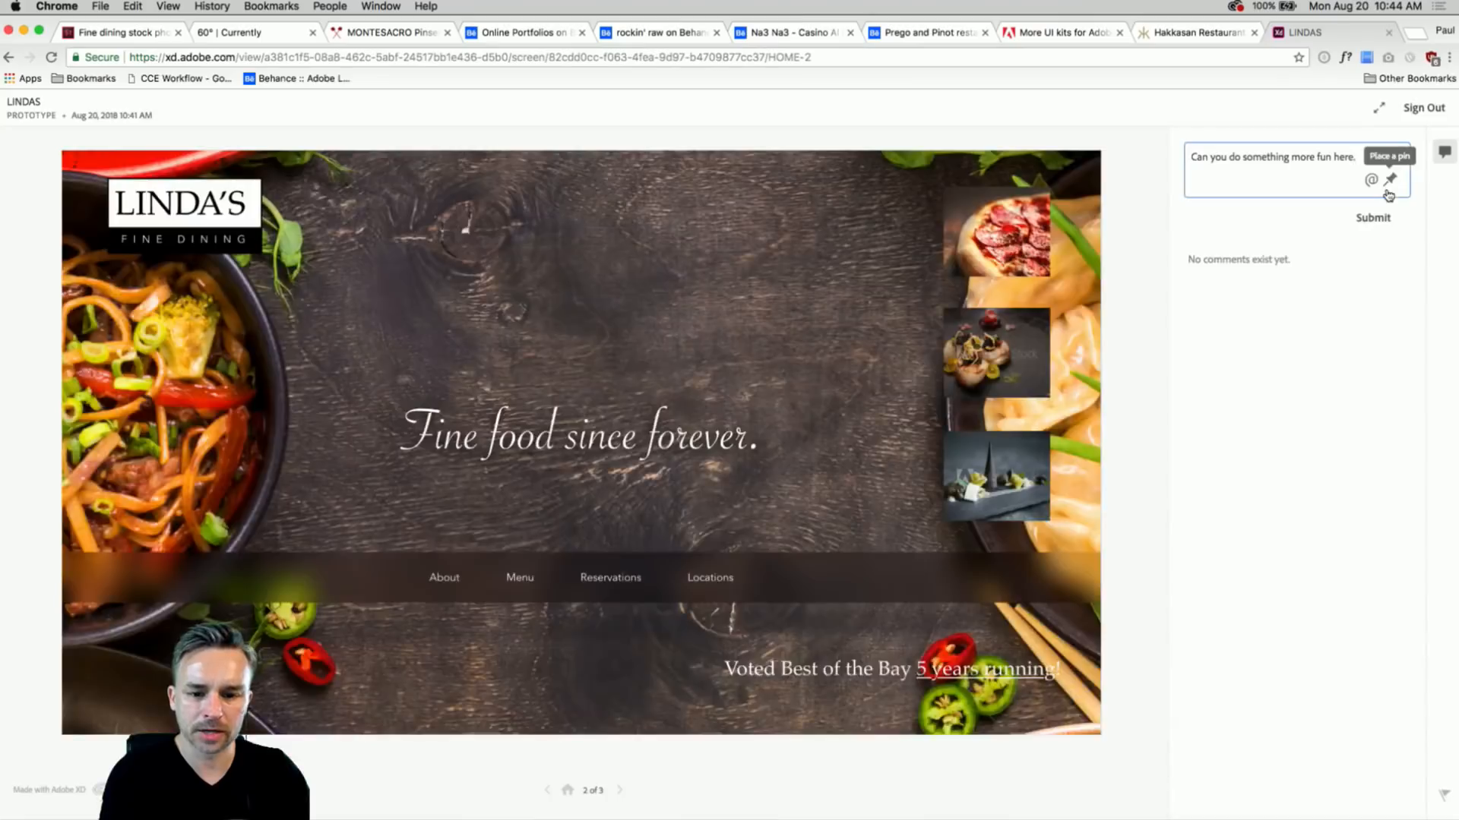
pyautogui.click(1387, 193)
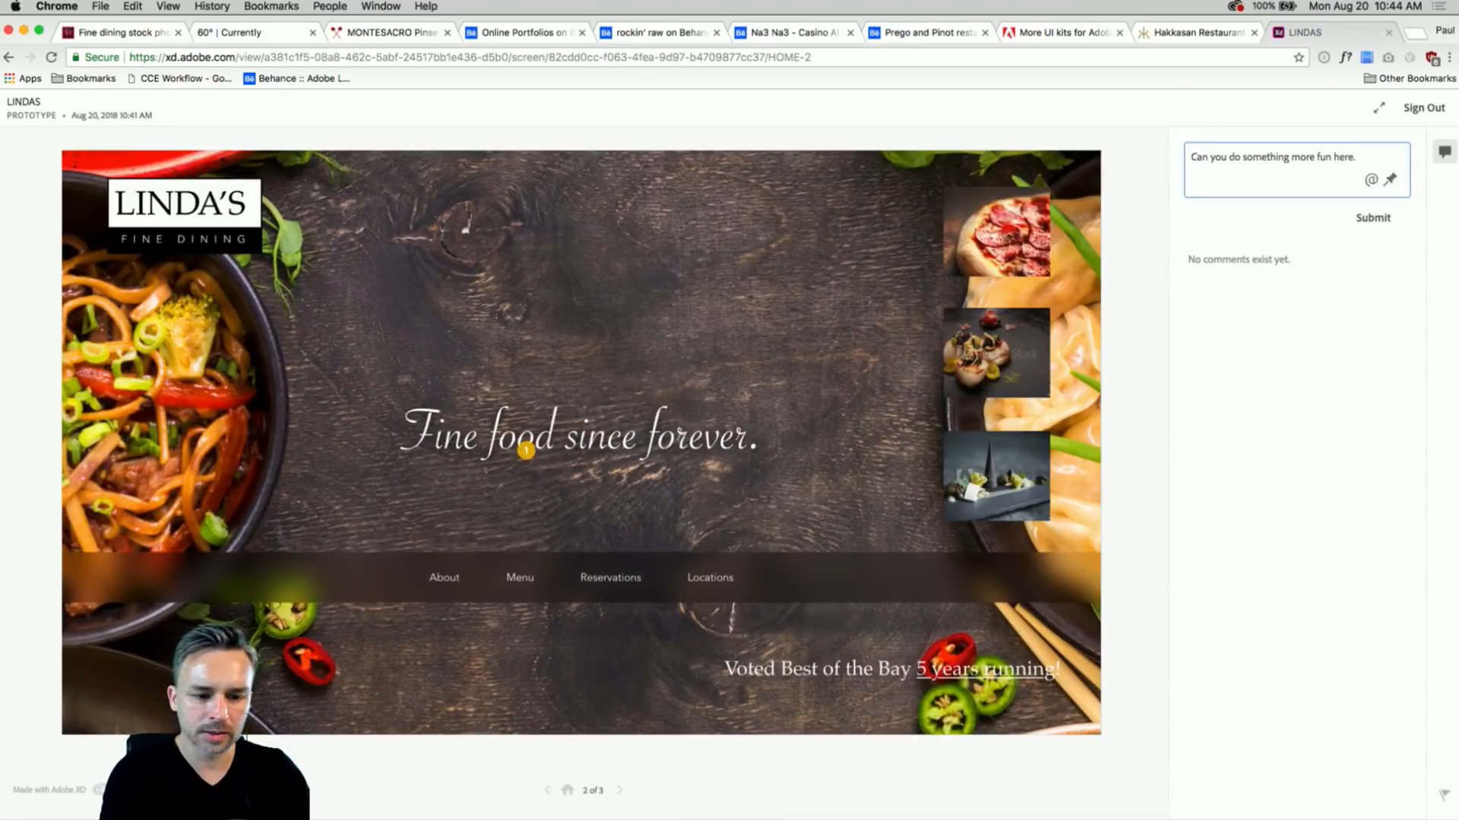
pyautogui.click(608, 431)
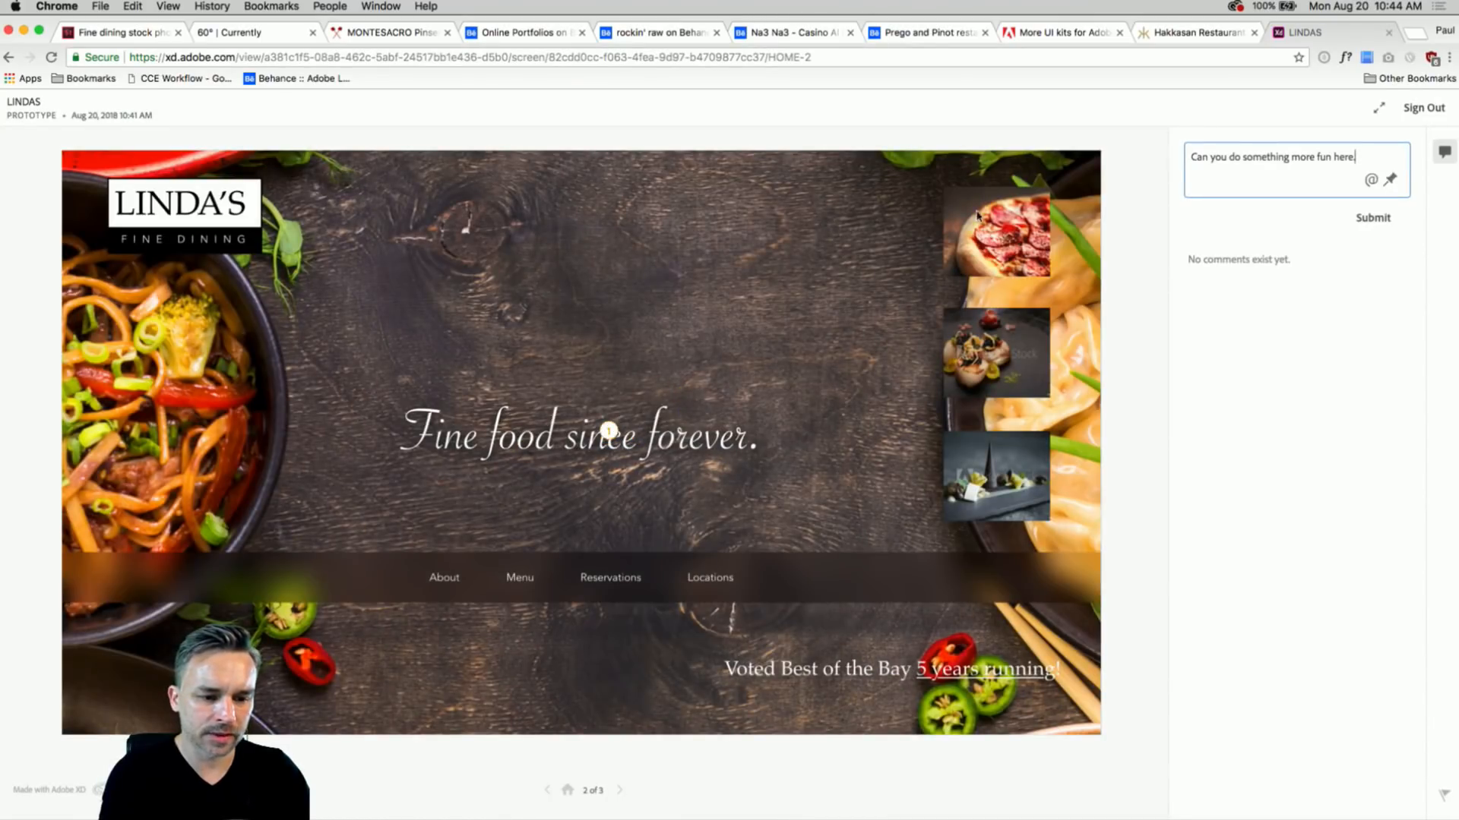
pyautogui.write('.')
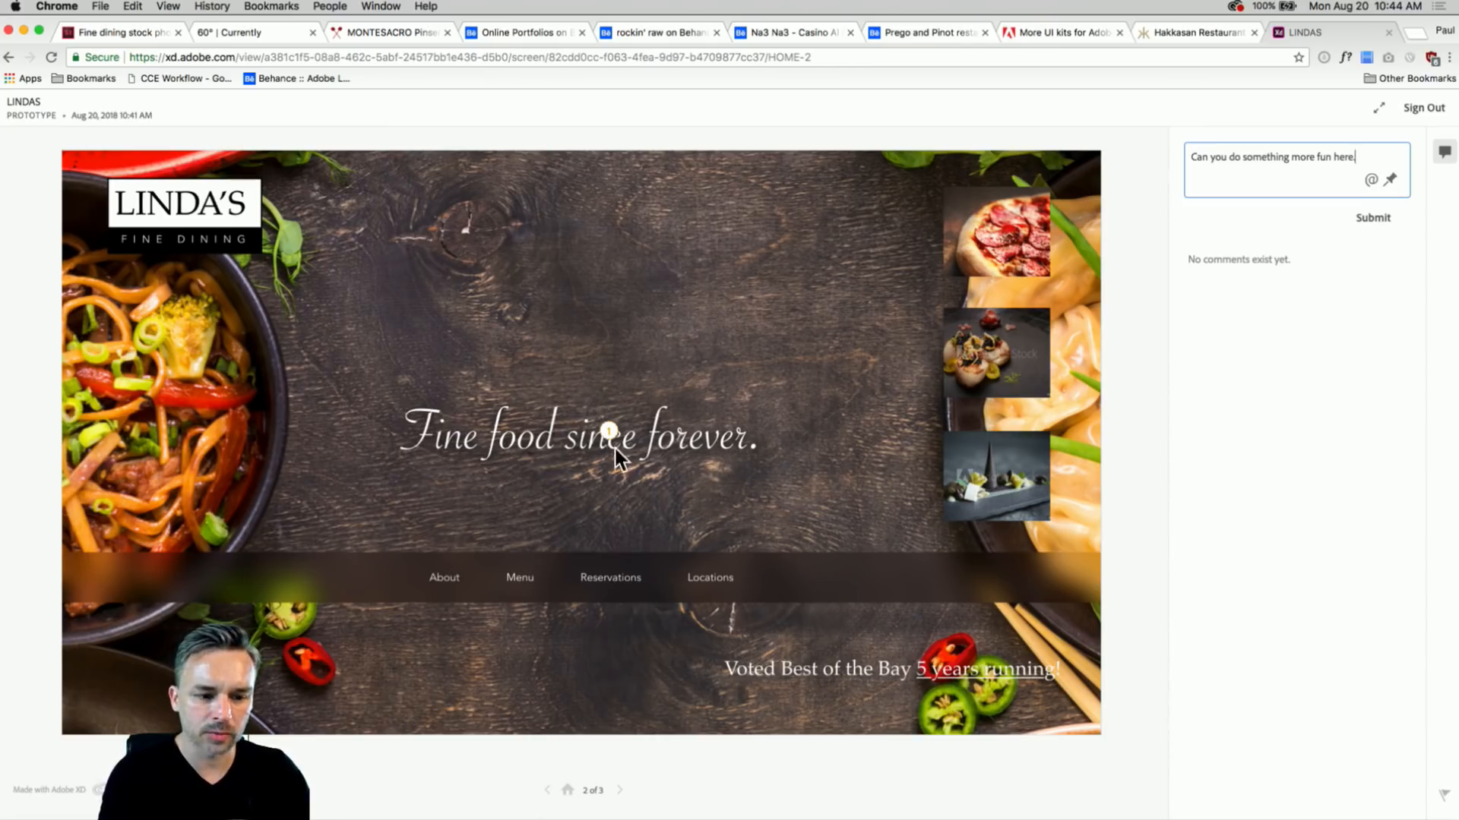
pyautogui.moveTo(609, 433); pyautogui.dragTo(638, 418)
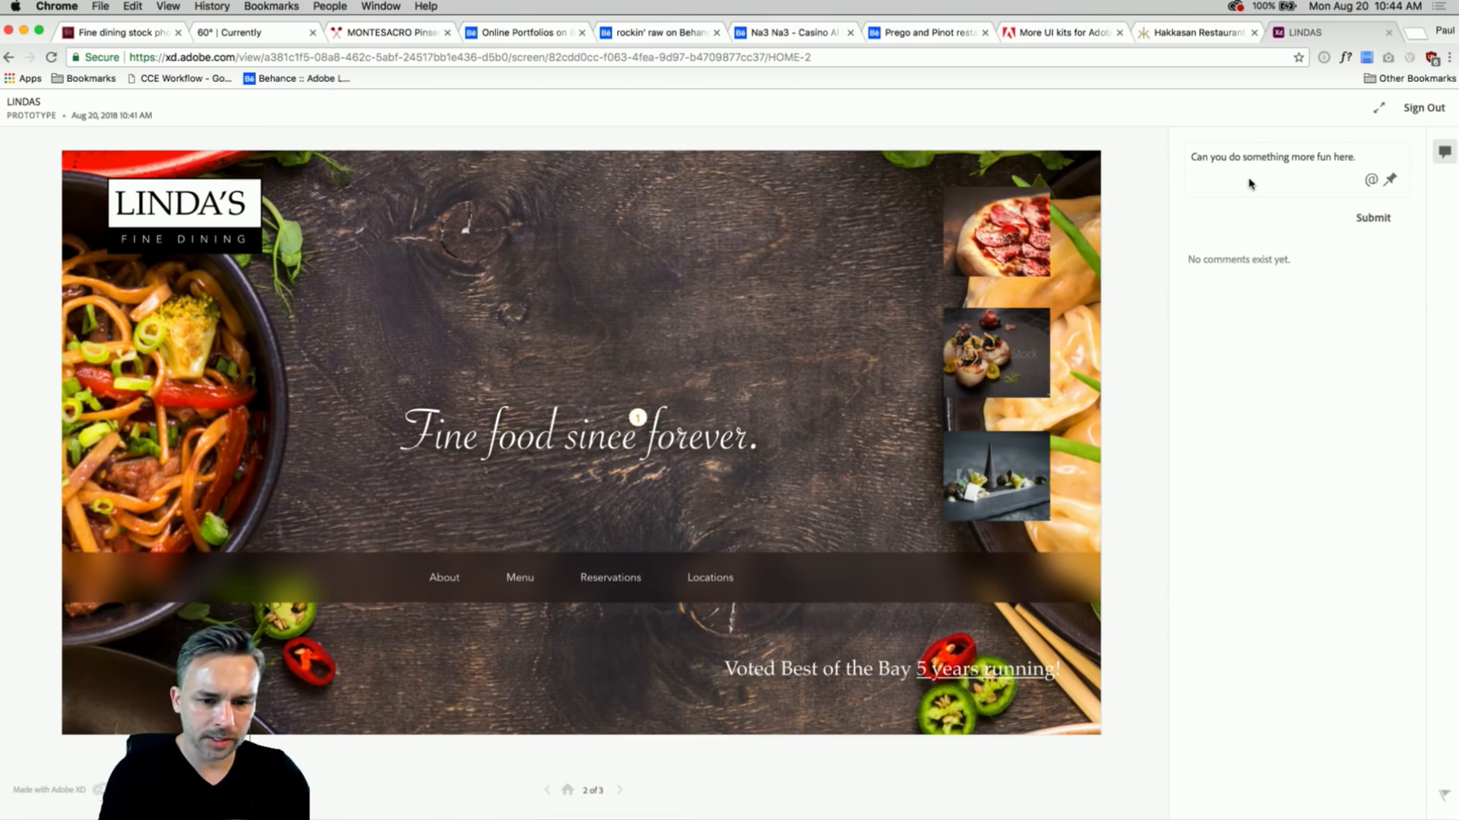
pyautogui.click(1371, 218)
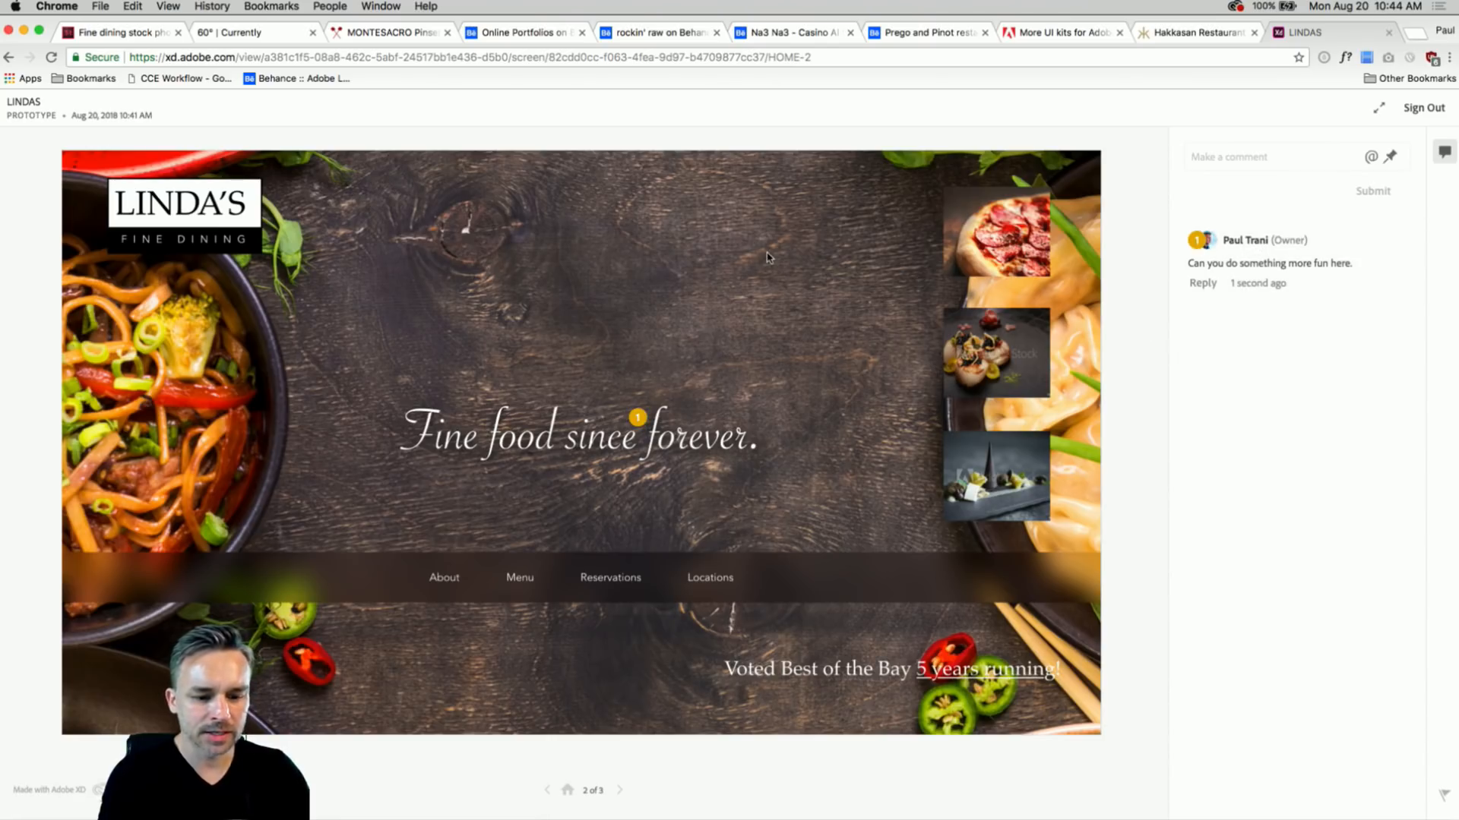
# - Post 'This gets lost.', pin it to the Voted Best of the Bay line, and minimize Chrome
pyautogui.click(1276, 156)
pyautogui.write('T')
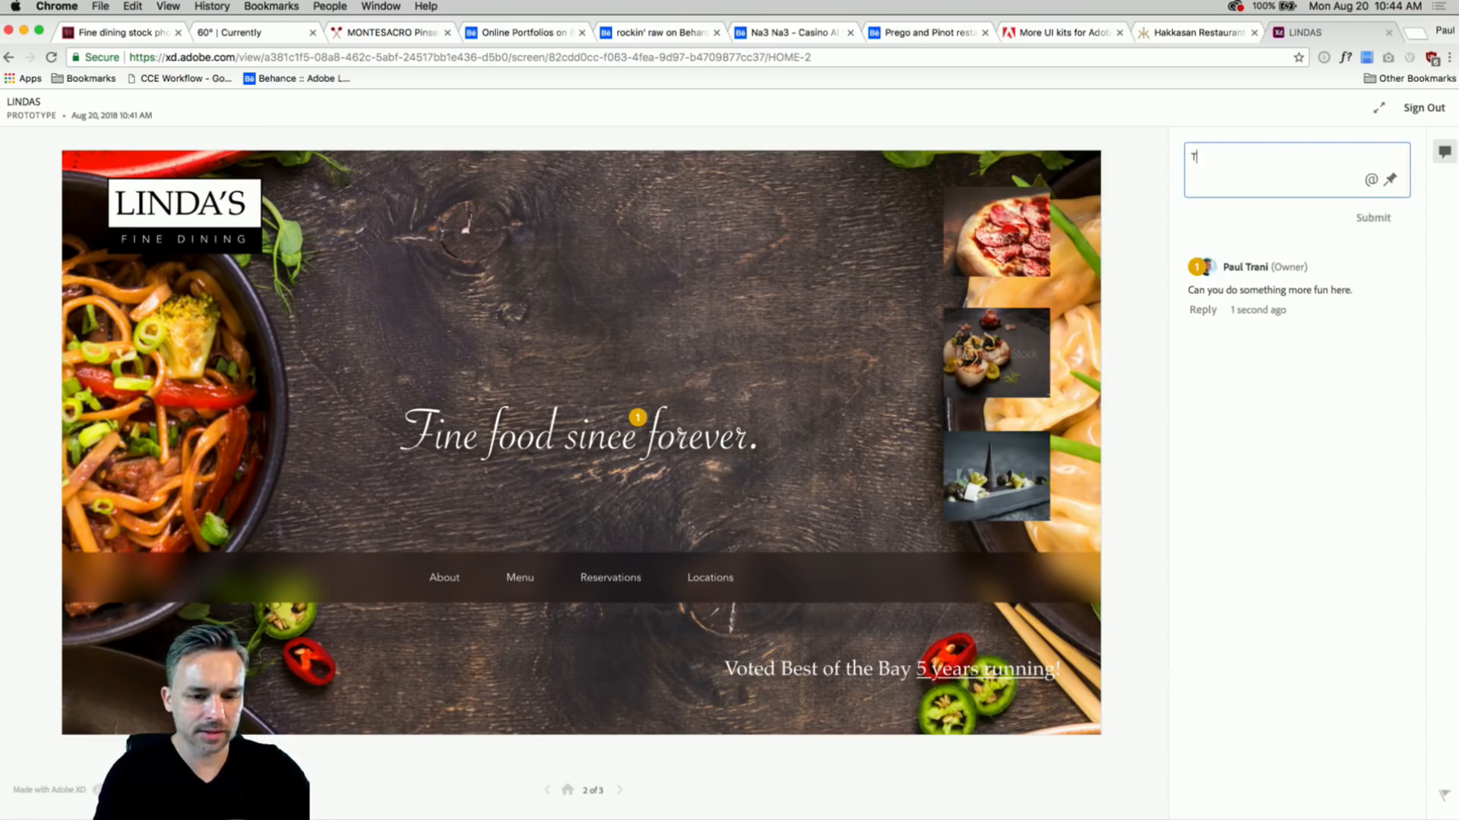
pyautogui.write('his gets lost.')
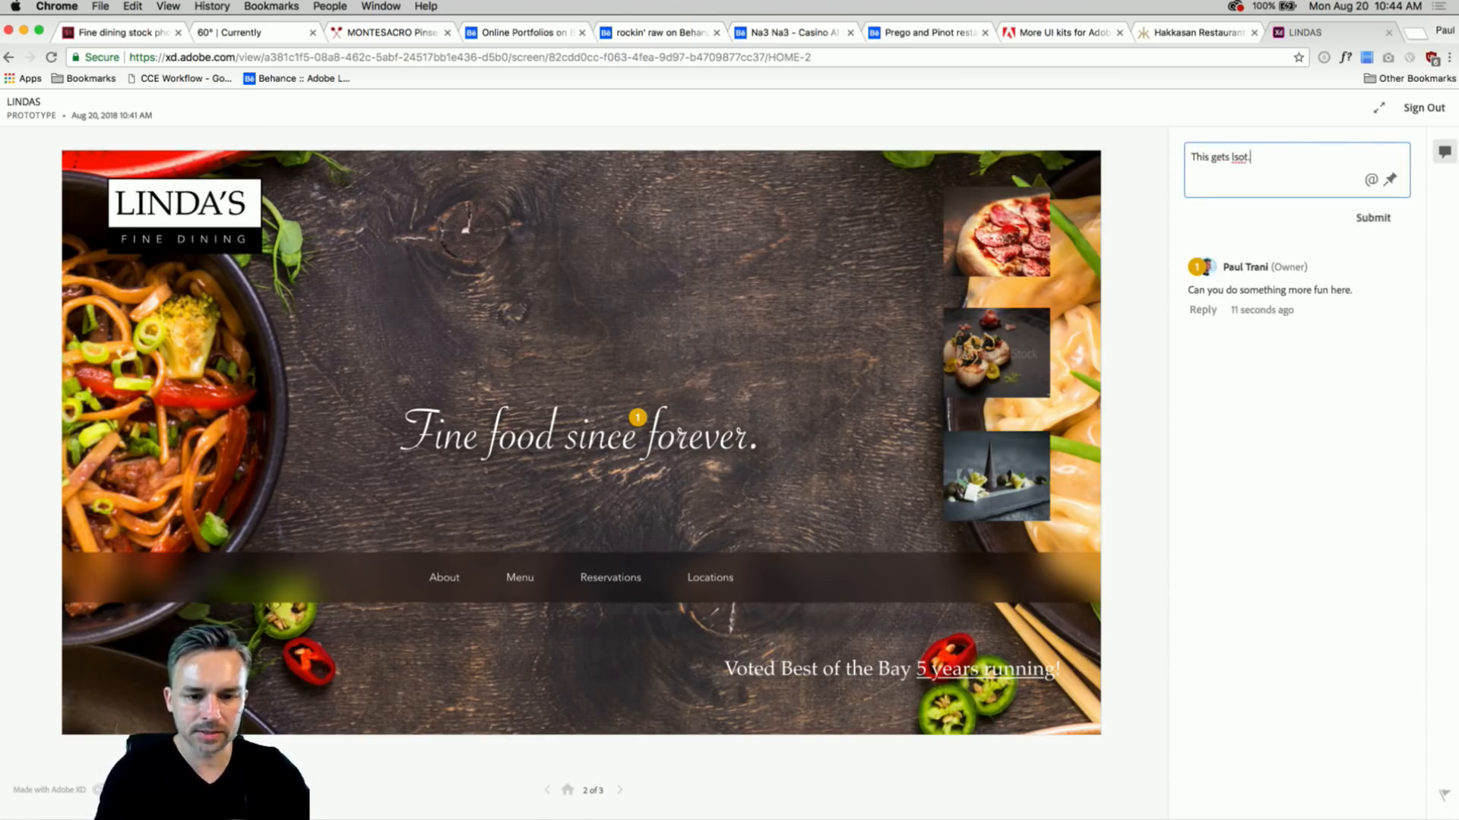
pyautogui.press('Return')
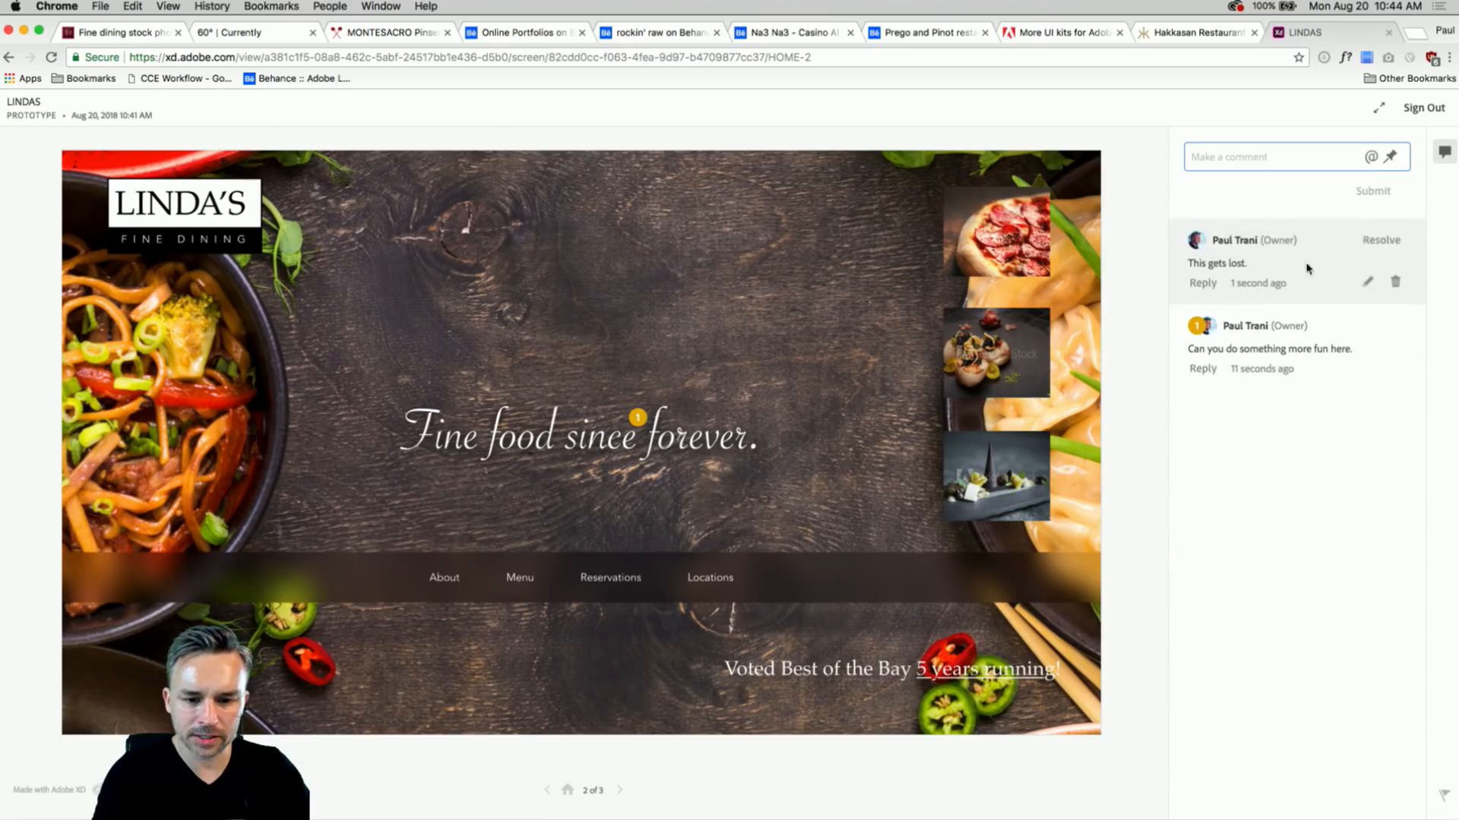
pyautogui.click(1368, 282)
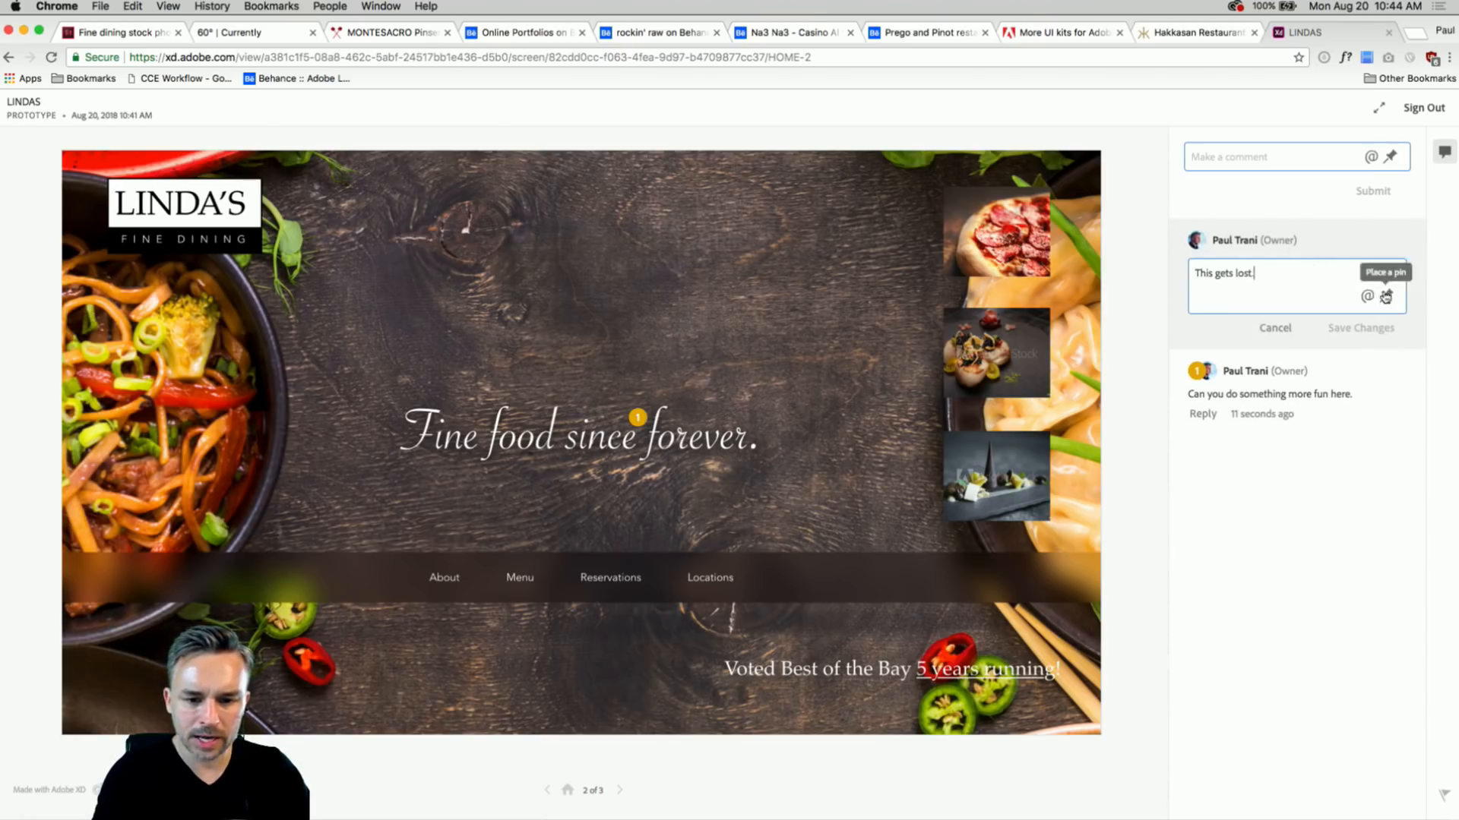
pyautogui.click(1386, 295)
pyautogui.click(889, 670)
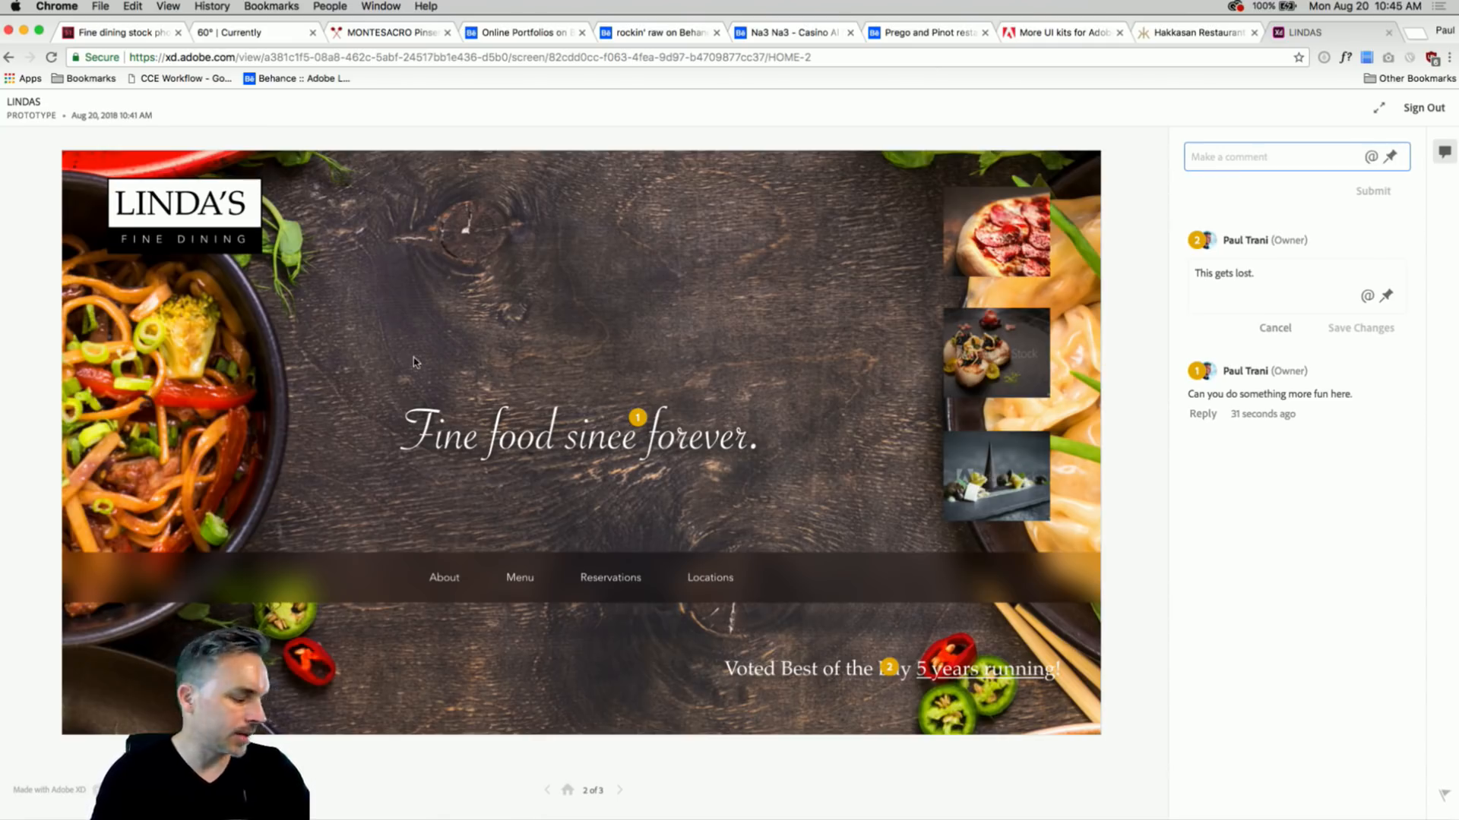
pyautogui.click(24, 29)
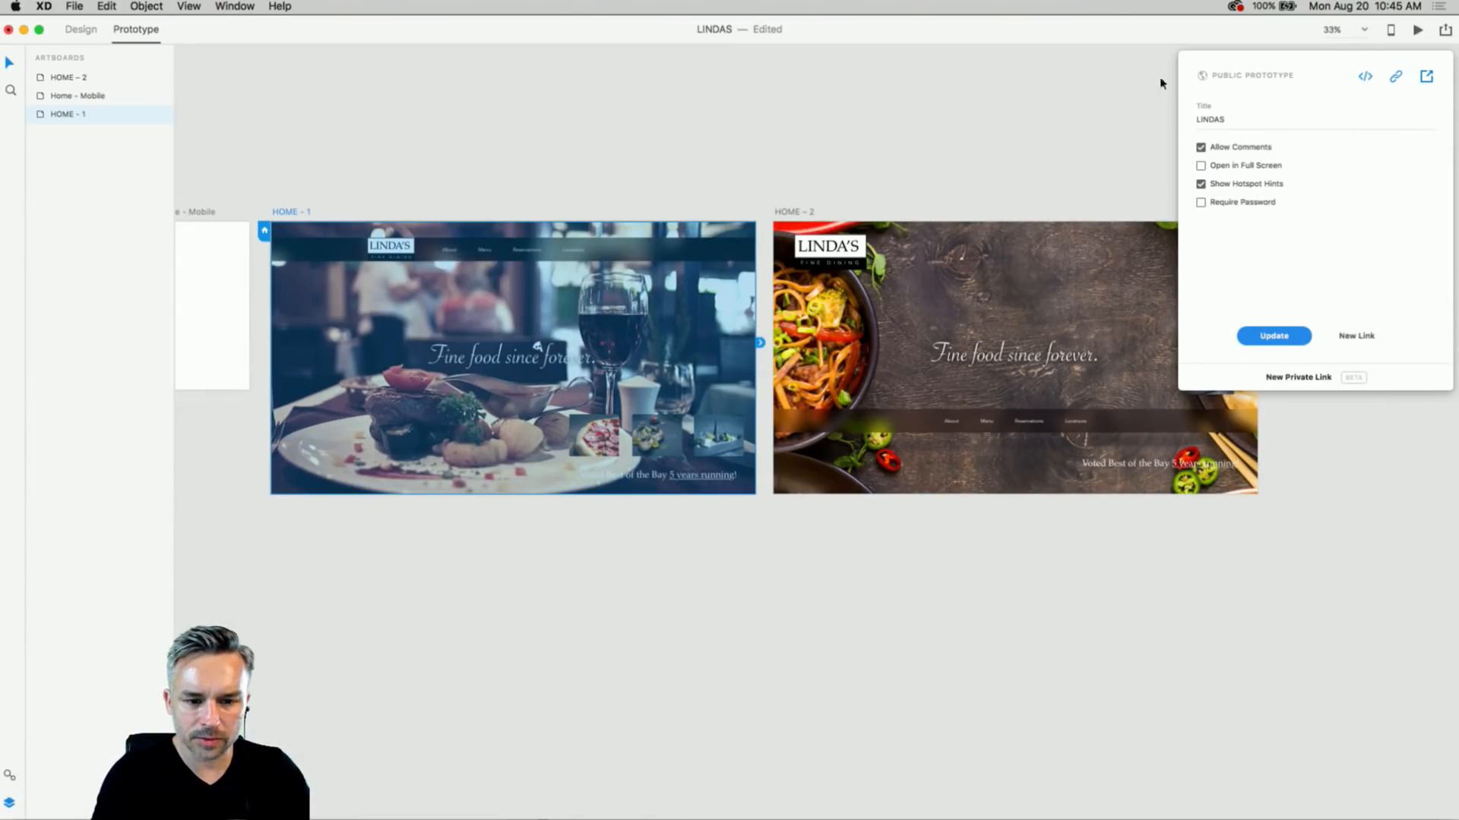
# - Close the share panel and centre the HOME – 2 artboard large in the window
pyautogui.click(574, 199)
pyautogui.hscroll(10, 562, 137)
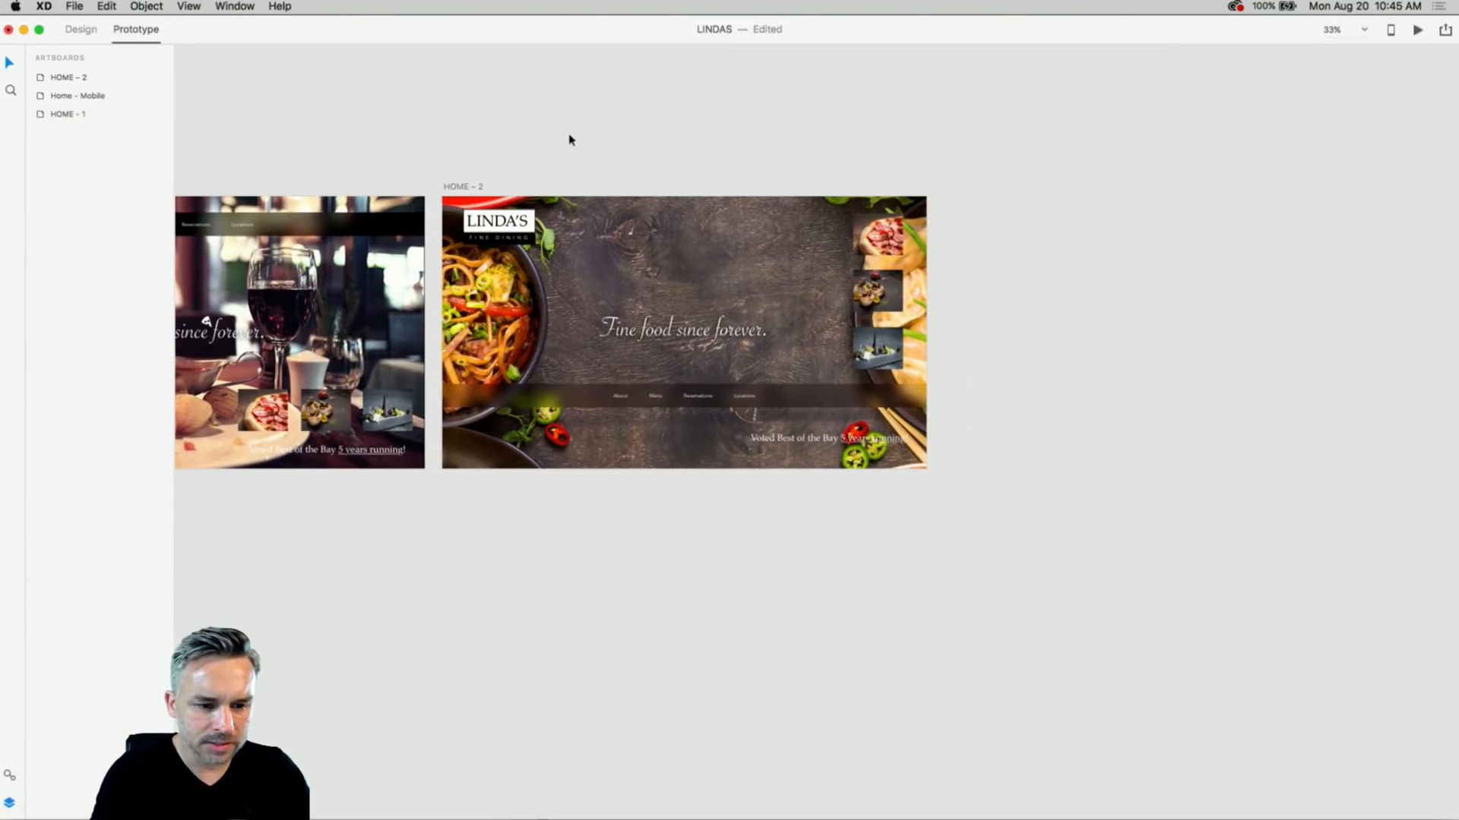
pyautogui.scroll(10, 459, 183)
pyautogui.moveTo(578, 164); pyautogui.dragTo(358, 62)
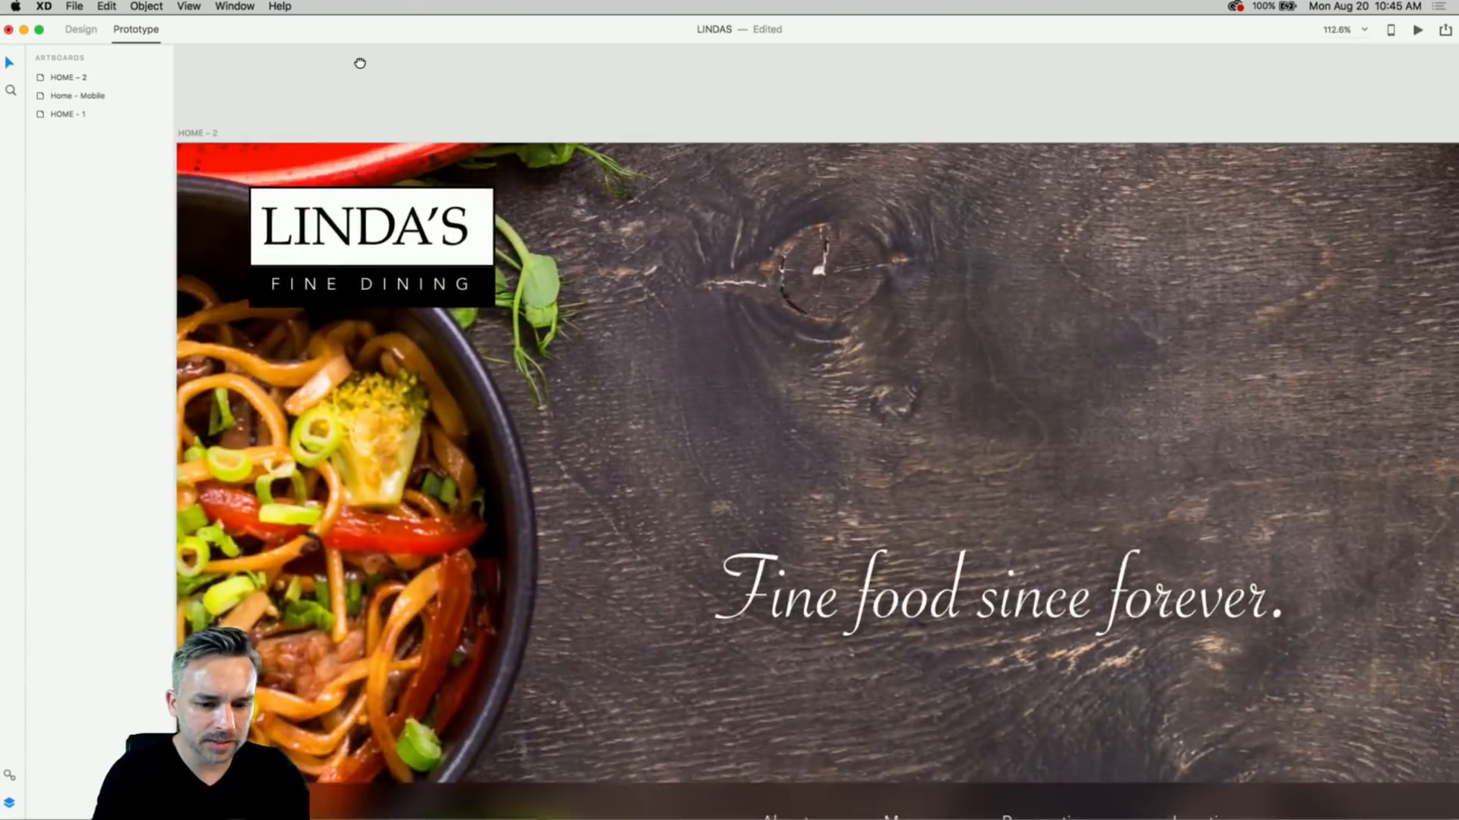
pyautogui.scroll(-3, 471, 93)
pyautogui.moveTo(654, 212); pyautogui.dragTo(554, 202)
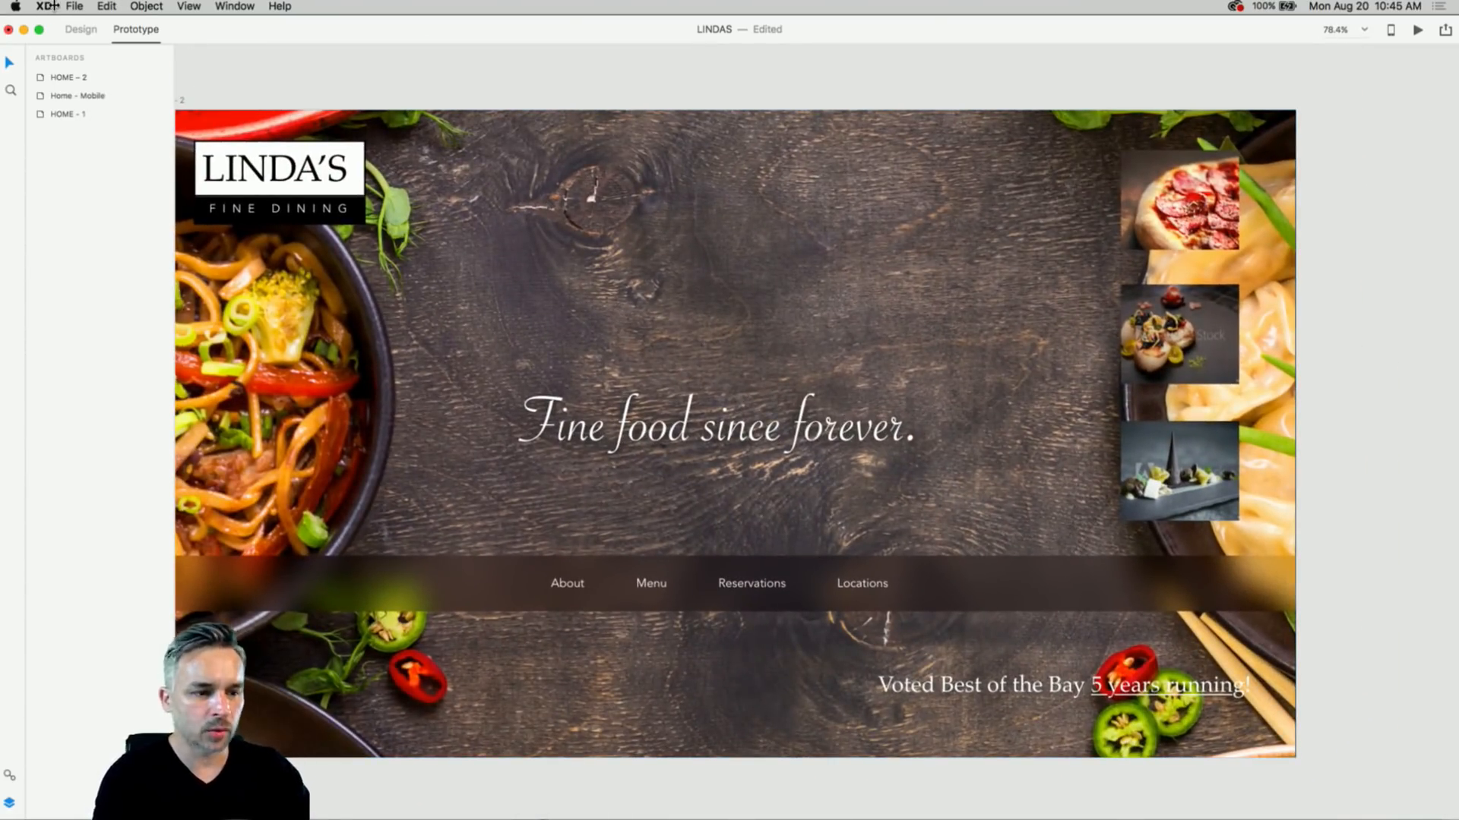
# - Choose File > Get UI Kits > More UI Kits, then bring up the Finder Downloads window
pyautogui.click(79, 6)
pyautogui.moveTo(205, 68)
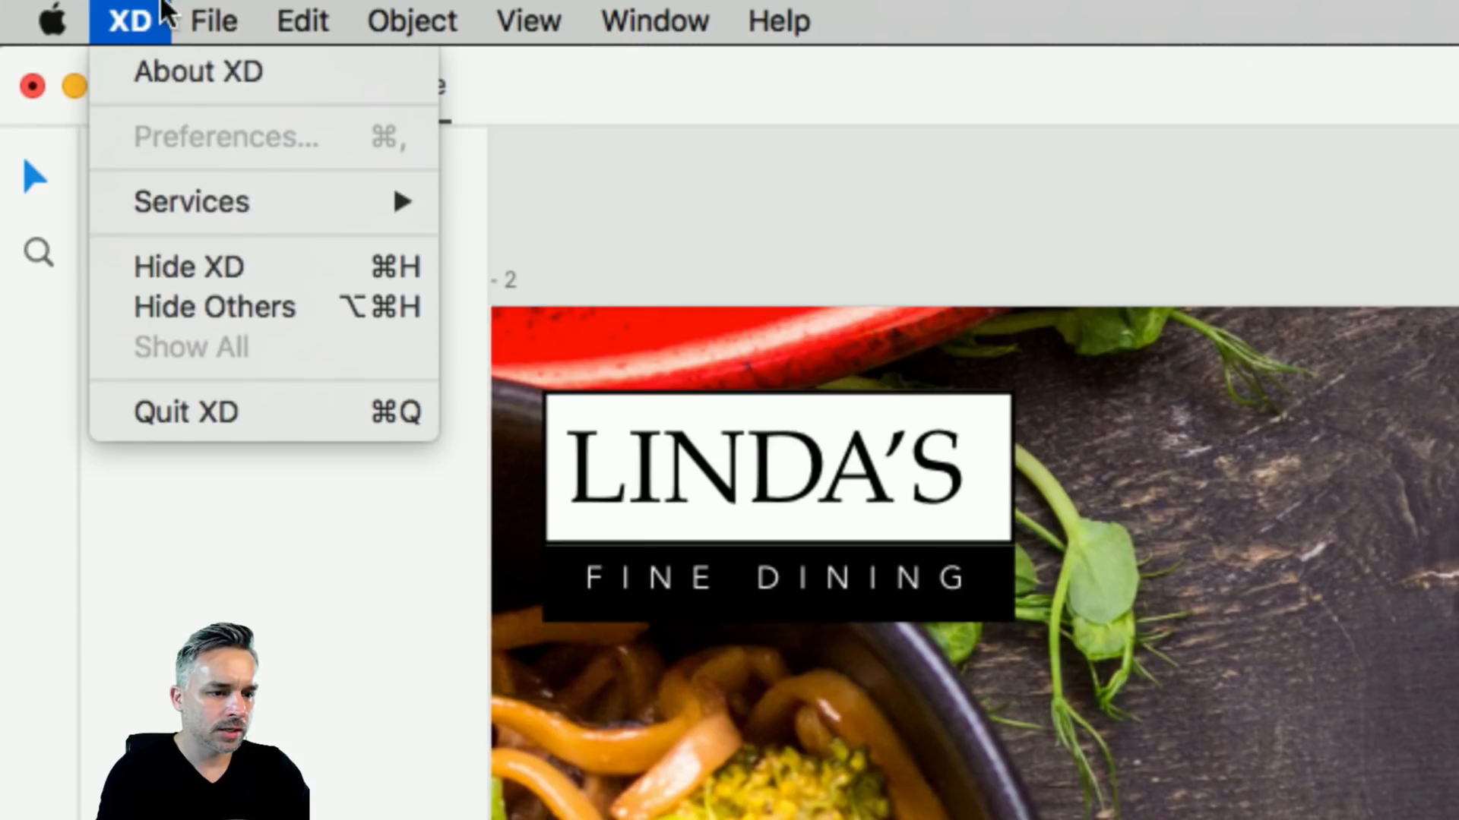
pyautogui.moveTo(204, 22)
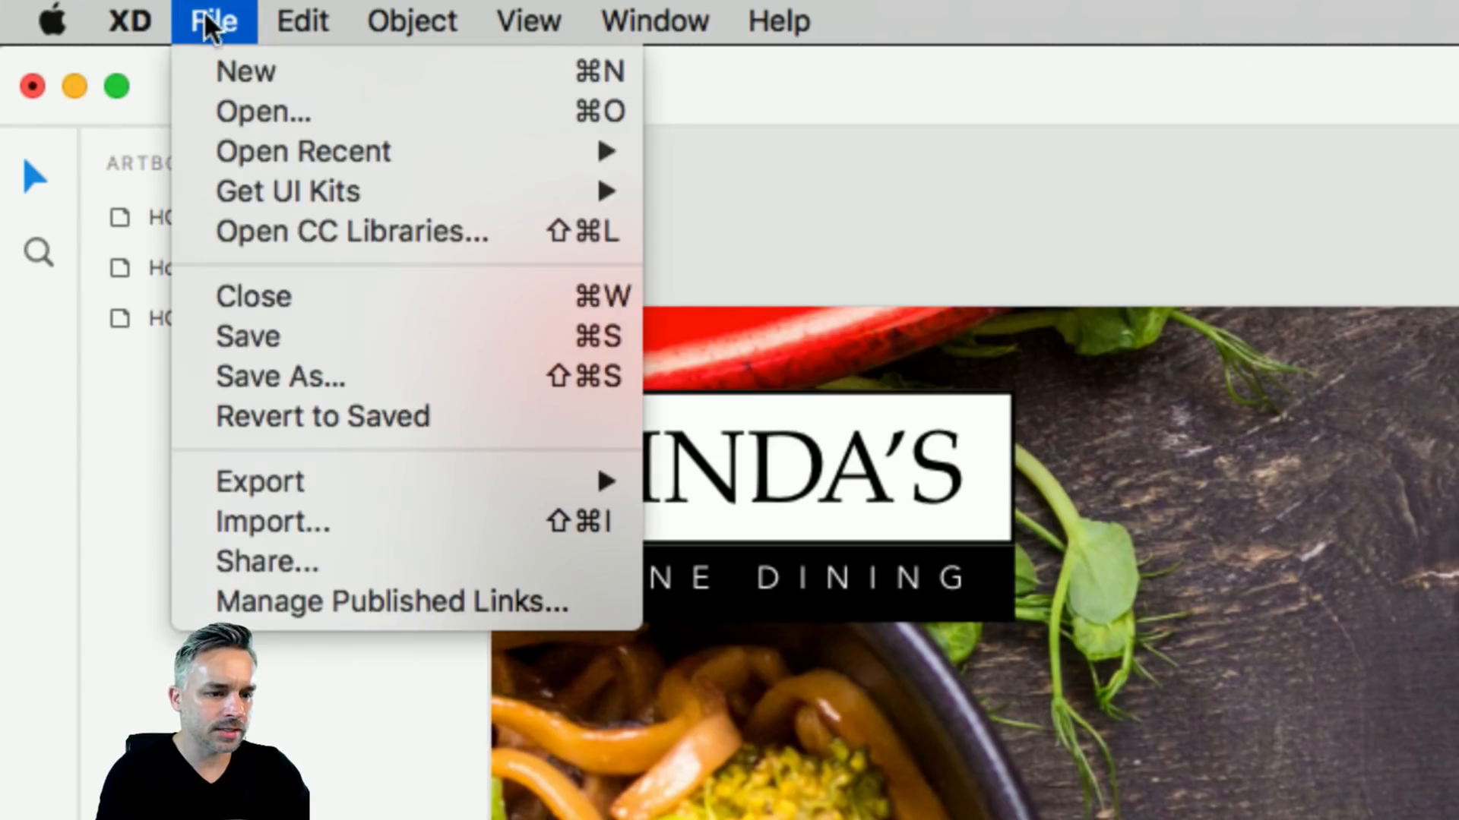
pyautogui.moveTo(286, 199)
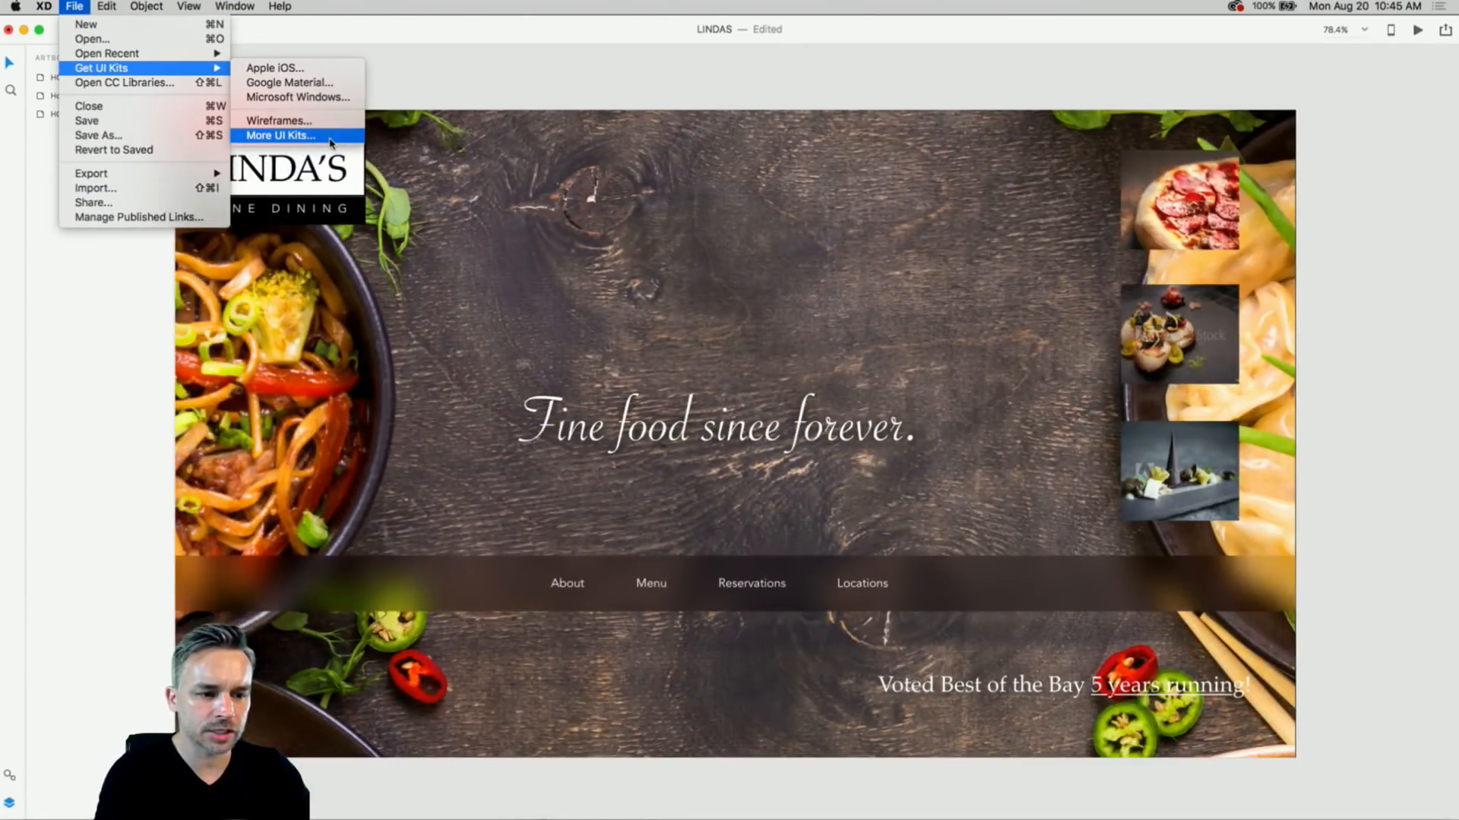
pyautogui.click(331, 141)
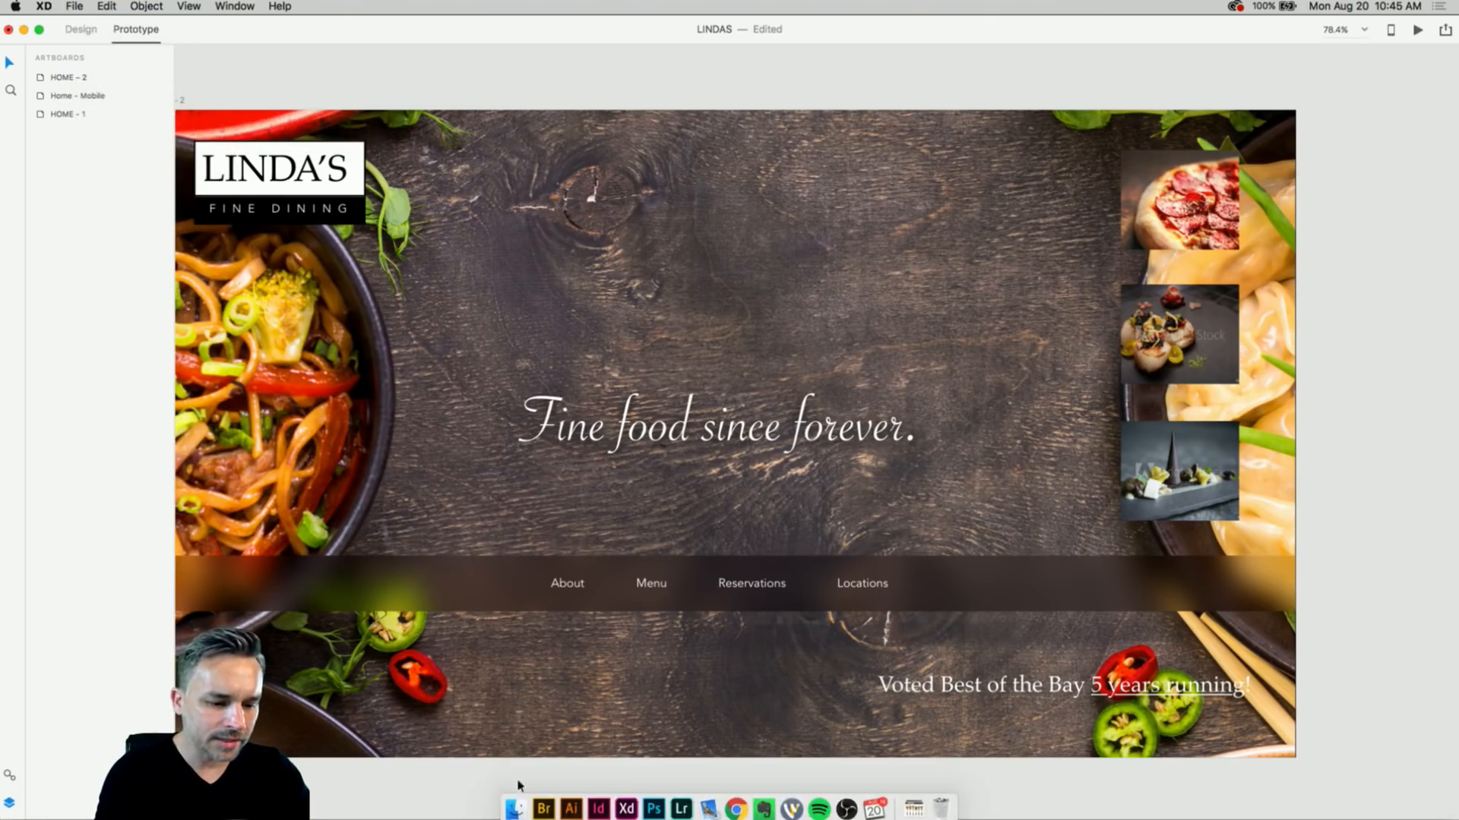
pyautogui.click(511, 803)
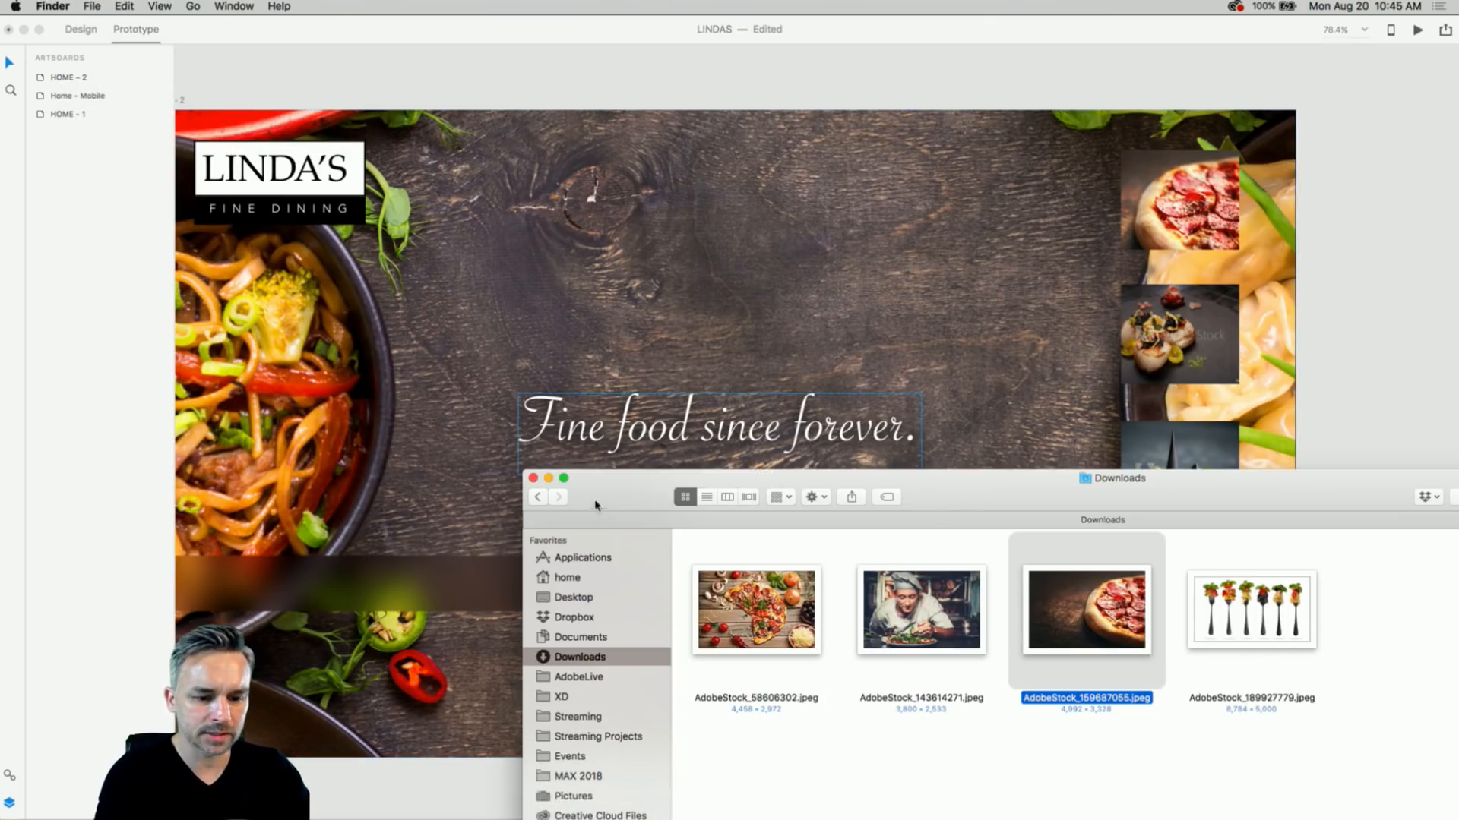
# - In Finder, go to XD > UI Kits, widen the name column, and select Restaurant-Icons-FINAL.xd
pyautogui.moveTo(600, 505); pyautogui.dragTo(262, 95)
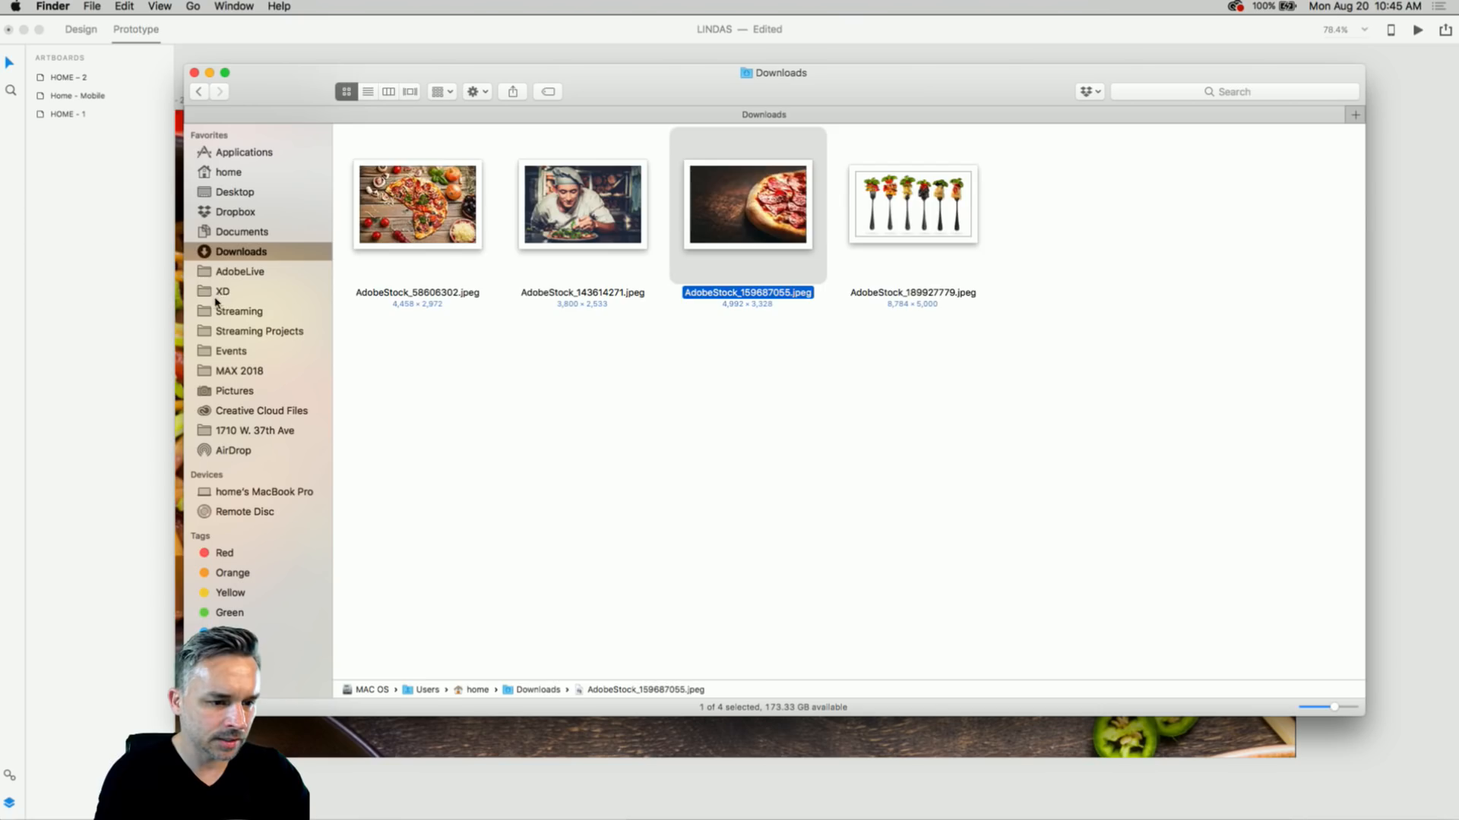
pyautogui.click(220, 292)
pyautogui.click(373, 301)
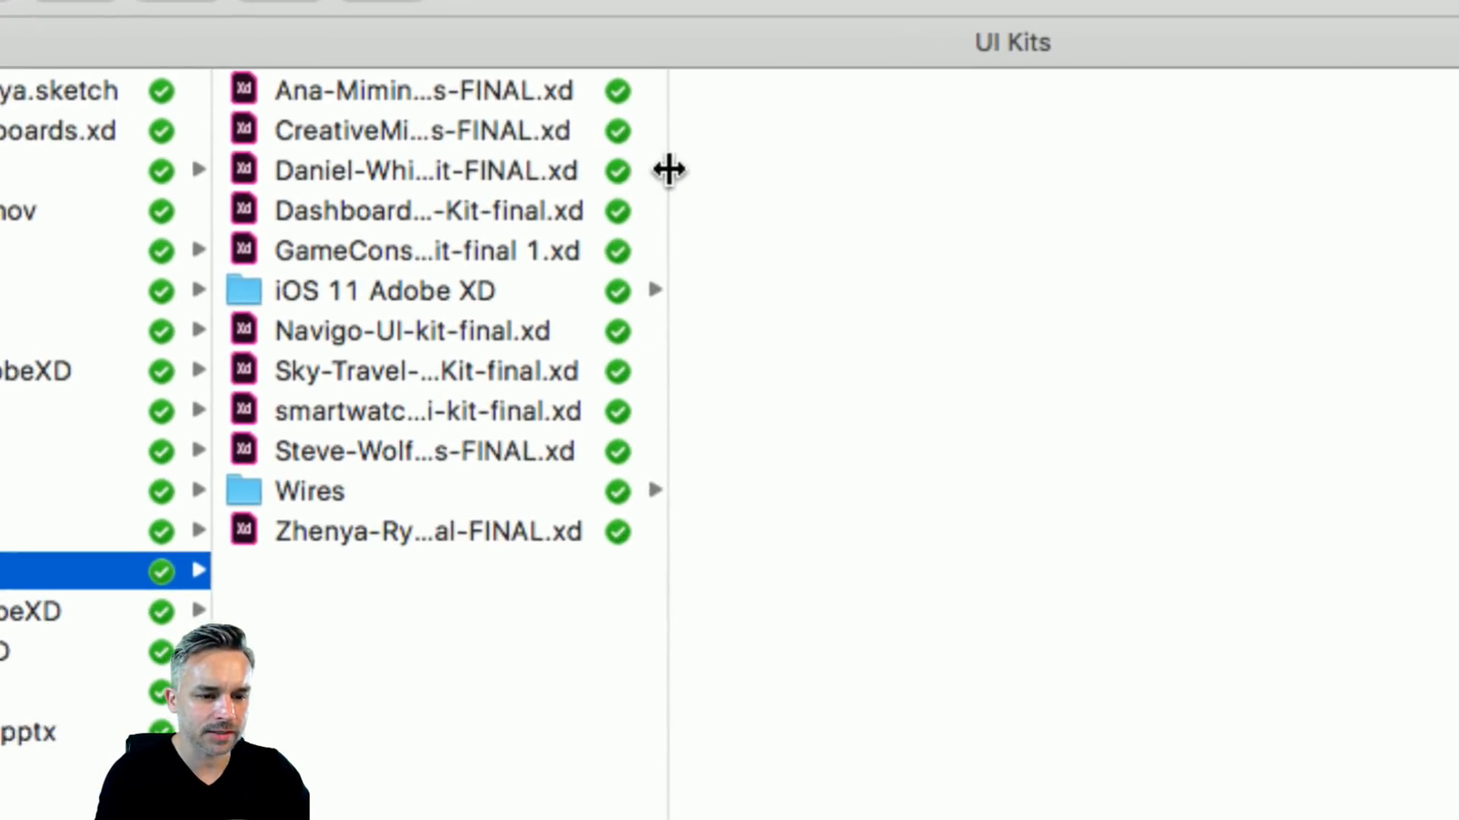
pyautogui.moveTo(669, 170); pyautogui.dragTo(1149, 173)
pyautogui.click(360, 91)
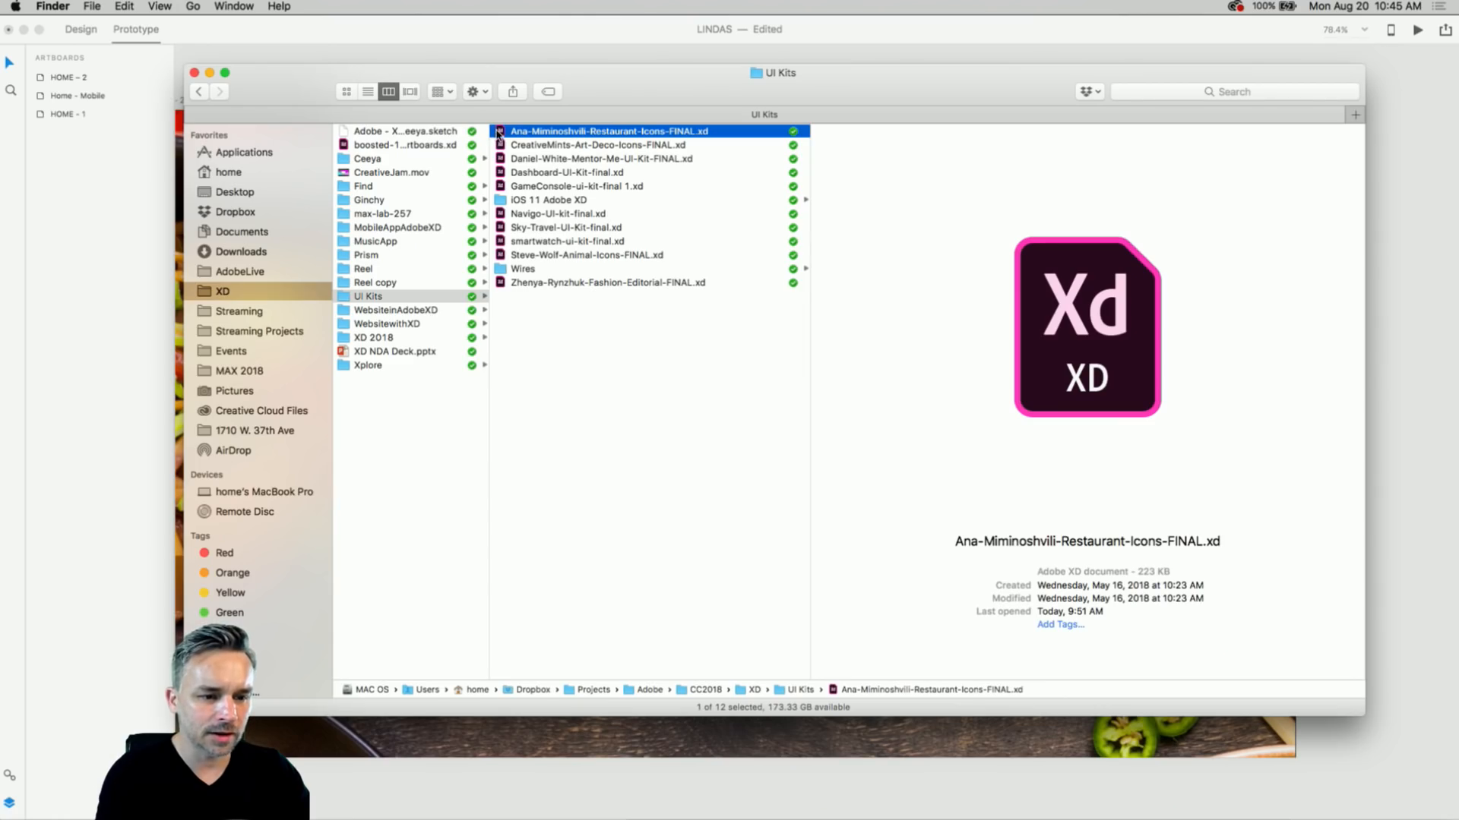
# - Open Restaurant-Icons-FINAL.xd and paste its cocktail symbol into the LINDAS HOME – 2 artboard
pyautogui.doubleClick(499, 132)
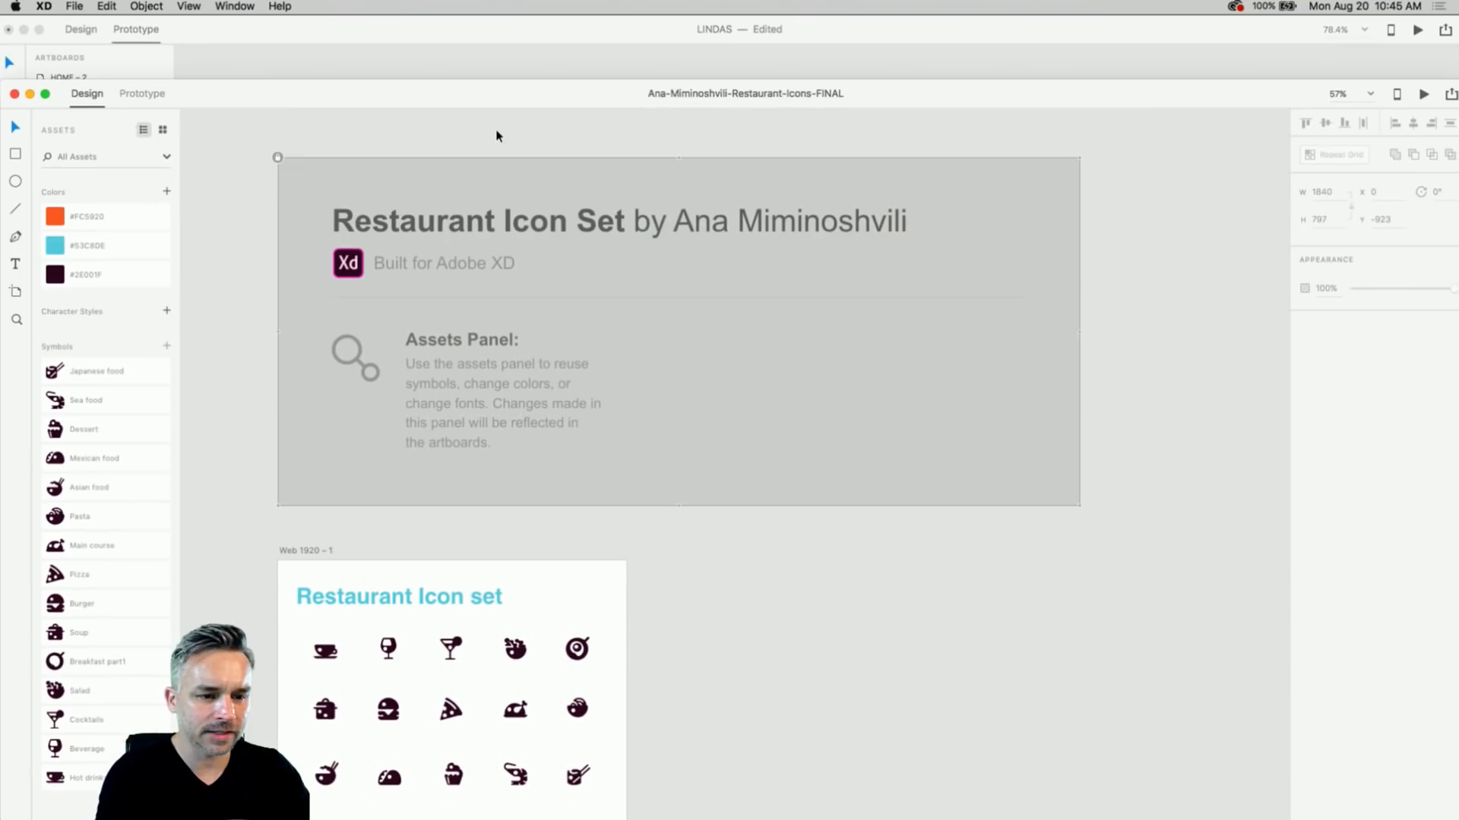
pyautogui.scroll(-10, 492, 135)
pyautogui.scroll(1, 365, 489)
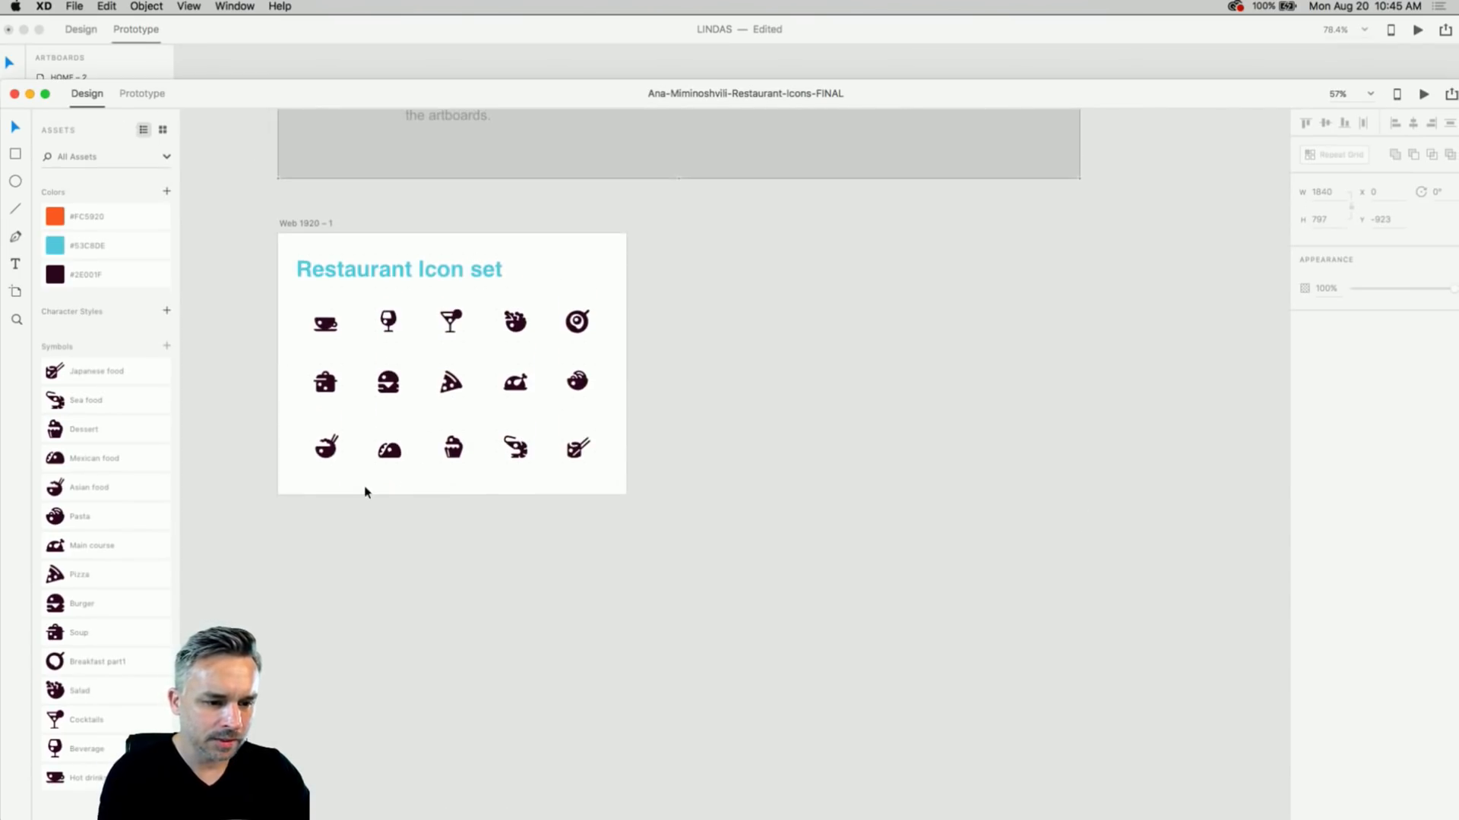
pyautogui.scroll(5, 364, 493)
pyautogui.scroll(5, 365, 492)
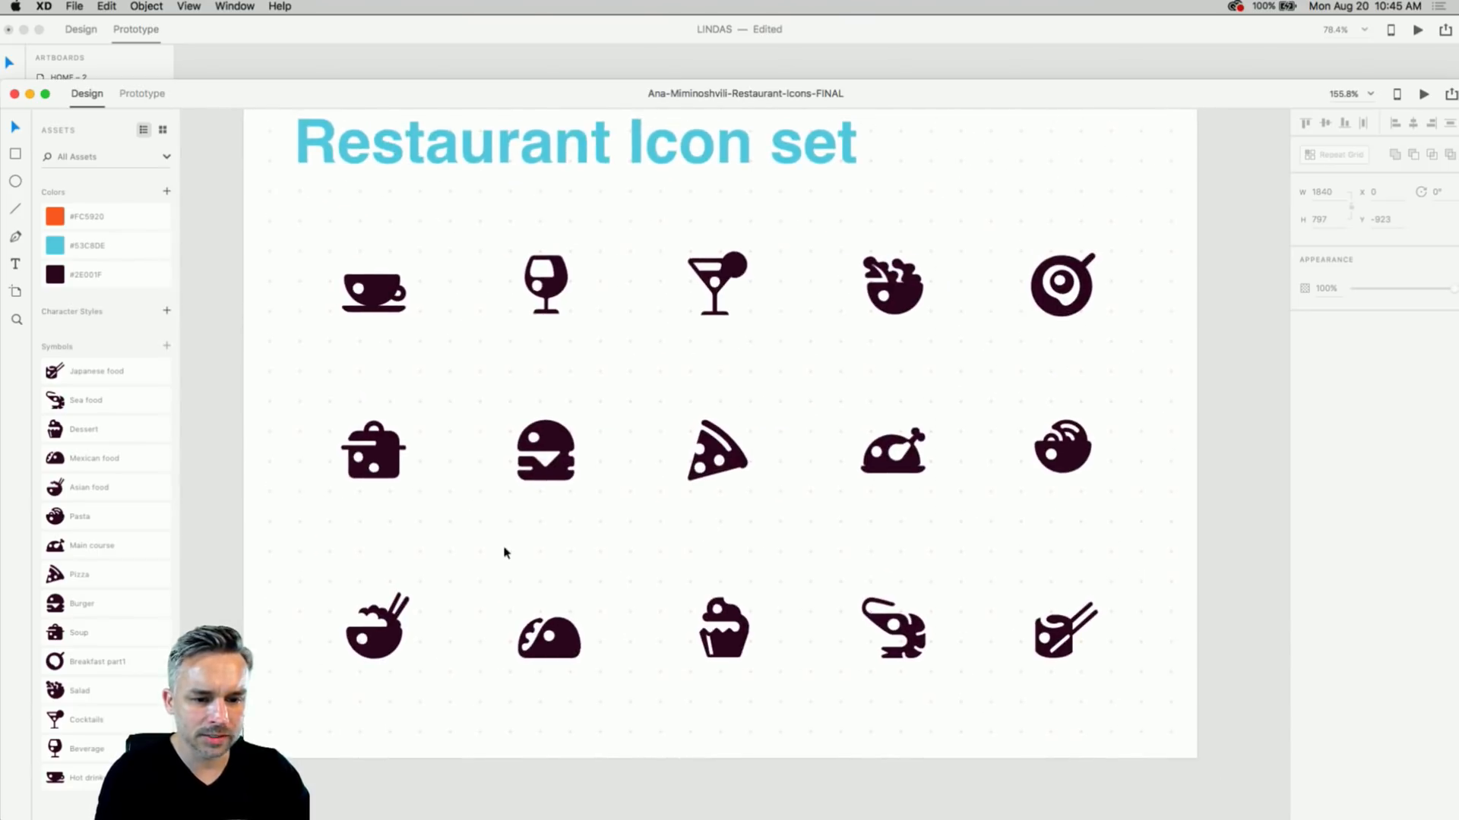
pyautogui.click(712, 281)
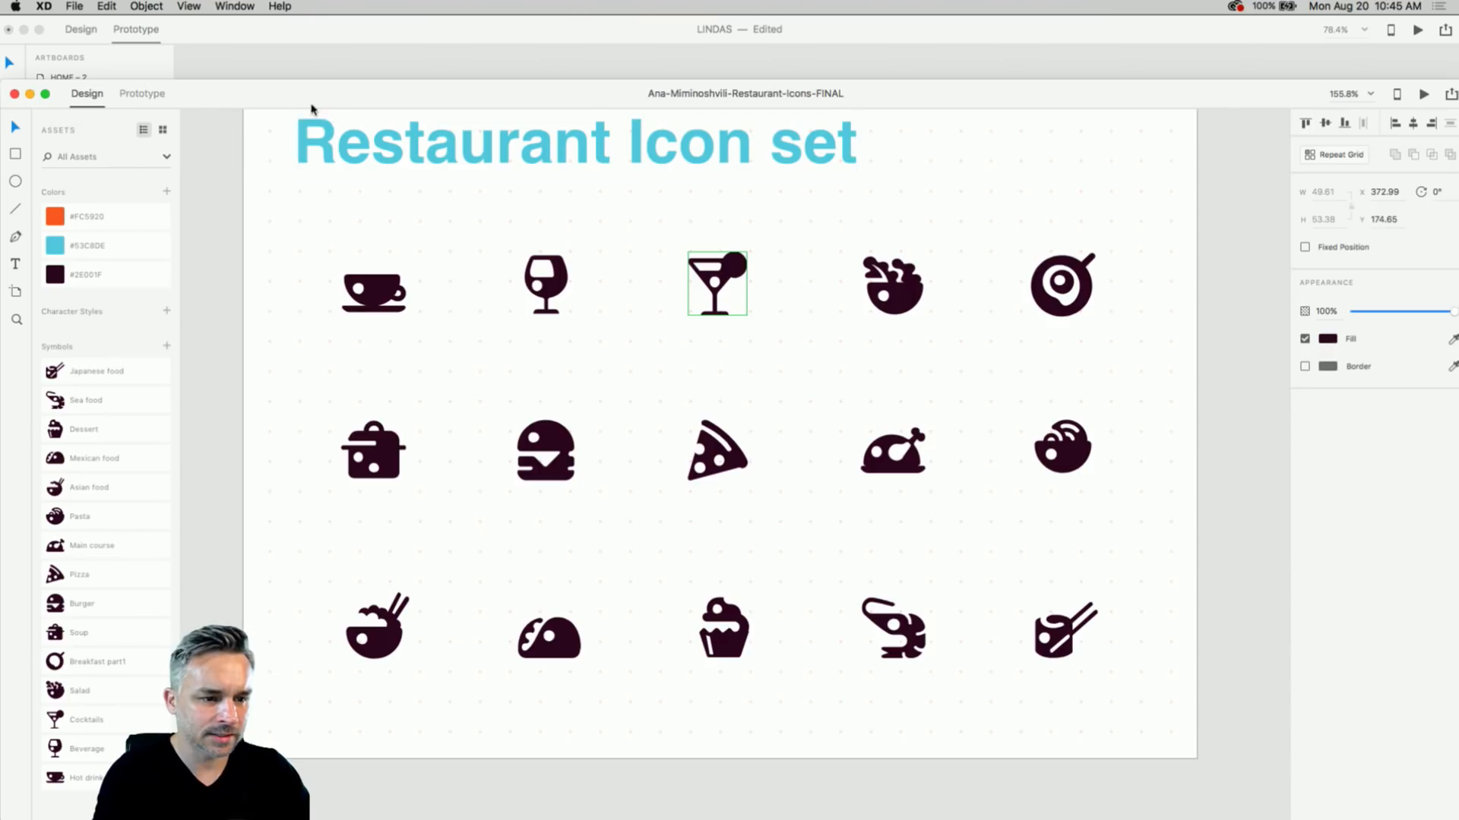
pyautogui.click(251, 53)
pyautogui.press('super+v')
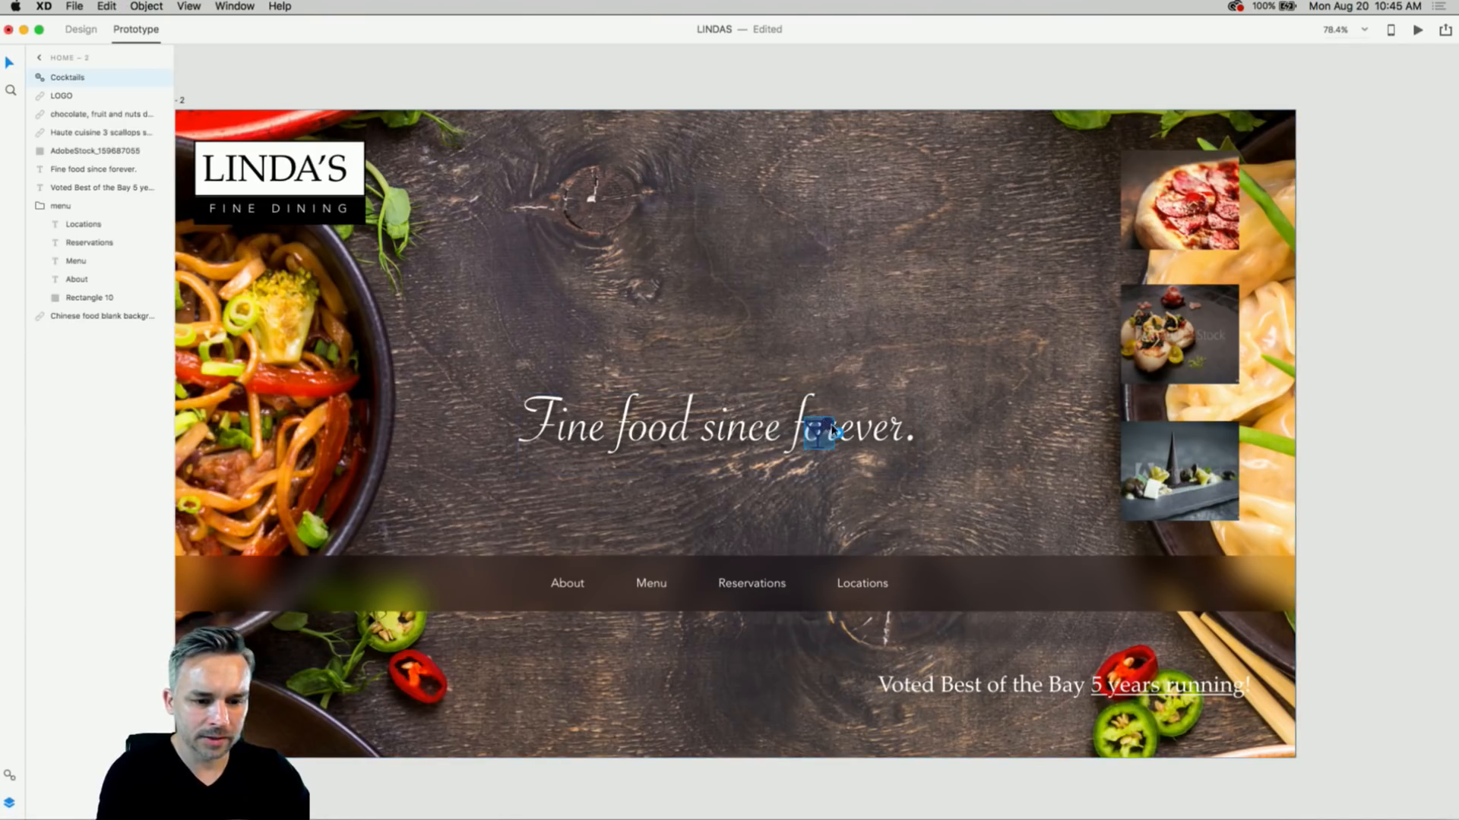
# - Move the cocktail icon above the headline, ungroup the symbol, and enlarge it
pyautogui.moveTo(831, 432); pyautogui.dragTo(855, 303)
pyautogui.press('super+1')
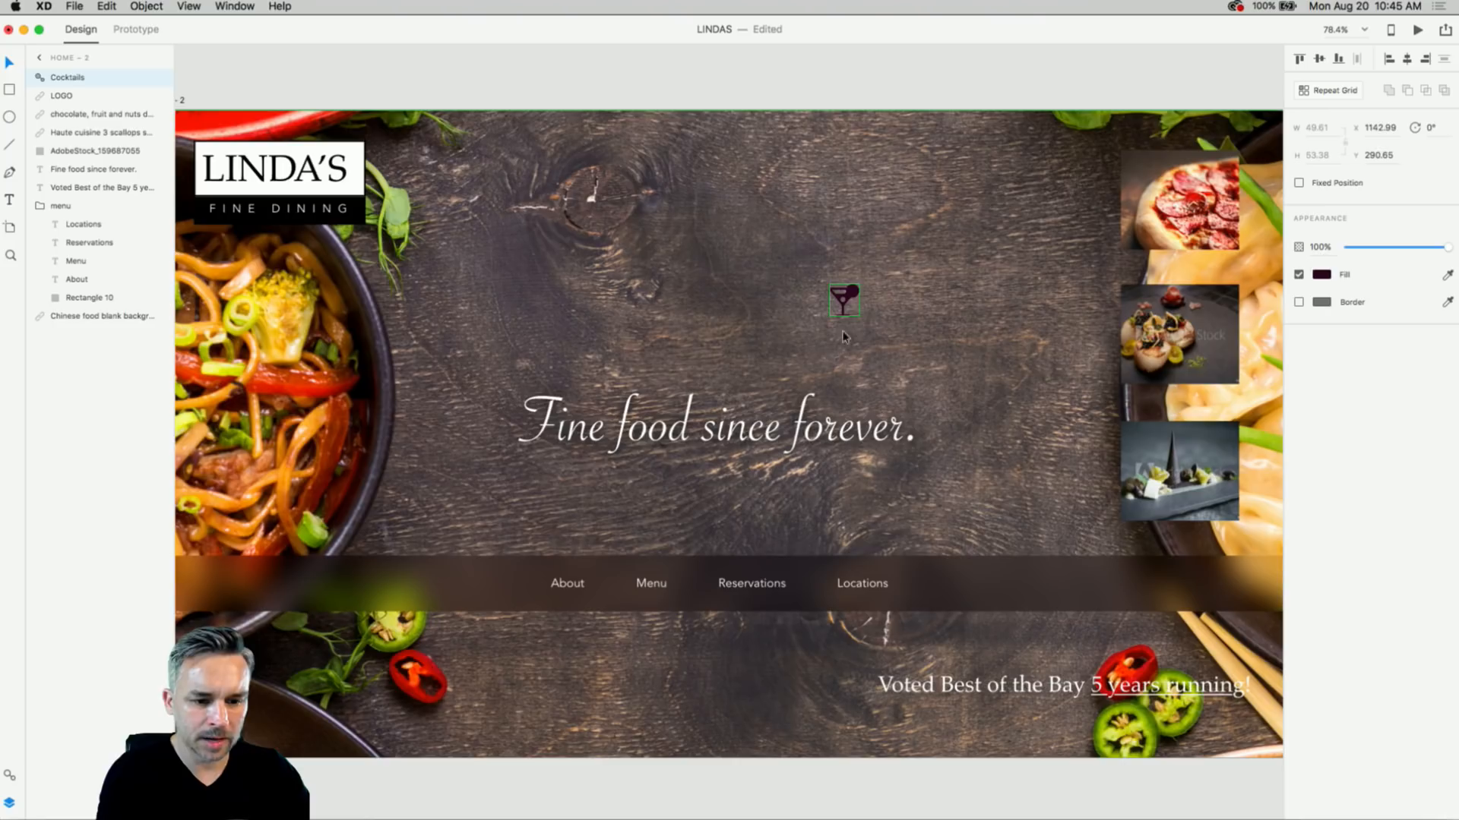
pyautogui.moveTo(844, 302); pyautogui.dragTo(851, 287)
pyautogui.rightClick(849, 287)
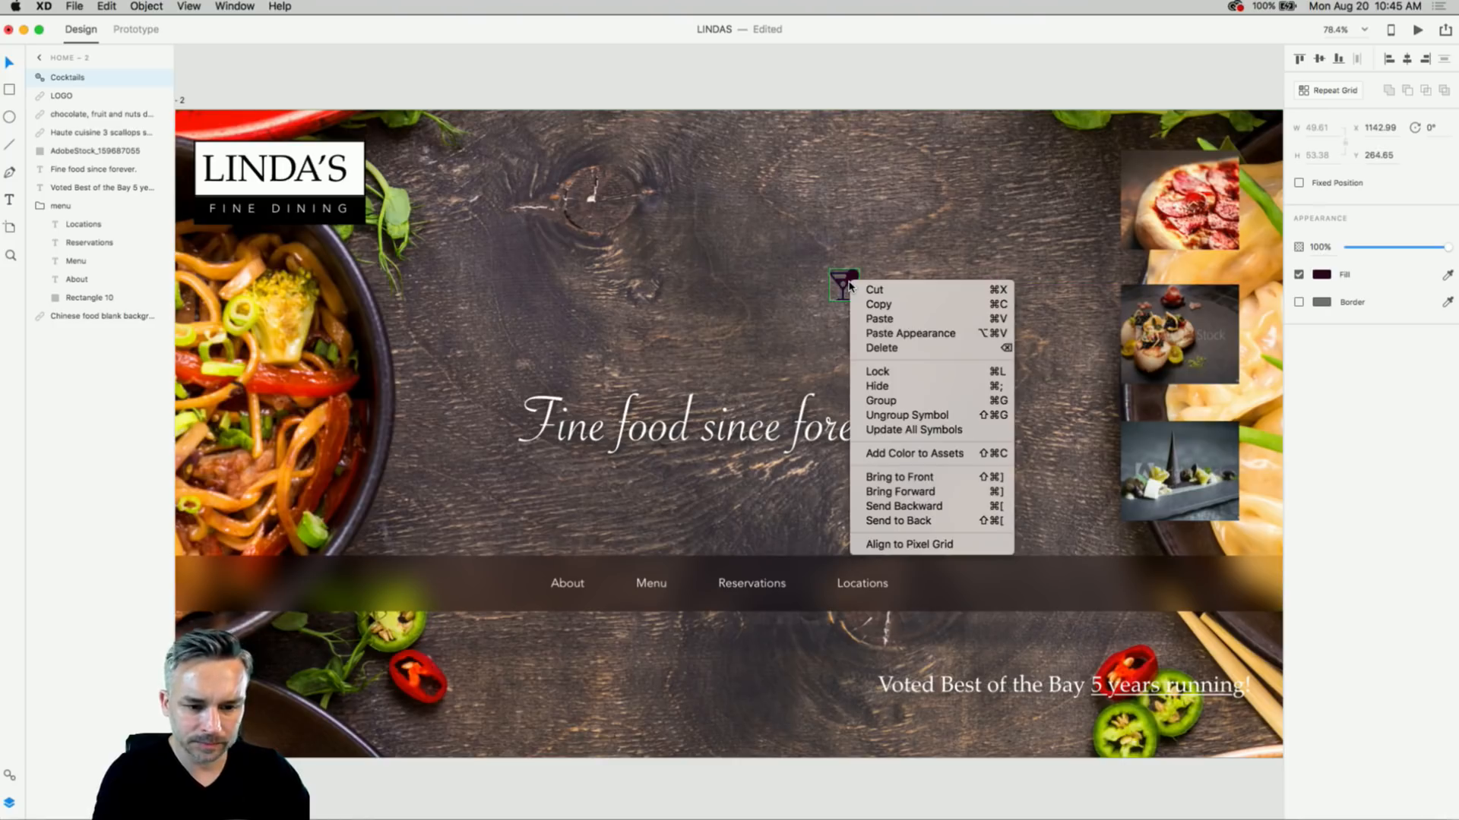
pyautogui.click(901, 416)
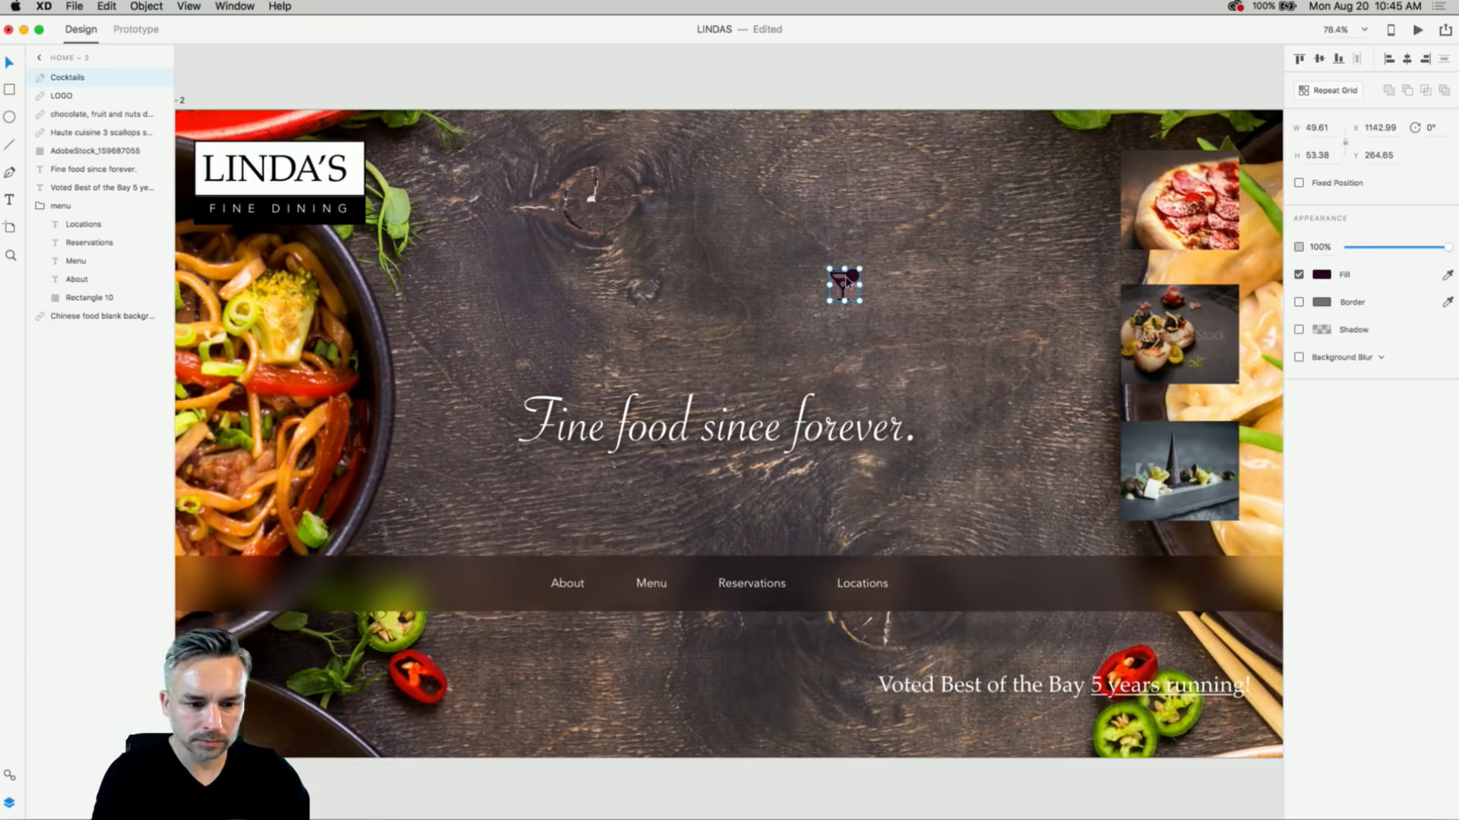
pyautogui.moveTo(859, 300); pyautogui.dragTo(911, 357)
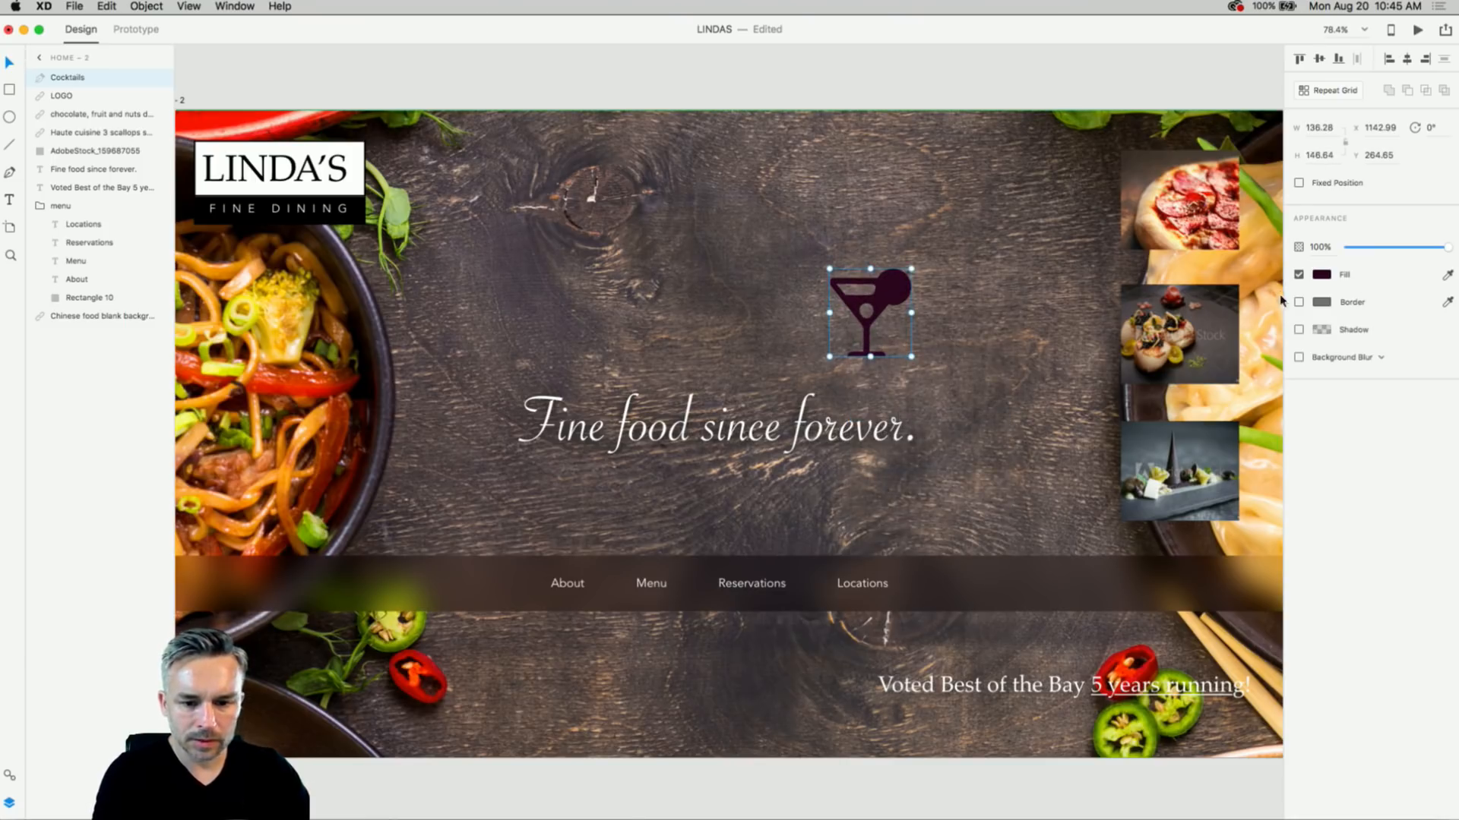
# - Fill the cocktail icon with white (FFFFFF) and position it just above the headline
pyautogui.click(1321, 275)
pyautogui.write('ffffff')
pyautogui.press('Return')
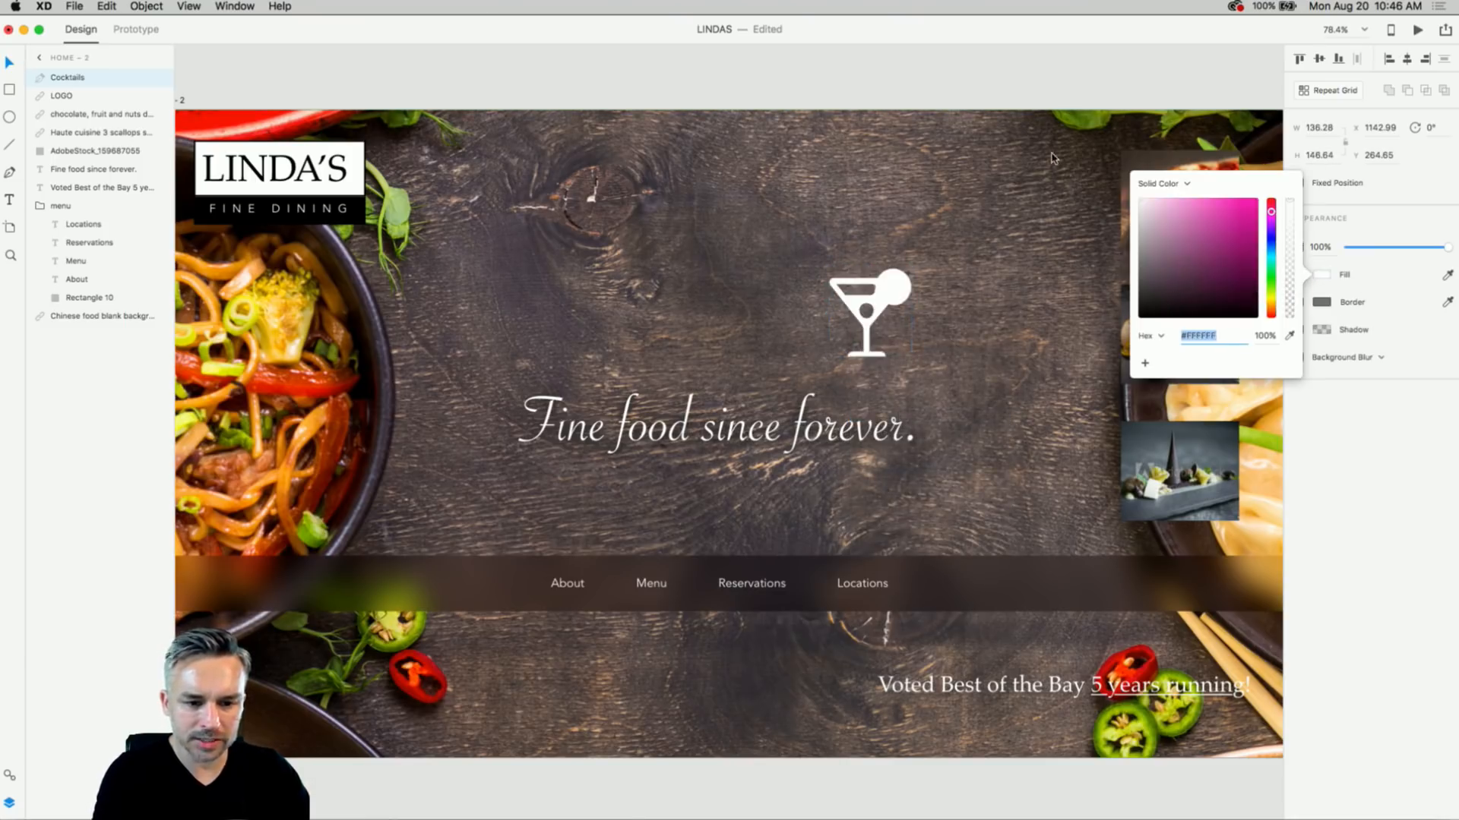
pyautogui.click(869, 301)
pyautogui.moveTo(870, 304); pyautogui.dragTo(838, 338)
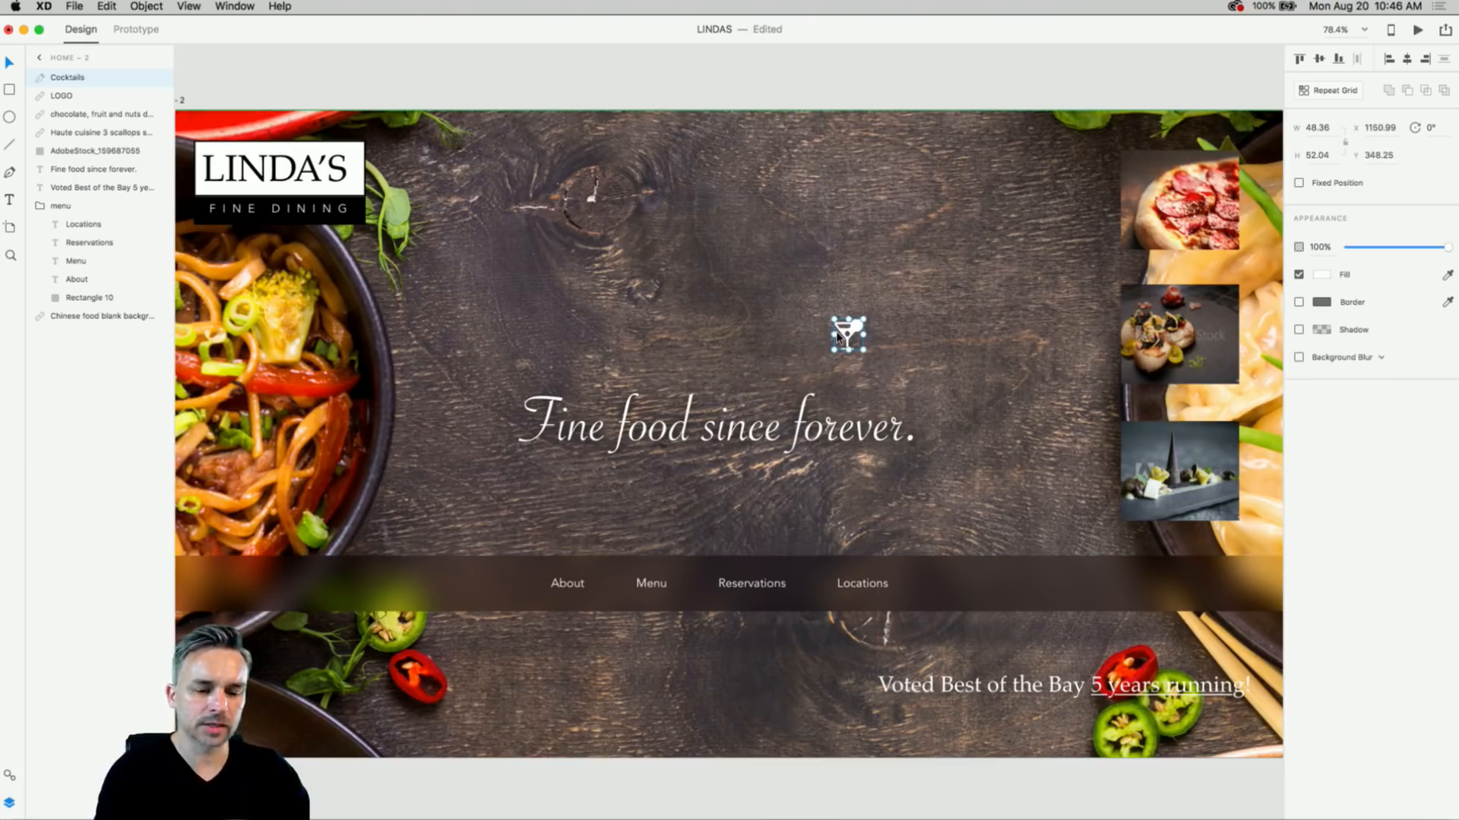
pyautogui.moveTo(524, 818)
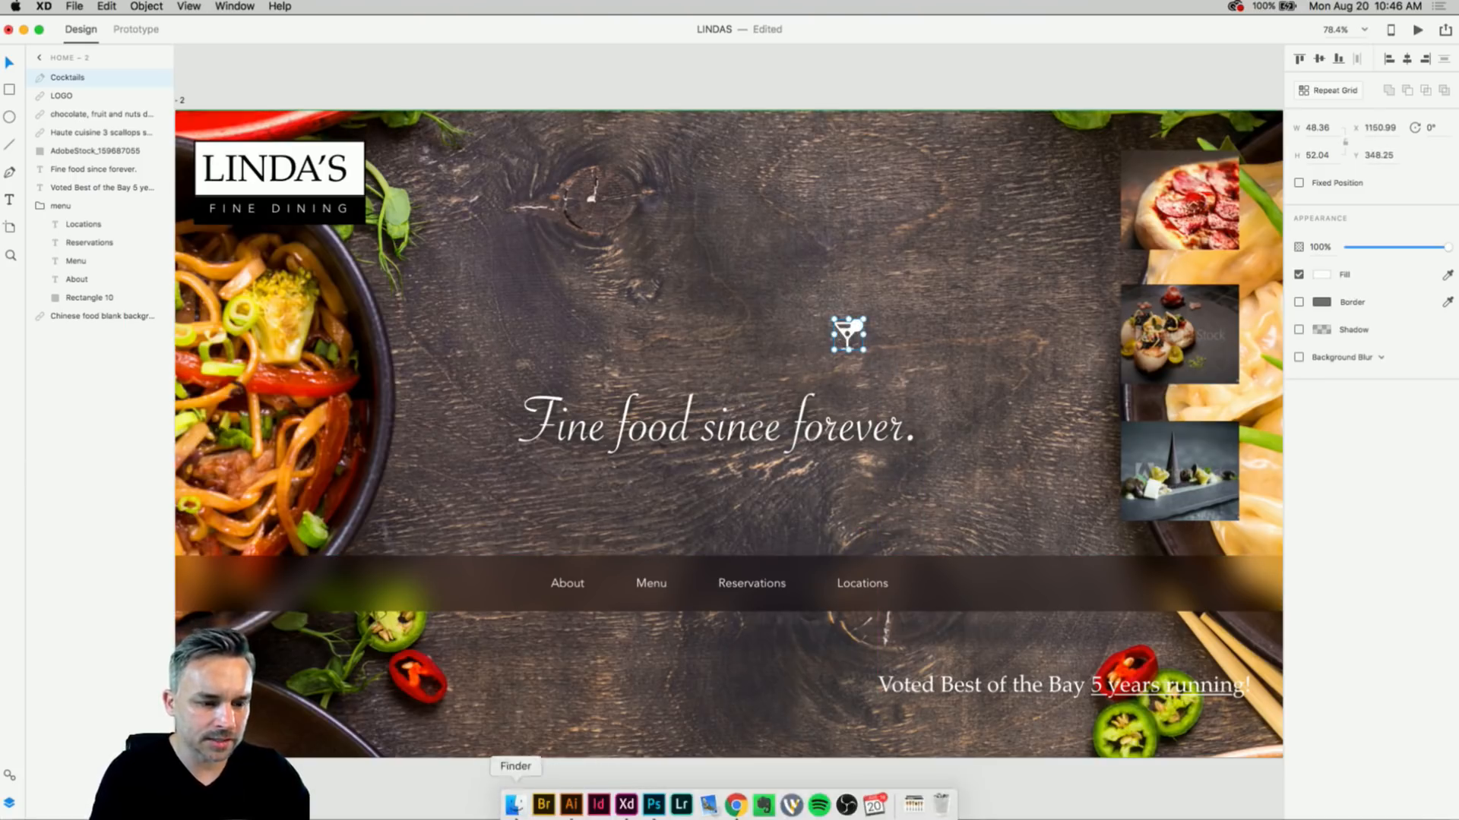
# - In Illustrator, open the Outline Food Icons document and zoom in on the martini icon
pyautogui.click(572, 805)
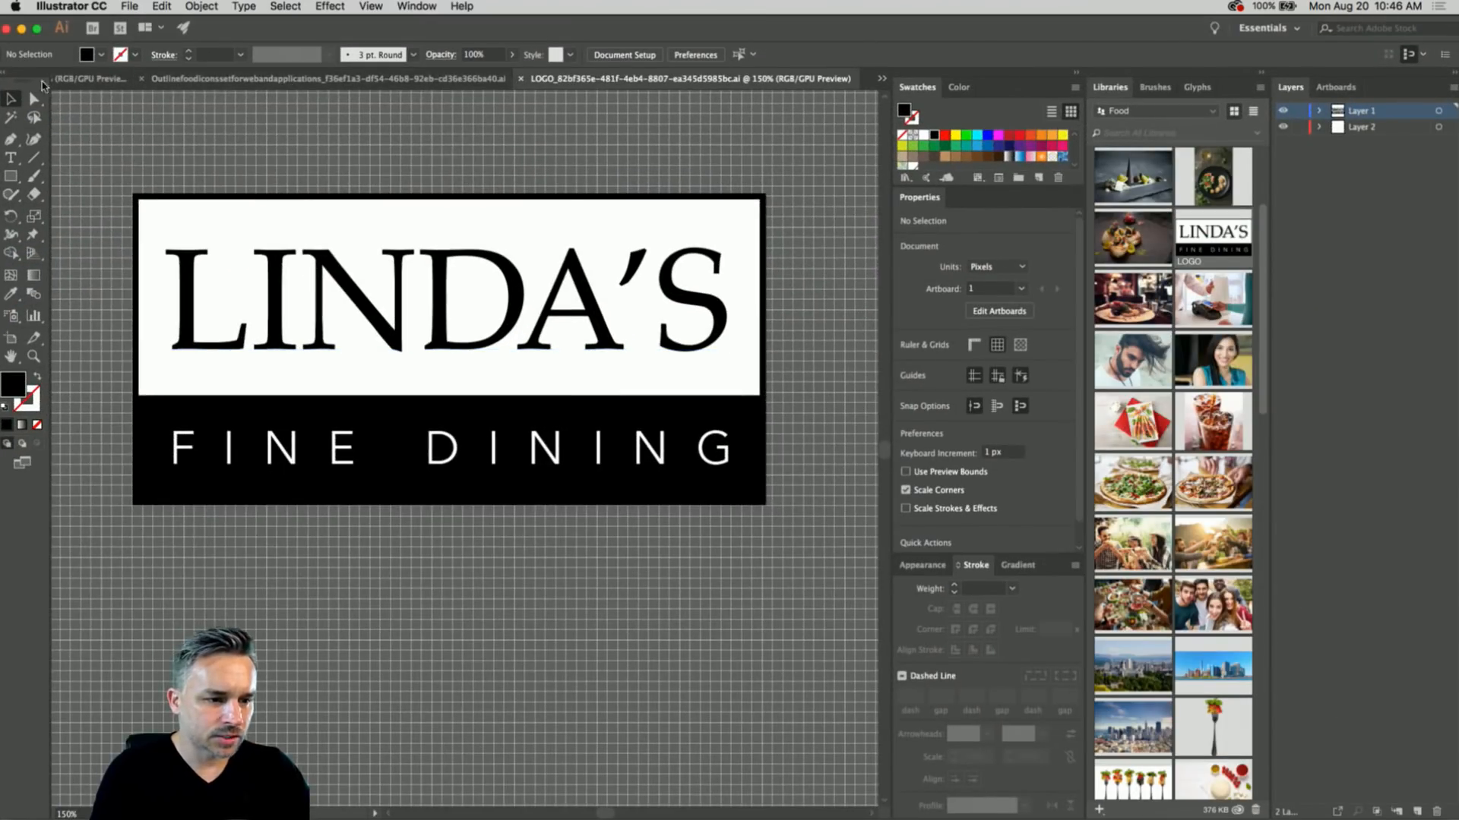
pyautogui.click(82, 79)
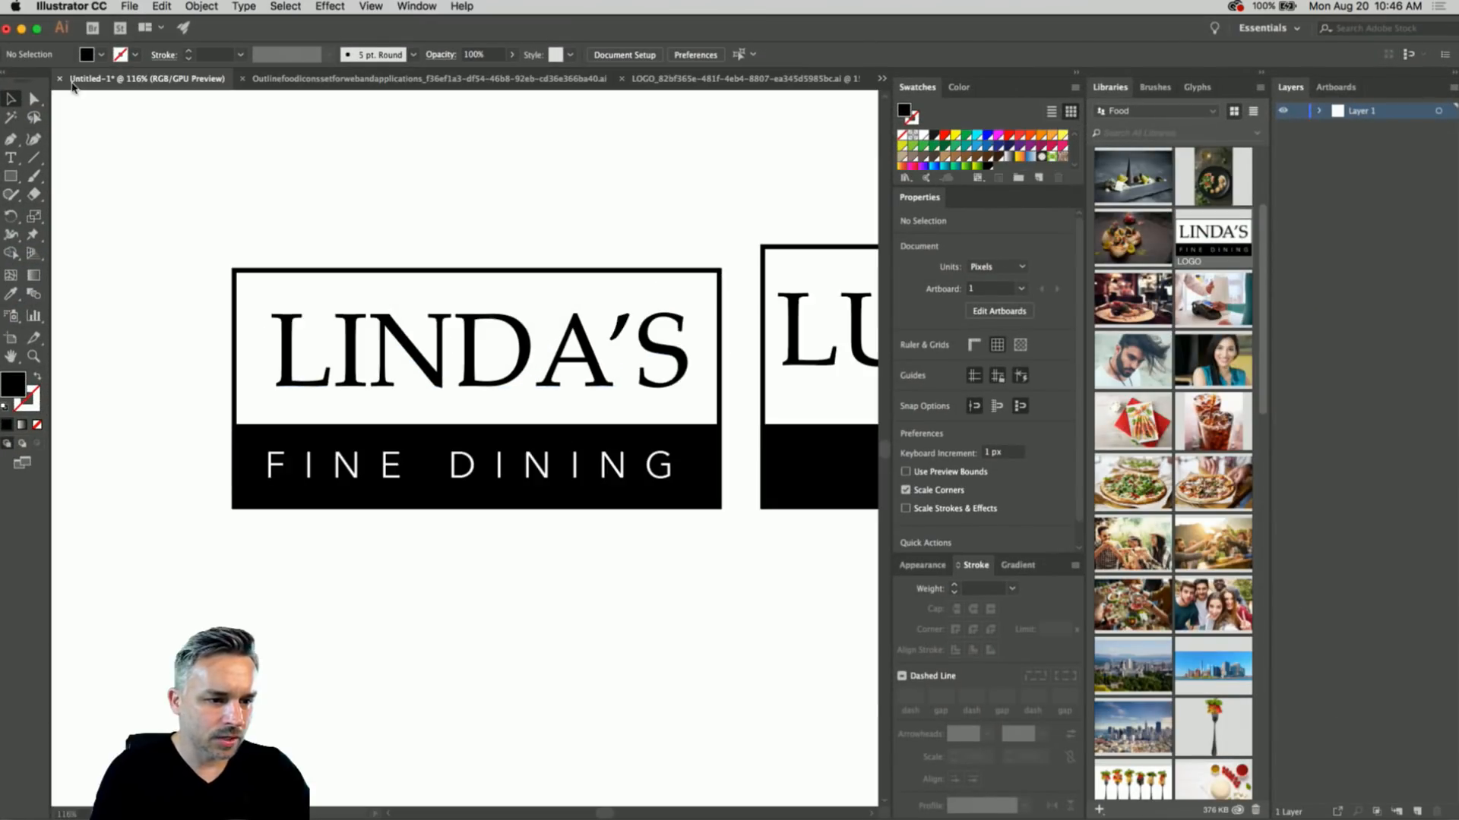
pyautogui.click(375, 79)
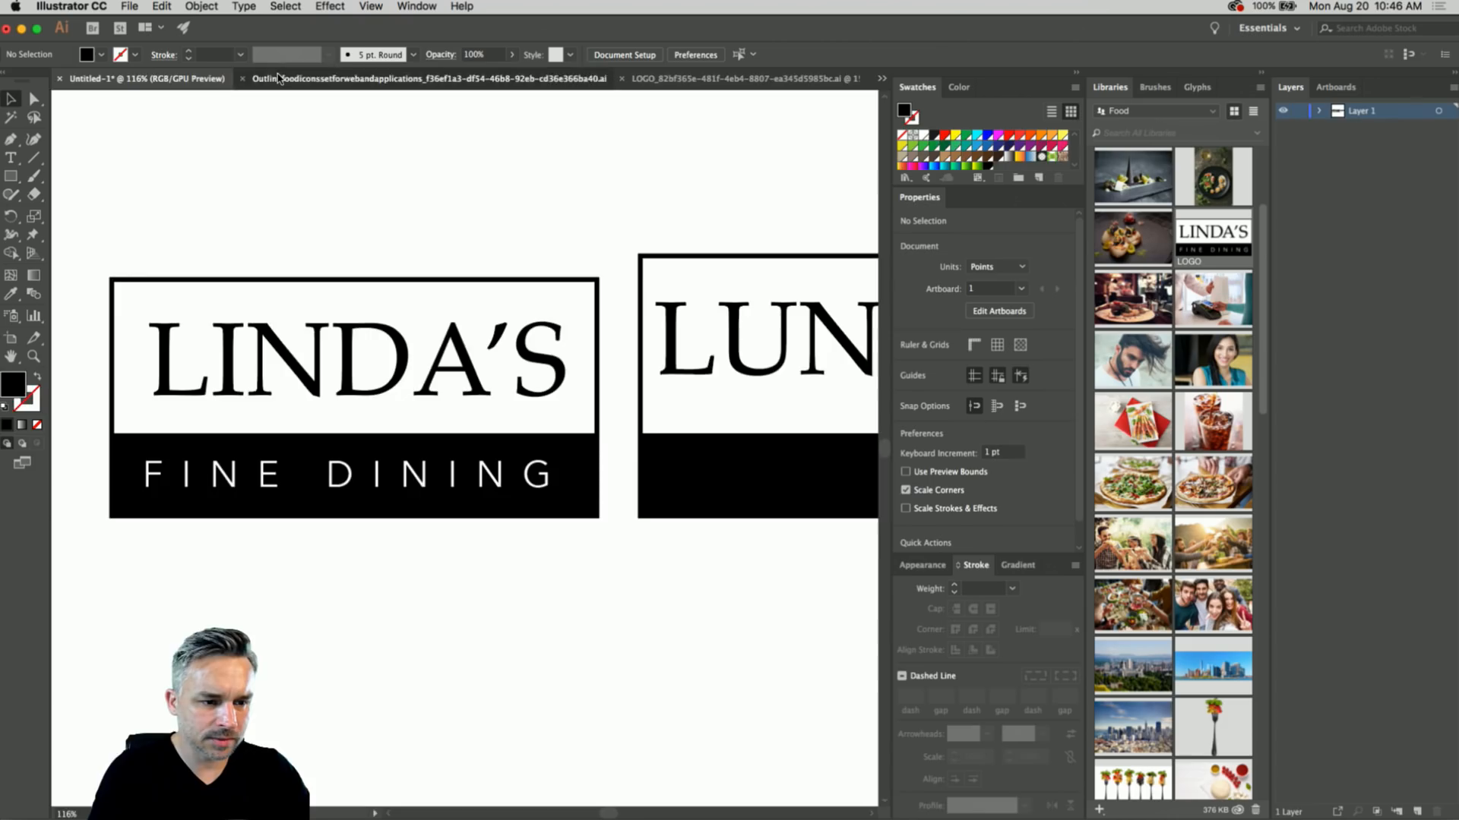
pyautogui.moveTo(259, 123); pyautogui.dragTo(702, 112)
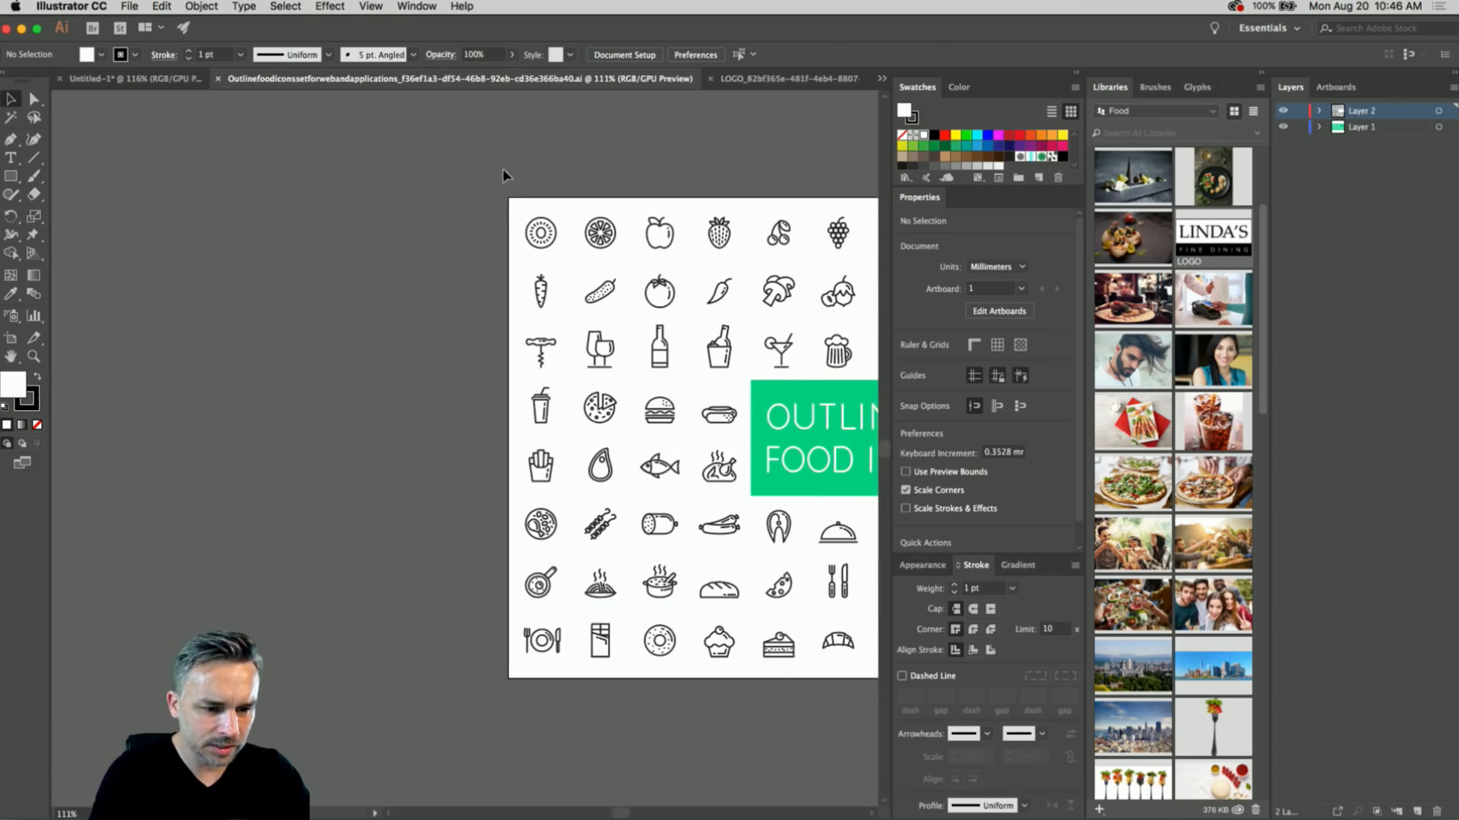
pyautogui.moveTo(507, 176); pyautogui.dragTo(263, 158)
pyautogui.scroll(5, 263, 158)
pyautogui.moveTo(210, 425); pyautogui.dragTo(87, 199)
pyautogui.scroll(2, 234, 251)
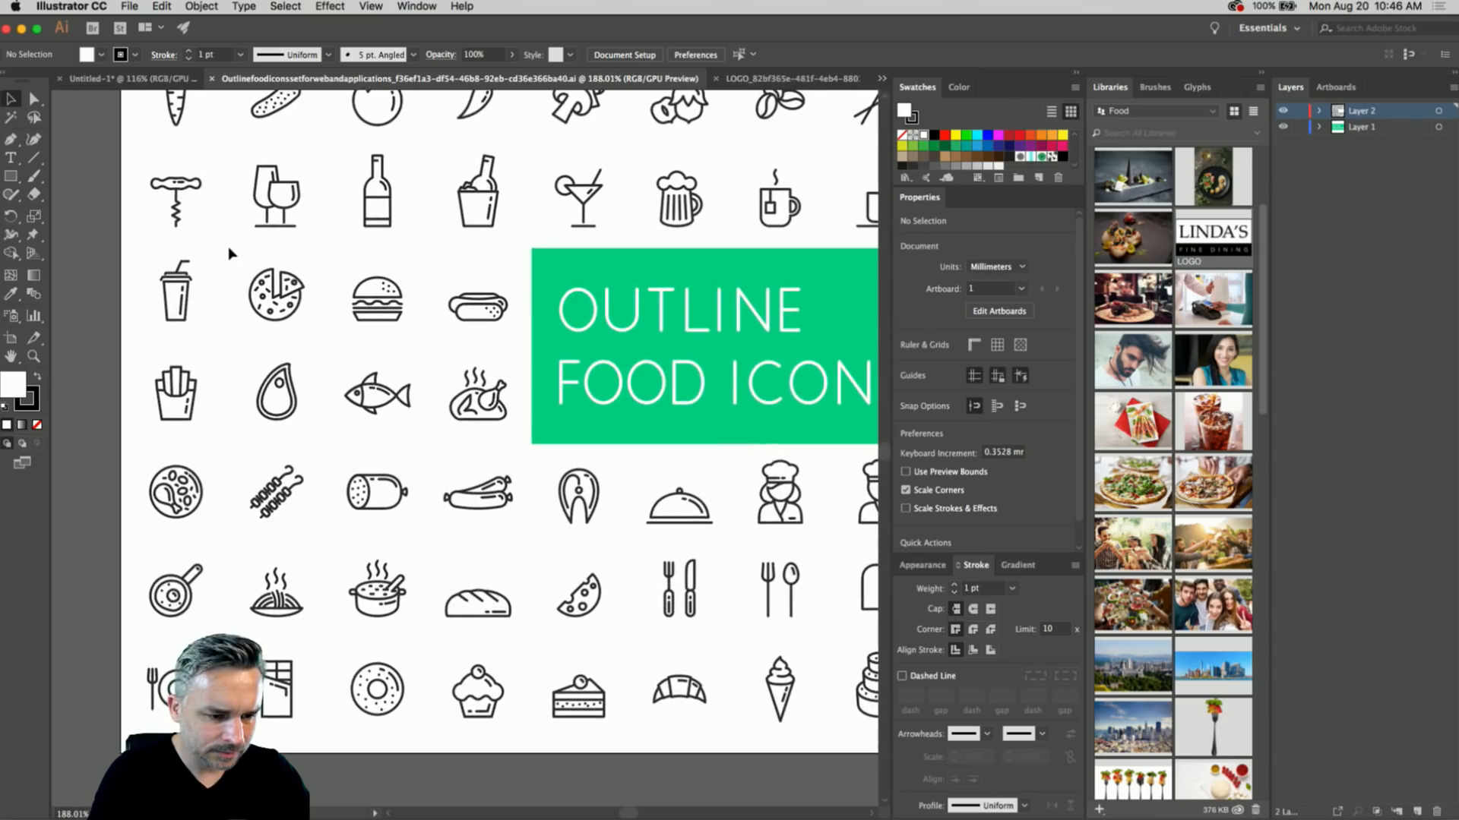
pyautogui.moveTo(285, 283); pyautogui.dragTo(243, 440)
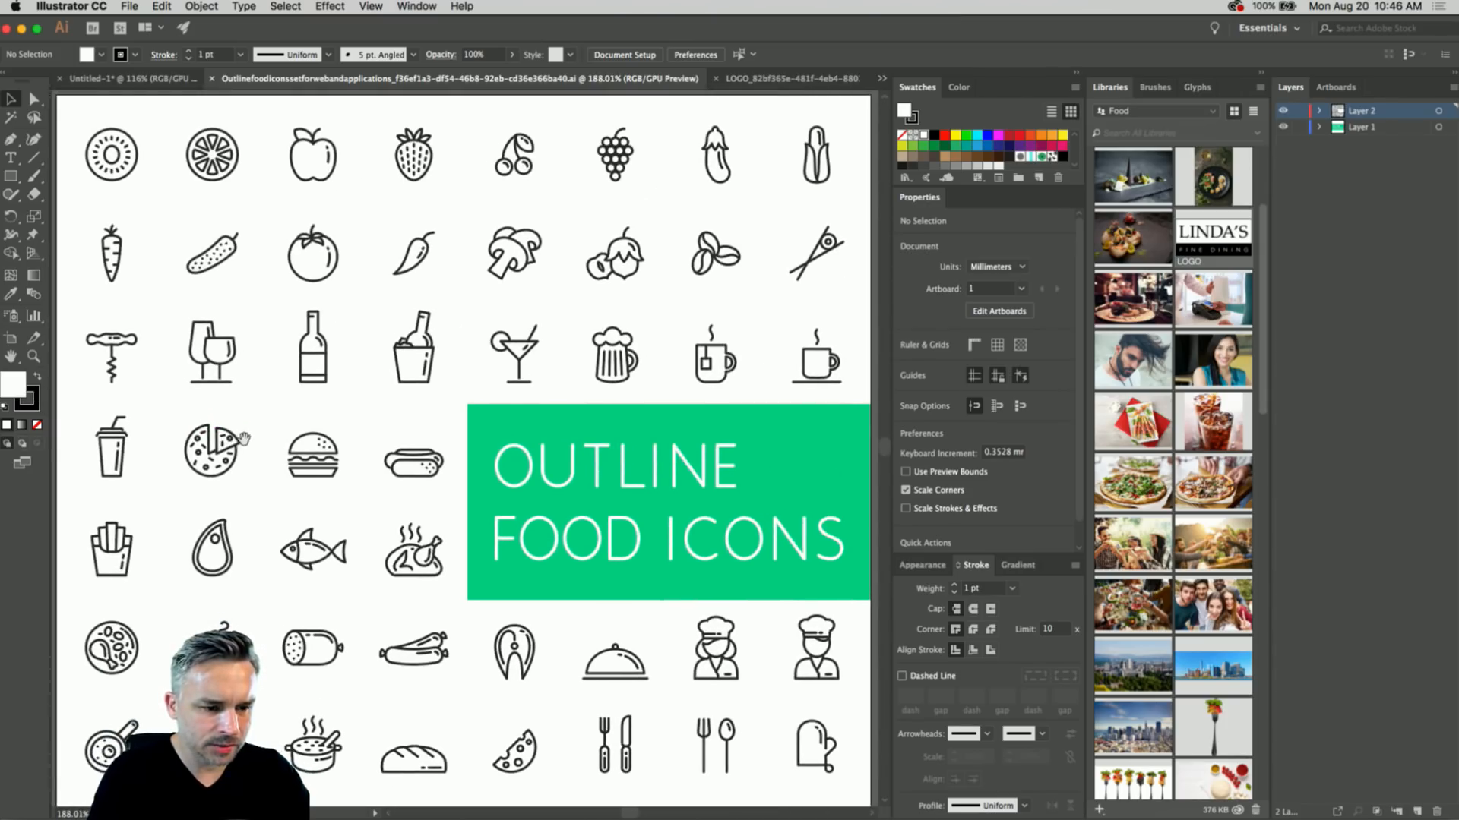
pyautogui.moveTo(227, 500); pyautogui.dragTo(308, 372)
pyautogui.moveTo(647, 155); pyautogui.dragTo(609, 243)
pyautogui.scroll(2, 577, 266)
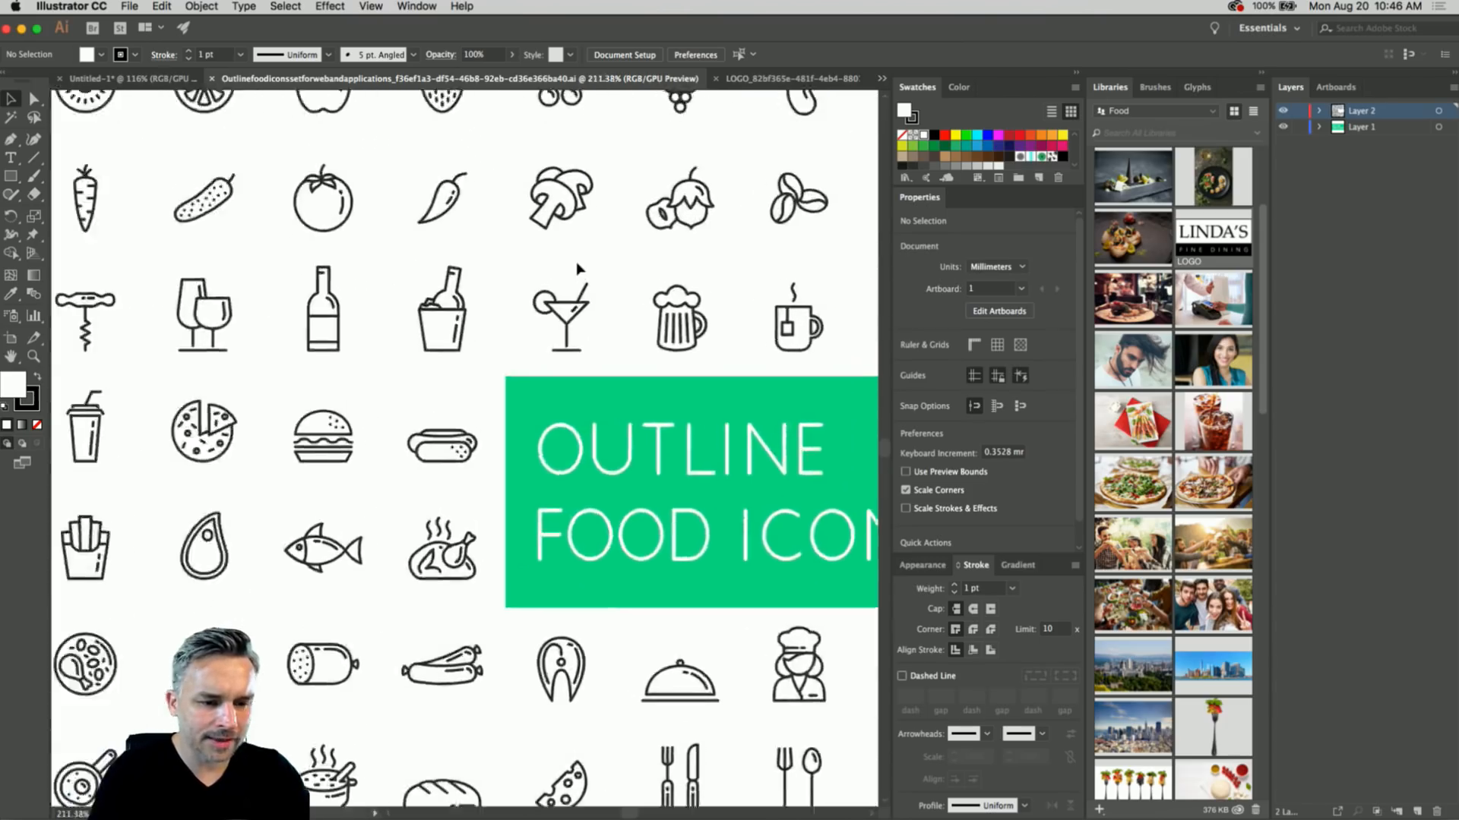
pyautogui.scroll(8, 577, 268)
# - Copy the martini glass icon and paste it into the LINDA'S XD design
pyautogui.moveTo(404, 304); pyautogui.dragTo(660, 667)
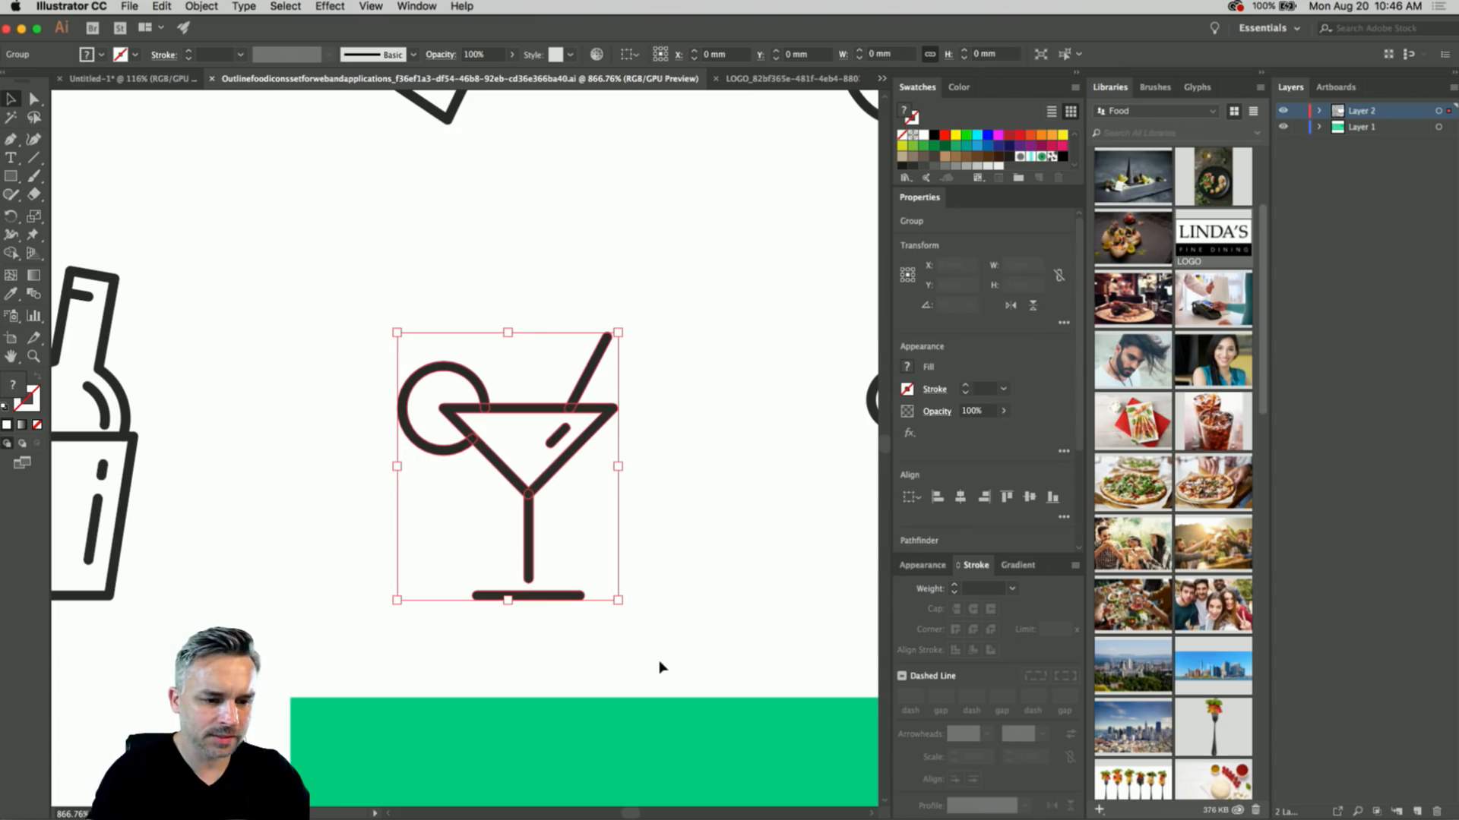
pyautogui.press('super+c')
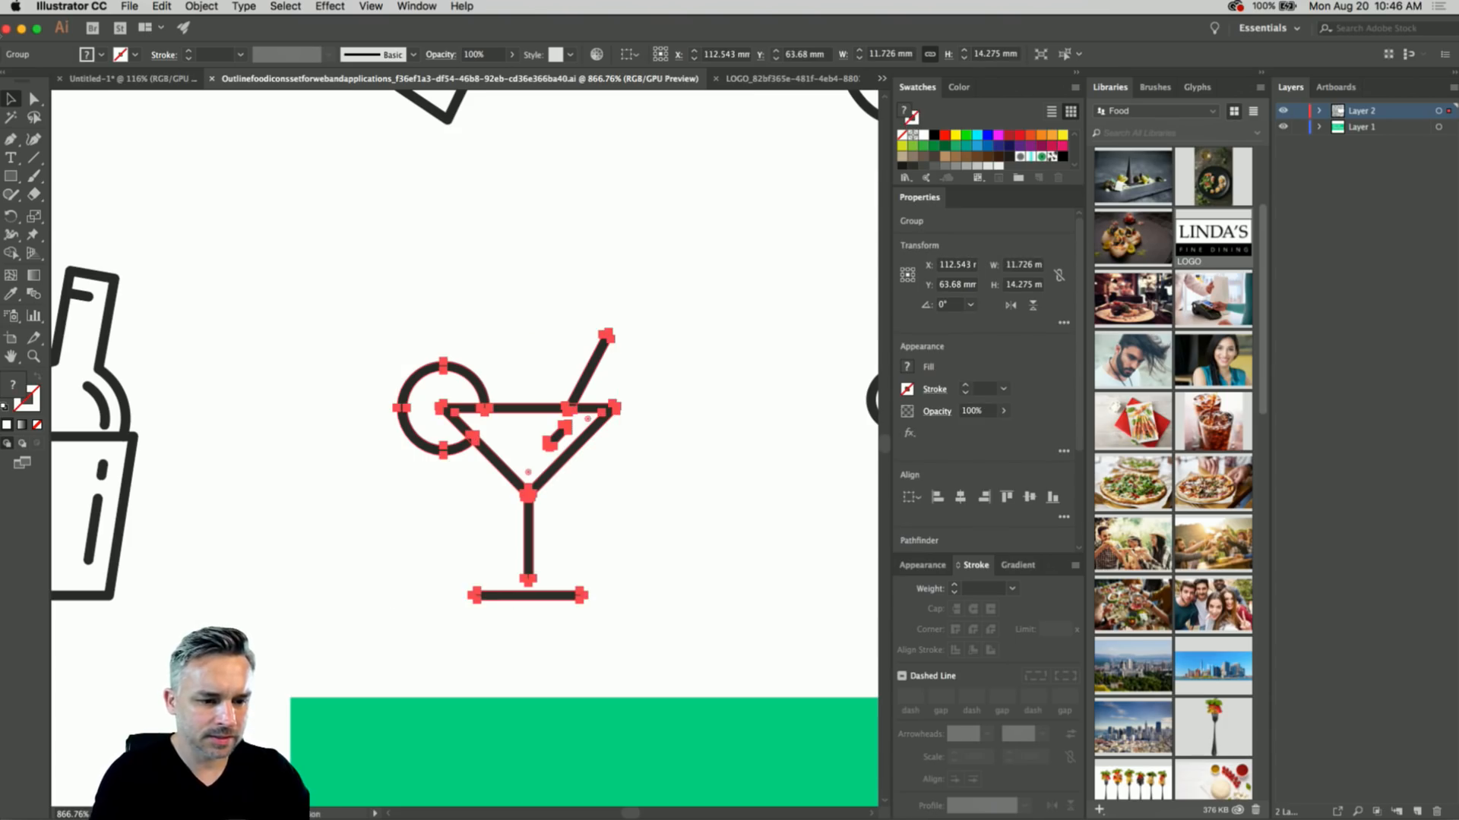
pyautogui.click(21, 30)
pyautogui.press('super+v')
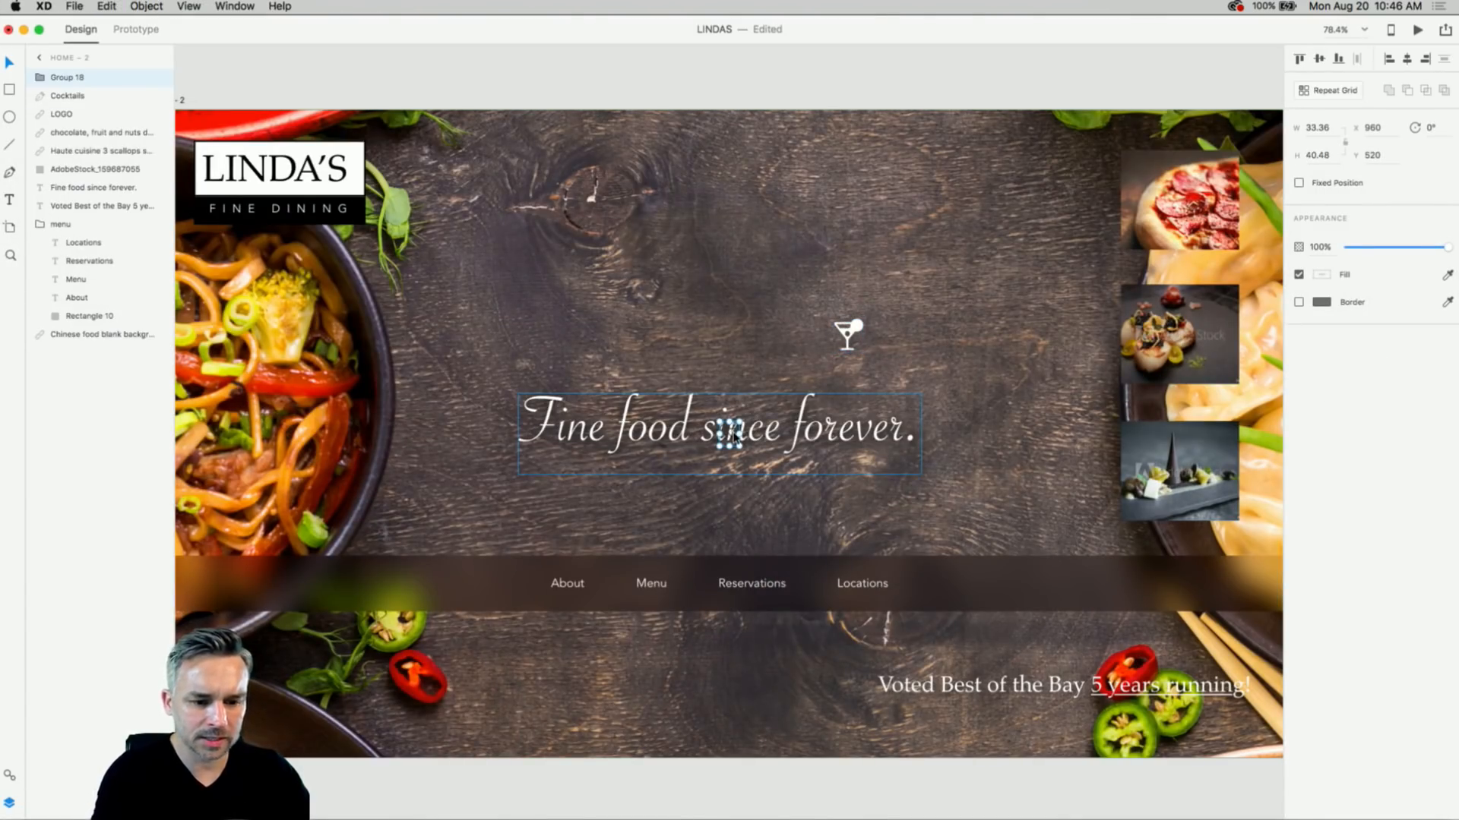
# - Resize the pasted martini icon, fill it white #ffffff, and delete the old cocktail icon
pyautogui.moveTo(741, 420); pyautogui.dragTo(726, 278)
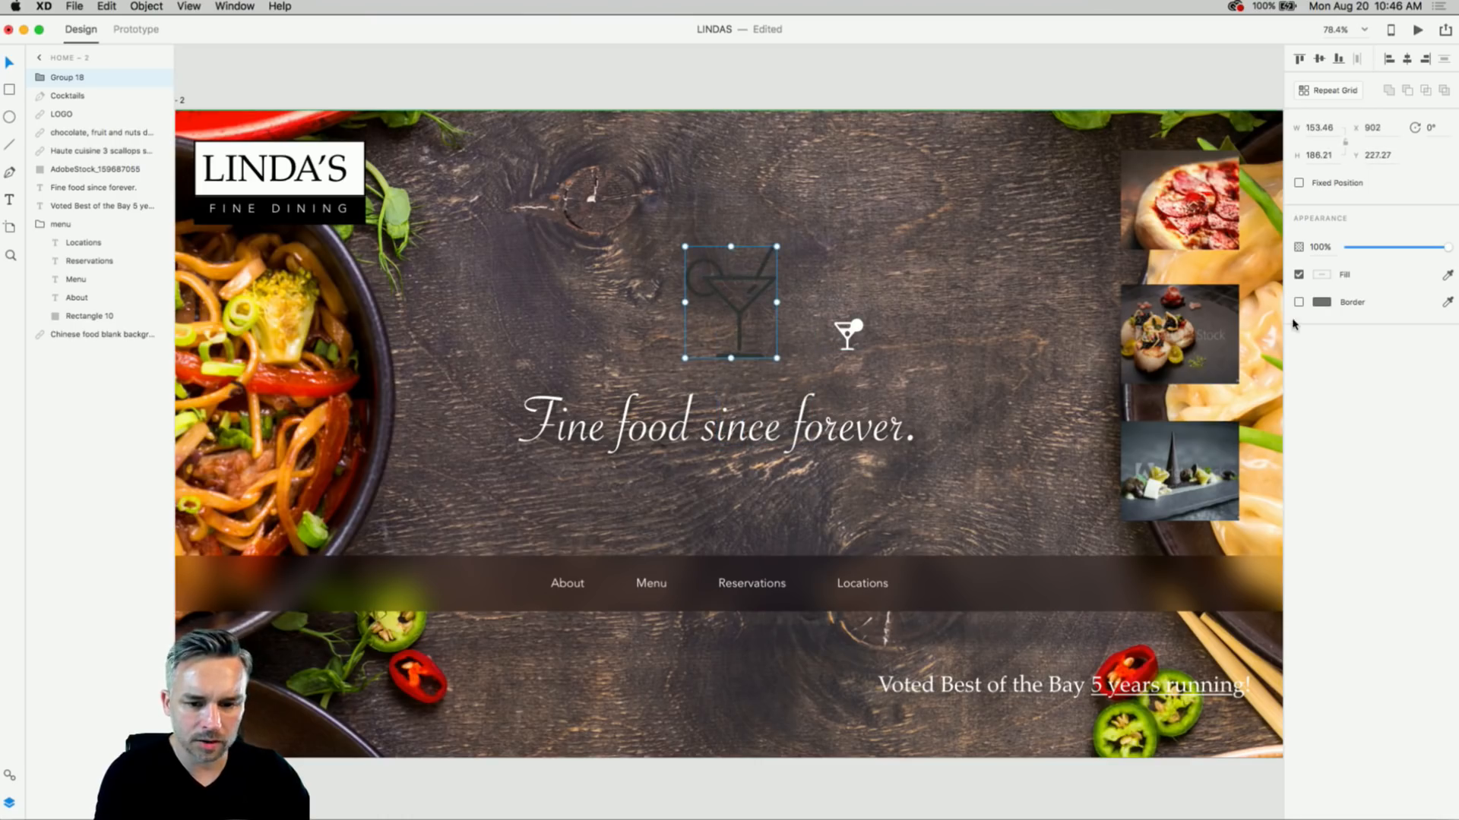
pyautogui.click(1322, 277)
pyautogui.write('ffffff')
pyautogui.press('Return')
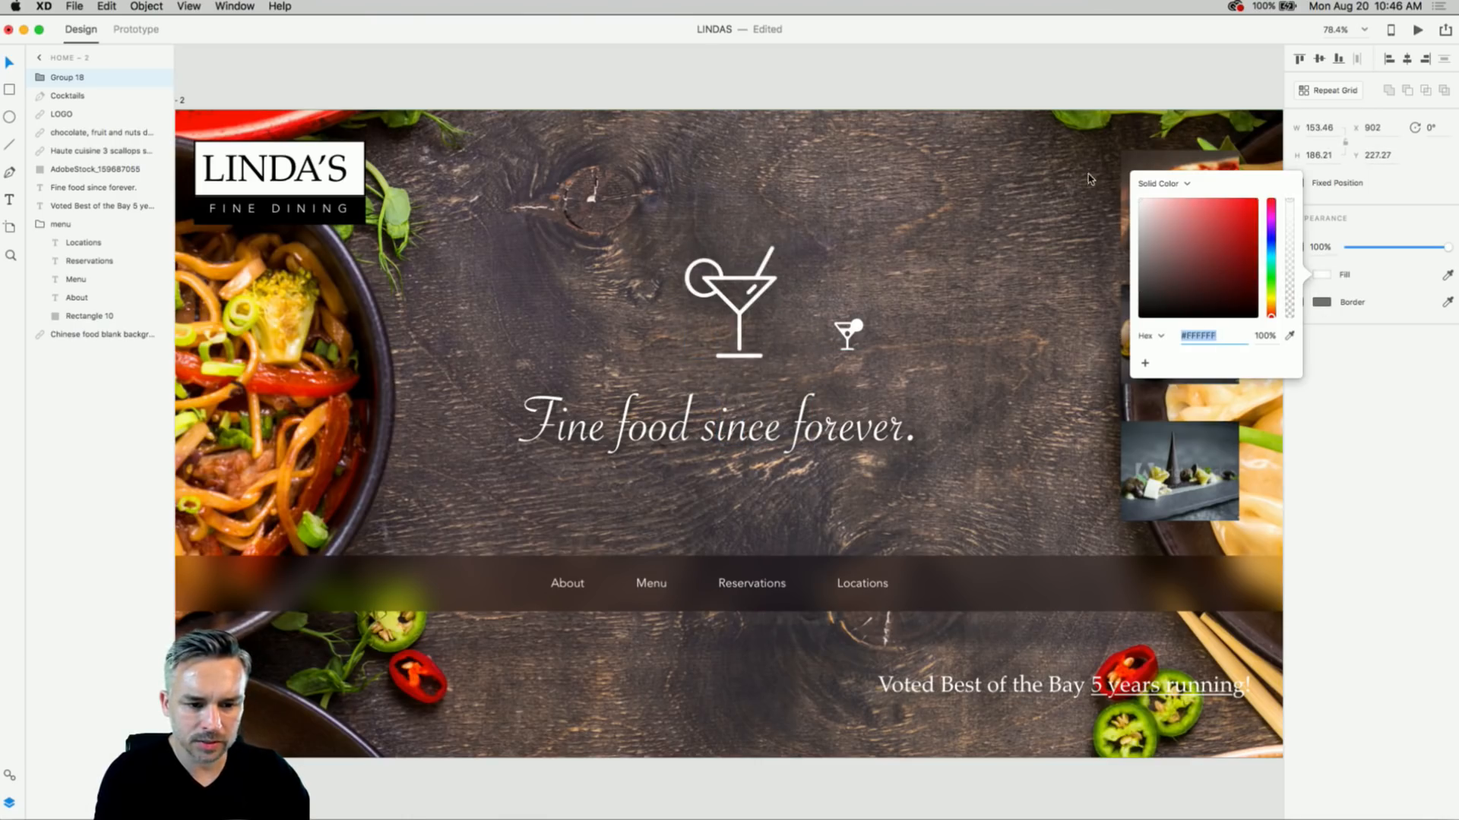
pyautogui.click(844, 326)
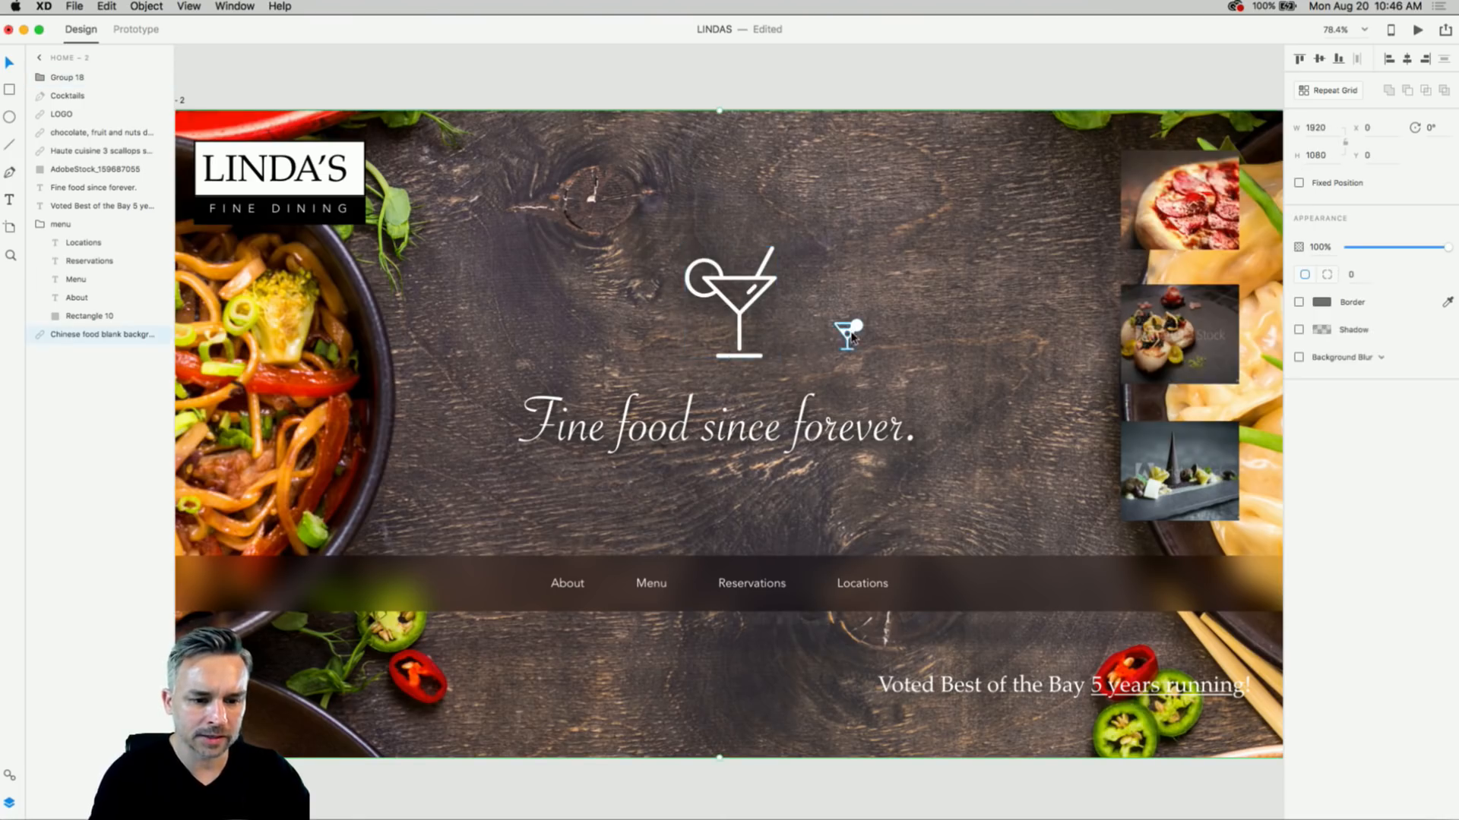
pyautogui.click(845, 328)
pyautogui.press('Delete')
pyautogui.click(719, 287)
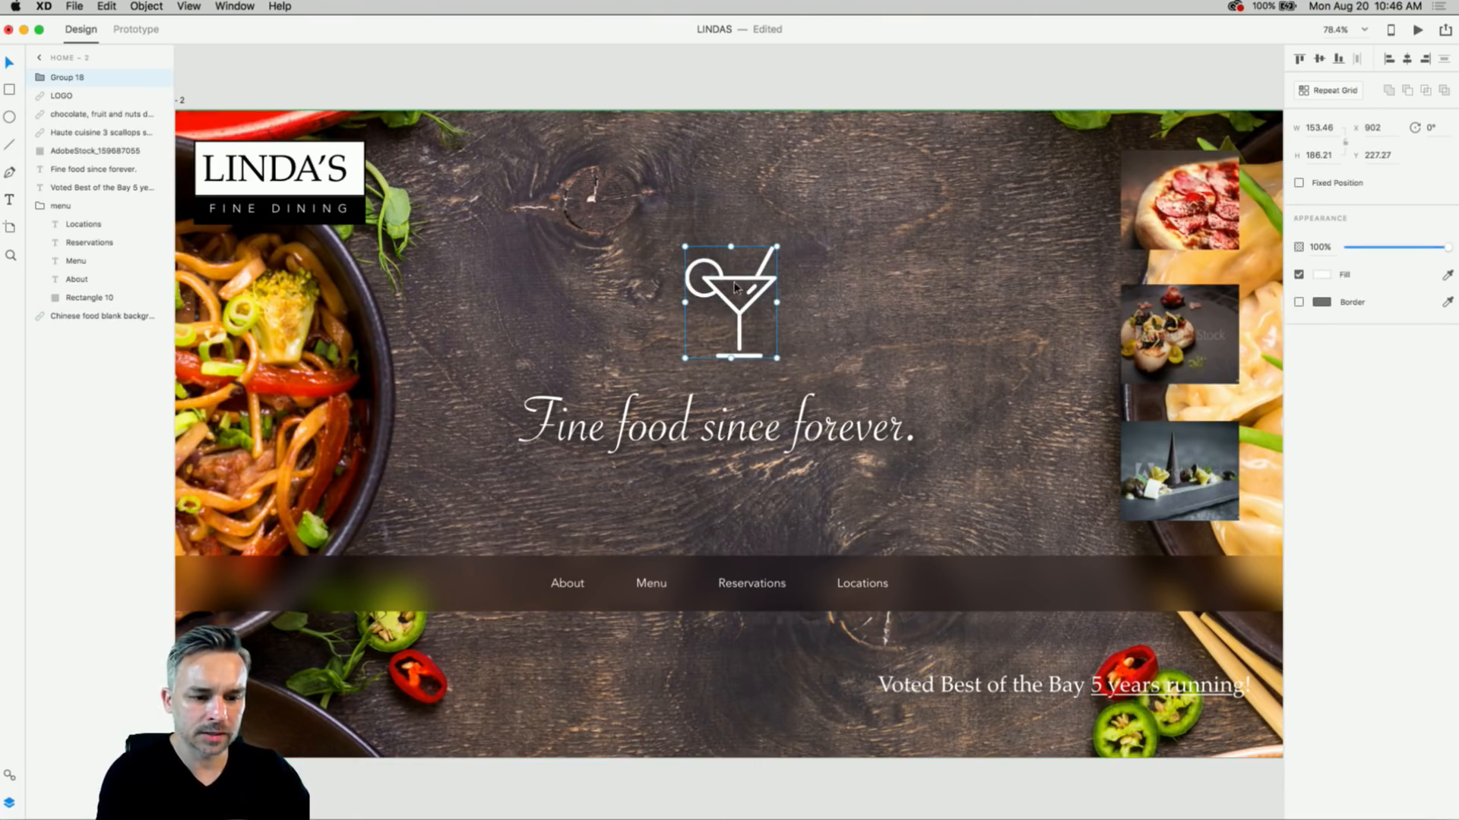
pyautogui.moveTo(774, 245); pyautogui.dragTo(832, 351)
# - Zoom out to both HOME artboards, select HOME – 2, and save the document
pyautogui.scroll(-1, 832, 357)
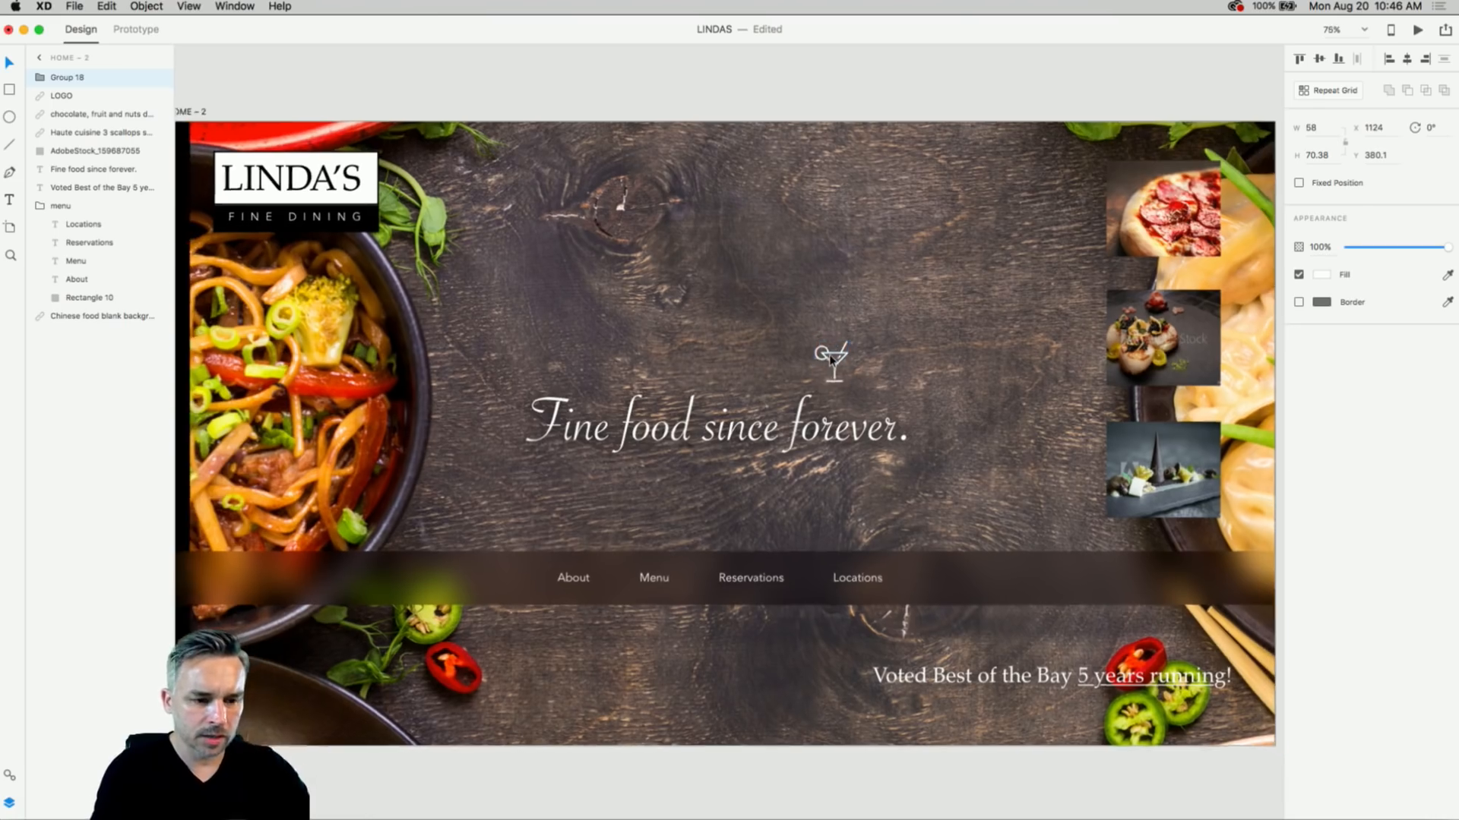
pyautogui.scroll(-3, 828, 354)
pyautogui.hscroll(-1, 828, 354)
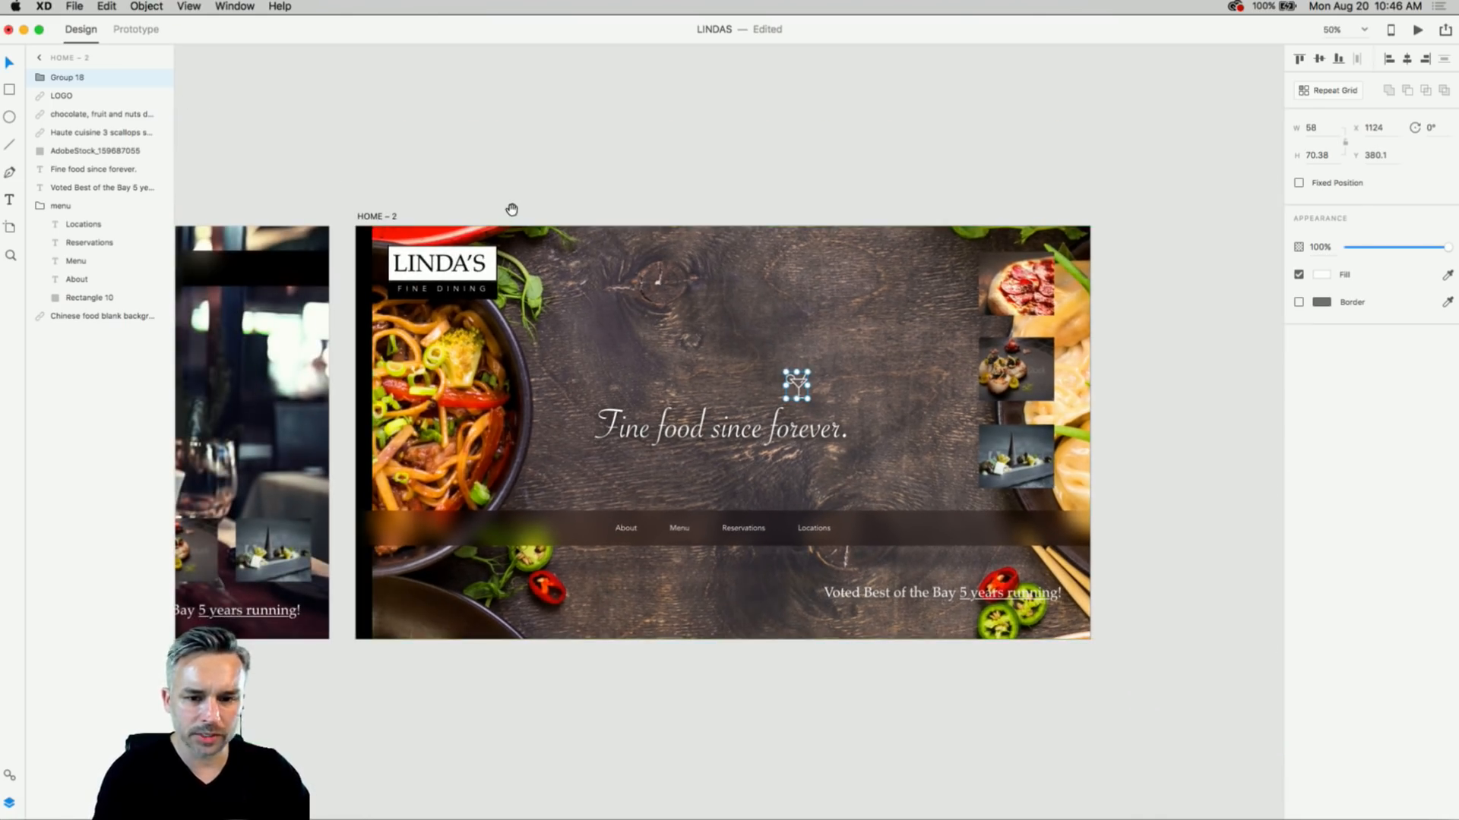
pyautogui.press('super+minus')
pyautogui.moveTo(498, 212); pyautogui.dragTo(428, 72)
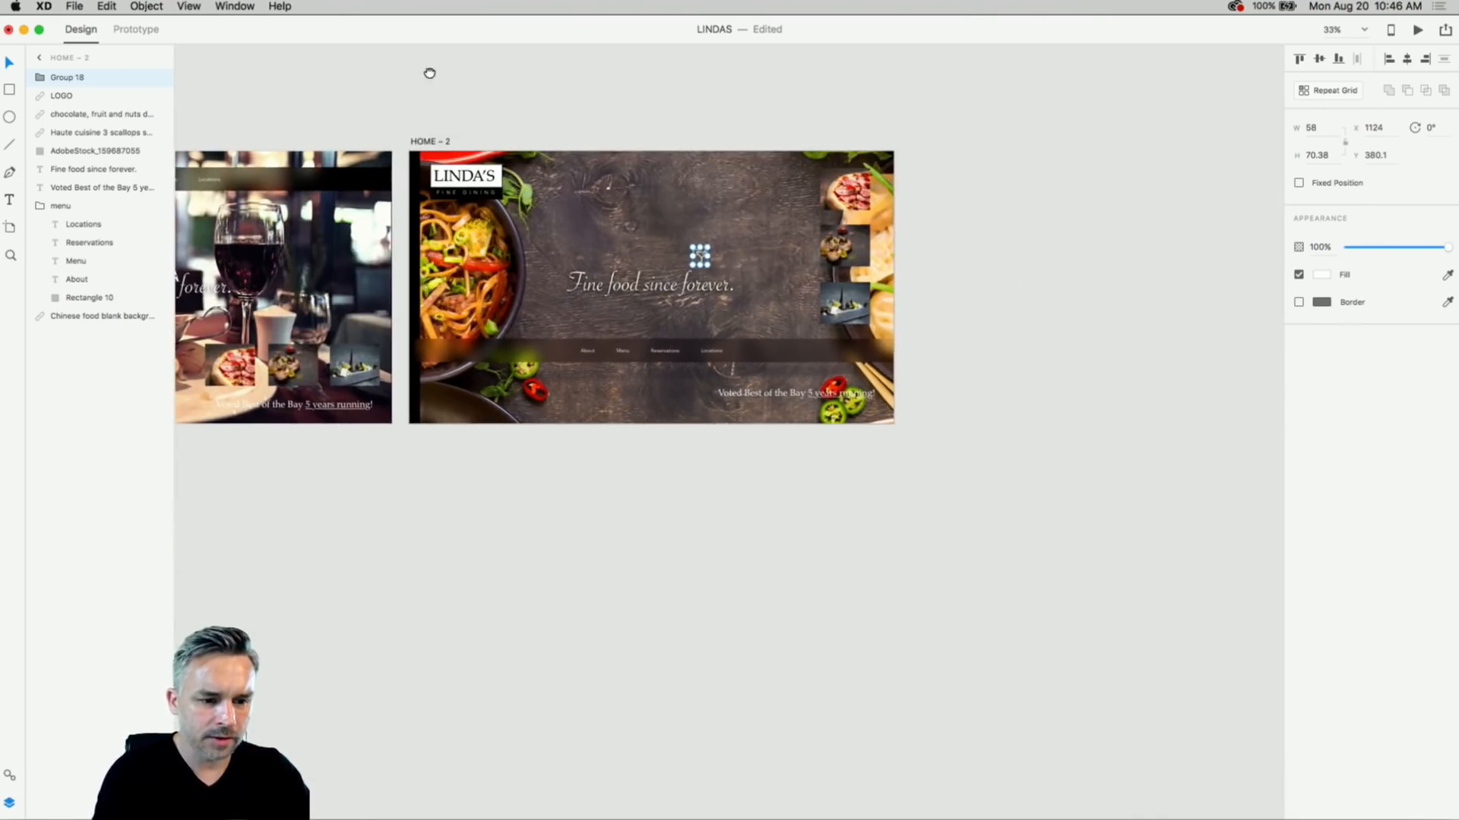
pyautogui.click(461, 93)
pyautogui.click(421, 141)
pyautogui.moveTo(340, 112); pyautogui.dragTo(645, 187)
pyautogui.press('super+s')
# - Save the document under the new name LINDAS_Designs via Save As
pyautogui.click(73, 6)
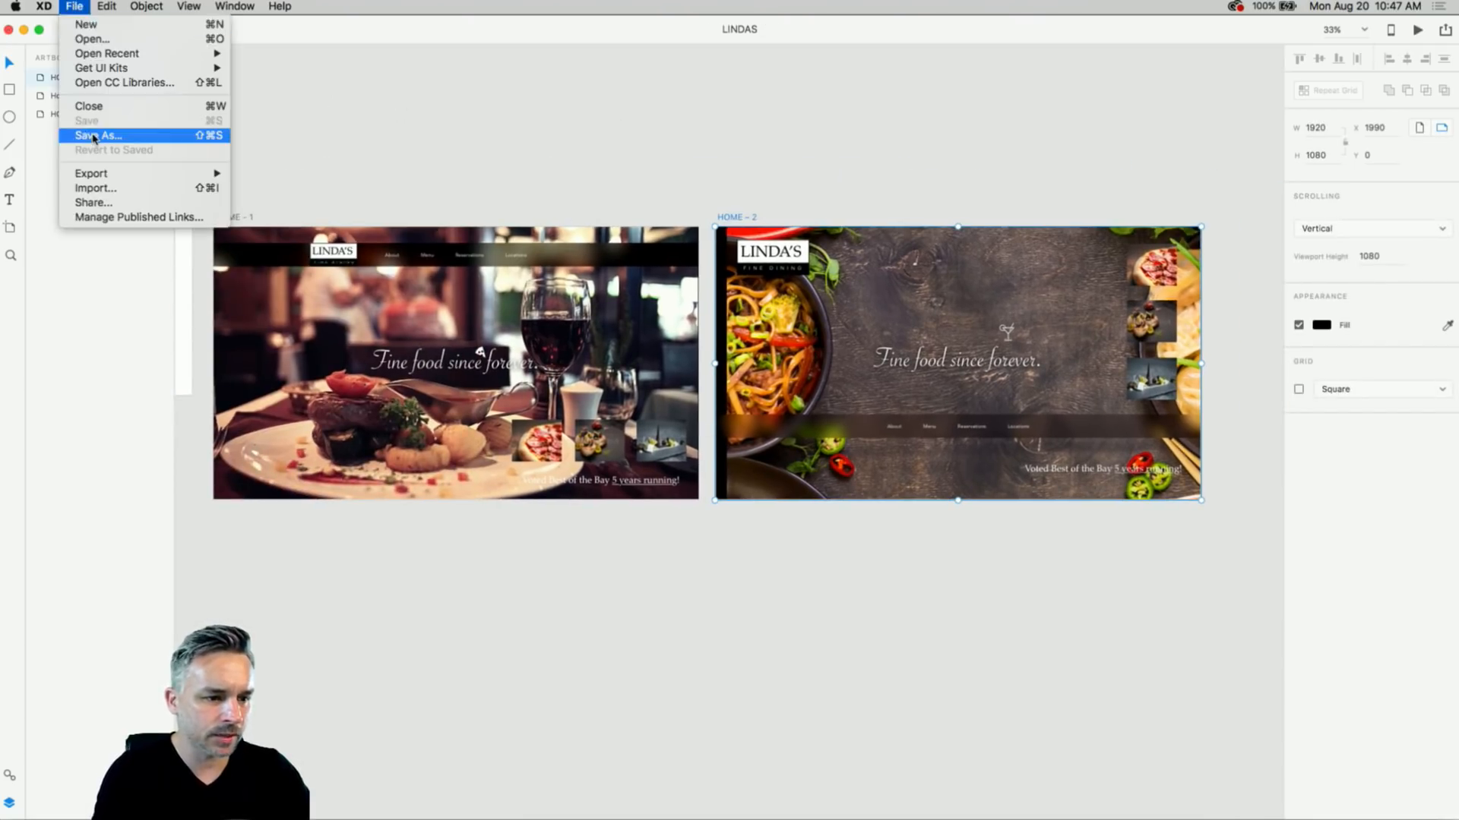
pyautogui.click(94, 136)
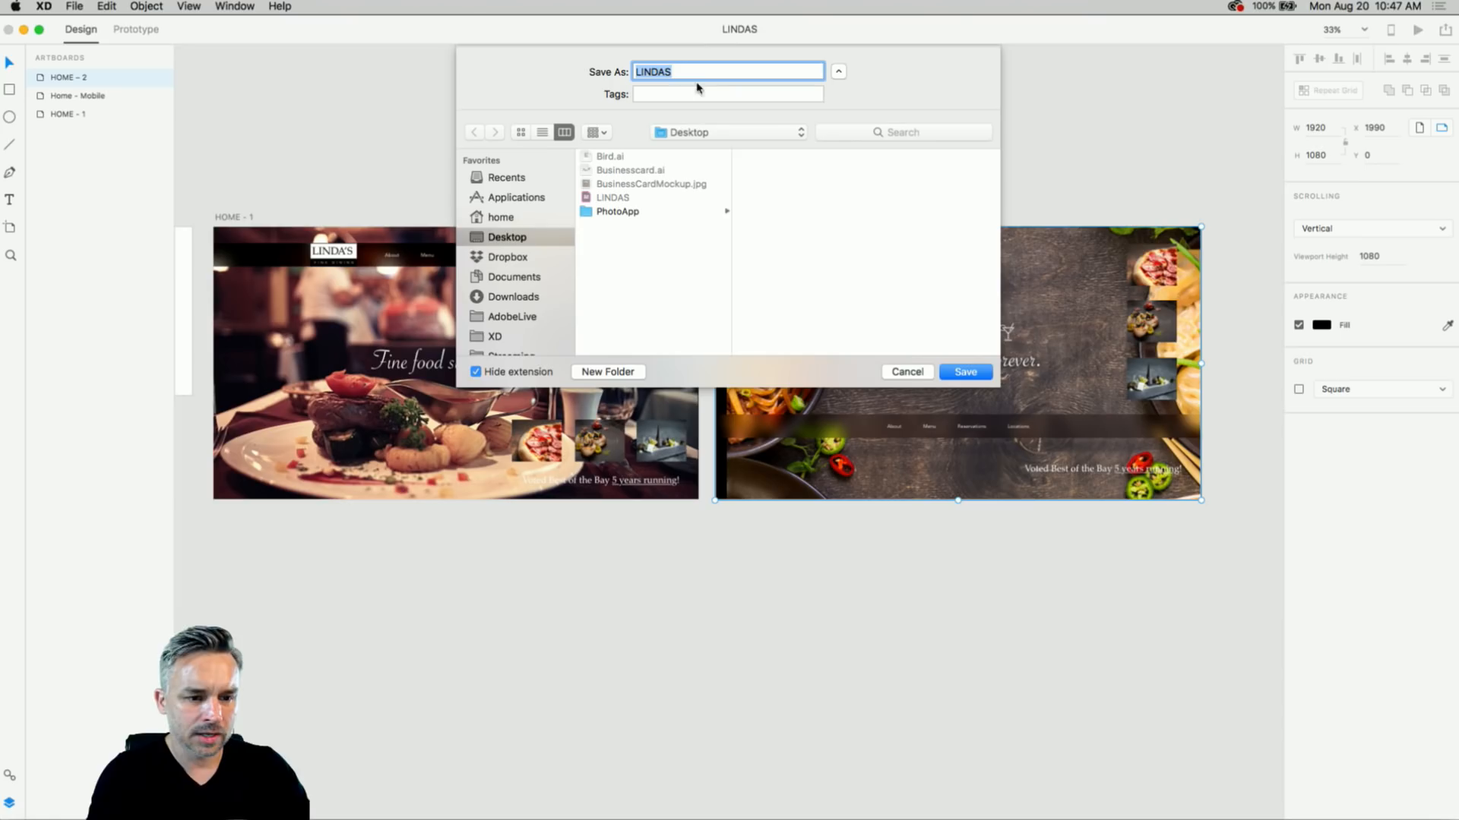
pyautogui.click(695, 73)
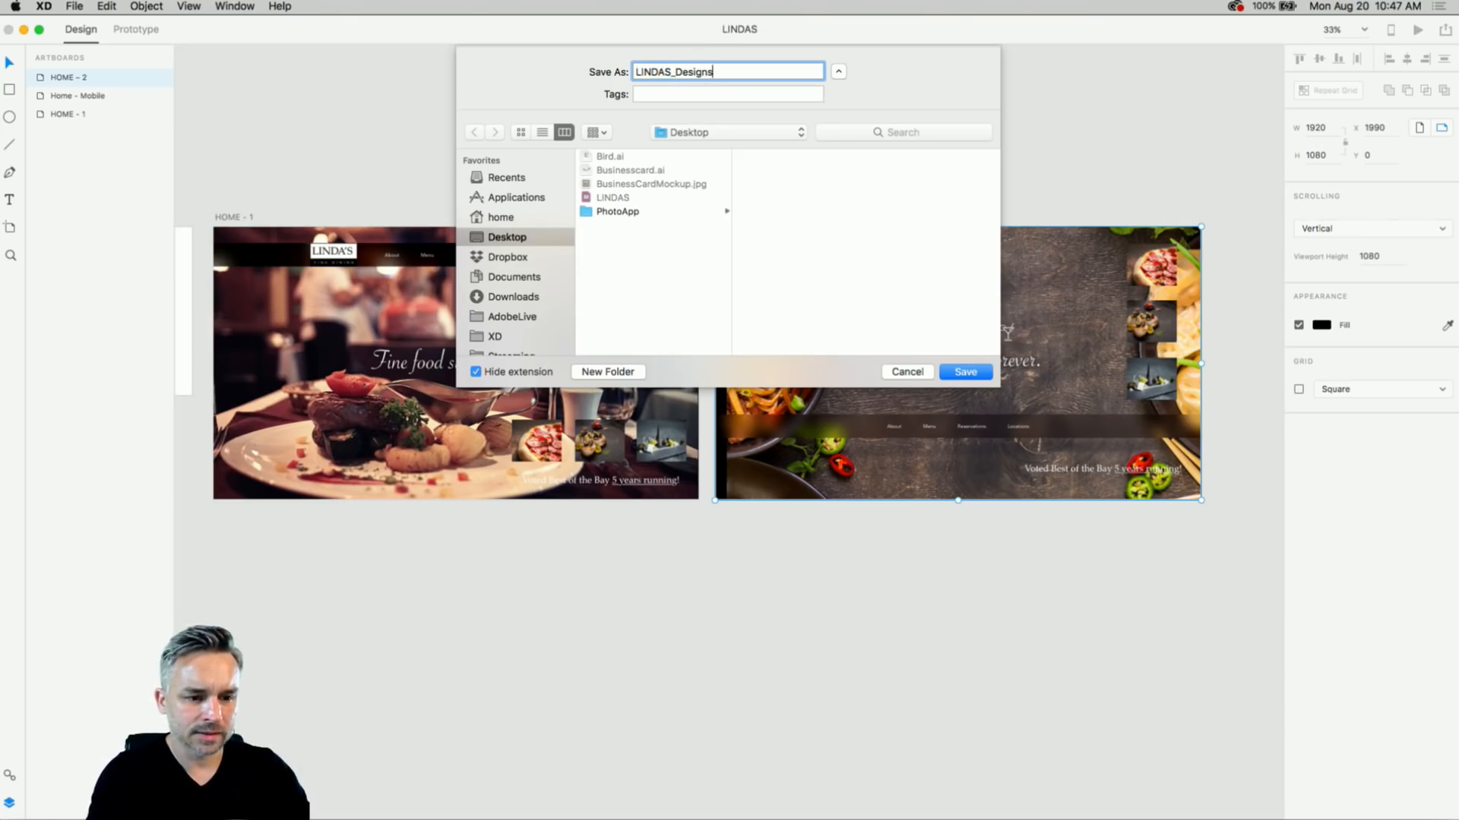
pyautogui.click(964, 373)
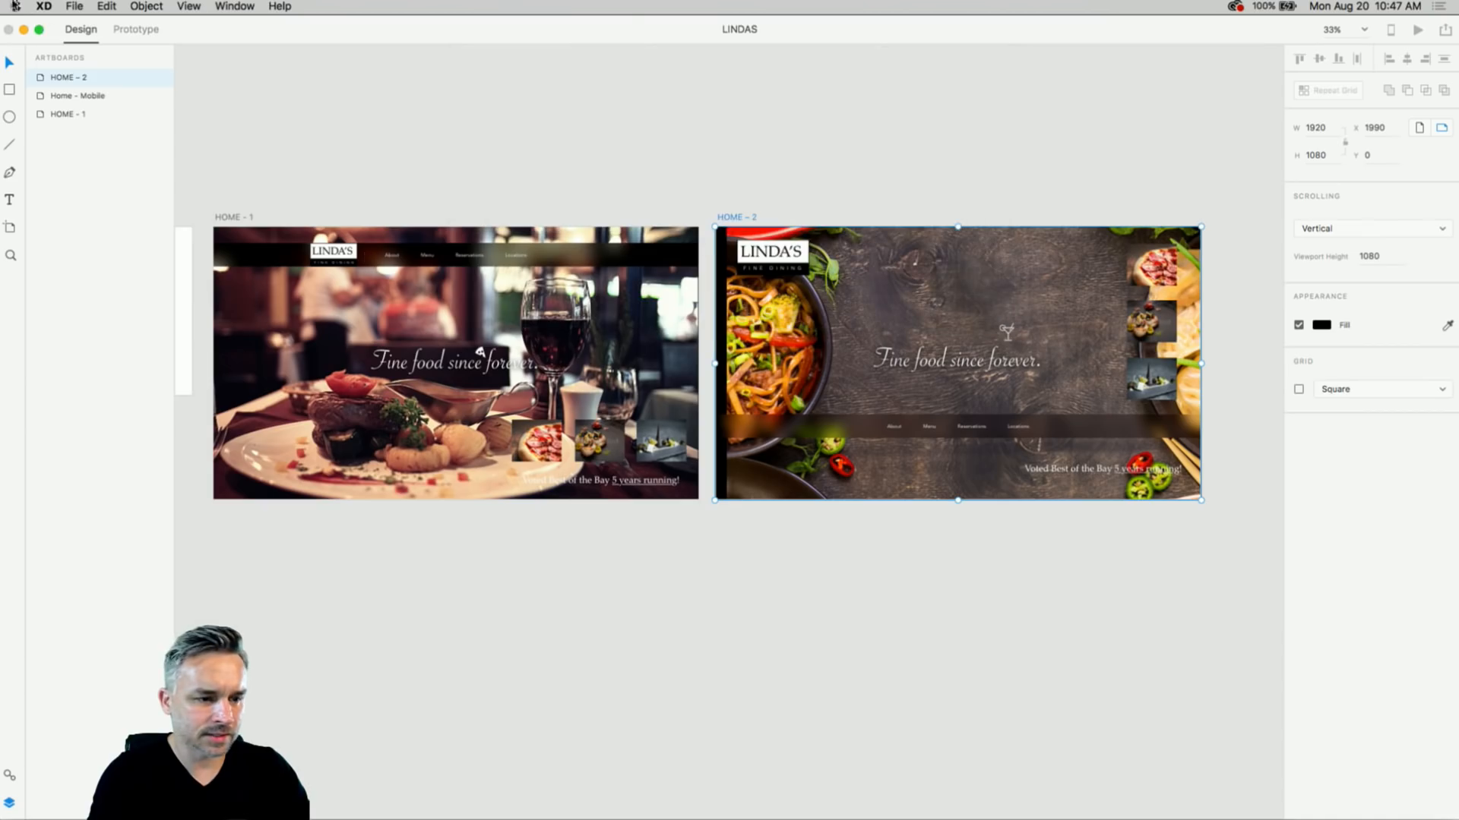
# - Reopen Save As and cancel it, then deselect and fit all artboards in view
pyautogui.click(74, 6)
pyautogui.press('Return')
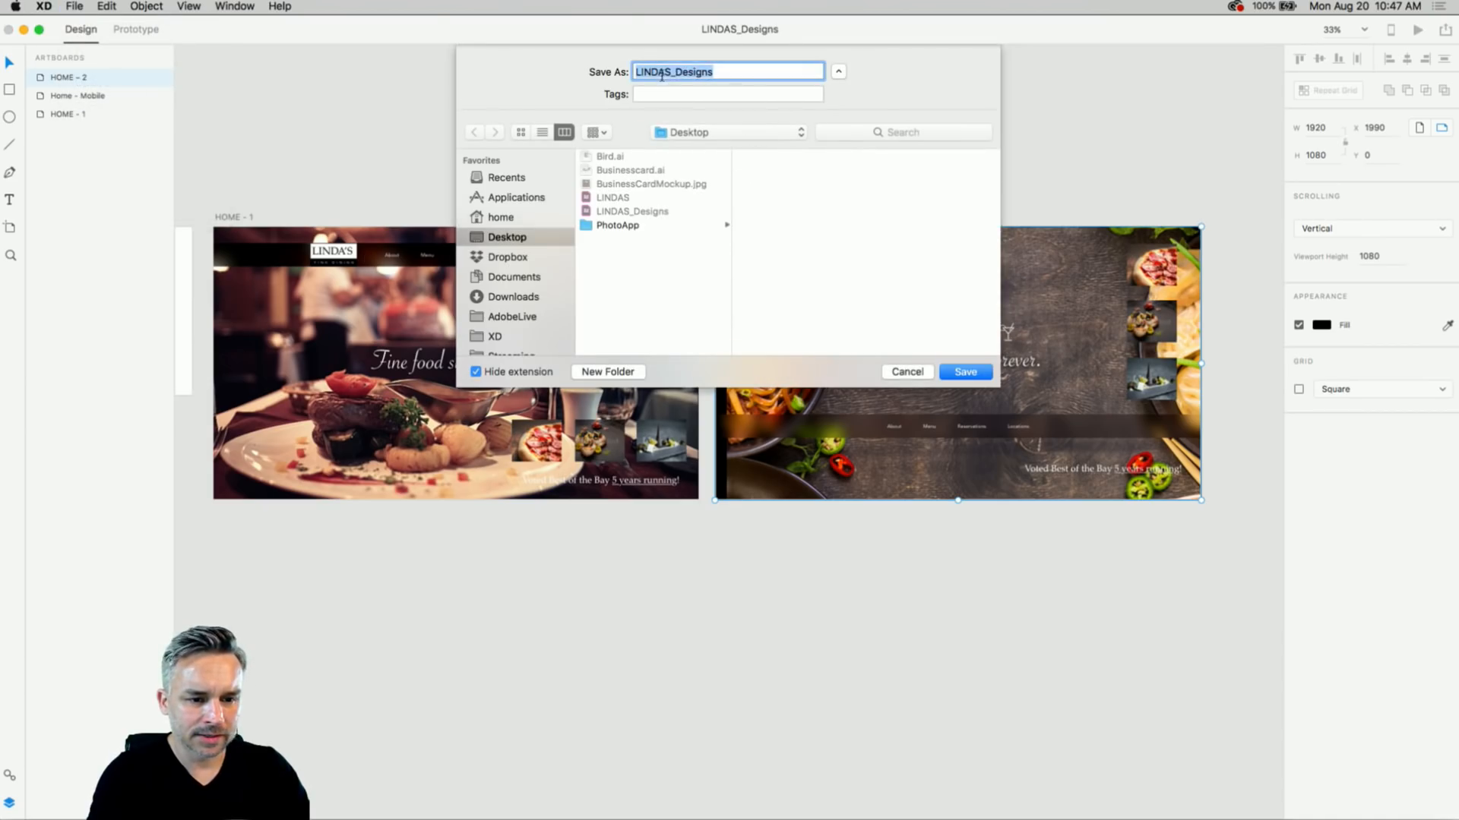
pyautogui.click(671, 74)
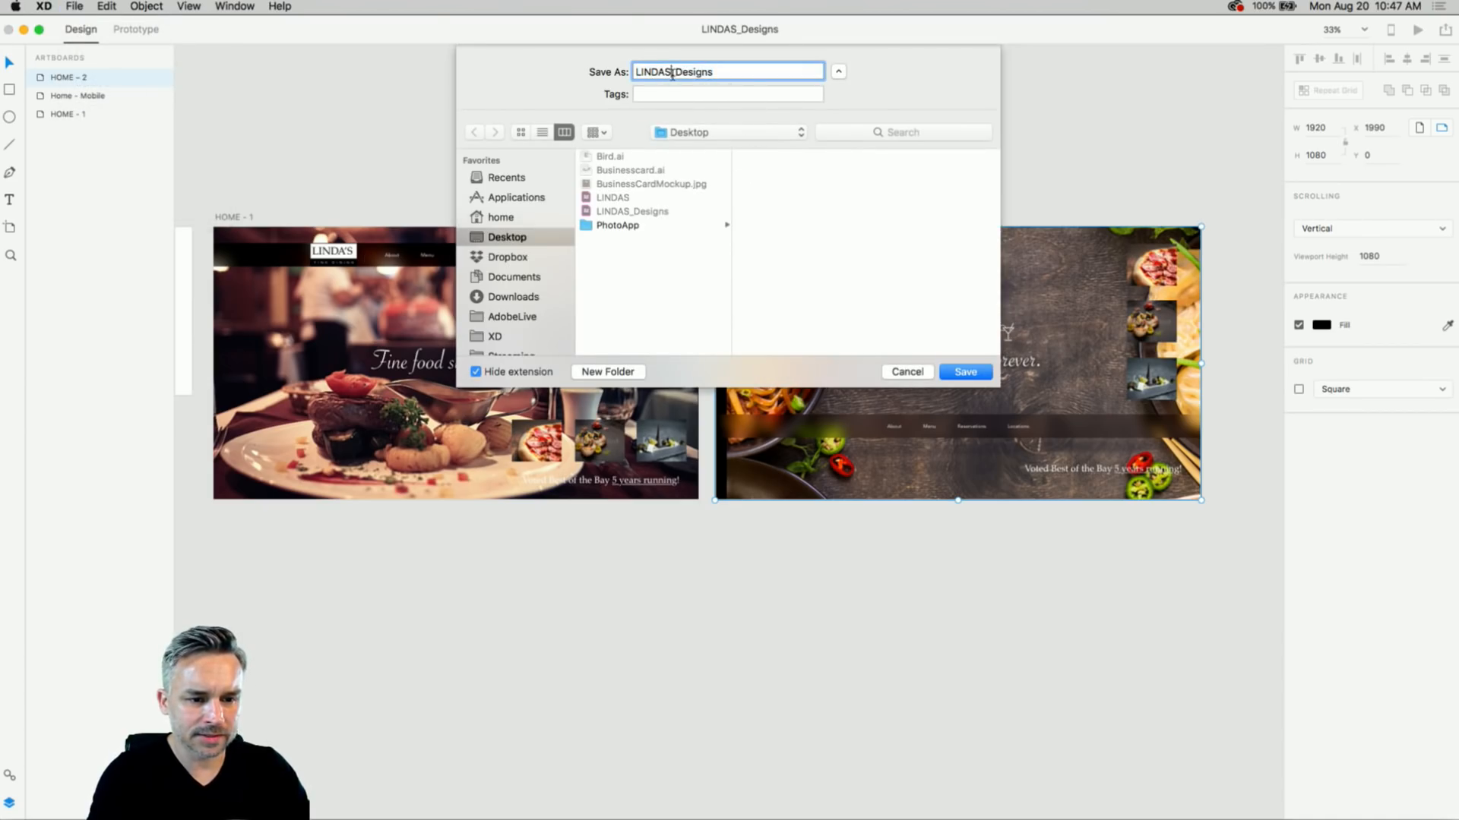
pyautogui.click(908, 371)
pyautogui.click(553, 201)
pyautogui.press('super+0')
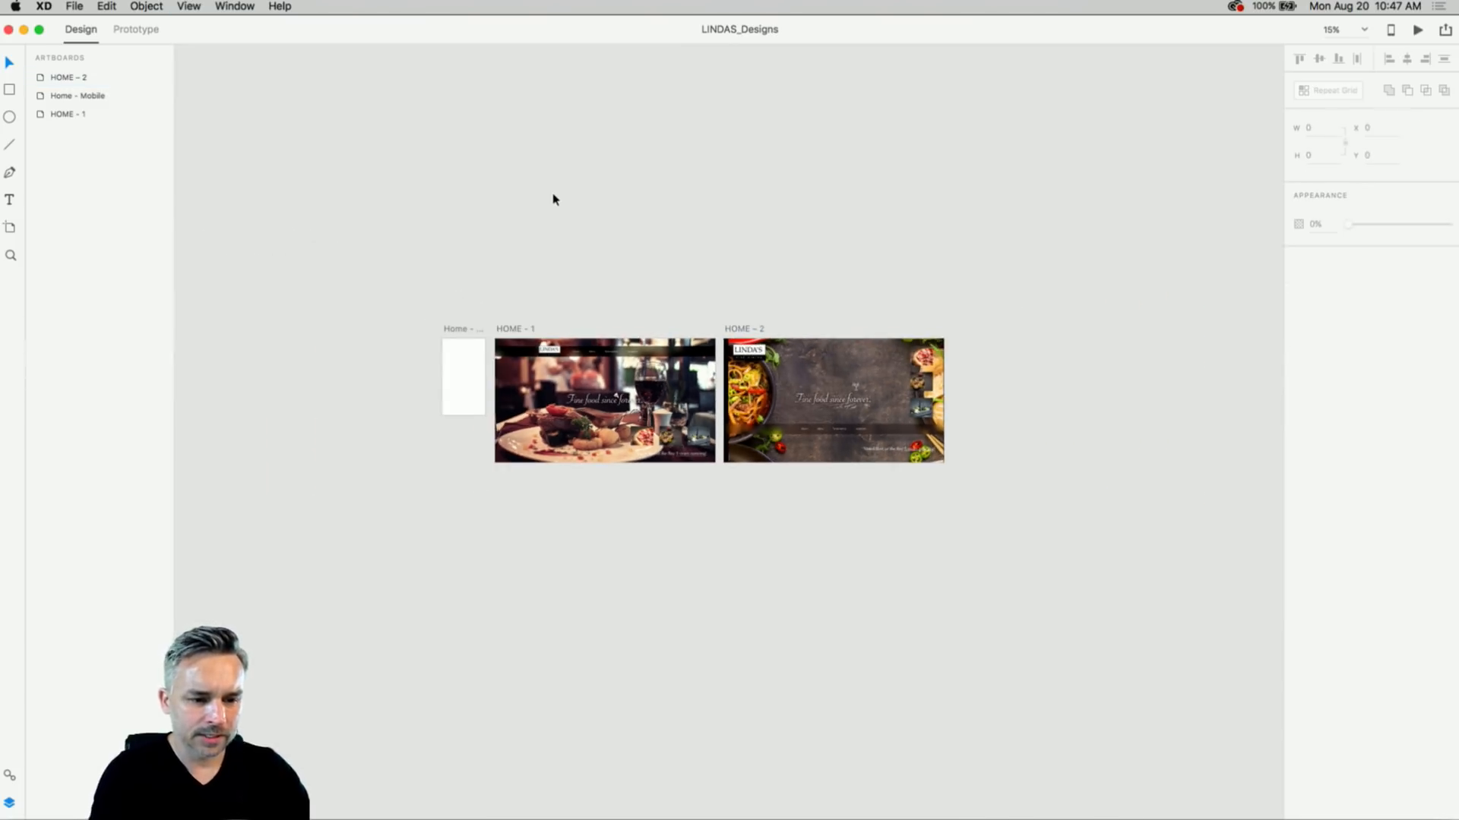
# - Move all three artboards up, copy HOME – 2 to a new artboard and rename it HOME
pyautogui.moveTo(392, 272); pyautogui.dragTo(1065, 563)
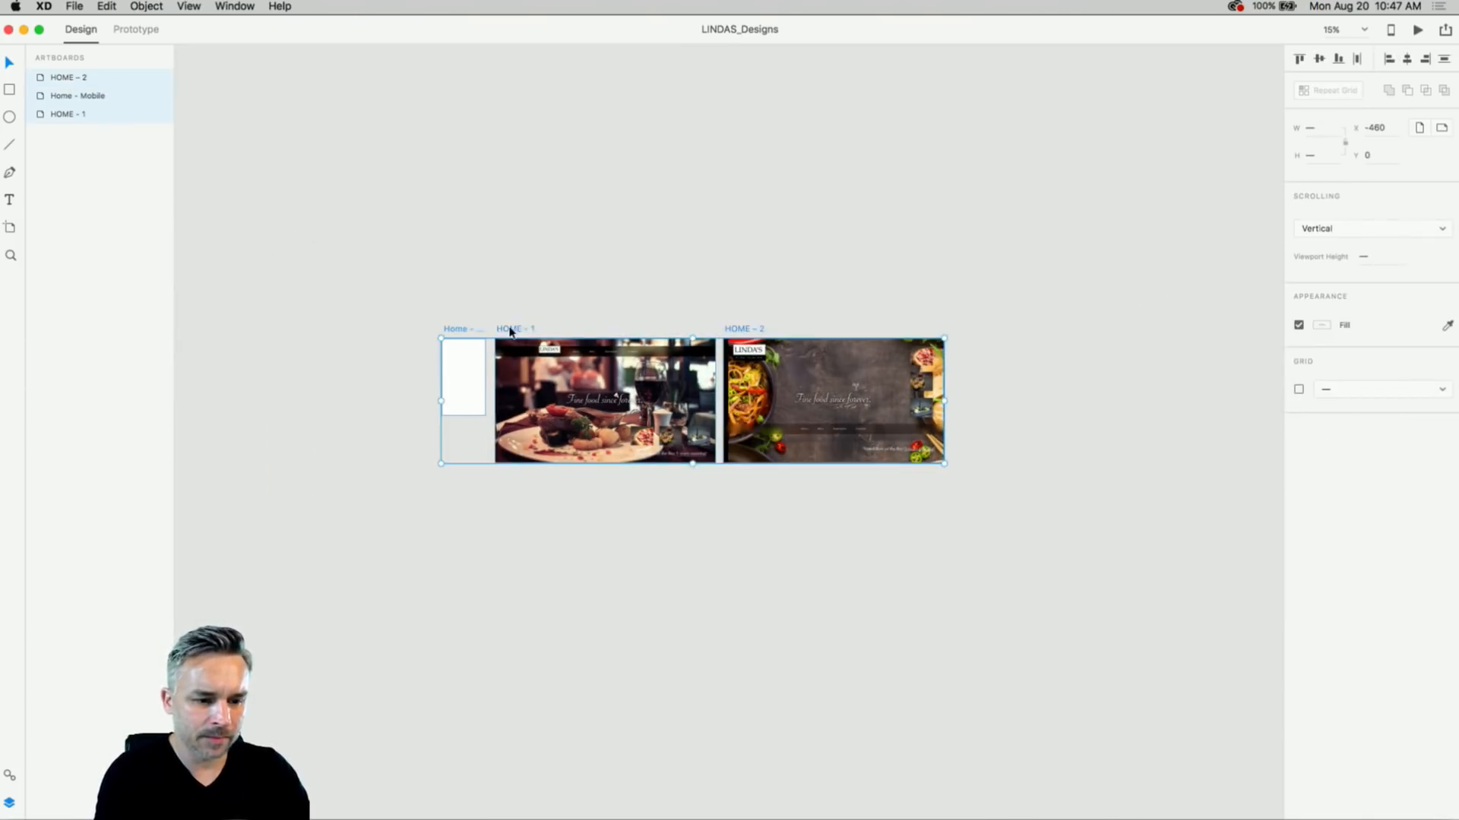
pyautogui.moveTo(504, 329); pyautogui.dragTo(515, 218)
pyautogui.click(712, 196)
pyautogui.click(739, 213)
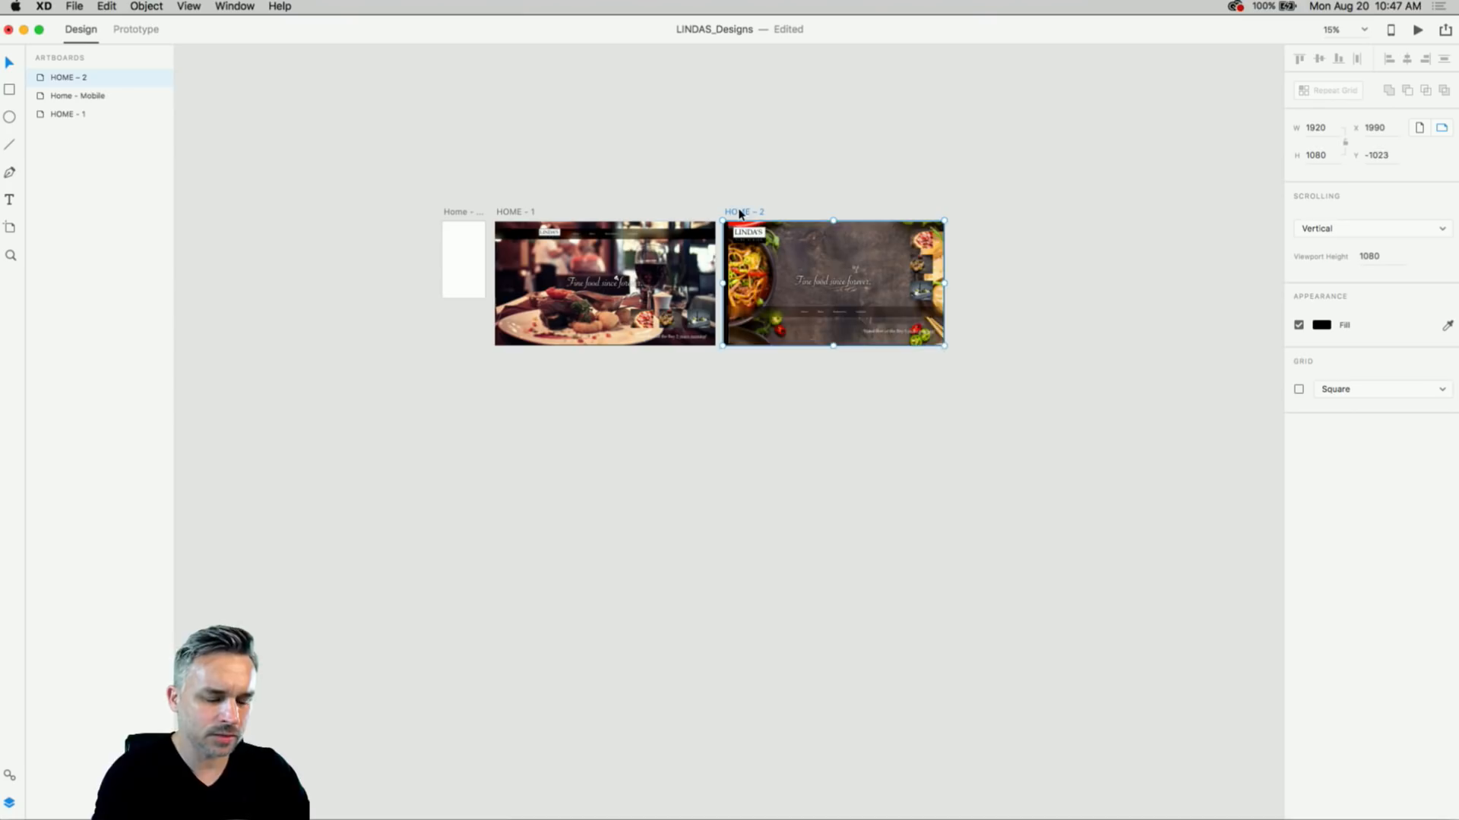
pyautogui.moveTo(740, 213); pyautogui.dragTo(364, 469)
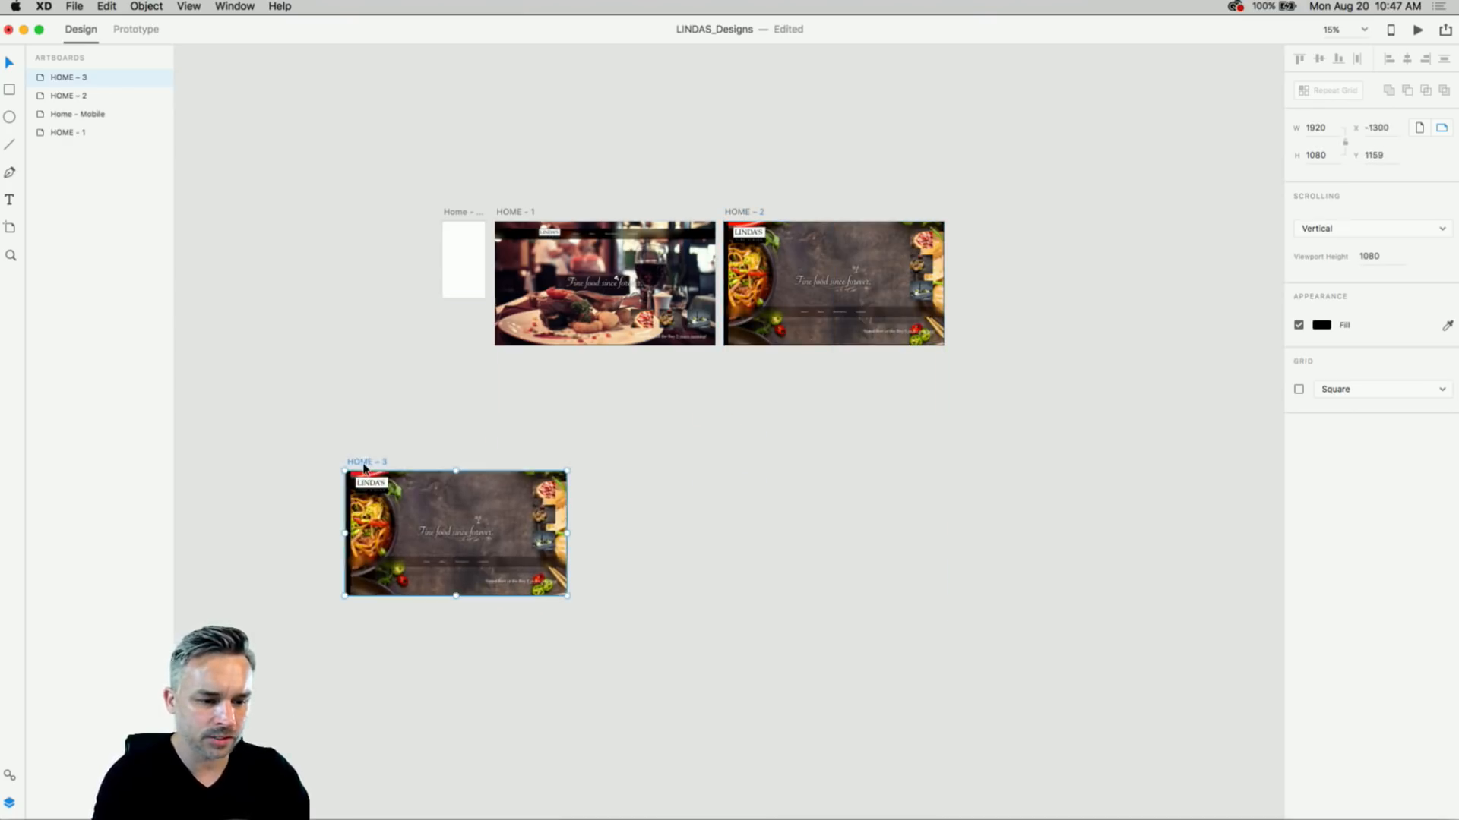
pyautogui.scroll(10, 364, 467)
pyautogui.doubleClick(331, 476)
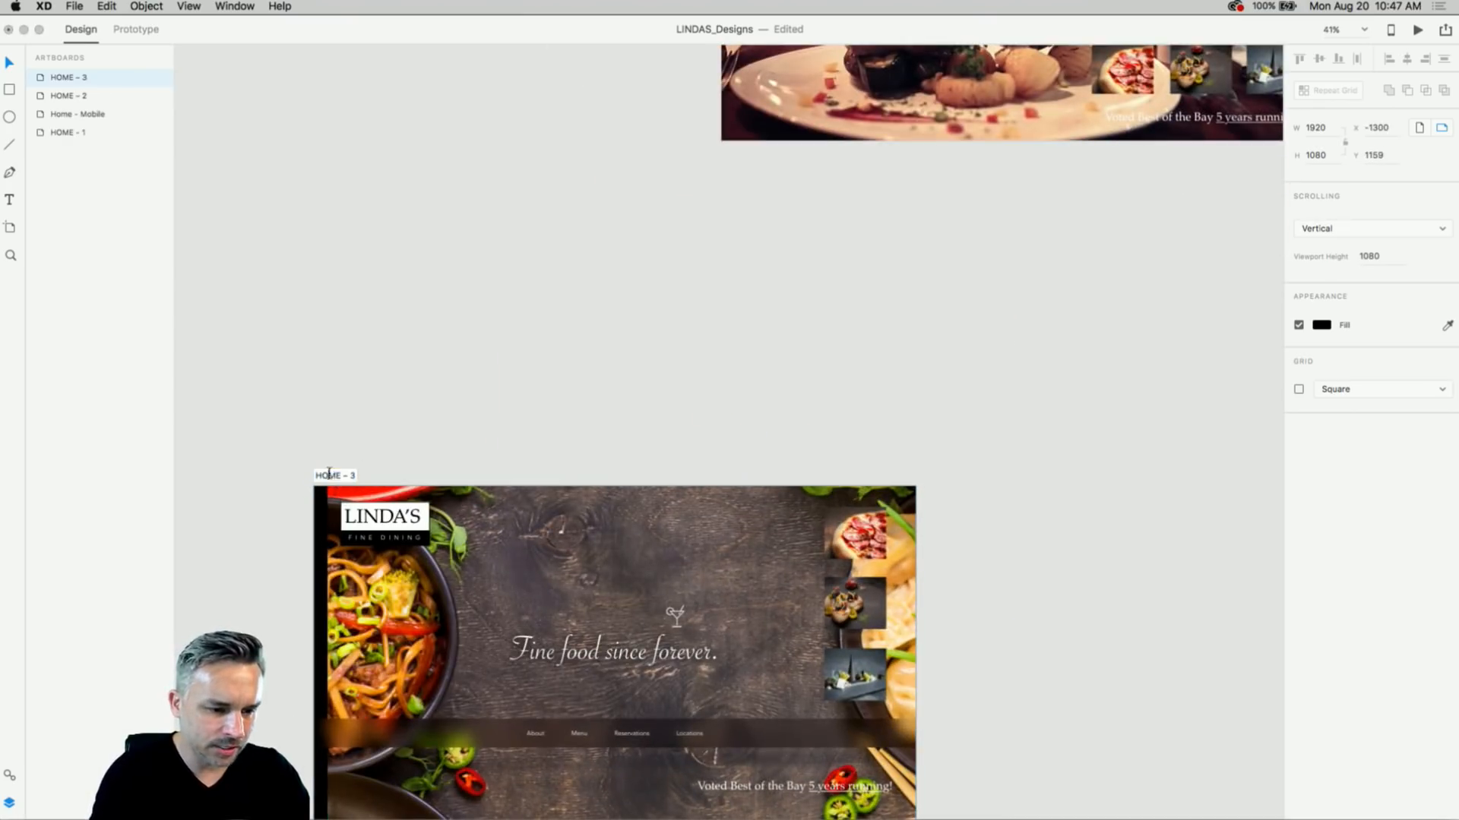
pyautogui.moveTo(340, 475); pyautogui.dragTo(557, 482)
pyautogui.press('BackSpace')
pyautogui.press('Return')
pyautogui.click(391, 388)
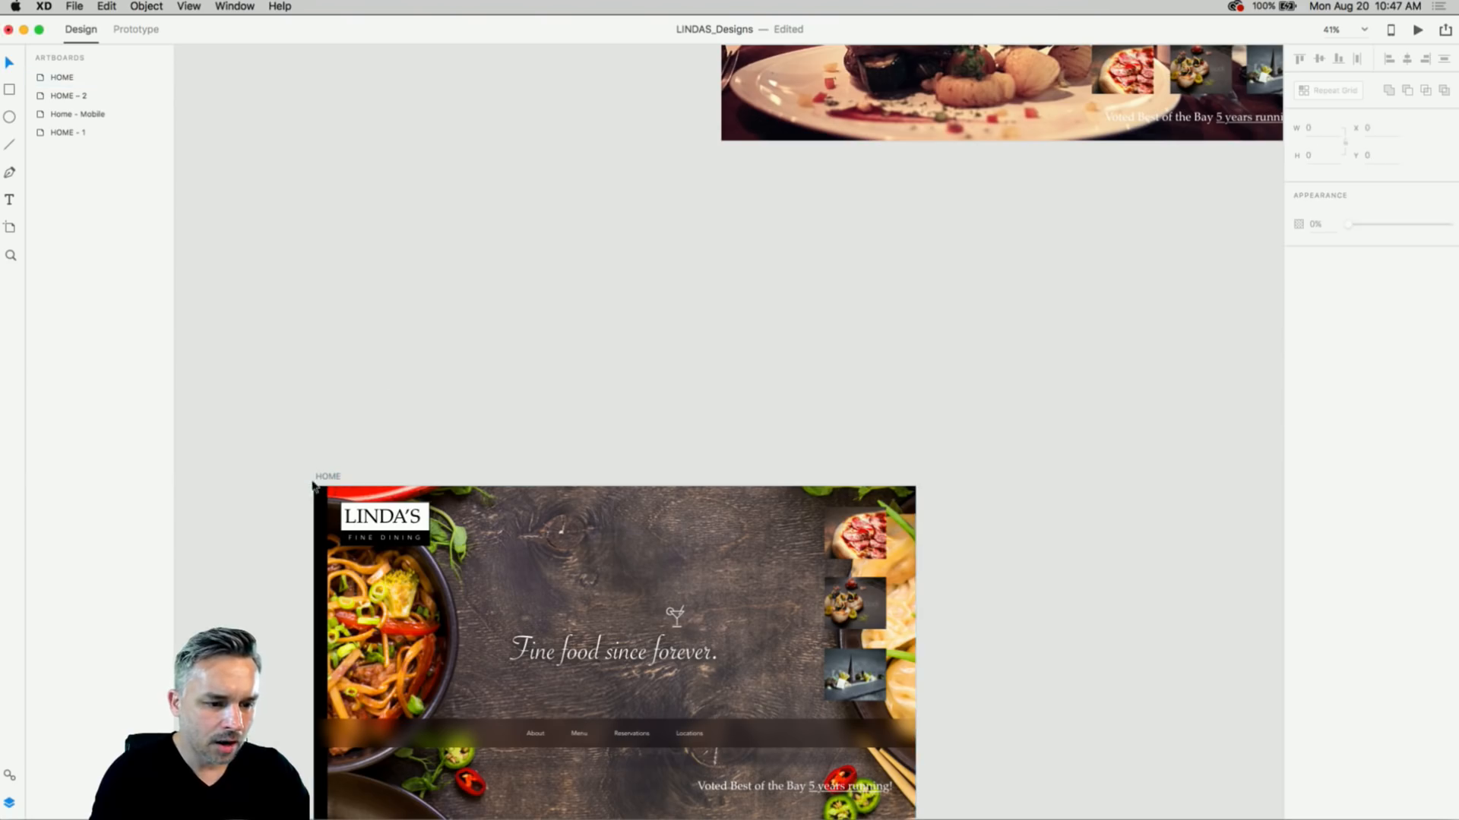
pyautogui.moveTo(327, 477); pyautogui.dragTo(391, 270)
# - Duplicate HOME, name the copy About, and place it directly beneath HOME
pyautogui.scroll(-2, 615, 150)
pyautogui.hscroll(2, 615, 150)
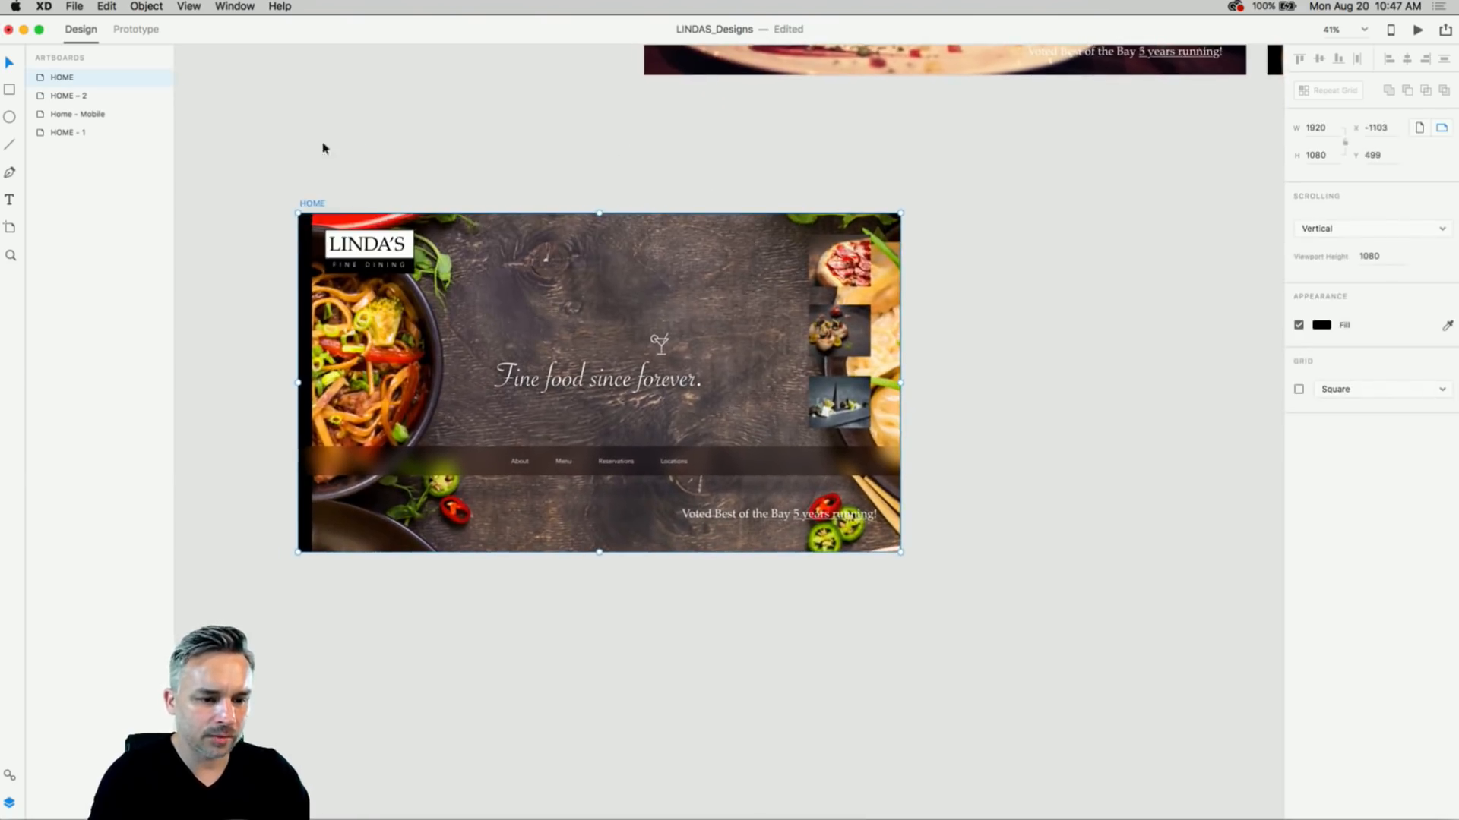
pyautogui.press('super+d')
pyautogui.moveTo(504, 257); pyautogui.dragTo(929, 89)
pyautogui.moveTo(896, 146); pyautogui.dragTo(869, 189)
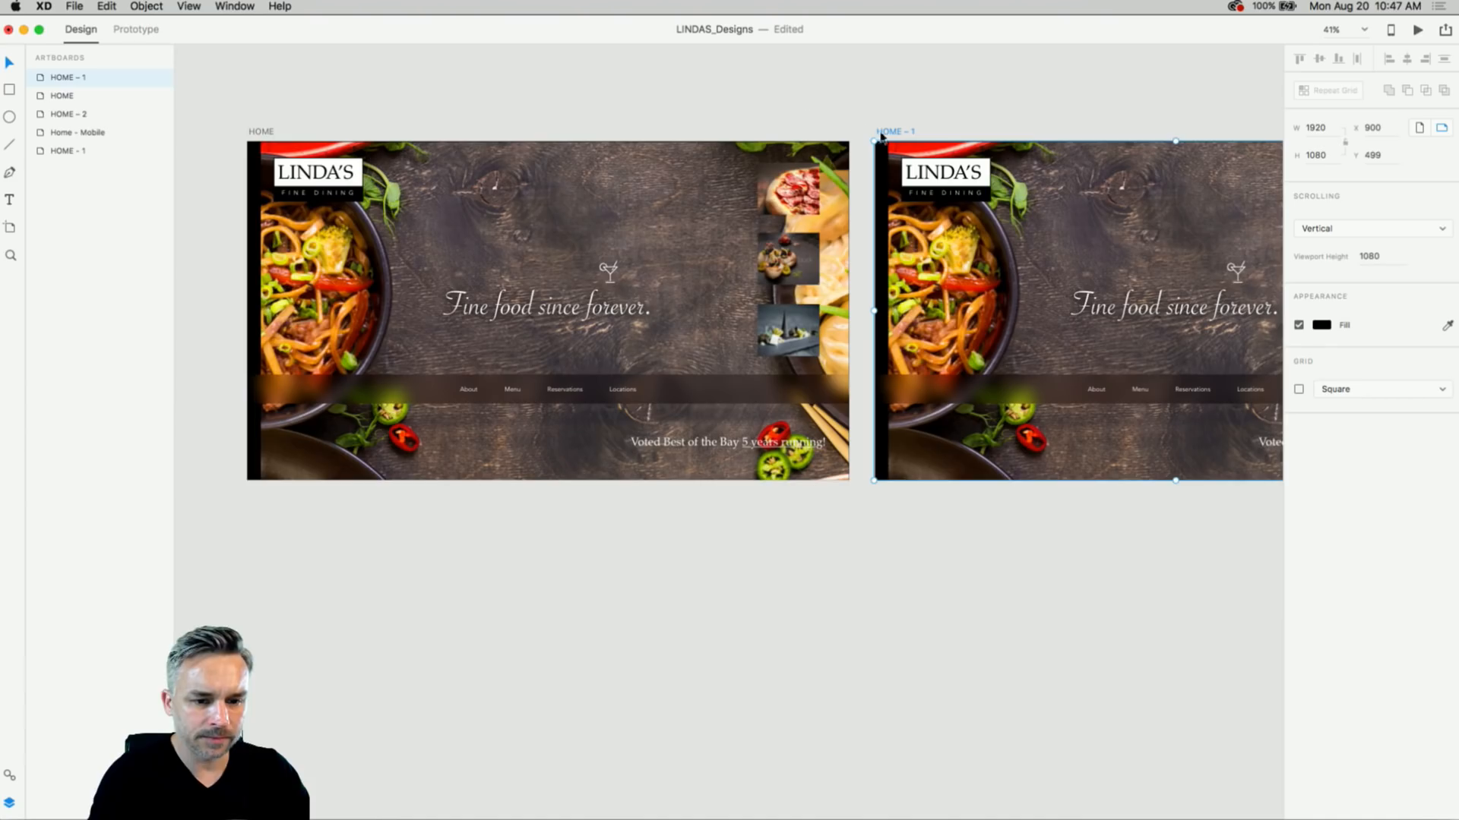
pyautogui.doubleClick(887, 132)
pyautogui.write('About')
pyautogui.press('Return')
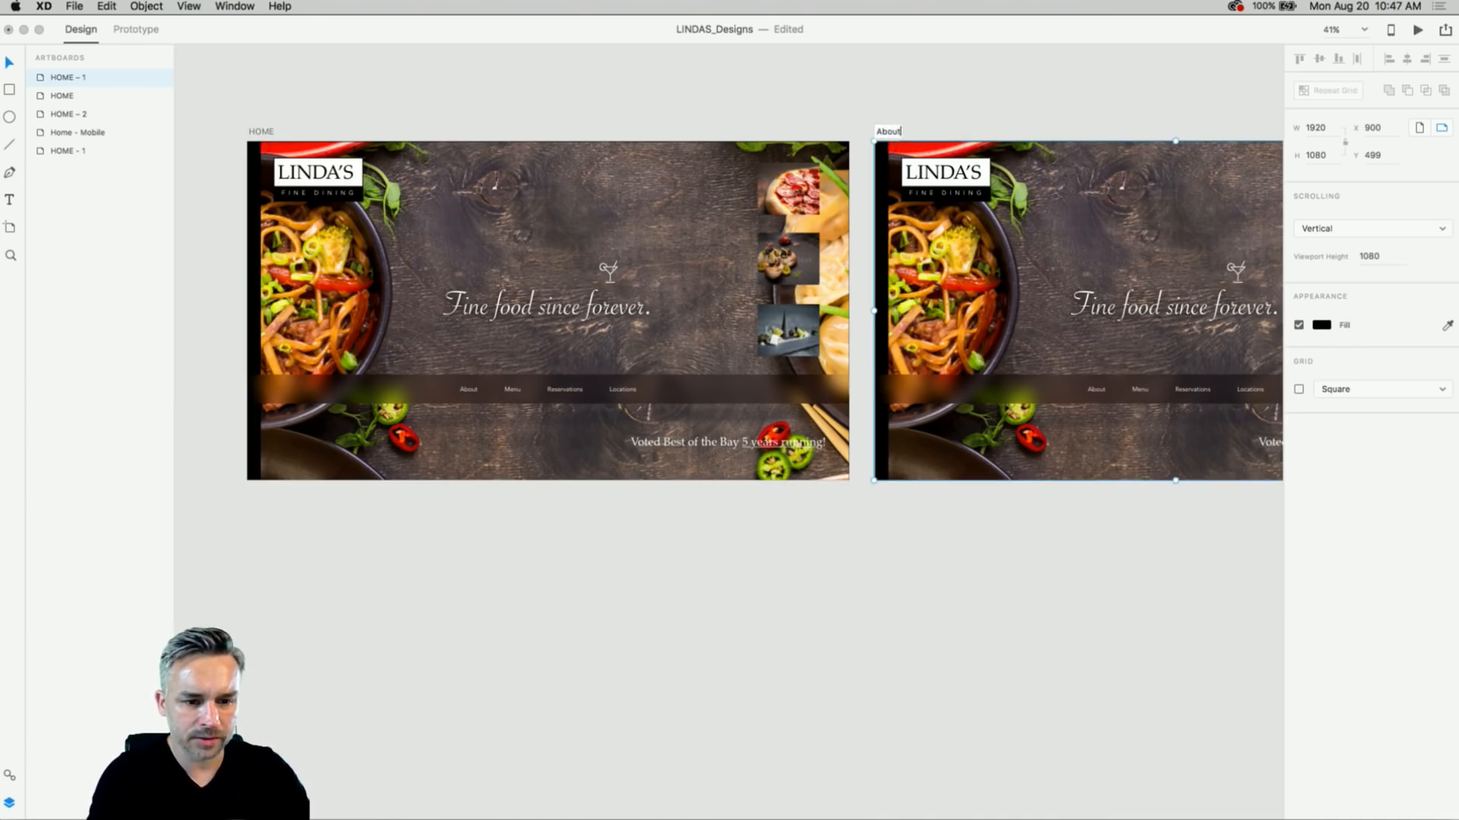
pyautogui.moveTo(886, 134); pyautogui.dragTo(259, 513)
pyautogui.scroll(3, 272, 557)
pyautogui.scroll(-5, 272, 557)
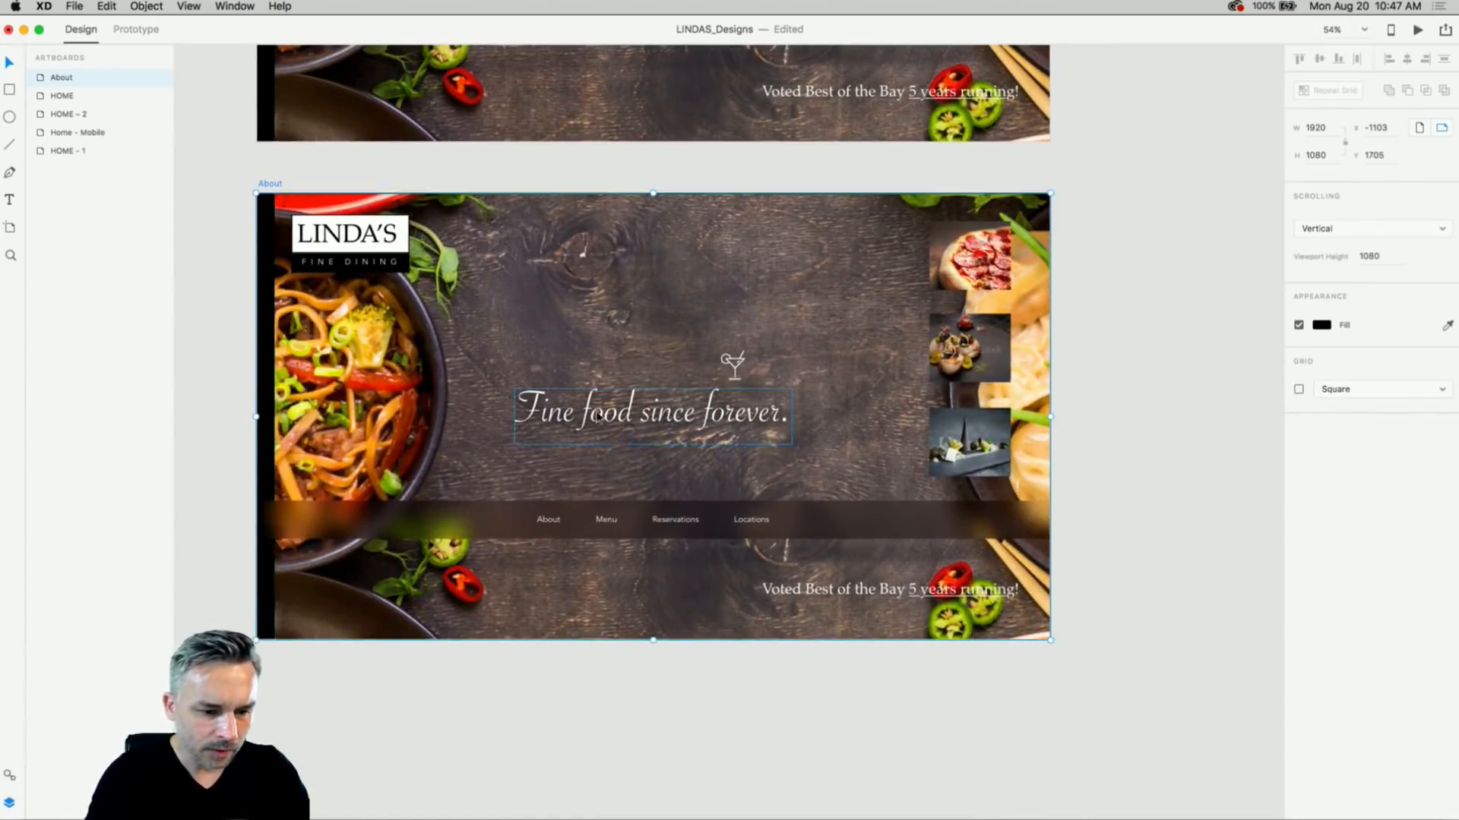
# - Delete the 'Fine food since forever.' tagline and the cocktail icon from About
pyautogui.click(607, 408)
pyautogui.press('Delete')
pyautogui.click(733, 364)
pyautogui.press('Delete')
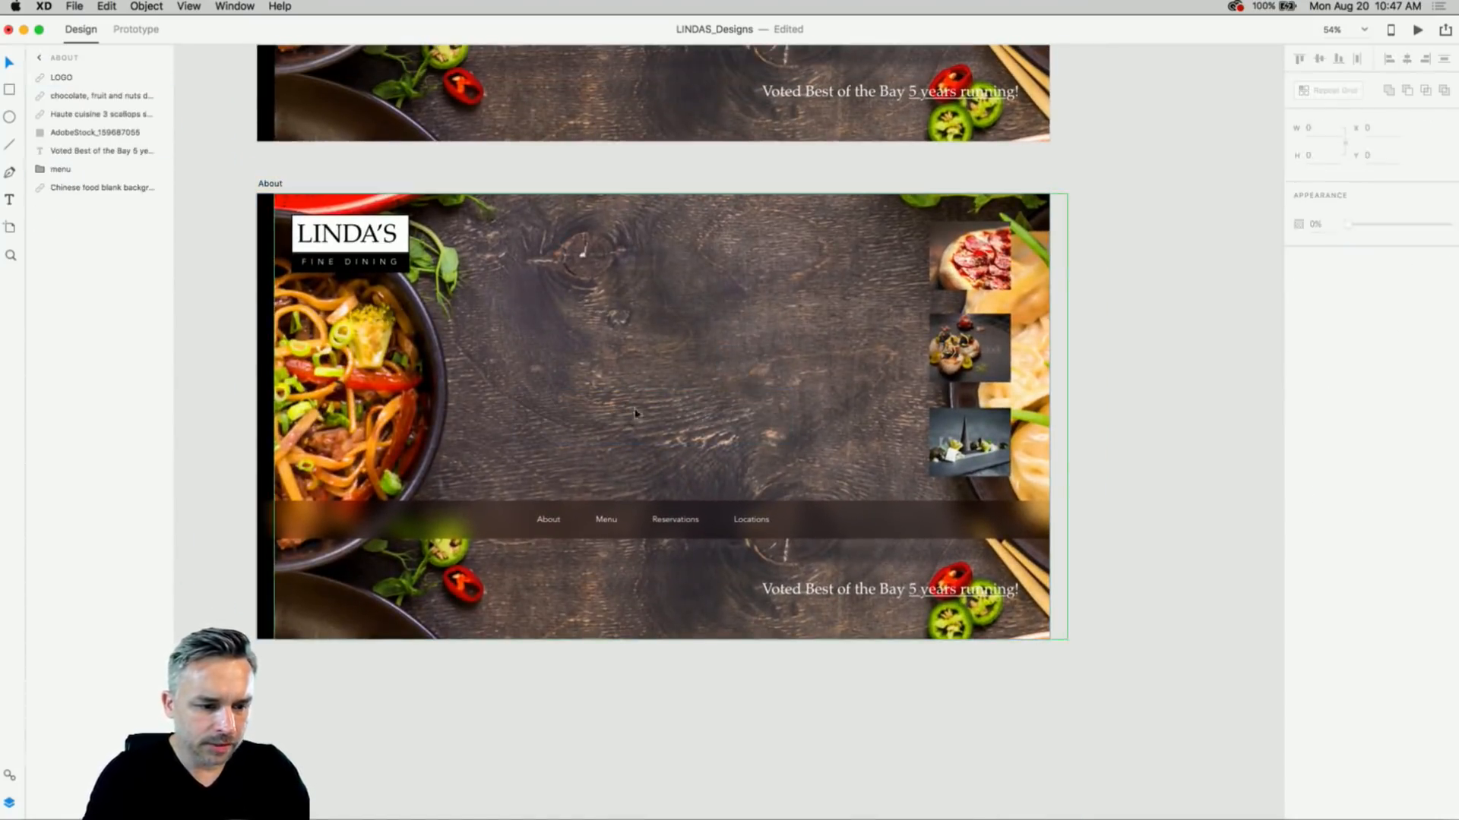
# - Snap the About and HOME background images flush to the left edge at X 0
pyautogui.moveTo(373, 392); pyautogui.dragTo(351, 391)
pyautogui.scroll(5, 489, 498)
pyautogui.click(486, 326)
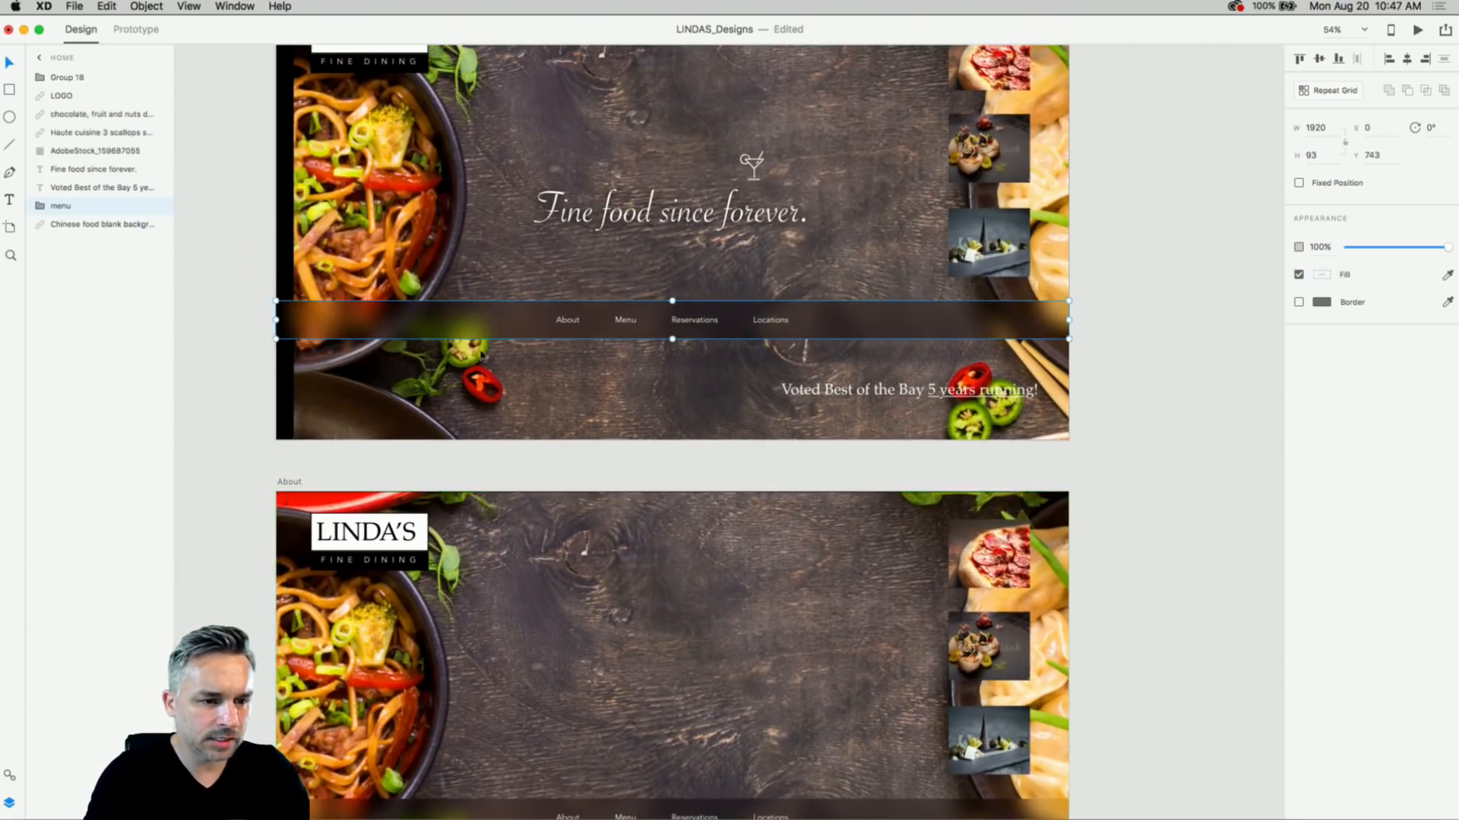
pyautogui.click(484, 390)
pyautogui.moveTo(484, 390); pyautogui.dragTo(497, 435)
pyautogui.scroll(-5, 498, 434)
pyautogui.scroll(2, 551, 378)
pyautogui.click(552, 377)
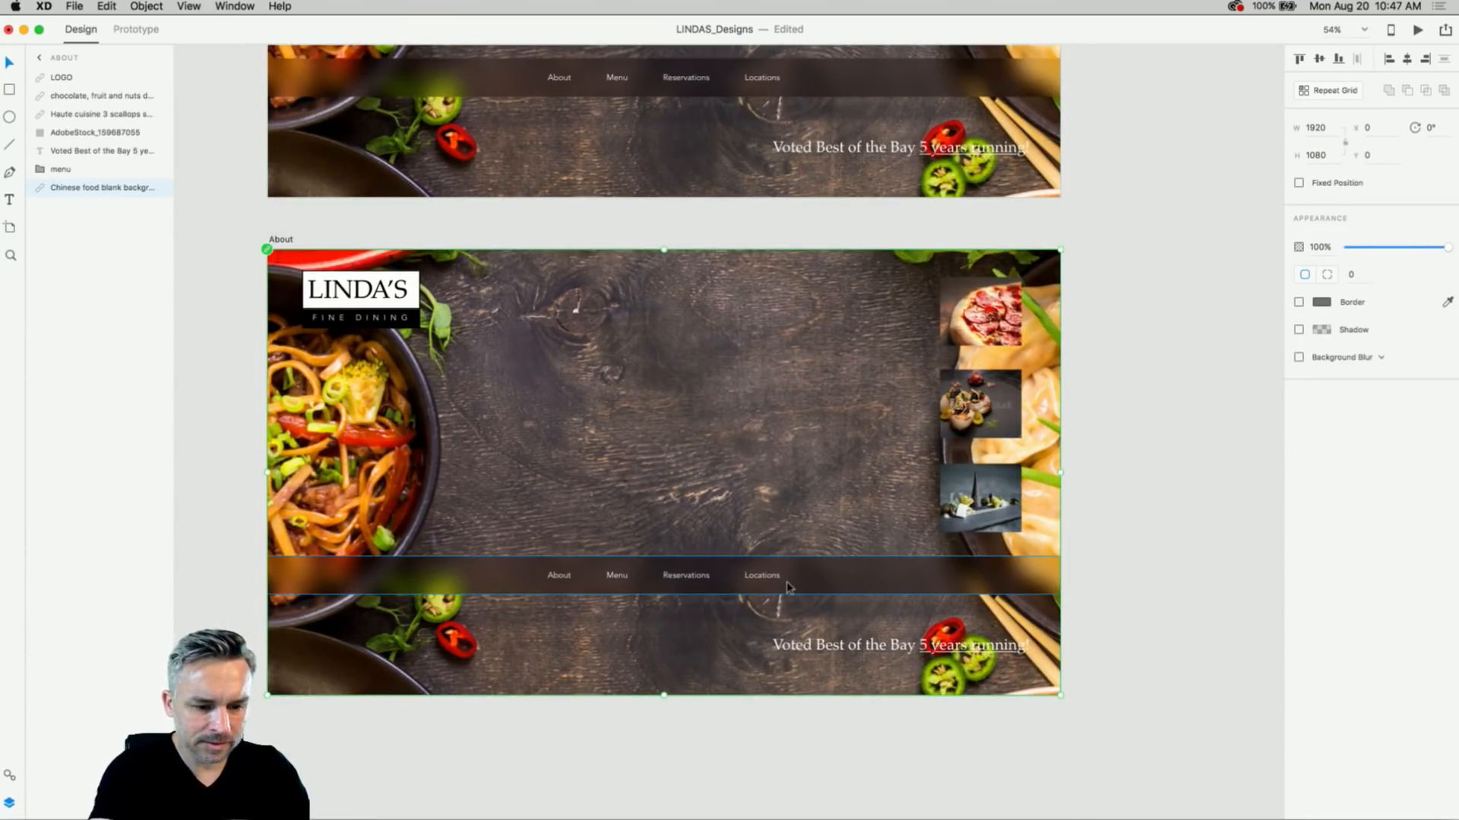
pyautogui.click(281, 240)
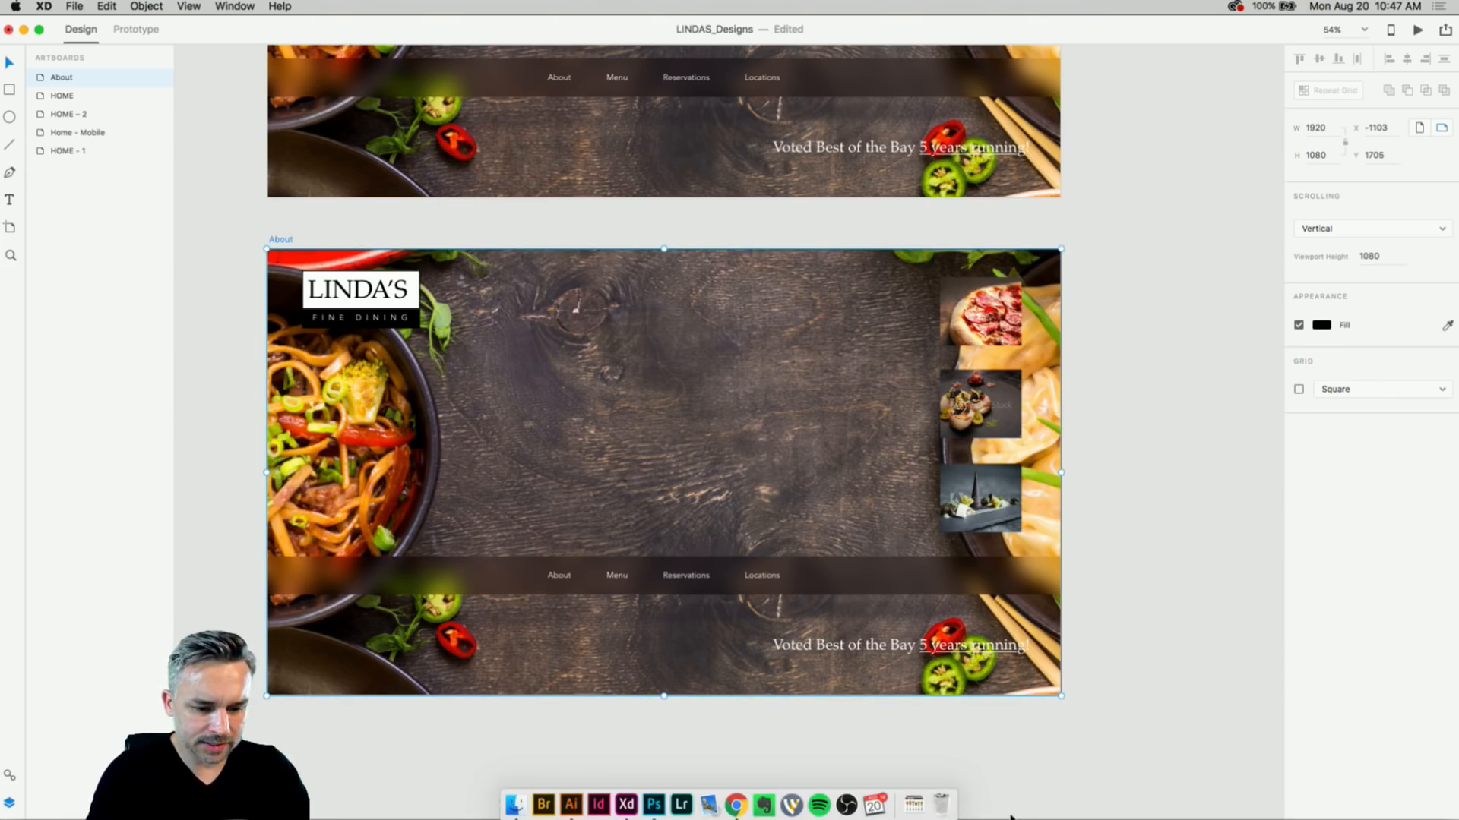
pyautogui.click(736, 803)
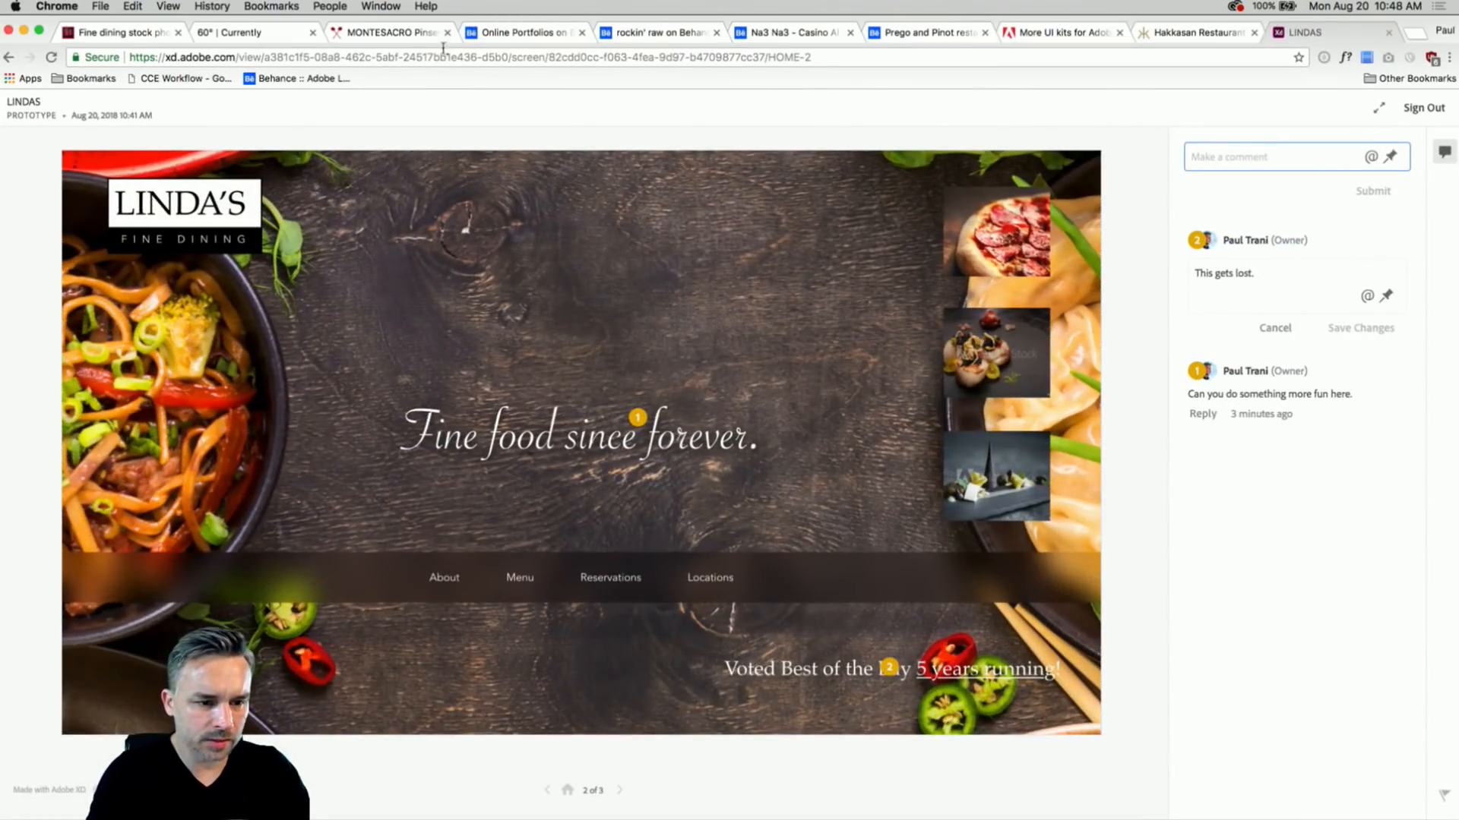
# - Select the Montesacro About page's history paragraphs through 'outside of Rome.' and copy them
pyautogui.click(347, 38)
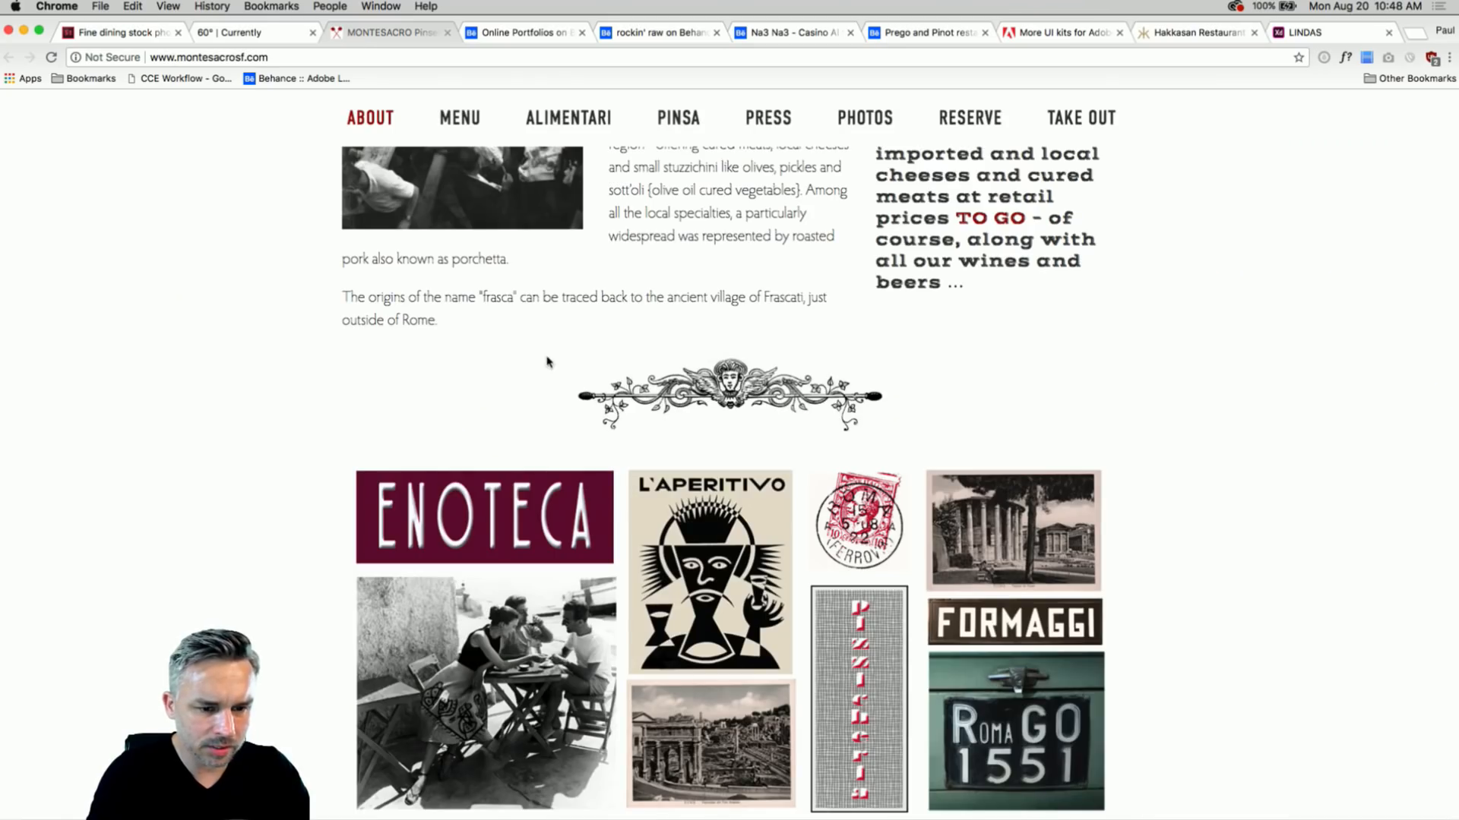
pyautogui.scroll(10, 548, 362)
pyautogui.moveTo(342, 235); pyautogui.dragTo(693, 493)
pyautogui.scroll(-5, 668, 505)
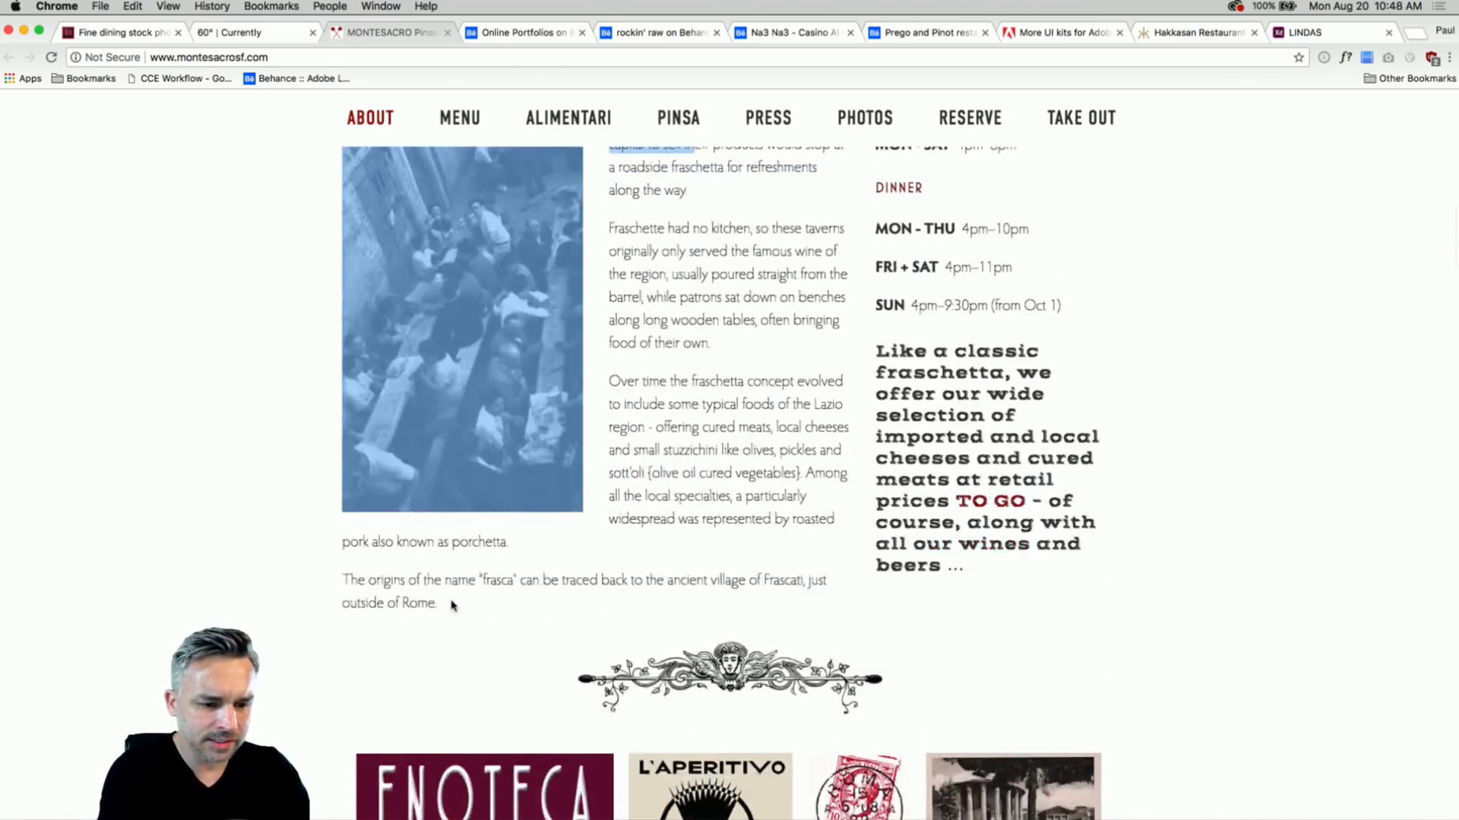
pyautogui.moveTo(451, 606); pyautogui.dragTo(453, 606)
pyautogui.click(24, 31)
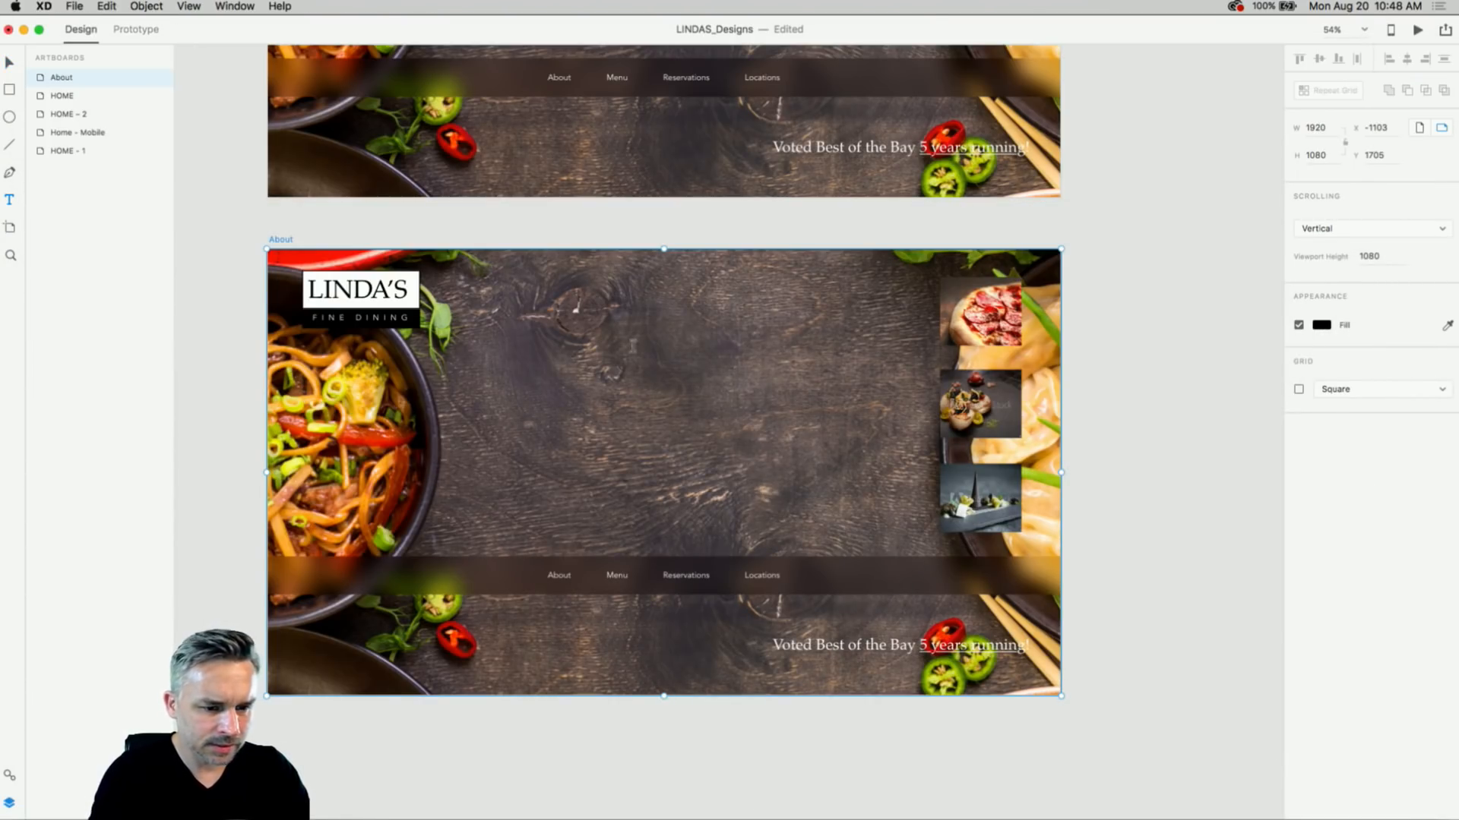
# - Paste the copied paragraphs into a new text box mid-About and set them to 16 pt
pyautogui.moveTo(608, 300); pyautogui.dragTo(889, 471)
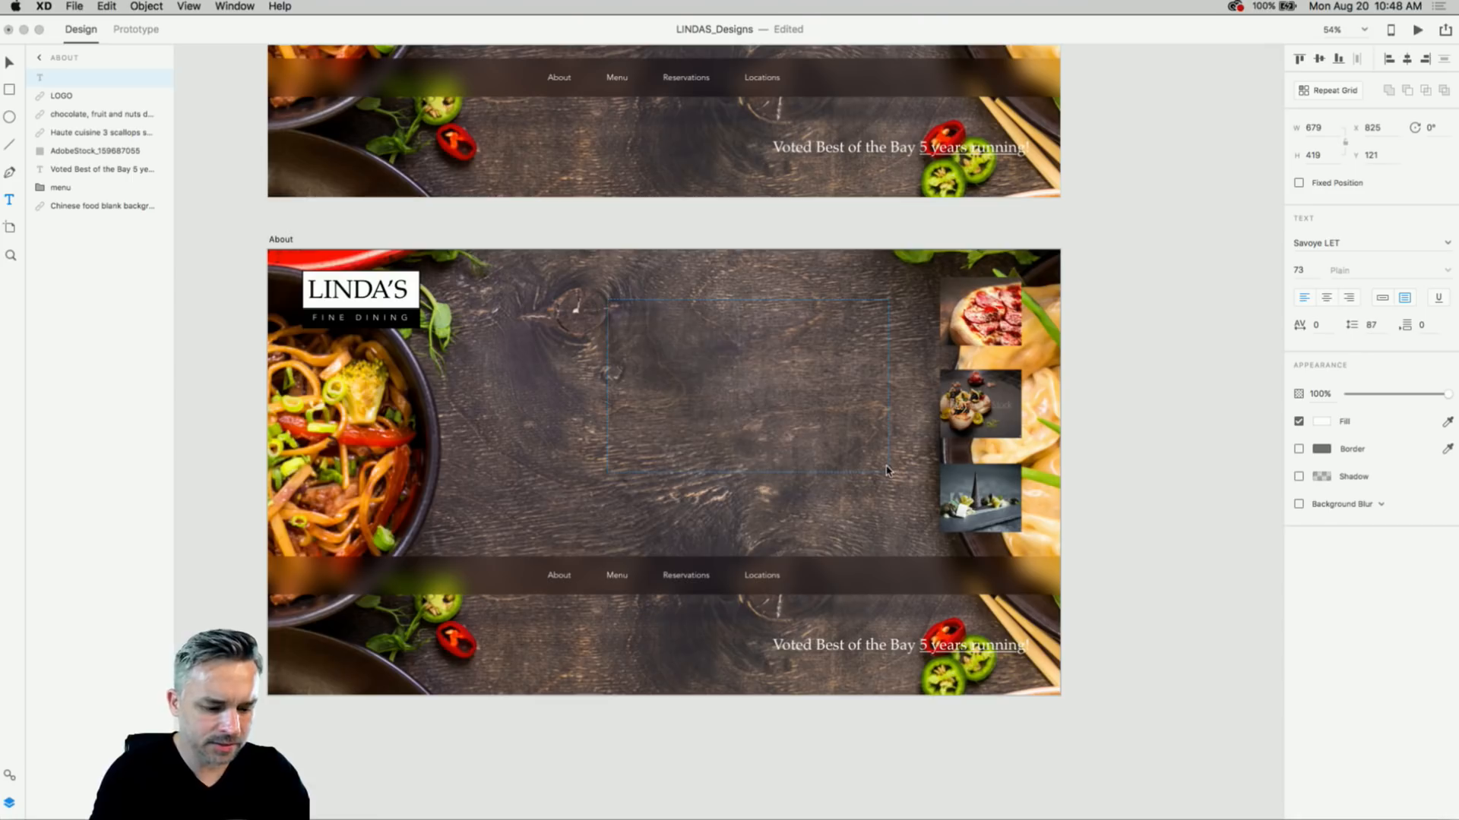
pyautogui.press('super+v')
pyautogui.press('super+a')
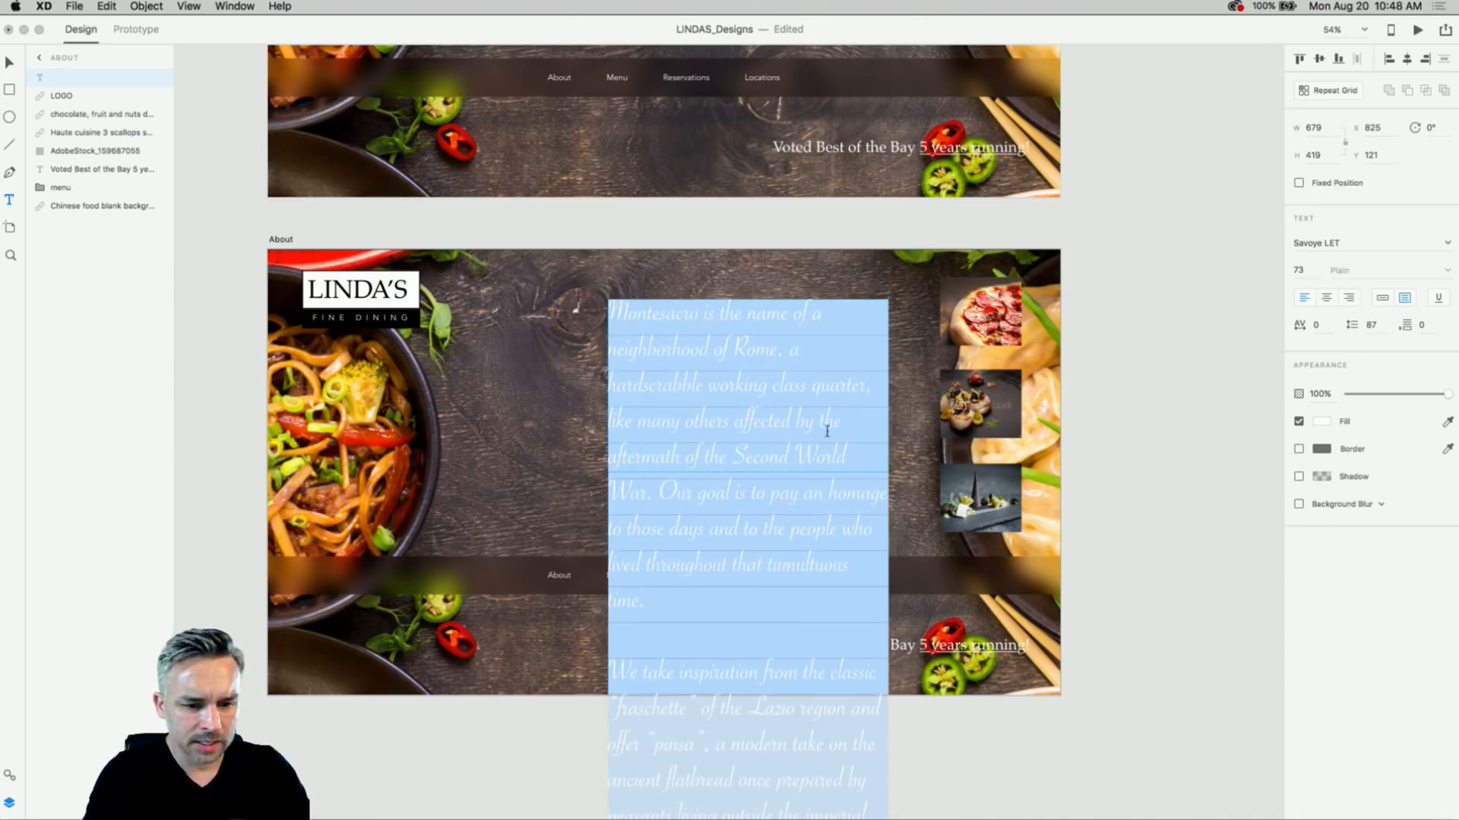
pyautogui.click(1307, 271)
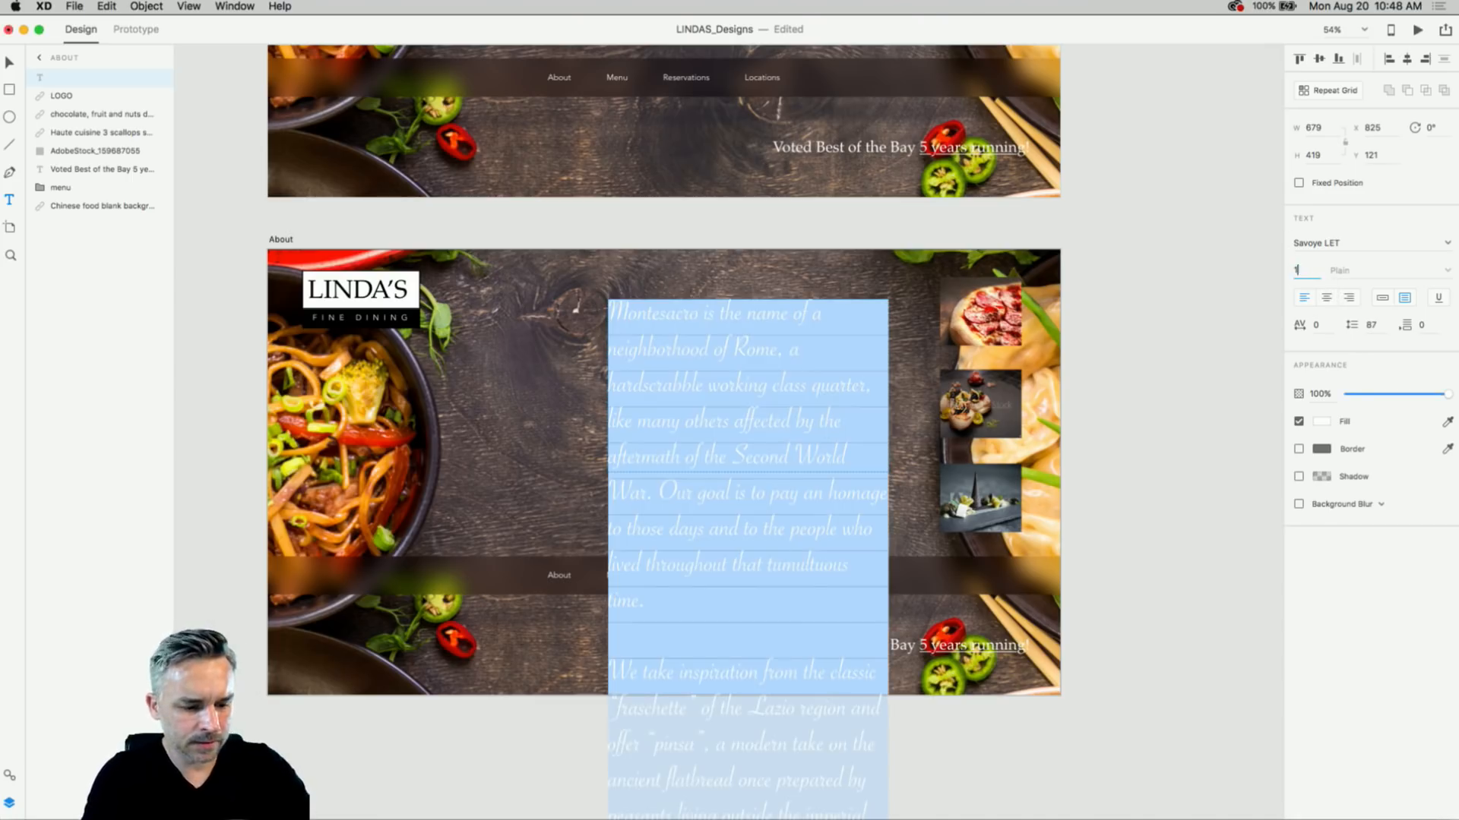
pyautogui.write('16')
pyautogui.press('Return')
pyautogui.press('Escape')
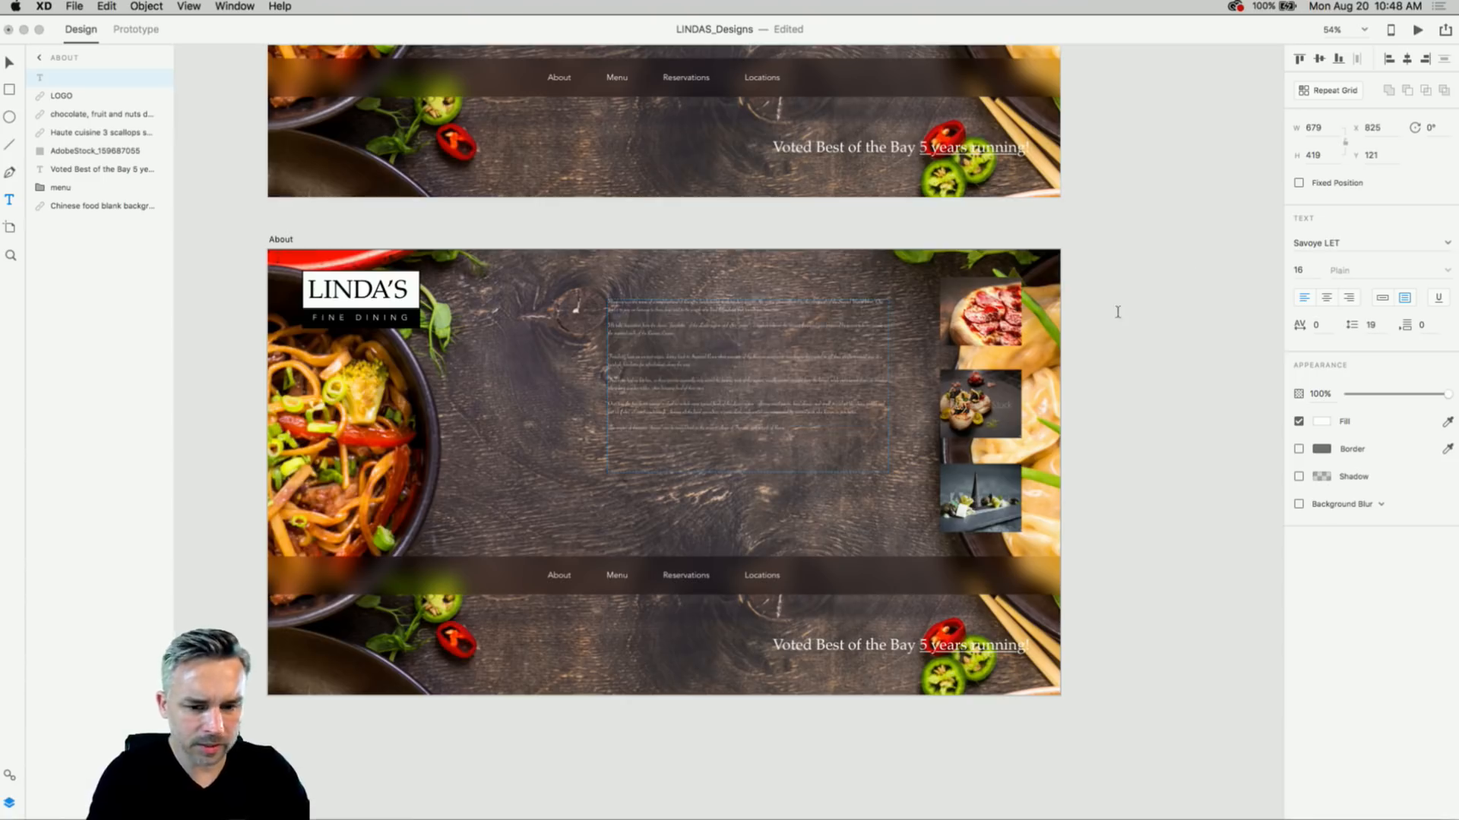
pyautogui.click(1297, 275)
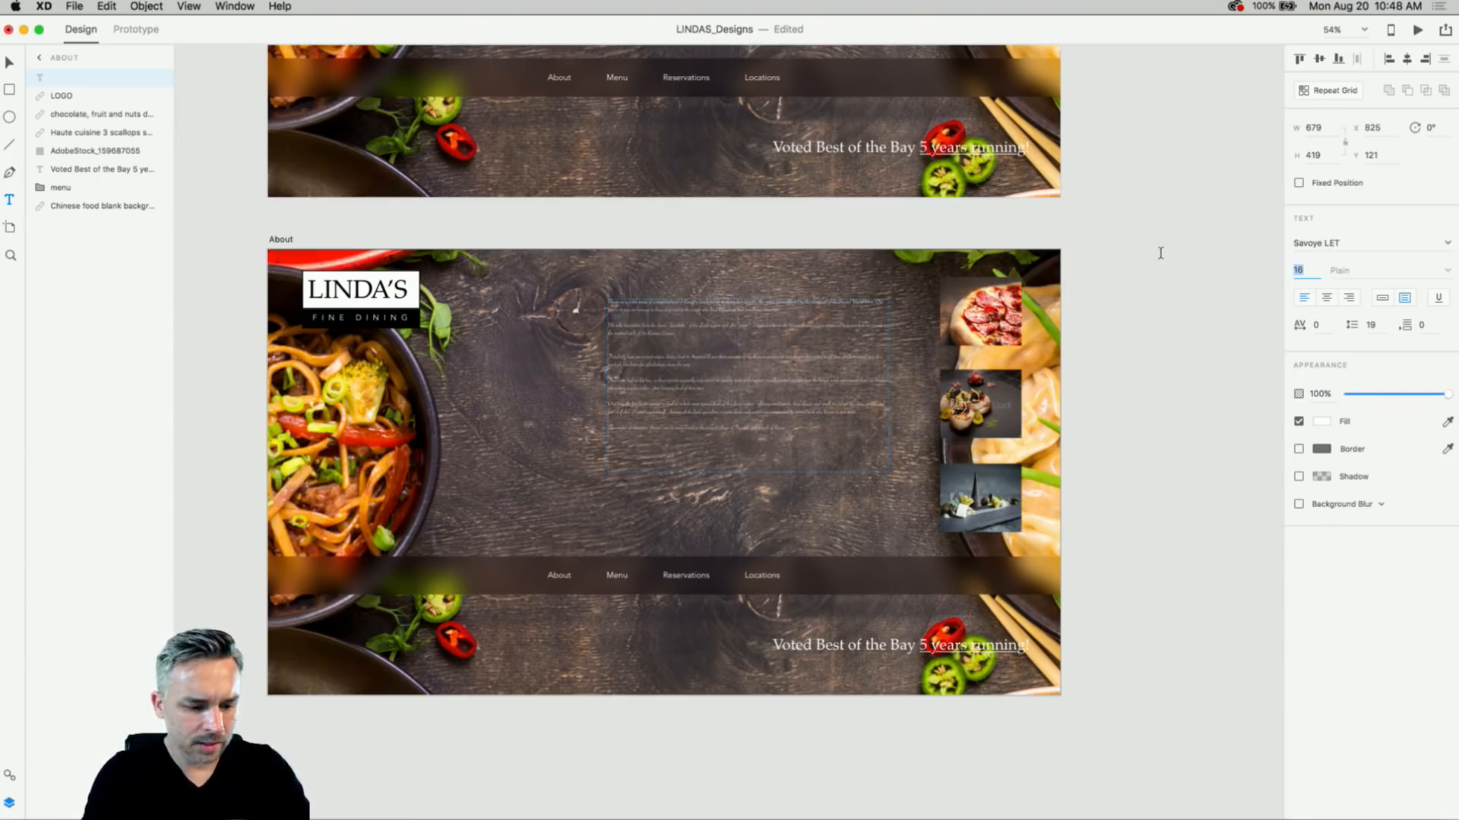
# - Try Acumin and other fonts, then pick Avenir from the font list for the paragraphs
pyautogui.write('1')
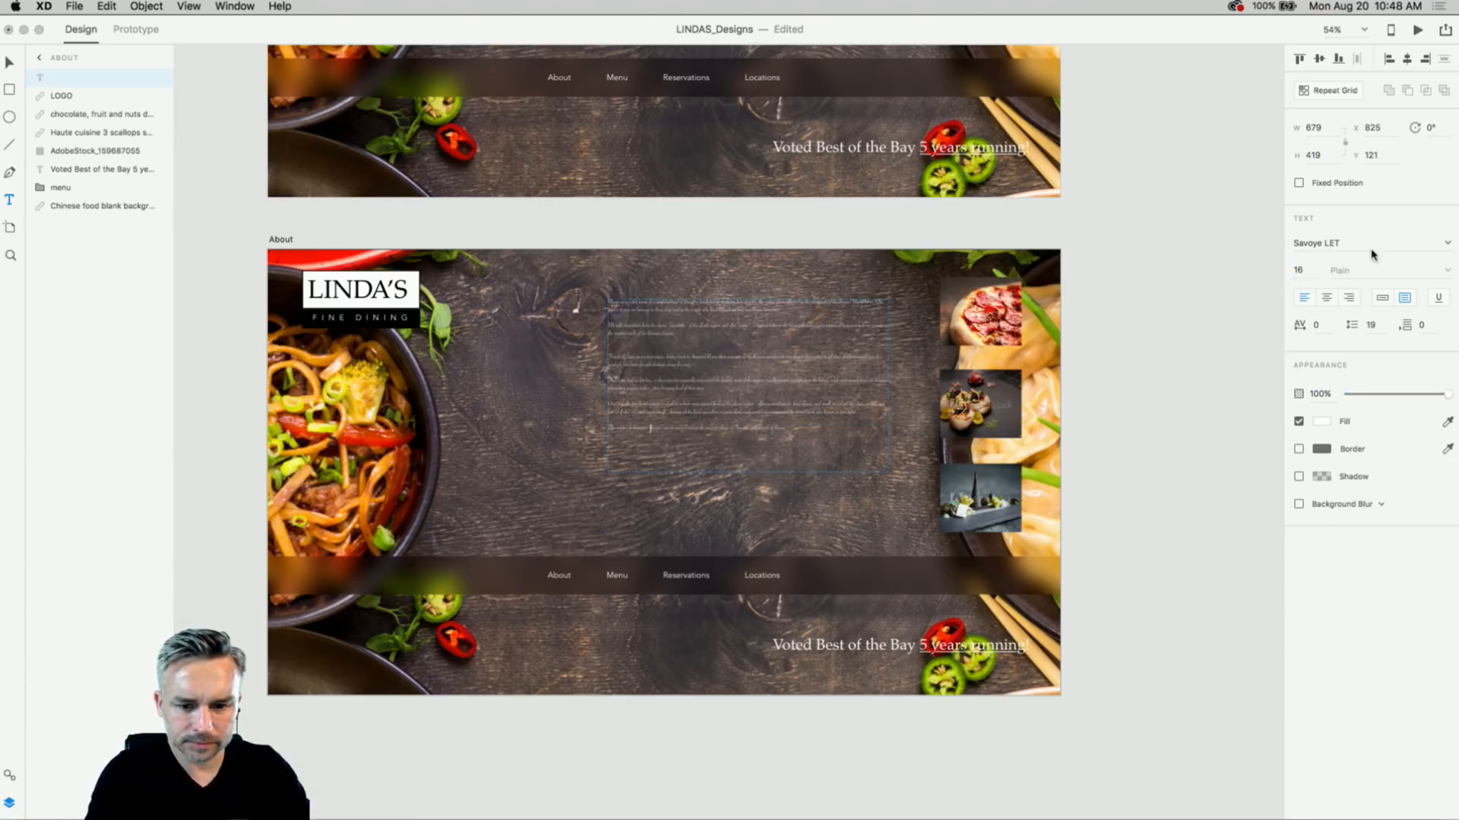
pyautogui.click(1379, 243)
pyautogui.write('Acum')
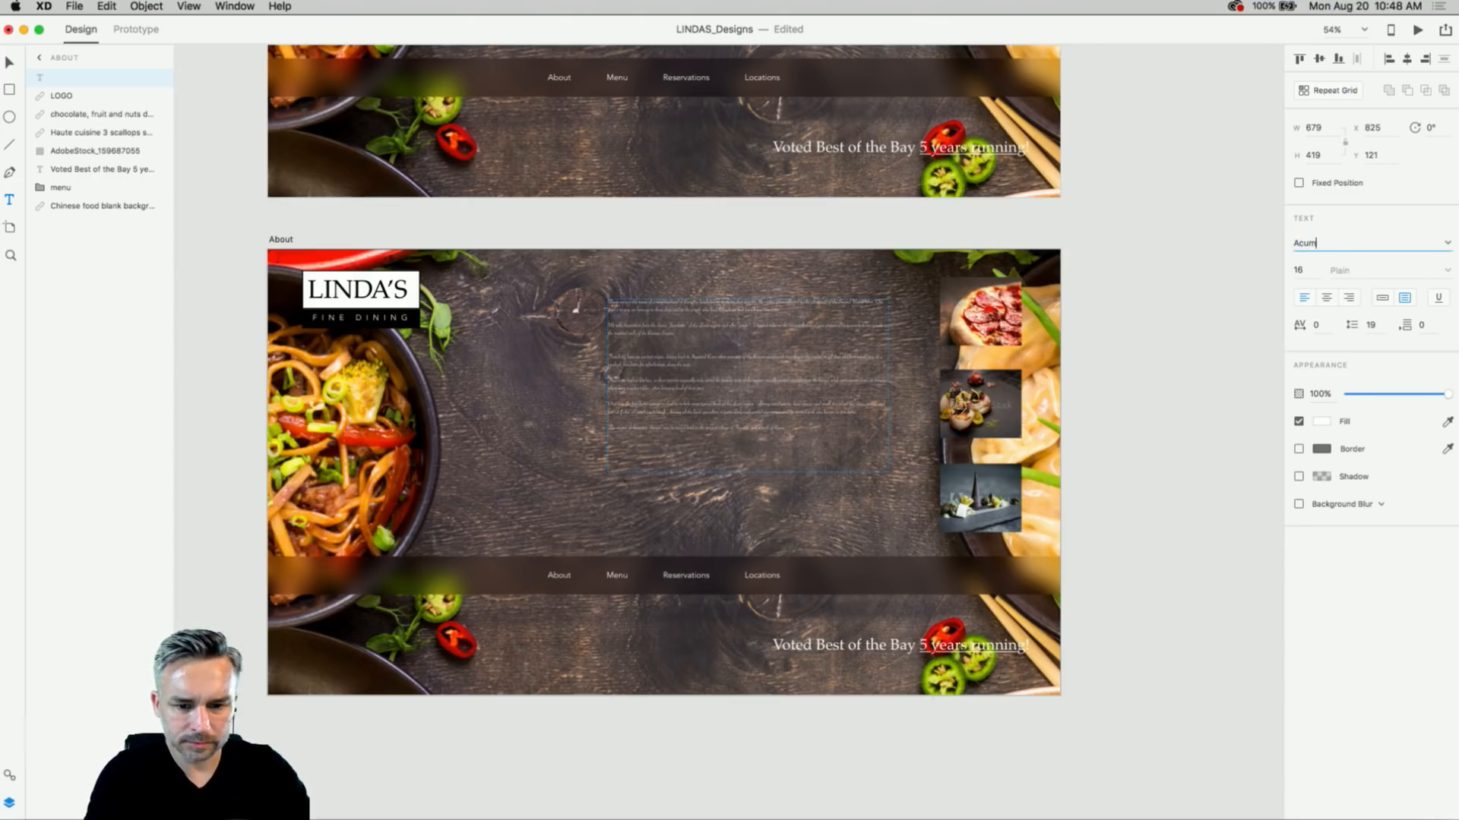
pyautogui.write('in')
pyautogui.press('Return')
pyautogui.click(1403, 244)
pyautogui.write('AT')
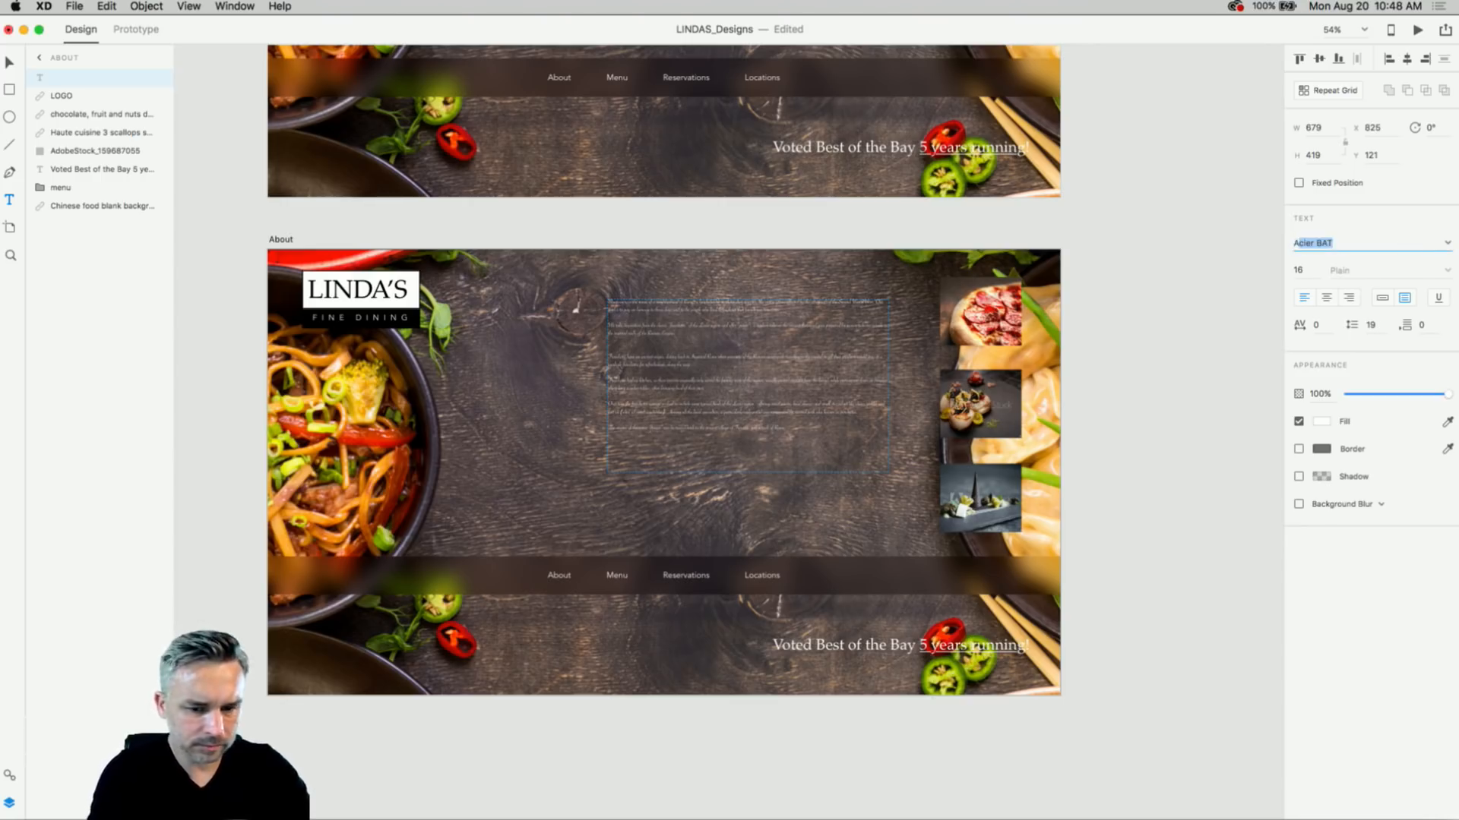
pyautogui.write('d')
pyautogui.press('Down')
pyautogui.press('Down')
pyautogui.press('Down')
pyautogui.press('Down')
pyautogui.press('Down')
pyautogui.press('Down')
pyautogui.press('Down')
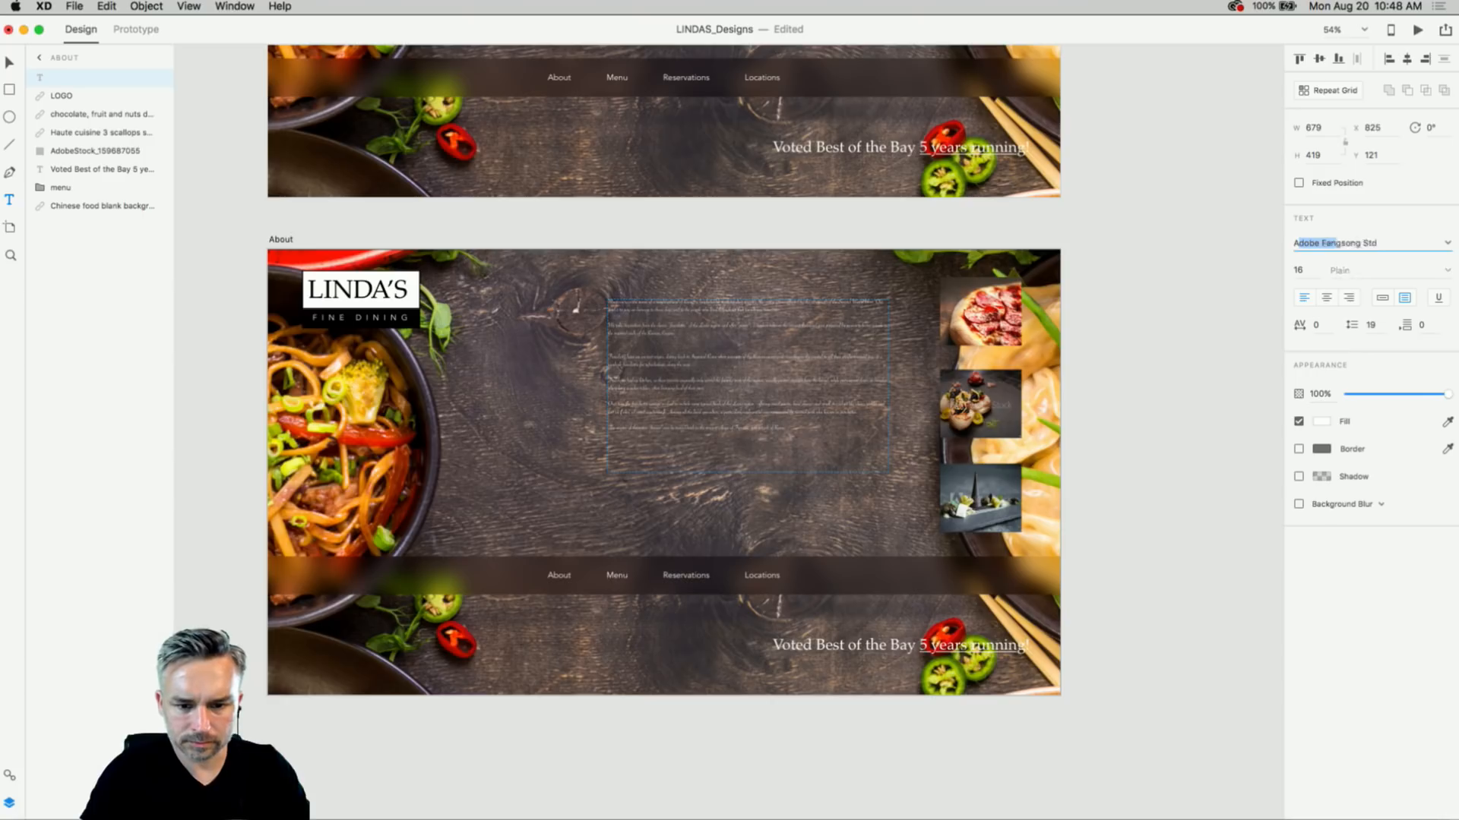
pyautogui.press('Down')
pyautogui.press('Down')
pyautogui.press('Down')
pyautogui.press('Down')
pyautogui.press('Down')
pyautogui.press('Down')
pyautogui.press('Down')
pyautogui.press('Down')
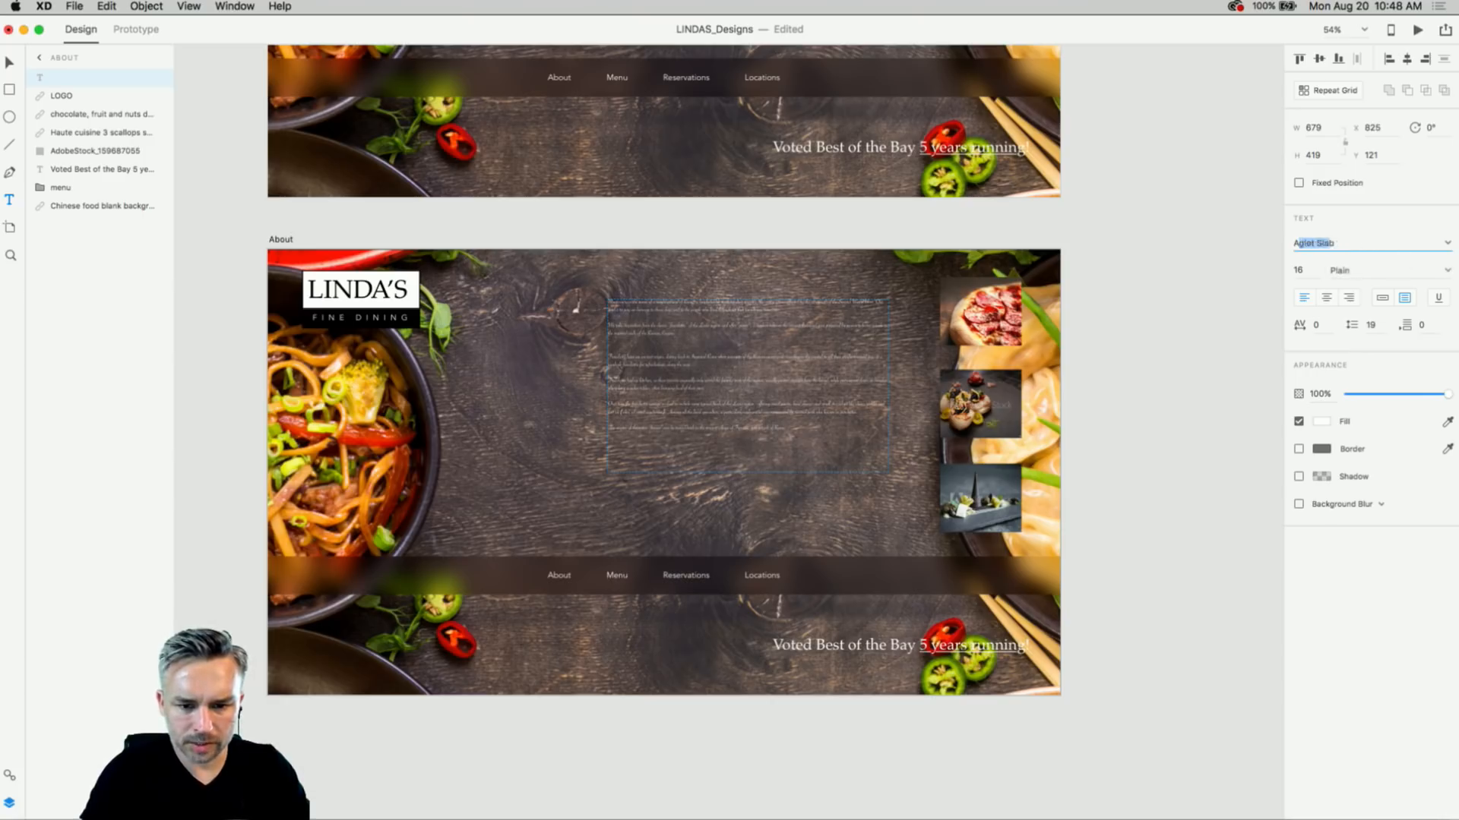
pyautogui.press('Down')
pyautogui.press('Down')
pyautogui.press('Down')
pyautogui.press('Down')
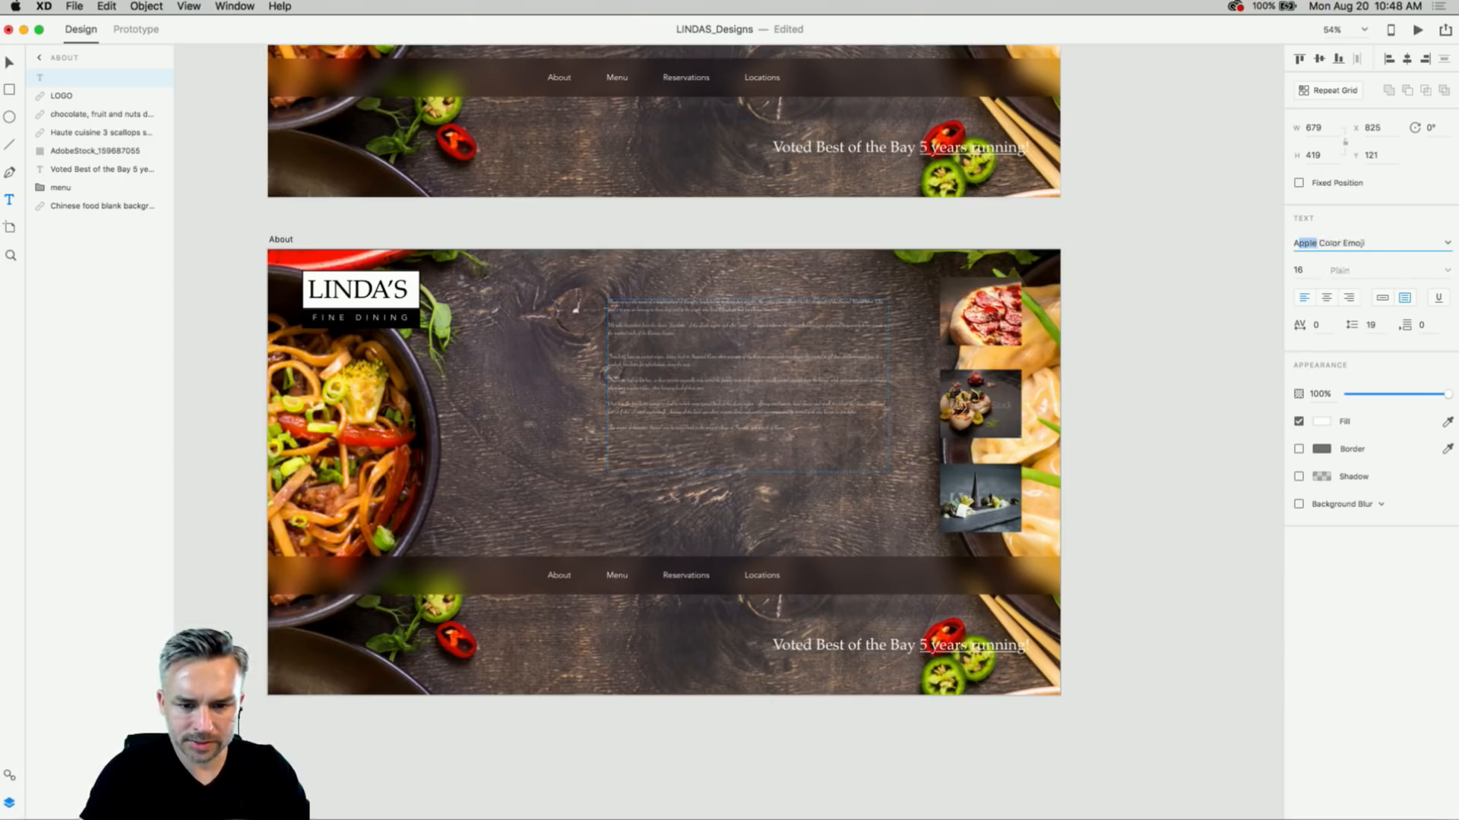
pyautogui.click(1444, 247)
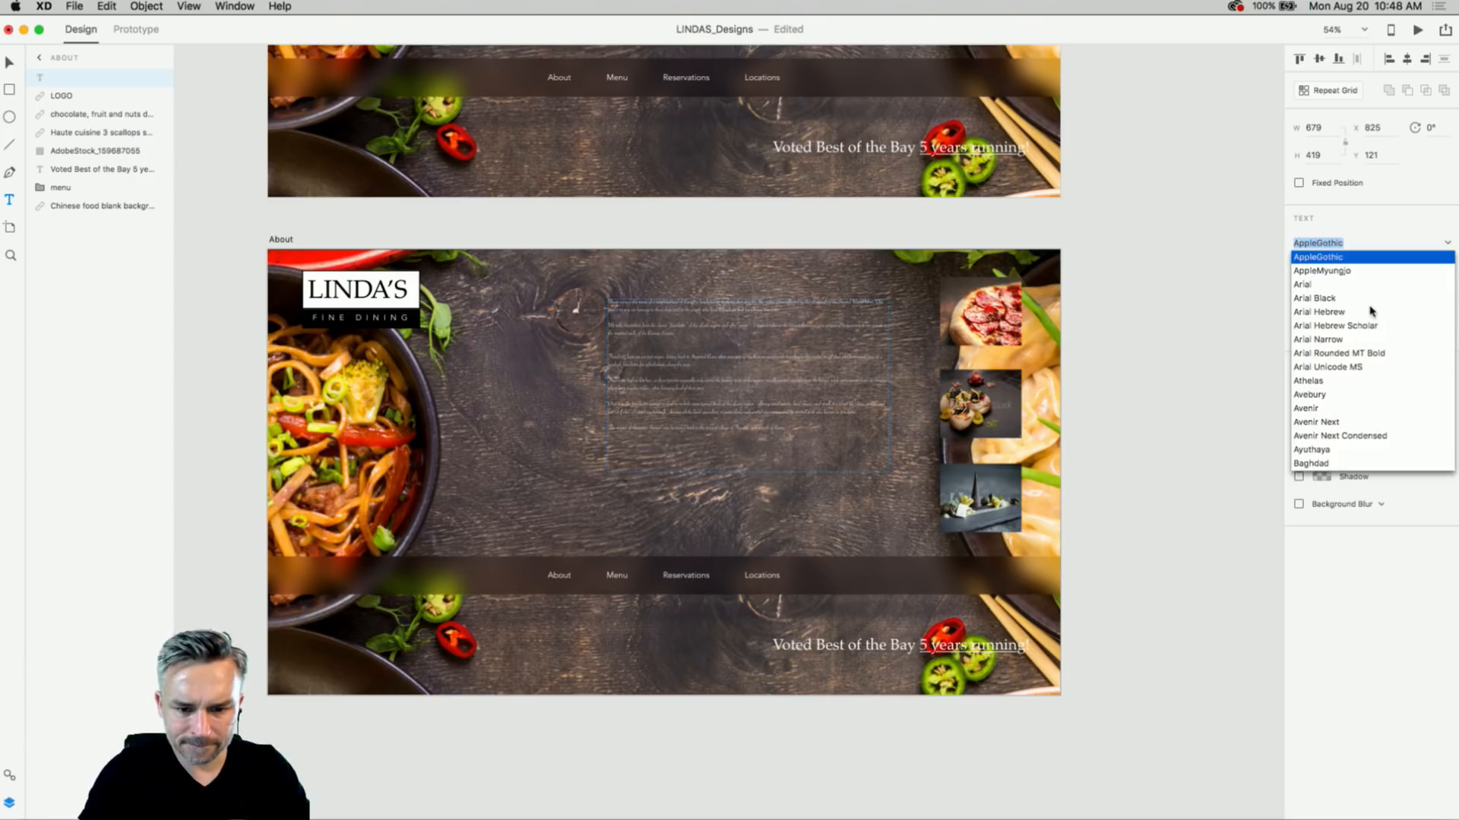
pyautogui.click(1307, 385)
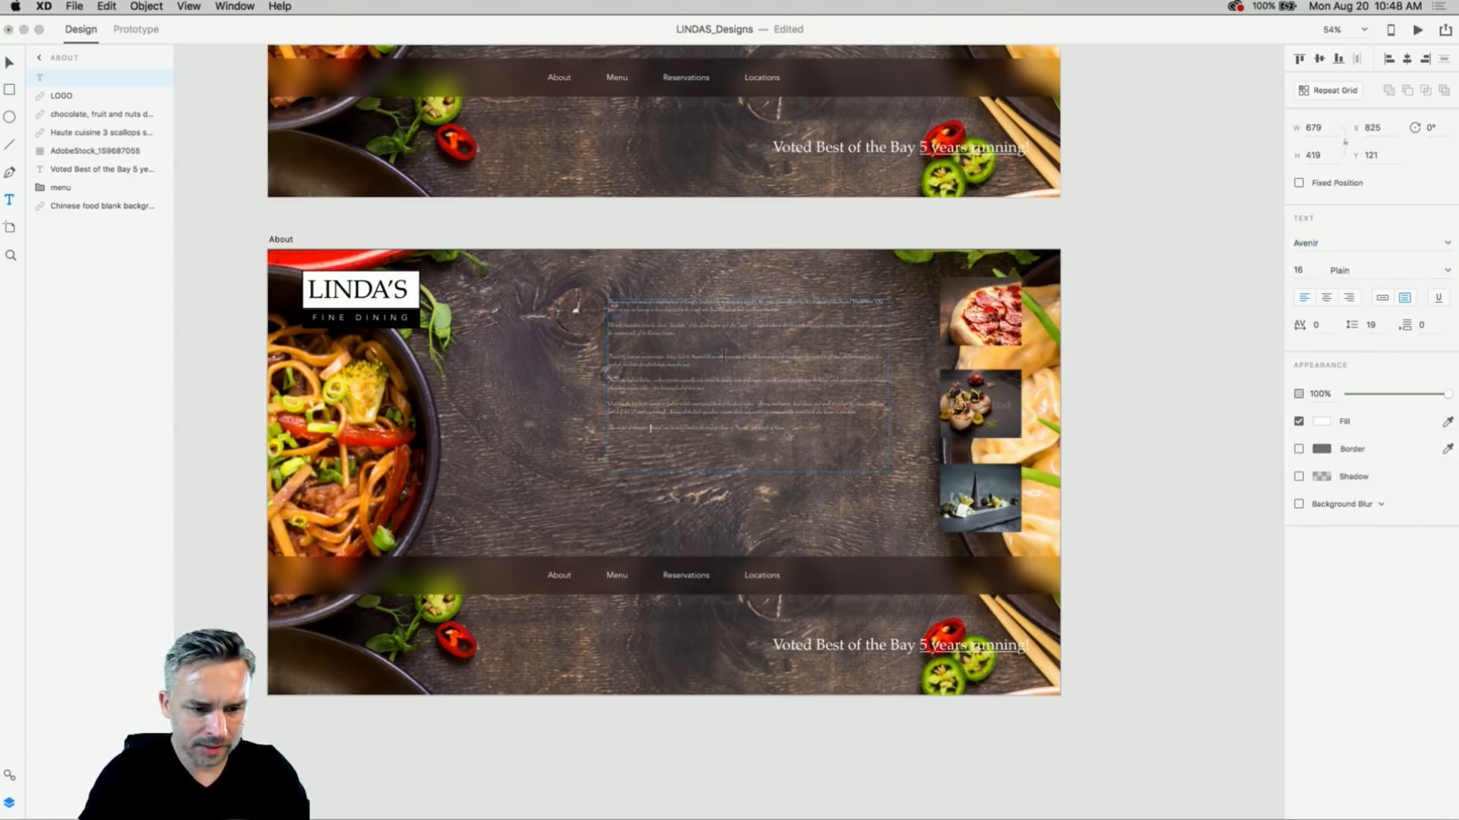
# - Apply Avenir in the Roman style at 20 pt to all the paragraph text
pyautogui.click(724, 355)
pyautogui.press('super+a')
pyautogui.click(1336, 245)
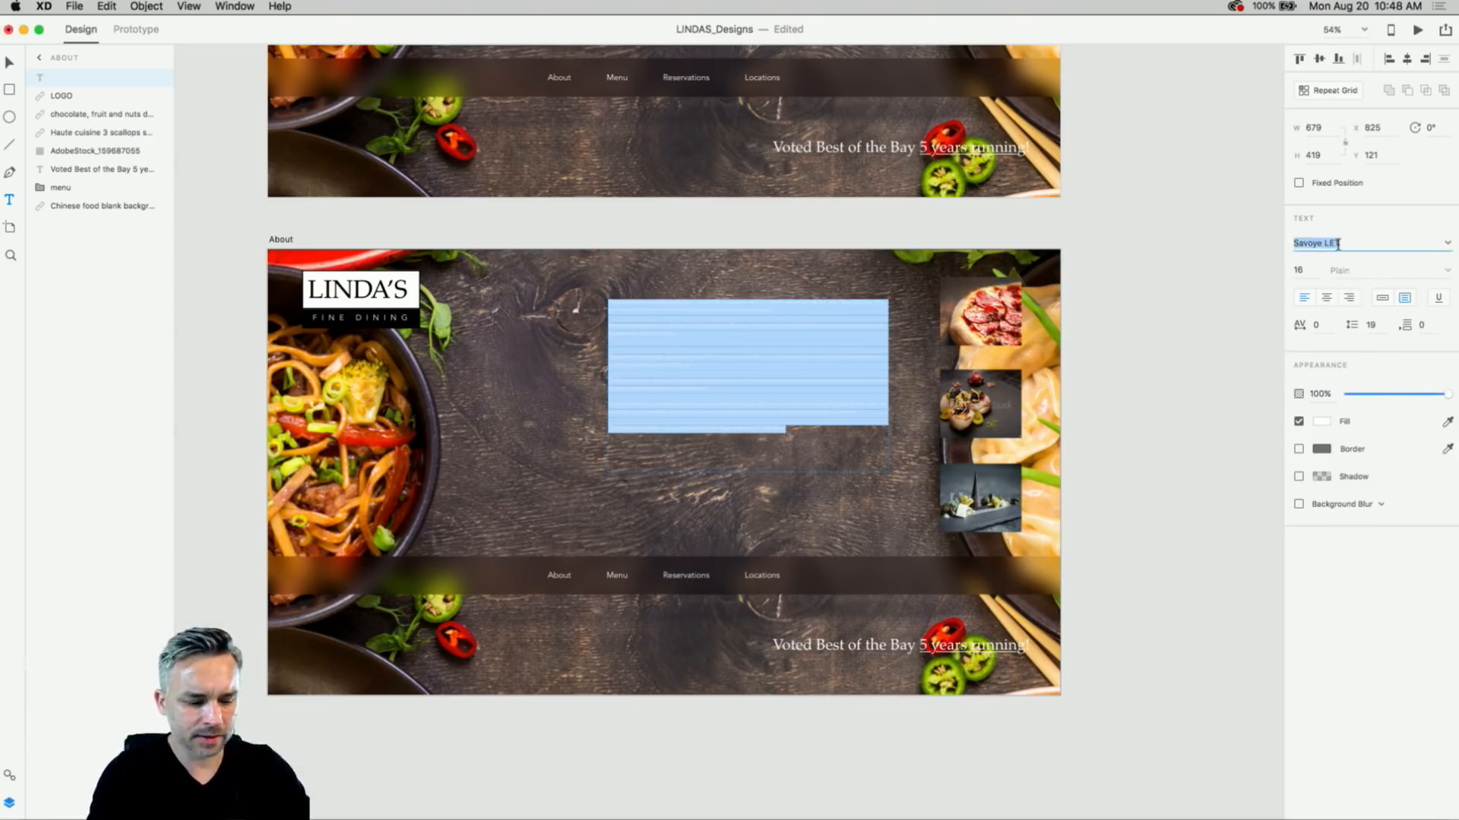
pyautogui.write('Av')
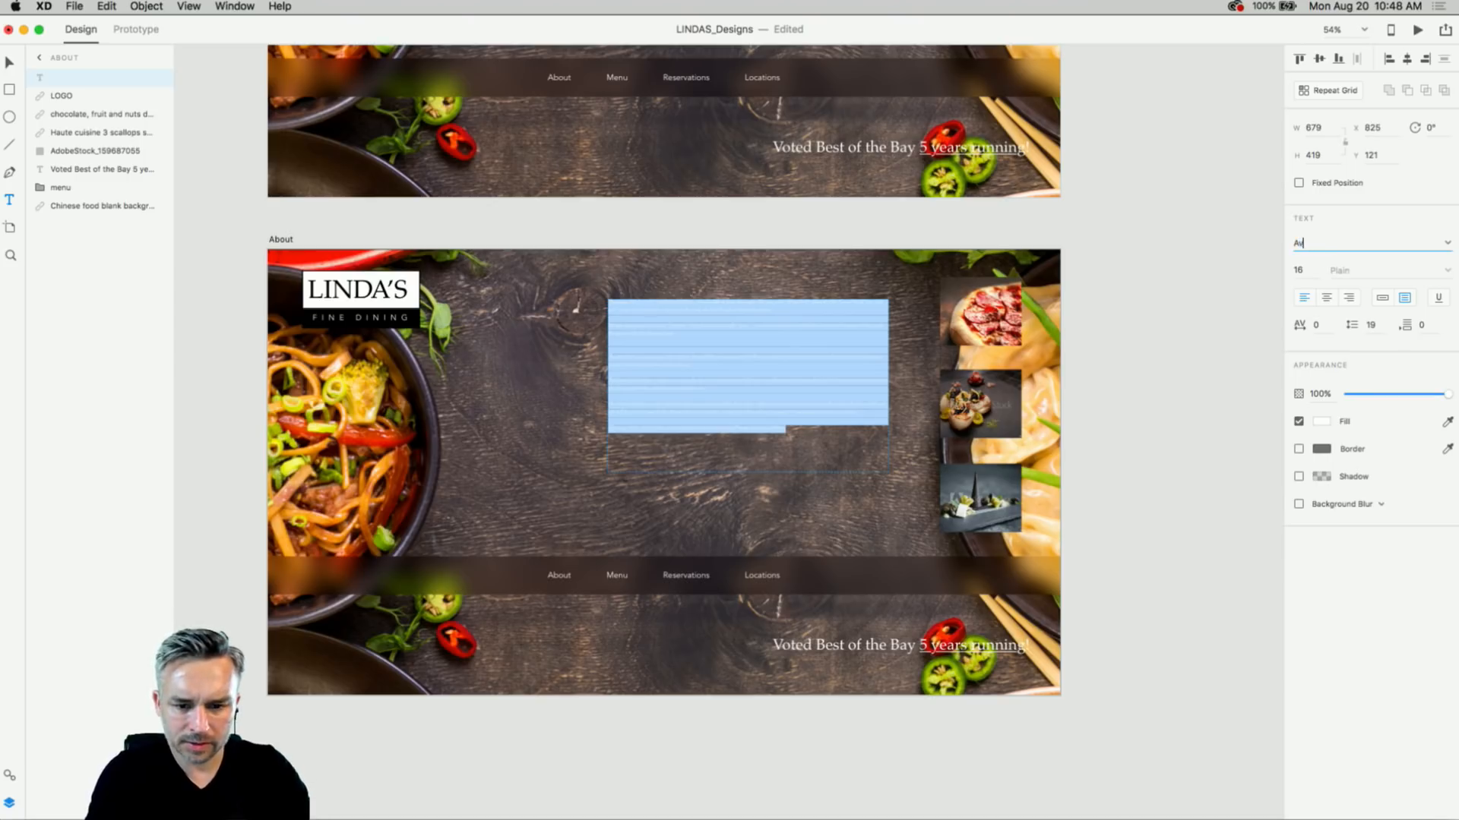
pyautogui.write('en')
pyautogui.press('Return')
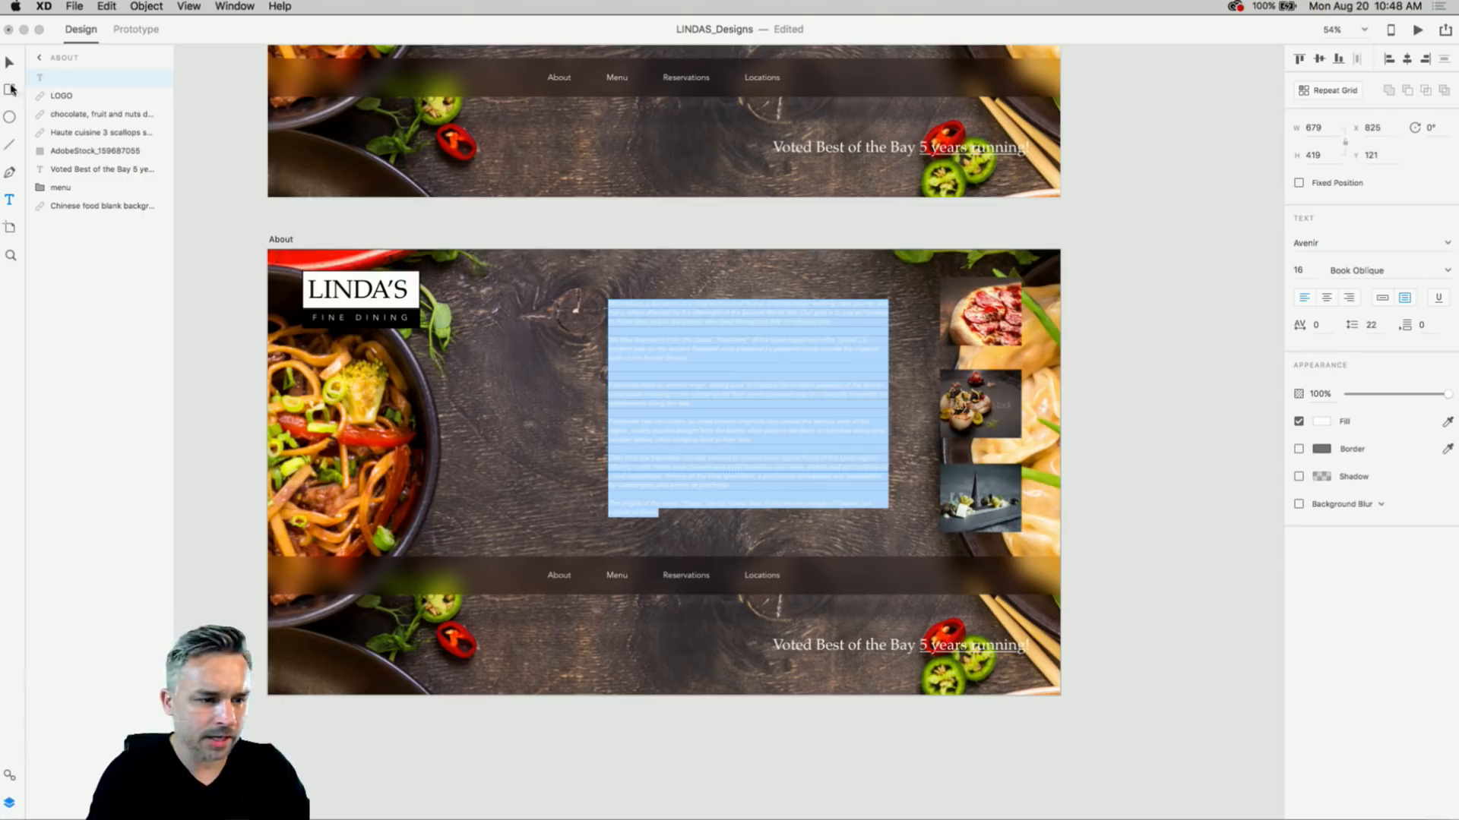
pyautogui.click(1448, 275)
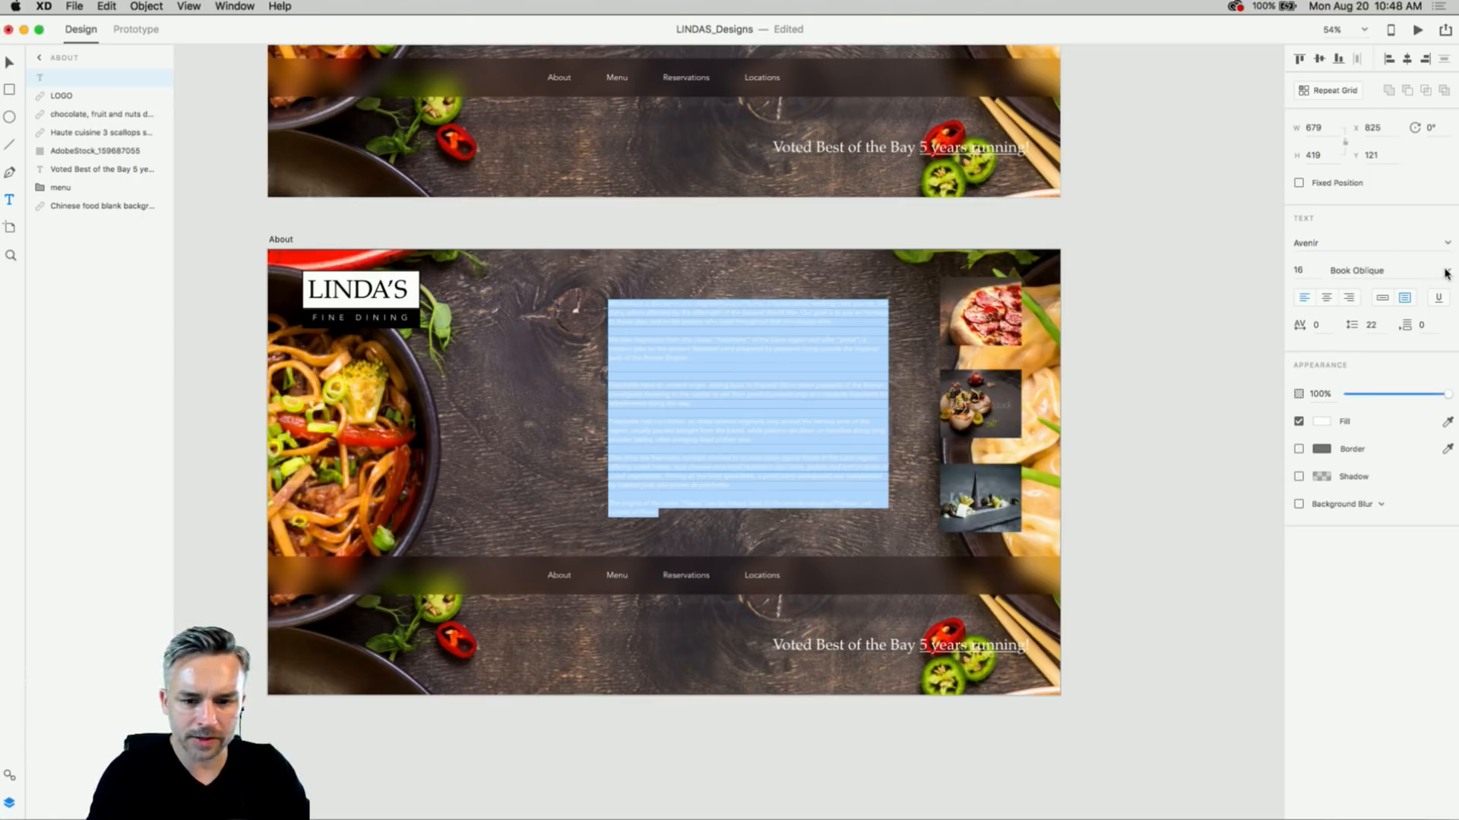
pyautogui.click(1447, 273)
pyautogui.click(1345, 297)
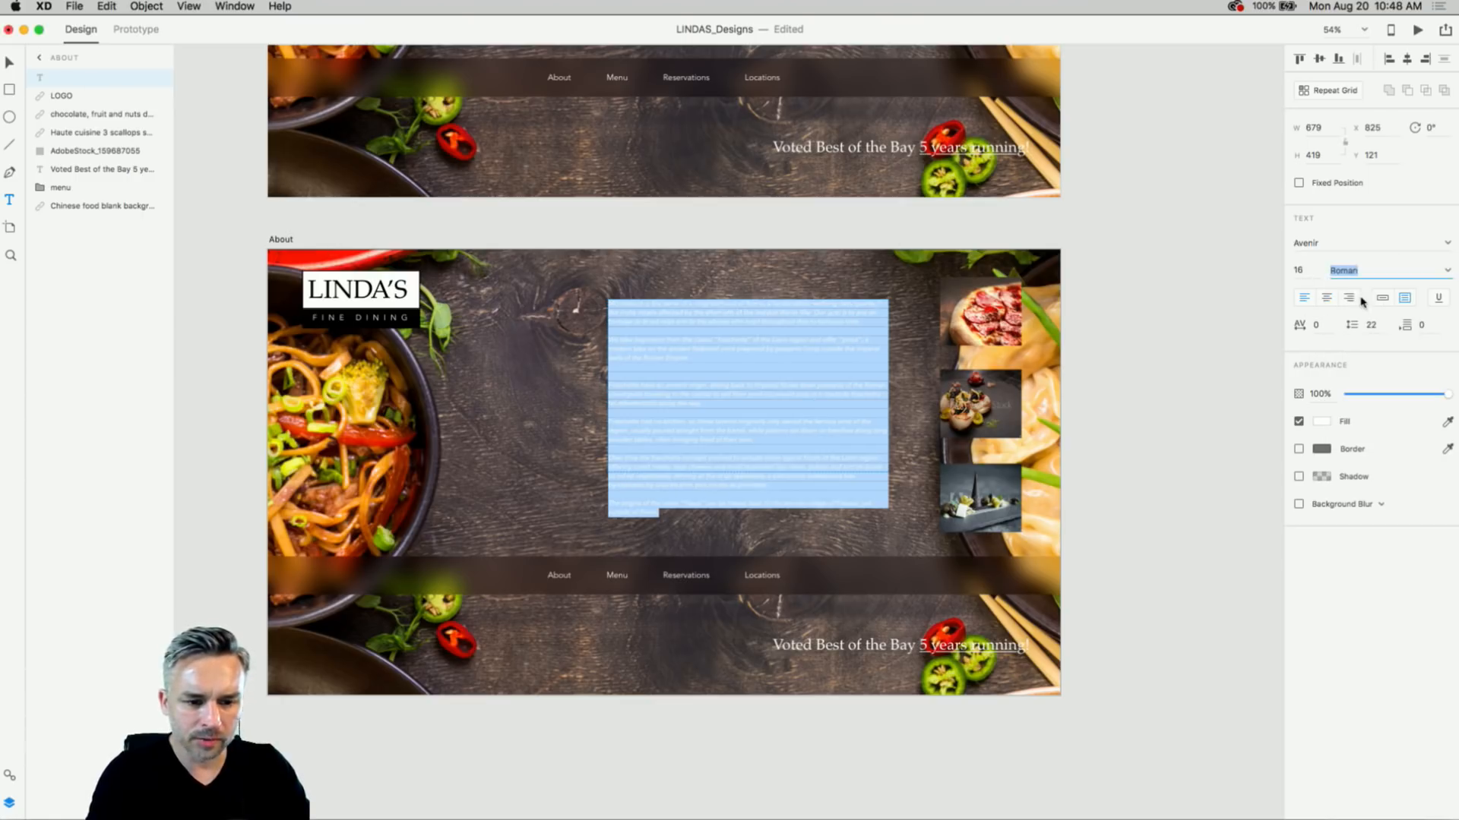
pyautogui.click(1304, 270)
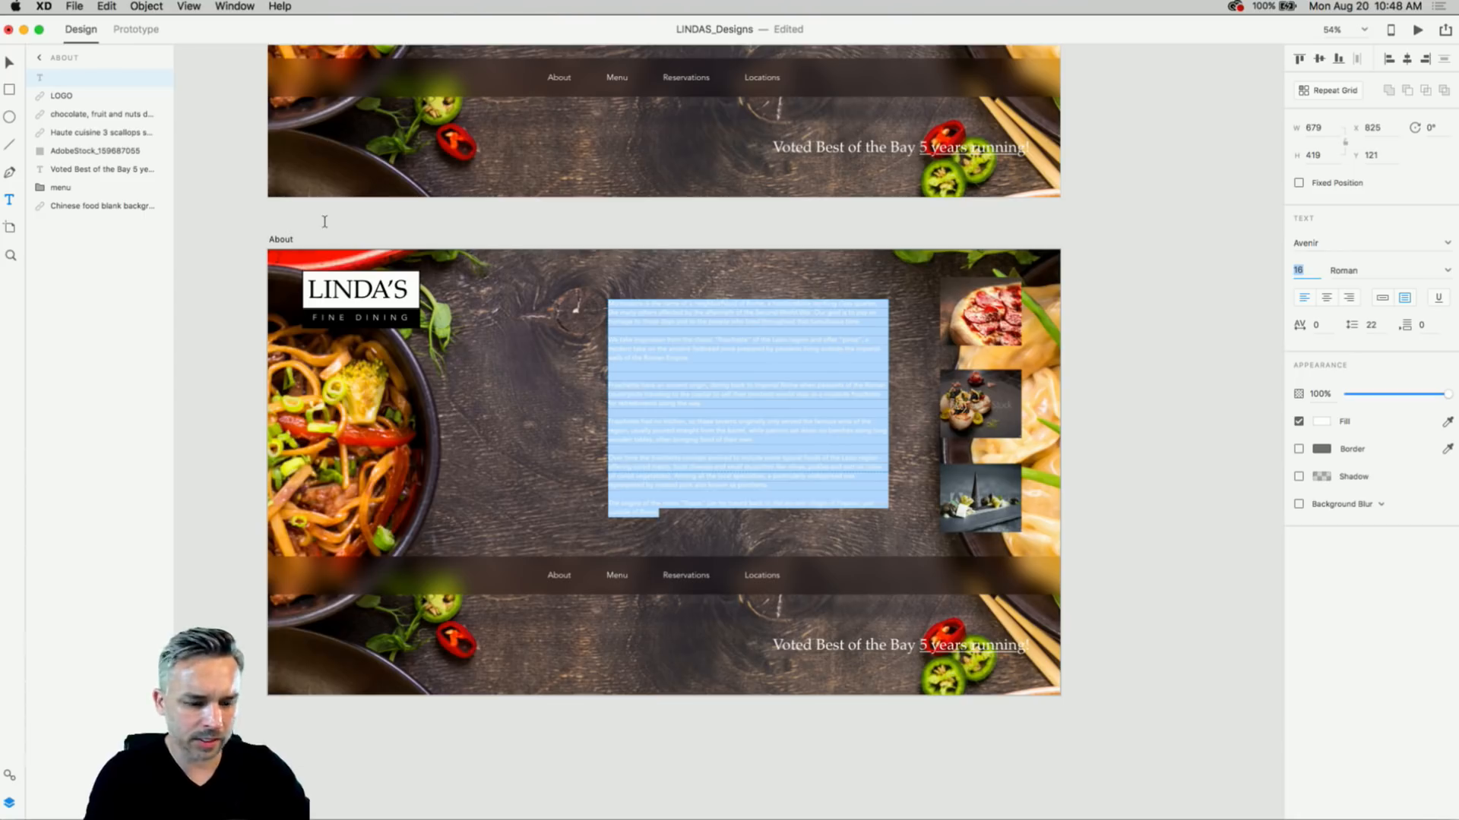
pyautogui.write('2')
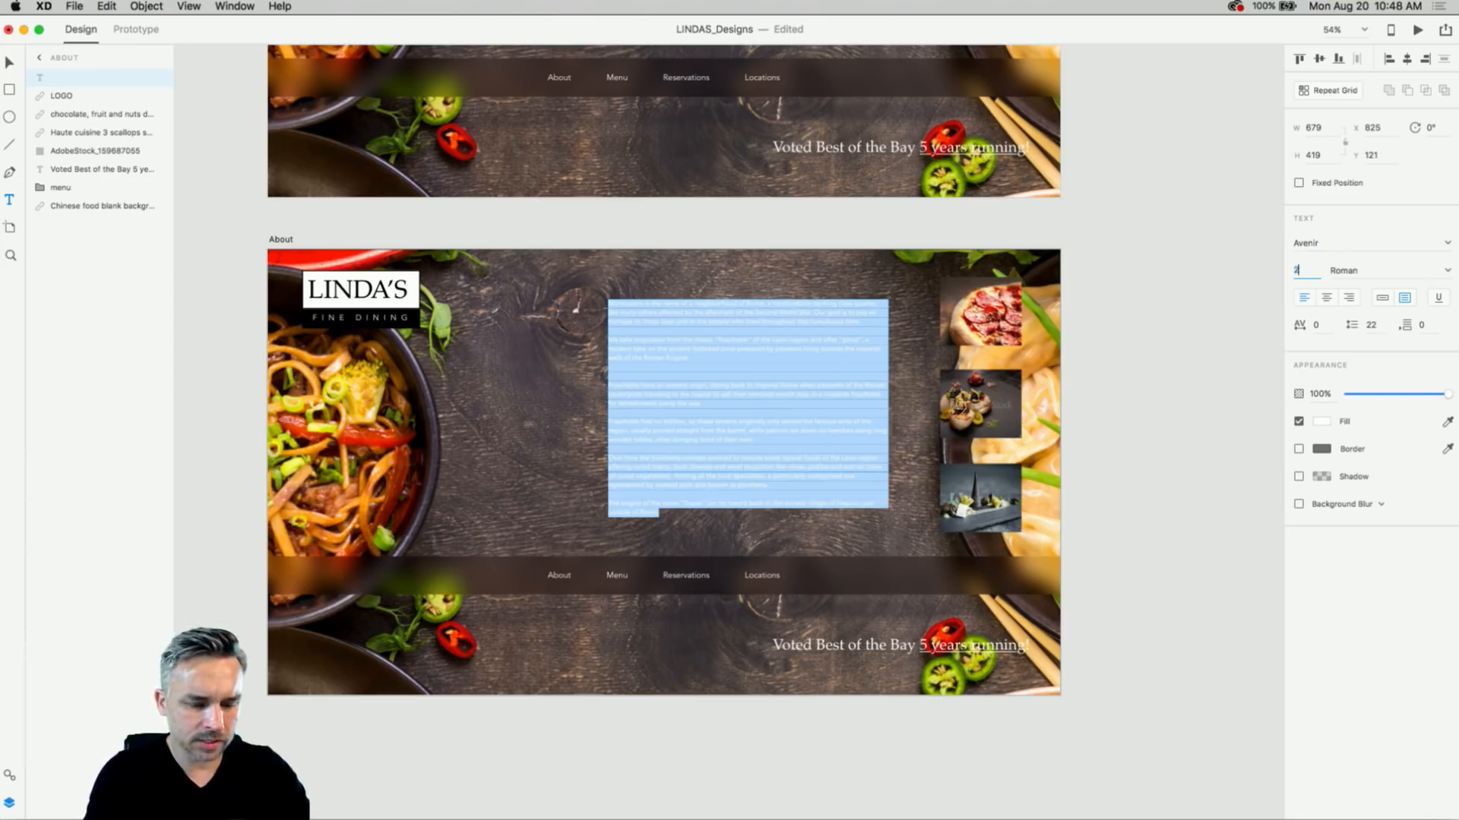
pyautogui.write('0')
pyautogui.press('Return')
pyautogui.press('Escape')
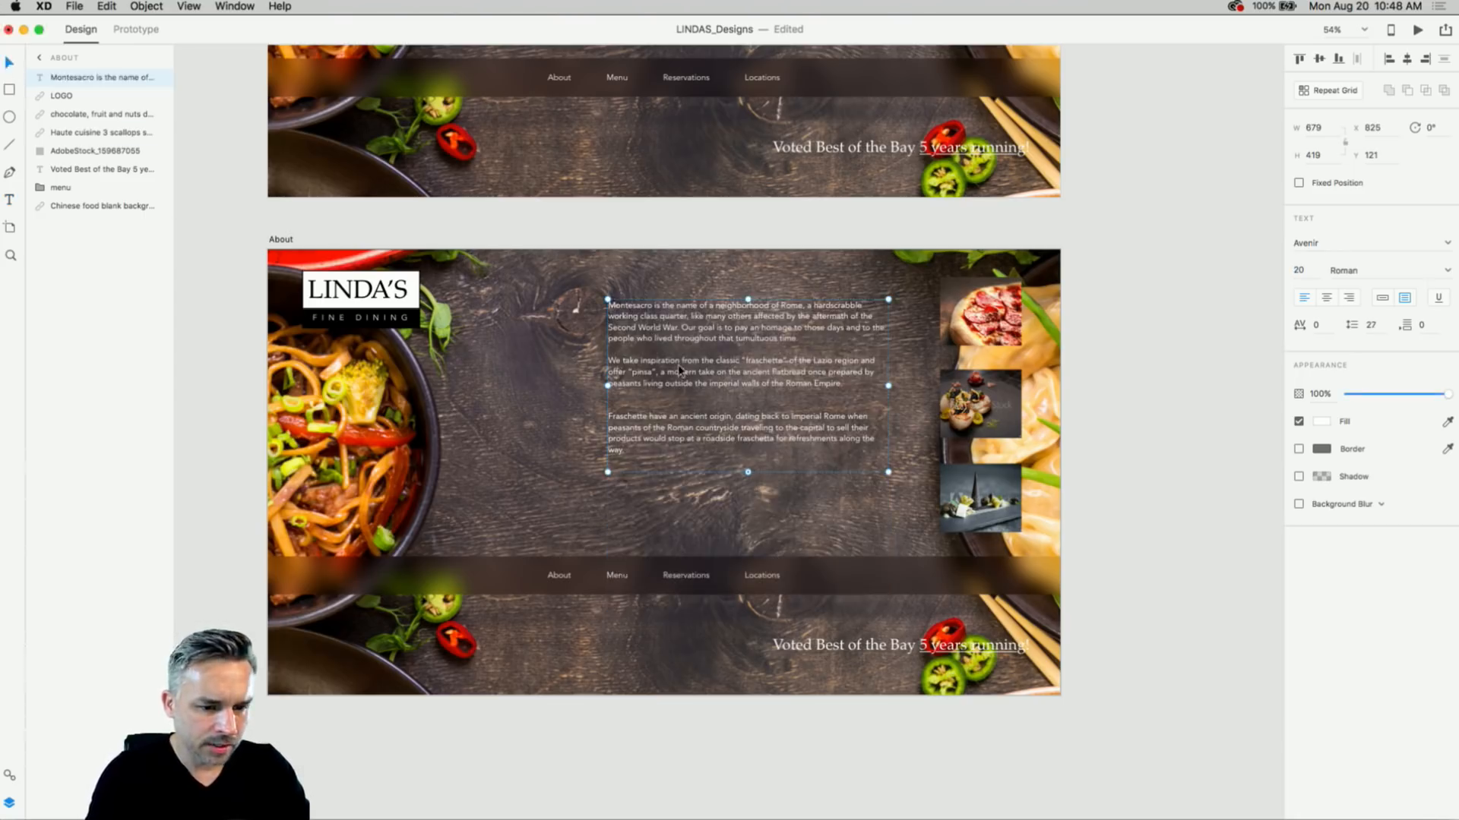
# - Zoom to 100%, open the Assets panel, and shift the About text block left and down
pyautogui.scroll(5, 676, 366)
pyautogui.press('super+1')
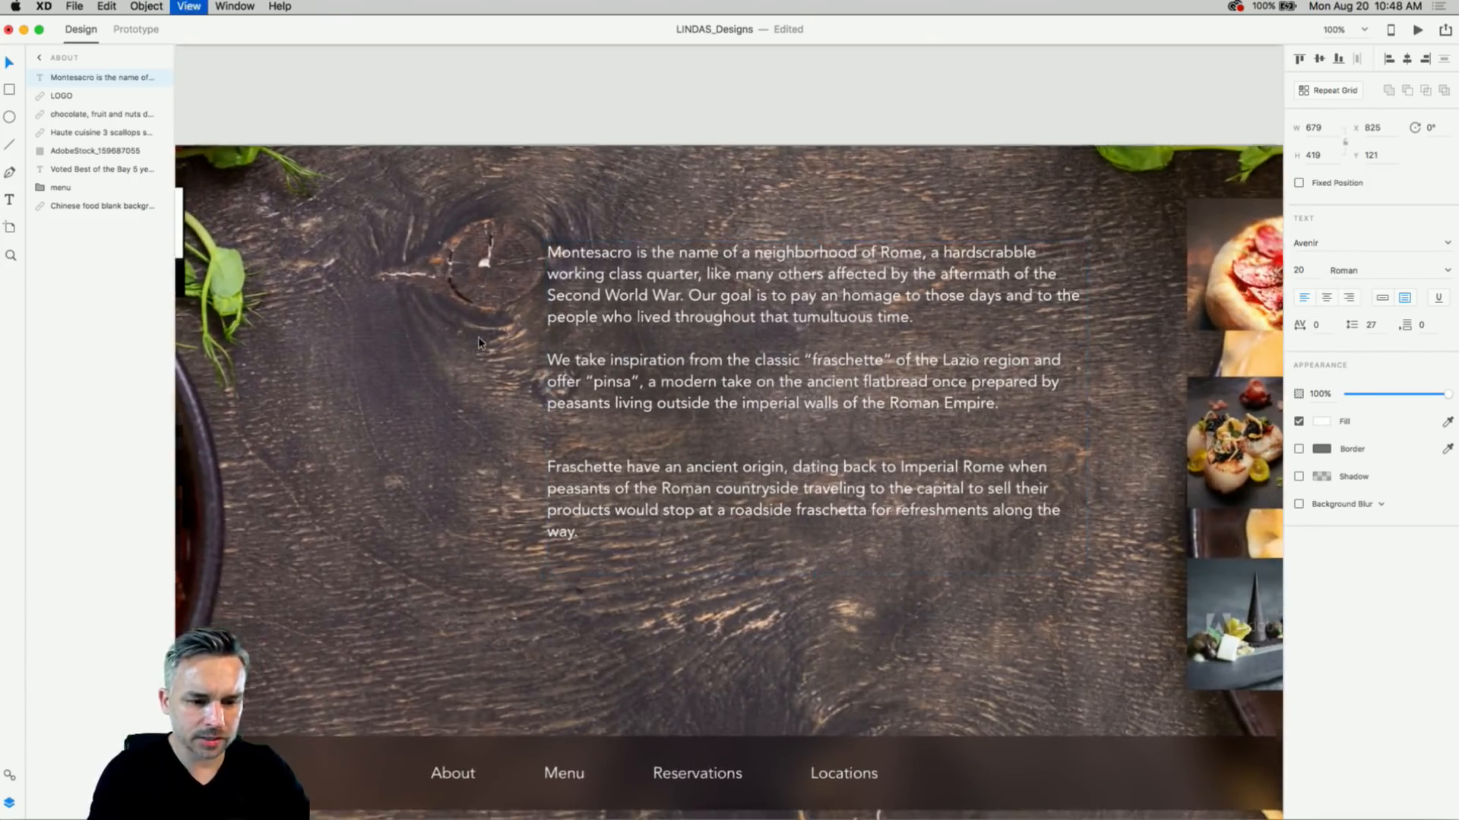
pyautogui.moveTo(448, 330); pyautogui.dragTo(716, 384)
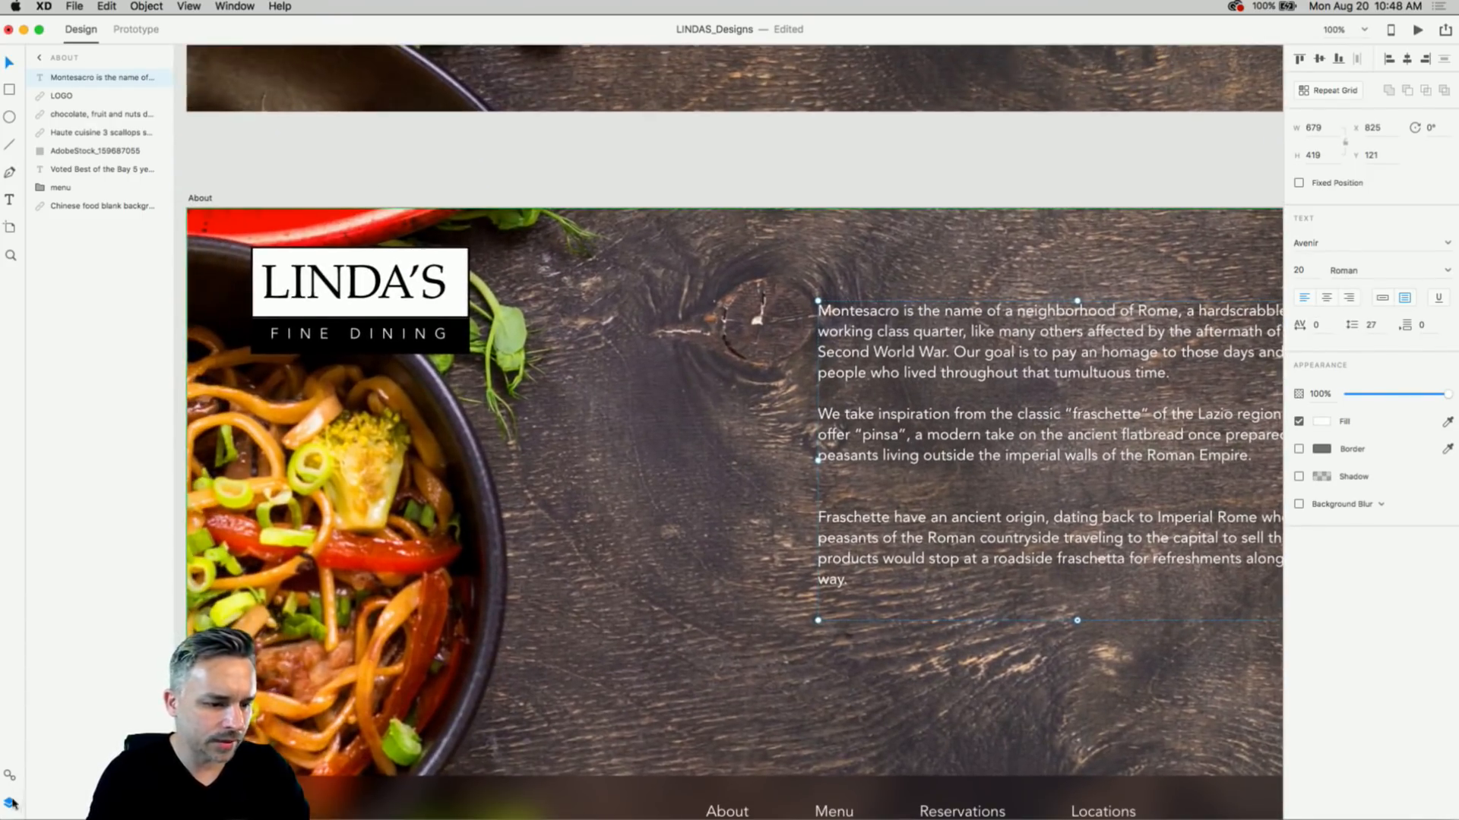
pyautogui.click(9, 776)
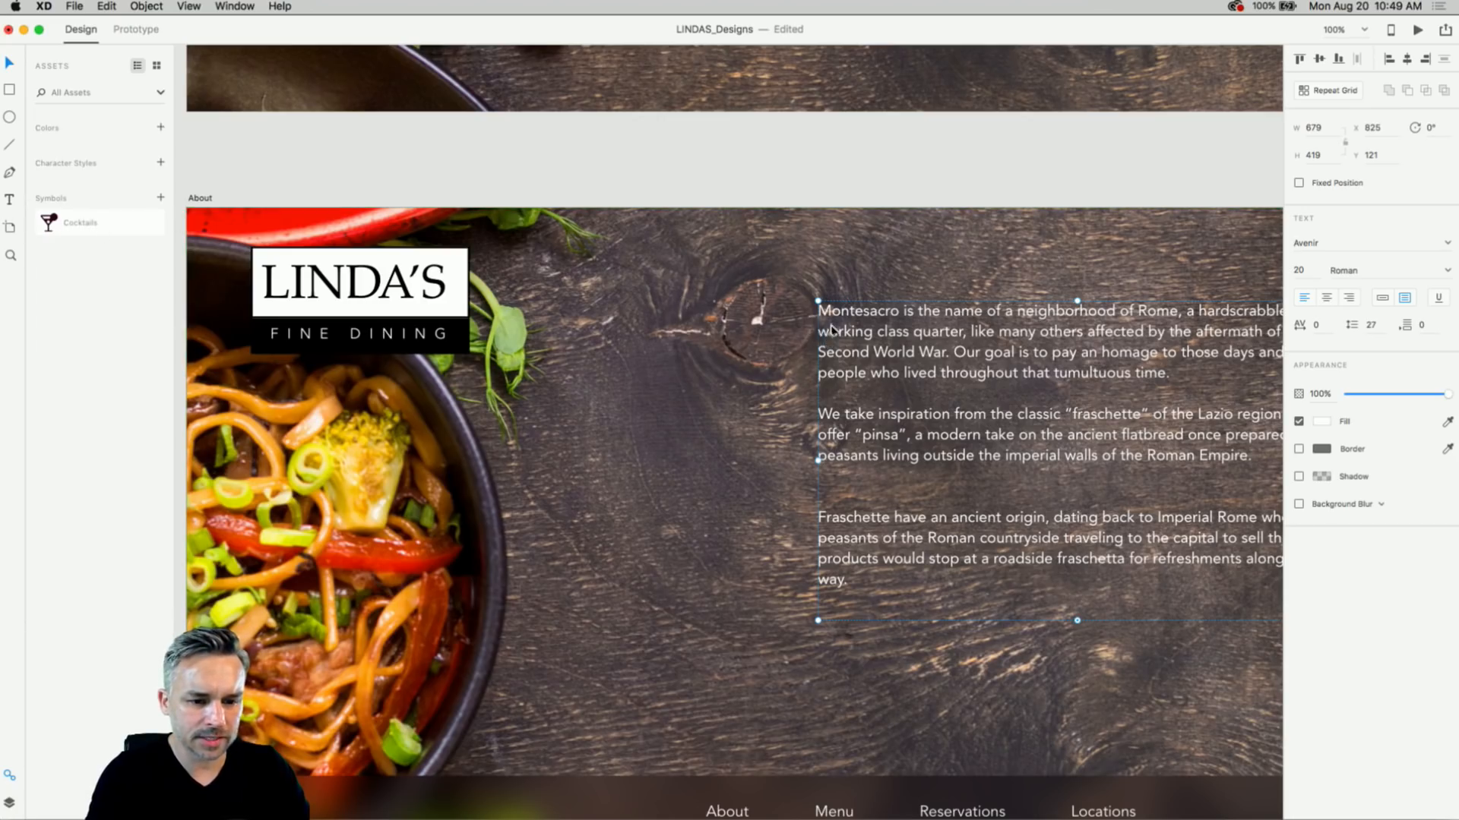
pyautogui.moveTo(832, 335); pyautogui.dragTo(645, 384)
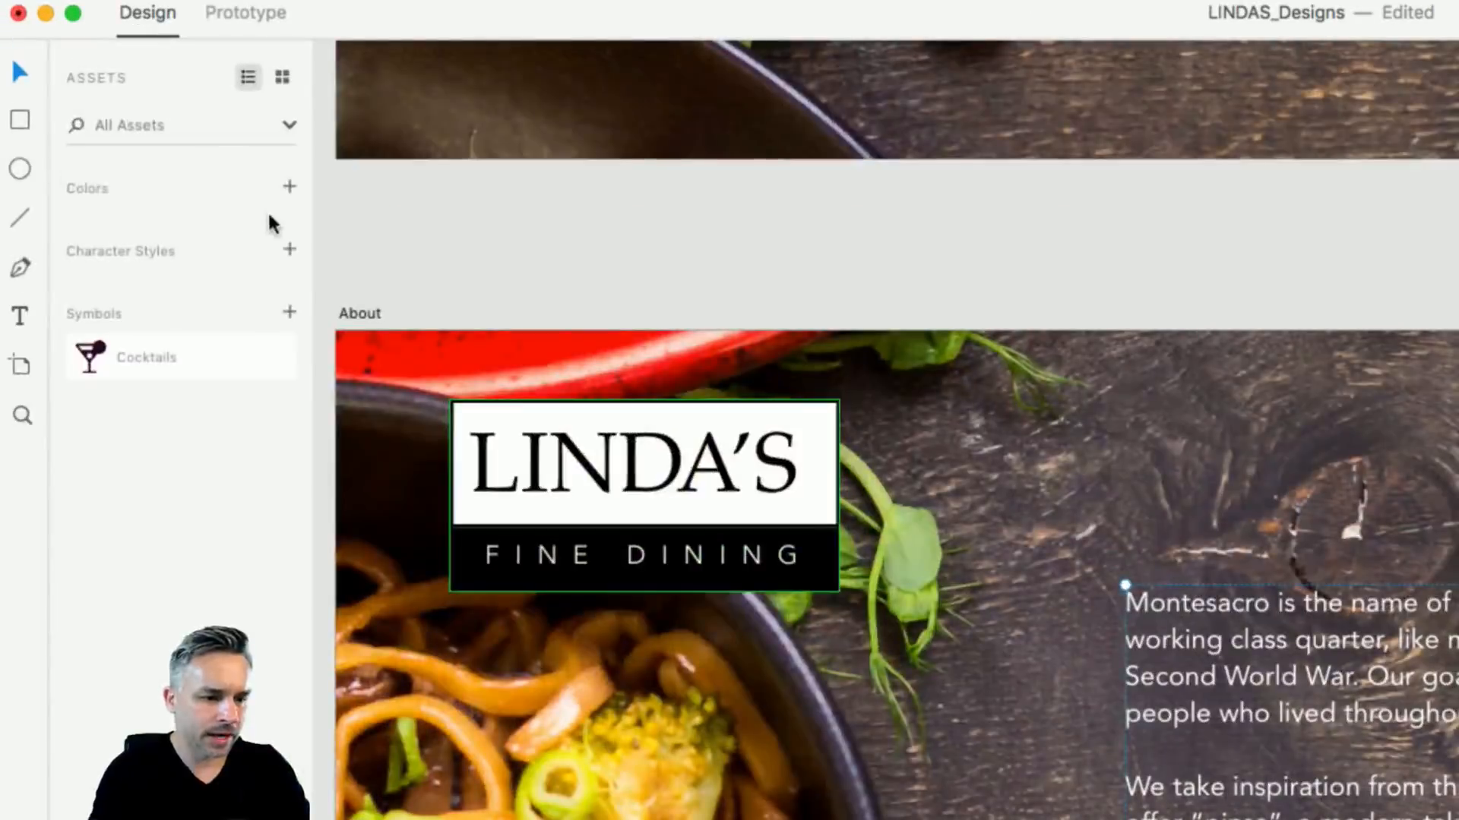
# - Save the paragraph font as a character style named bodycopy
pyautogui.click(161, 162)
pyautogui.doubleClick(130, 291)
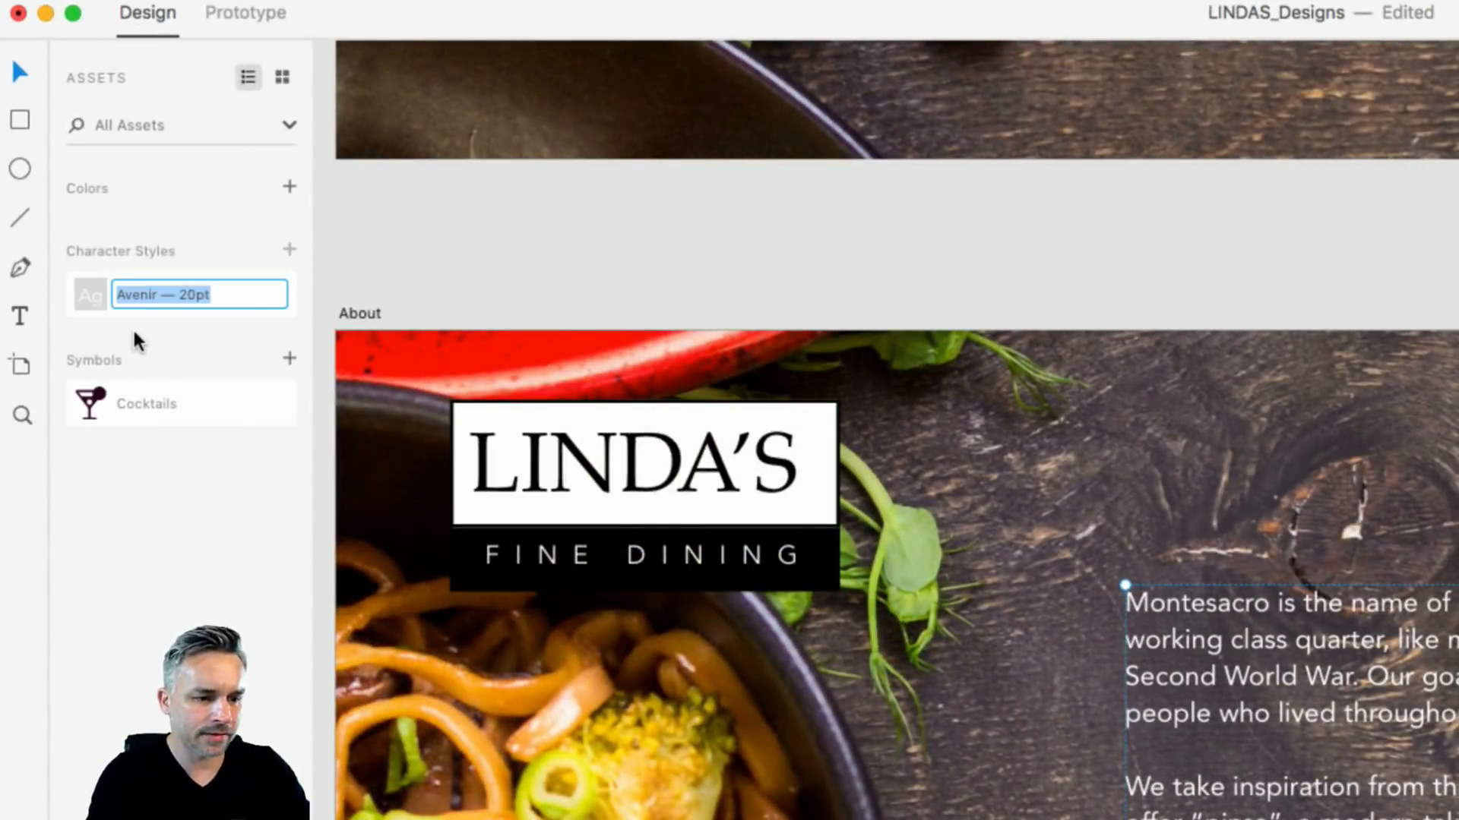
pyautogui.write('boby')
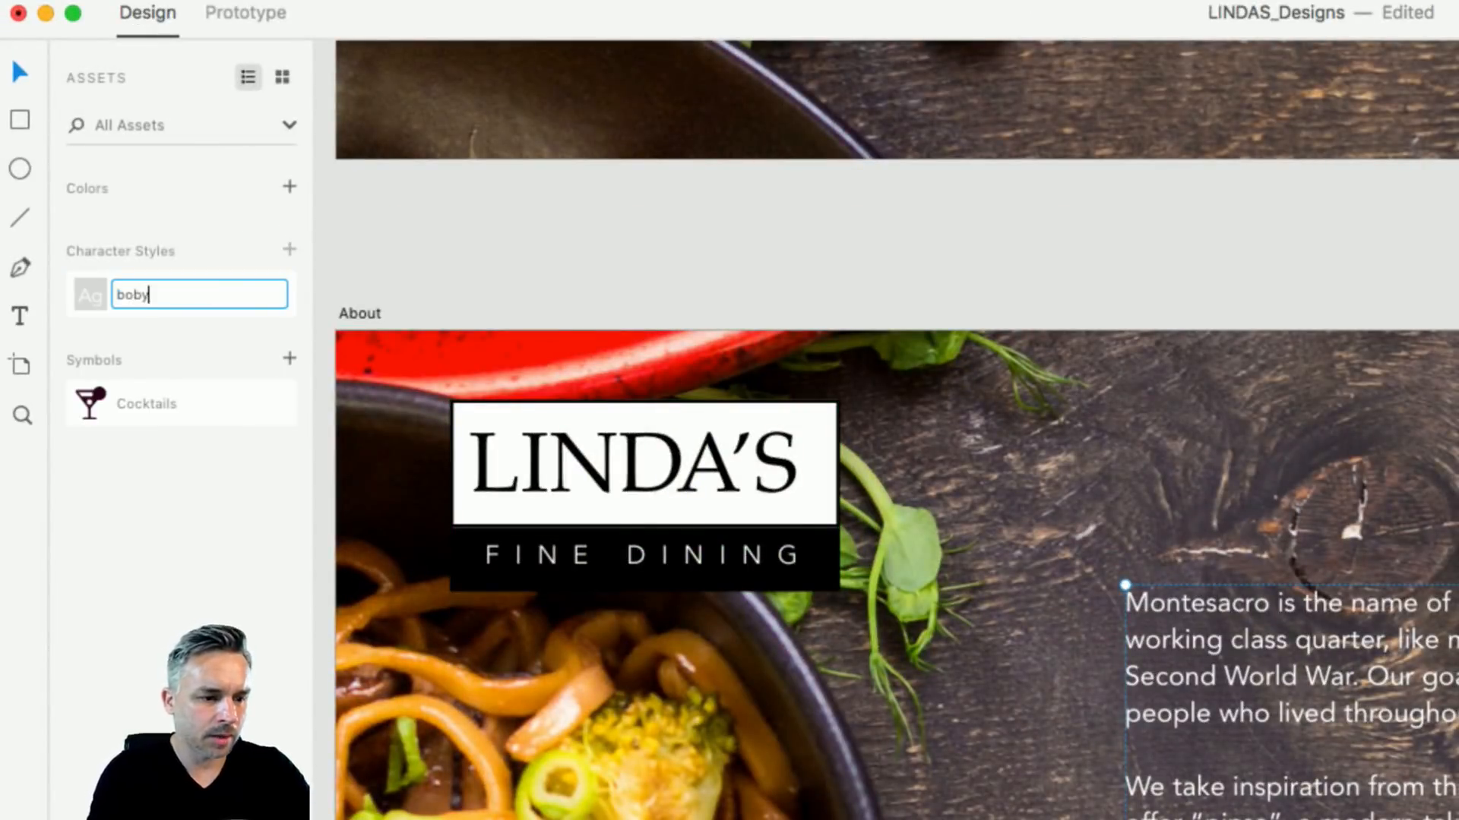
pyautogui.write('copy')
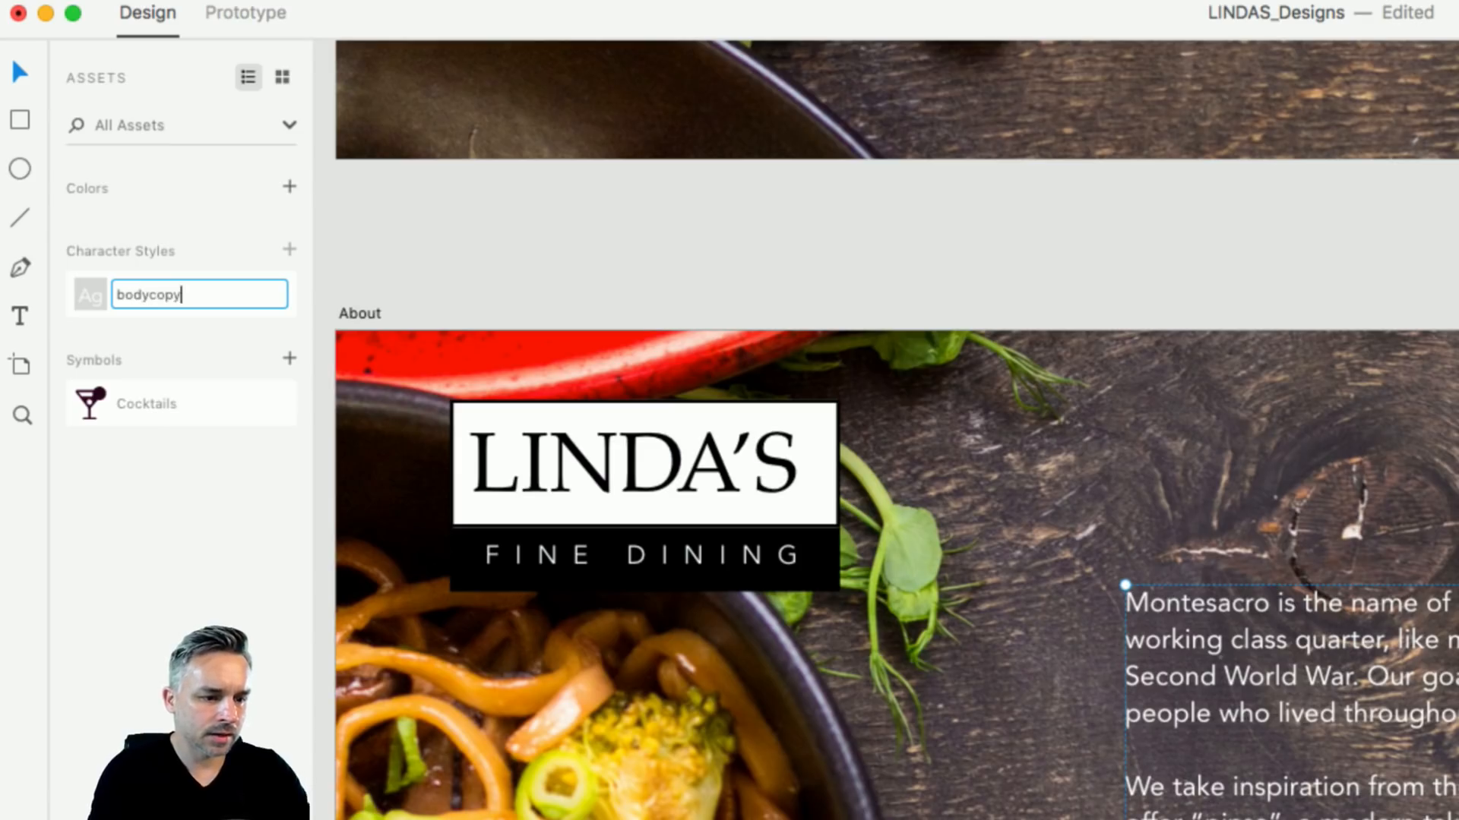
pyautogui.press('Return')
# - Save the 'Fine food since forever' heading font as a character style named H1
pyautogui.scroll(8, 902, 157)
pyautogui.moveTo(848, 155); pyautogui.dragTo(676, 495)
pyautogui.click(800, 357)
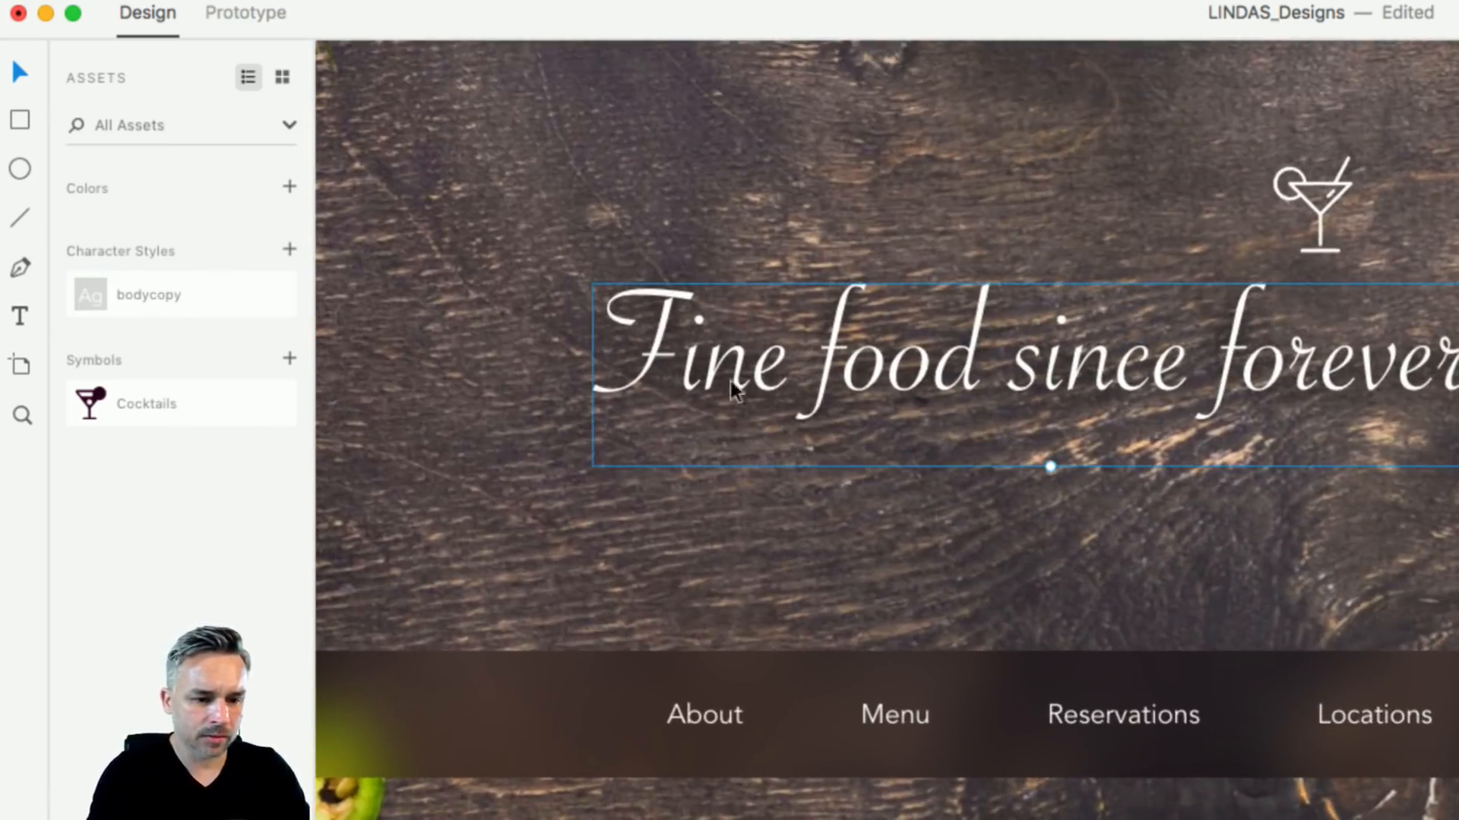
pyautogui.click(289, 250)
pyautogui.click(142, 296)
pyautogui.doubleClick(130, 348)
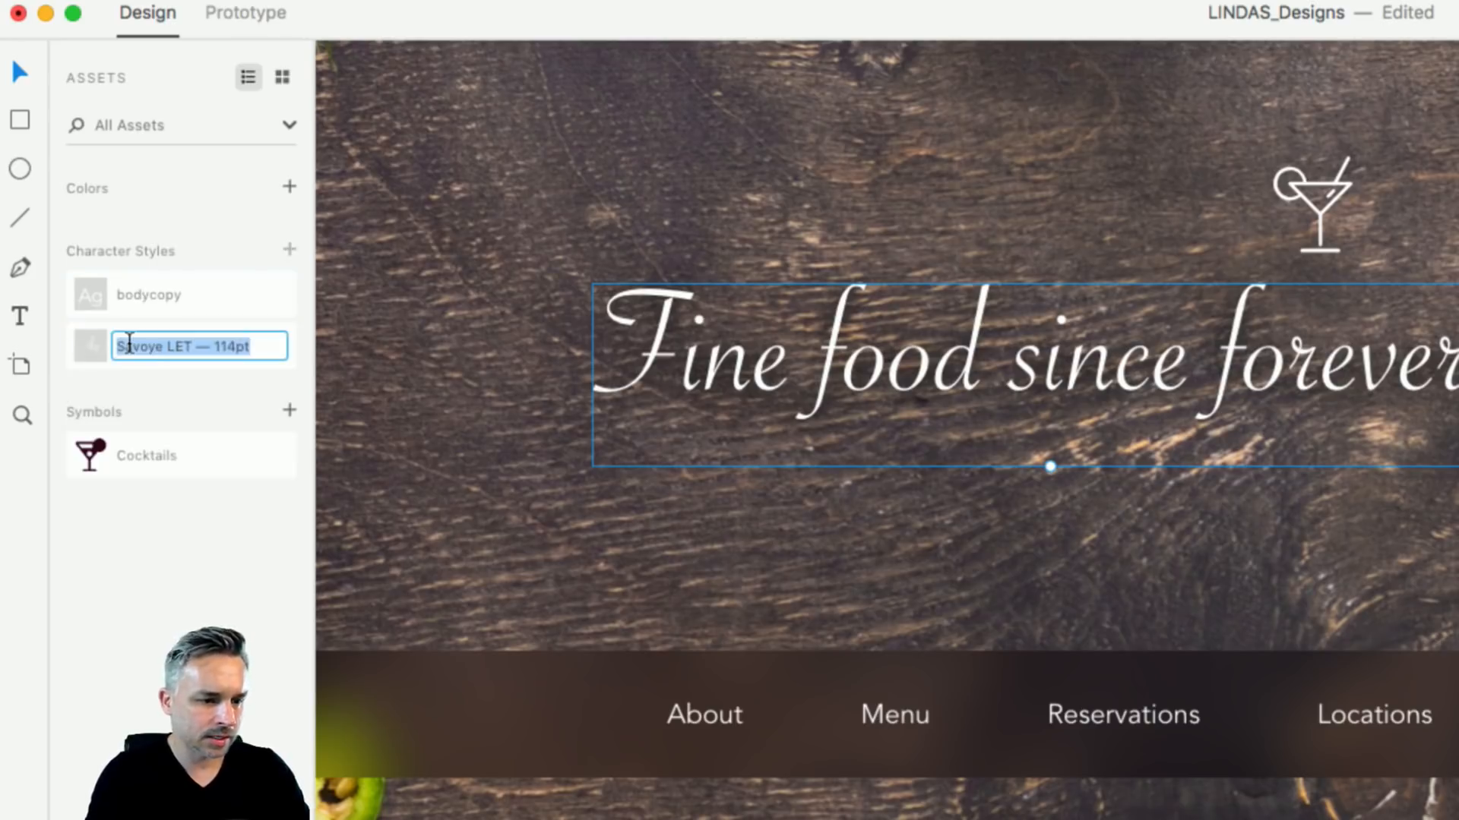
pyautogui.write('H1')
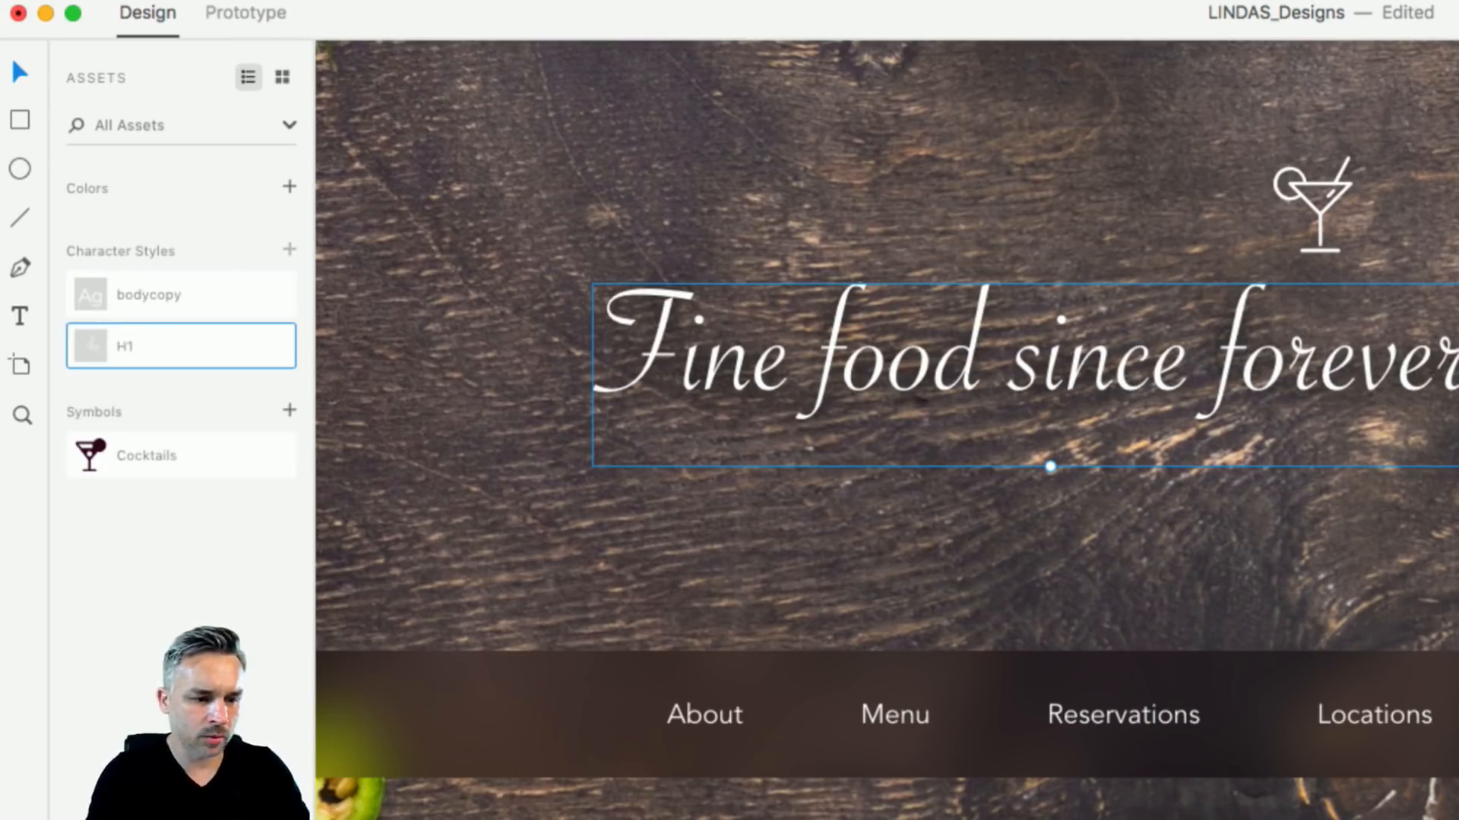
pyautogui.click(880, 724)
# - Save the nav bar's Menu text font as a character style named menutext
pyautogui.doubleClick(882, 725)
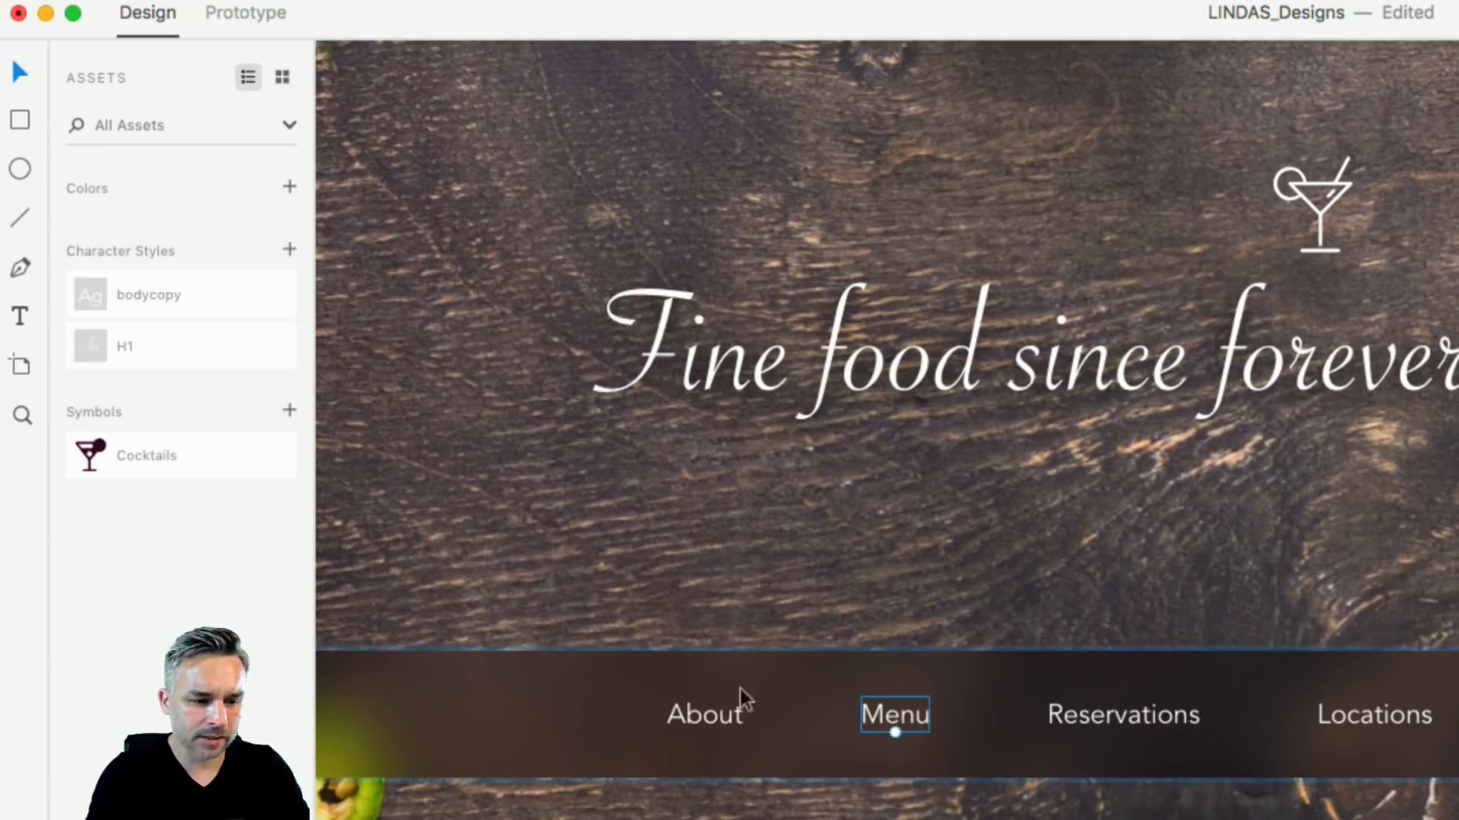
pyautogui.click(289, 252)
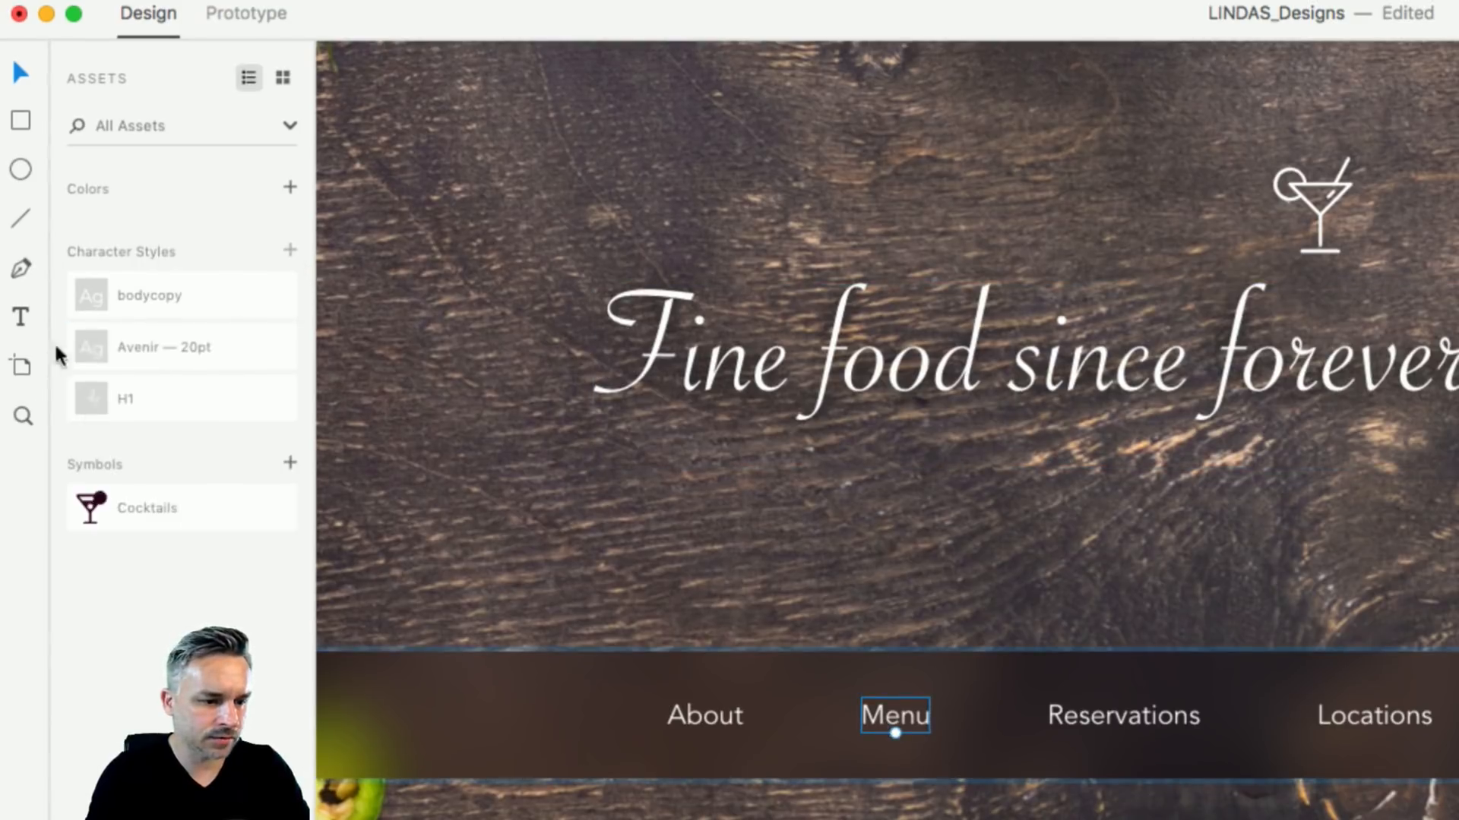
pyautogui.doubleClick(137, 341)
pyautogui.write('menut')
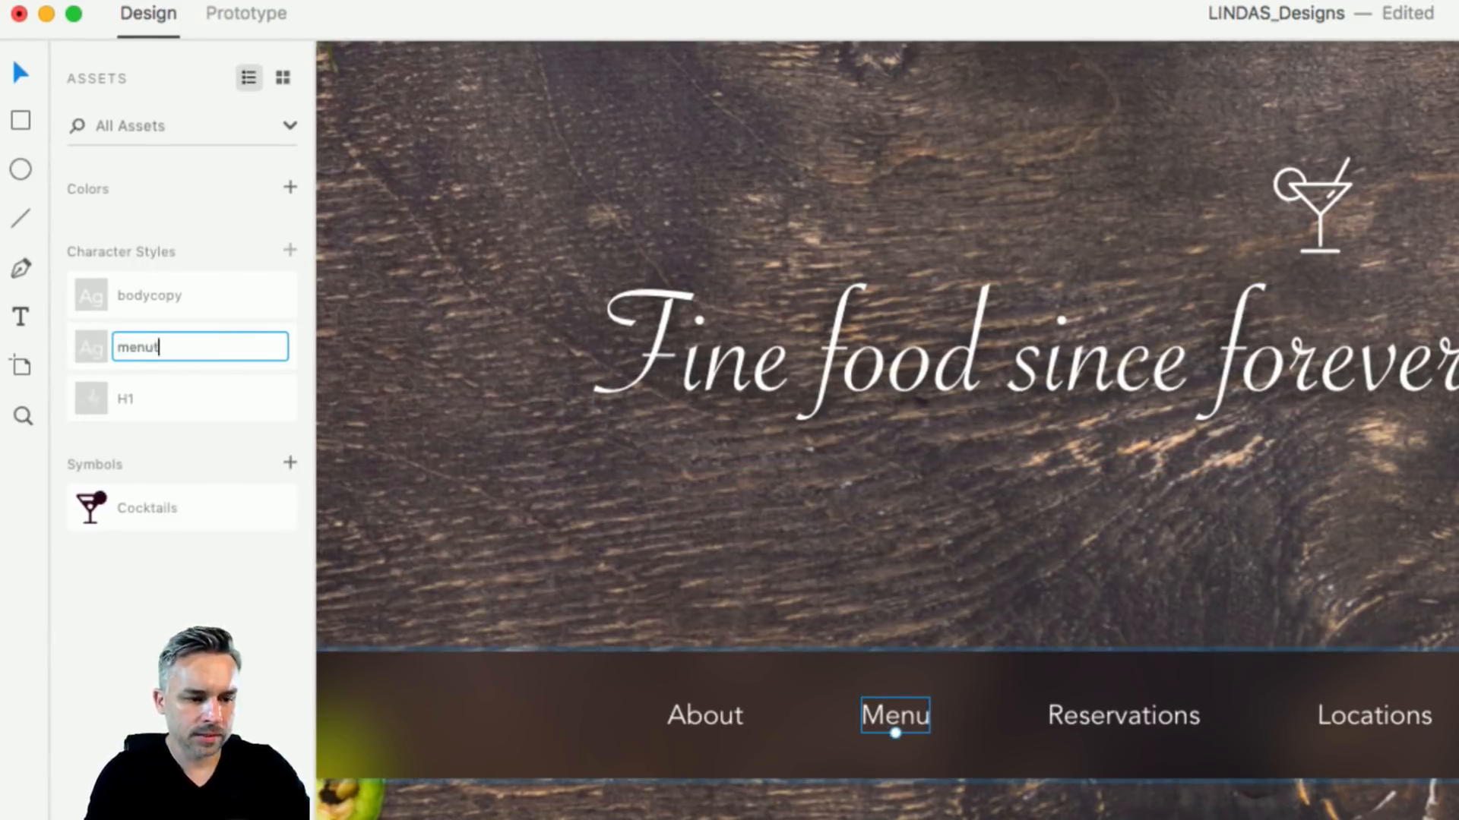
pyautogui.write('ext')
pyautogui.press('Return')
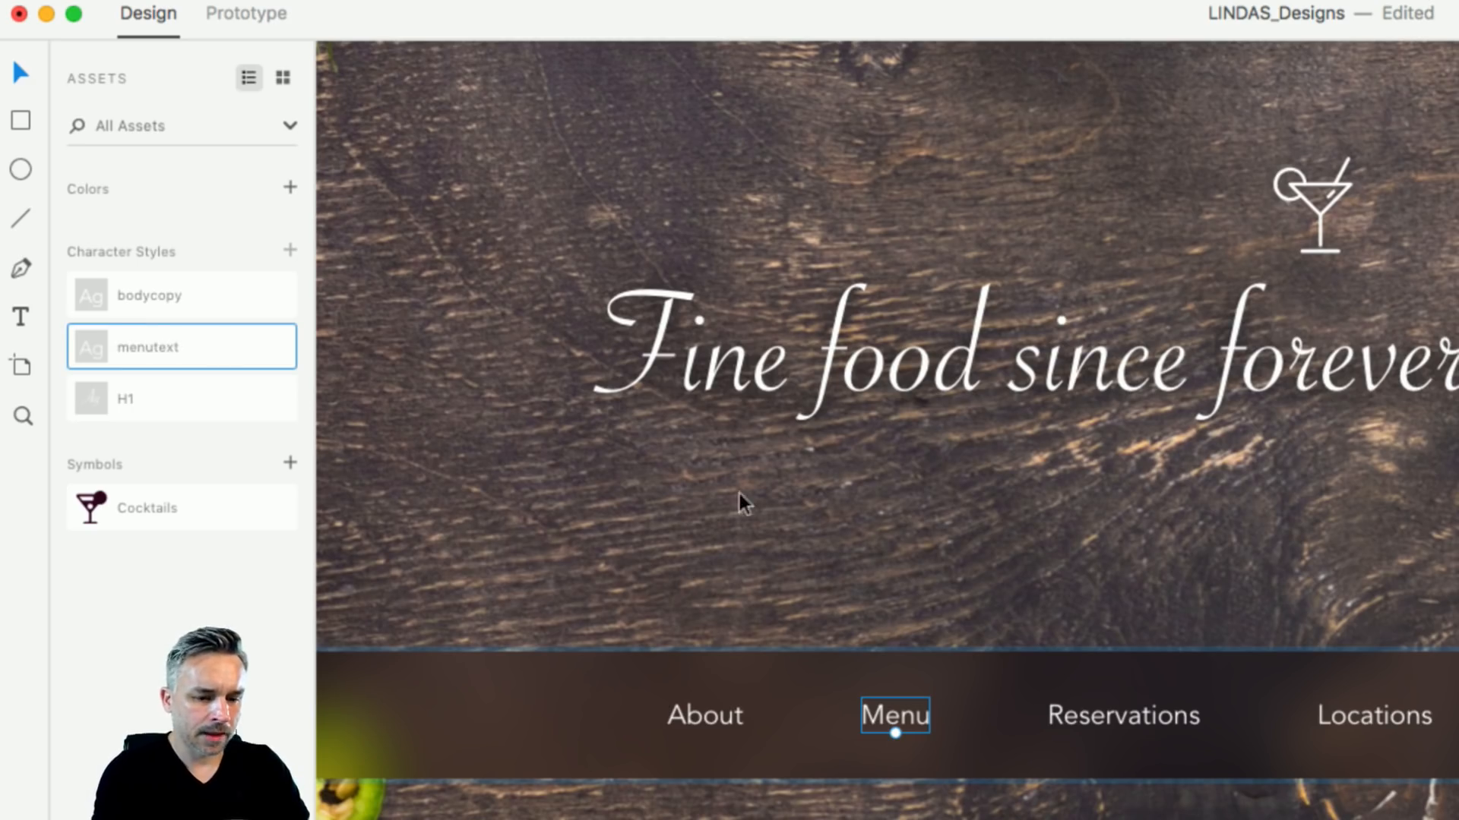
pyautogui.scroll(6, 593, 486)
pyautogui.hscroll(-8, 592, 486)
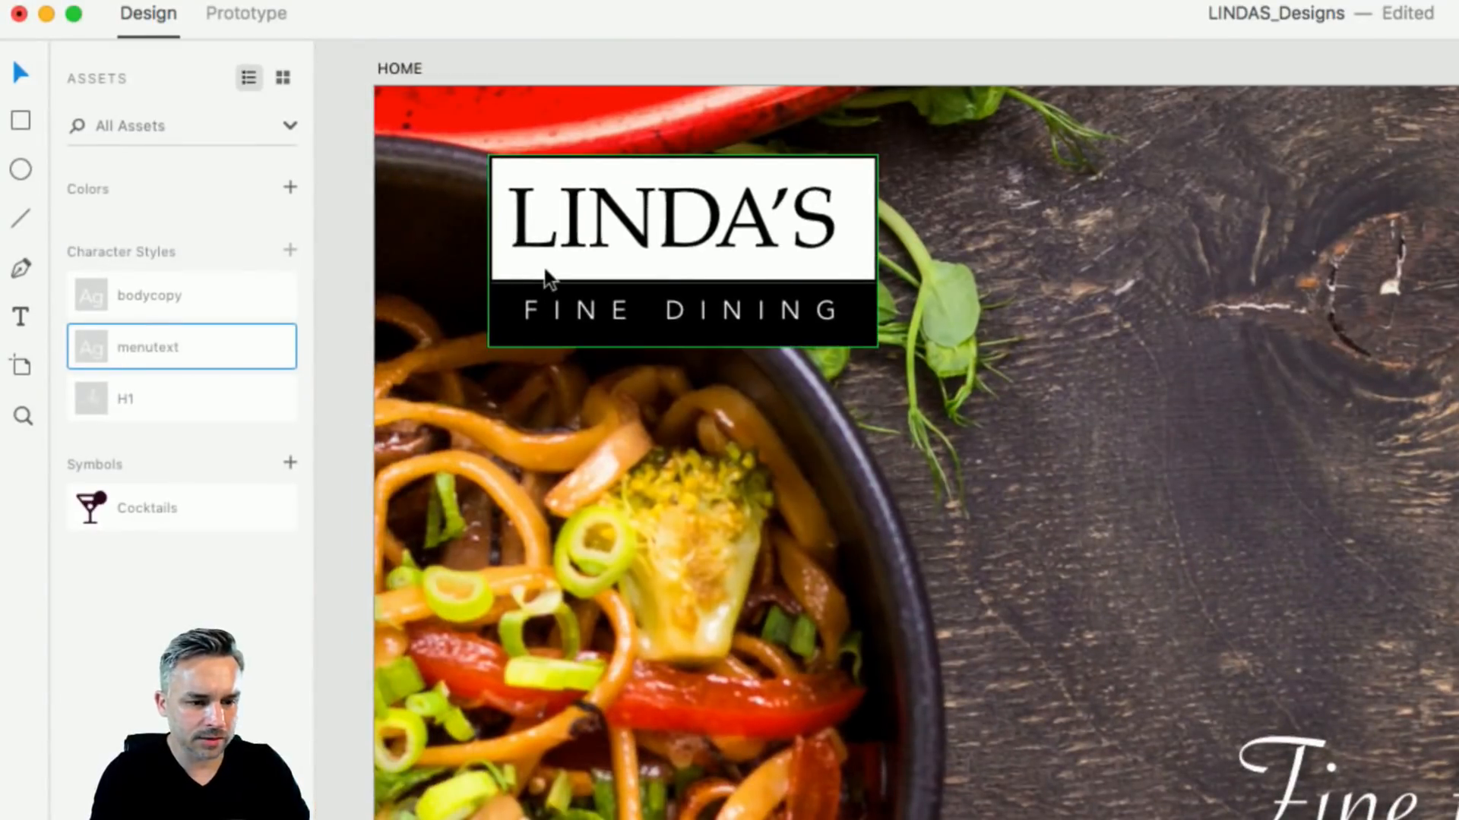
# - Add #707070 and orange #FFB100 to Assets via a temporary ellipse, then delete the ellipse
pyautogui.click(539, 262)
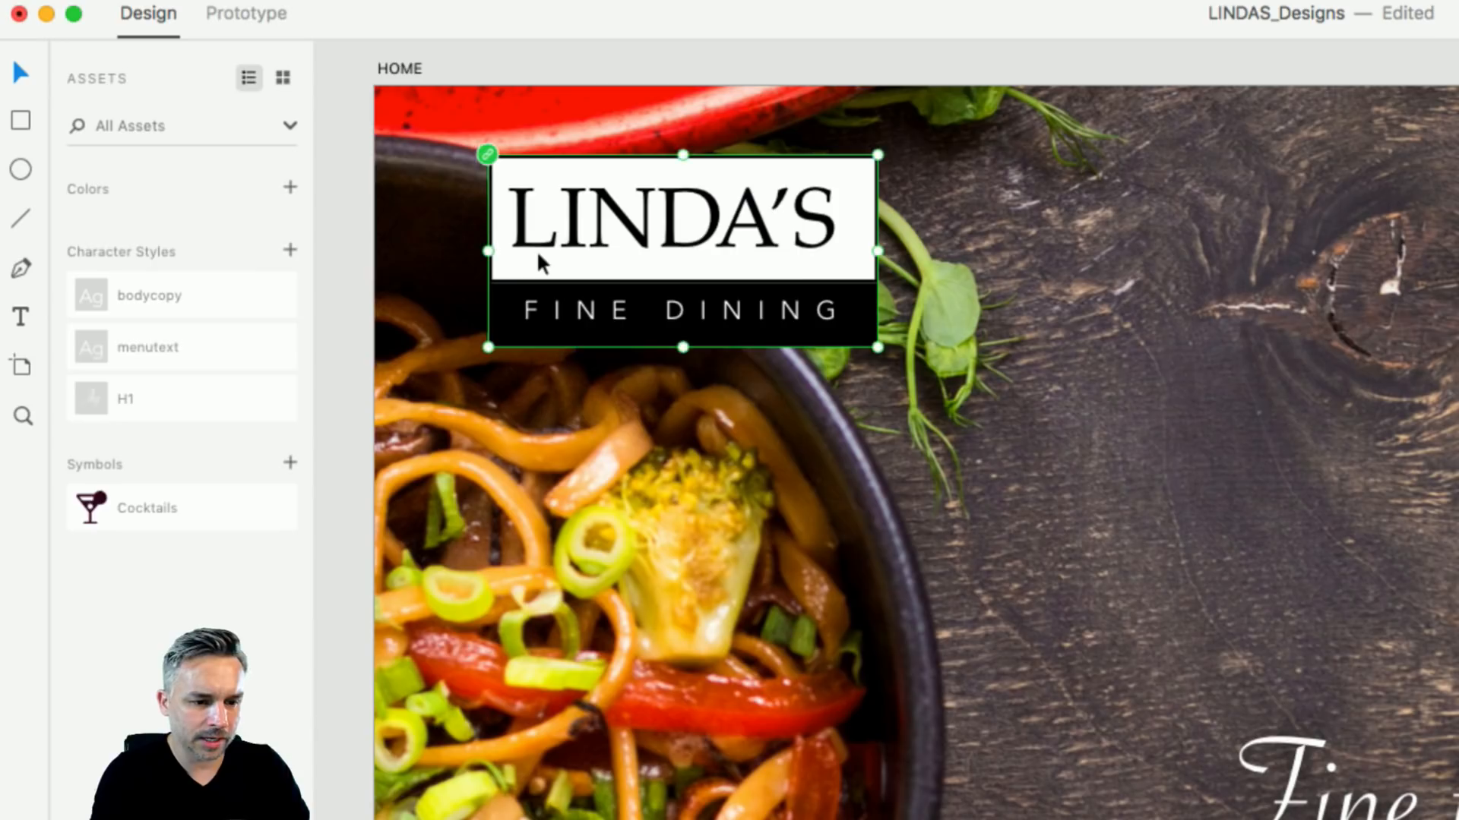
pyautogui.press('Escape')
pyautogui.press('e')
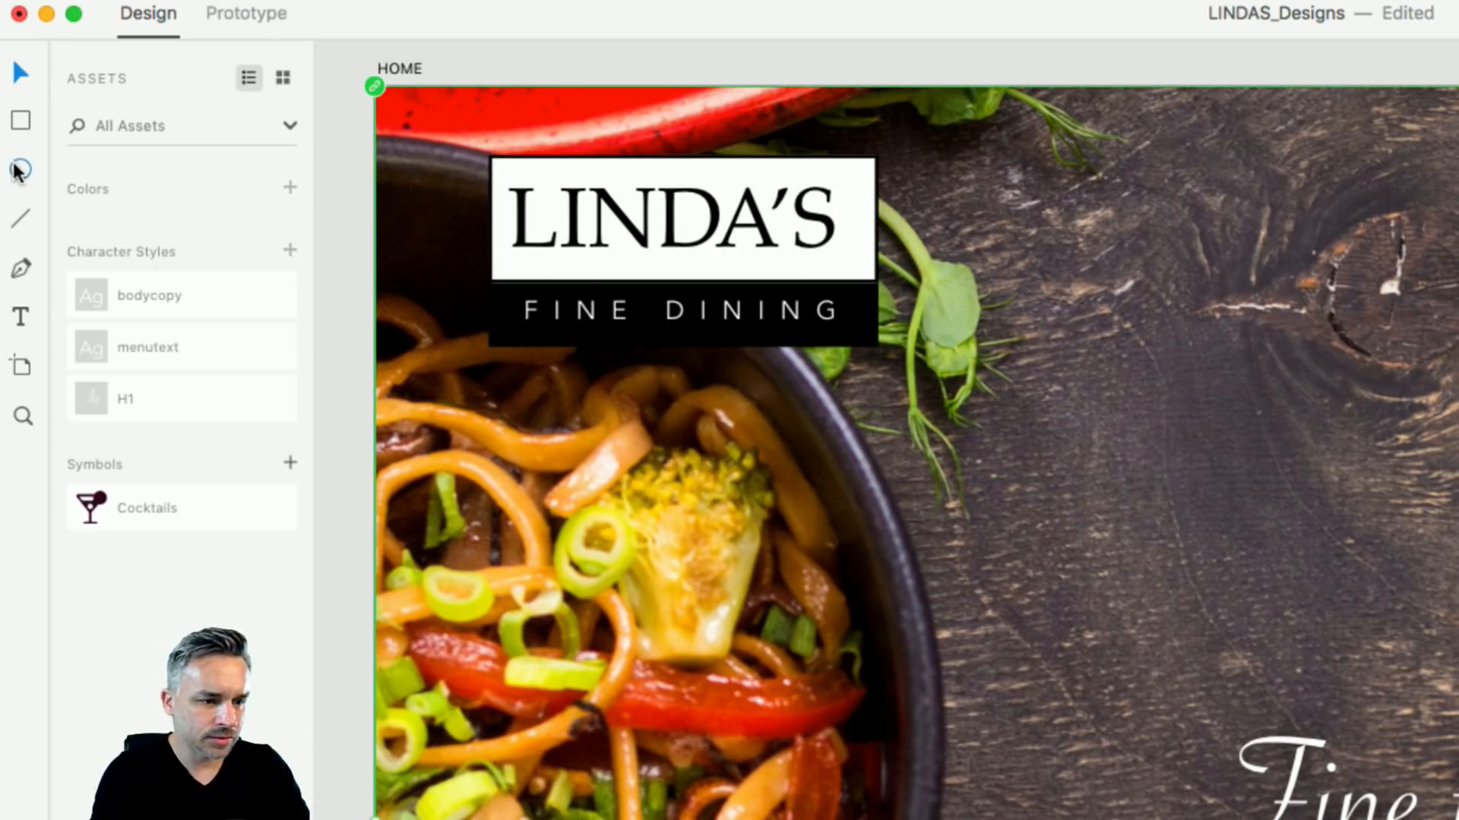
pyautogui.moveTo(997, 520); pyautogui.dragTo(1088, 643)
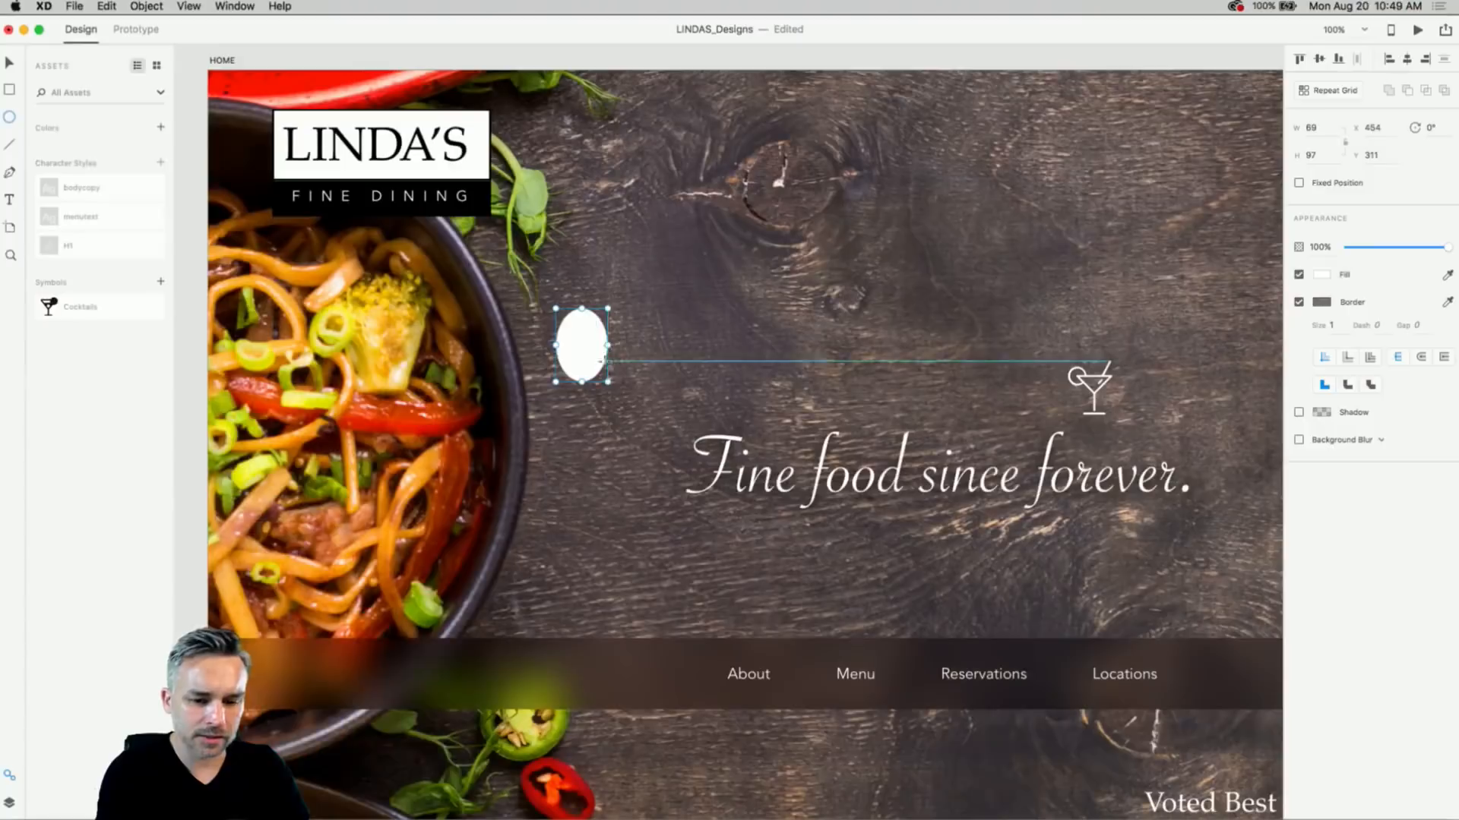
pyautogui.click(1322, 279)
pyautogui.click(1255, 201)
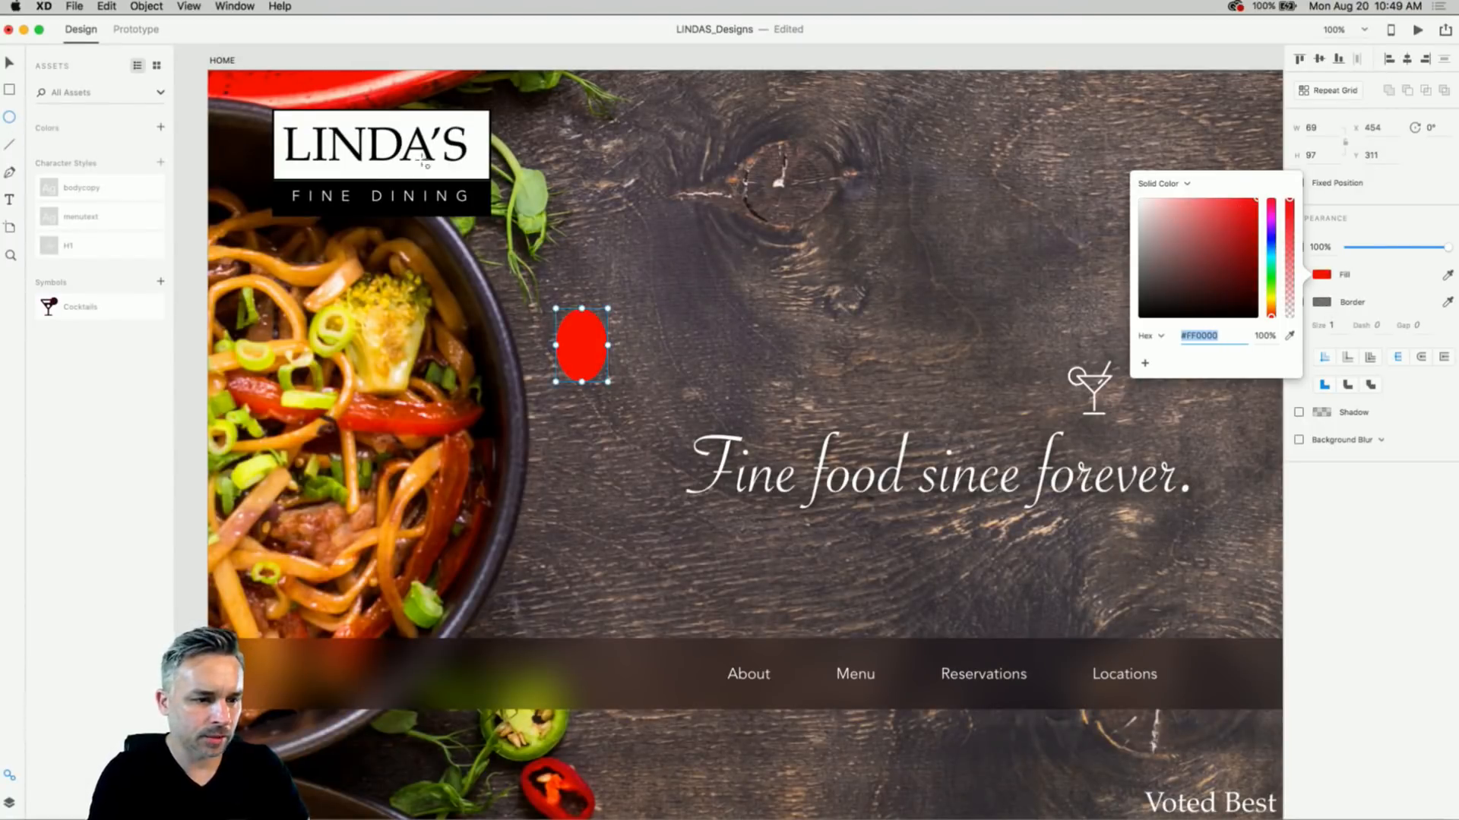
pyautogui.moveTo(1272, 303); pyautogui.dragTo(1276, 307)
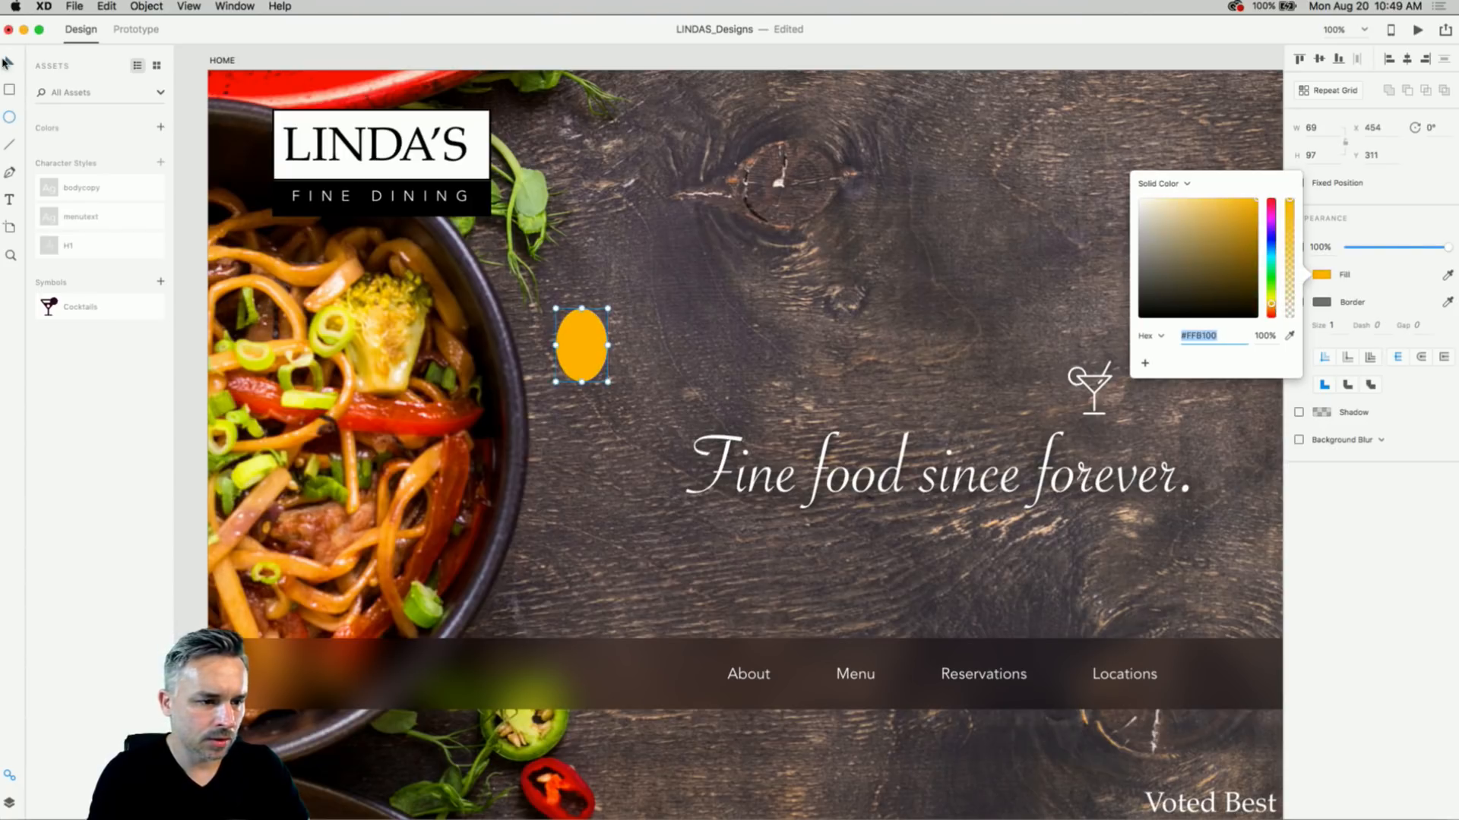
pyautogui.click(7, 63)
pyautogui.click(160, 131)
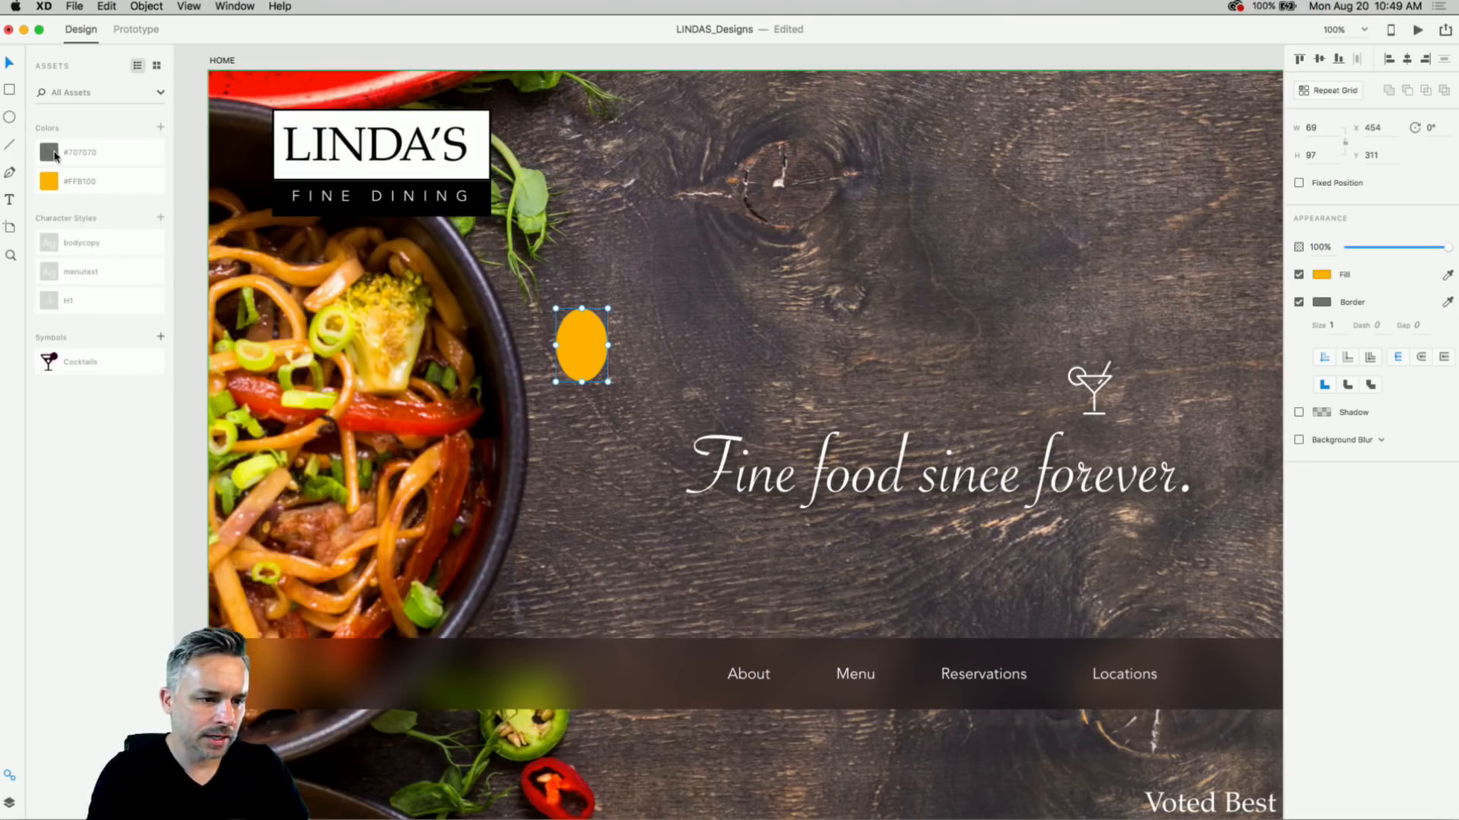
pyautogui.press('Delete')
pyautogui.press('super+minus')
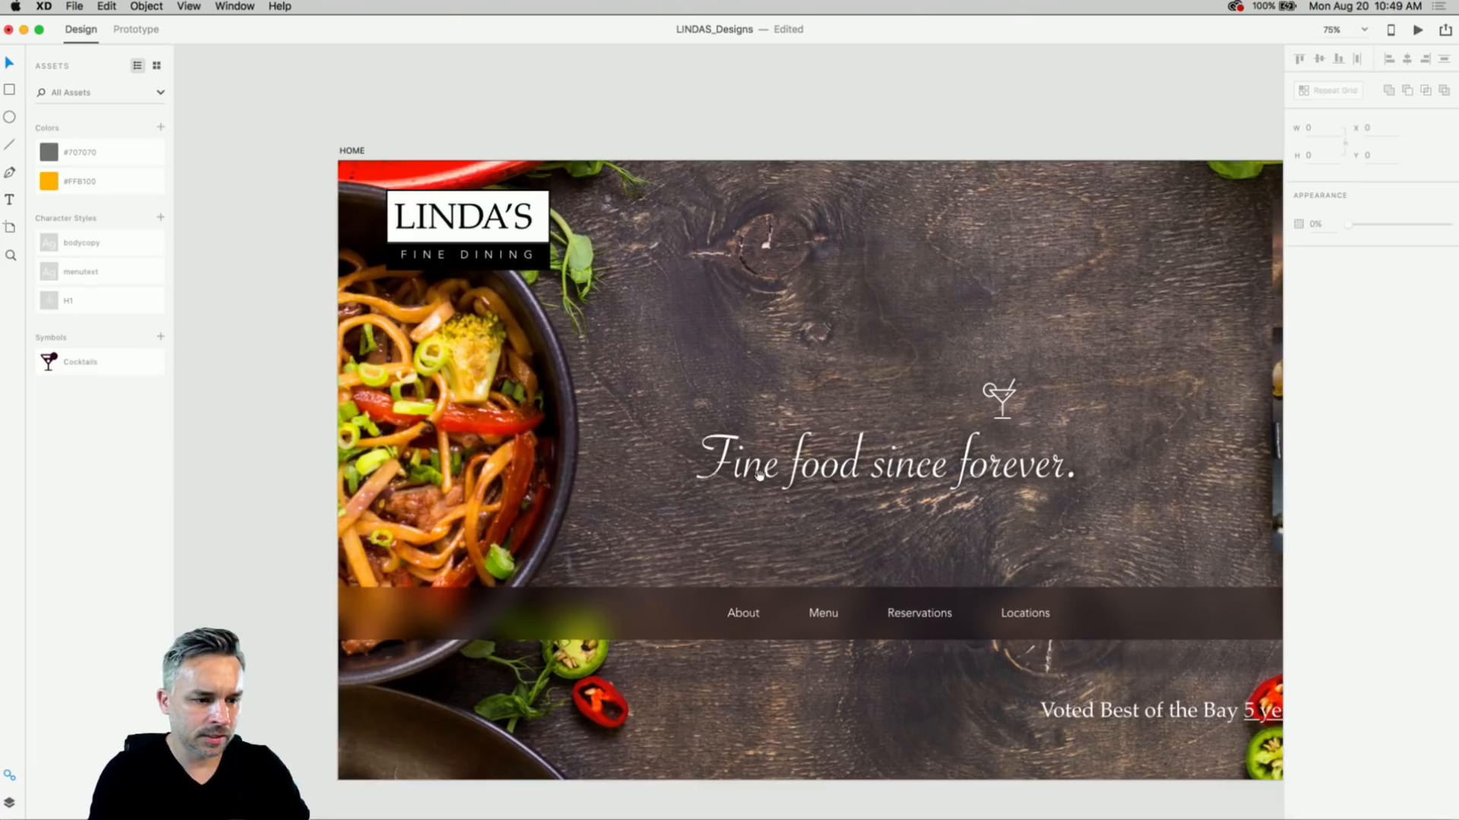
pyautogui.moveTo(715, 478); pyautogui.dragTo(601, 337)
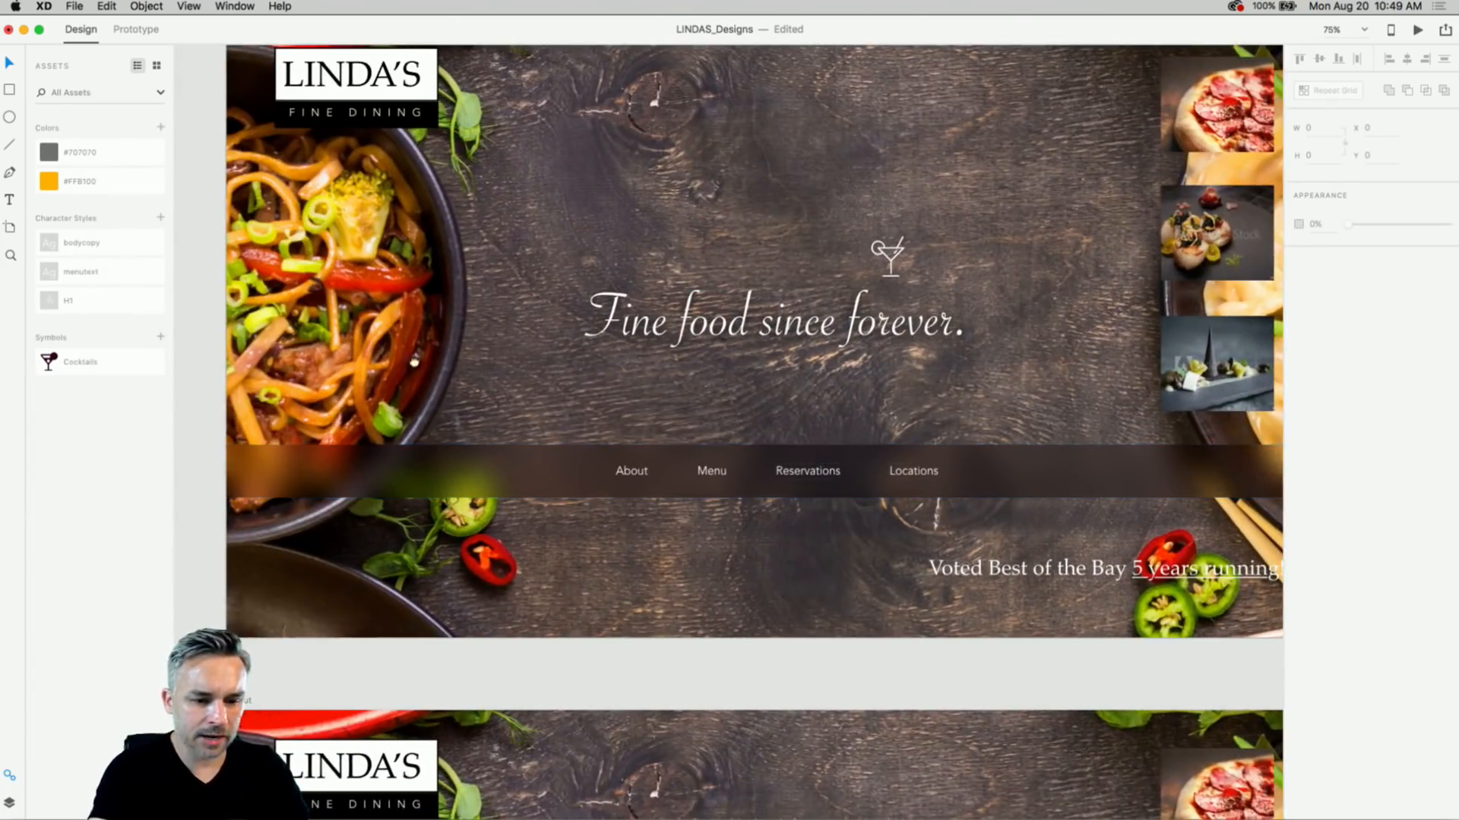
pyautogui.moveTo(414, 363); pyautogui.dragTo(485, 411)
pyautogui.click(983, 525)
pyautogui.moveTo(847, 519); pyautogui.dragTo(827, 423)
pyautogui.press('super+z')
pyautogui.hscroll(5, 837, 414)
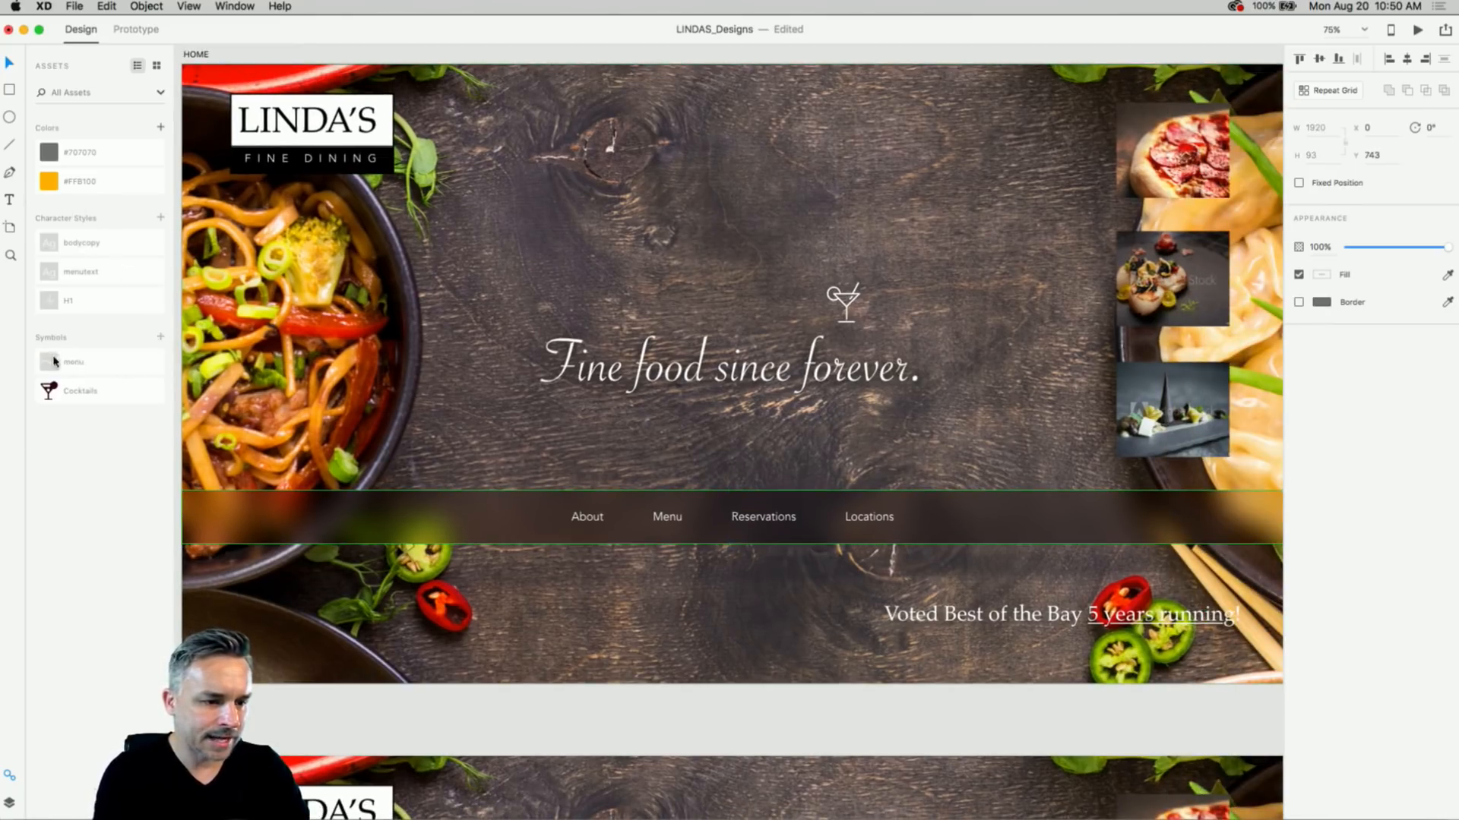
pyautogui.moveTo(516, 550); pyautogui.dragTo(536, 53)
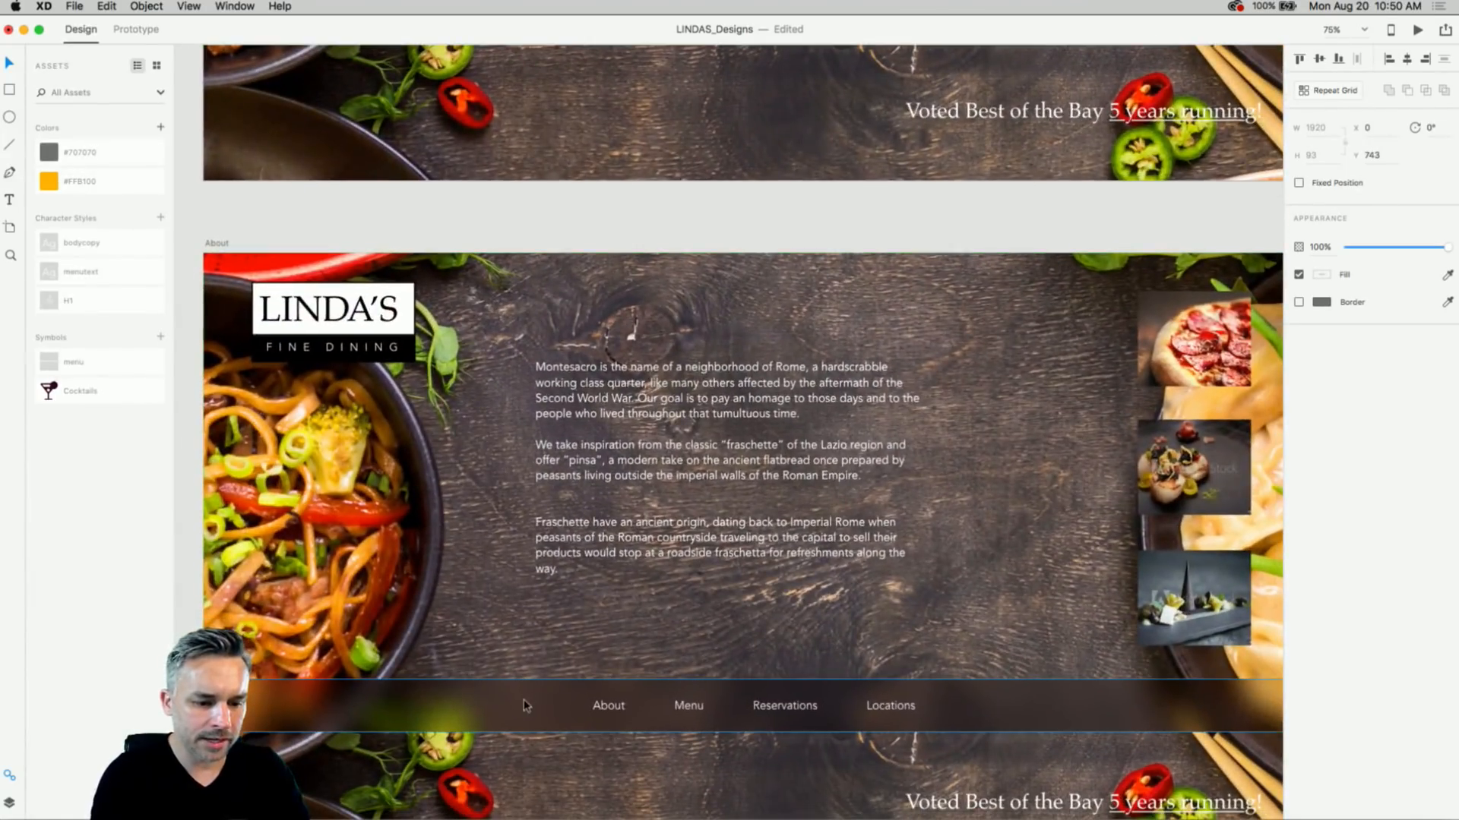
pyautogui.press('super+minus')
pyautogui.press('super+minus')
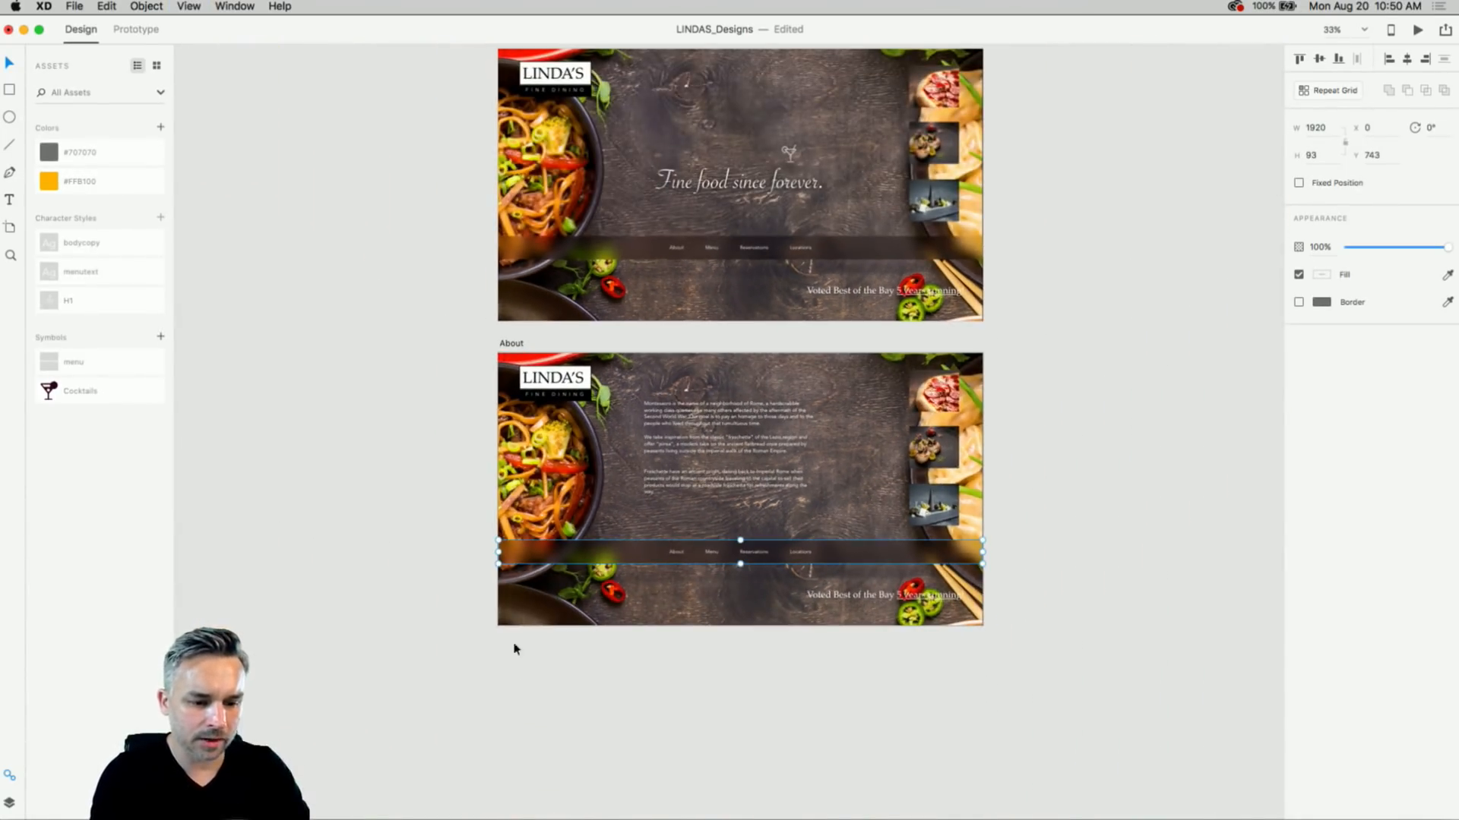
pyautogui.click(418, 293)
pyautogui.moveTo(417, 293); pyautogui.dragTo(439, 421)
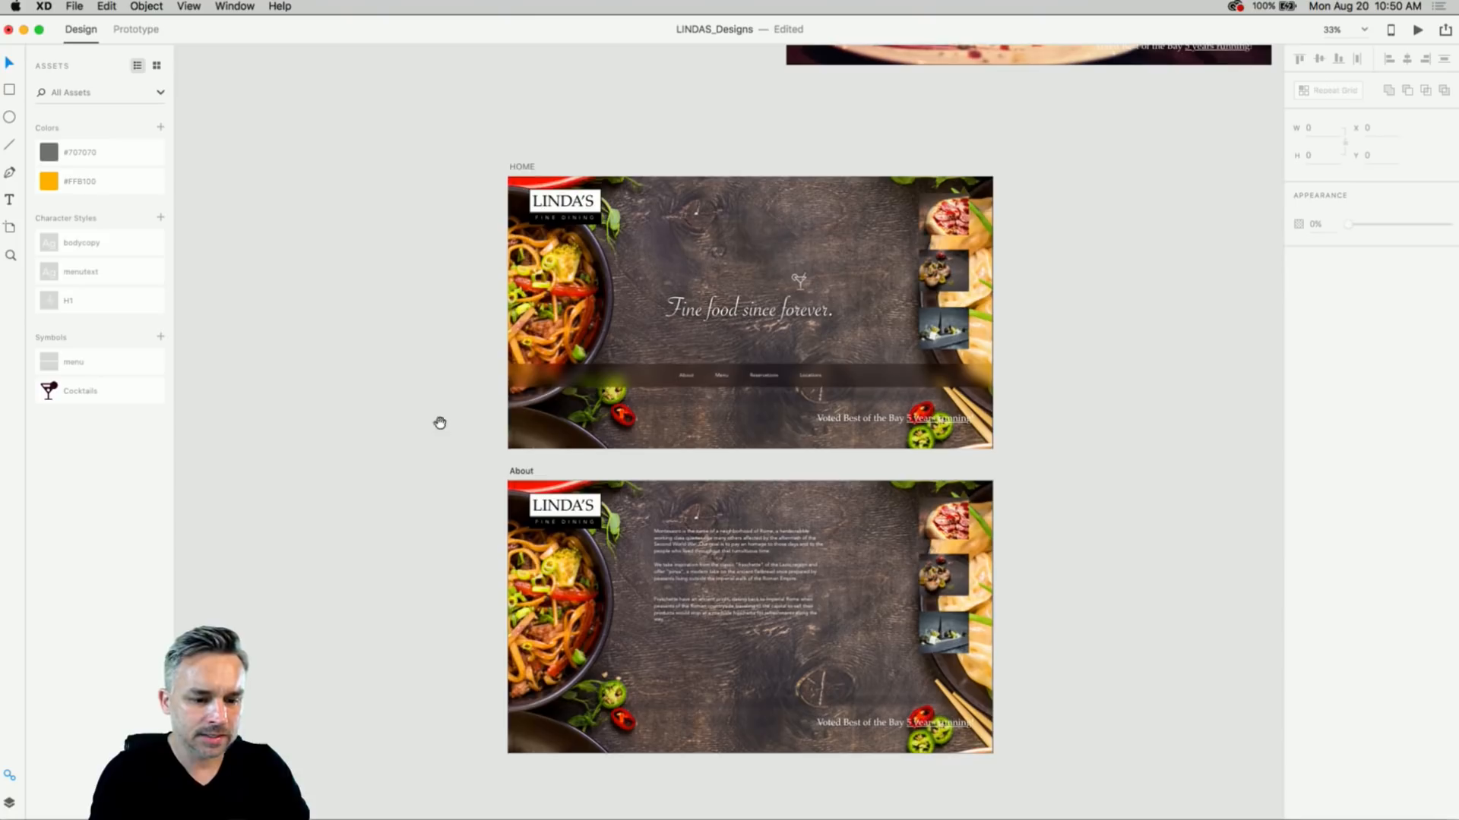
pyautogui.click(575, 380)
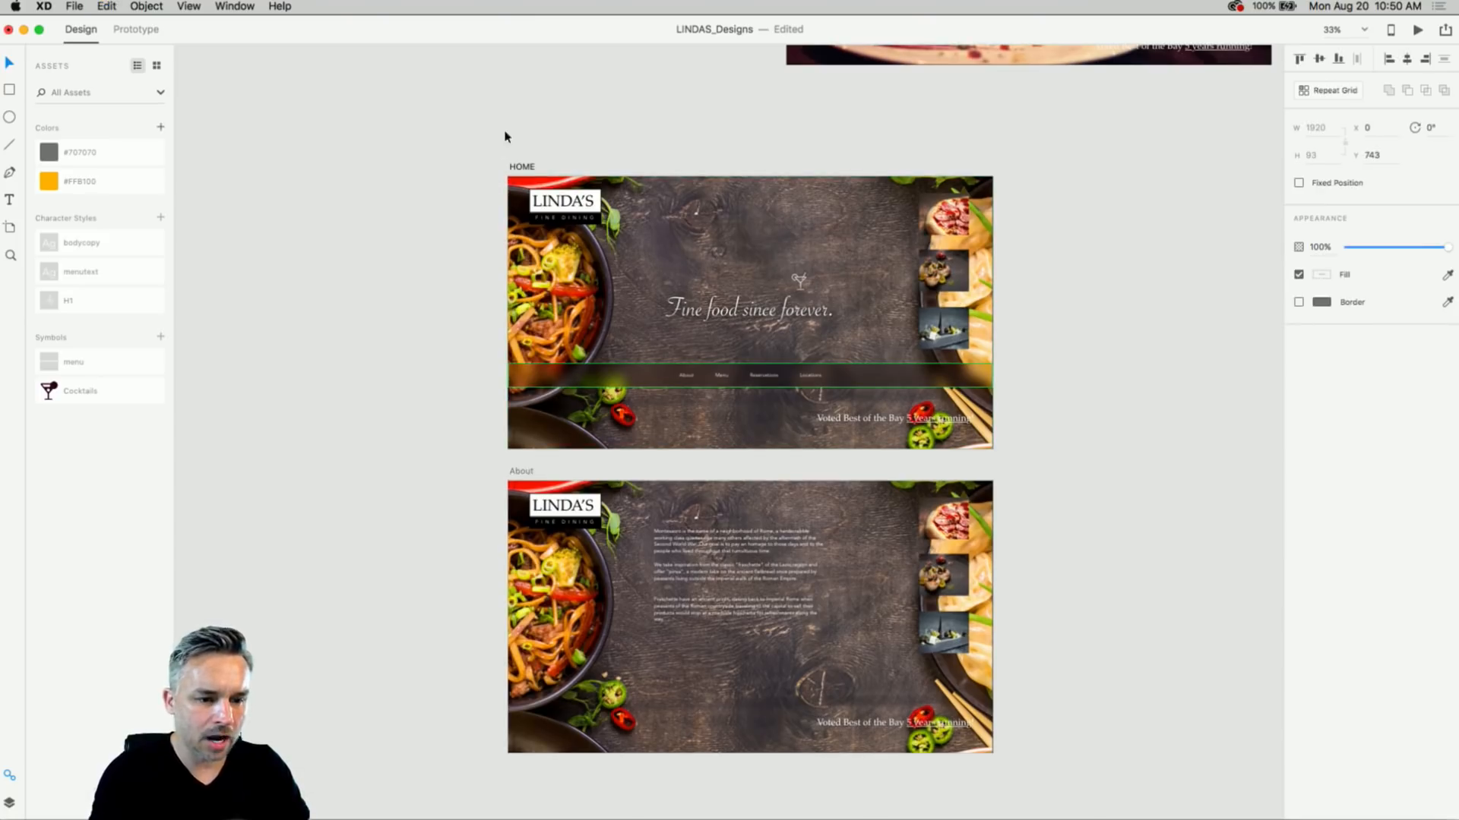
pyautogui.click(521, 472)
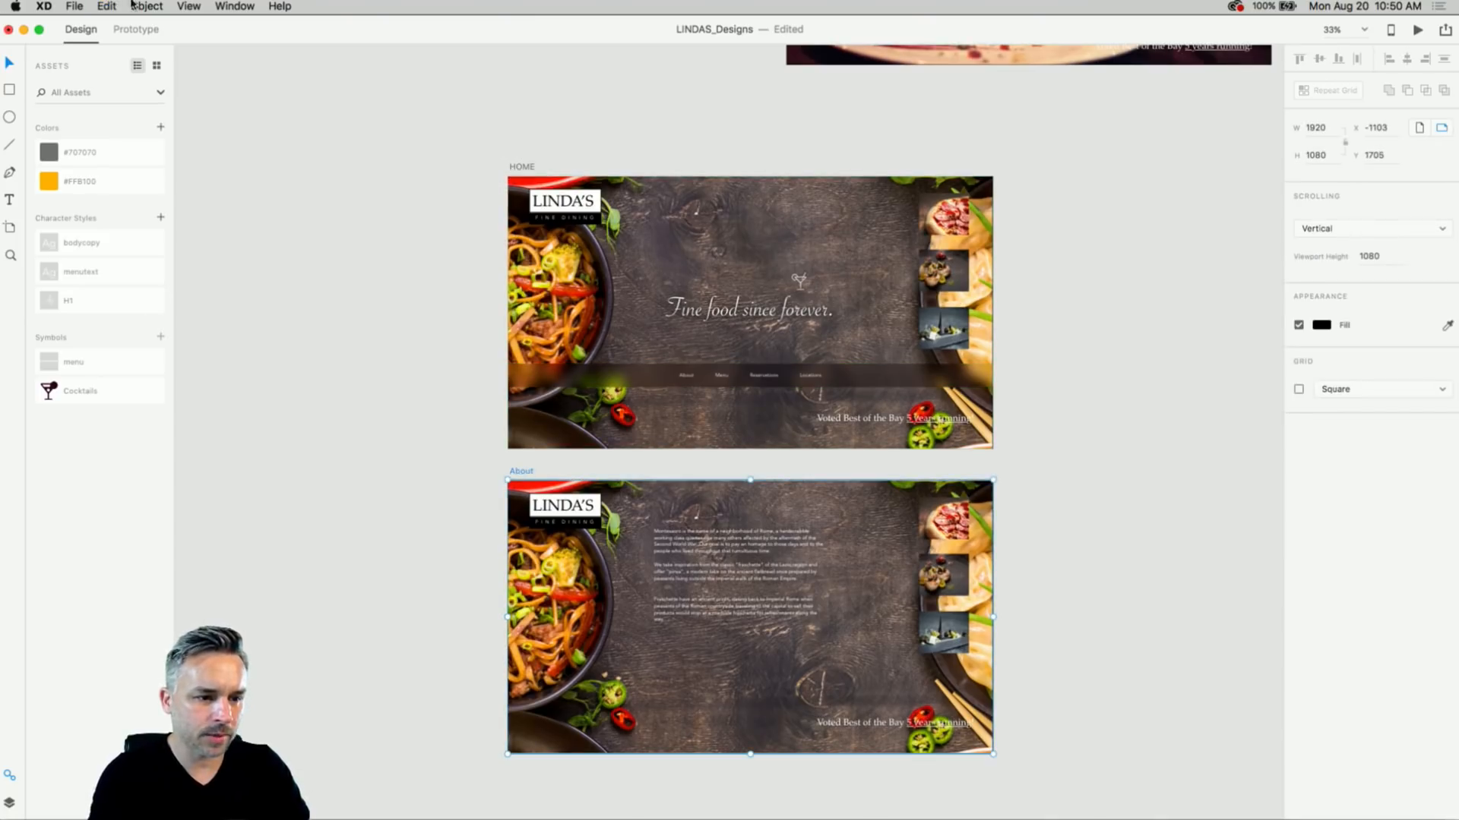
# - Paste the nav bar into About and make the HOME LINDA'S logo a LOGO symbol
pyautogui.press('super+v')
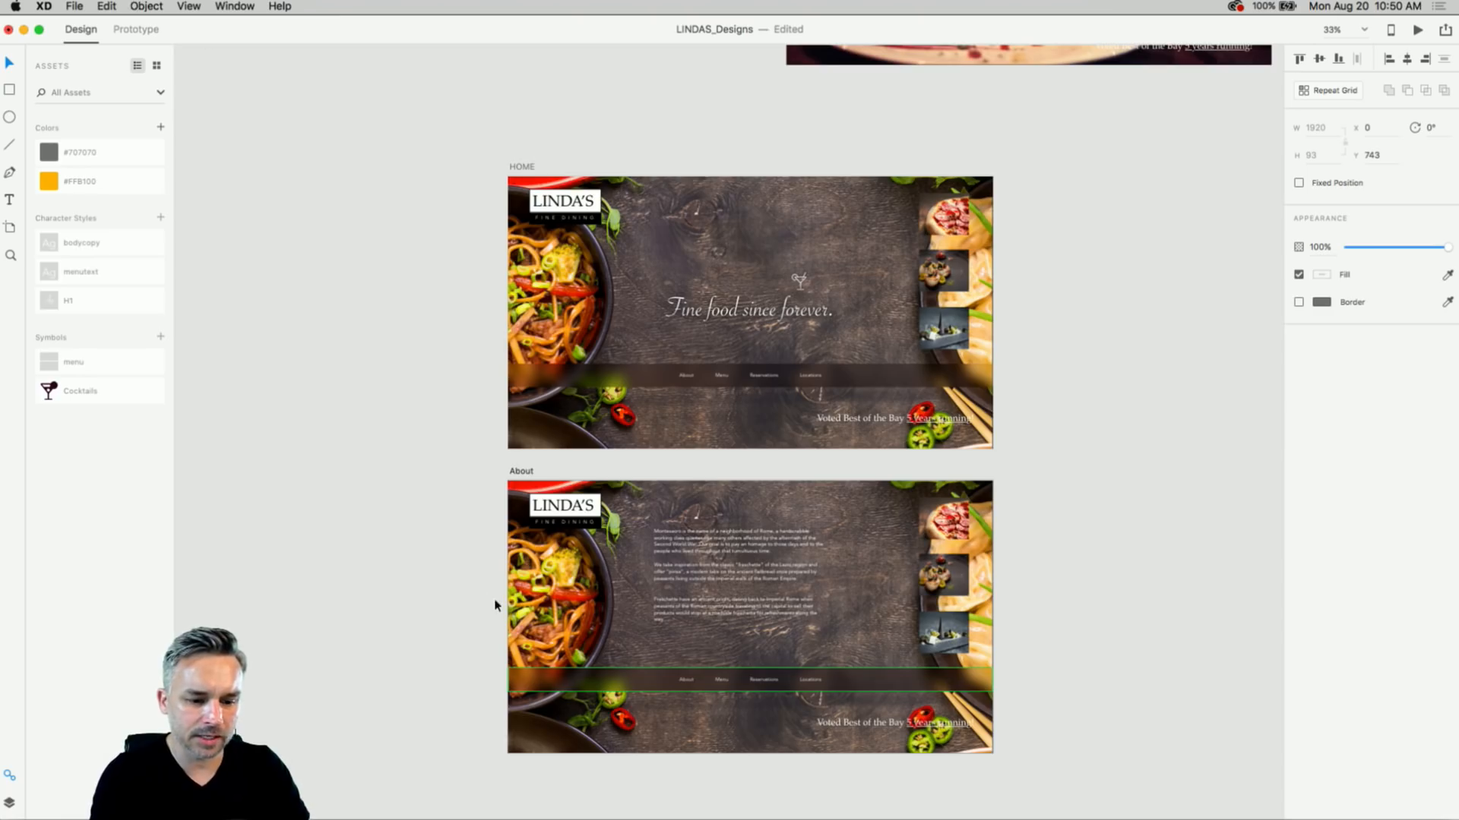
pyautogui.scroll(5, 498, 603)
pyautogui.moveTo(381, 437); pyautogui.dragTo(276, 765)
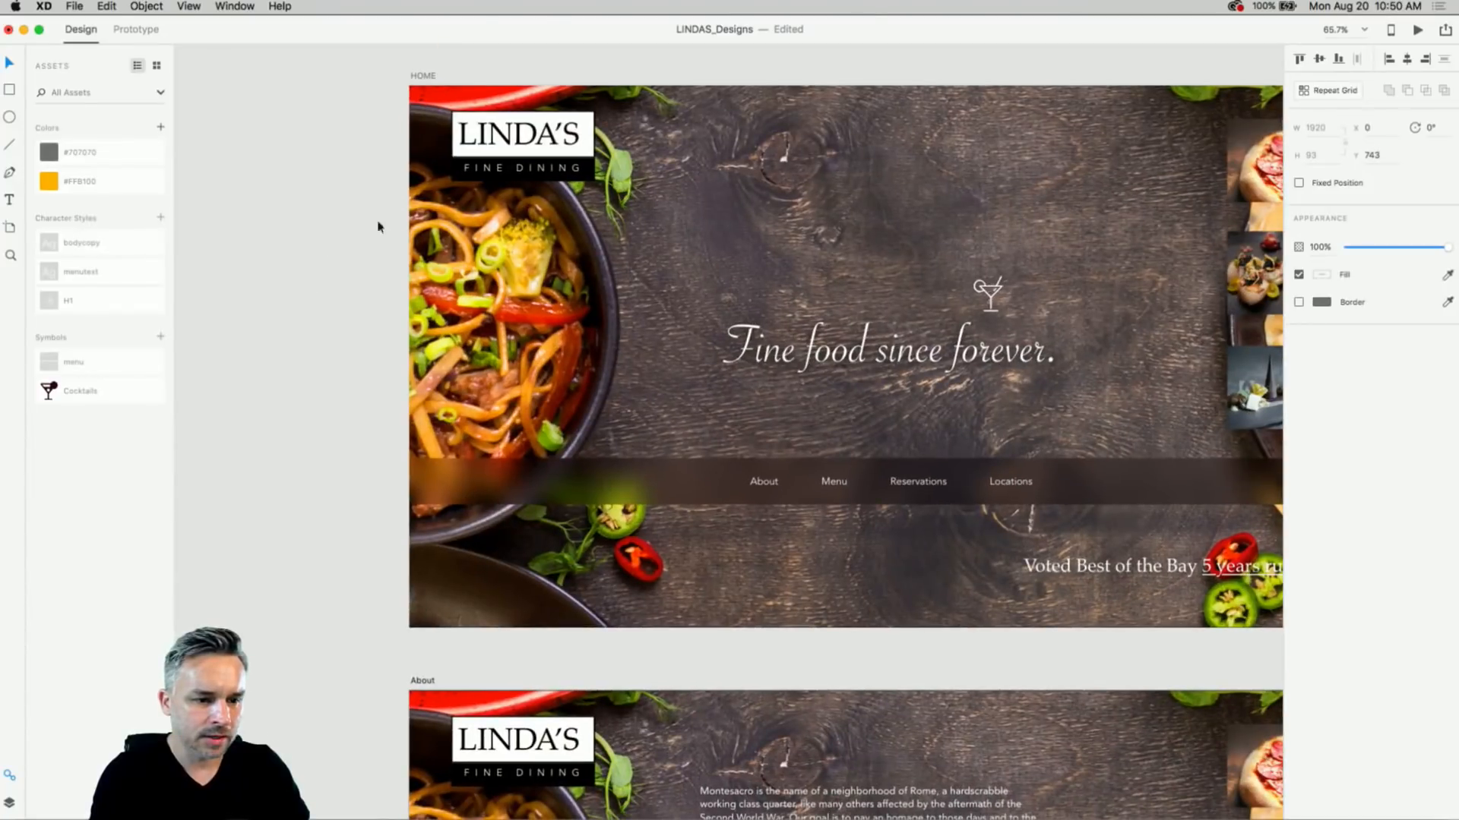
pyautogui.click(481, 148)
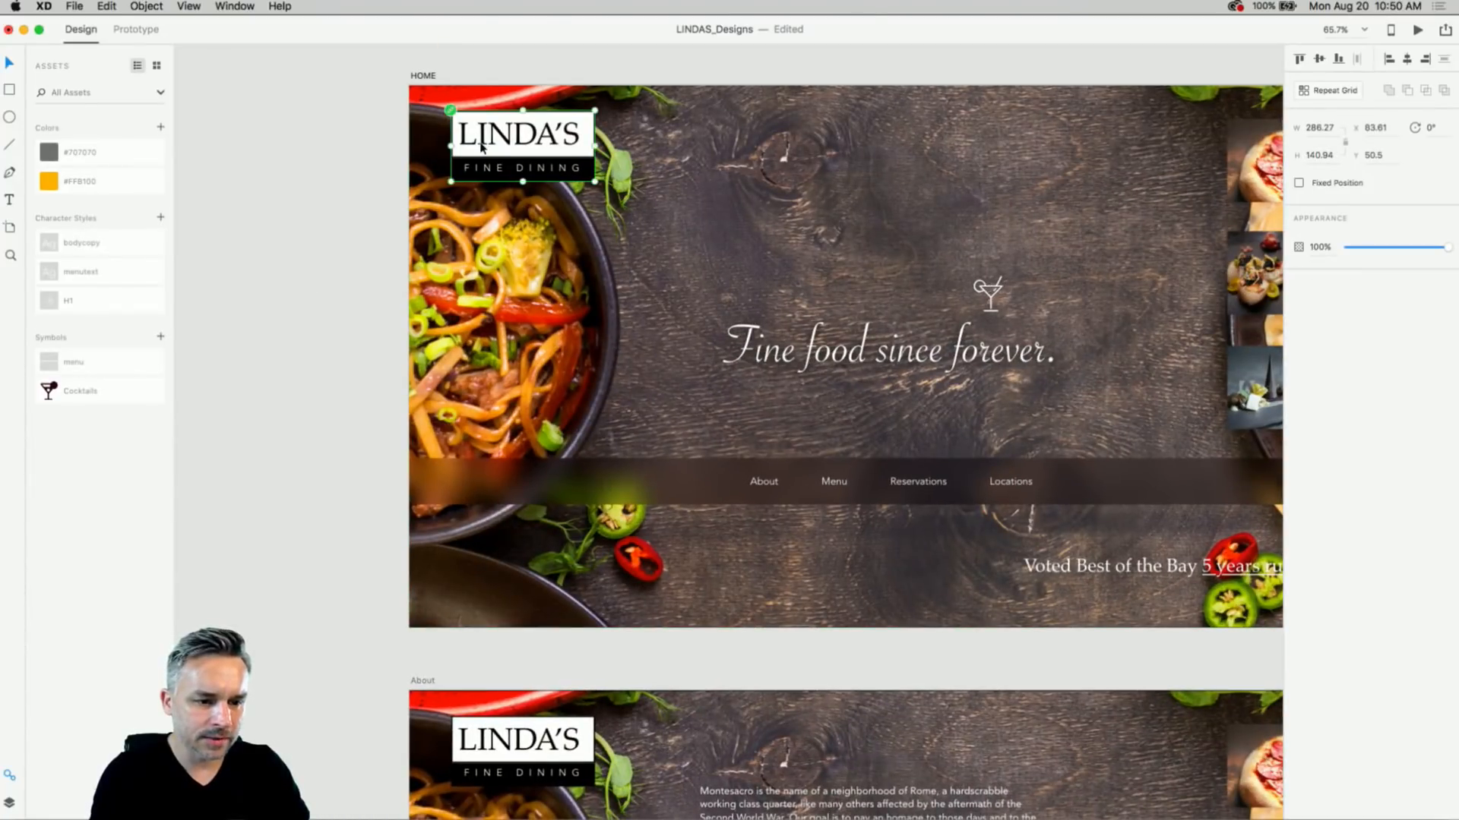
pyautogui.click(160, 338)
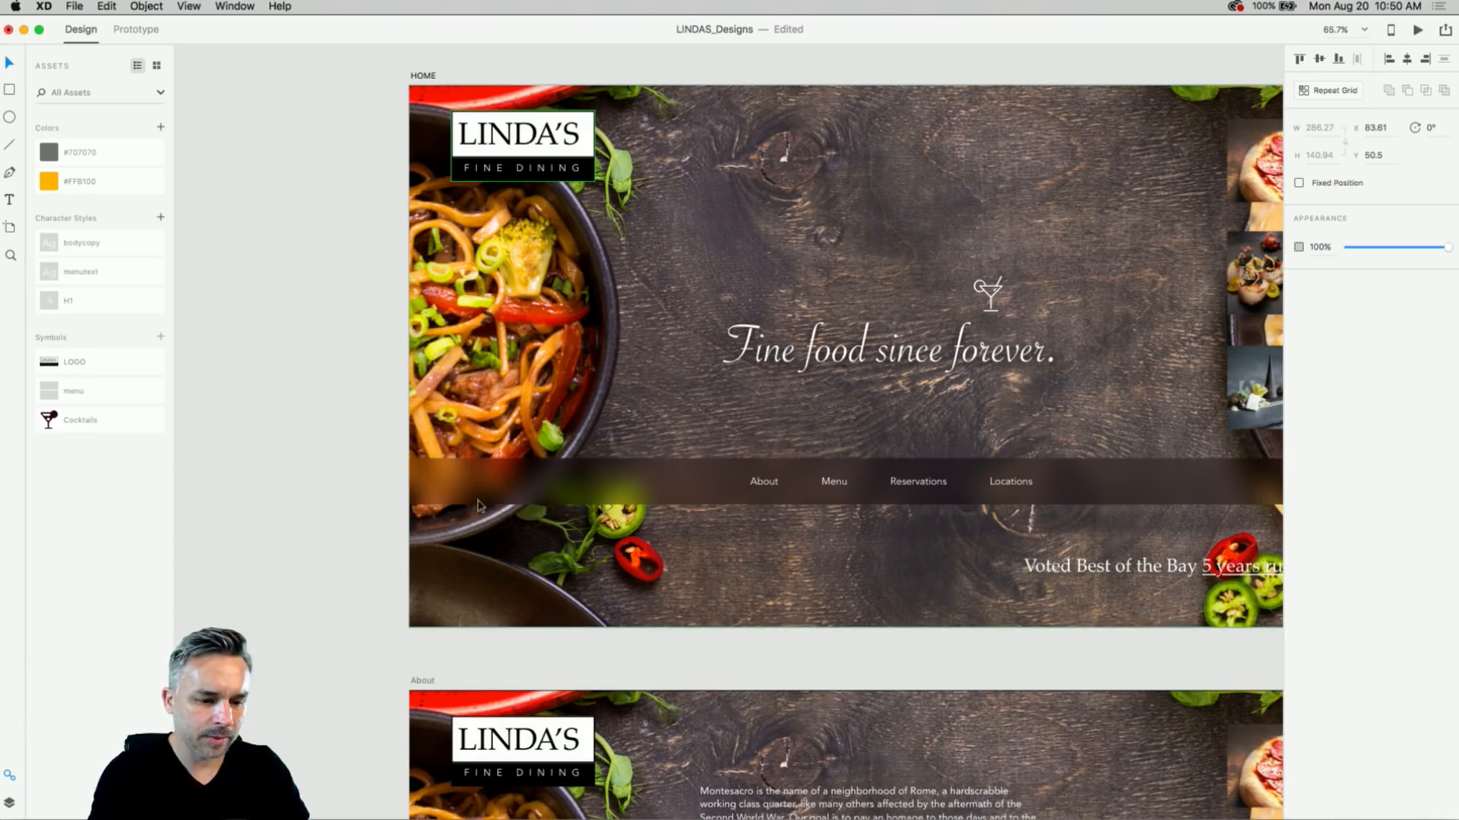
# - Paste the LOGO symbol onto the About artboard
pyautogui.click(423, 682)
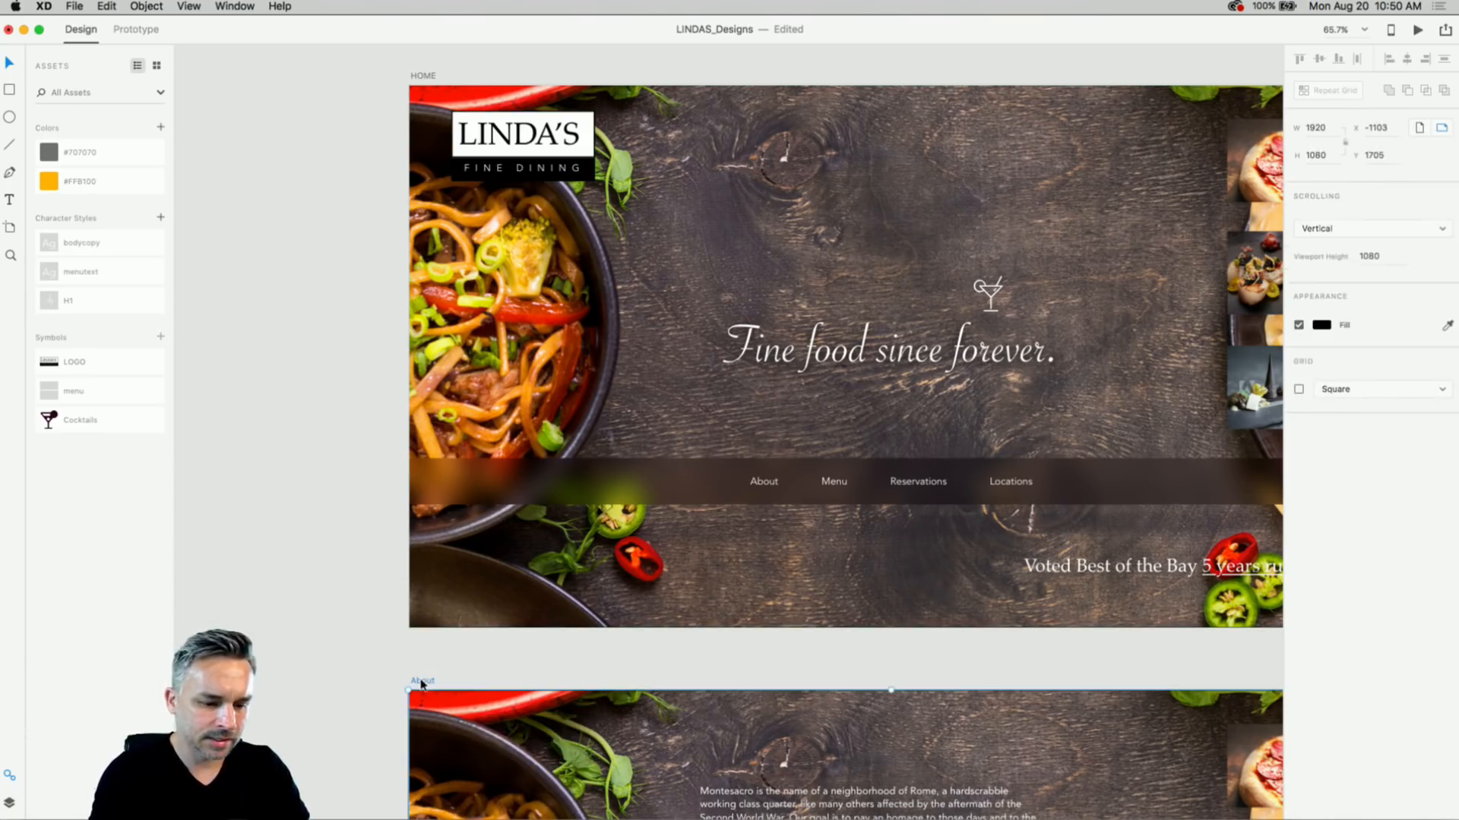
pyautogui.press('super+v')
pyautogui.scroll(-10, 218, 221)
pyautogui.scroll(1, 218, 226)
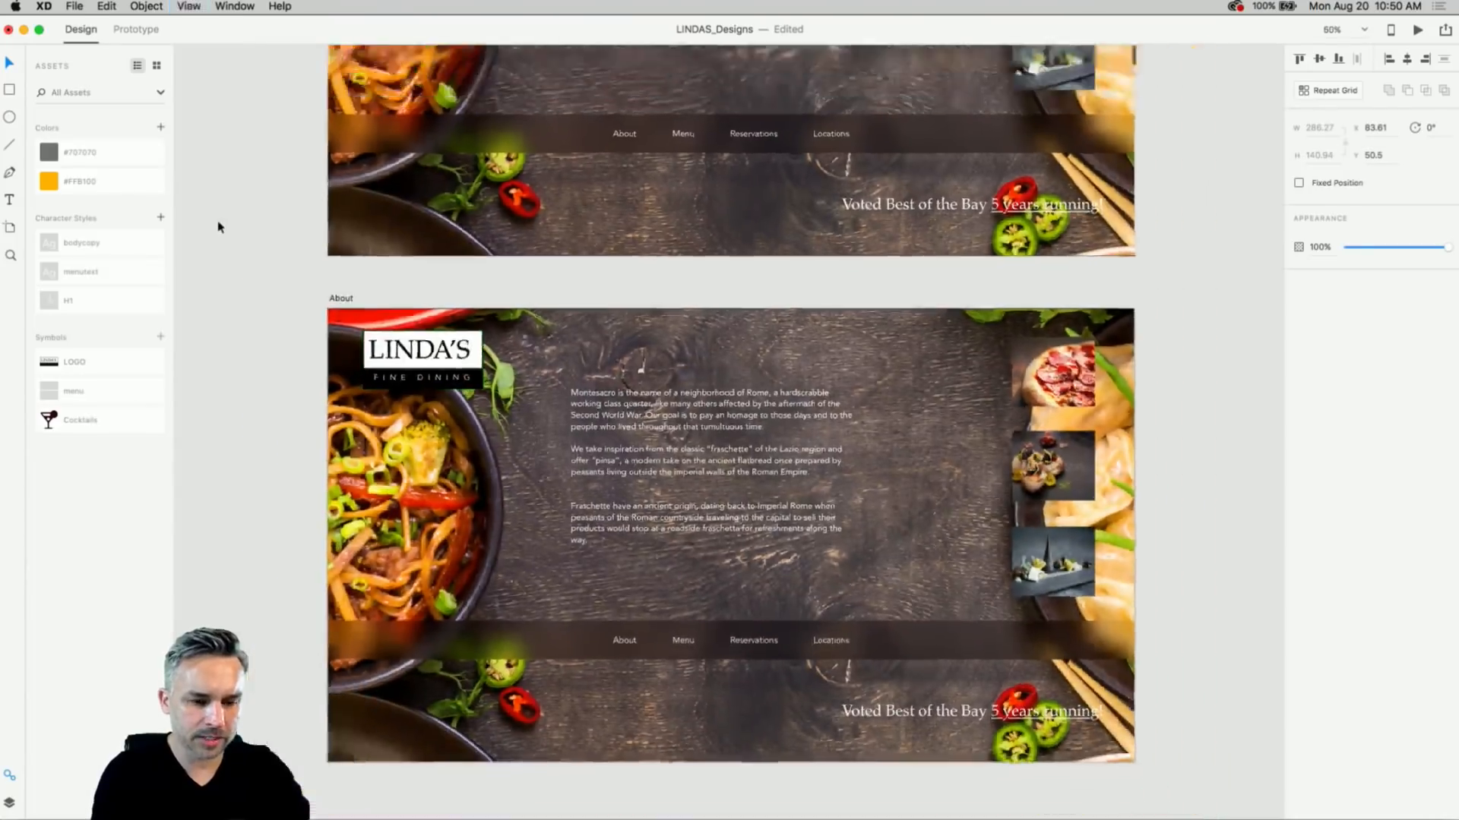
pyautogui.scroll(-5, 218, 227)
pyautogui.scroll(2, 319, 289)
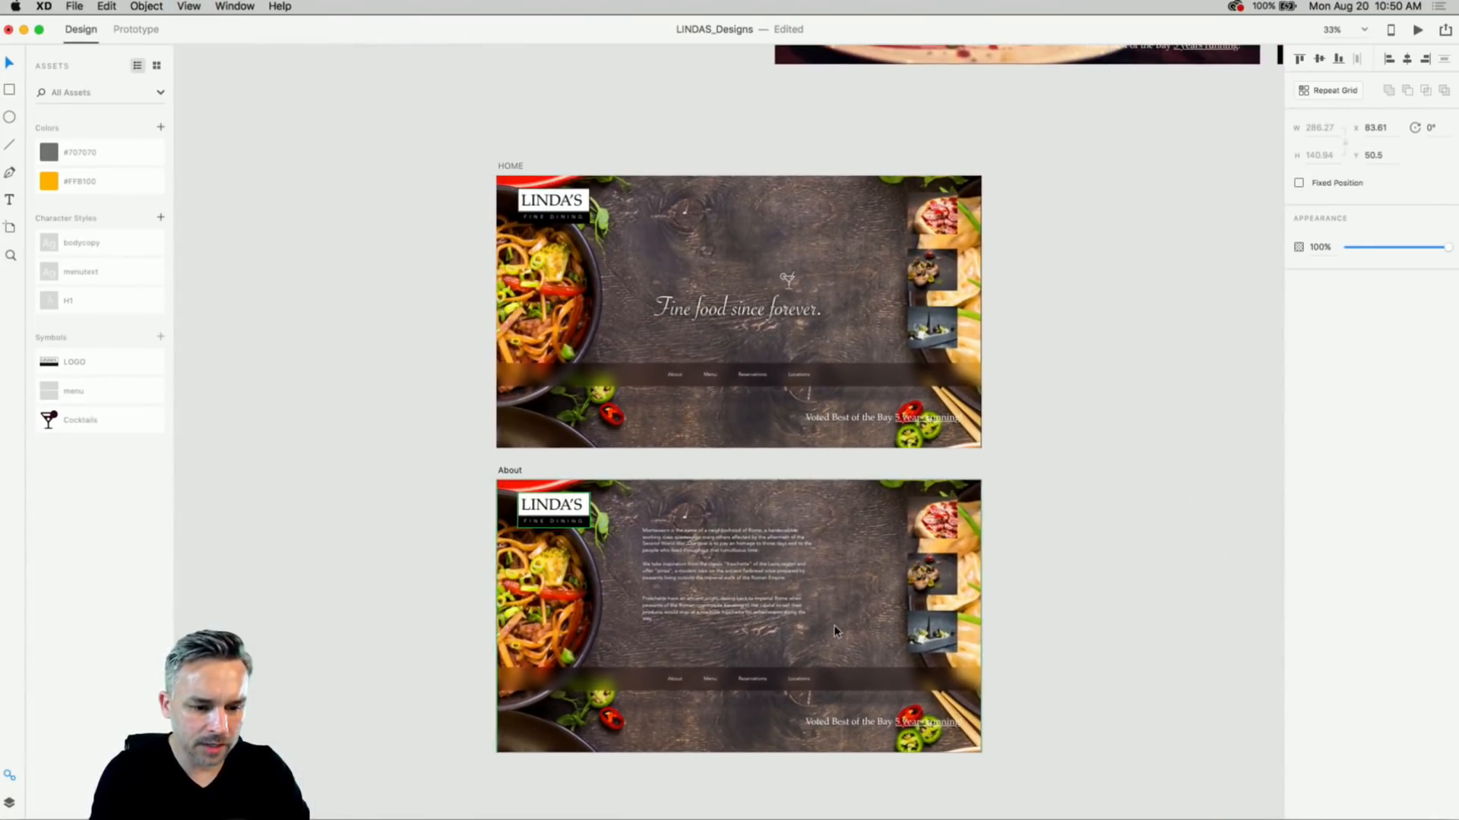
pyautogui.click(733, 602)
# - Lengthen the About body text box and shift it slightly right to reveal more text
pyautogui.hscroll(-2, 732, 602)
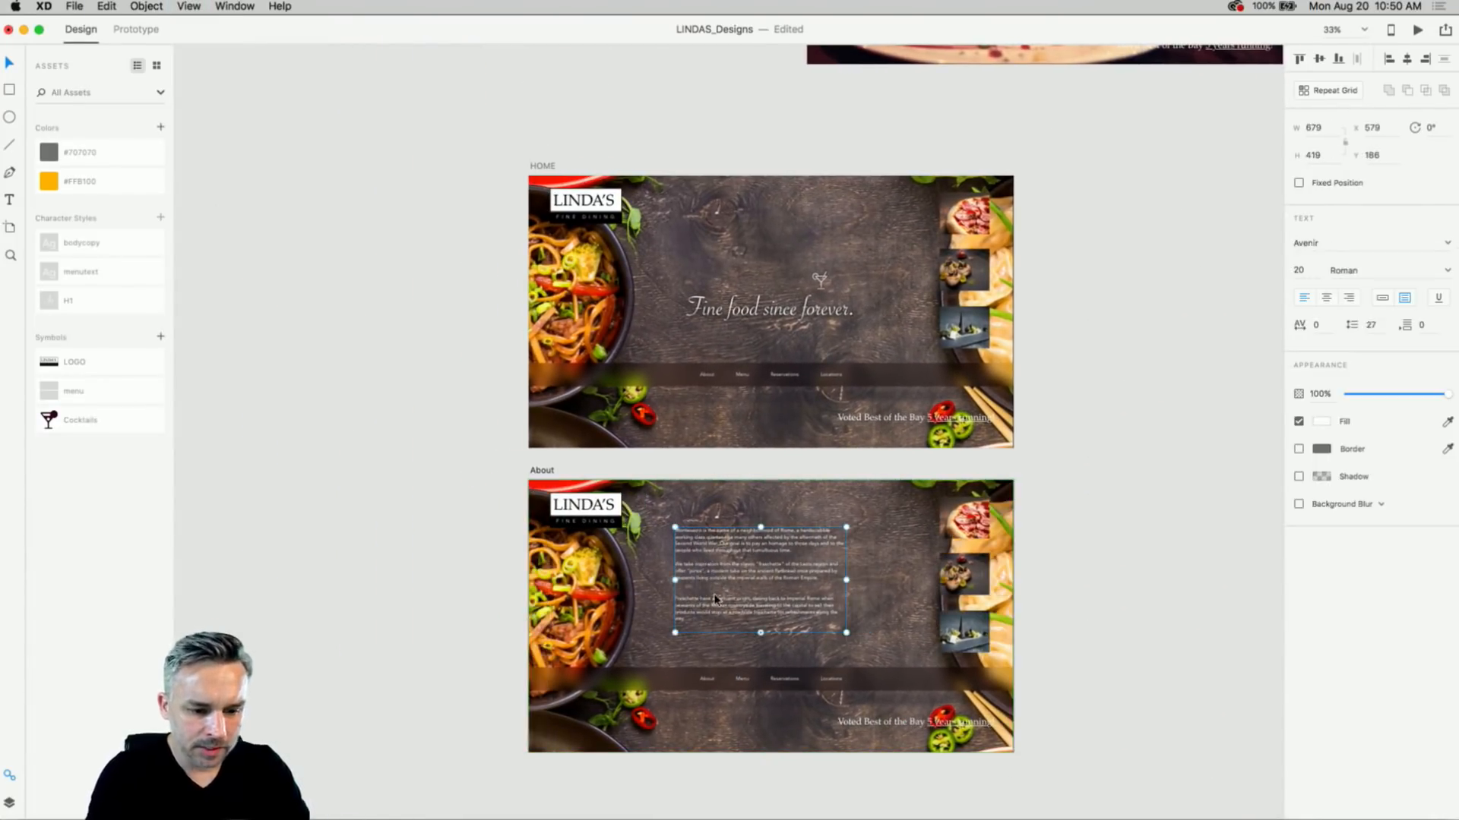
pyautogui.scroll(1, 694, 619)
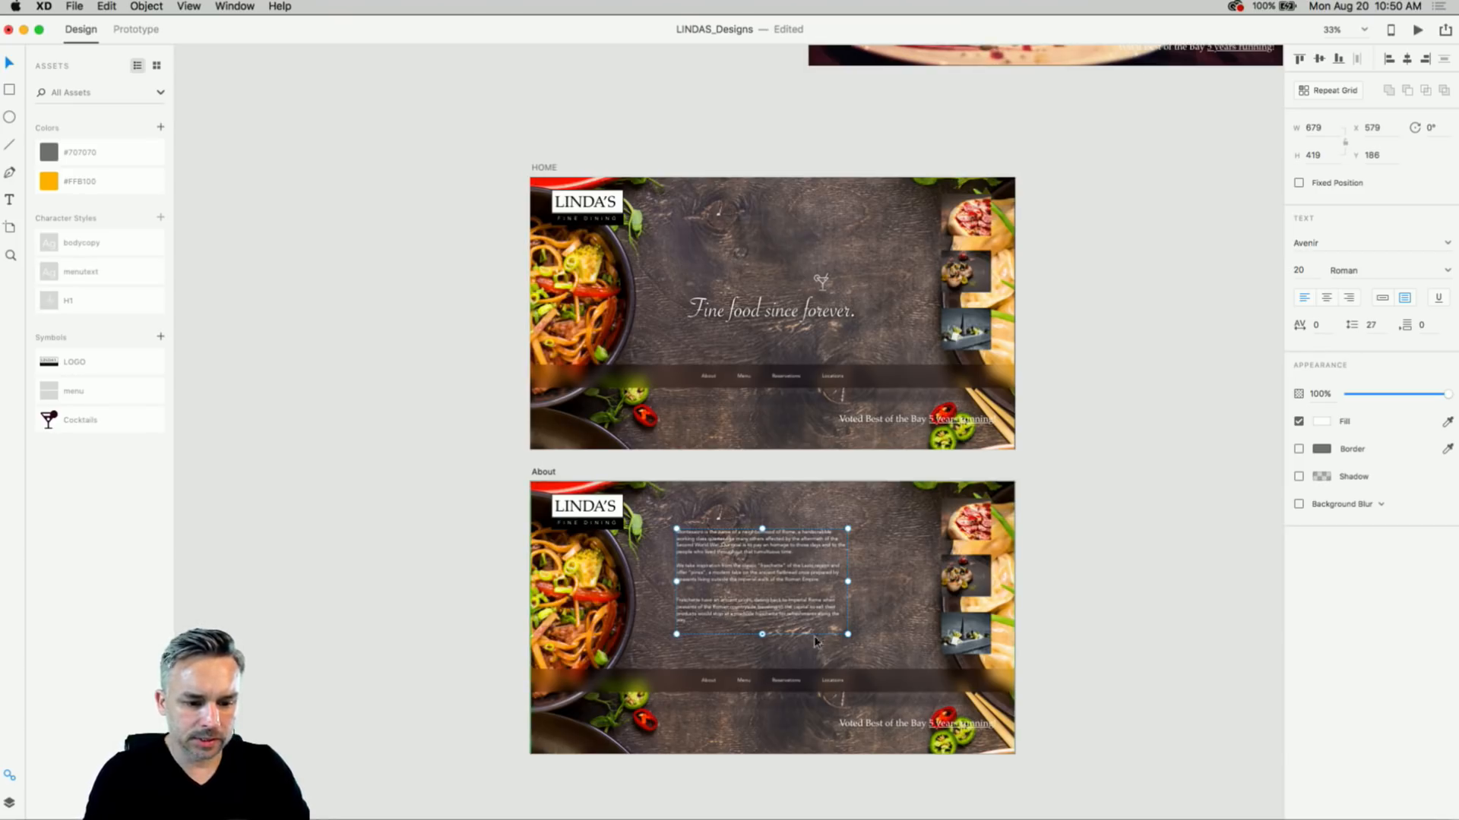
pyautogui.moveTo(848, 634)
pyautogui.mouseDown()
pyautogui.moveTo(849, 684)
pyautogui.moveTo(847, 661)
pyautogui.mouseUp()
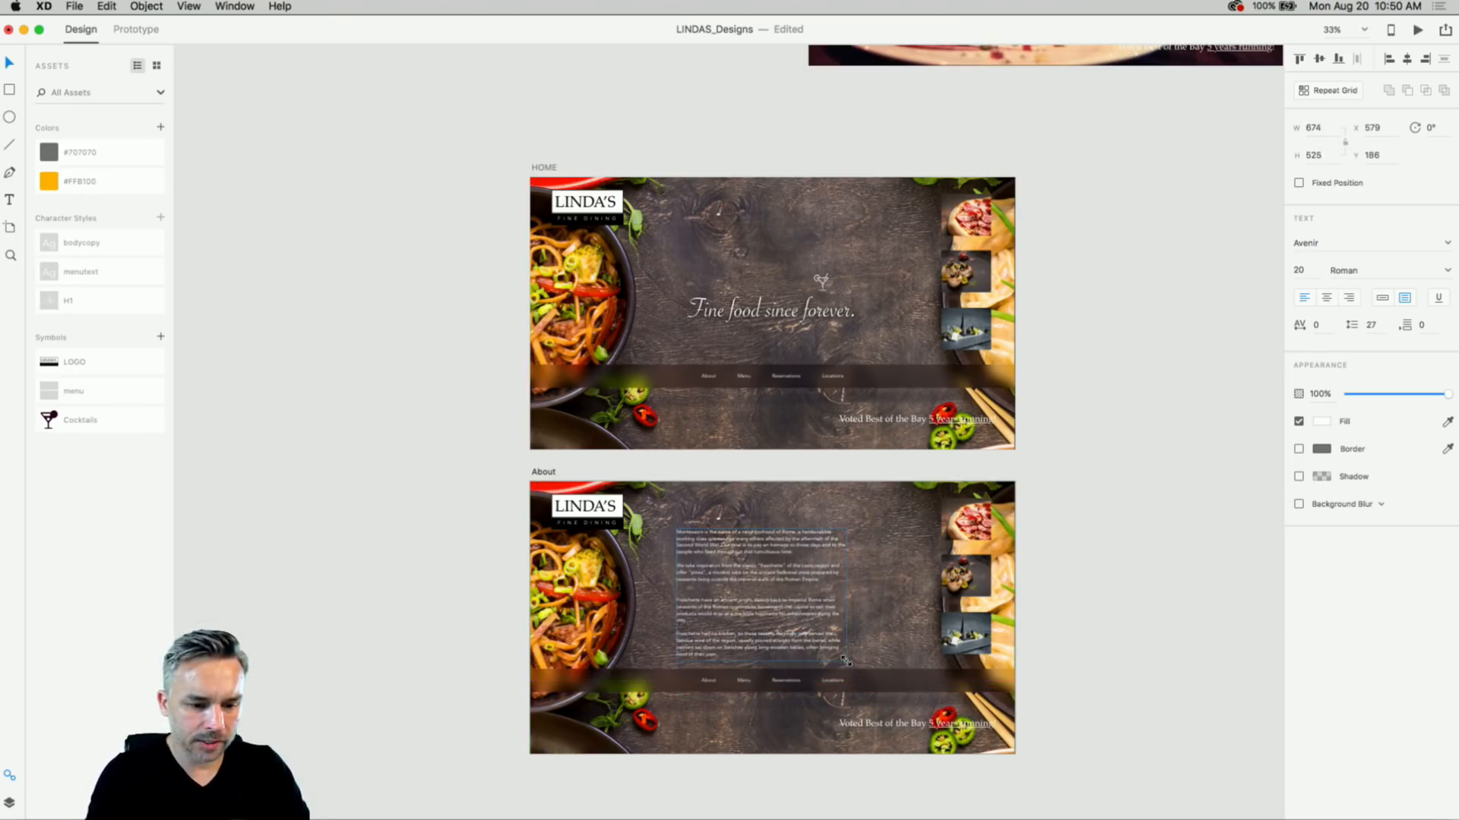
pyautogui.scroll(1, 729, 562)
pyautogui.moveTo(723, 551); pyautogui.dragTo(743, 542)
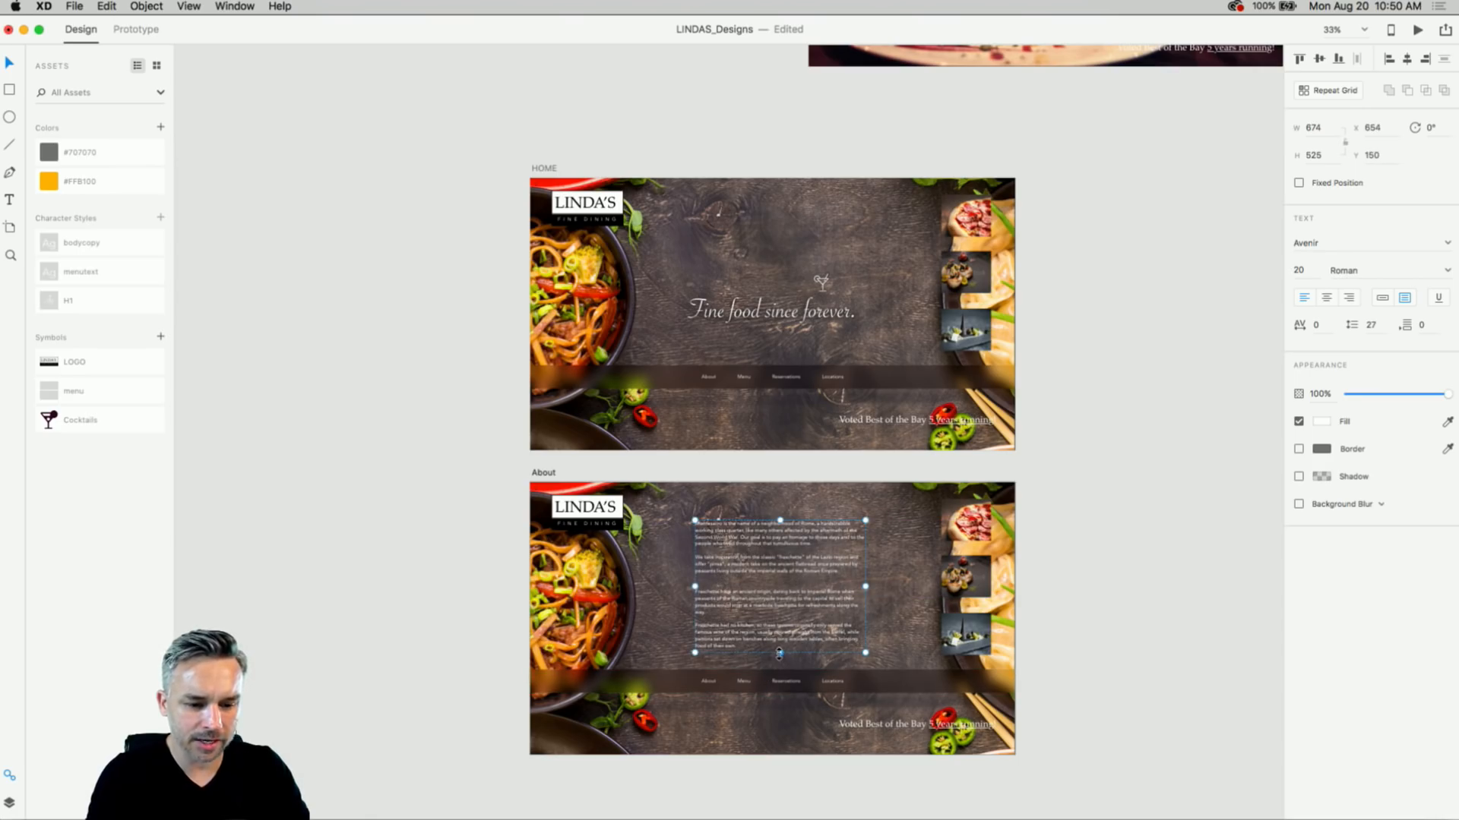
pyautogui.moveTo(778, 653); pyautogui.dragTo(779, 699)
pyautogui.scroll(-5, 729, 456)
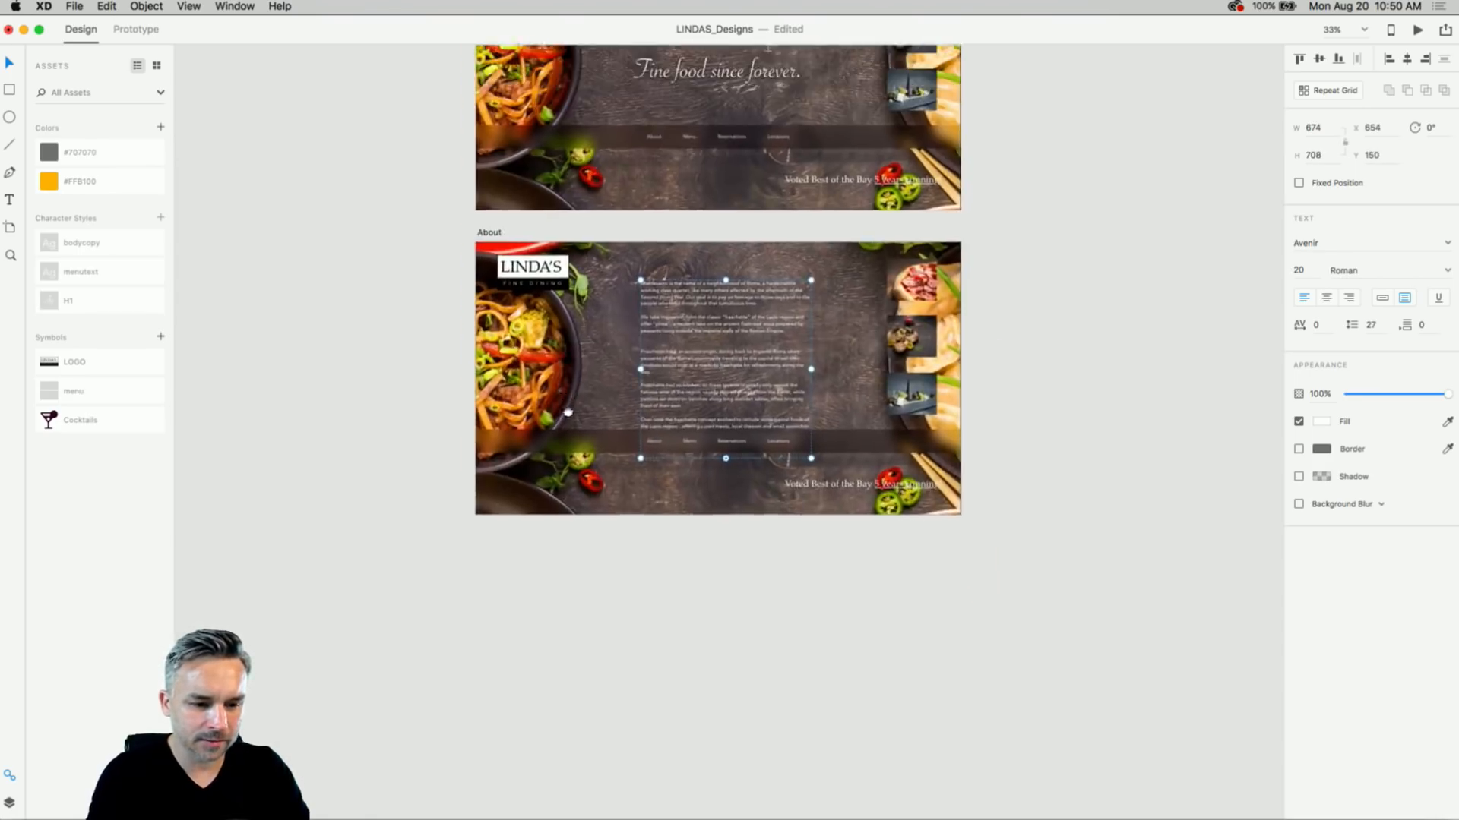
pyautogui.scroll(5, 482, 258)
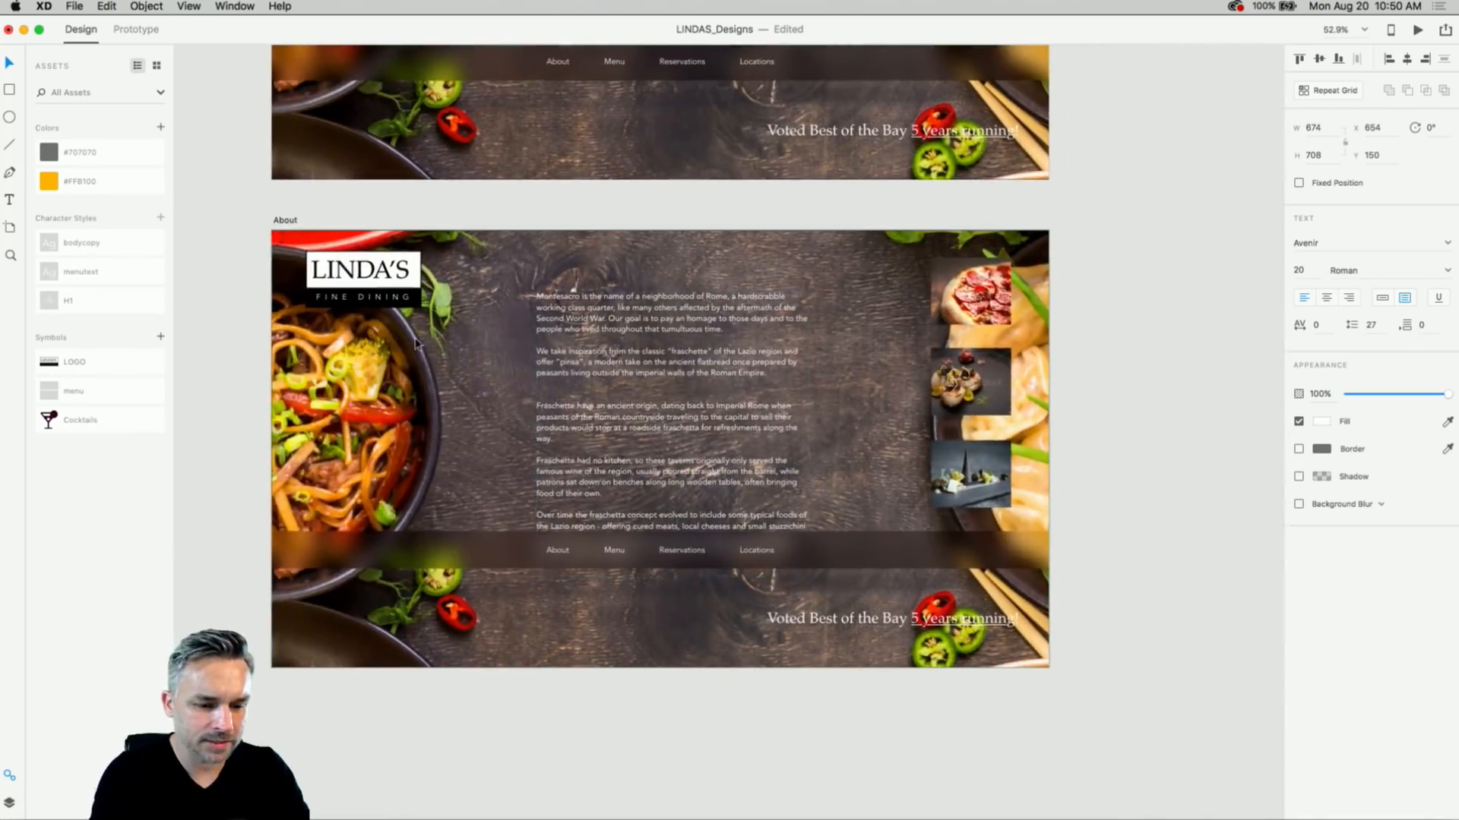
# - Stretch the About artboard down to 1611 px tall and select the body text block
pyautogui.click(285, 220)
pyautogui.scroll(-2, 326, 224)
pyautogui.hscroll(-2, 327, 224)
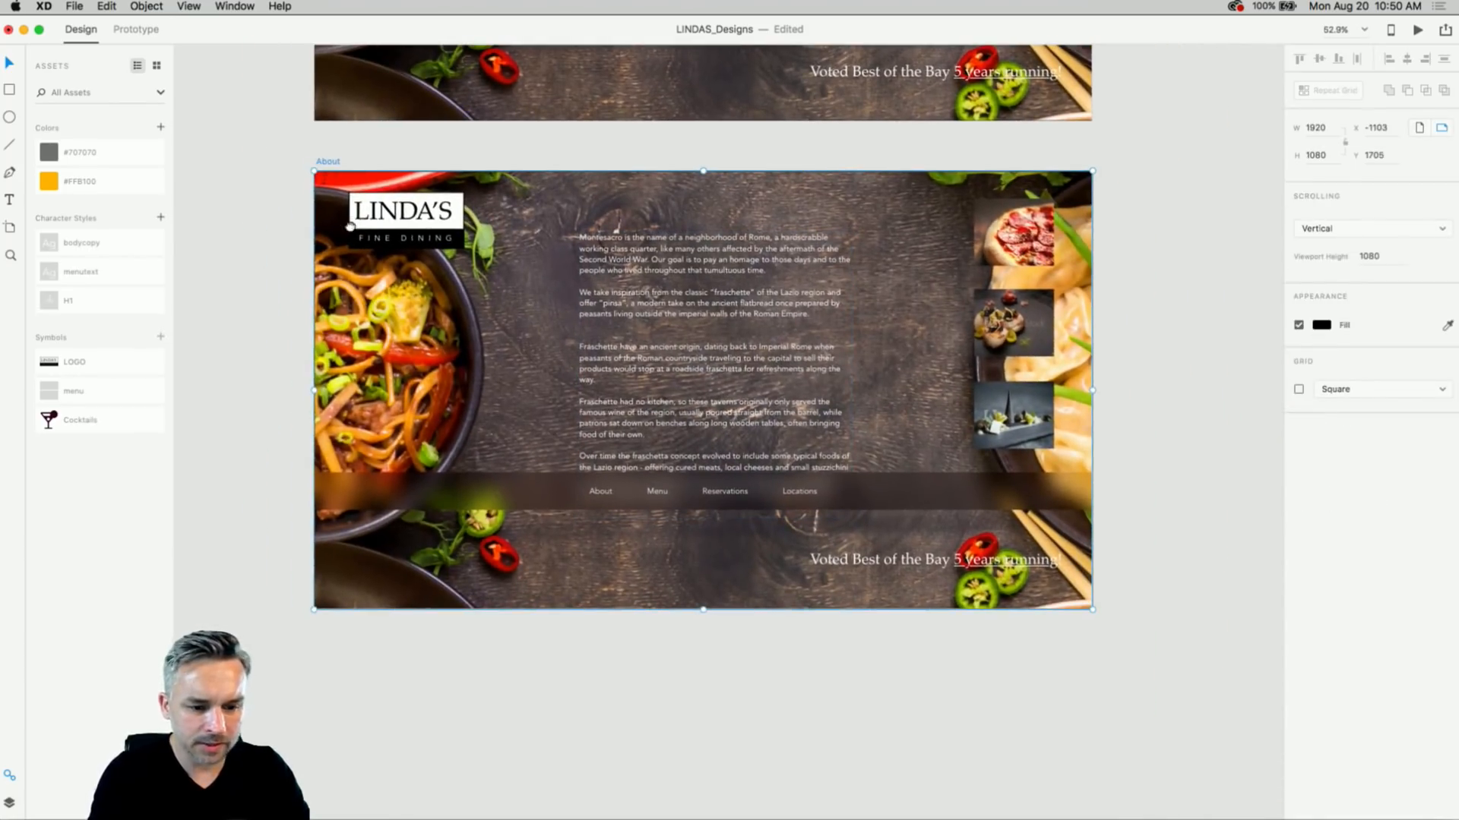
pyautogui.moveTo(703, 609); pyautogui.dragTo(693, 812)
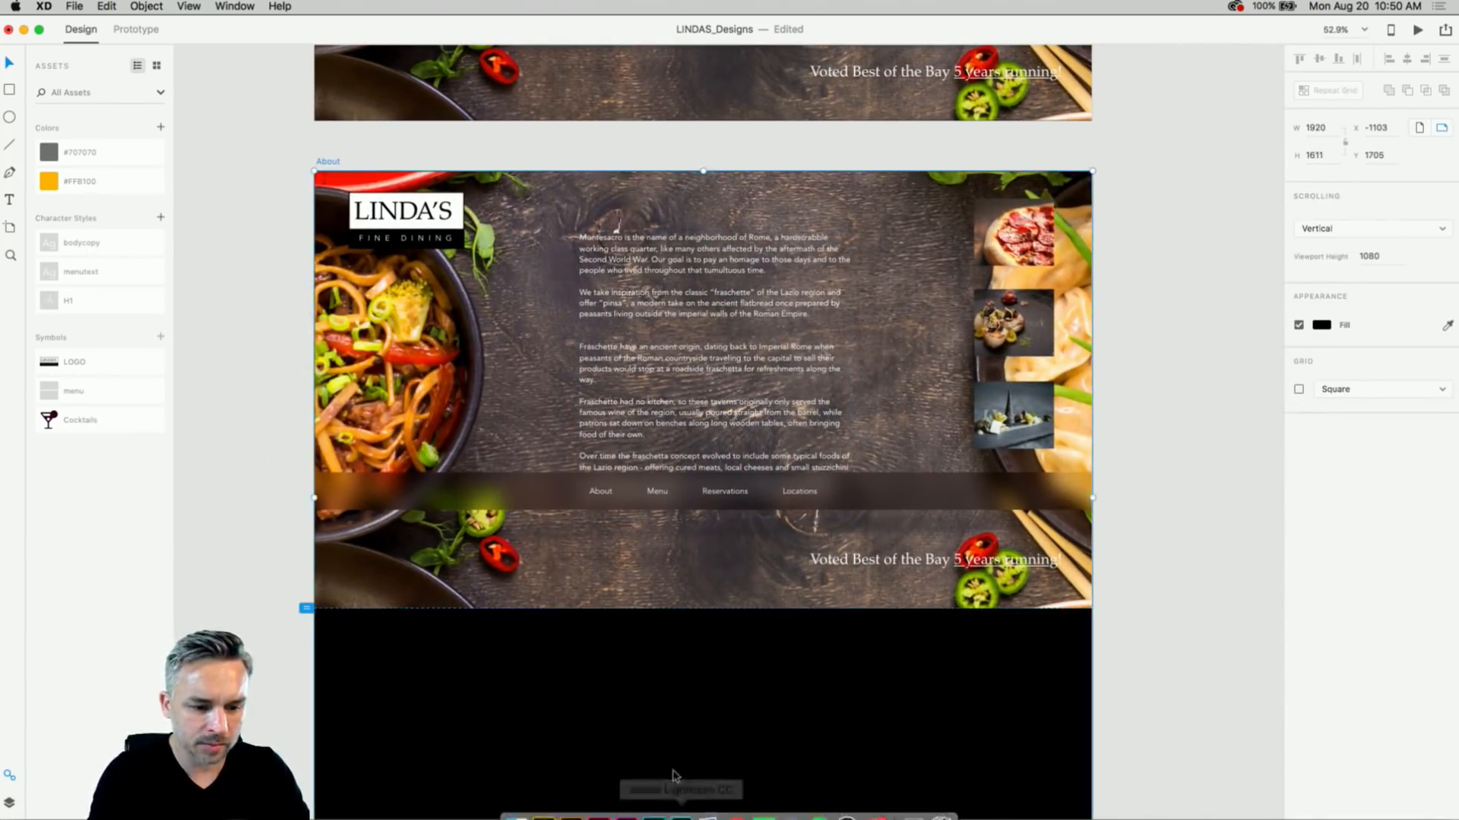
pyautogui.moveTo(692, 661); pyautogui.dragTo(686, 592)
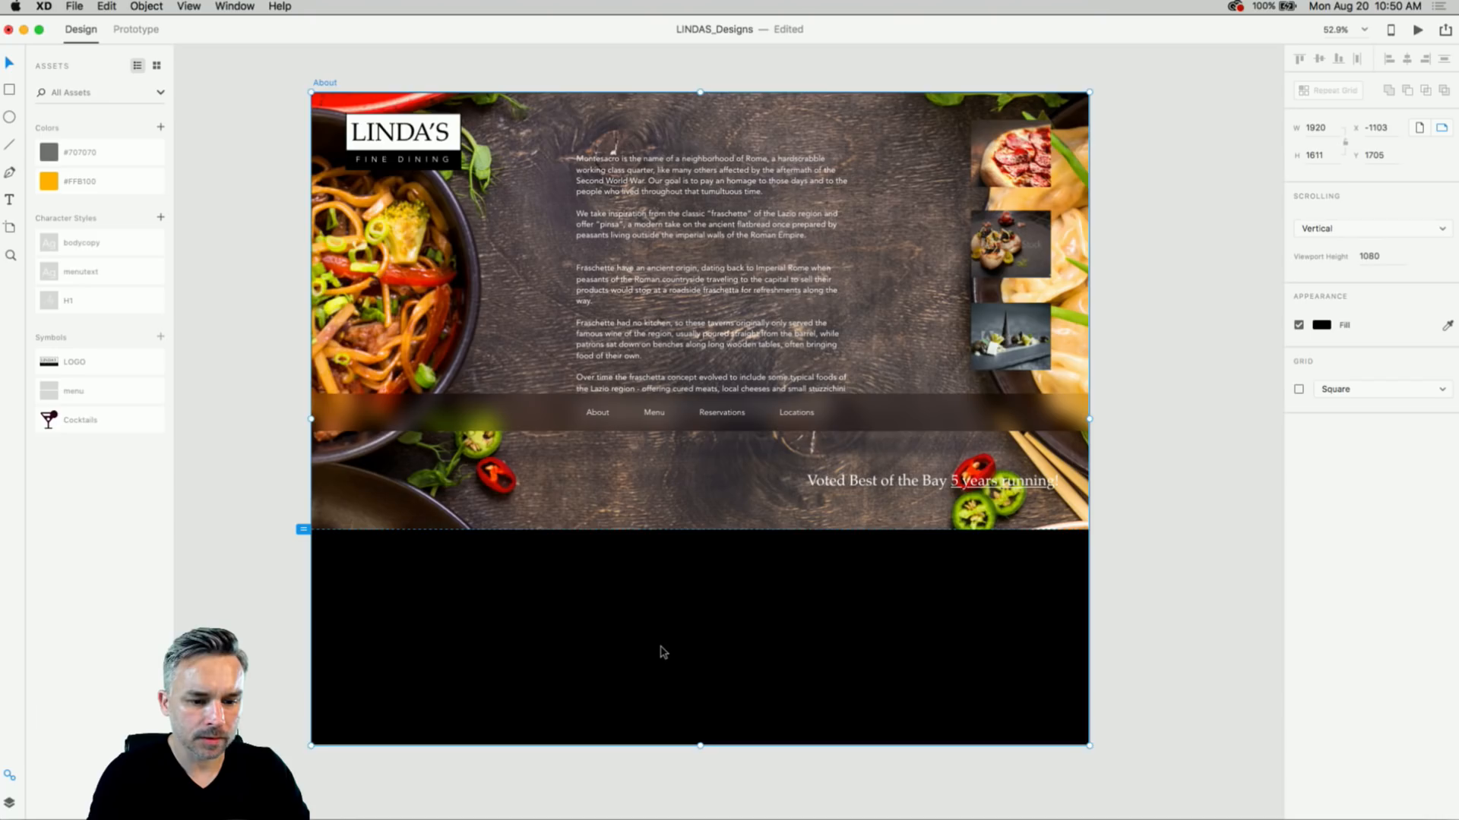
pyautogui.moveTo(658, 225); pyautogui.dragTo(700, 214)
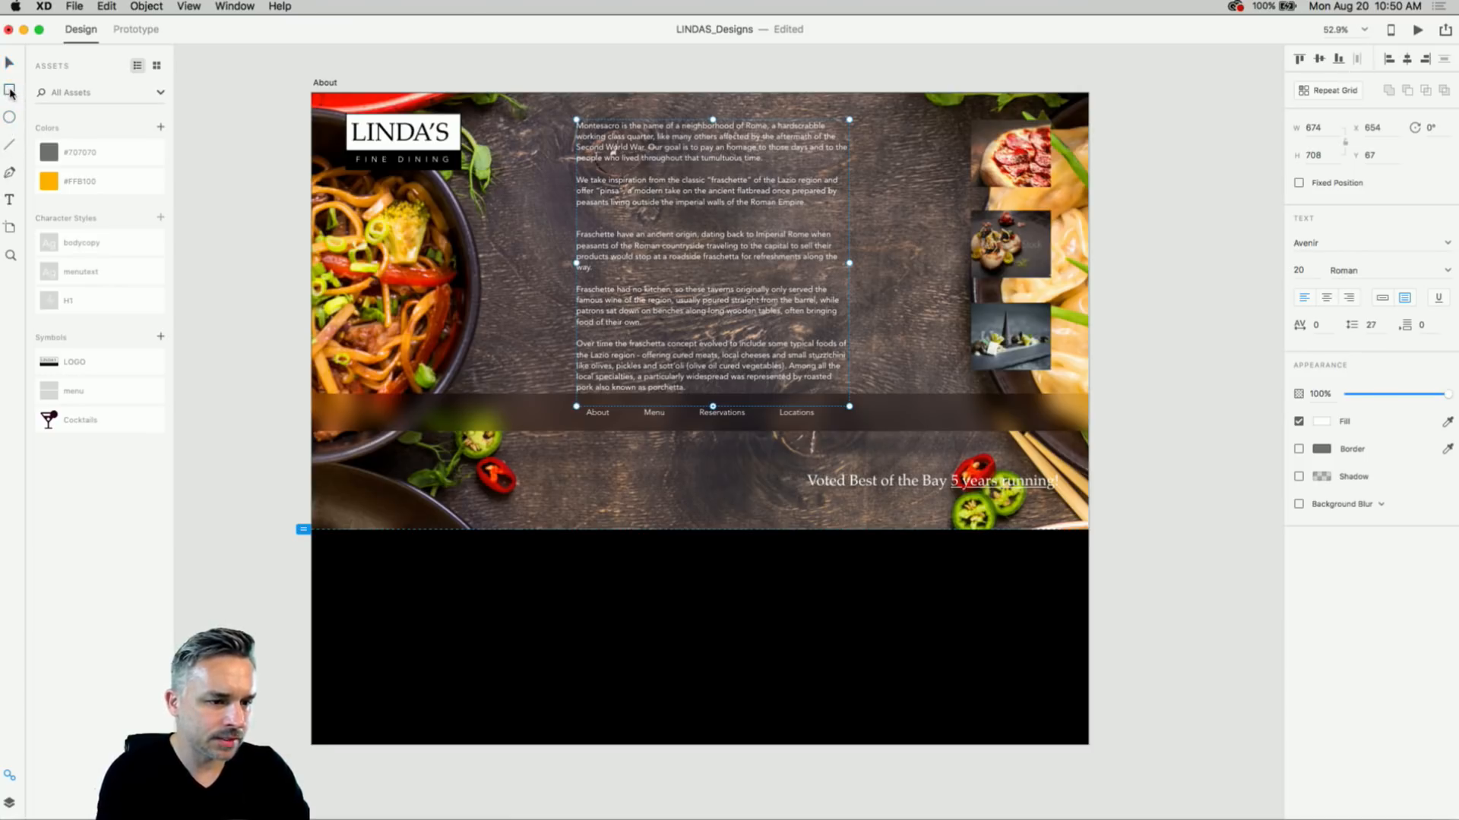
pyautogui.click(10, 91)
# - Draw a borderless black rectangle over the body text with background blur at brightness -14
pyautogui.moveTo(546, 103); pyautogui.dragTo(886, 440)
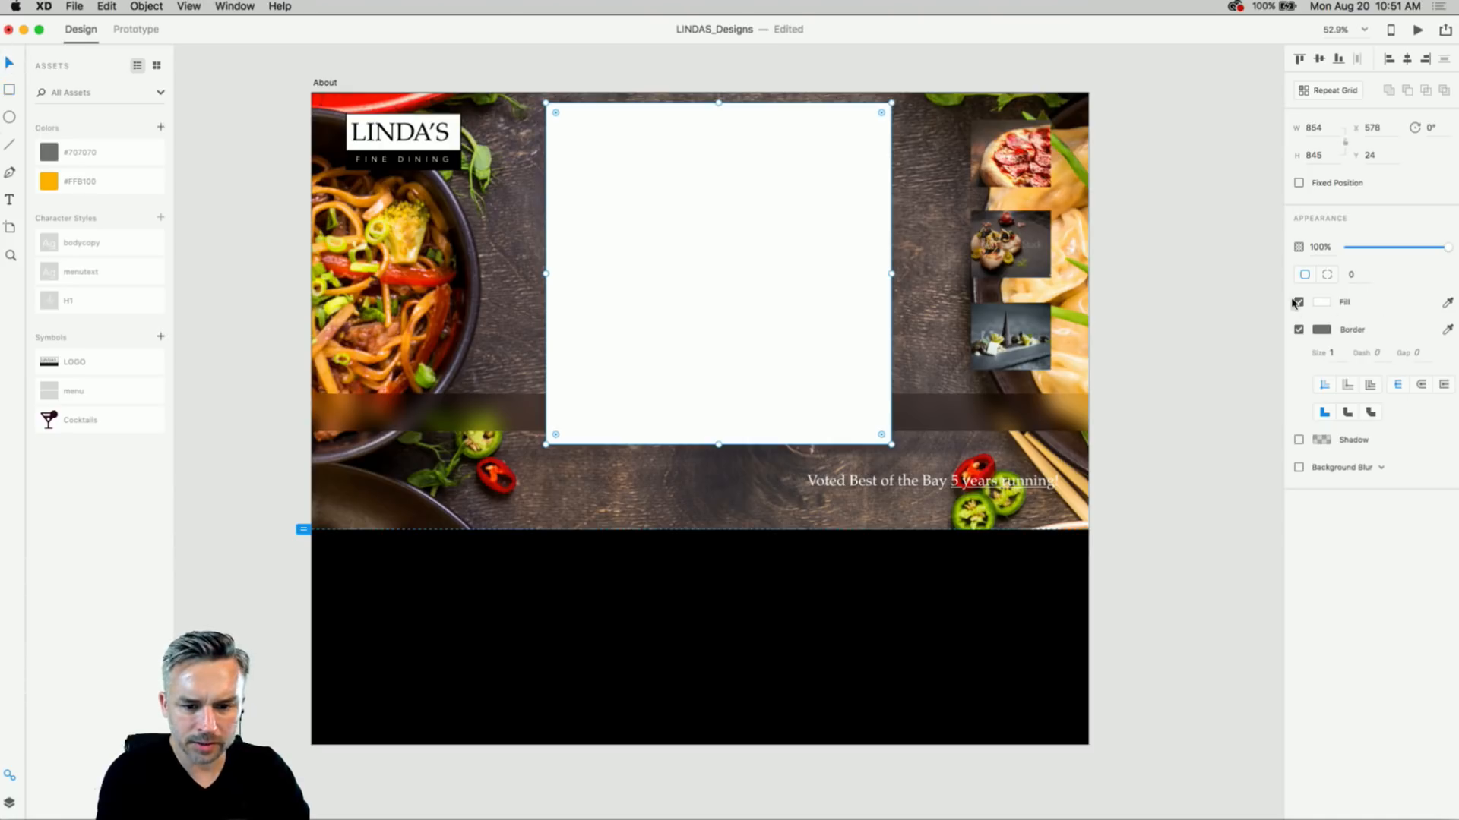
pyautogui.click(1298, 330)
pyautogui.click(1321, 305)
pyautogui.moveTo(1197, 279); pyautogui.dragTo(1123, 370)
pyautogui.click(1314, 521)
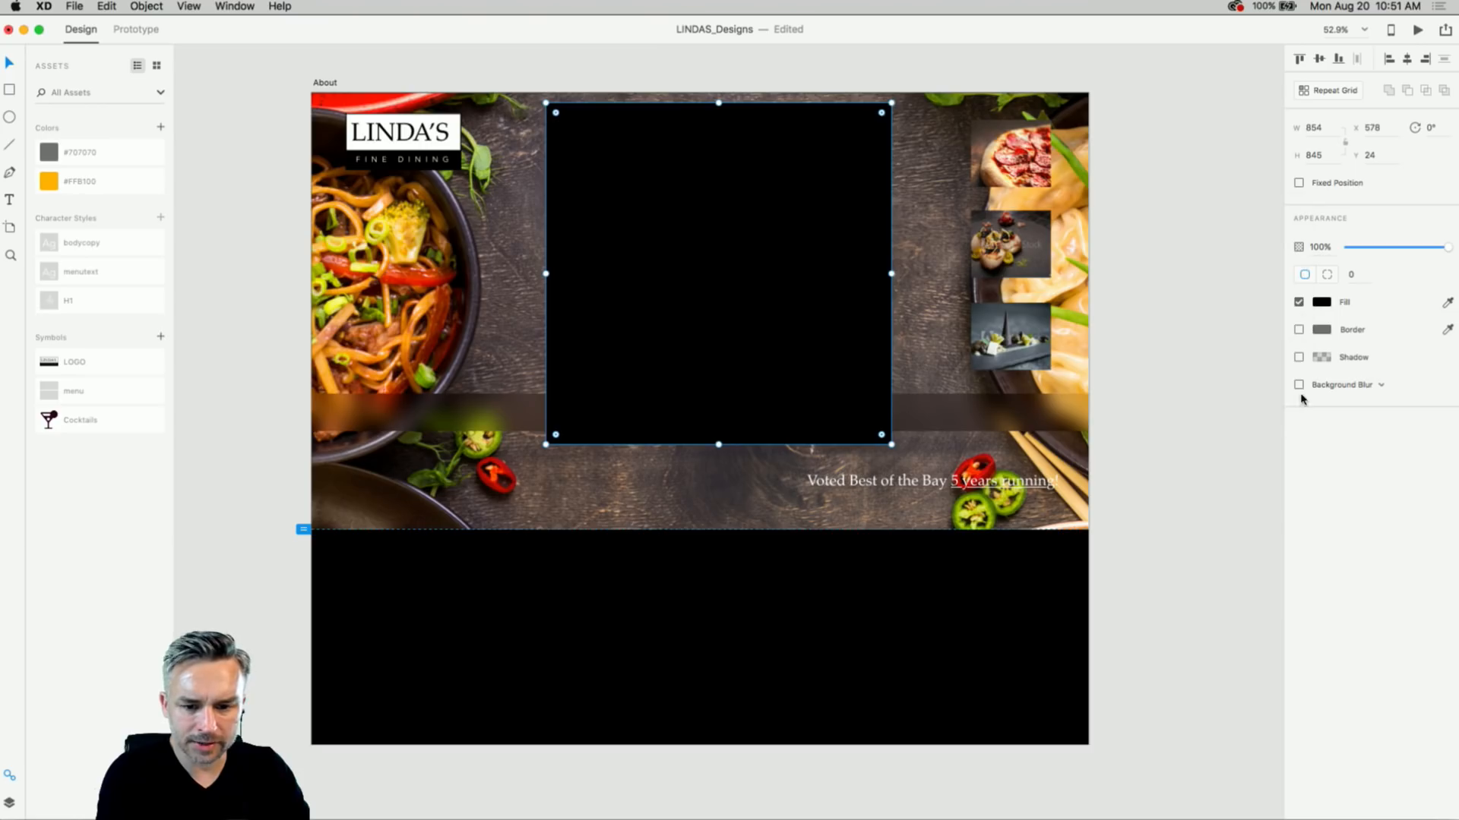
pyautogui.click(1299, 386)
pyautogui.moveTo(1406, 435); pyautogui.dragTo(1396, 442)
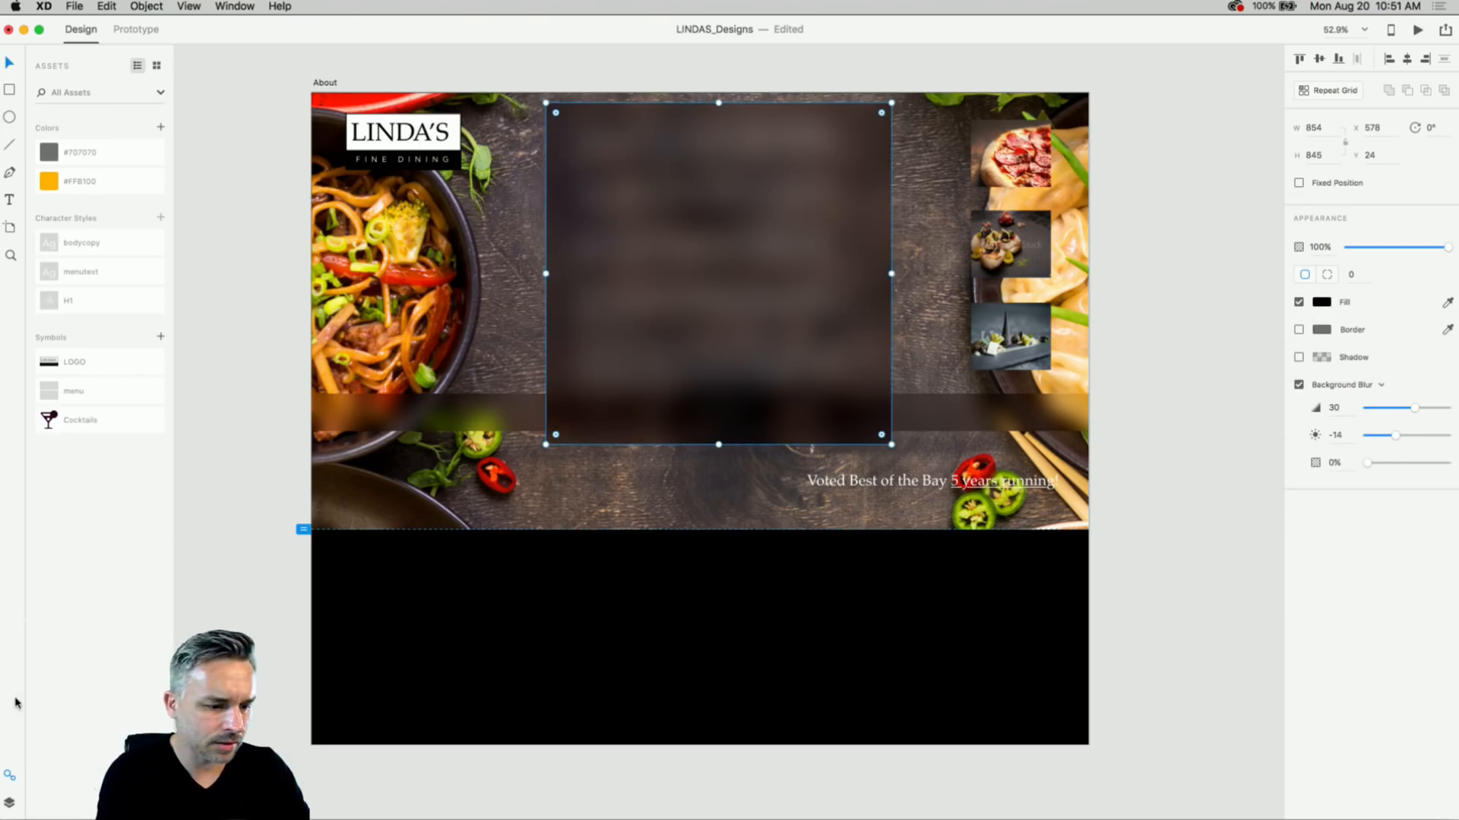
# - Put Rectangle 31 beneath the Montesacro text in Layers and move both down to Y 877
pyautogui.click(10, 800)
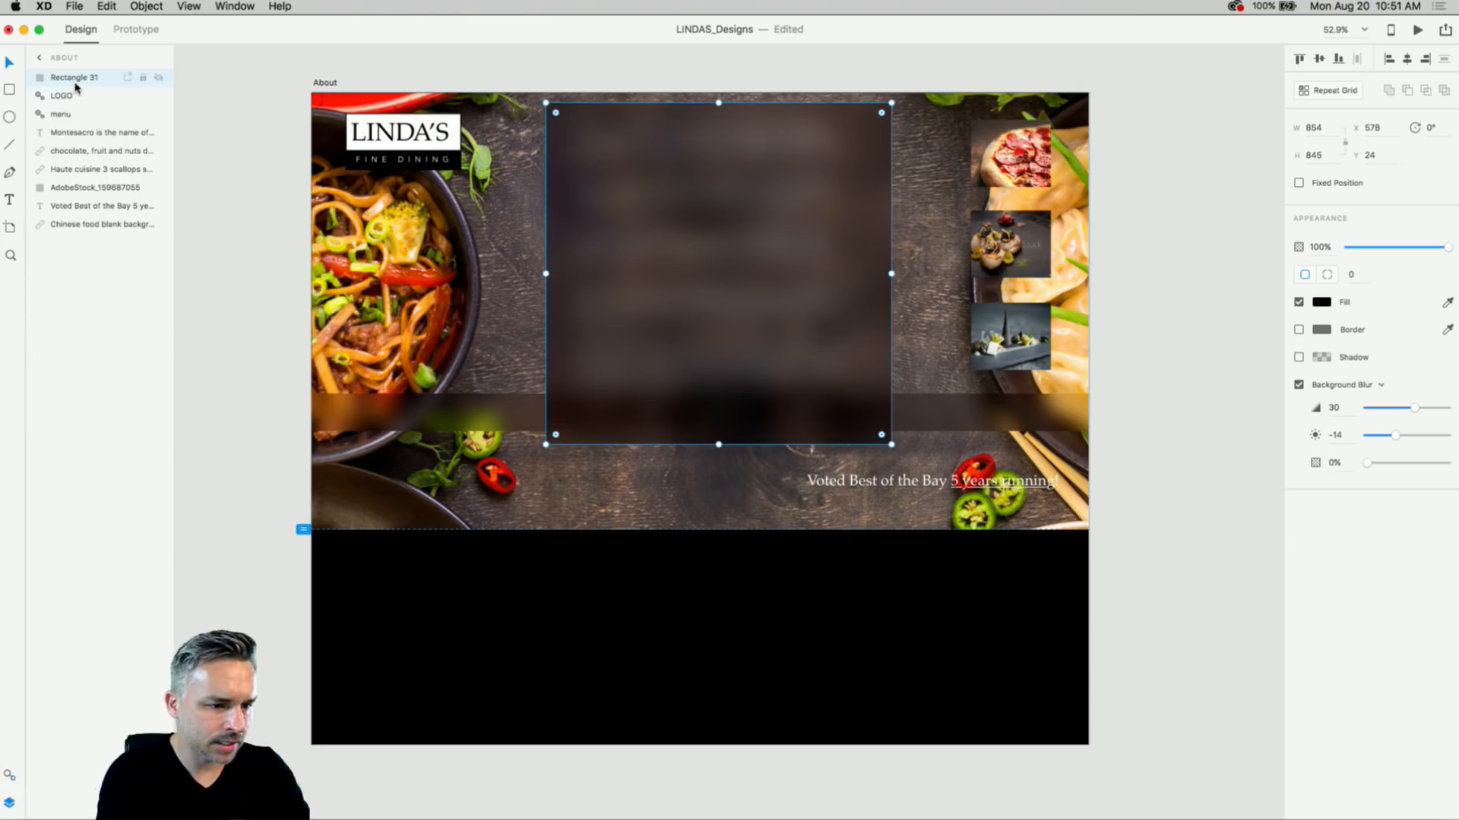
pyautogui.moveTo(79, 82); pyautogui.dragTo(89, 144)
pyautogui.keyDown('shift'); pyautogui.click(616, 190); pyautogui.keyUp('shift')
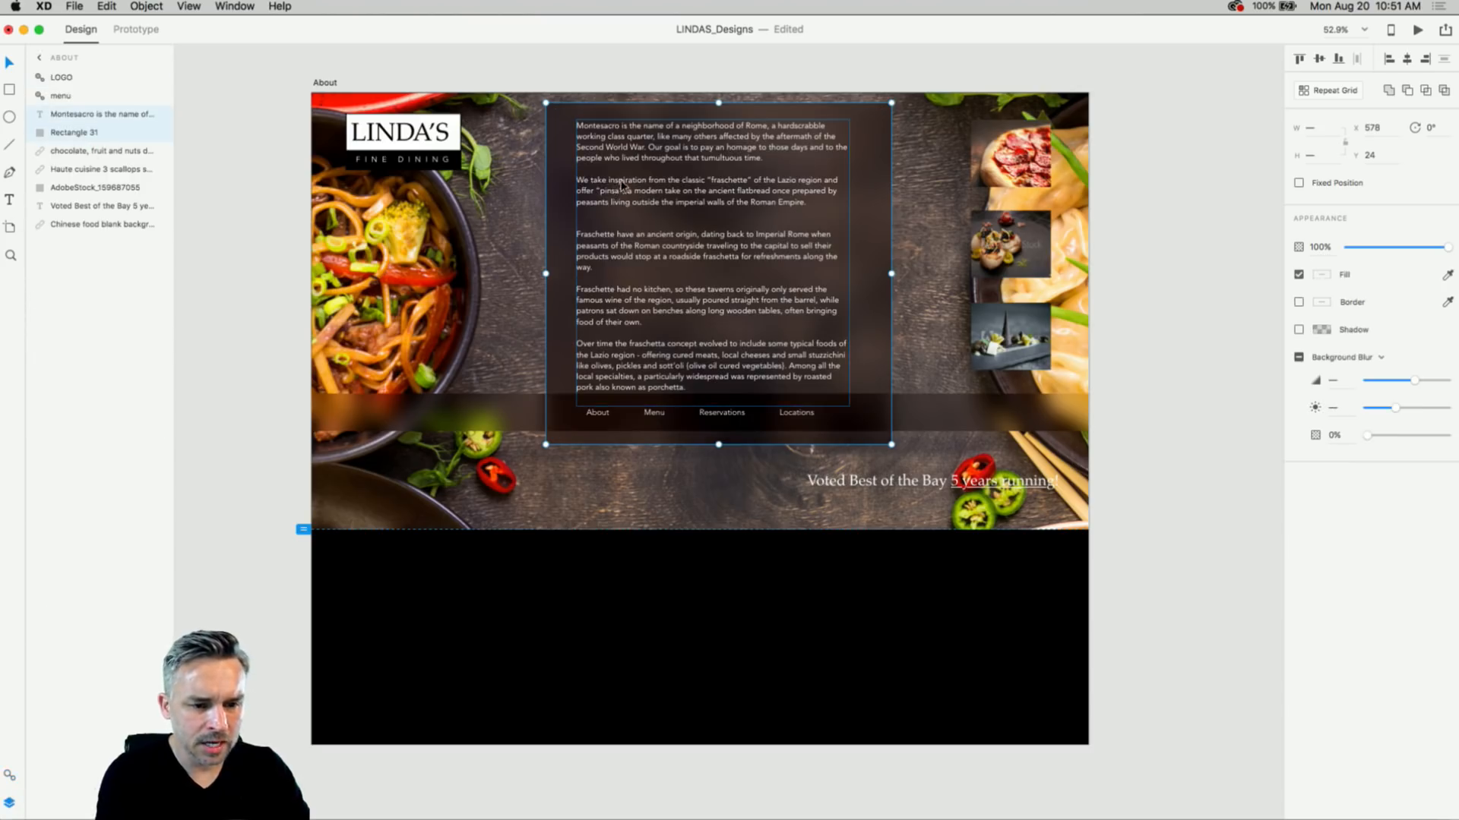
pyautogui.moveTo(621, 184); pyautogui.dragTo(614, 528)
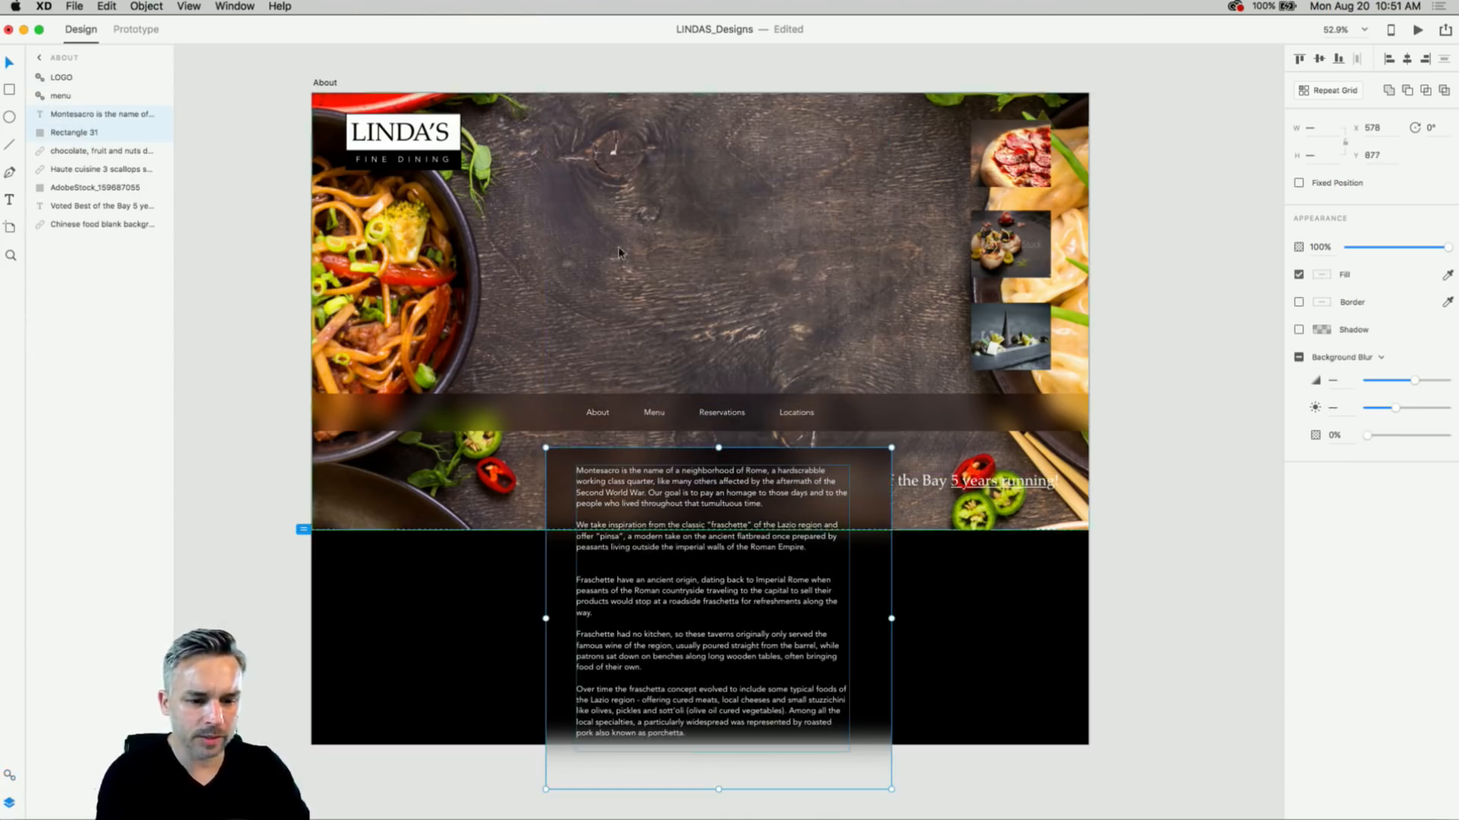
pyautogui.scroll(5, 632, 157)
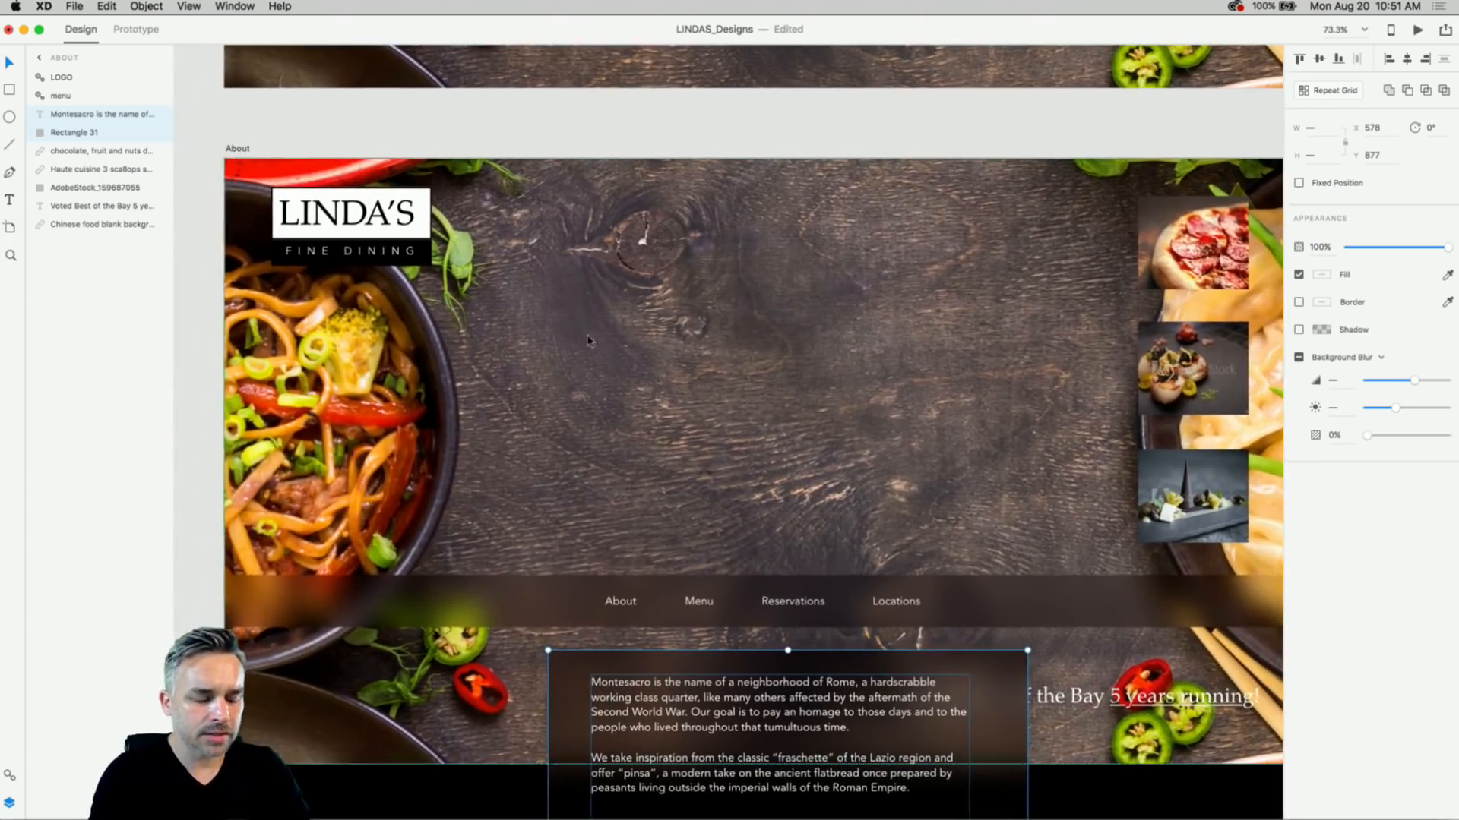
pyautogui.click(357, 232)
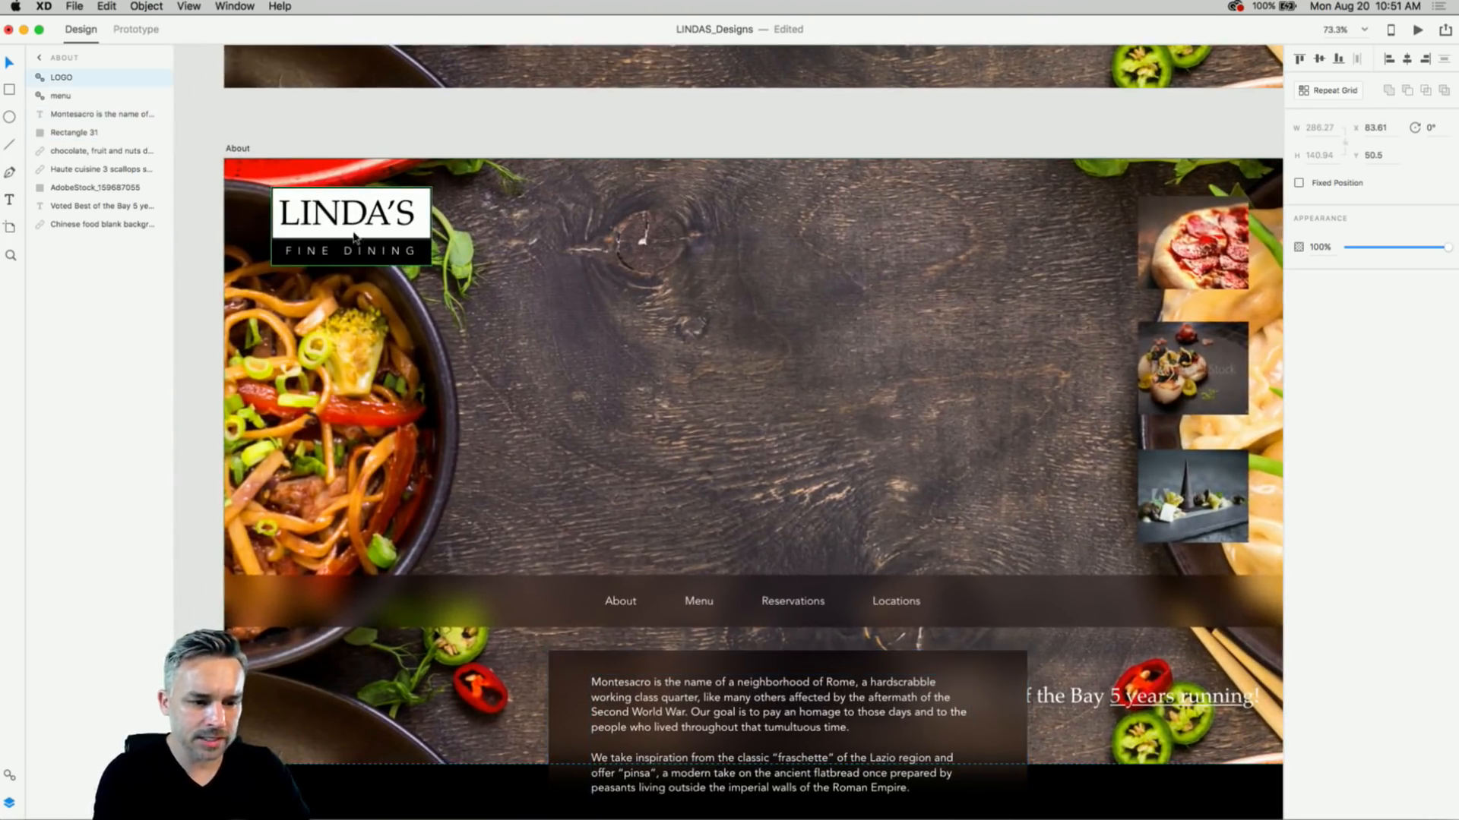
pyautogui.click(237, 148)
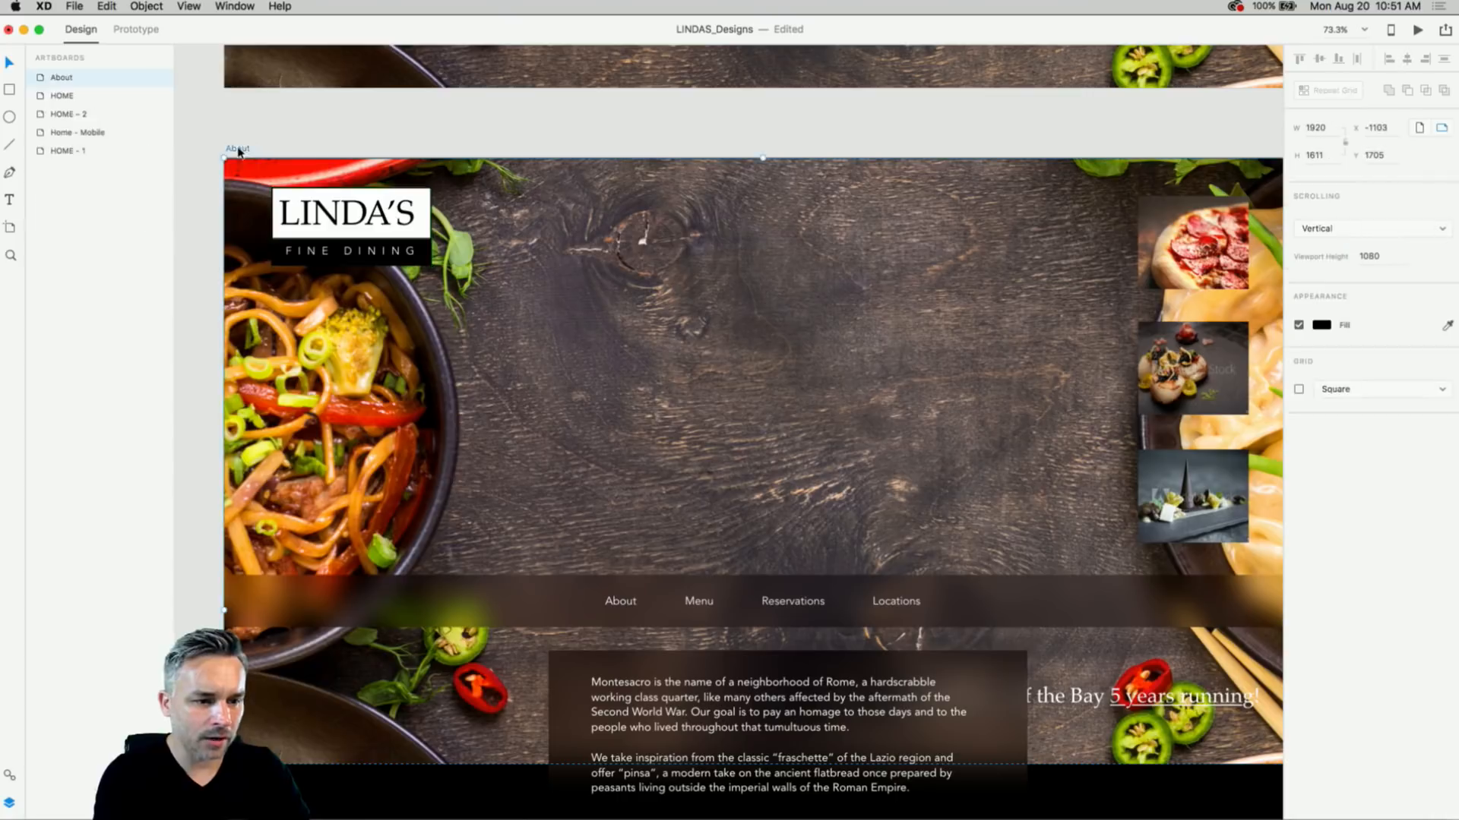
pyautogui.scroll(-5, 804, 259)
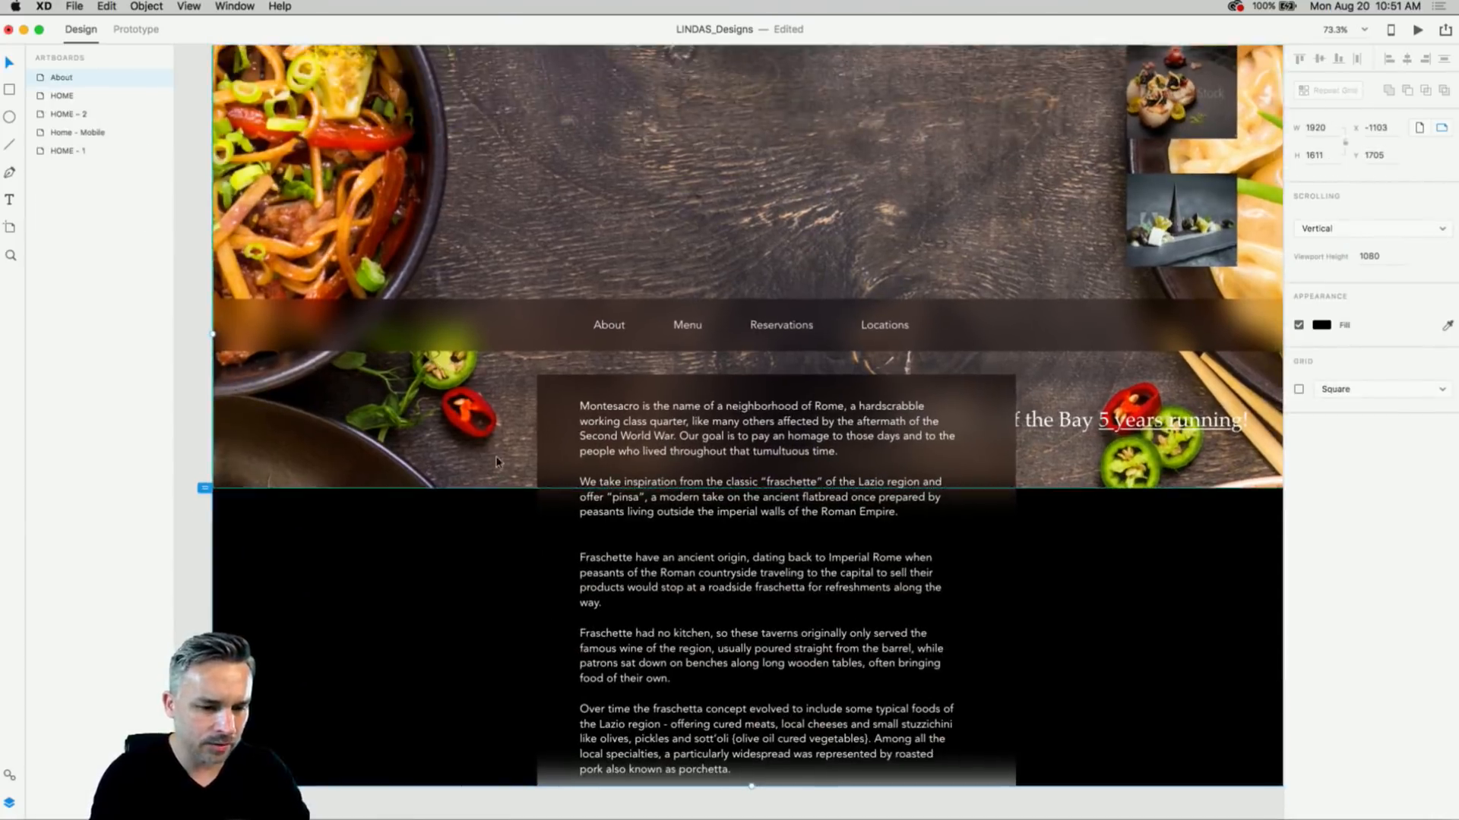
pyautogui.scroll(4, 502, 423)
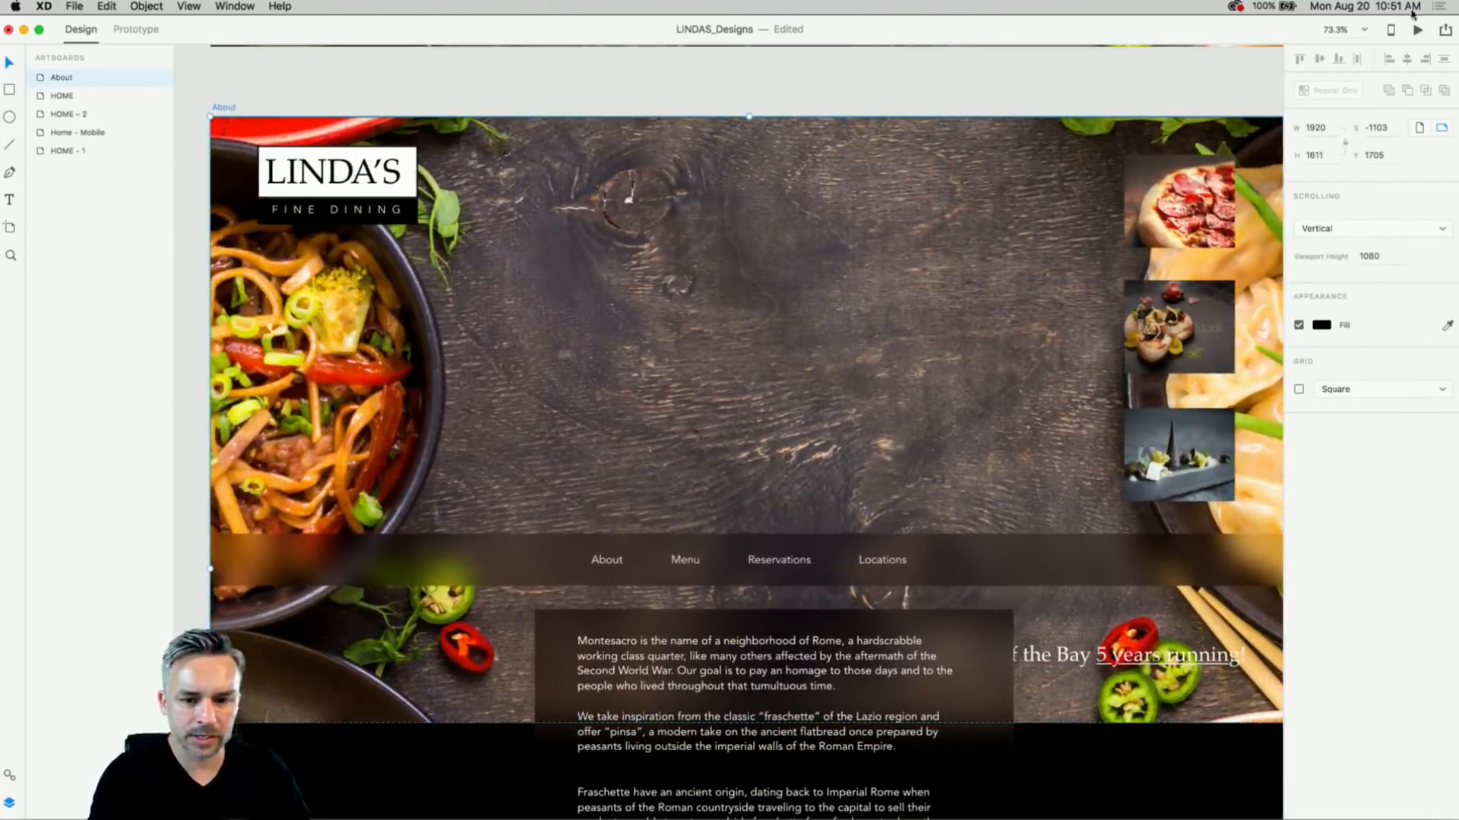
pyautogui.click(1416, 31)
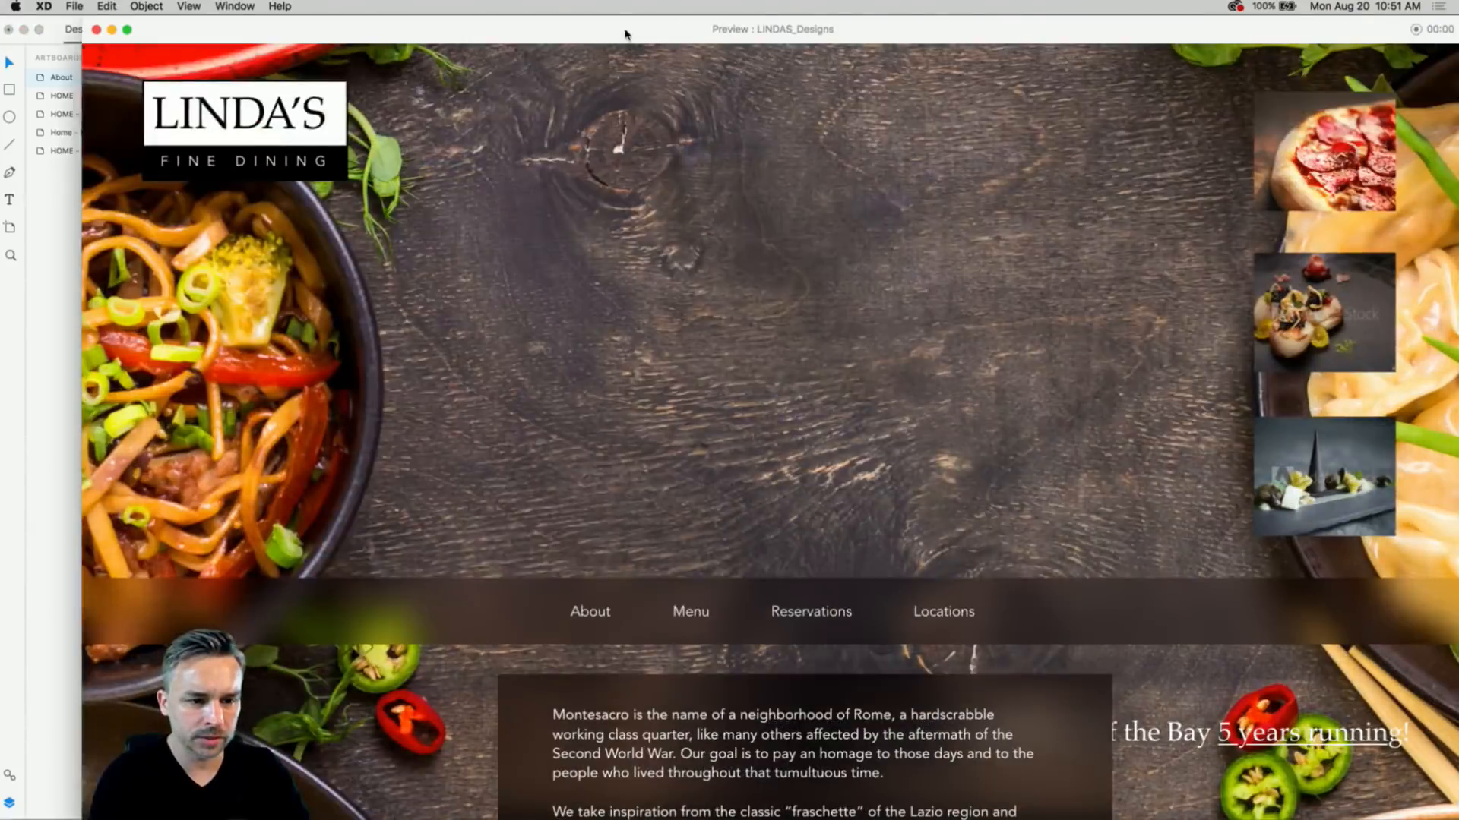
pyautogui.moveTo(624, 34); pyautogui.dragTo(556, 34)
pyautogui.scroll(-5, 524, 168)
pyautogui.scroll(5, 532, 293)
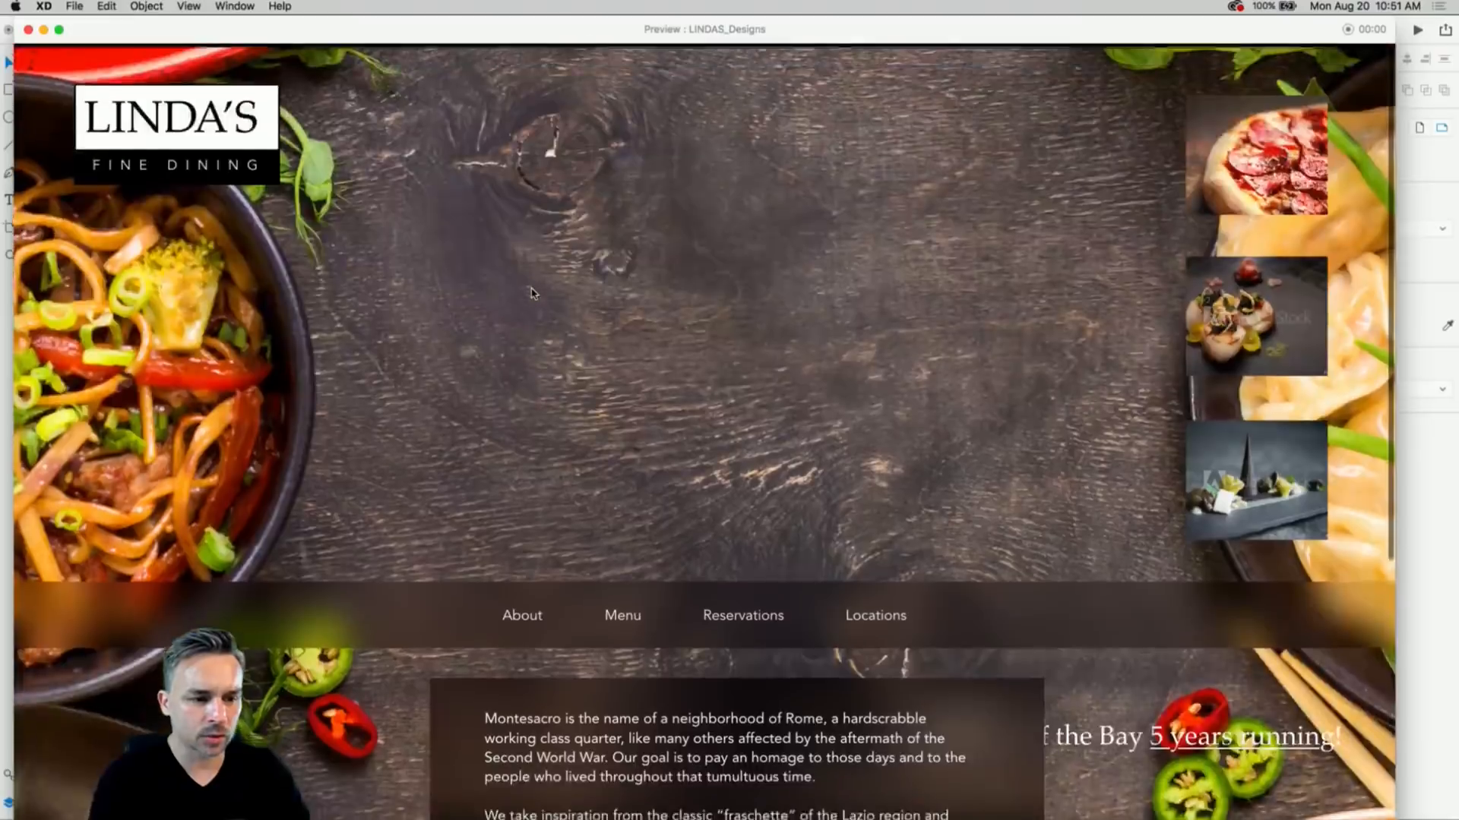
pyautogui.scroll(-5, 531, 292)
pyautogui.scroll(5, 532, 292)
pyautogui.scroll(-5, 532, 293)
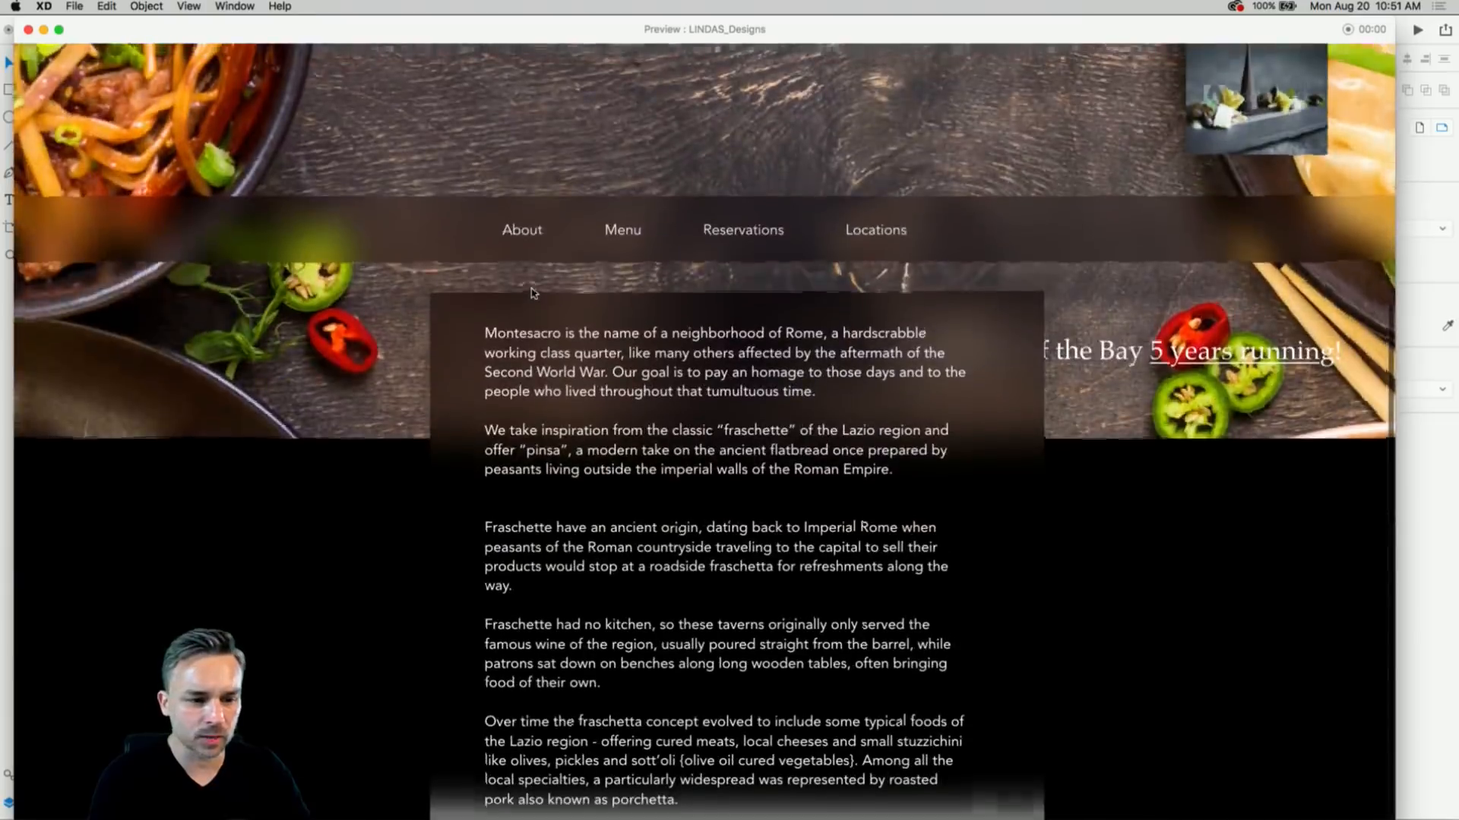
pyautogui.scroll(5, 532, 293)
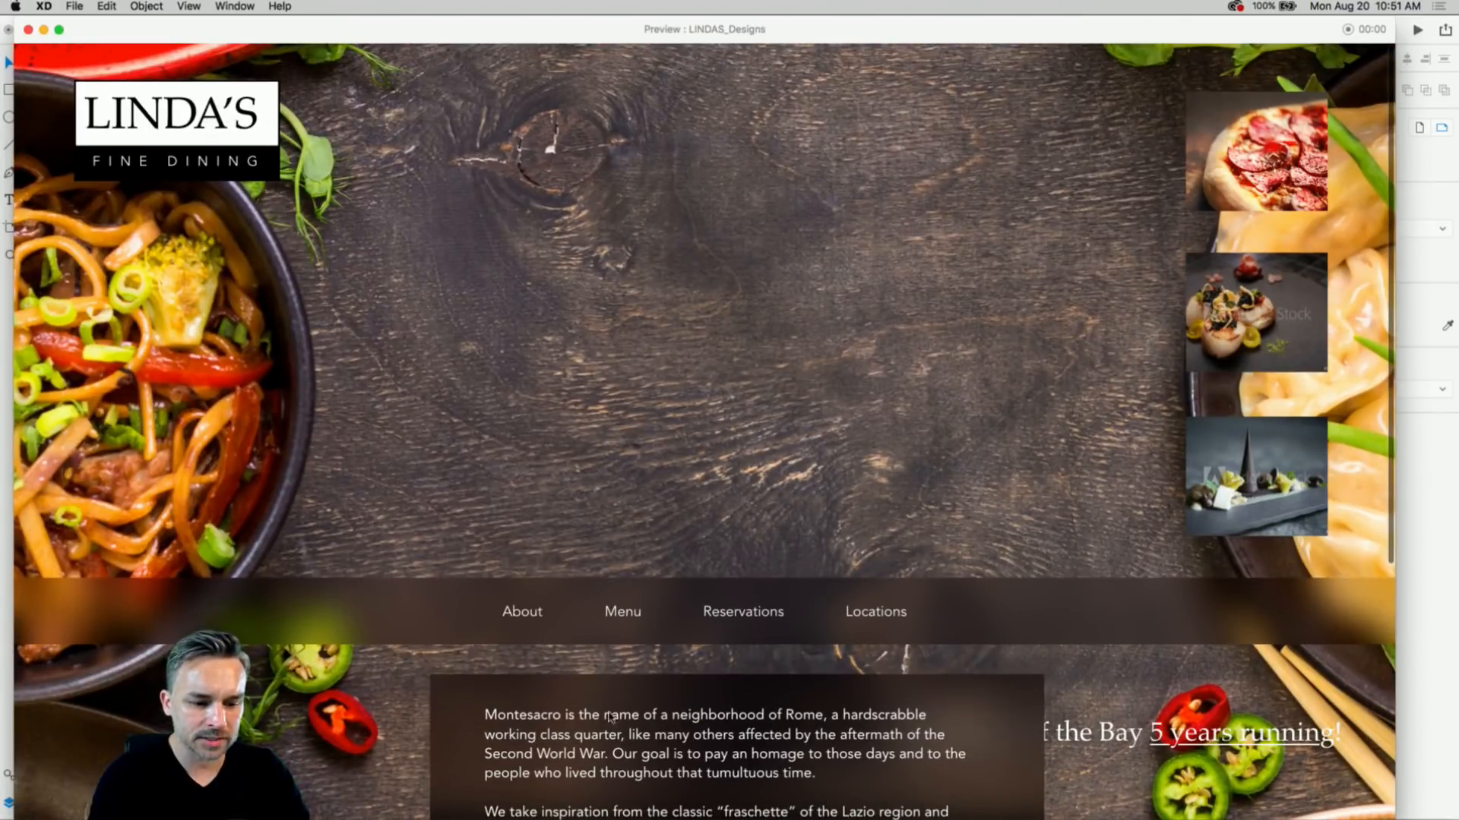
pyautogui.click(28, 29)
pyautogui.click(615, 663)
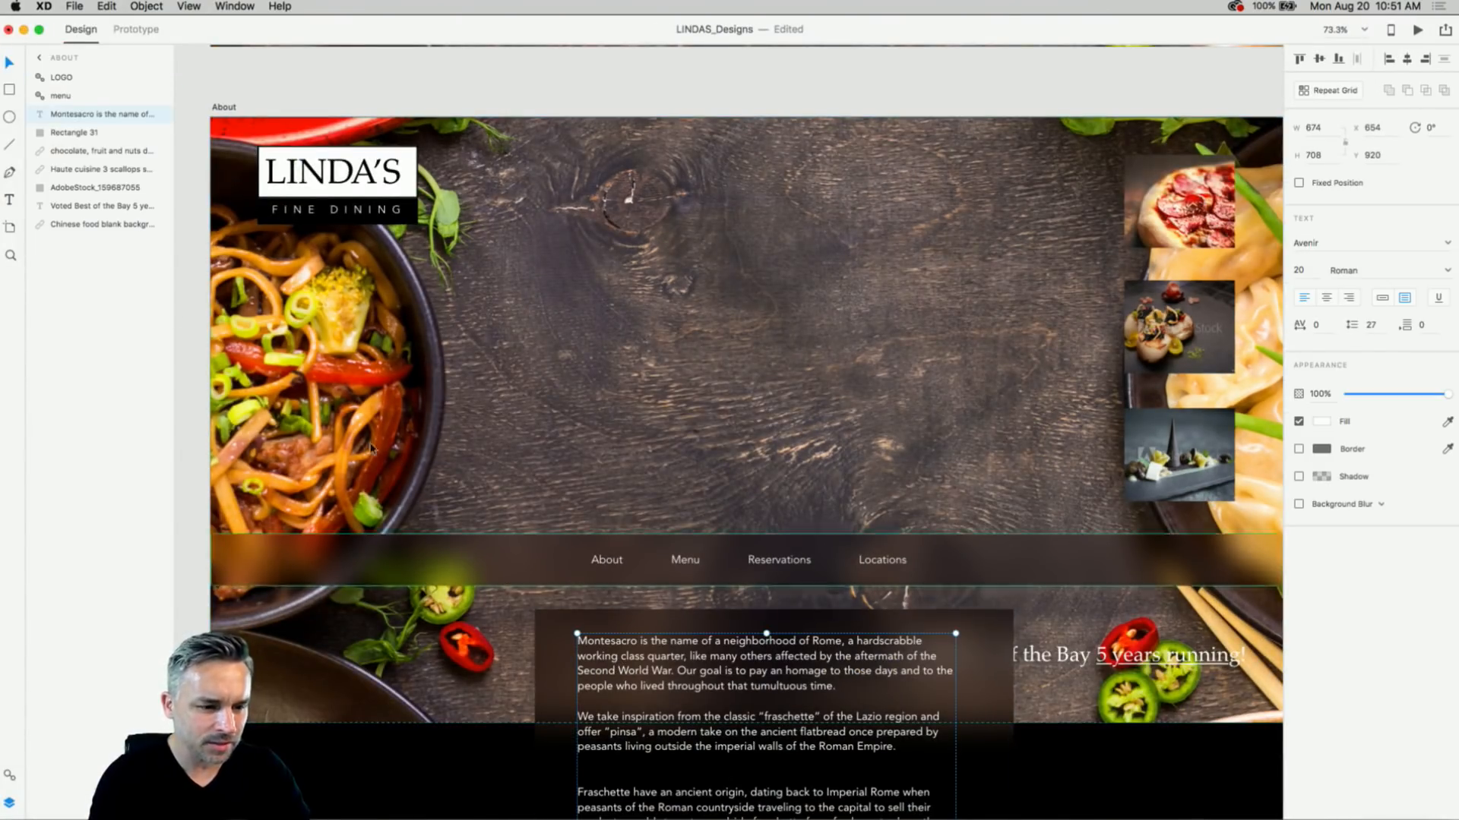
# - Stack the Montesacro text and Rectangle 31 below the Haute cuisine image in Layers
pyautogui.keyDown('shift'); pyautogui.click(68, 133); pyautogui.keyUp('shift')
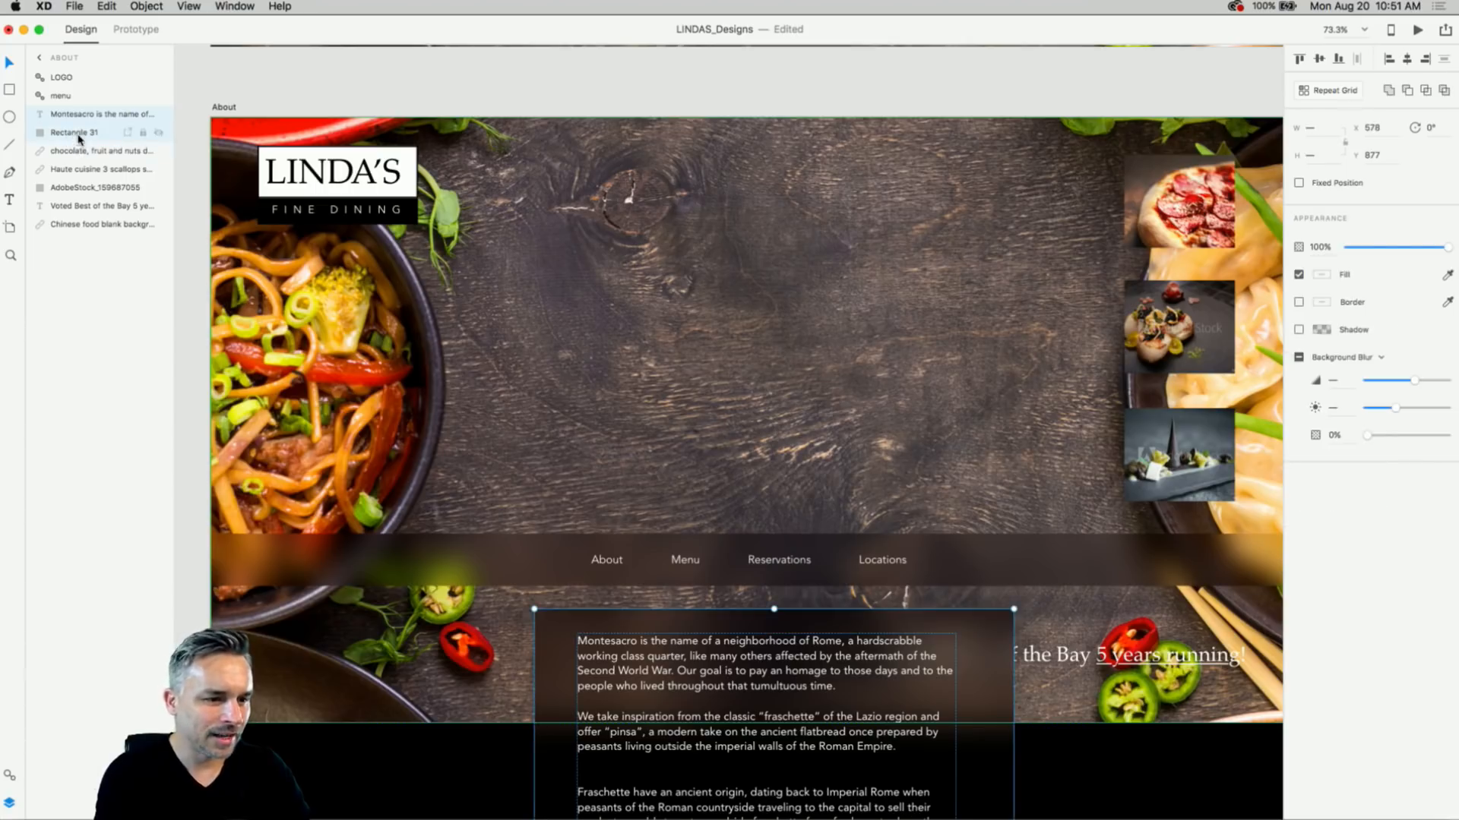
pyautogui.moveTo(79, 135); pyautogui.dragTo(91, 178)
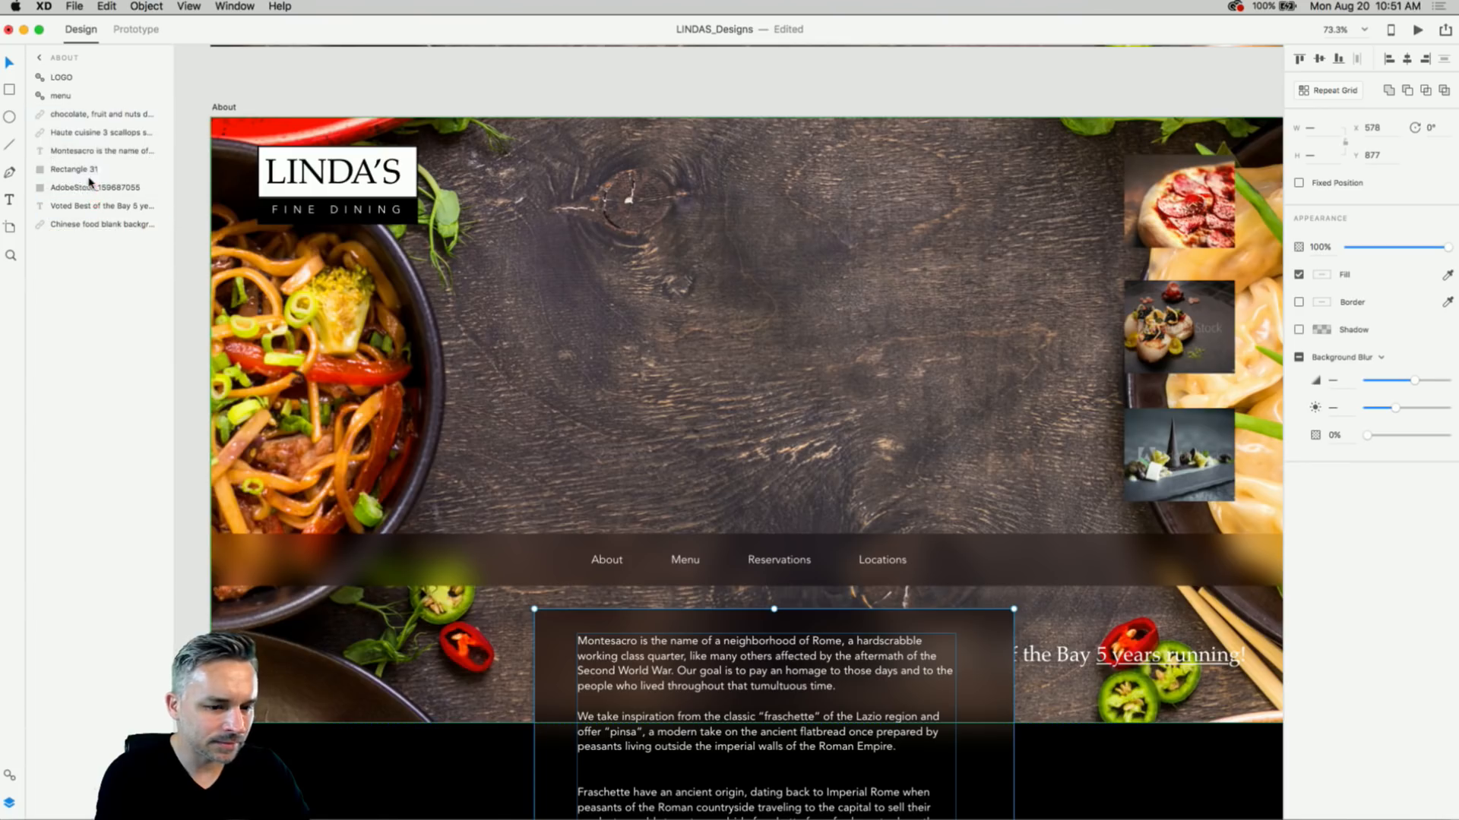
pyautogui.click(362, 172)
pyautogui.click(790, 317)
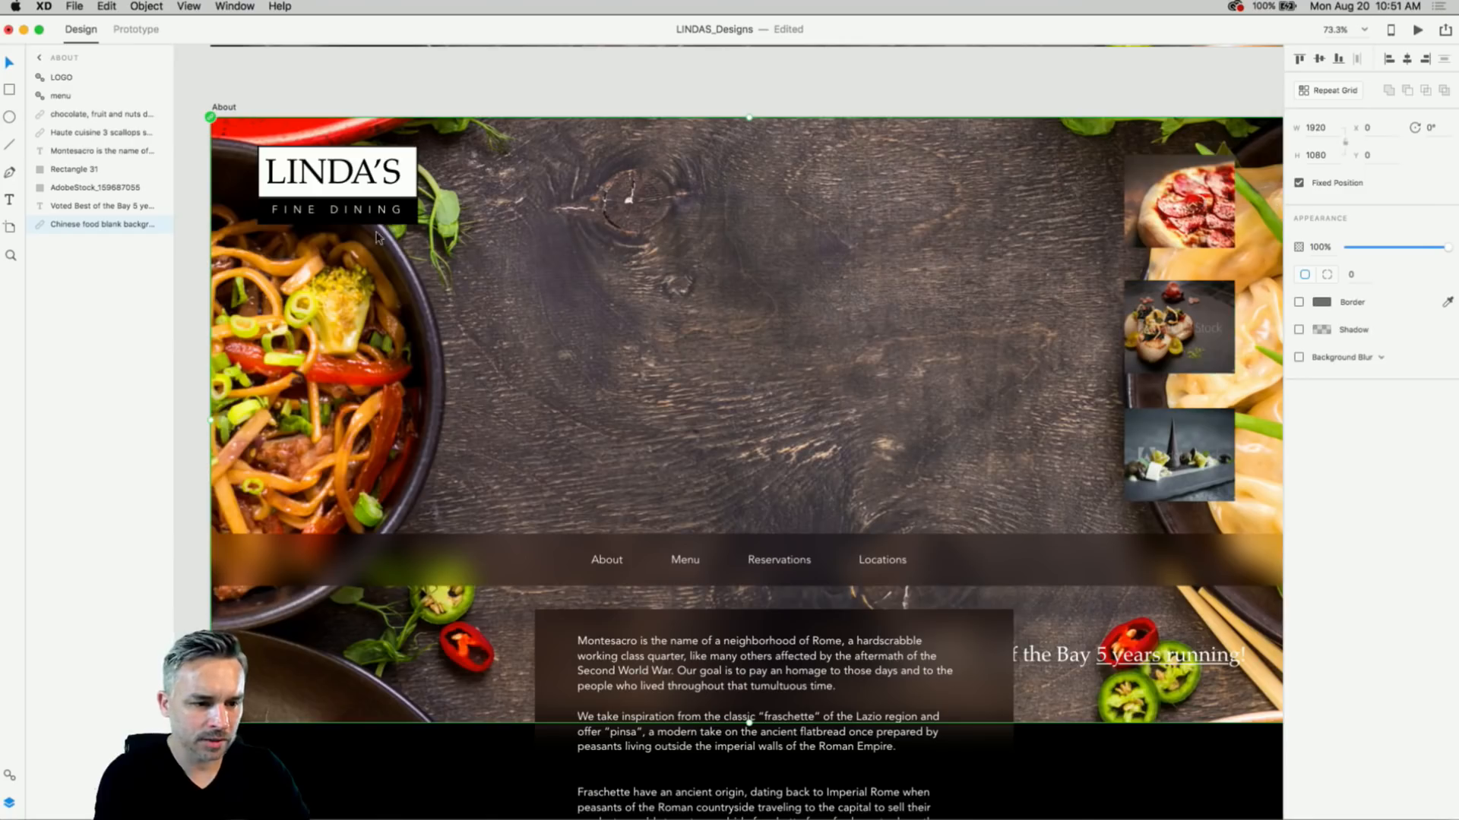
# - Select the LOGO group, the navigation menu group and the three food thumbnails
pyautogui.click(376, 219)
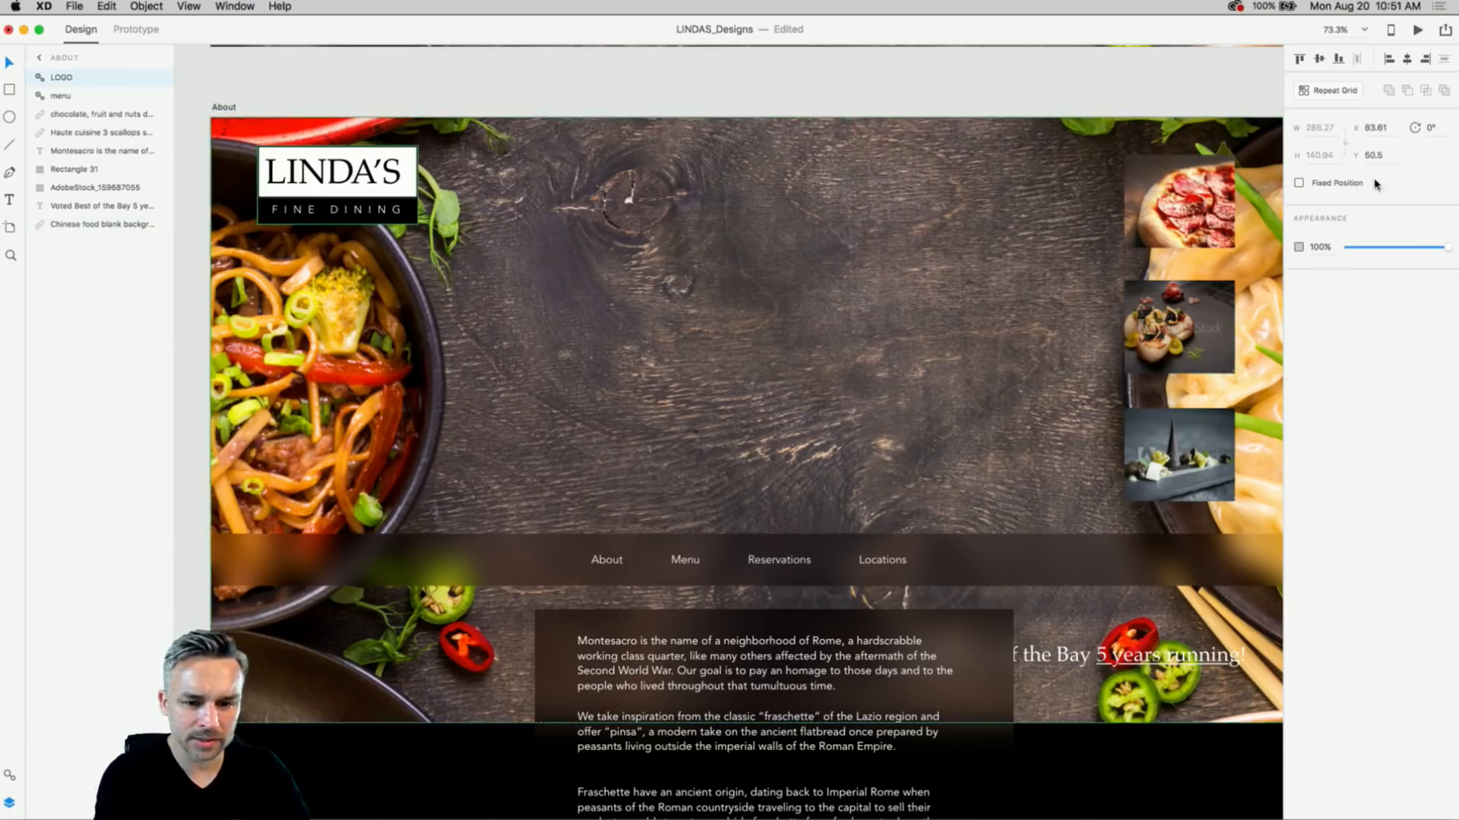
pyautogui.click(1006, 554)
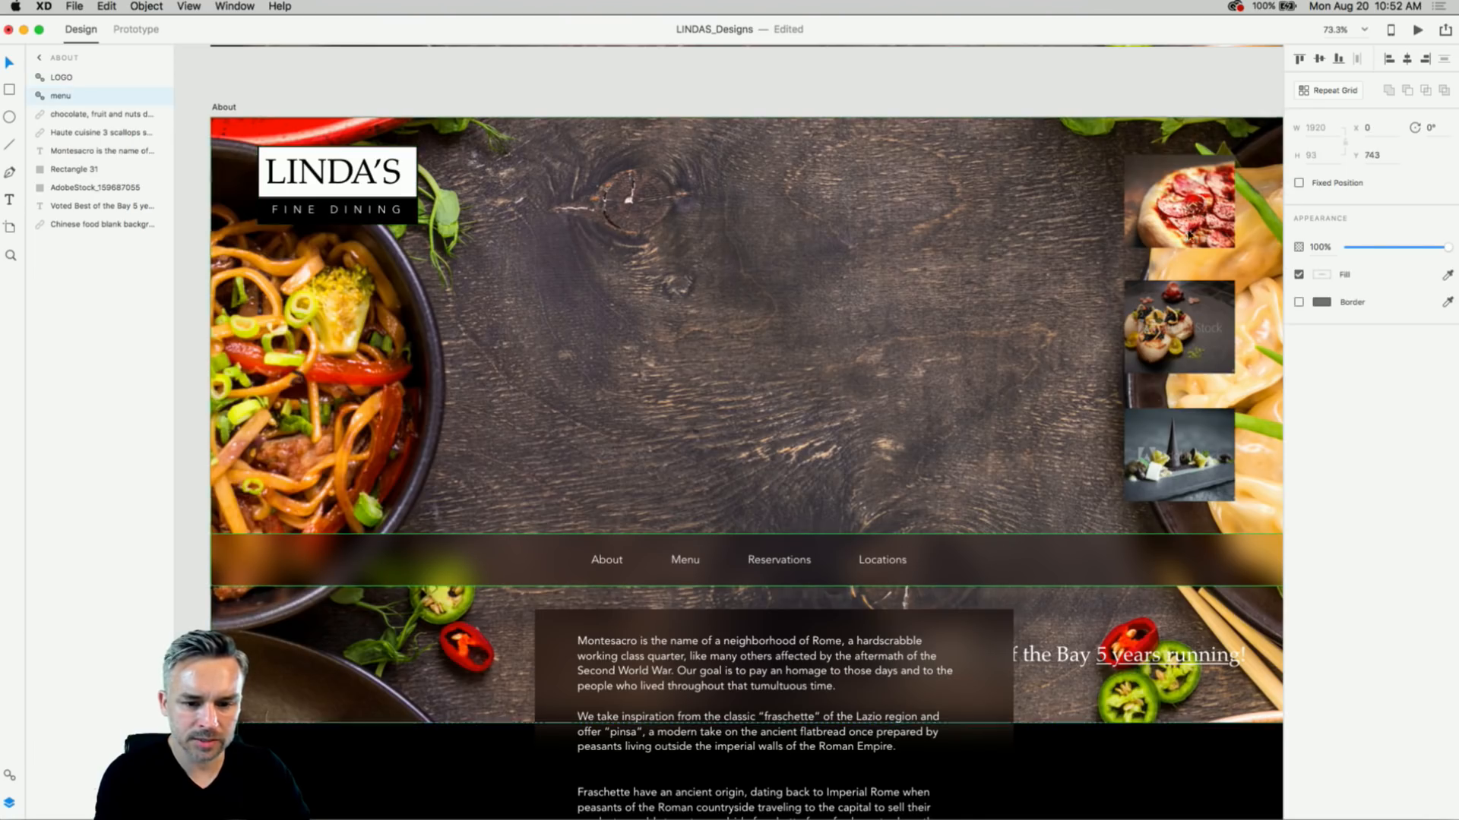
pyautogui.click(1167, 218)
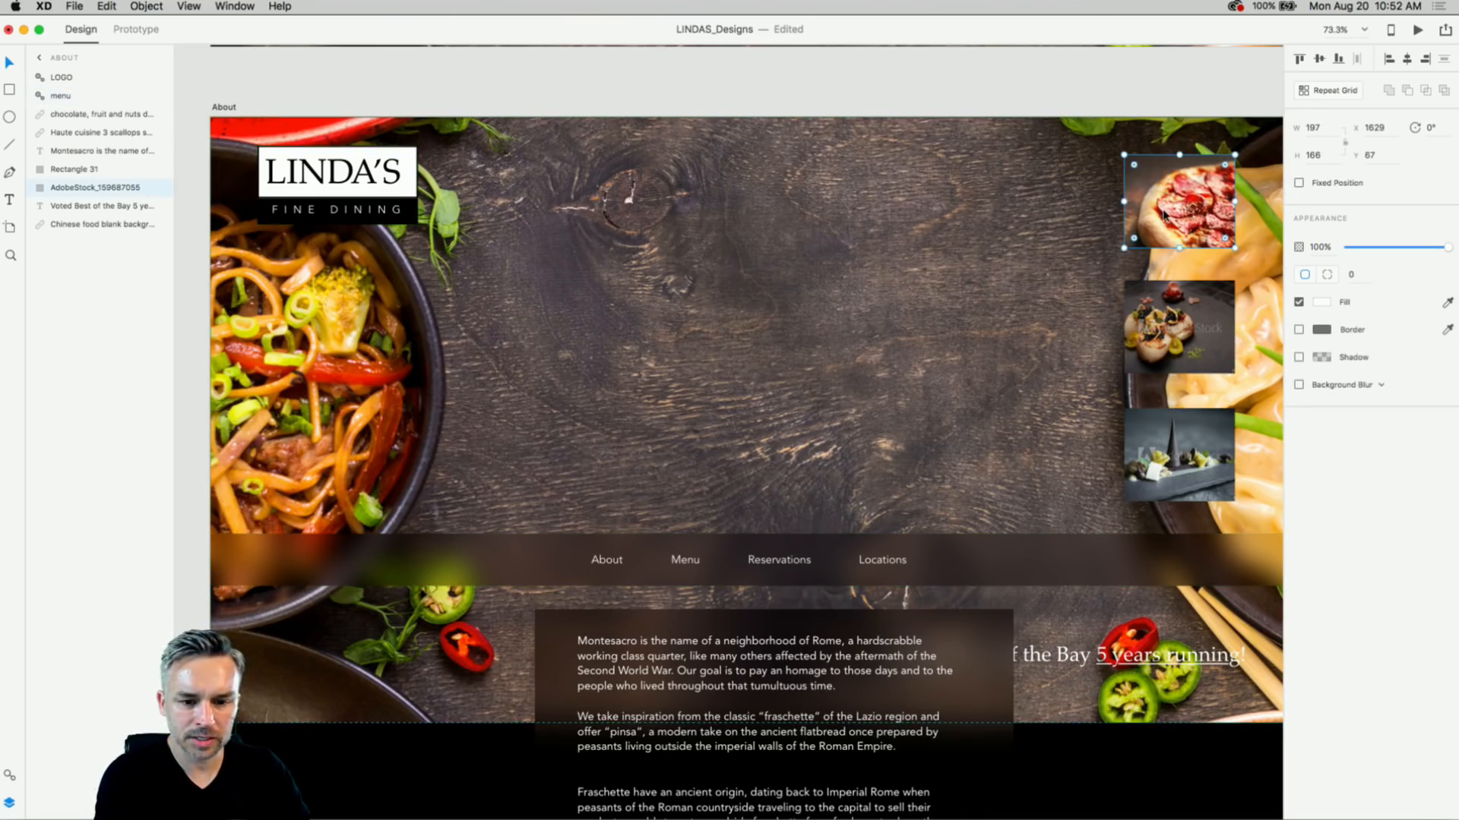
pyautogui.keyDown('shift'); pyautogui.click(1167, 306); pyautogui.keyUp('shift')
pyautogui.keyDown('shift'); pyautogui.click(1170, 468); pyautogui.keyUp('shift')
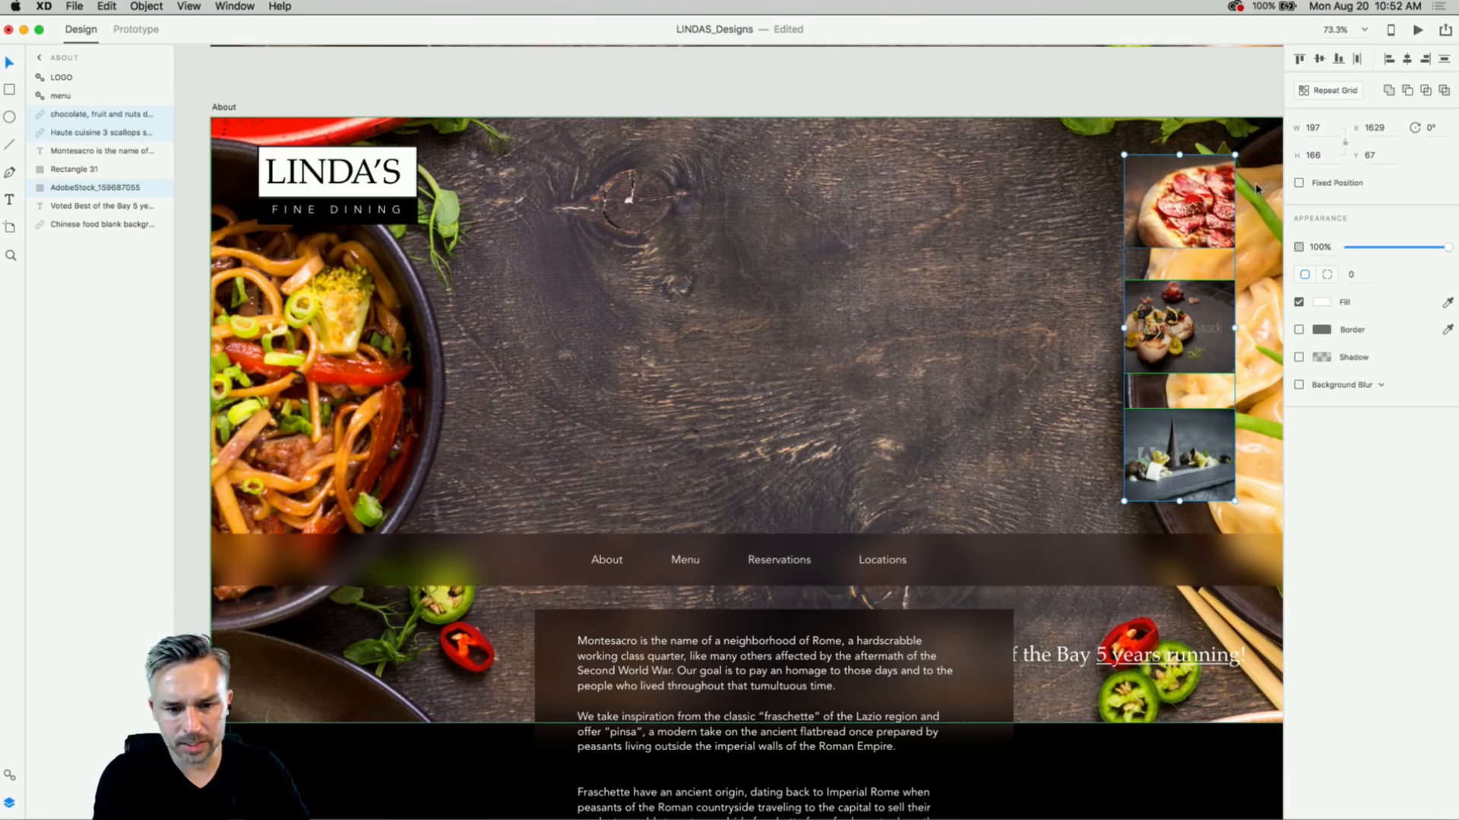
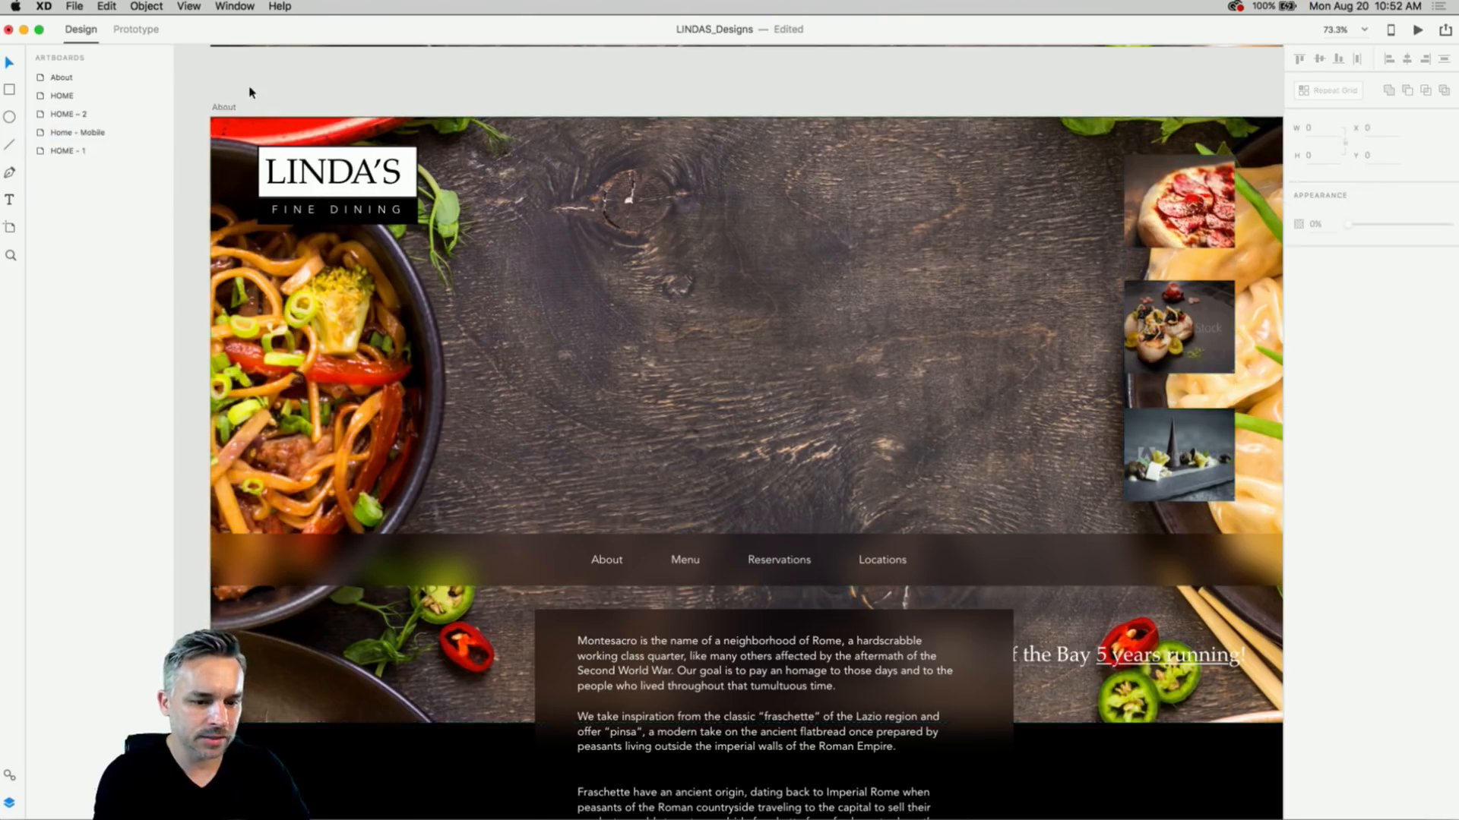
# - Move the Montesacro text and Rectangle 31 up about 28 px together
pyautogui.click(695, 667)
pyautogui.keyDown('shift'); pyautogui.click(552, 656); pyautogui.keyUp('shift')
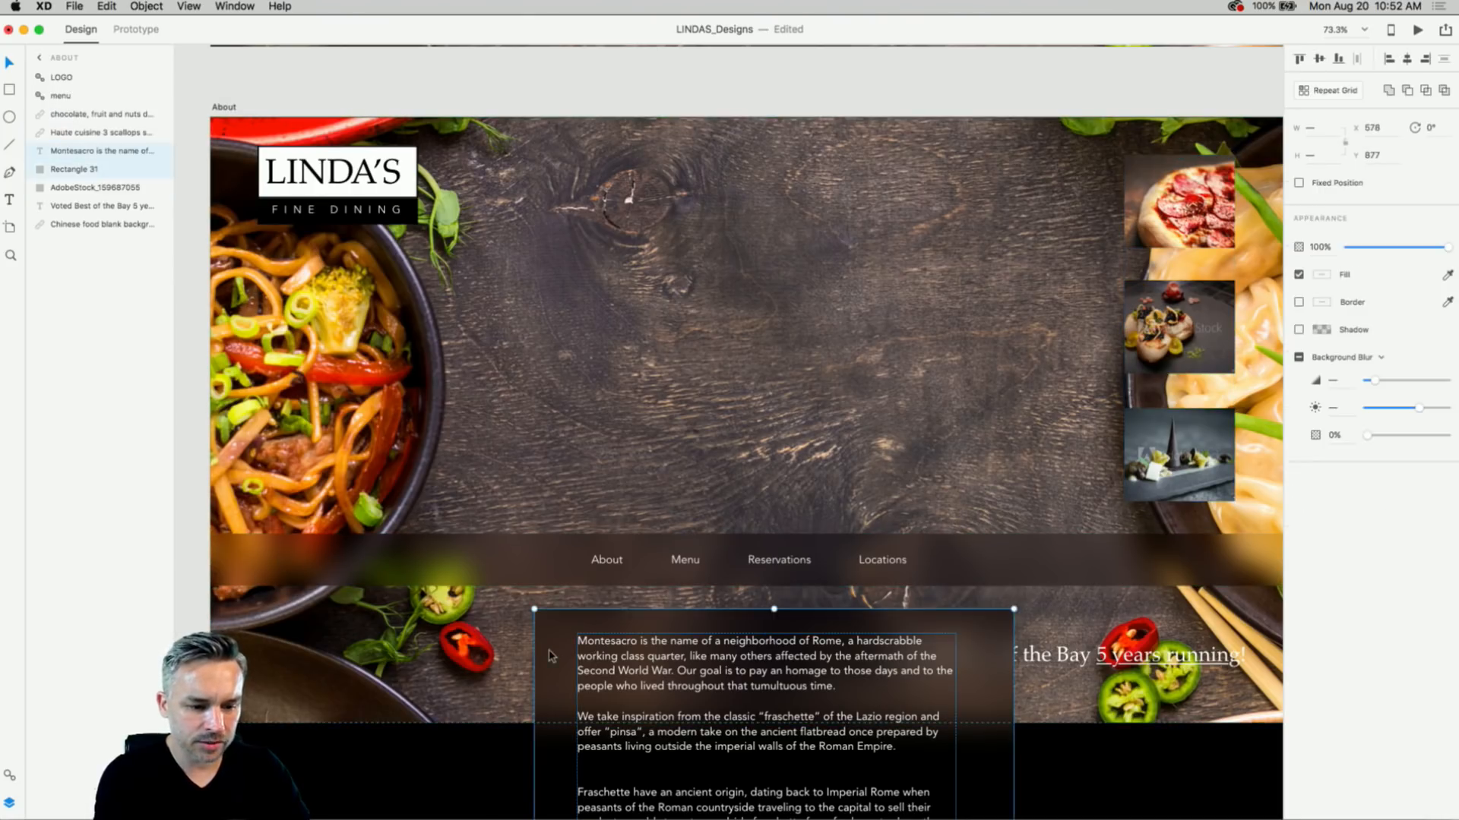
pyautogui.scroll(-5, 547, 654)
pyautogui.moveTo(519, 475); pyautogui.dragTo(518, 454)
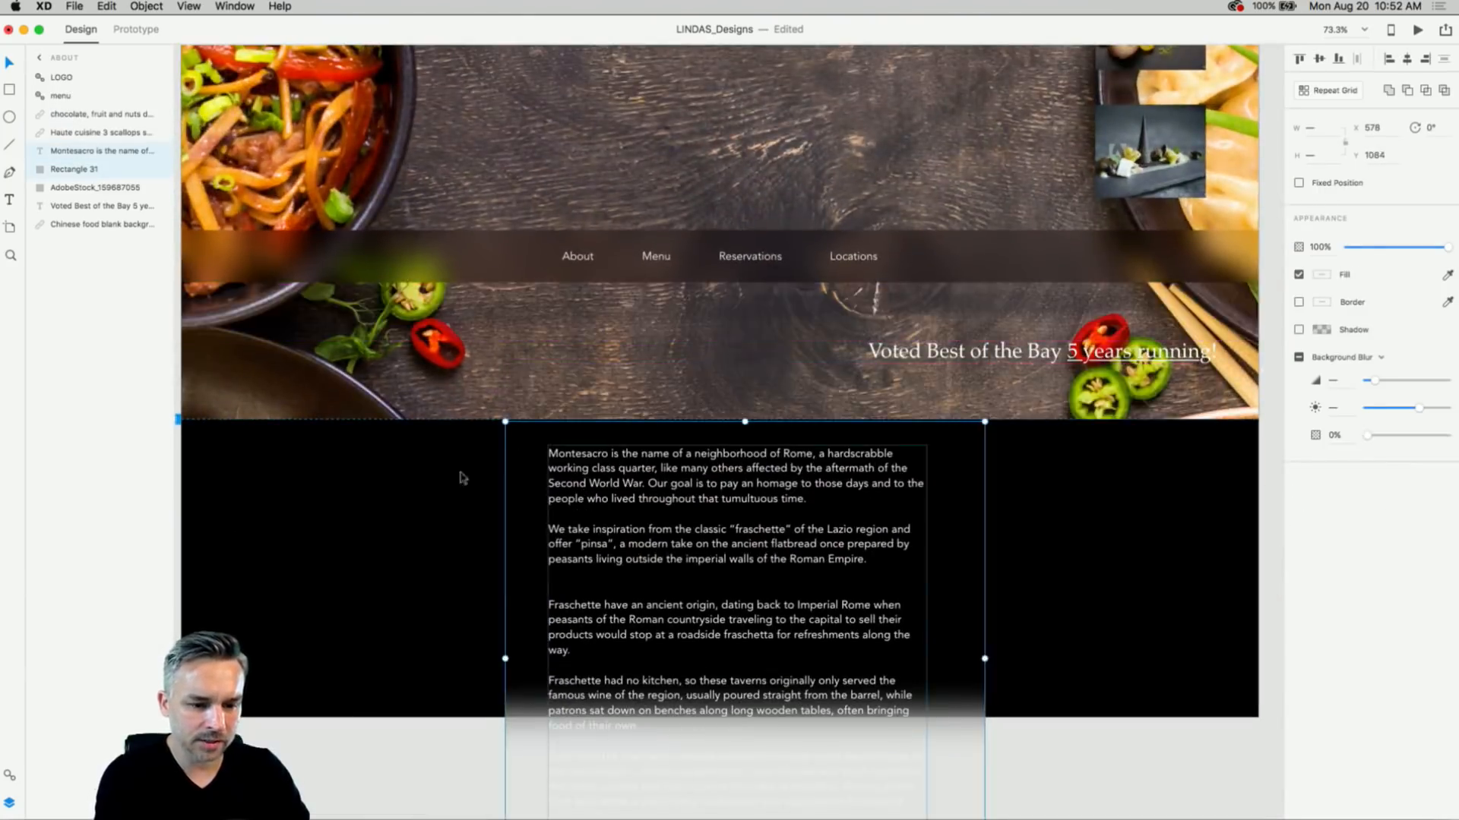
pyautogui.click(394, 542)
# - Extend the About artboard's bottom edge downward to reveal more text, then enter Prototype mode
pyautogui.moveTo(375, 597); pyautogui.dragTo(468, 805)
pyautogui.scroll(5, 468, 806)
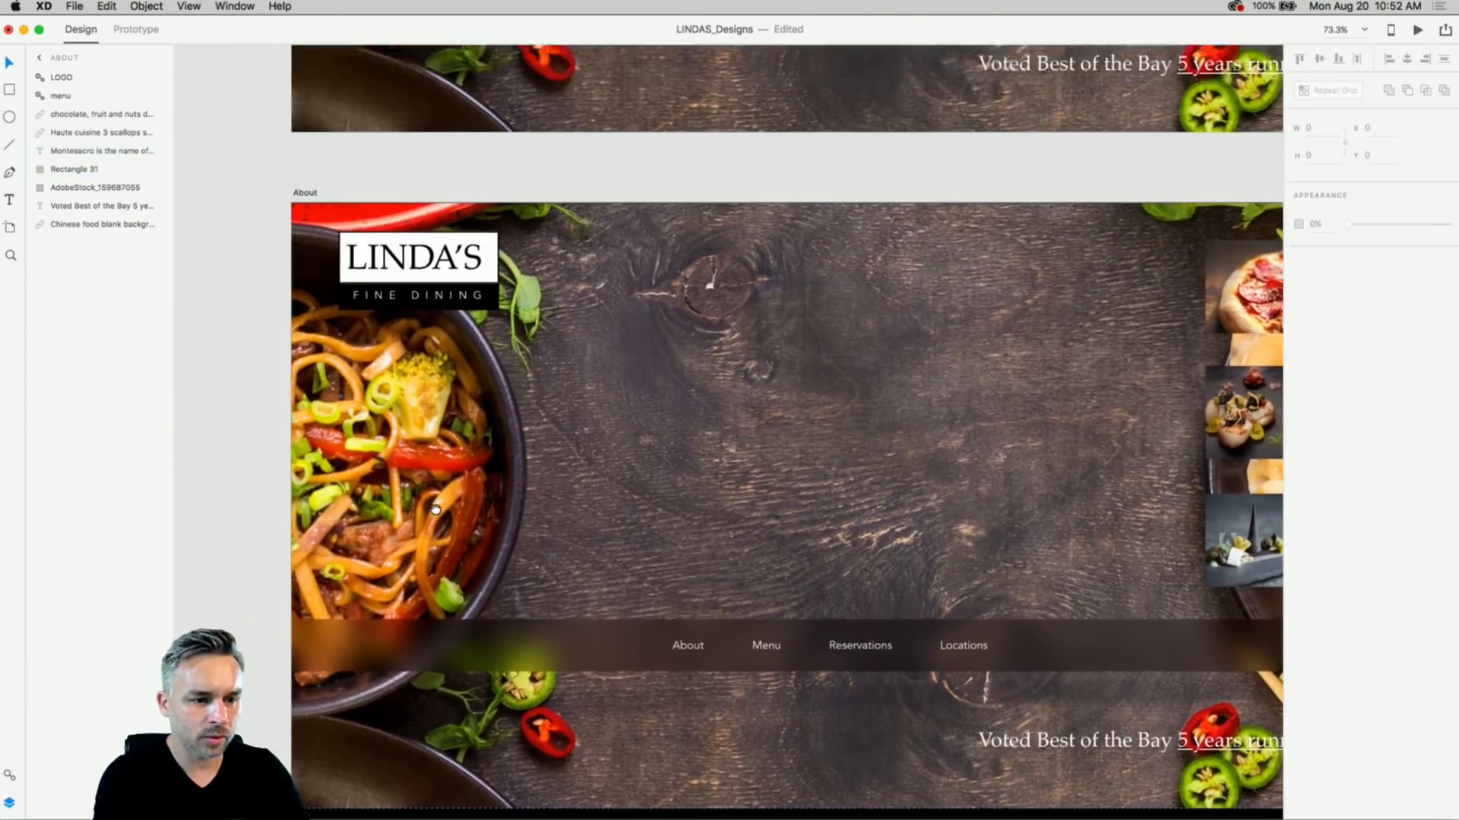
pyautogui.press('super+minus')
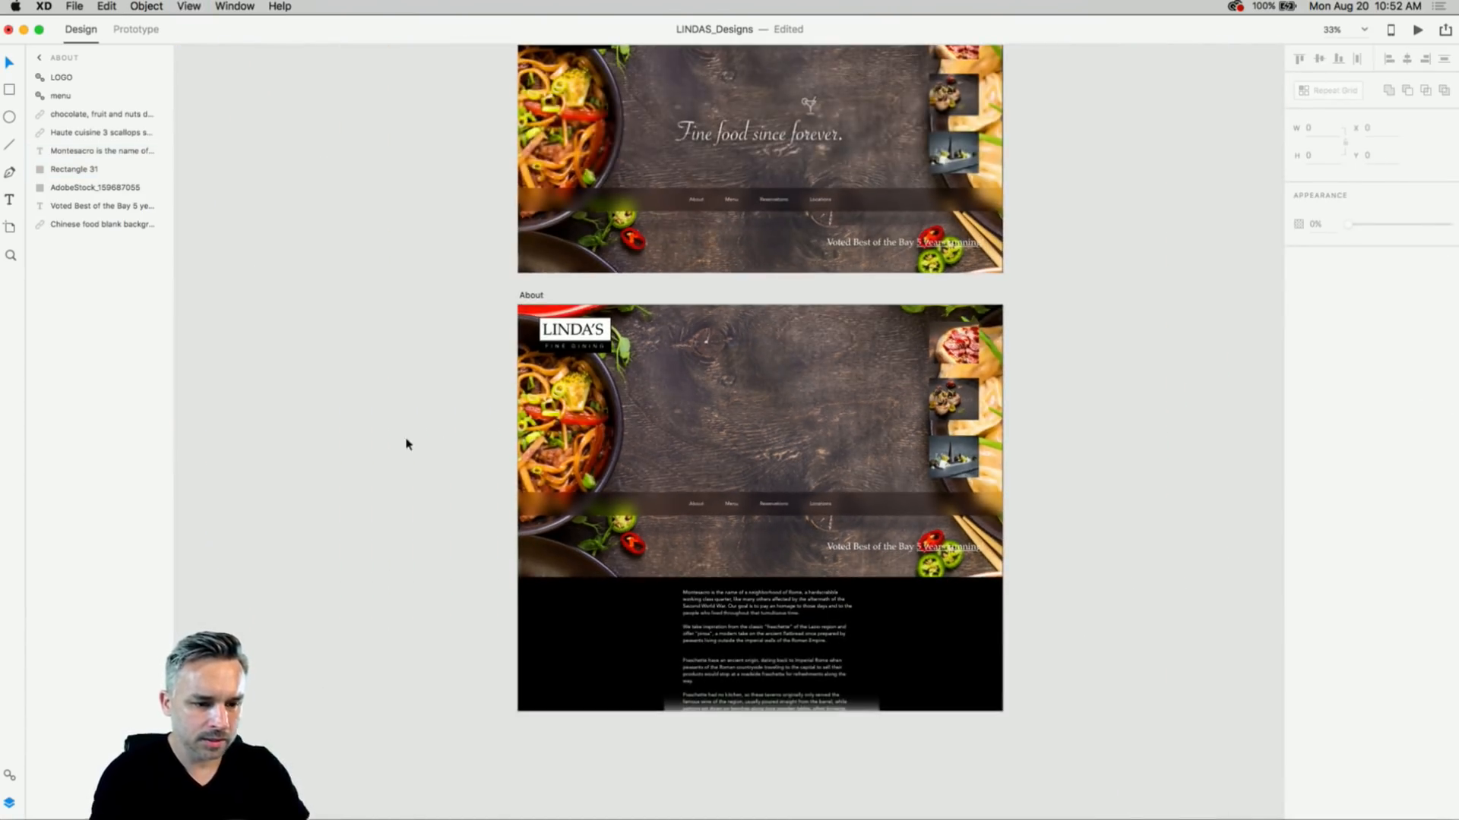
pyautogui.click(524, 295)
pyautogui.scroll(-5, 684, 608)
pyautogui.moveTo(758, 487); pyautogui.dragTo(760, 591)
pyautogui.click(475, 380)
pyautogui.scroll(5, 475, 380)
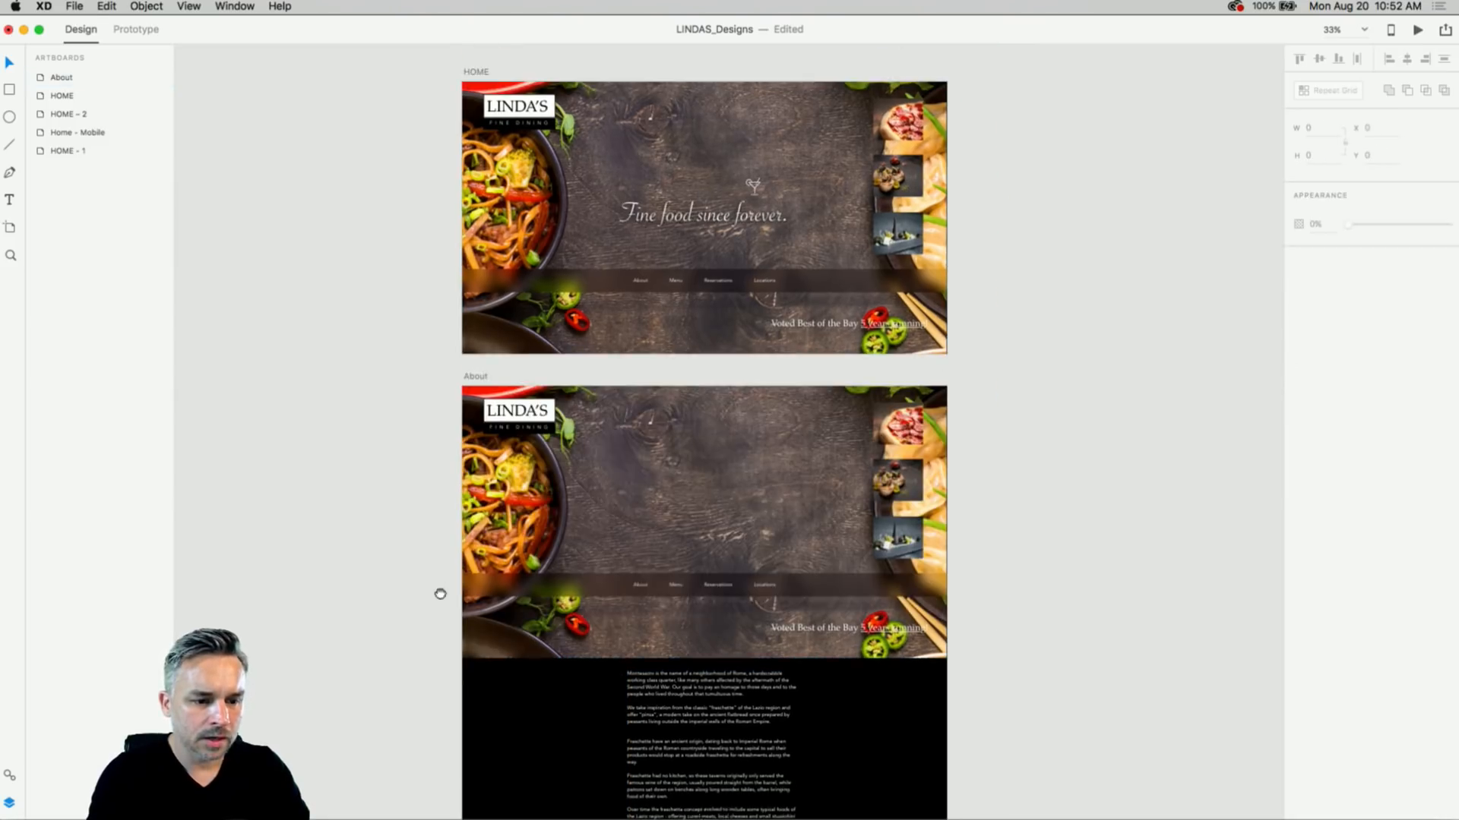
pyautogui.scroll(2, 390, 258)
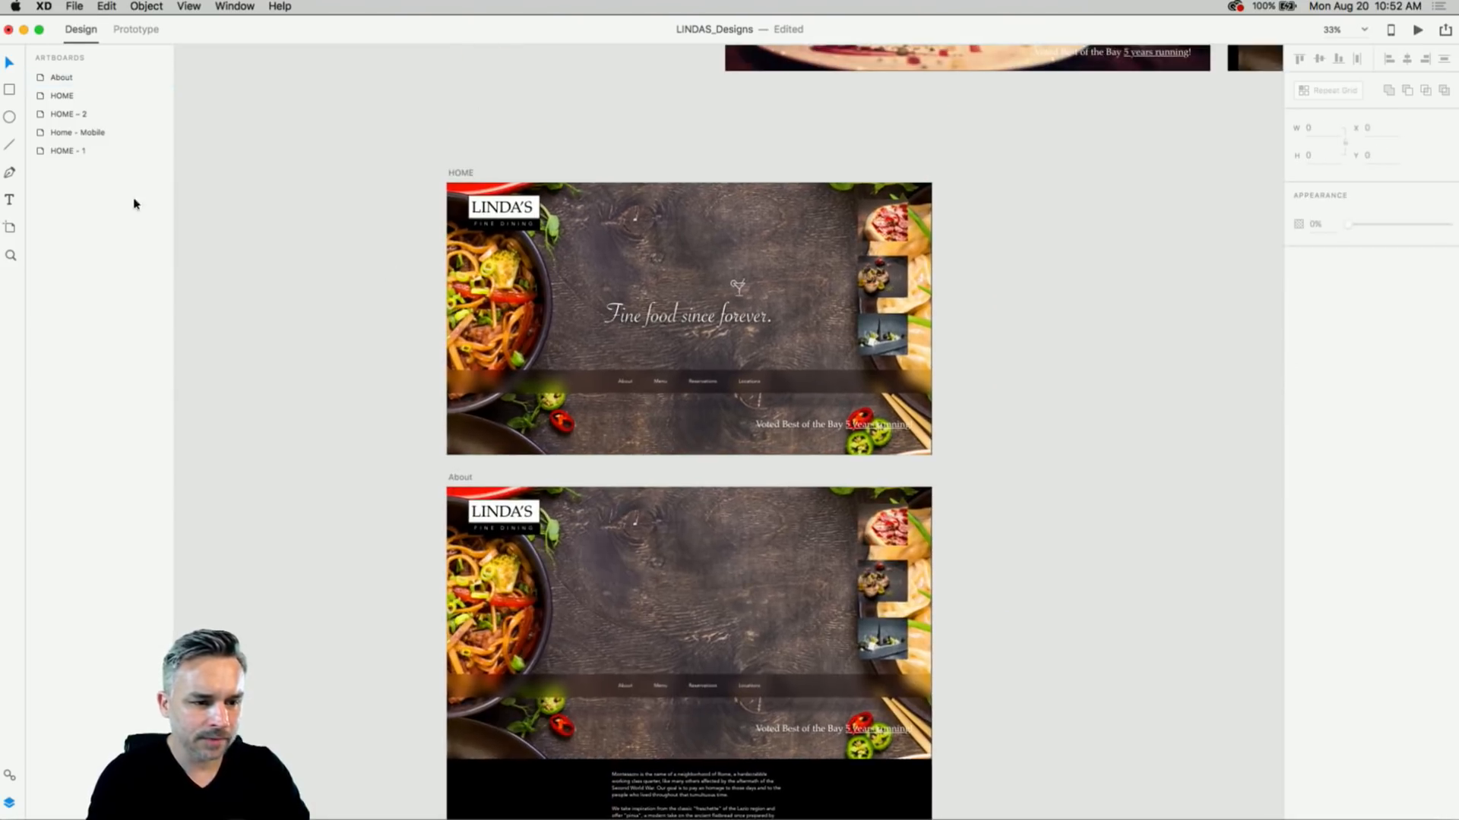
pyautogui.click(124, 30)
# - Link HOME's About menu item to the About artboard with a Dissolve transition
pyautogui.scroll(4, 473, 152)
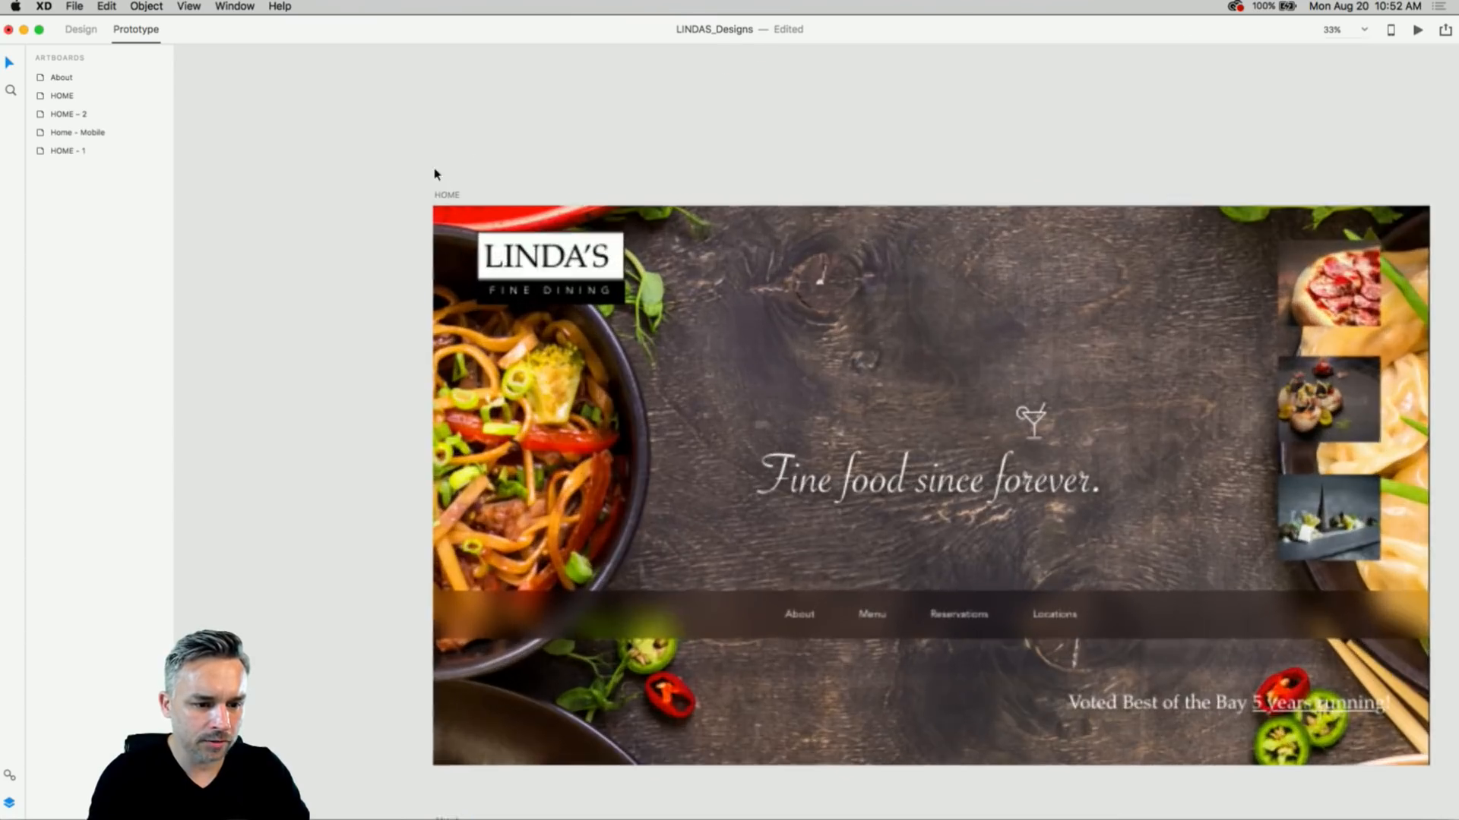
pyautogui.moveTo(375, 353); pyautogui.dragTo(145, 78)
pyautogui.click(601, 330)
pyautogui.click(601, 330)
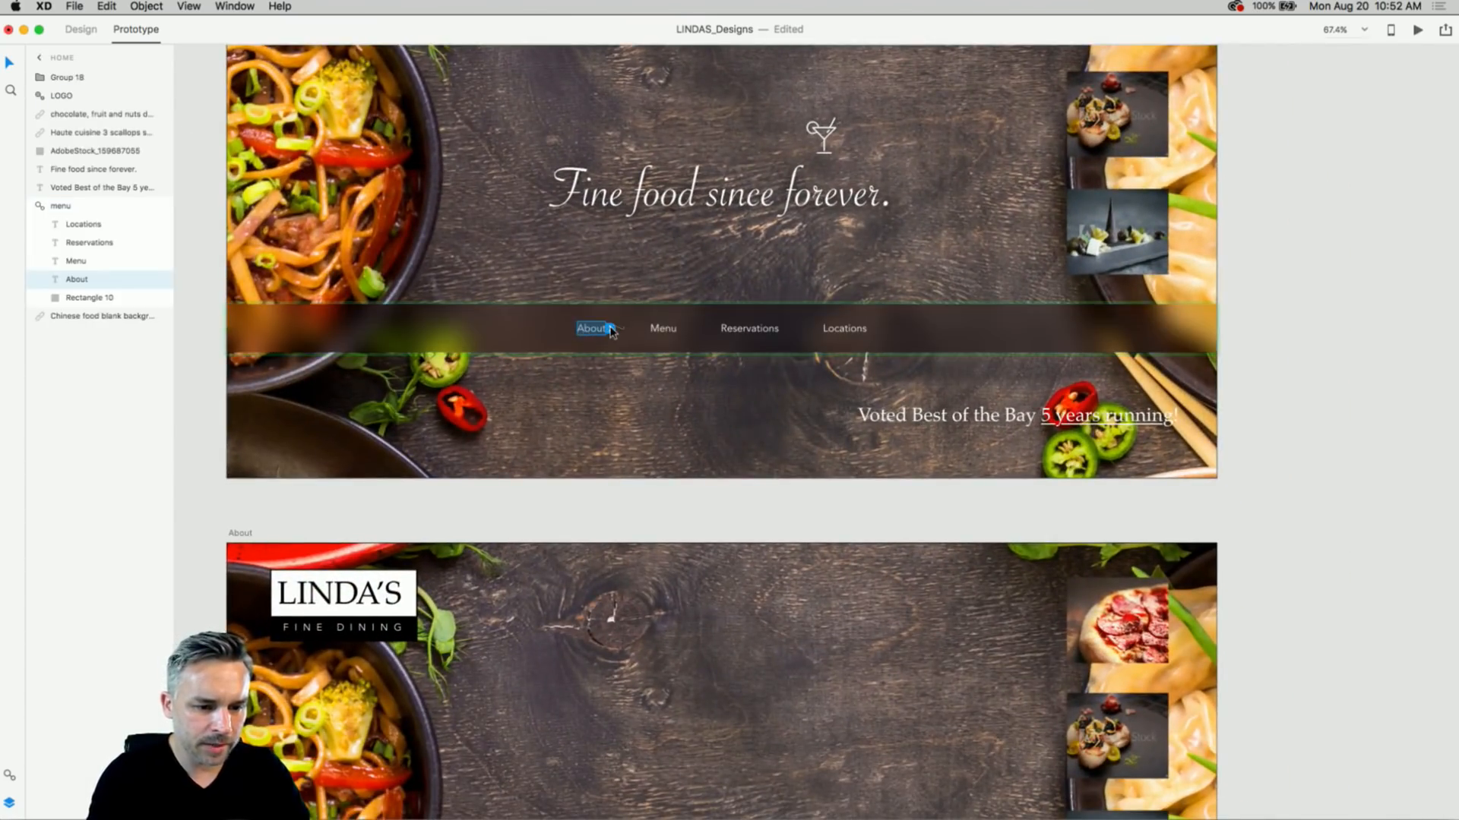
pyautogui.moveTo(610, 331); pyautogui.dragTo(587, 672)
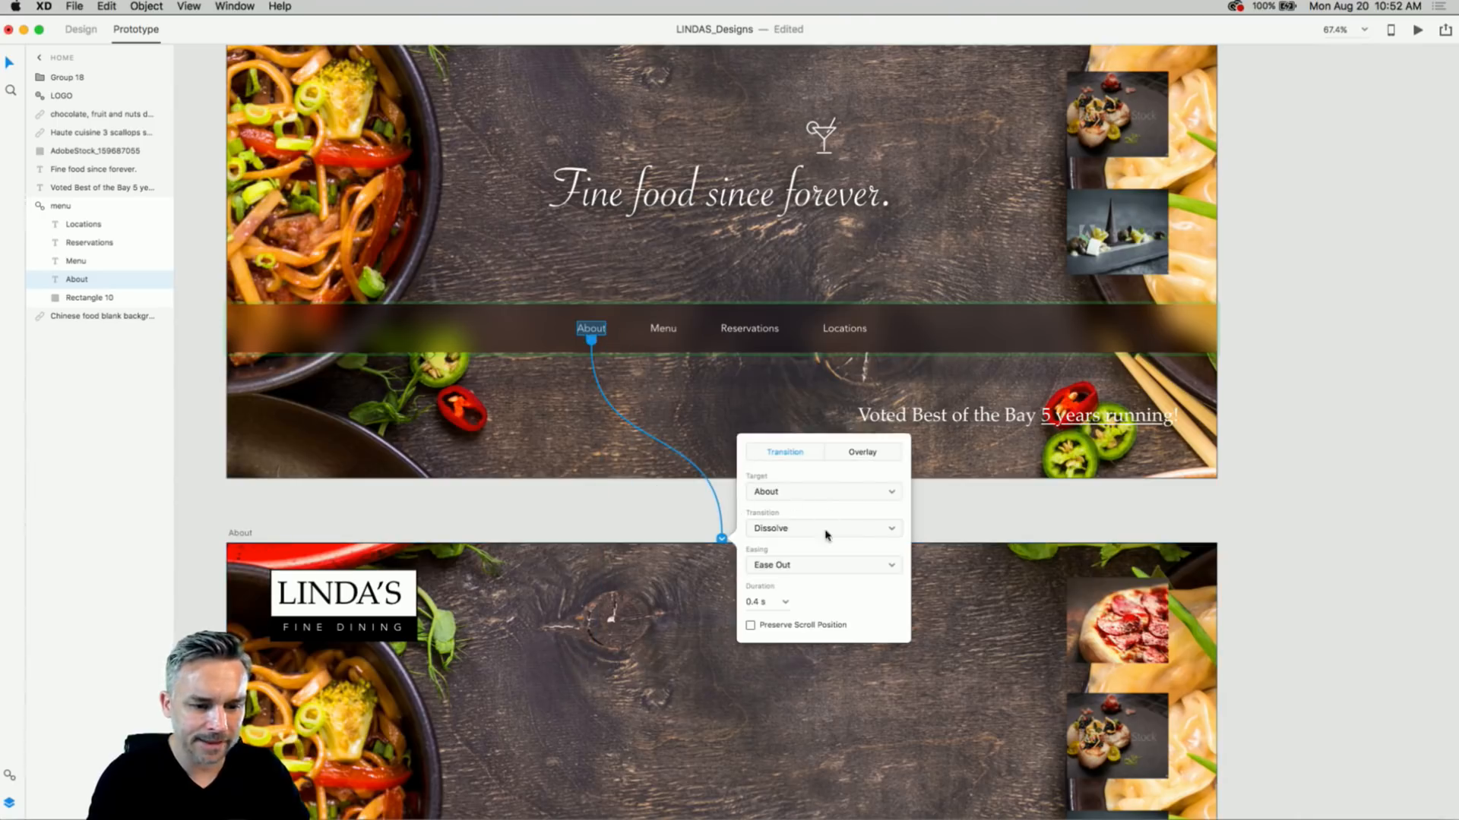
pyautogui.click(880, 532)
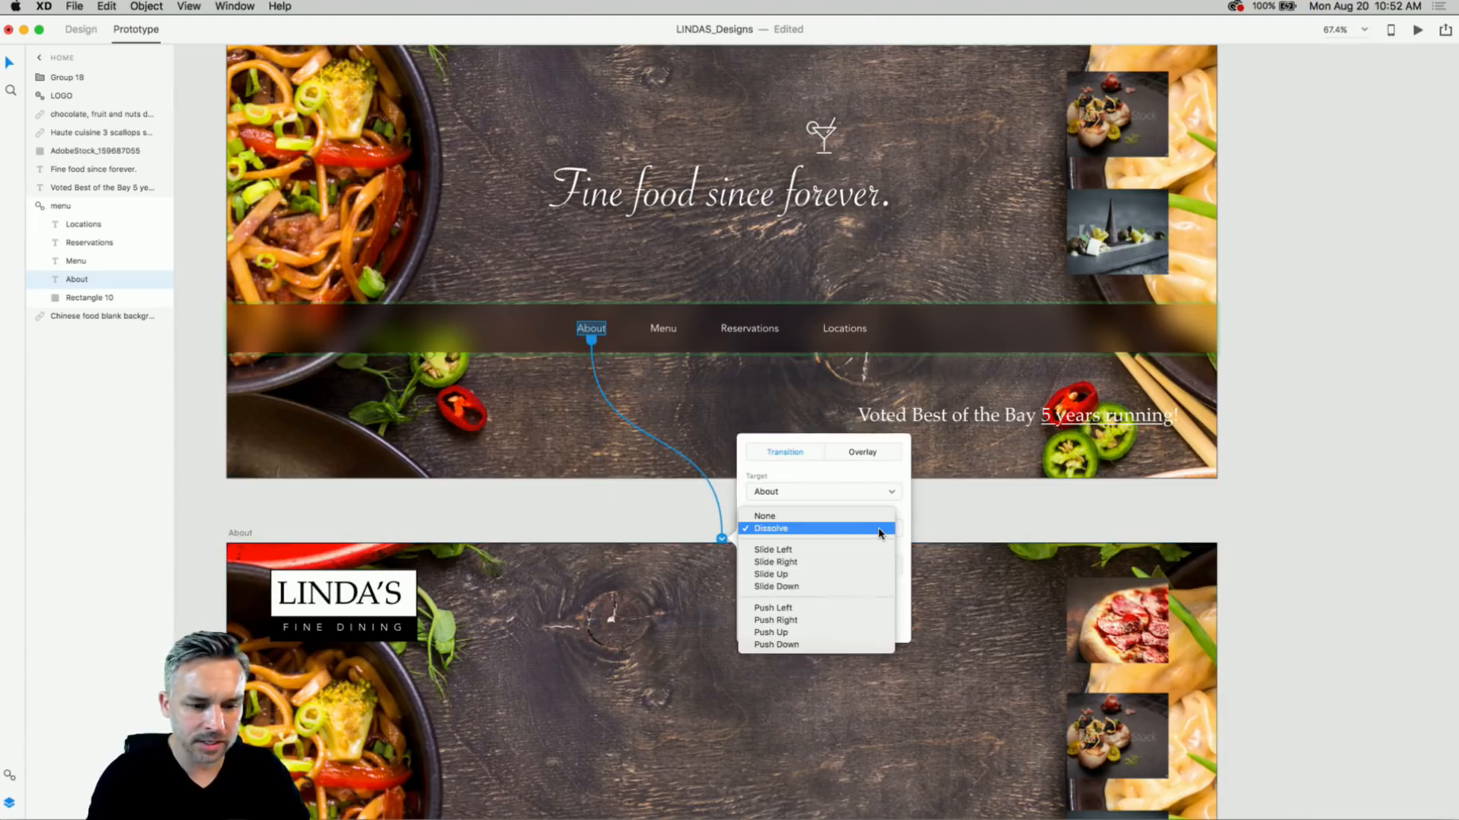
pyautogui.click(879, 533)
# - Link the About page's LOGO back to HOME, then preview starting from HOME
pyautogui.doubleClick(397, 606)
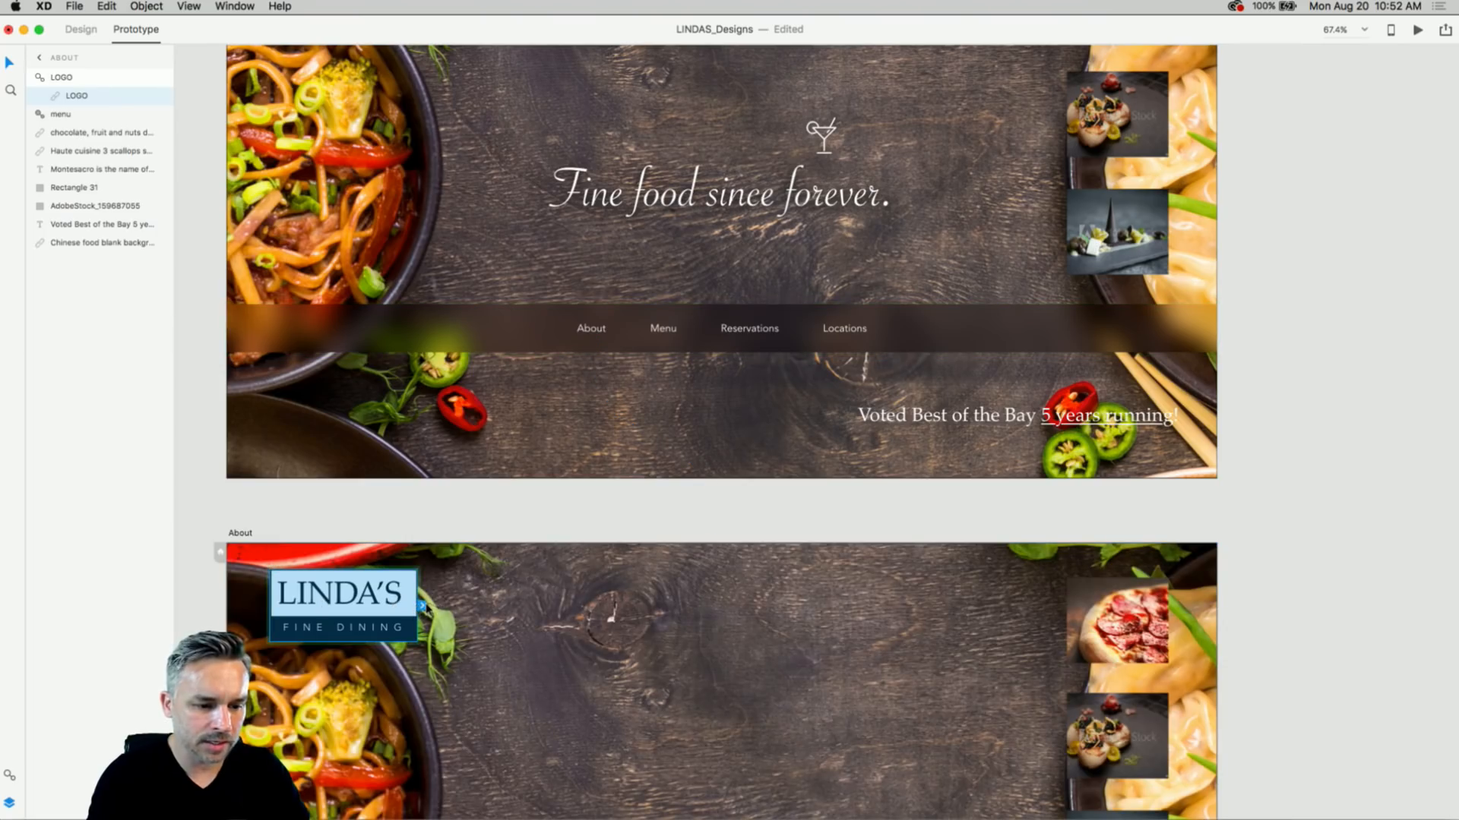
pyautogui.moveTo(423, 606); pyautogui.dragTo(467, 367)
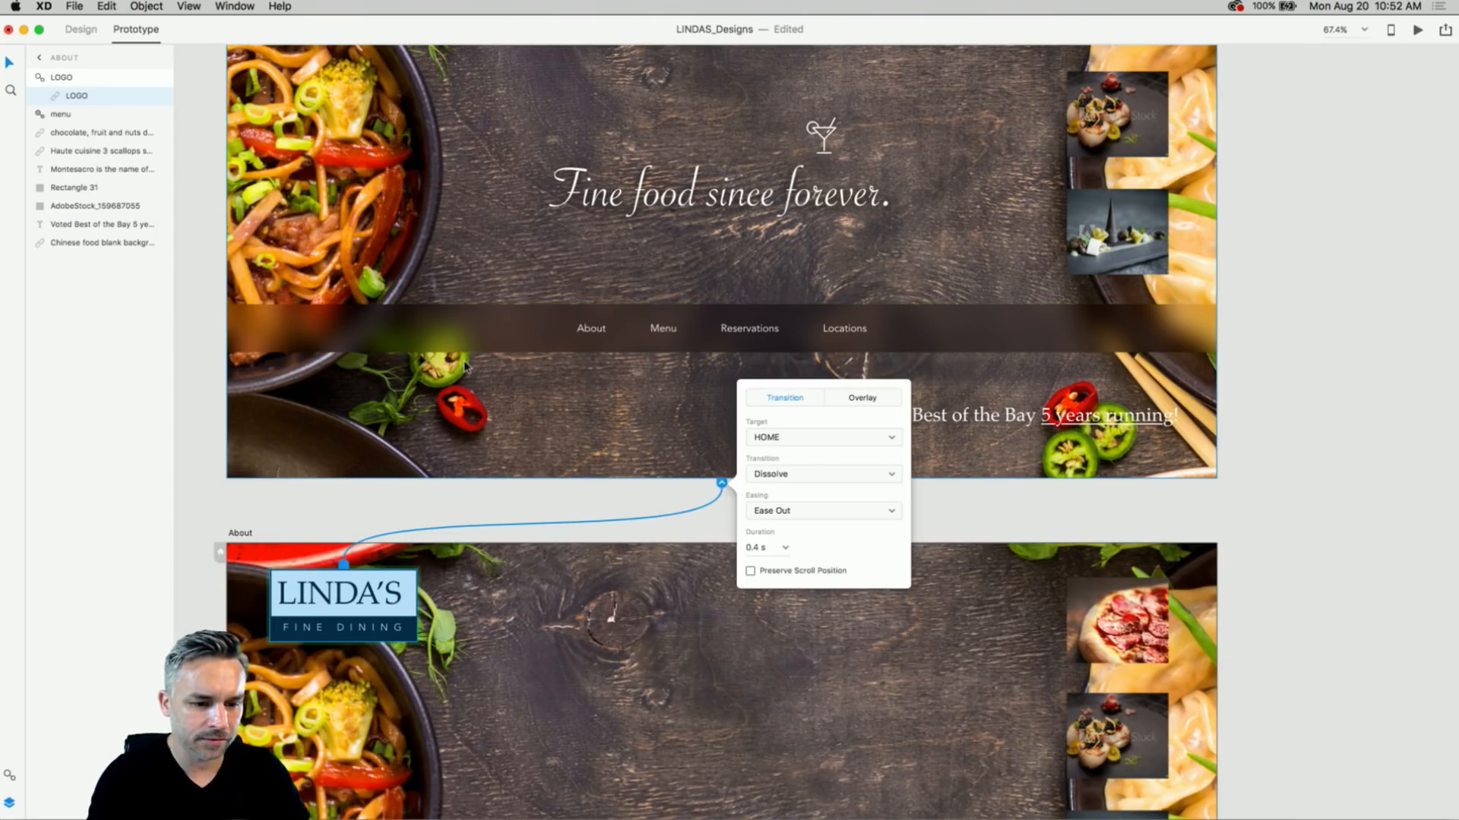
pyautogui.click(635, 491)
pyautogui.scroll(5, 455, 316)
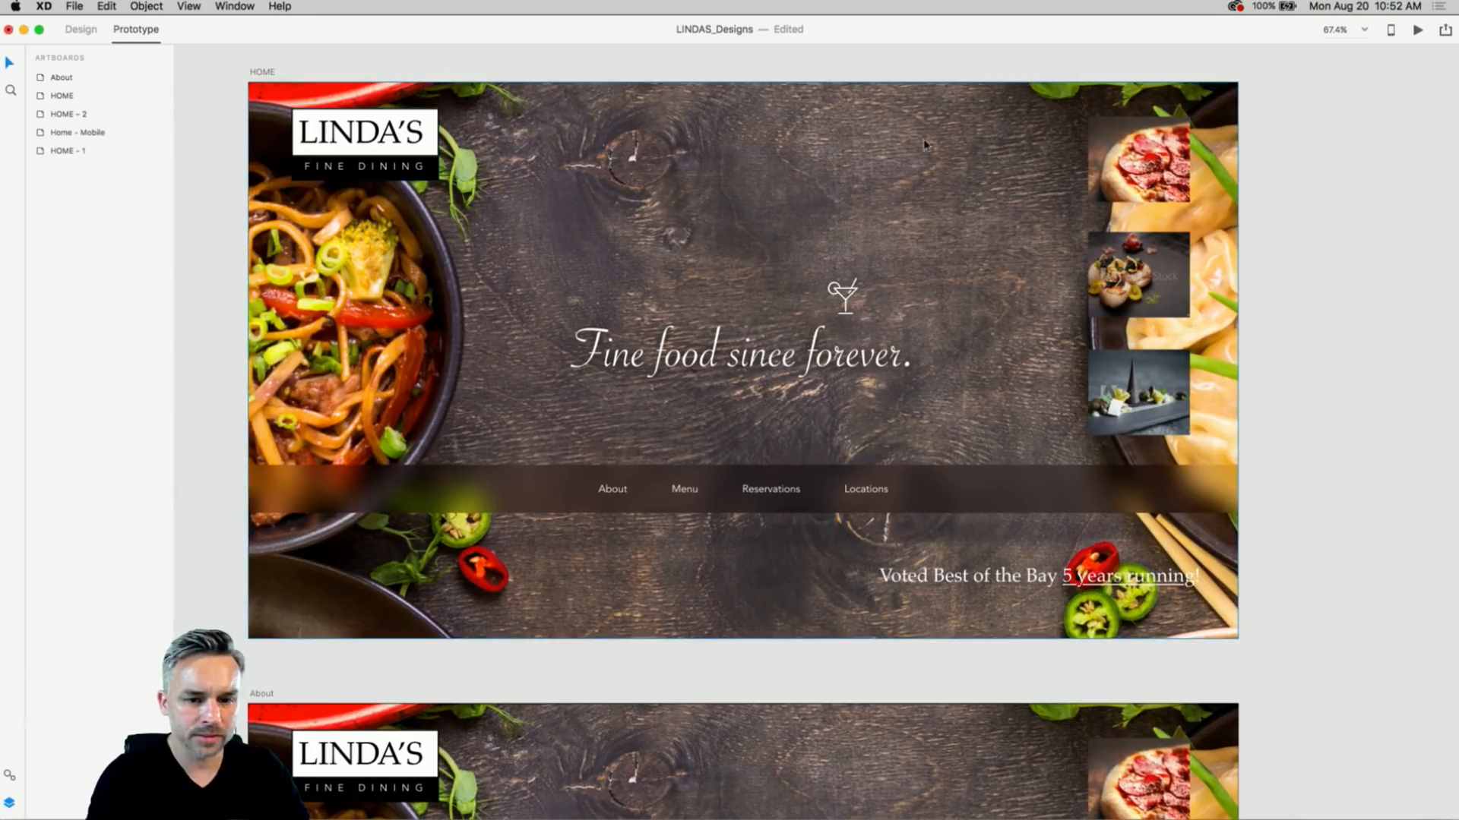
pyautogui.click(260, 74)
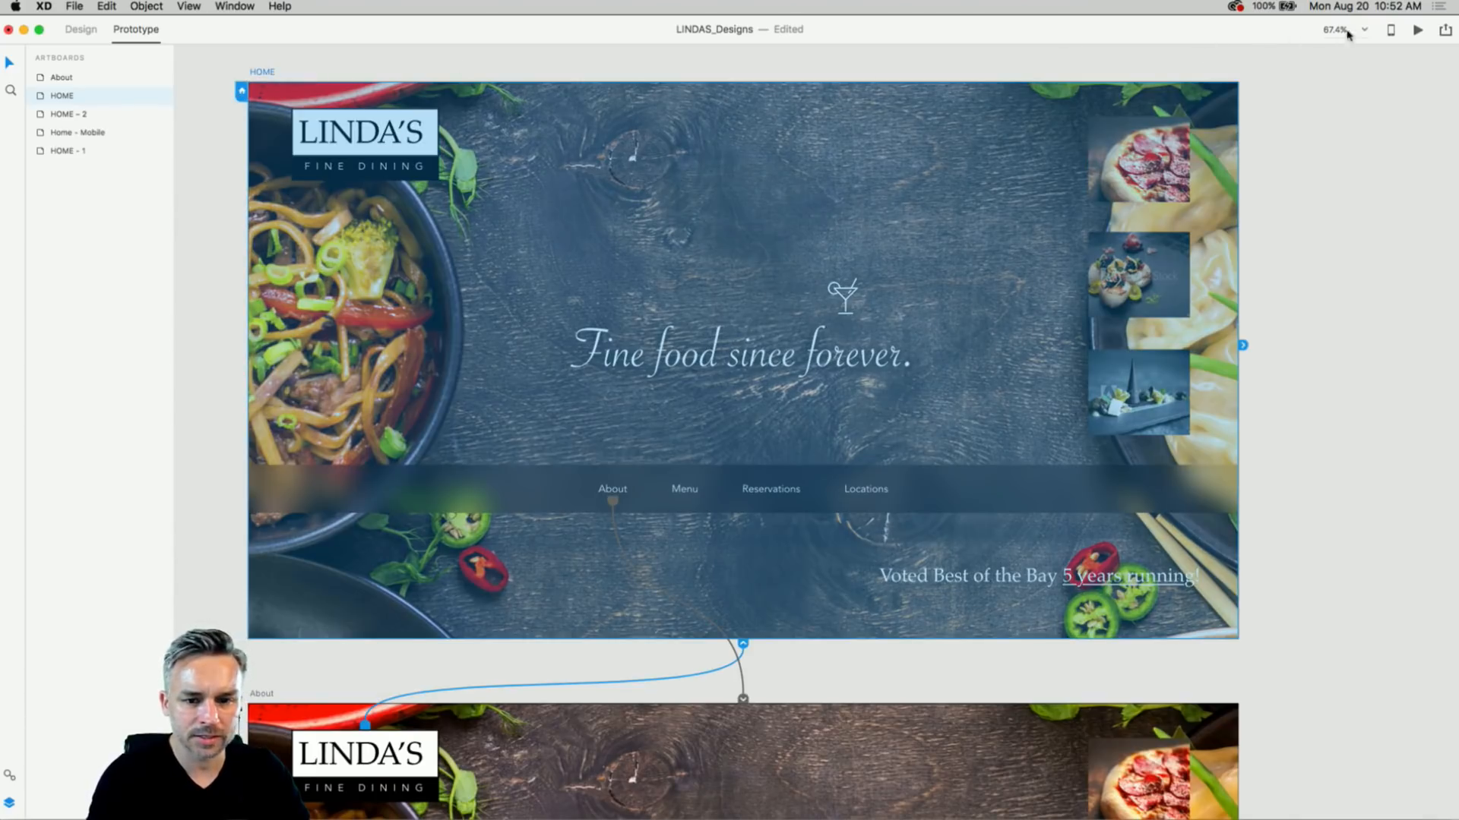
pyautogui.click(1418, 30)
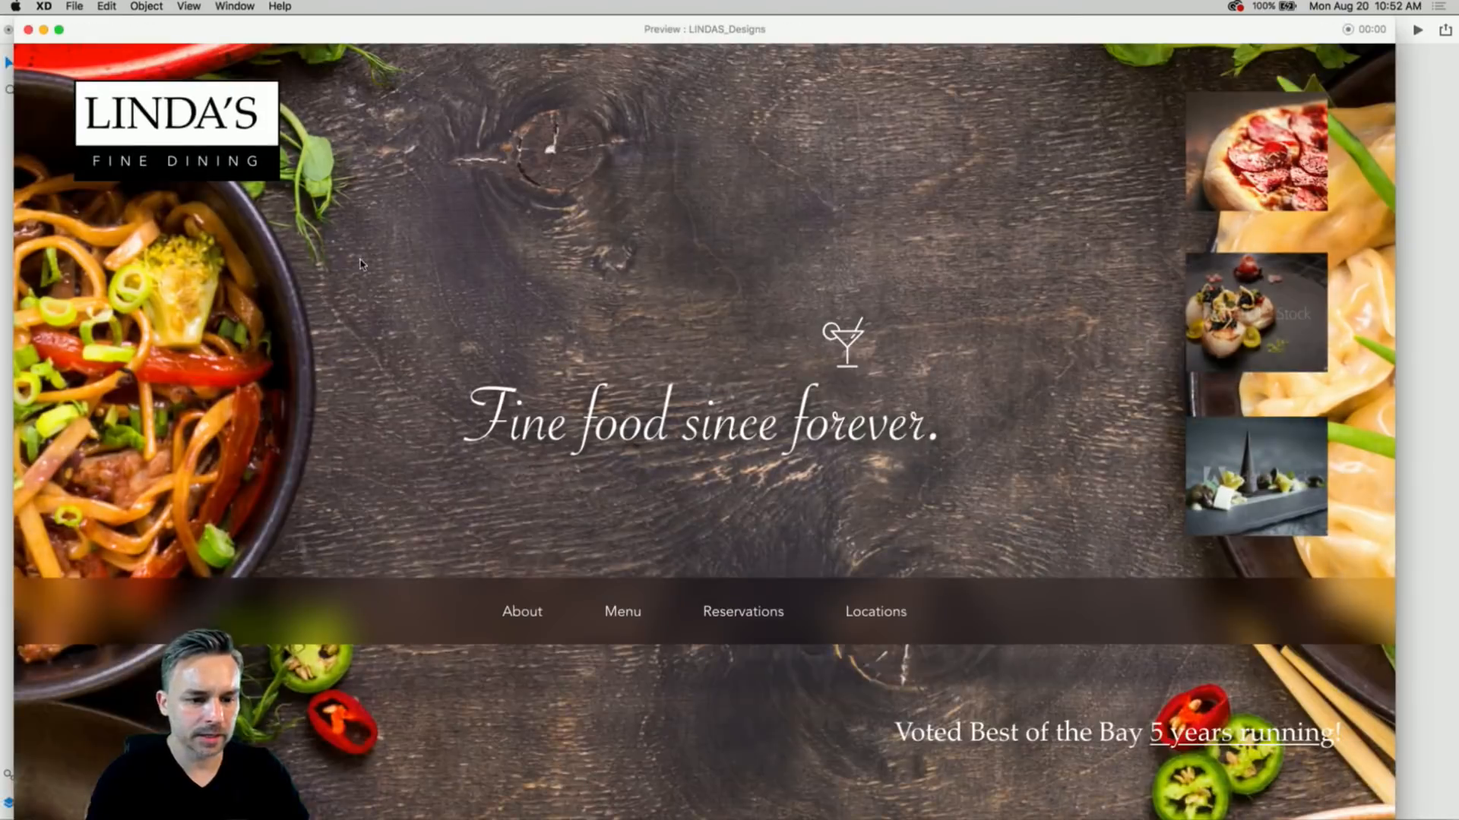
# - In the preview, follow the About link, scroll through the About page, and close the preview
pyautogui.click(523, 619)
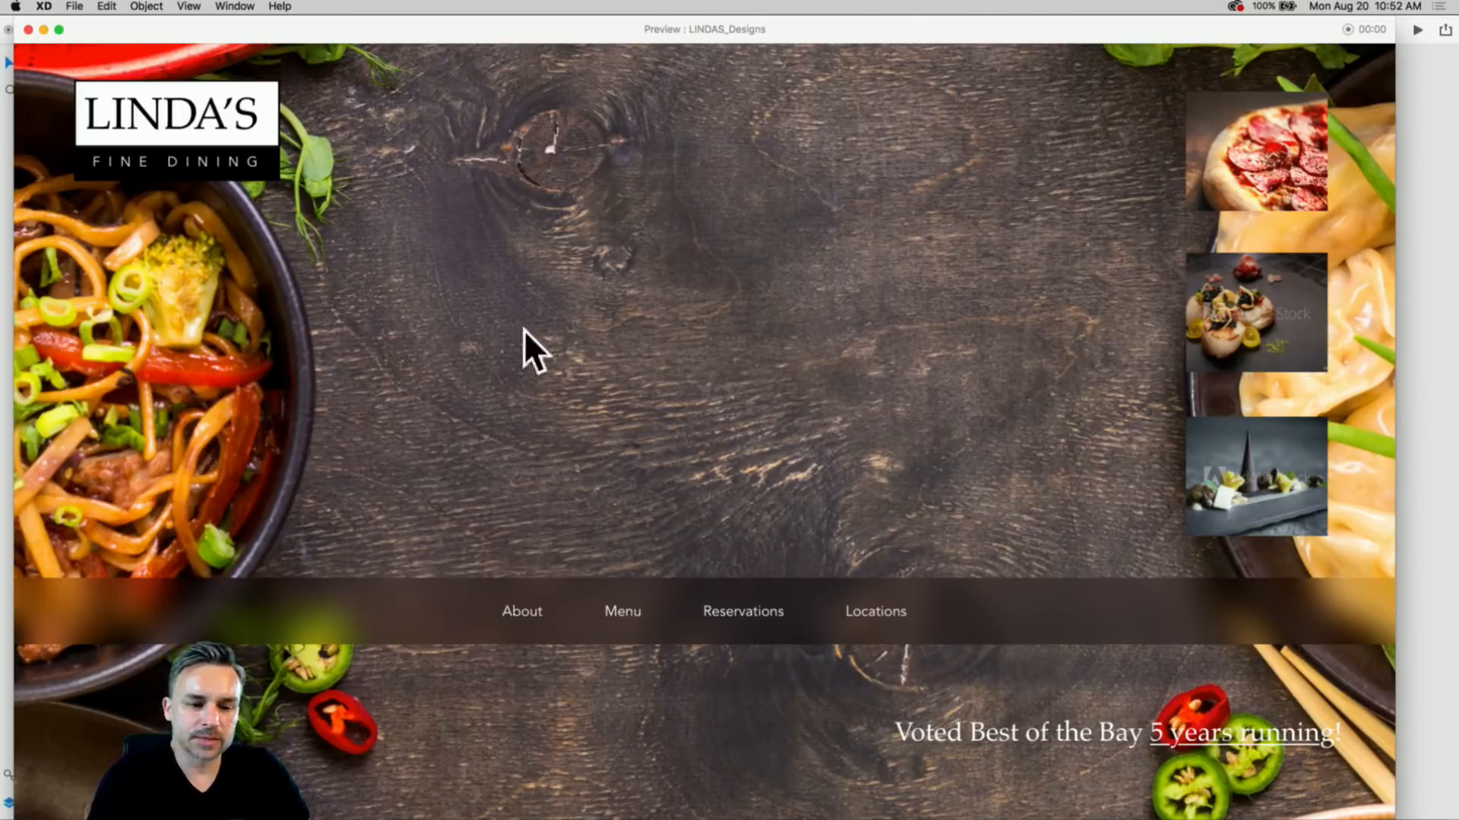
pyautogui.scroll(-2, 405, 425)
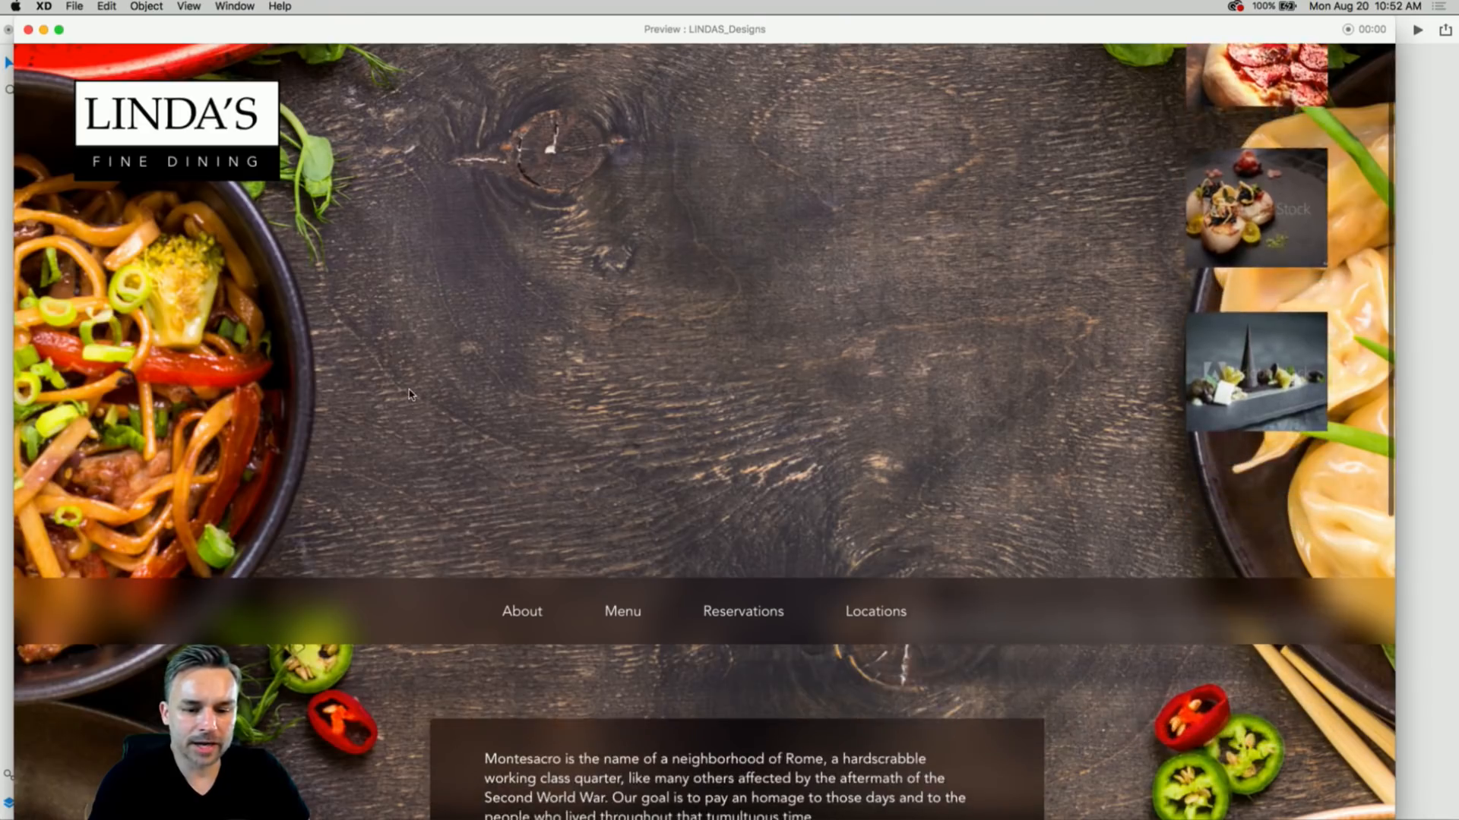
pyautogui.scroll(-5, 410, 395)
pyautogui.scroll(-5, 410, 403)
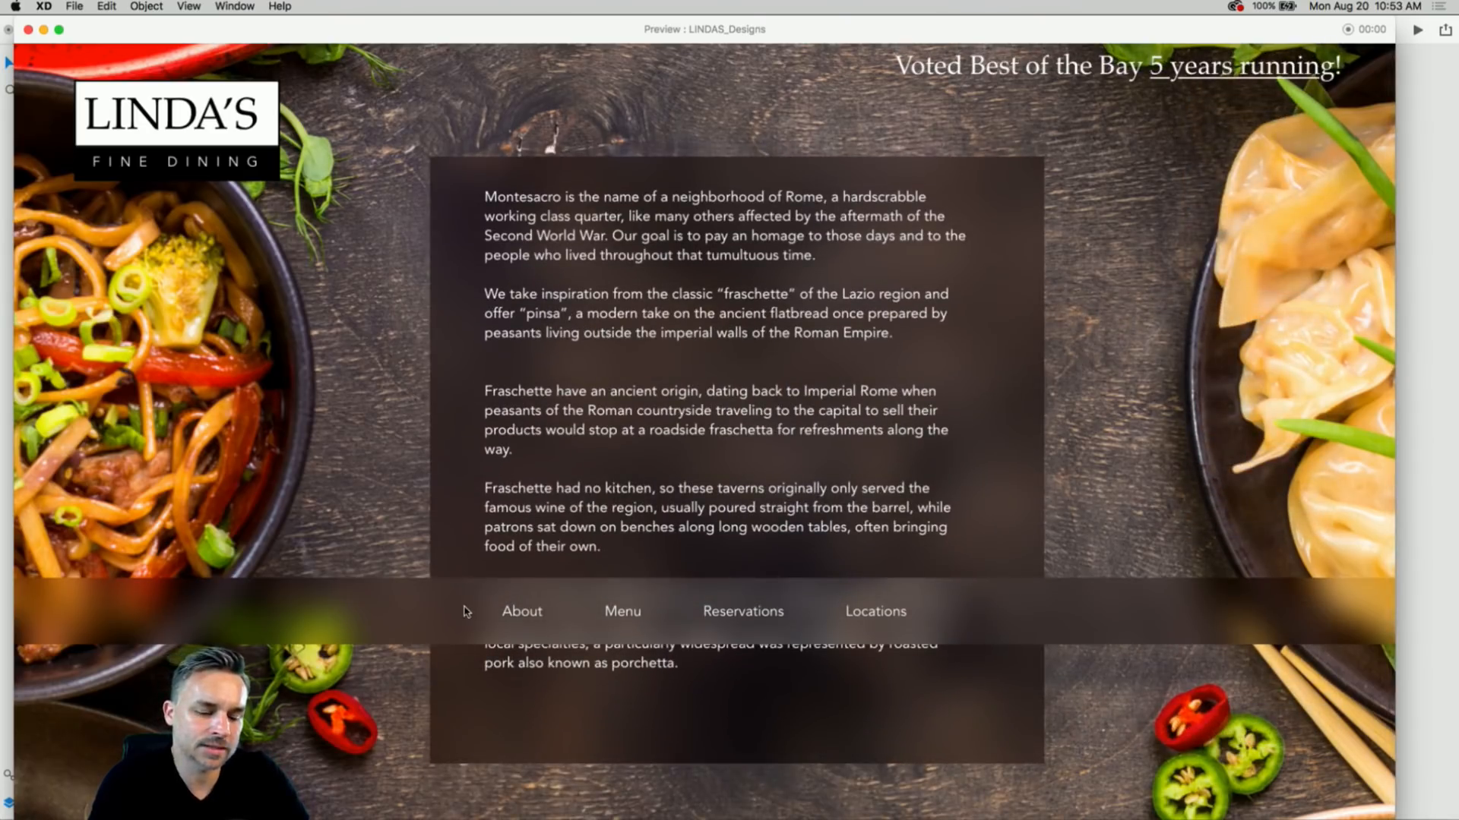
pyautogui.scroll(10, 466, 612)
pyautogui.scroll(-10, 467, 611)
pyautogui.scroll(5, 469, 610)
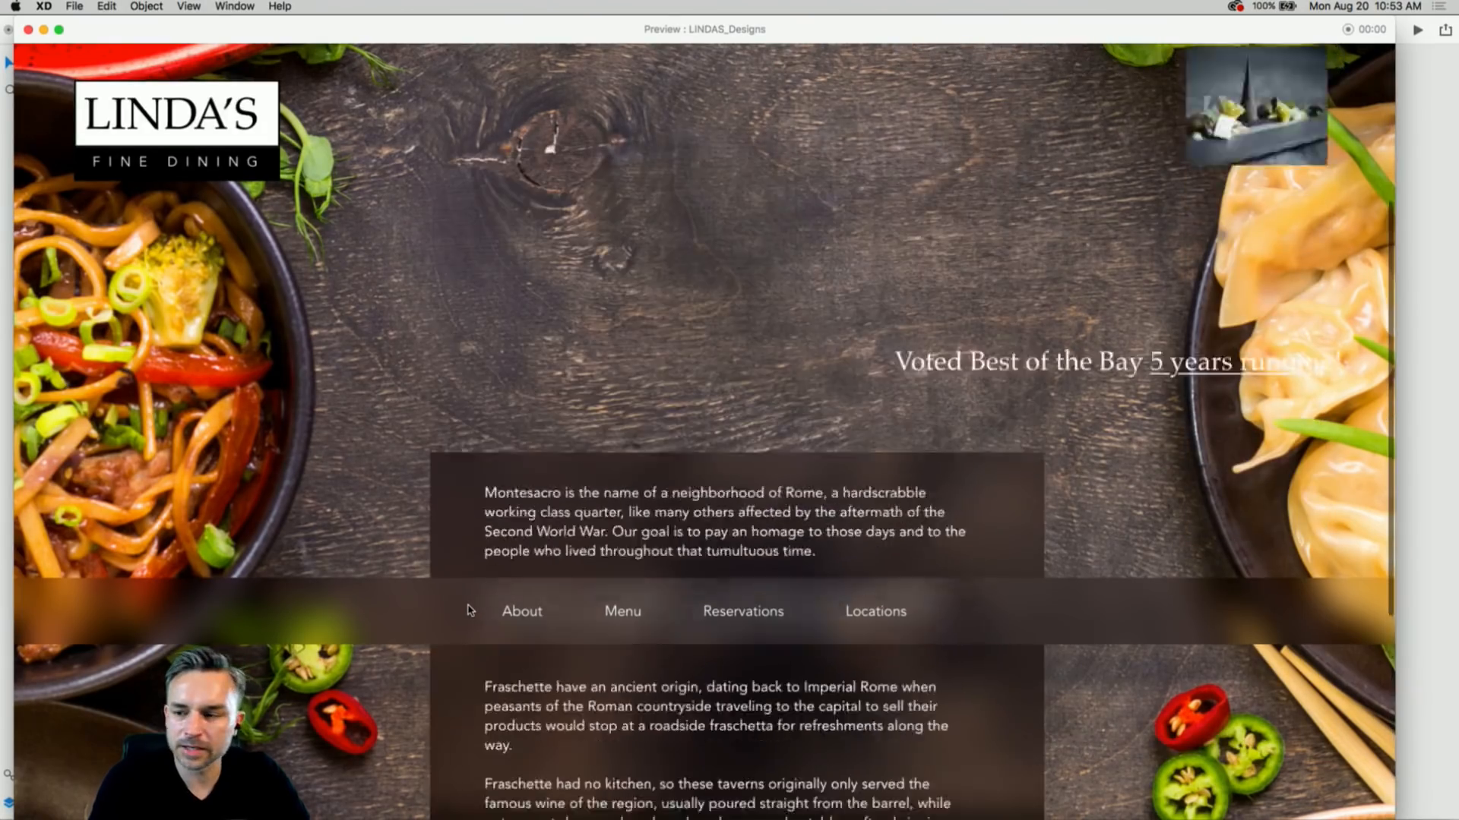
pyautogui.scroll(5, 468, 610)
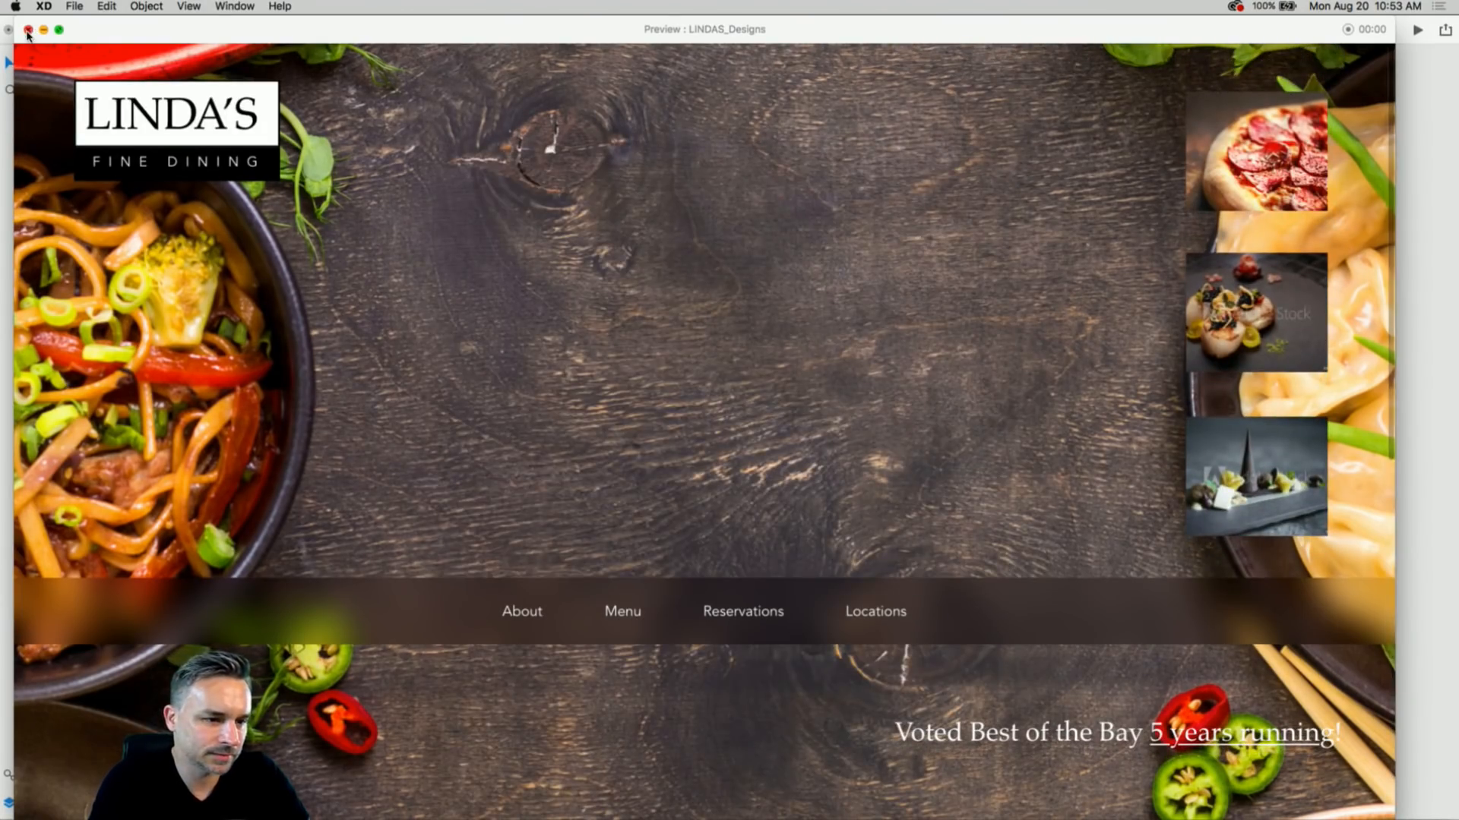
pyautogui.click(28, 29)
pyautogui.scroll(-3, 209, 482)
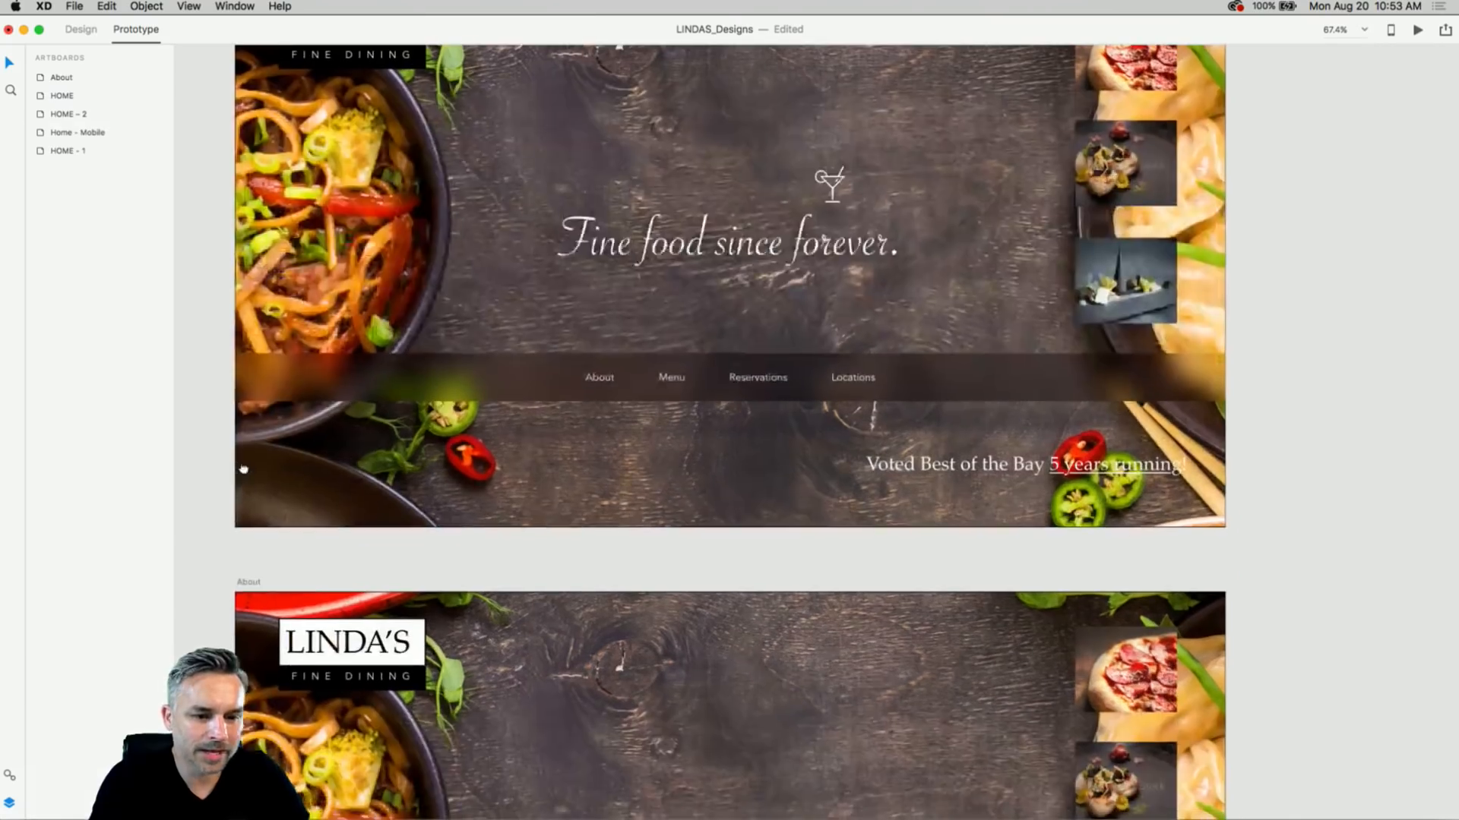
# - Paste the 'Fine food since forever.' tagline onto the About page and rewrite it as 'Established 2018'
pyautogui.click(651, 243)
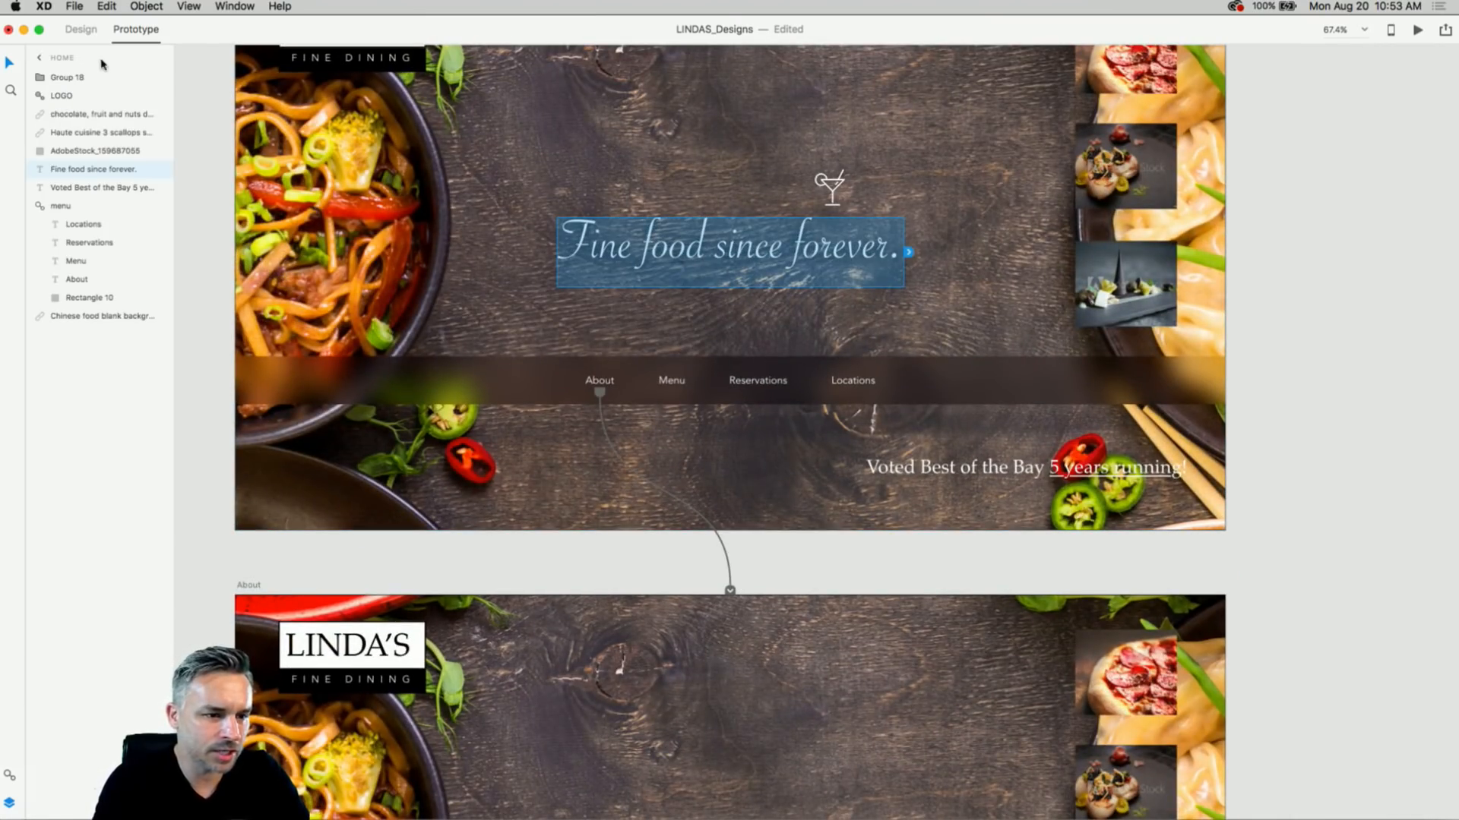
pyautogui.click(81, 29)
pyautogui.scroll(-2, 604, 260)
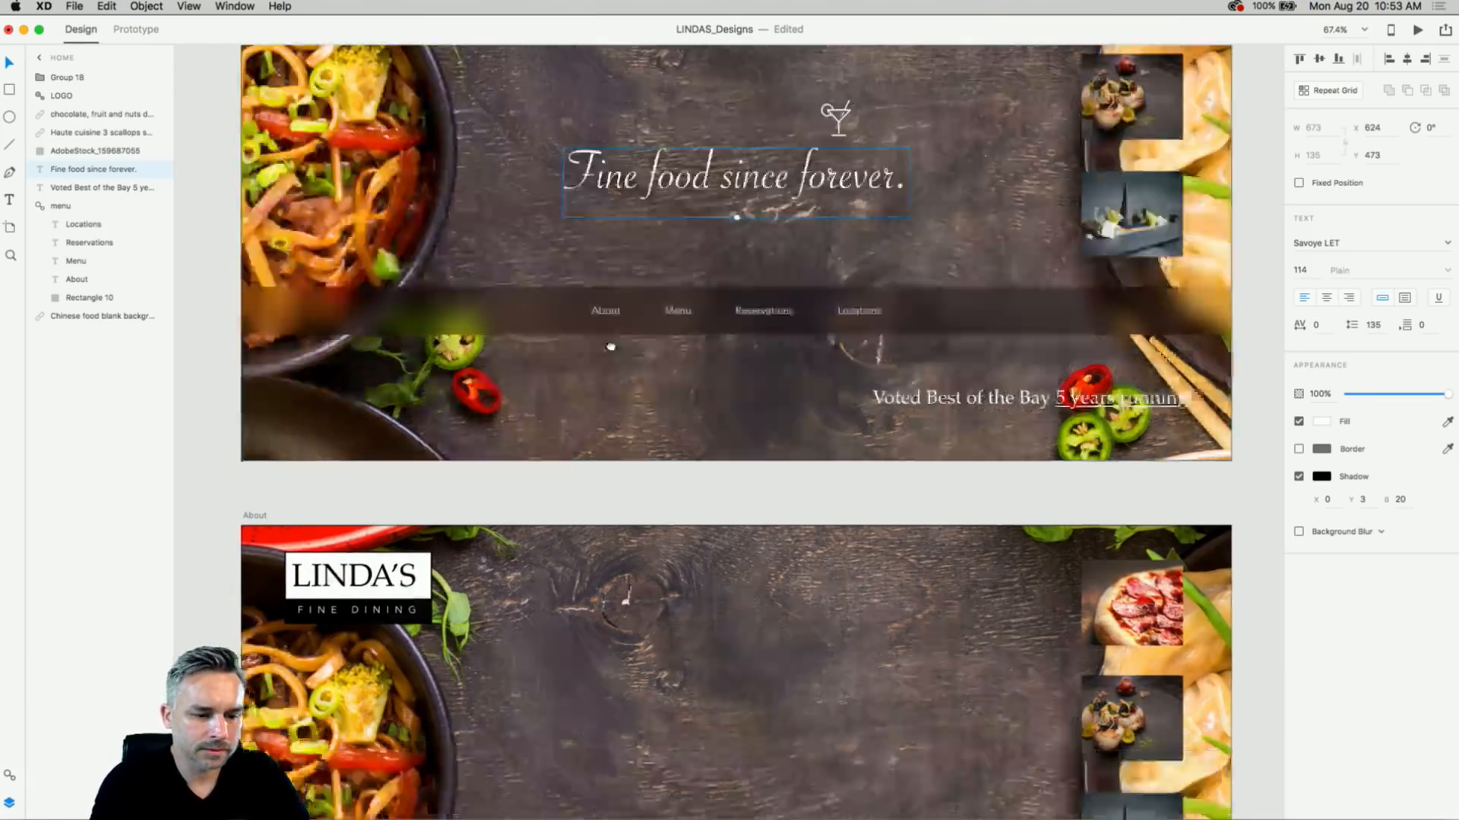
pyautogui.scroll(-8, 611, 347)
pyautogui.click(345, 227)
pyautogui.press('super+v')
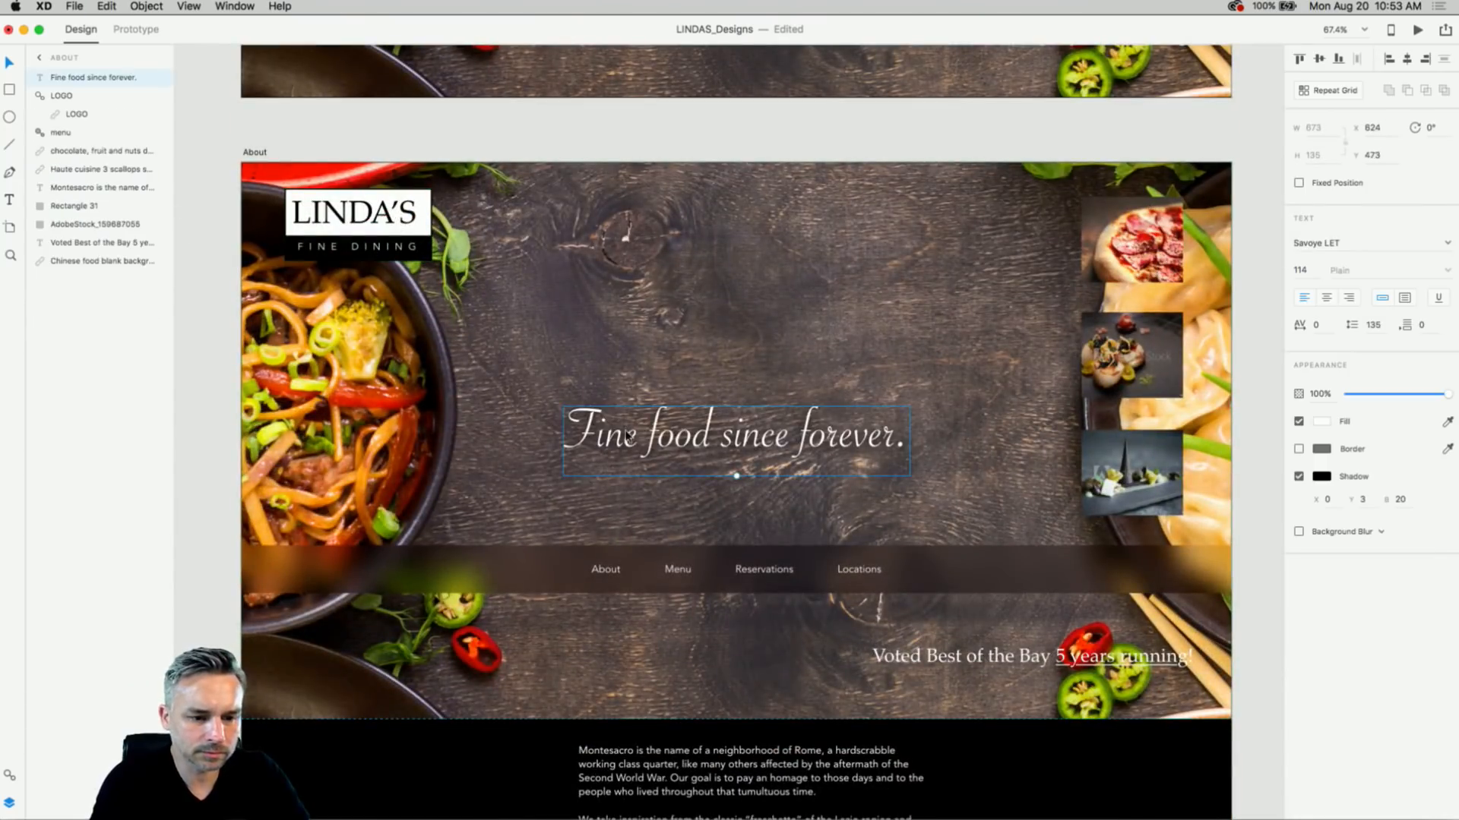
pyautogui.moveTo(629, 437); pyautogui.dragTo(630, 363)
pyautogui.doubleClick(630, 363)
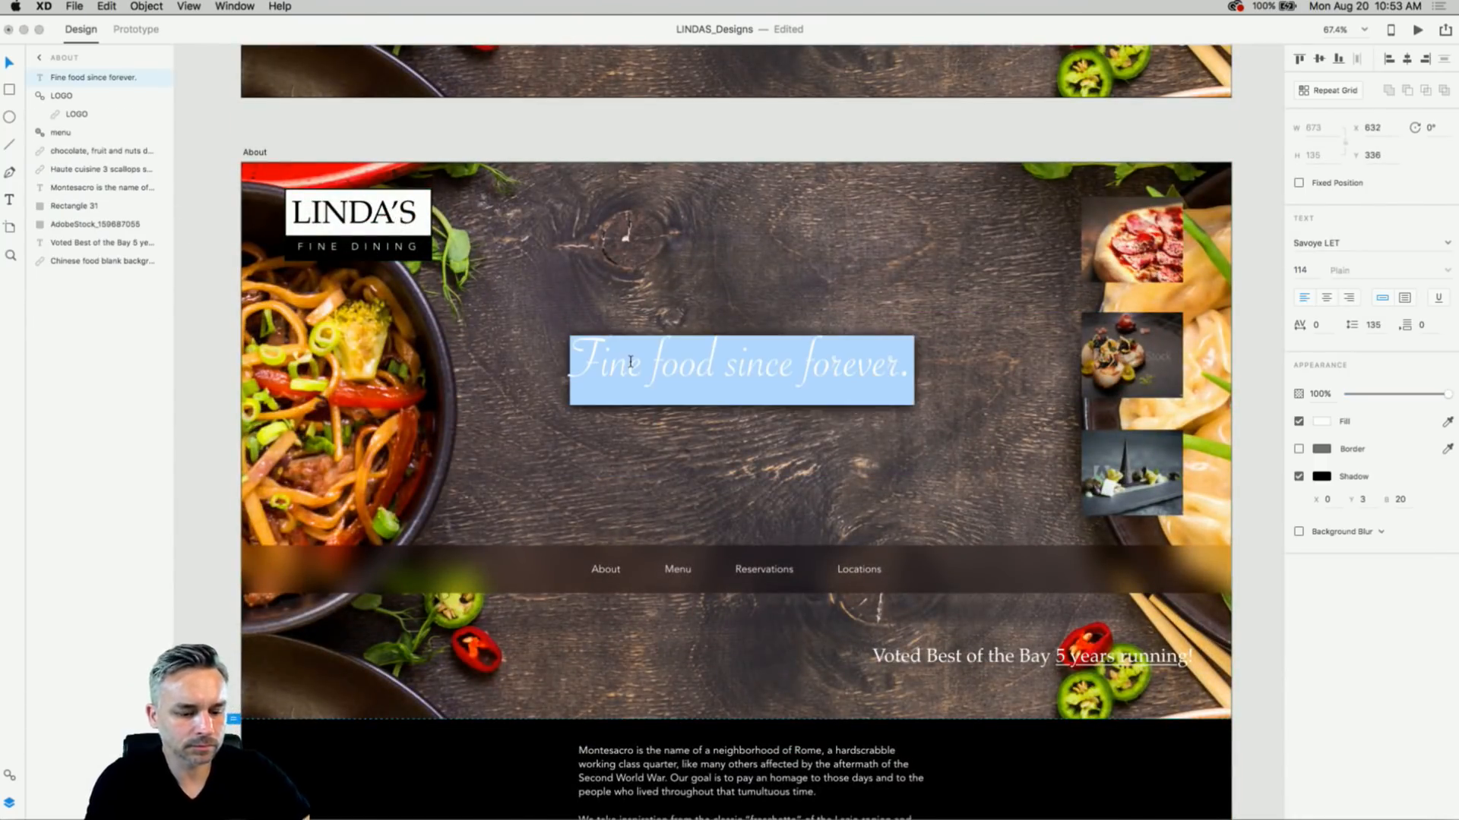
pyautogui.write('Established')
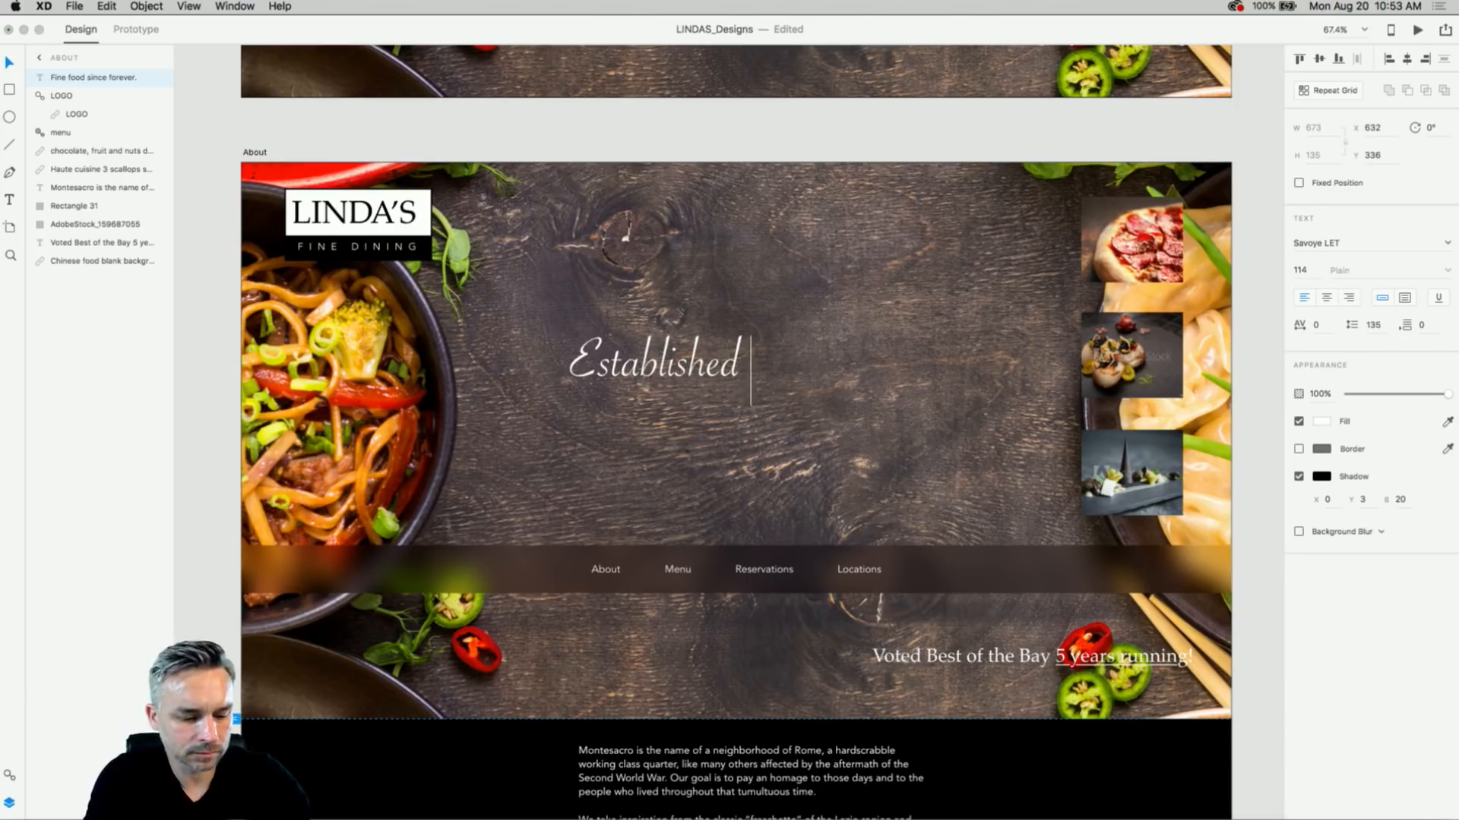
pyautogui.write('2018')
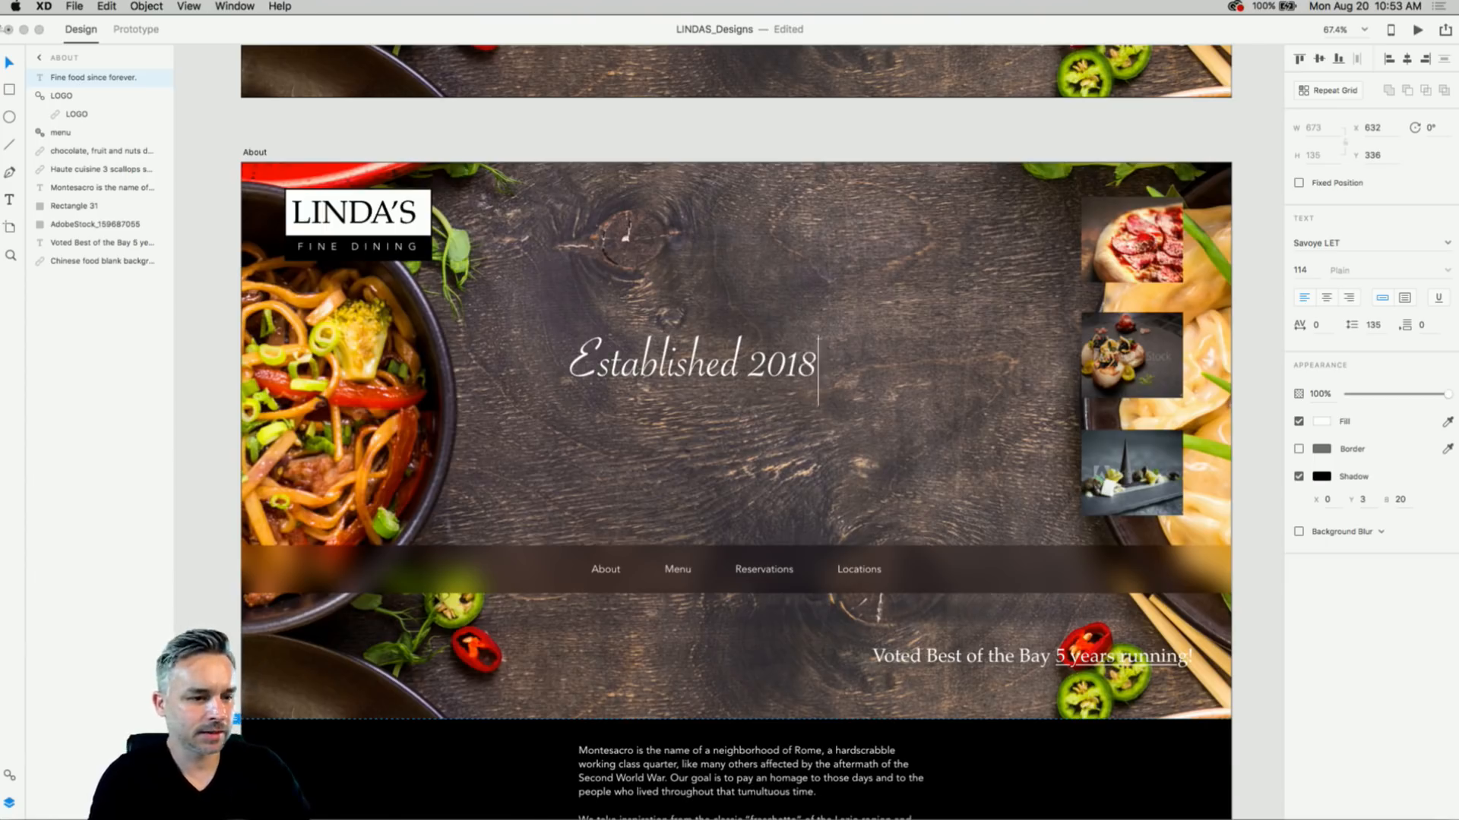
pyautogui.press('Escape')
# - Duplicate the heading below and change it to 'by gourmet chef' followed by the chef's name
pyautogui.moveTo(669, 367); pyautogui.dragTo(669, 439)
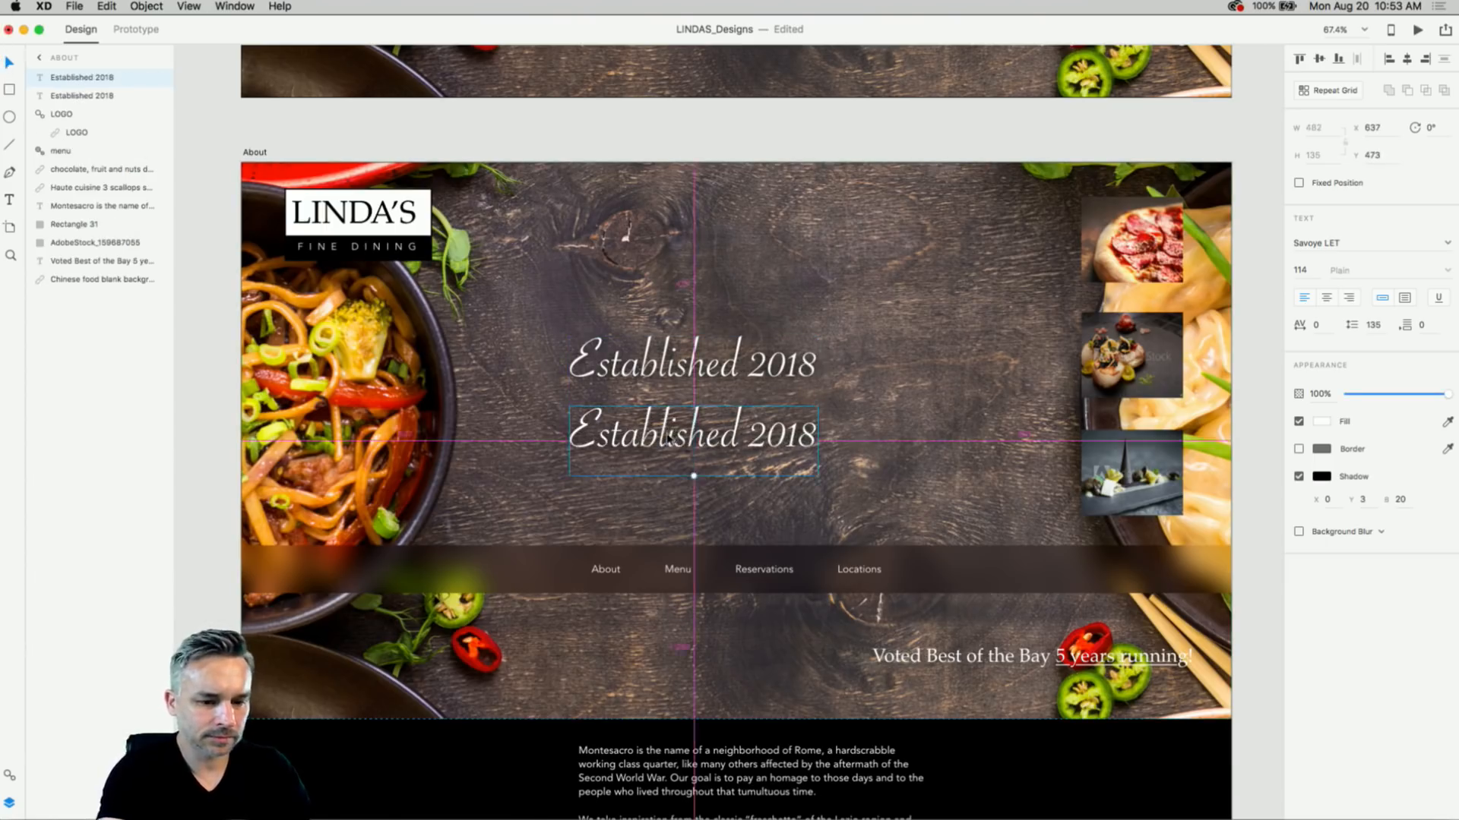
pyautogui.doubleClick(662, 434)
pyautogui.write('By')
pyautogui.press('BackSpace')
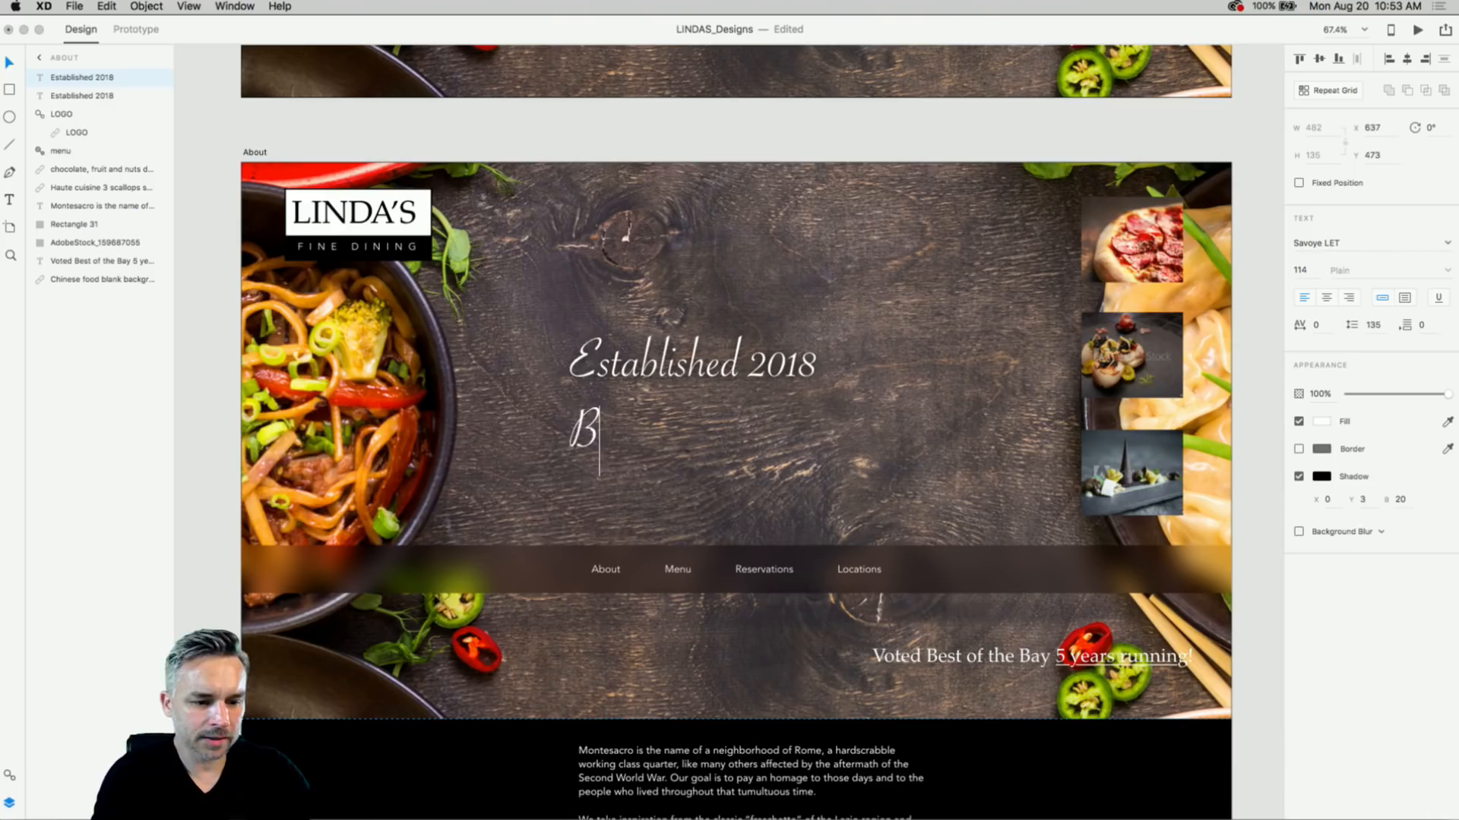
pyautogui.press('BackSpace')
pyautogui.write('by th')
pyautogui.press('BackSpace')
pyautogui.press('BackSpace')
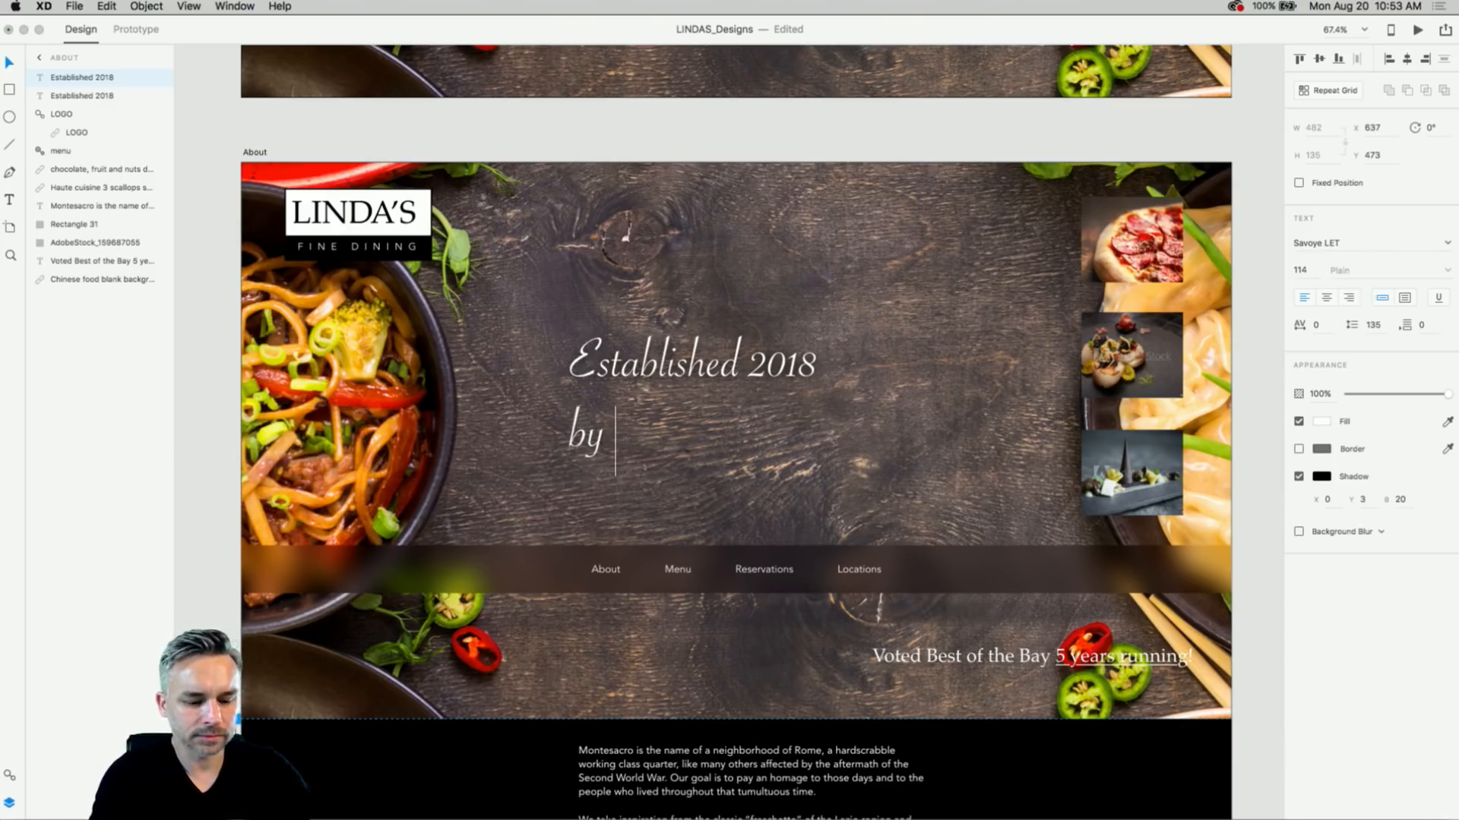
pyautogui.write('gourmet ')
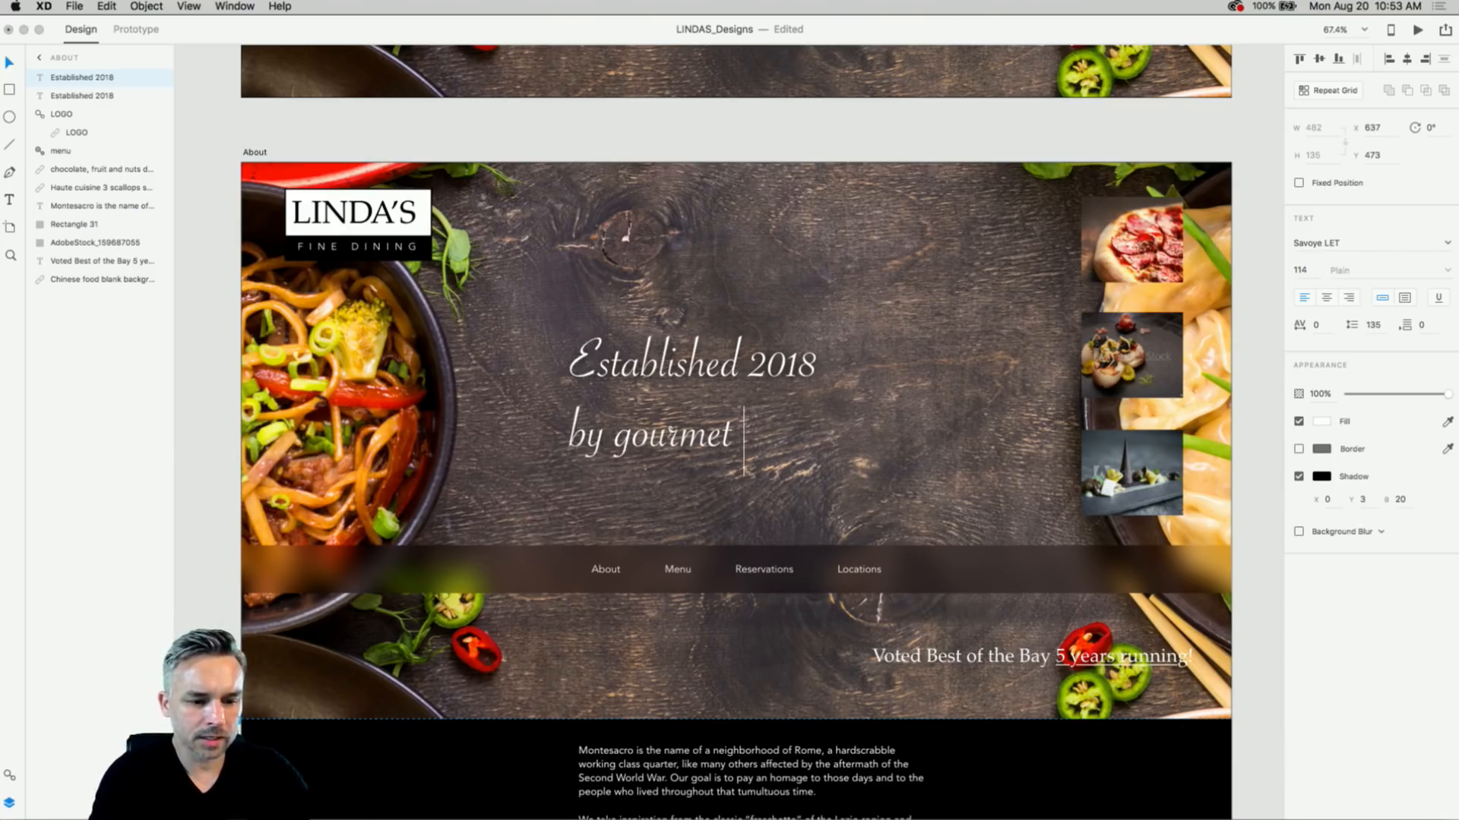
pyautogui.write('chef')
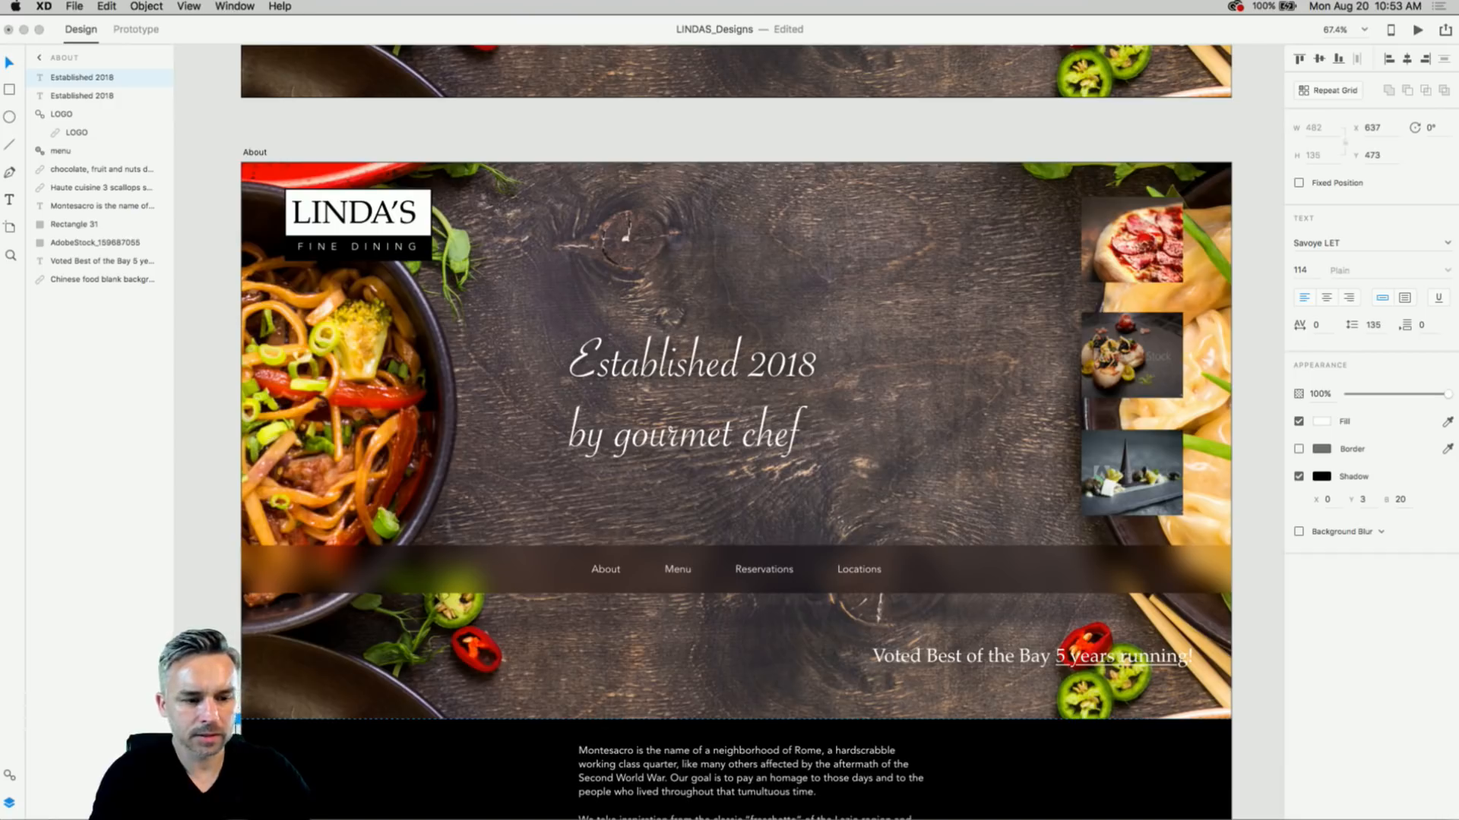
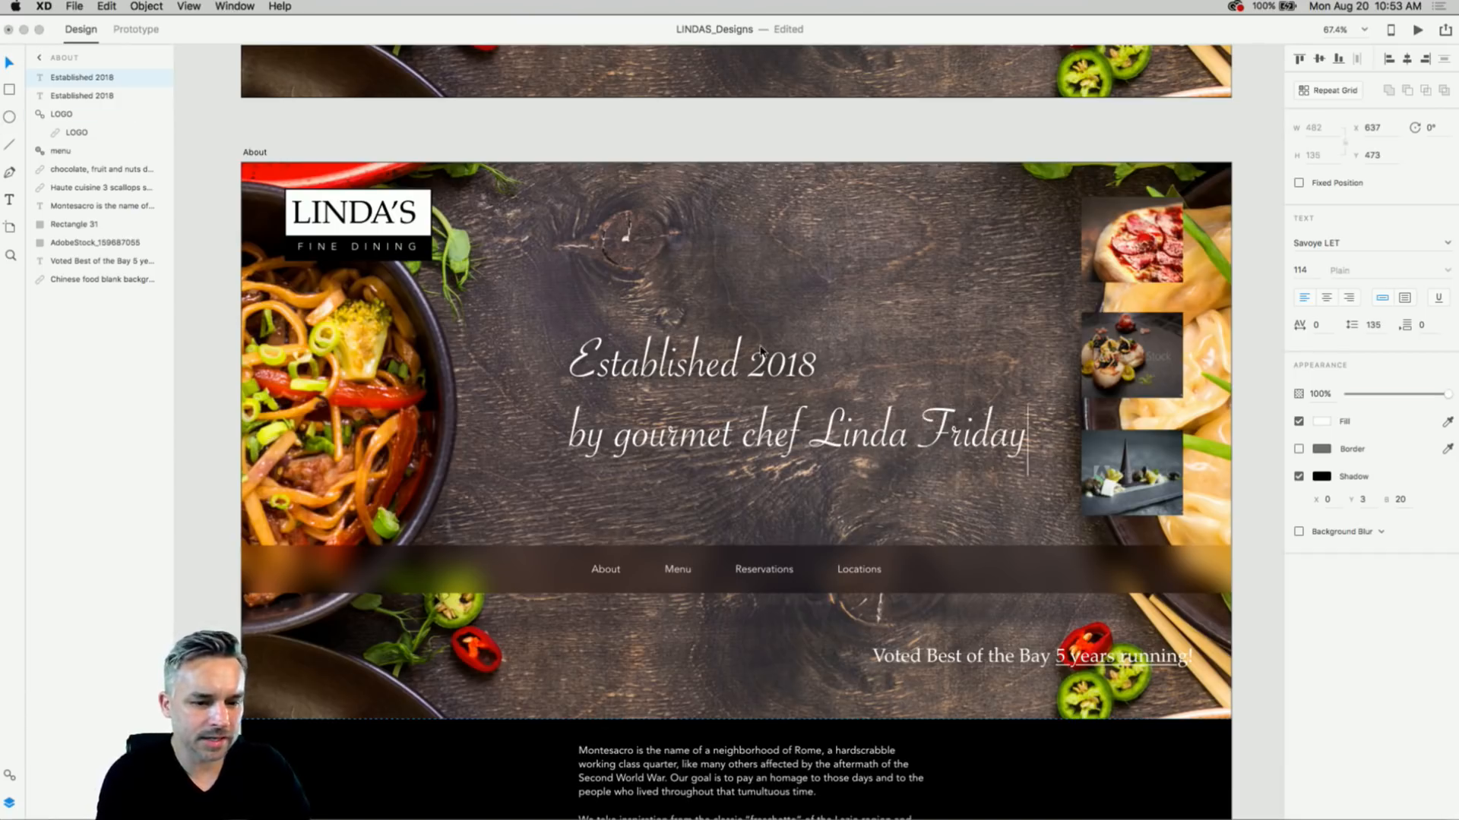
pyautogui.click(761, 447)
# - Position the chef subtitle and the Established 2018 heading together beneath the heading
pyautogui.moveTo(758, 441); pyautogui.dragTo(816, 431)
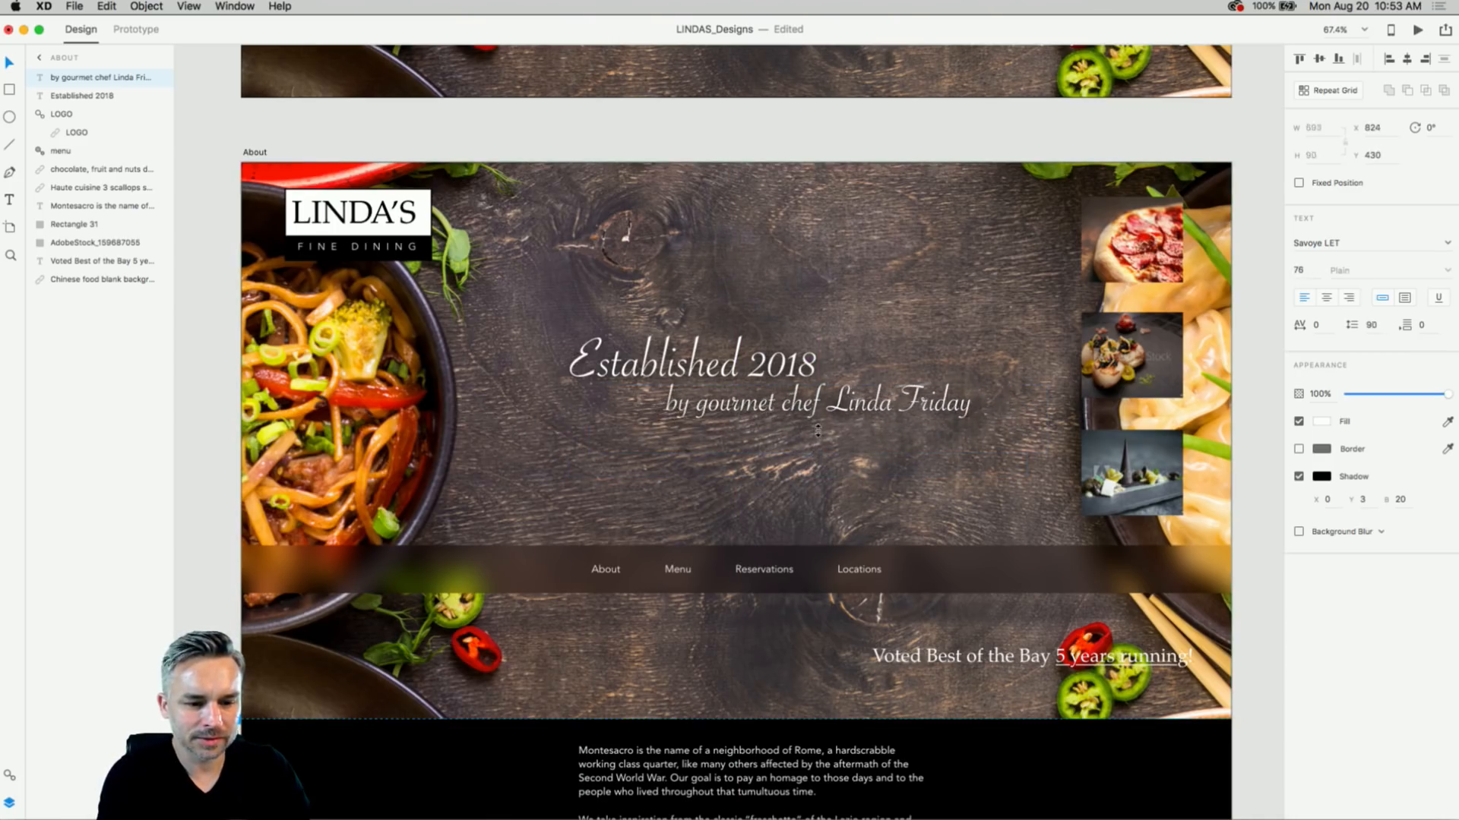
pyautogui.keyDown('shift'); pyautogui.click(647, 380); pyautogui.keyUp('shift')
pyautogui.moveTo(647, 380); pyautogui.dragTo(616, 389)
pyautogui.scroll(-10, 616, 389)
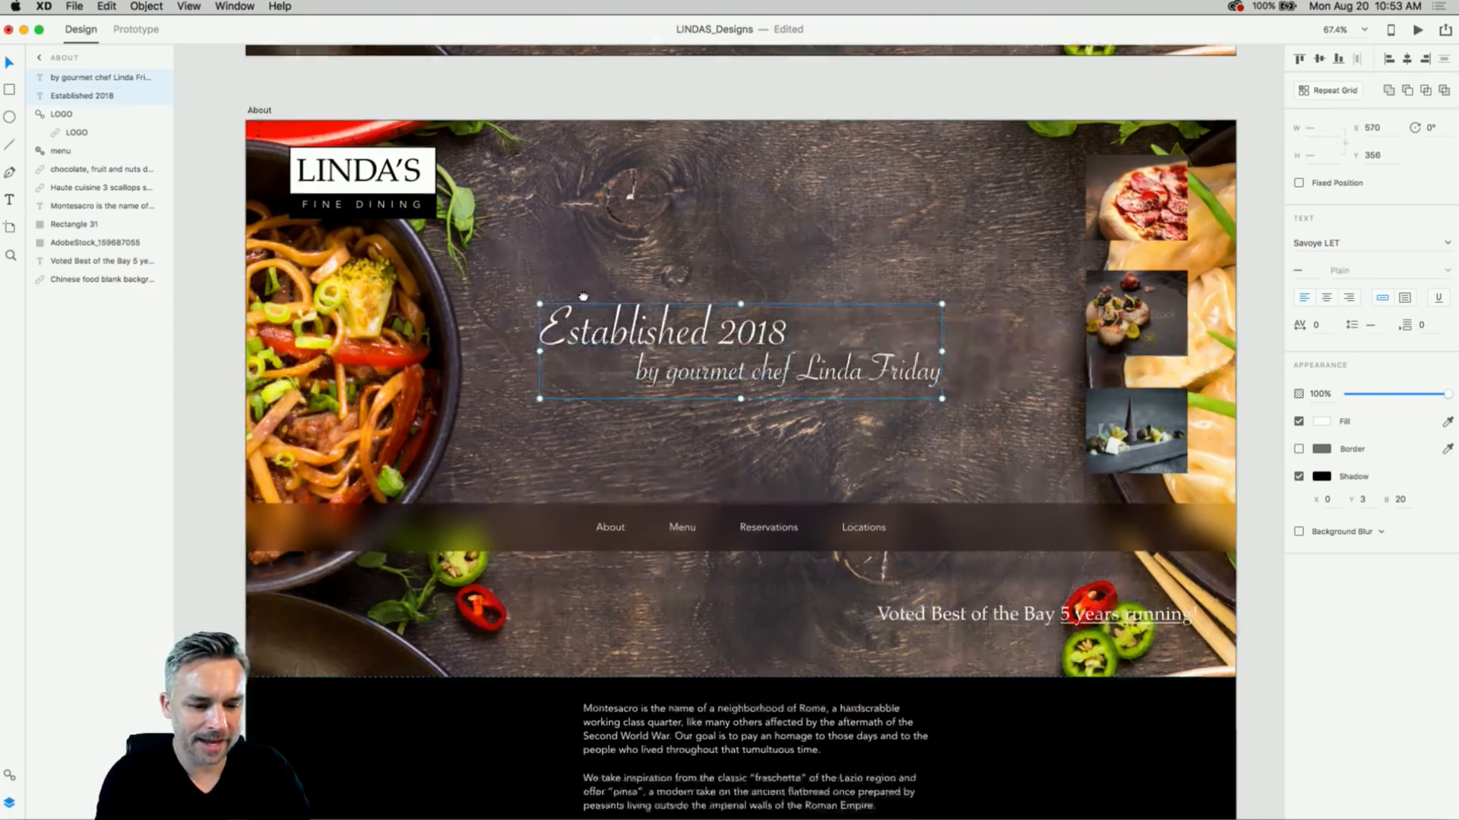
# - Move the About page's navigation bar down to the bottom of the hero
pyautogui.click(360, 600)
pyautogui.scroll(10, 282, 196)
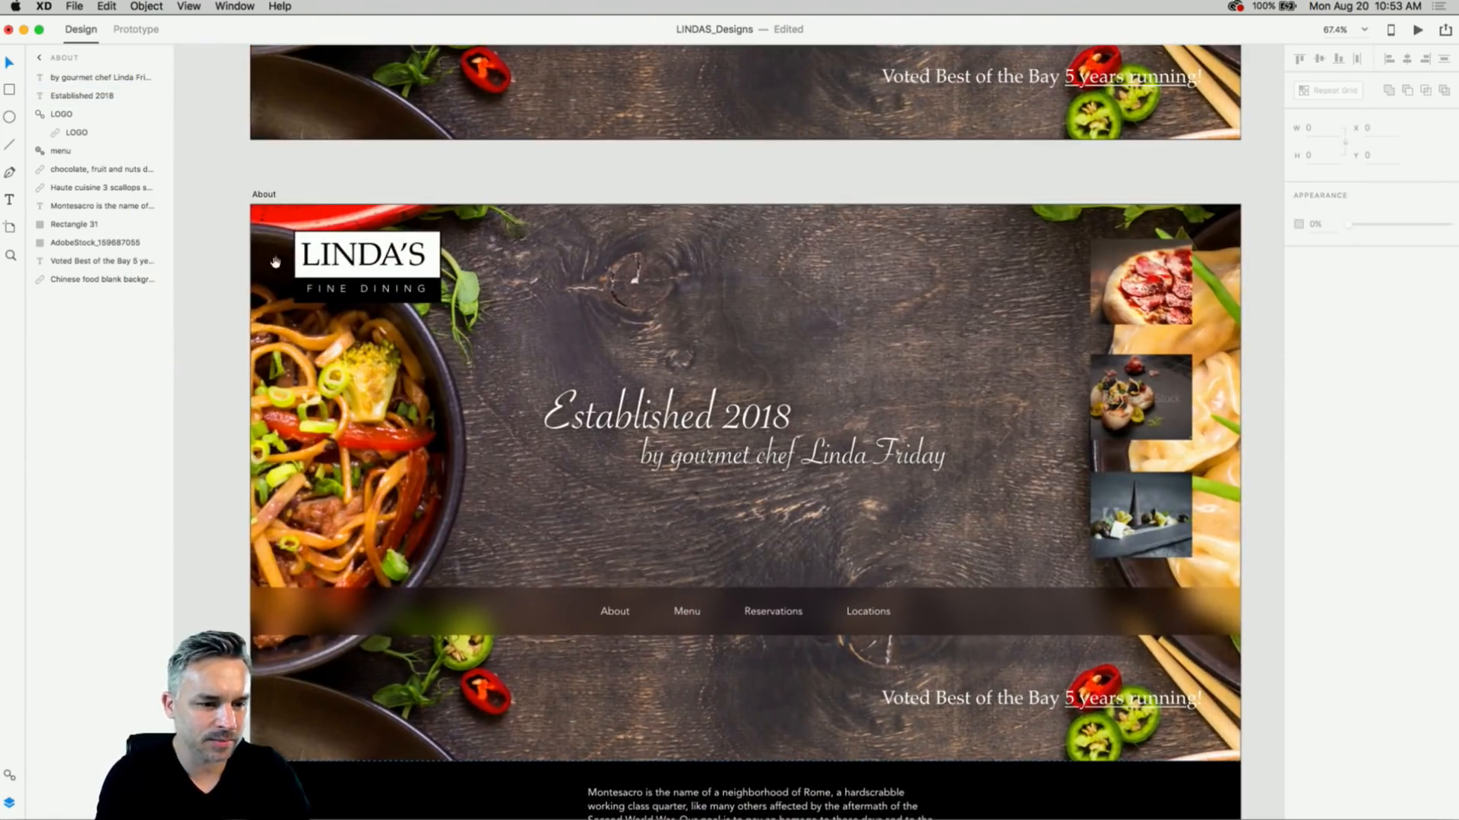
pyautogui.click(260, 194)
pyautogui.click(401, 605)
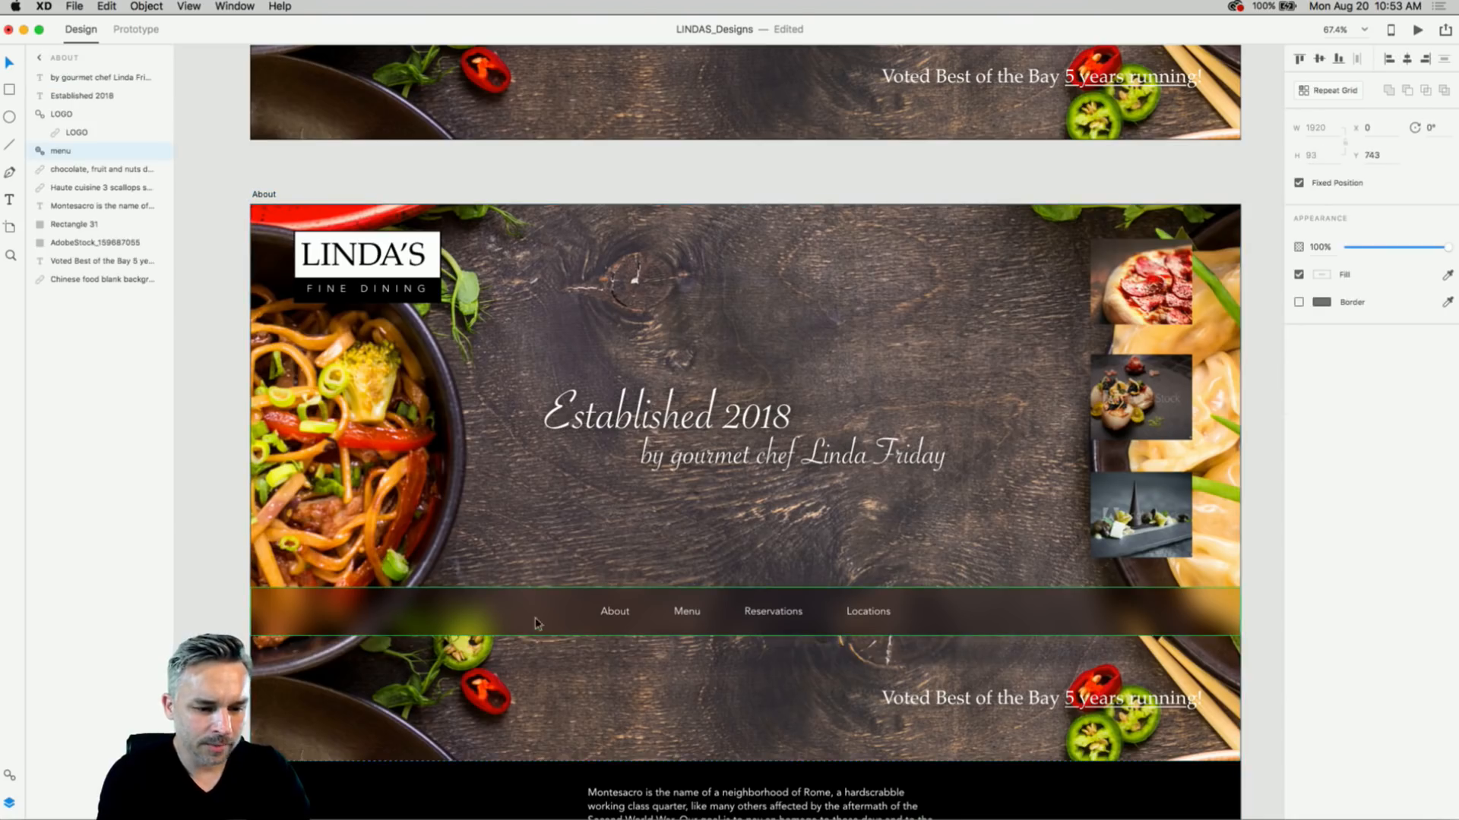
pyautogui.moveTo(540, 623); pyautogui.dragTo(514, 735)
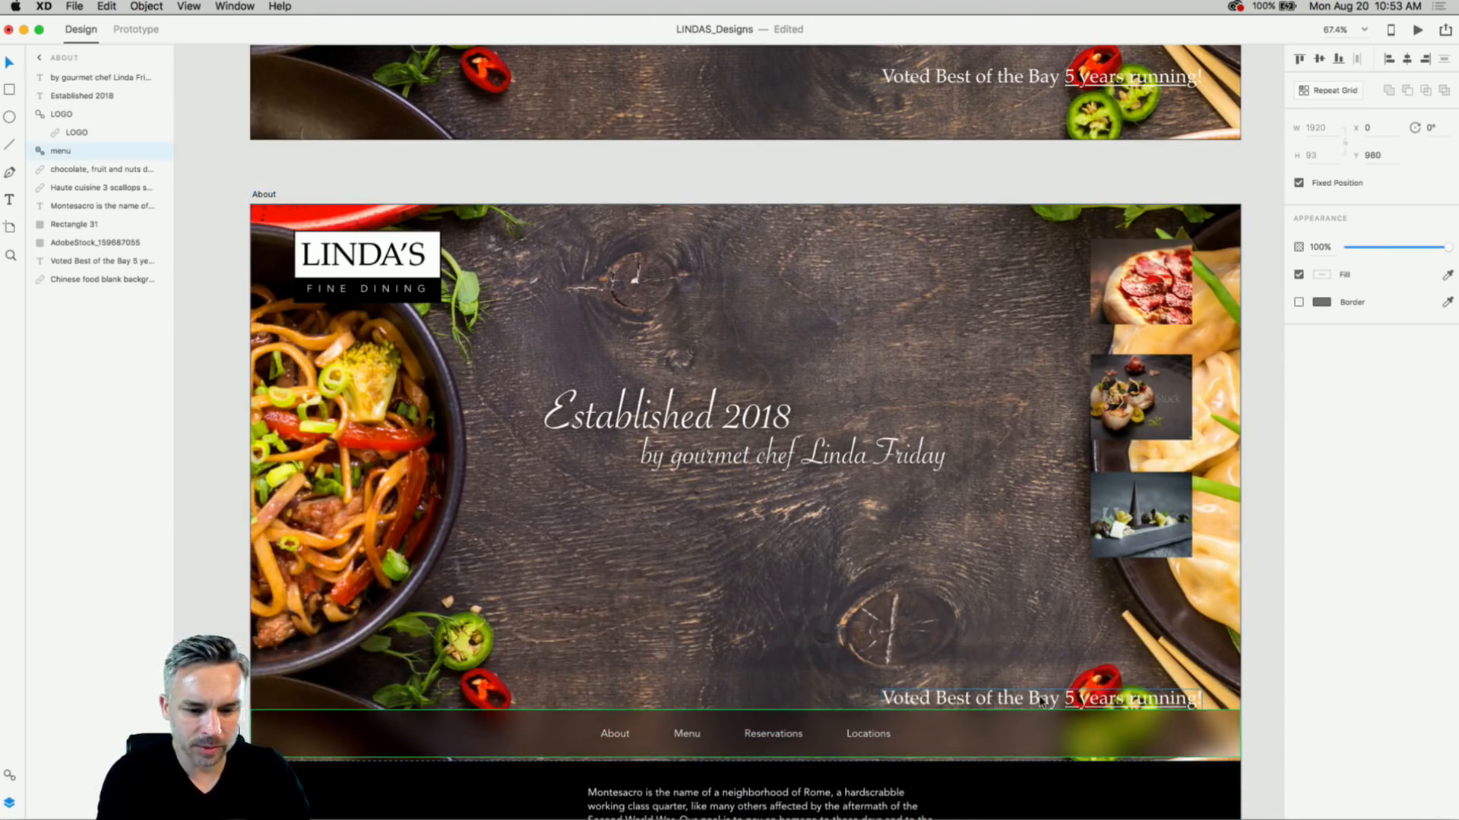
# - Delete the 'Voted Best of the Bay' line and the dessert, scallops and pizza photos
pyautogui.moveTo(1047, 702); pyautogui.dragTo(1047, 635)
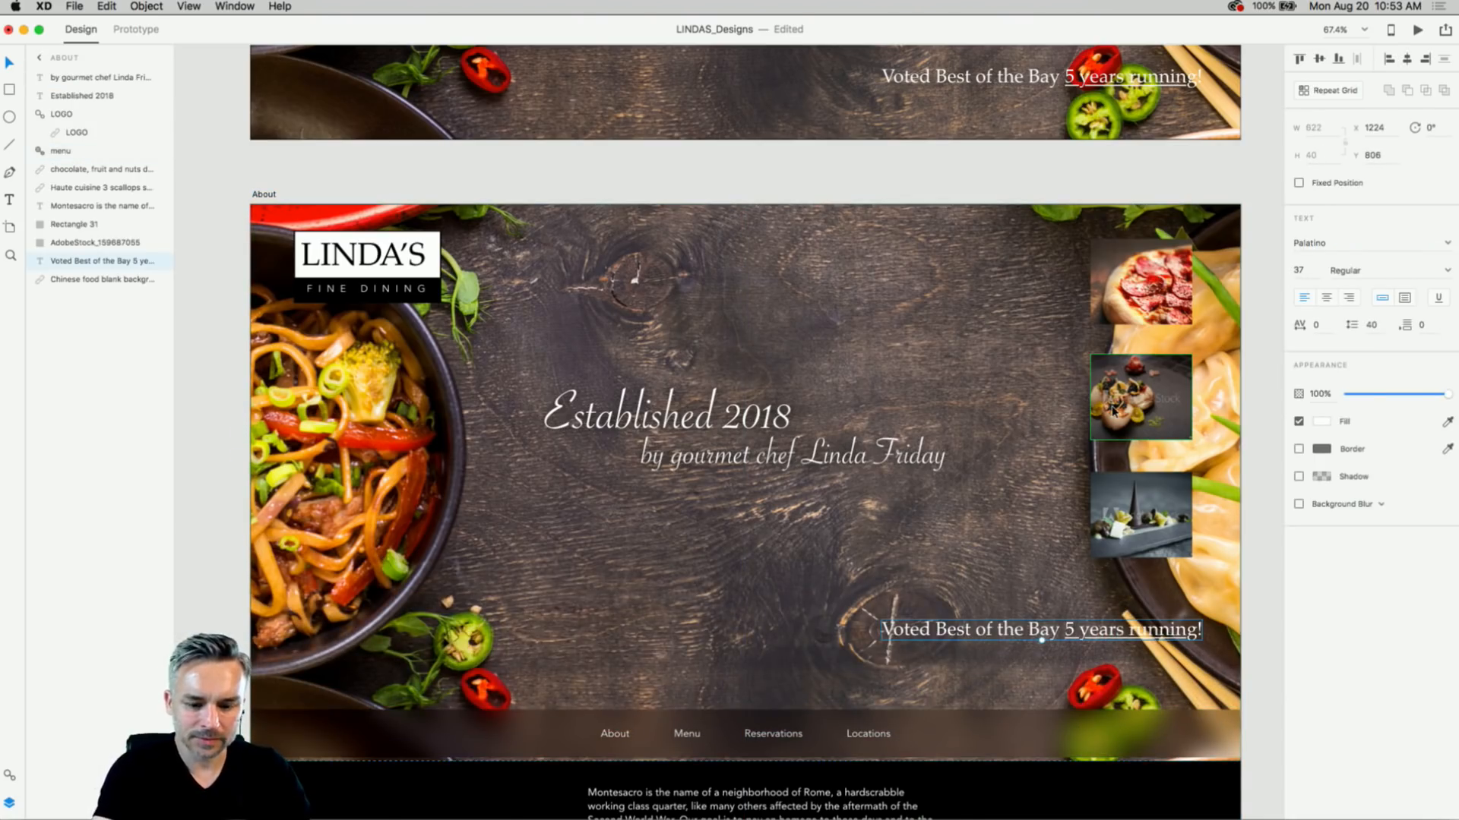
pyautogui.press('Delete')
pyautogui.click(1117, 517)
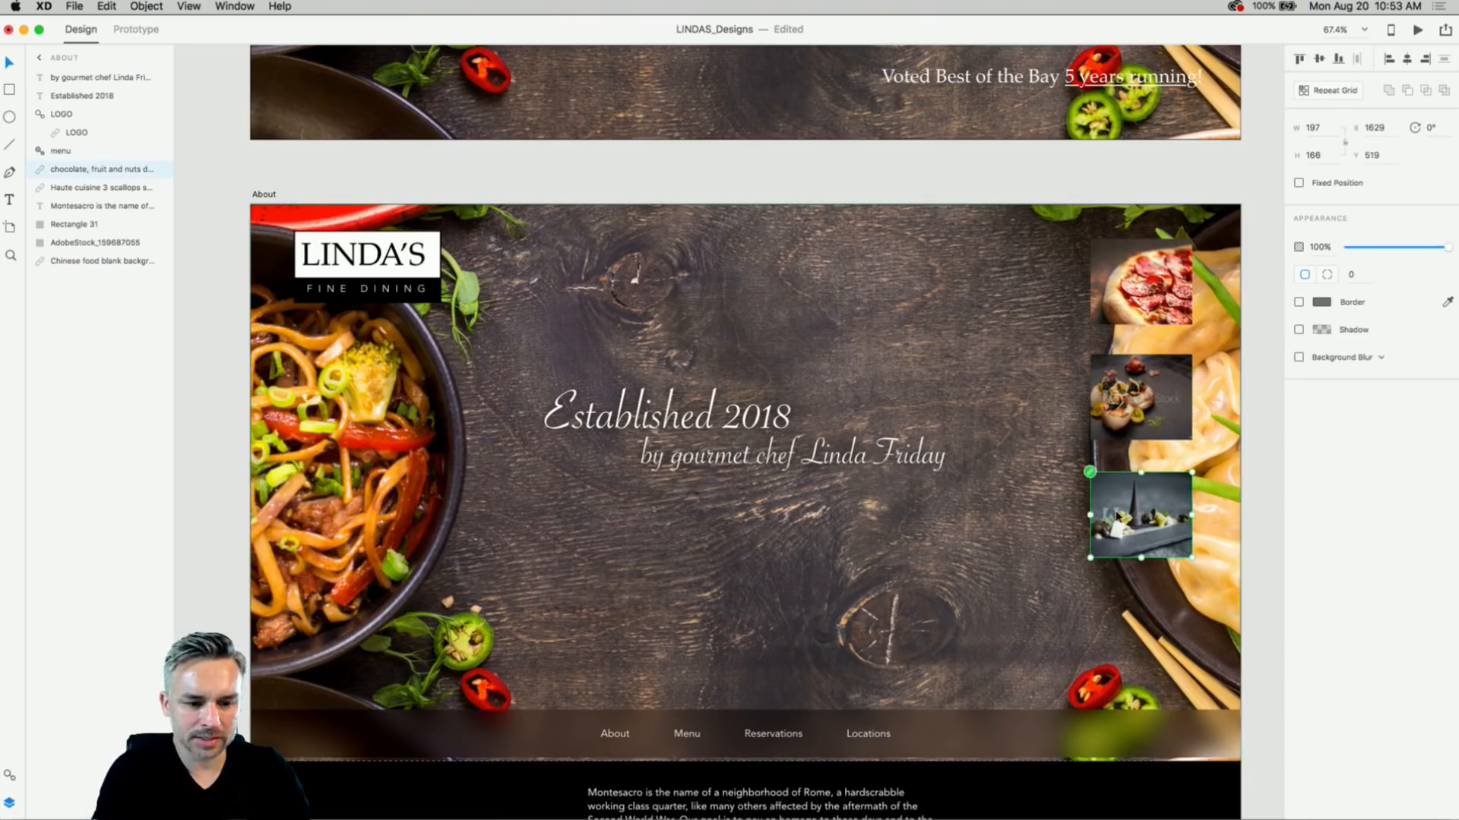
pyautogui.press('Delete')
pyautogui.click(1127, 403)
pyautogui.press('Delete')
pyautogui.click(1132, 295)
pyautogui.press('Delete')
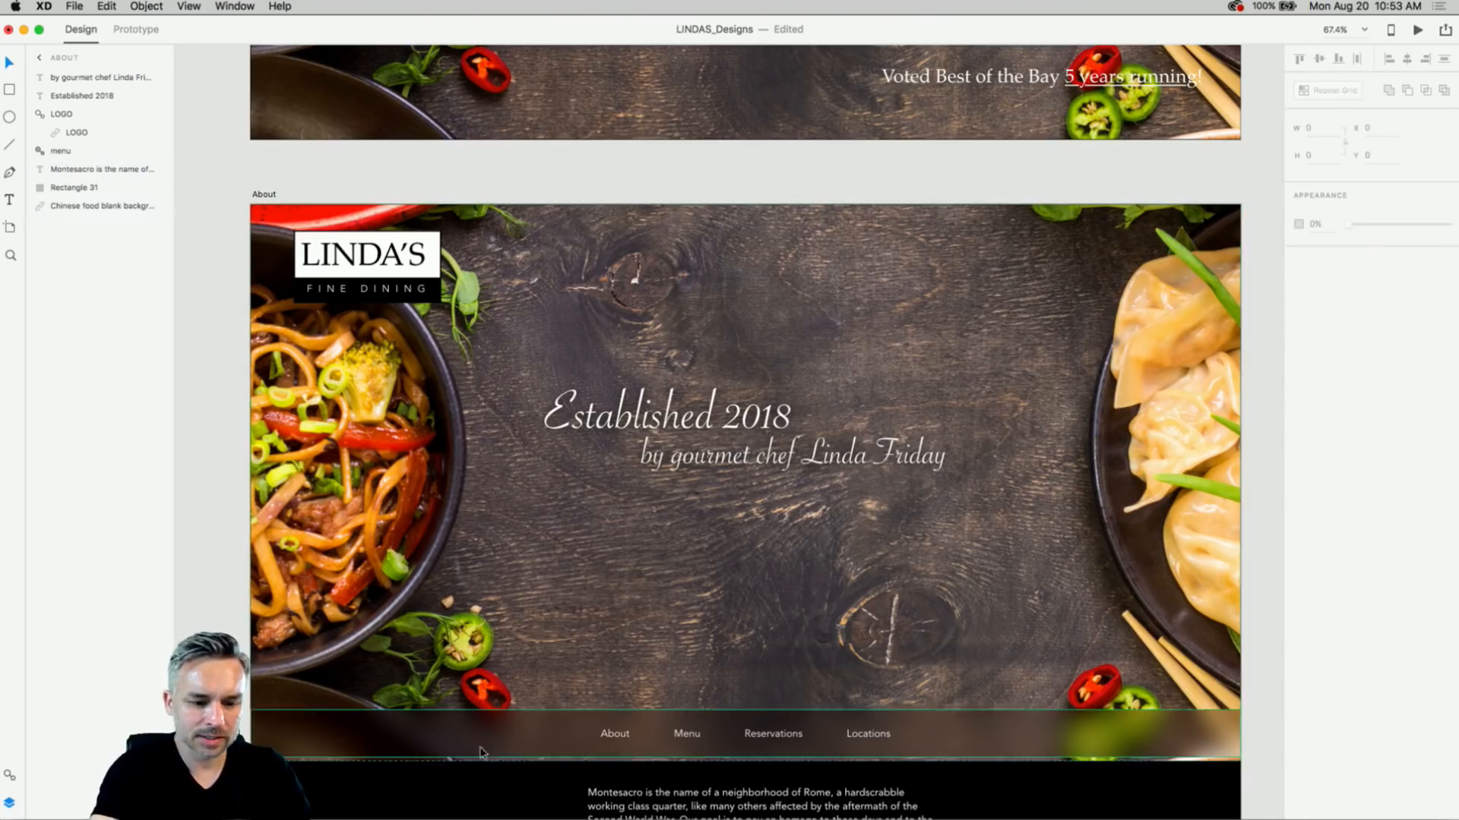
# - Lift the Montesacro story text and its backing rectangle together up over the hero
pyautogui.scroll(-3, 513, 623)
pyautogui.moveTo(658, 703); pyautogui.dragTo(658, 547)
pyautogui.press('super+z')
pyautogui.moveTo(460, 720); pyautogui.dragTo(737, 812)
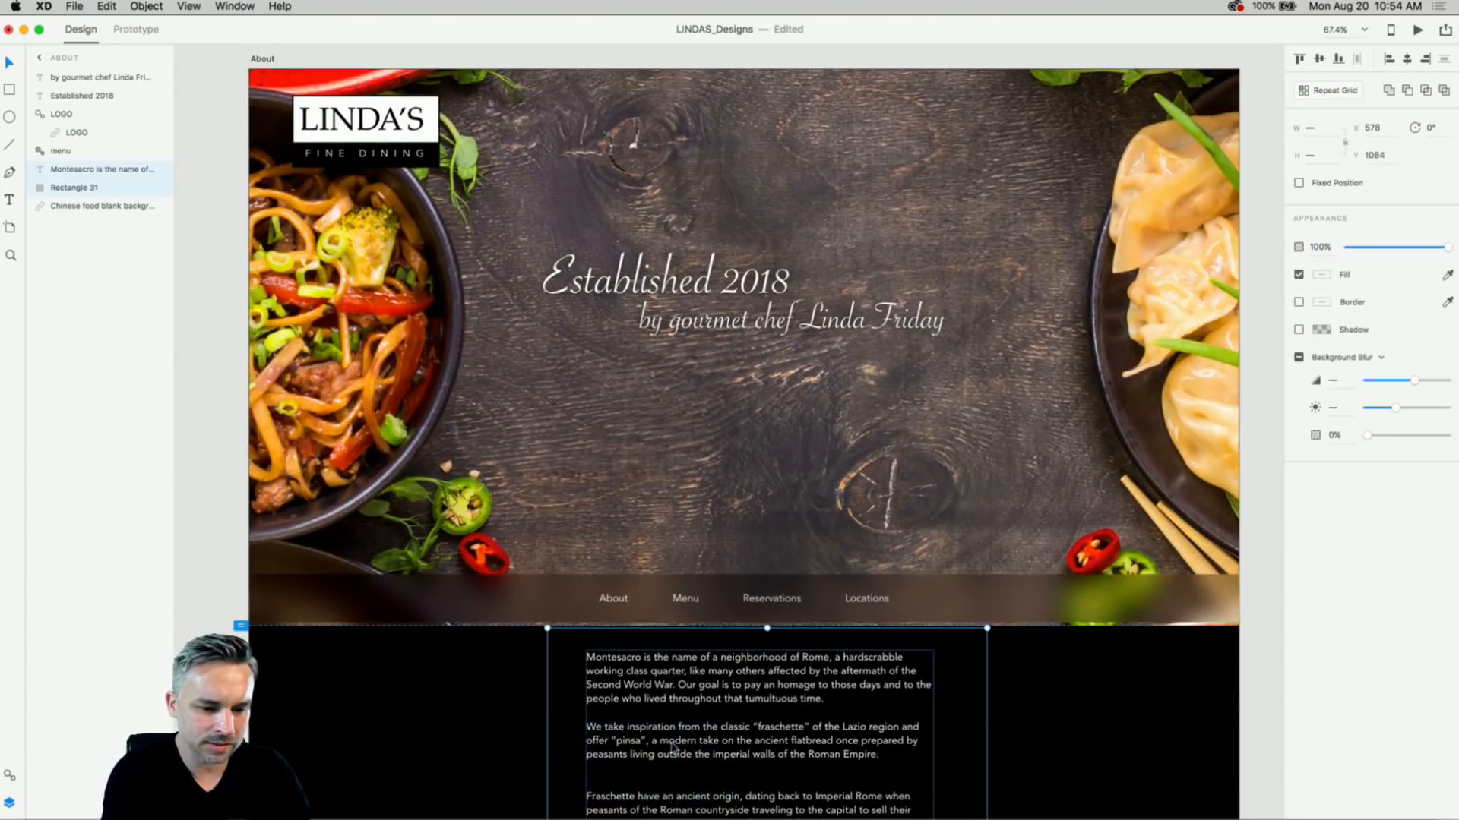
pyautogui.moveTo(674, 746); pyautogui.dragTo(676, 608)
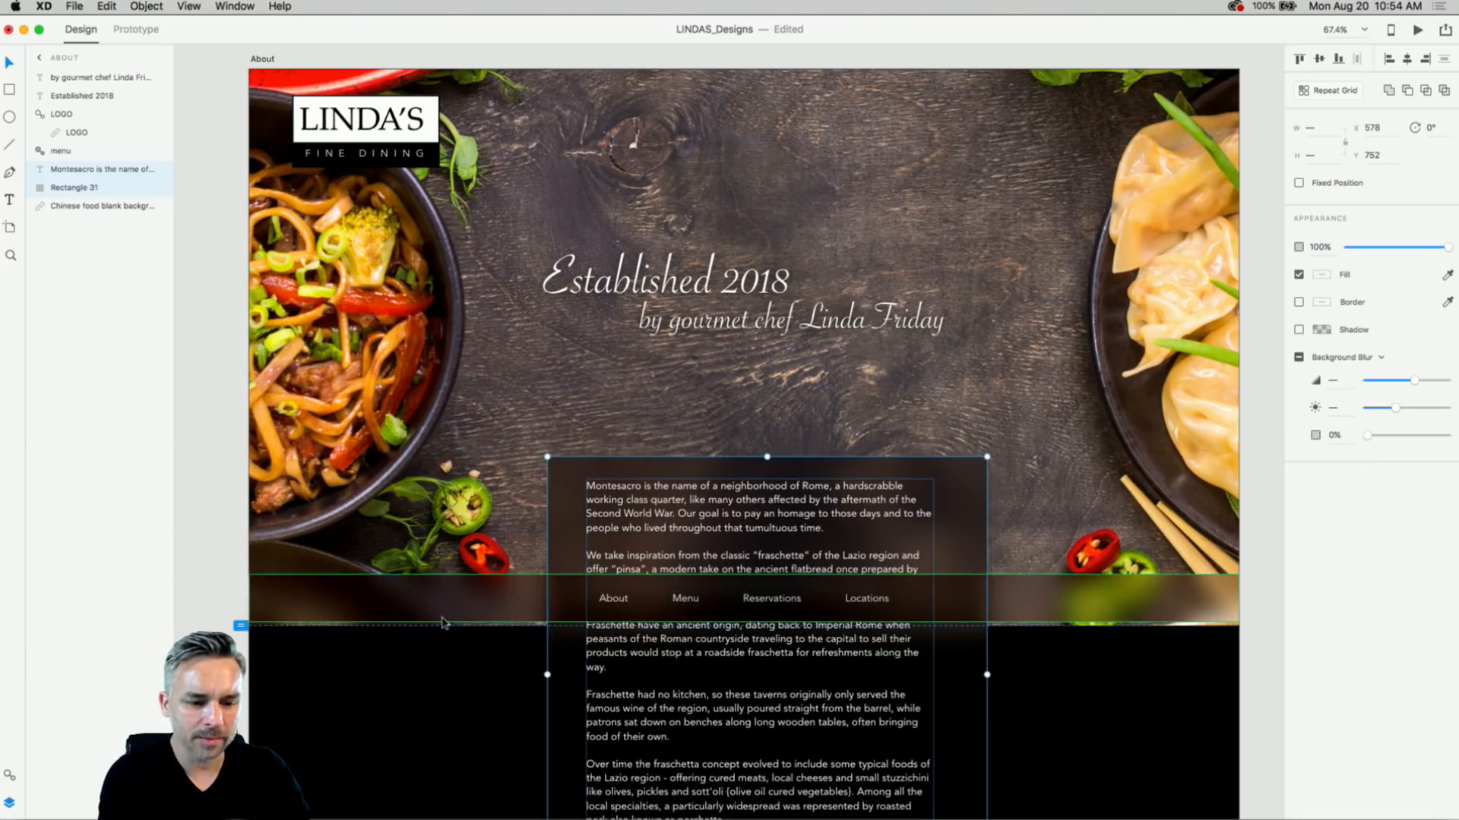
pyautogui.press('Escape')
pyautogui.scroll(5, 695, 379)
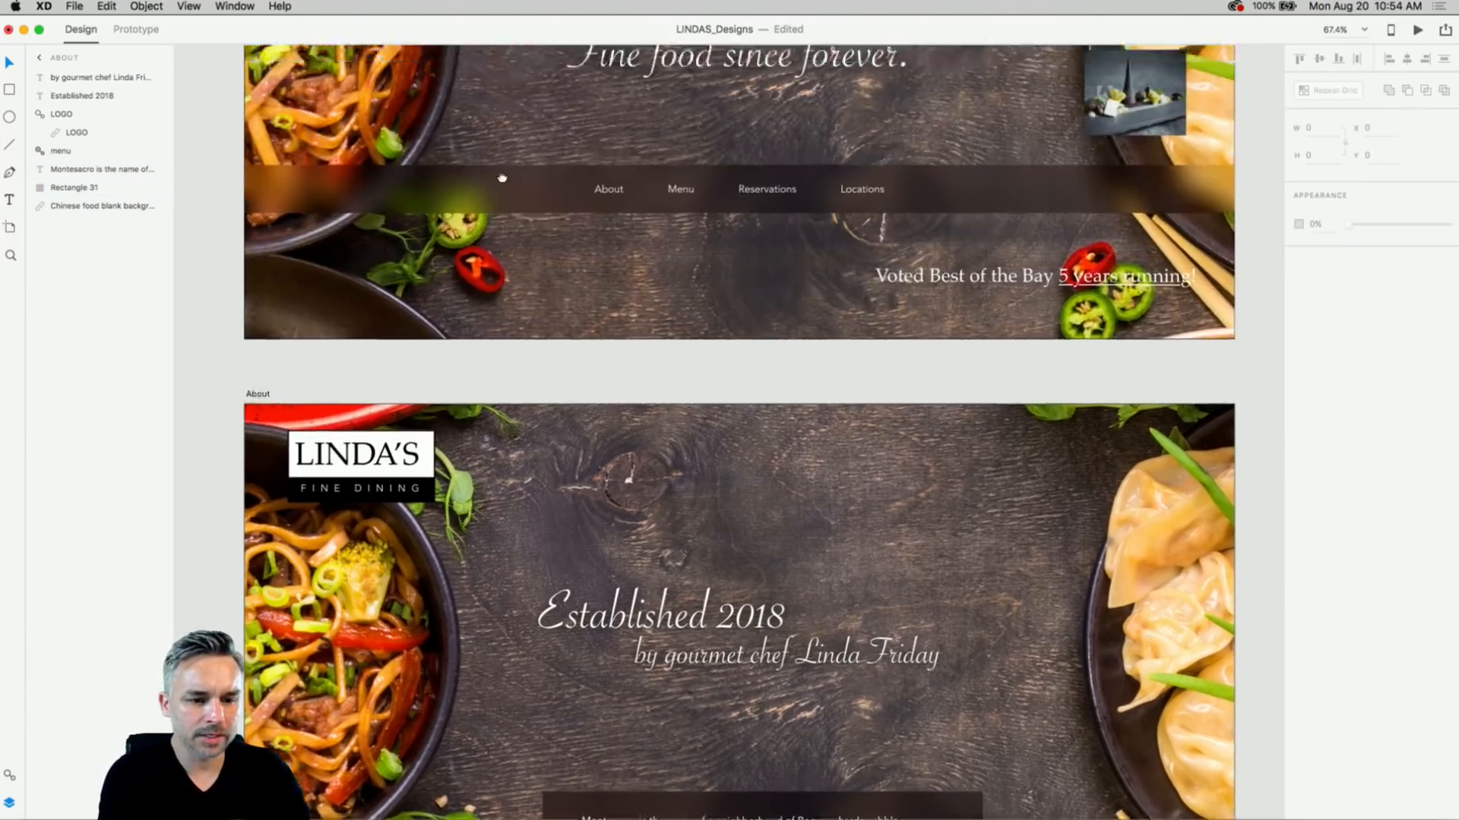
pyautogui.scroll(6, 502, 178)
pyautogui.click(287, 239)
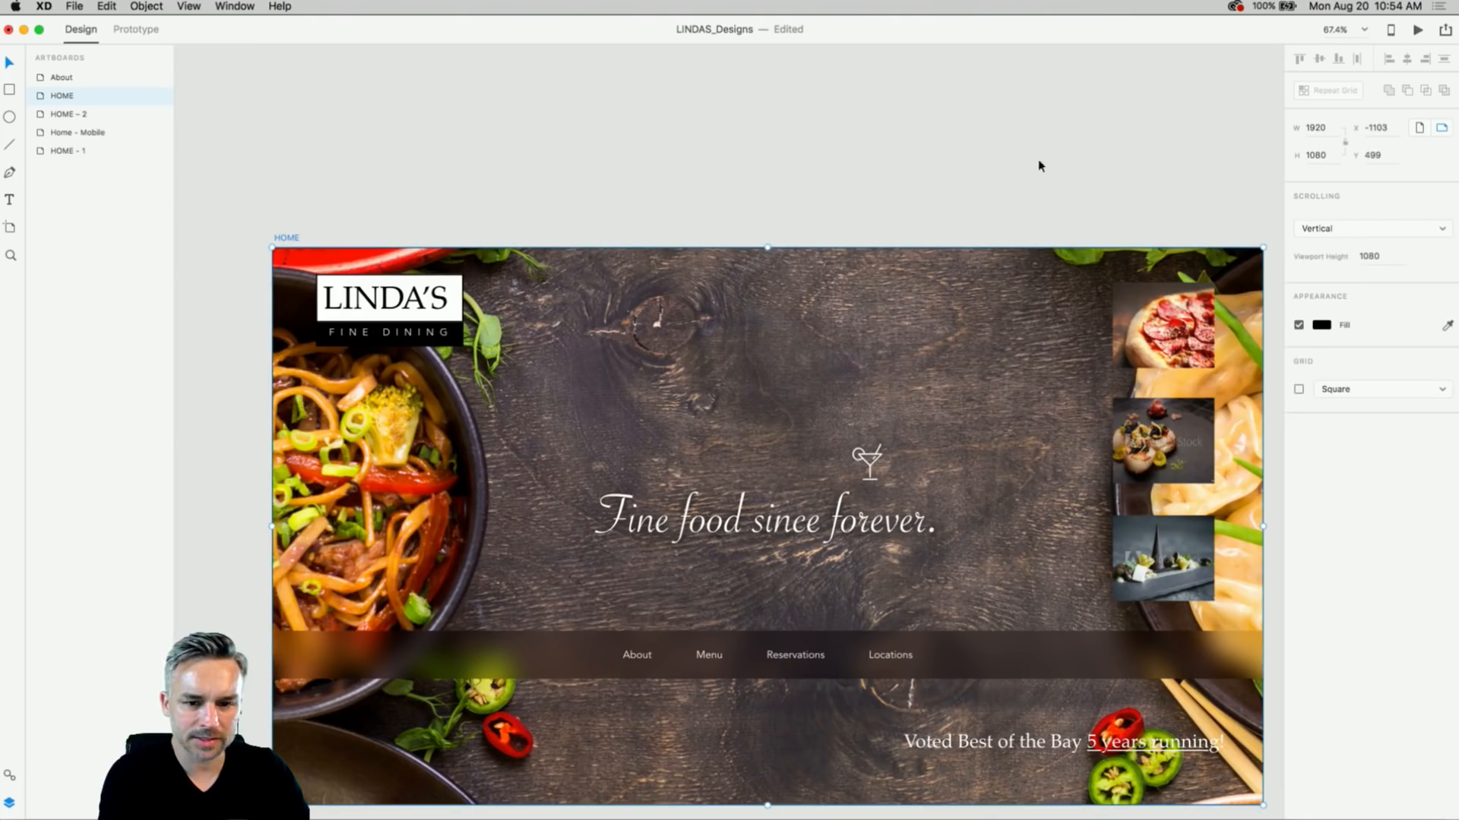
# - Preview the prototype: open About, scroll it, return home via the logo, and reopen About
pyautogui.click(1417, 31)
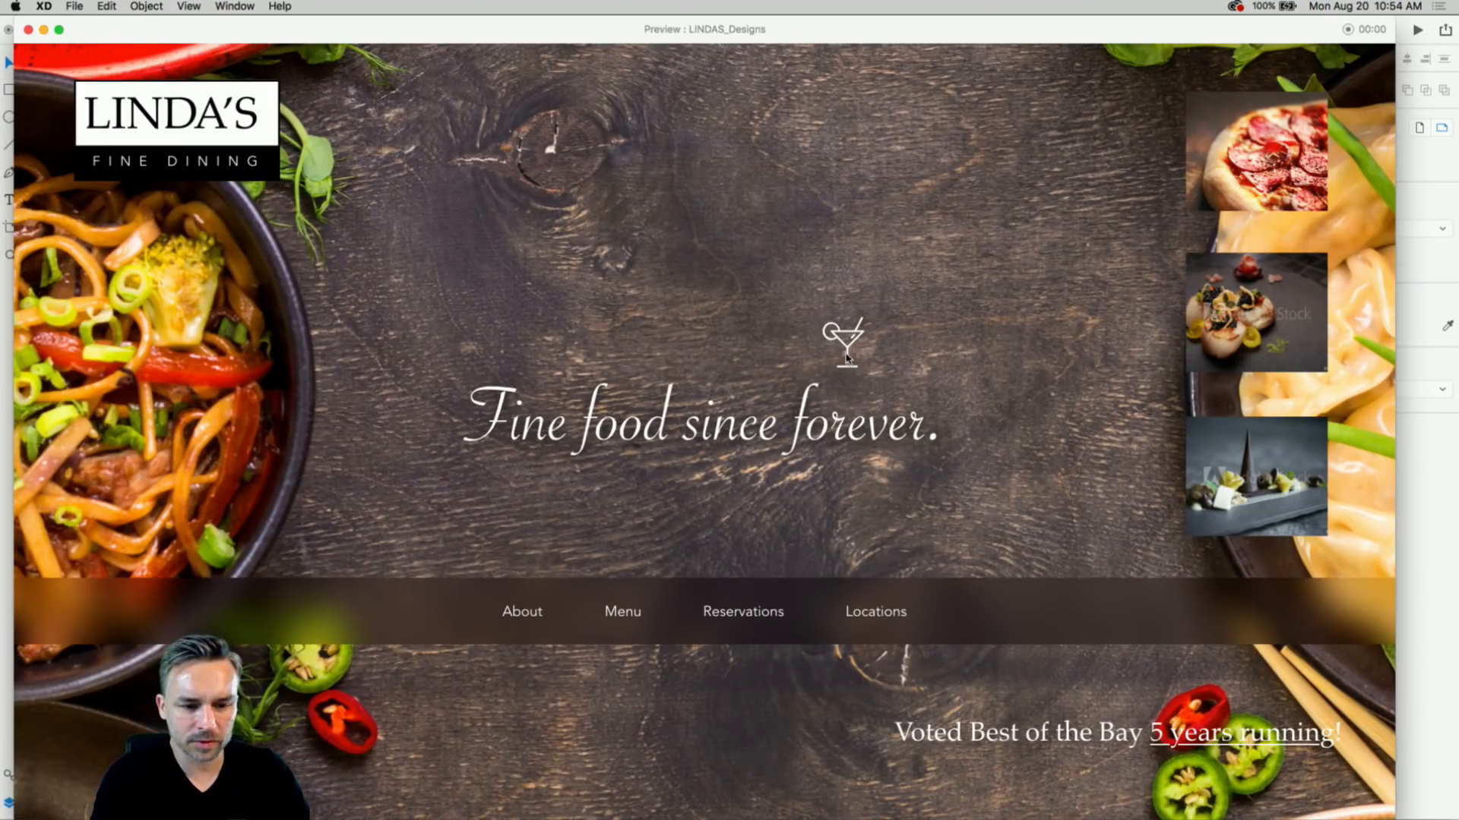
pyautogui.click(523, 615)
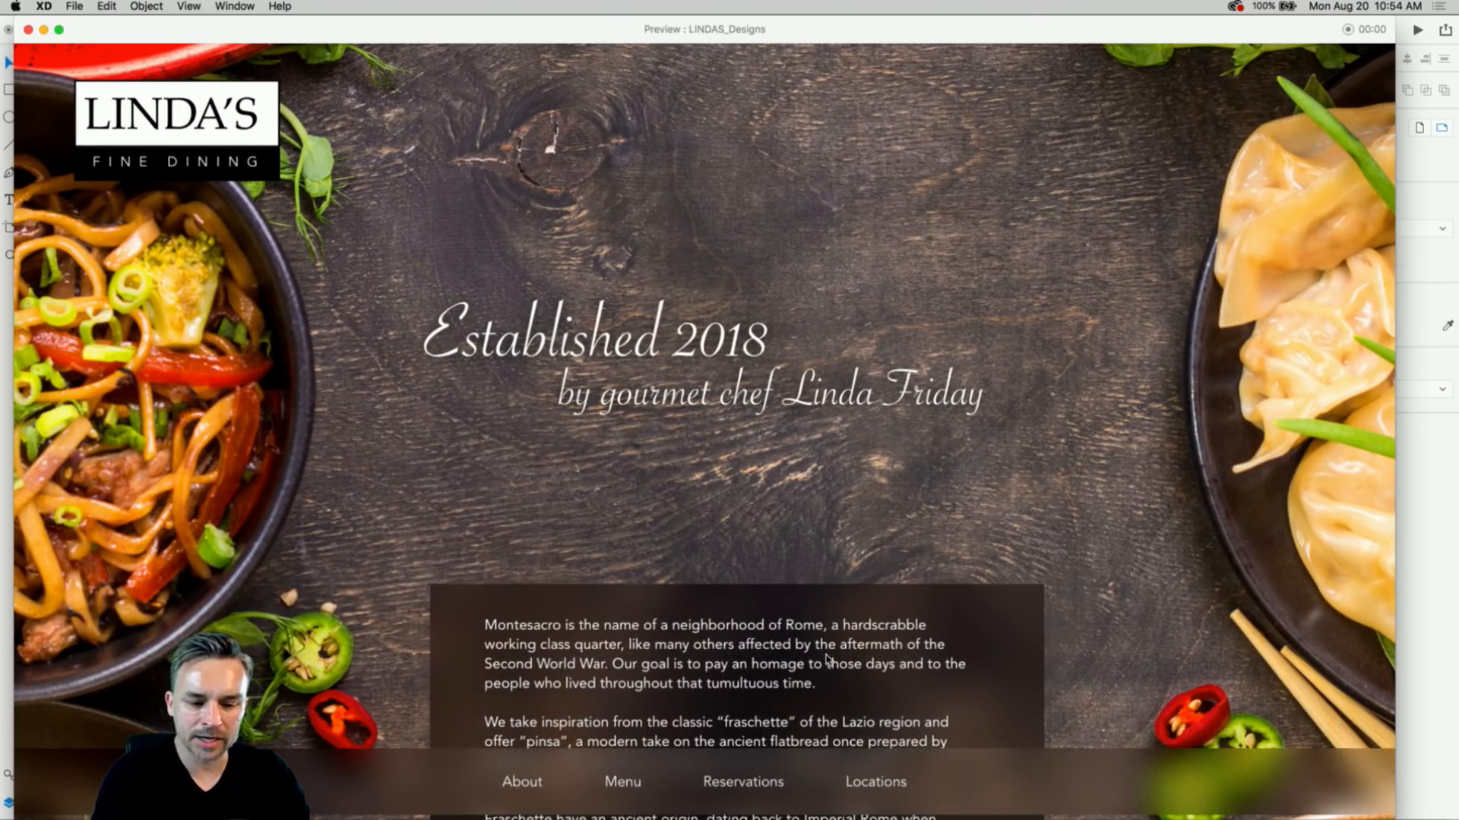
pyautogui.scroll(-10, 319, 405)
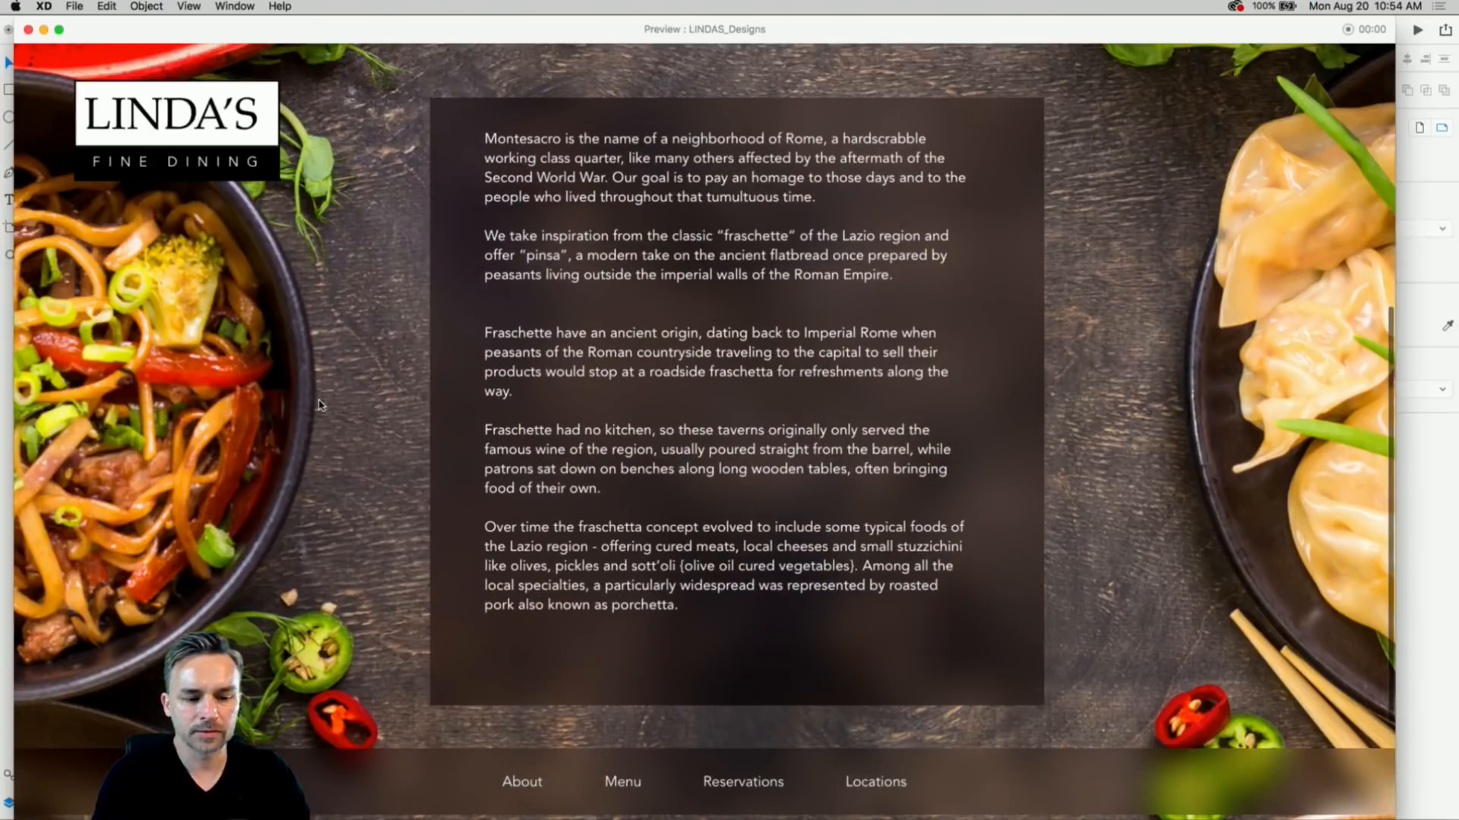
pyautogui.scroll(5, 319, 405)
pyautogui.scroll(-3, 319, 405)
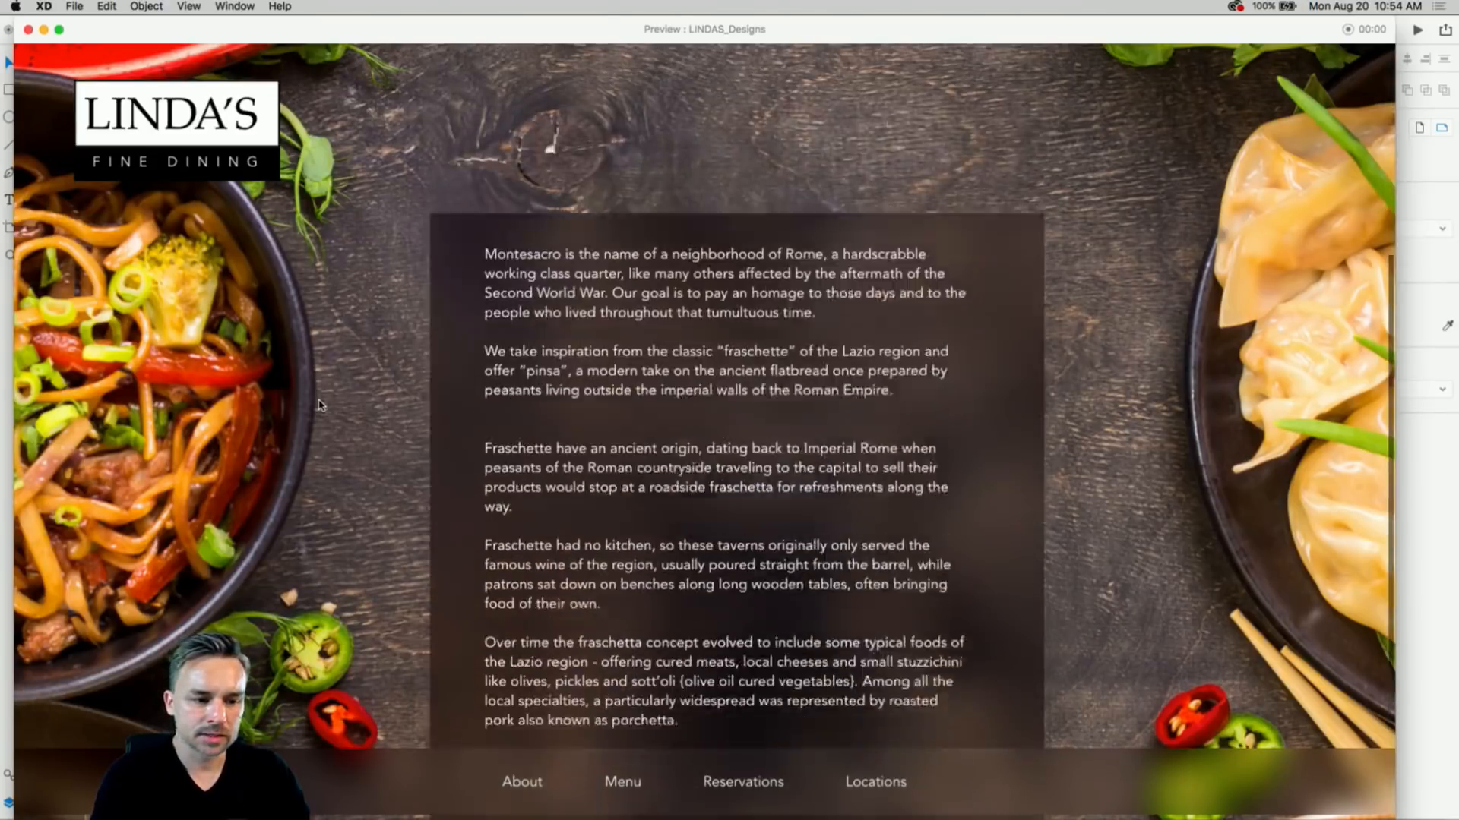
pyautogui.scroll(-3, 320, 405)
pyautogui.click(211, 113)
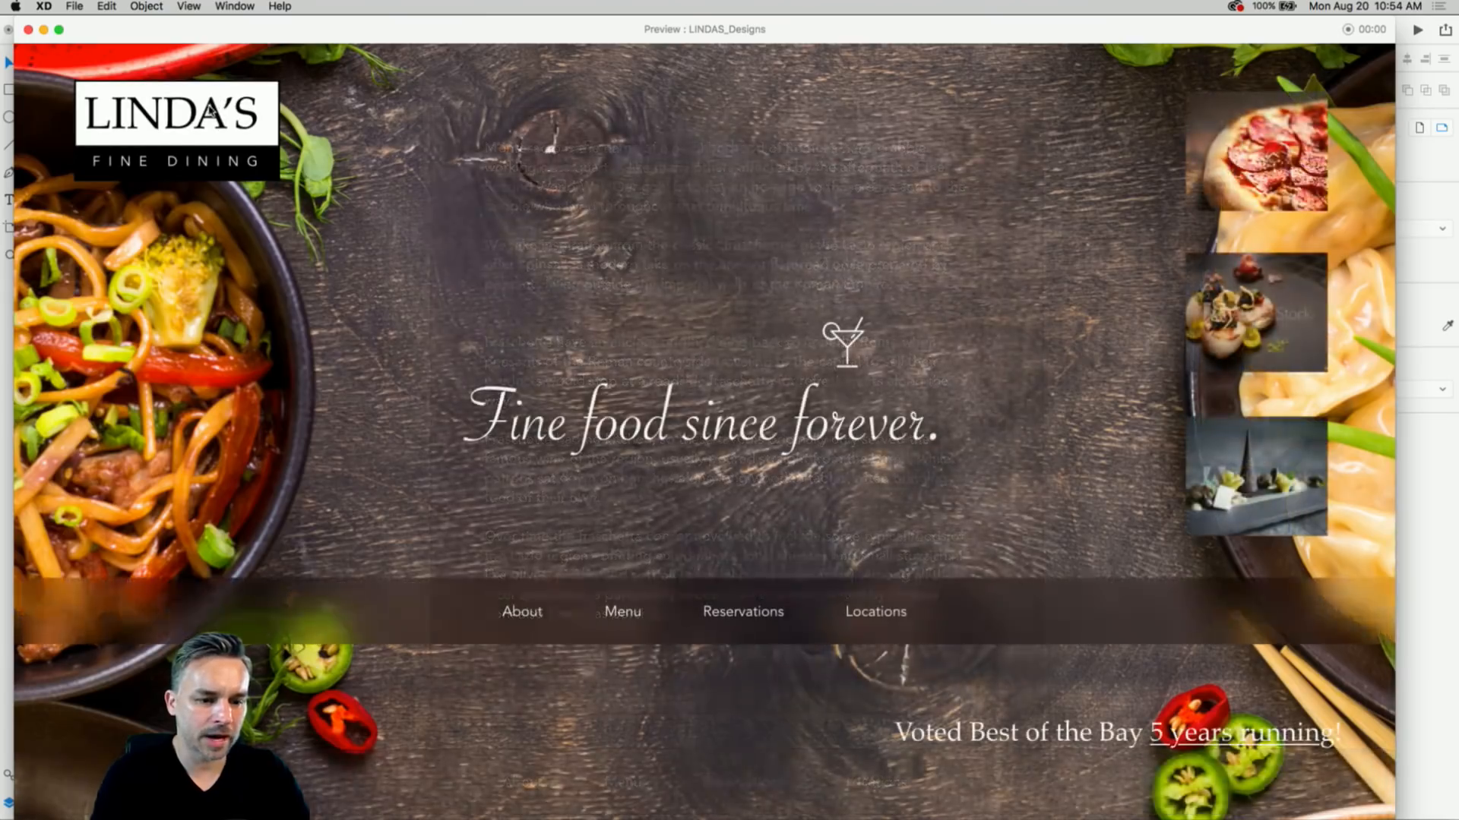
pyautogui.click(520, 611)
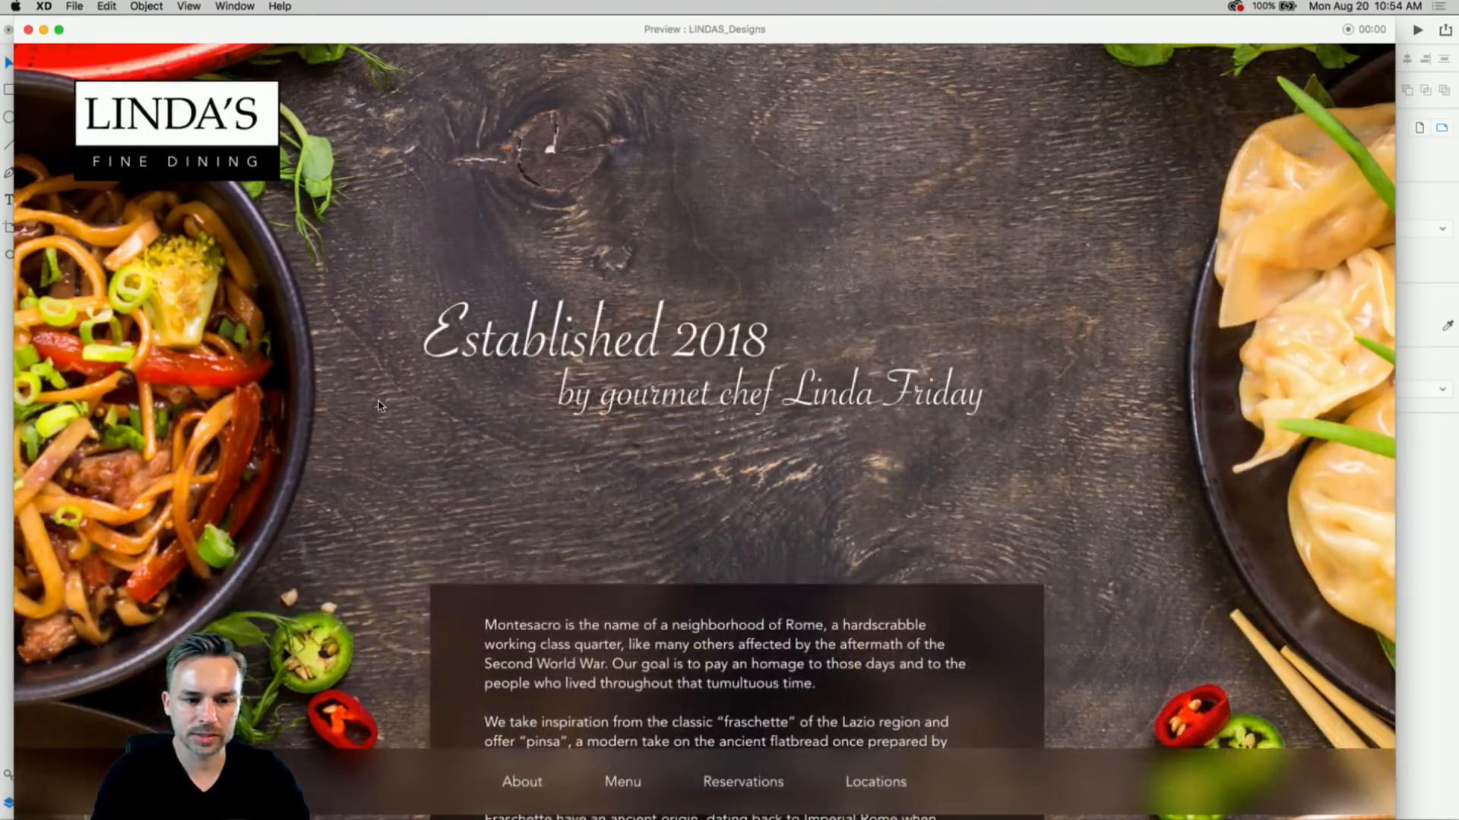
pyautogui.scroll(-6, 380, 405)
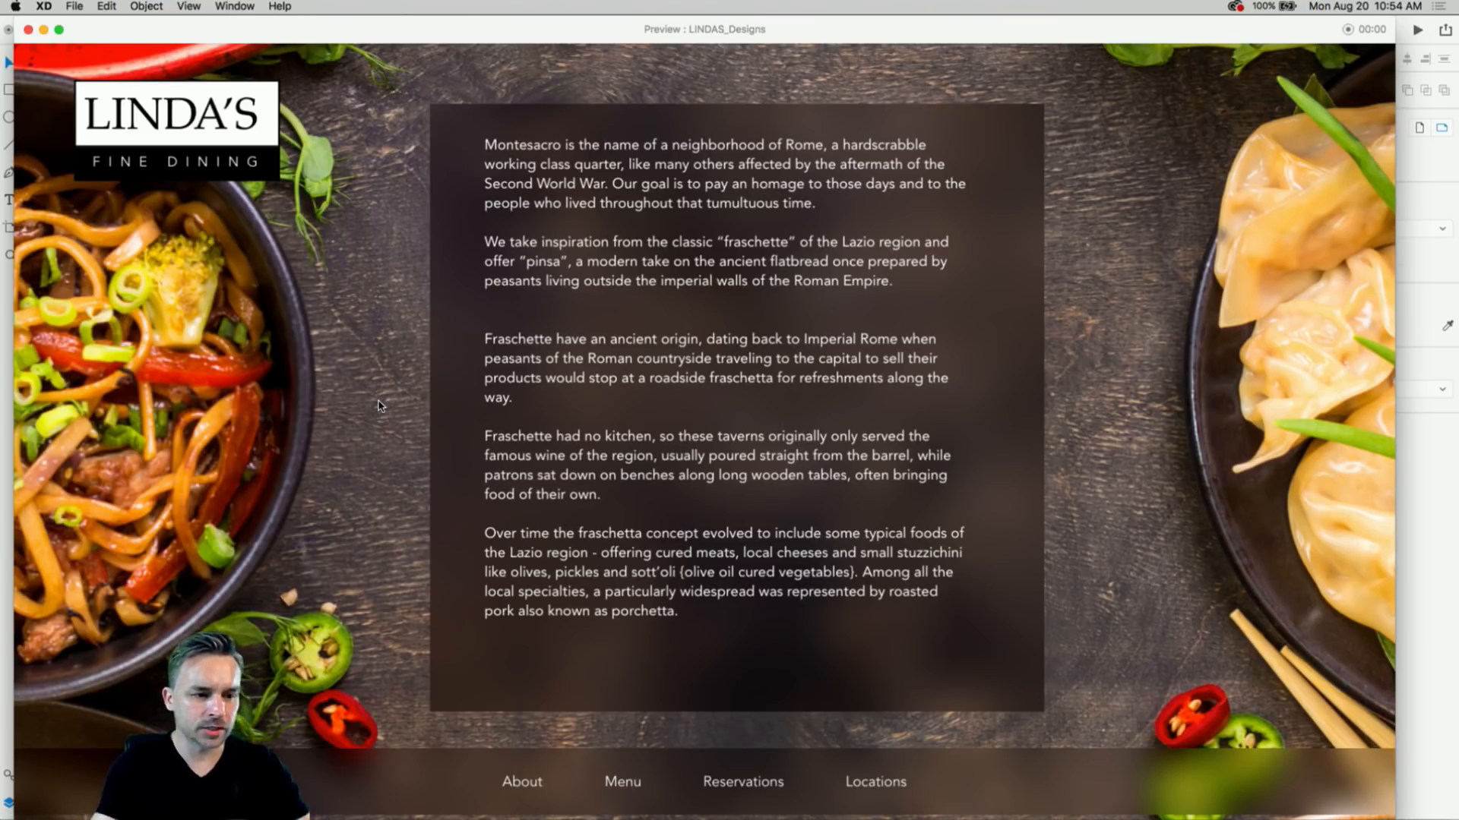
# - Close the preview and duplicate the HOME artboard as HOME – 1
pyautogui.click(29, 29)
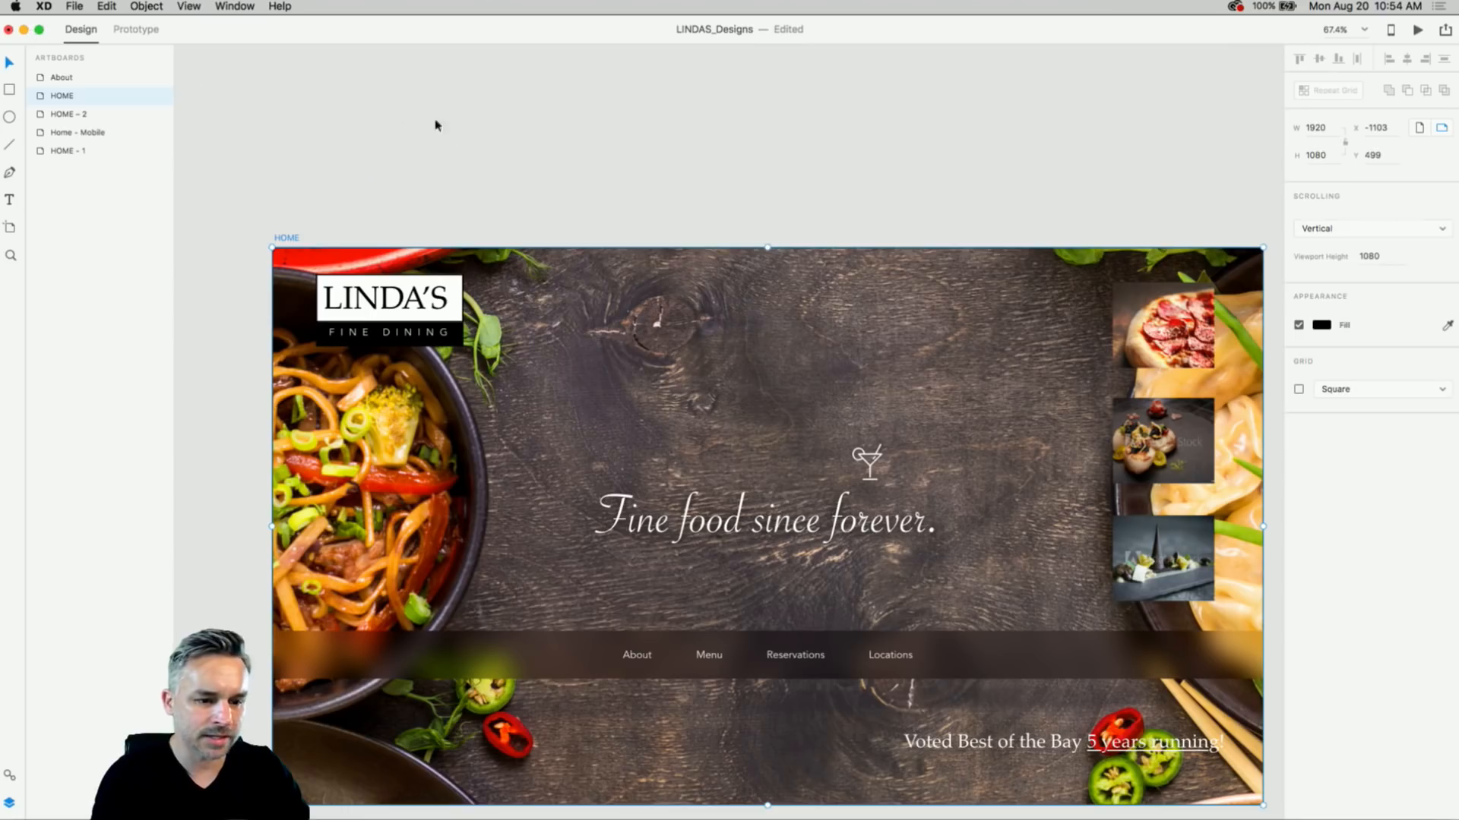
pyautogui.moveTo(560, 221); pyautogui.dragTo(482, 163)
pyautogui.scroll(-2, 484, 163)
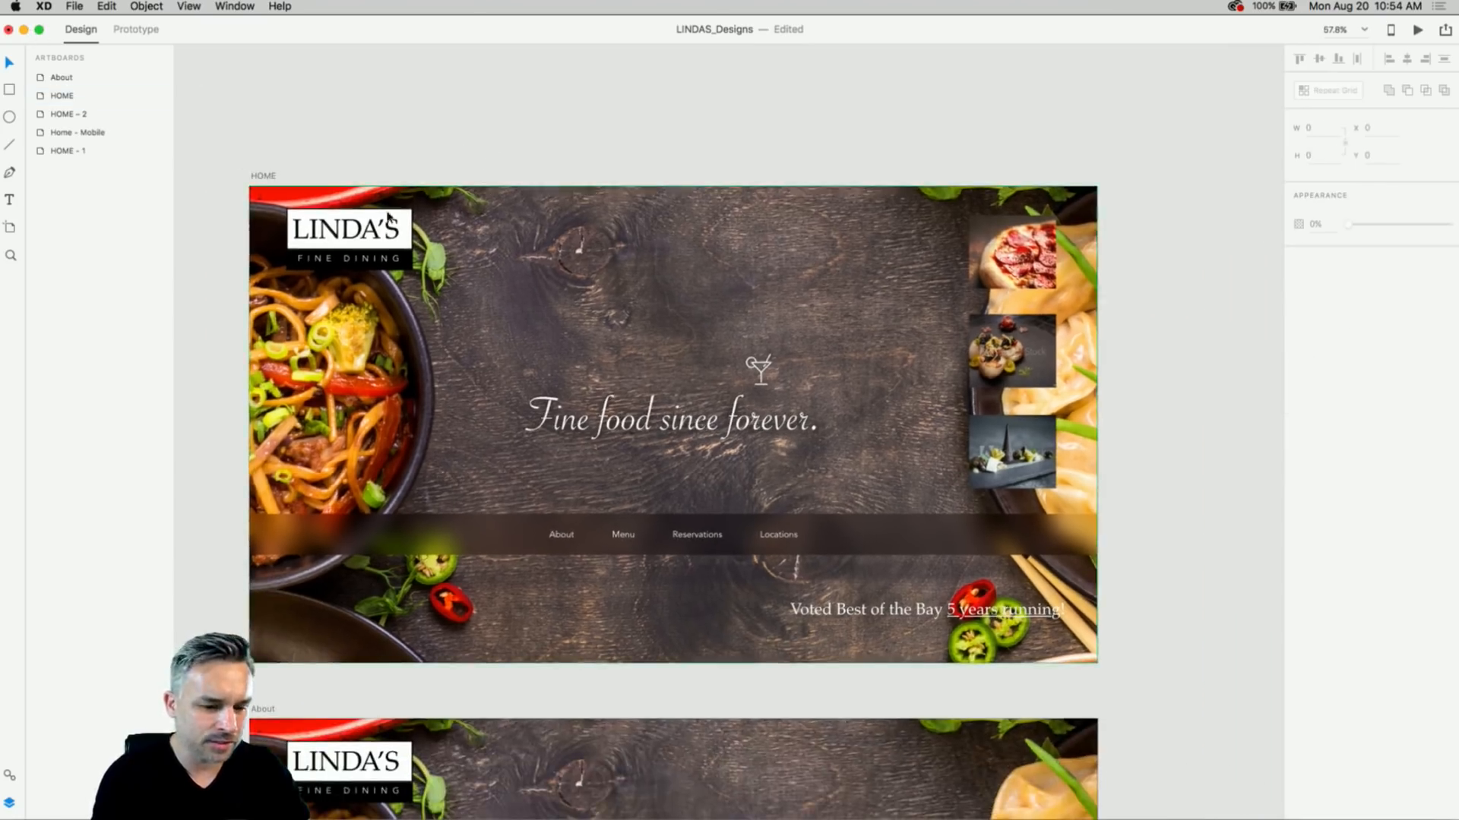
pyautogui.moveTo(511, 538); pyautogui.dragTo(480, 62)
pyautogui.moveTo(586, 251); pyautogui.dragTo(695, 226)
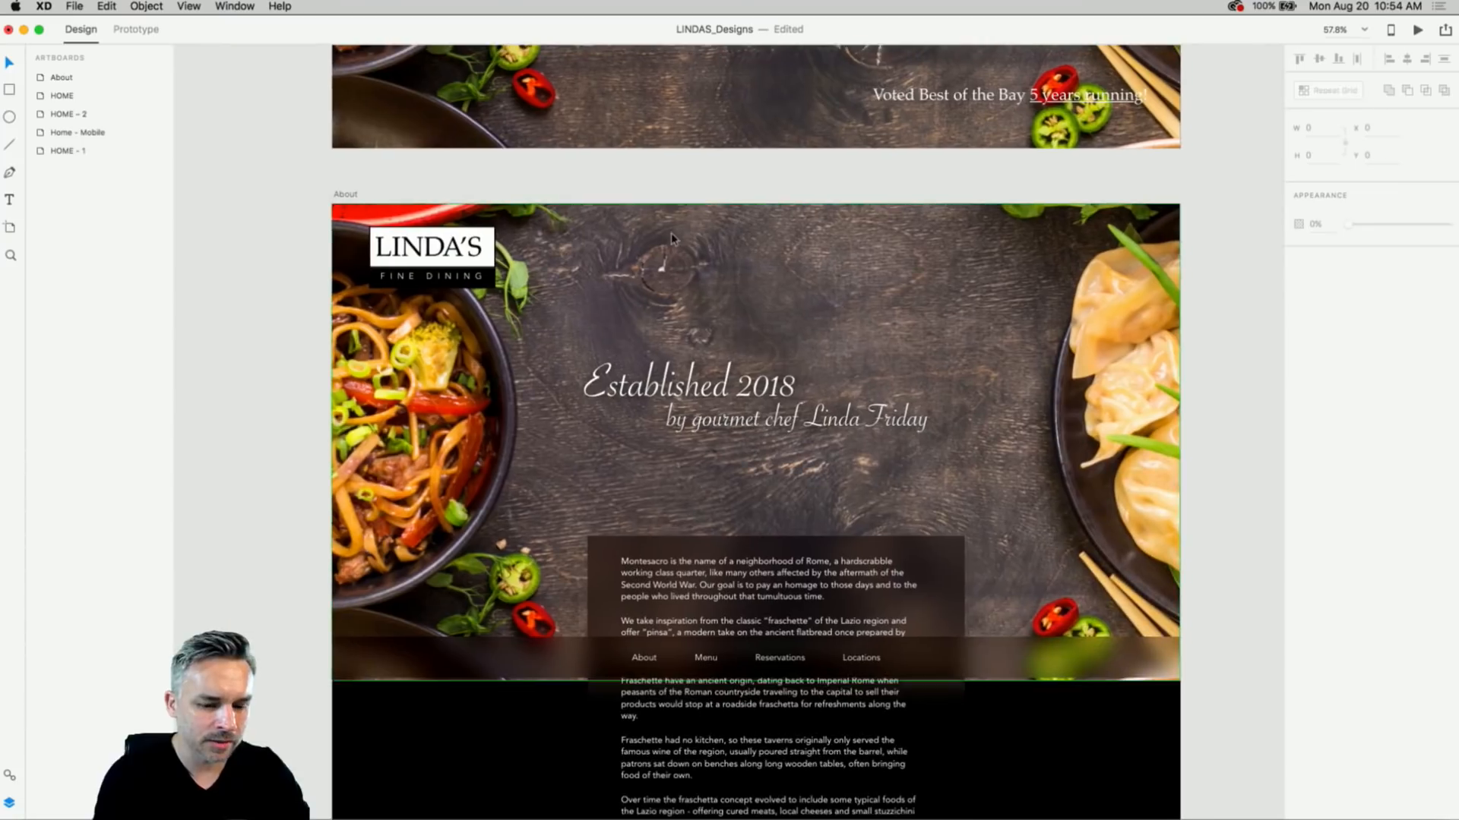
pyautogui.press('super+minus')
pyautogui.press('super+minus')
pyautogui.moveTo(749, 287); pyautogui.dragTo(536, 408)
pyautogui.click(297, 183)
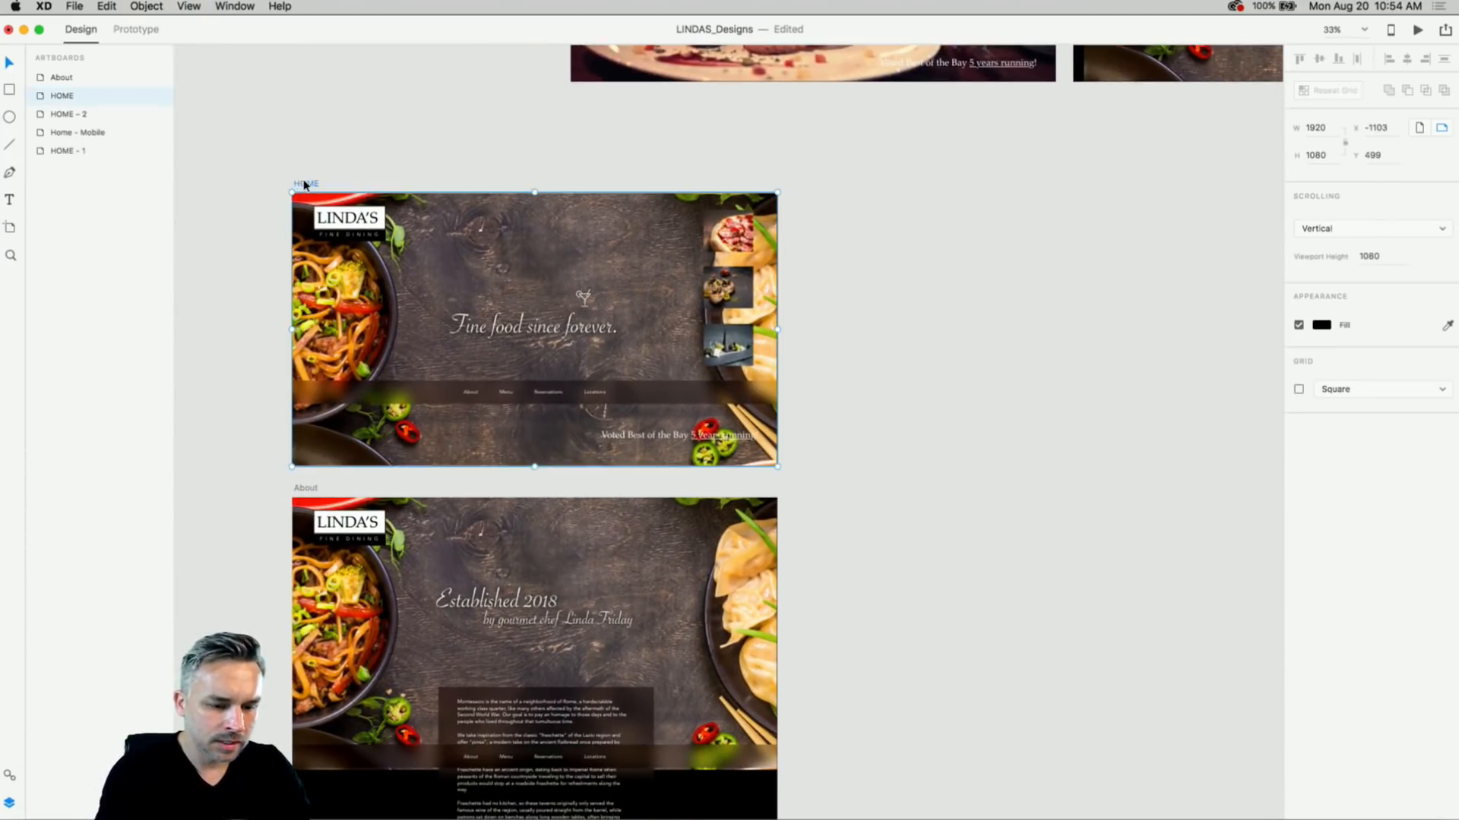
pyautogui.press('super+d')
# - Clear HOME – 1's contents and draw a white rectangle panel inside it
pyautogui.moveTo(928, 187); pyautogui.dragTo(775, 105)
pyautogui.moveTo(661, 85); pyautogui.dragTo(1099, 467)
pyautogui.press('Delete')
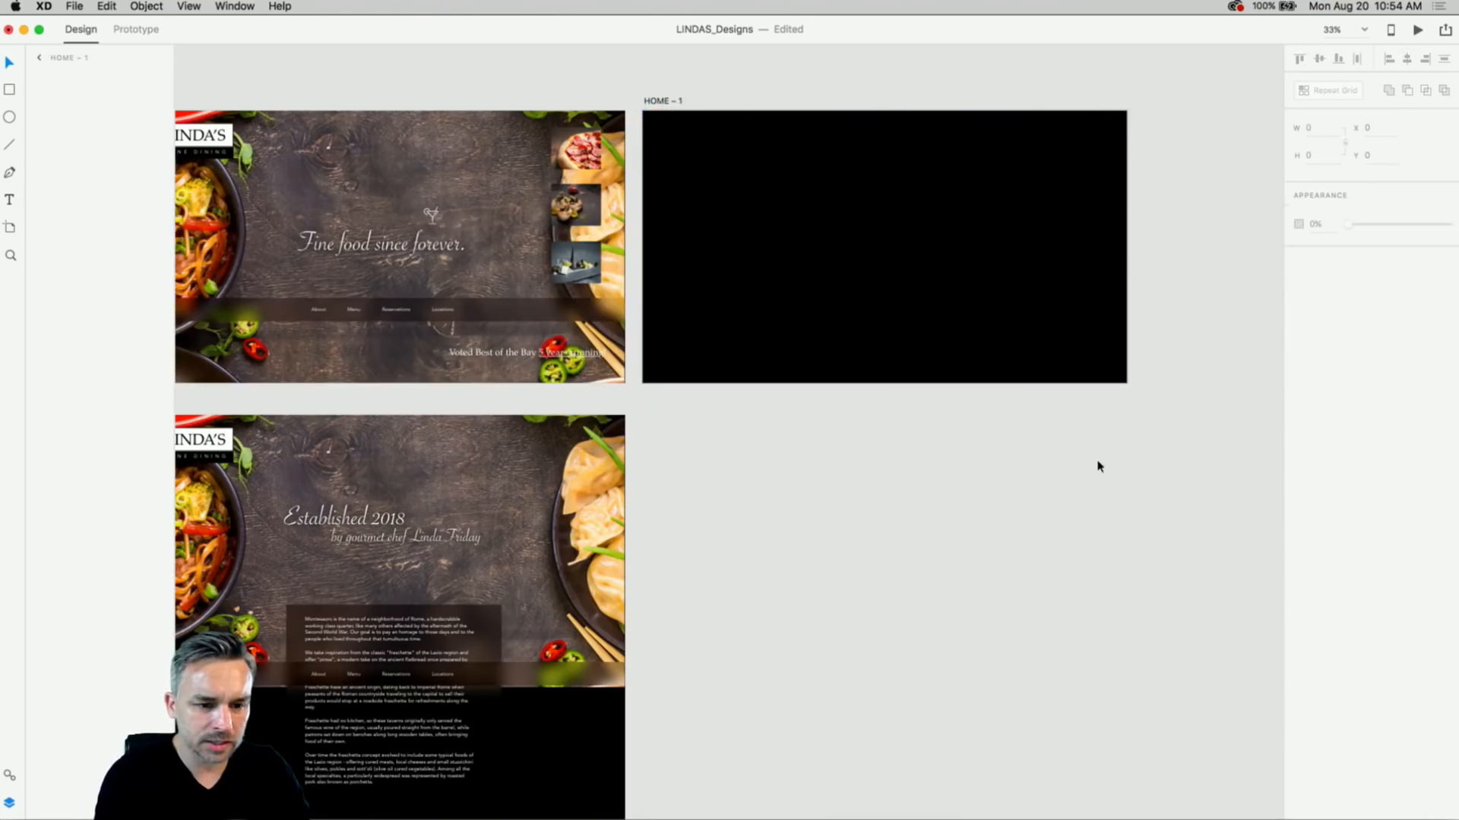
pyautogui.click(9, 89)
pyautogui.moveTo(750, 144)
pyautogui.mouseDown()
pyautogui.moveTo(886, 326)
pyautogui.moveTo(1042, 369)
pyautogui.moveTo(1021, 362)
pyautogui.mouseUp()
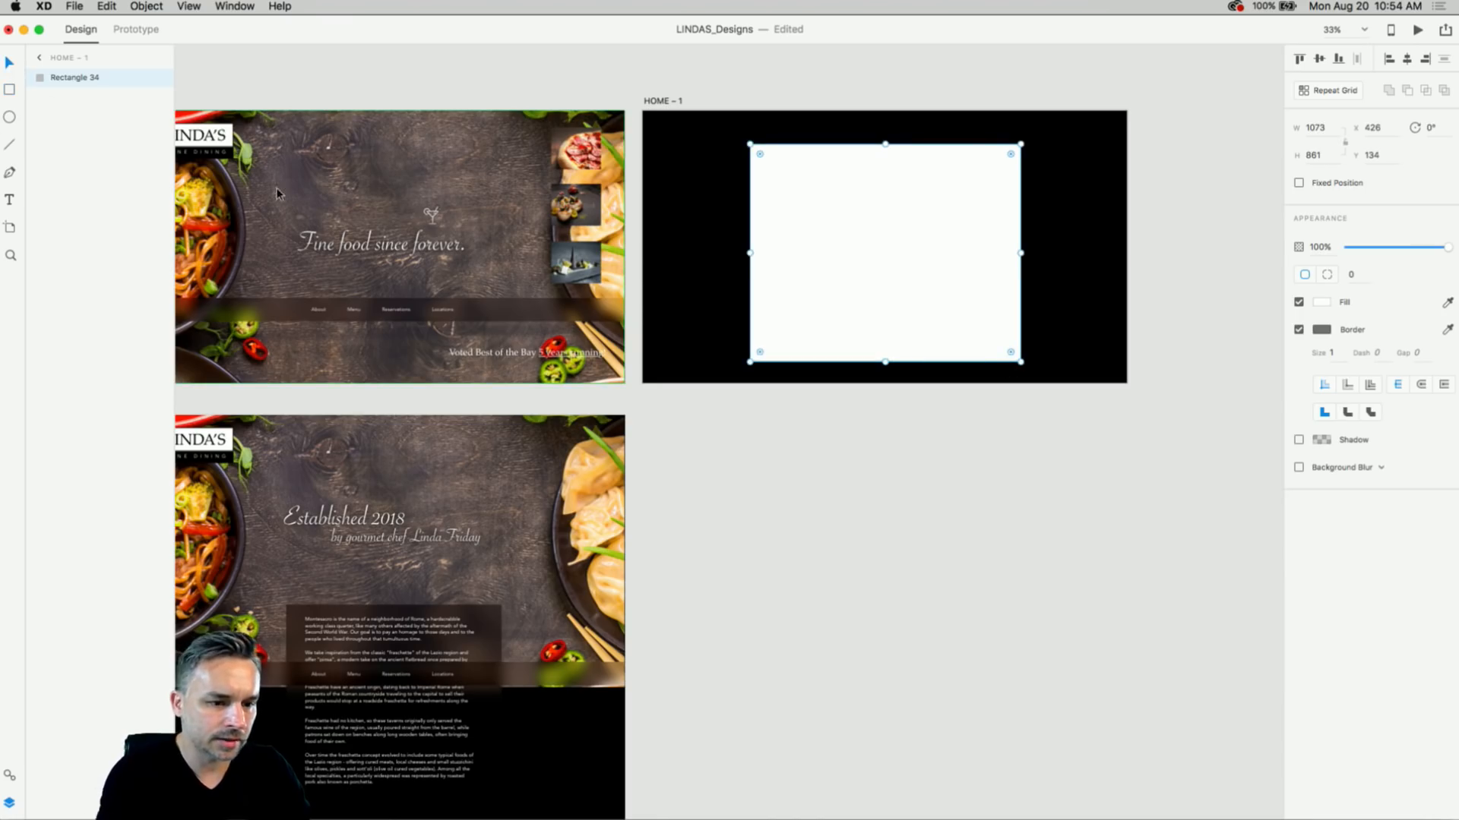
# - Paste the tagline heading into HOME – 1, retype it as 'Menu', and place it above the panel
pyautogui.click(324, 247)
pyautogui.click(660, 101)
pyautogui.press('super+v')
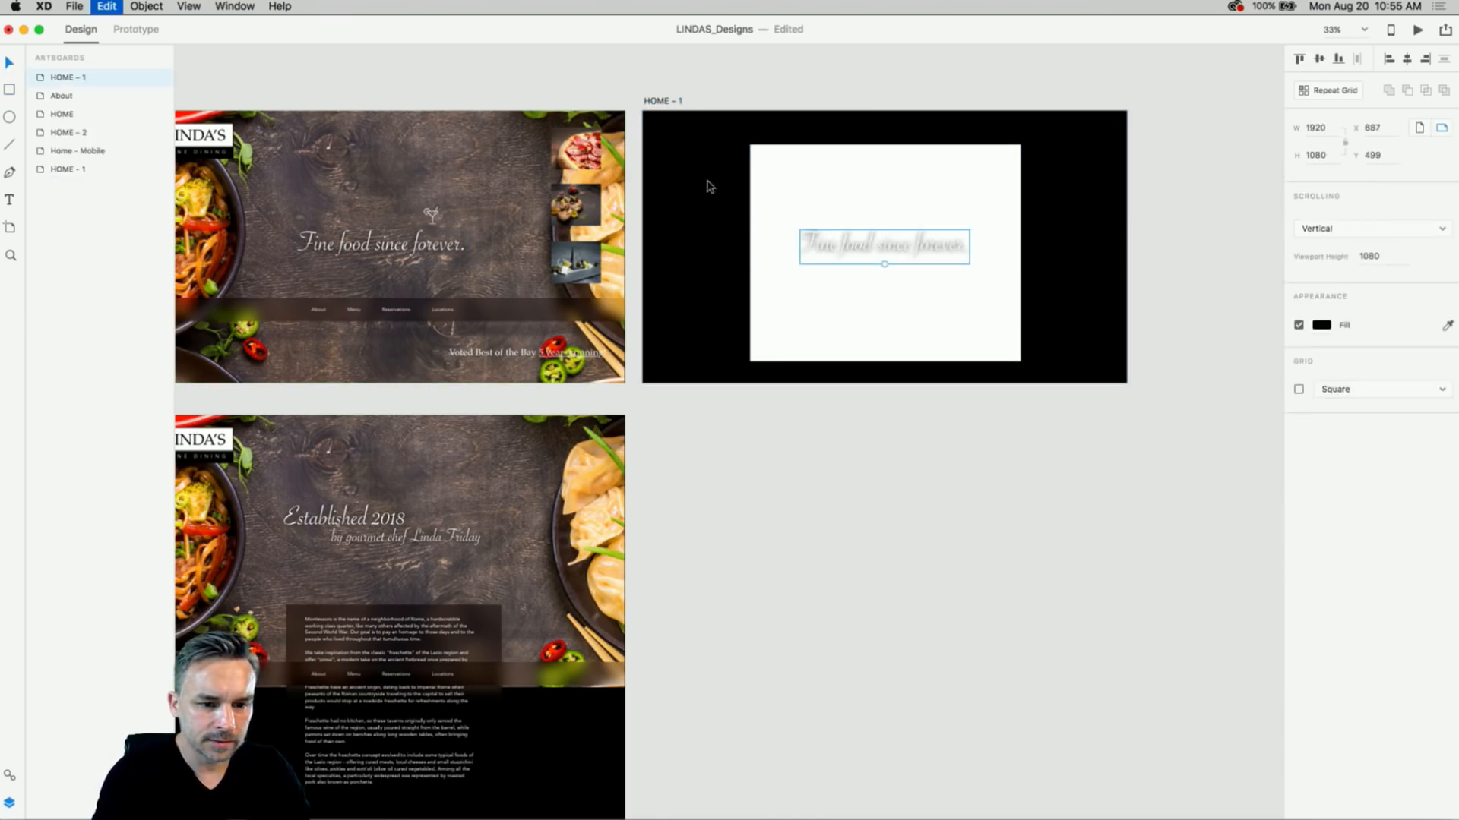
pyautogui.moveTo(843, 242); pyautogui.dragTo(803, 171)
pyautogui.doubleClick(802, 169)
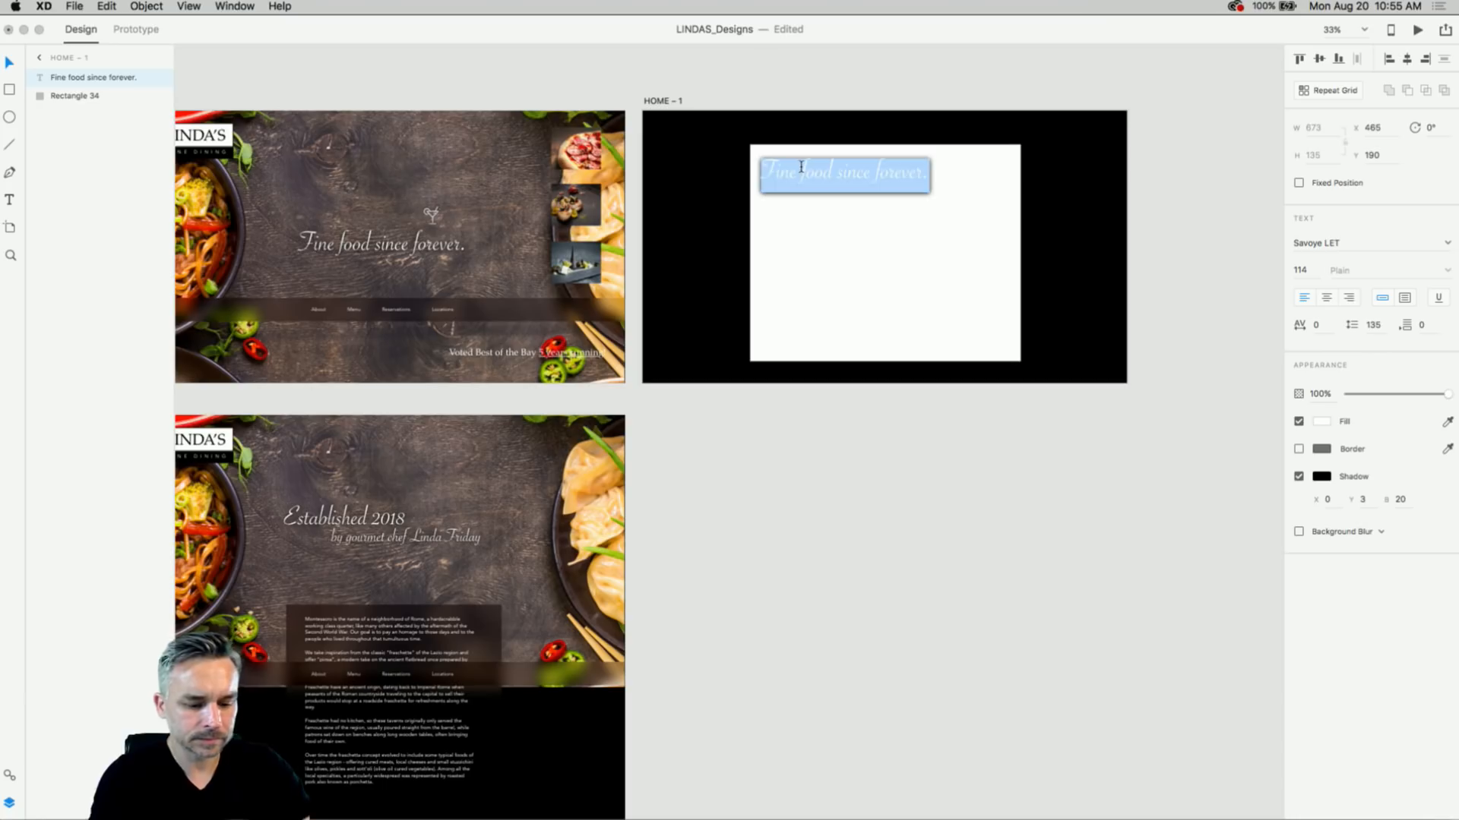
pyautogui.press('BackSpace')
pyautogui.write('Menu')
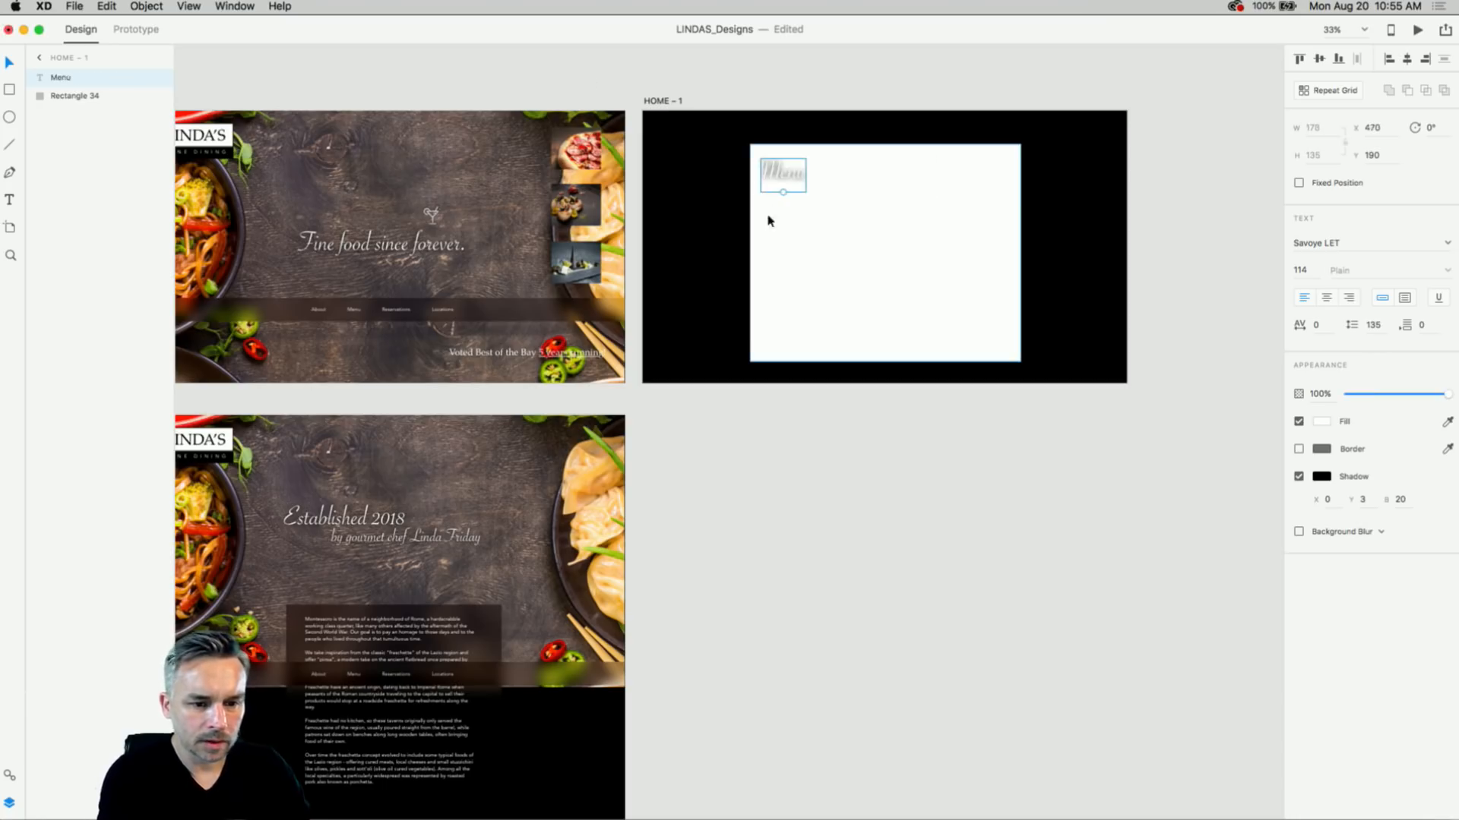
pyautogui.press('Escape')
pyautogui.moveTo(783, 192); pyautogui.dragTo(776, 141)
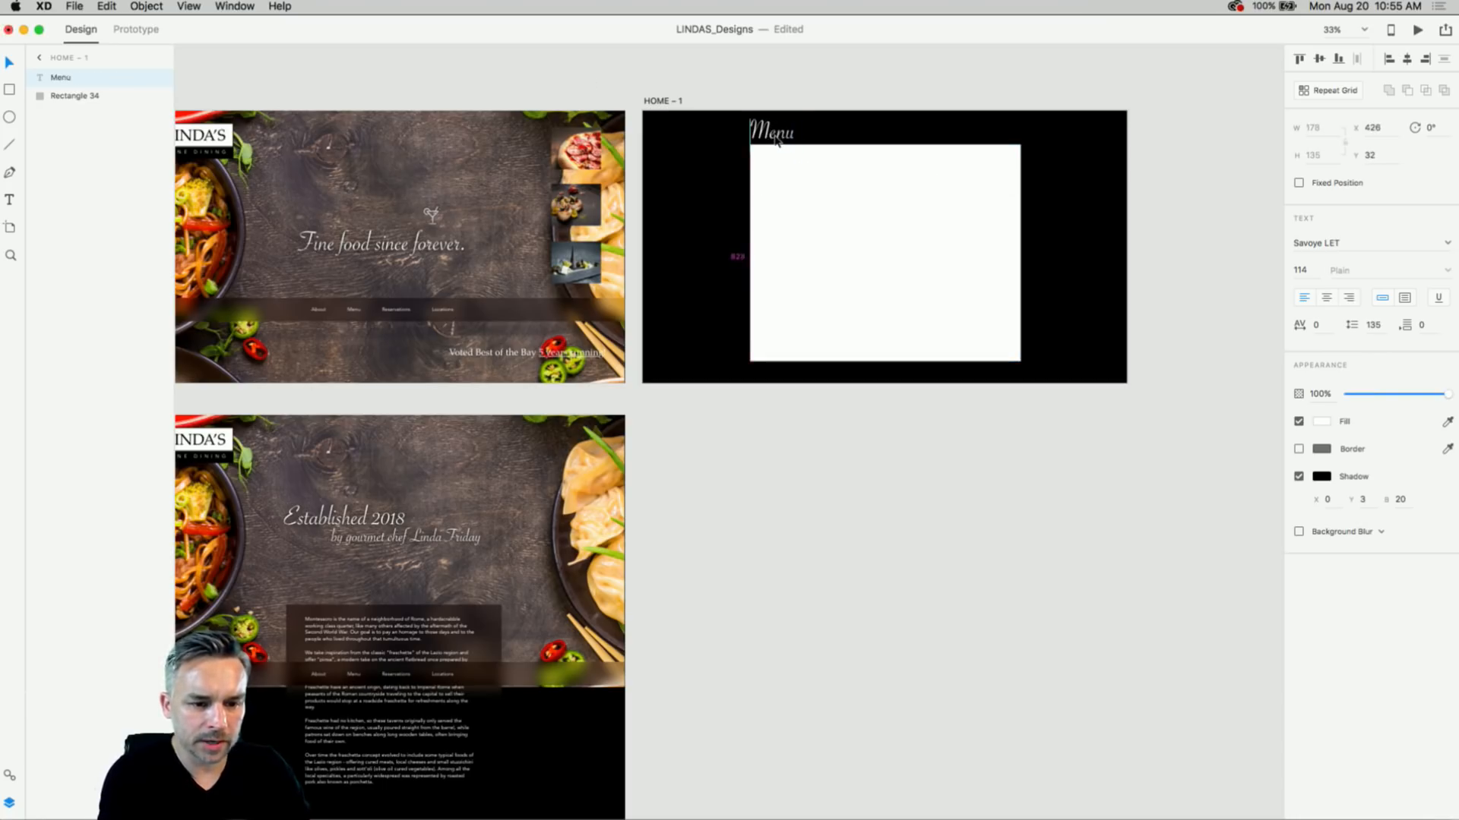
# - Copy the About page's paragraph text into the white panel and move it up
pyautogui.click(833, 192)
pyautogui.click(305, 689)
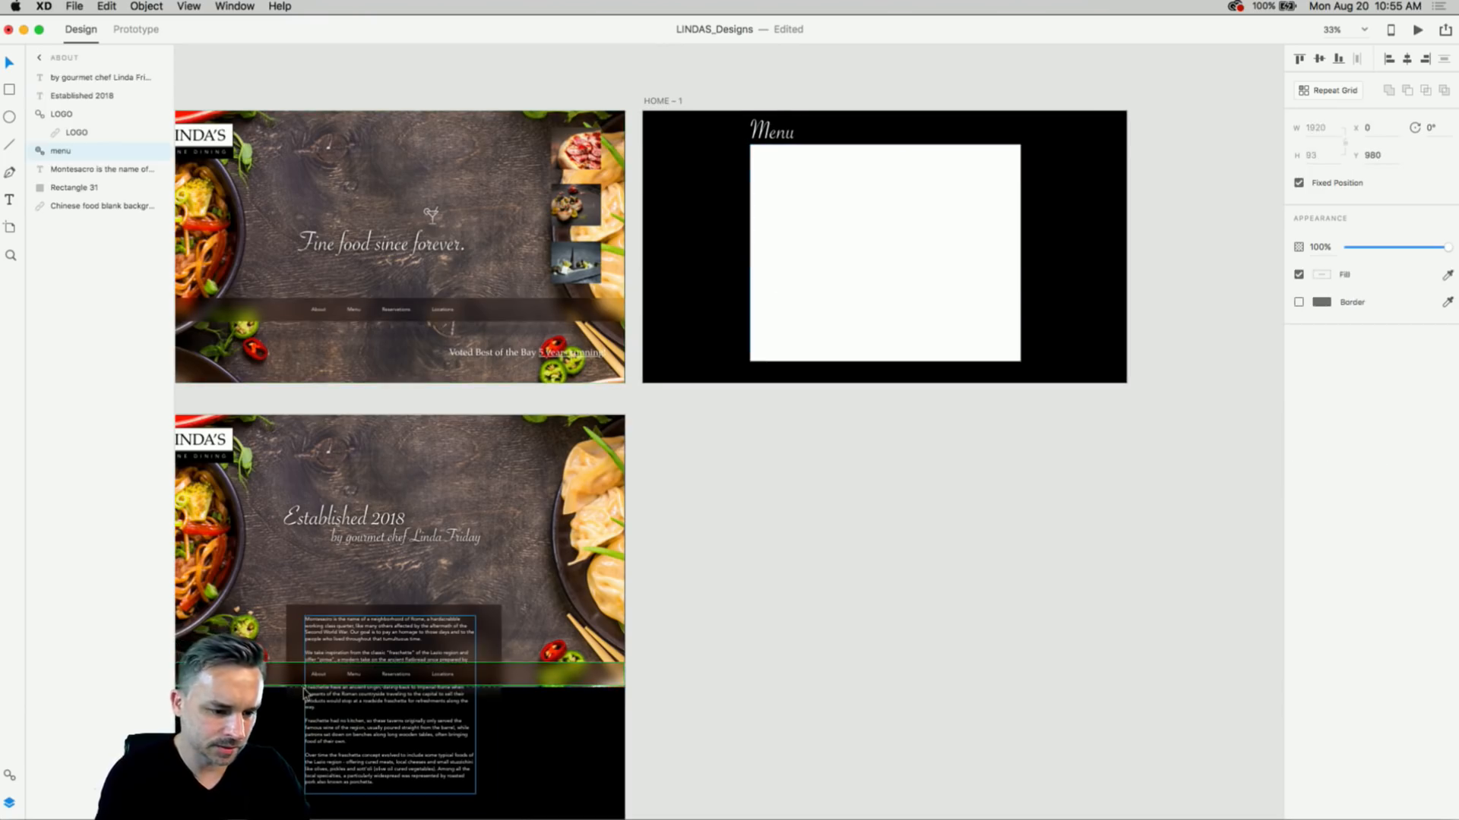
pyautogui.click(334, 704)
pyautogui.press('super+c')
pyautogui.click(835, 258)
pyautogui.press('super+v')
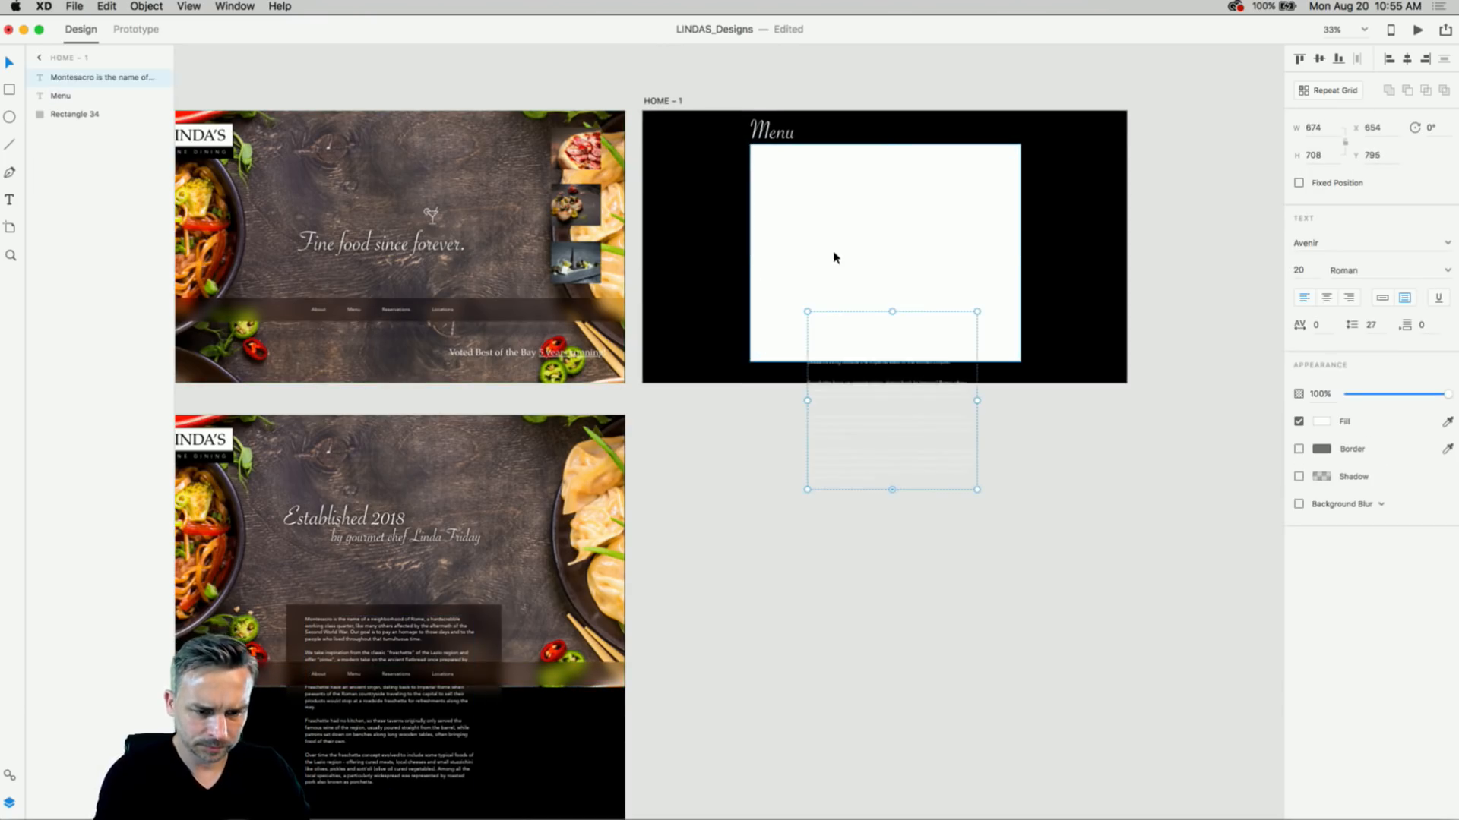
pyautogui.moveTo(863, 368); pyautogui.dragTo(866, 205)
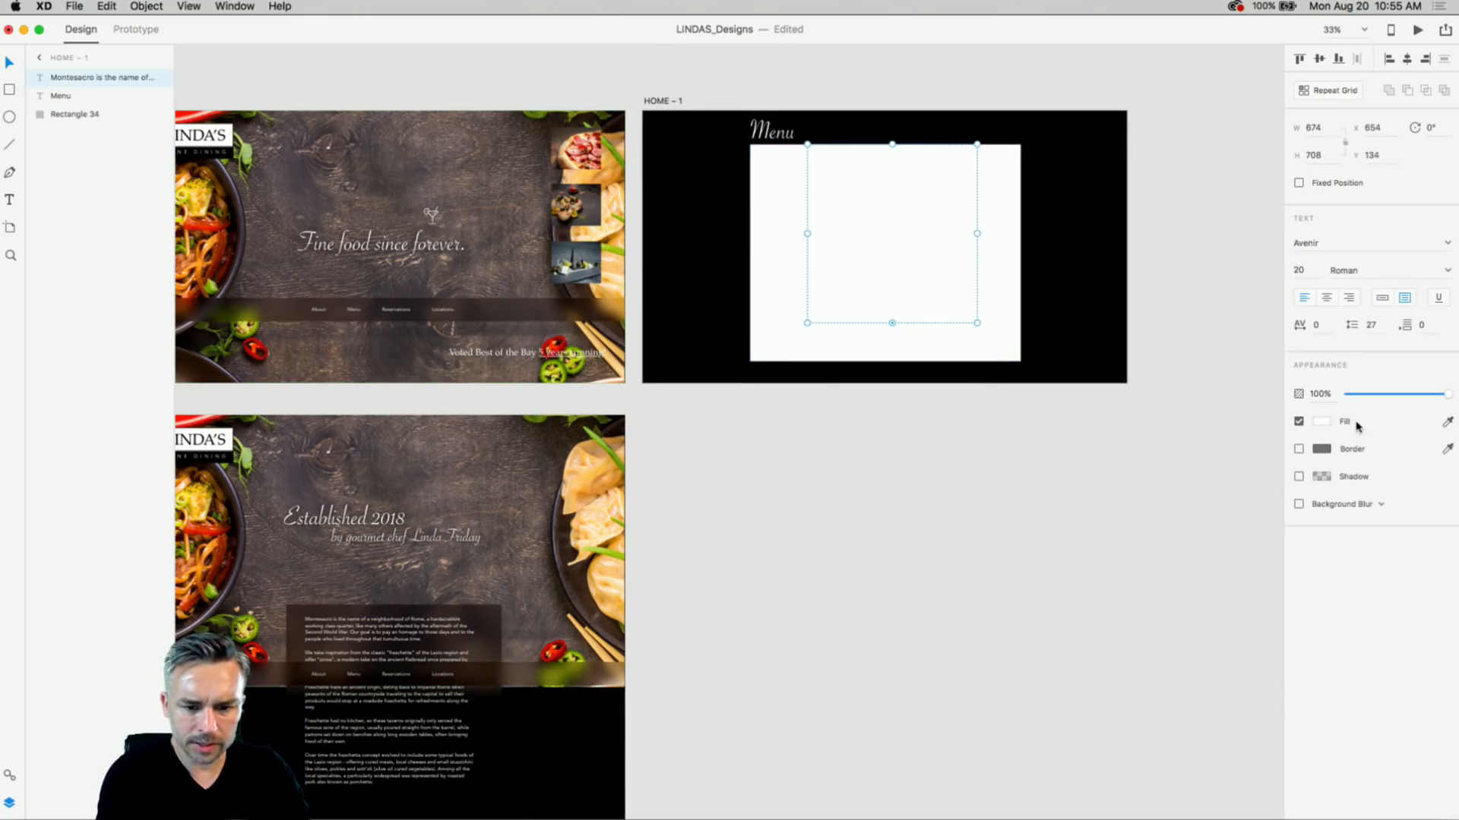
# - Colour the pasted paragraph text grey #646464 and nudge it slightly lower
pyautogui.click(1319, 423)
pyautogui.moveTo(1175, 403); pyautogui.dragTo(1101, 409)
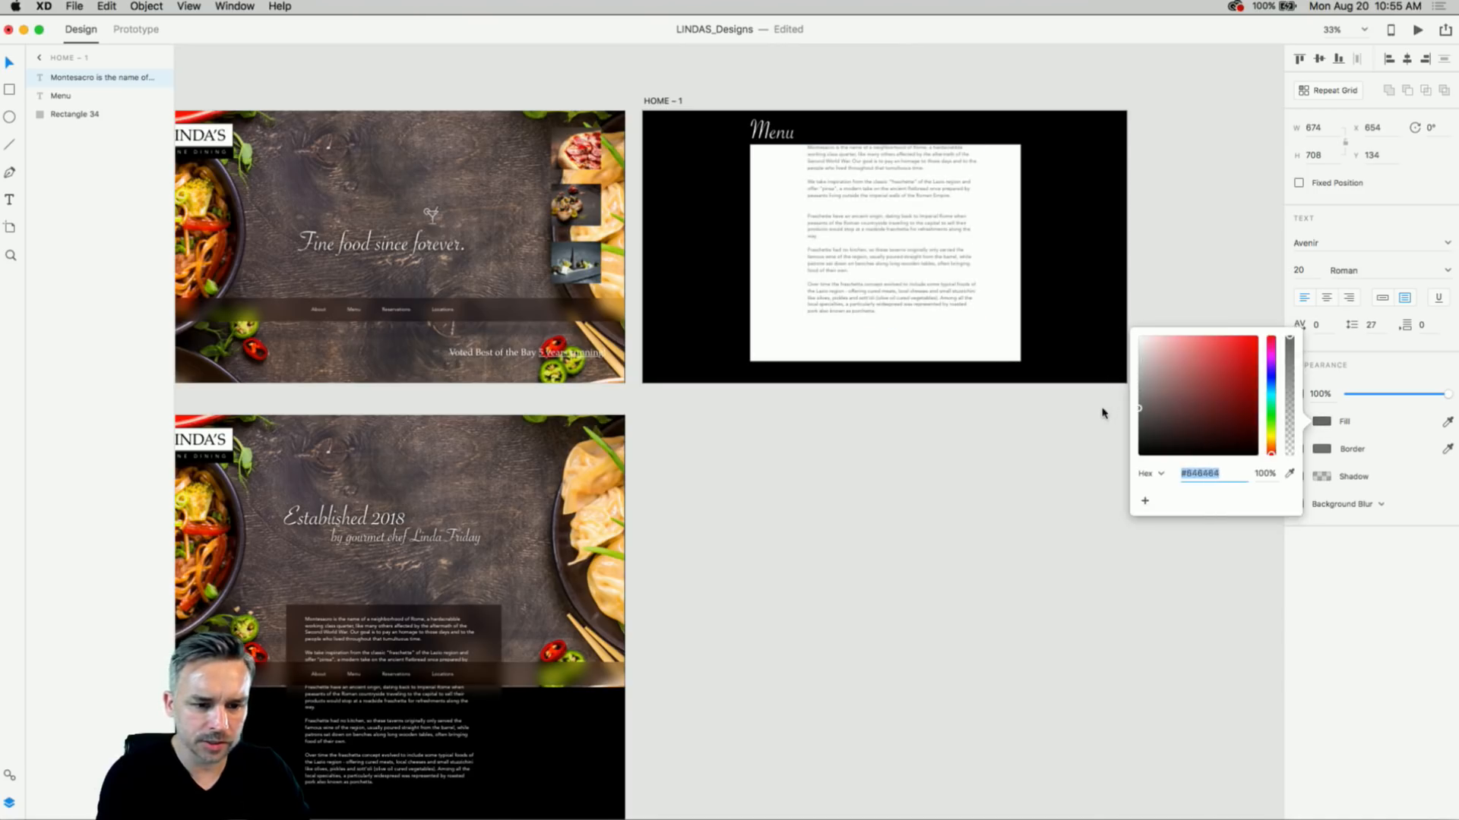
pyautogui.click(860, 204)
pyautogui.moveTo(843, 192); pyautogui.dragTo(848, 216)
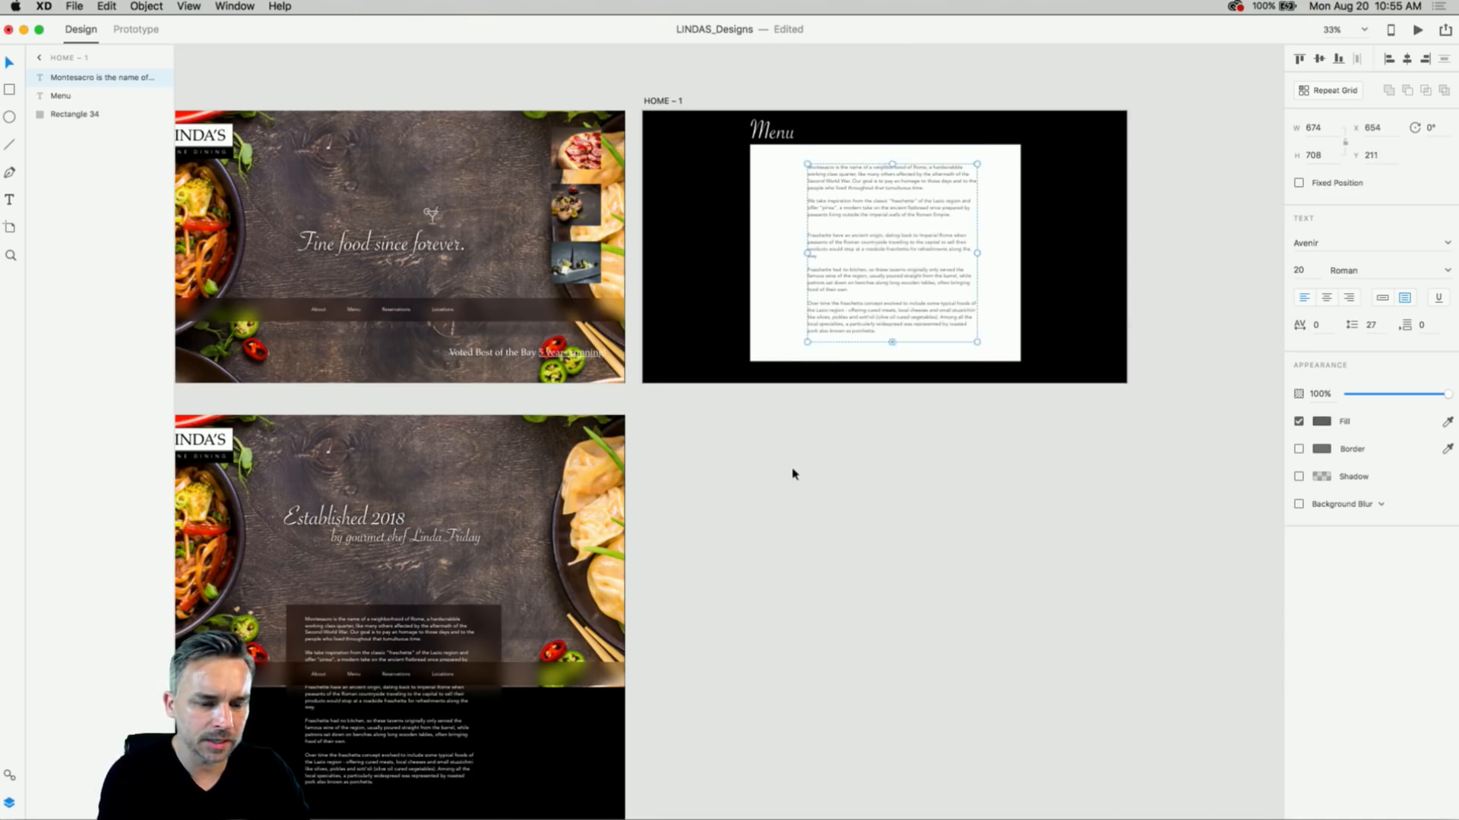
pyautogui.click(791, 472)
# - Rename the HOME – 1 artboard to 'menu'
pyautogui.doubleClick(662, 101)
pyautogui.write('m')
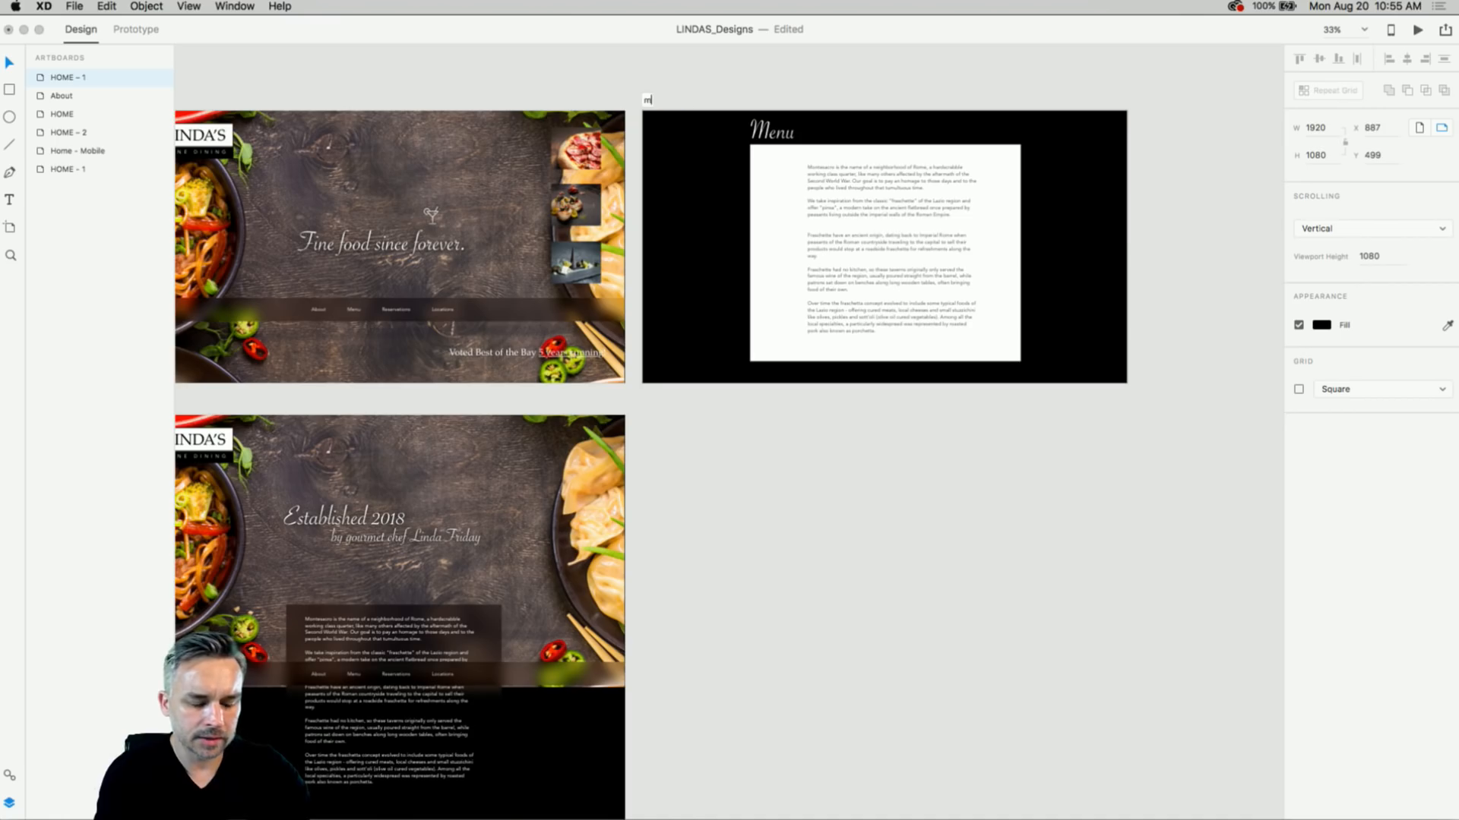
pyautogui.write('enu')
pyautogui.press('Return')
pyautogui.scroll(10, 307, 253)
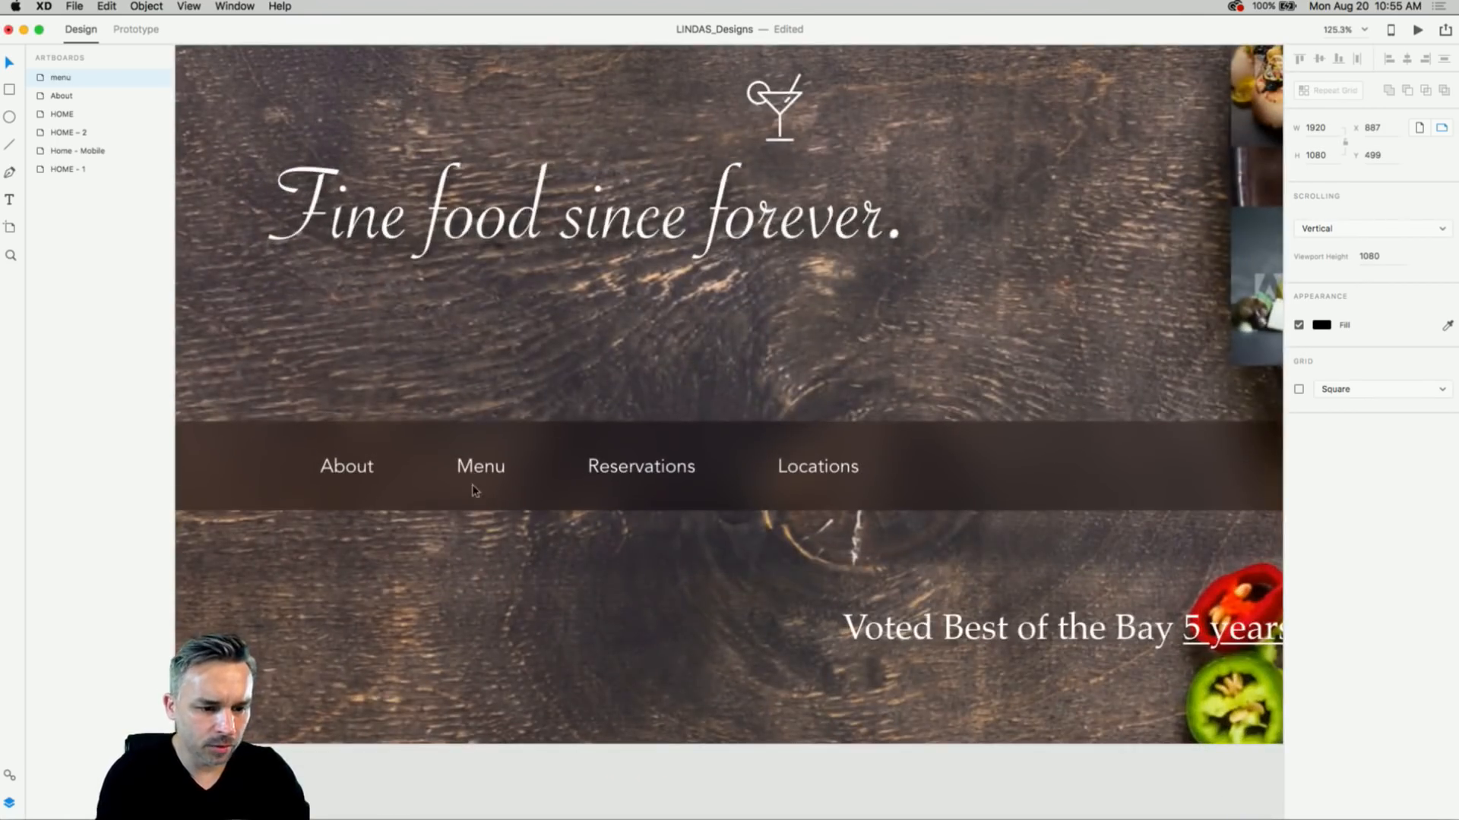
# - Link HOME's Menu text to the menu artboard as an overlay with Dissolve, Ease Out, 0.4 s
pyautogui.doubleClick(472, 469)
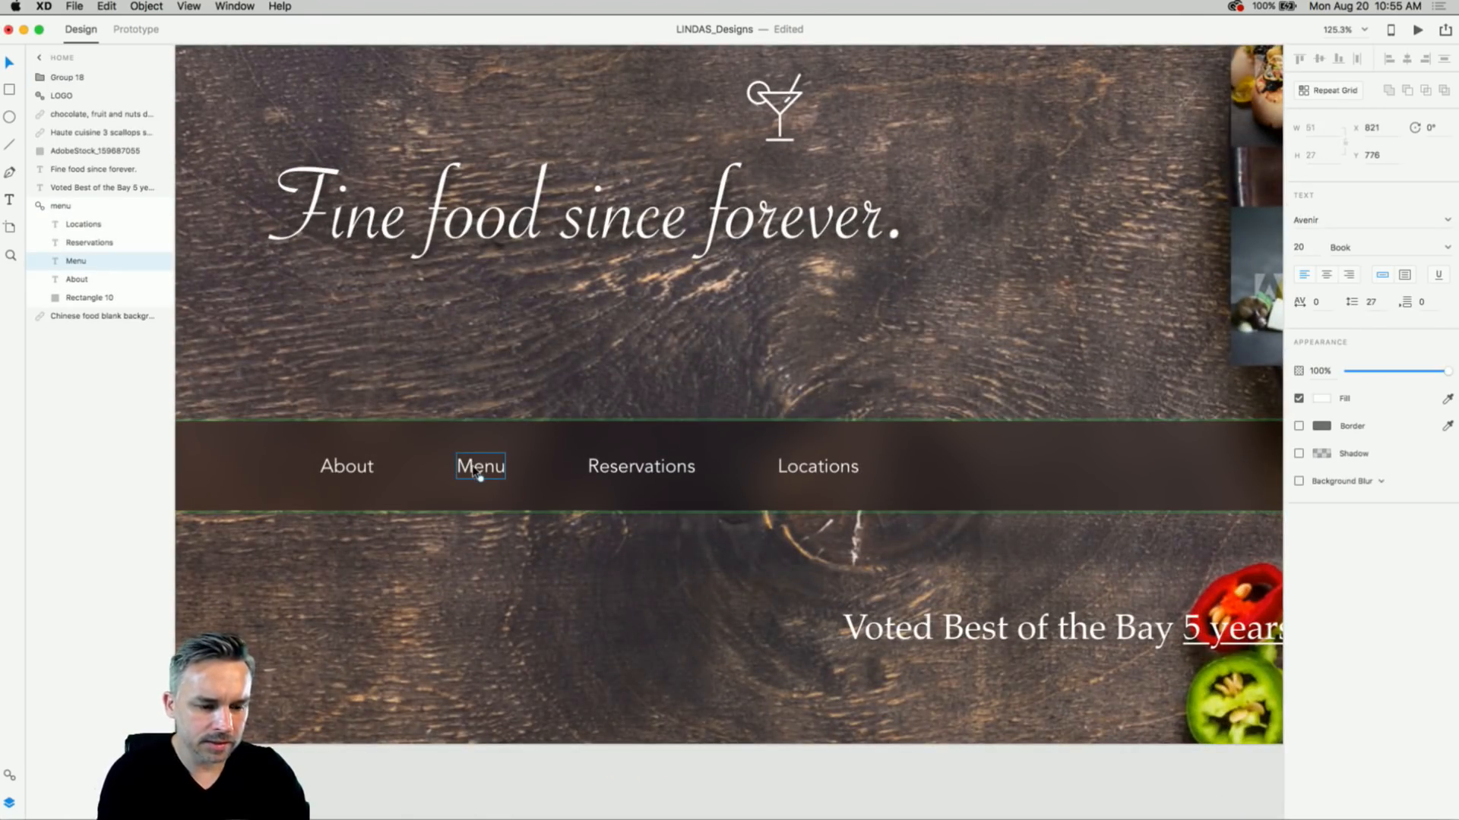
pyautogui.press('super+1')
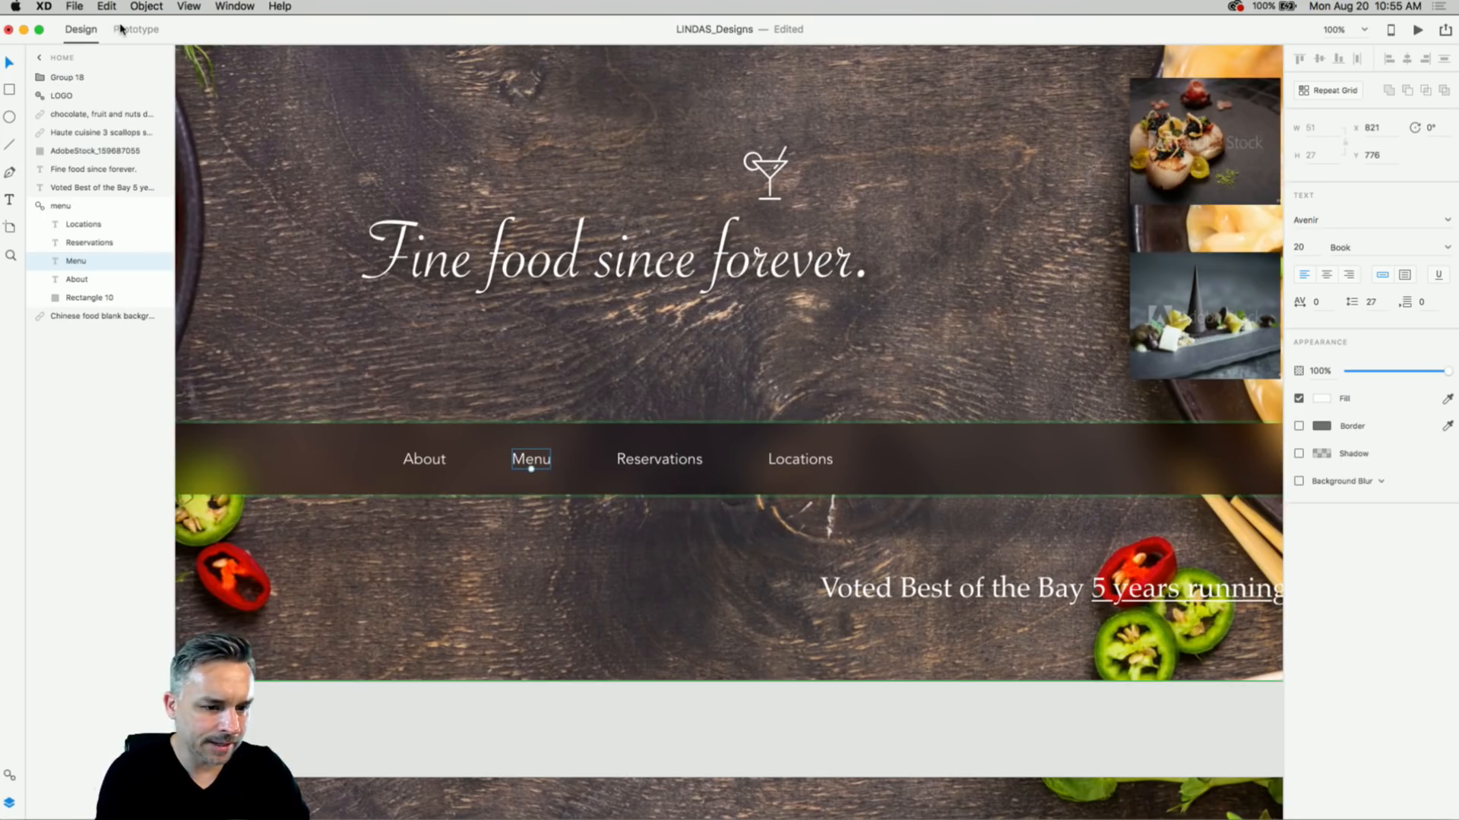
pyautogui.click(121, 29)
pyautogui.press('super+minus')
pyautogui.moveTo(859, 276); pyautogui.dragTo(543, 442)
pyautogui.moveTo(305, 617); pyautogui.dragTo(1052, 295)
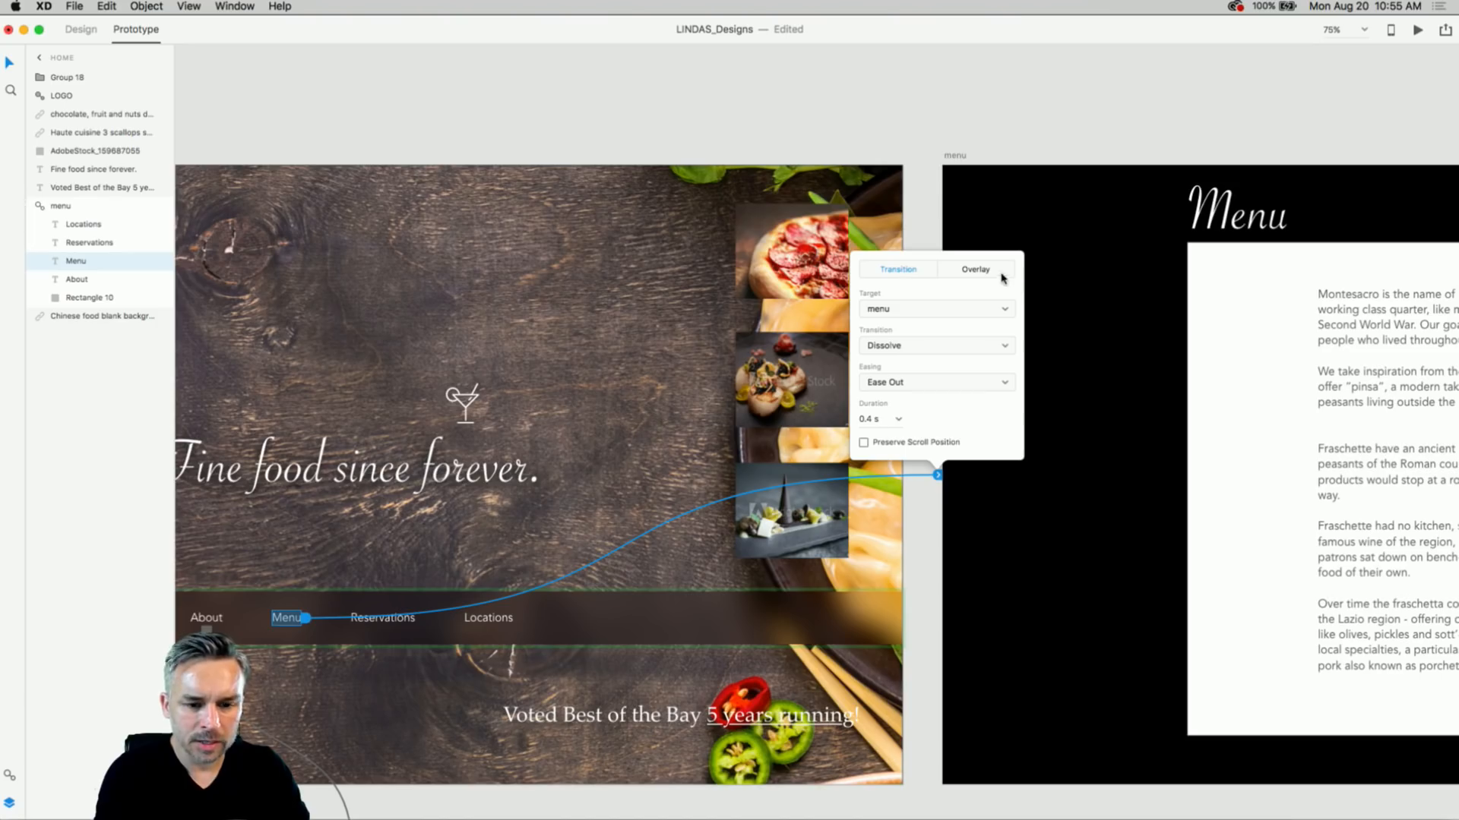
pyautogui.hscroll(5, 759, 304)
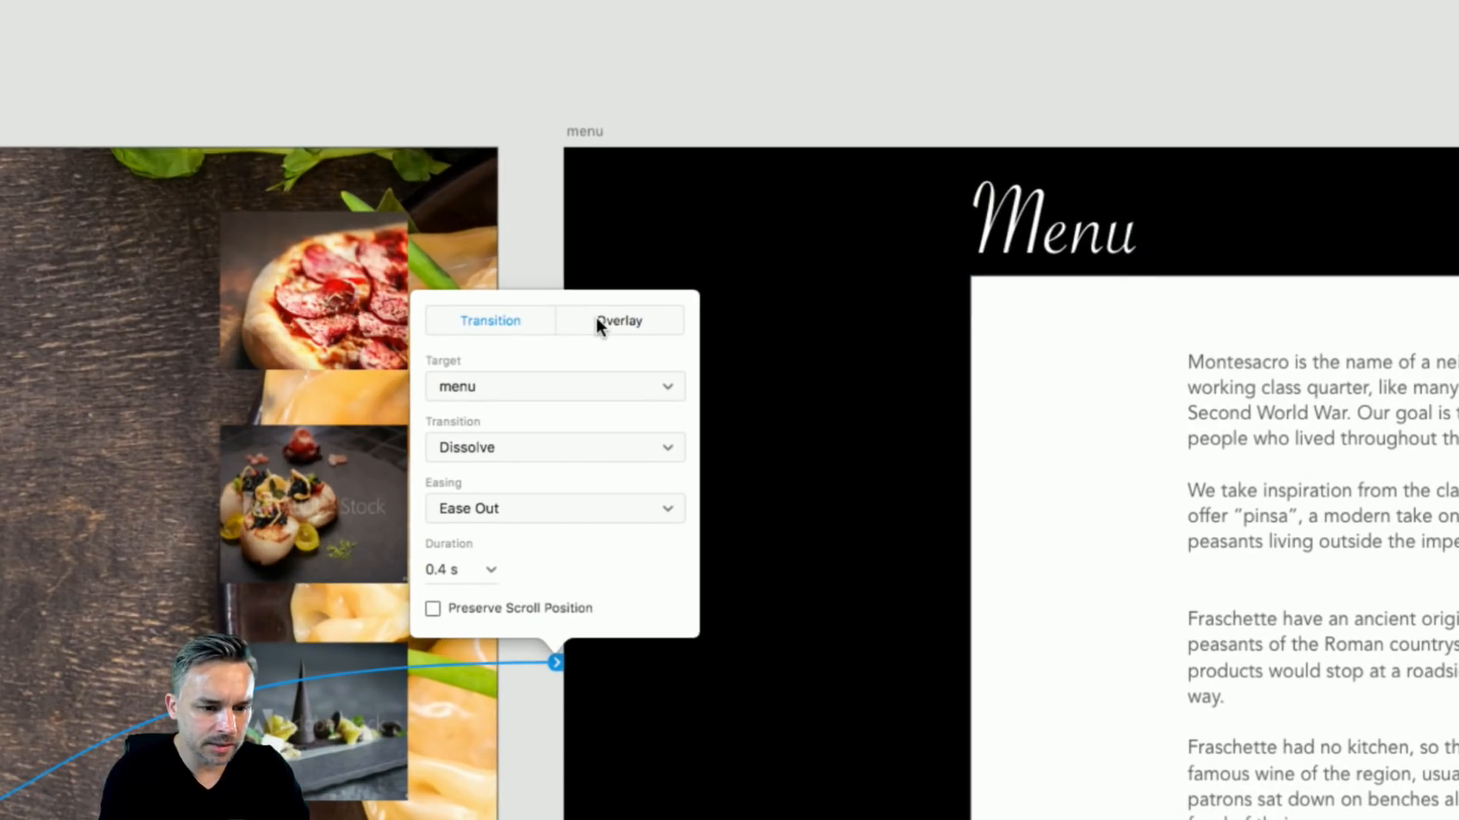
pyautogui.click(600, 325)
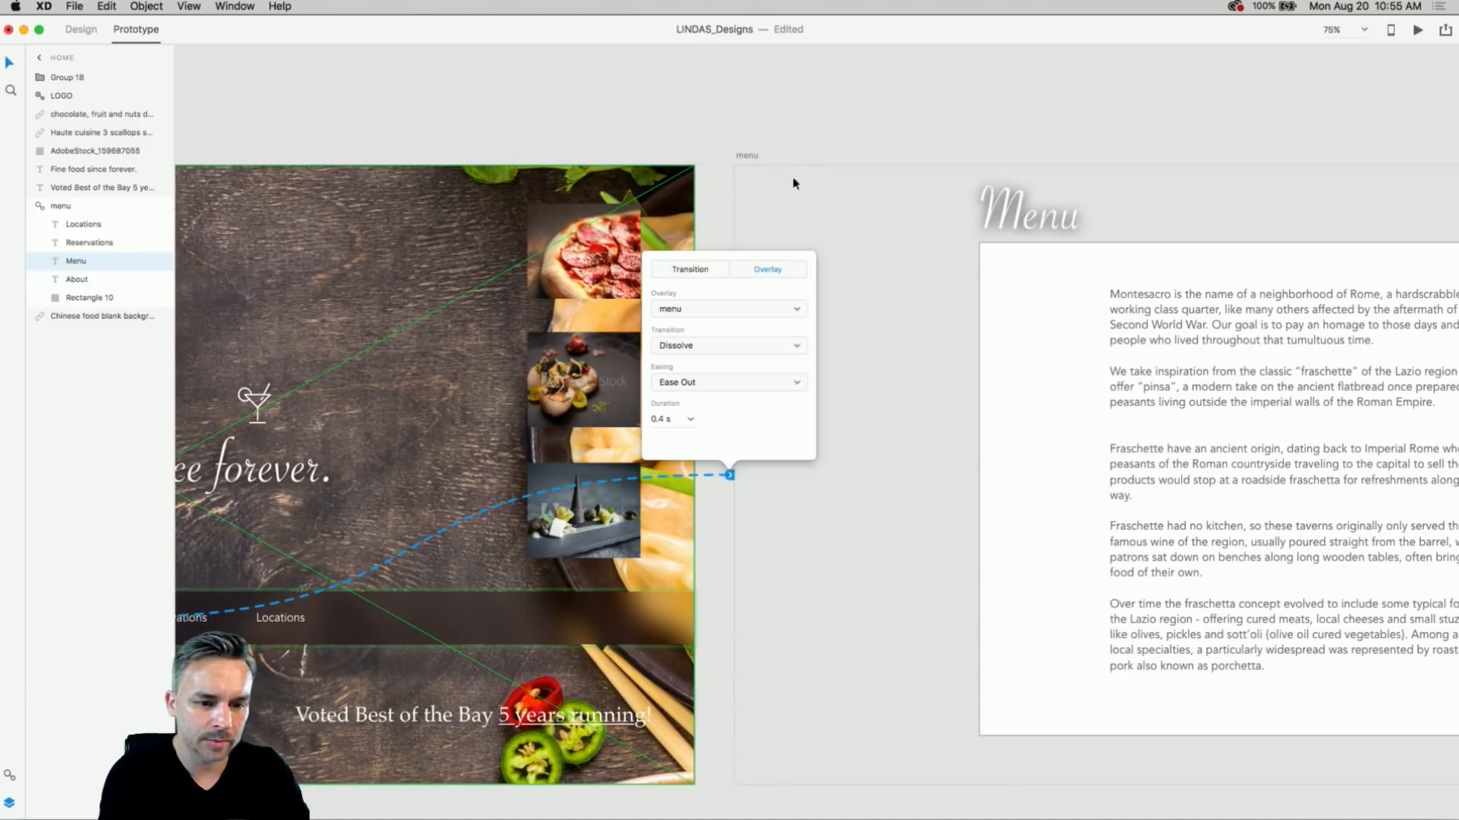
pyautogui.click(798, 123)
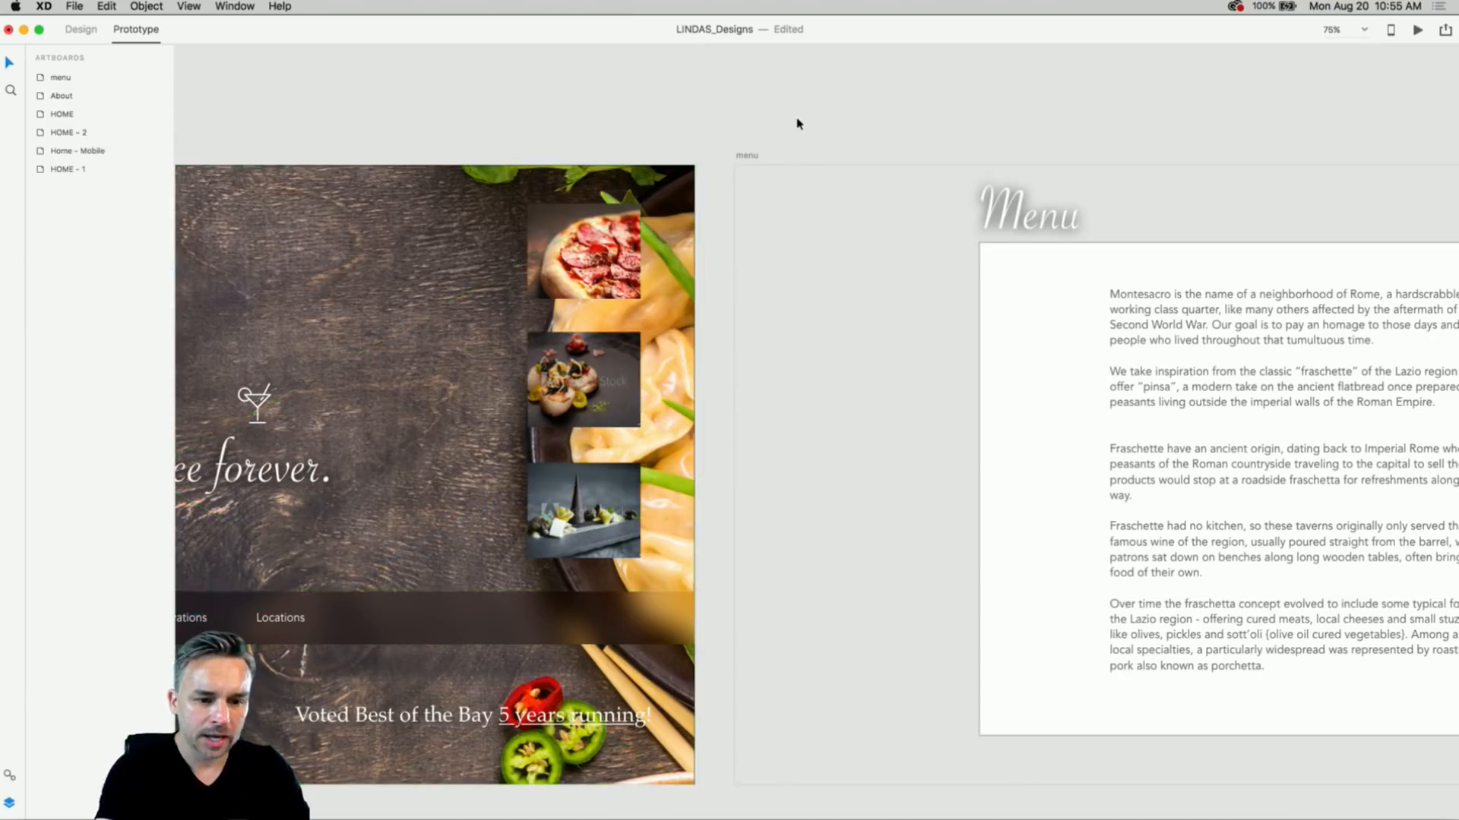
# - Draw a rectangle covering the whole menu artboard in Design mode
pyautogui.press('super+minus')
pyautogui.moveTo(1056, 252); pyautogui.dragTo(192, 131)
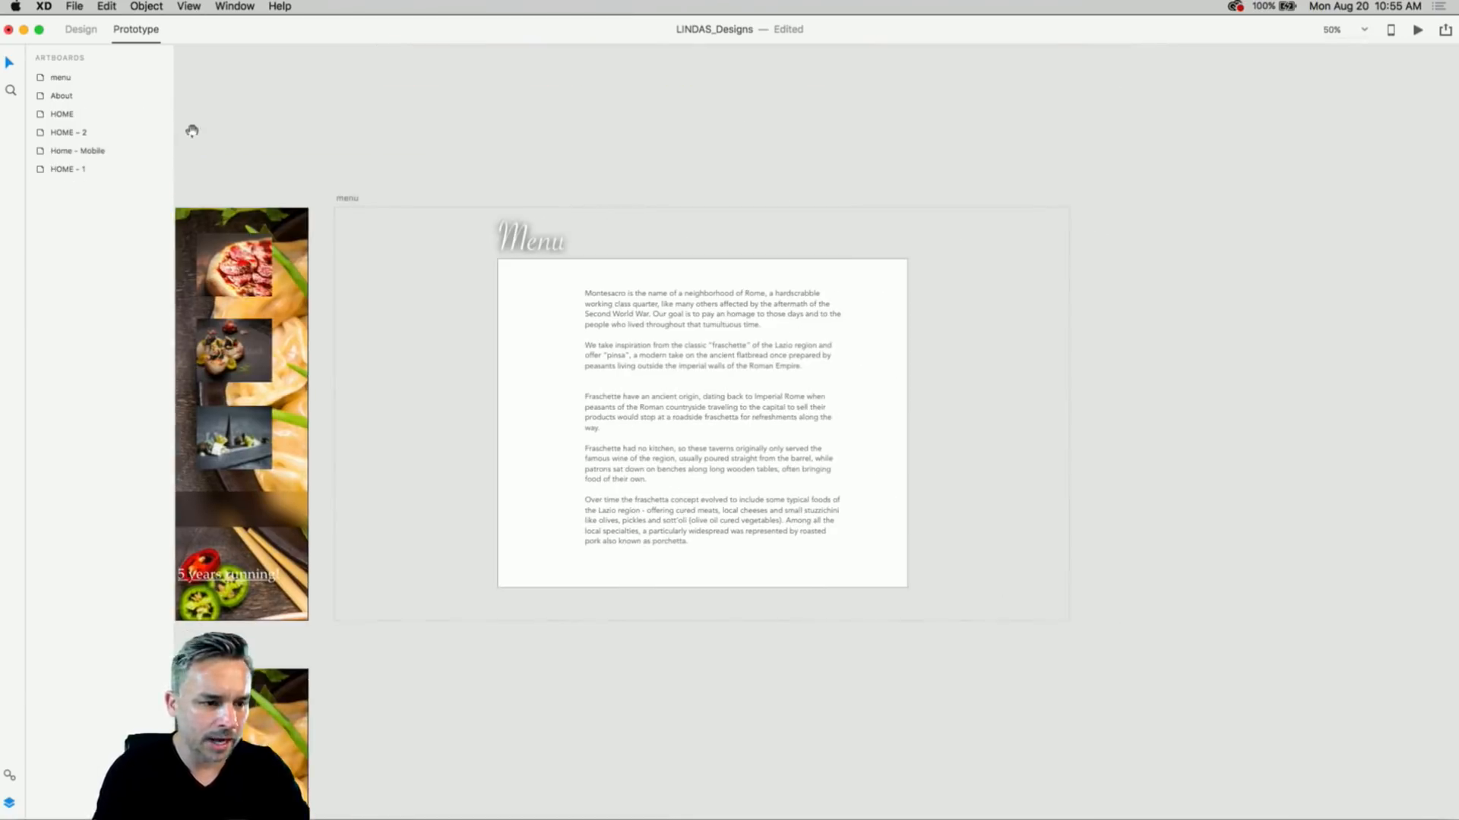
pyautogui.click(81, 29)
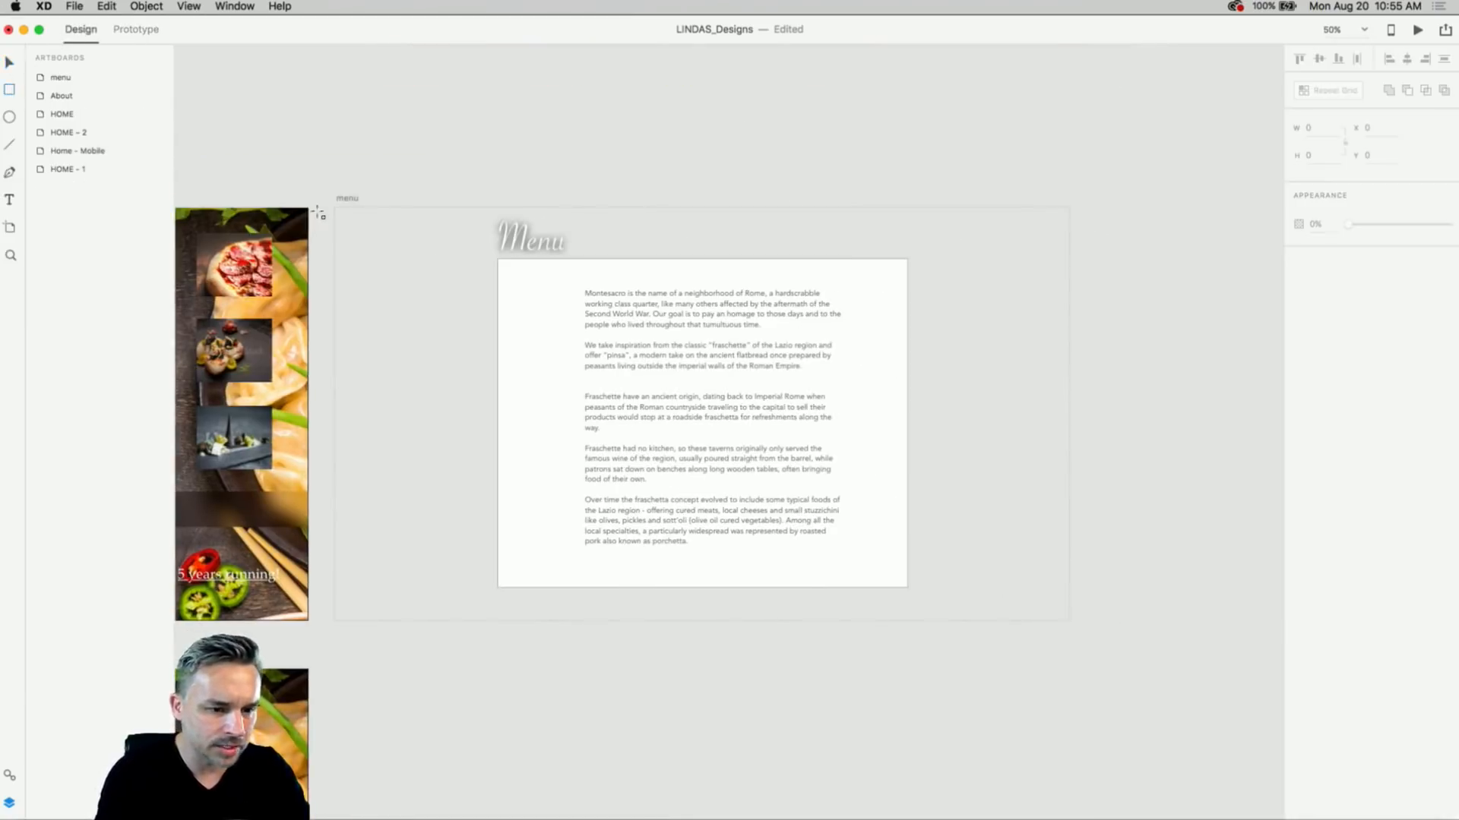
pyautogui.moveTo(332, 206); pyautogui.dragTo(1066, 617)
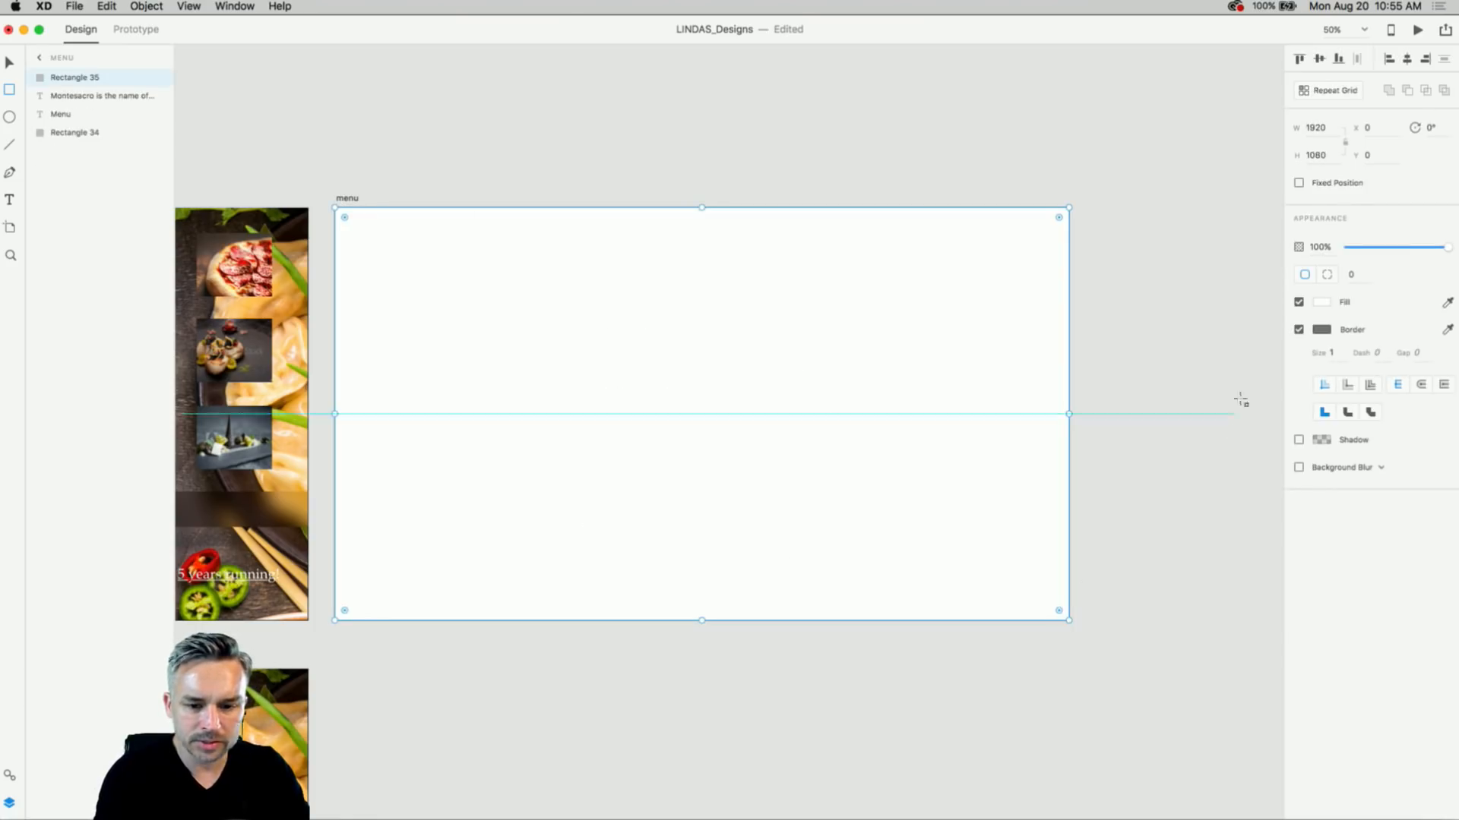
# - Remove the rectangle's border, add background blur at -24 brightness, and move it to the bottom layer
pyautogui.click(1298, 331)
pyautogui.click(1320, 303)
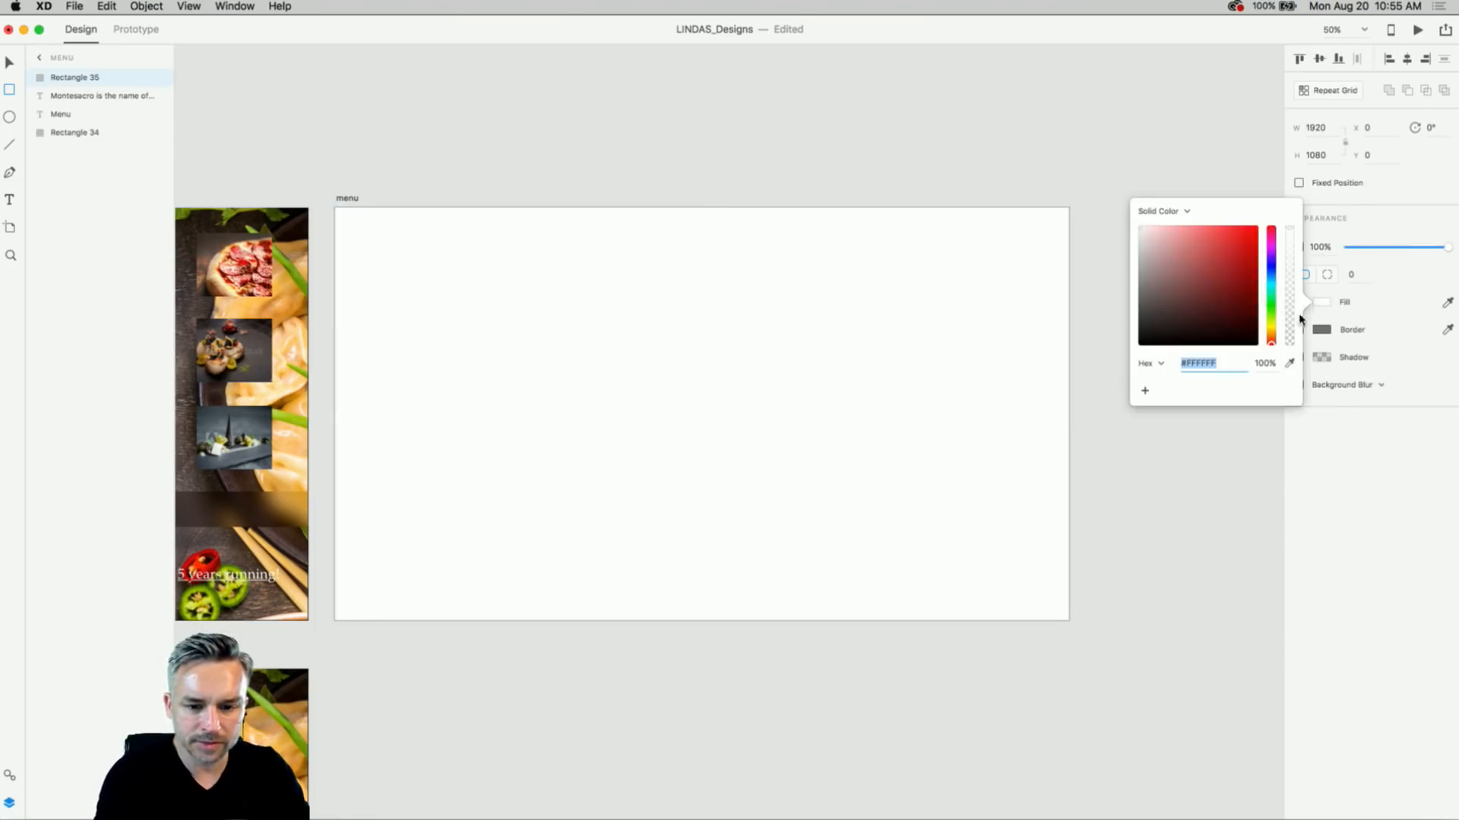
pyautogui.click(1357, 439)
pyautogui.click(1299, 385)
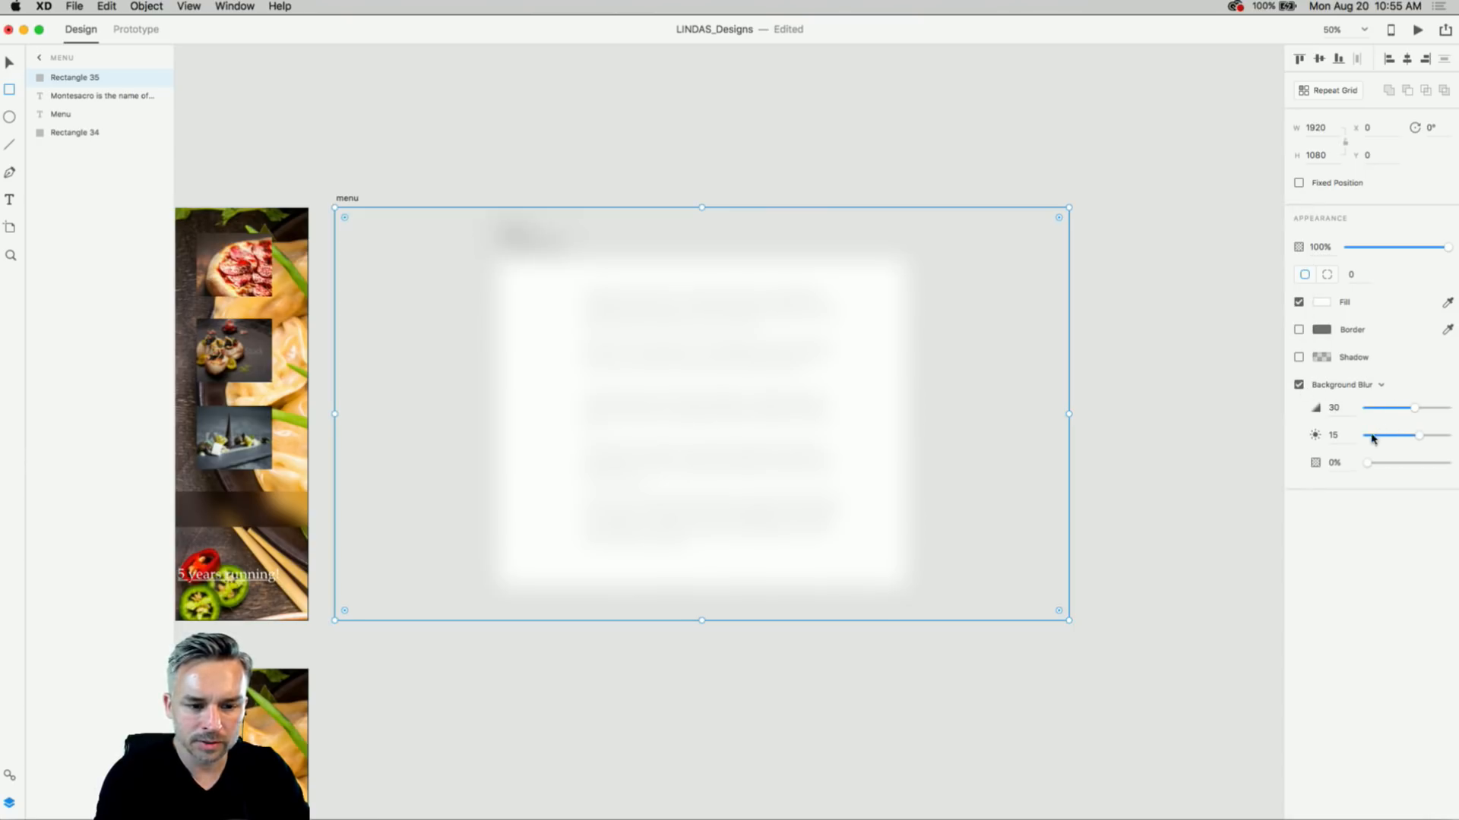
pyautogui.moveTo(1418, 437); pyautogui.dragTo(1387, 435)
pyautogui.moveTo(71, 78); pyautogui.dragTo(74, 156)
# - Bring the HOME artboard back into view and select it
pyautogui.click(424, 114)
pyautogui.moveTo(367, 150); pyautogui.dragTo(736, 180)
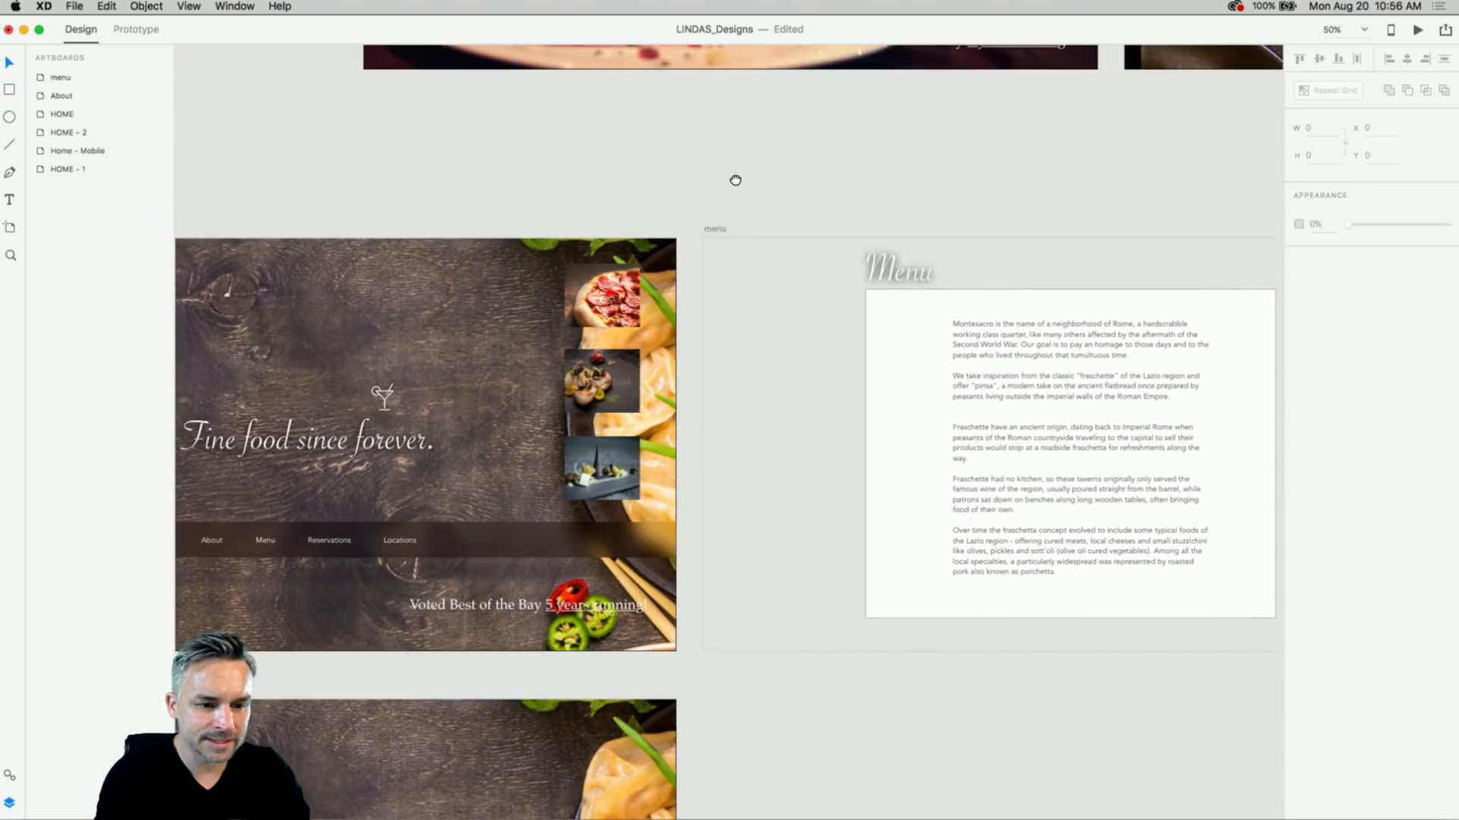
pyautogui.click(707, 234)
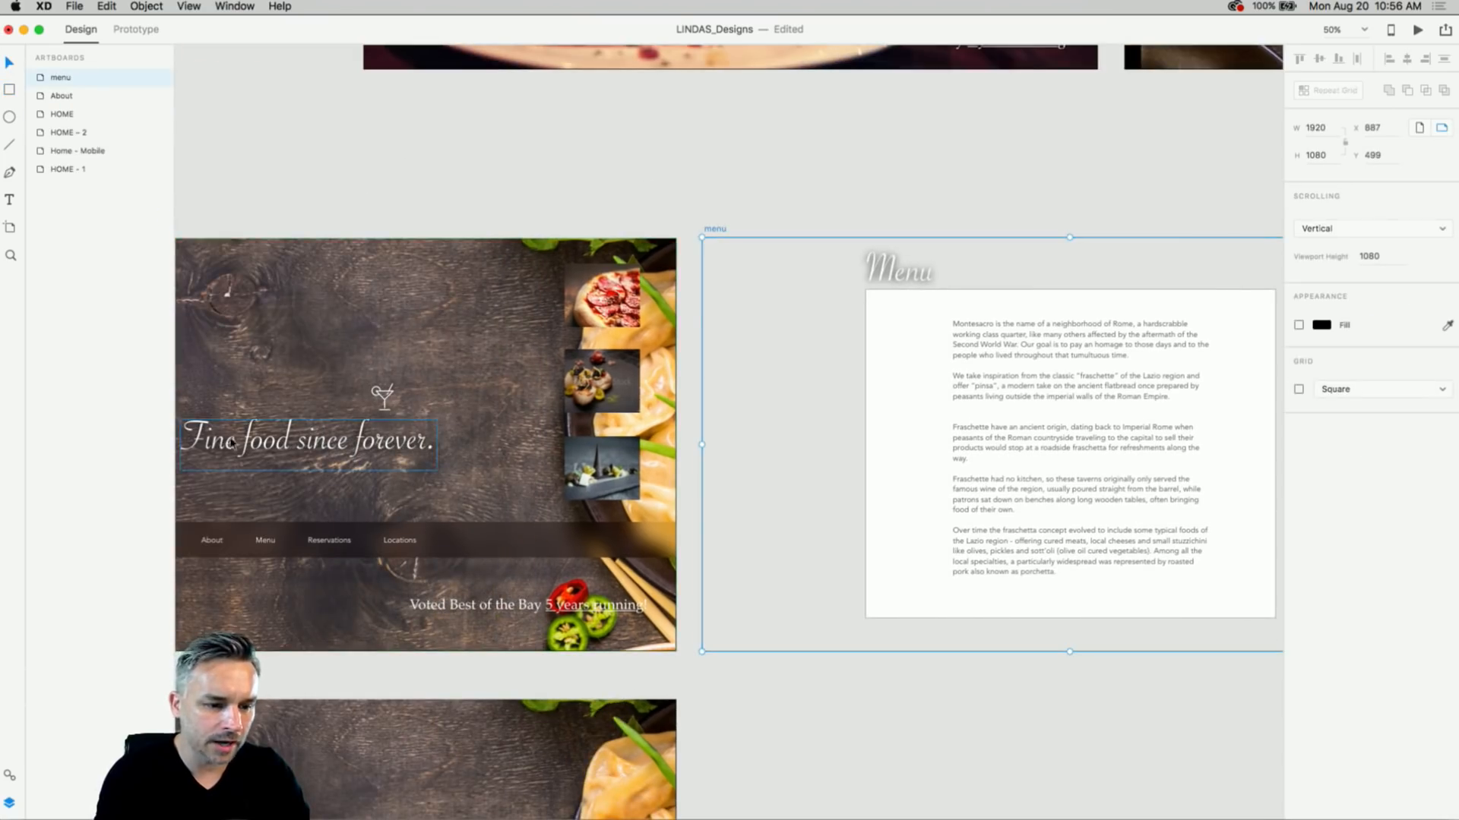
pyautogui.moveTo(386, 199); pyautogui.dragTo(785, 221)
pyautogui.click(356, 250)
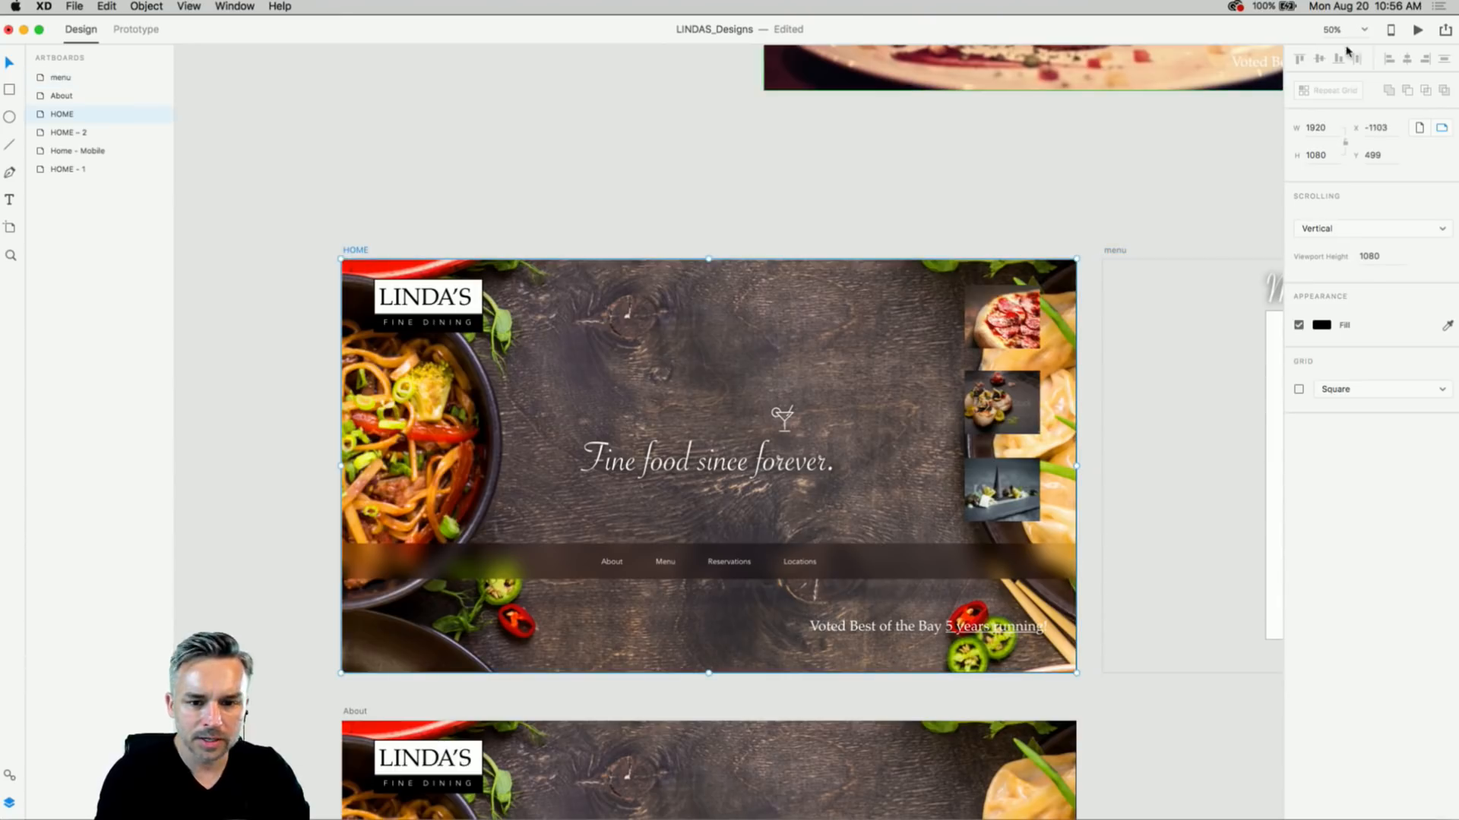
pyautogui.click(1417, 31)
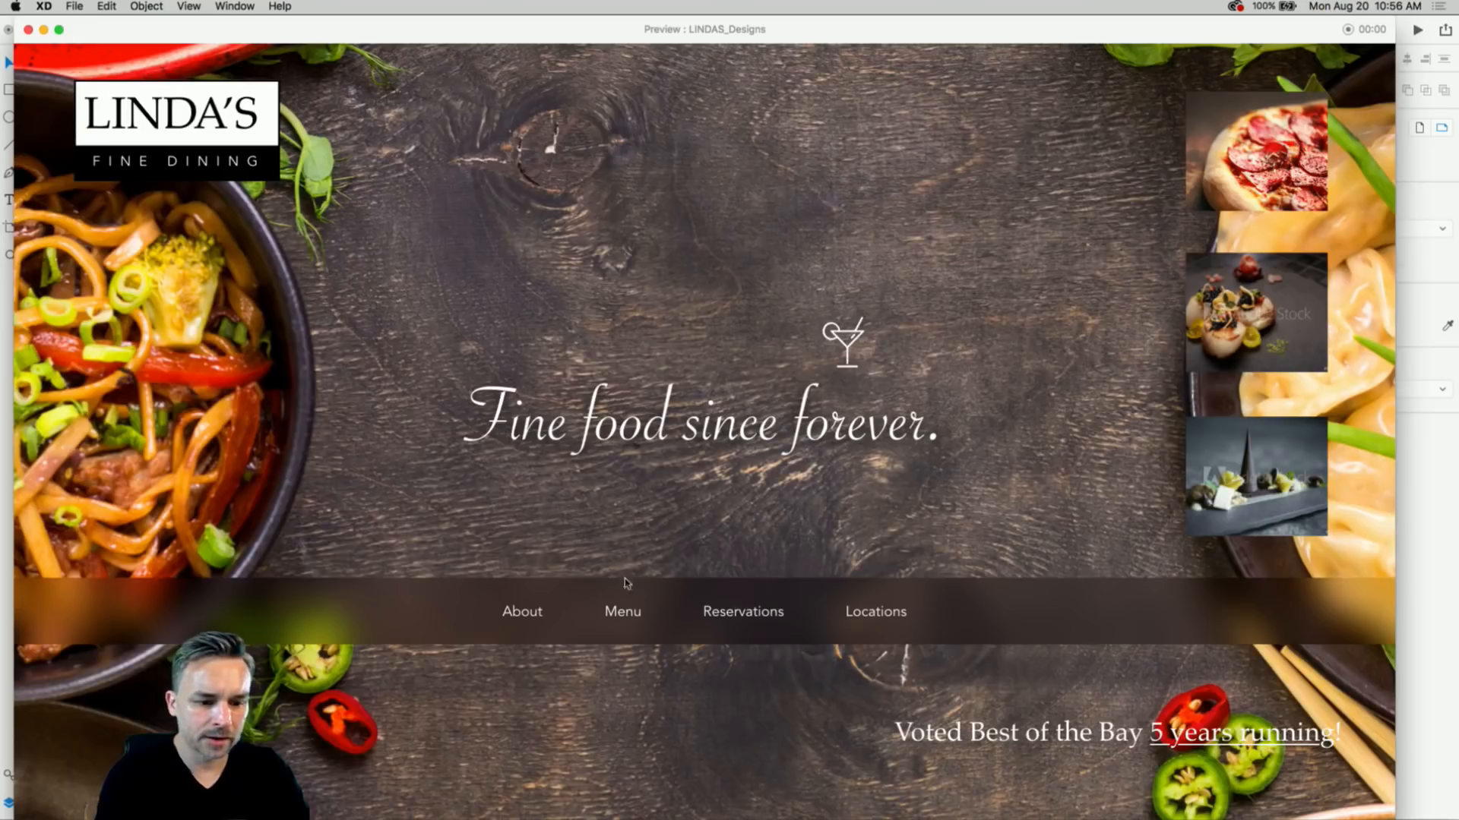
pyautogui.click(622, 612)
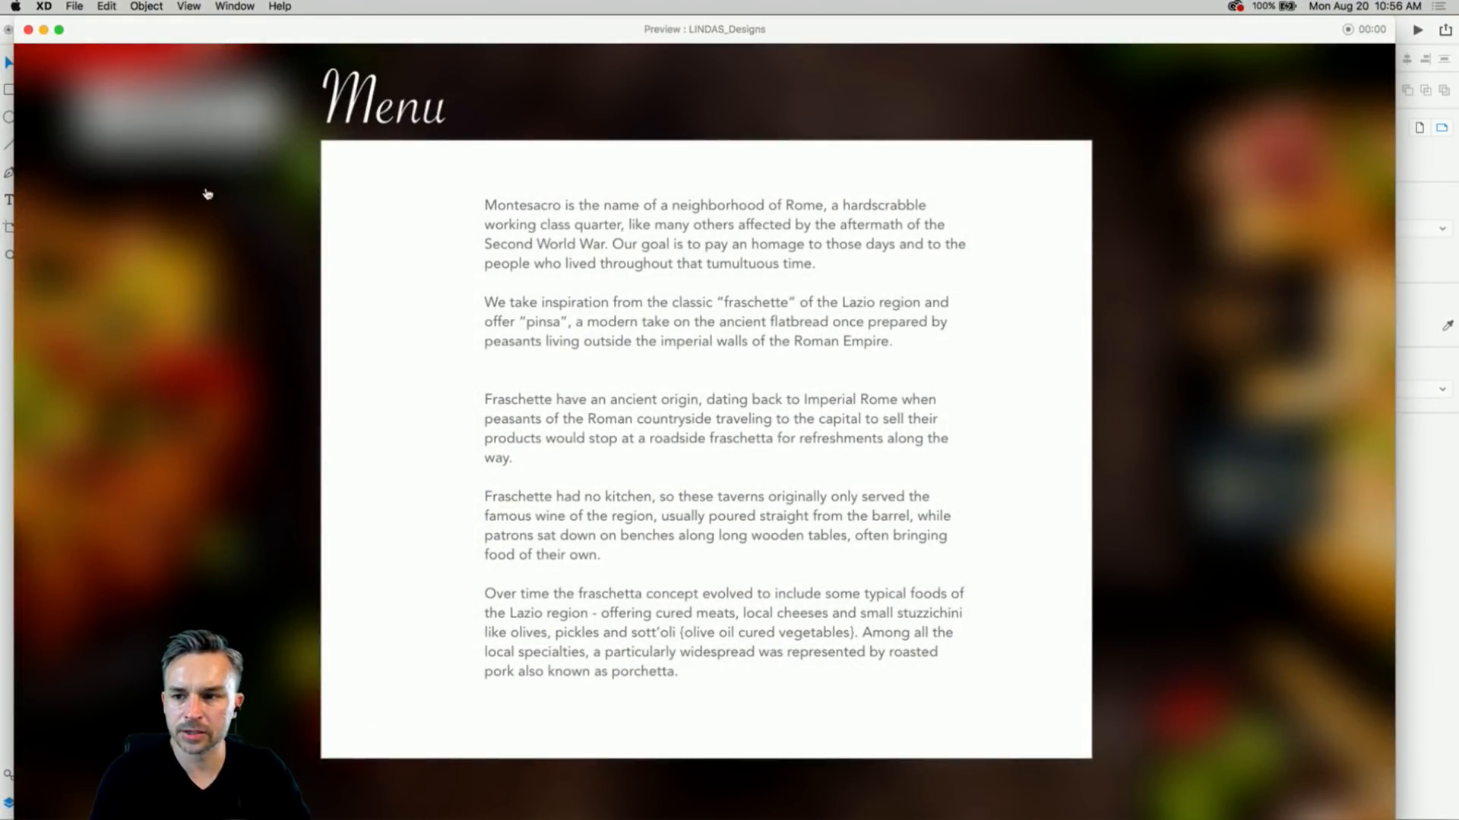
pyautogui.click(206, 194)
pyautogui.click(519, 617)
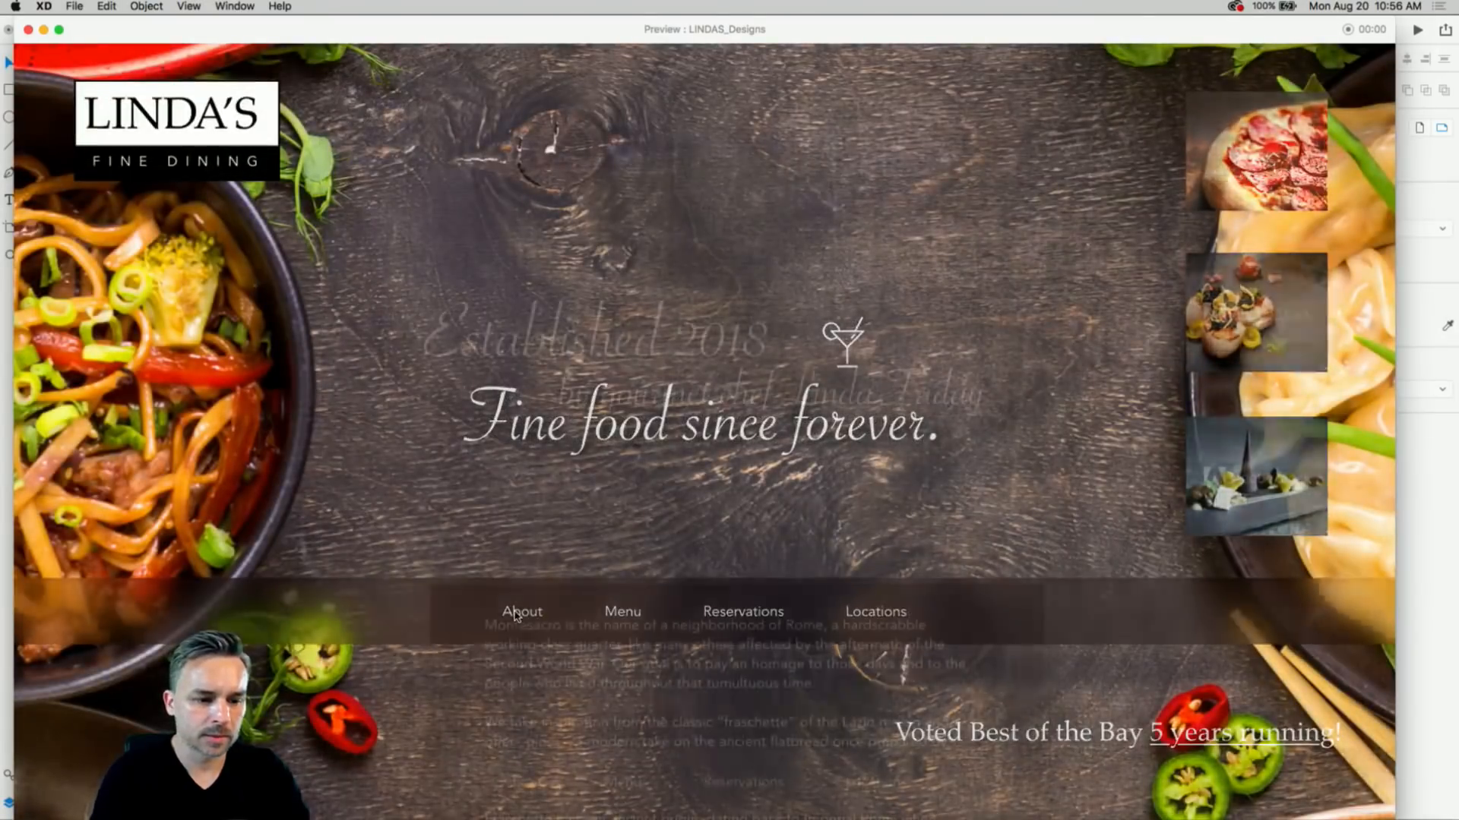
pyautogui.scroll(-10, 416, 349)
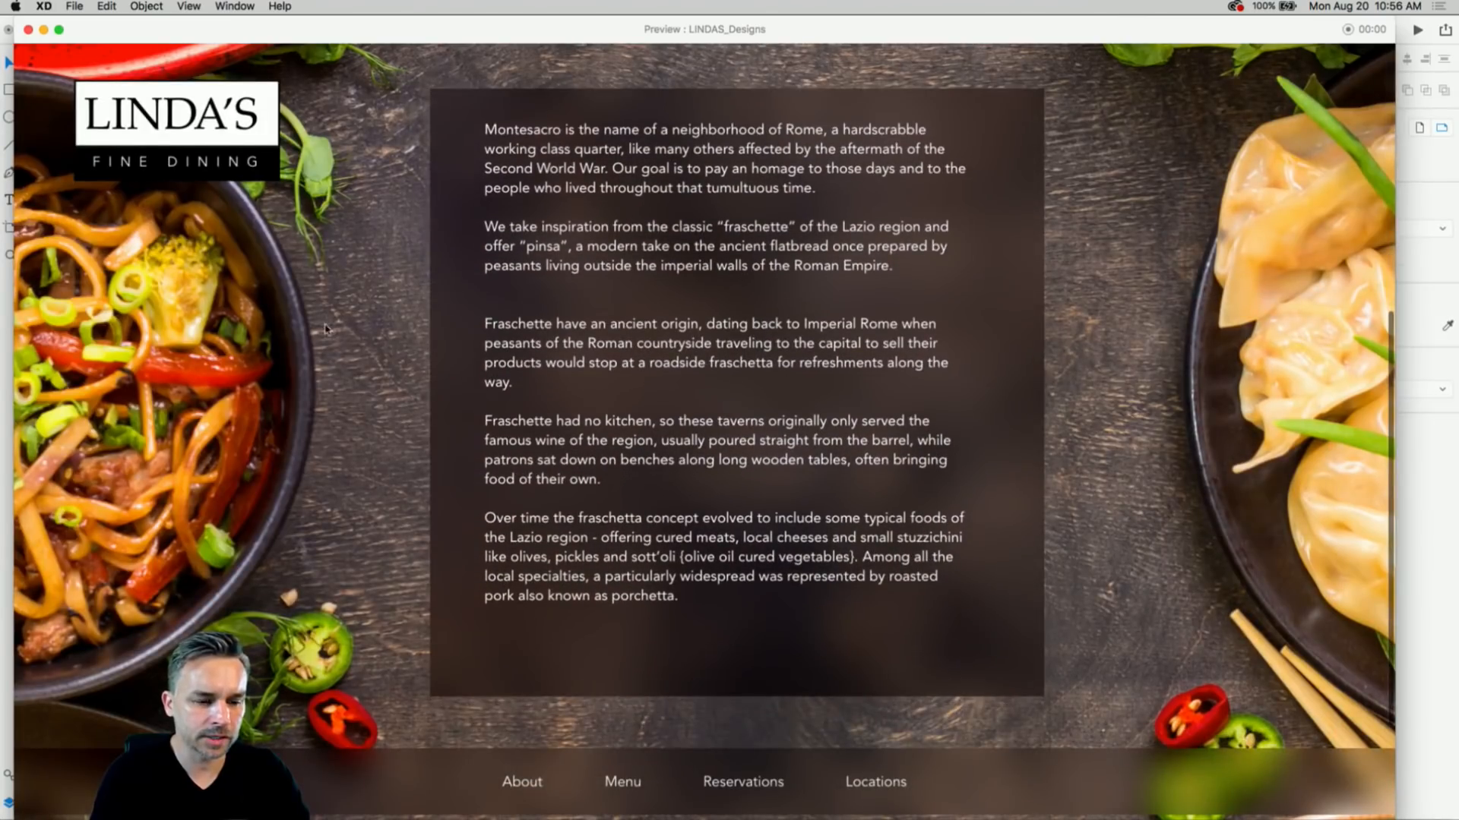
pyautogui.click(131, 109)
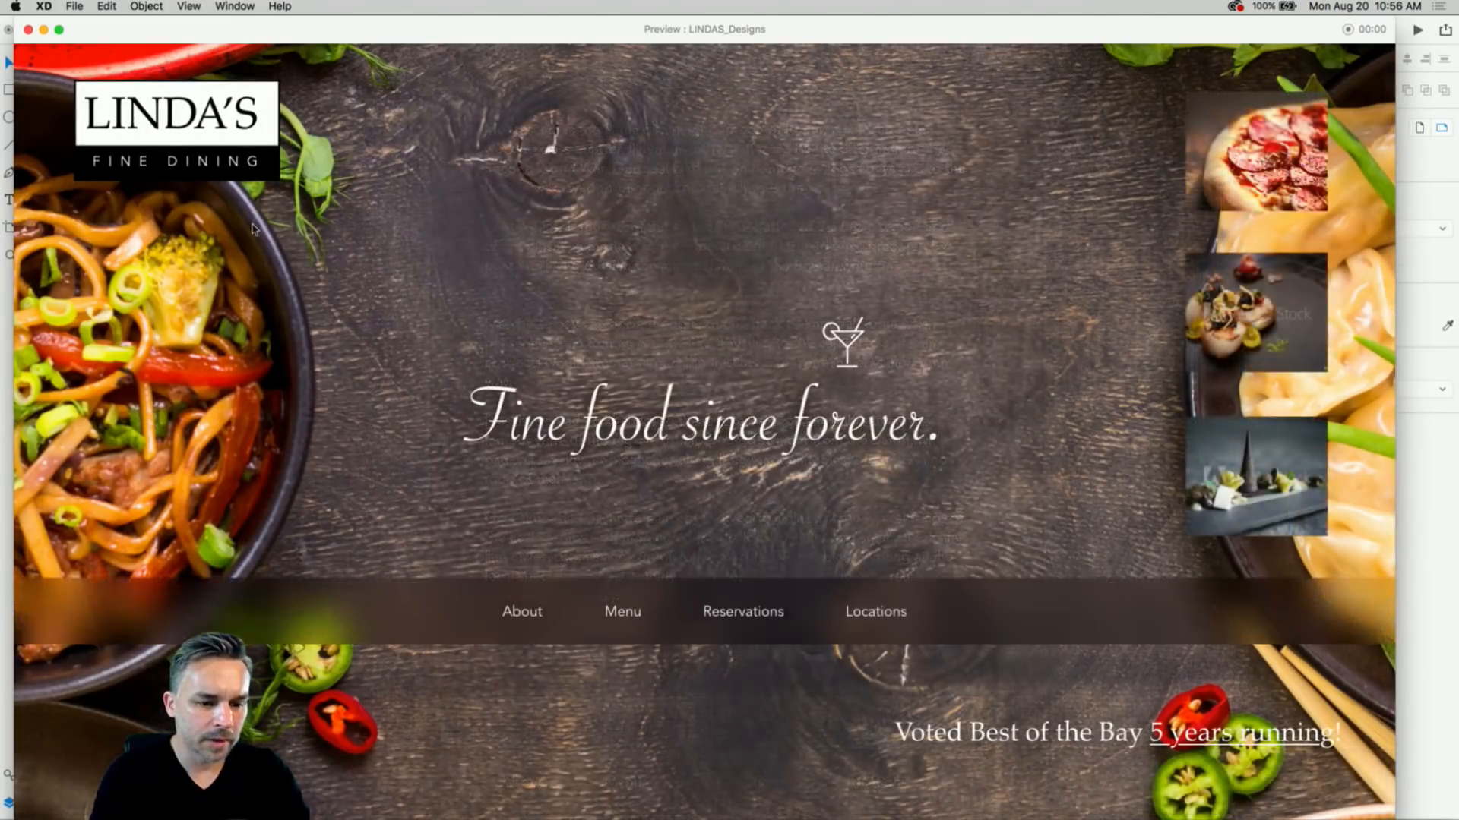
pyautogui.click(620, 618)
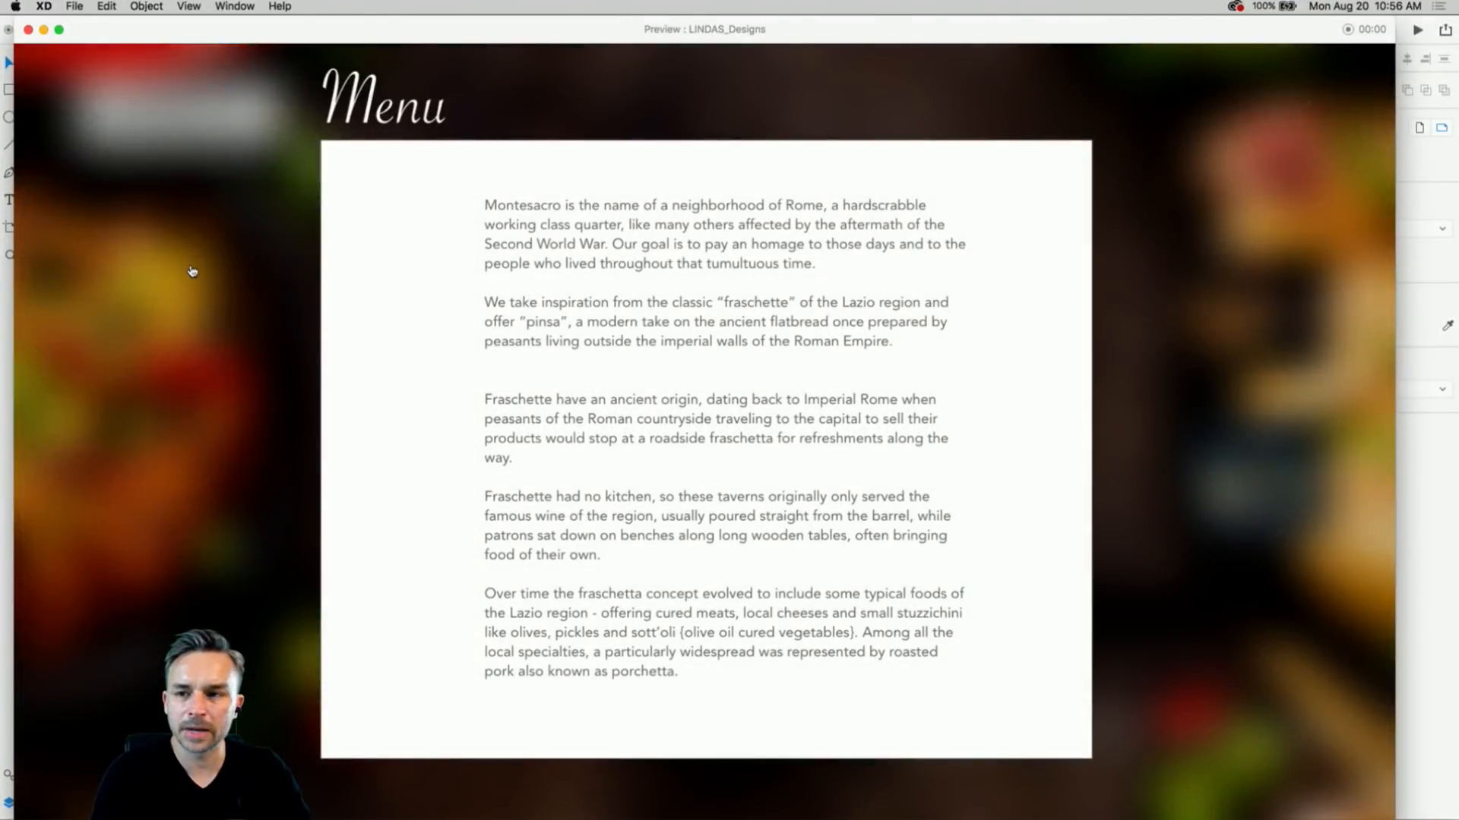
pyautogui.click(192, 271)
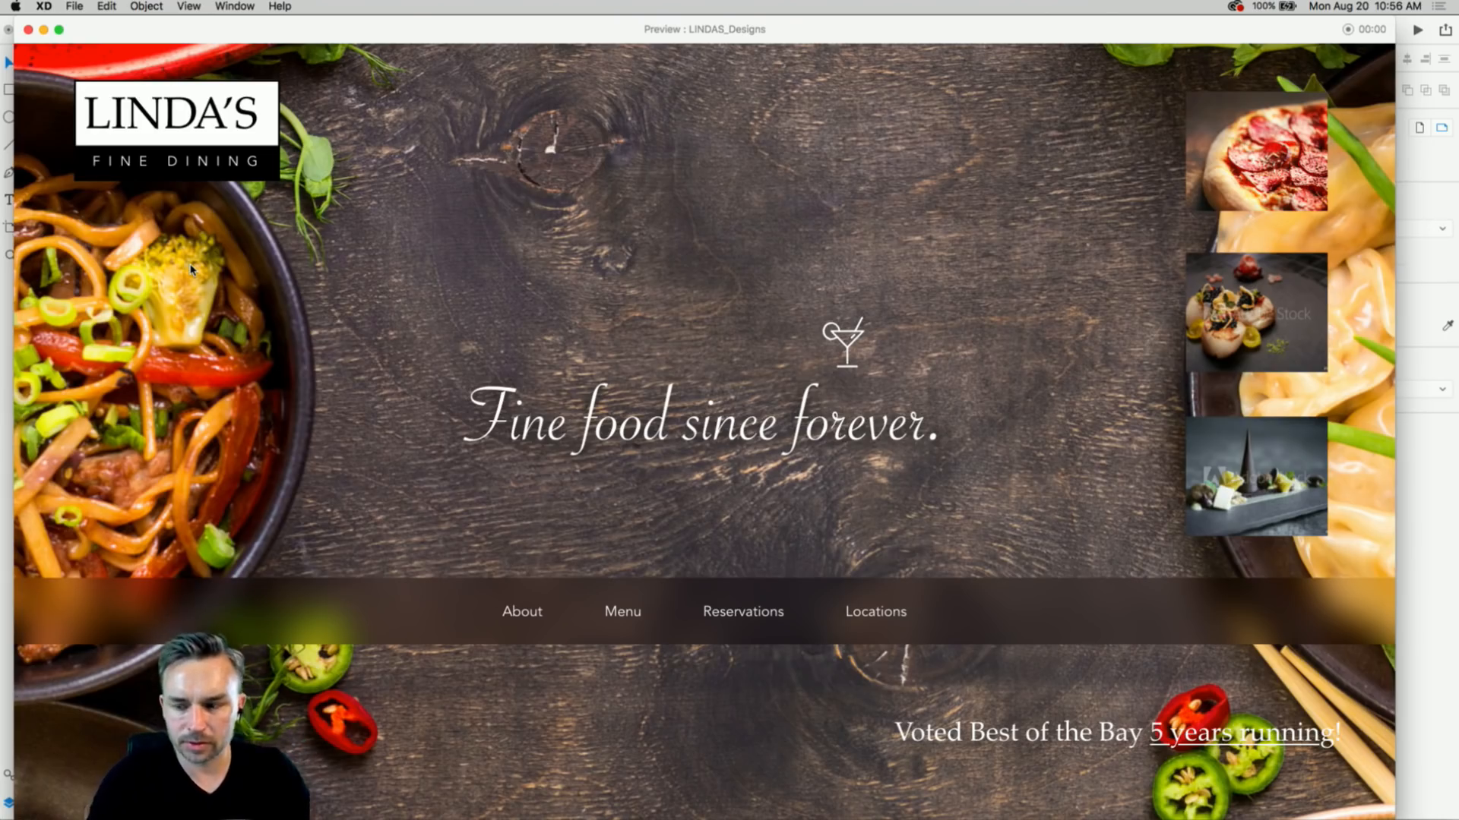
pyautogui.click(610, 618)
pyautogui.click(226, 249)
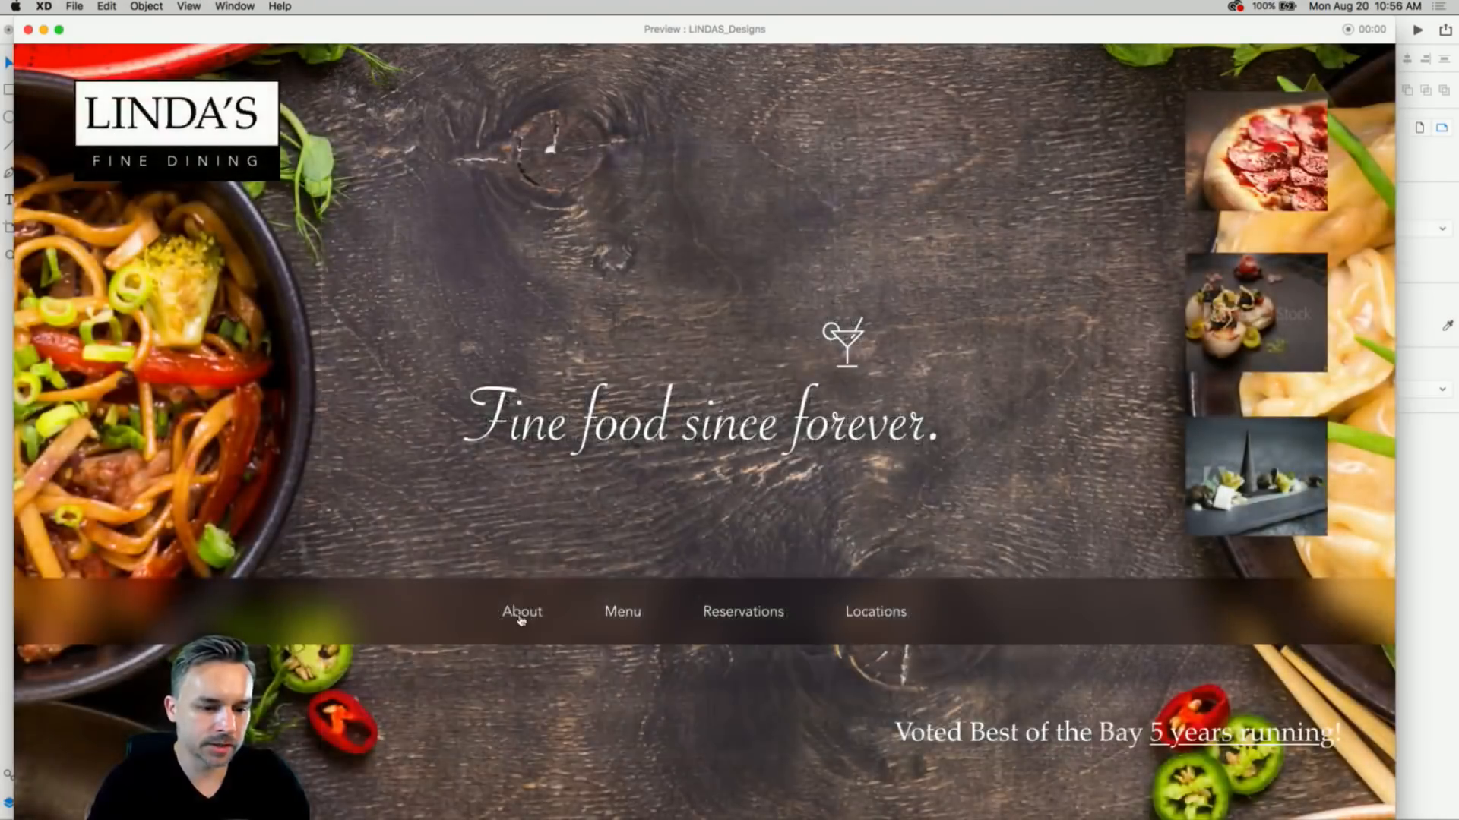
pyautogui.click(509, 616)
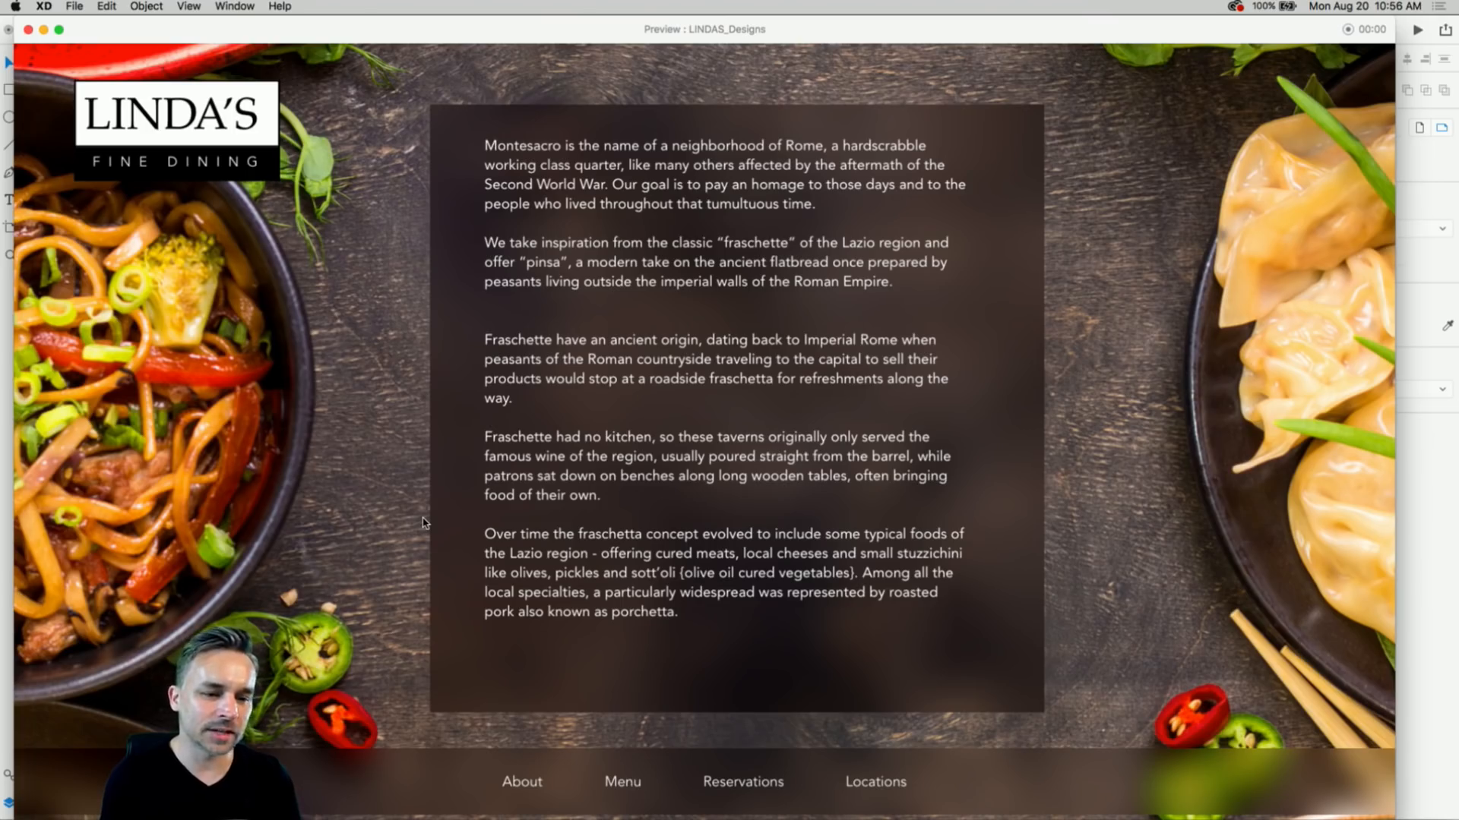
pyautogui.click(28, 31)
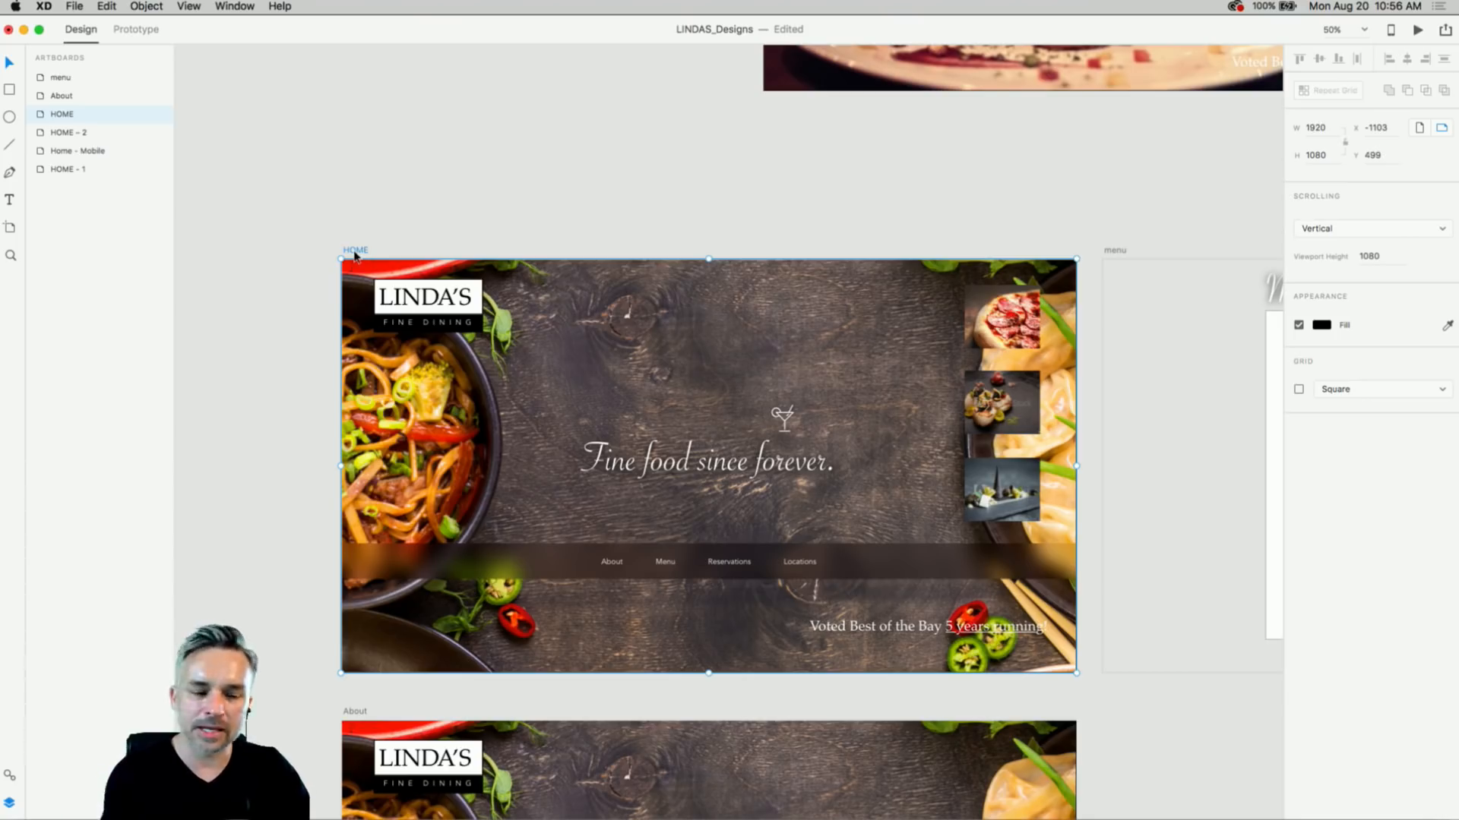
# - Select the LINDA'S logo on HOME and open File > Export to show the export choices
pyautogui.click(425, 302)
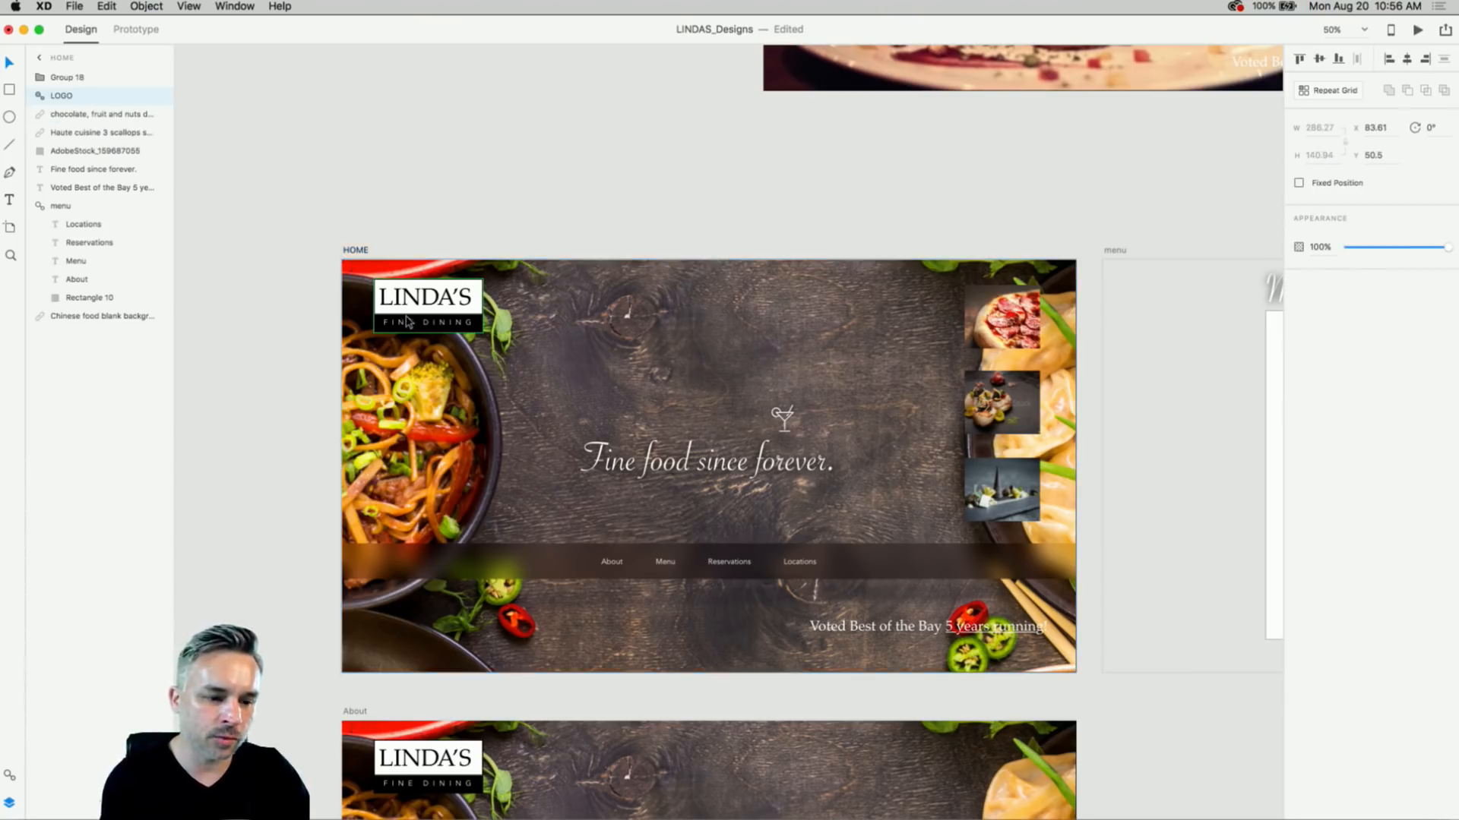
pyautogui.click(76, 4)
pyautogui.moveTo(78, 178)
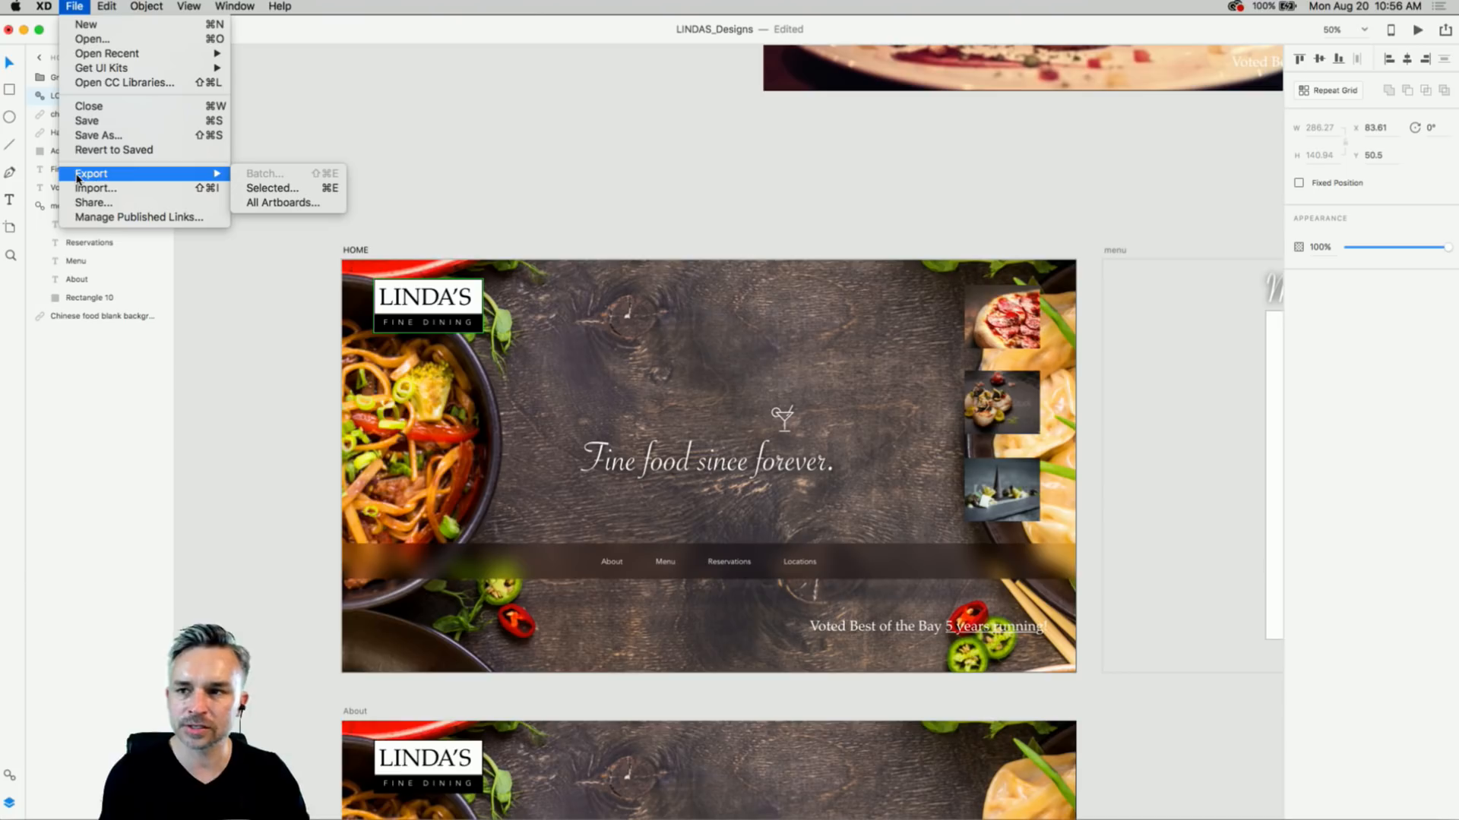